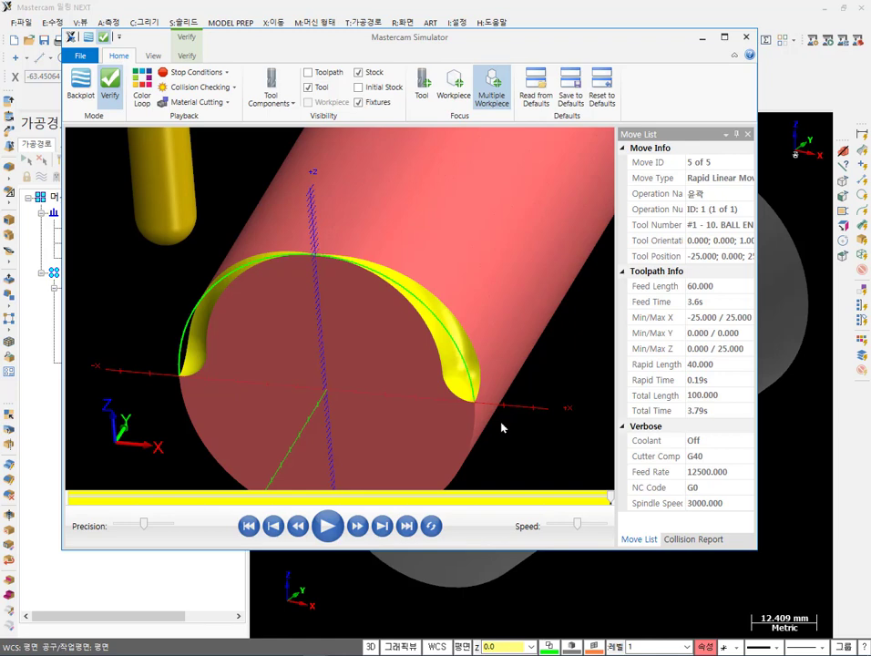
Leave the cutting simulation and set the radius of the green arc on the cylinder's front end to 30.
{"action": "left_click", "coordinate": [703, 37]}
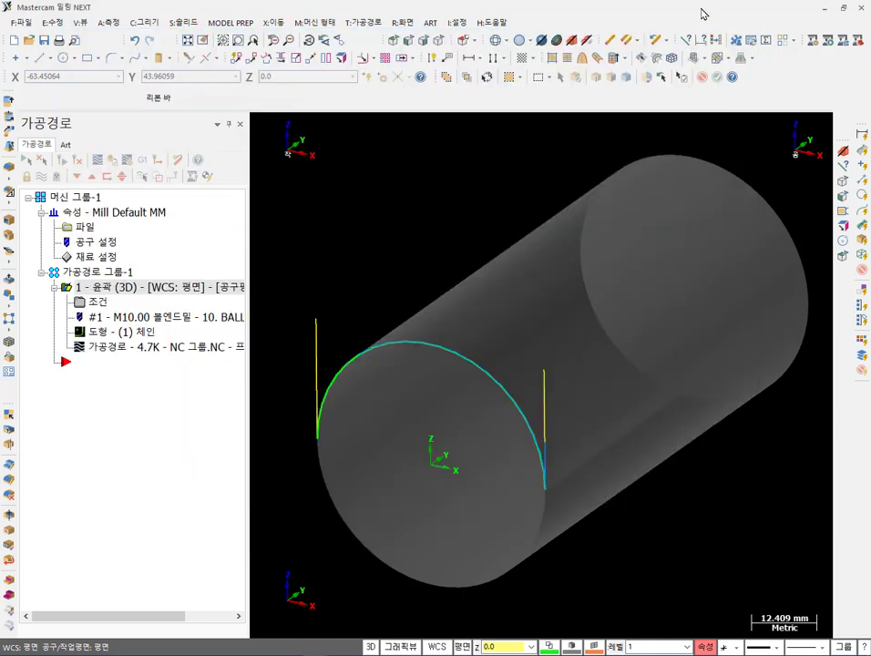
{"action": "middle_click_drag", "start_coordinate": [614, 140], "coordinate": [506, 261]}
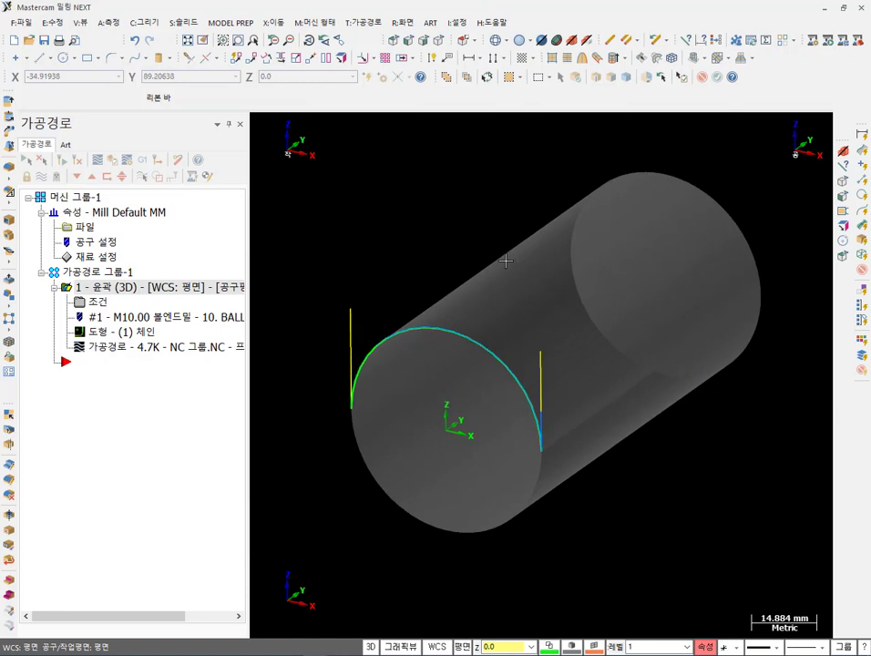
{"action": "left_click", "coordinate": [374, 339]}
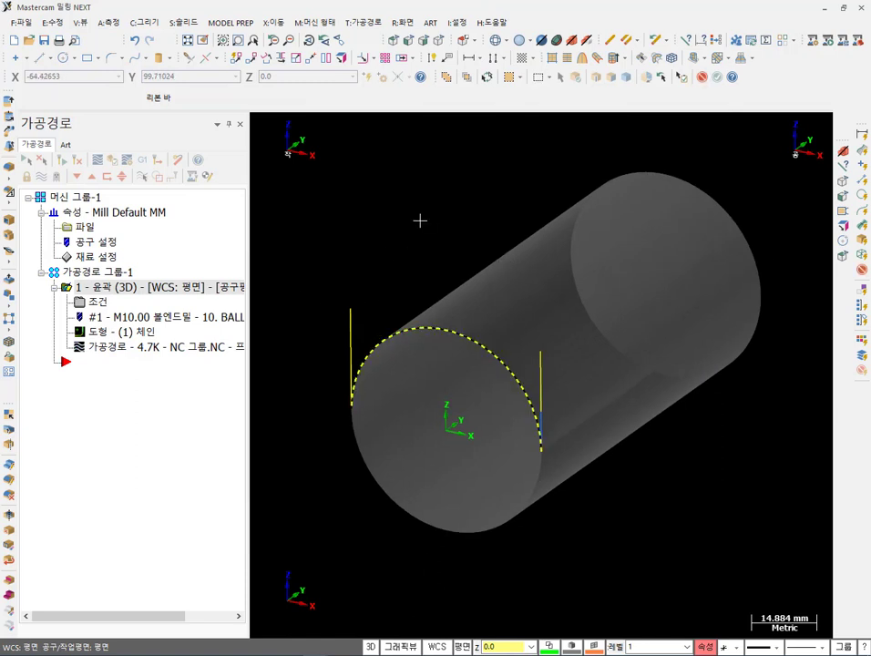
{"action": "key", "text": "F4"}
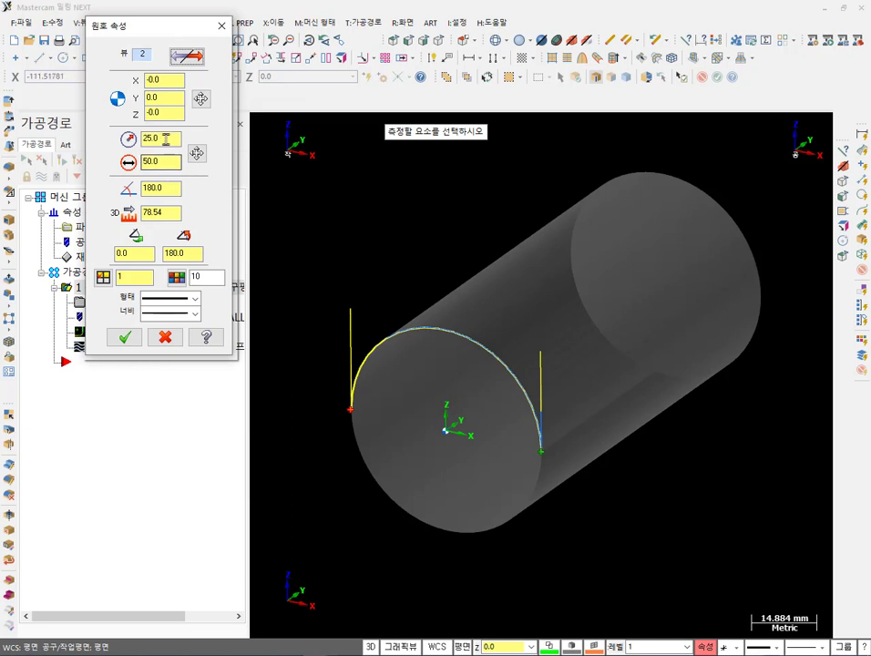
{"action": "left_click", "coordinate": [166, 139]}
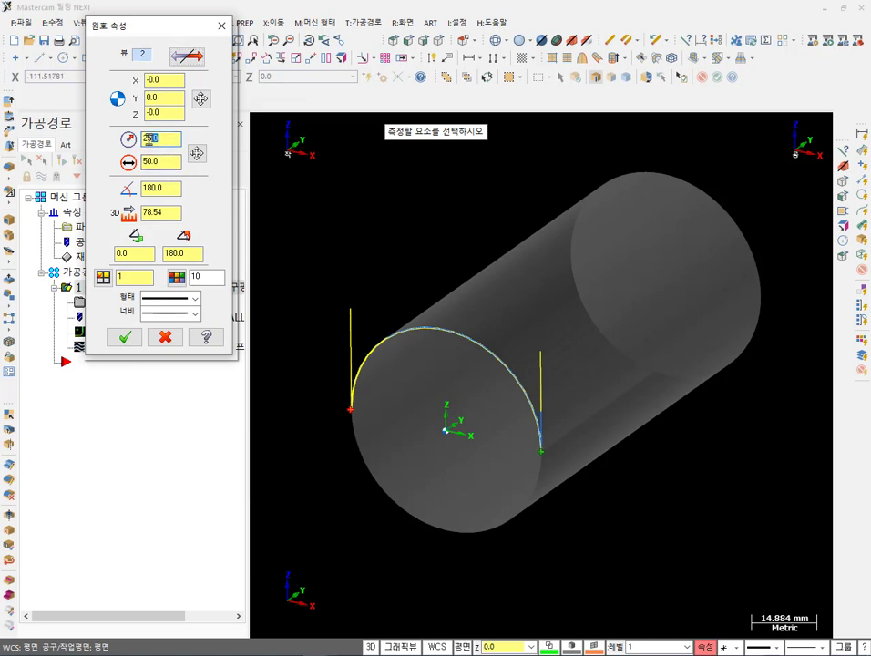
{"action": "key", "text": "Return"}
{"action": "type", "text": "30"}
{"action": "key", "text": "Return"}
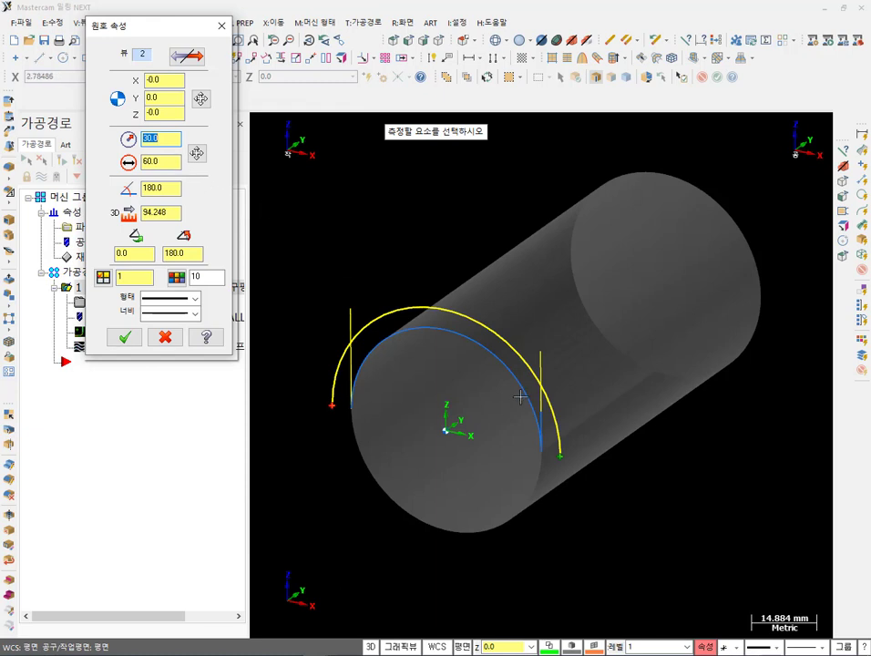
{"action": "left_click", "coordinate": [124, 336]}
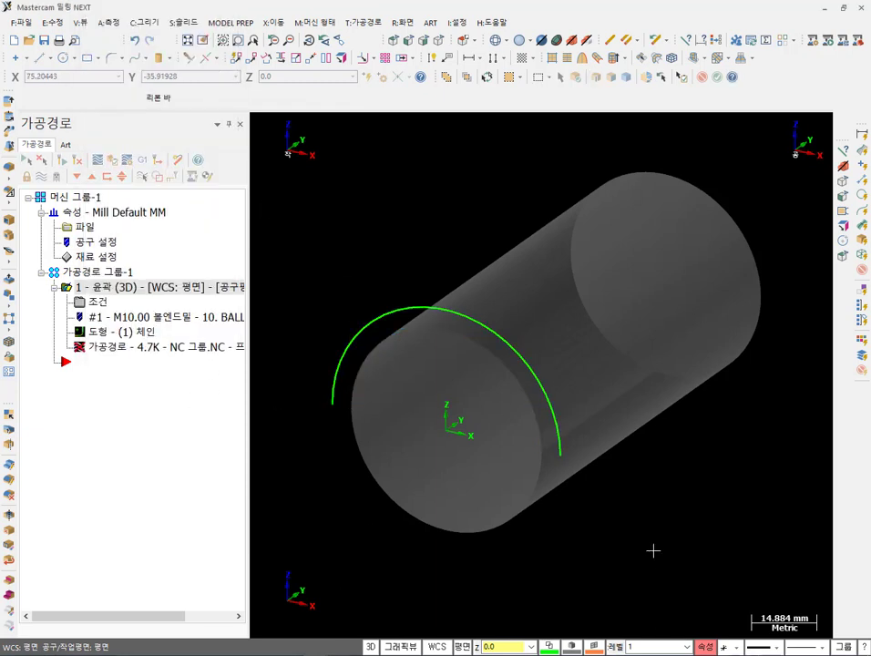
Regenerate the first 3D contour toolpath and play its backplot in the front view.
{"action": "mouse_move", "coordinate": [652, 550]}
{"action": "middle_mouse_down"}
{"action": "mouse_move", "coordinate": [709, 518]}
{"action": "mouse_move", "coordinate": [672, 538]}
{"action": "middle_mouse_up"}
{"action": "left_click", "coordinate": [78, 159]}
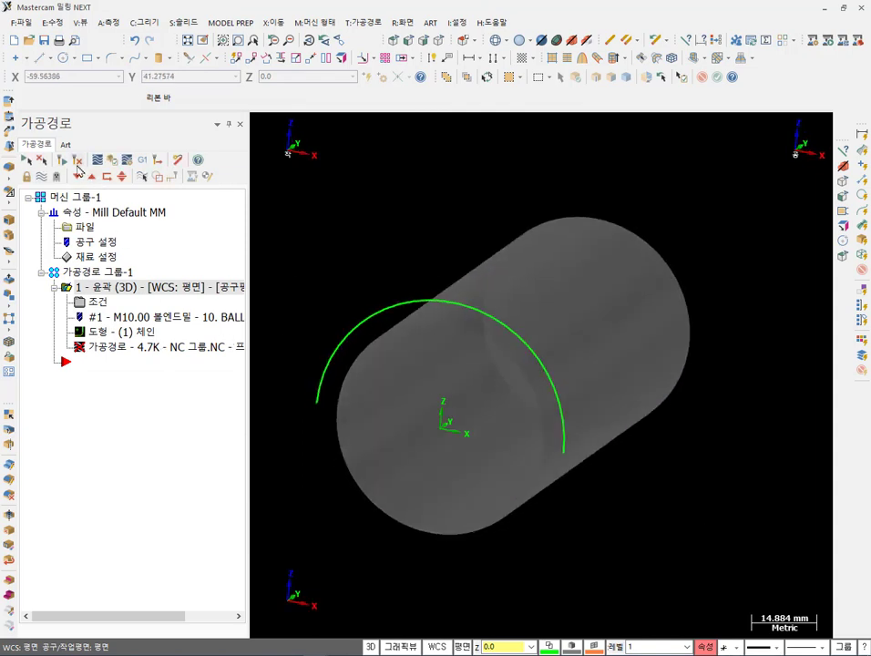
{"action": "left_click", "coordinate": [136, 346]}
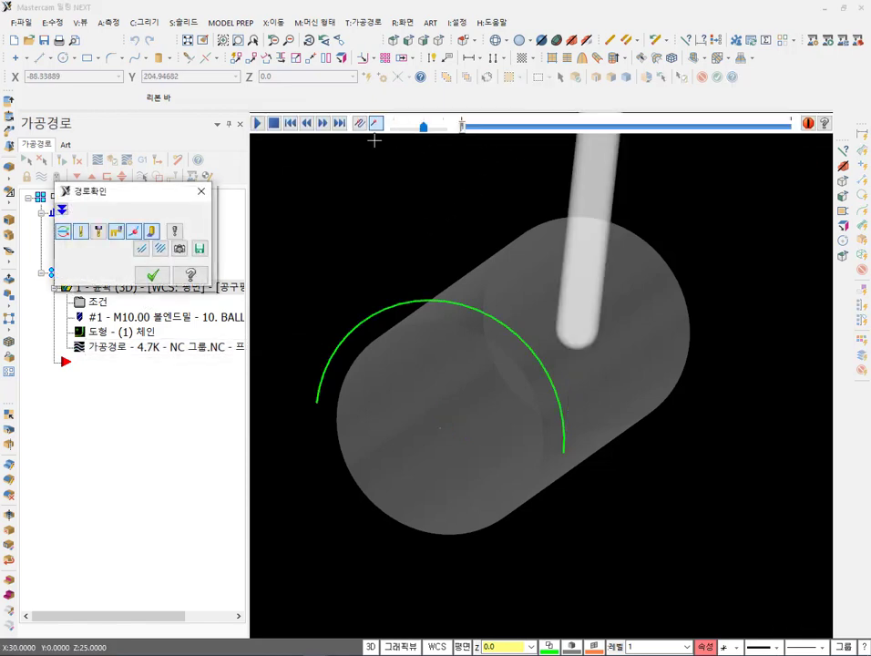
{"action": "left_click", "coordinate": [258, 123]}
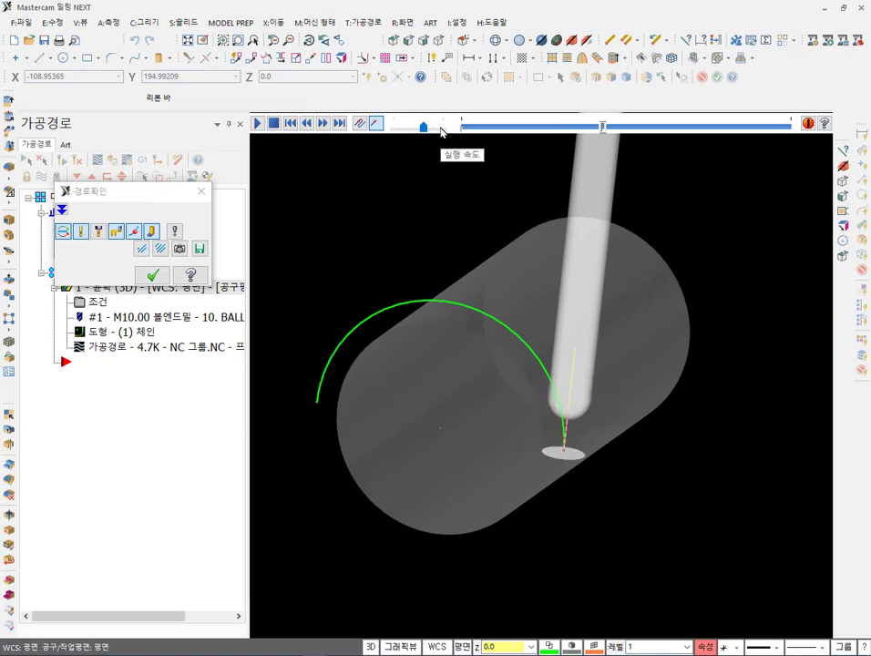
{"action": "left_click", "coordinate": [408, 40]}
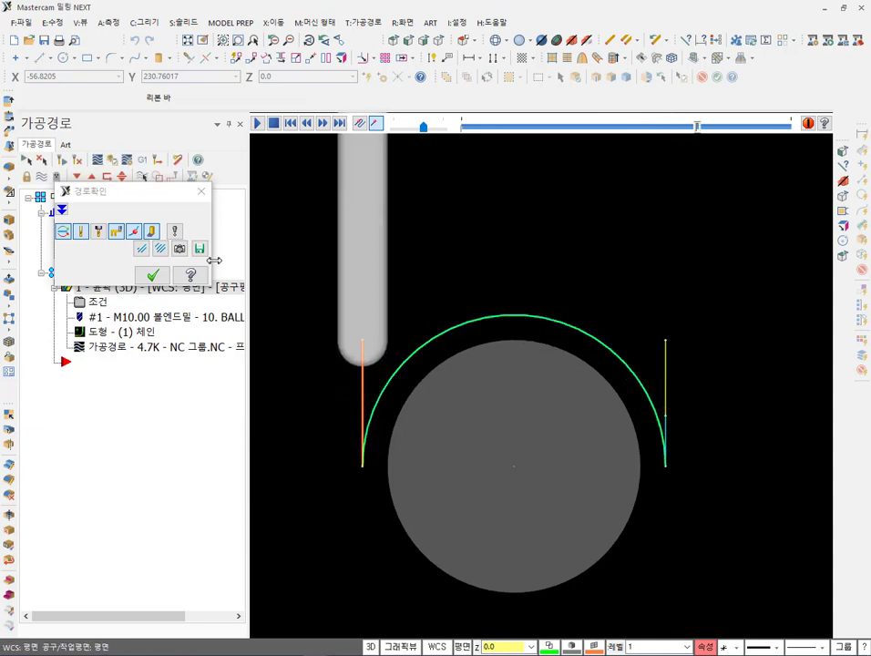
{"action": "left_click", "coordinate": [152, 275]}
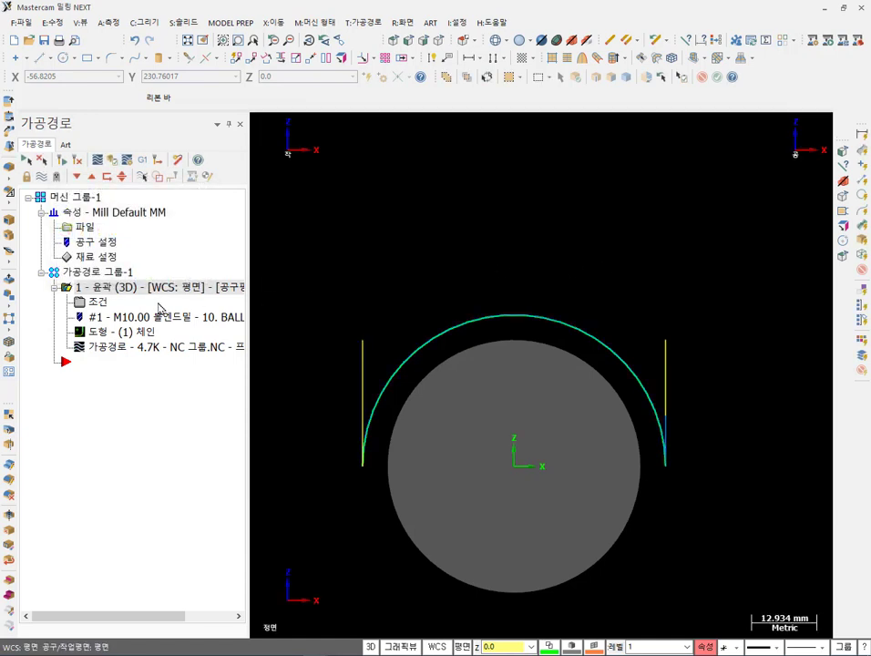
Duplicate the 3D contour operation and set the copy's tool length compensation (공구길이보정) to center (중심).
{"action": "right_click_drag", "start_coordinate": [82, 289], "coordinate": [106, 393]}
{"action": "left_click", "coordinate": [147, 446]}
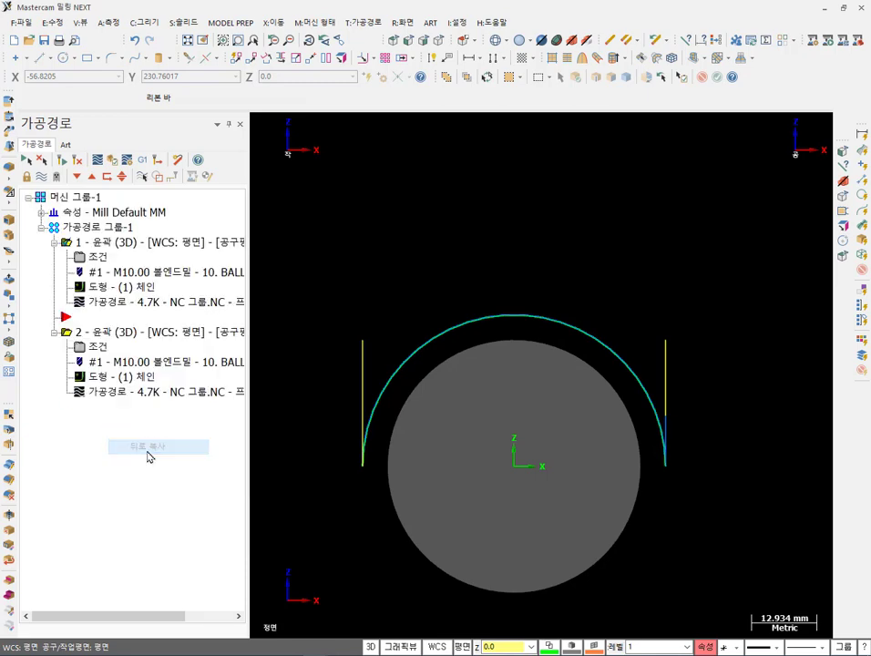
{"action": "left_click", "coordinate": [99, 347]}
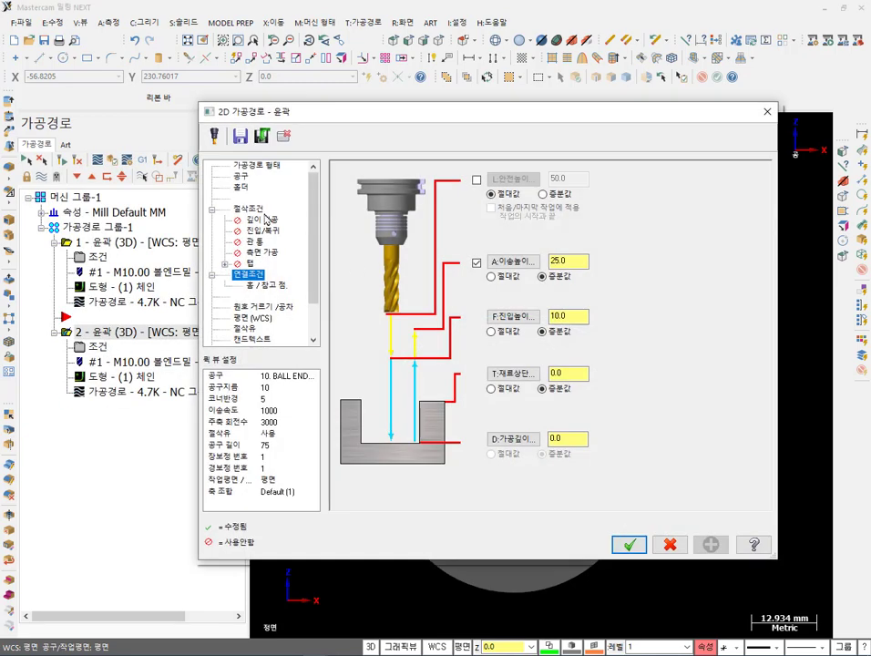
{"action": "left_click", "coordinate": [247, 208]}
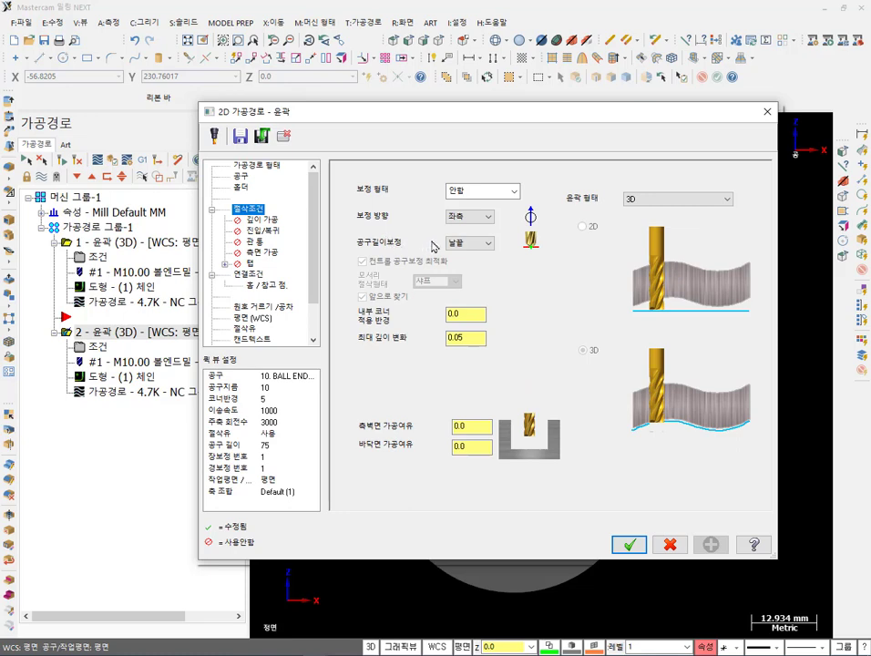
{"action": "left_click", "coordinate": [468, 243]}
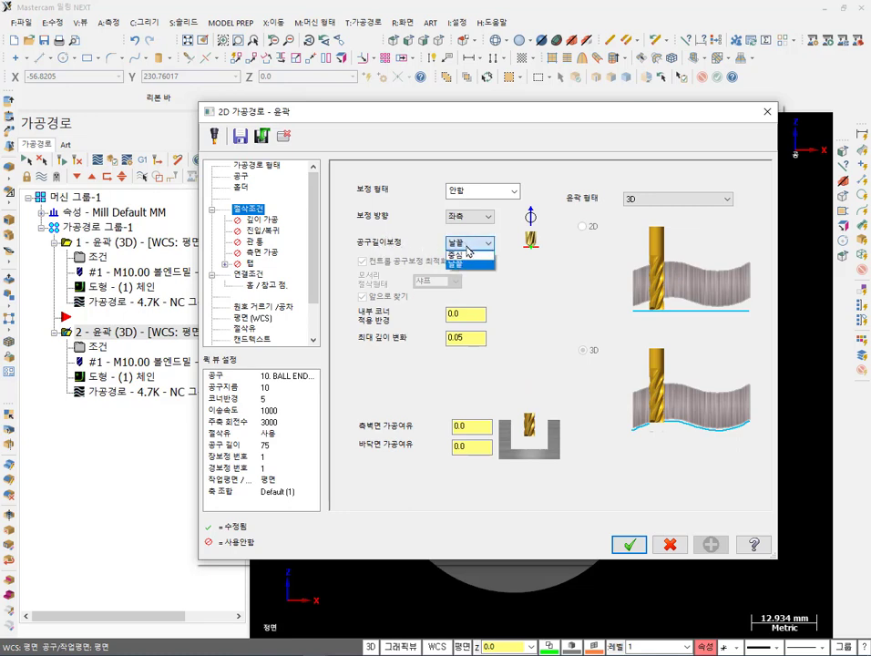
{"action": "left_click", "coordinate": [462, 254]}
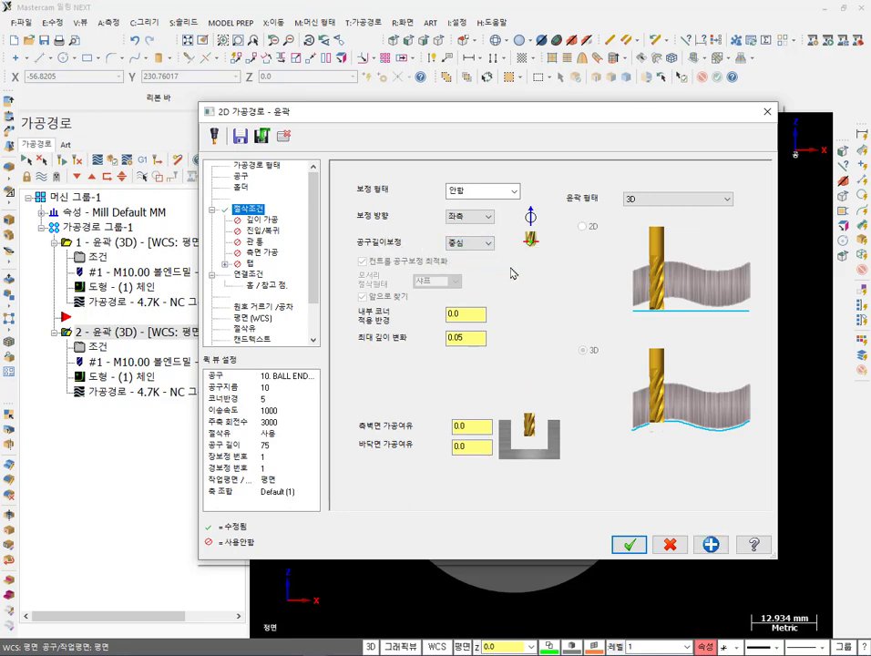
{"action": "left_click", "coordinate": [628, 545]}
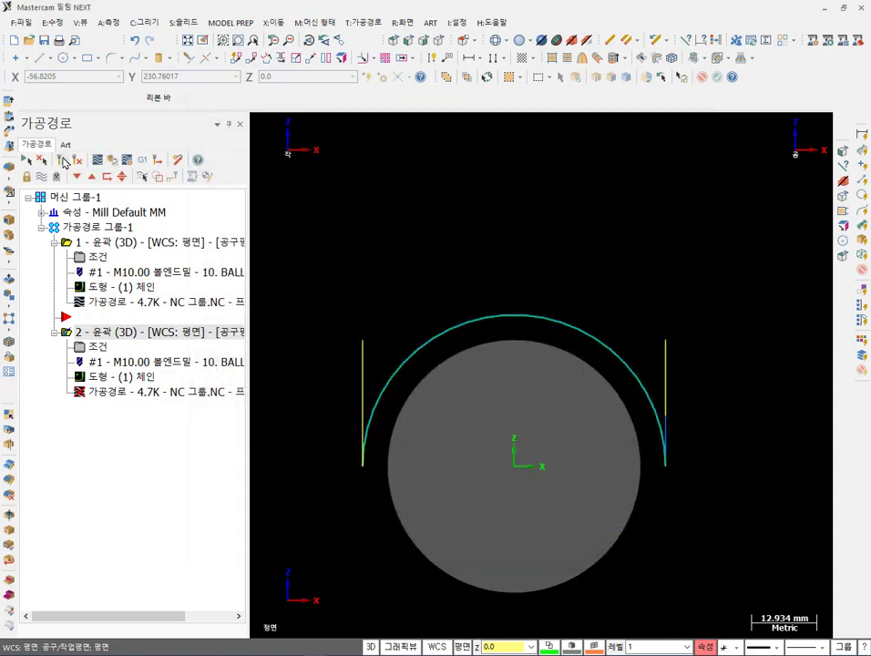
Regenerate the second 3D contour toolpath and play its backplot through to the end.
{"action": "left_click", "coordinate": [116, 392]}
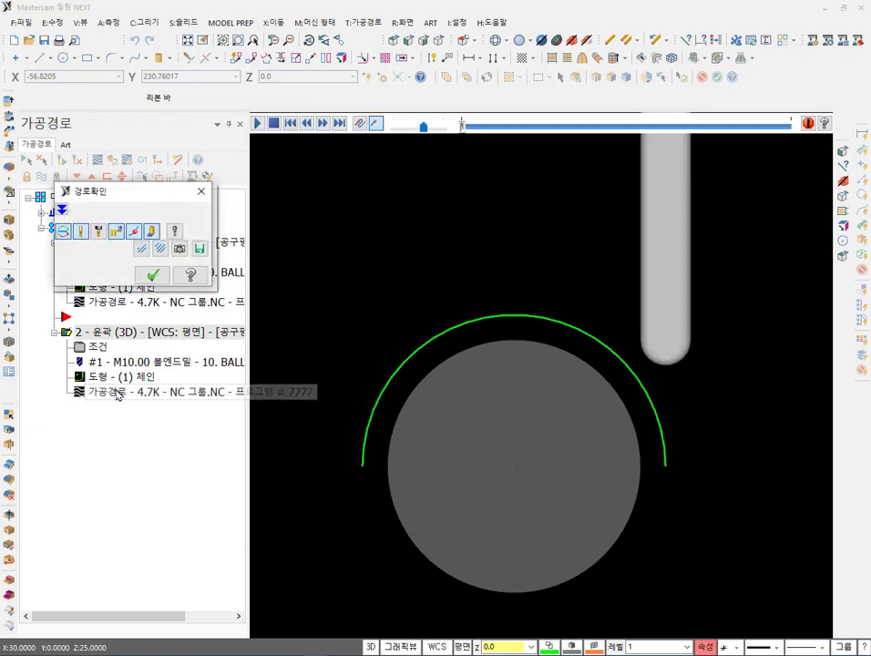
{"action": "left_click", "coordinate": [257, 123]}
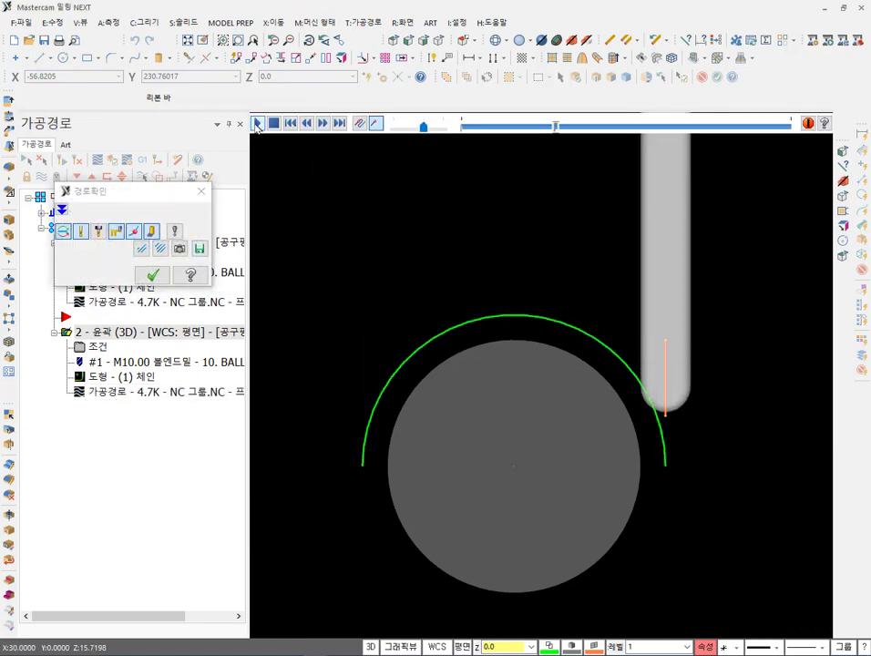
{"action": "scroll", "coordinate": [488, 504], "scroll_direction": "up", "scroll_amount": 2}
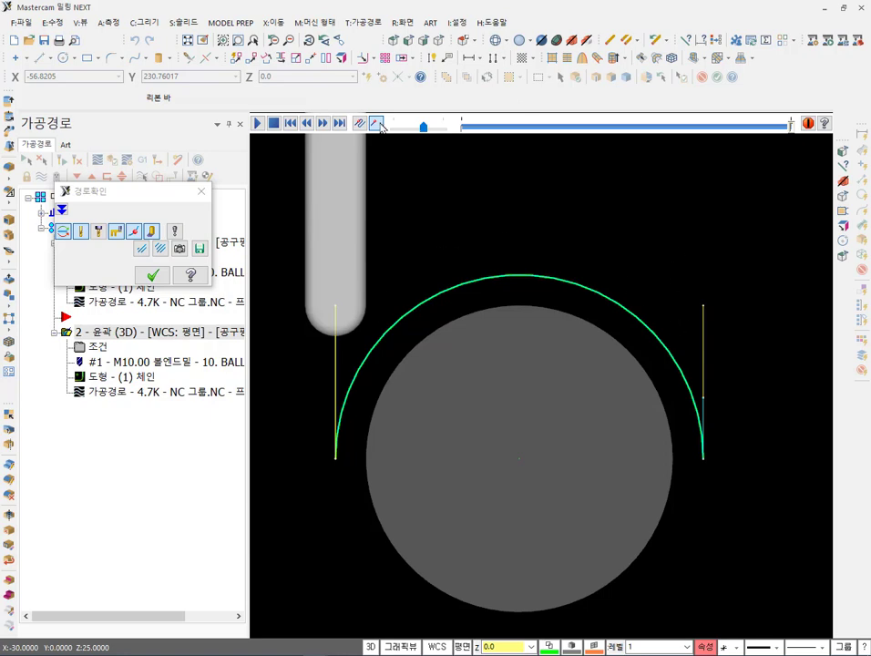
{"action": "key", "text": "Escape"}
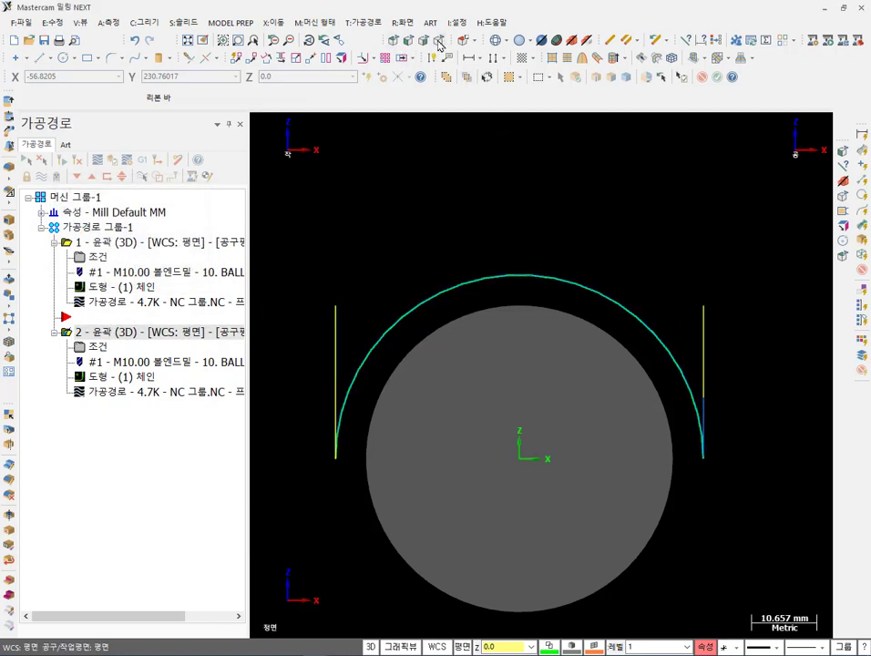
Enable side passes (측면 가공) with 5 roughing passes for the second contour operation and regenerate its toolpath.
{"action": "left_click", "coordinate": [438, 42]}
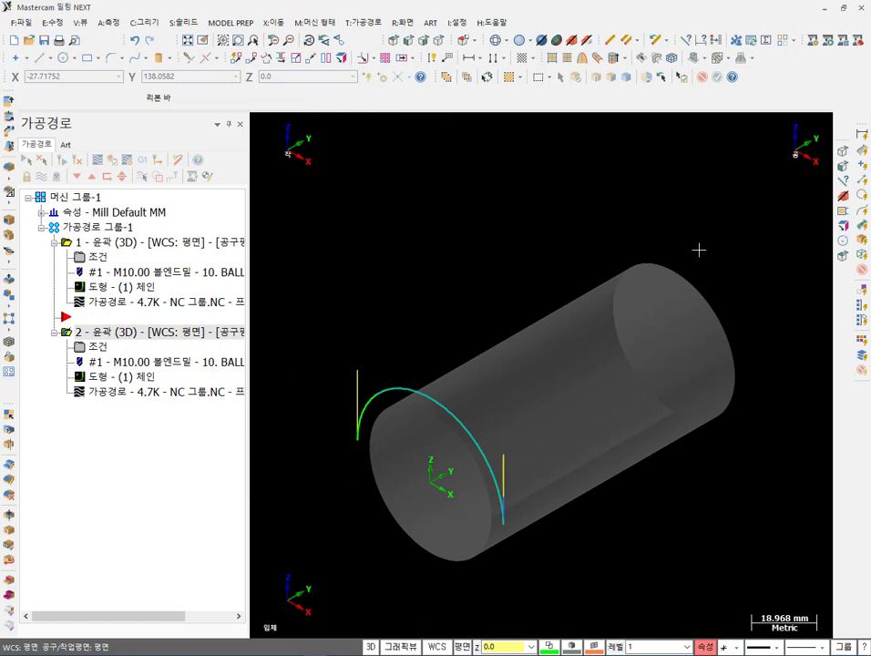
{"action": "left_click", "coordinate": [100, 346]}
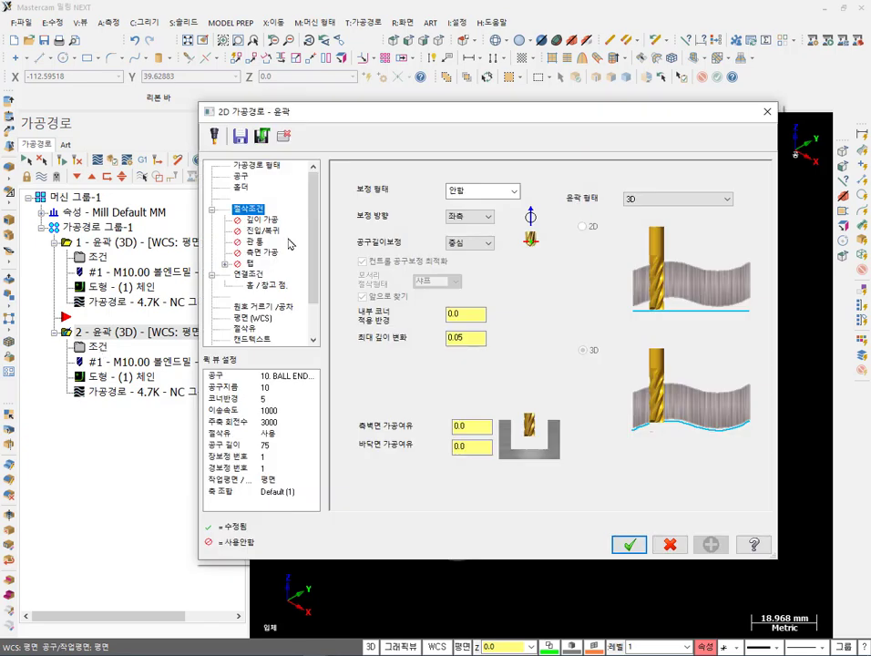
{"action": "left_click", "coordinate": [262, 253]}
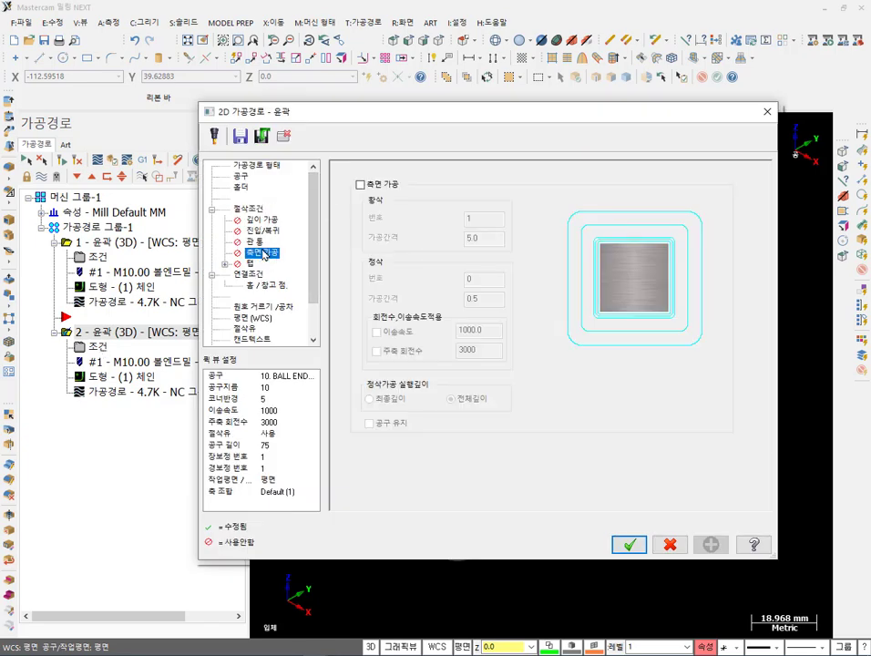
{"action": "left_click", "coordinate": [361, 184]}
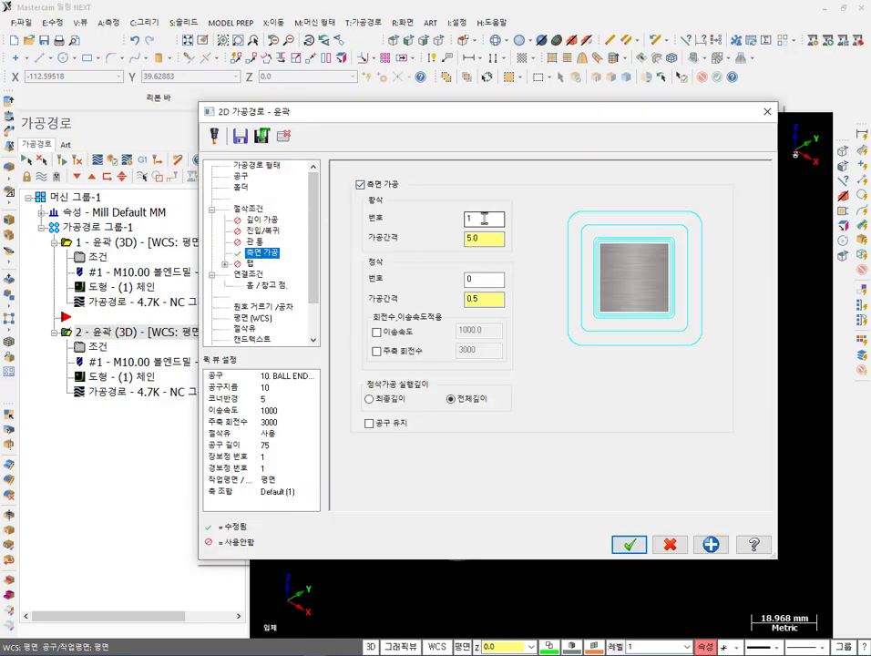
{"action": "double_click", "coordinate": [465, 218]}
{"action": "type", "text": "5"}
{"action": "left_click", "coordinate": [628, 543]}
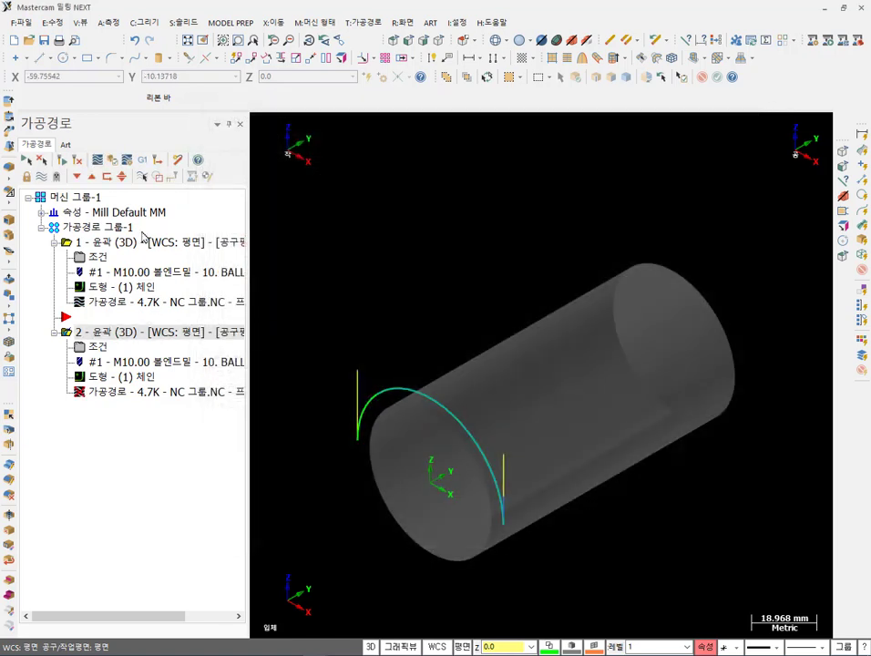
{"action": "left_click", "coordinate": [62, 161]}
Turn off side passes (측면 가공) in the second contour operation's parameters and close them.
{"action": "left_click", "coordinate": [98, 349]}
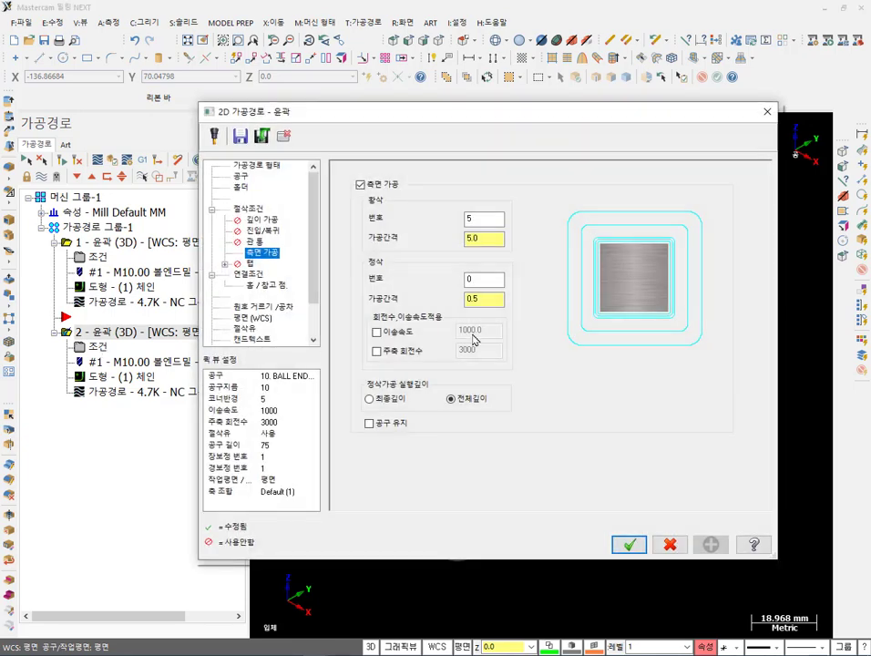
{"action": "left_click", "coordinate": [361, 184]}
{"action": "left_click", "coordinate": [361, 185]}
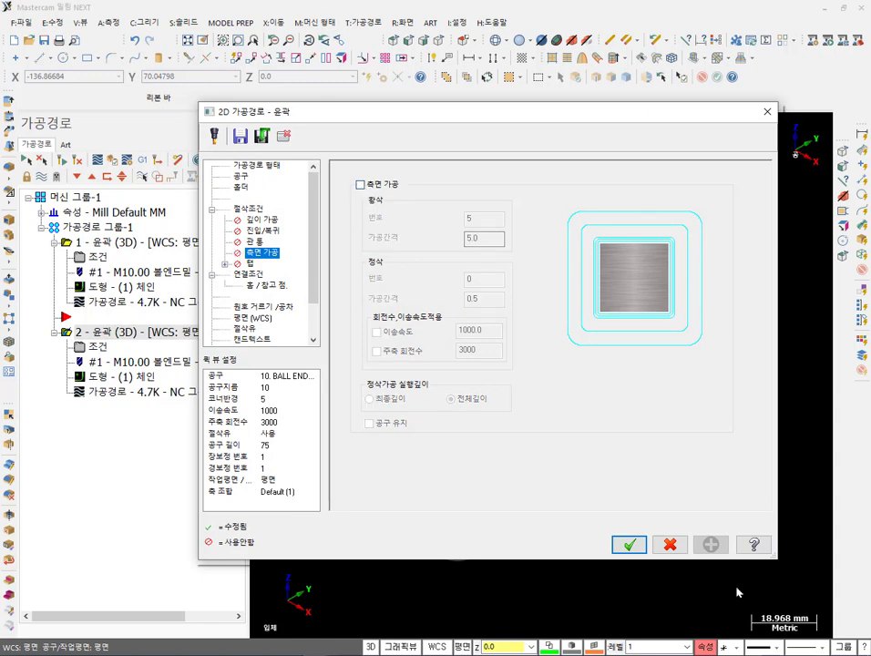
{"action": "left_click", "coordinate": [669, 544]}
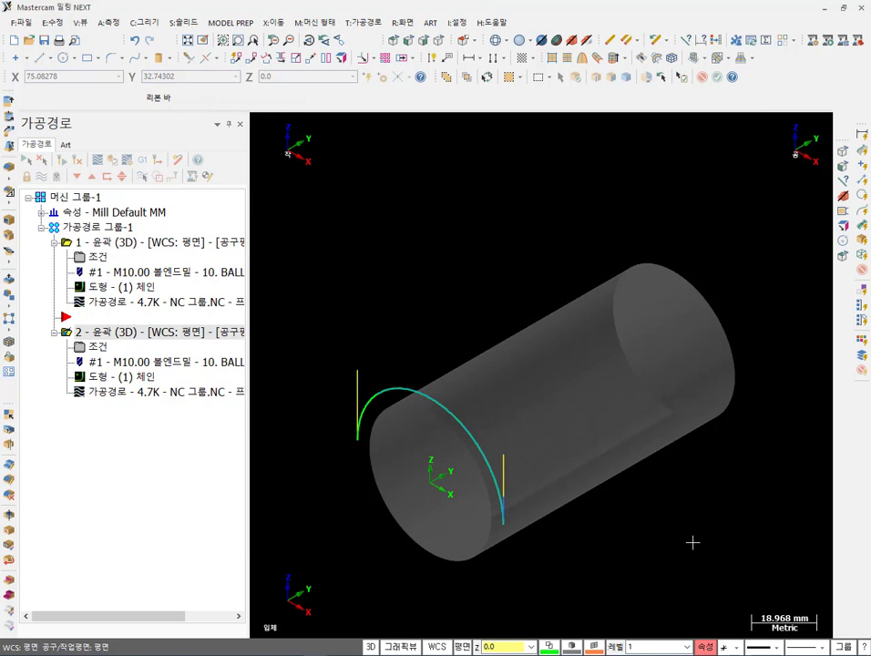
Scrub through the second contour's backplot and illustrate tool travel along and around the cylinder with temporary arrows.
{"action": "left_click", "coordinate": [151, 391]}
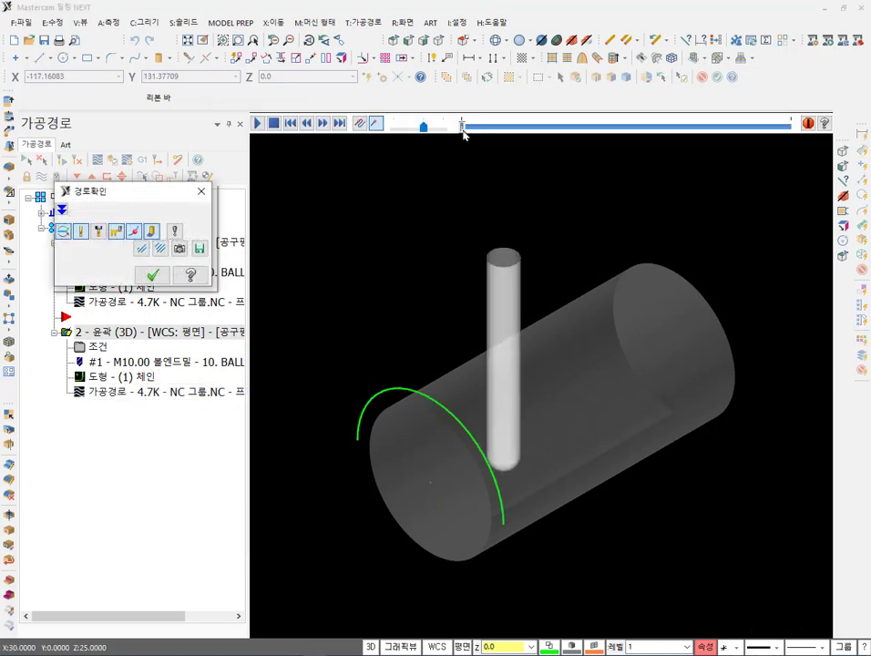
{"action": "left_click_drag", "start_coordinate": [462, 129], "coordinate": [745, 128]}
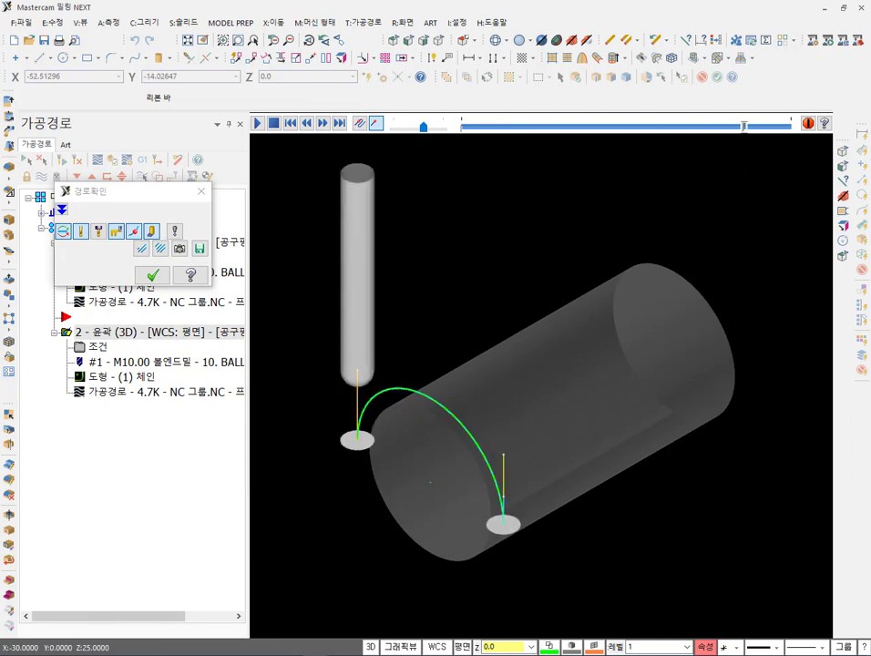
{"action": "mouse_move", "coordinate": [509, 517]}
{"action": "left_mouse_down"}
{"action": "mouse_move", "coordinate": [665, 460]}
{"action": "mouse_move", "coordinate": [766, 389]}
{"action": "mouse_move", "coordinate": [761, 405]}
{"action": "mouse_move", "coordinate": [734, 332]}
{"action": "mouse_move", "coordinate": [684, 260]}
{"action": "mouse_move", "coordinate": [643, 258]}
{"action": "mouse_move", "coordinate": [597, 273]}
{"action": "mouse_move", "coordinate": [598, 256]}
{"action": "mouse_move", "coordinate": [585, 278]}
{"action": "mouse_move", "coordinate": [624, 280]}
{"action": "left_mouse_up"}
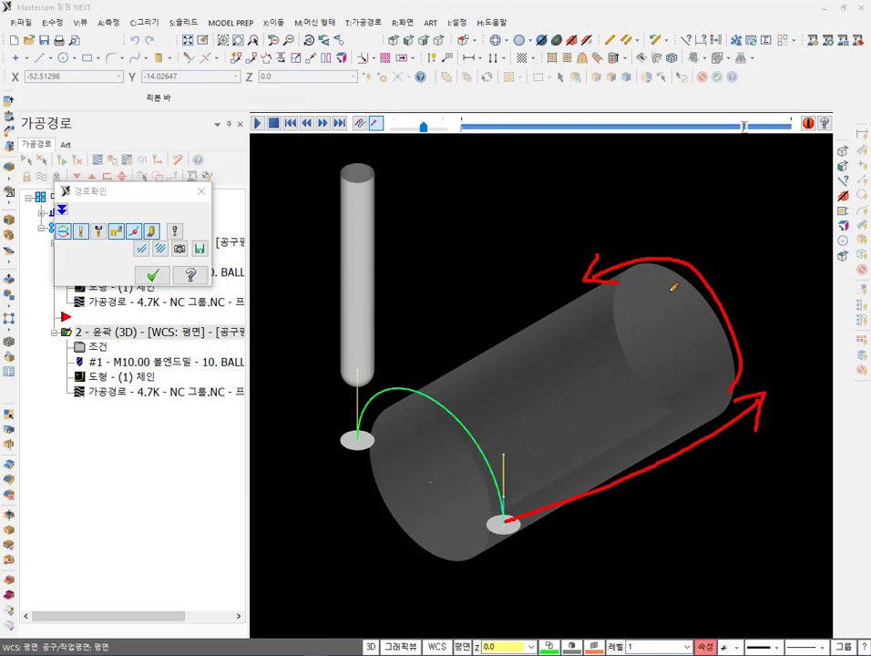
{"action": "right_click", "coordinate": [667, 342]}
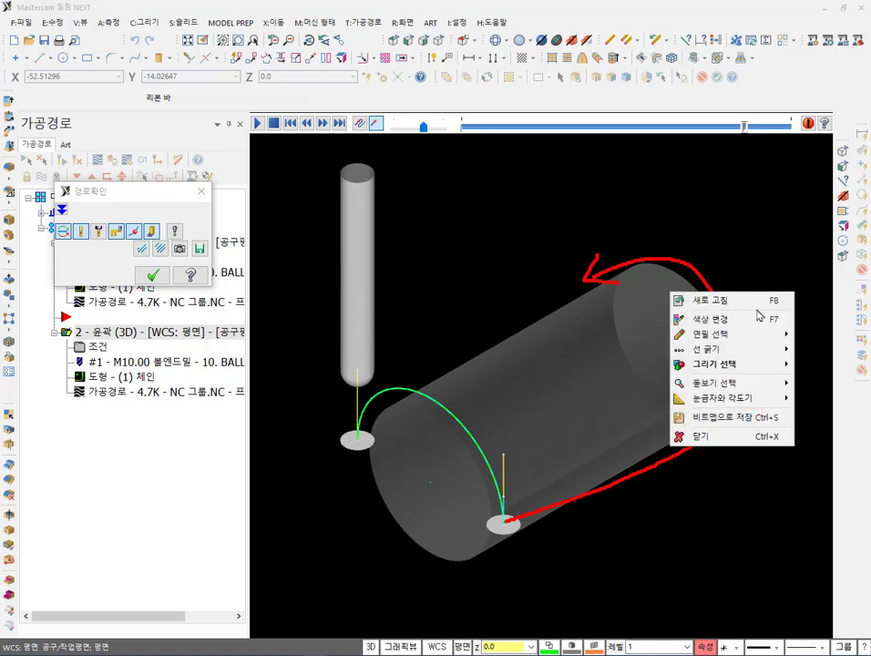
{"action": "left_click", "coordinate": [700, 433]}
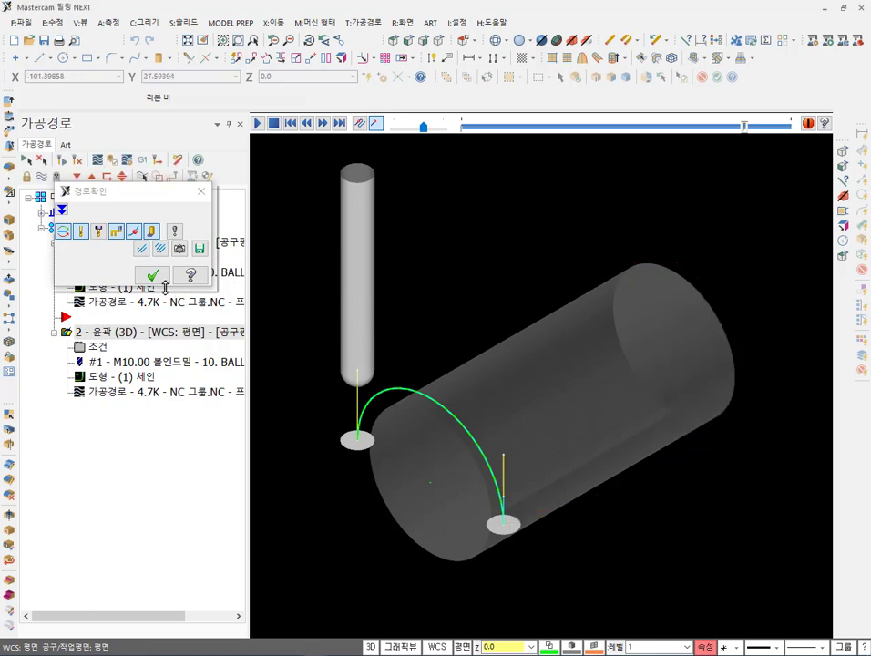
Translate the second contour's arc 1 mm in Y using the connect (연결) option.
{"action": "left_click", "coordinate": [152, 274]}
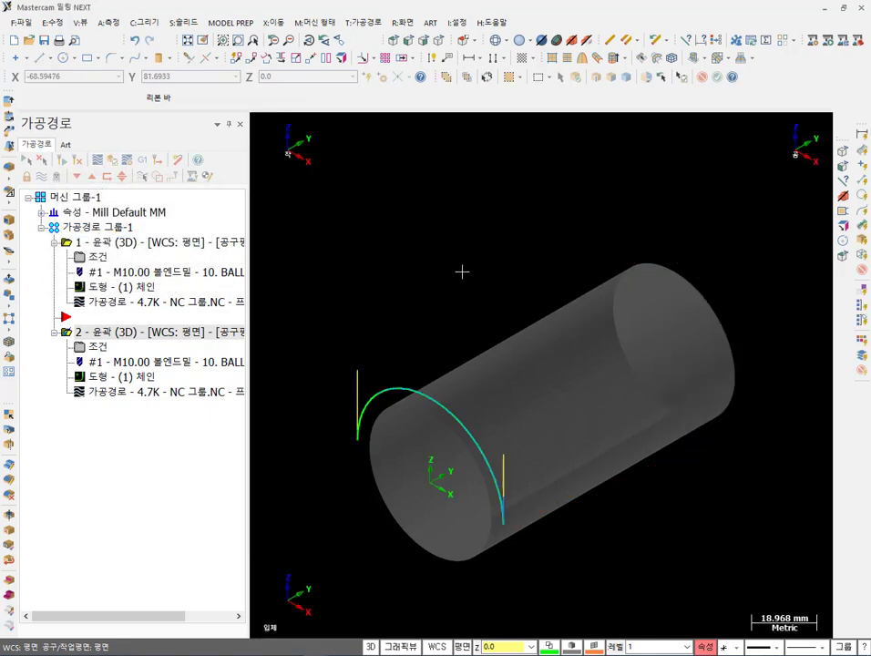
{"action": "left_click", "coordinate": [372, 394]}
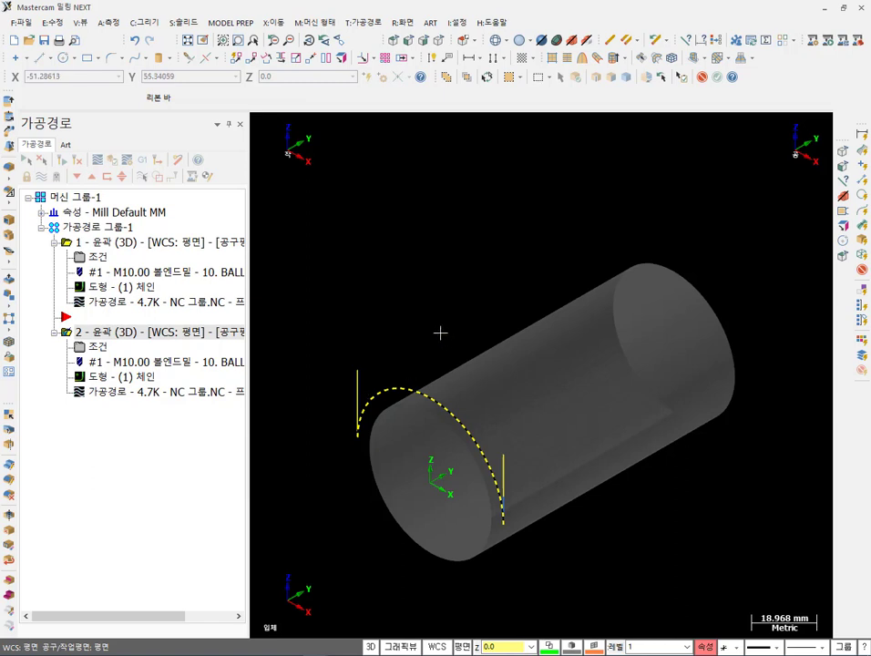
{"action": "left_click", "coordinate": [276, 23]}
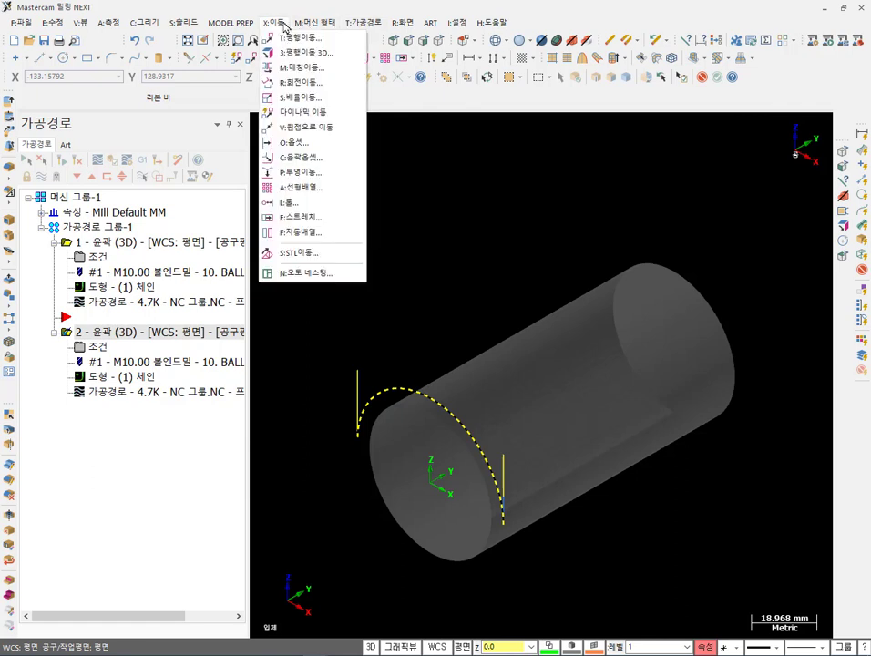
{"action": "left_click", "coordinate": [296, 37]}
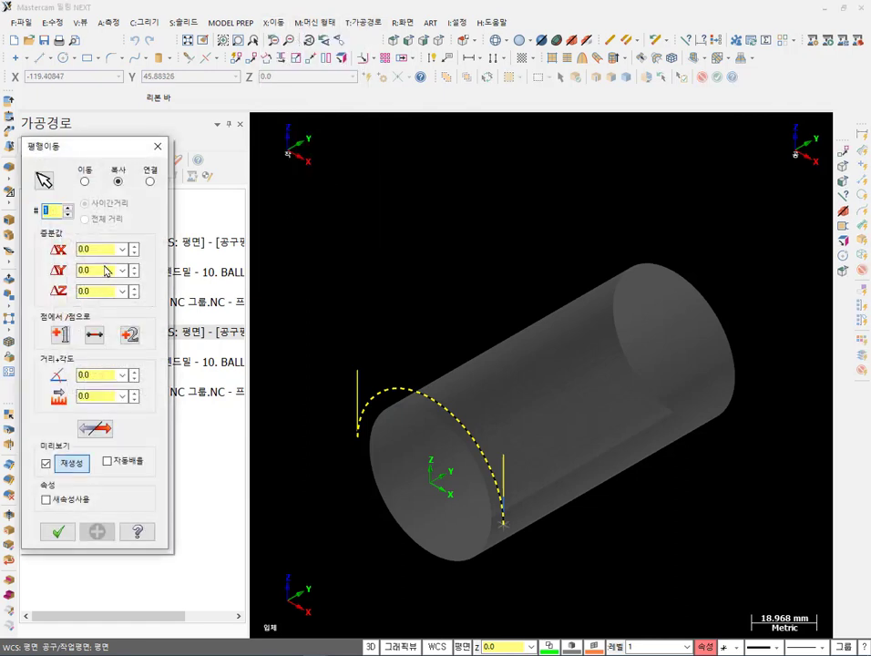
{"action": "left_click", "coordinate": [102, 270]}
{"action": "type", "text": "1"}
{"action": "key", "text": "Return"}
{"action": "scroll", "coordinate": [363, 446], "scroll_direction": "up", "scroll_amount": 3}
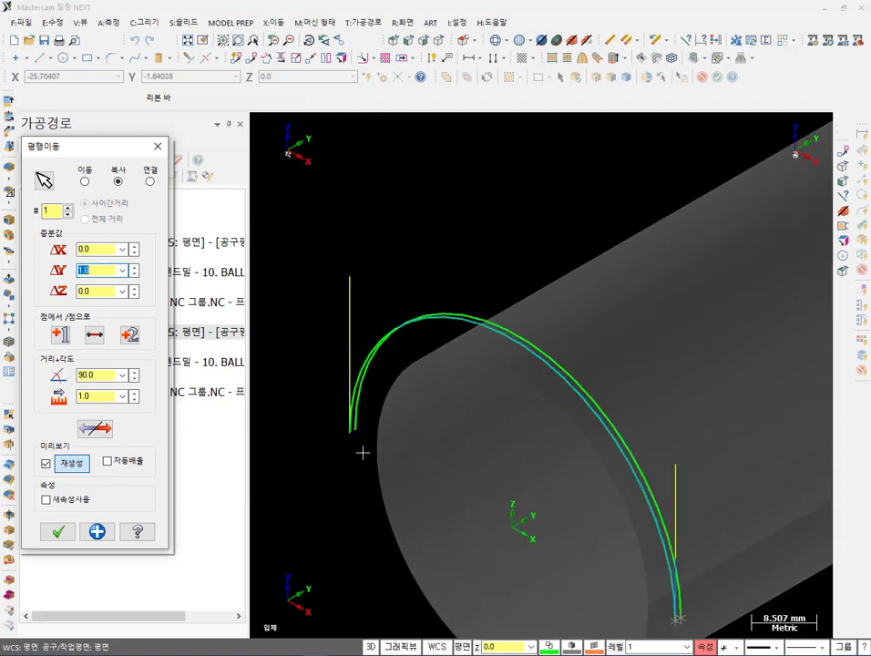
{"action": "scroll", "coordinate": [362, 452], "scroll_direction": "up", "scroll_amount": 1}
{"action": "left_click", "coordinate": [149, 180]}
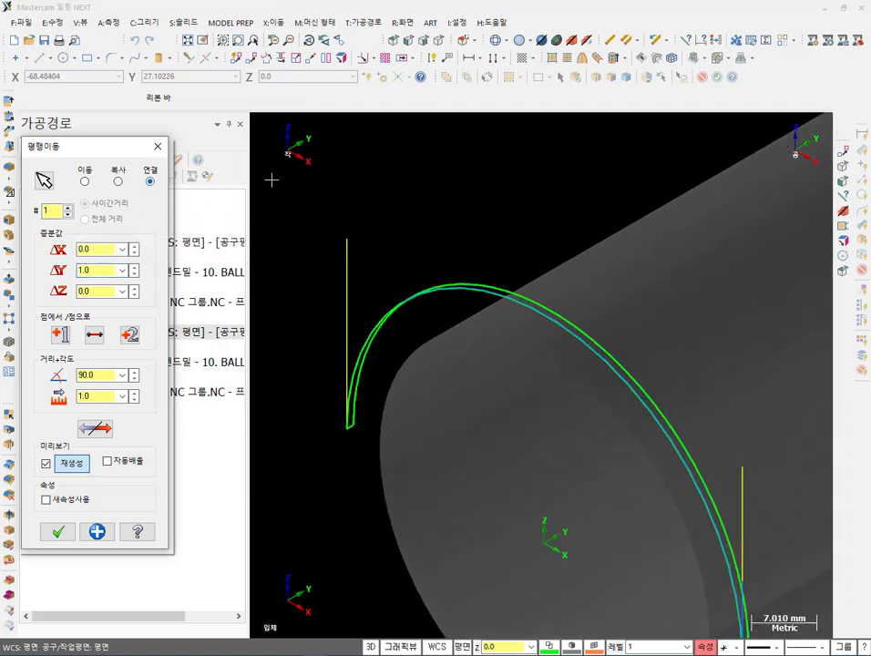
{"action": "left_click", "coordinate": [60, 530]}
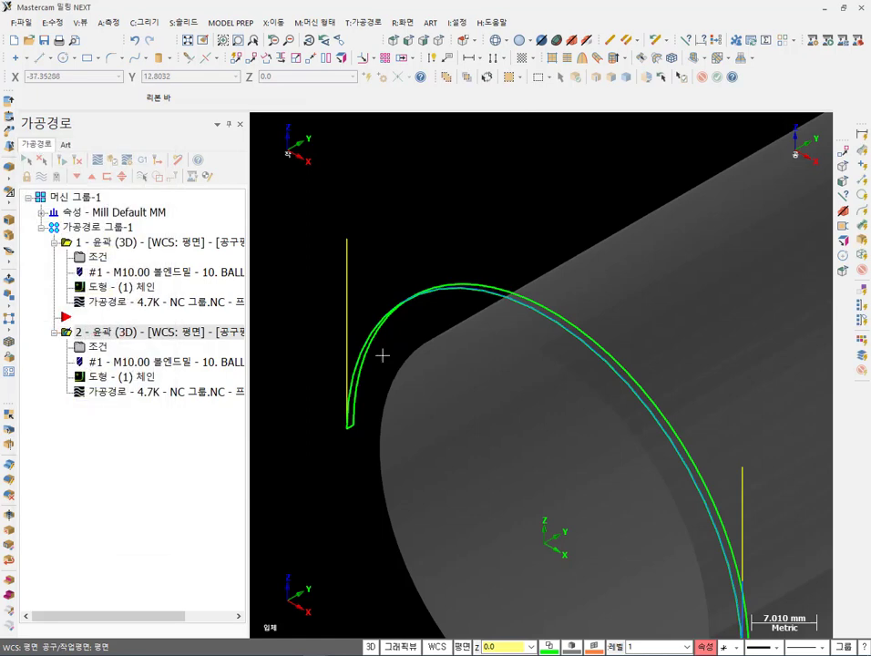
Delete the short connecting line joining the two arcs at their +X end.
{"action": "scroll", "coordinate": [382, 355], "scroll_direction": "up", "scroll_amount": 7}
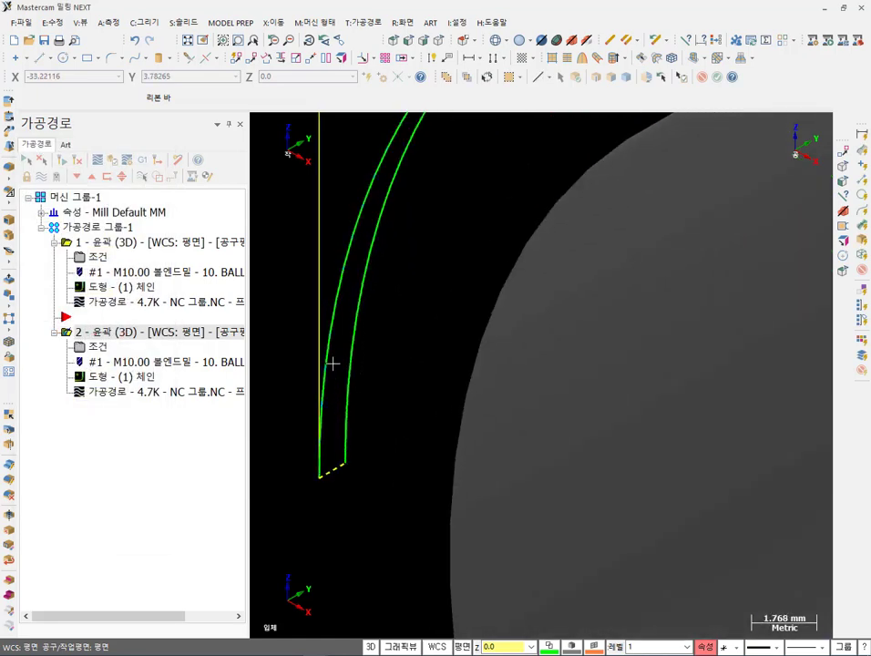
{"action": "scroll", "coordinate": [332, 364], "scroll_direction": "down", "scroll_amount": 6}
{"action": "scroll", "coordinate": [560, 489], "scroll_direction": "up", "scroll_amount": 2}
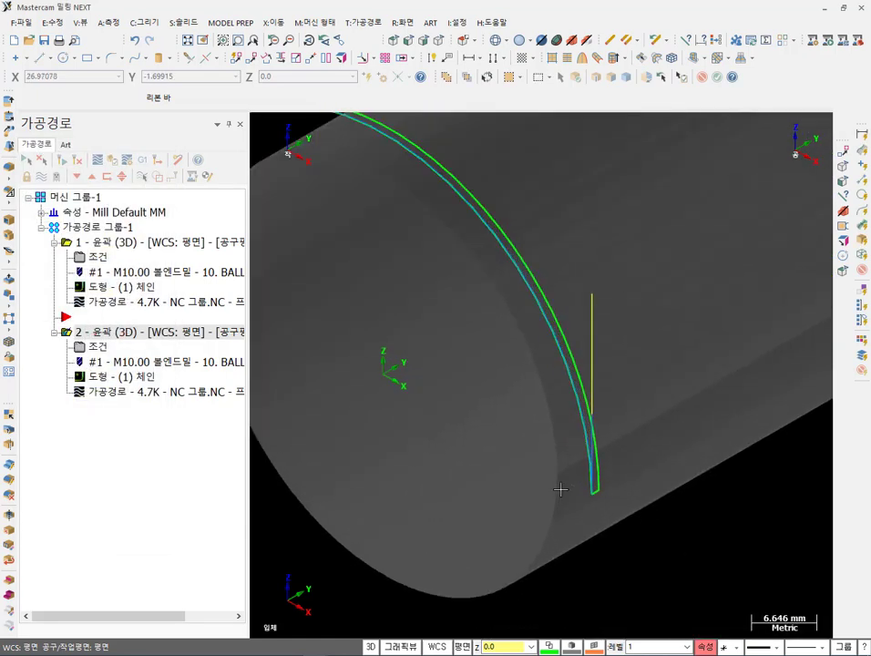
{"action": "scroll", "coordinate": [560, 490], "scroll_direction": "up", "scroll_amount": 6}
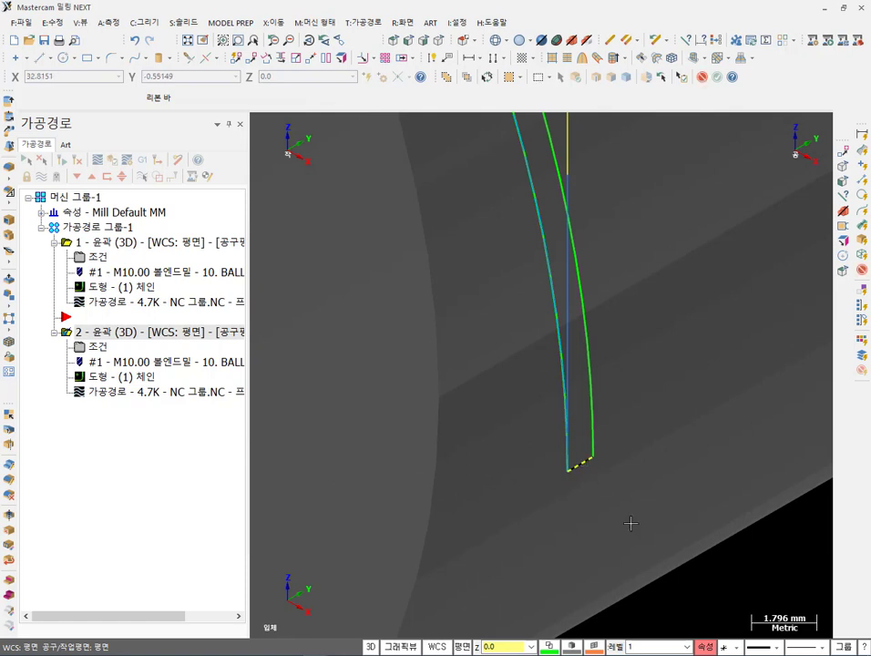
{"action": "scroll", "coordinate": [697, 550], "scroll_direction": "down", "scroll_amount": 4}
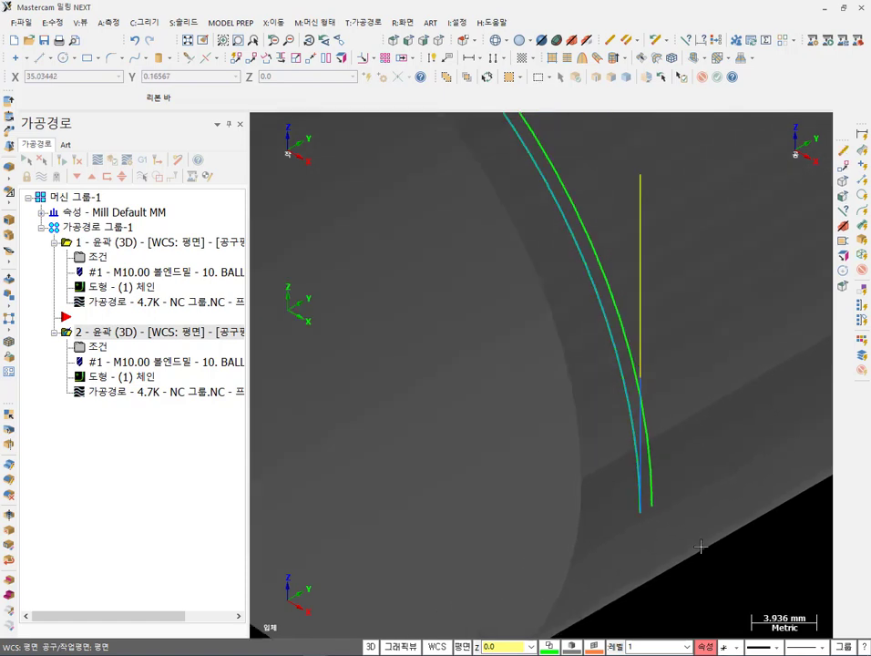
Rechain all geometry of the second 3D contour along the two arcs and their remaining connecting line, and regenerate its toolpath.
{"action": "left_click", "coordinate": [102, 377]}
{"action": "right_click", "coordinate": [195, 423]}
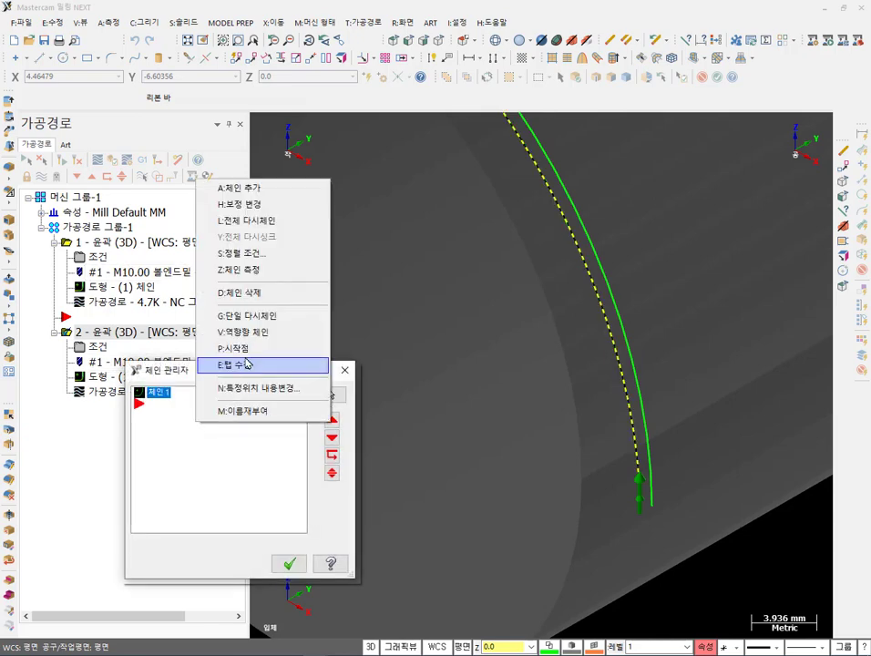
{"action": "left_click", "coordinate": [264, 221]}
{"action": "left_click", "coordinate": [642, 499]}
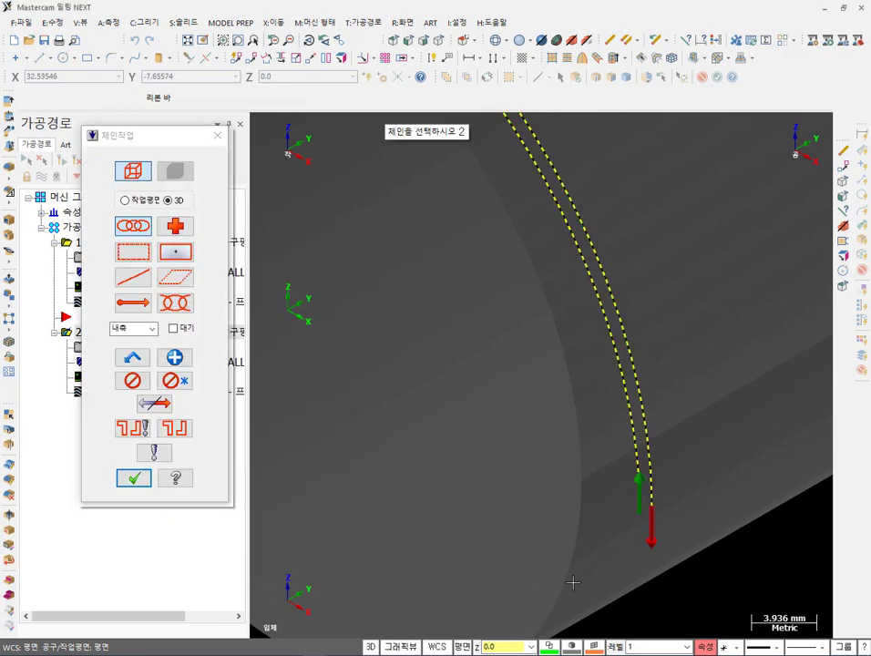
{"action": "left_click", "coordinate": [133, 478]}
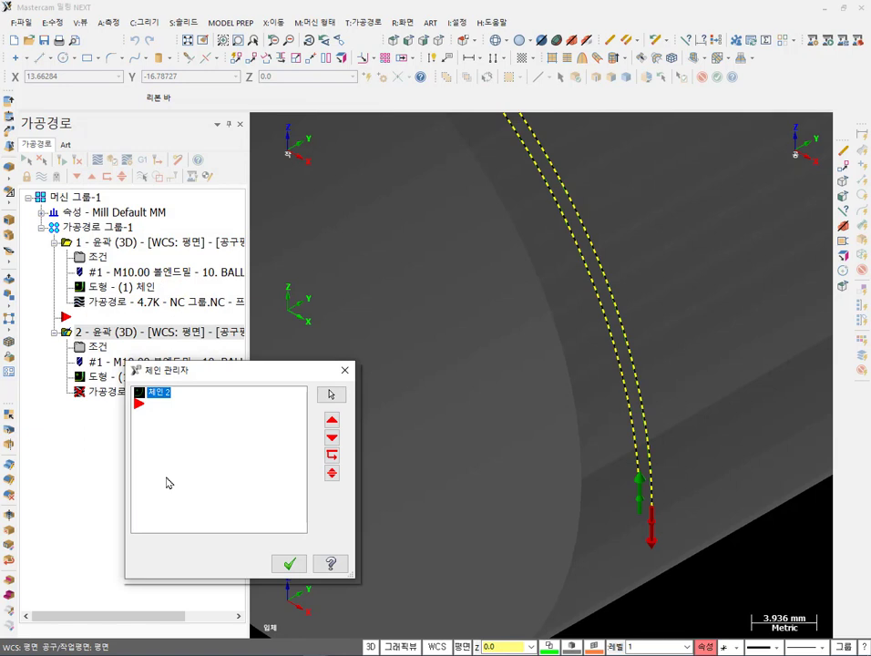
{"action": "left_click", "coordinate": [288, 563]}
{"action": "scroll", "coordinate": [690, 540], "scroll_direction": "down", "scroll_amount": 6}
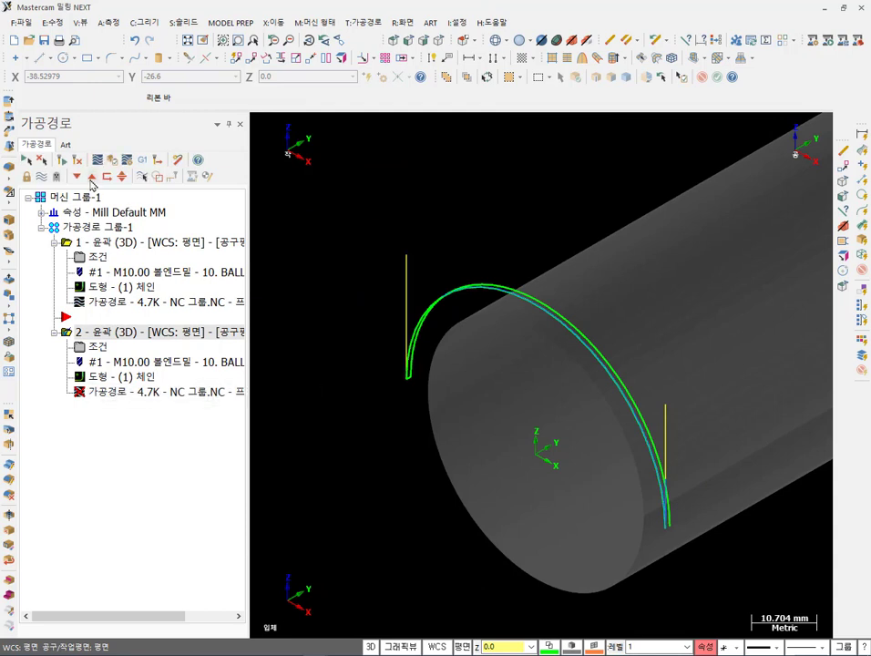
{"action": "left_click", "coordinate": [76, 159]}
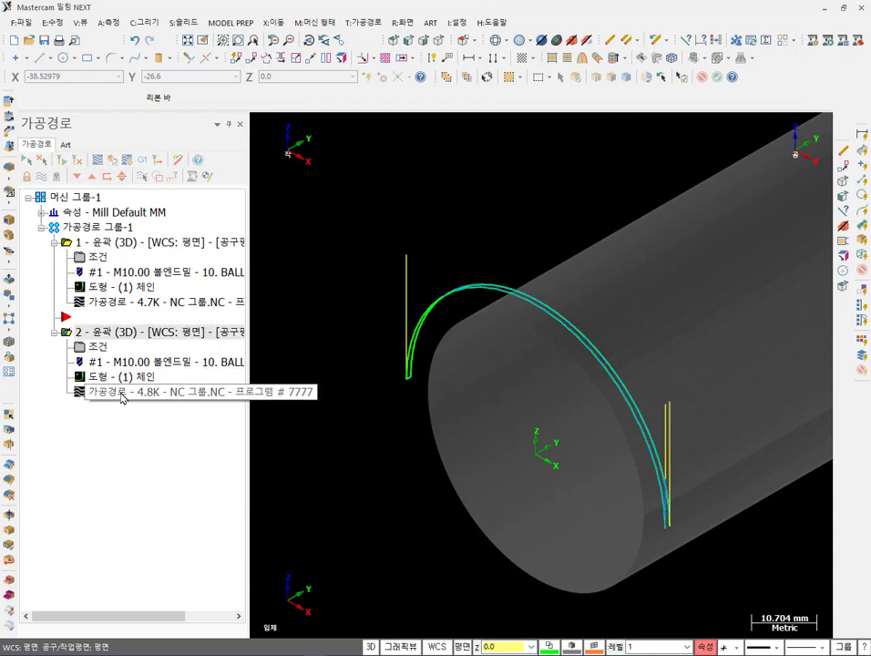
Backplot the regenerated second contour at a higher playback speed through to the end and inspect the two-pass toolpath.
{"action": "key", "text": "alt+t"}
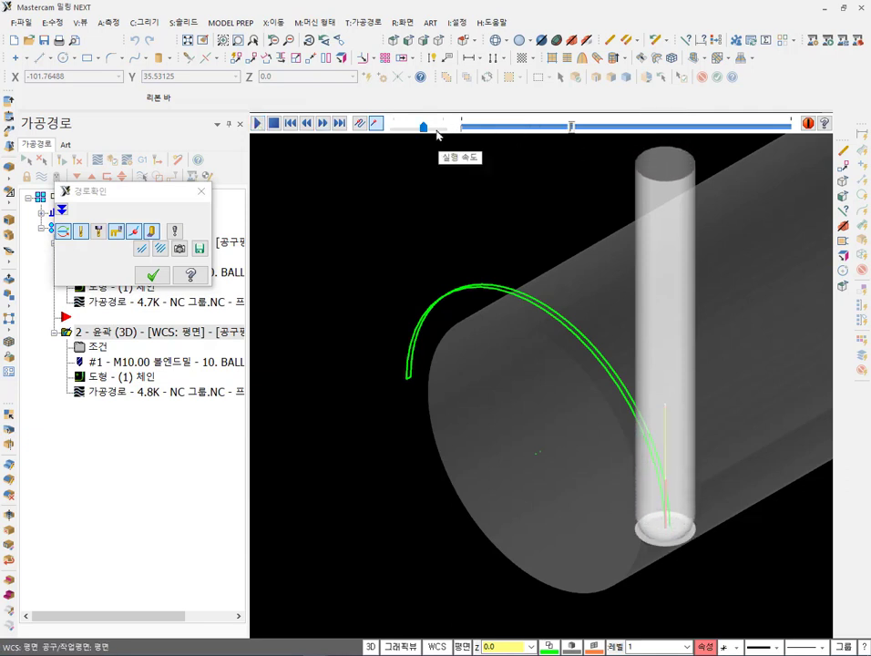
{"action": "left_click_drag", "start_coordinate": [423, 127], "coordinate": [443, 126]}
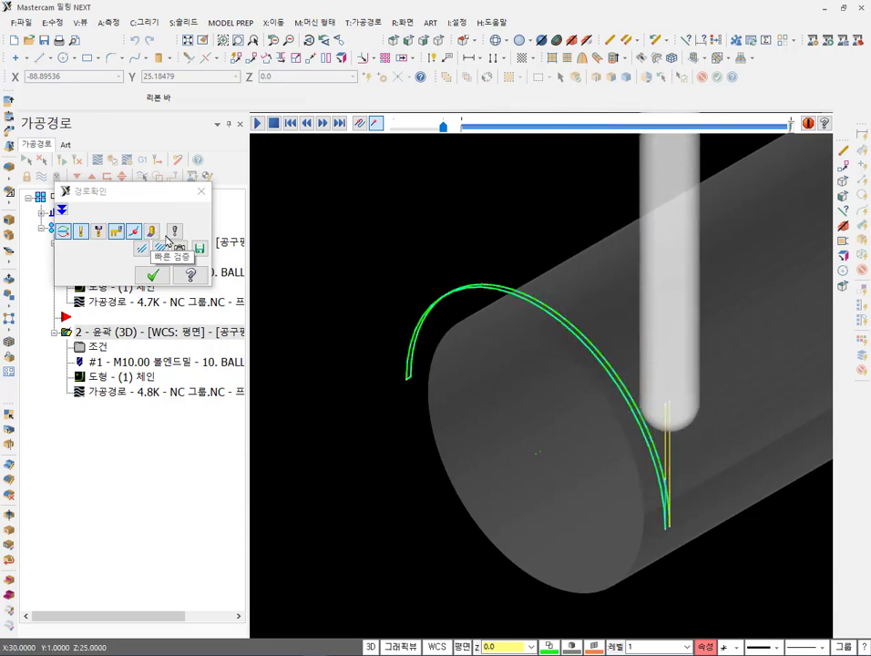
{"action": "scroll", "coordinate": [278, 250], "scroll_direction": "down", "scroll_amount": 3}
{"action": "middle_click_drag", "start_coordinate": [358, 282], "coordinate": [343, 259]}
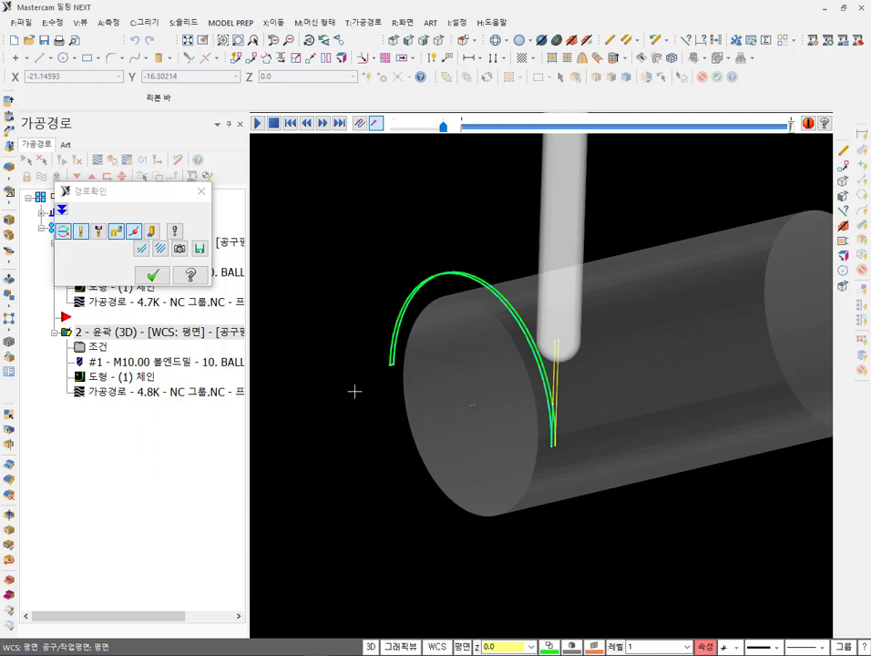
{"action": "scroll", "coordinate": [312, 362], "scroll_direction": "down", "scroll_amount": 1}
{"action": "scroll", "coordinate": [467, 259], "scroll_direction": "up", "scroll_amount": 1}
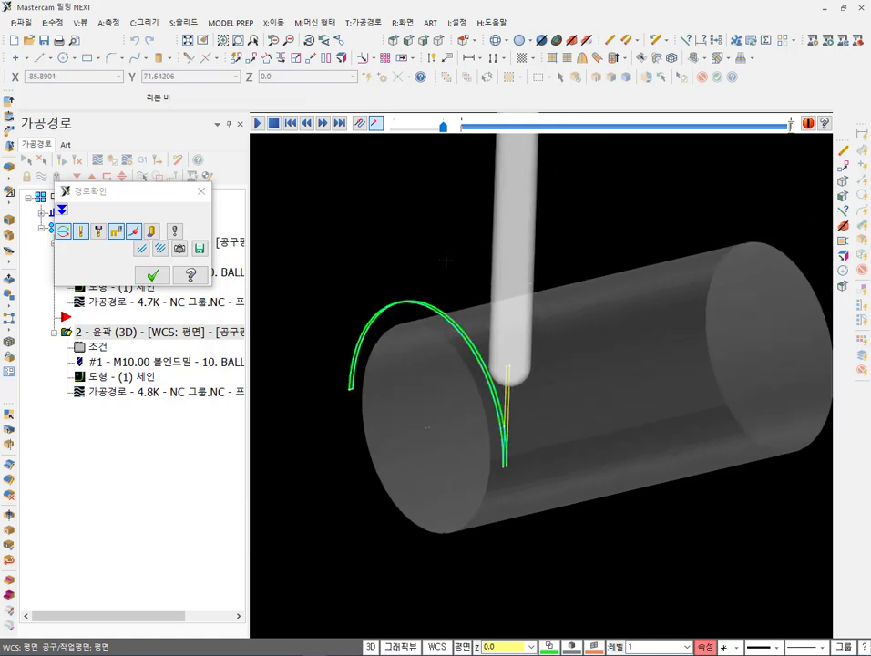
{"action": "key", "text": "Escape"}
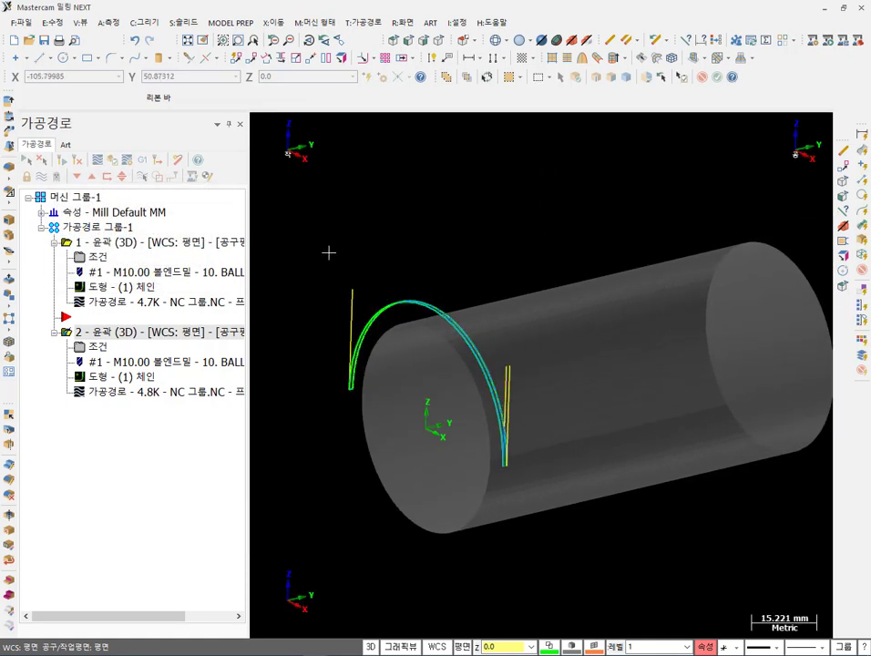
Set up a translation of both arcs and their connecting line with the connect (연결) option and a 2 mm Y increment.
{"action": "left_click_drag", "start_coordinate": [328, 252], "coordinate": [576, 541]}
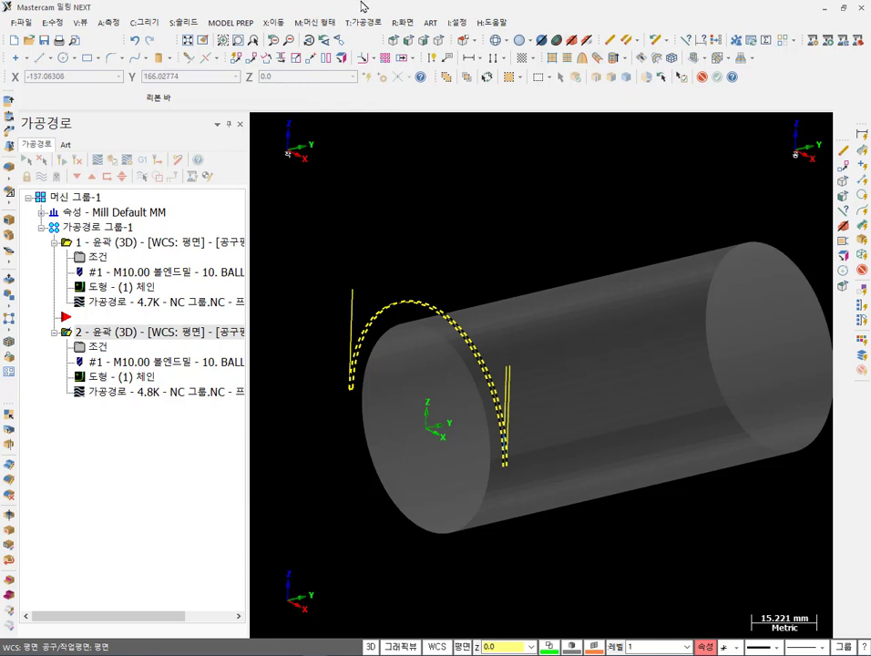
{"action": "left_click", "coordinate": [274, 22]}
{"action": "left_click", "coordinate": [280, 43]}
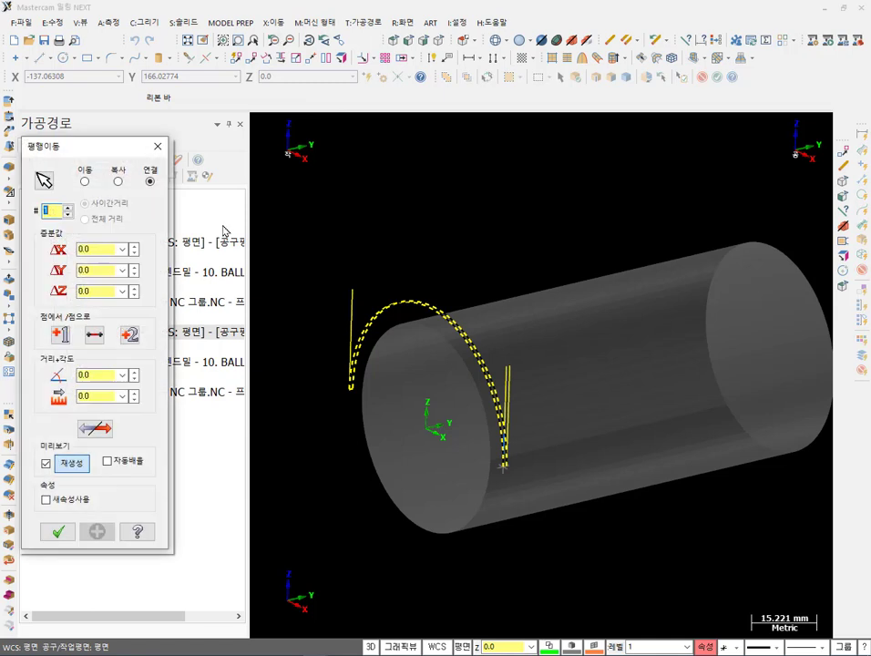
{"action": "left_click", "coordinate": [105, 270]}
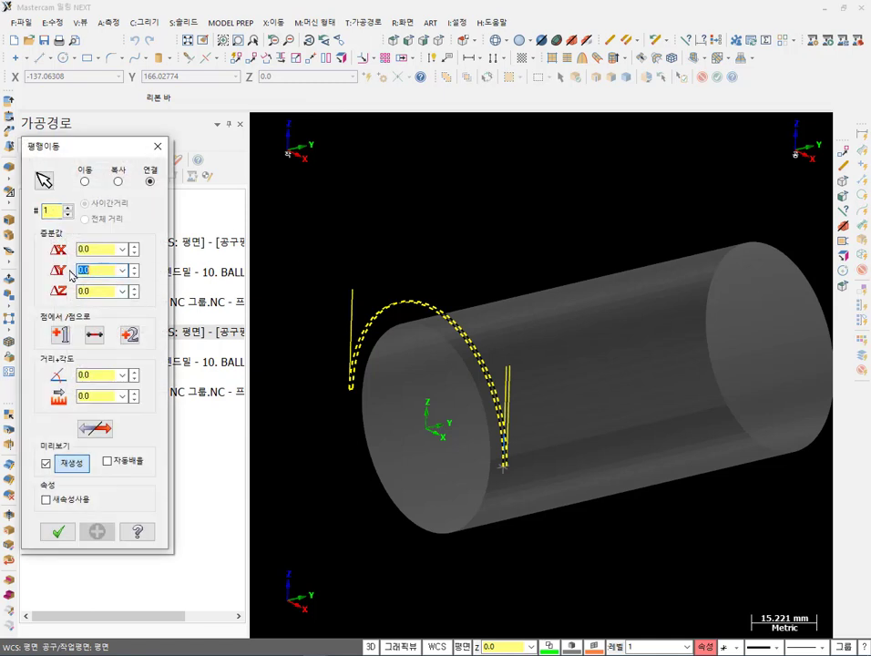
{"action": "type", "text": "5"}
{"action": "key", "text": "Return"}
{"action": "key", "text": "Return"}
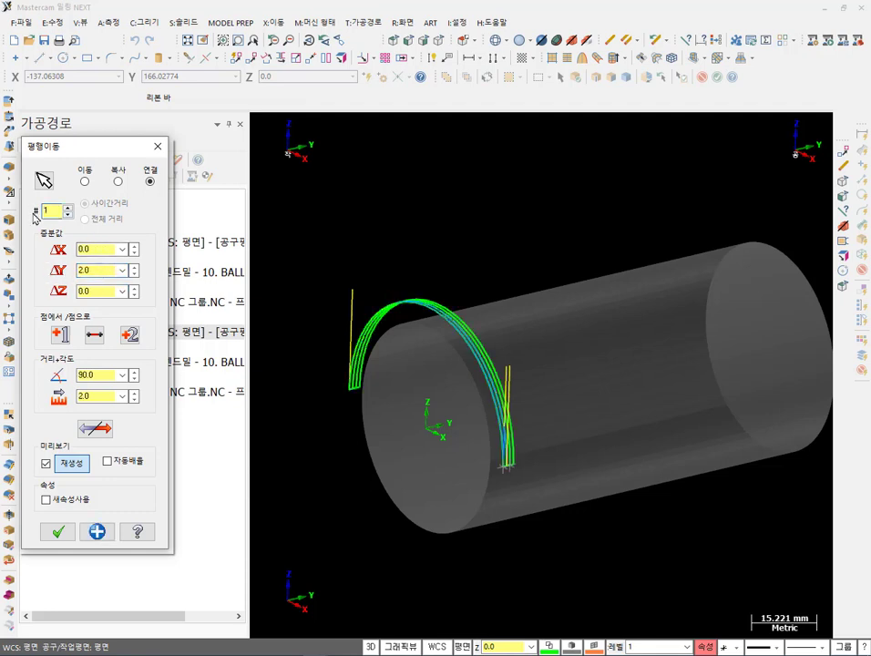
Set the translation's number of copies to 50, with the increment applied as spacing between copies.
{"action": "type", "text": "501"}
{"action": "key", "text": "Return"}
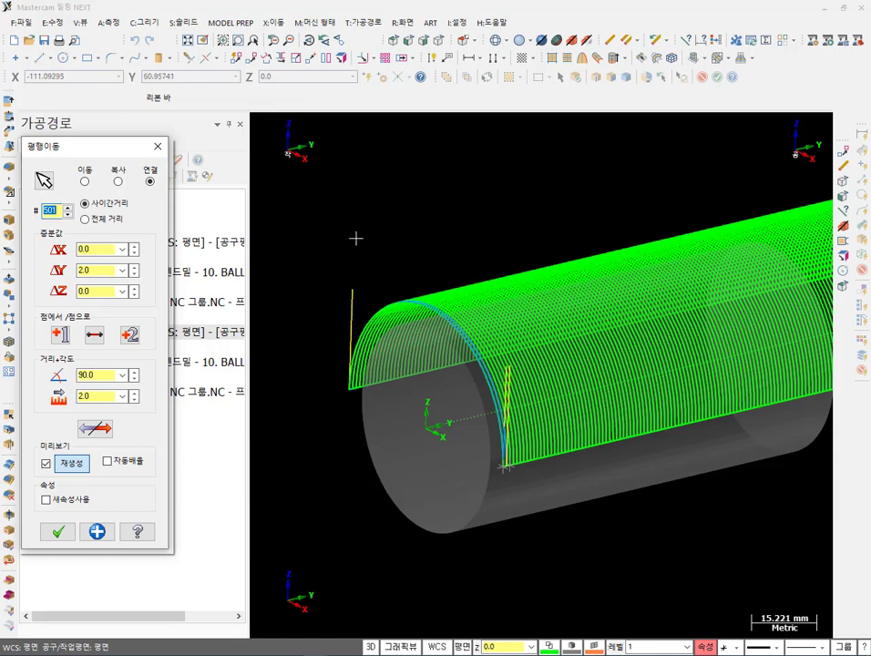
{"action": "scroll", "coordinate": [352, 398], "scroll_direction": "down", "scroll_amount": 3}
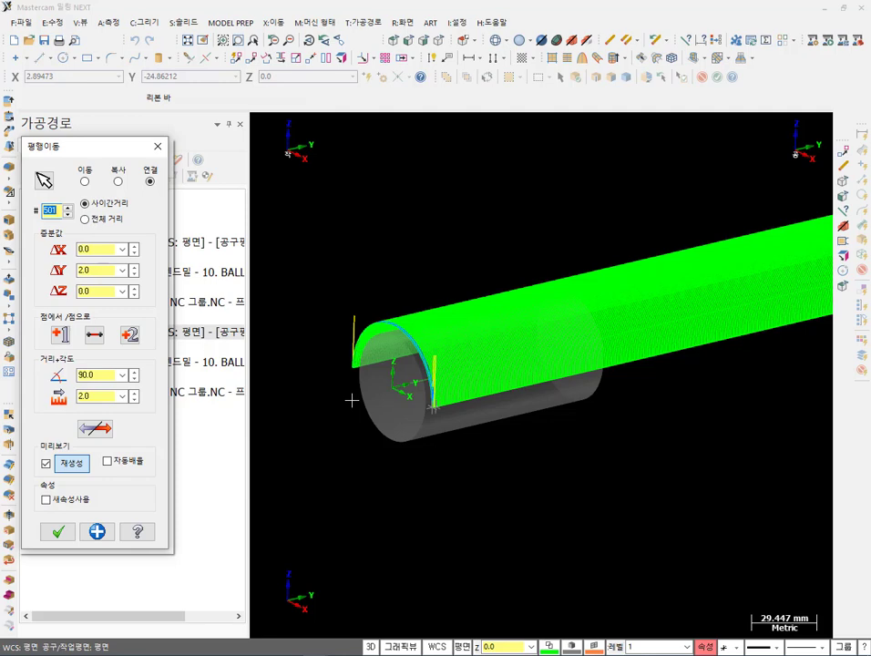
{"action": "type", "text": "5"}
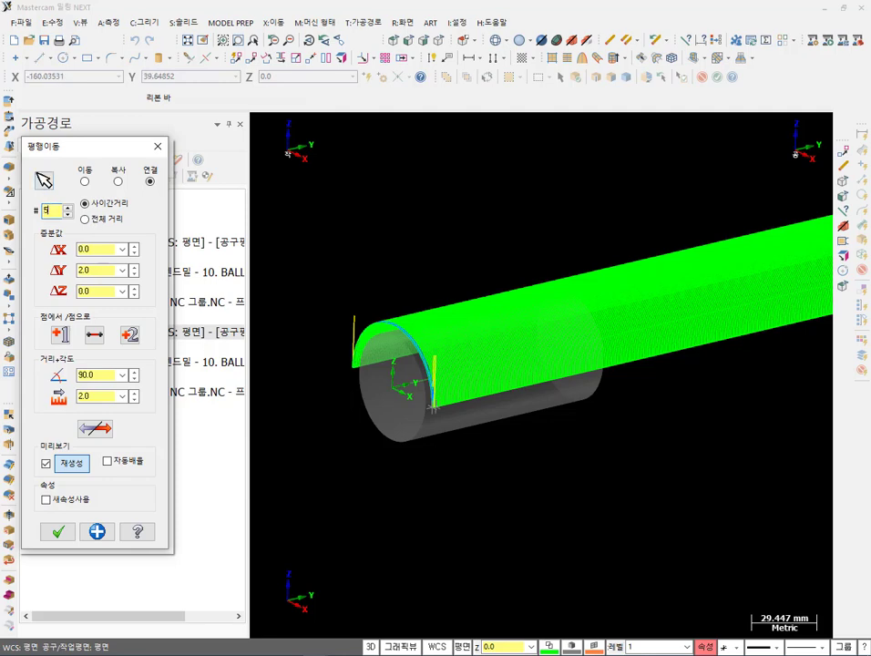
{"action": "type", "text": "0"}
{"action": "key", "text": "Return"}
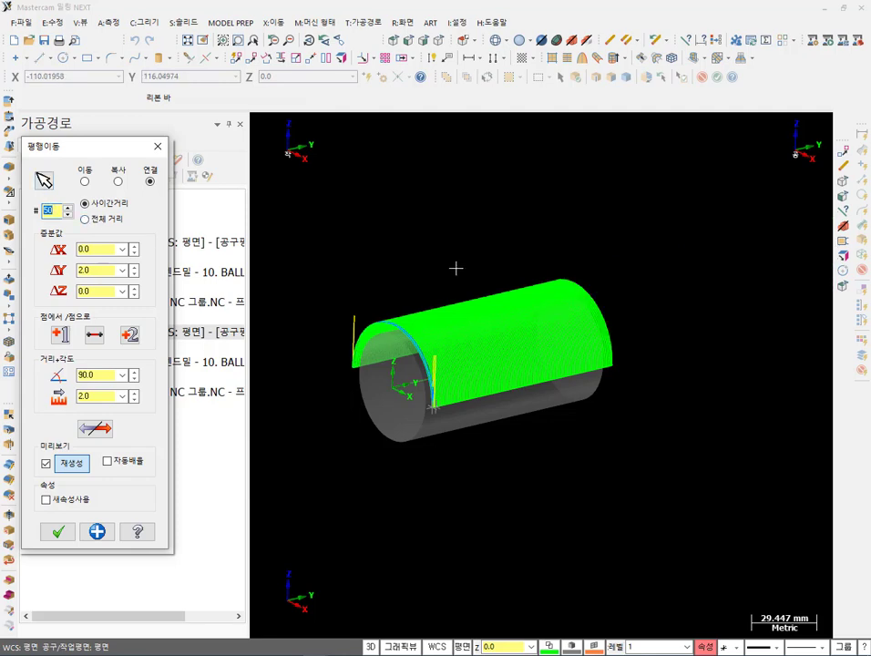
Check how the previewed arc copies cover the cylinder up to its far end in side and isometric views.
{"action": "scroll", "coordinate": [475, 391], "scroll_direction": "up", "scroll_amount": 5}
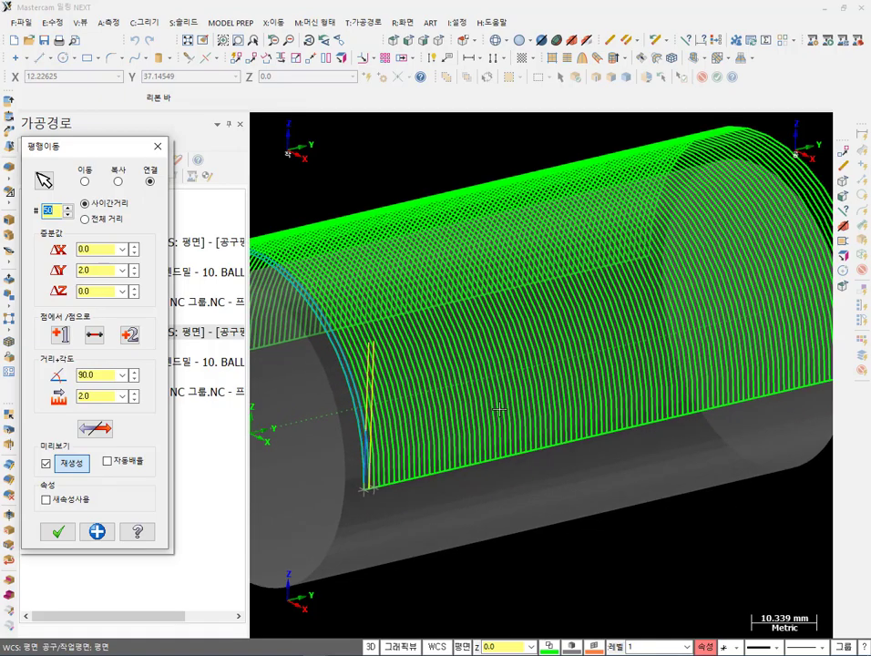
{"action": "scroll", "coordinate": [807, 410], "scroll_direction": "down", "scroll_amount": 2}
{"action": "middle_click_drag", "start_coordinate": [807, 410], "coordinate": [746, 372]}
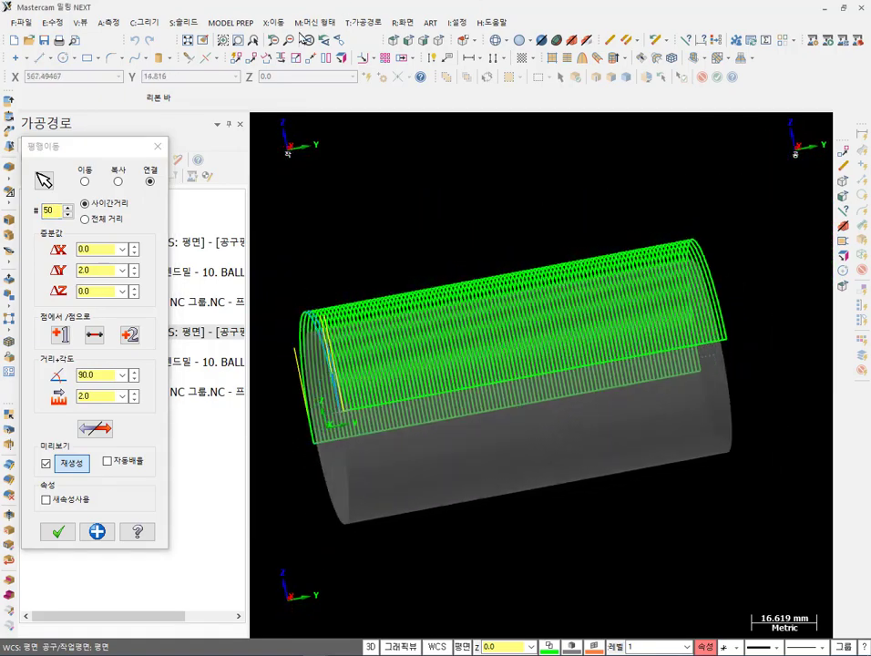
{"action": "left_click", "coordinate": [423, 40]}
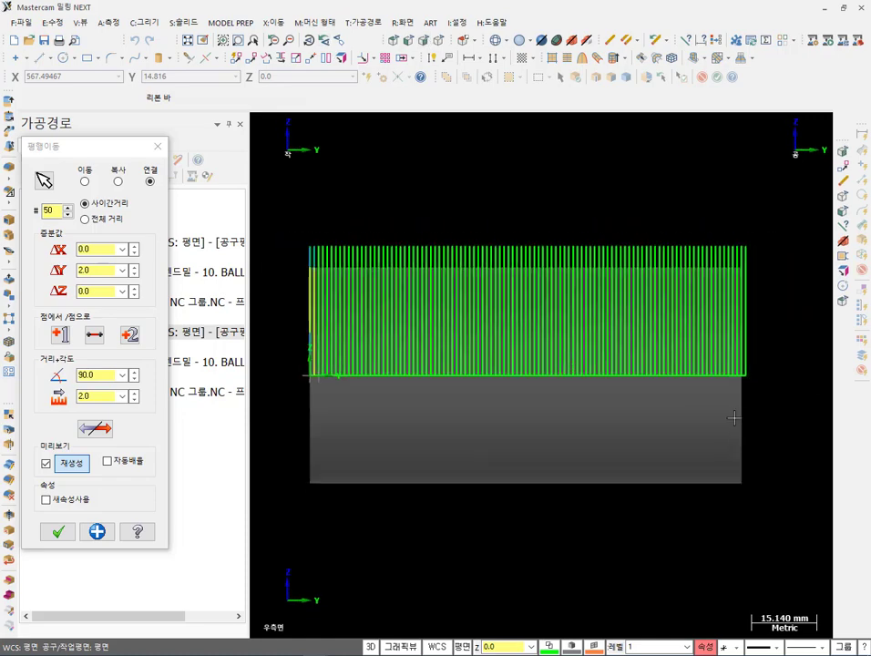
{"action": "scroll", "coordinate": [652, 331], "scroll_direction": "up", "scroll_amount": 4}
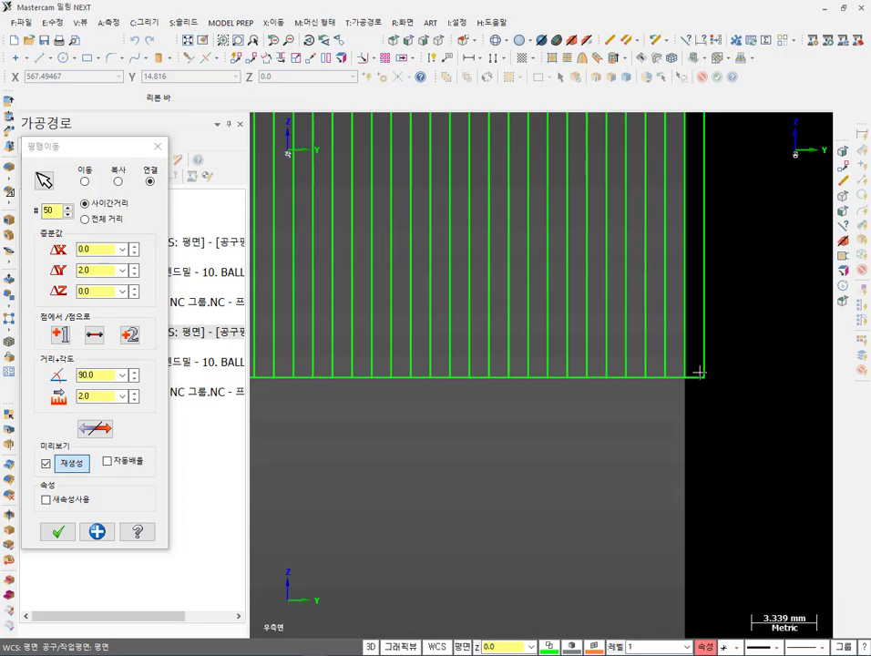
{"action": "scroll", "coordinate": [718, 374], "scroll_direction": "down", "scroll_amount": 2}
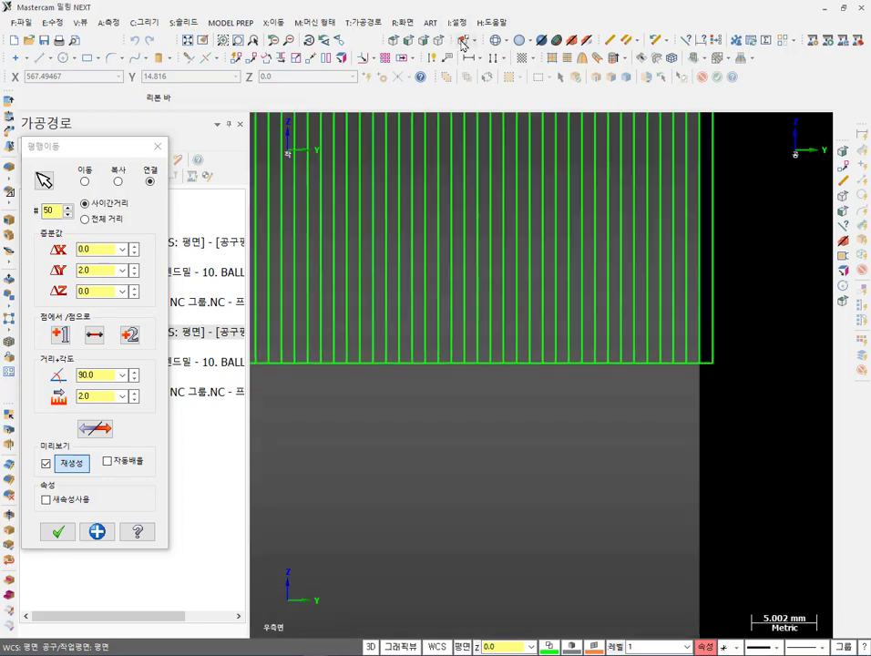
{"action": "left_click", "coordinate": [439, 41]}
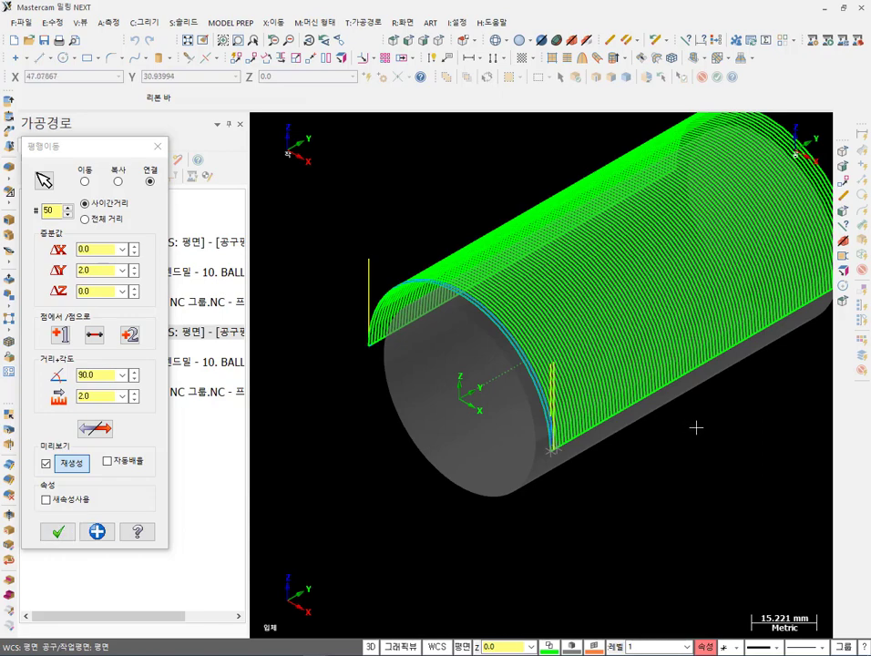
Try a 3 mm Y increment and the copy (복사) option in the translation preview at the arcs' ends, and cancel the translation.
{"action": "scroll", "coordinate": [569, 447], "scroll_direction": "up", "scroll_amount": 10}
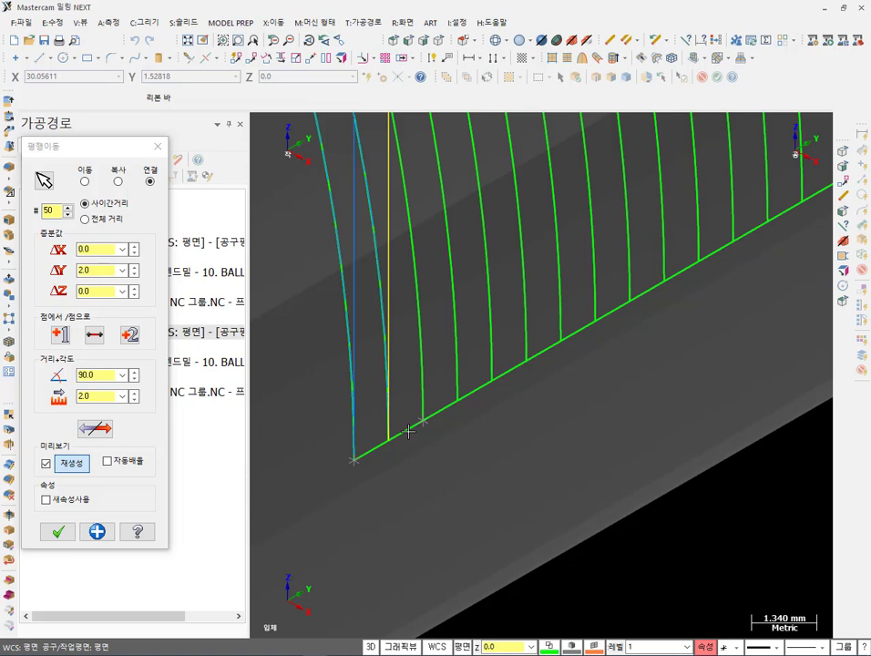
{"action": "left_click", "coordinate": [136, 268]}
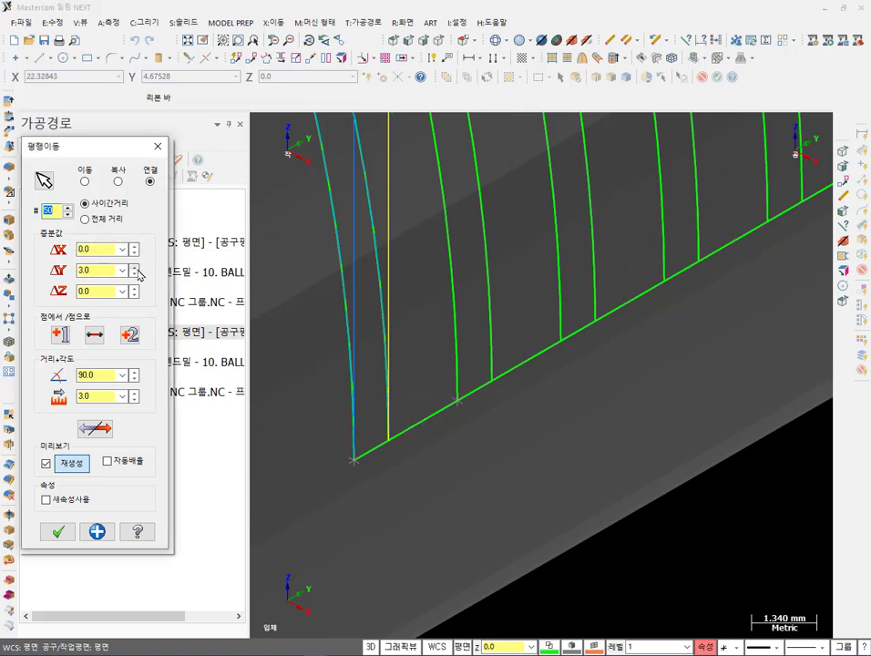
{"action": "left_click", "coordinate": [134, 274]}
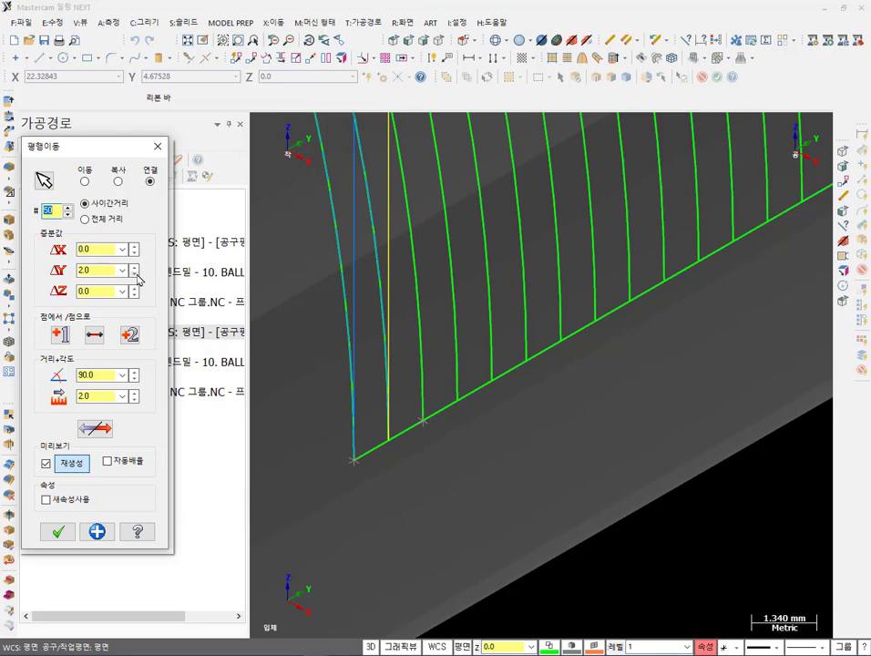
{"action": "left_click", "coordinate": [118, 181]}
{"action": "scroll", "coordinate": [619, 474], "scroll_direction": "down", "scroll_amount": 2}
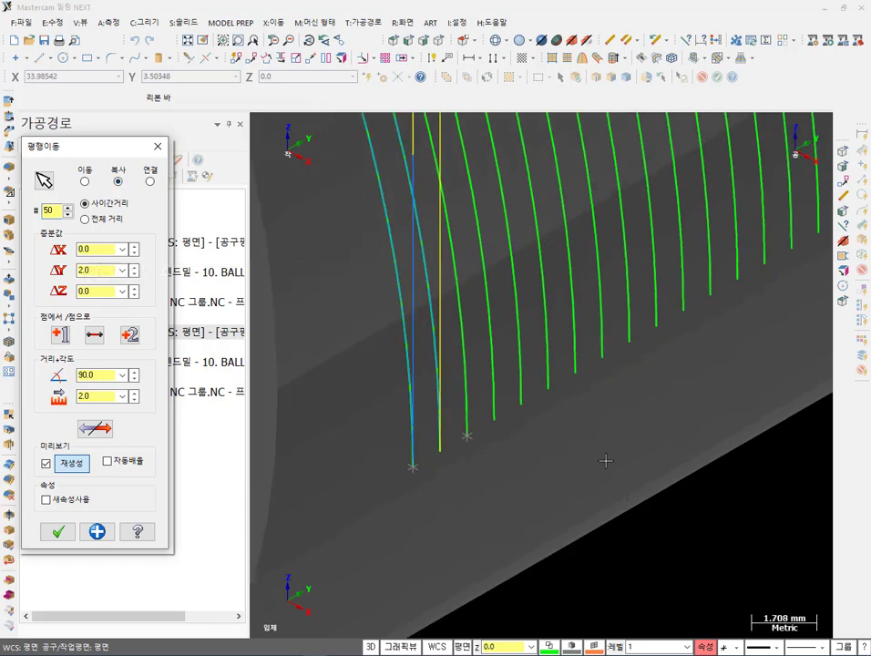
{"action": "scroll", "coordinate": [506, 444], "scroll_direction": "down", "scroll_amount": 1}
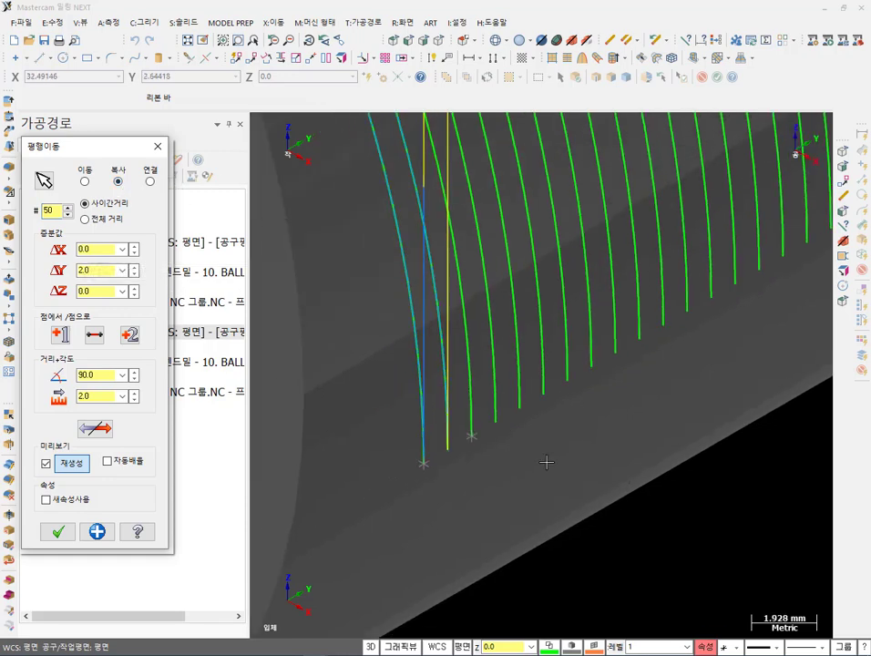
{"action": "left_click", "coordinate": [159, 146]}
Draw a 1 mm vertical line along the Y direction from the lower endpoint of the second arc.
{"action": "scroll", "coordinate": [510, 466], "scroll_direction": "up", "scroll_amount": 1}
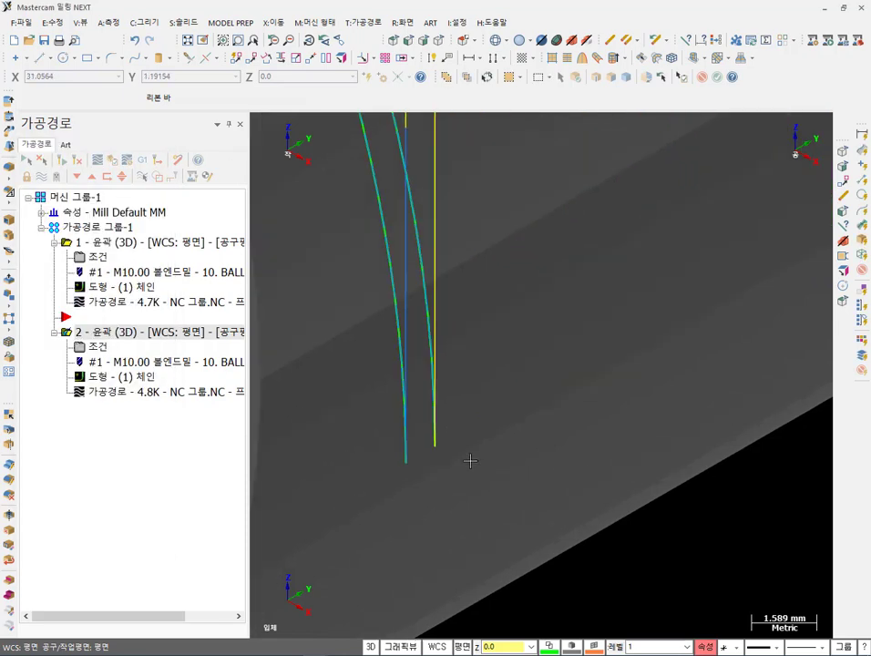
{"action": "scroll", "coordinate": [470, 461], "scroll_direction": "up", "scroll_amount": 2}
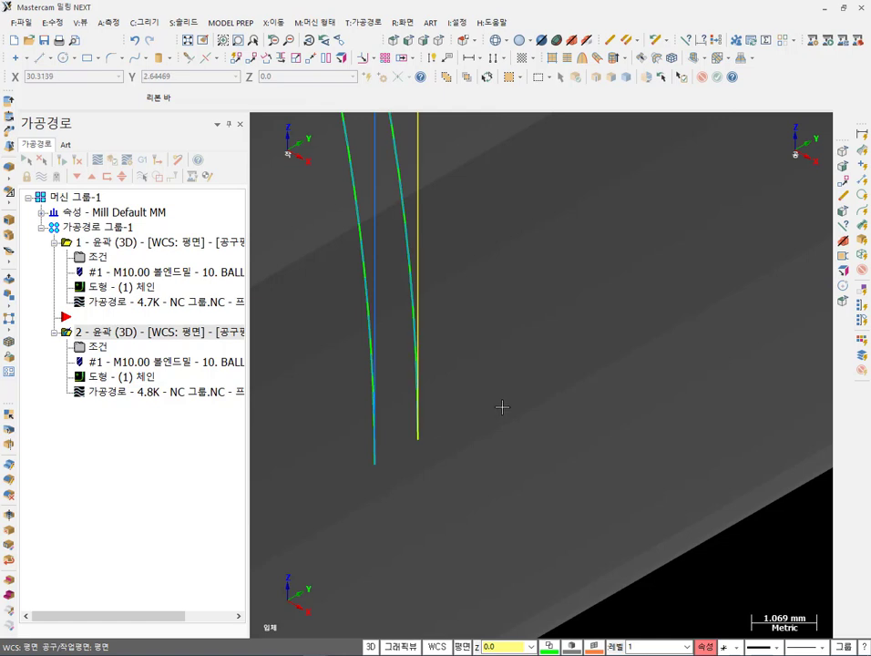
{"action": "left_click", "coordinate": [40, 59]}
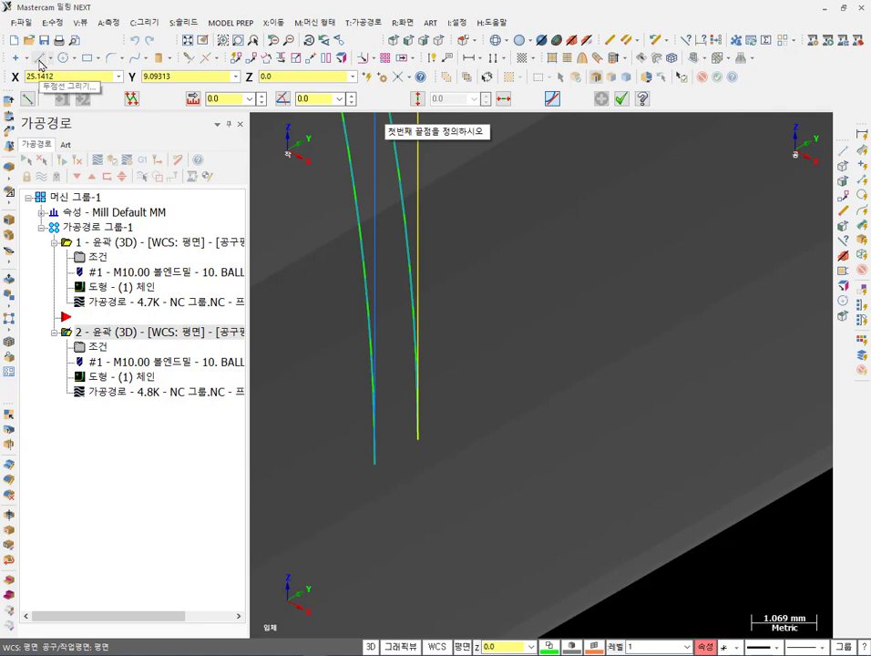
{"action": "left_click", "coordinate": [220, 98]}
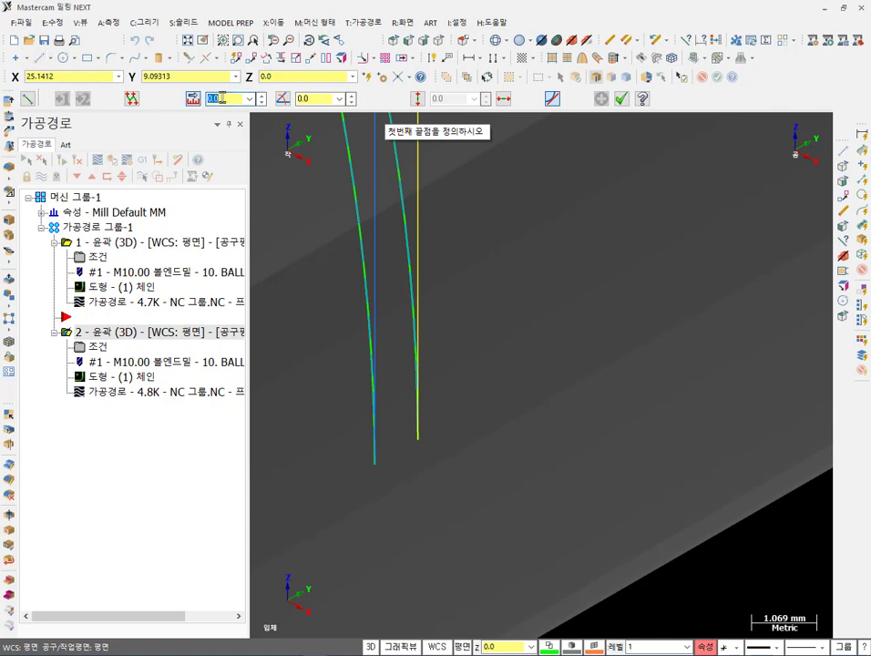
{"action": "type", "text": "1.0"}
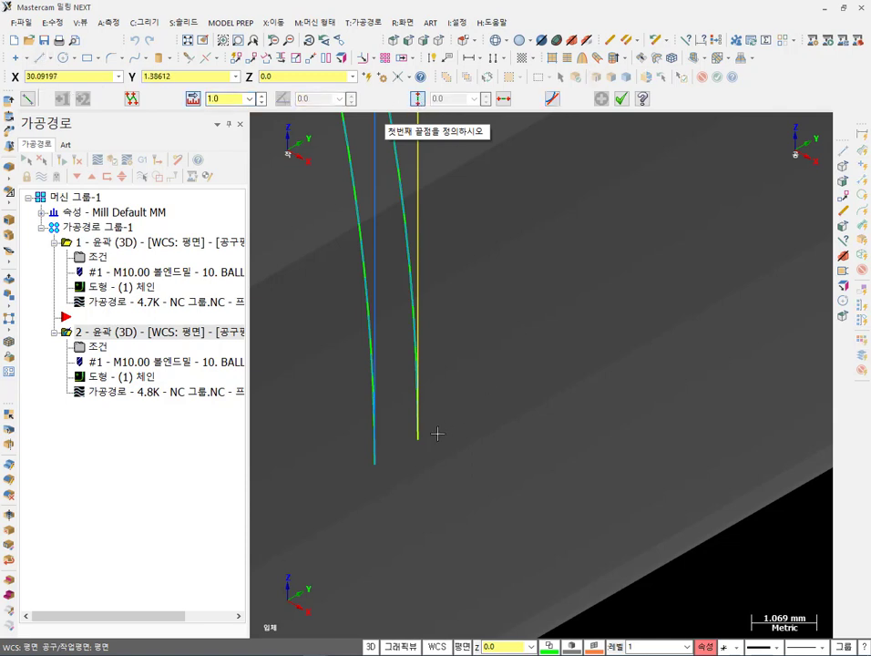
{"action": "left_click", "coordinate": [418, 436]}
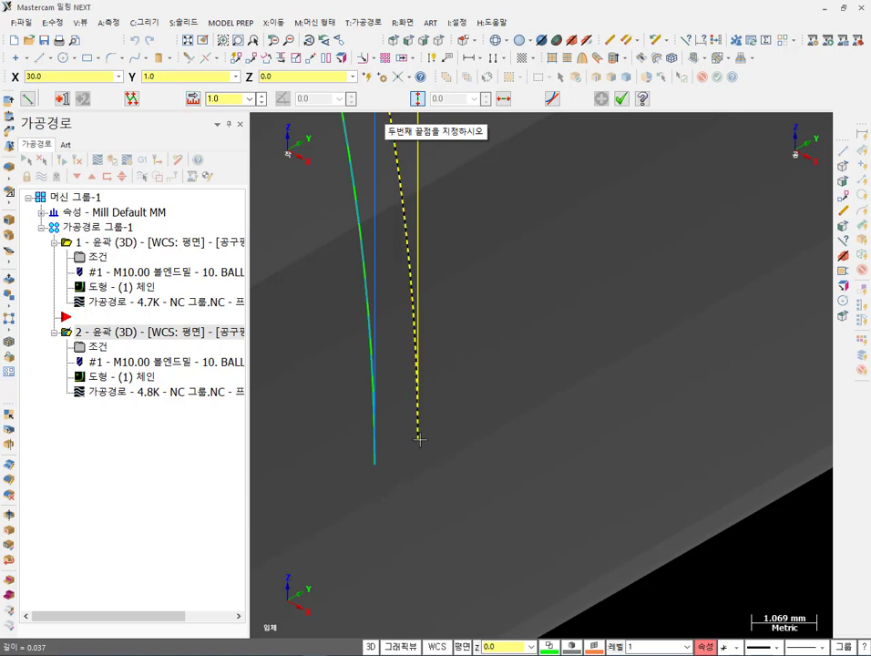
{"action": "left_click", "coordinate": [480, 437]}
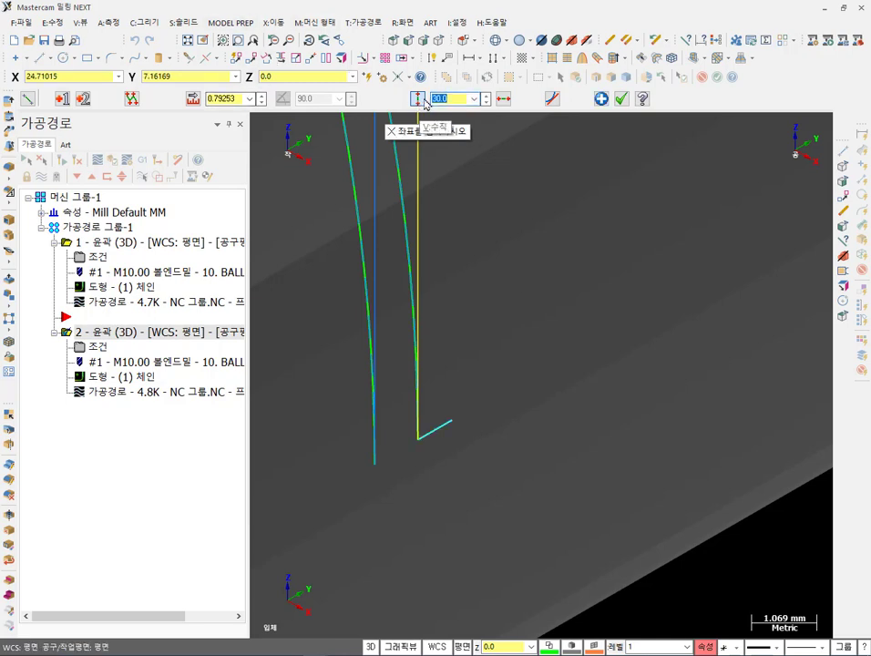
{"action": "left_click", "coordinate": [223, 98]}
{"action": "type", "text": "1"}
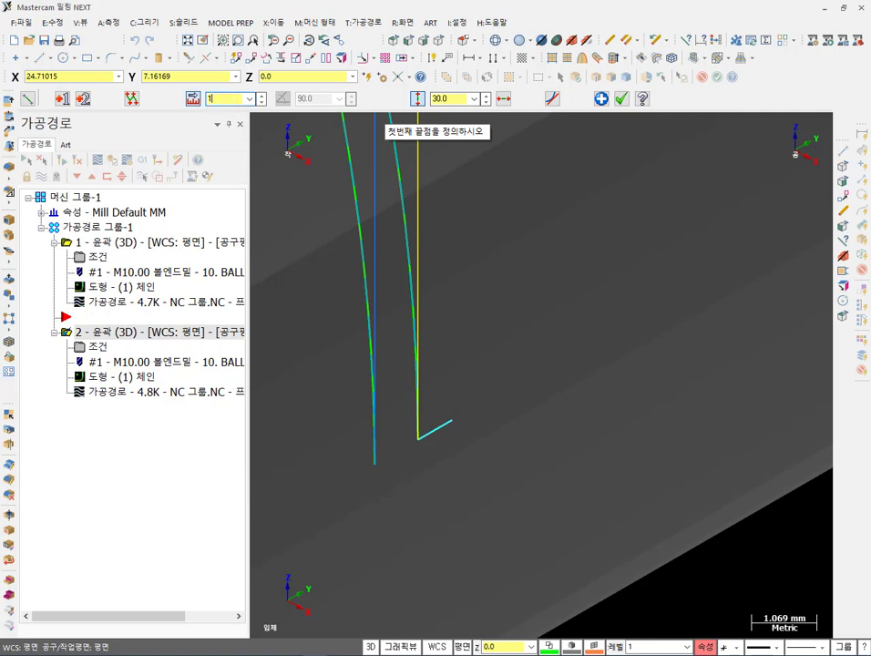
{"action": "key", "text": "Return"}
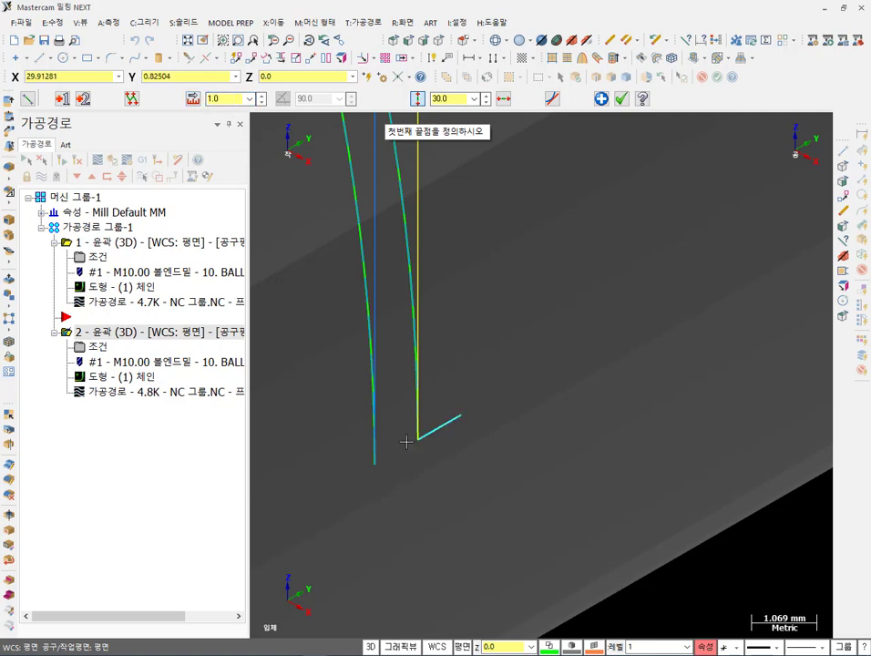
{"action": "left_click", "coordinate": [622, 98]}
{"action": "scroll", "coordinate": [607, 334], "scroll_direction": "down", "scroll_amount": 5}
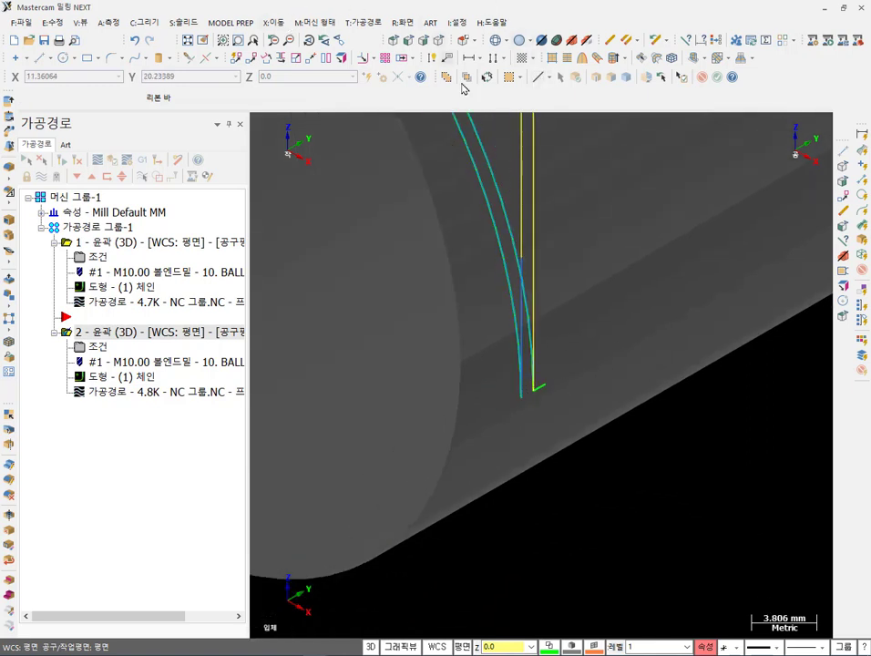
{"action": "left_click", "coordinate": [549, 391]}
{"action": "left_click", "coordinate": [98, 348]}
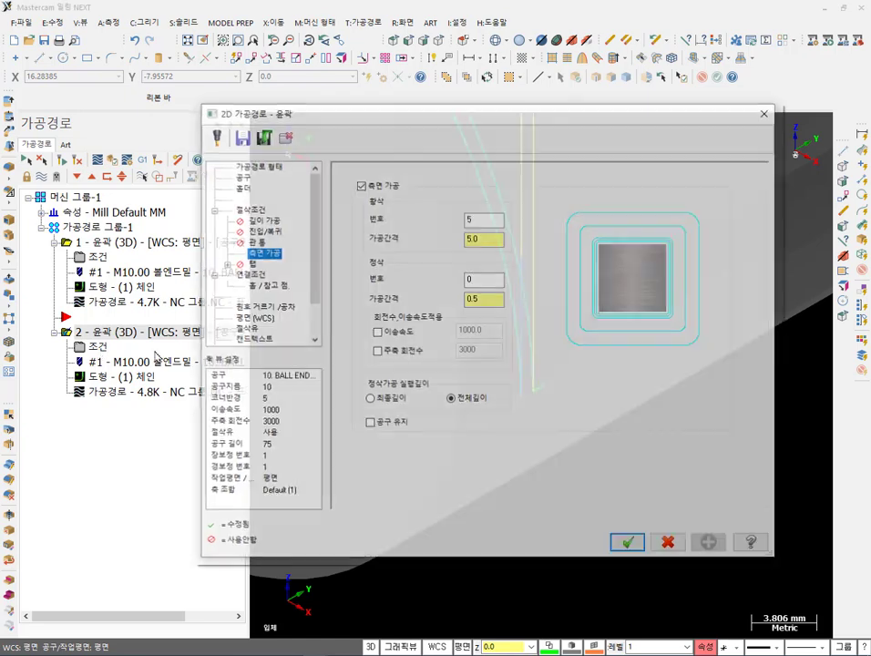
{"action": "left_click", "coordinate": [766, 112]}
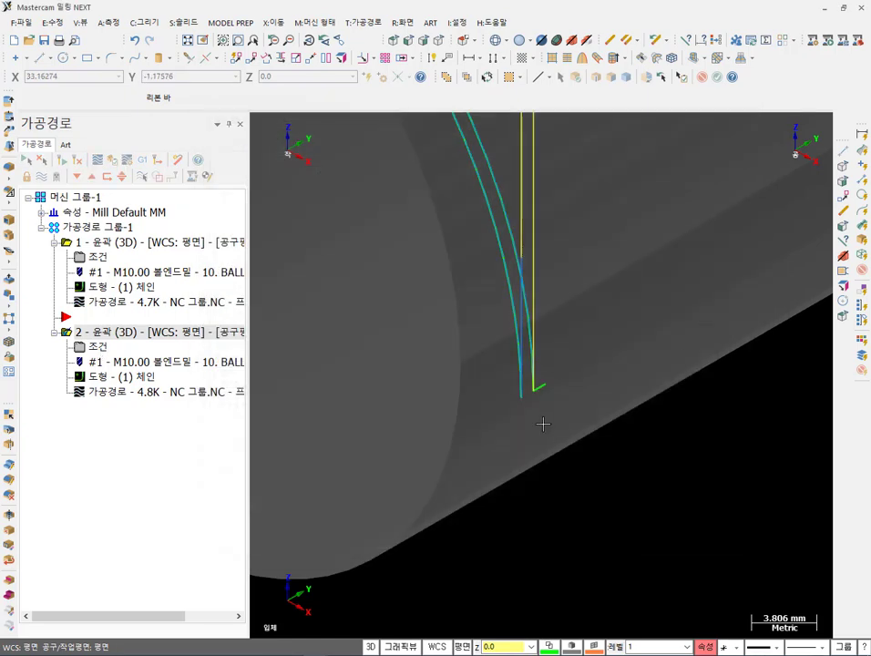
Select both arcs with their connecting lines and set up a translation with the copy (복사) option, 2 mm Y increment and 50 copies.
{"action": "scroll", "coordinate": [537, 477], "scroll_direction": "down", "scroll_amount": 1}
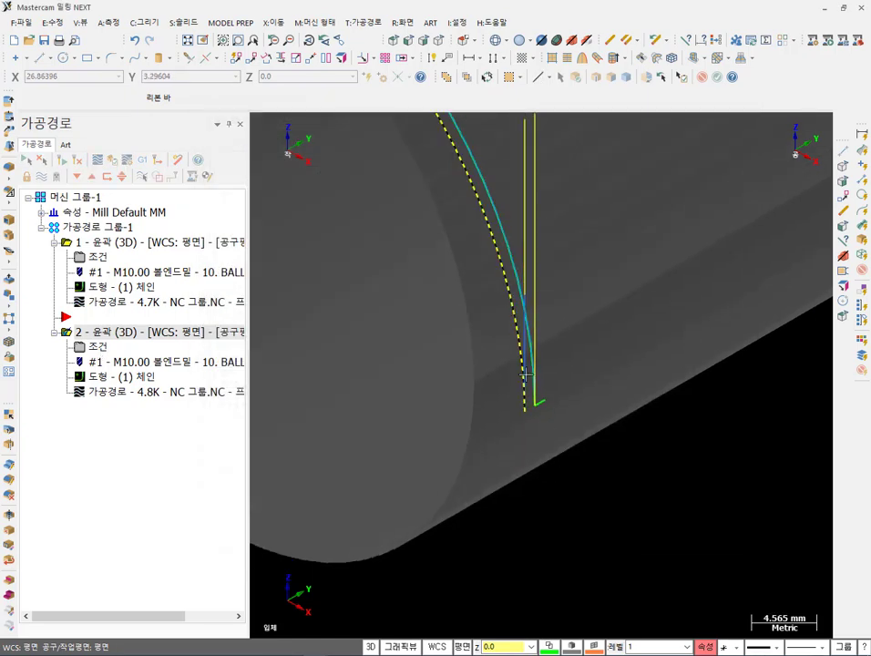
{"action": "scroll", "coordinate": [539, 430], "scroll_direction": "up", "scroll_amount": 10}
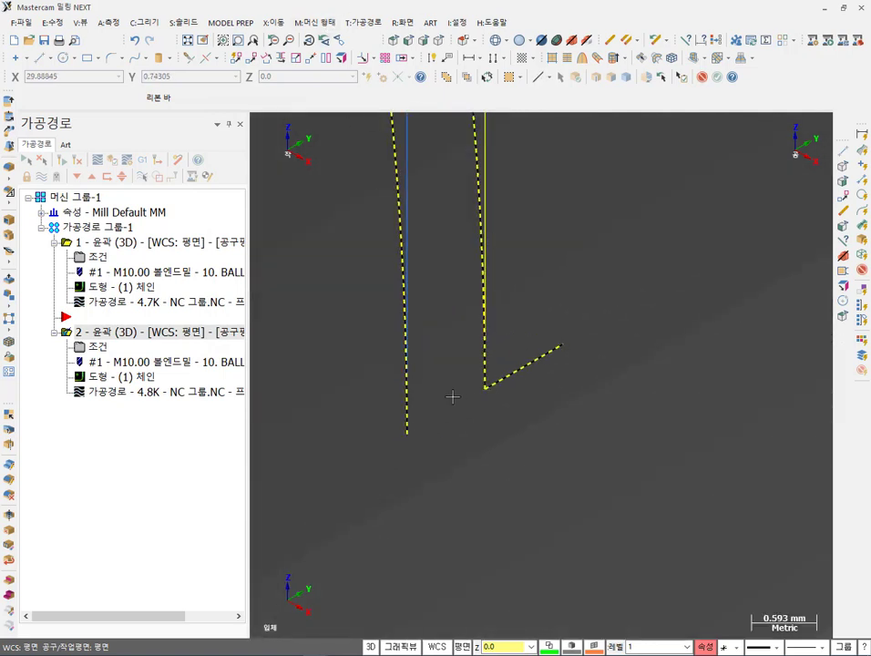
{"action": "left_click", "coordinate": [273, 22]}
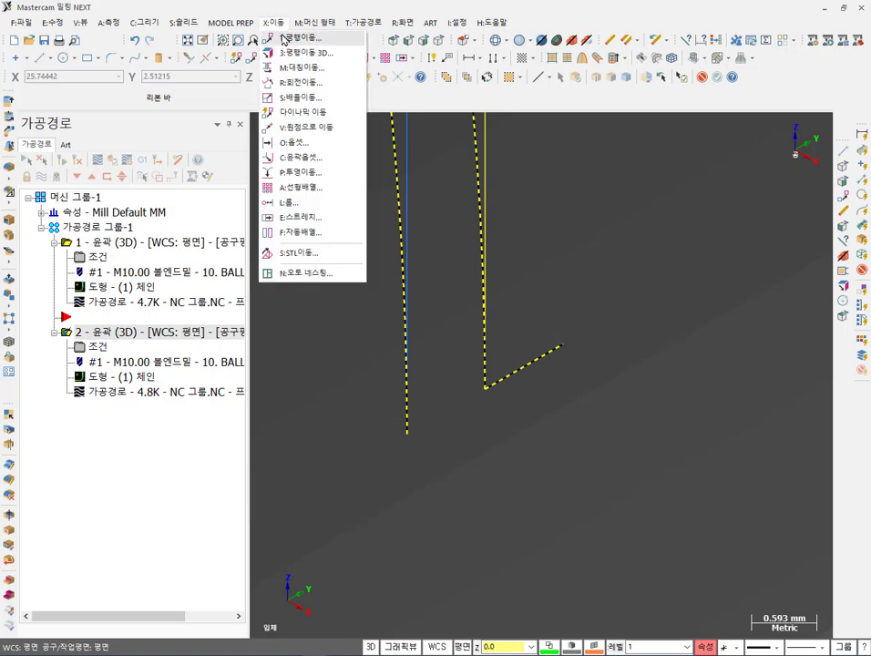
{"action": "left_click", "coordinate": [284, 38]}
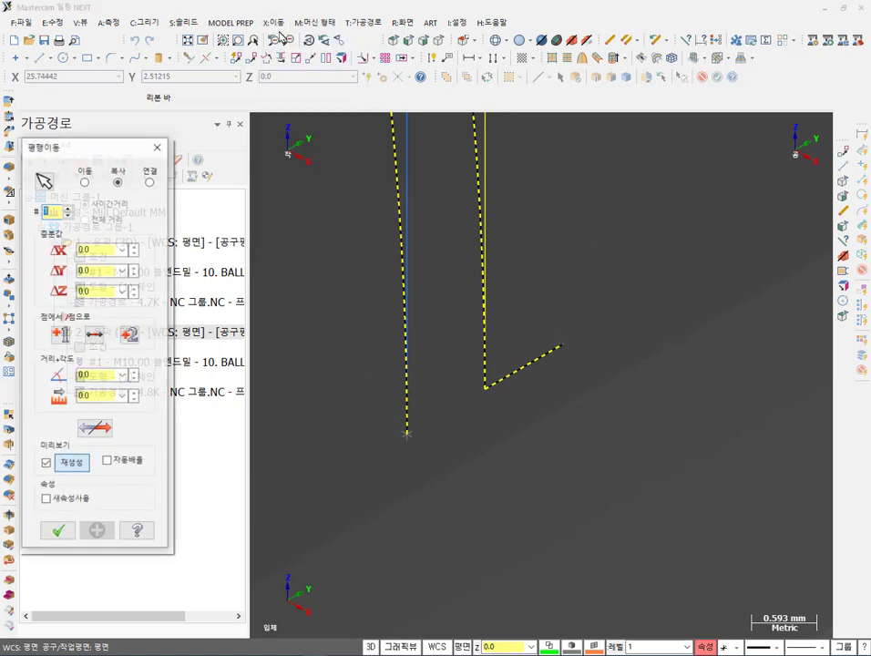
{"action": "left_click", "coordinate": [105, 272]}
{"action": "type", "text": "2"}
{"action": "left_click", "coordinate": [53, 211]}
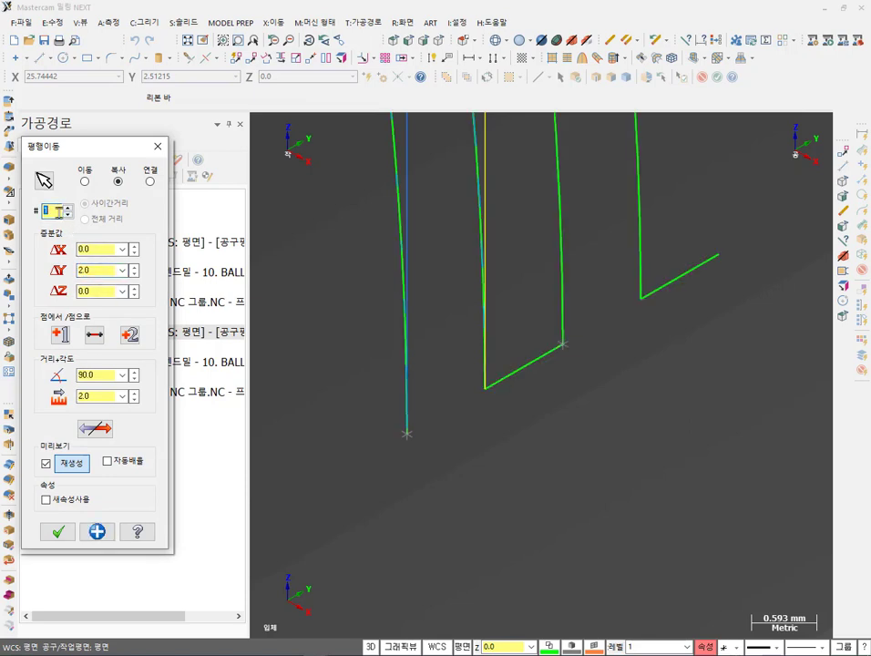
{"action": "key", "text": "Return"}
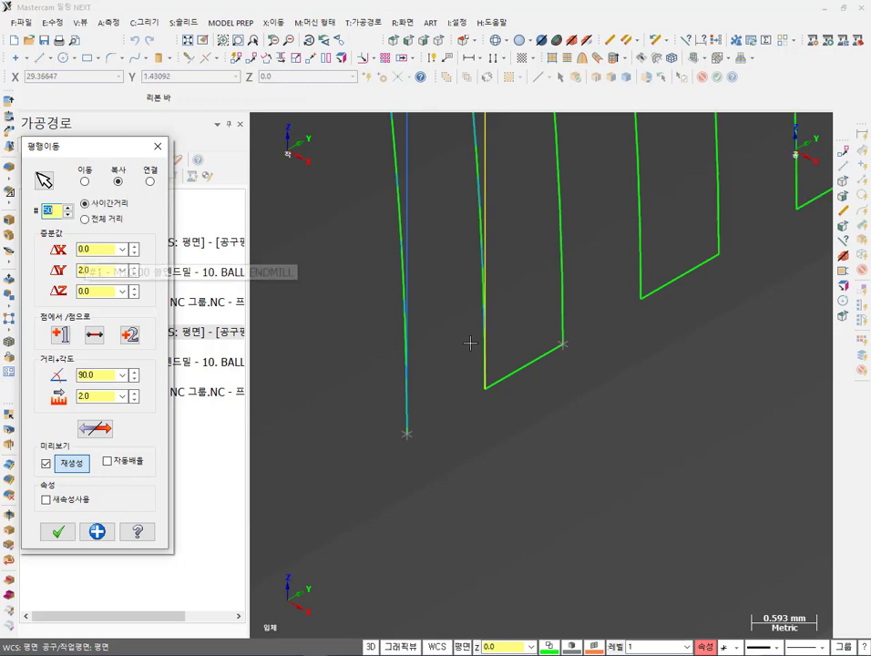
Check the previewed arc and line copies along the cylinder to its far end and apply the translation.
{"action": "scroll", "coordinate": [373, 412], "scroll_direction": "down", "scroll_amount": 4}
{"action": "scroll", "coordinate": [374, 413], "scroll_direction": "down", "scroll_amount": 3}
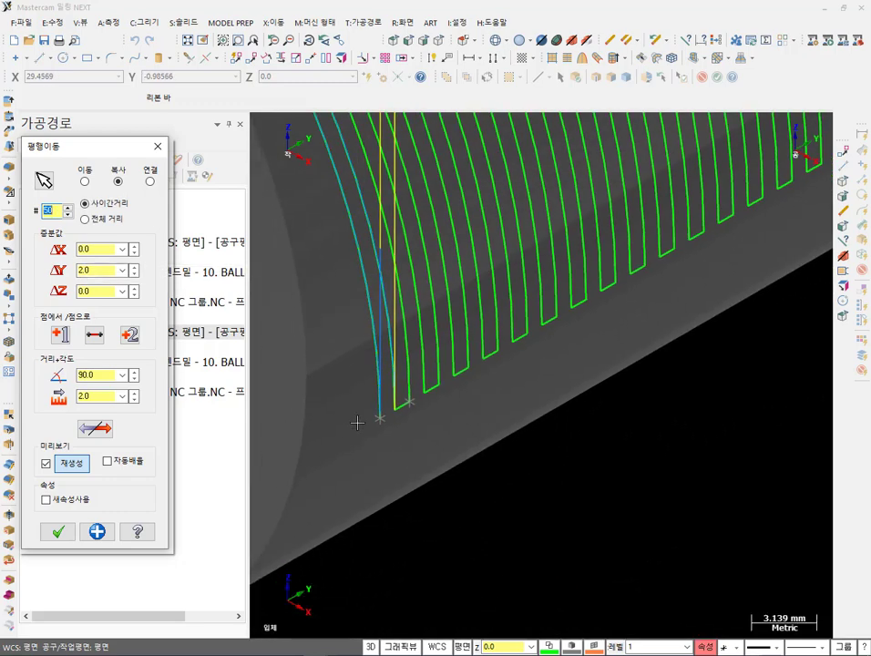
{"action": "scroll", "coordinate": [321, 432], "scroll_direction": "down", "scroll_amount": 7}
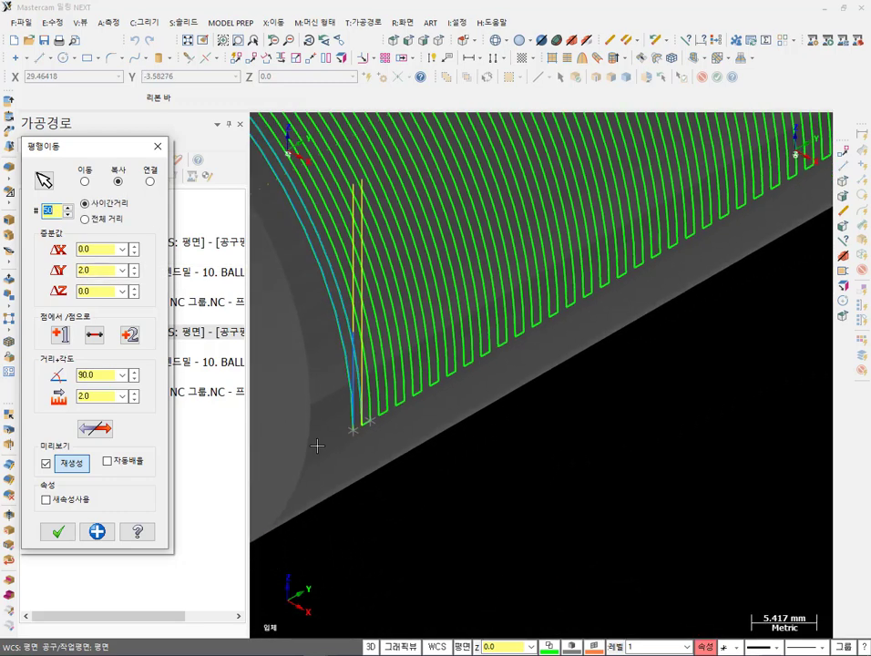
{"action": "scroll", "coordinate": [557, 303], "scroll_direction": "up", "scroll_amount": 10}
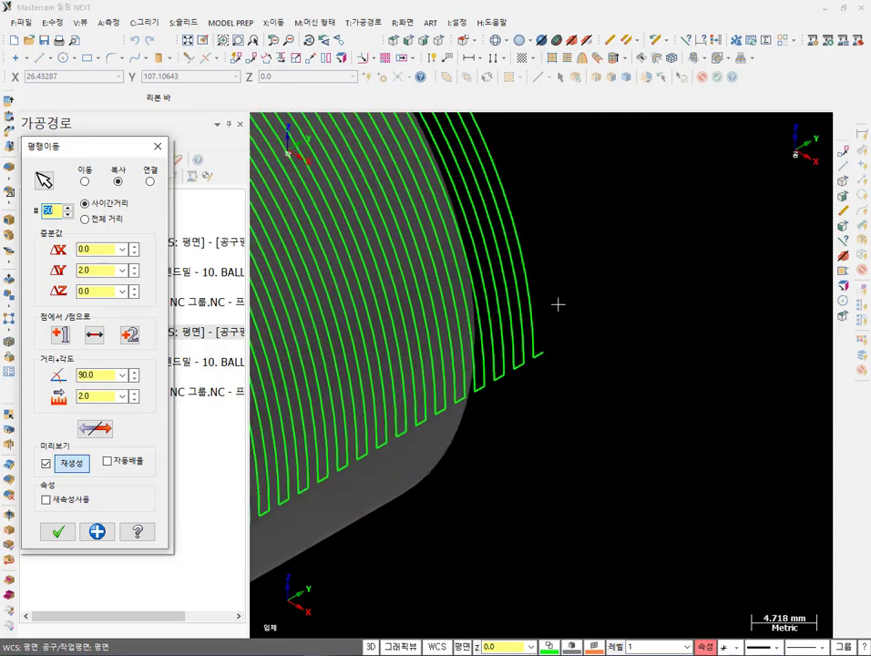
{"action": "scroll", "coordinate": [610, 309], "scroll_direction": "down", "scroll_amount": 5}
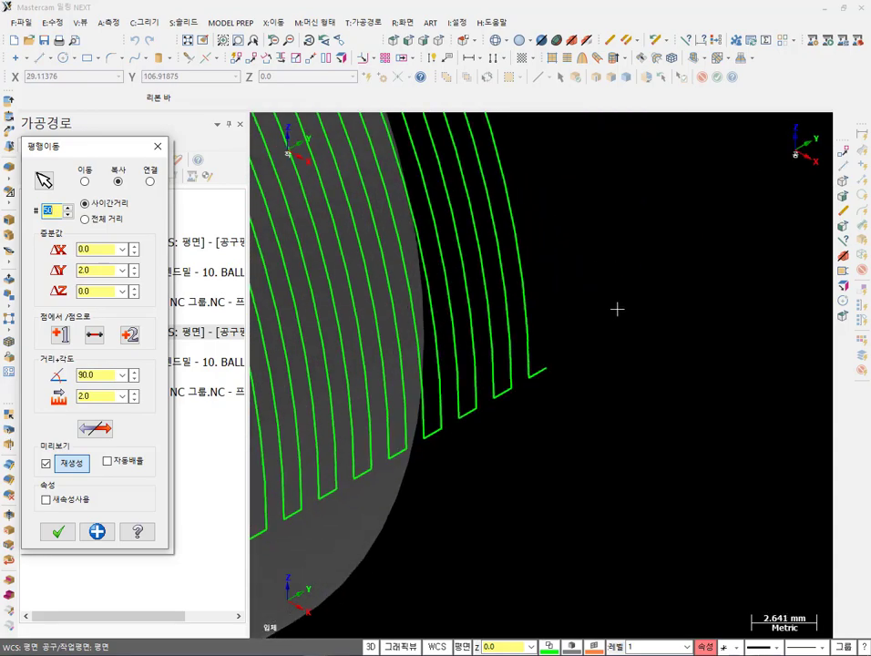
{"action": "scroll", "coordinate": [701, 315], "scroll_direction": "down", "scroll_amount": 6}
{"action": "scroll", "coordinate": [439, 460], "scroll_direction": "up", "scroll_amount": 6}
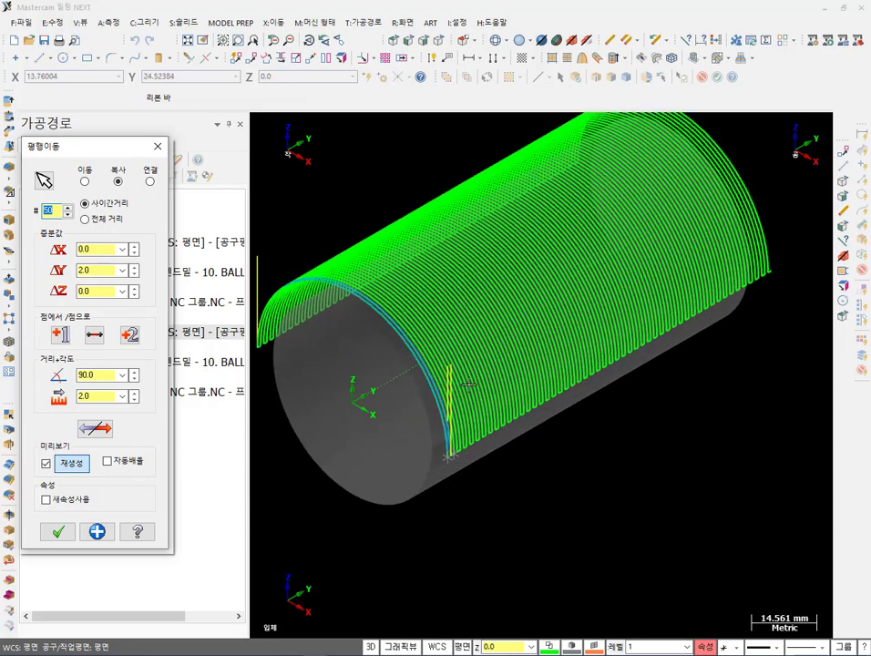
{"action": "scroll", "coordinate": [439, 465], "scroll_direction": "up", "scroll_amount": 2}
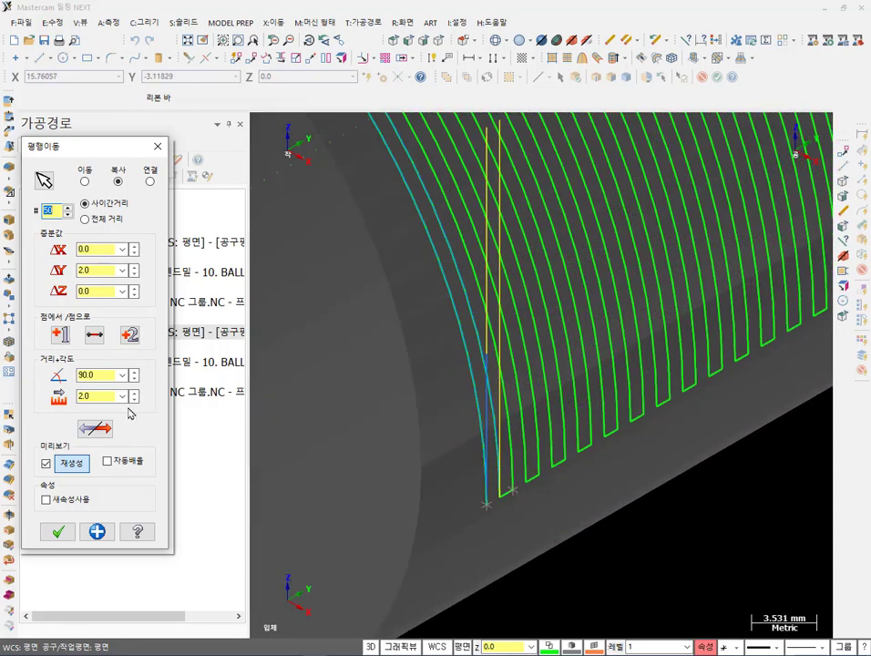
{"action": "left_click", "coordinate": [57, 531]}
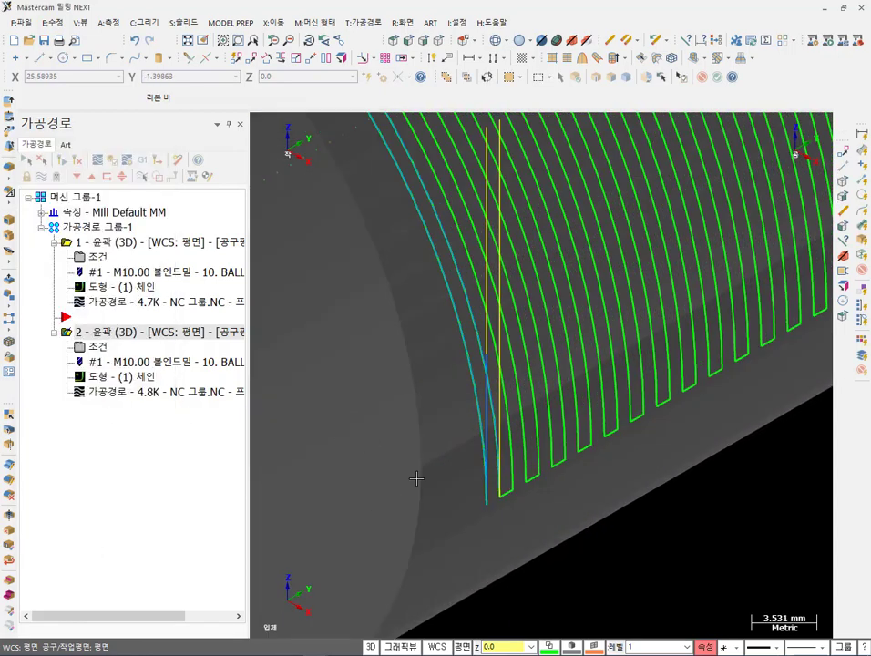
Rechain all geometry of the second contour operation as one 3D chain through the copied arcs, starting at the first arc's lower end.
{"action": "left_click", "coordinate": [114, 380]}
{"action": "right_click", "coordinate": [192, 443]}
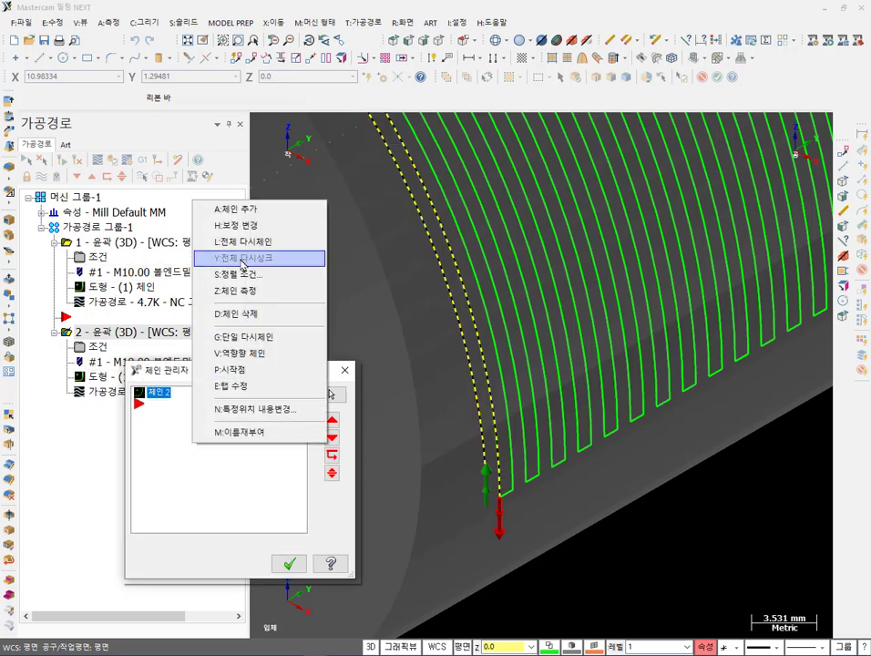
{"action": "left_click", "coordinate": [244, 241]}
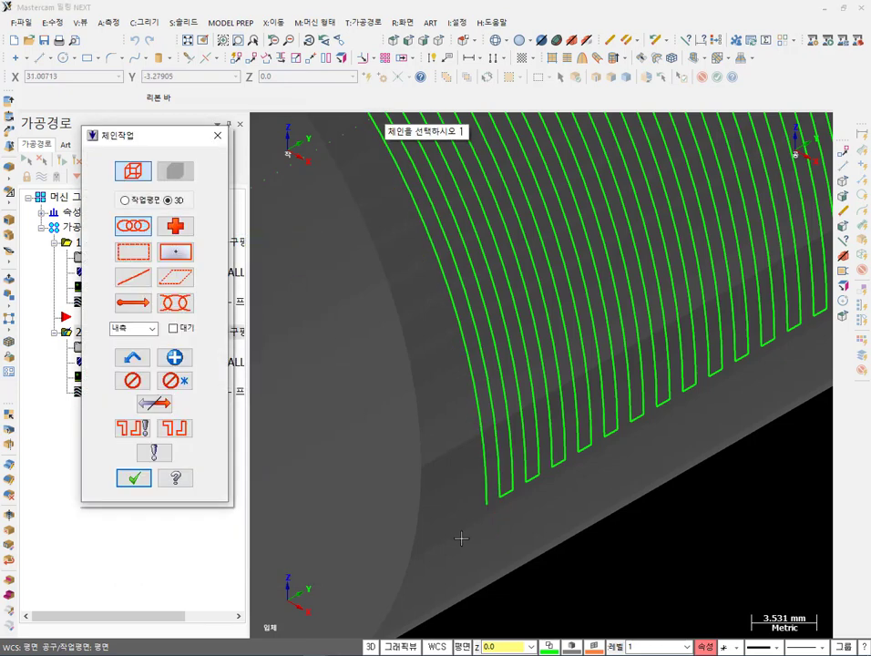
{"action": "left_click", "coordinate": [486, 487]}
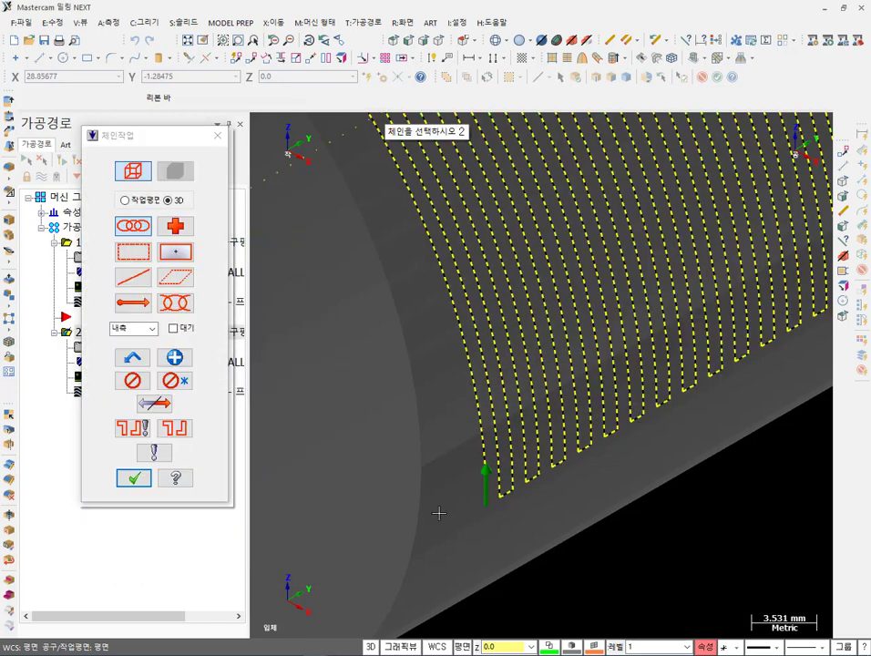
{"action": "left_click", "coordinate": [134, 478]}
{"action": "scroll", "coordinate": [424, 475], "scroll_direction": "down", "scroll_amount": 6}
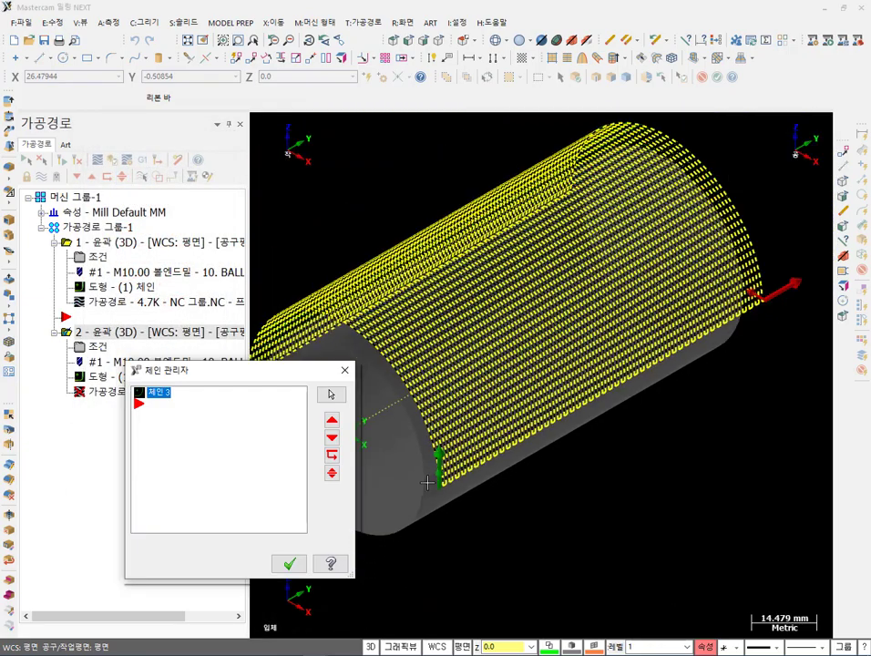
{"action": "left_click", "coordinate": [289, 563]}
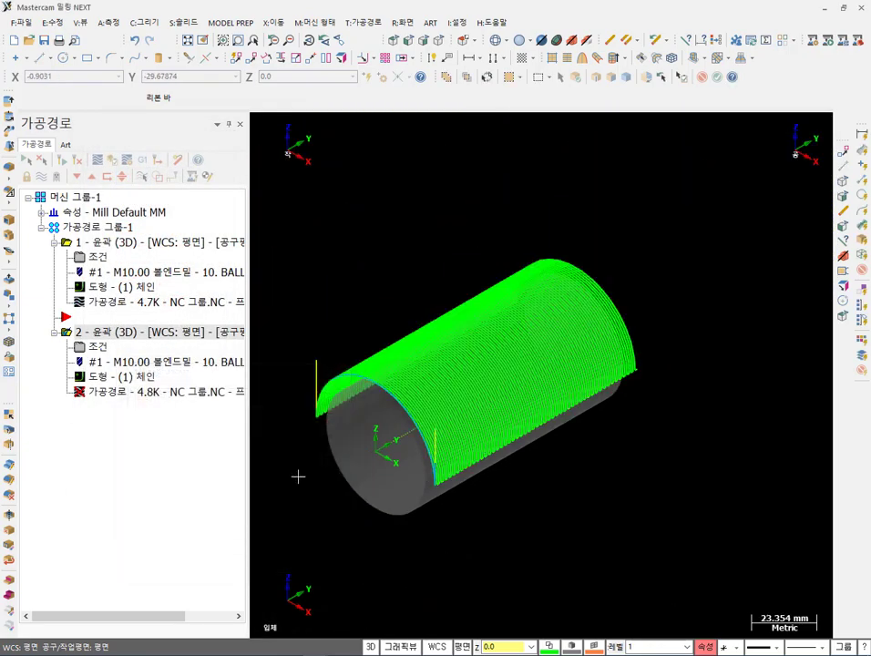
Regenerate the second contour operation's toolpath and play its backplot over the copied arcs along the cylinder.
{"action": "left_click", "coordinate": [61, 161]}
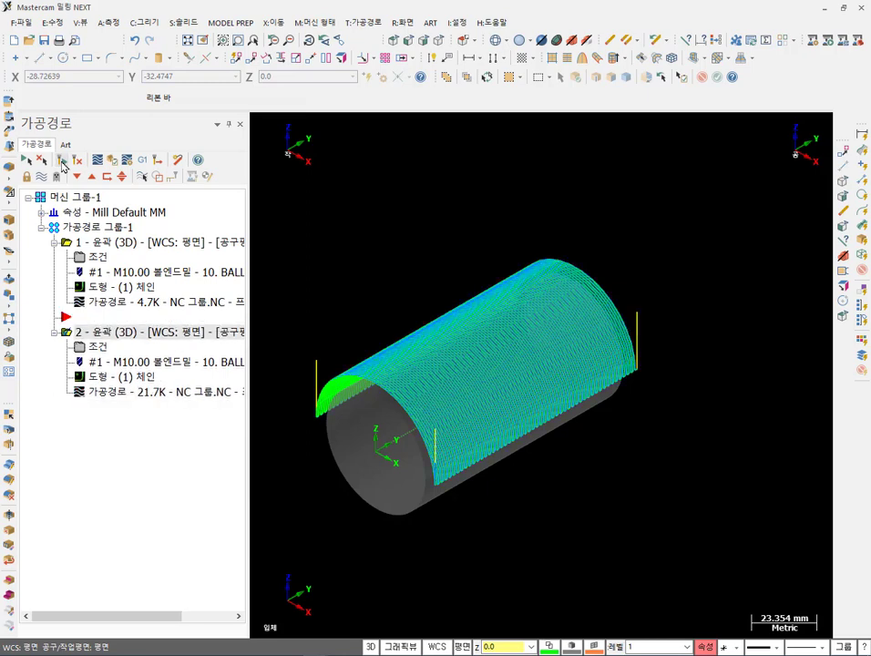
{"action": "left_click", "coordinate": [117, 393]}
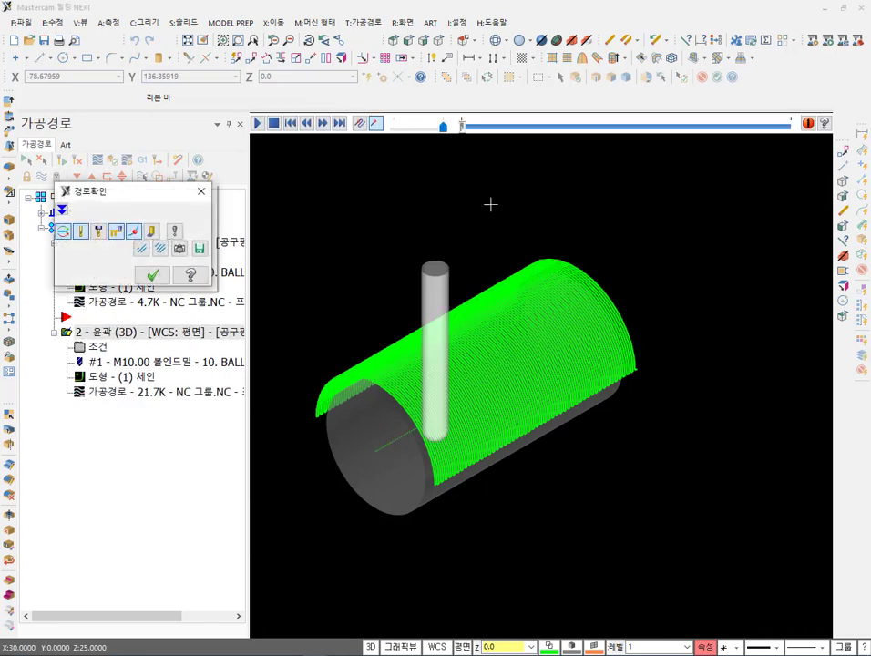
{"action": "left_click", "coordinate": [257, 122]}
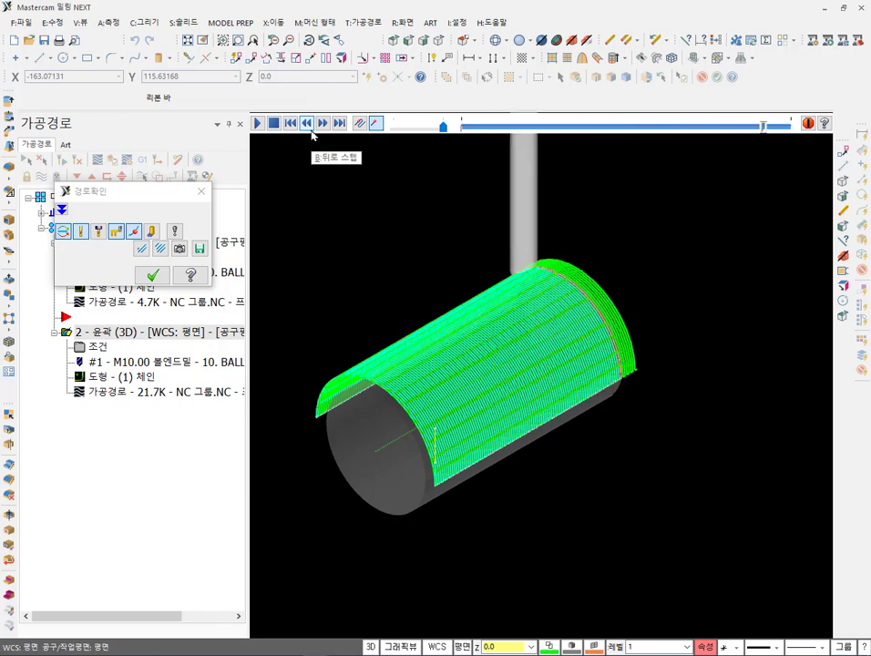
Examine the backplotted zigzag path up close at the exit and entry ends of the cylinder, and close the backplot.
{"action": "scroll", "coordinate": [637, 363], "scroll_direction": "up", "scroll_amount": 5}
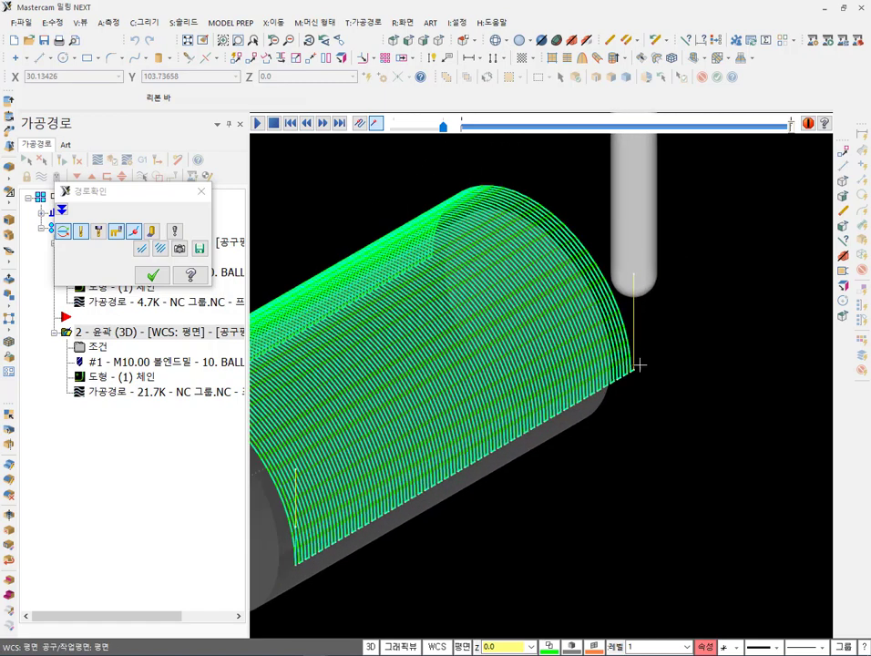
{"action": "scroll", "coordinate": [661, 351], "scroll_direction": "down", "scroll_amount": 5}
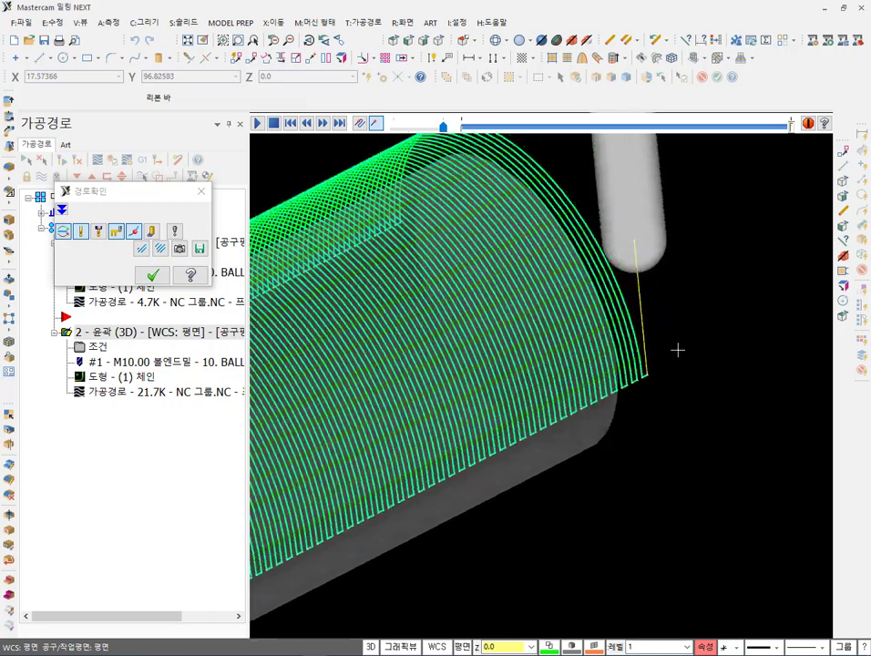
{"action": "middle_click_drag", "start_coordinate": [699, 256], "coordinate": [447, 362]}
{"action": "scroll", "coordinate": [453, 370], "scroll_direction": "up", "scroll_amount": 5}
{"action": "scroll", "coordinate": [521, 465], "scroll_direction": "up", "scroll_amount": 4}
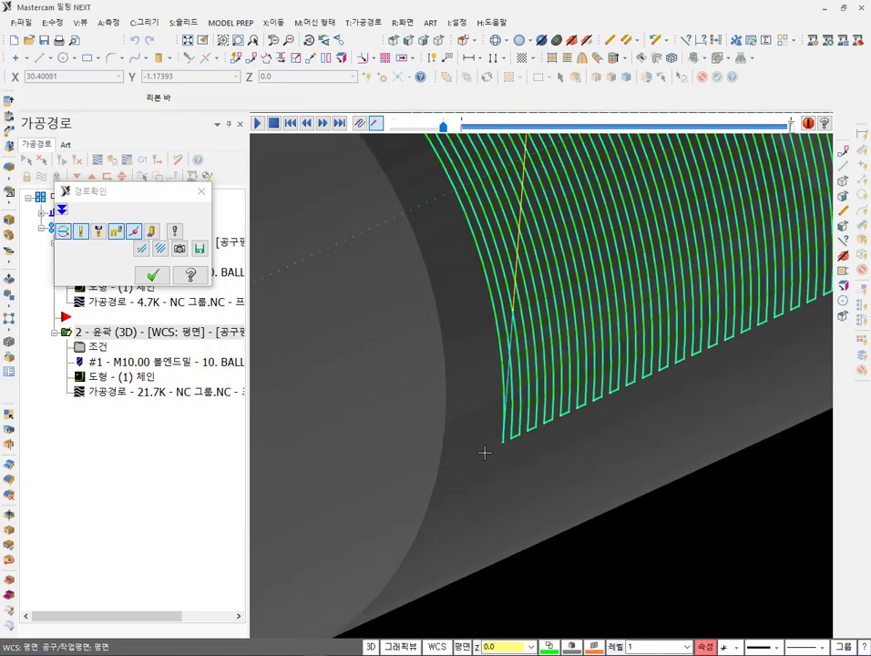
{"action": "scroll", "coordinate": [482, 445], "scroll_direction": "down", "scroll_amount": 5}
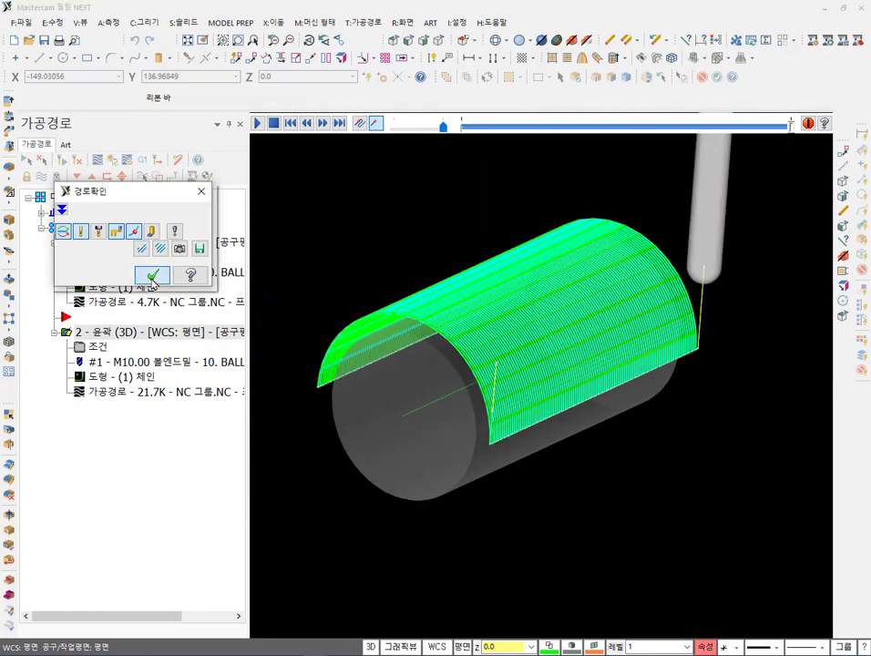
{"action": "left_click", "coordinate": [152, 274]}
Run the solid verification of the second contour operation in the simulator and close it.
{"action": "left_click", "coordinate": [126, 160]}
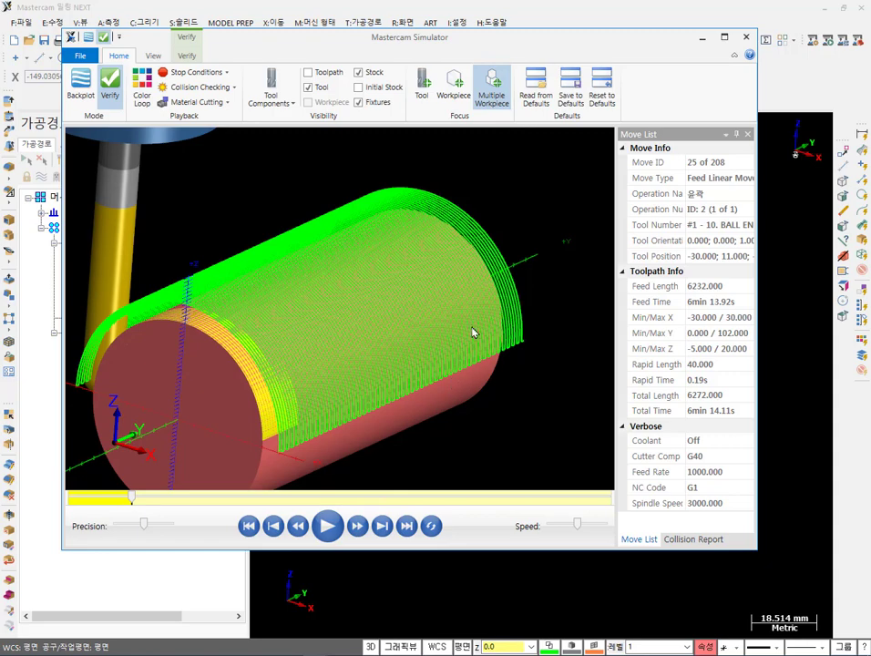
{"action": "left_click", "coordinate": [746, 36]}
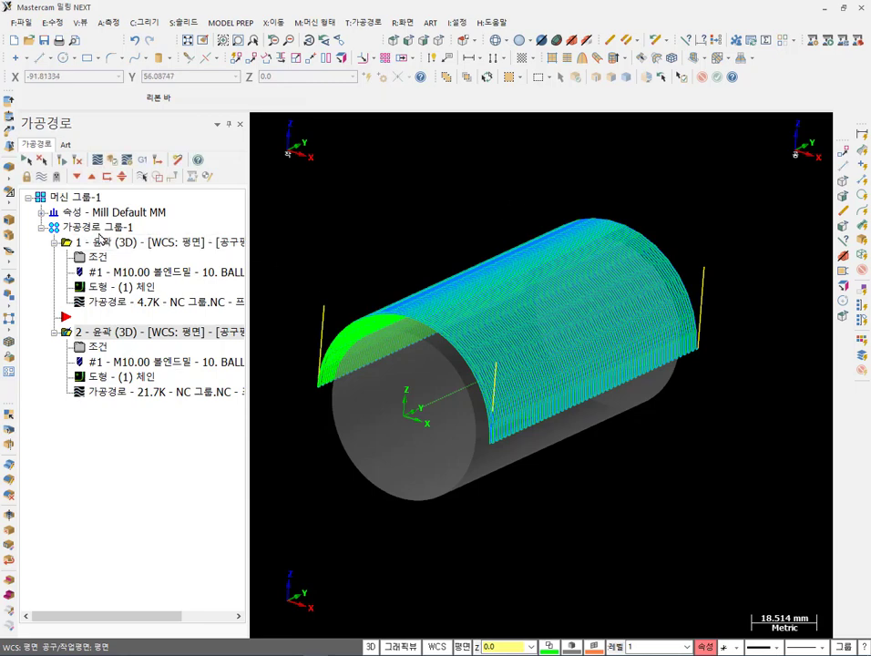
Delete both 3D contour operations from toolpath group 1 (가공경로 그룹-1).
{"action": "left_click", "coordinate": [100, 228]}
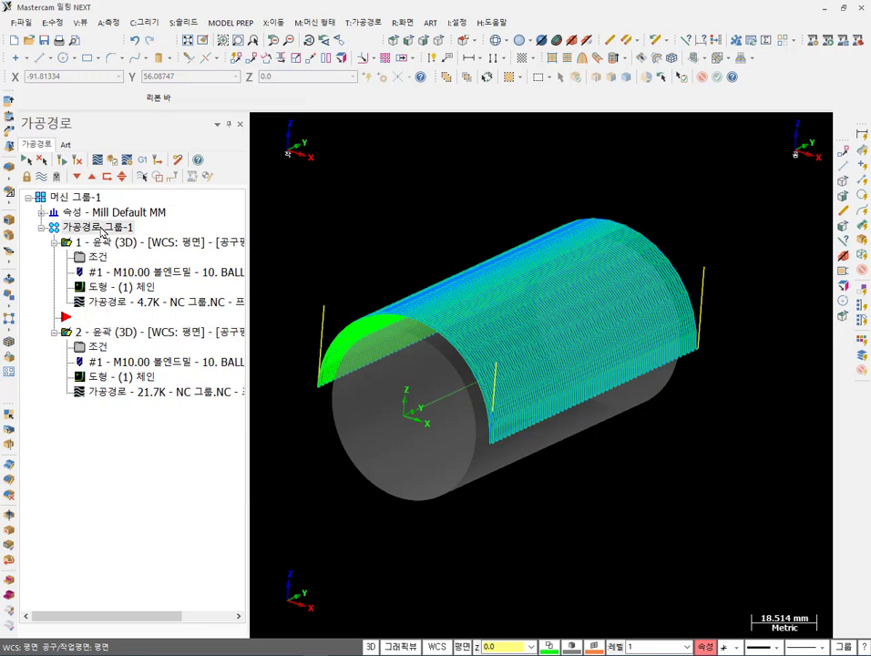
{"action": "key", "text": "Delete"}
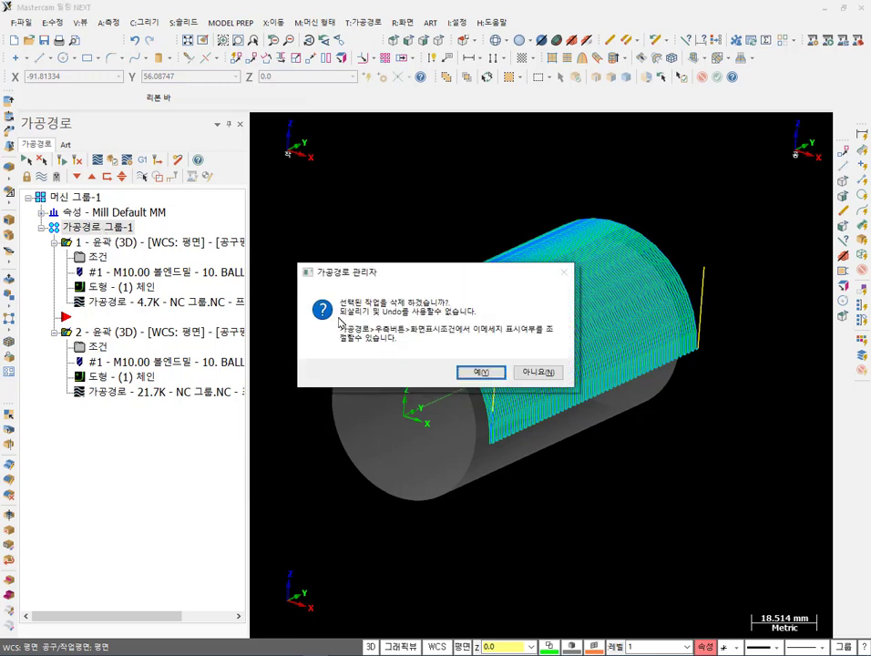
{"action": "left_click", "coordinate": [494, 371]}
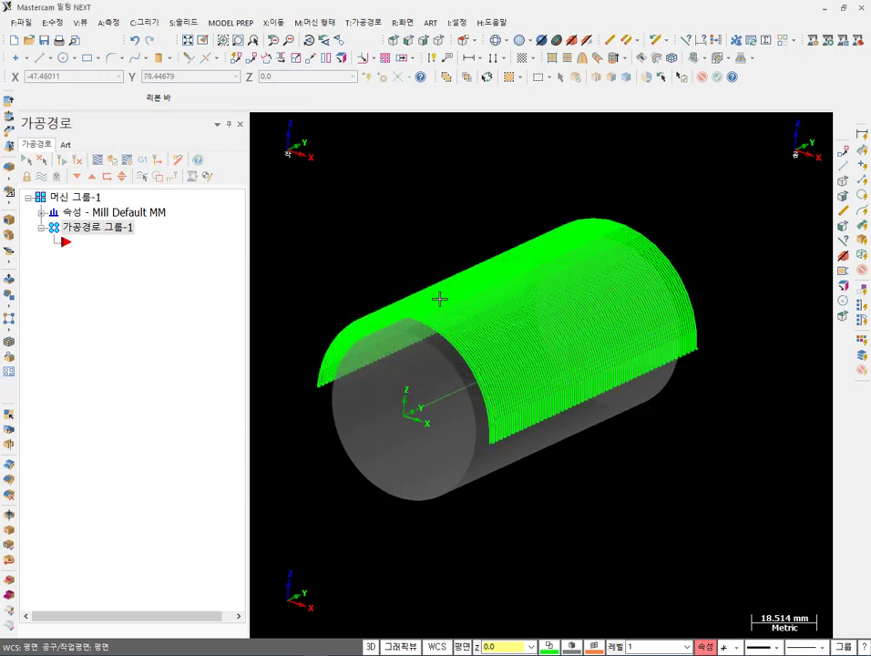
Delete all the copied arcs and connecting lines drawn around the cylinder.
{"action": "left_click_drag", "start_coordinate": [734, 163], "coordinate": [305, 590]}
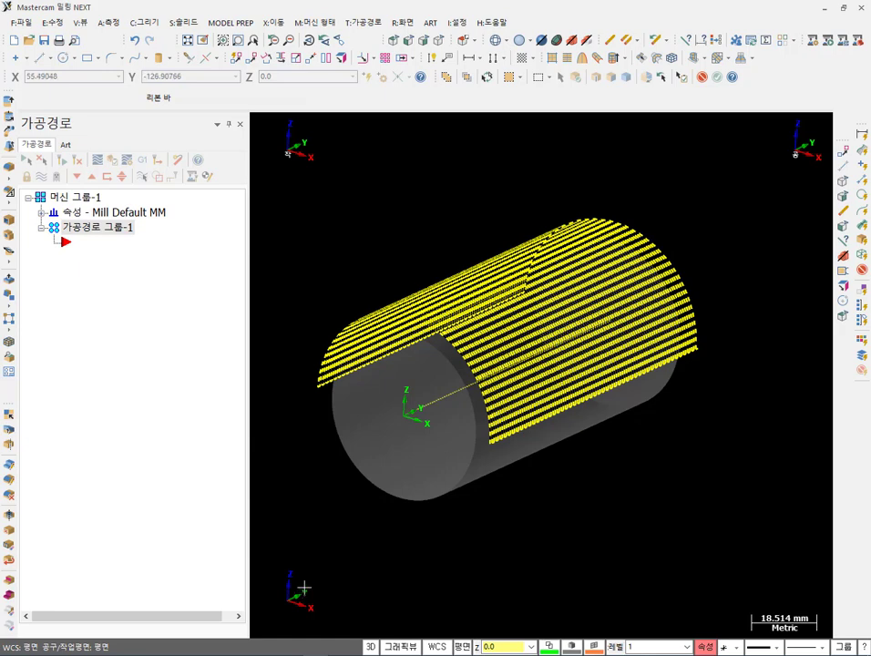
{"action": "key", "text": "Delete"}
{"action": "scroll", "coordinate": [361, 396], "scroll_direction": "up", "scroll_amount": 2}
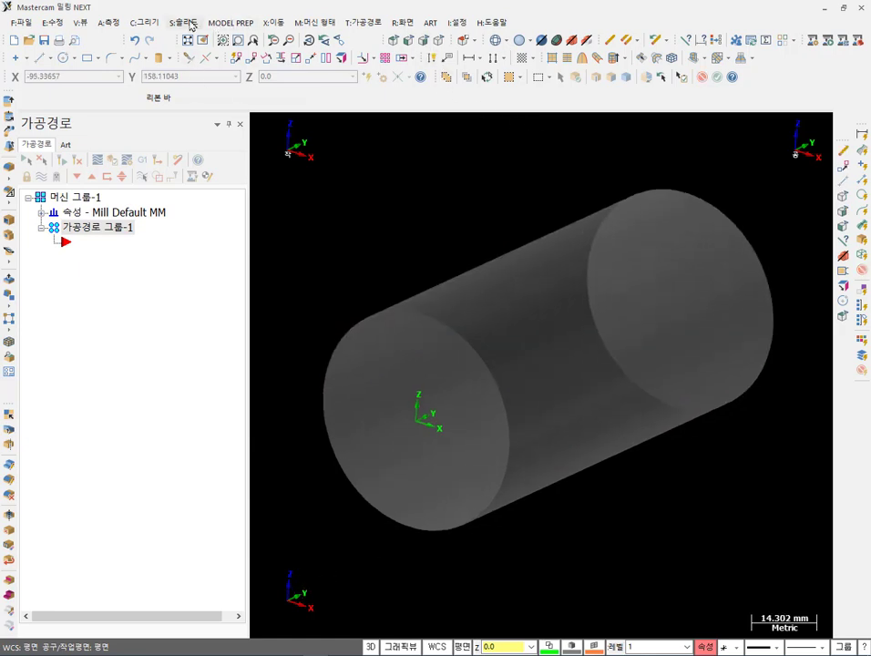
Place a solid cylinder primitive (원통) along the Y axis from the origin, about 24.9 mm in radius and 61.8 mm long.
{"action": "left_click", "coordinate": [147, 22]}
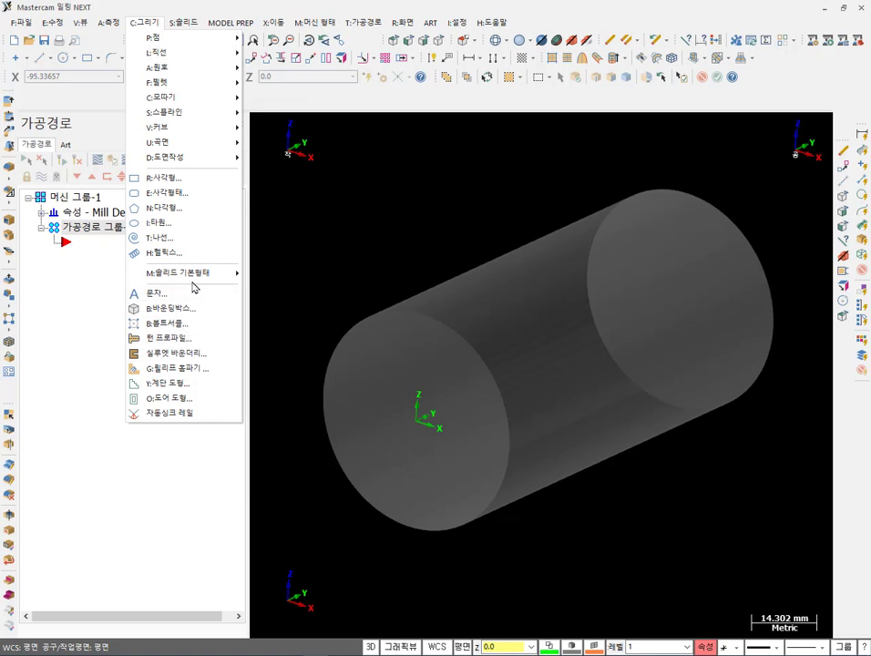
{"action": "mouse_move", "coordinate": [202, 273]}
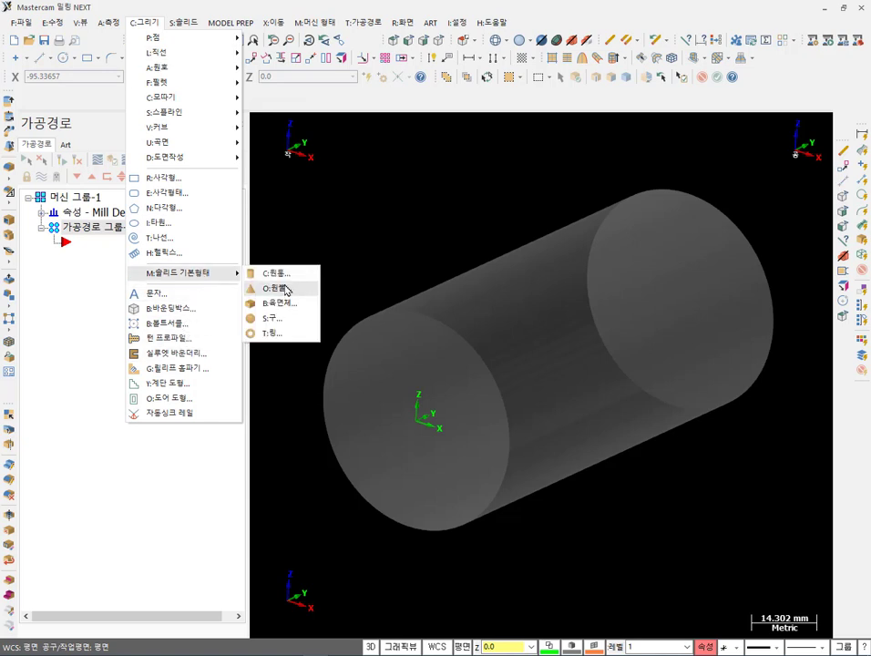
{"action": "left_click", "coordinate": [278, 274]}
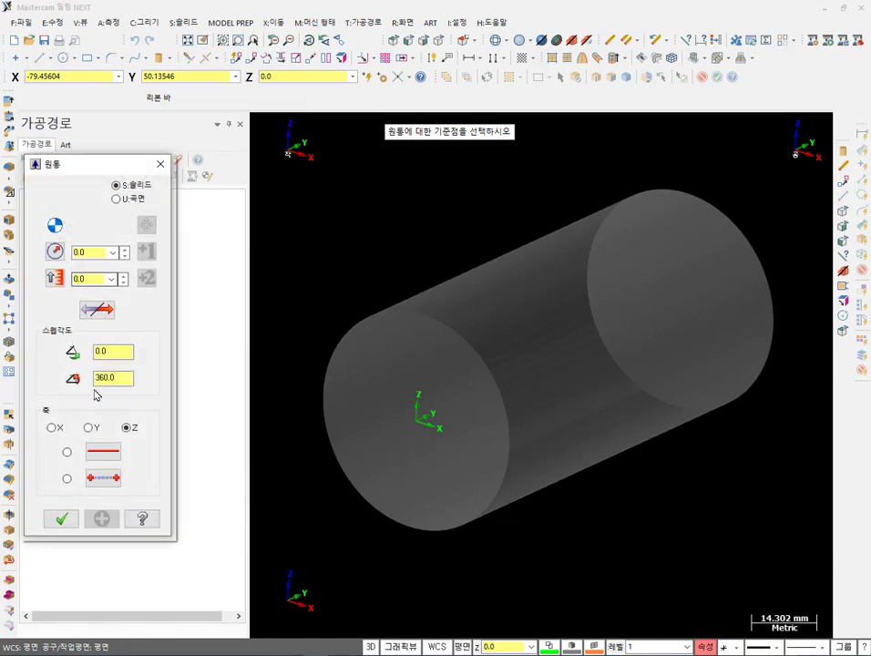
{"action": "left_click", "coordinate": [89, 430]}
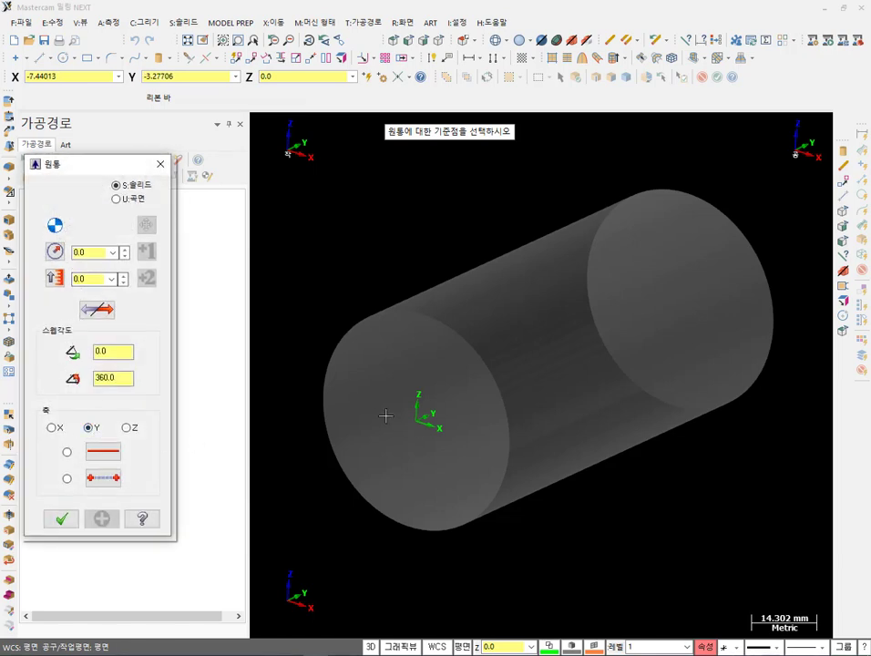
{"action": "left_click", "coordinate": [414, 419]}
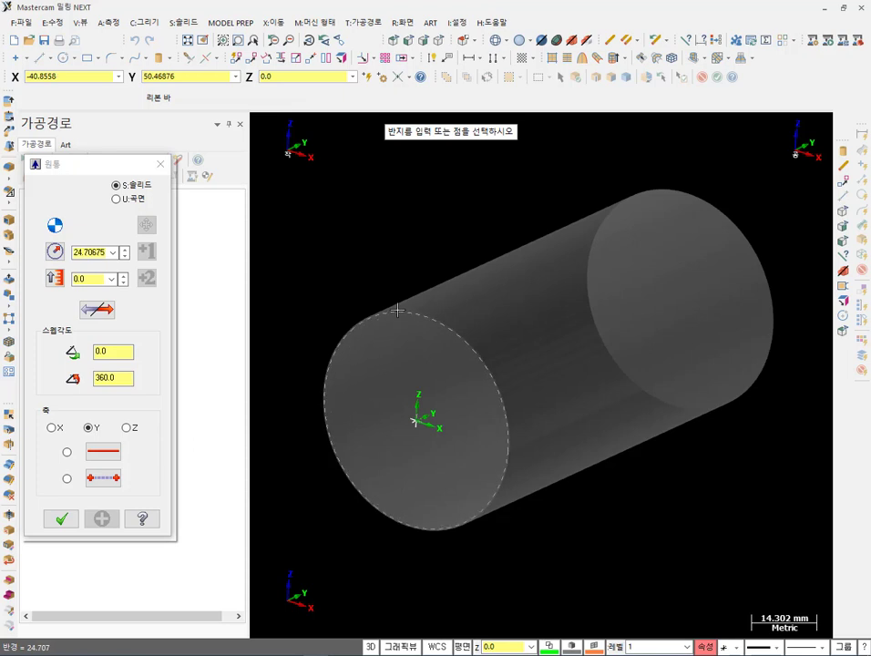
{"action": "left_click", "coordinate": [395, 311]}
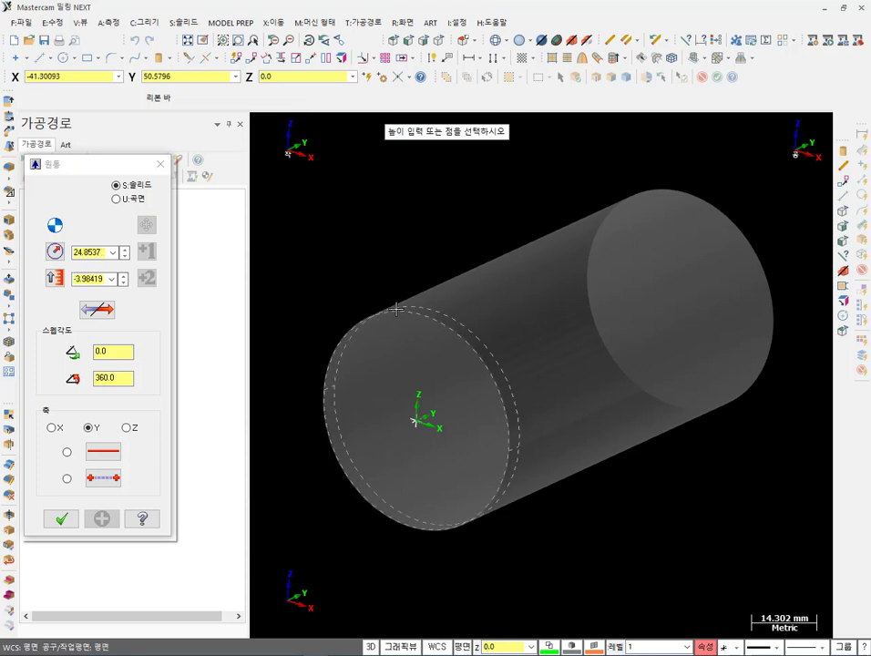
{"action": "left_click", "coordinate": [793, 179]}
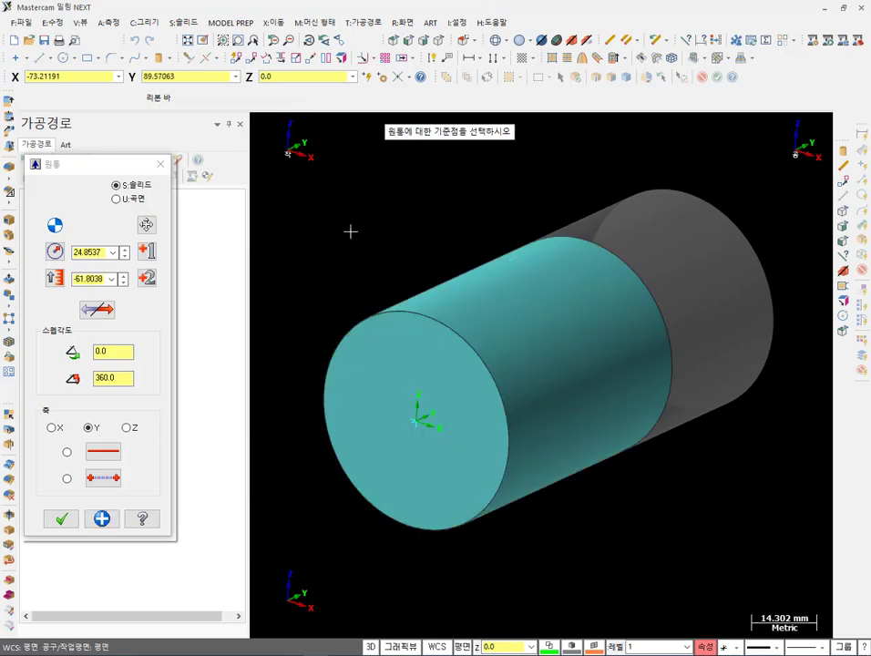
Set the cylinder's radius to 25 mm and its height to -100 mm, and create it while staying in the command.
{"action": "left_click", "coordinate": [95, 253]}
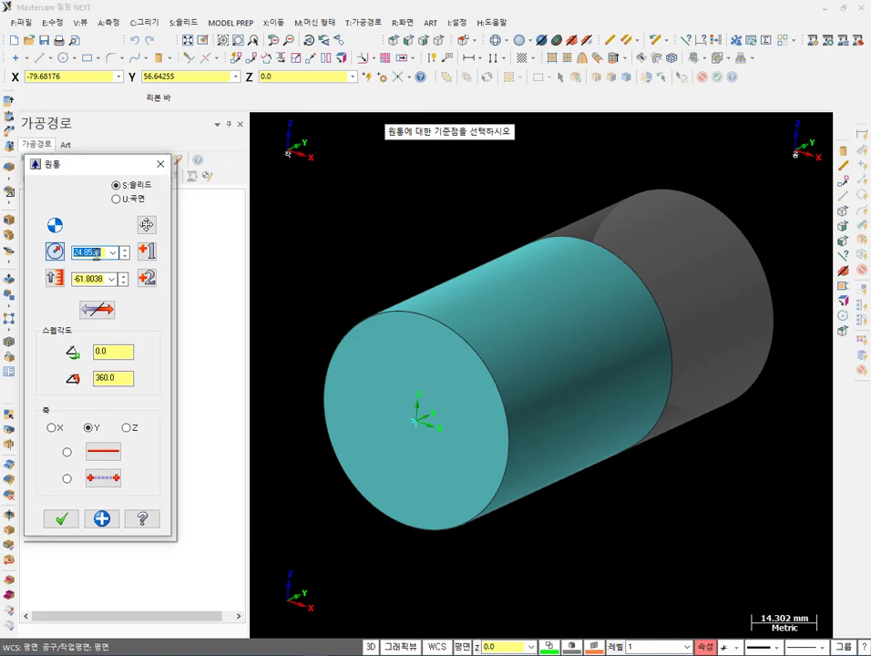
{"action": "type", "text": "3"}
{"action": "key", "text": "Return"}
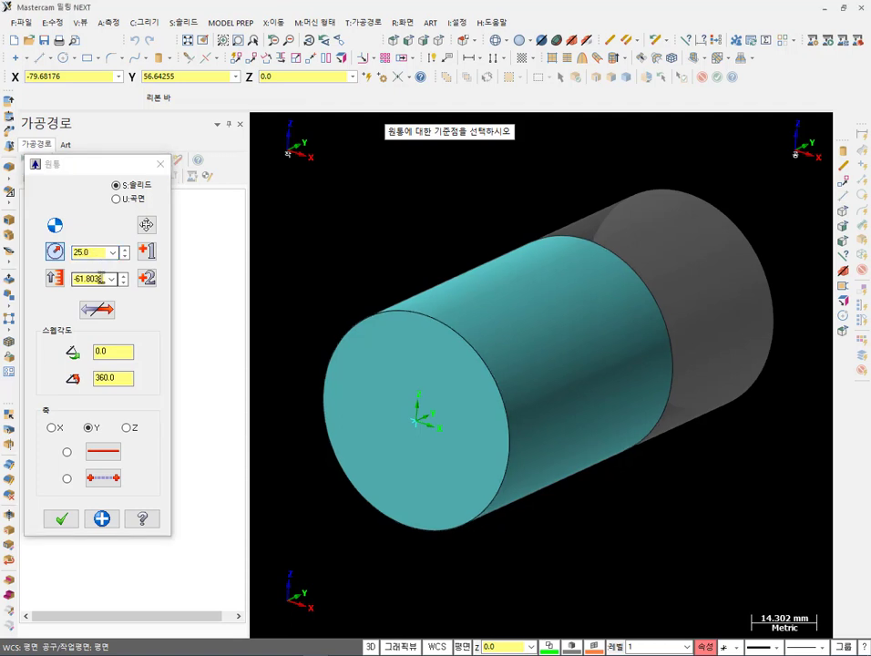
{"action": "left_click", "coordinate": [94, 278]}
{"action": "type", "text": "1"}
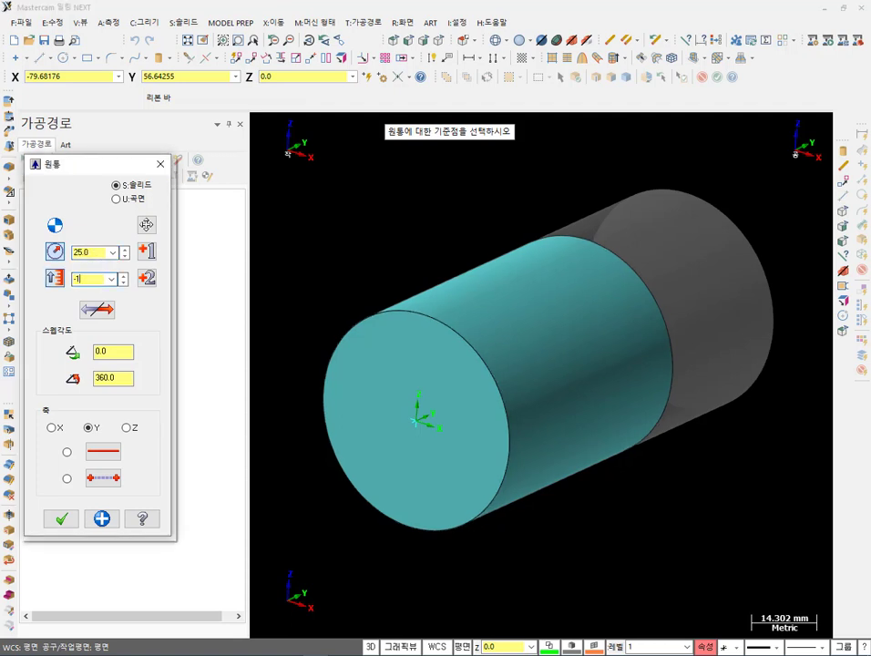
{"action": "type", "text": "100"}
{"action": "key", "text": "Return"}
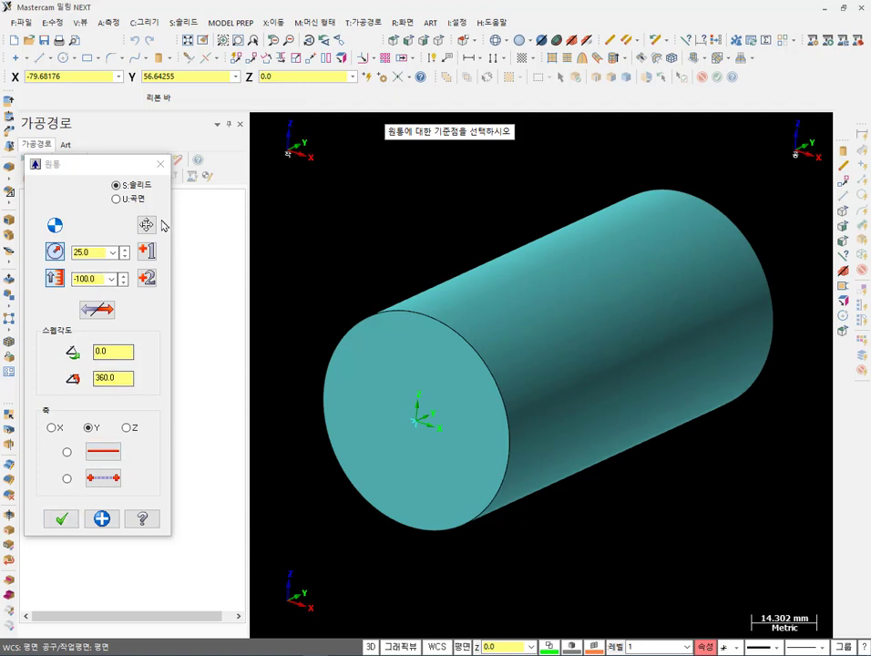
{"action": "left_click", "coordinate": [101, 518]}
Create a second solid cylinder along the Y axis from the same origin, with 15 mm radius and -101 mm height.
{"action": "left_click", "coordinate": [418, 415]}
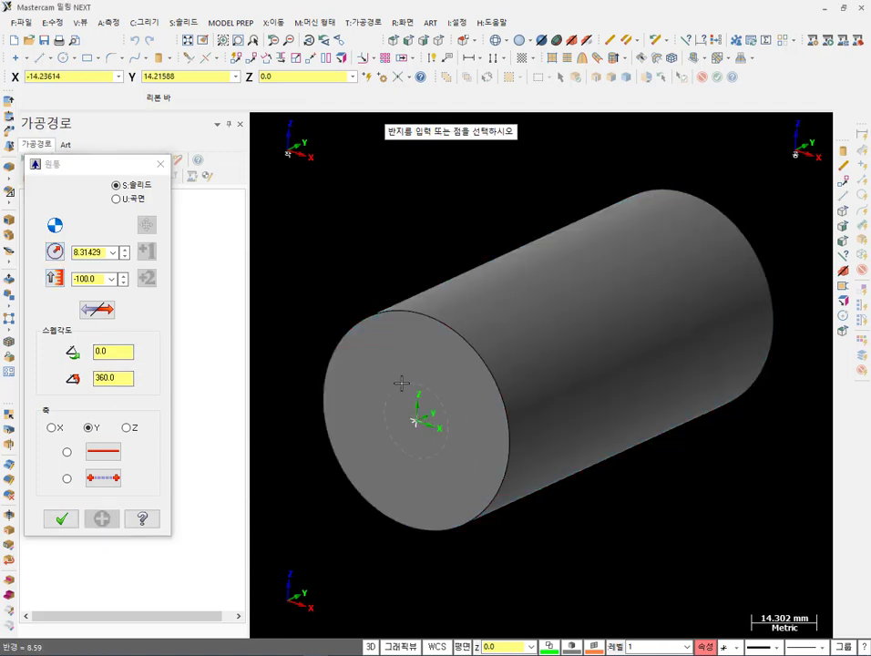
{"action": "left_click", "coordinate": [397, 351]}
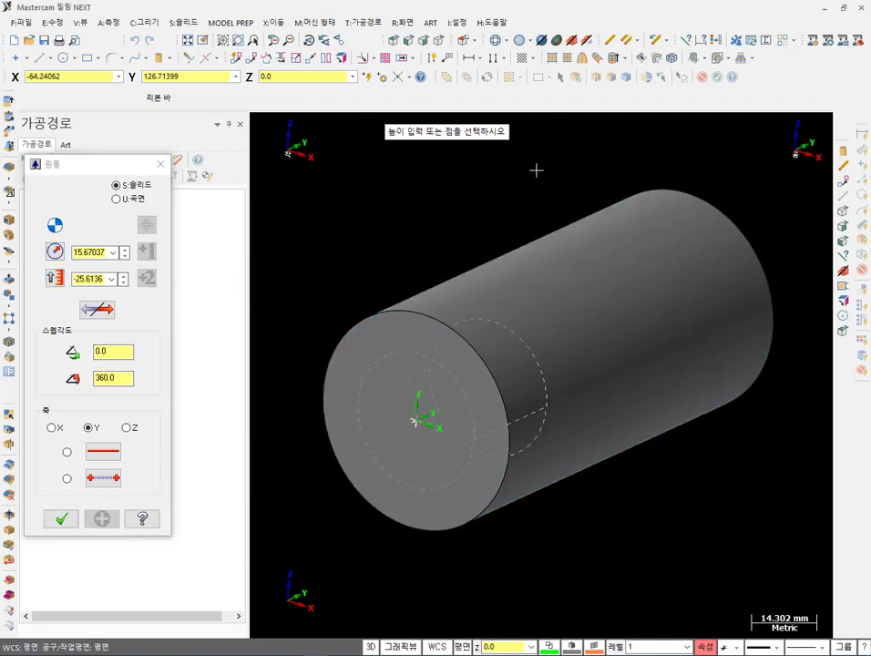
{"action": "left_click", "coordinate": [582, 146]}
{"action": "double_click", "coordinate": [95, 251]}
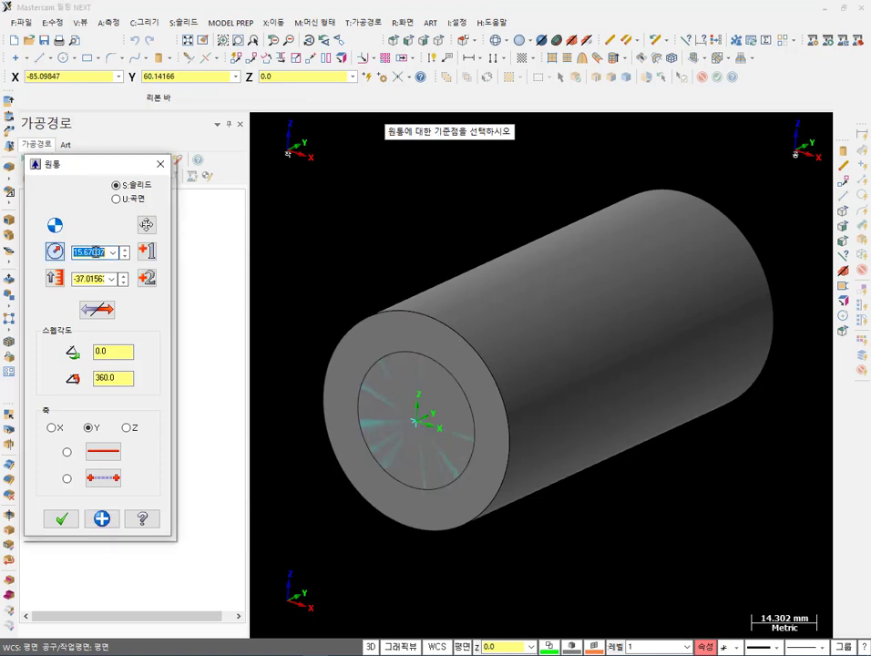
{"action": "type", "text": "15"}
{"action": "key", "text": "Tab"}
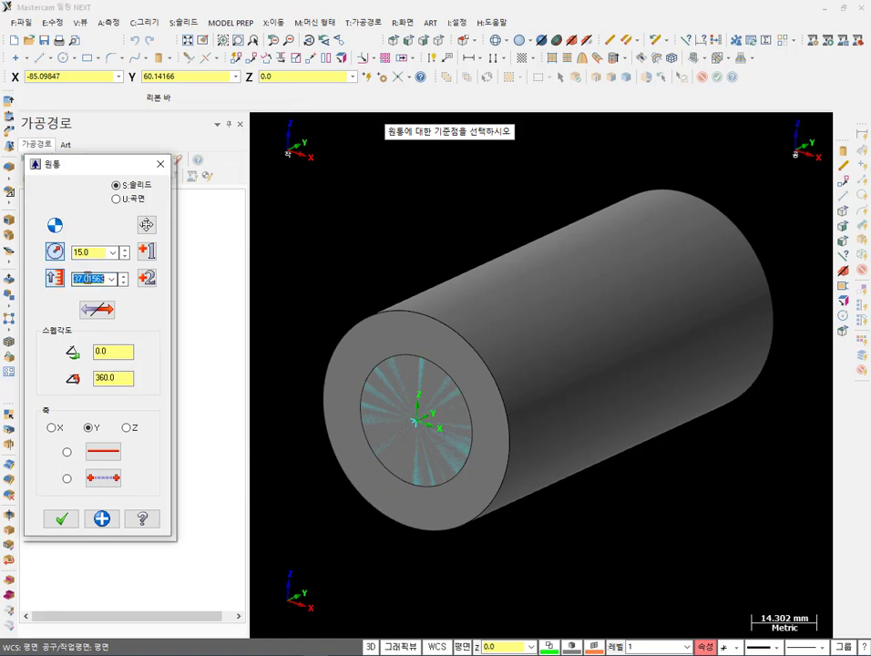
{"action": "type", "text": "101.0"}
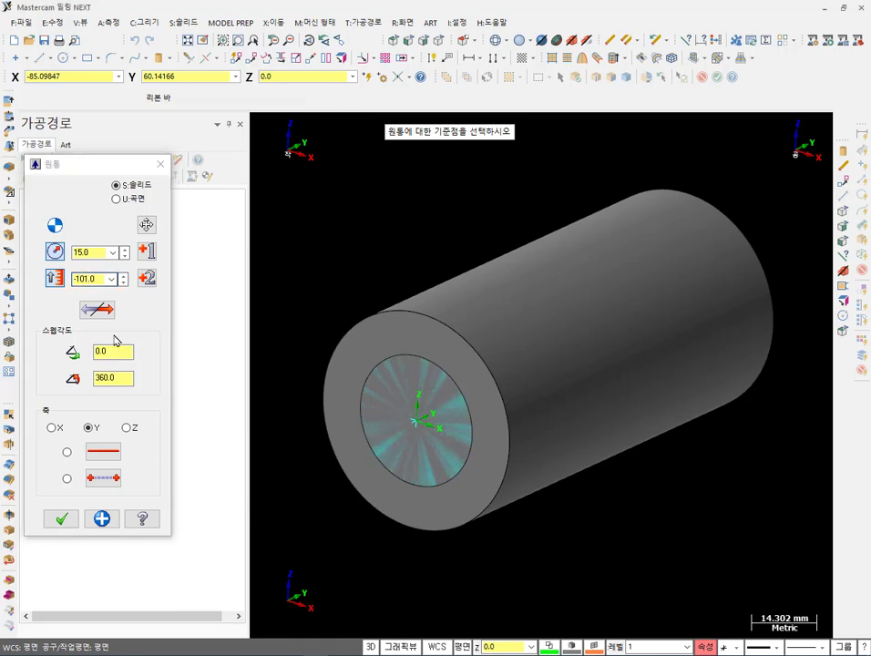
{"action": "left_click", "coordinate": [62, 518]}
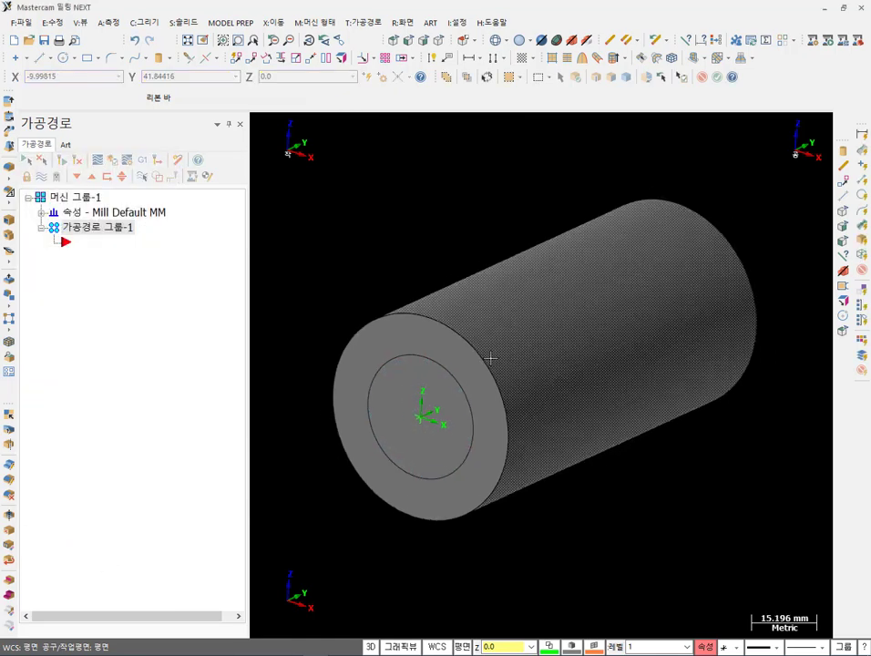
Examine the far end of the nested cylinders, selecting the inner and outer bodies to check them and clearing the selection.
{"action": "scroll", "coordinate": [490, 357], "scroll_direction": "up", "scroll_amount": 3}
{"action": "middle_click_drag", "start_coordinate": [490, 358], "coordinate": [380, 372]}
{"action": "scroll", "coordinate": [661, 360], "scroll_direction": "down", "scroll_amount": 3}
{"action": "scroll", "coordinate": [768, 349], "scroll_direction": "up", "scroll_amount": 3}
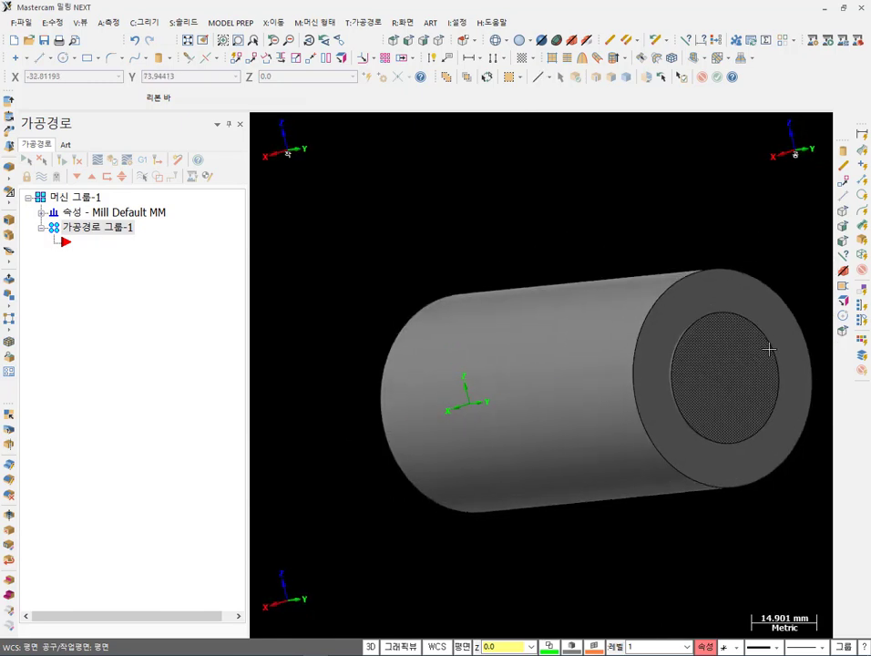
{"action": "scroll", "coordinate": [770, 348], "scroll_direction": "up", "scroll_amount": 2}
{"action": "left_click", "coordinate": [719, 344]}
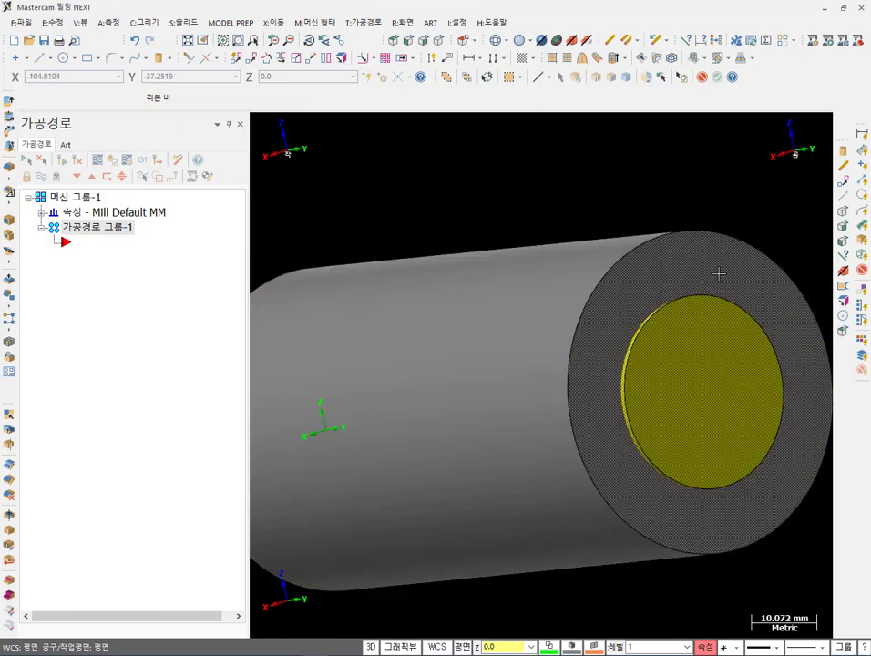
{"action": "left_click", "coordinate": [698, 444]}
{"action": "scroll", "coordinate": [456, 274], "scroll_direction": "down", "scroll_amount": 2}
{"action": "left_click", "coordinate": [641, 261]}
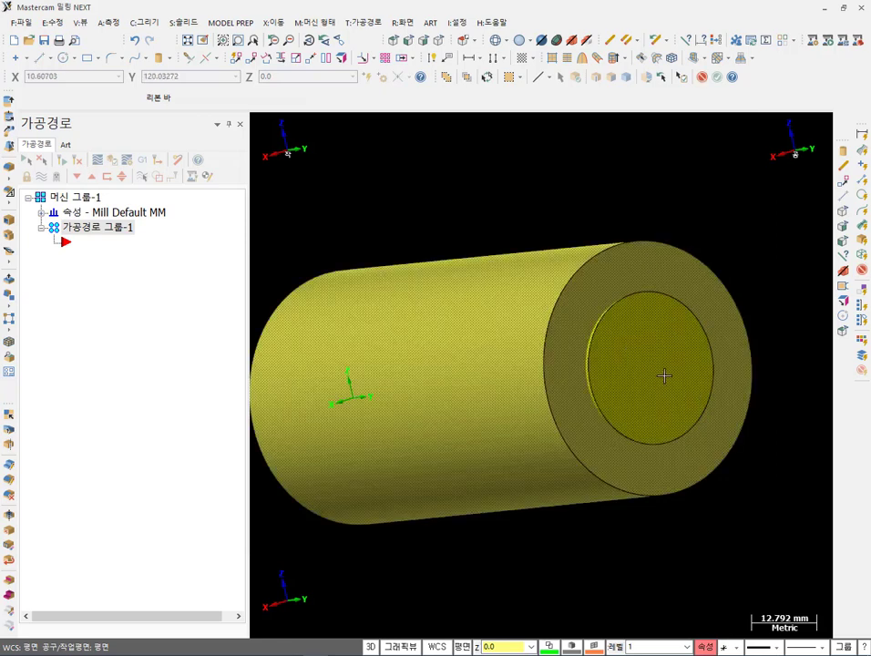
{"action": "left_click", "coordinate": [665, 278]}
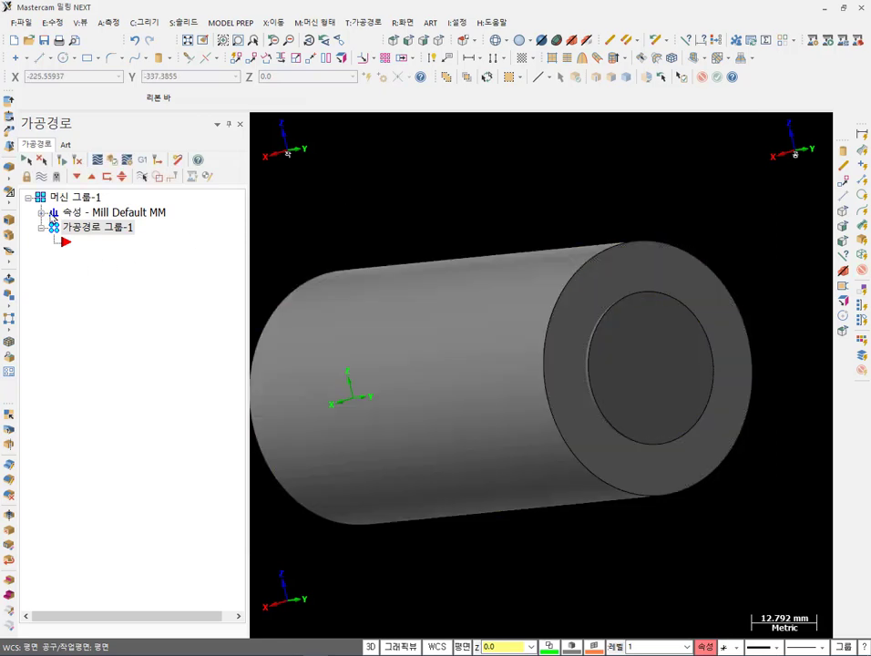
Subtract the inner 15 mm radius cylinder from the outer cylinder with a Boolean Remove operation to form a hollow tube.
{"action": "left_click", "coordinate": [191, 22]}
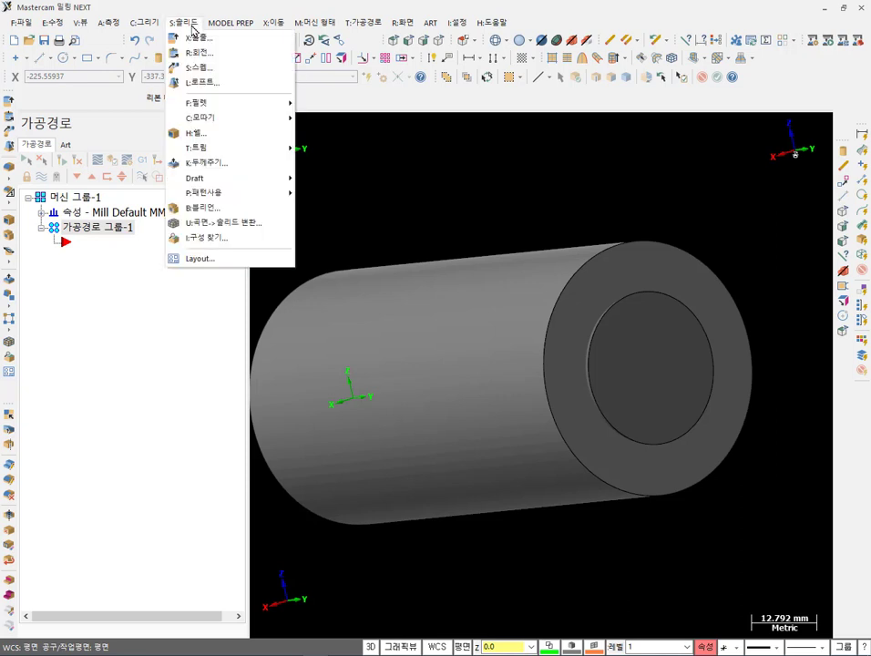
{"action": "left_click", "coordinate": [204, 210]}
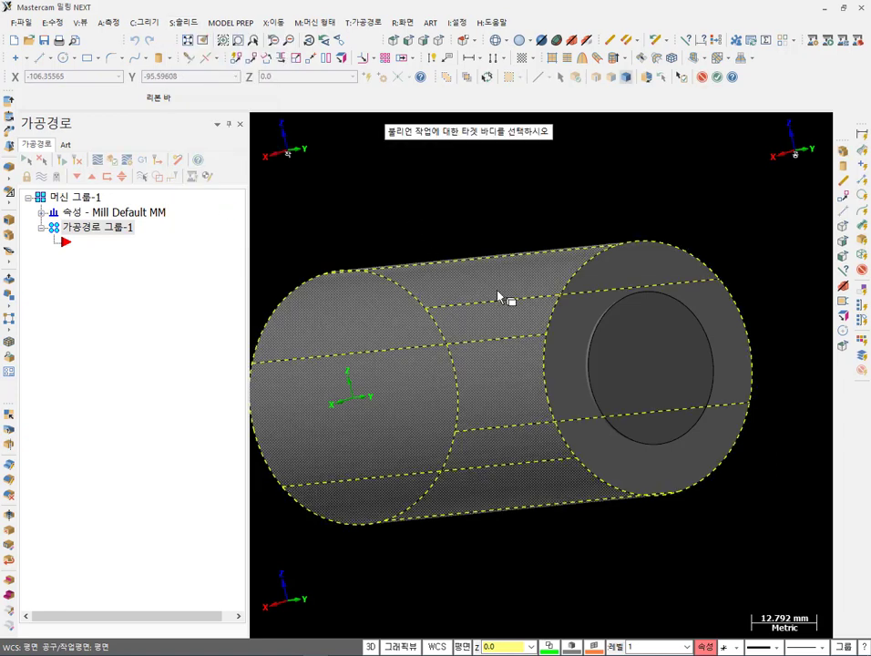
{"action": "left_click", "coordinate": [500, 297]}
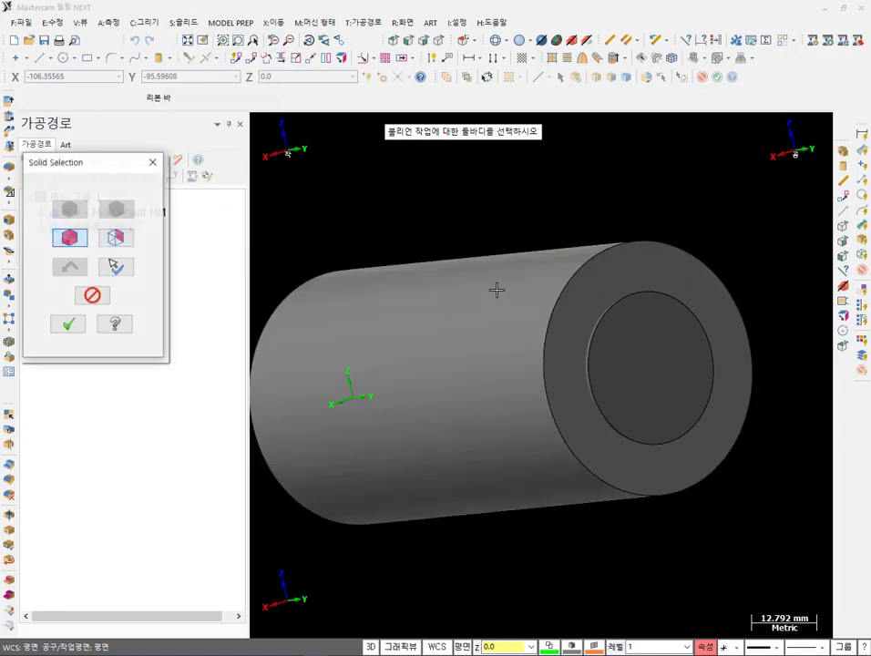
{"action": "left_click", "coordinate": [669, 346]}
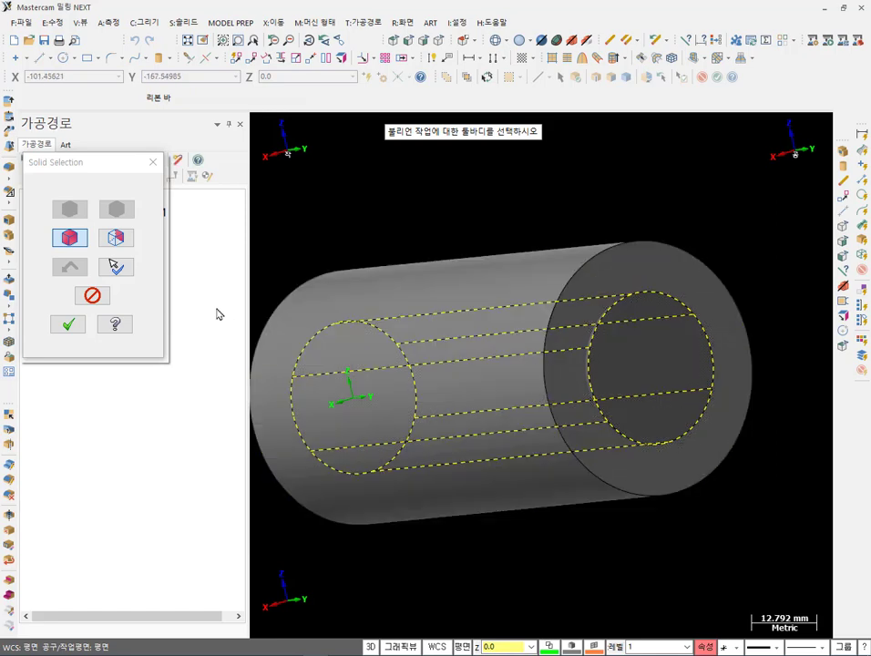
{"action": "left_click", "coordinate": [67, 324]}
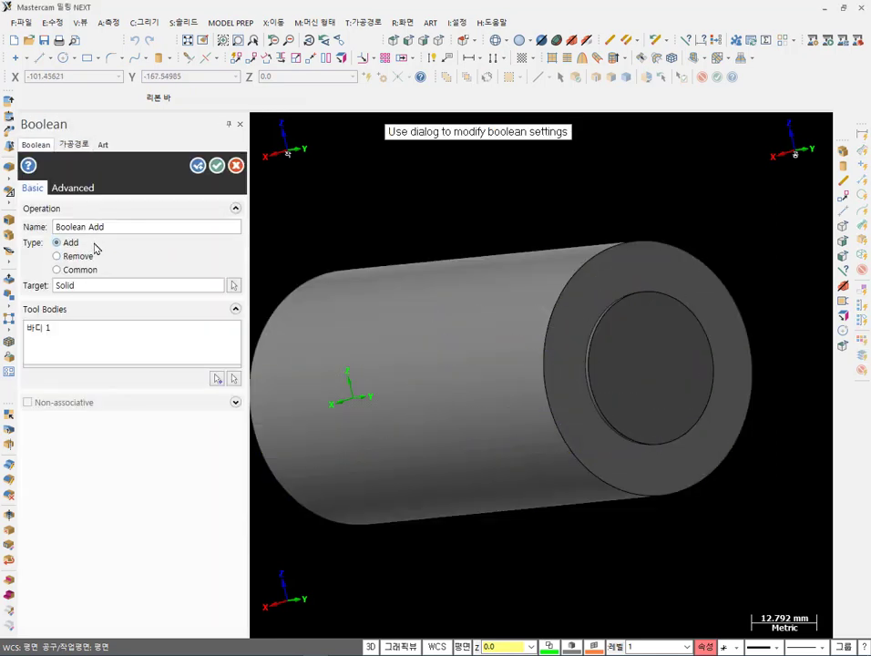
{"action": "left_click", "coordinate": [80, 256]}
{"action": "left_click", "coordinate": [217, 165]}
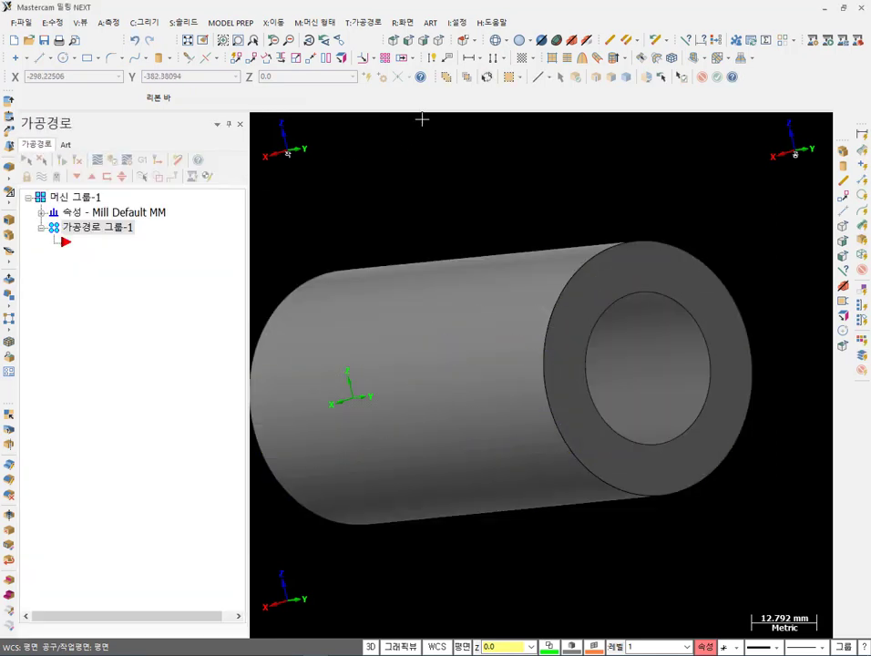
In the top view, draw a circle centred at X0 Y50 on the tube, about 16.7 mm in radius.
{"action": "left_click", "coordinate": [438, 42]}
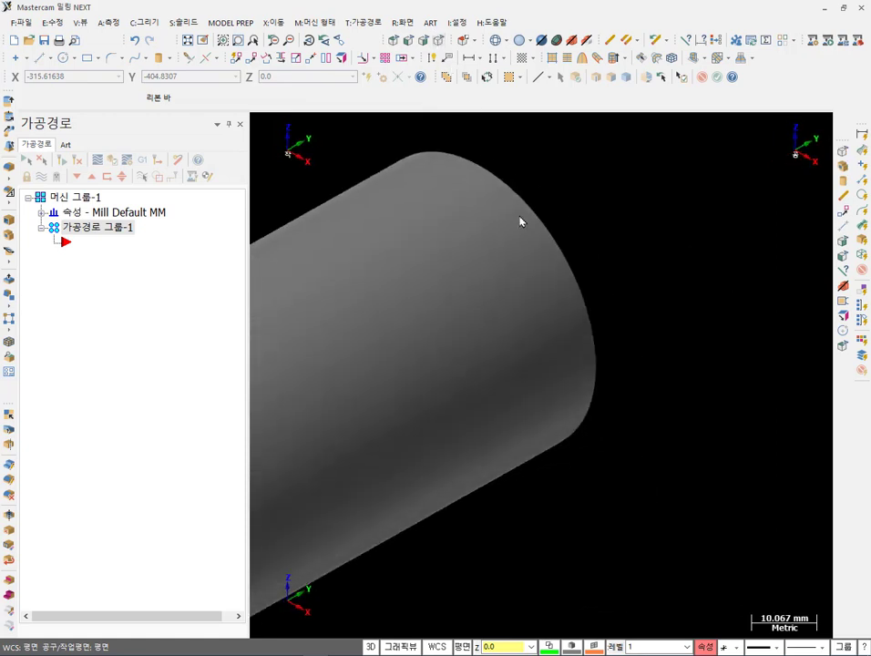
{"action": "mouse_move", "coordinate": [511, 354]}
{"action": "middle_mouse_down"}
{"action": "mouse_move", "coordinate": [519, 361]}
{"action": "mouse_move", "coordinate": [560, 358]}
{"action": "mouse_move", "coordinate": [303, 358]}
{"action": "mouse_move", "coordinate": [288, 344]}
{"action": "mouse_move", "coordinate": [419, 346]}
{"action": "mouse_move", "coordinate": [447, 358]}
{"action": "middle_mouse_up"}
{"action": "left_click", "coordinate": [447, 358]}
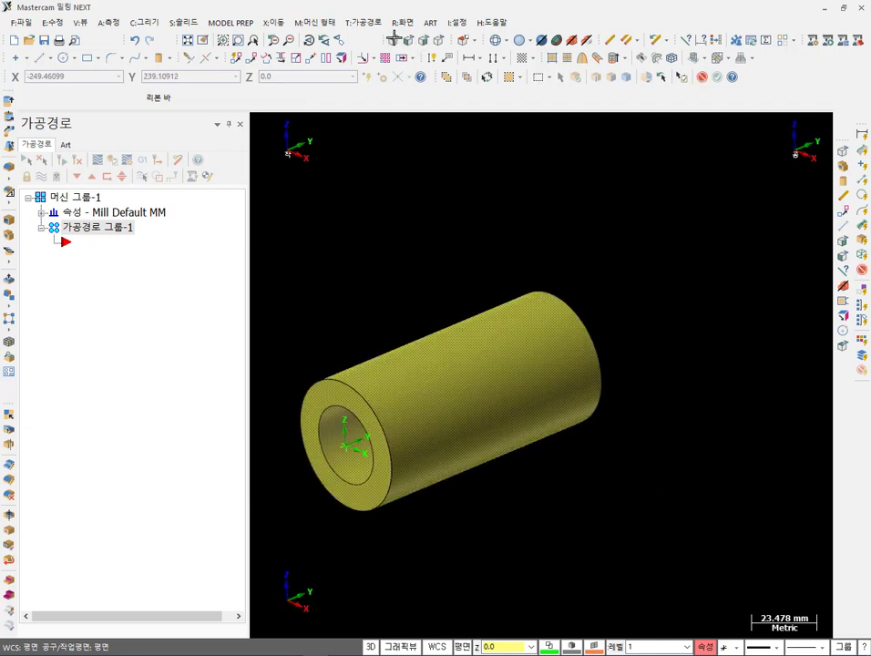
{"action": "left_click", "coordinate": [393, 40]}
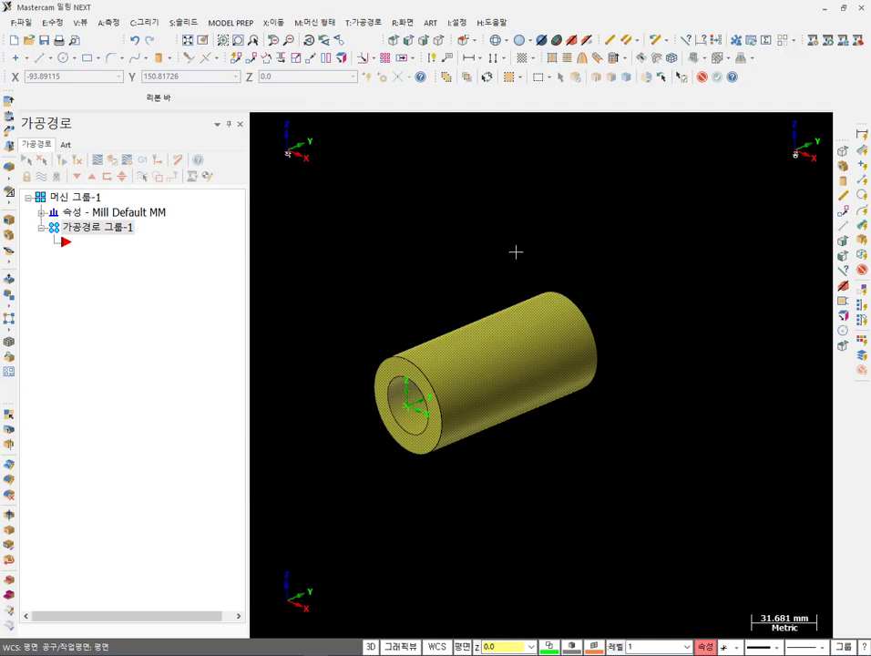
{"action": "key", "text": "Escape"}
{"action": "left_click", "coordinate": [398, 40]}
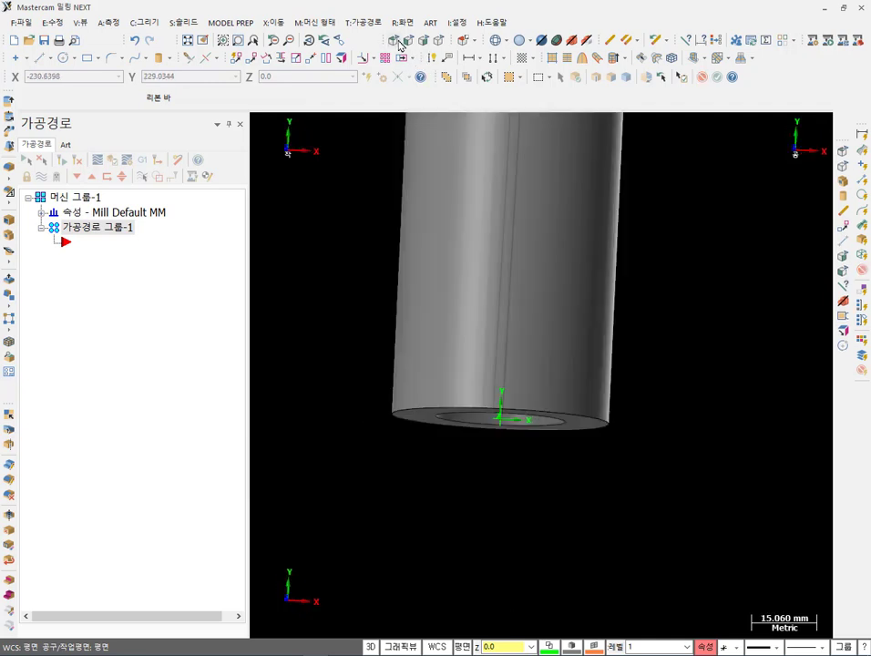
{"action": "left_click", "coordinate": [64, 57]}
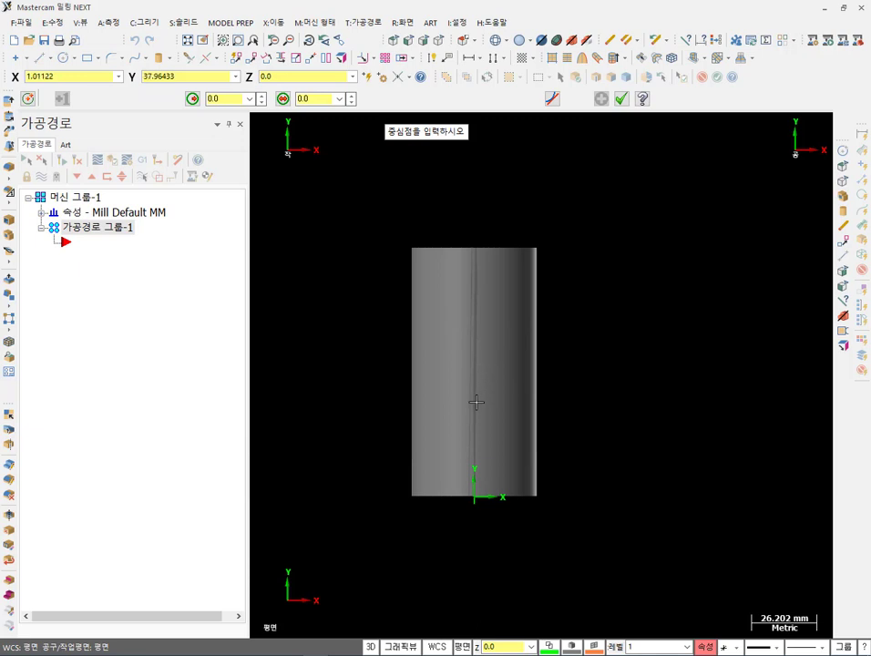
{"action": "type", "text": "x"}
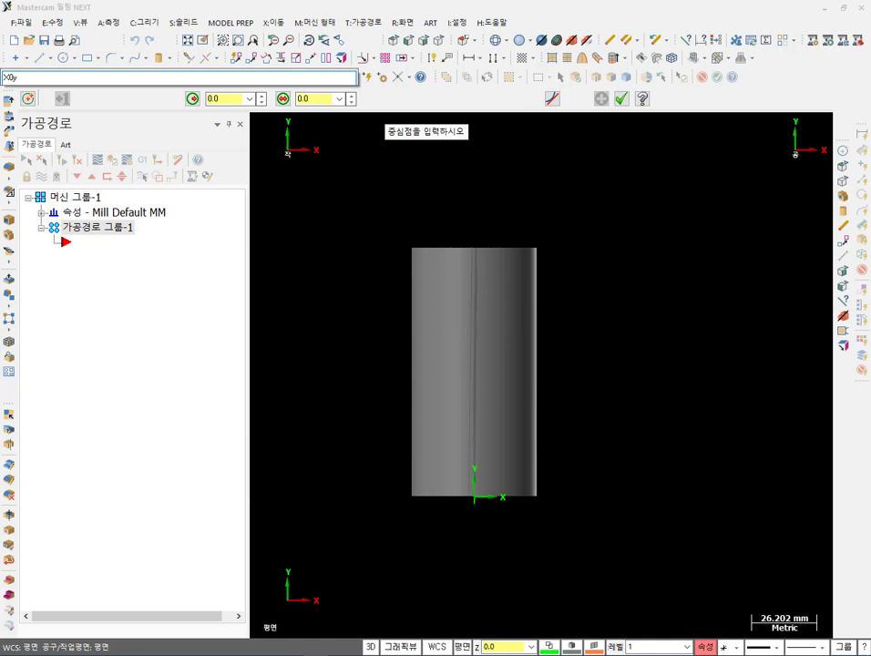
{"action": "type", "text": "0y50"}
{"action": "key", "text": "Return"}
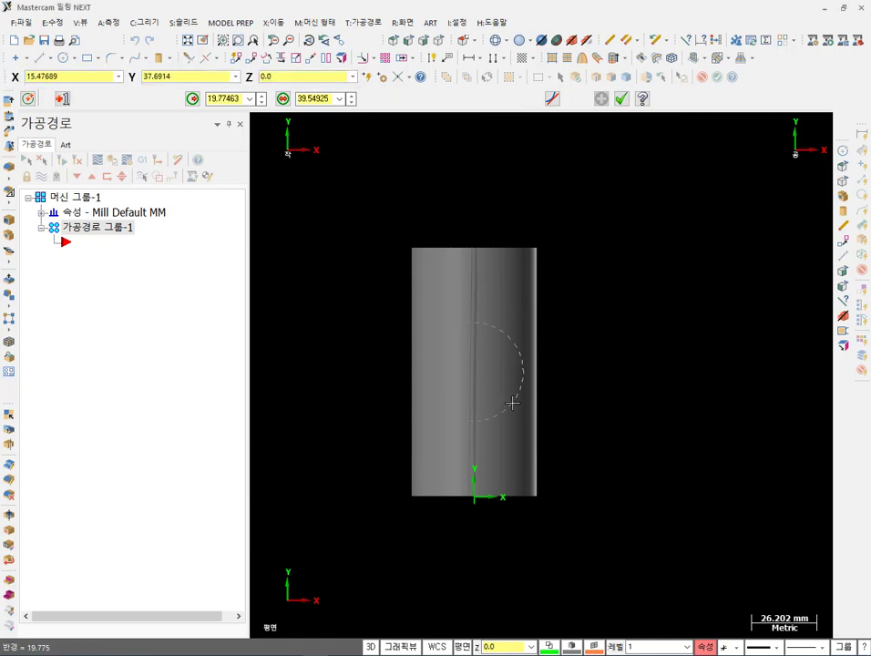
{"action": "left_click", "coordinate": [498, 405]}
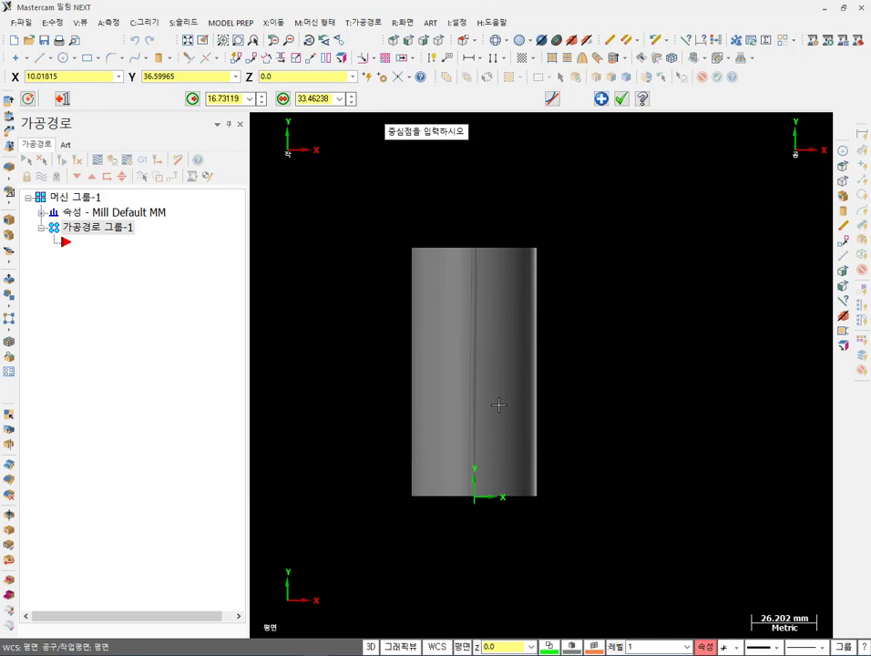
Set the circle's diameter to 30 mm and finish the circle command.
{"action": "left_click", "coordinate": [320, 99]}
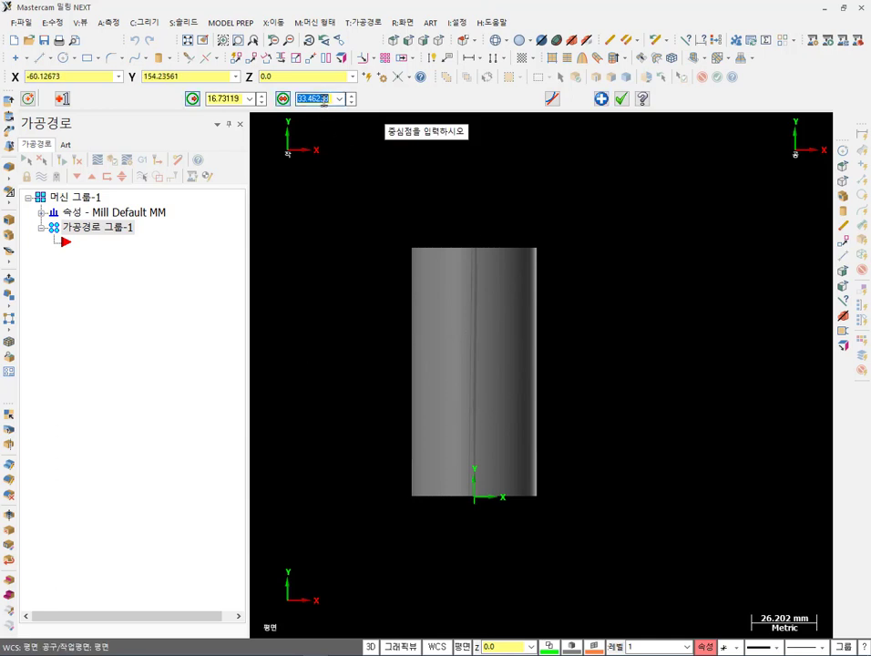
{"action": "type", "text": "30"}
{"action": "key", "text": "Return"}
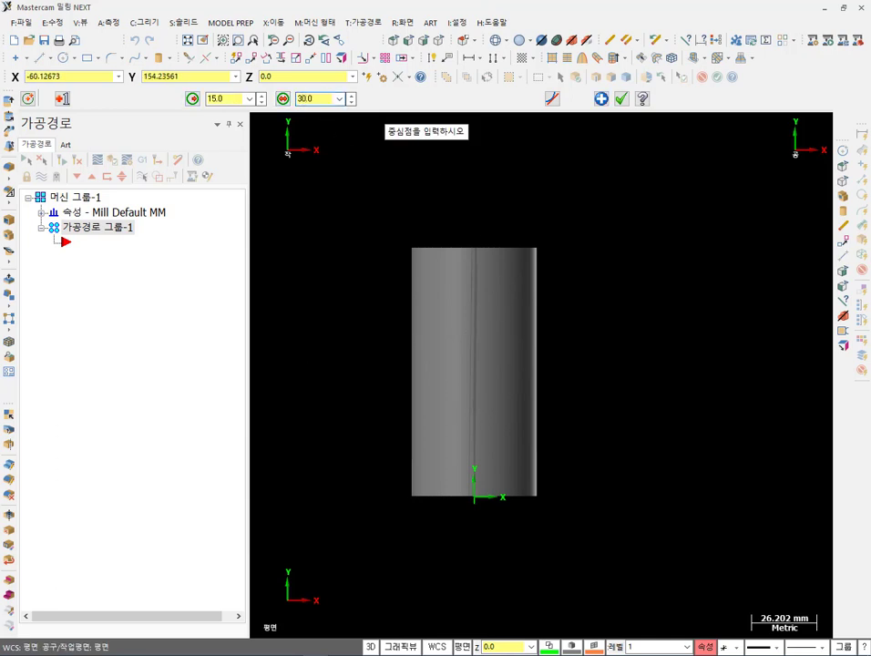
{"action": "left_click", "coordinate": [622, 100]}
In the isometric view, extrude the circle upward 50 mm as a Cut body to open a hole in the tube's upper wall.
{"action": "left_click", "coordinate": [440, 41]}
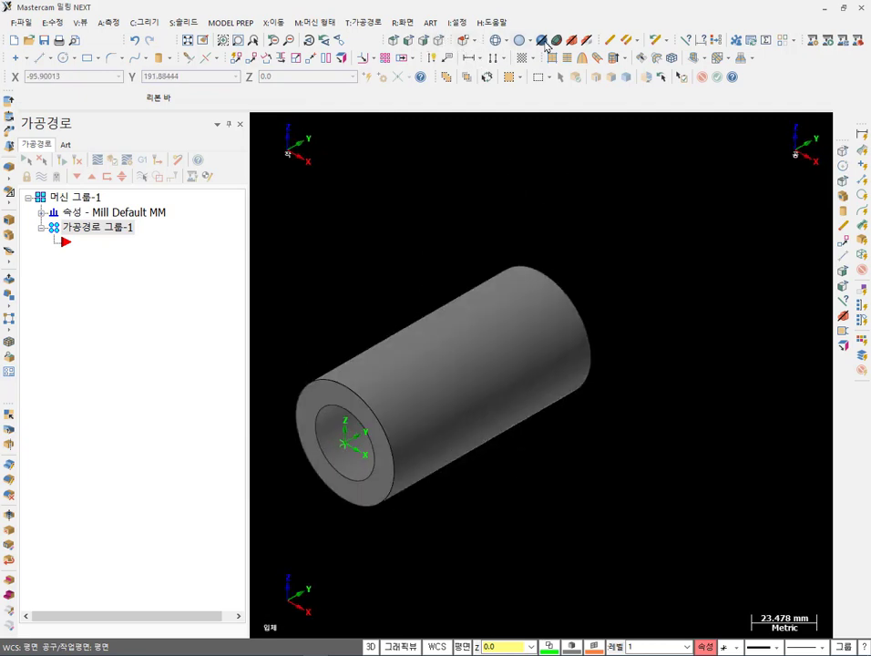
{"action": "left_click", "coordinate": [187, 23]}
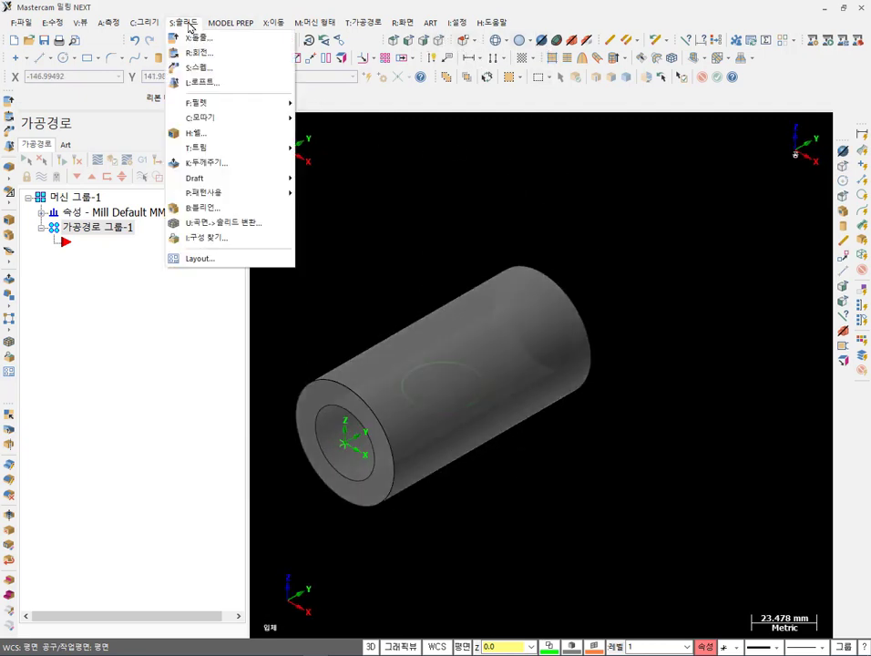
{"action": "left_click", "coordinate": [197, 38]}
{"action": "left_click", "coordinate": [443, 407]}
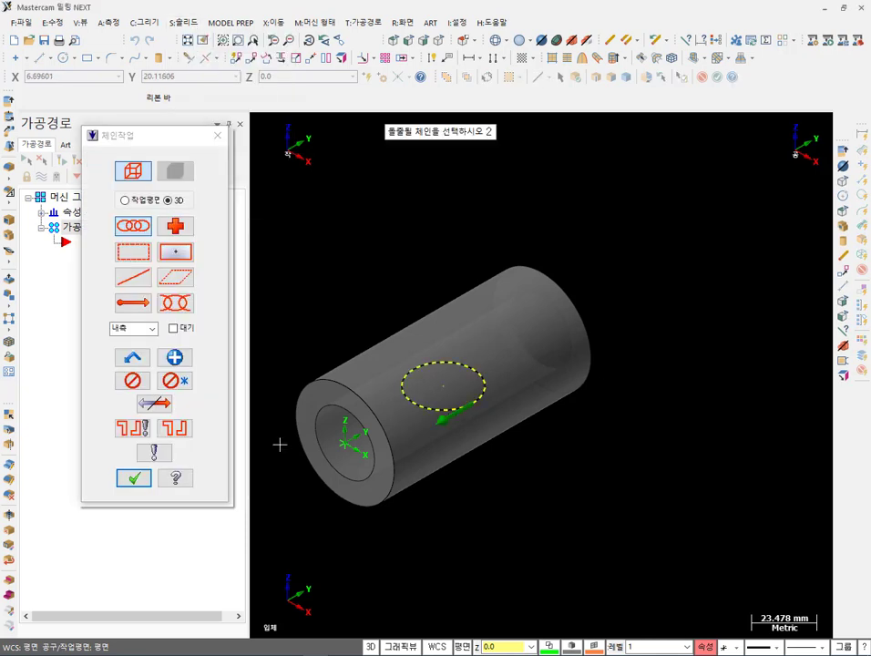
{"action": "left_click", "coordinate": [133, 477]}
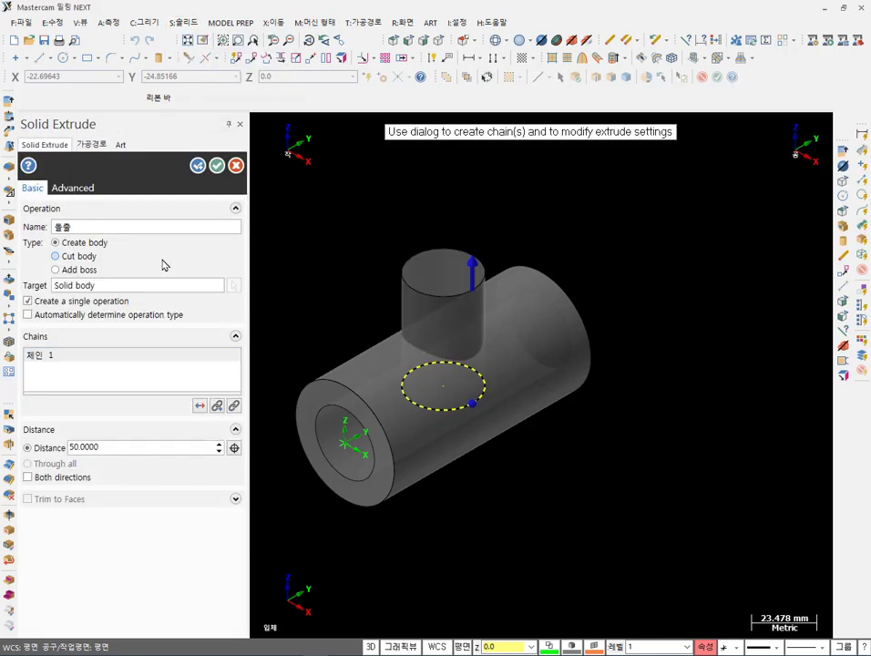
{"action": "left_click", "coordinate": [80, 256]}
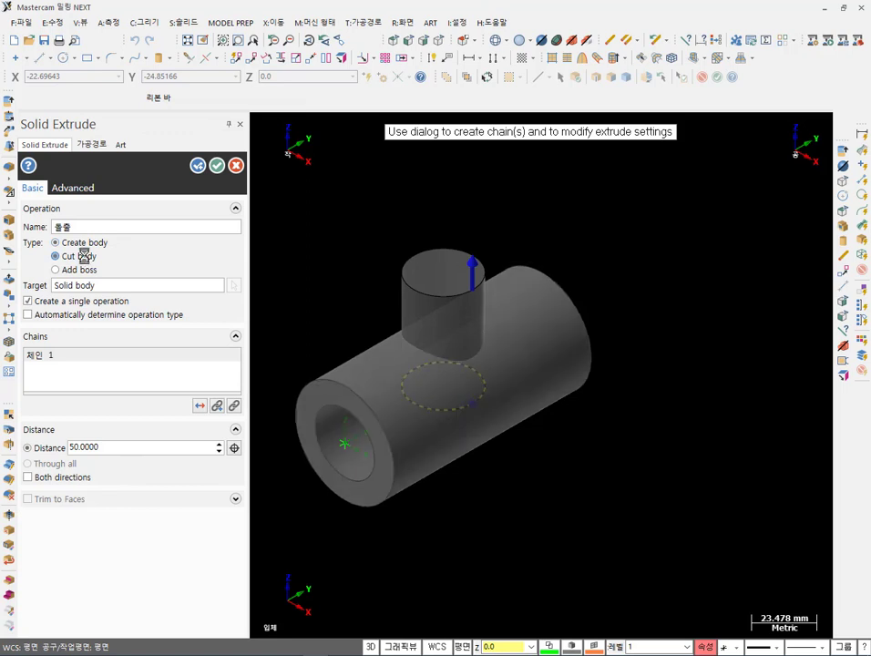
{"action": "left_click", "coordinate": [216, 165]}
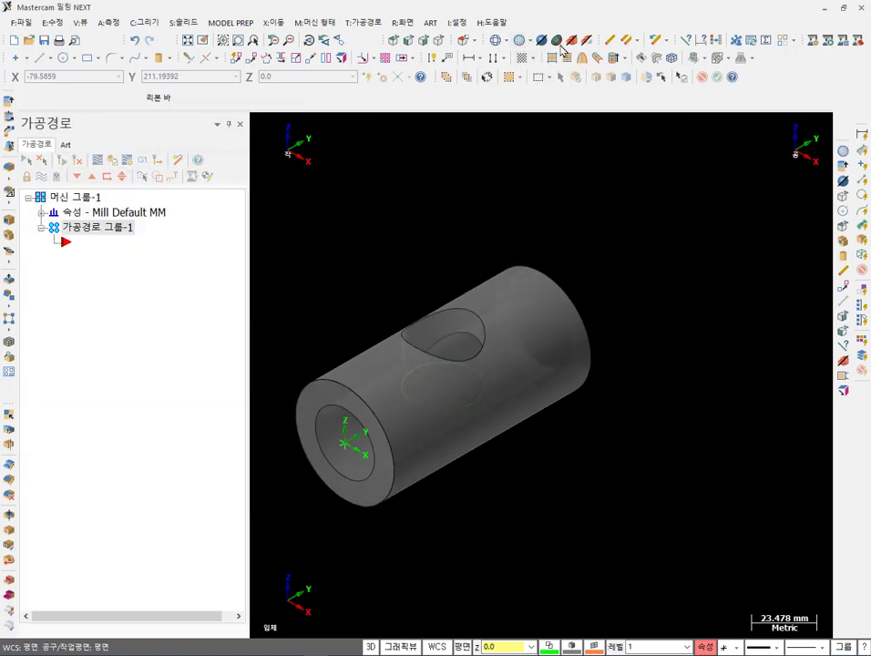
Examine the cross hole from outside and through the tube's open end, including the edge where it meets the inner bore.
{"action": "left_click", "coordinate": [541, 40]}
{"action": "mouse_move", "coordinate": [587, 253]}
{"action": "middle_mouse_down"}
{"action": "mouse_move", "coordinate": [597, 307]}
{"action": "mouse_move", "coordinate": [600, 287]}
{"action": "mouse_move", "coordinate": [563, 214]}
{"action": "mouse_move", "coordinate": [477, 230]}
{"action": "mouse_move", "coordinate": [510, 209]}
{"action": "middle_mouse_up"}
{"action": "scroll", "coordinate": [598, 292], "scroll_direction": "up", "scroll_amount": 5}
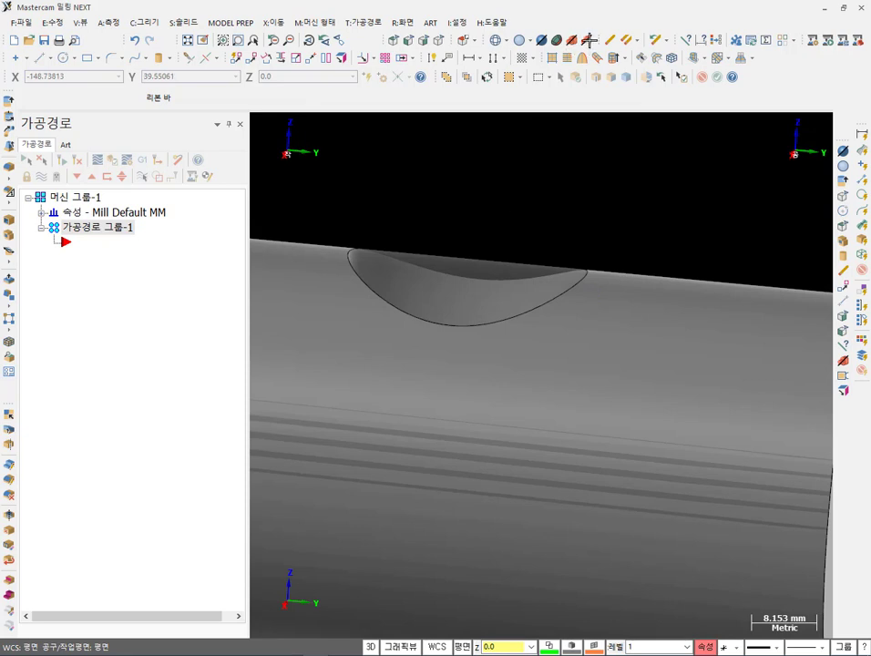
{"action": "middle_click_drag", "start_coordinate": [456, 212], "coordinate": [449, 269]}
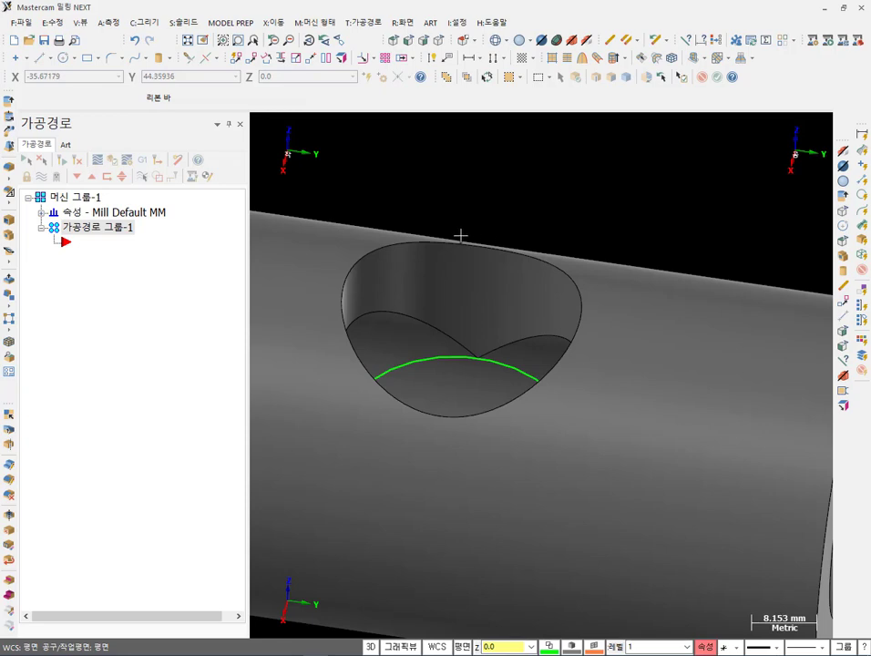
{"action": "scroll", "coordinate": [409, 302], "scroll_direction": "down", "scroll_amount": 1}
{"action": "mouse_move", "coordinate": [409, 302]}
{"action": "middle_mouse_down"}
{"action": "mouse_move", "coordinate": [409, 350]}
{"action": "mouse_move", "coordinate": [372, 380]}
{"action": "mouse_move", "coordinate": [358, 342]}
{"action": "mouse_move", "coordinate": [427, 311]}
{"action": "mouse_move", "coordinate": [469, 319]}
{"action": "mouse_move", "coordinate": [445, 406]}
{"action": "mouse_move", "coordinate": [420, 375]}
{"action": "mouse_move", "coordinate": [537, 267]}
{"action": "mouse_move", "coordinate": [414, 293]}
{"action": "middle_mouse_up"}
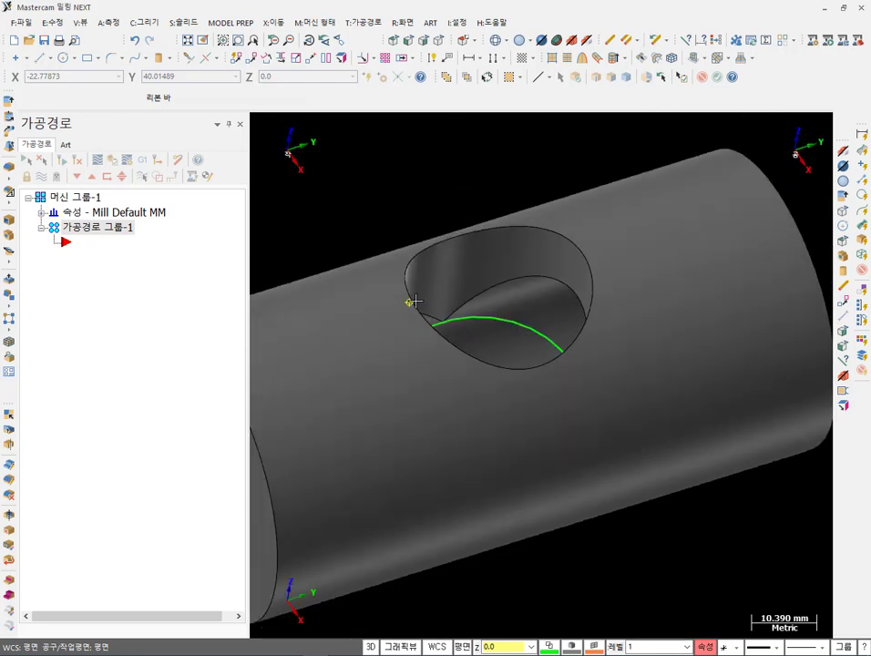
{"action": "scroll", "coordinate": [551, 246], "scroll_direction": "up", "scroll_amount": 1}
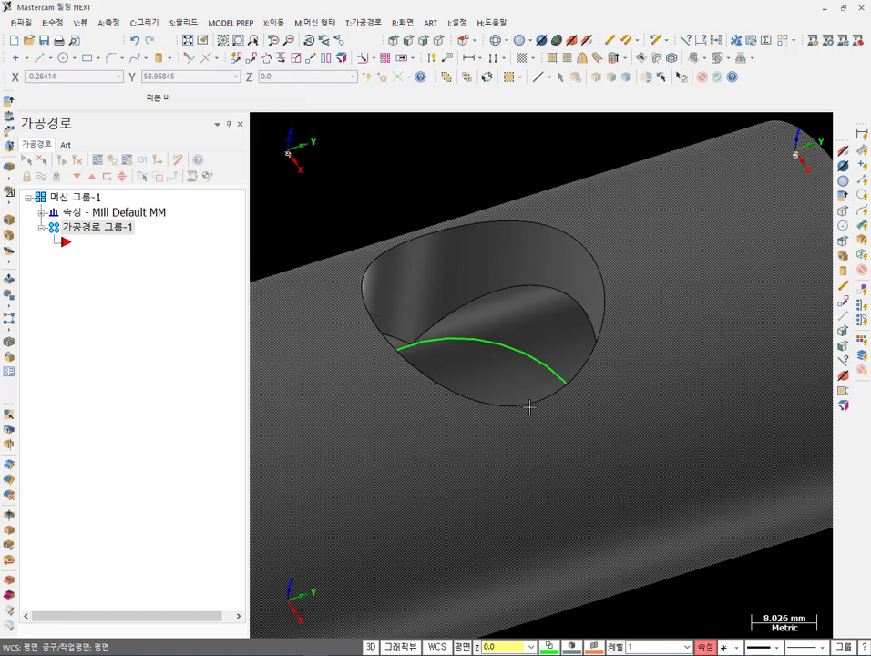
{"action": "mouse_move", "coordinate": [539, 405]}
{"action": "middle_mouse_down"}
{"action": "mouse_move", "coordinate": [582, 291]}
{"action": "mouse_move", "coordinate": [528, 272]}
{"action": "mouse_move", "coordinate": [678, 241]}
{"action": "mouse_move", "coordinate": [613, 226]}
{"action": "middle_mouse_up"}
{"action": "scroll", "coordinate": [614, 225], "scroll_direction": "up", "scroll_amount": 4}
{"action": "scroll", "coordinate": [547, 272], "scroll_direction": "down", "scroll_amount": 2}
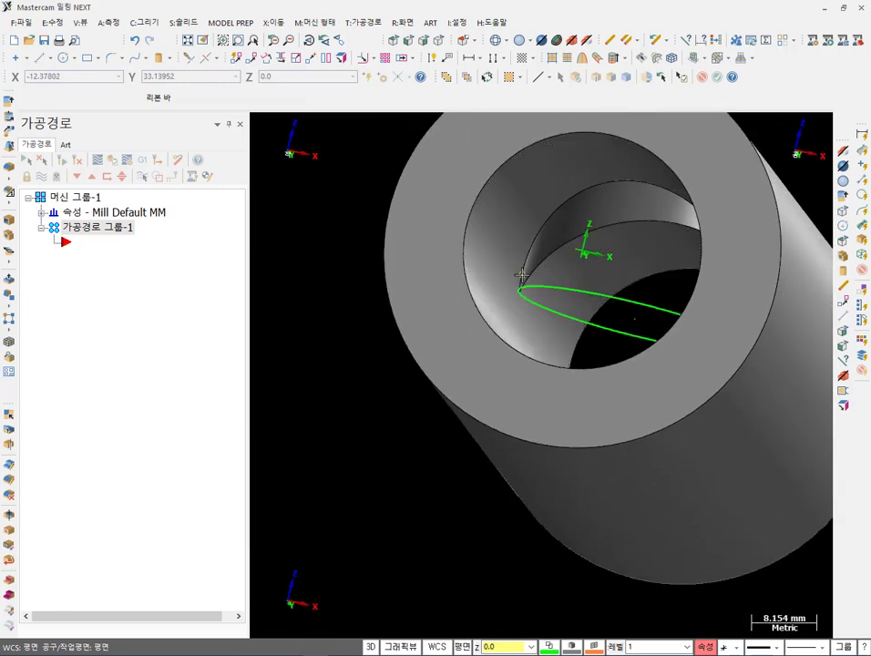
{"action": "middle_click_drag", "start_coordinate": [547, 272], "coordinate": [554, 279]}
{"action": "scroll", "coordinate": [556, 284], "scroll_direction": "down", "scroll_amount": 2}
{"action": "scroll", "coordinate": [706, 217], "scroll_direction": "up", "scroll_amount": 7}
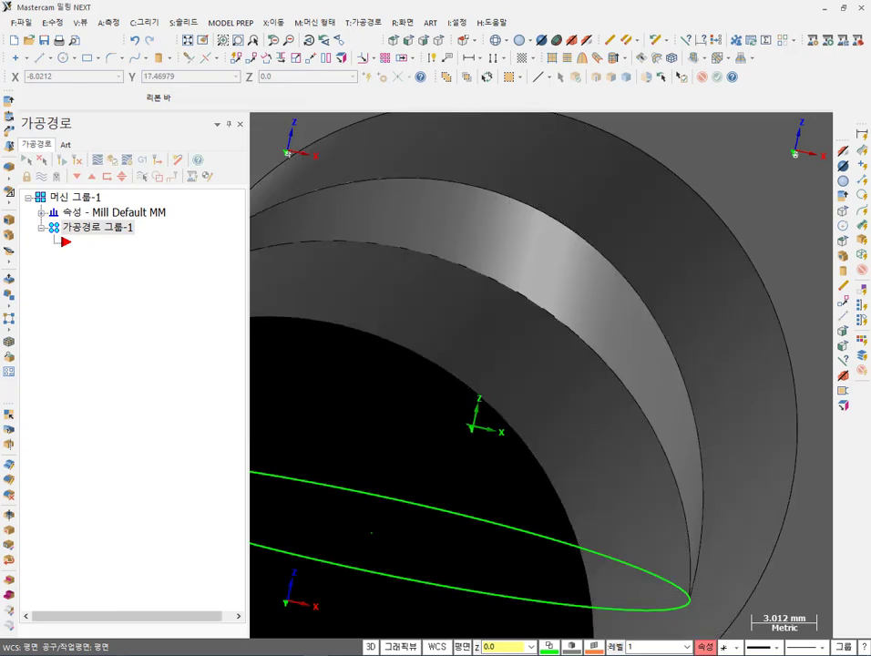
Trace the curved edge where the cross hole meets the bore with the red screen pen, and close the pen overlay.
{"action": "mouse_move", "coordinate": [399, 243]}
{"action": "left_mouse_down"}
{"action": "mouse_move", "coordinate": [476, 266]}
{"action": "mouse_move", "coordinate": [572, 322]}
{"action": "mouse_move", "coordinate": [605, 351]}
{"action": "mouse_move", "coordinate": [670, 438]}
{"action": "left_mouse_up"}
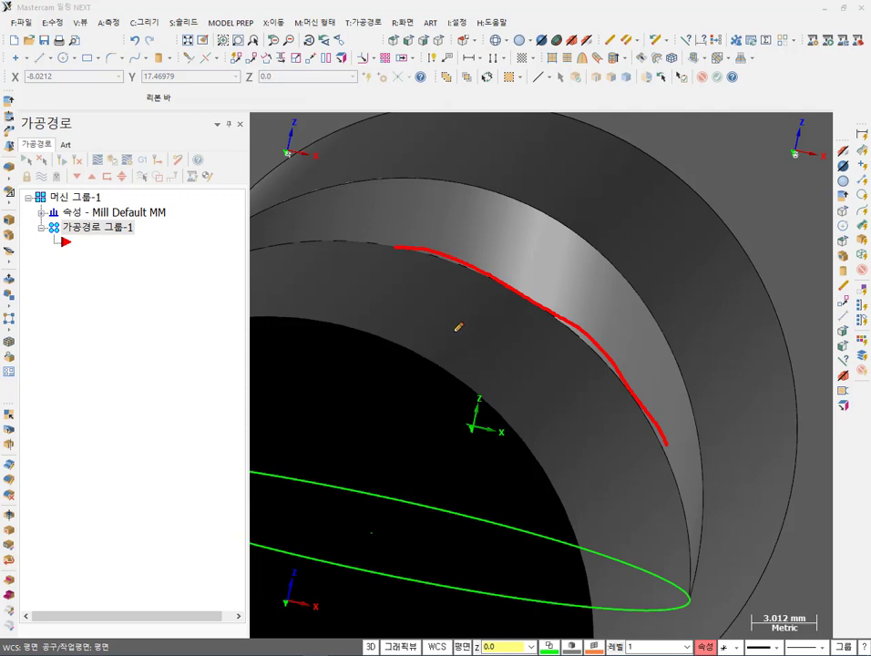
{"action": "right_click", "coordinate": [405, 370]}
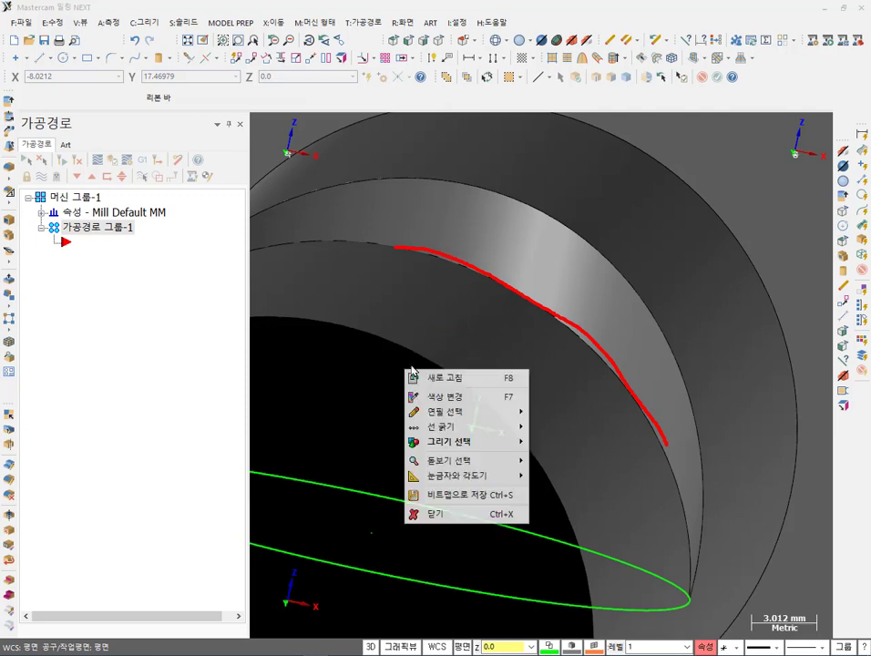
{"action": "left_click", "coordinate": [432, 514]}
With the cross hole in view, sketch a lollipop-shaped cutter outline beside it with the red screen pen, a straight shank above a round head.
{"action": "scroll", "coordinate": [550, 324], "scroll_direction": "down", "scroll_amount": 2}
{"action": "middle_click_drag", "start_coordinate": [550, 324], "coordinate": [571, 294]}
{"action": "scroll", "coordinate": [571, 293], "scroll_direction": "down", "scroll_amount": 1}
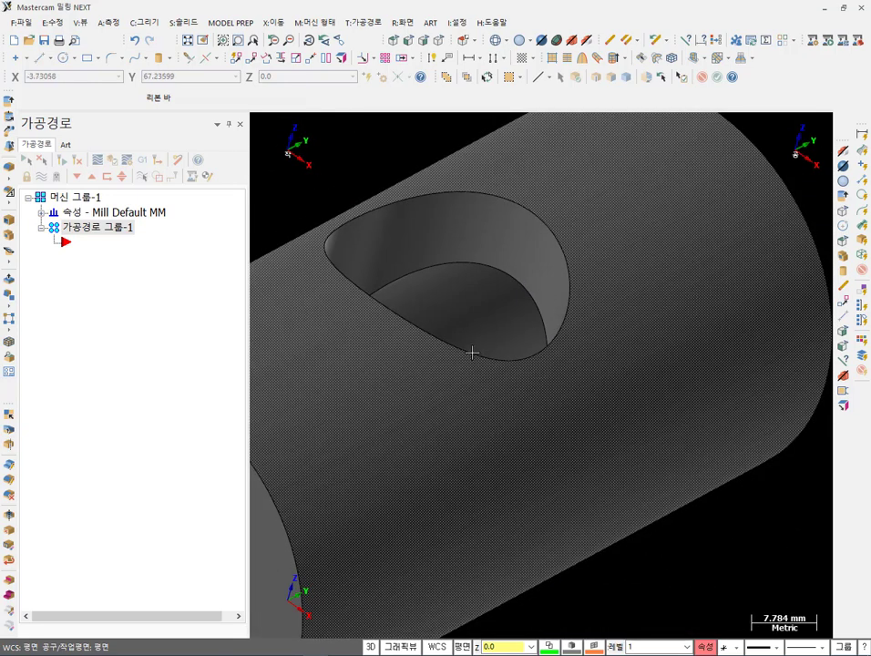
{"action": "scroll", "coordinate": [375, 308], "scroll_direction": "up", "scroll_amount": 1}
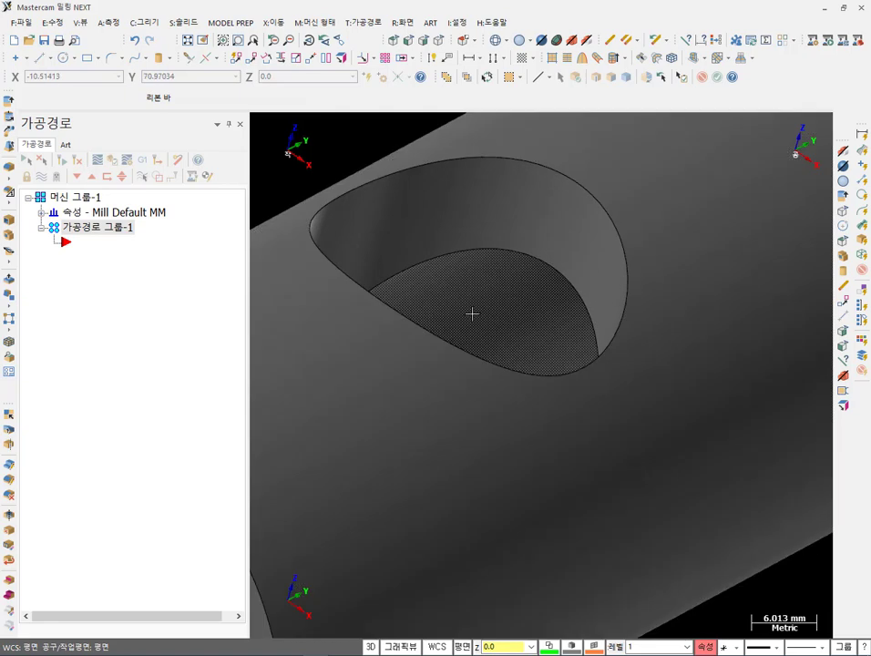
{"action": "mouse_move", "coordinate": [468, 313]}
{"action": "middle_mouse_down"}
{"action": "mouse_move", "coordinate": [471, 326]}
{"action": "mouse_move", "coordinate": [465, 316]}
{"action": "middle_mouse_up"}
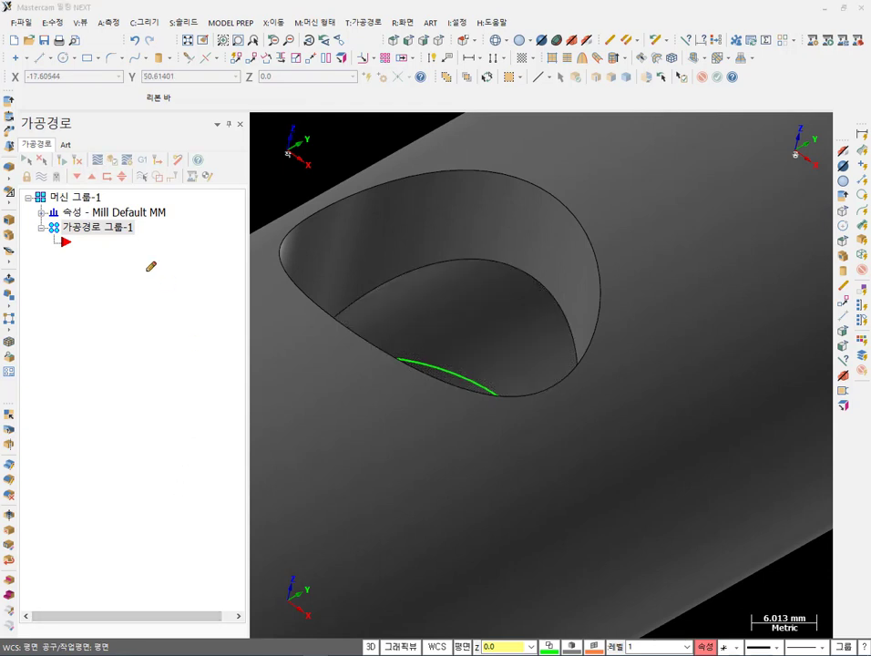
{"action": "mouse_move", "coordinate": [143, 269]}
{"action": "left_mouse_down"}
{"action": "mouse_move", "coordinate": [135, 395]}
{"action": "mouse_move", "coordinate": [106, 402]}
{"action": "mouse_move", "coordinate": [72, 429]}
{"action": "mouse_move", "coordinate": [63, 489]}
{"action": "mouse_move", "coordinate": [86, 523]}
{"action": "mouse_move", "coordinate": [140, 546]}
{"action": "mouse_move", "coordinate": [185, 545]}
{"action": "mouse_move", "coordinate": [218, 532]}
{"action": "mouse_move", "coordinate": [263, 466]}
{"action": "left_mouse_up"}
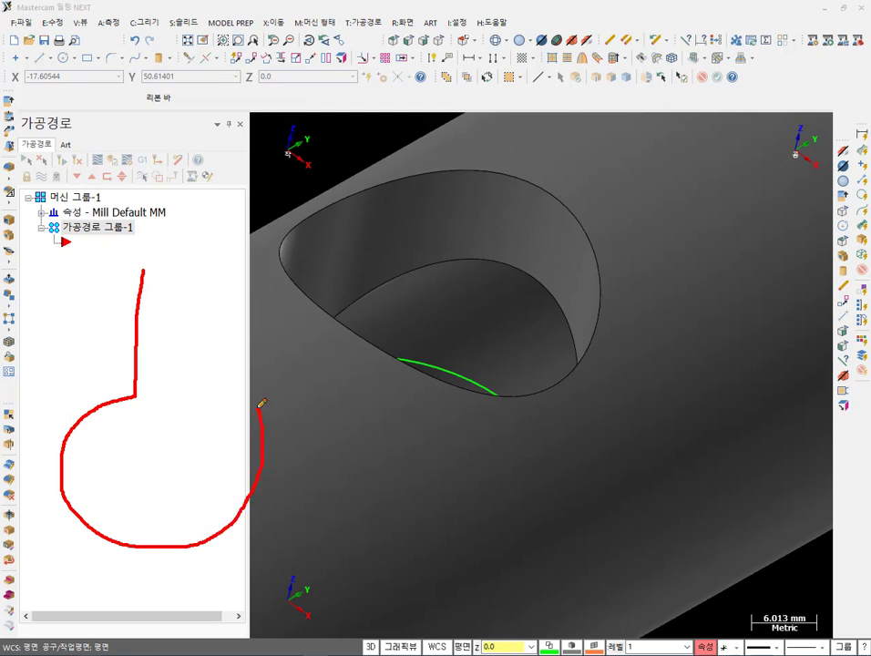
{"action": "mouse_move", "coordinate": [261, 405]}
{"action": "left_mouse_down"}
{"action": "mouse_move", "coordinate": [198, 367]}
{"action": "mouse_move", "coordinate": [196, 161]}
{"action": "left_mouse_up"}
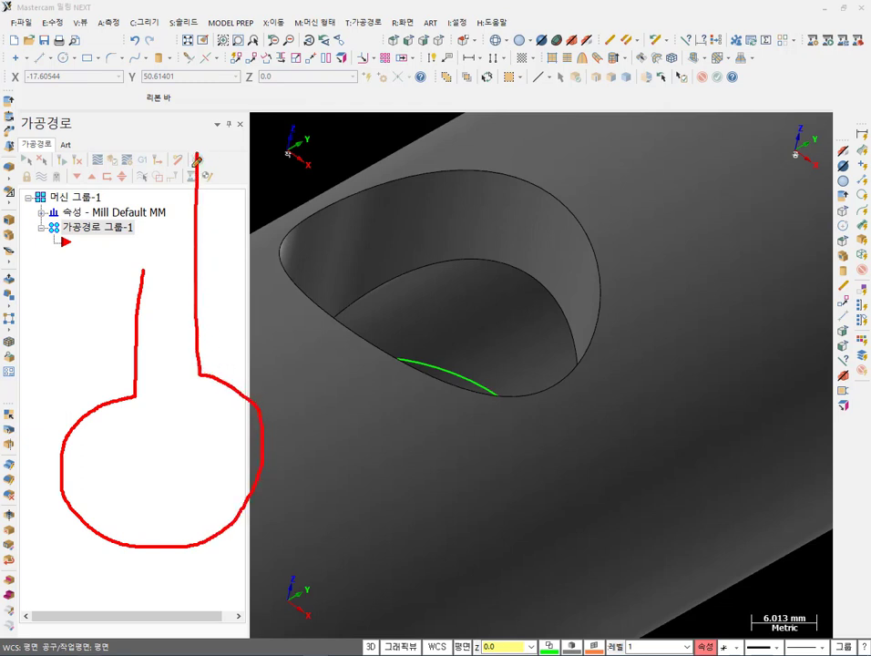
Complete the lollipop cutter's shank, and mark its contact point and the matching inner bore edge with the red screen pen.
{"action": "left_click_drag", "start_coordinate": [142, 145], "coordinate": [141, 278]}
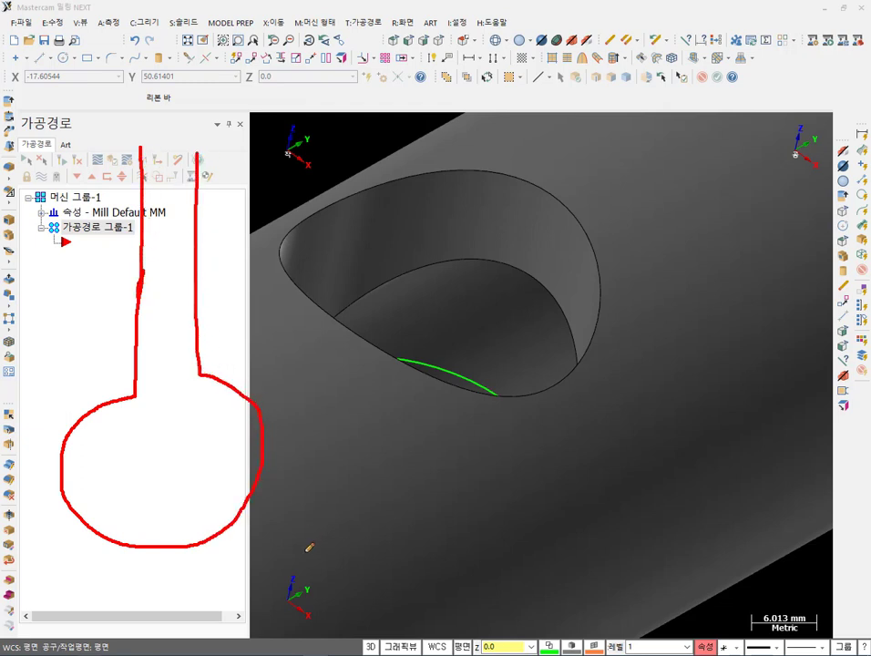
{"action": "left_click_drag", "start_coordinate": [100, 411], "coordinate": [95, 394]}
{"action": "left_click_drag", "start_coordinate": [420, 266], "coordinate": [469, 256]}
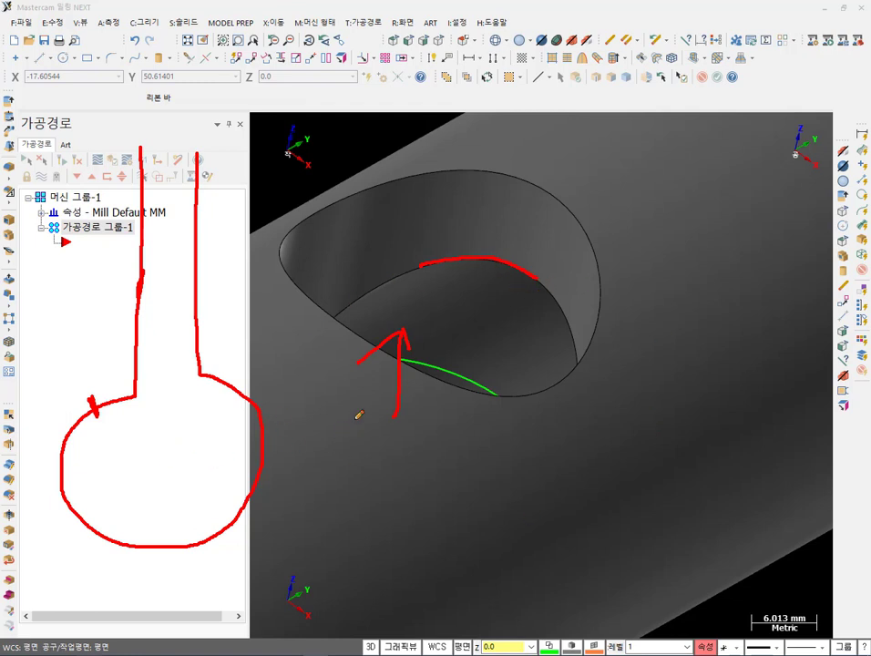
Sketch an upward-facing ball-end outline below the hole, mark the contact points and centres of both tools, and close the pen overlay.
{"action": "mouse_move", "coordinate": [372, 399]}
{"action": "left_mouse_down"}
{"action": "mouse_move", "coordinate": [343, 415]}
{"action": "mouse_move", "coordinate": [317, 487]}
{"action": "mouse_move", "coordinate": [318, 605]}
{"action": "left_mouse_up"}
{"action": "mouse_move", "coordinate": [511, 432]}
{"action": "left_mouse_down"}
{"action": "mouse_move", "coordinate": [524, 517]}
{"action": "mouse_move", "coordinate": [525, 616]}
{"action": "left_mouse_up"}
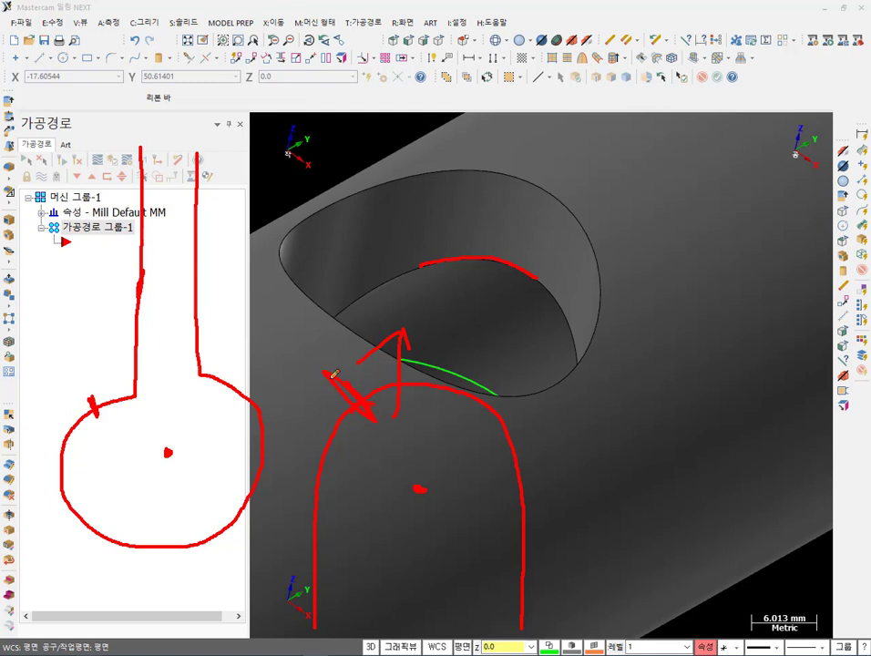
{"action": "left_click_drag", "start_coordinate": [97, 393], "coordinate": [116, 406]}
{"action": "mouse_move", "coordinate": [69, 511]}
{"action": "left_mouse_down"}
{"action": "mouse_move", "coordinate": [273, 428]}
{"action": "mouse_move", "coordinate": [194, 561]}
{"action": "mouse_move", "coordinate": [69, 535]}
{"action": "left_mouse_up"}
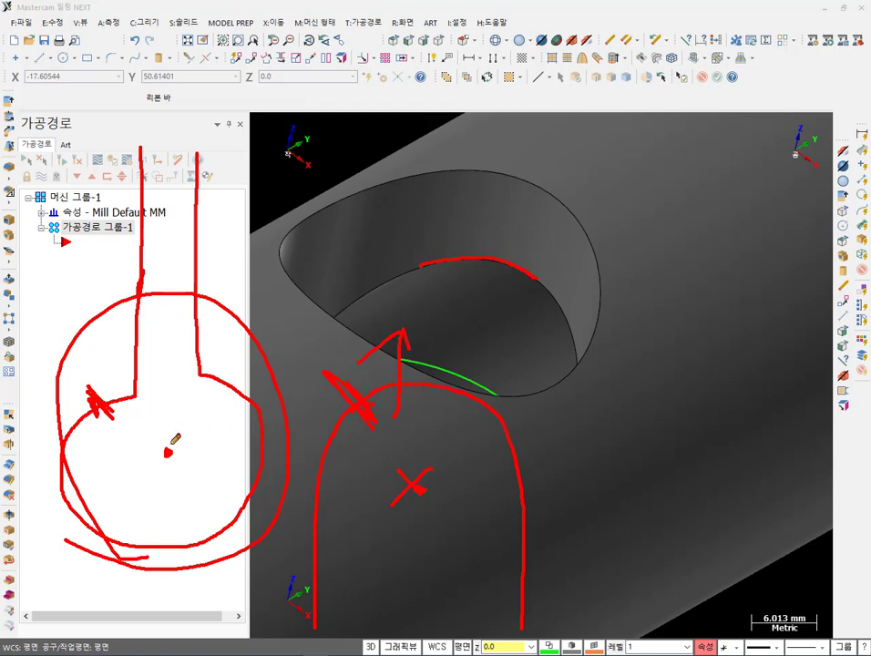
{"action": "mouse_move", "coordinate": [179, 436]}
{"action": "left_mouse_down"}
{"action": "mouse_move", "coordinate": [155, 455]}
{"action": "mouse_move", "coordinate": [155, 443]}
{"action": "mouse_move", "coordinate": [192, 472]}
{"action": "left_mouse_up"}
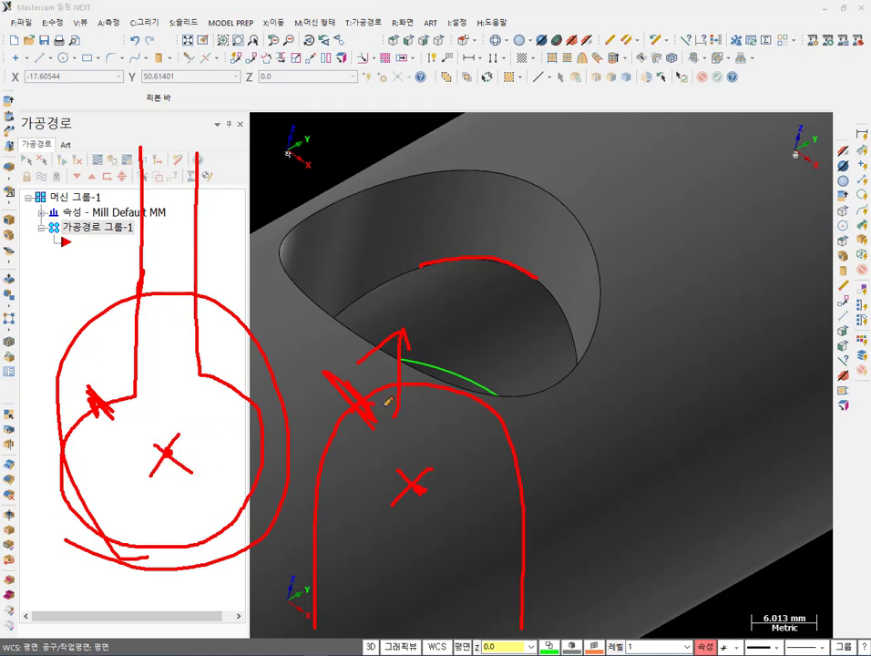
{"action": "right_click", "coordinate": [703, 280]}
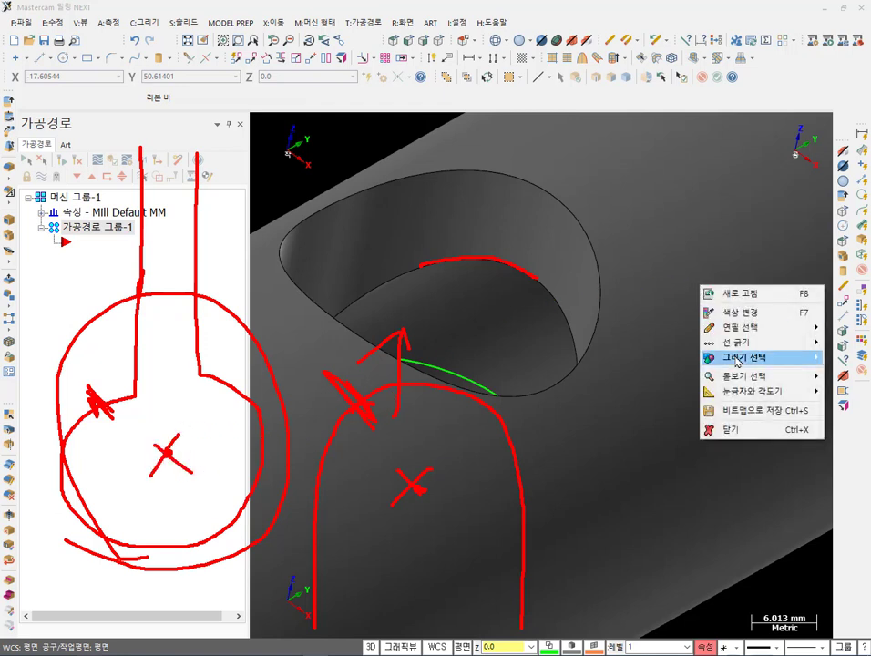
{"action": "left_click", "coordinate": [728, 429]}
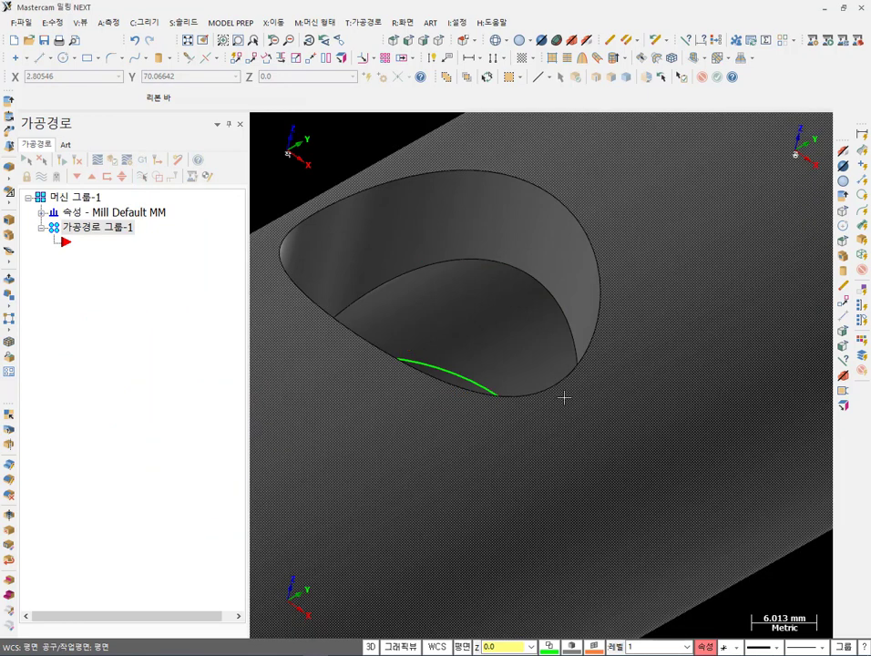
Switch to the PDF manual in Adobe Acrobat and examine the ball end mill's radius and centre-compensation (중심) figures on page 143.
{"action": "scroll", "coordinate": [596, 425], "scroll_direction": "down", "scroll_amount": 1}
{"action": "scroll", "coordinate": [596, 425], "scroll_direction": "down", "scroll_amount": 5}
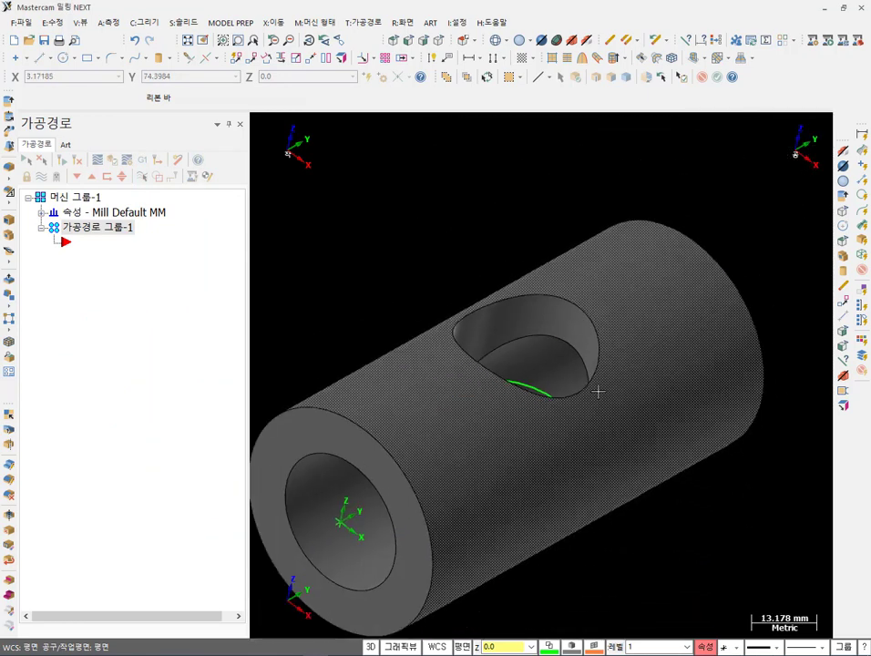
{"action": "key", "text": "alt+Tab"}
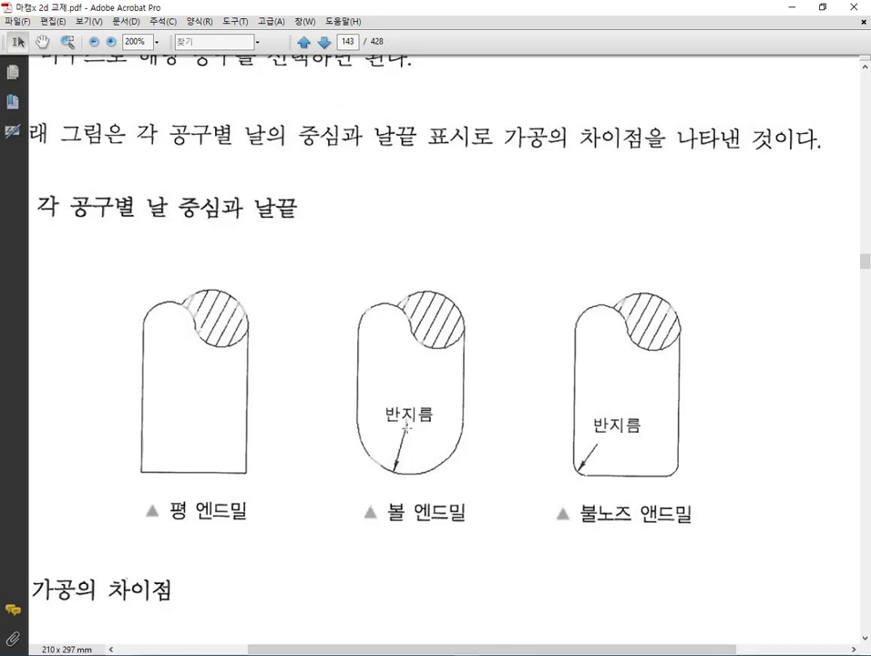
{"action": "left_click", "coordinate": [338, 314]}
{"action": "left_click", "coordinate": [346, 323]}
{"action": "scroll", "coordinate": [588, 455], "scroll_direction": "down", "scroll_amount": 2, "text": "ctrl"}
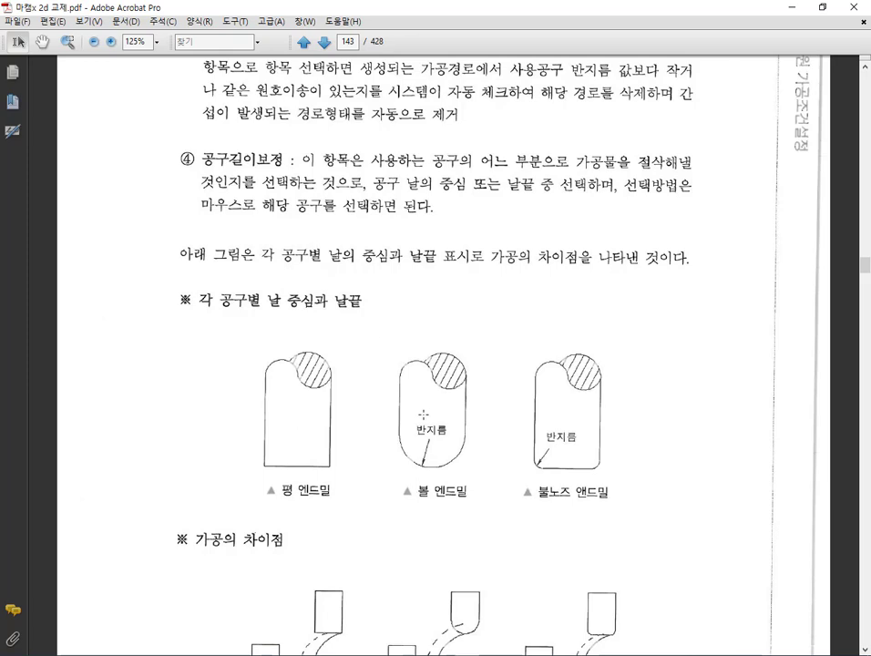
{"action": "left_click_drag", "start_coordinate": [420, 414], "coordinate": [447, 437]}
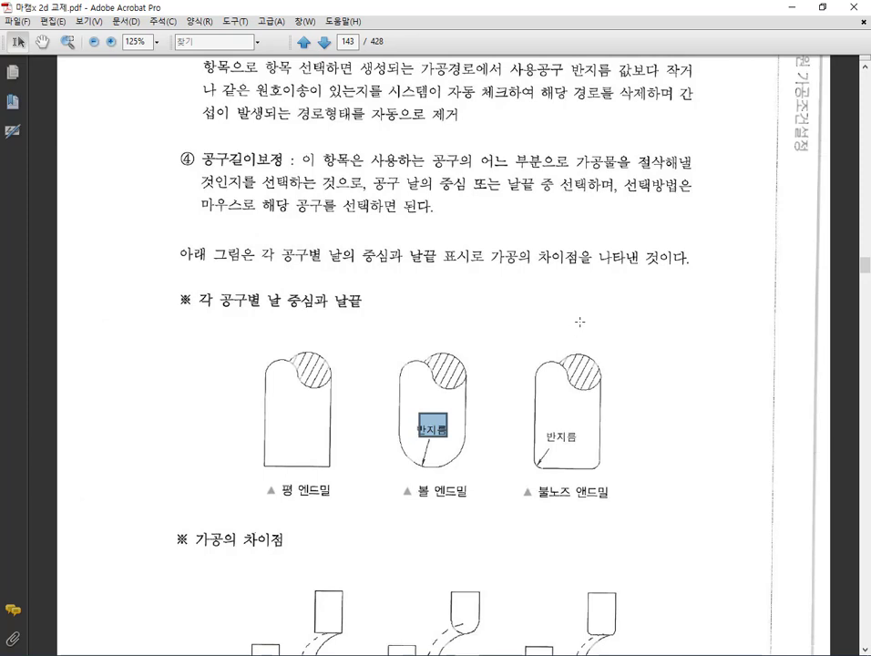
{"action": "scroll", "coordinate": [577, 323], "scroll_direction": "down", "scroll_amount": 5}
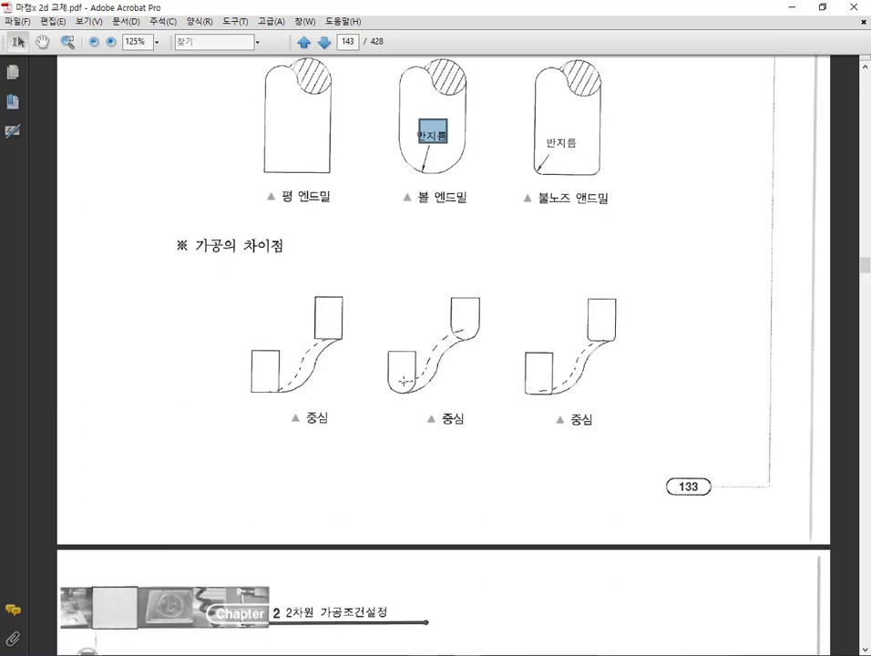
{"action": "left_click_drag", "start_coordinate": [366, 261], "coordinate": [501, 463]}
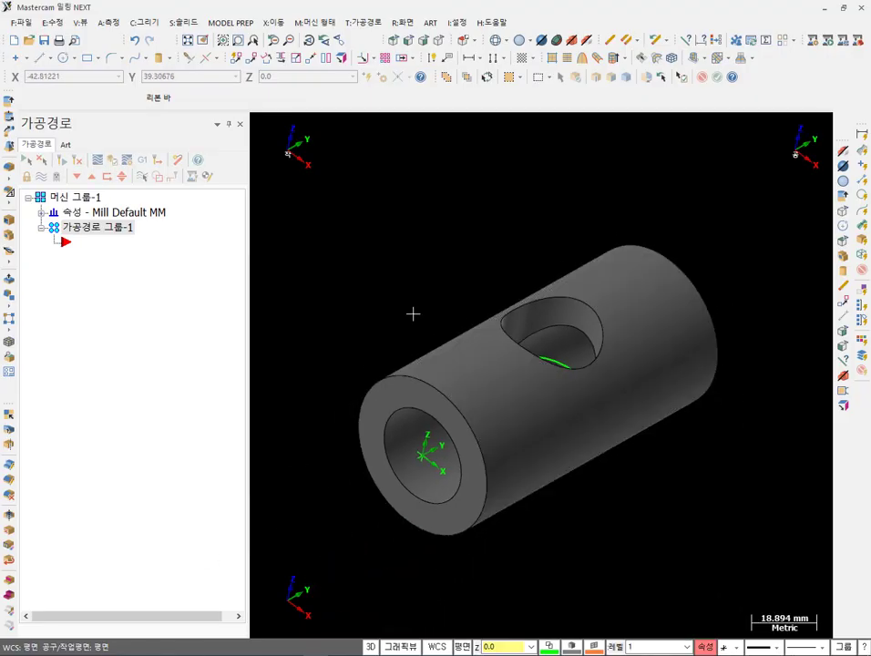
In Mastercam's front view, sketch red tool-path arcs and offset gaps over the tube's upper half, and close the pen overlay.
{"action": "left_click", "coordinate": [408, 40]}
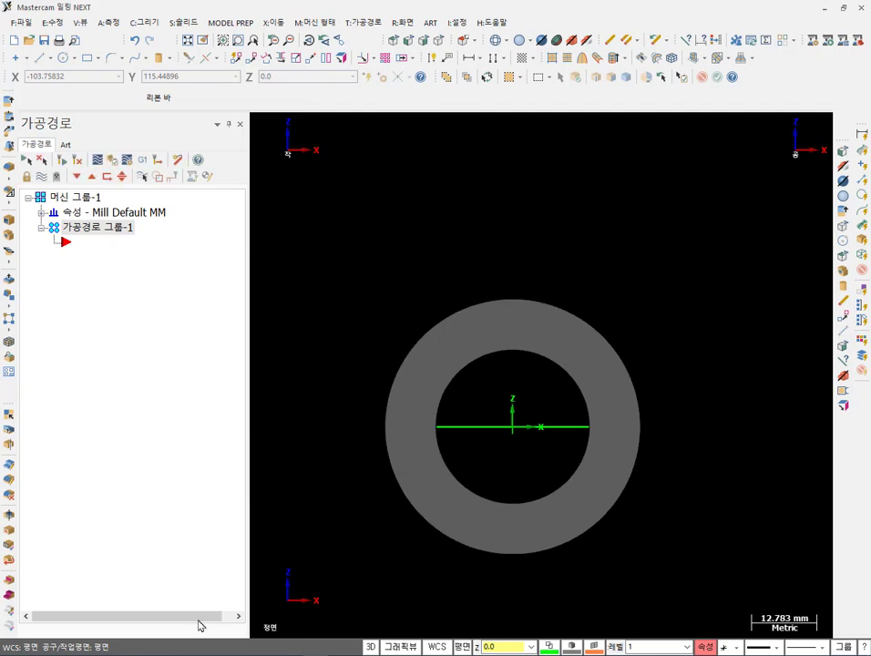
{"action": "mouse_move", "coordinate": [364, 435]}
{"action": "left_mouse_down"}
{"action": "mouse_move", "coordinate": [392, 336]}
{"action": "mouse_move", "coordinate": [457, 282]}
{"action": "mouse_move", "coordinate": [570, 283]}
{"action": "mouse_move", "coordinate": [626, 309]}
{"action": "mouse_move", "coordinate": [664, 361]}
{"action": "mouse_move", "coordinate": [671, 422]}
{"action": "left_mouse_up"}
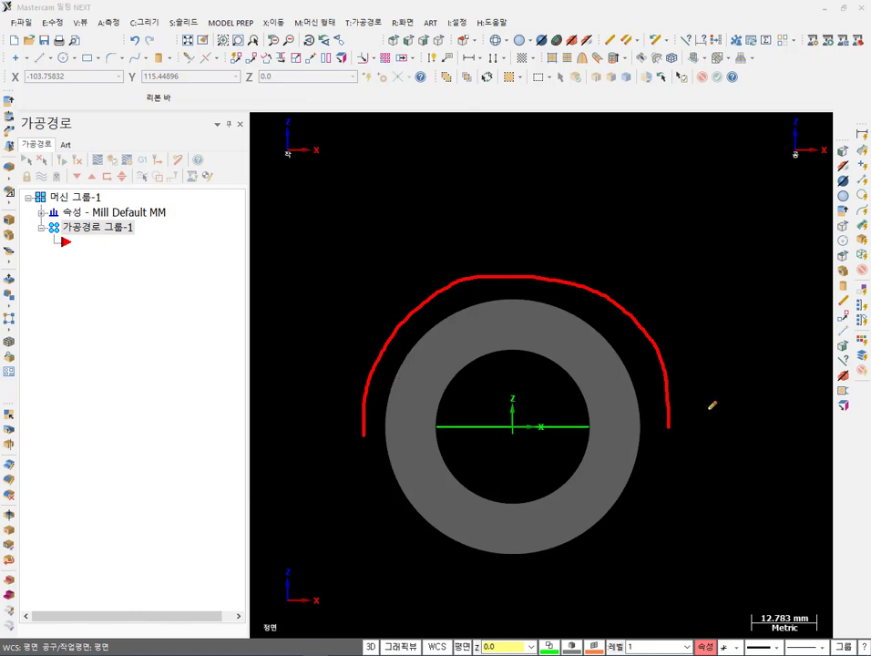
{"action": "mouse_move", "coordinate": [670, 427]}
{"action": "left_mouse_down"}
{"action": "mouse_move", "coordinate": [682, 349]}
{"action": "mouse_move", "coordinate": [629, 301]}
{"action": "mouse_move", "coordinate": [561, 267]}
{"action": "mouse_move", "coordinate": [514, 260]}
{"action": "mouse_move", "coordinate": [450, 274]}
{"action": "mouse_move", "coordinate": [375, 329]}
{"action": "mouse_move", "coordinate": [337, 406]}
{"action": "left_mouse_up"}
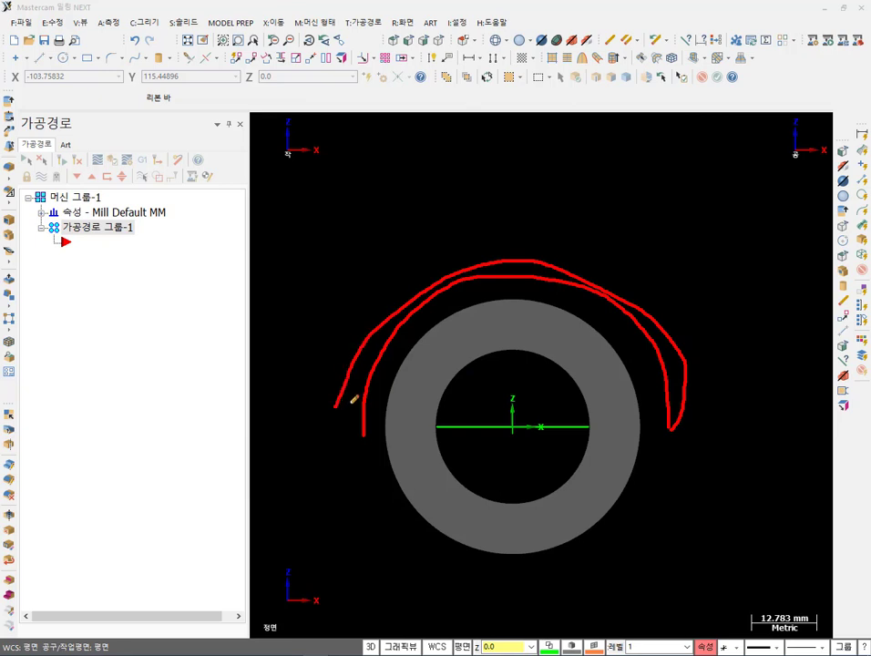
{"action": "mouse_move", "coordinate": [682, 424]}
{"action": "left_mouse_down"}
{"action": "mouse_move", "coordinate": [674, 314]}
{"action": "mouse_move", "coordinate": [587, 271]}
{"action": "mouse_move", "coordinate": [476, 272]}
{"action": "mouse_move", "coordinate": [393, 313]}
{"action": "mouse_move", "coordinate": [362, 392]}
{"action": "mouse_move", "coordinate": [408, 287]}
{"action": "mouse_move", "coordinate": [582, 272]}
{"action": "mouse_move", "coordinate": [649, 332]}
{"action": "mouse_move", "coordinate": [672, 393]}
{"action": "mouse_move", "coordinate": [672, 421]}
{"action": "left_mouse_up"}
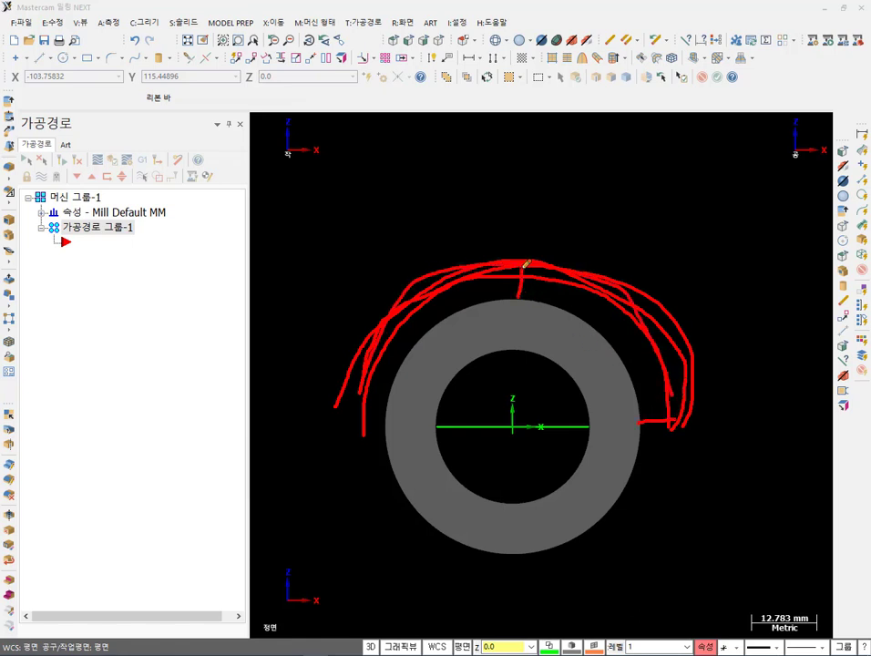
{"action": "left_click_drag", "start_coordinate": [521, 264], "coordinate": [518, 296]}
{"action": "left_click_drag", "start_coordinate": [333, 402], "coordinate": [390, 407]}
{"action": "mouse_move", "coordinate": [675, 419]}
{"action": "left_mouse_down"}
{"action": "mouse_move", "coordinate": [684, 383]}
{"action": "mouse_move", "coordinate": [658, 338]}
{"action": "mouse_move", "coordinate": [602, 309]}
{"action": "mouse_move", "coordinate": [497, 291]}
{"action": "mouse_move", "coordinate": [440, 300]}
{"action": "mouse_move", "coordinate": [389, 335]}
{"action": "mouse_move", "coordinate": [359, 409]}
{"action": "left_mouse_up"}
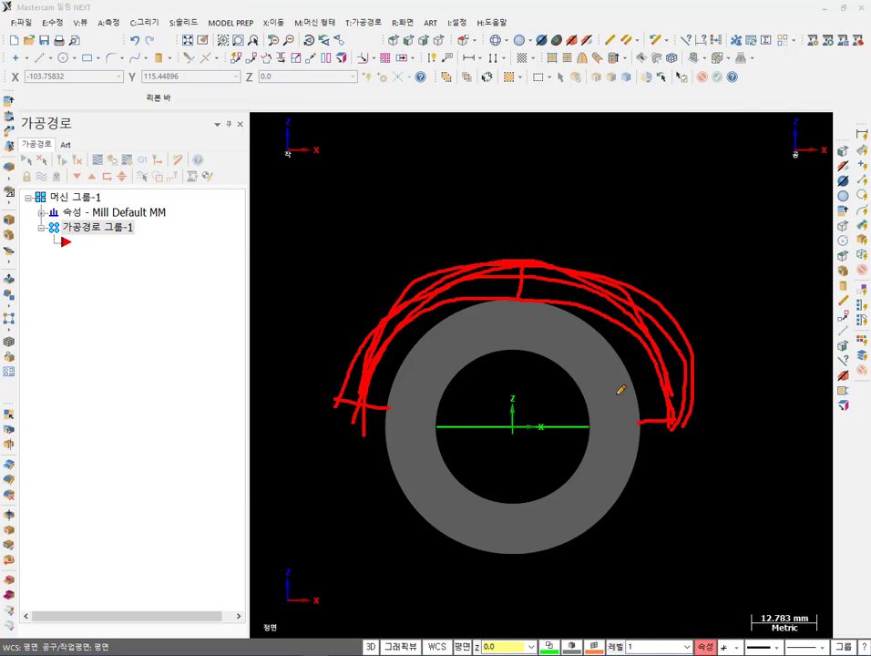
{"action": "right_click", "coordinate": [730, 290]}
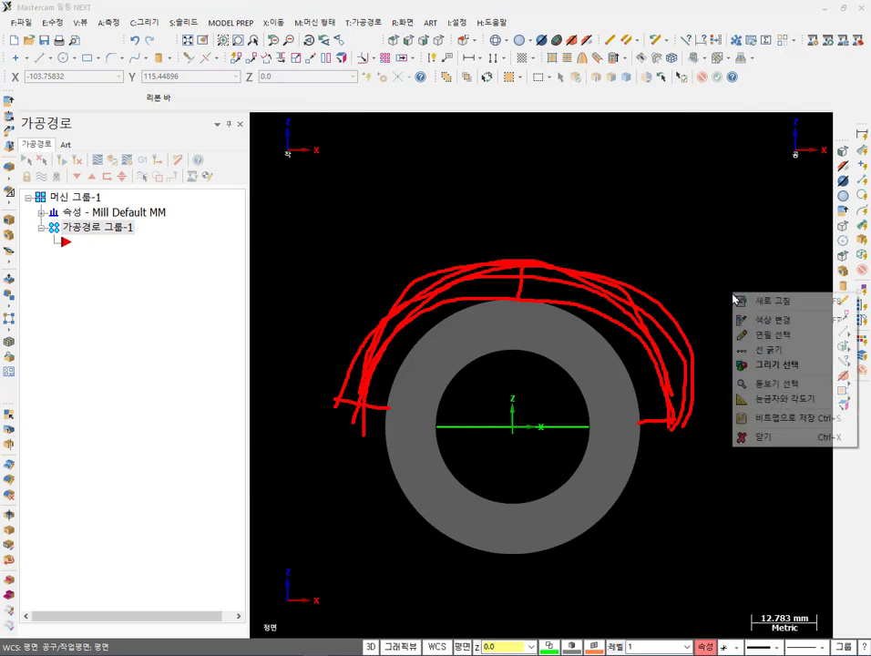
{"action": "left_click", "coordinate": [756, 437]}
Switch to the PDF manual and compare the ball end mill's centre (중심) and tip (날끝) compensation diagrams on pages 143 and 144.
{"action": "key", "text": "alt+Tab"}
{"action": "scroll", "coordinate": [588, 315], "scroll_direction": "down", "scroll_amount": 8}
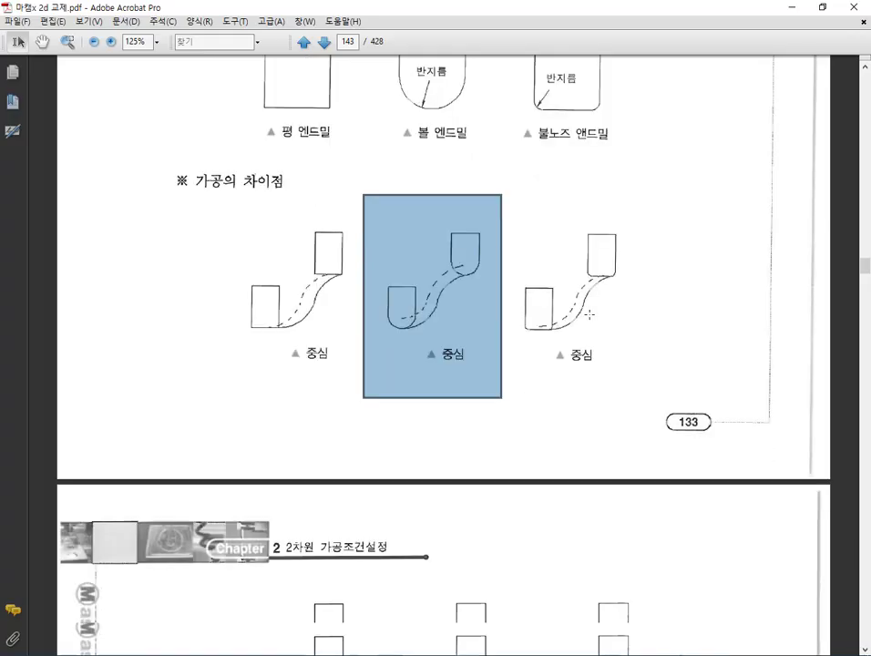
{"action": "scroll", "coordinate": [587, 316], "scroll_direction": "down", "scroll_amount": 5}
{"action": "scroll", "coordinate": [589, 315], "scroll_direction": "up", "scroll_amount": 3}
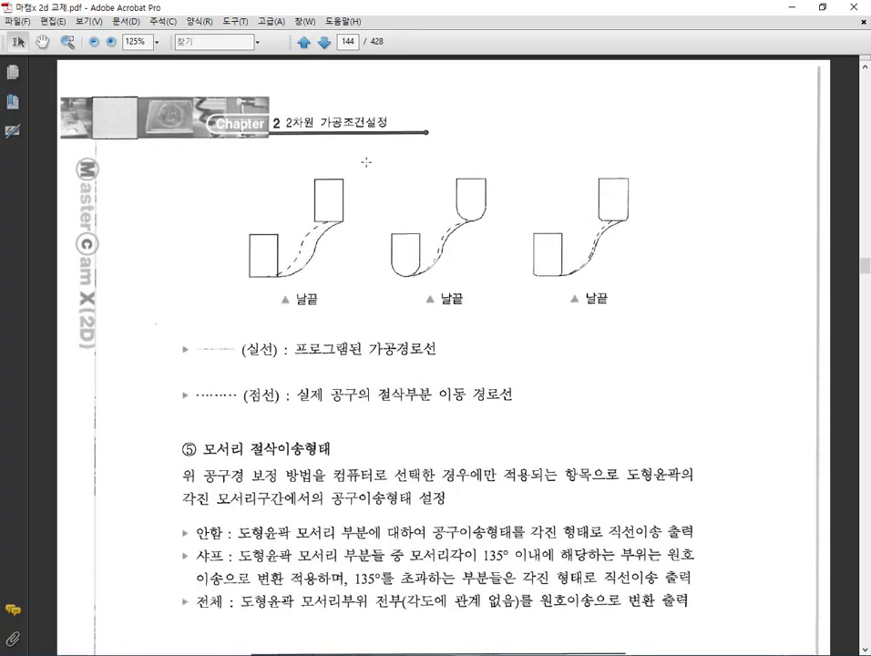
{"action": "left_click_drag", "start_coordinate": [362, 140], "coordinate": [533, 344]}
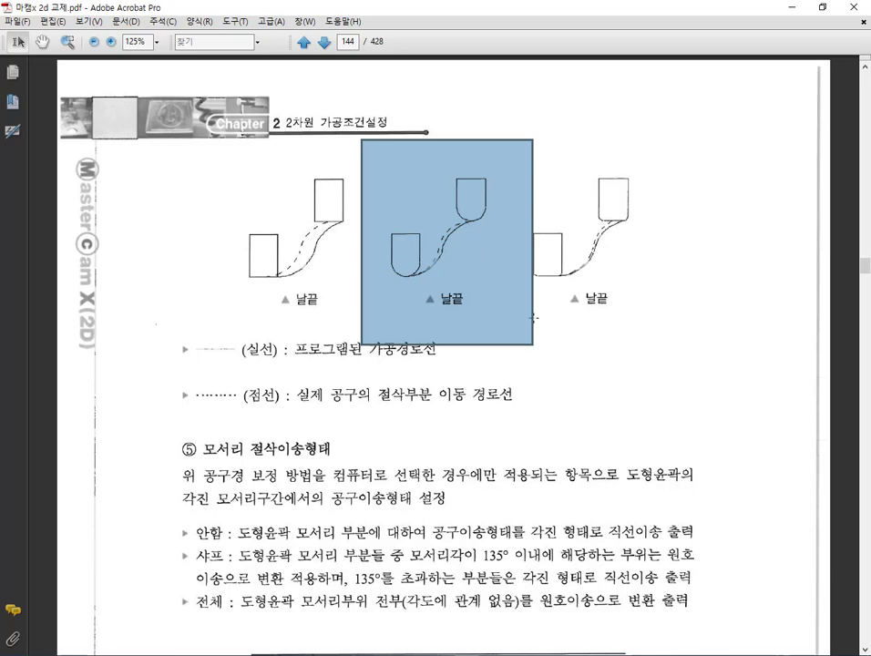
{"action": "scroll", "coordinate": [582, 330], "scroll_direction": "up", "scroll_amount": 8}
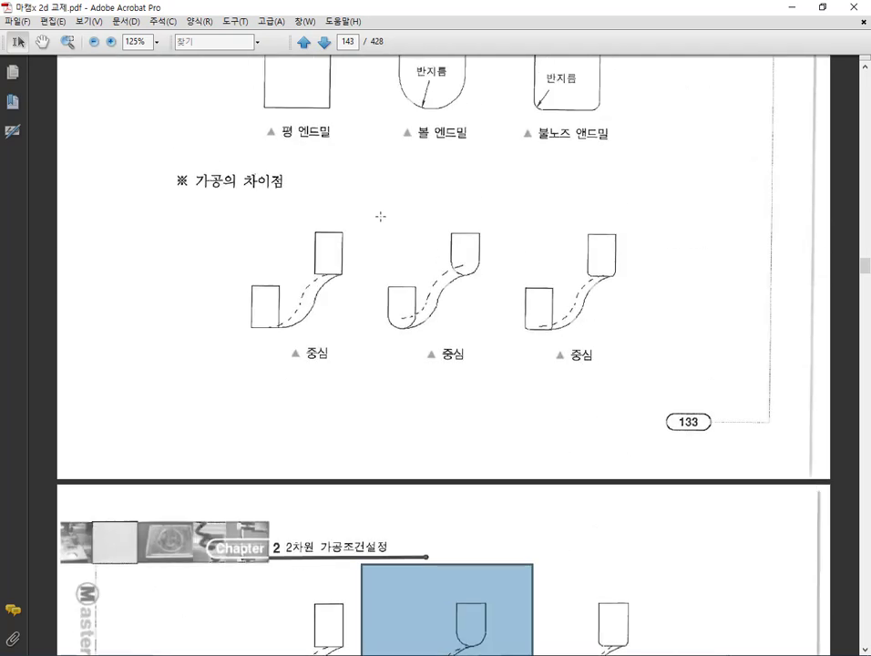
{"action": "left_click_drag", "start_coordinate": [374, 211], "coordinate": [507, 370]}
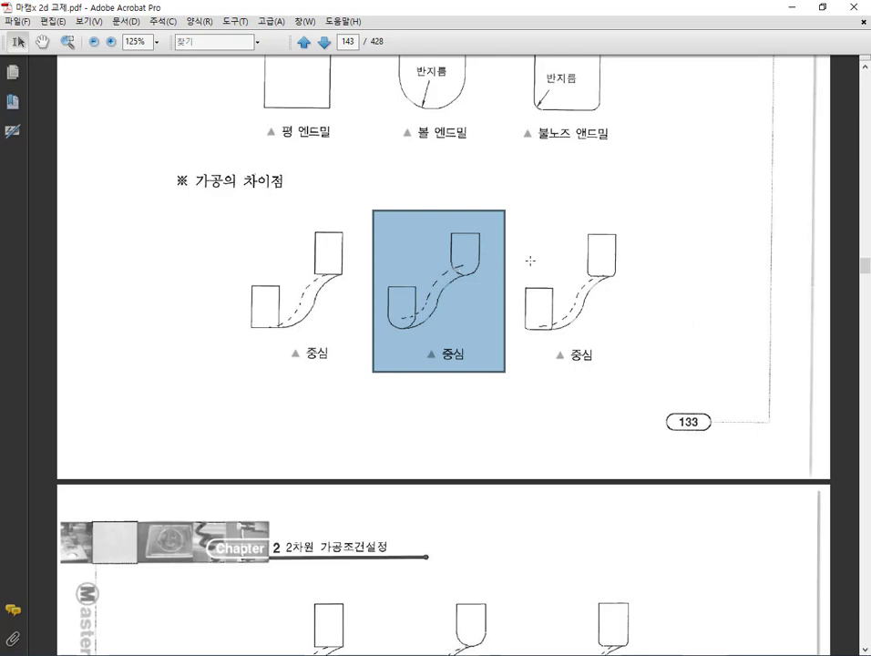
Review the solid and dotted path legend on page 144 and highlight the heading of section 5, 모서리 절삭이송형태.
{"action": "scroll", "coordinate": [530, 260], "scroll_direction": "down", "scroll_amount": 10}
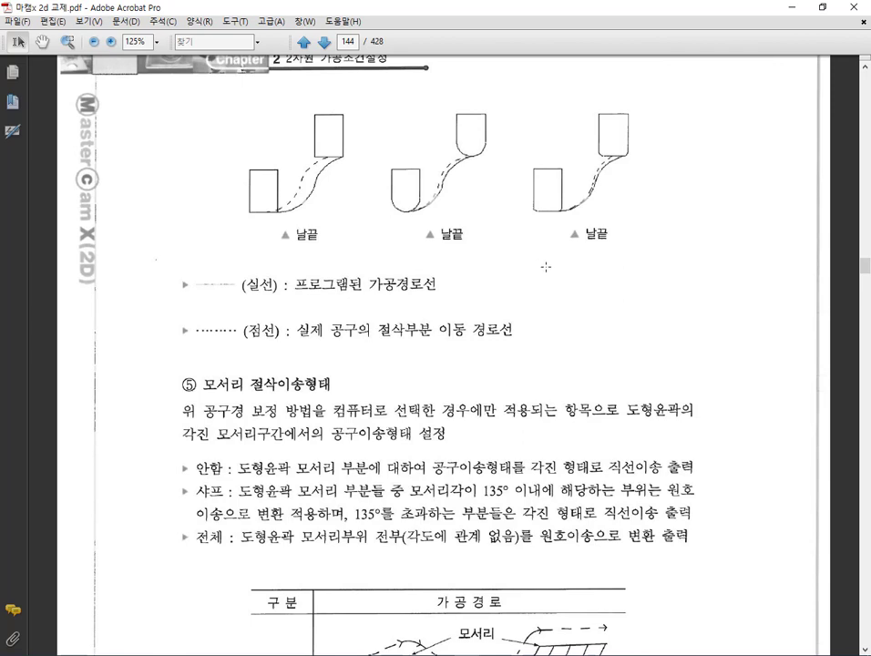
{"action": "scroll", "coordinate": [671, 278], "scroll_direction": "down", "scroll_amount": 4}
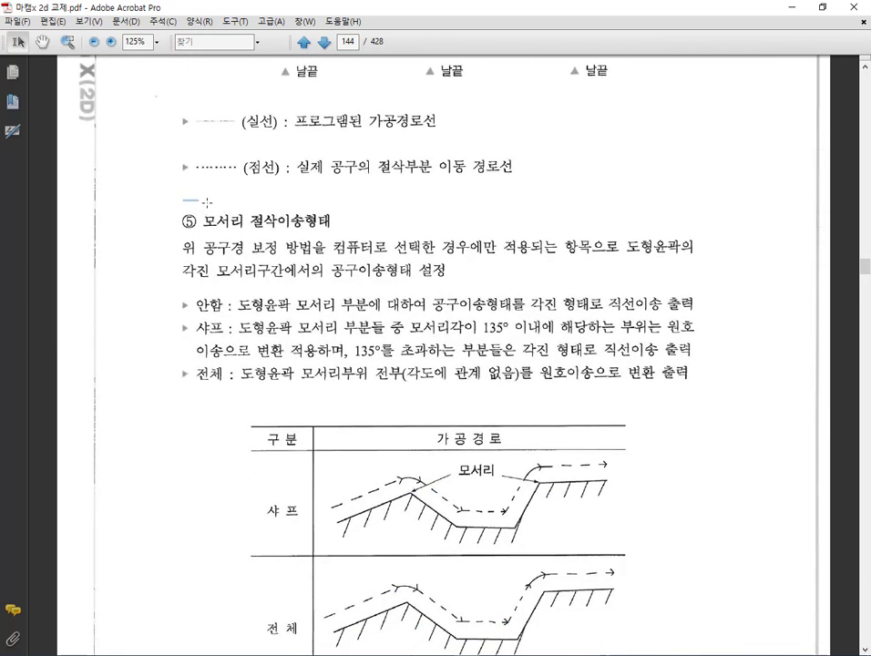
{"action": "left_click_drag", "start_coordinate": [207, 202], "coordinate": [360, 230]}
{"action": "scroll", "coordinate": [563, 247], "scroll_direction": "down", "scroll_amount": 5}
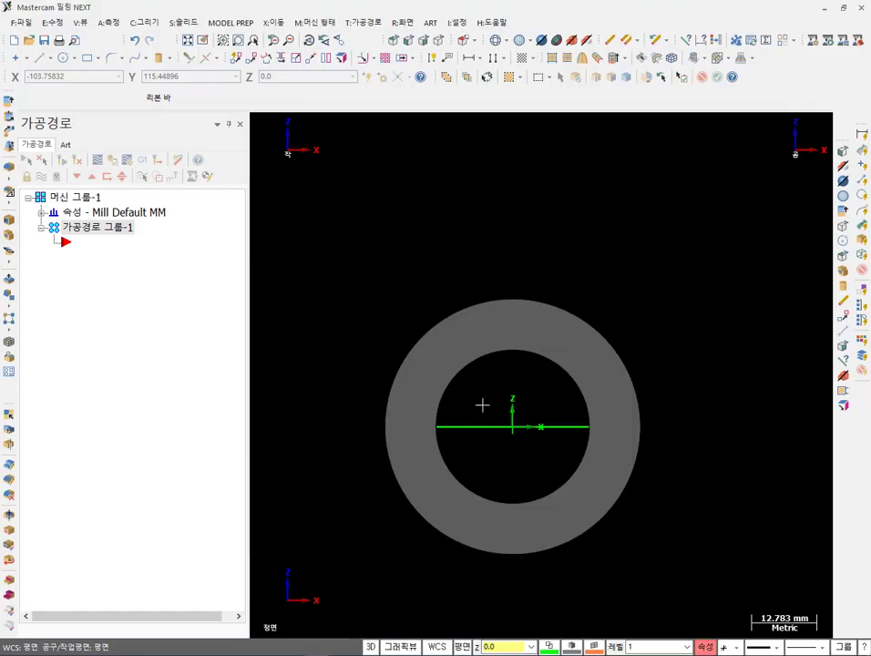
Back in Mastercam, select the whole cross-drilled tube with its sketch geometry in the isometric view and delete everything.
{"action": "scroll", "coordinate": [483, 402], "scroll_direction": "down", "scroll_amount": 3}
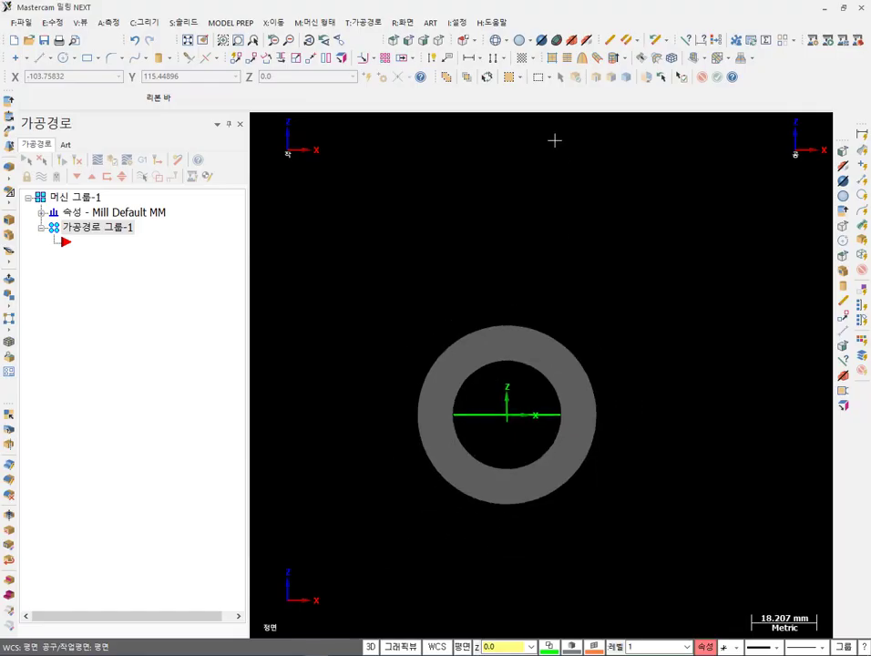
{"action": "left_click", "coordinate": [438, 41]}
{"action": "scroll", "coordinate": [491, 374], "scroll_direction": "down", "scroll_amount": 2}
{"action": "left_click_drag", "start_coordinate": [342, 212], "coordinate": [634, 474]}
{"action": "key", "text": "Delete"}
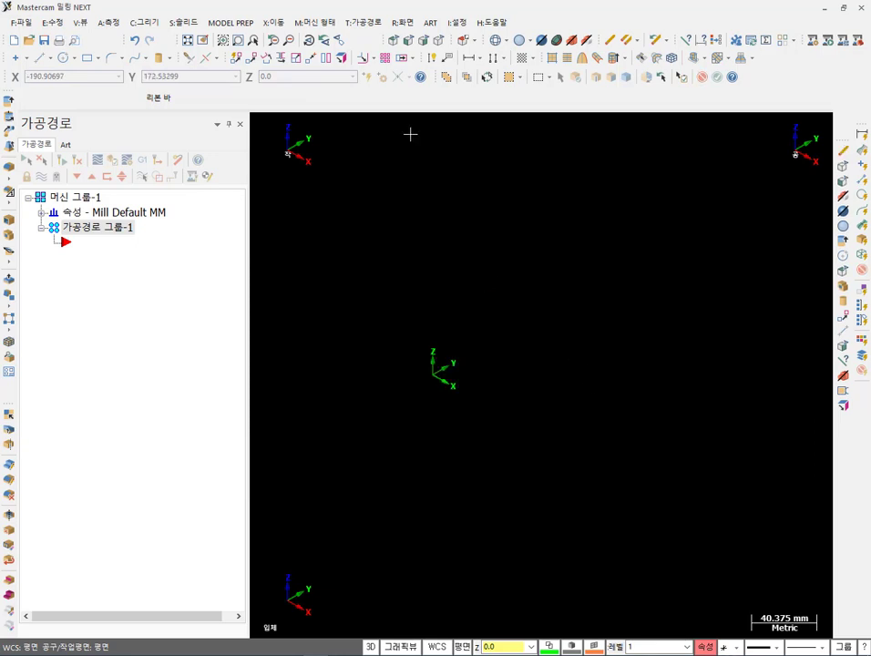
In the top view, create a 70 by 70 mm rectangle anchored by its centre on the origin.
{"action": "left_click", "coordinate": [393, 40]}
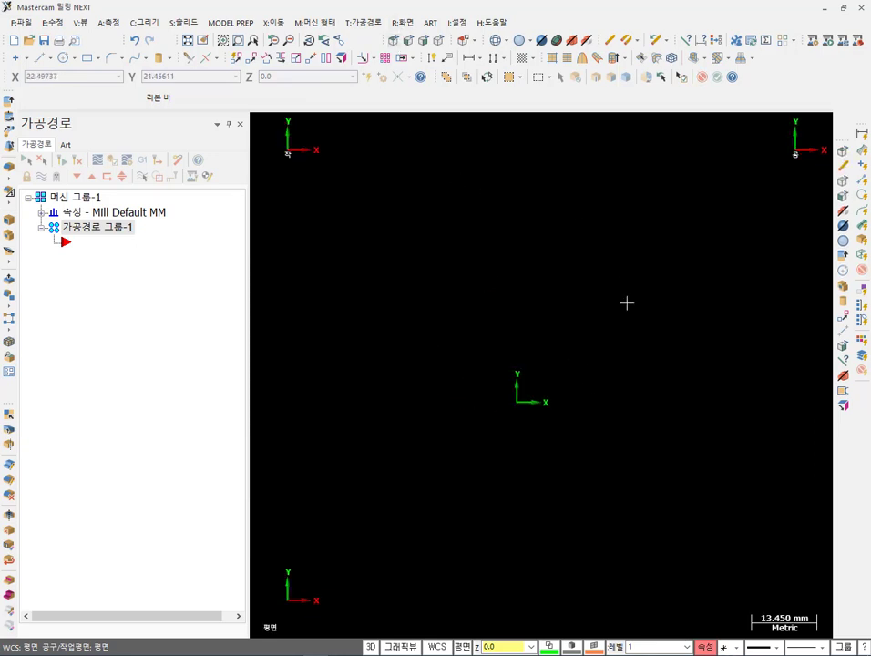
{"action": "scroll", "coordinate": [626, 303], "scroll_direction": "up", "scroll_amount": 1}
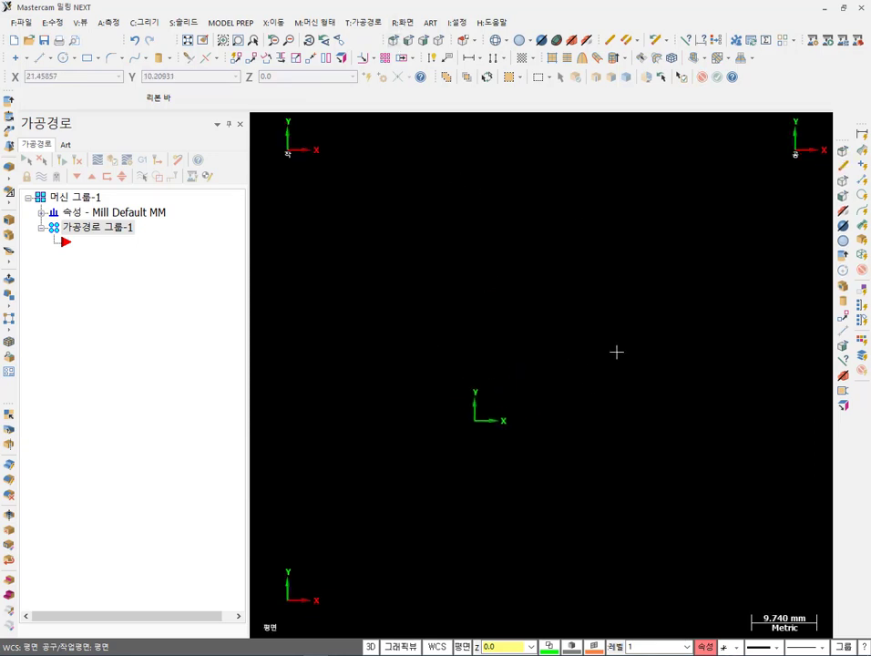
{"action": "left_click", "coordinate": [91, 60]}
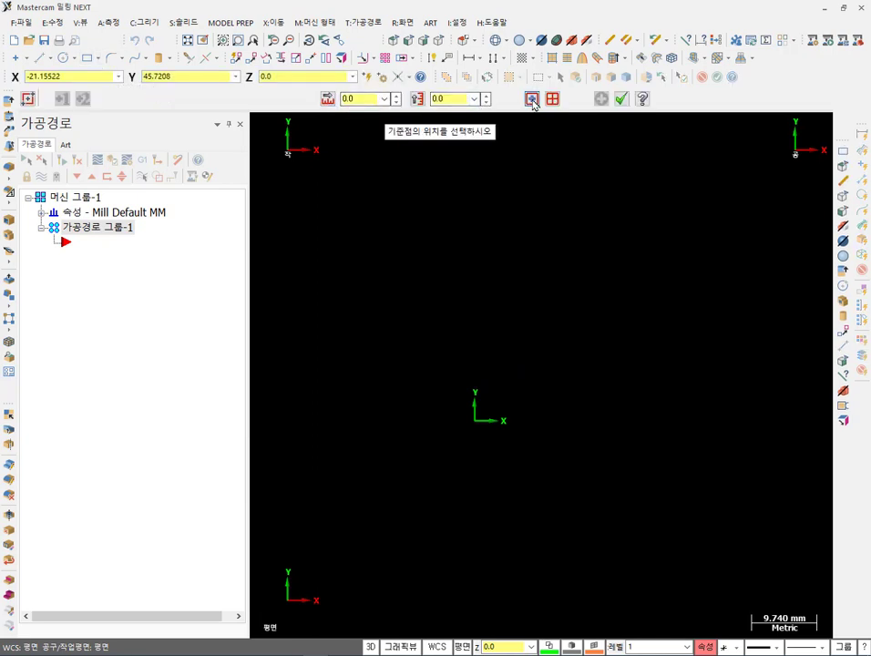
{"action": "left_click", "coordinate": [359, 98]}
{"action": "type", "text": "70"}
{"action": "left_click", "coordinate": [441, 98]}
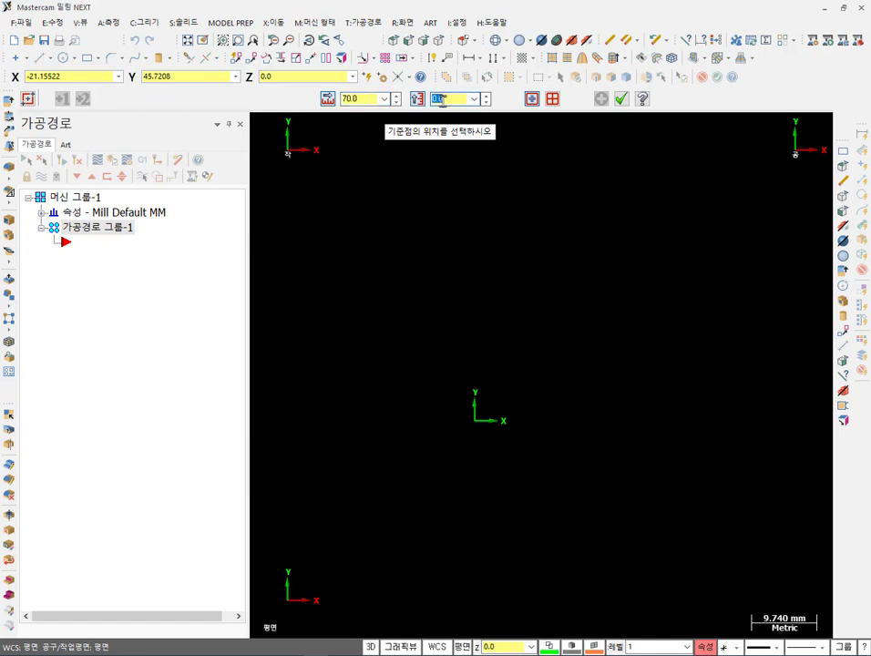
{"action": "type", "text": "70"}
{"action": "key", "text": "Return"}
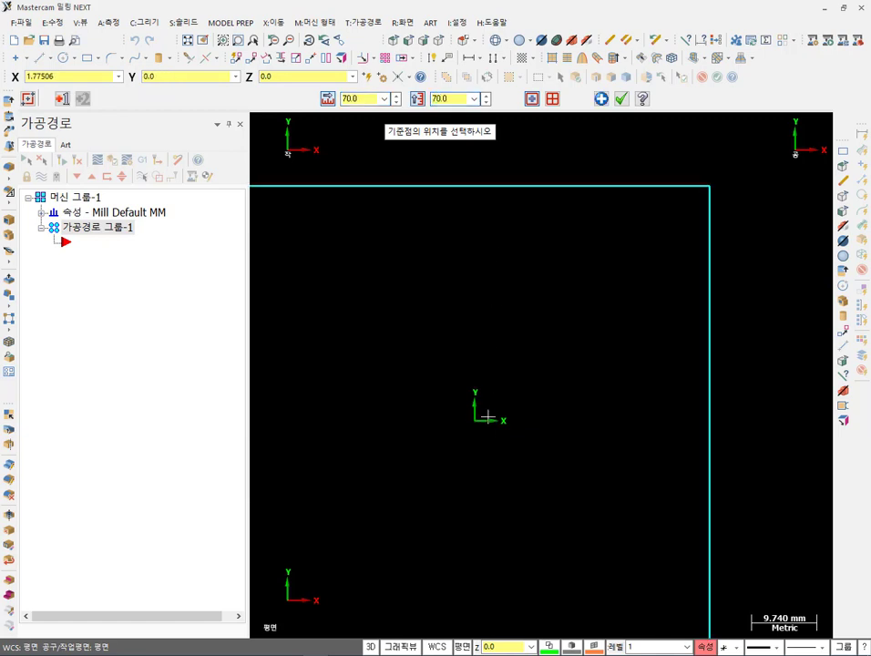
{"action": "scroll", "coordinate": [577, 248], "scroll_direction": "down", "scroll_amount": 2}
{"action": "left_click", "coordinate": [621, 98]}
{"action": "scroll", "coordinate": [667, 247], "scroll_direction": "down", "scroll_amount": 1}
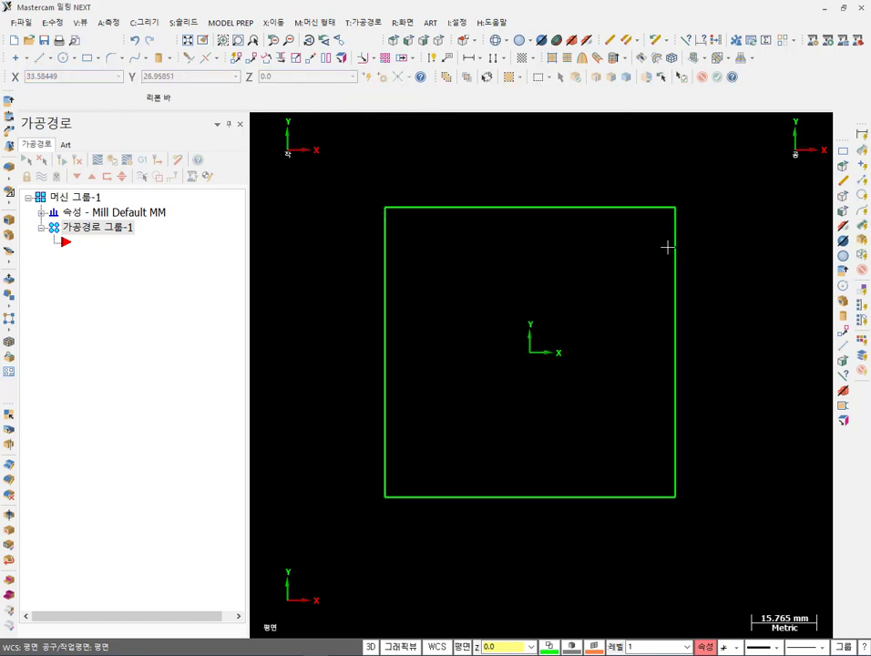
Create a 2D contour (윤곽) toolpath around the square, chained clockwise from its lower-left corner, accepting the preset parameters with the 10 mm ball end mill.
{"action": "scroll", "coordinate": [667, 247], "scroll_direction": "down", "scroll_amount": 1}
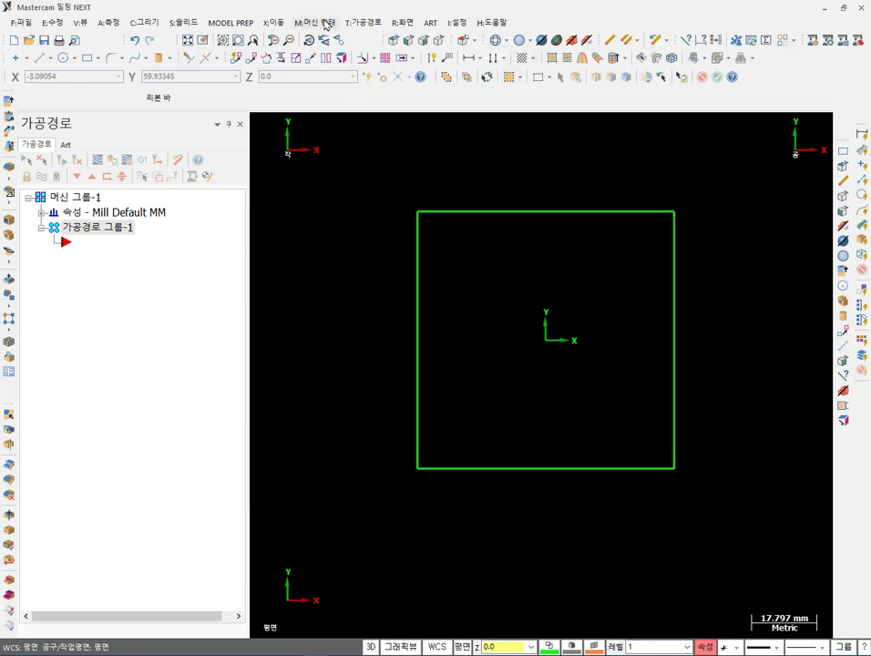
{"action": "left_click", "coordinate": [362, 22]}
{"action": "left_click", "coordinate": [380, 49]}
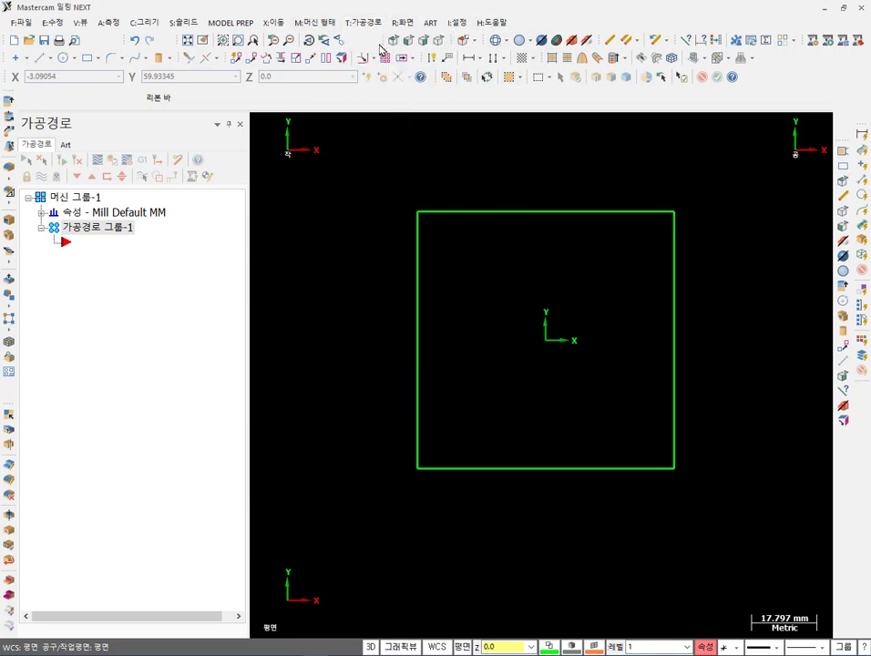
{"action": "left_click", "coordinate": [418, 422]}
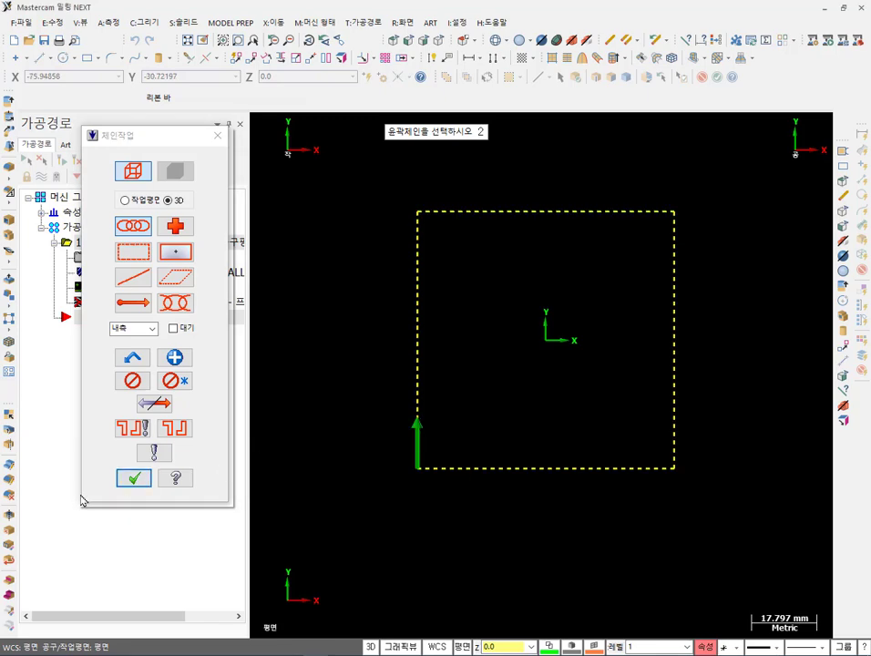
{"action": "left_click", "coordinate": [134, 477]}
{"action": "left_click", "coordinate": [631, 543]}
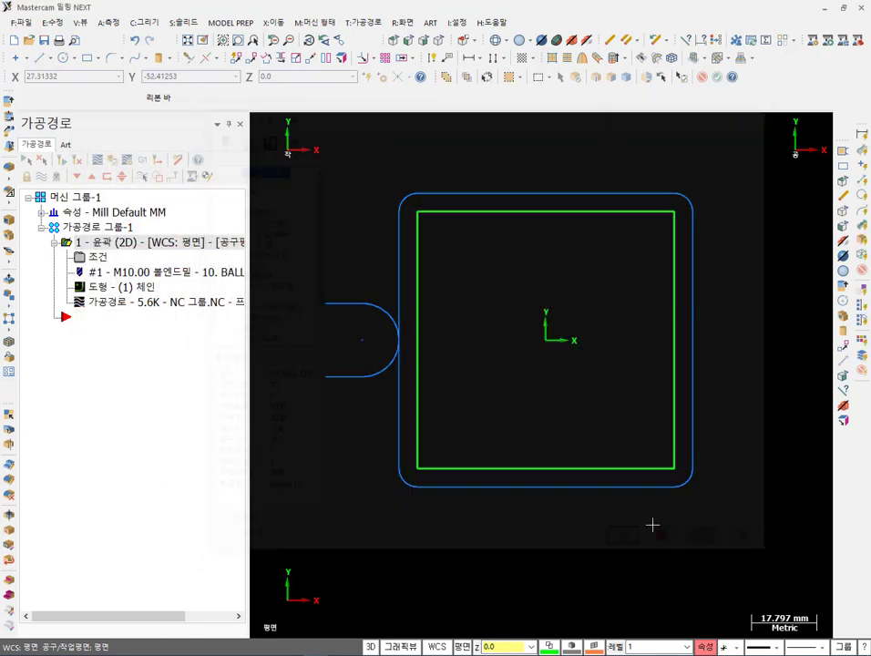
Mark the toolpath's rounded upper corners in red screen pen, sketch a sharp-cornered path at the upper-left one, and exit the annotation mode.
{"action": "scroll", "coordinate": [538, 204], "scroll_direction": "up", "scroll_amount": 1}
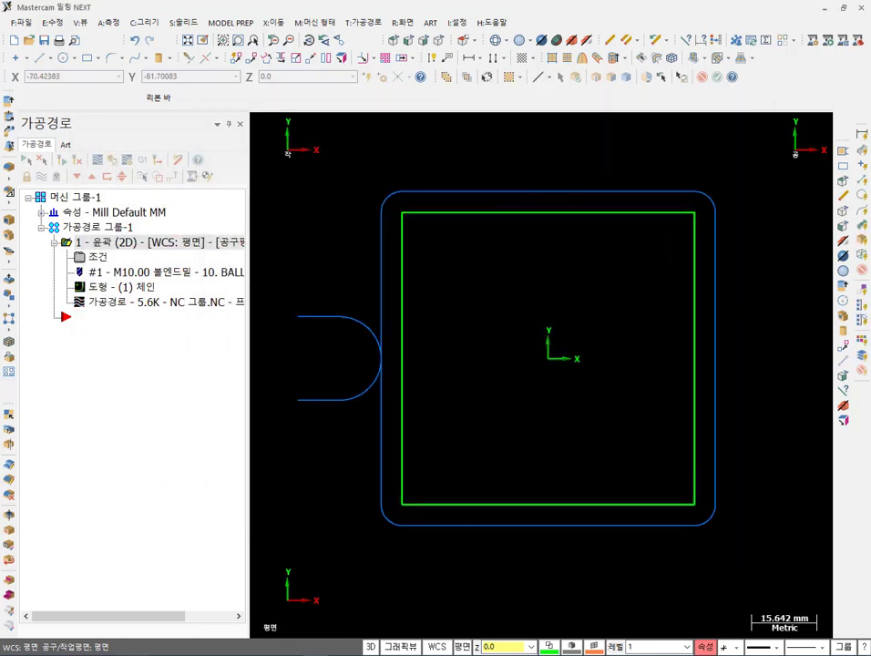
{"action": "key", "text": "ctrl+2"}
{"action": "mouse_move", "coordinate": [410, 232]}
{"action": "left_mouse_down"}
{"action": "mouse_move", "coordinate": [377, 218]}
{"action": "mouse_move", "coordinate": [393, 177]}
{"action": "mouse_move", "coordinate": [424, 206]}
{"action": "mouse_move", "coordinate": [415, 235]}
{"action": "left_mouse_up"}
{"action": "mouse_move", "coordinate": [734, 229]}
{"action": "left_mouse_down"}
{"action": "mouse_move", "coordinate": [675, 215]}
{"action": "mouse_move", "coordinate": [727, 186]}
{"action": "mouse_move", "coordinate": [735, 226]}
{"action": "left_mouse_up"}
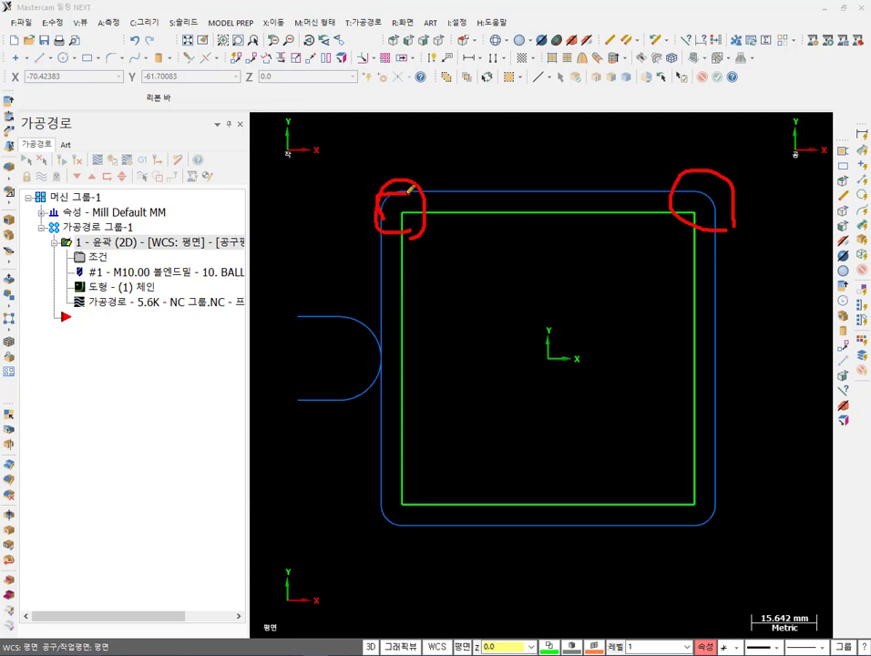
{"action": "left_click_drag", "start_coordinate": [313, 217], "coordinate": [401, 134]}
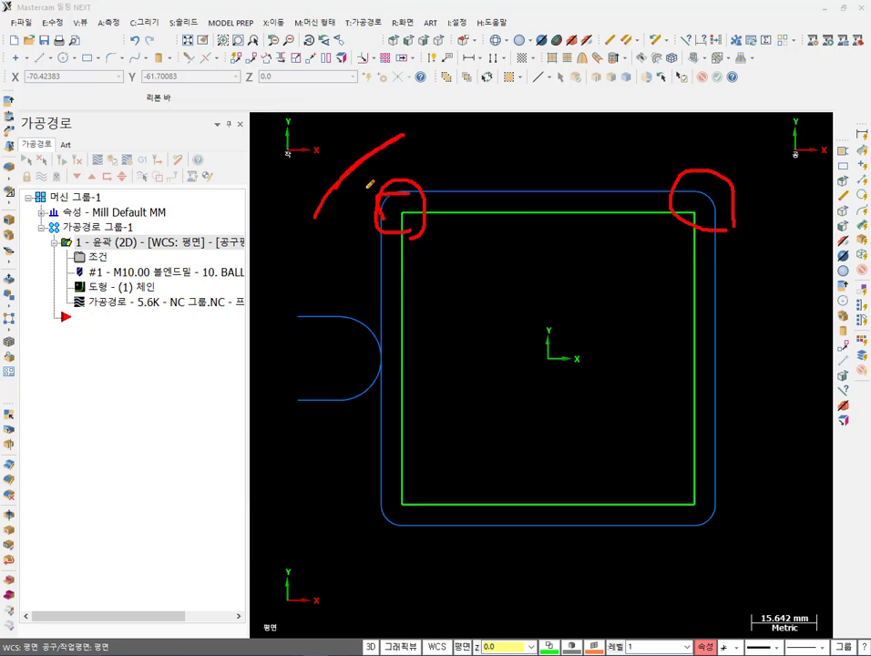
{"action": "mouse_move", "coordinate": [350, 190]}
{"action": "left_mouse_down"}
{"action": "mouse_move", "coordinate": [315, 174]}
{"action": "mouse_move", "coordinate": [357, 130]}
{"action": "mouse_move", "coordinate": [387, 147]}
{"action": "mouse_move", "coordinate": [346, 194]}
{"action": "left_mouse_up"}
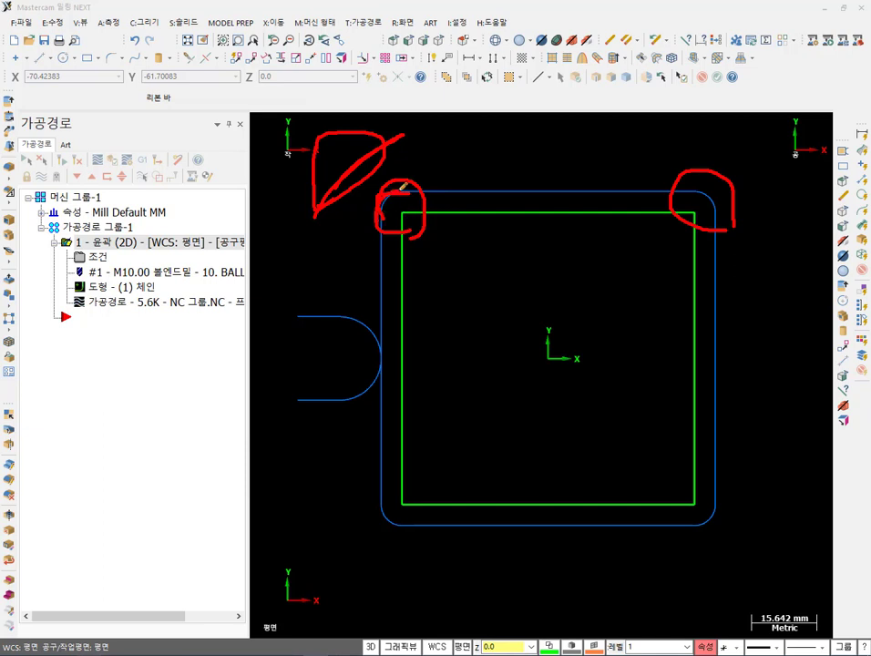
{"action": "mouse_move", "coordinate": [402, 220]}
{"action": "left_mouse_down"}
{"action": "mouse_move", "coordinate": [411, 205]}
{"action": "mouse_move", "coordinate": [401, 216]}
{"action": "left_mouse_up"}
{"action": "mouse_move", "coordinate": [389, 272]}
{"action": "left_mouse_down"}
{"action": "mouse_move", "coordinate": [387, 202]}
{"action": "mouse_move", "coordinate": [401, 189]}
{"action": "mouse_move", "coordinate": [474, 189]}
{"action": "left_mouse_up"}
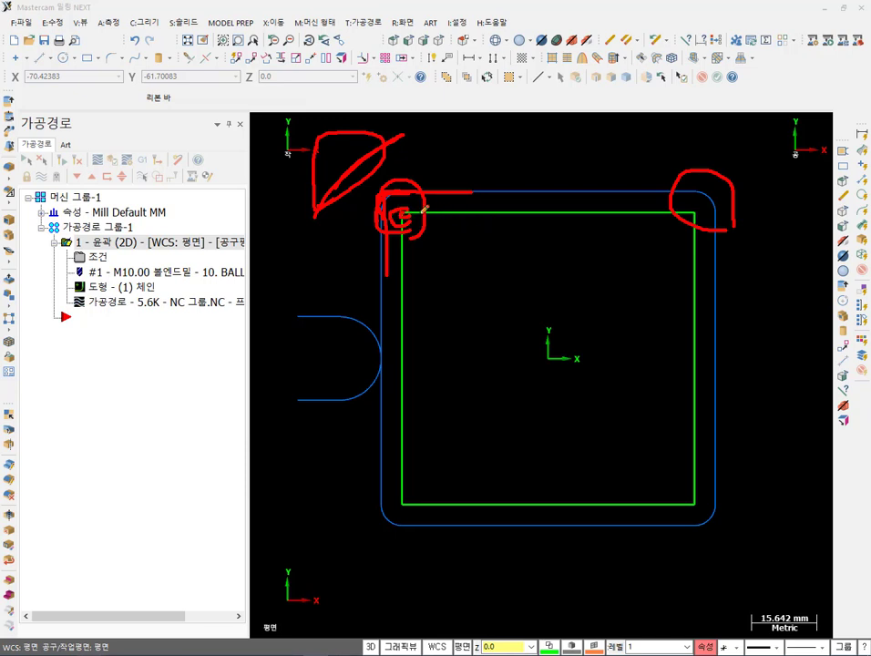
{"action": "right_click", "coordinate": [506, 212]}
{"action": "left_click", "coordinate": [547, 353]}
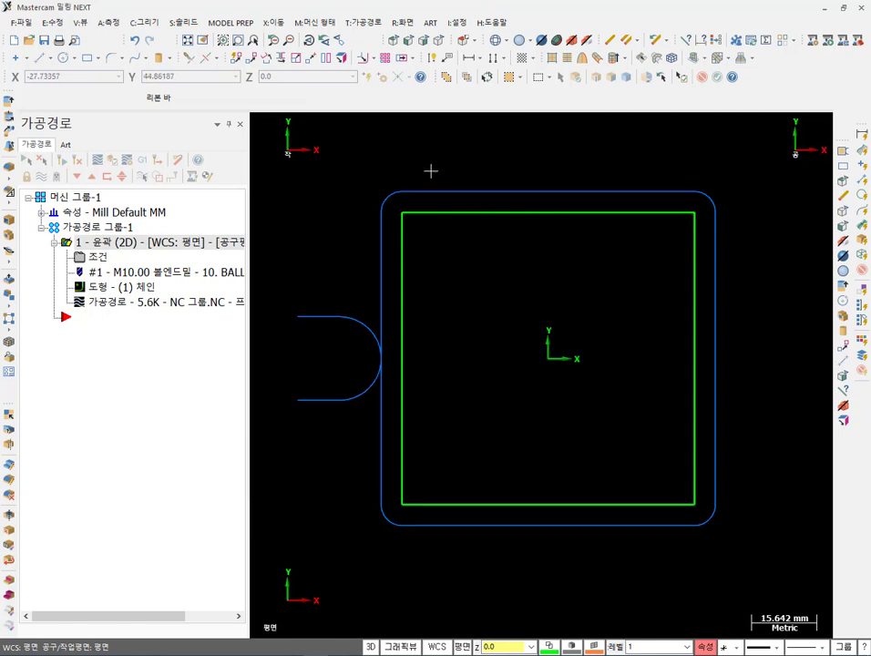
Set the contour operation's corner cutting type (모서리 절삭형태) to 안함 and regenerate the toolpath.
{"action": "scroll", "coordinate": [380, 171], "scroll_direction": "up", "scroll_amount": 1}
{"action": "left_click", "coordinate": [97, 259]}
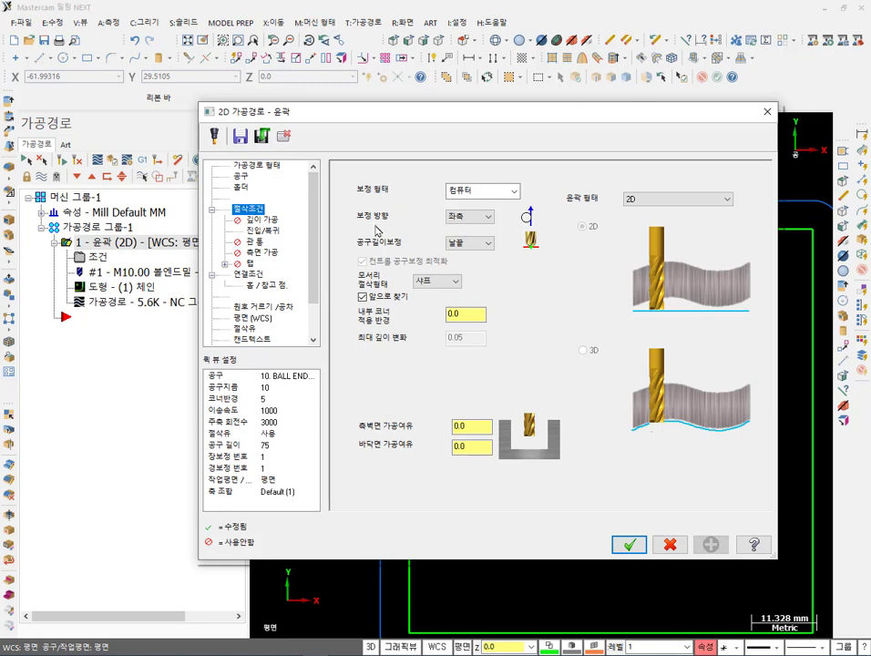
{"action": "left_click", "coordinate": [438, 282]}
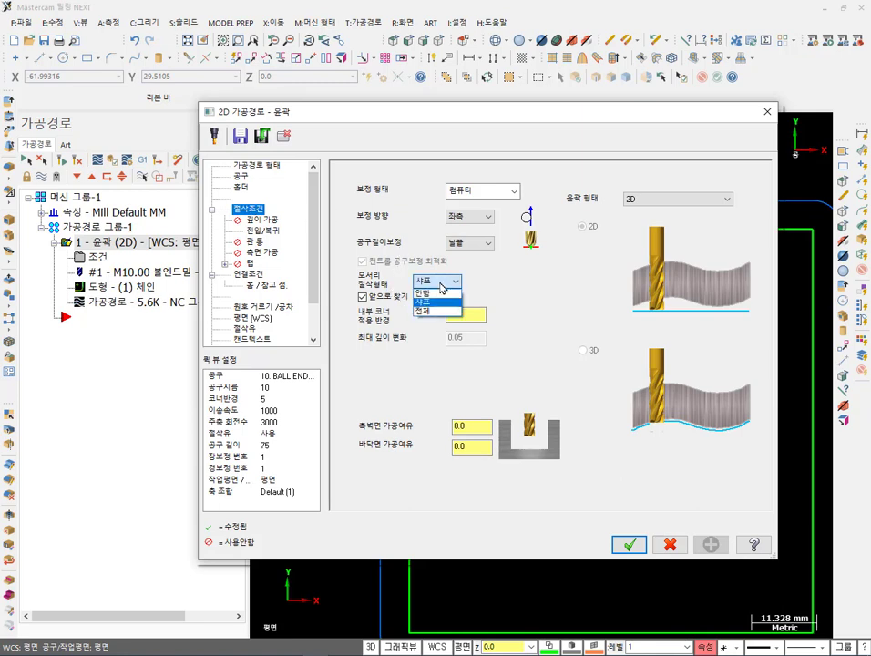
{"action": "left_click", "coordinate": [439, 293]}
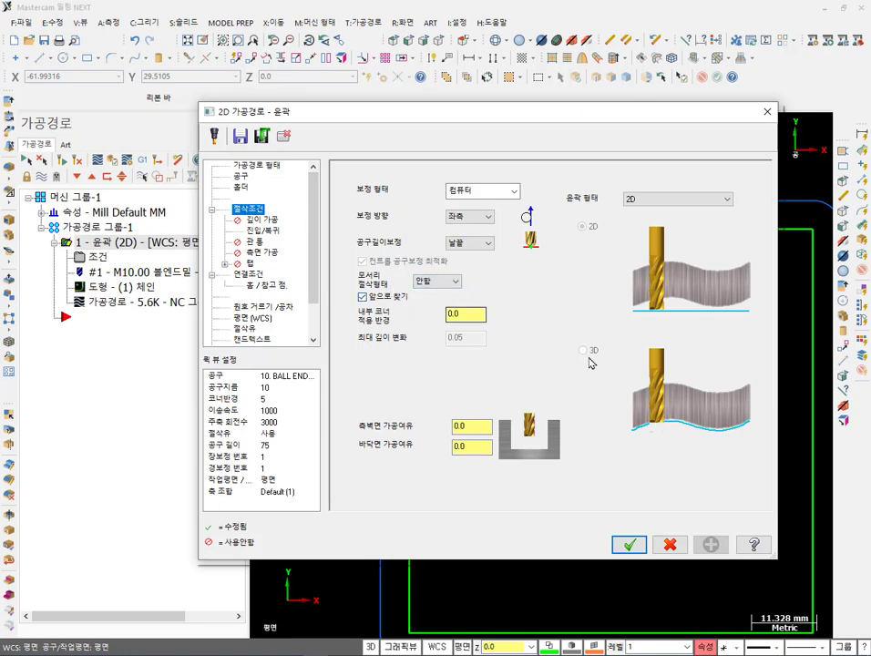
{"action": "left_click", "coordinate": [629, 544]}
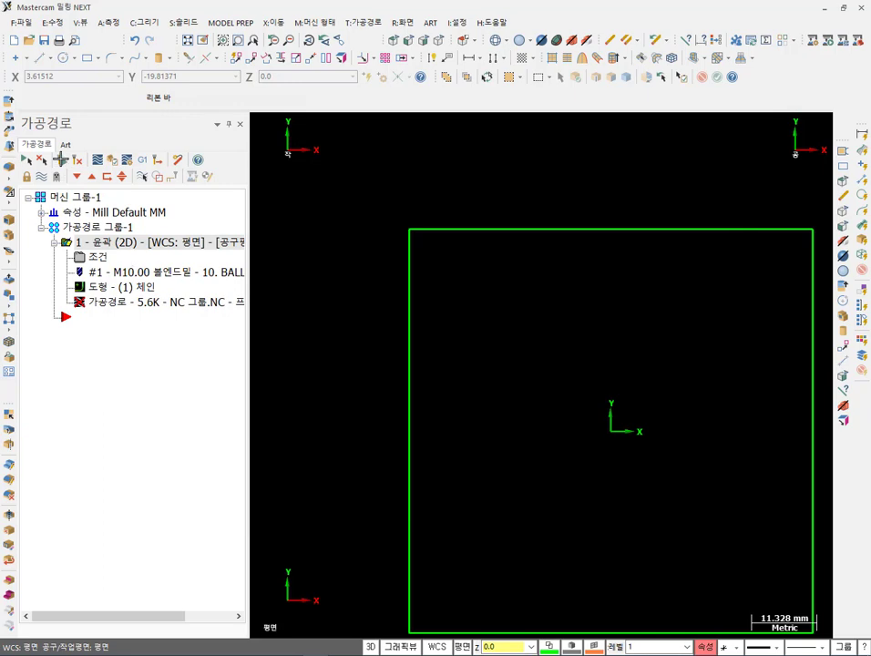
{"action": "left_click", "coordinate": [62, 161]}
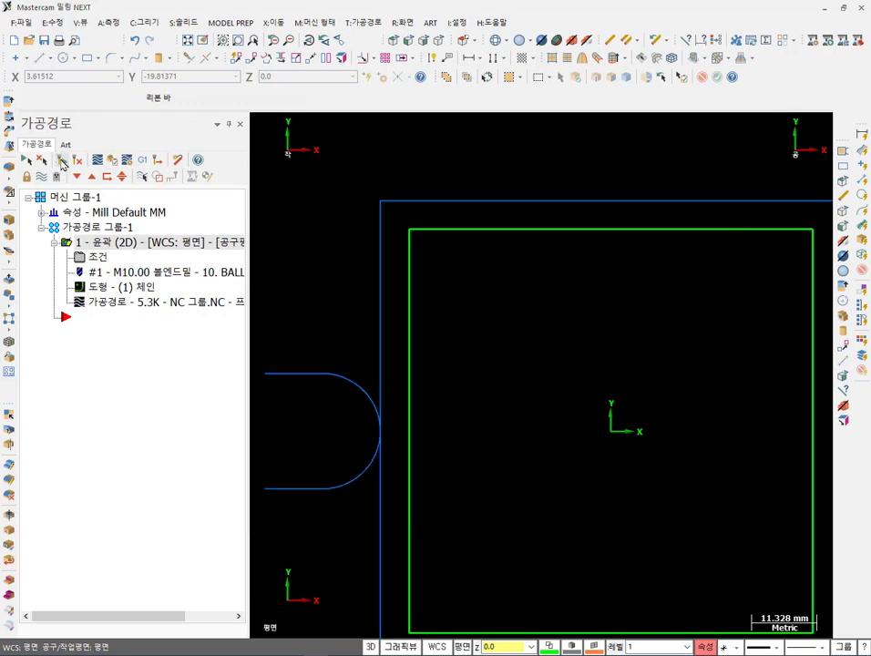
Set the contour operation's corner cutting type (모서리 절삭형태) to 샤프 and regenerate the toolpath.
{"action": "left_click", "coordinate": [100, 259]}
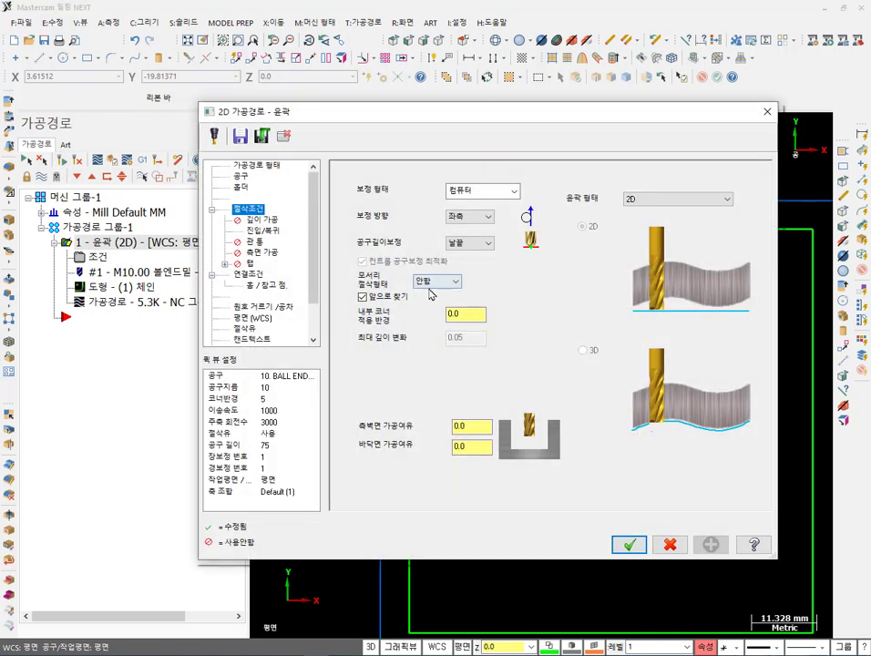
{"action": "left_click", "coordinate": [446, 282]}
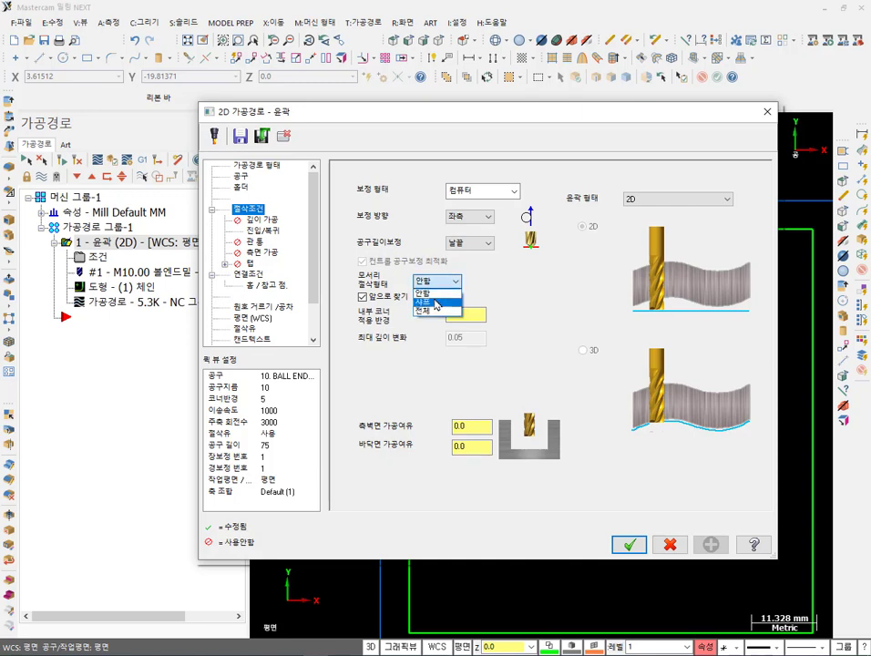
{"action": "left_click", "coordinate": [434, 304]}
{"action": "left_click", "coordinate": [631, 543]}
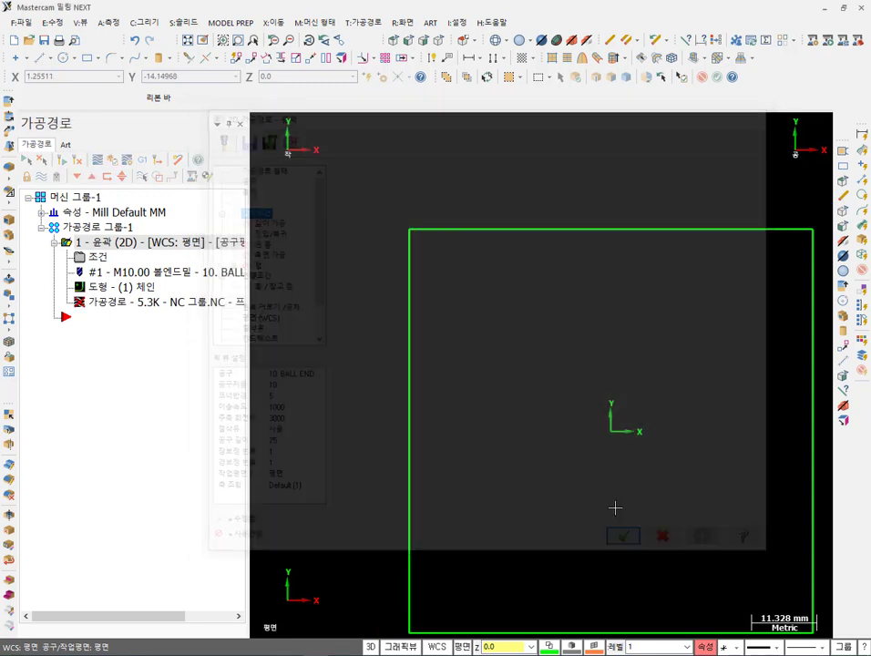
{"action": "left_click", "coordinate": [73, 159]}
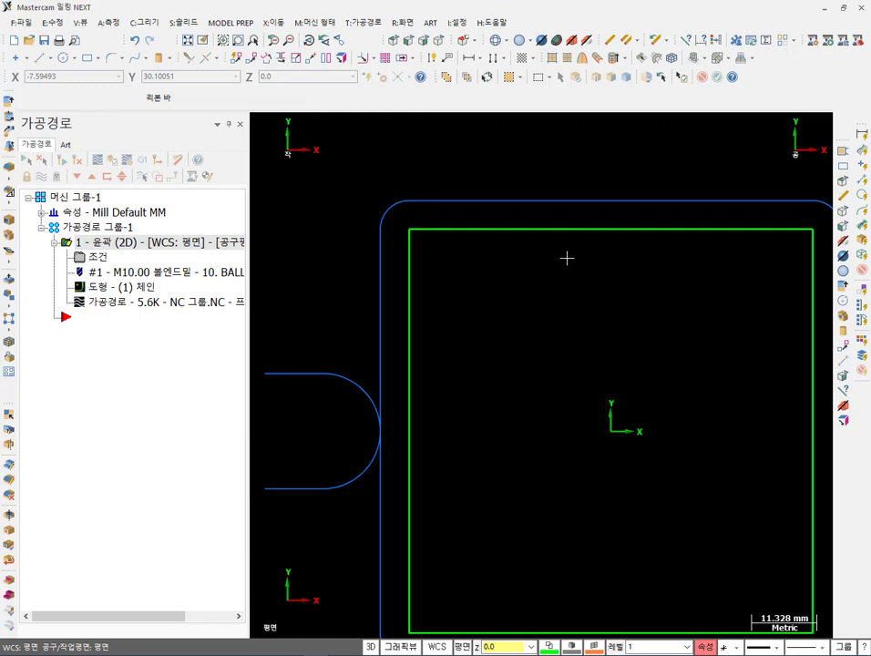
Open the control definition from the machine group's file properties and review its milling arc (원호) and feed rate (이송속도) settings.
{"action": "left_click", "coordinate": [41, 213]}
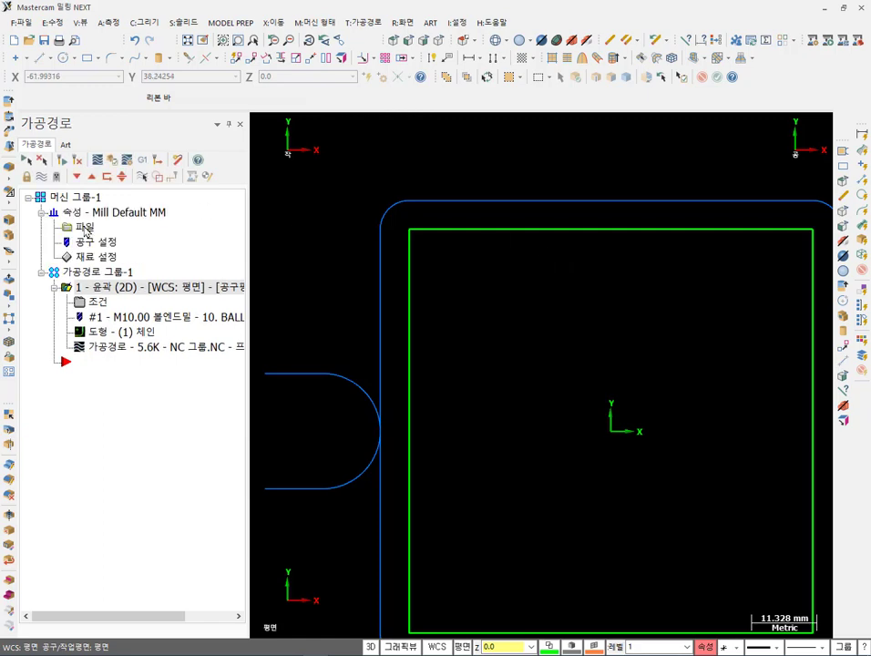
{"action": "left_click", "coordinate": [85, 229]}
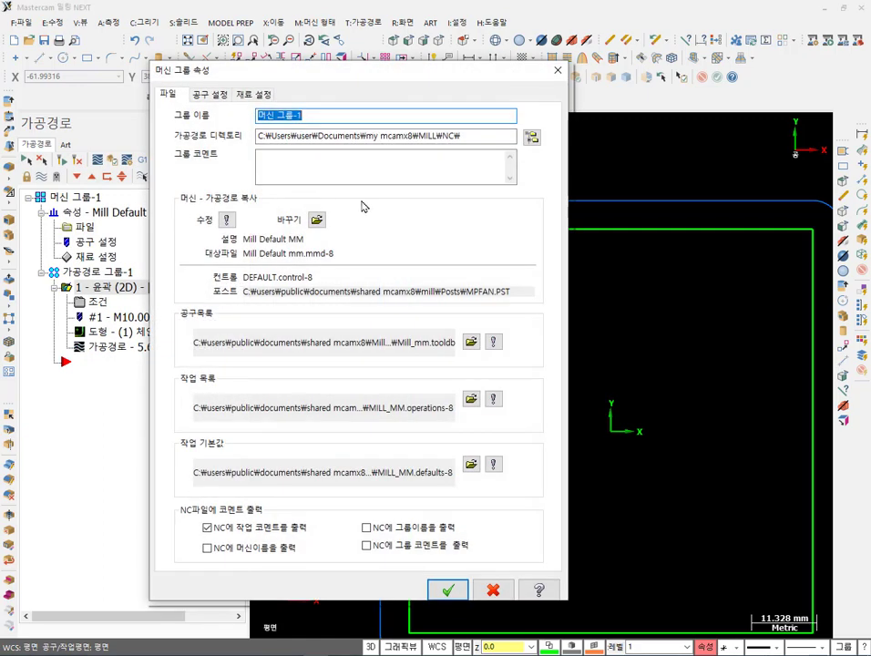
{"action": "left_click", "coordinate": [226, 220]}
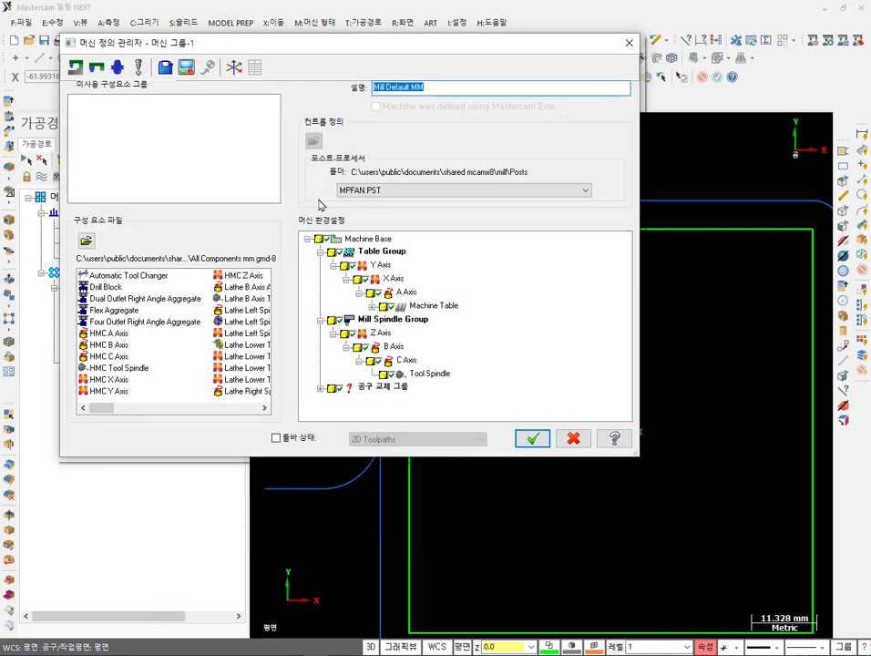
{"action": "left_click", "coordinate": [186, 68]}
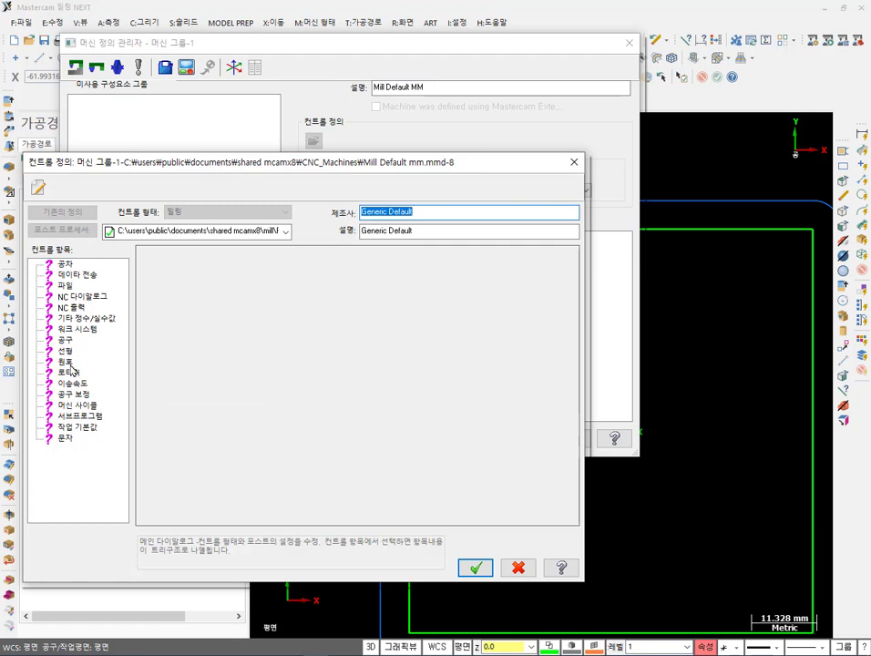
{"action": "left_click", "coordinate": [69, 362]}
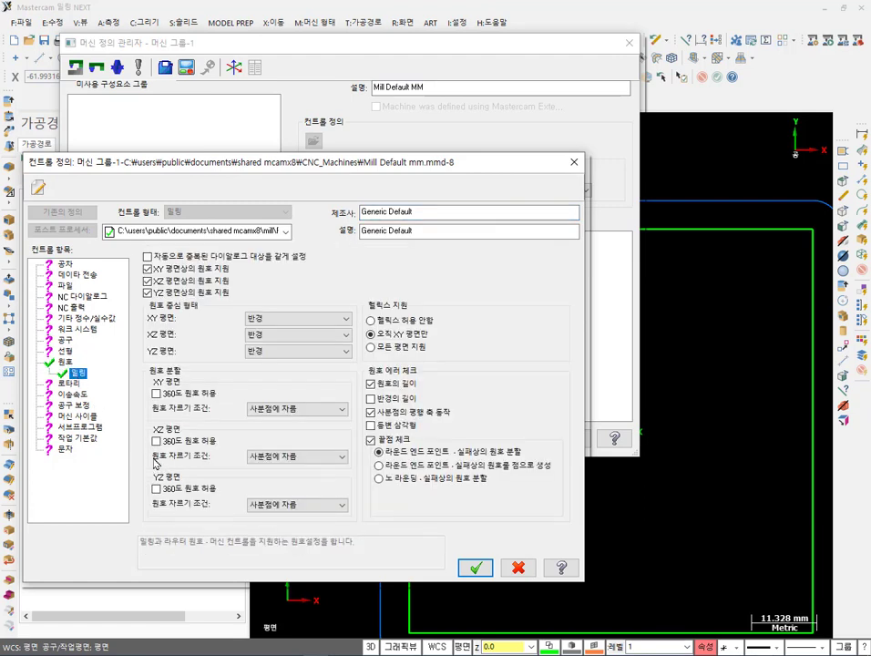
{"action": "left_click", "coordinate": [77, 396]}
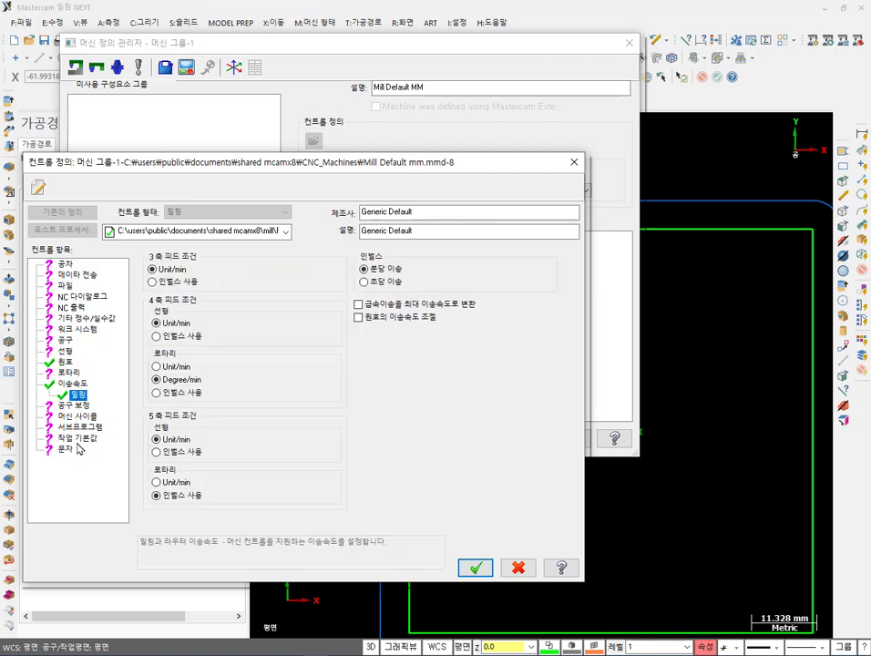
Review the control definition's NC output, NC dialog, file, miscellaneous value, work system, tool and linear settings, closing all dialogs without saving.
{"action": "left_click", "coordinate": [70, 309]}
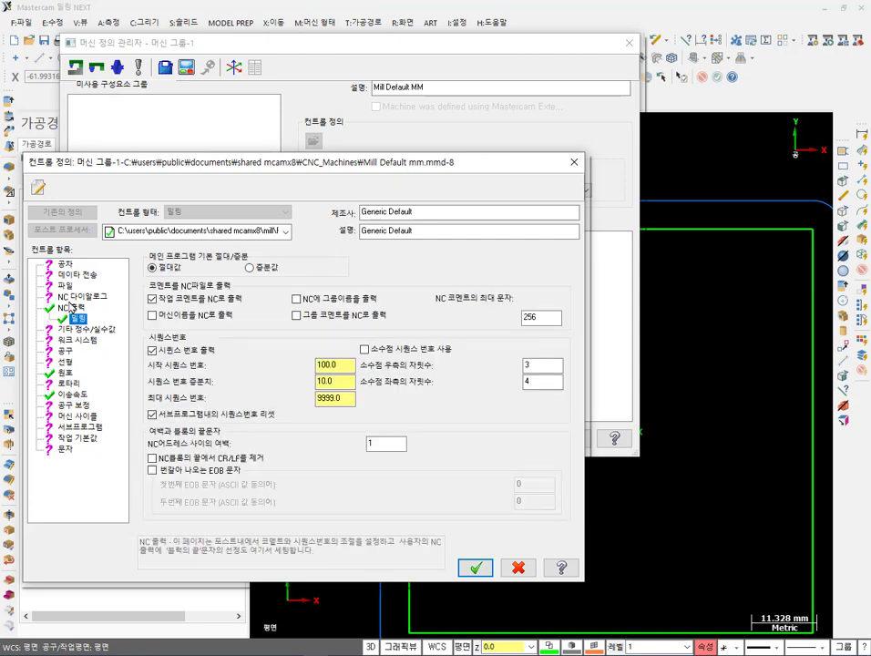
{"action": "left_click", "coordinate": [71, 298]}
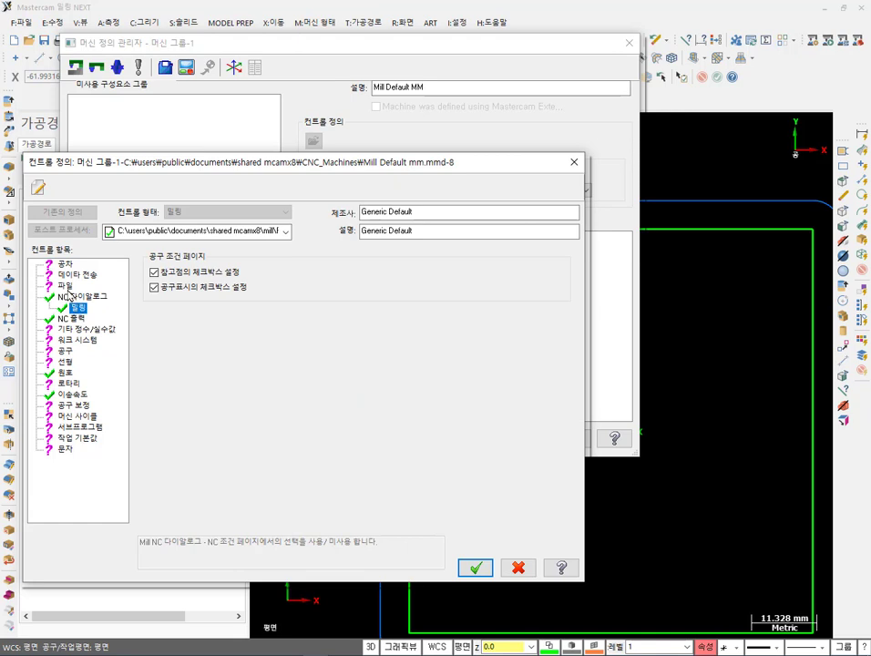
{"action": "left_click", "coordinate": [66, 286]}
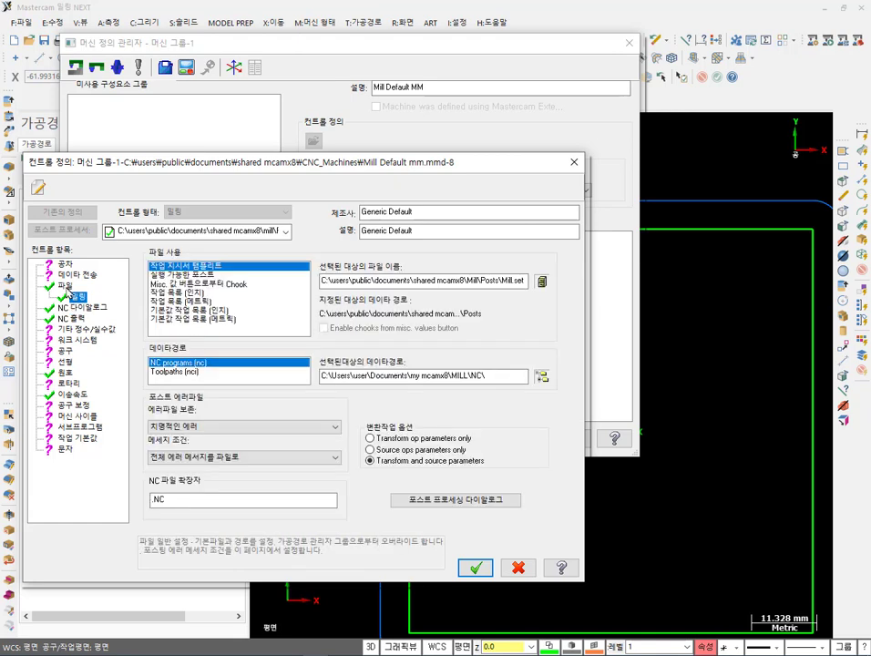
{"action": "left_click", "coordinate": [60, 330]}
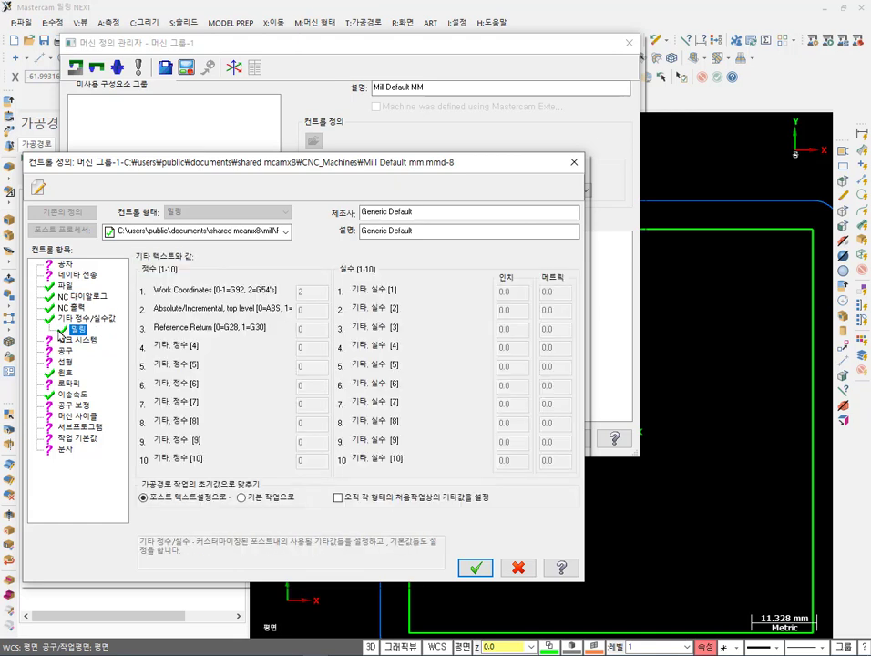
{"action": "left_click", "coordinate": [60, 340]}
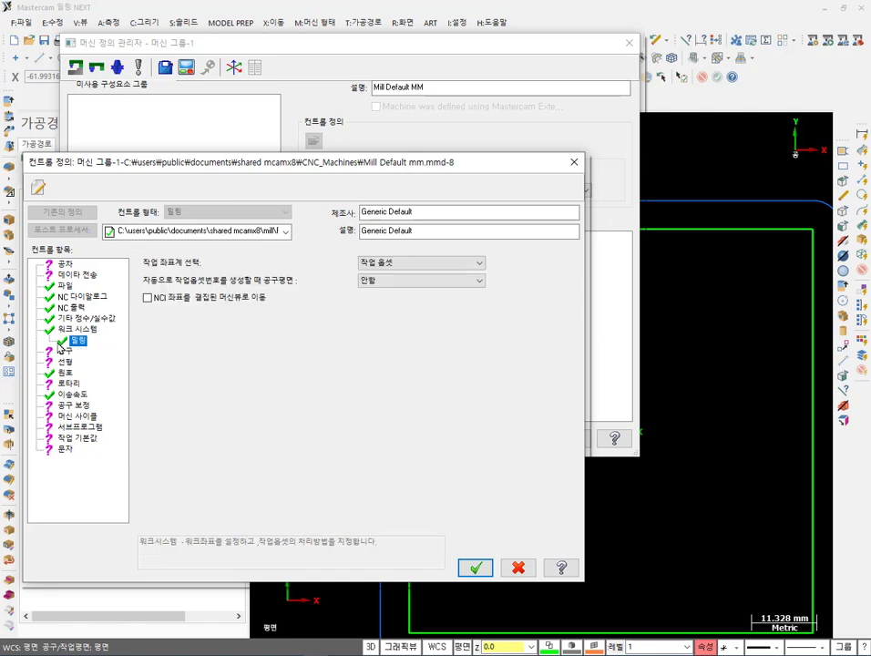
{"action": "left_click", "coordinate": [60, 352]}
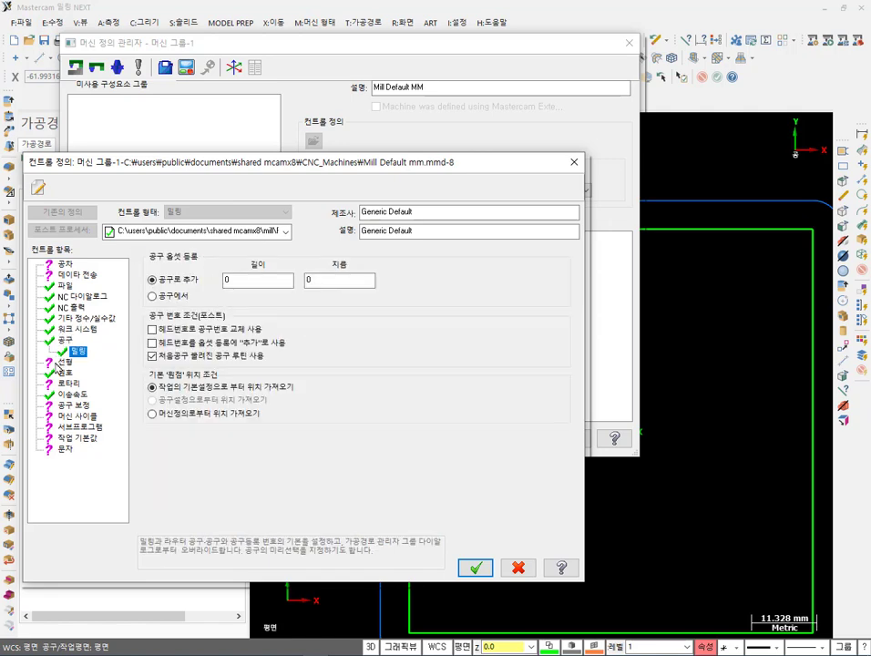
{"action": "left_click", "coordinate": [58, 363]}
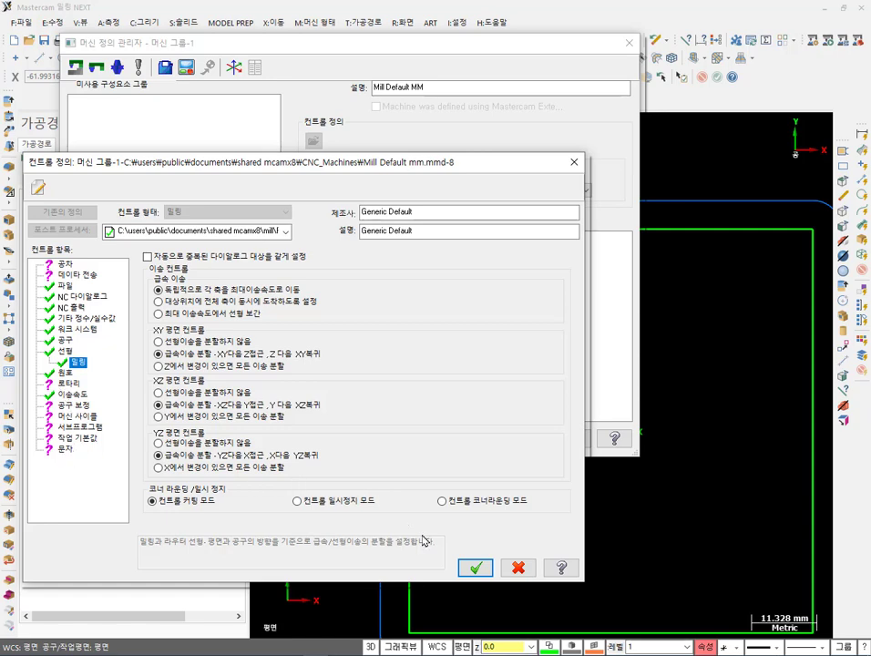
{"action": "left_click", "coordinate": [519, 570]}
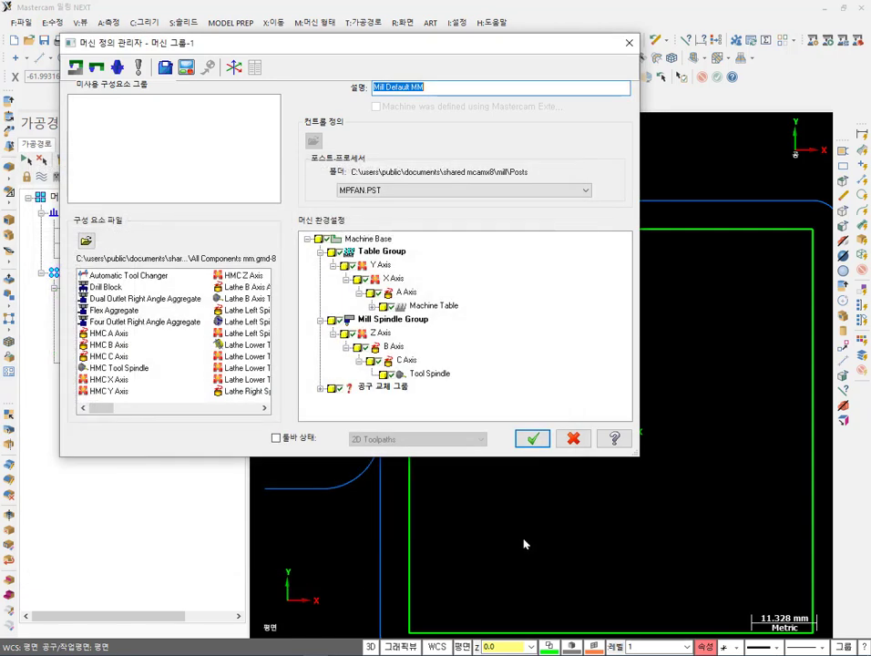
{"action": "left_click", "coordinate": [576, 438]}
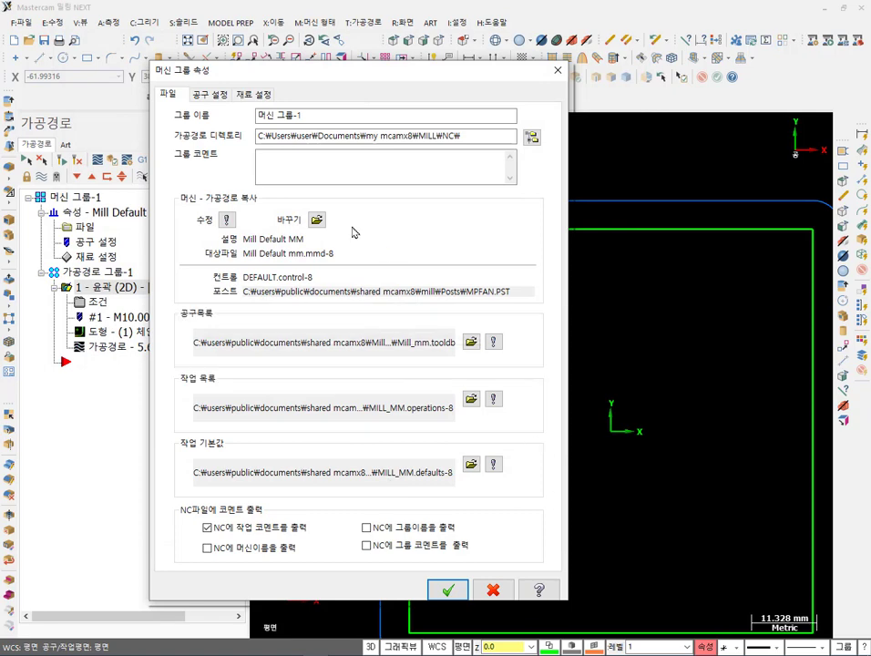
{"action": "left_click", "coordinate": [491, 589]}
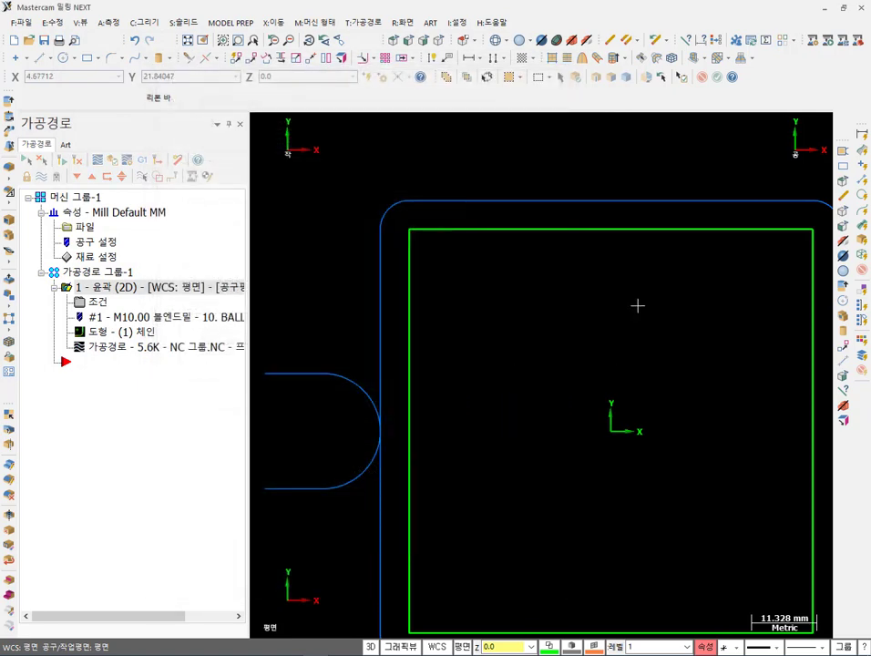
{"action": "scroll", "coordinate": [605, 292], "scroll_direction": "down", "scroll_amount": 2}
{"action": "scroll", "coordinate": [509, 226], "scroll_direction": "down", "scroll_amount": 1}
{"action": "scroll", "coordinate": [451, 214], "scroll_direction": "up", "scroll_amount": 3}
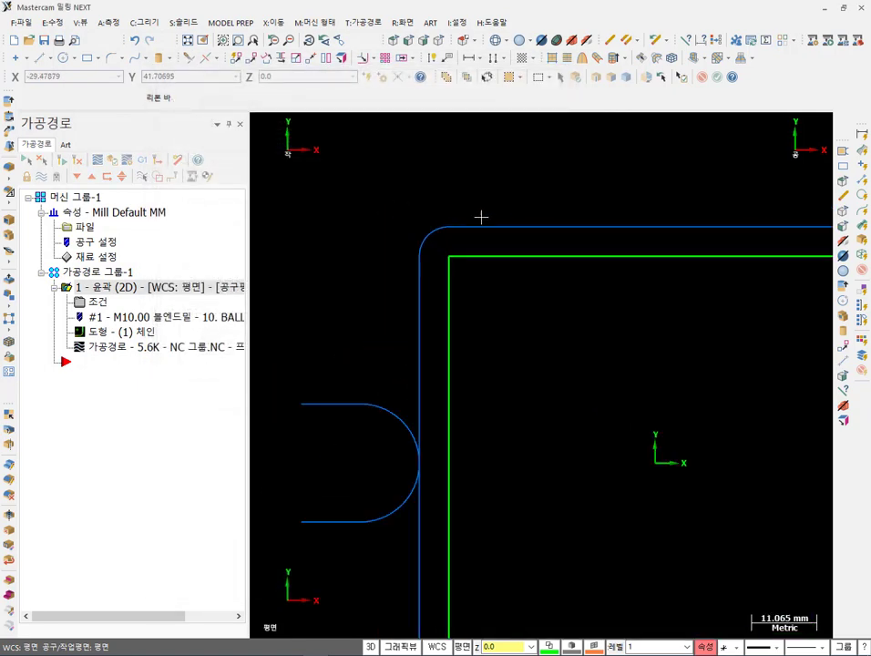
{"action": "scroll", "coordinate": [446, 208], "scroll_direction": "down", "scroll_amount": 4}
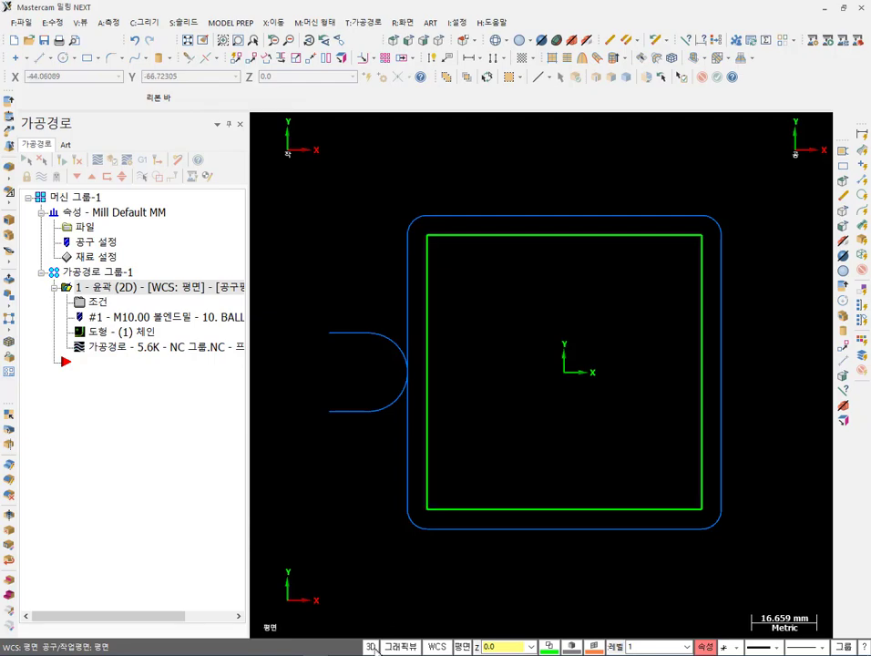
Switch to the PDF textbook and review the corner cutting diagrams and section (6) on spline geometry (스플라인 도형 항목).
{"action": "key", "text": "alt+Tab"}
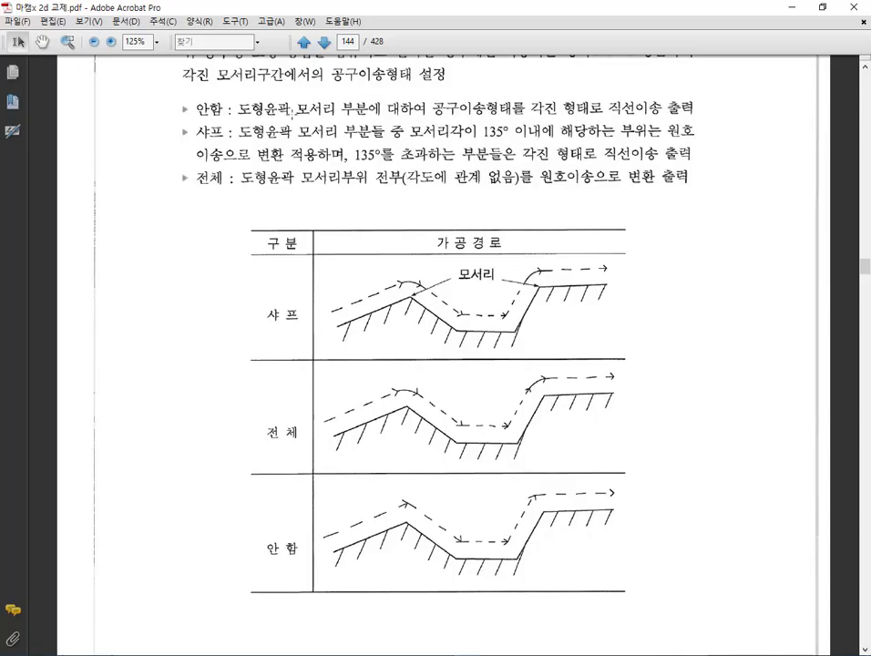
{"action": "left_click_drag", "start_coordinate": [229, 230], "coordinate": [684, 597]}
{"action": "left_click_drag", "start_coordinate": [714, 327], "coordinate": [743, 357]}
{"action": "scroll", "coordinate": [743, 357], "scroll_direction": "down", "scroll_amount": 10}
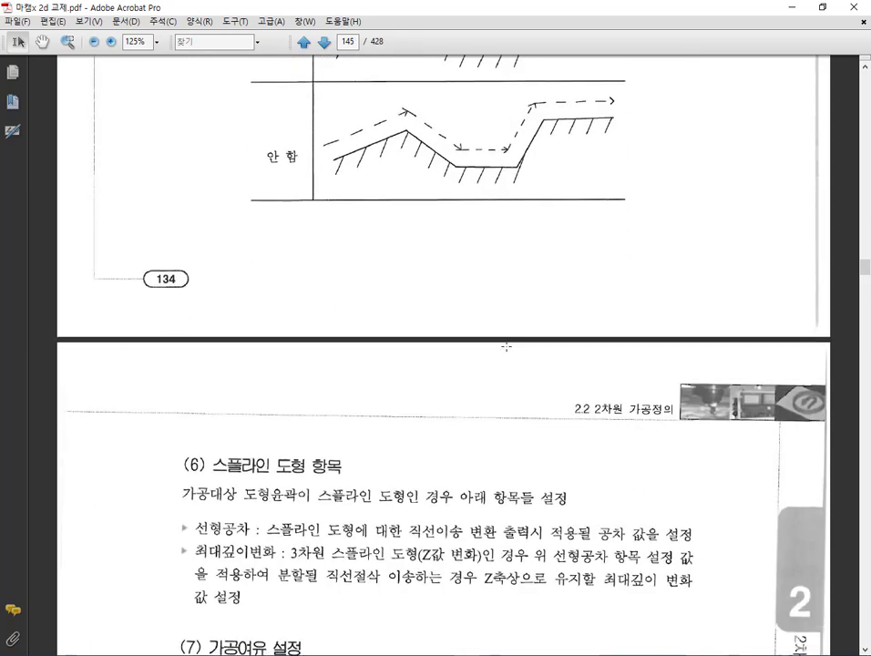
{"action": "scroll", "coordinate": [375, 268], "scroll_direction": "down", "scroll_amount": 2}
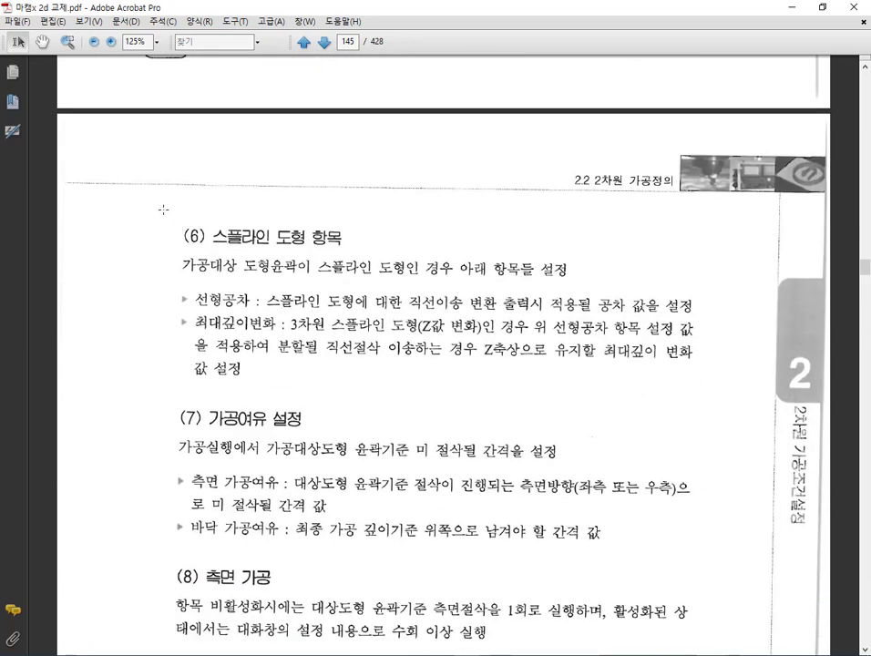
{"action": "left_click_drag", "start_coordinate": [163, 210], "coordinate": [748, 410]}
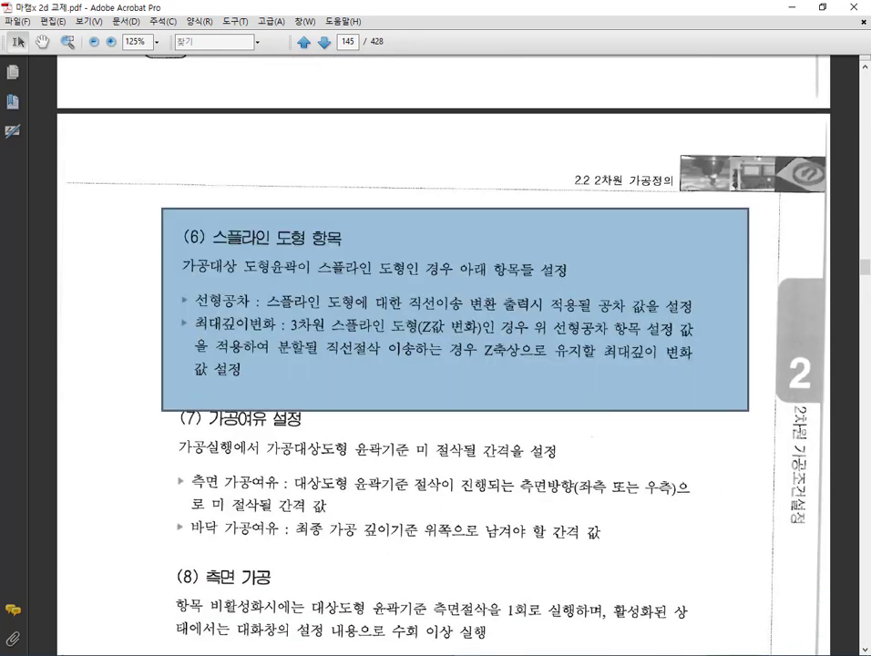
Switch back to Mastercam and review the contour operation's cutting conditions (절삭조건), closing them without changes.
{"action": "key", "text": "alt+Tab"}
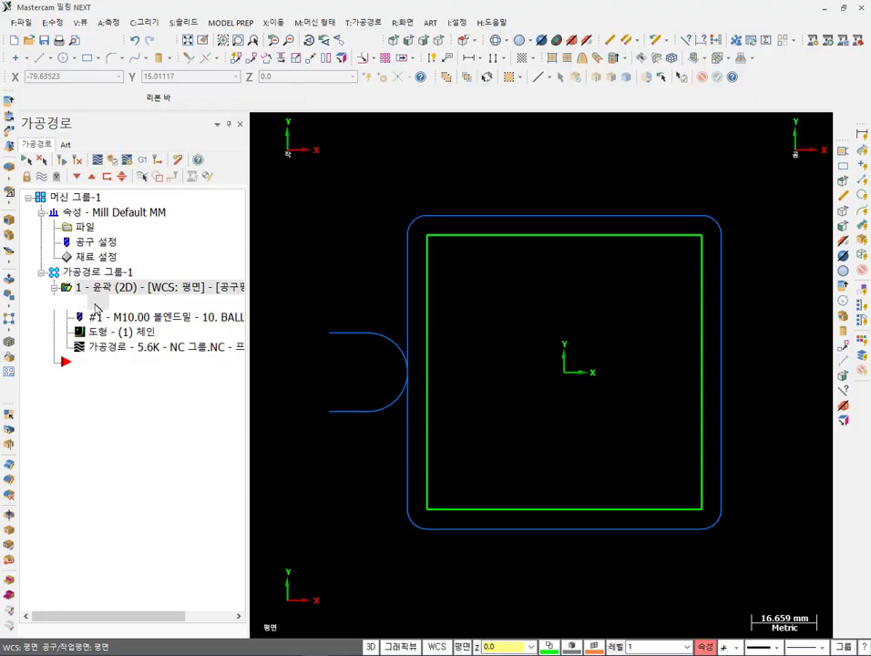
{"action": "left_click", "coordinate": [96, 301]}
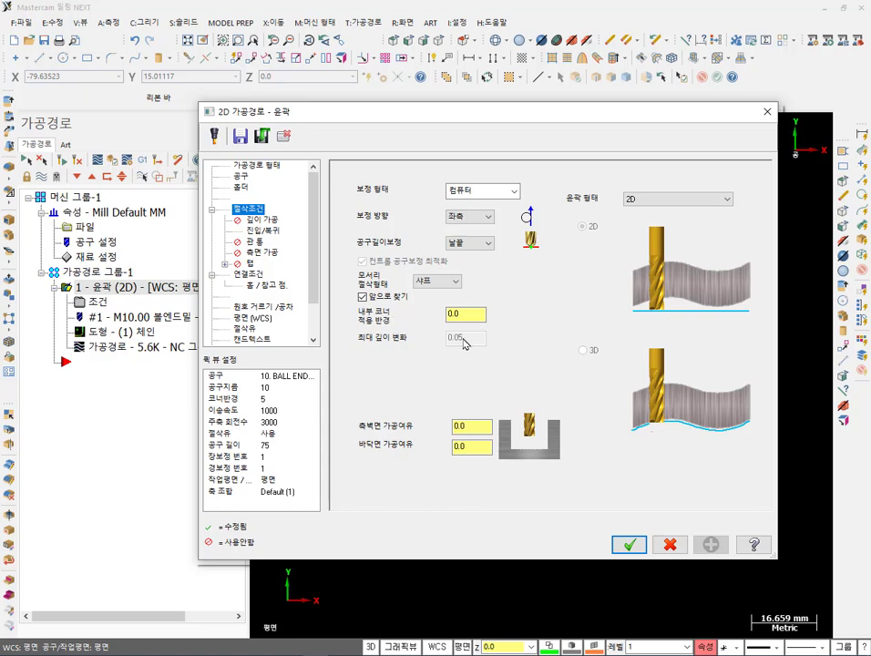
{"action": "left_click", "coordinate": [668, 543]}
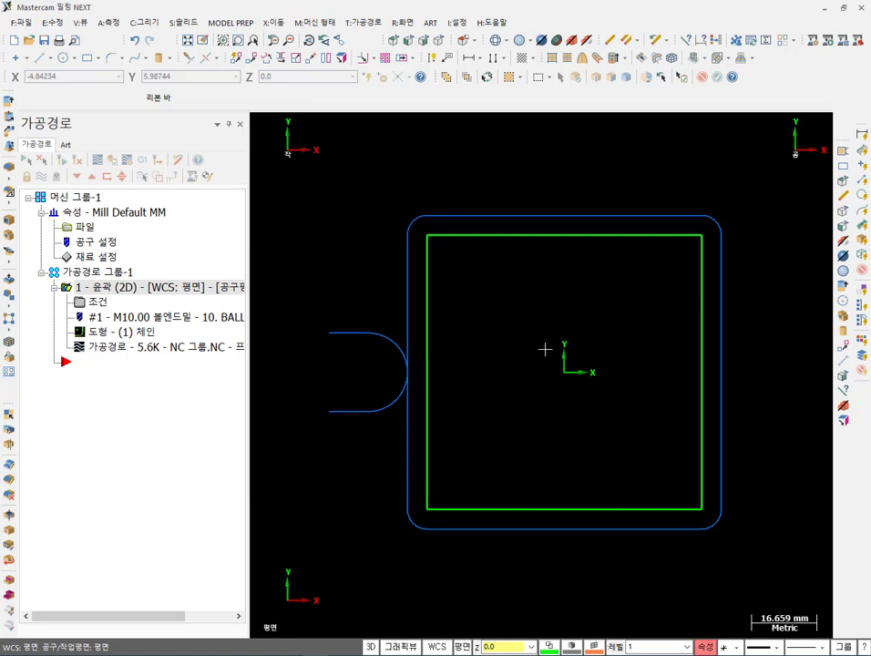
Highlight 체인 1 in the contour operation's chain manager to examine its direction and offset side, and close the manager.
{"action": "left_click", "coordinate": [123, 333]}
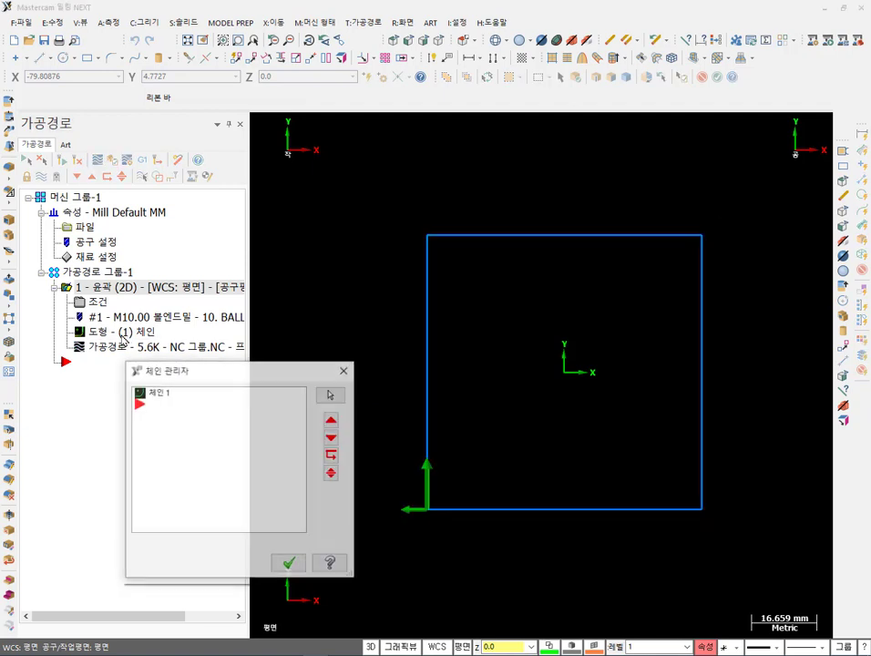
{"action": "left_click", "coordinate": [164, 398]}
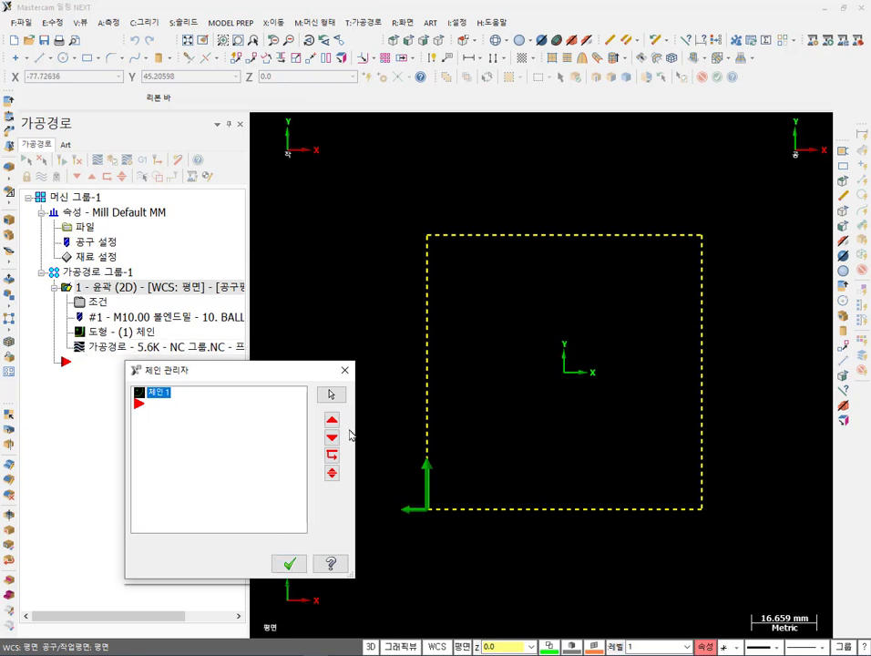
{"action": "left_click", "coordinate": [350, 374]}
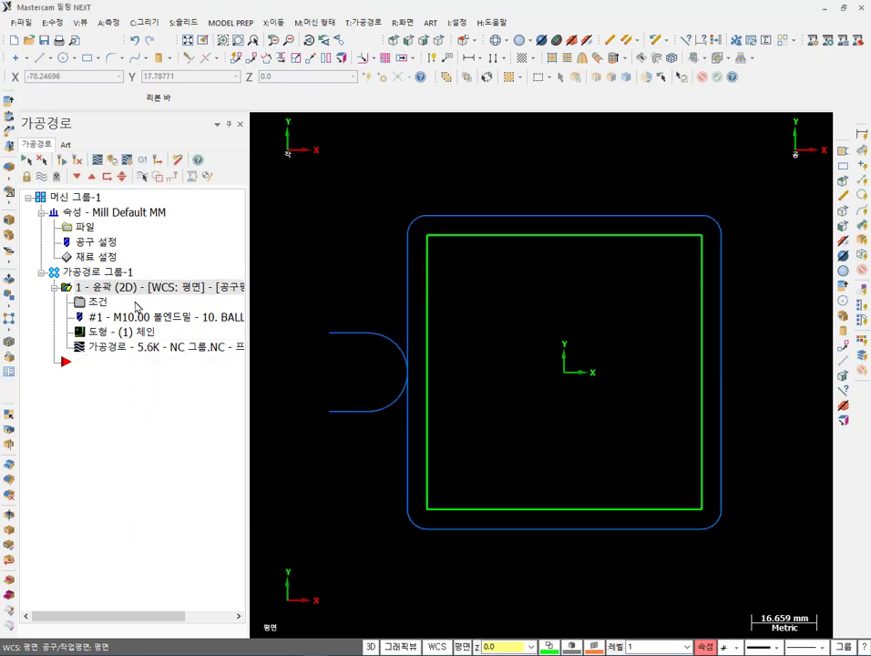
Reverse the direction of 체인 1 (역방향 체인) and flip its offset side (보정 변경) to the inside of the square.
{"action": "left_click", "coordinate": [100, 333]}
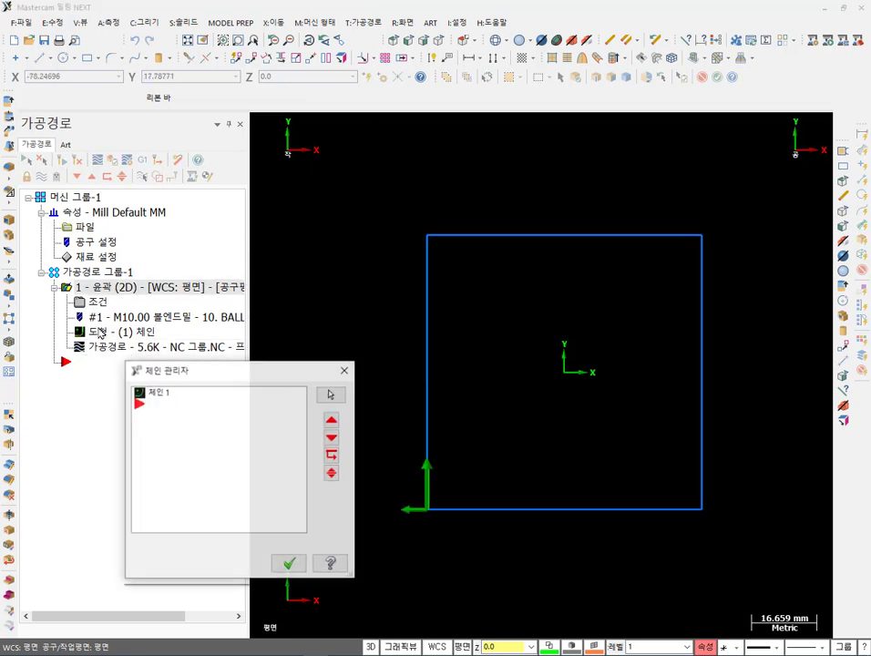
{"action": "left_click", "coordinate": [156, 393]}
{"action": "right_click", "coordinate": [160, 394]}
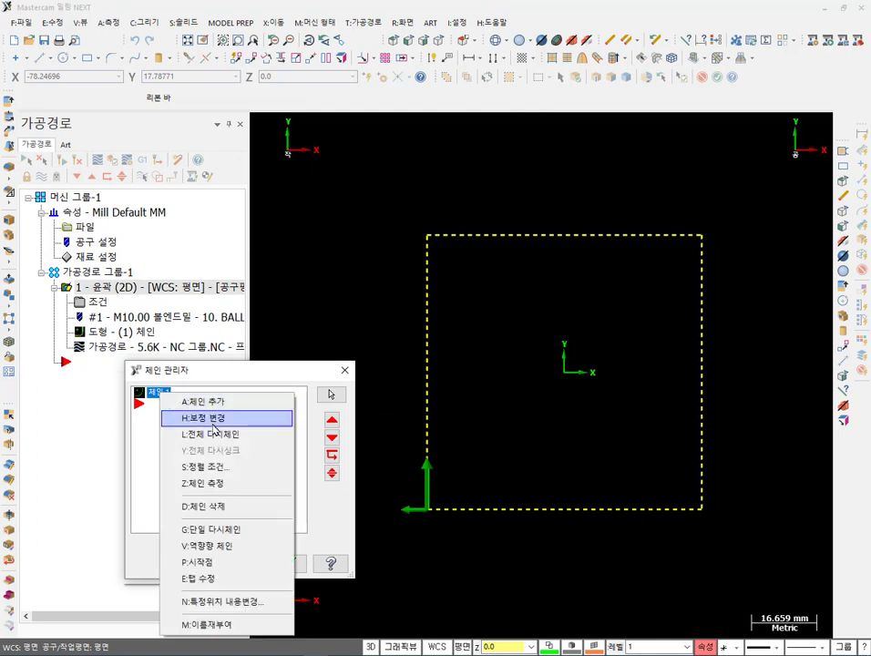
{"action": "left_click", "coordinate": [220, 546]}
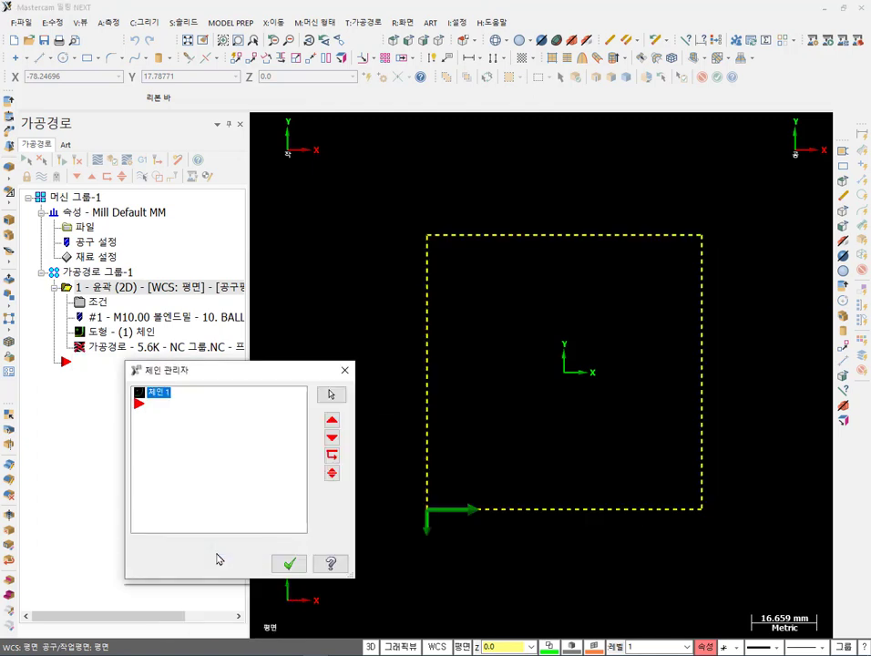
{"action": "right_click", "coordinate": [156, 400]}
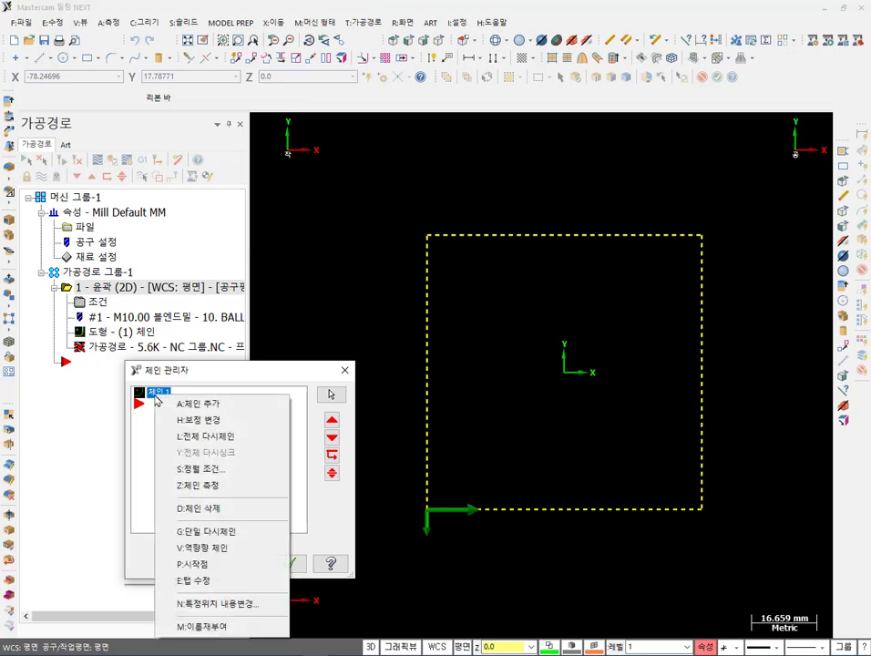
{"action": "left_click", "coordinate": [202, 419]}
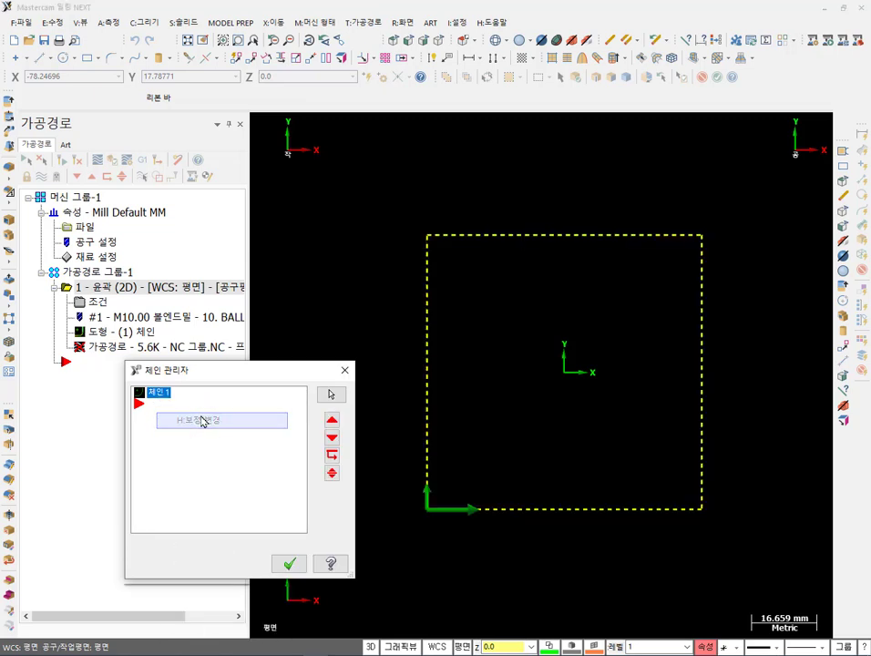
{"action": "left_click", "coordinate": [288, 564]}
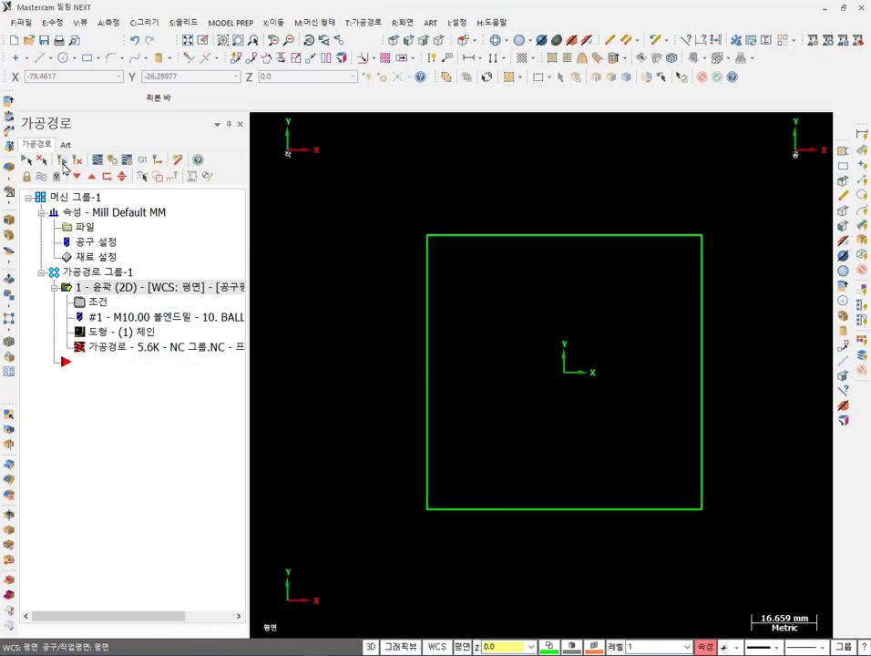
Regenerate the contour toolpath and examine its inner corners up close.
{"action": "left_click", "coordinate": [62, 160]}
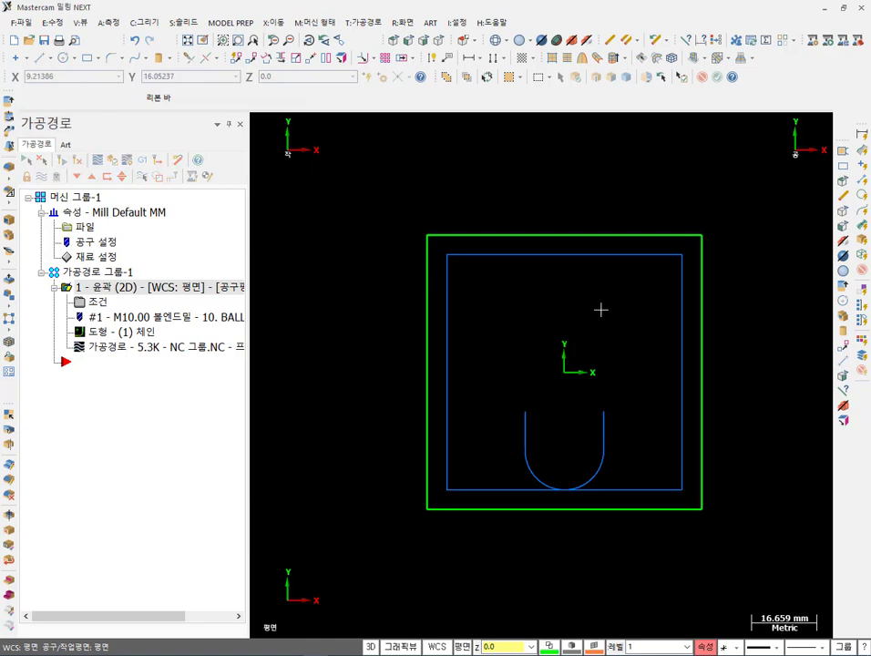
{"action": "scroll", "coordinate": [474, 256], "scroll_direction": "up", "scroll_amount": 4}
{"action": "scroll", "coordinate": [412, 227], "scroll_direction": "up", "scroll_amount": 4}
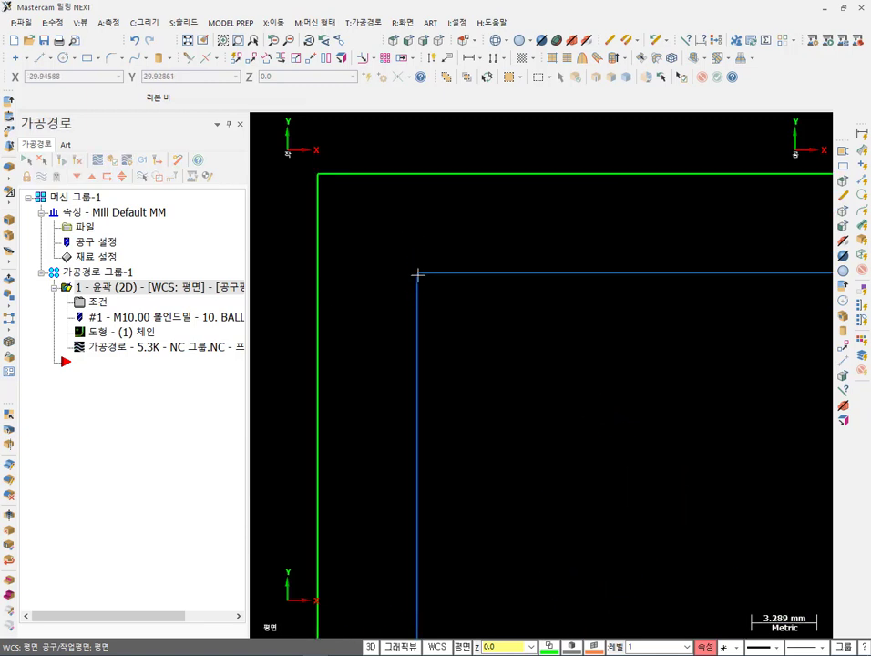
{"action": "scroll", "coordinate": [444, 241], "scroll_direction": "down", "scroll_amount": 4}
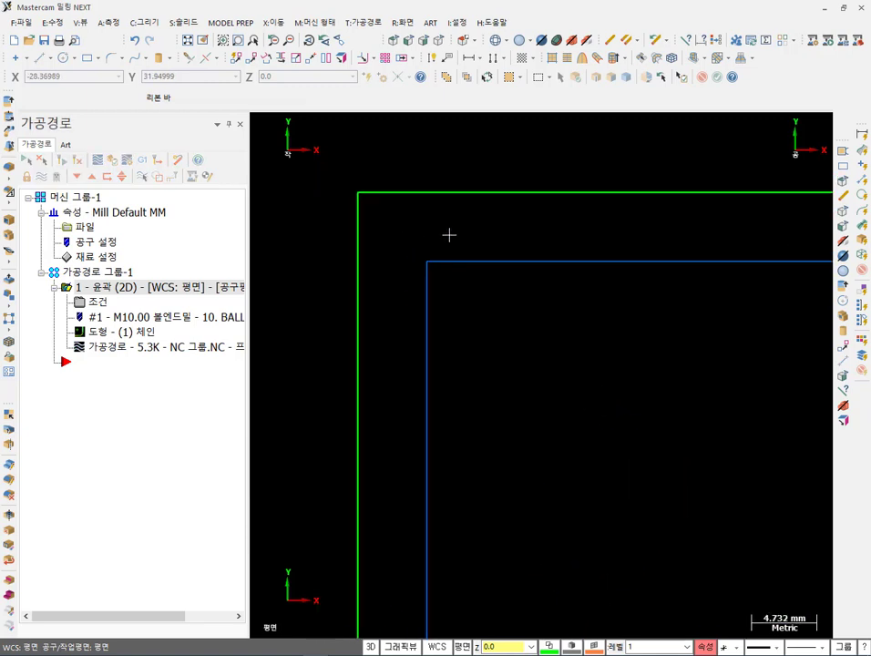
{"action": "scroll", "coordinate": [486, 196], "scroll_direction": "down", "scroll_amount": 2}
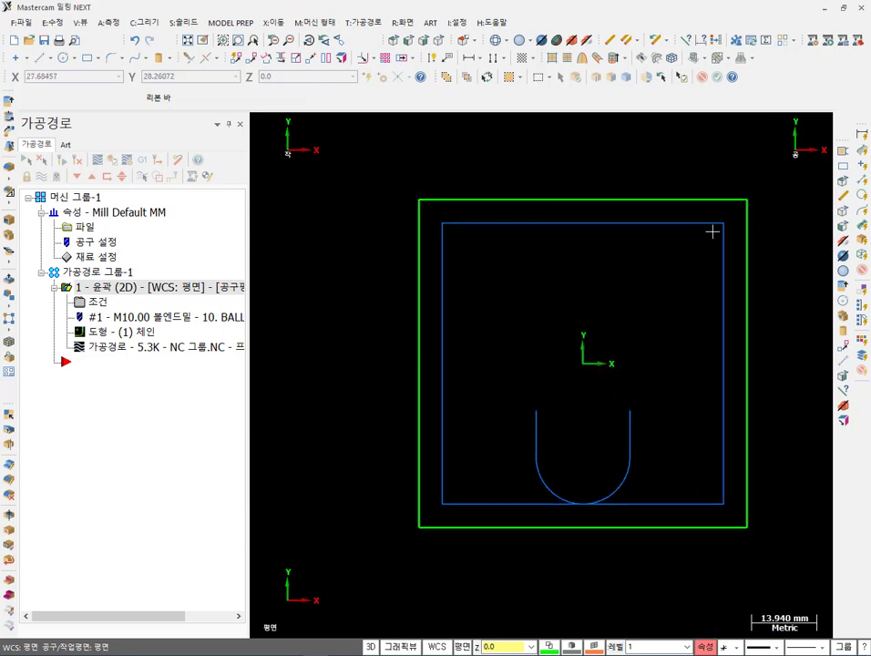
Backplot the contour toolpath with the machined material shown, examine how the inner corners are cut, and close the backplot.
{"action": "left_click", "coordinate": [141, 353]}
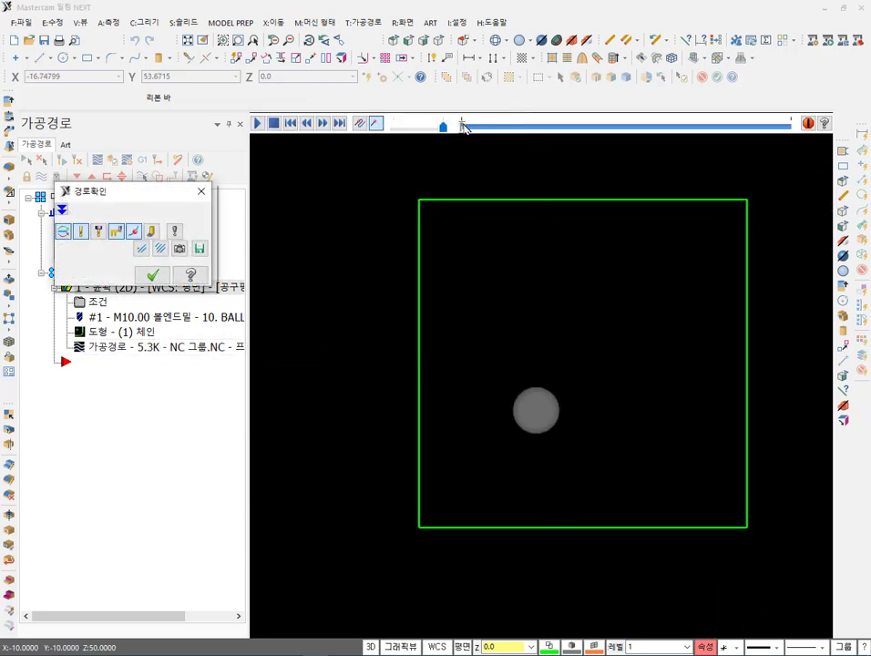
{"action": "left_click", "coordinate": [571, 126]}
{"action": "left_click_drag", "start_coordinate": [586, 133], "coordinate": [744, 126]}
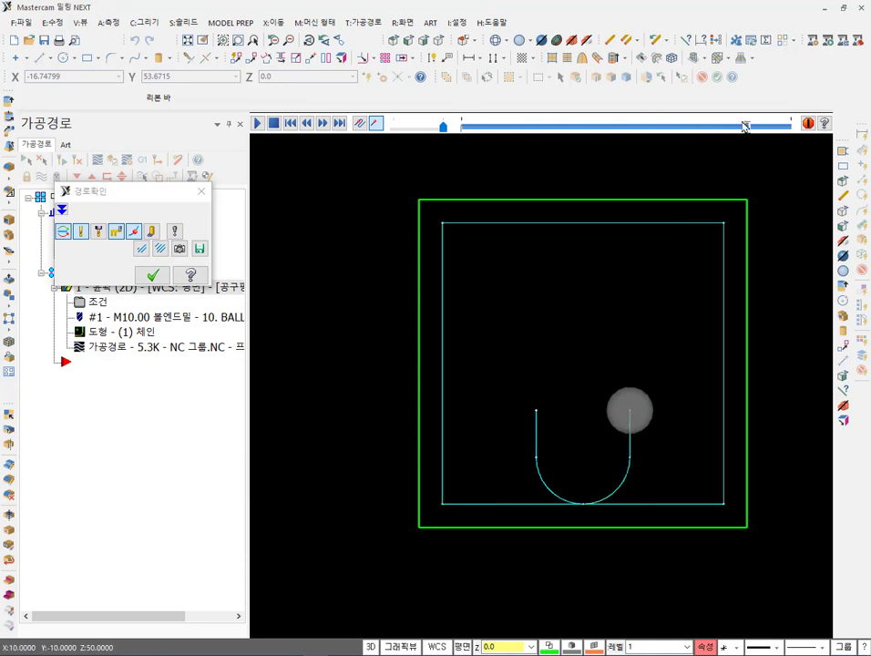
{"action": "left_click", "coordinate": [150, 232]}
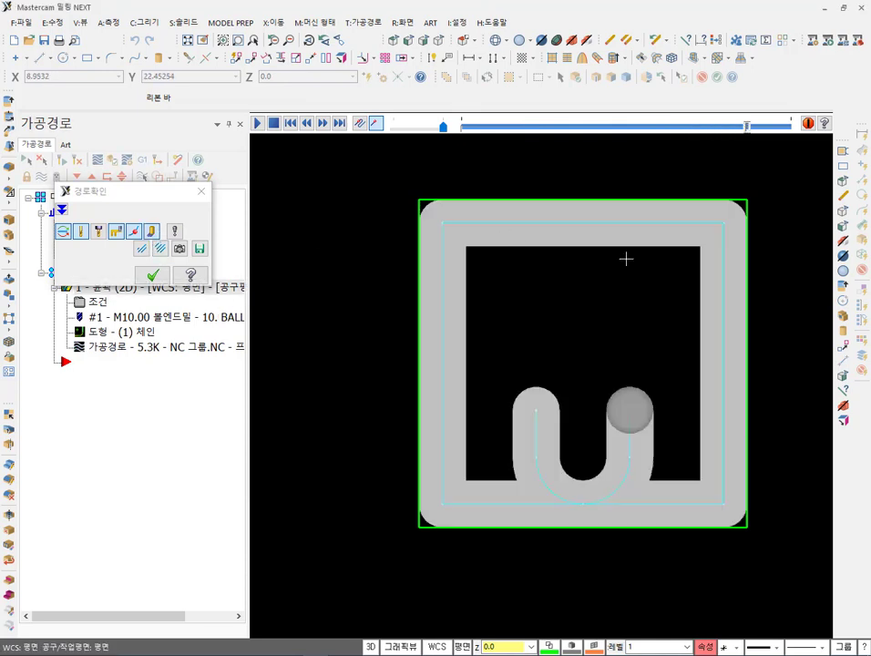
{"action": "scroll", "coordinate": [758, 217], "scroll_direction": "up", "scroll_amount": 5}
{"action": "scroll", "coordinate": [670, 233], "scroll_direction": "up", "scroll_amount": 3}
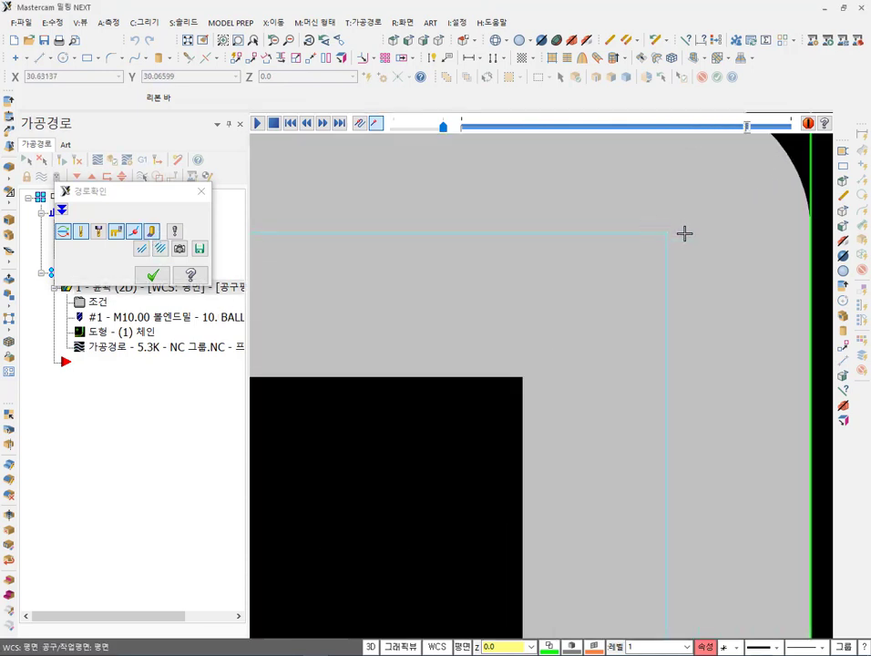
{"action": "scroll", "coordinate": [676, 236], "scroll_direction": "down", "scroll_amount": 6}
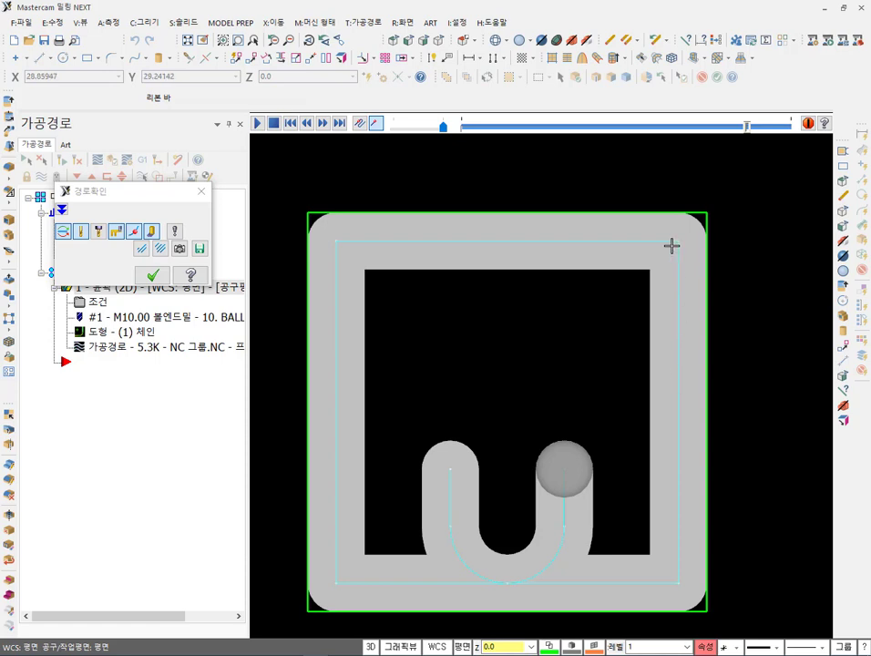
{"action": "left_click", "coordinate": [153, 275]}
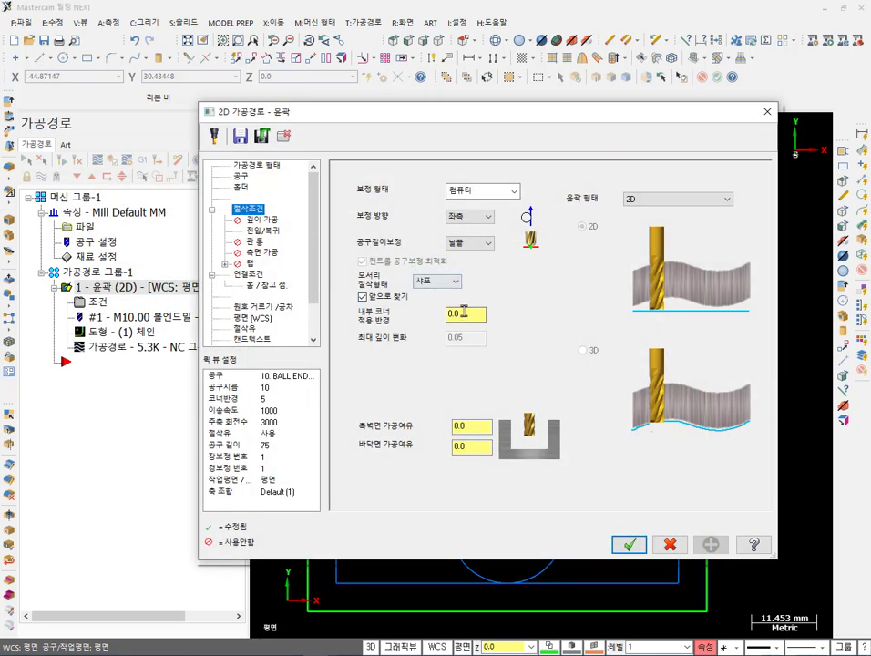
Set the contour operation's inner corner radius (내부 코너 적용 반경) to 3 and regenerate the toolpath.
{"action": "double_click", "coordinate": [464, 312]}
{"action": "type", "text": "3"}
{"action": "left_click", "coordinate": [629, 544]}
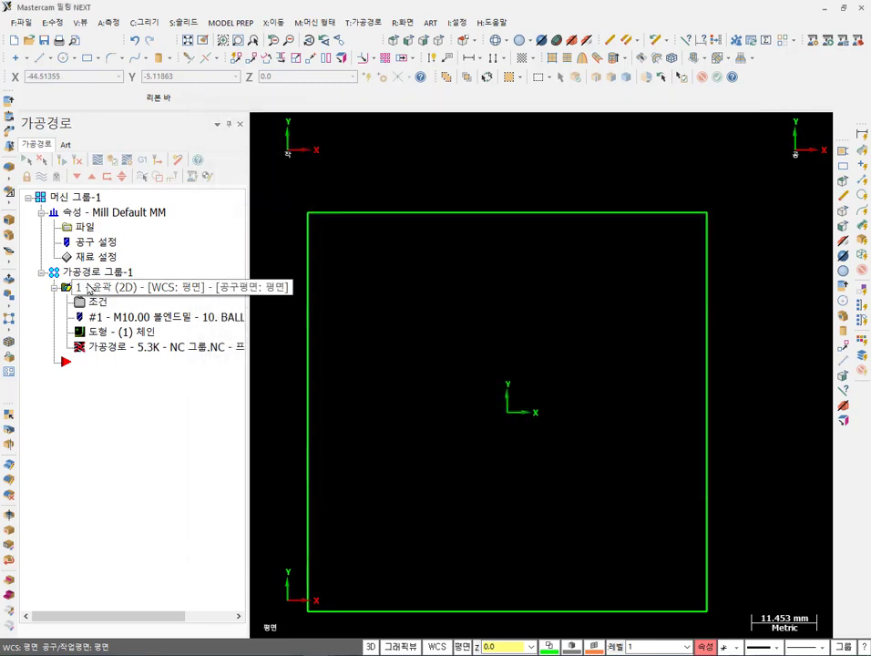
{"action": "left_click", "coordinate": [62, 162]}
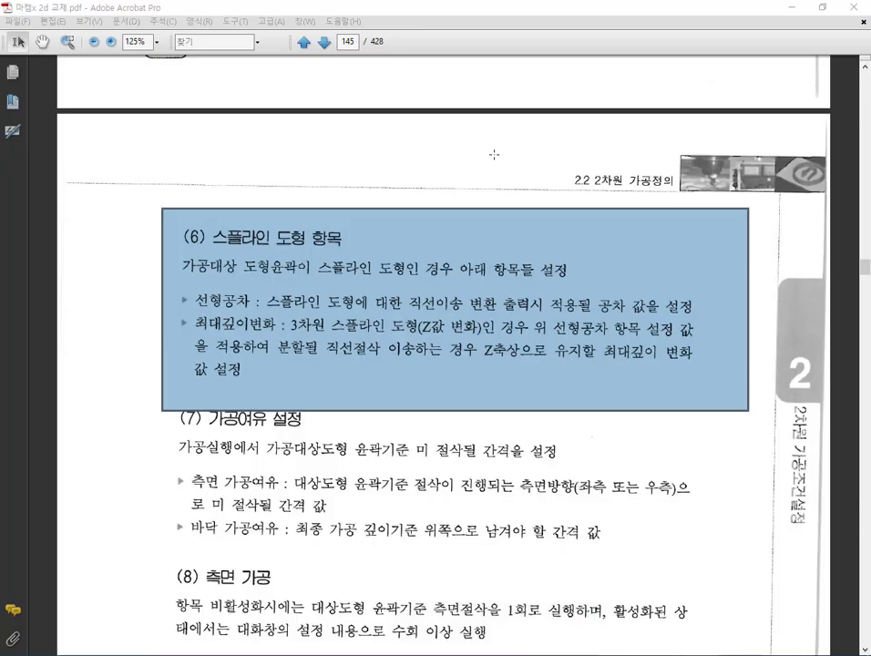
In the PDF textbook, review the linear tolerance (선형공차) and maximum depth variance (최대깊이변화) entries under section (6).
{"action": "left_click_drag", "start_coordinate": [490, 144], "coordinate": [505, 156]}
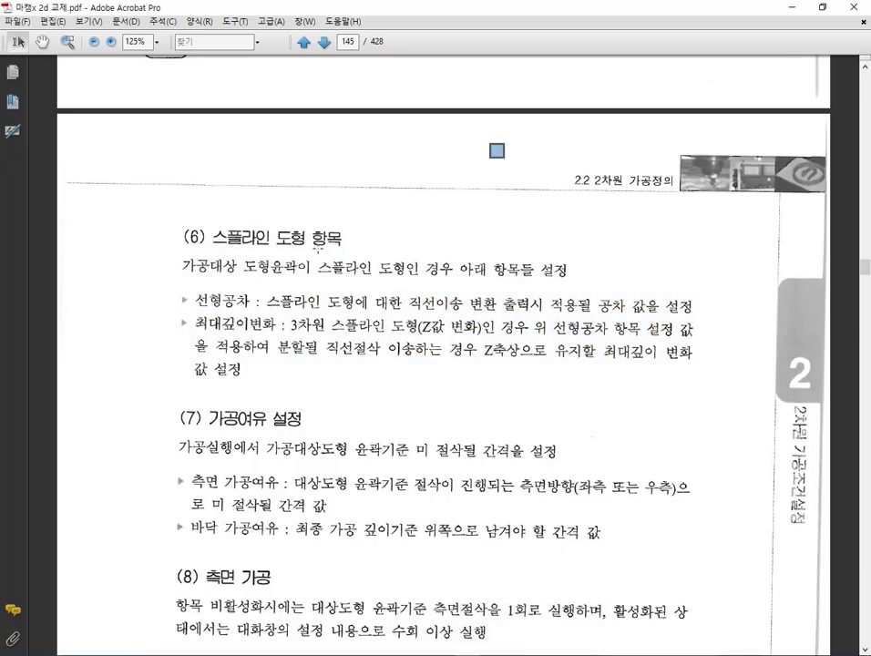
{"action": "left_click_drag", "start_coordinate": [167, 210], "coordinate": [393, 251]}
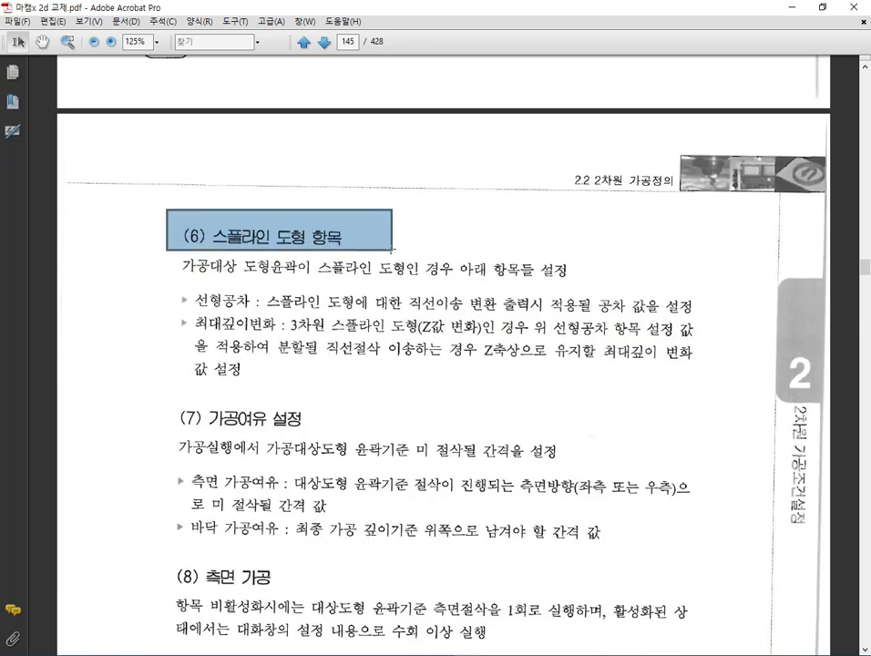
{"action": "left_click_drag", "start_coordinate": [170, 286], "coordinate": [368, 341]}
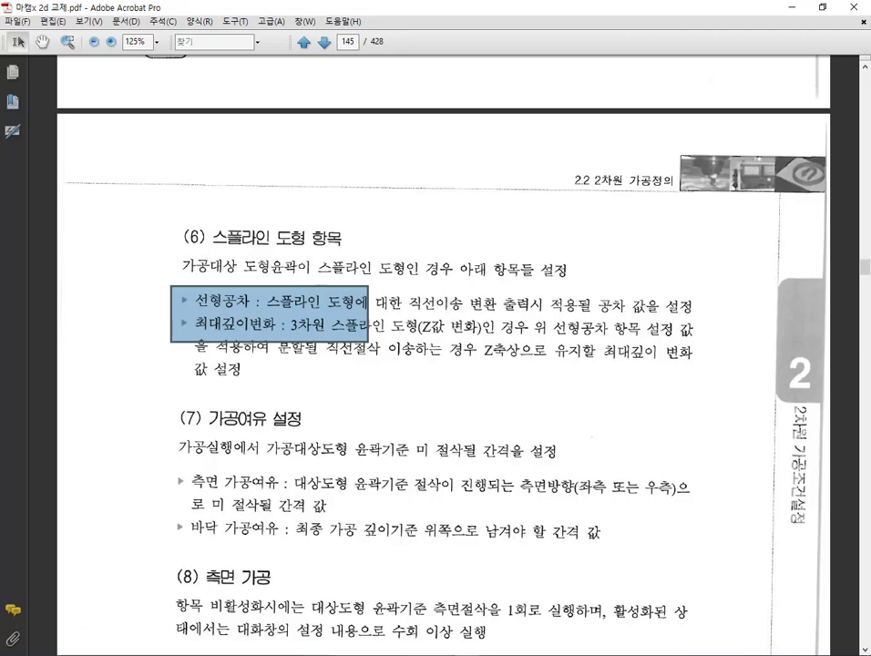
Switch to Mastercam, review the contour operation's cutting conditions (절삭조건), and close the parameters.
{"action": "key", "text": "alt+Tab"}
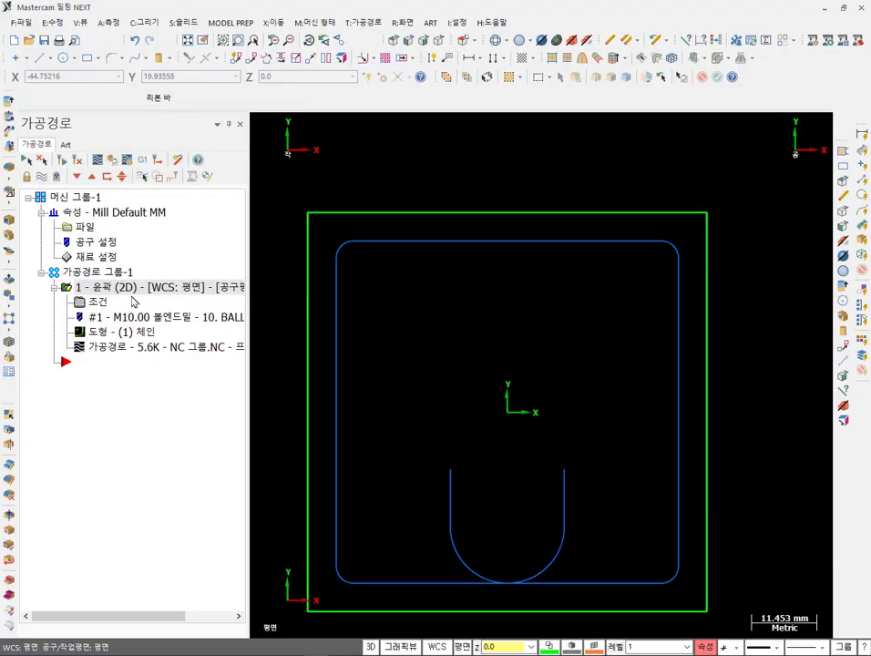
{"action": "left_click", "coordinate": [98, 302]}
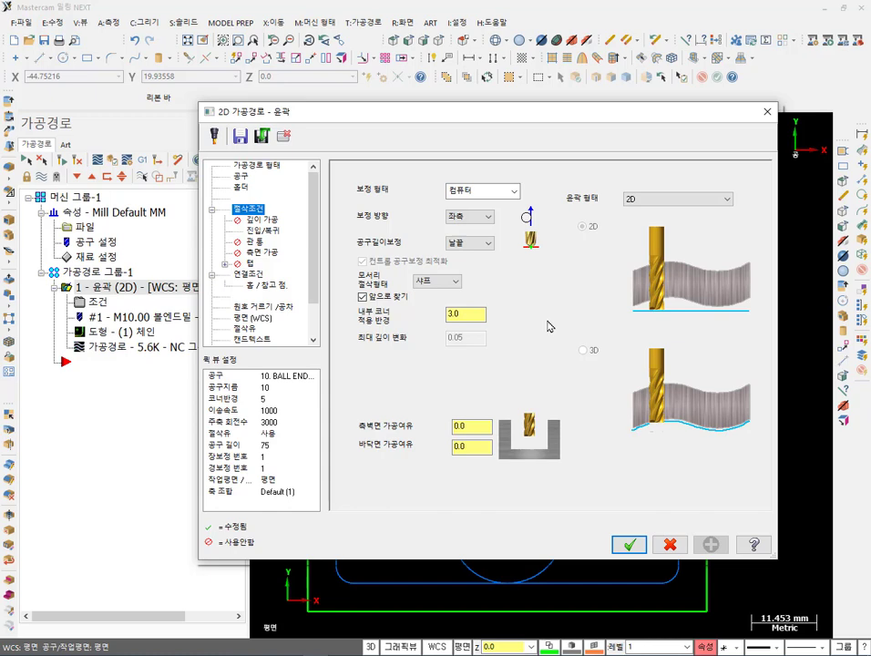
{"action": "left_click", "coordinate": [634, 547]}
Draw a manual four-point spline that crosses the square, rising above its upper edge and ending beyond its right side.
{"action": "scroll", "coordinate": [583, 310], "scroll_direction": "down", "scroll_amount": 2}
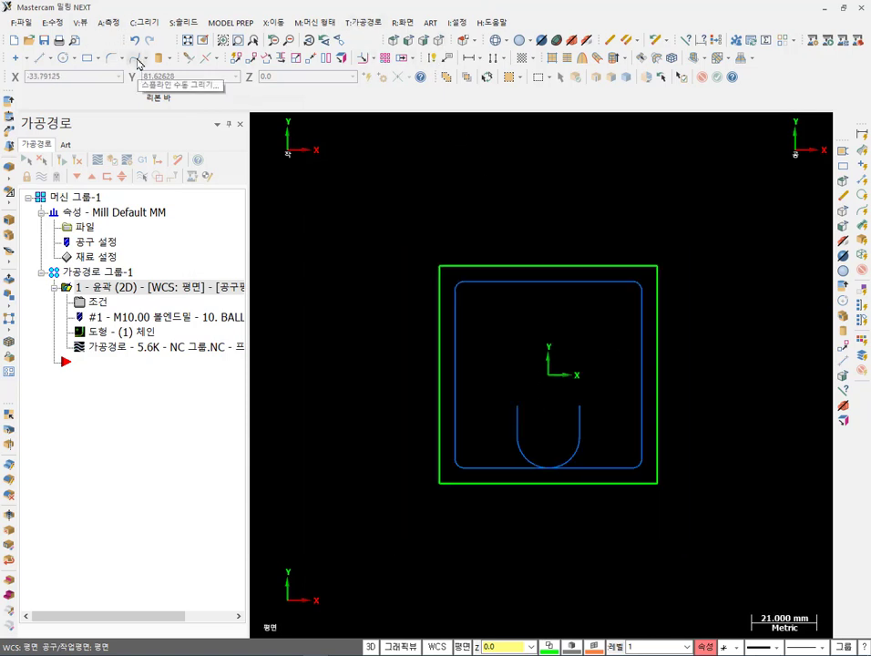
{"action": "left_click", "coordinate": [144, 21]}
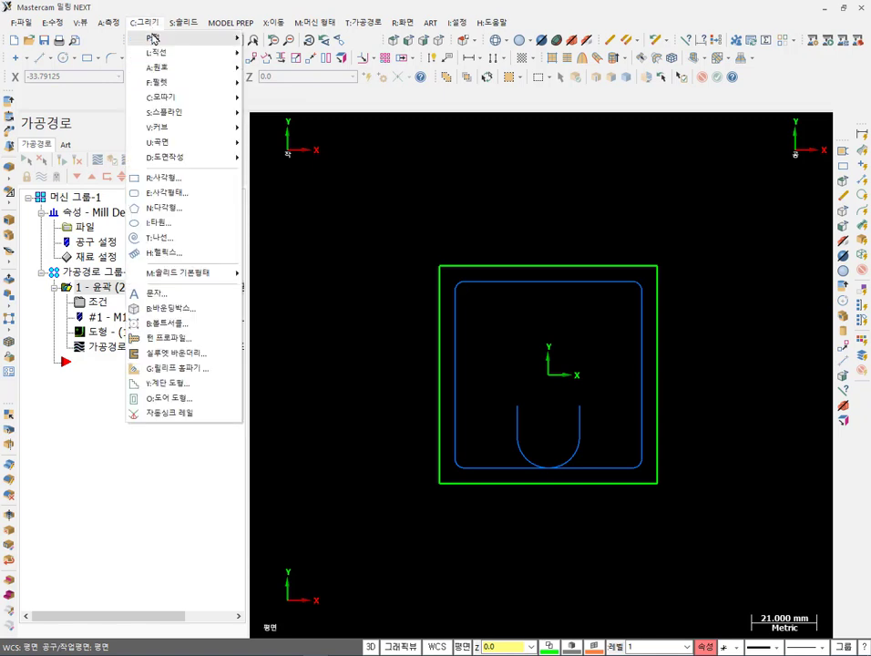
{"action": "mouse_move", "coordinate": [236, 114]}
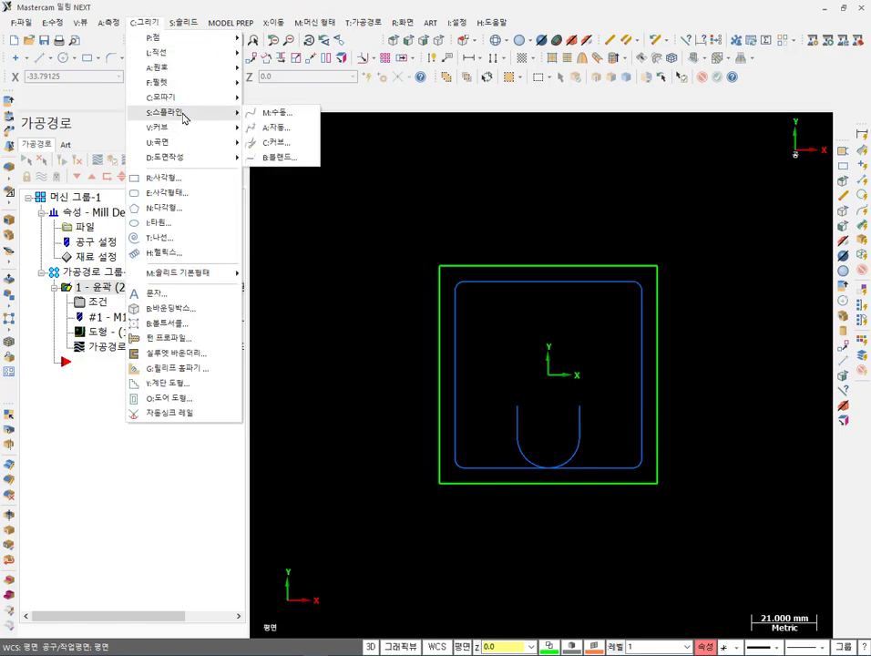
{"action": "left_click", "coordinate": [282, 117]}
{"action": "left_click", "coordinate": [393, 380]}
{"action": "left_click", "coordinate": [537, 242]}
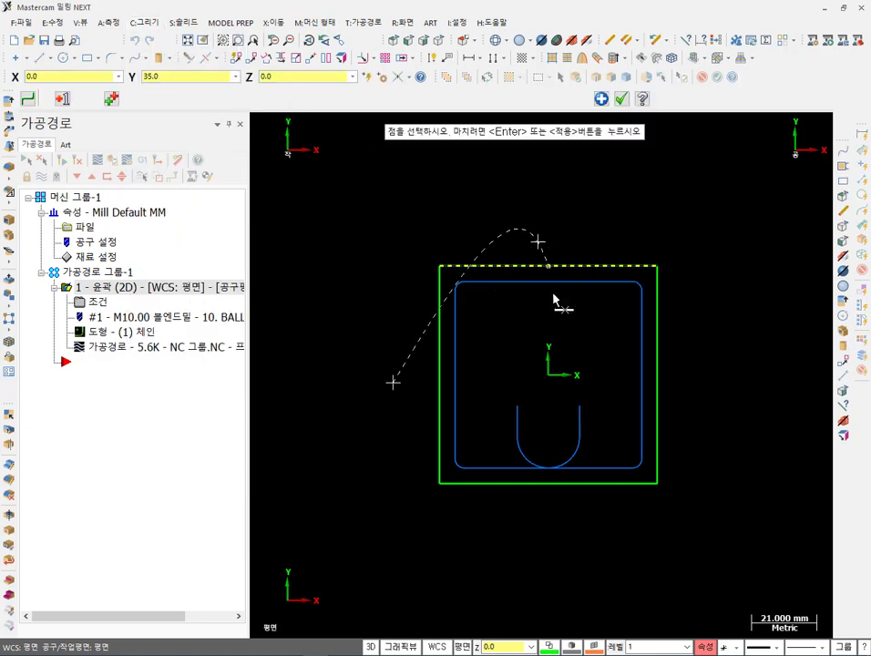
{"action": "left_click", "coordinate": [564, 326]}
{"action": "double_click", "coordinate": [714, 336]}
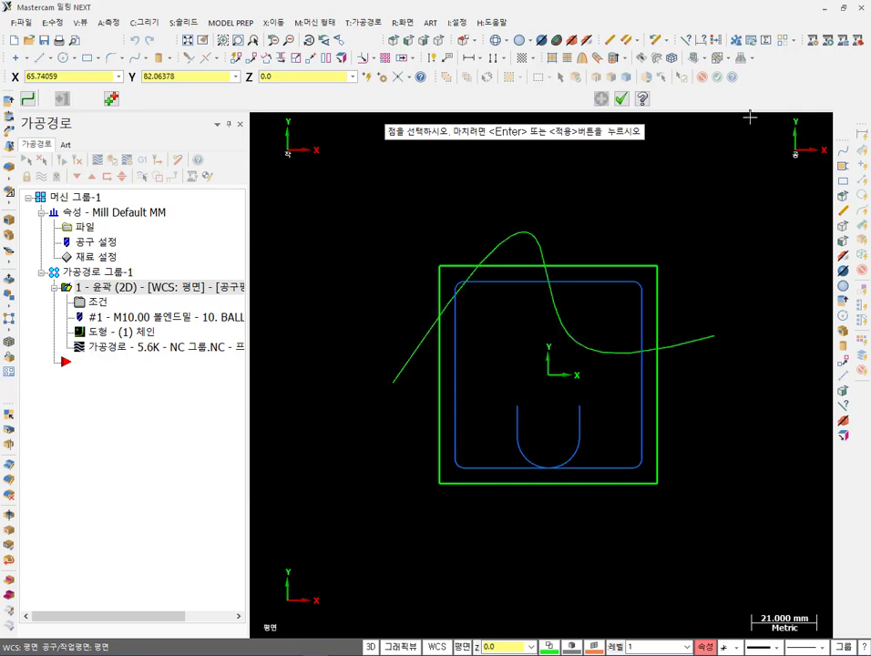
{"action": "key", "text": "Escape"}
Rechain all of the contour operation's geometry, replacing the square with the new spline as the machining chain.
{"action": "scroll", "coordinate": [692, 144], "scroll_direction": "up", "scroll_amount": 1}
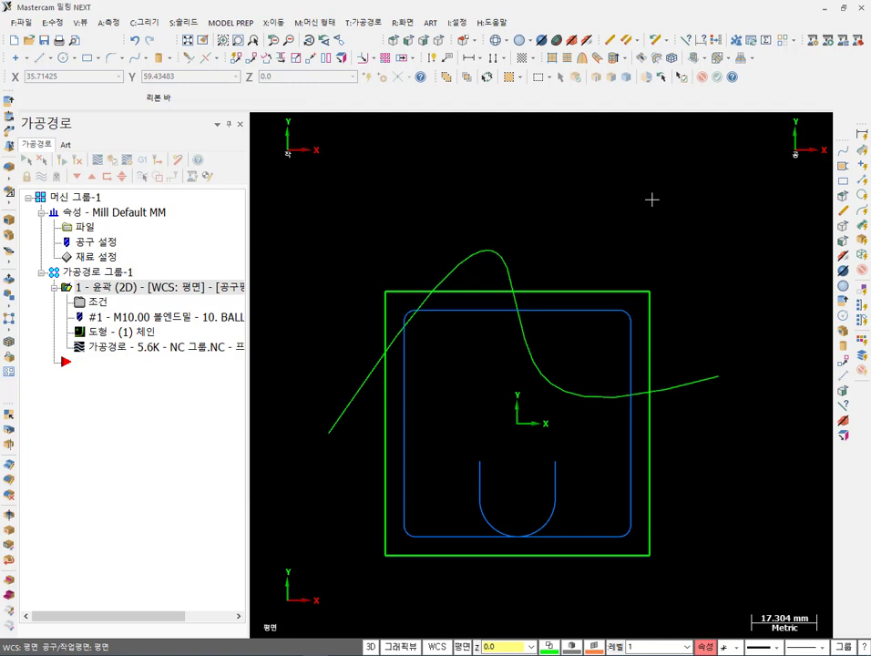
{"action": "left_click", "coordinate": [127, 334]}
{"action": "right_click", "coordinate": [156, 392]}
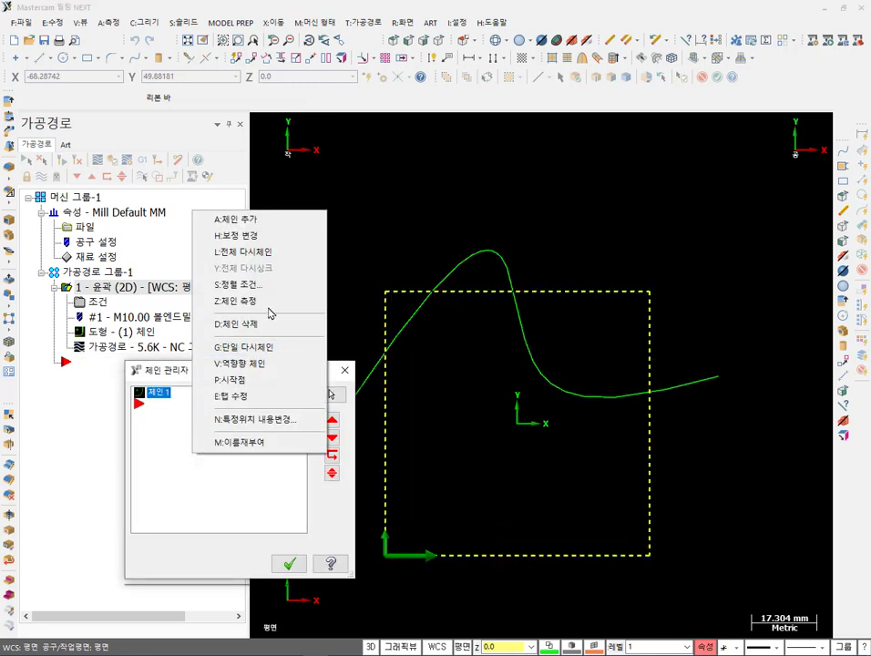
{"action": "left_click", "coordinate": [267, 252]}
{"action": "left_click", "coordinate": [349, 397]}
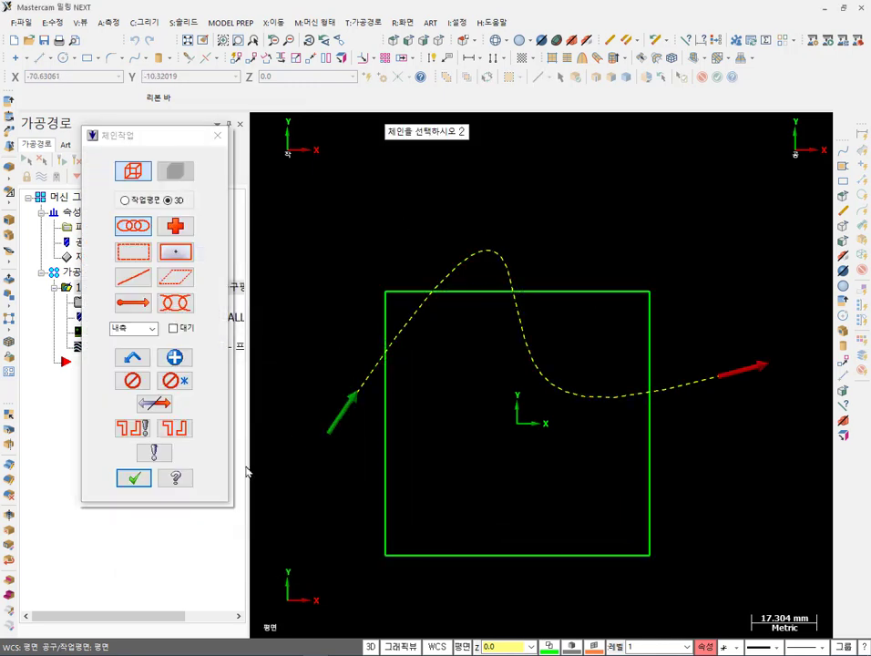
{"action": "left_click", "coordinate": [133, 479]}
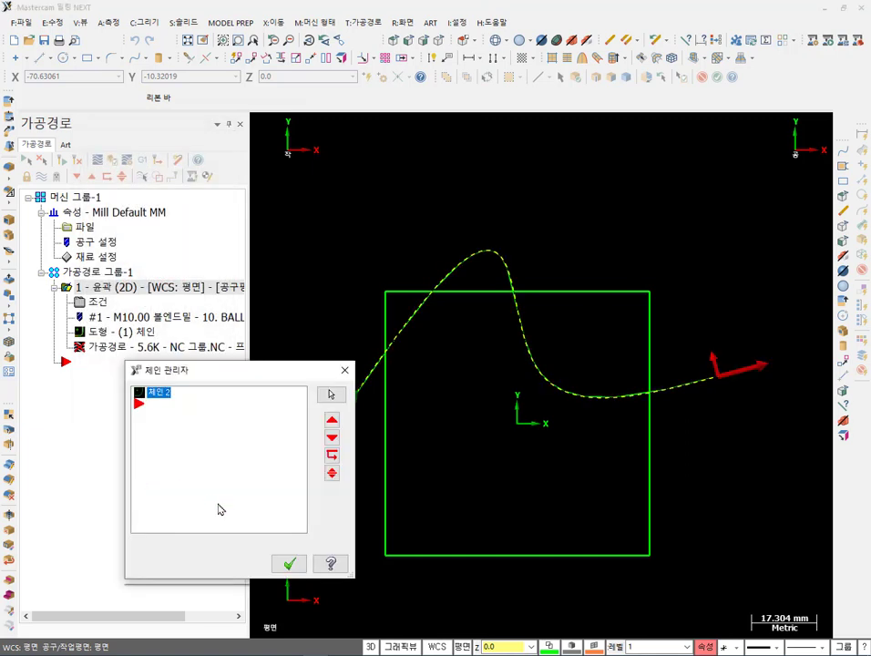
{"action": "left_click", "coordinate": [291, 566]}
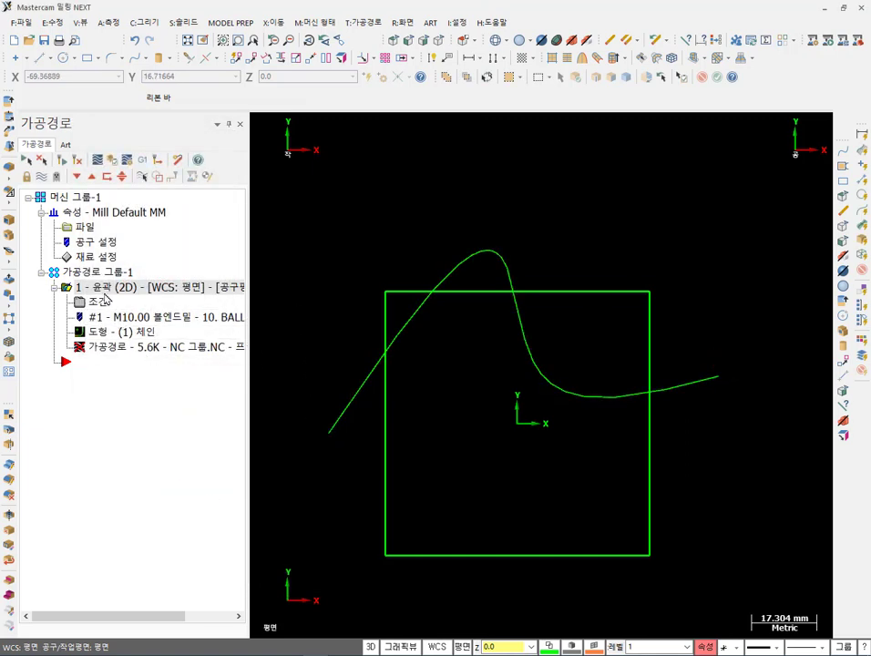
Accept the contour operation's cutting conditions and regenerate the toolpath along the spline.
{"action": "left_click", "coordinate": [100, 305]}
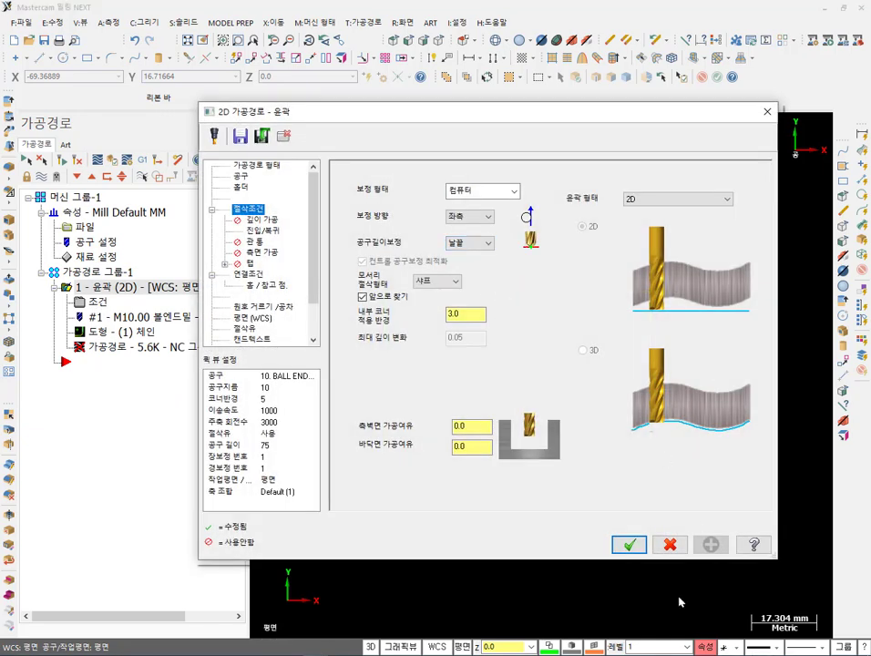
{"action": "left_click", "coordinate": [621, 544]}
{"action": "left_click", "coordinate": [61, 160]}
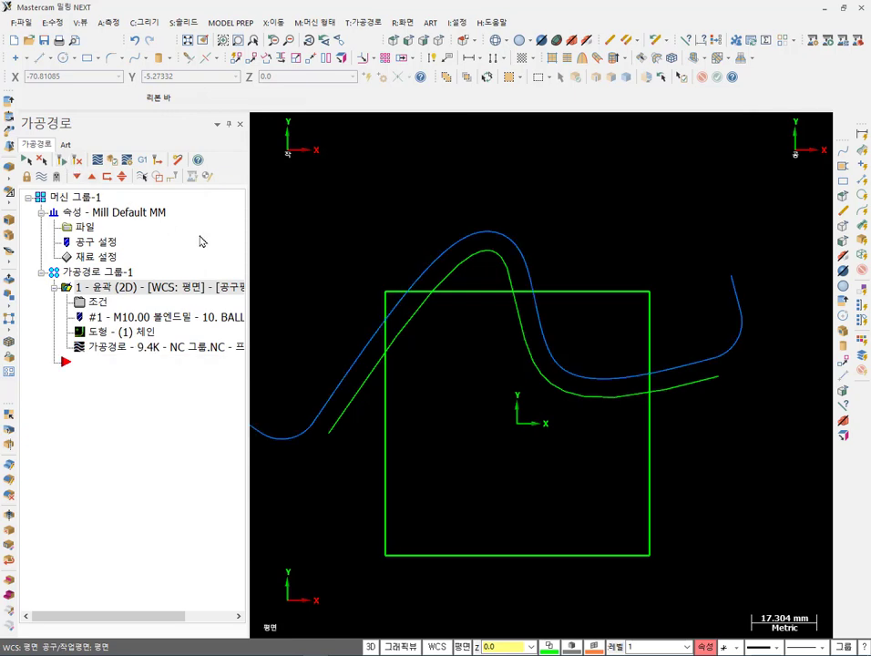
Open and close the backplot of the spline contour, and check the maximum depth variation (최대 깊이 변화) field in its cutting conditions.
{"action": "key", "text": "alt+t"}
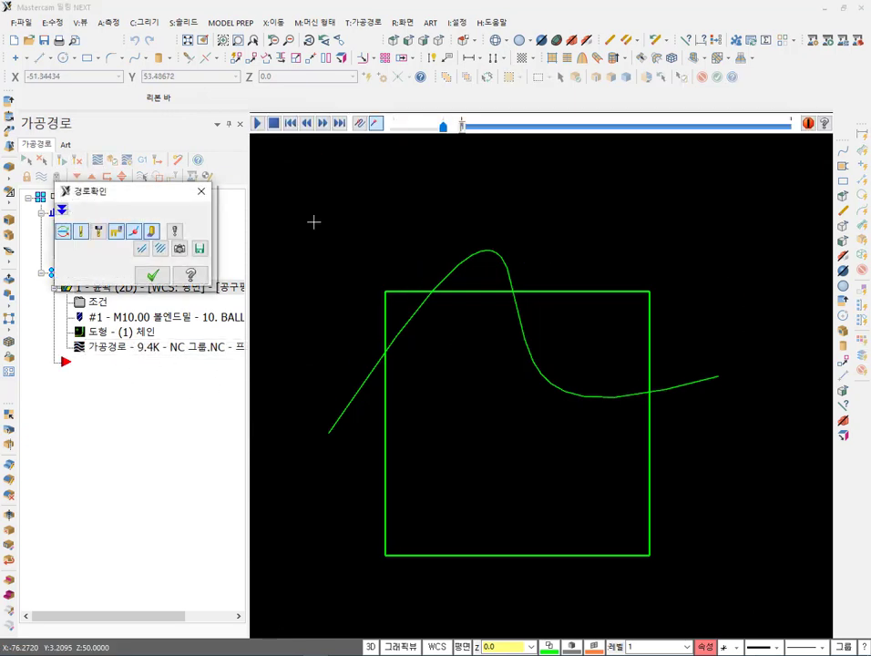
{"action": "left_click", "coordinate": [208, 188]}
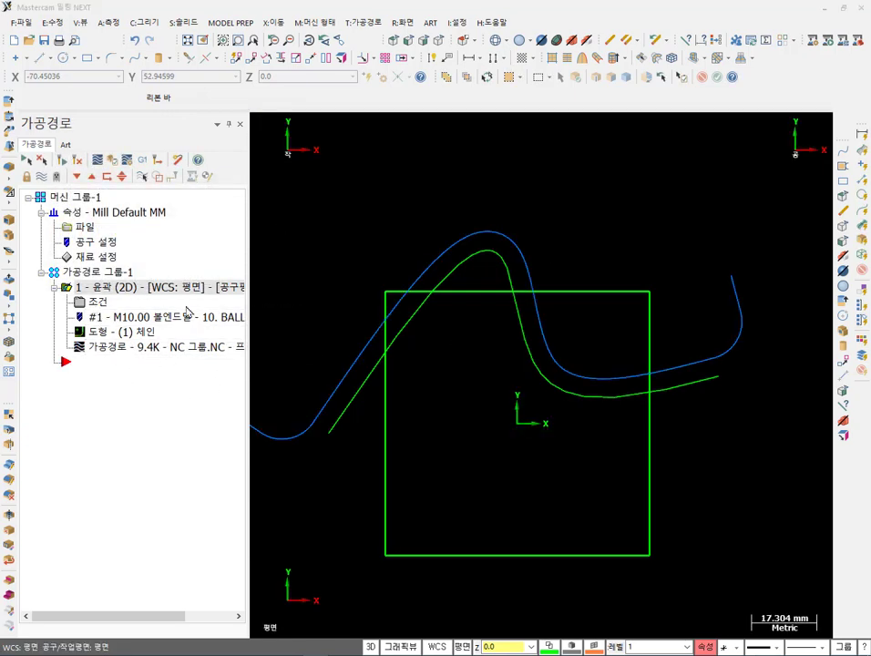
{"action": "left_click", "coordinate": [94, 304]}
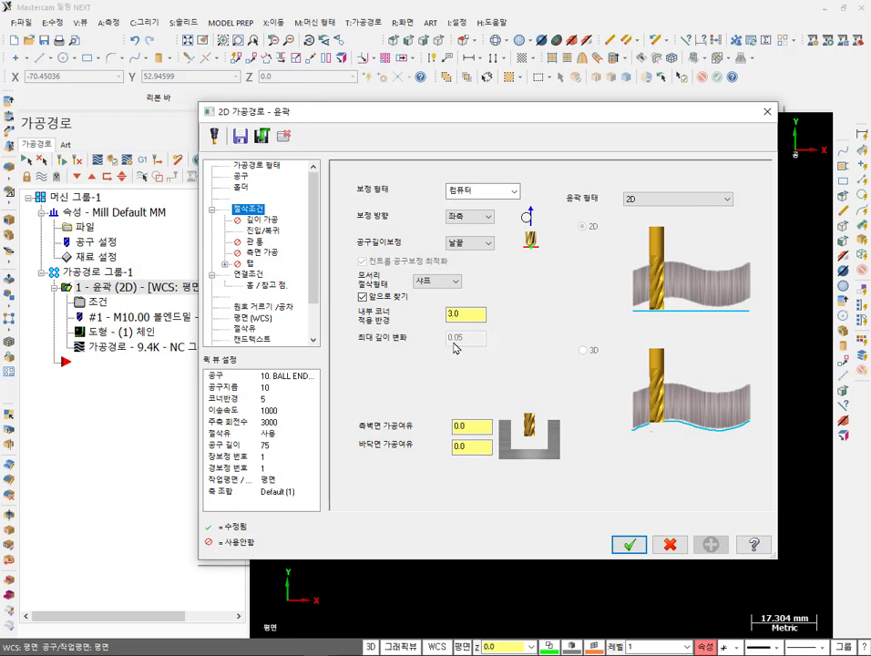
{"action": "key", "text": "Escape"}
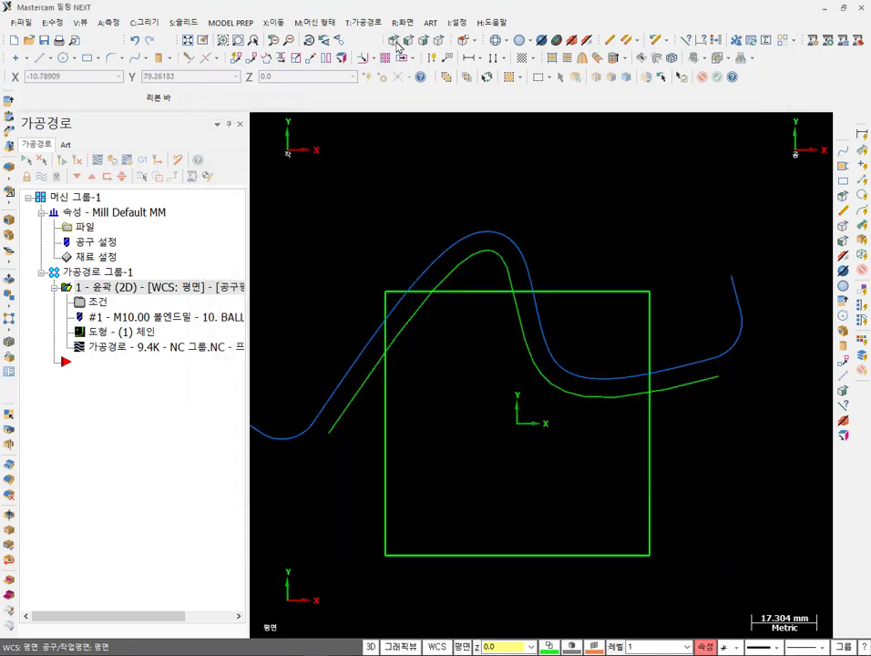
In isometric view, tilt the spline about 25° around the X axis through the origin with dynamic move (다이나믹 이동).
{"action": "left_click", "coordinate": [438, 40]}
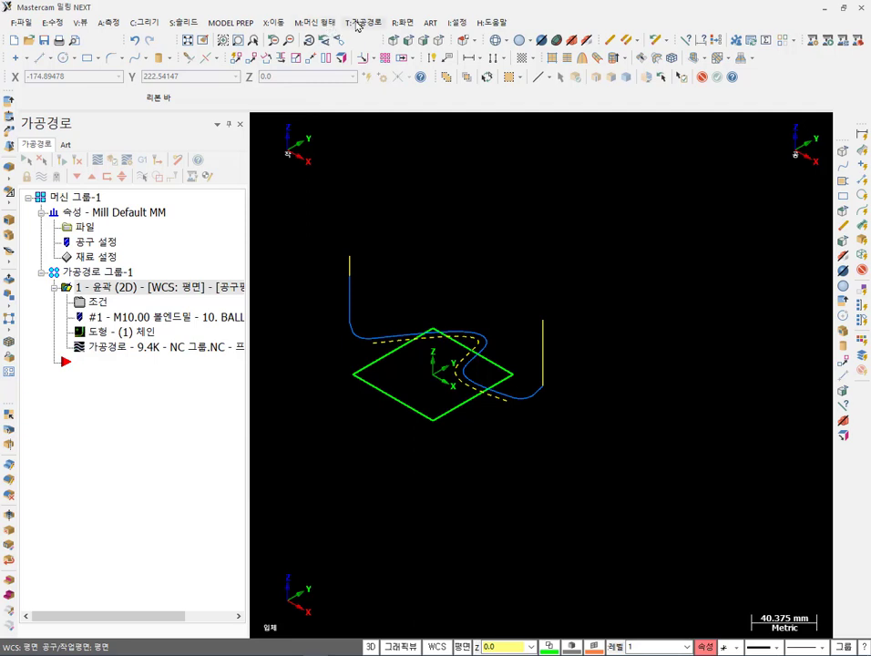
{"action": "left_click", "coordinate": [273, 21]}
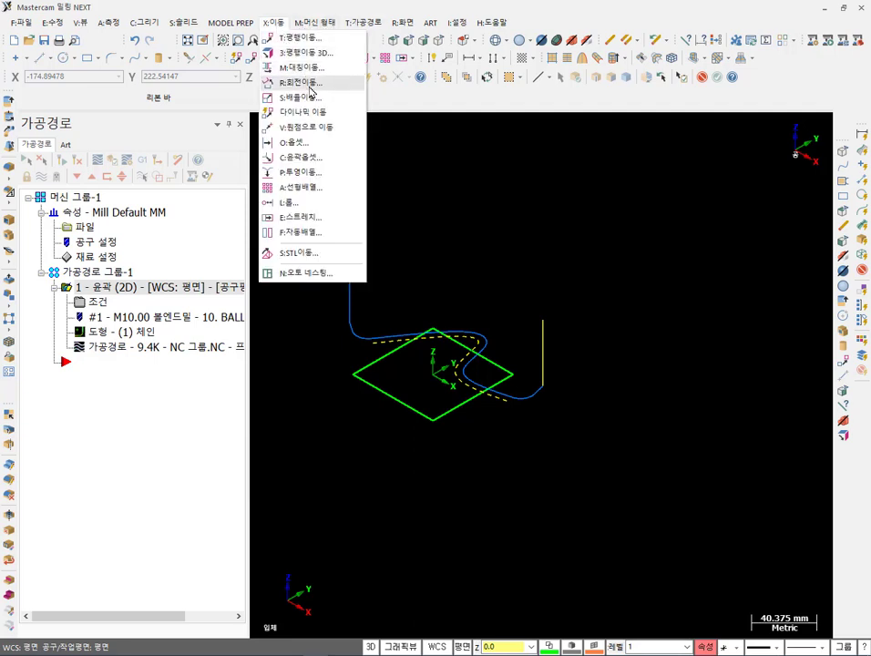
{"action": "left_click", "coordinate": [303, 111]}
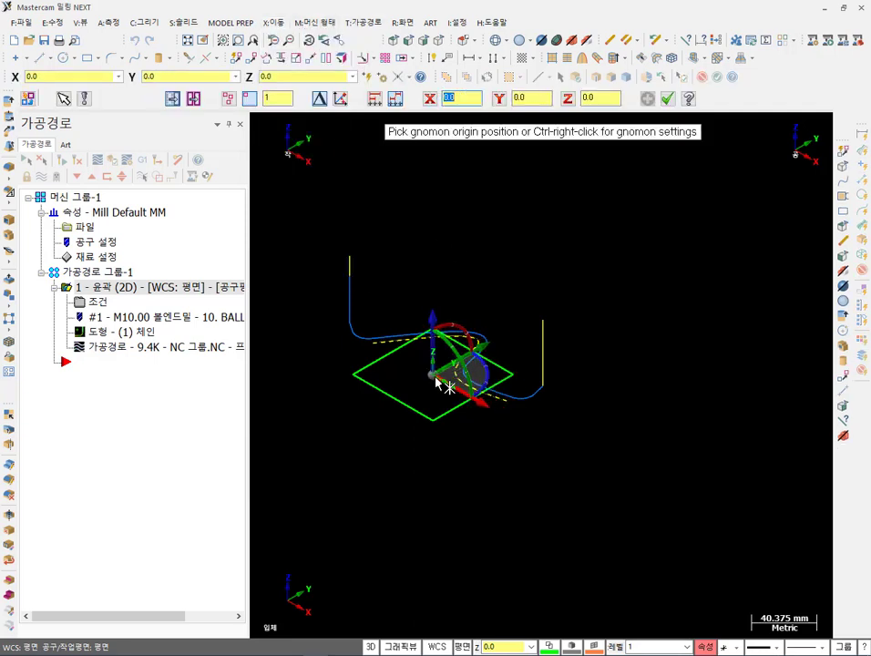
{"action": "left_click", "coordinate": [438, 384]}
{"action": "scroll", "coordinate": [463, 379], "scroll_direction": "up", "scroll_amount": 4}
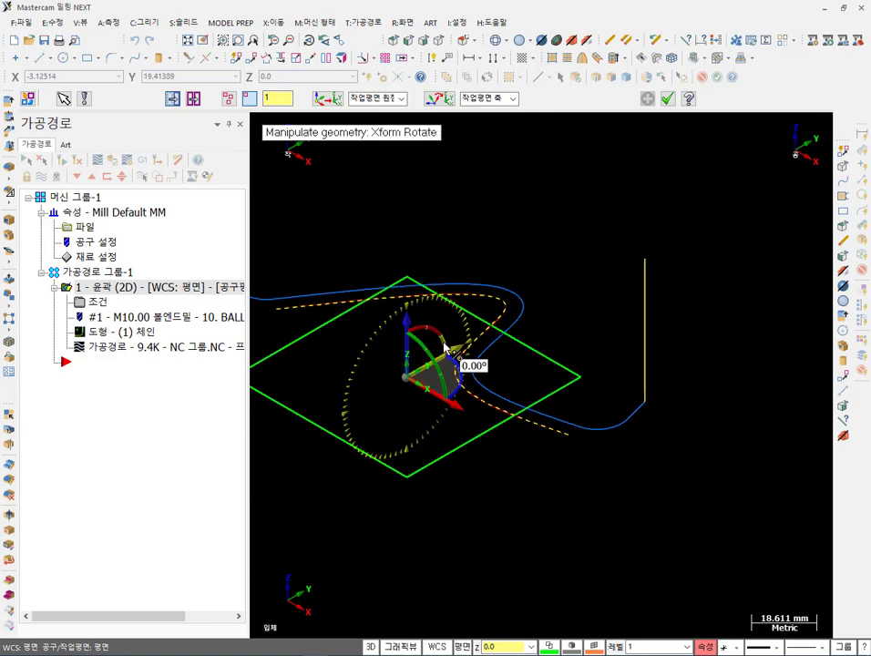
{"action": "left_click", "coordinate": [446, 348]}
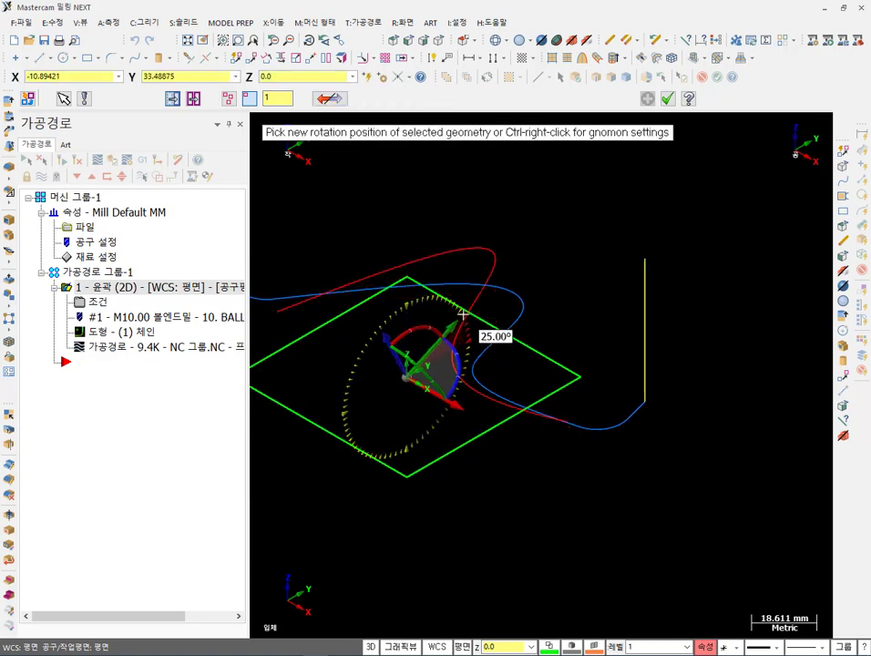
{"action": "left_click", "coordinate": [469, 313]}
{"action": "left_click", "coordinate": [667, 98]}
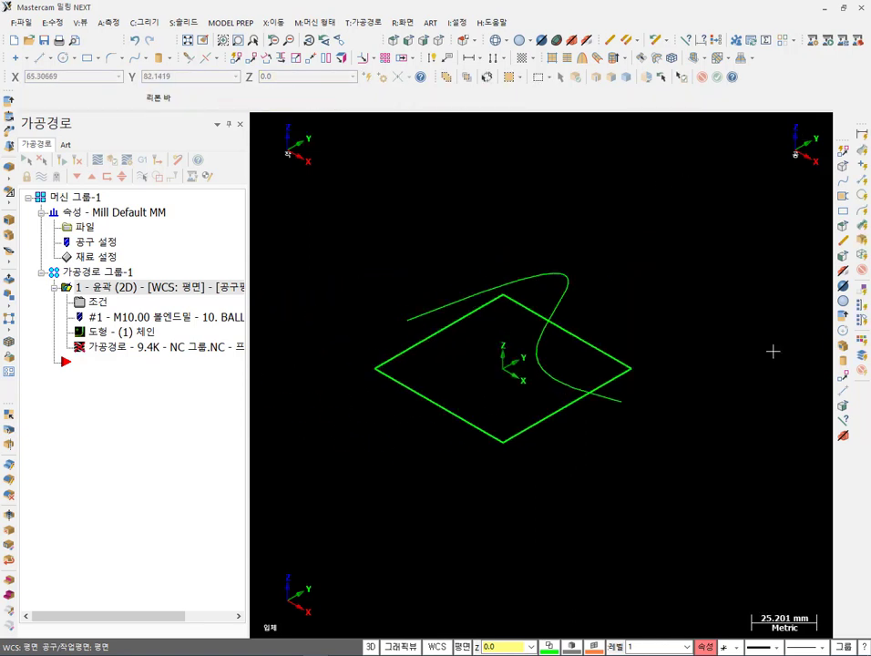
Check the spline's tilt from the side and regenerate the contour toolpath on it.
{"action": "key", "text": "alt+5"}
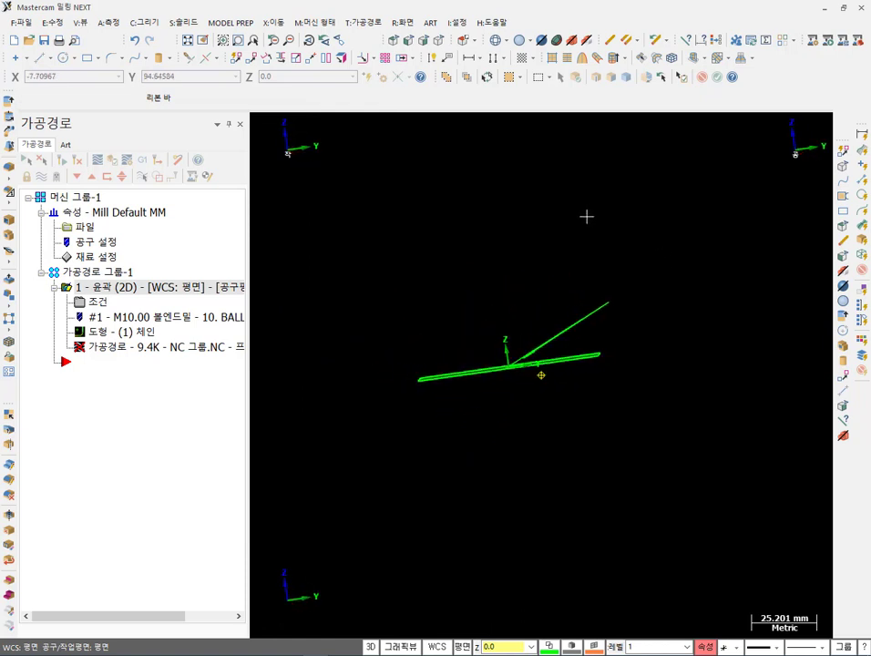
{"action": "key", "text": "alt+7"}
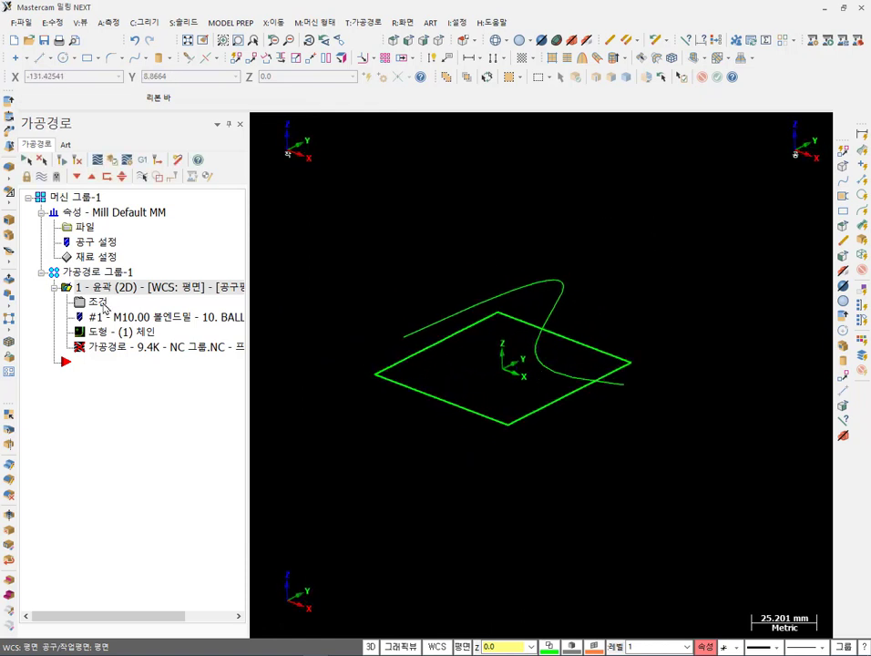
{"action": "left_click", "coordinate": [76, 159]}
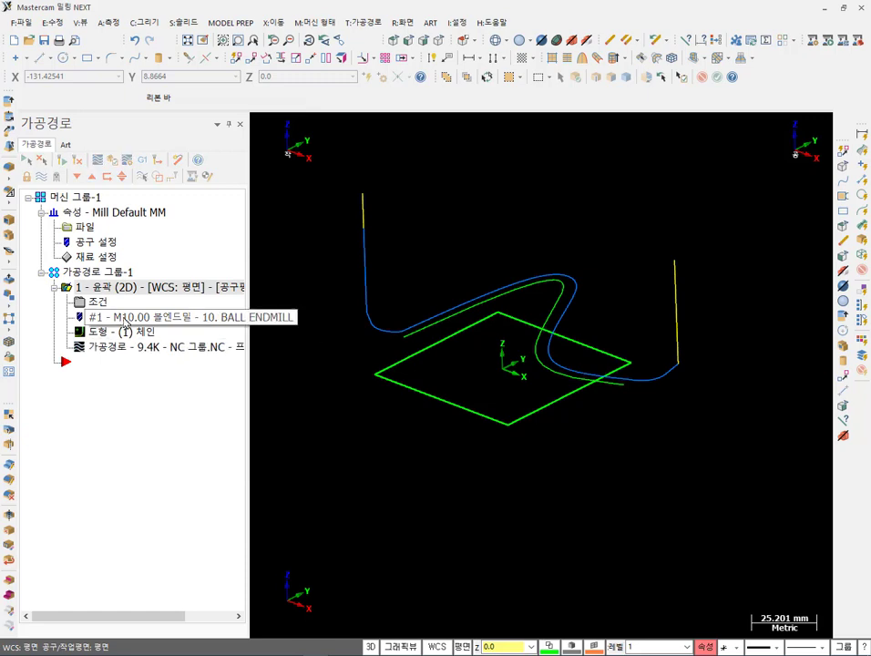
Examine the contour type and the maximum depth variation (최대 깊이 변화) field in the tilted spline's cutting conditions.
{"action": "left_click", "coordinate": [96, 301]}
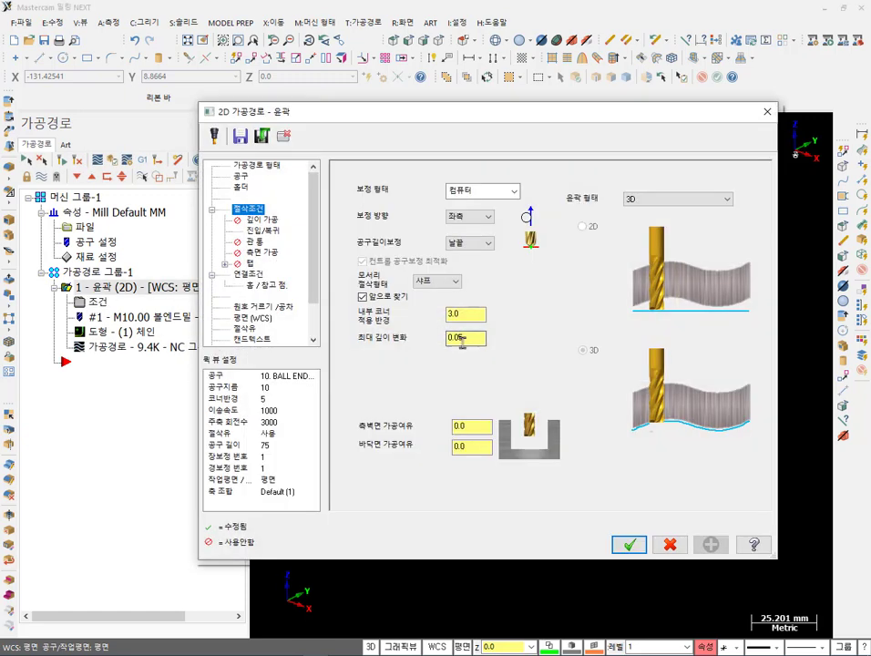
{"action": "double_click", "coordinate": [462, 339]}
{"action": "left_click", "coordinate": [467, 337]}
Review the linear tolerance (선형공차) and maximum depth variation (최대깊이변화) descriptions in the PDF textbook, and accept the contour parameters back in Mastercam.
{"action": "key", "text": "alt+Tab"}
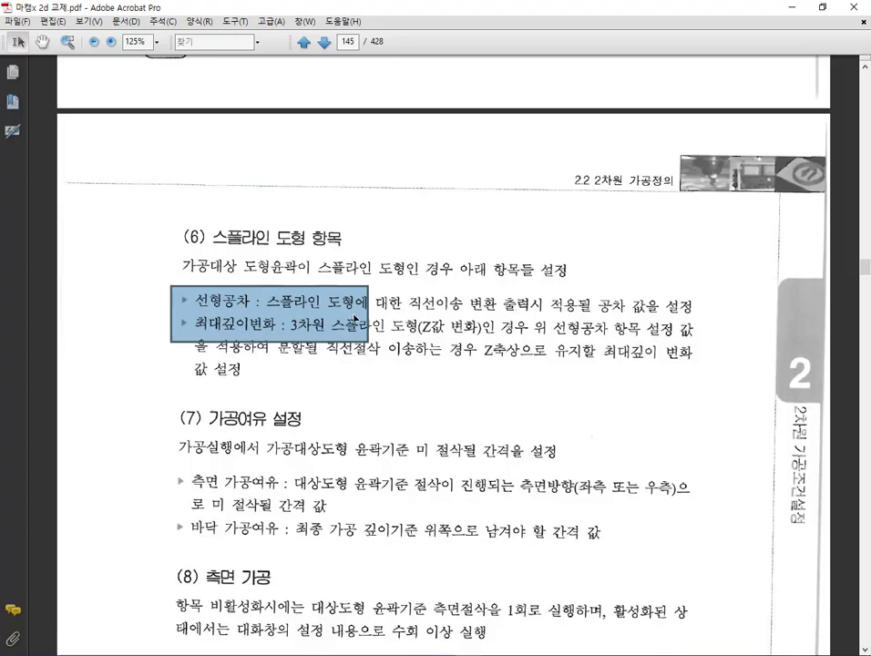
{"action": "left_click_drag", "start_coordinate": [398, 283], "coordinate": [717, 317]}
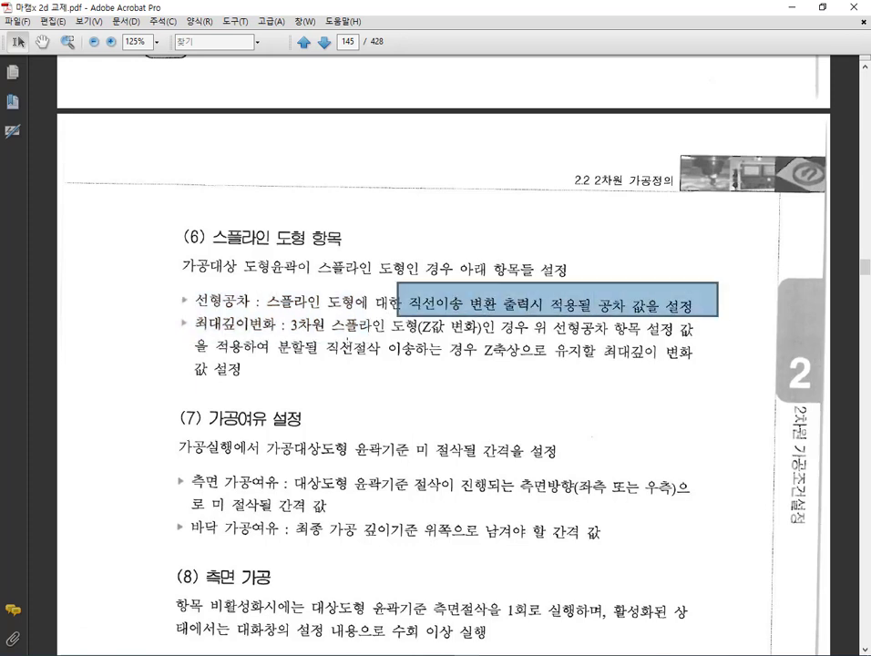
{"action": "left_click_drag", "start_coordinate": [190, 312], "coordinate": [275, 334]}
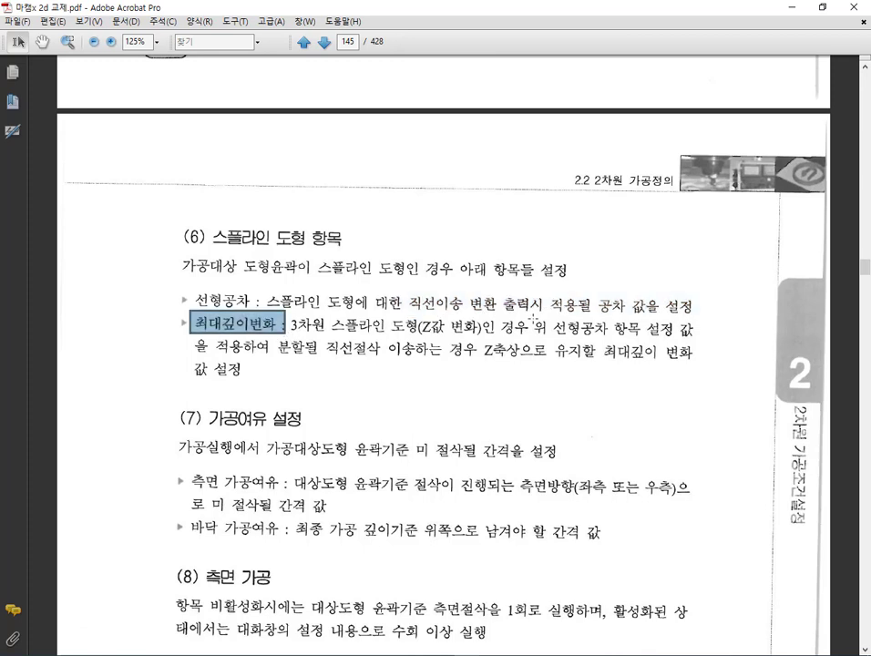
{"action": "left_click_drag", "start_coordinate": [552, 331], "coordinate": [701, 334]}
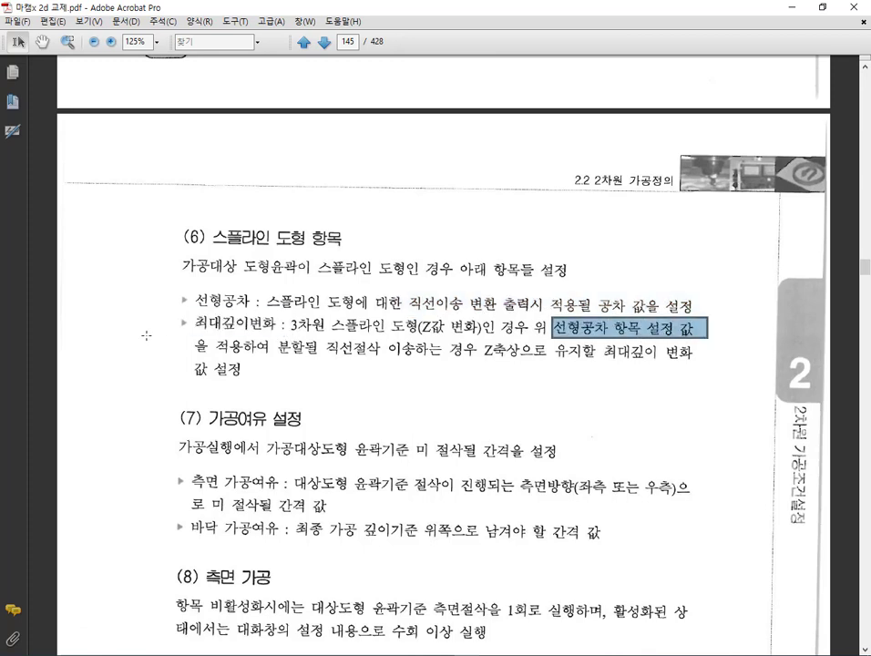
{"action": "left_click_drag", "start_coordinate": [193, 334], "coordinate": [702, 358]}
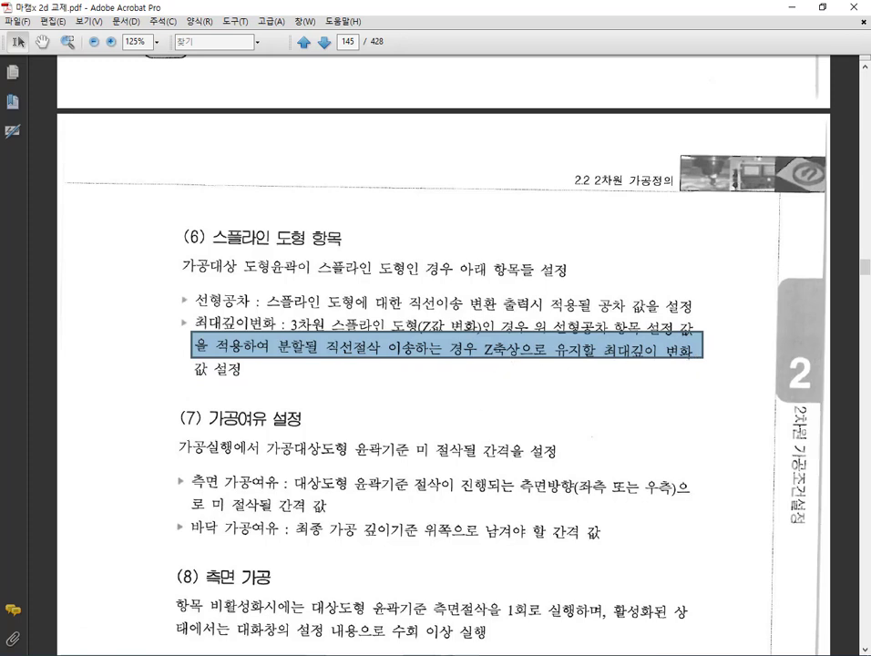
{"action": "key", "text": "alt+Tab"}
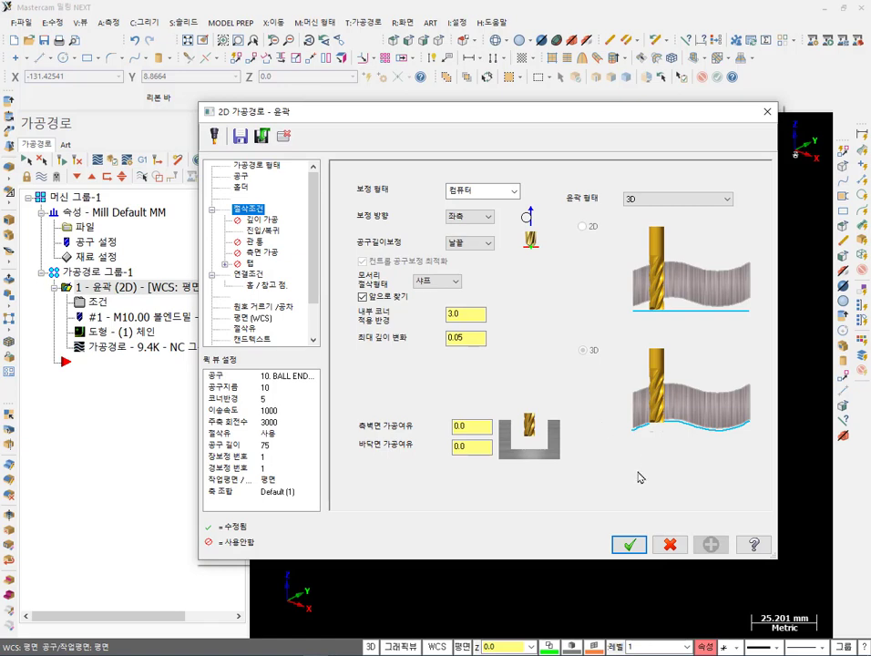
{"action": "left_click", "coordinate": [628, 544]}
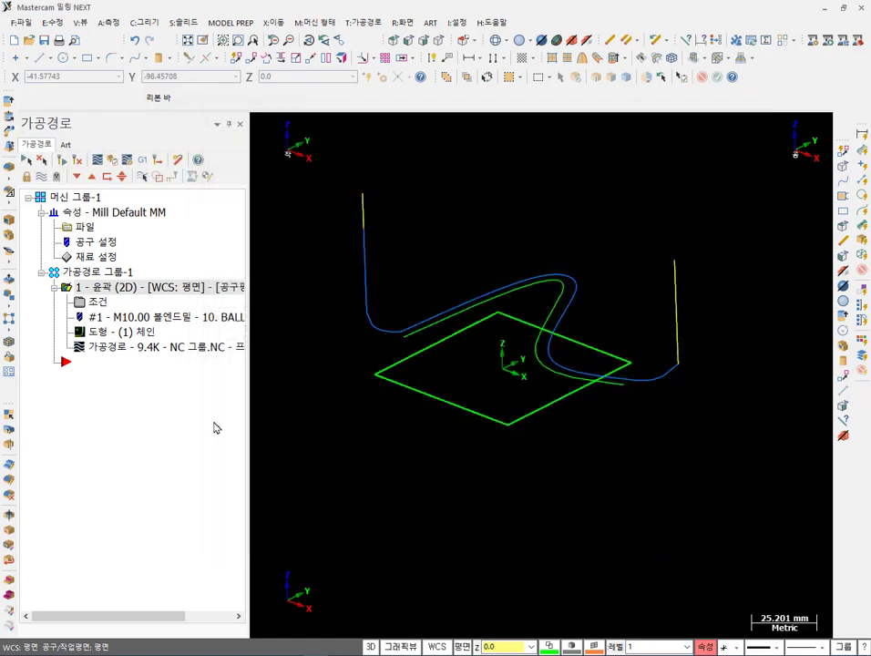
Set the spline contour's compensation type (보정 형태) to off (안함) and regenerate the toolpath.
{"action": "left_click", "coordinate": [84, 302]}
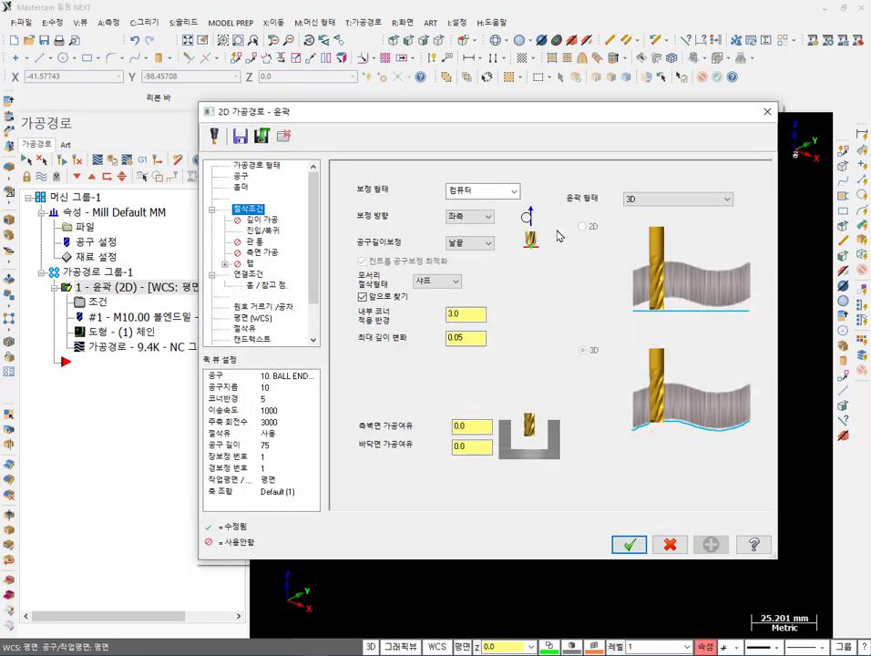
{"action": "left_click", "coordinate": [510, 190]}
{"action": "left_click", "coordinate": [492, 248]}
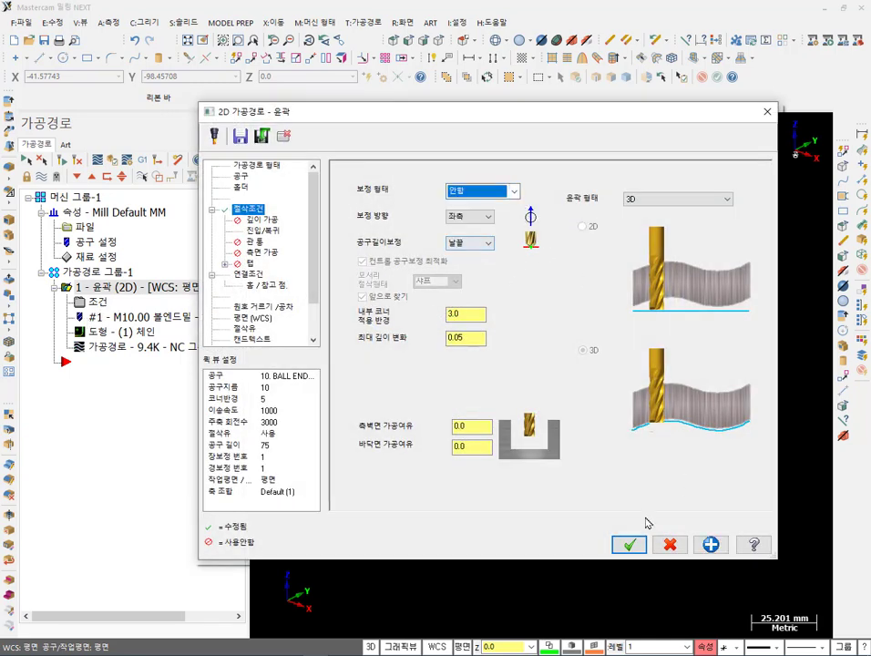
{"action": "left_click", "coordinate": [627, 543]}
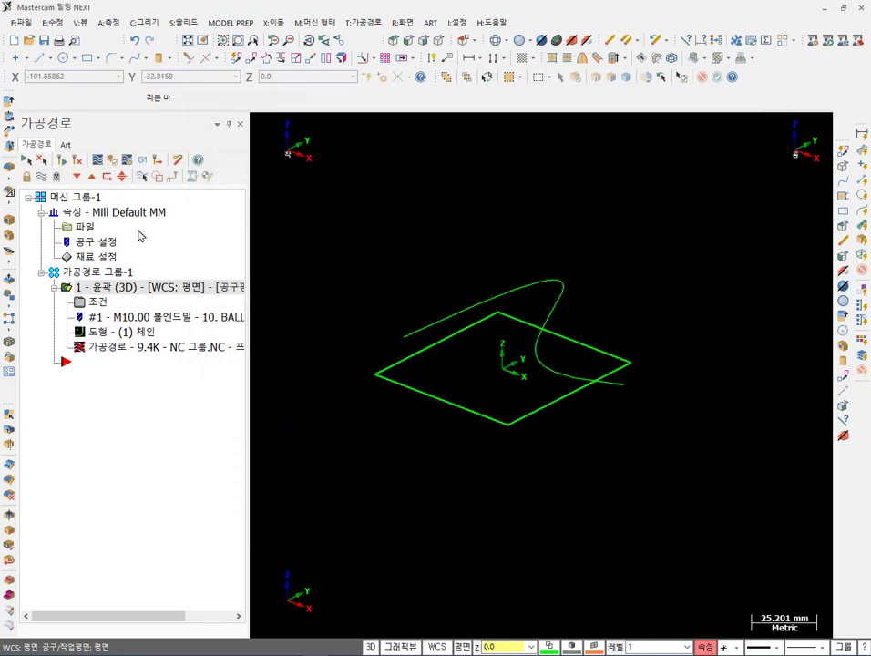
{"action": "left_click", "coordinate": [76, 159]}
Turn off lead in/out (진입/복귀) for the spline contour and regenerate the toolpath.
{"action": "left_click", "coordinate": [95, 302]}
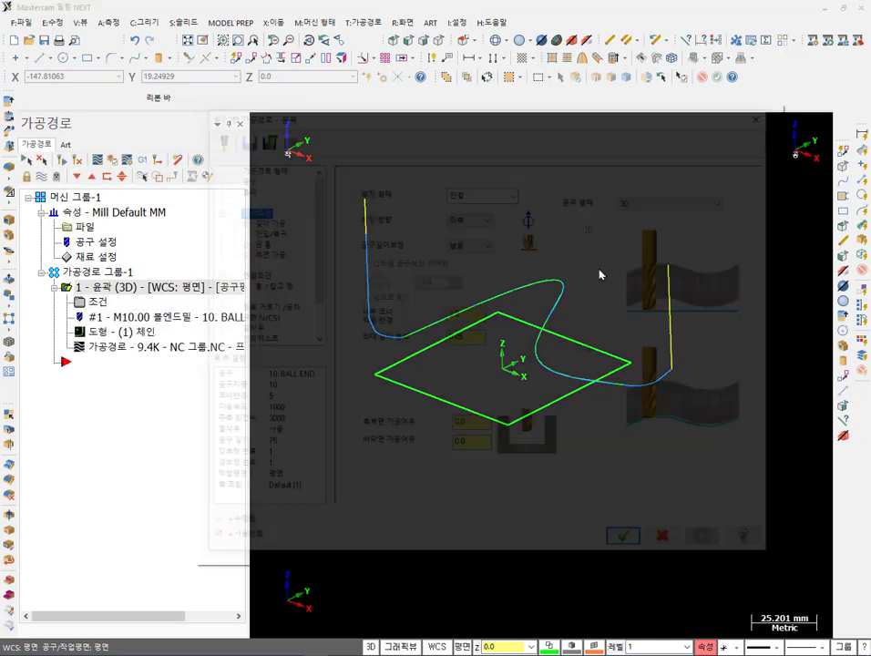
{"action": "left_click", "coordinate": [265, 231]}
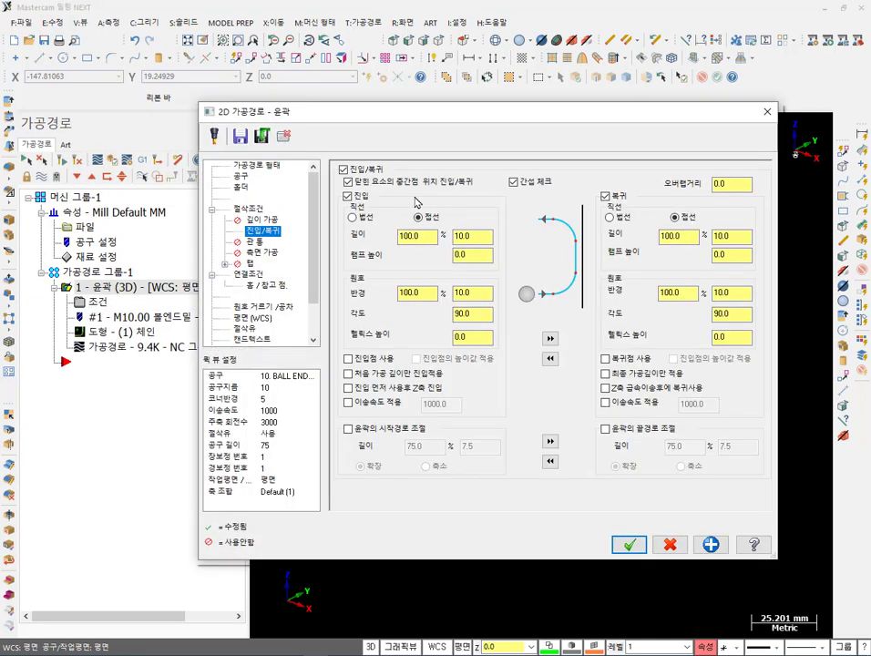
{"action": "left_click", "coordinate": [342, 169]}
{"action": "left_click", "coordinate": [629, 544]}
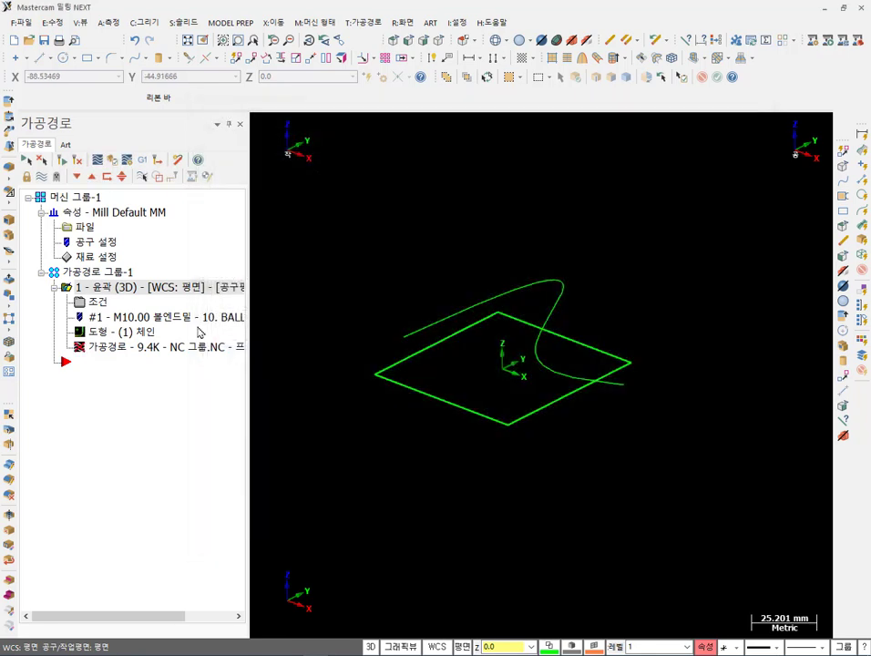
Examine the gap between the spline and the straight toolpath segments at the spline's upper bend.
{"action": "scroll", "coordinate": [491, 283], "scroll_direction": "up", "scroll_amount": 5}
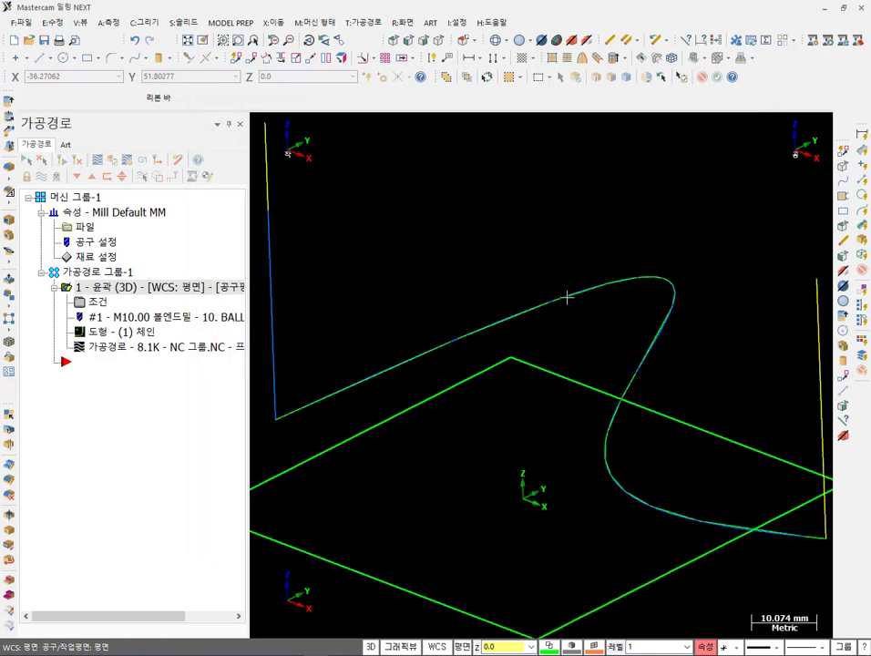
{"action": "scroll", "coordinate": [683, 270], "scroll_direction": "up", "scroll_amount": 5}
{"action": "scroll", "coordinate": [650, 264], "scroll_direction": "up", "scroll_amount": 15}
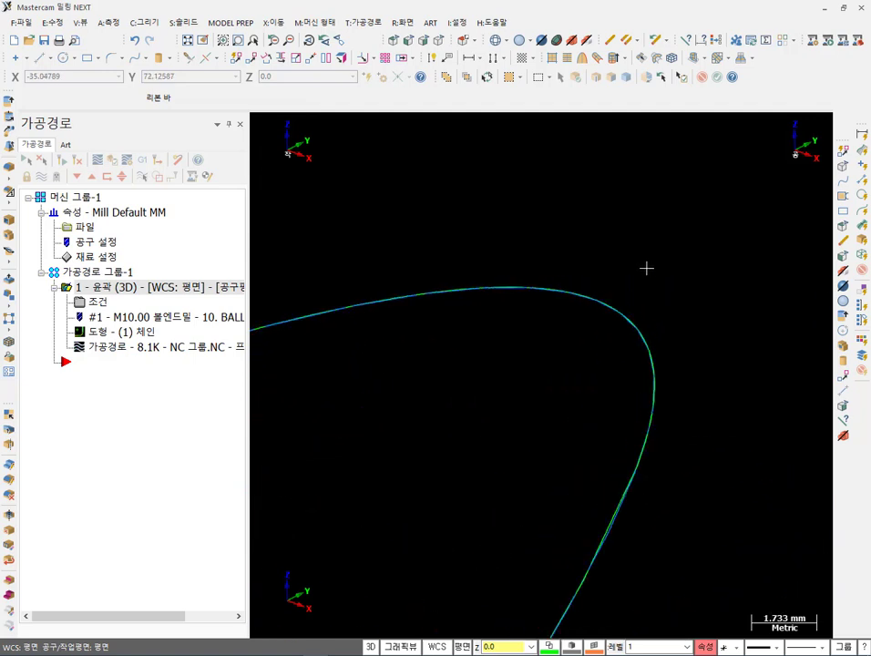
{"action": "scroll", "coordinate": [628, 339], "scroll_direction": "up", "scroll_amount": 1}
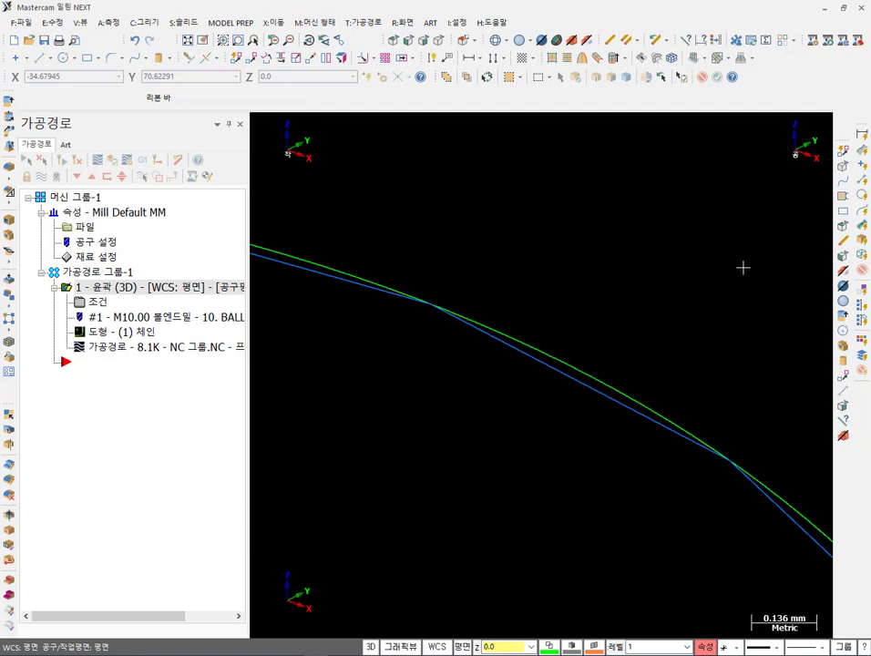
{"action": "scroll", "coordinate": [564, 466], "scroll_direction": "up", "scroll_amount": 1}
{"action": "scroll", "coordinate": [397, 310], "scroll_direction": "up", "scroll_amount": 2}
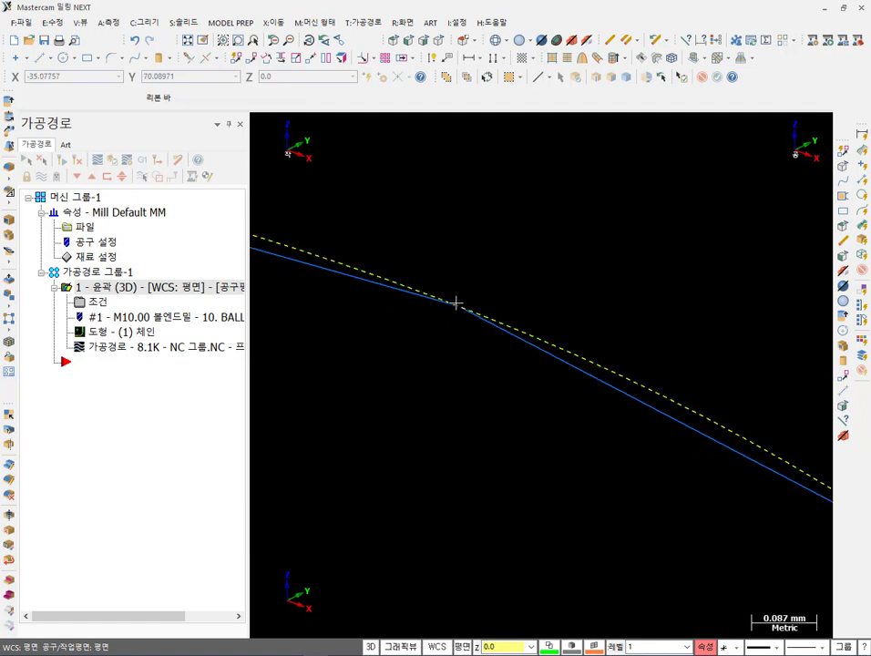
{"action": "scroll", "coordinate": [355, 185], "scroll_direction": "down", "scroll_amount": 1}
{"action": "scroll", "coordinate": [632, 317], "scroll_direction": "down", "scroll_amount": 1}
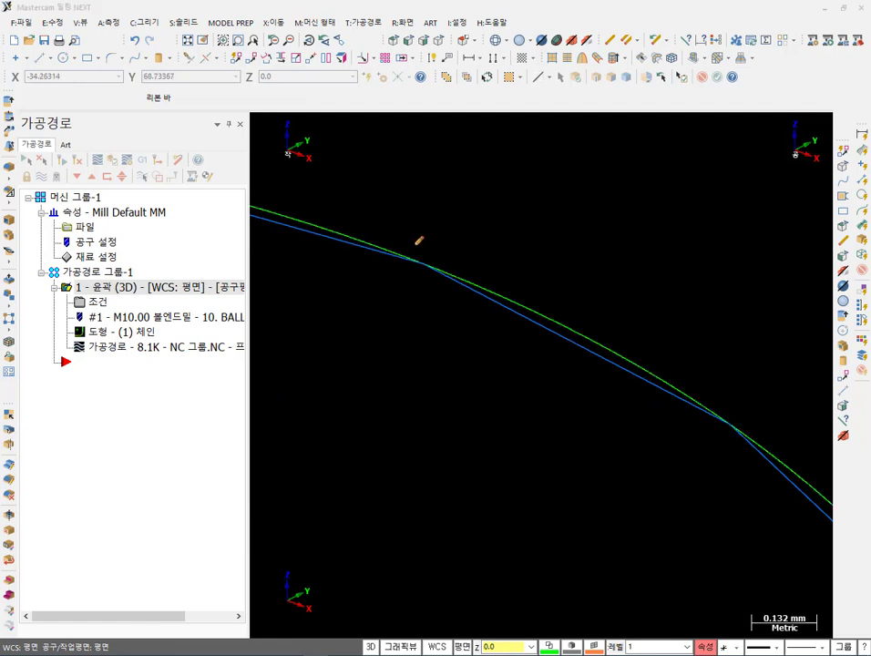
Mark the ends of one linear toolpath segment and its midpoint gap to the spline with red pen strokes, and clear the marks.
{"action": "left_click_drag", "start_coordinate": [429, 238], "coordinate": [409, 293]}
{"action": "left_click_drag", "start_coordinate": [746, 396], "coordinate": [708, 463]}
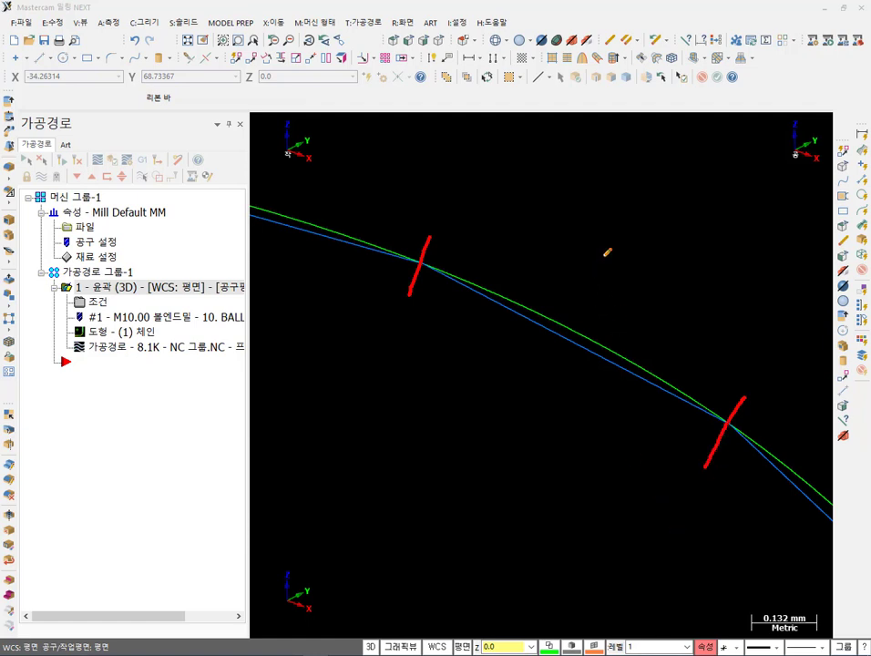
{"action": "left_click_drag", "start_coordinate": [602, 259], "coordinate": [498, 490]}
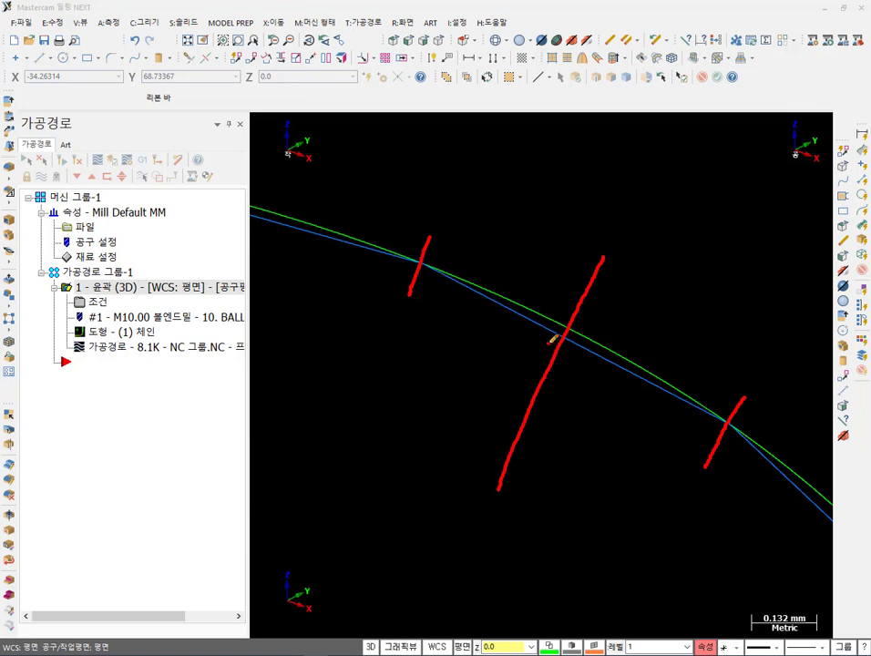
{"action": "left_click_drag", "start_coordinate": [564, 334], "coordinate": [566, 347]}
{"action": "mouse_move", "coordinate": [576, 303]}
{"action": "left_mouse_down"}
{"action": "mouse_move", "coordinate": [569, 324]}
{"action": "mouse_move", "coordinate": [622, 317]}
{"action": "left_mouse_up"}
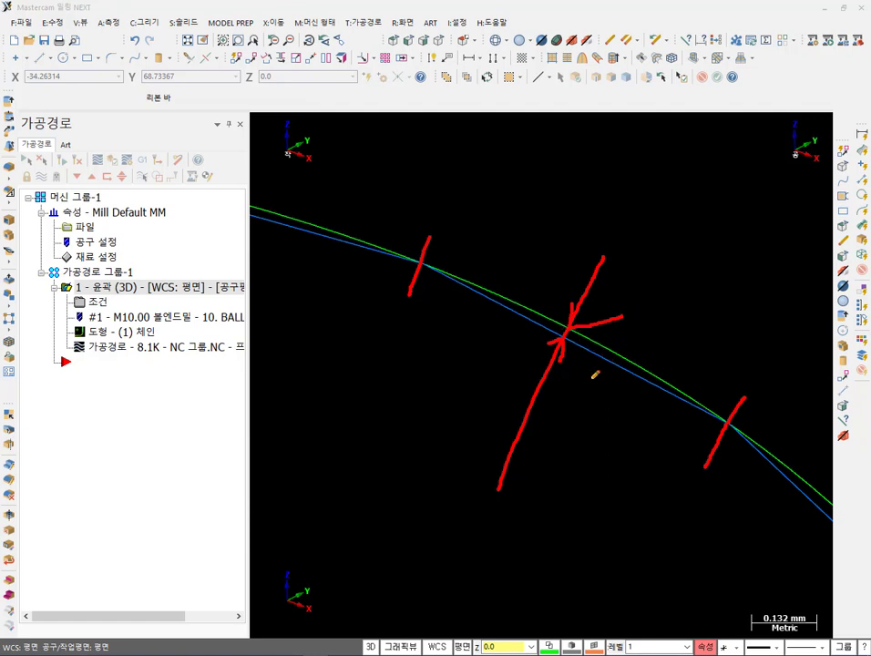
{"action": "mouse_move", "coordinate": [560, 369]}
{"action": "left_mouse_down"}
{"action": "mouse_move", "coordinate": [531, 346]}
{"action": "mouse_move", "coordinate": [536, 287]}
{"action": "mouse_move", "coordinate": [602, 307]}
{"action": "mouse_move", "coordinate": [602, 358]}
{"action": "mouse_move", "coordinate": [565, 373]}
{"action": "left_mouse_up"}
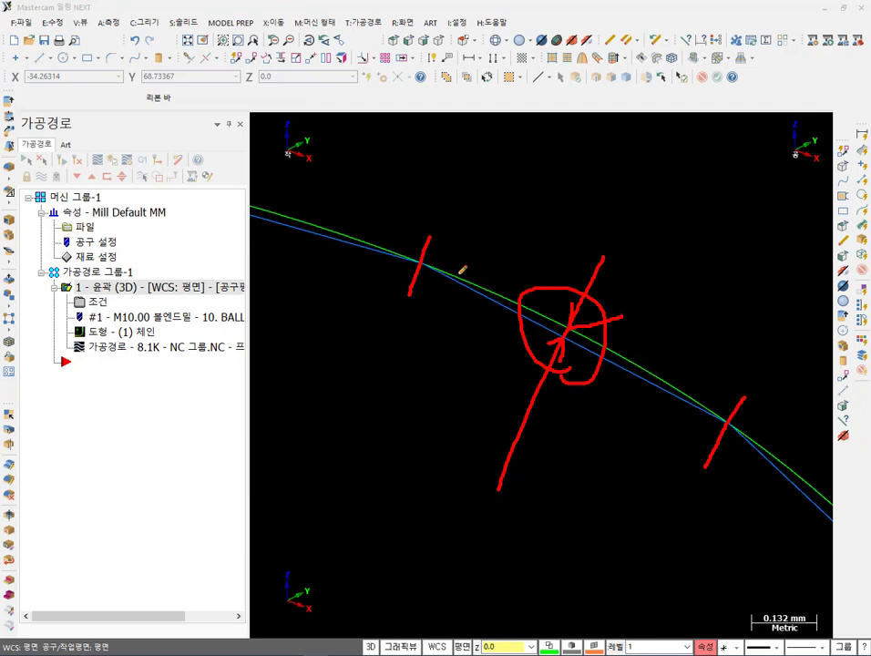
{"action": "left_click_drag", "start_coordinate": [432, 234], "coordinate": [400, 294]}
{"action": "left_click_drag", "start_coordinate": [746, 389], "coordinate": [719, 452]}
{"action": "mouse_move", "coordinate": [564, 354]}
{"action": "left_mouse_down"}
{"action": "mouse_move", "coordinate": [541, 331]}
{"action": "mouse_move", "coordinate": [580, 291]}
{"action": "mouse_move", "coordinate": [622, 308]}
{"action": "mouse_move", "coordinate": [601, 377]}
{"action": "mouse_move", "coordinate": [541, 371]}
{"action": "mouse_move", "coordinate": [528, 310]}
{"action": "mouse_move", "coordinate": [574, 292]}
{"action": "left_mouse_up"}
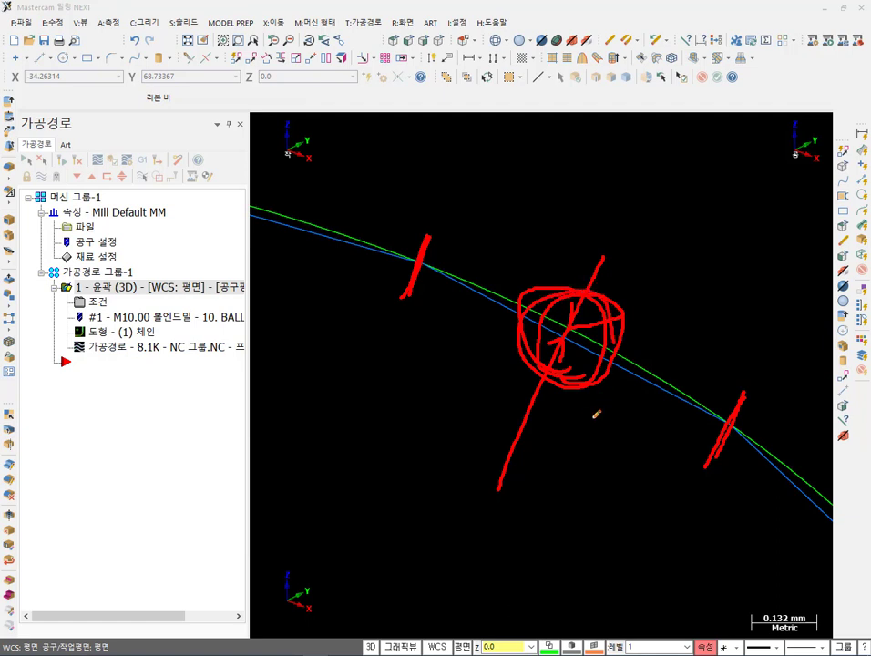
{"action": "right_click", "coordinate": [415, 434]}
{"action": "left_click", "coordinate": [450, 580]}
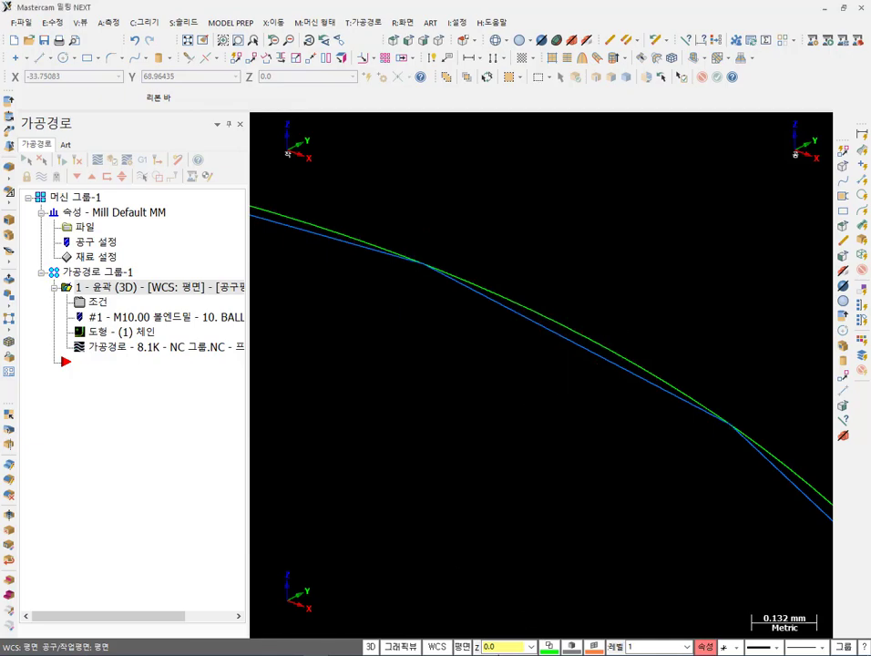
Review the stock-to-leave section (가공여유 설정) in the PDF textbook, highlight it and return to Mastercam.
{"action": "key", "text": "alt+Tab"}
{"action": "scroll", "coordinate": [537, 395], "scroll_direction": "down", "scroll_amount": 3}
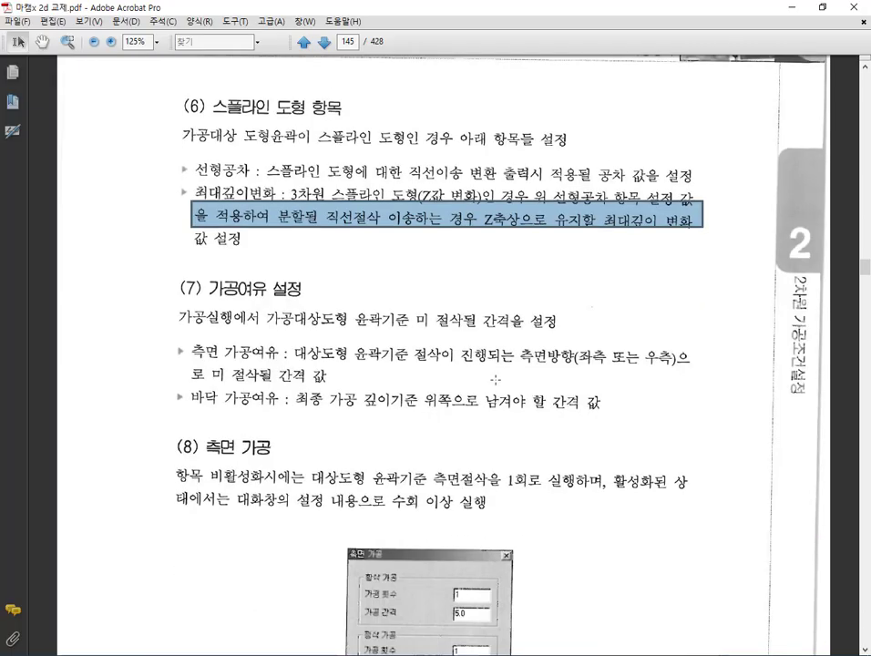
{"action": "left_click_drag", "start_coordinate": [134, 256], "coordinate": [755, 427]}
{"action": "key", "text": "alt+Tab"}
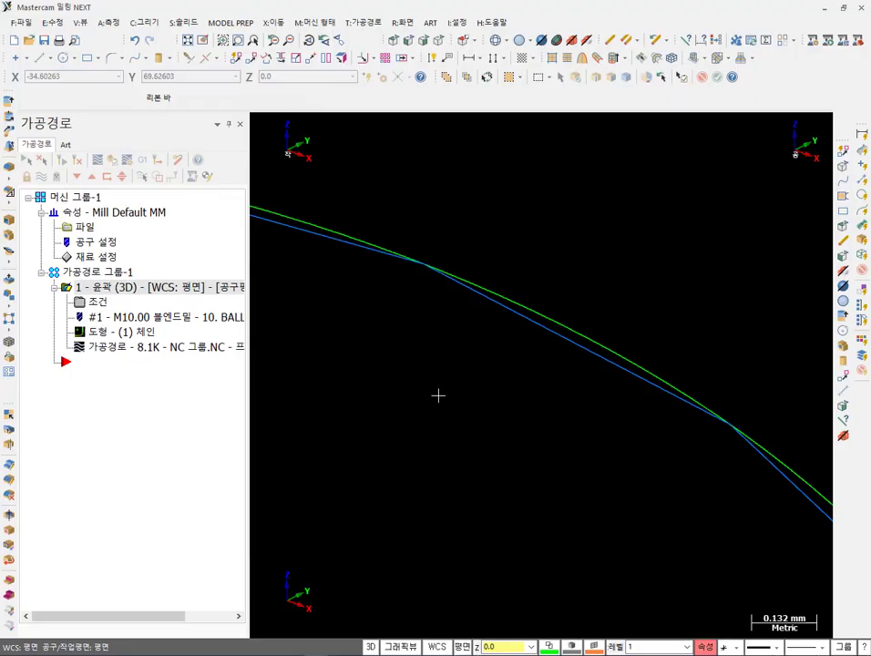
Replace the contour toolpath's spline chain with the closed square chain.
{"action": "left_click", "coordinate": [95, 302]}
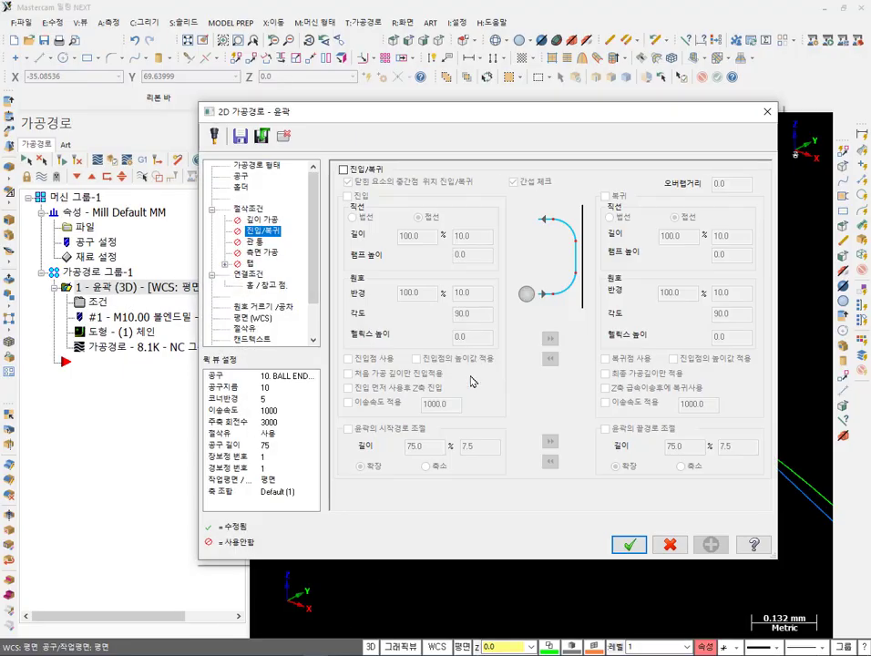
{"action": "left_click", "coordinate": [265, 210]}
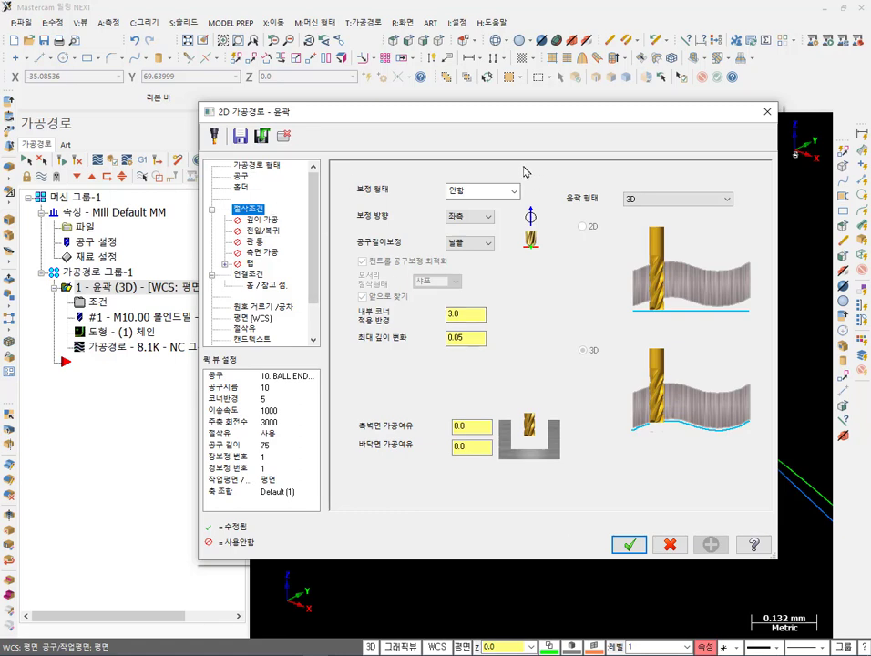
{"action": "left_click", "coordinate": [264, 169]}
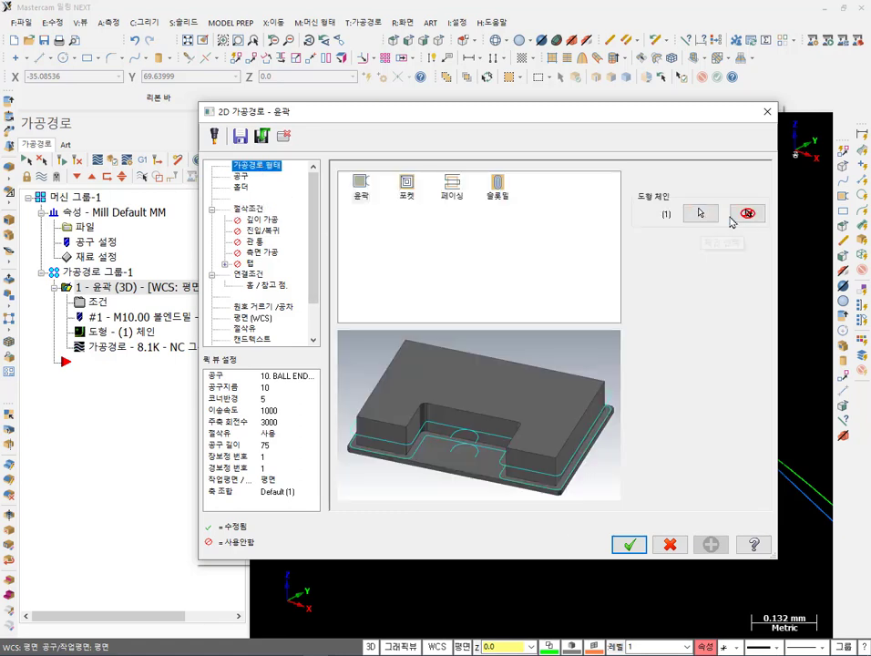
{"action": "left_click", "coordinate": [696, 213]}
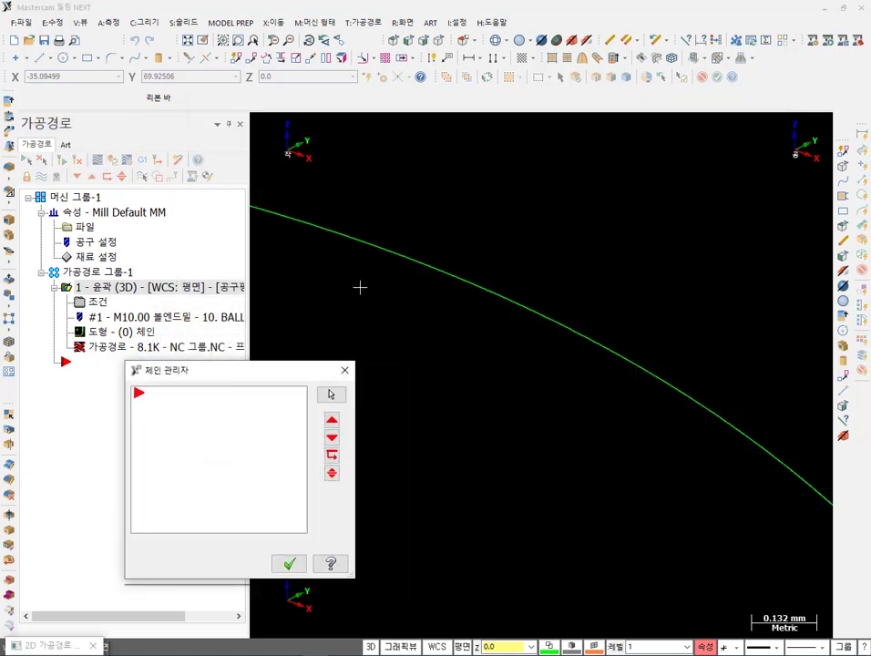
{"action": "right_click", "coordinate": [274, 509]}
{"action": "left_click", "coordinate": [273, 271]}
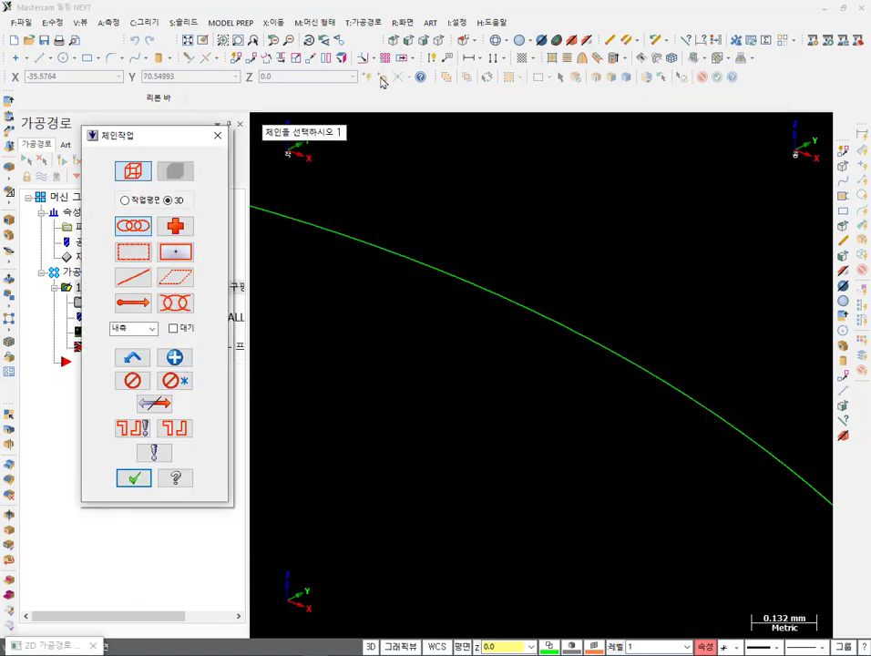
{"action": "left_click", "coordinate": [254, 42]}
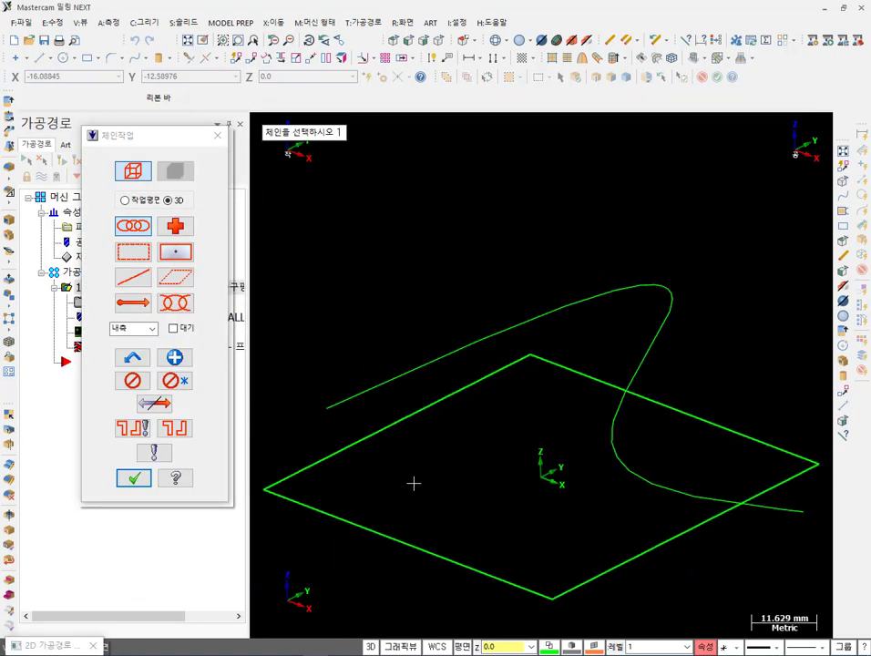
{"action": "left_click", "coordinate": [334, 469]}
{"action": "left_click", "coordinate": [133, 478]}
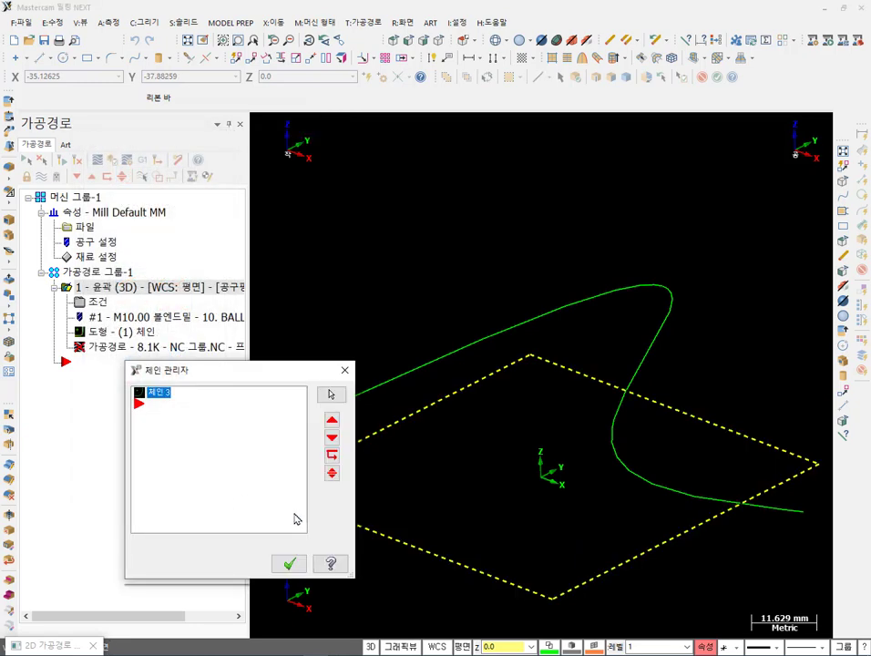
{"action": "left_click", "coordinate": [304, 562]}
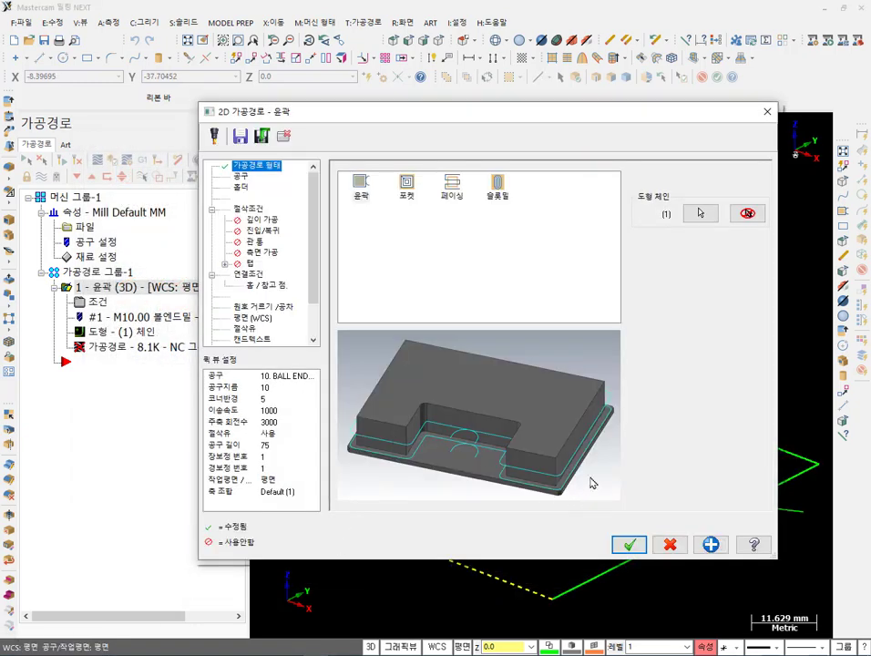
Set the square contour's compensation type (보정 형태) to computer (컴퓨터) and regenerate the toolpath.
{"action": "left_click", "coordinate": [255, 212]}
{"action": "left_click", "coordinate": [513, 190]}
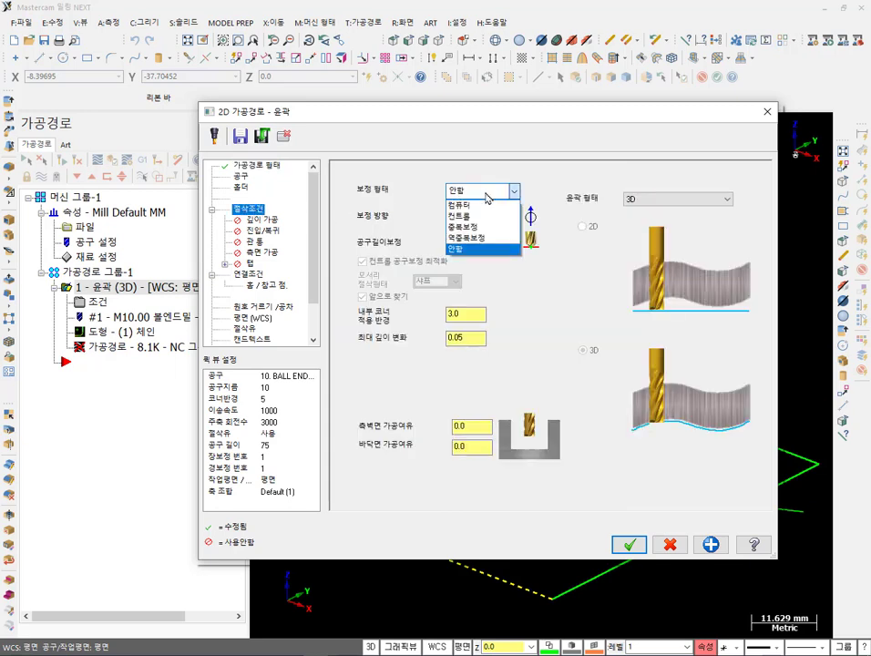
{"action": "left_click", "coordinate": [474, 208]}
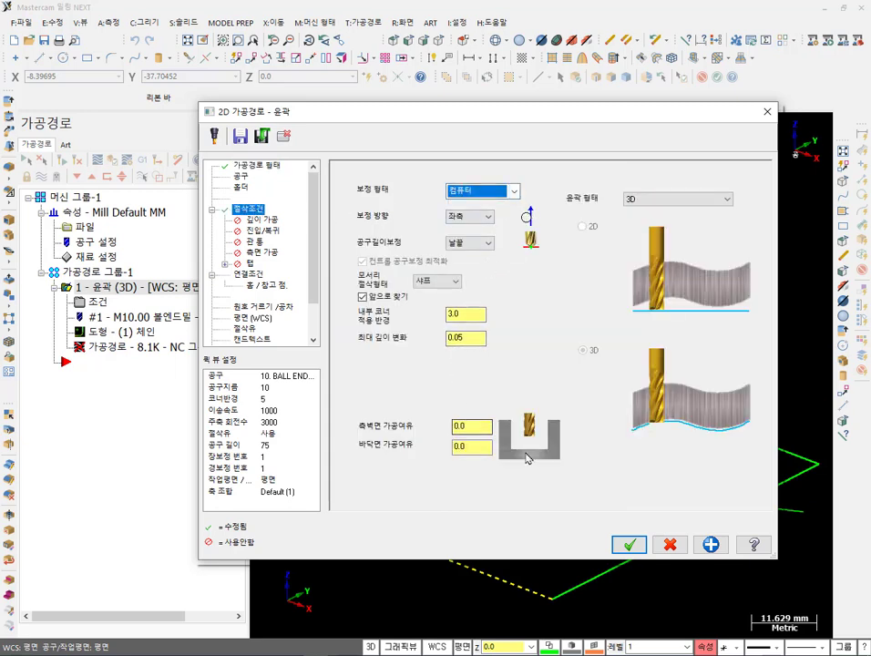
{"action": "left_click", "coordinate": [628, 543]}
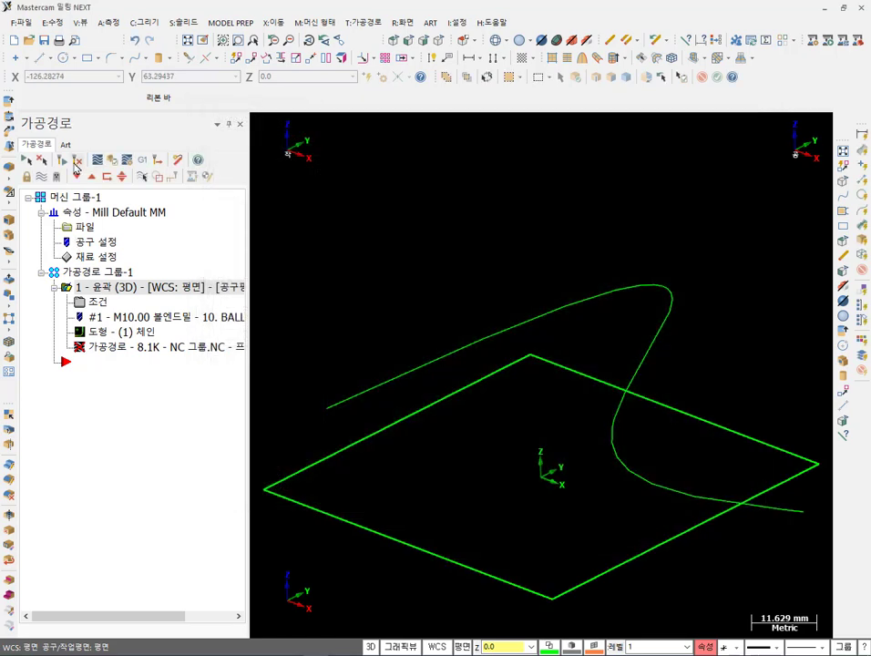
Backplot the square's contour in top view and check the tool's edge against the square's left side.
{"action": "left_click", "coordinate": [295, 36]}
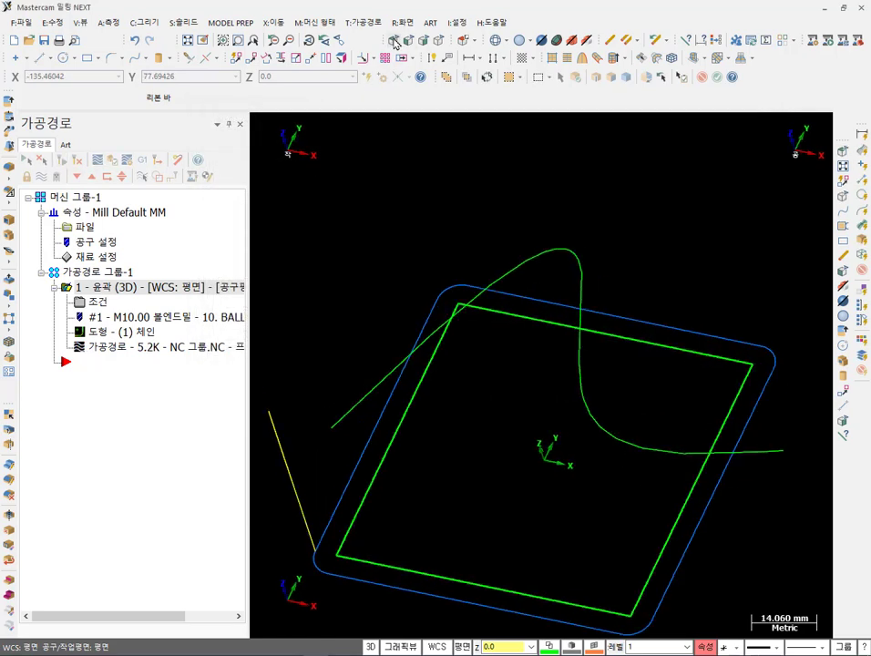
{"action": "scroll", "coordinate": [538, 449], "scroll_direction": "up", "scroll_amount": 3}
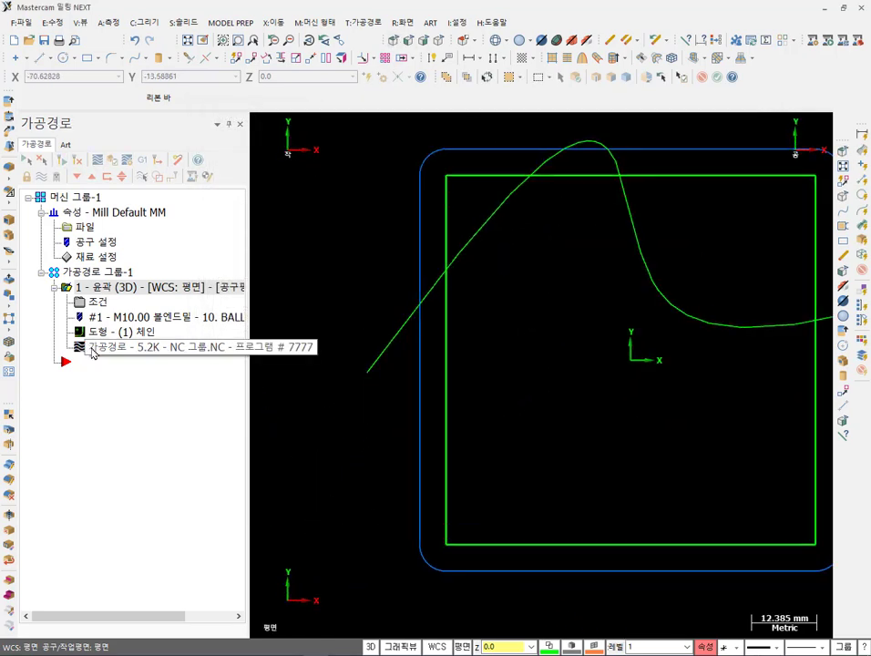
{"action": "left_click", "coordinate": [97, 159]}
{"action": "left_click_drag", "start_coordinate": [462, 127], "coordinate": [602, 127]}
{"action": "scroll", "coordinate": [405, 426], "scroll_direction": "up", "scroll_amount": 3}
{"action": "scroll", "coordinate": [469, 439], "scroll_direction": "up", "scroll_amount": 2}
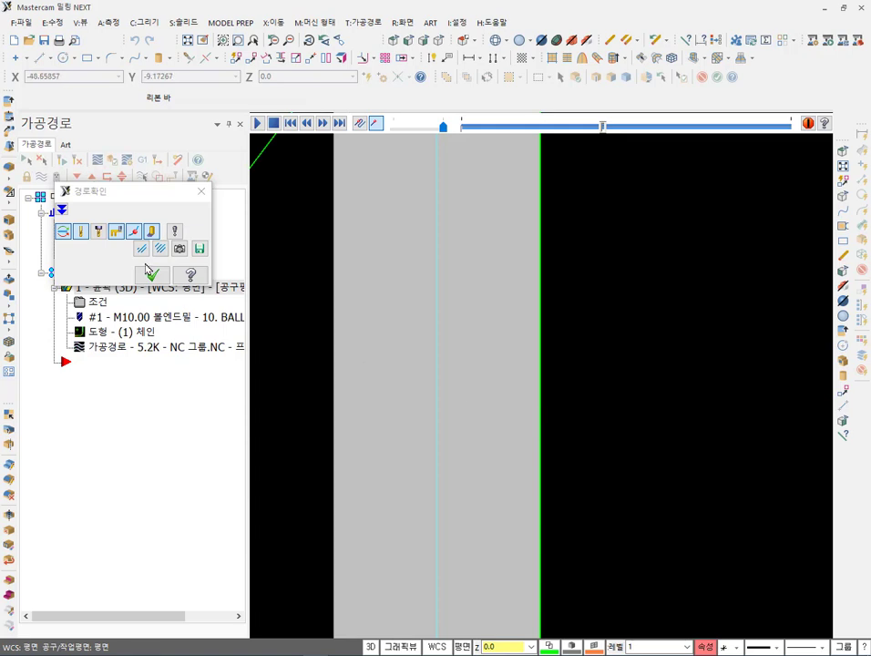
{"action": "left_click", "coordinate": [145, 278]}
Set the wall stock to leave (측벽면 가공여유) to 3 in the square contour's cutting conditions and regenerate the toolpath.
{"action": "left_click", "coordinate": [95, 302]}
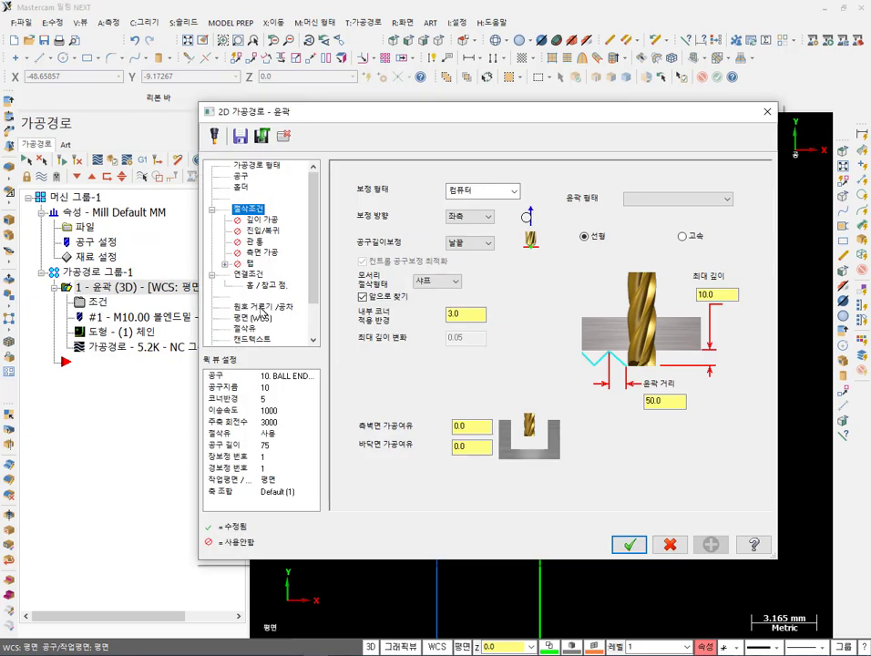
{"action": "left_click", "coordinate": [469, 426]}
{"action": "type", "text": "3"}
{"action": "key", "text": "Return"}
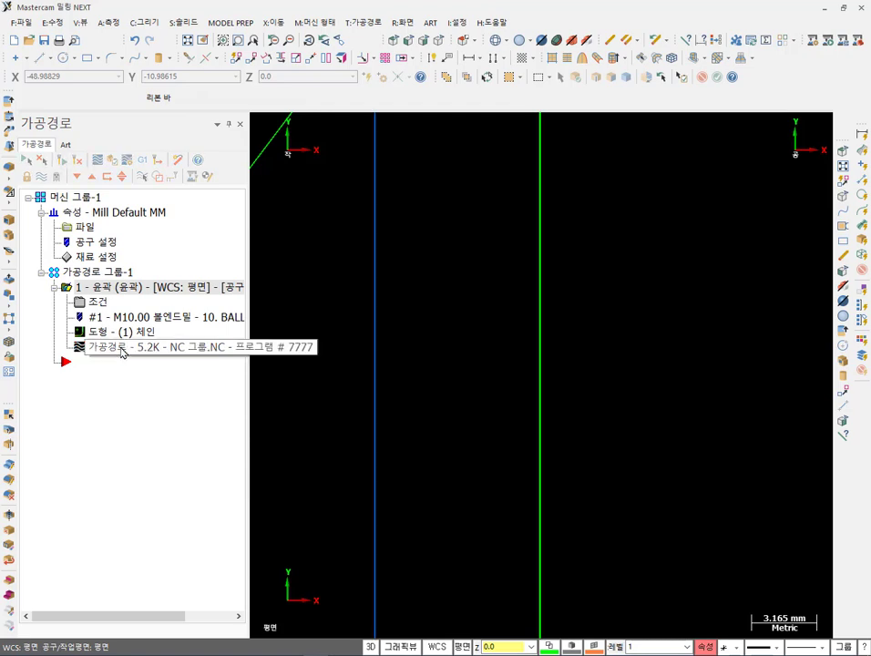
Backplot the square's contour and examine the gap between the tool's edge and the square's left side near its lower corner.
{"action": "key", "text": "alt+b"}
{"action": "left_click_drag", "start_coordinate": [463, 132], "coordinate": [675, 129]}
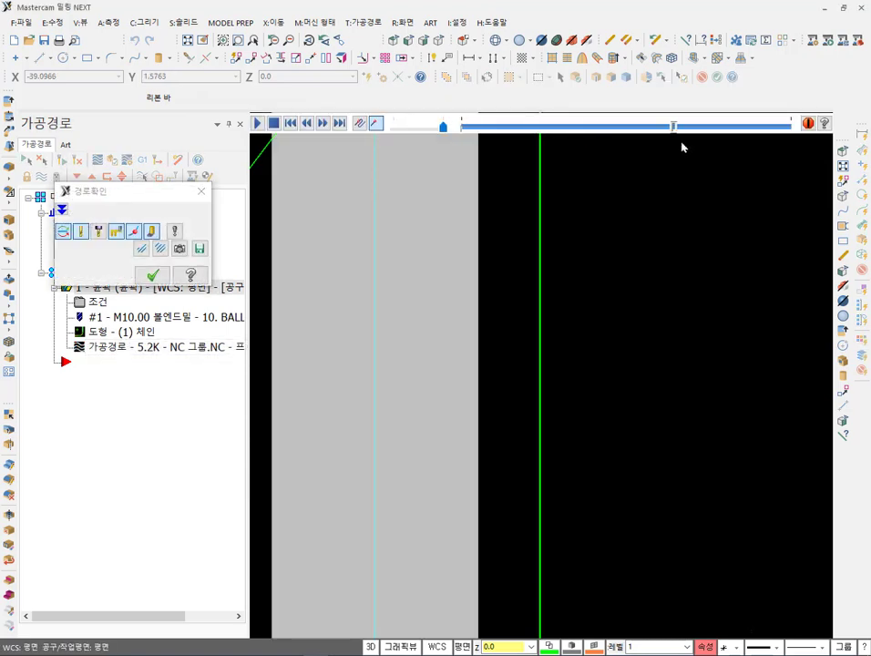
{"action": "scroll", "coordinate": [510, 337], "scroll_direction": "down", "scroll_amount": 3}
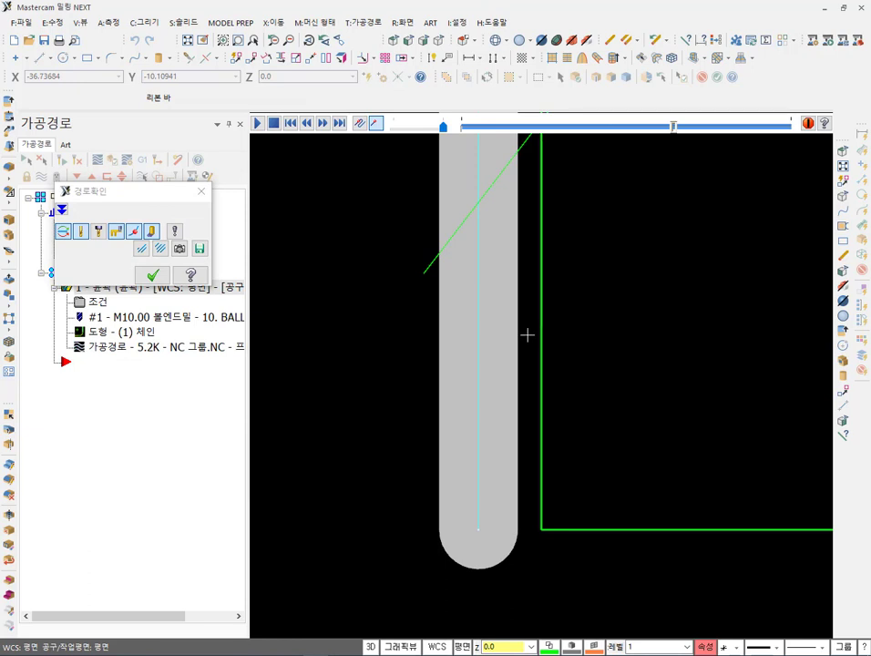
{"action": "left_click", "coordinate": [479, 524]}
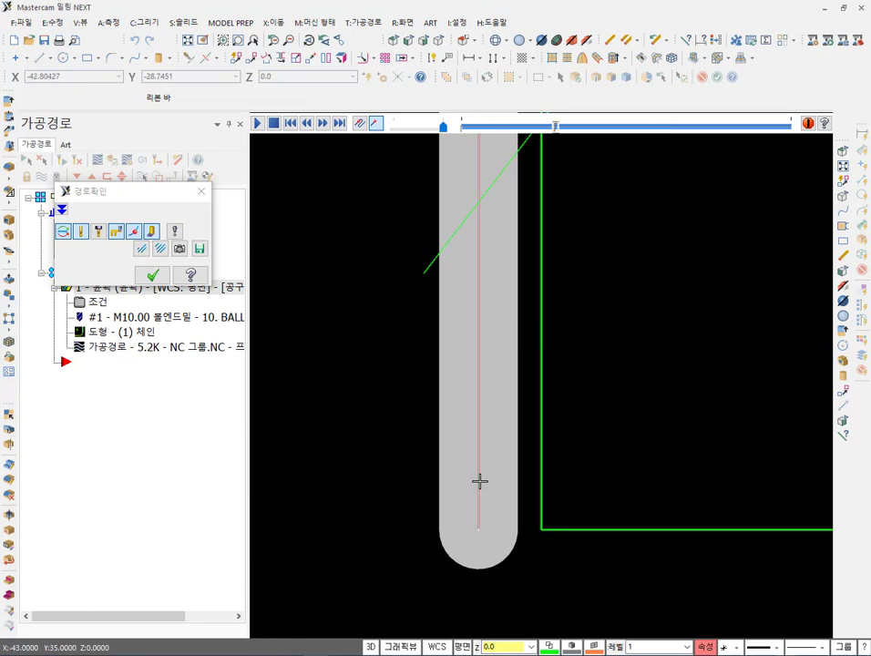
{"action": "left_click", "coordinate": [490, 526]}
{"action": "scroll", "coordinate": [502, 548], "scroll_direction": "up", "scroll_amount": 5}
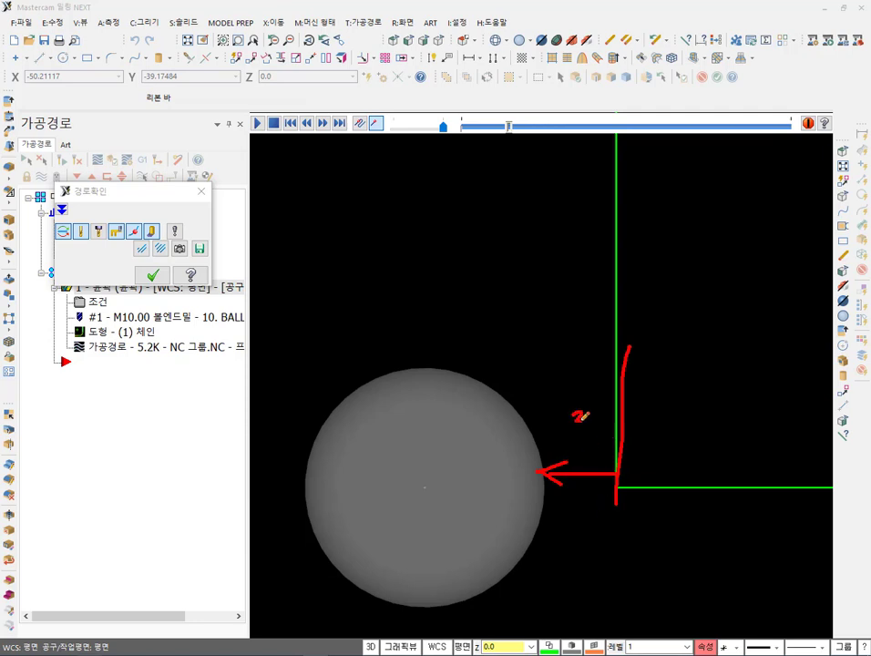
{"action": "left_click_drag", "start_coordinate": [583, 417], "coordinate": [582, 435]}
{"action": "right_click", "coordinate": [534, 229]}
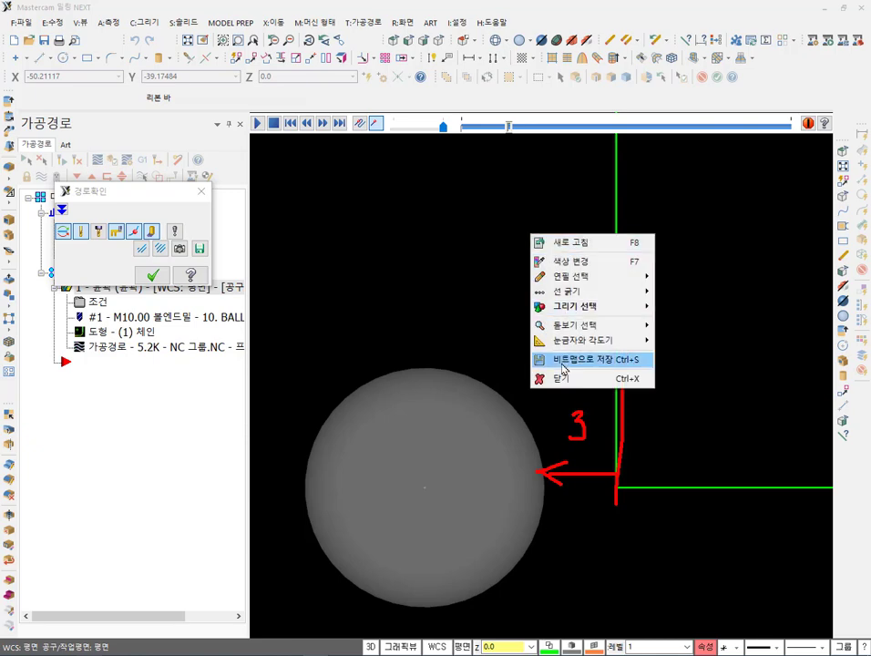
{"action": "left_click", "coordinate": [552, 360]}
{"action": "left_click", "coordinate": [152, 275]}
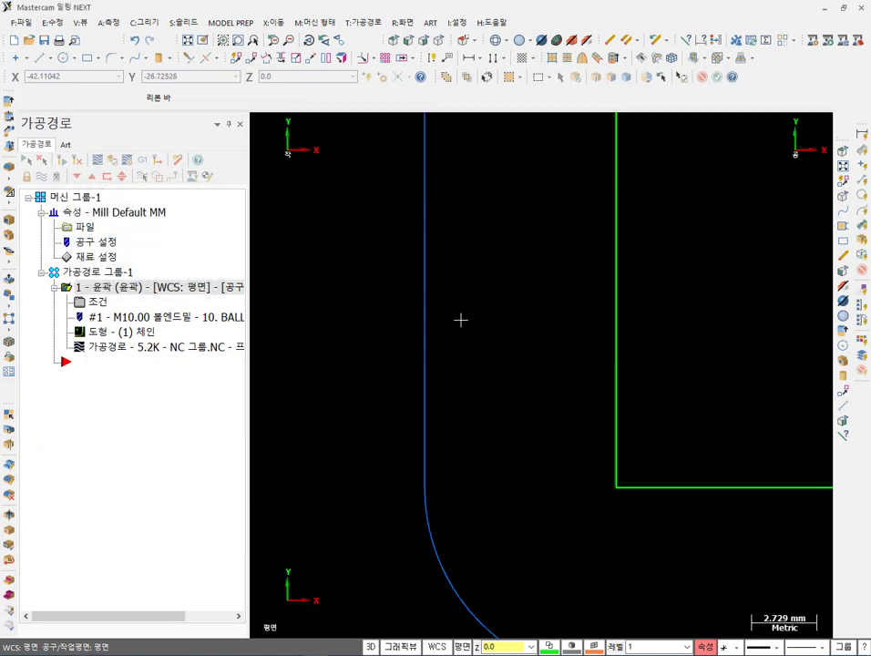
{"action": "scroll", "coordinate": [469, 346], "scroll_direction": "down", "scroll_amount": 5}
{"action": "left_click", "coordinate": [99, 303]}
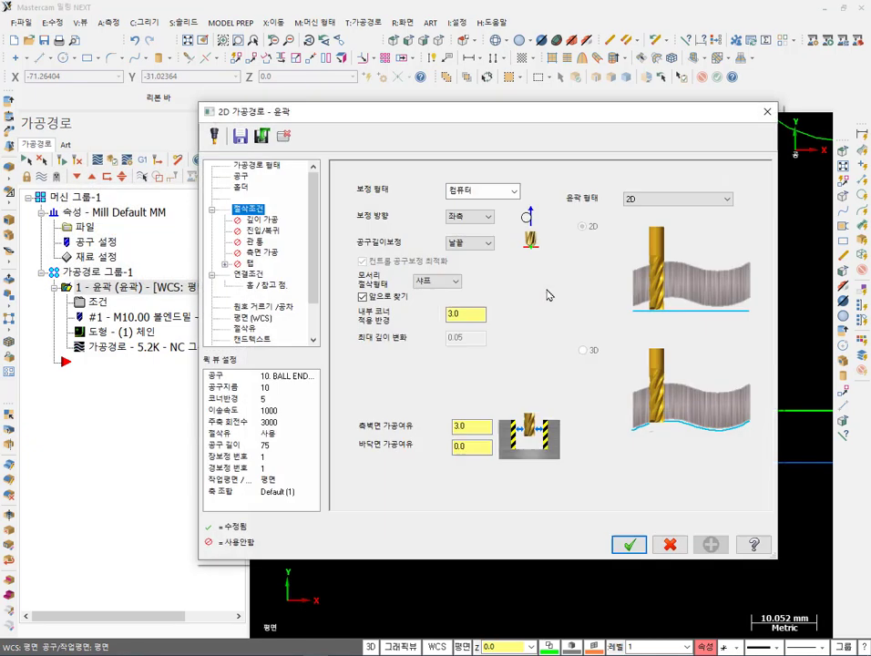
{"action": "double_click", "coordinate": [460, 445]}
{"action": "left_click", "coordinate": [670, 544]}
Switch to the isometric view and set the contour's wall stock to leave (측벽면 가공여유) to 0.
{"action": "key", "text": "alt+F1"}
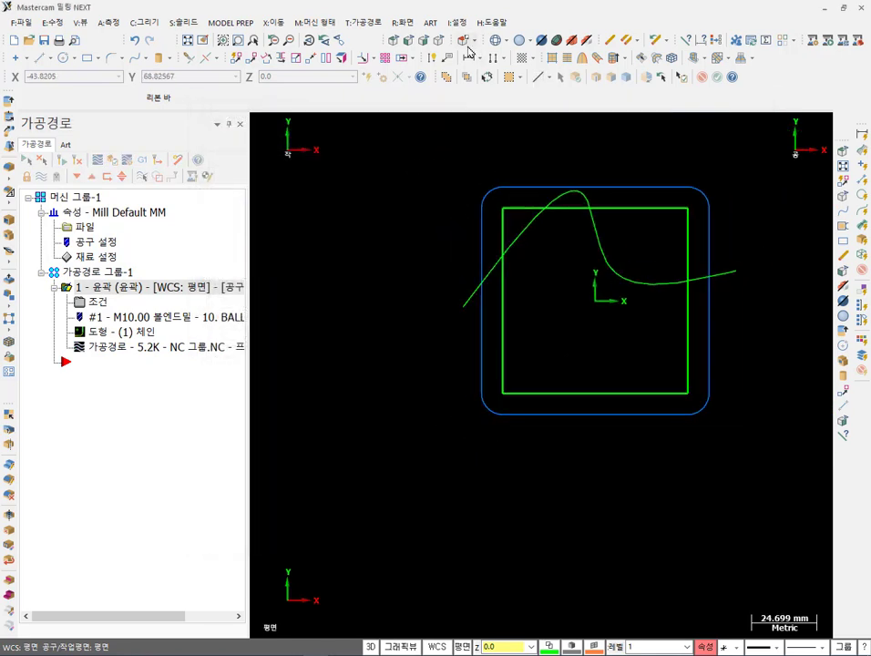
{"action": "left_click", "coordinate": [438, 40]}
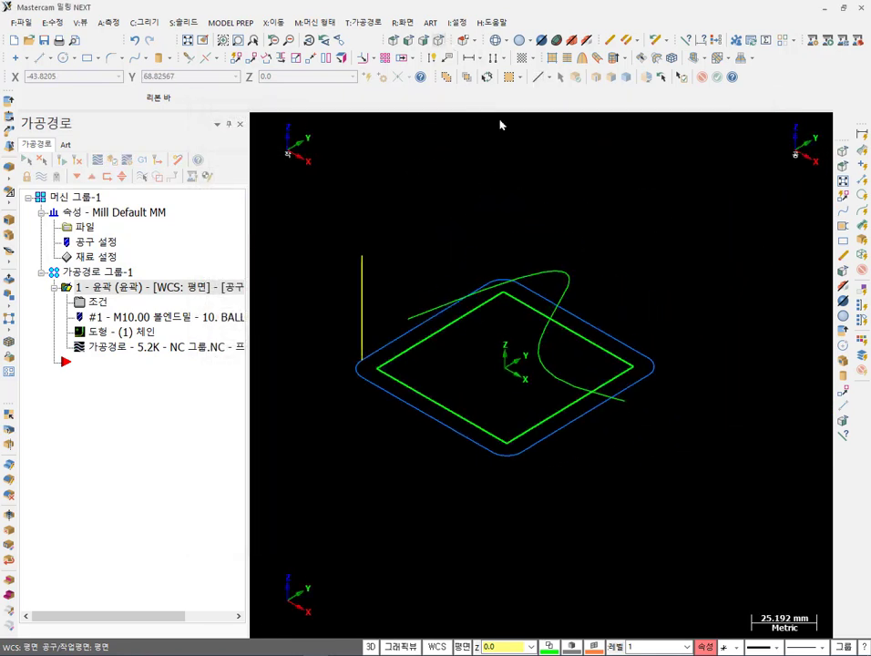
{"action": "left_click", "coordinate": [94, 301]}
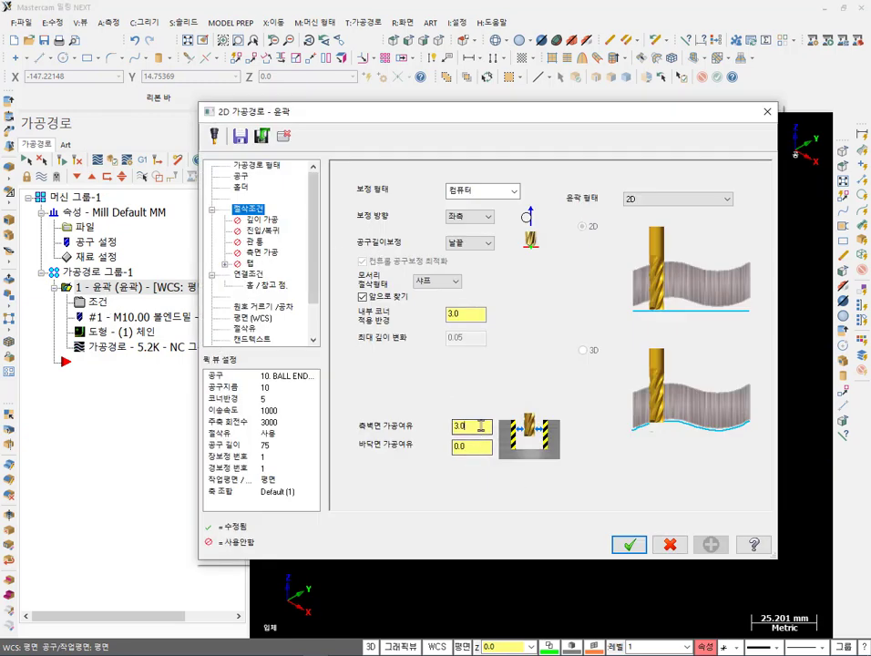
{"action": "double_click", "coordinate": [458, 427]}
{"action": "type", "text": "0"}
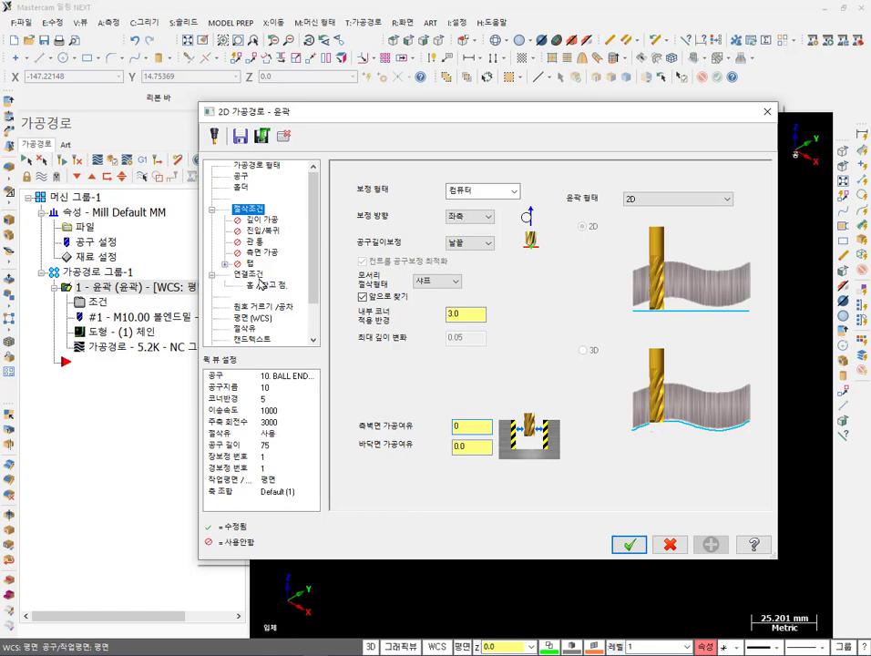
Set the machining depth (가공깊이) in the contour's linking parameters (연결조건) to absolute -5 and apply the change.
{"action": "left_click", "coordinate": [250, 274]}
{"action": "left_click", "coordinate": [491, 453]}
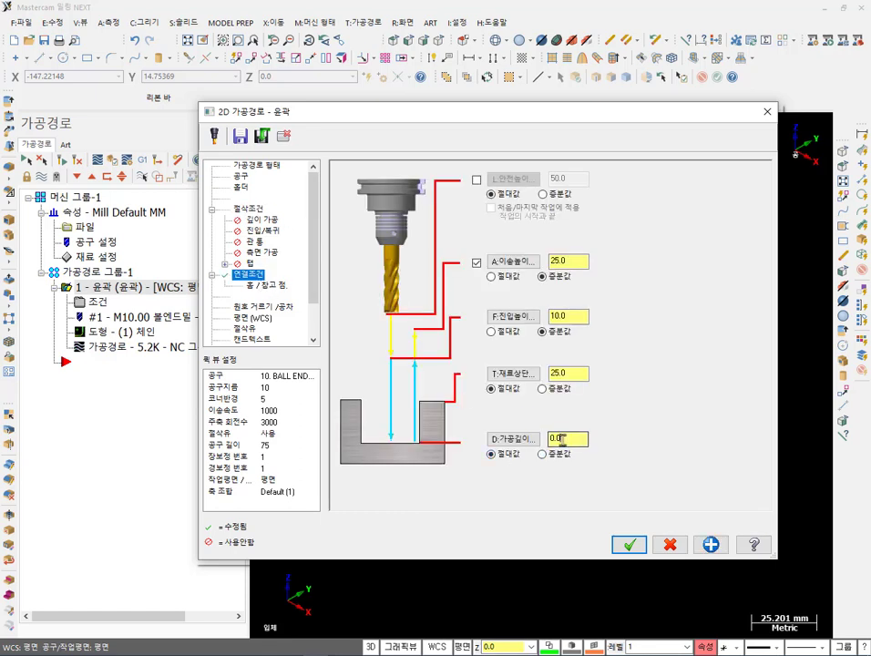
{"action": "double_click", "coordinate": [567, 438]}
{"action": "type", "text": "-5"}
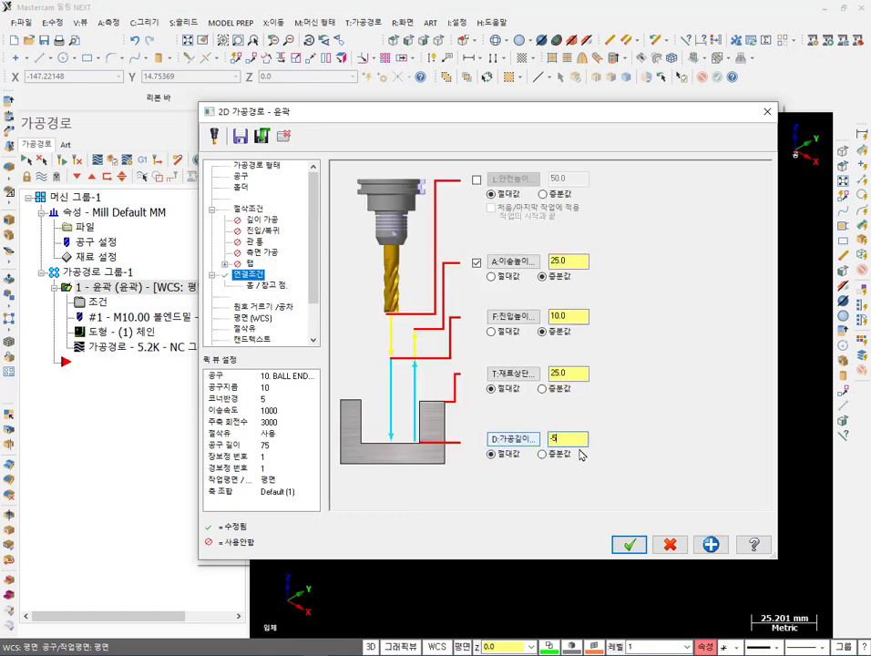
{"action": "left_click", "coordinate": [627, 544]}
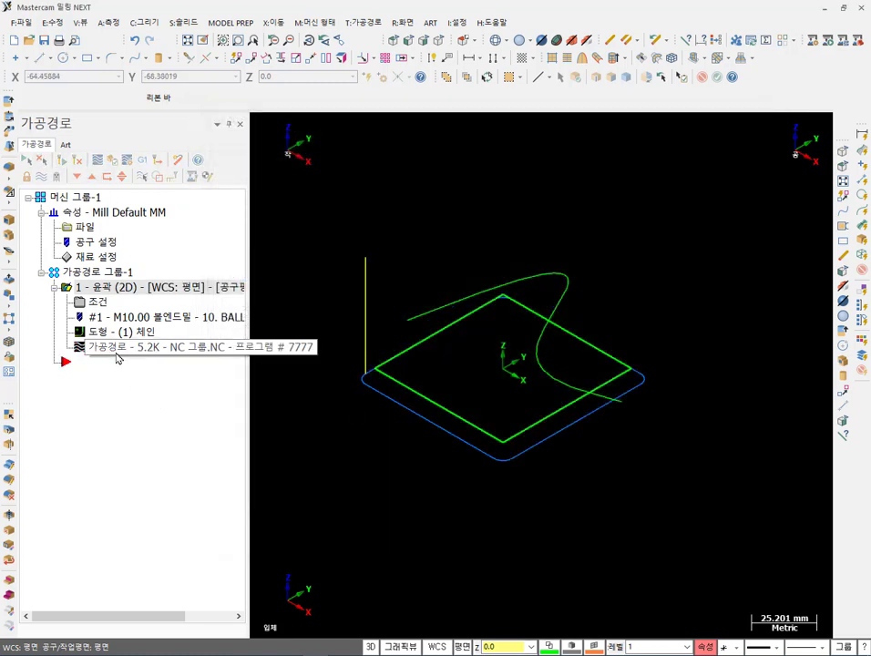
Backplot the square's contour in isometric view and check the tool's Z coordinate in the detailed position data.
{"action": "left_click", "coordinate": [98, 160]}
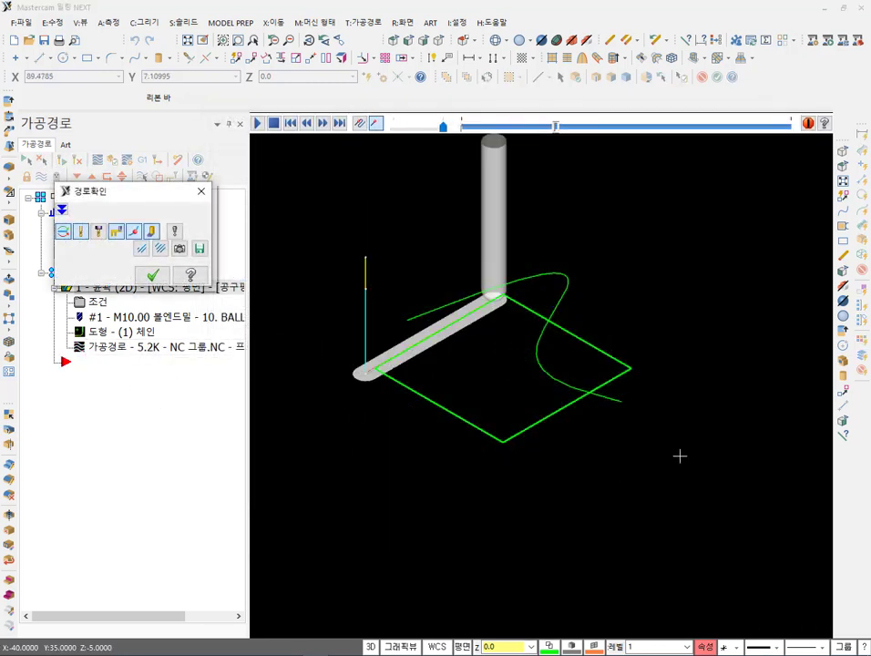
{"action": "left_click", "coordinate": [61, 209]}
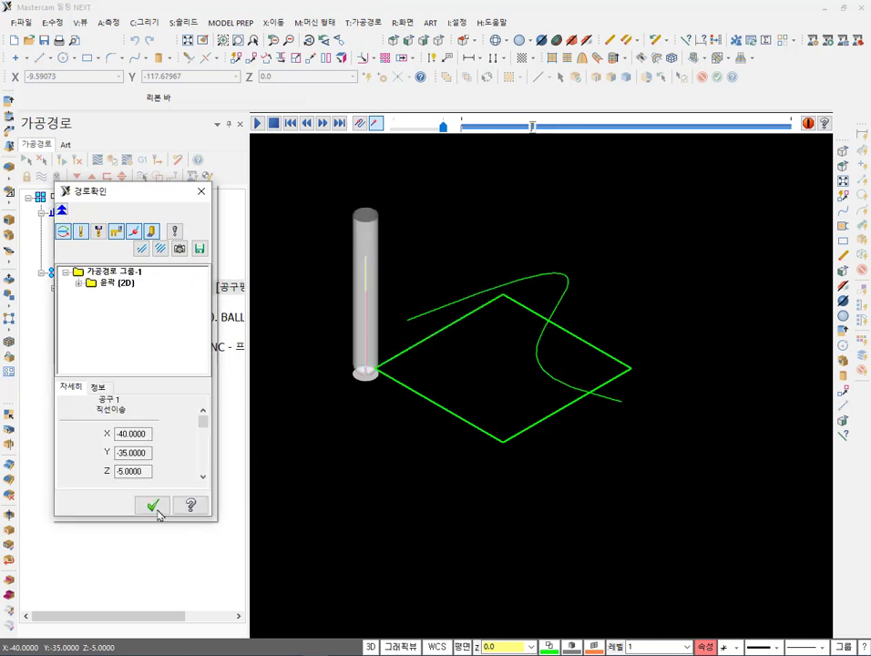
{"action": "left_click", "coordinate": [129, 471]}
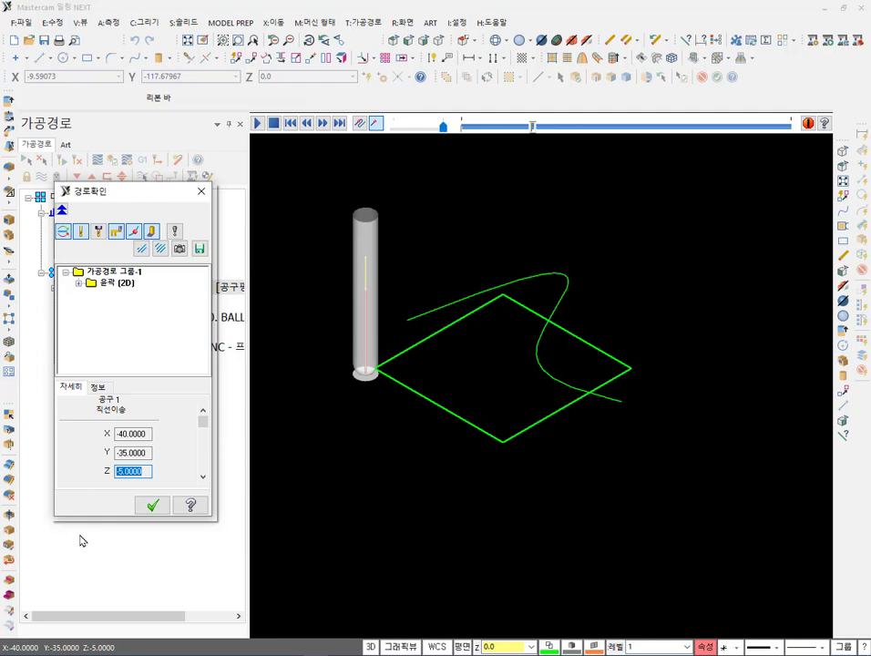
{"action": "left_click", "coordinate": [201, 190]}
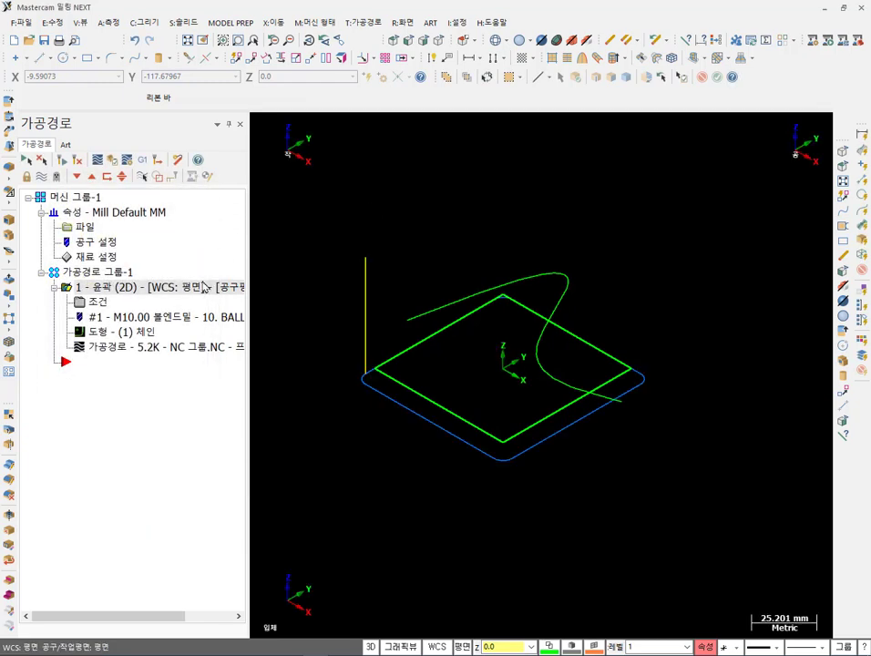
Open the square contour's toolpath parameters (조건) for editing.
{"action": "left_click", "coordinate": [98, 303]}
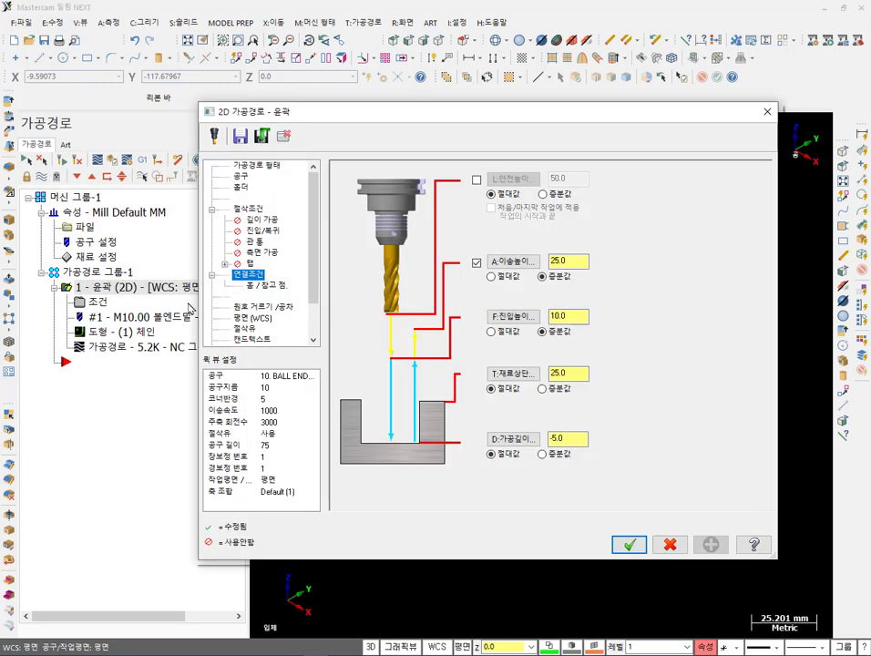
Set the contour operation's wall and floor stock allowances (측벽면/바닥면 가공여유) to 0.5 each and regenerate the toolpath.
{"action": "left_click", "coordinate": [248, 208]}
{"action": "double_click", "coordinate": [471, 446]}
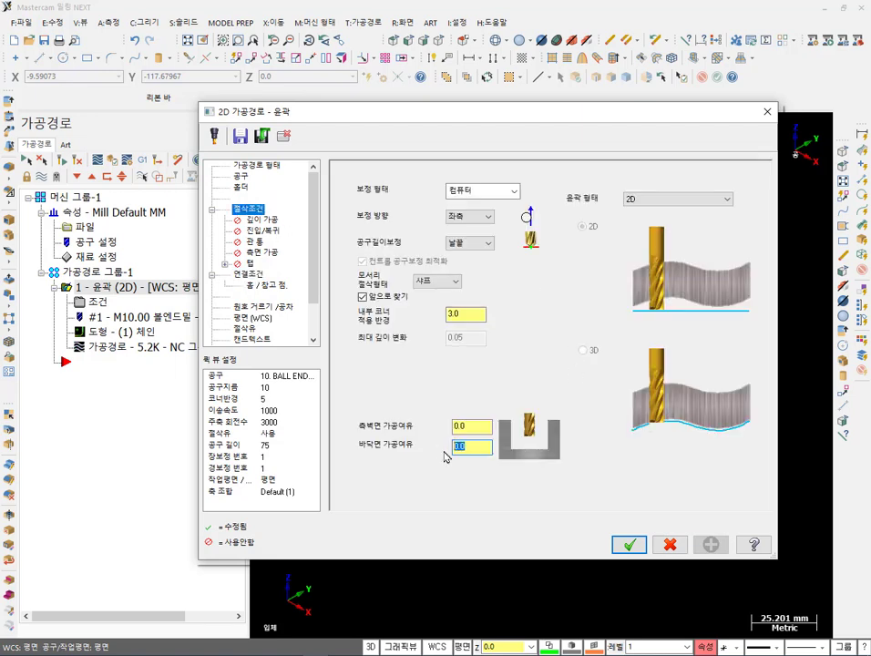
{"action": "type", "text": "0"}
{"action": "left_click_drag", "start_coordinate": [478, 453], "coordinate": [413, 453]}
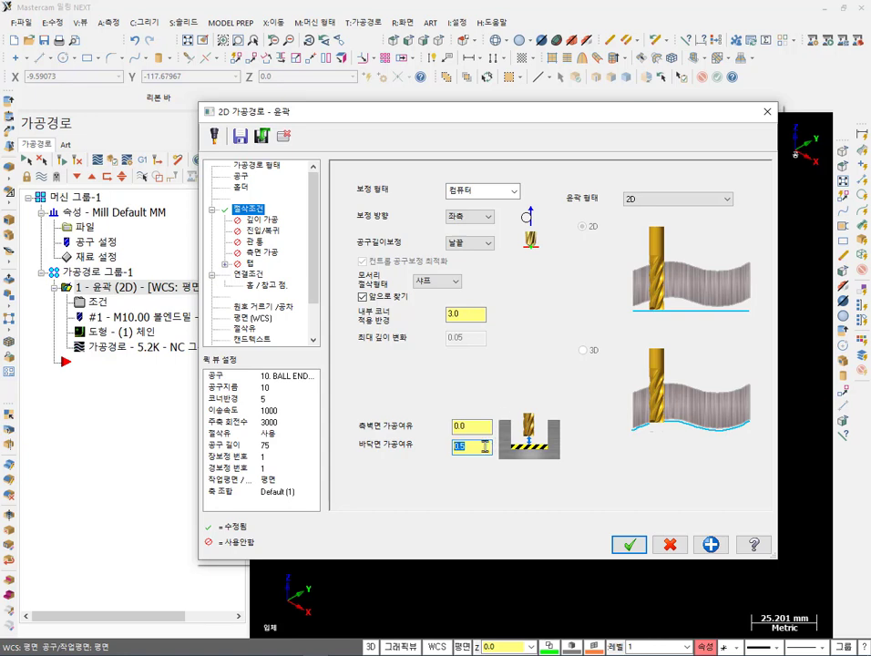
{"action": "left_click", "coordinate": [452, 425]}
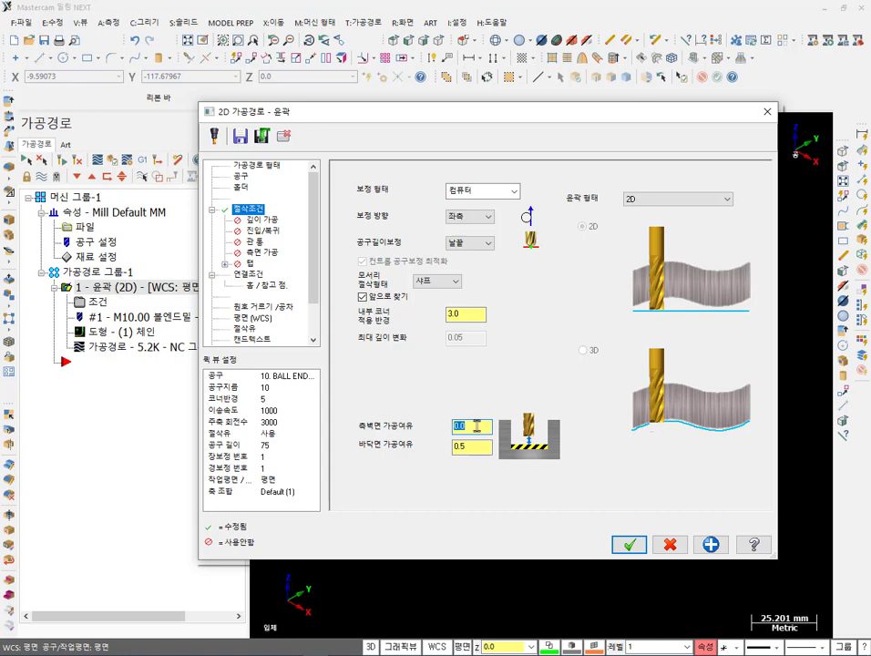
{"action": "type", "text": "0.5"}
{"action": "key", "text": "Return"}
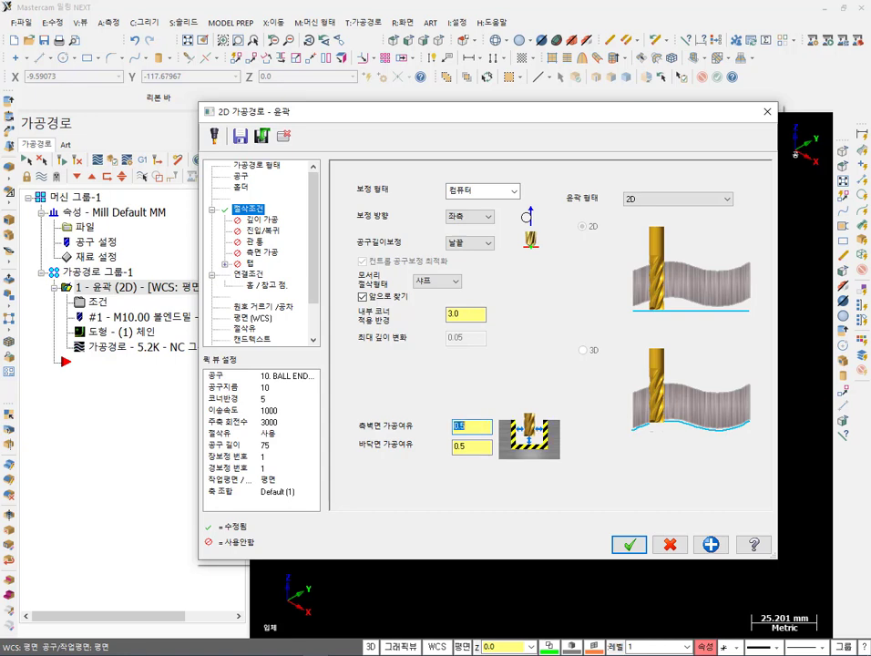
{"action": "left_click", "coordinate": [476, 425]}
{"action": "left_click", "coordinate": [629, 544]}
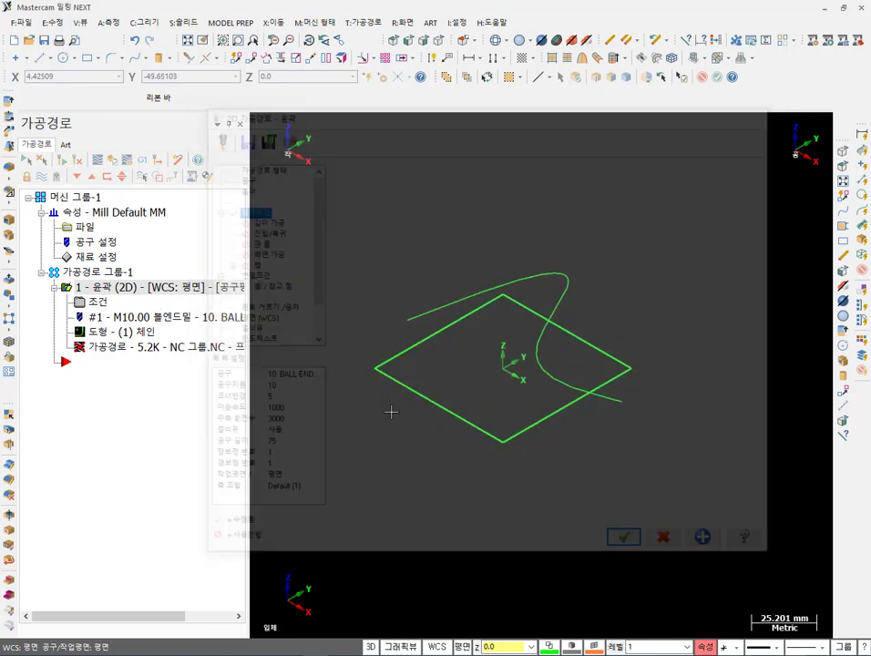
{"action": "left_click", "coordinate": [61, 159]}
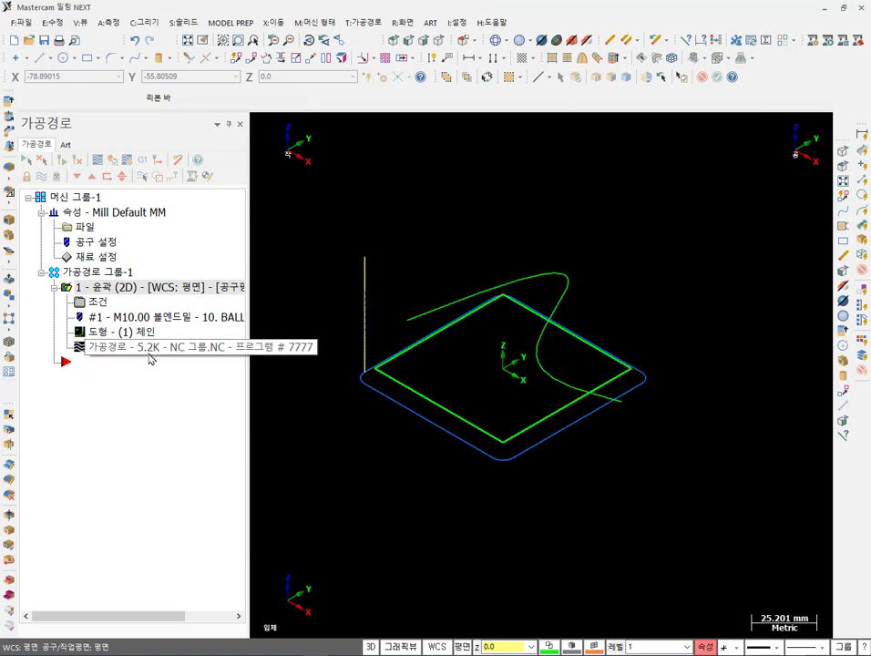
Backplot the contour toolpath and check the tool's Z depth along the cut.
{"action": "key", "text": "alt+t"}
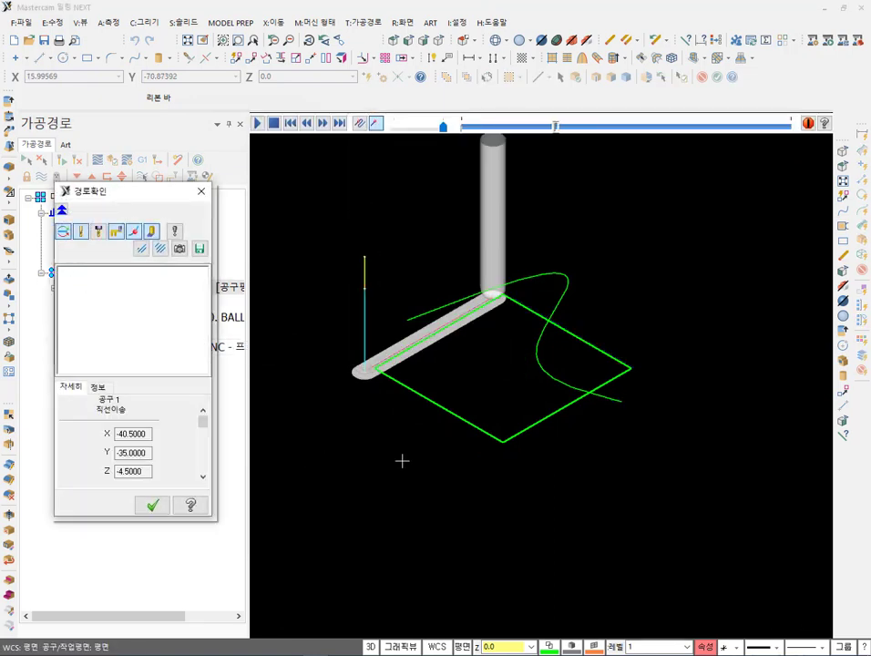
{"action": "left_click_drag", "start_coordinate": [150, 471], "coordinate": [116, 470]}
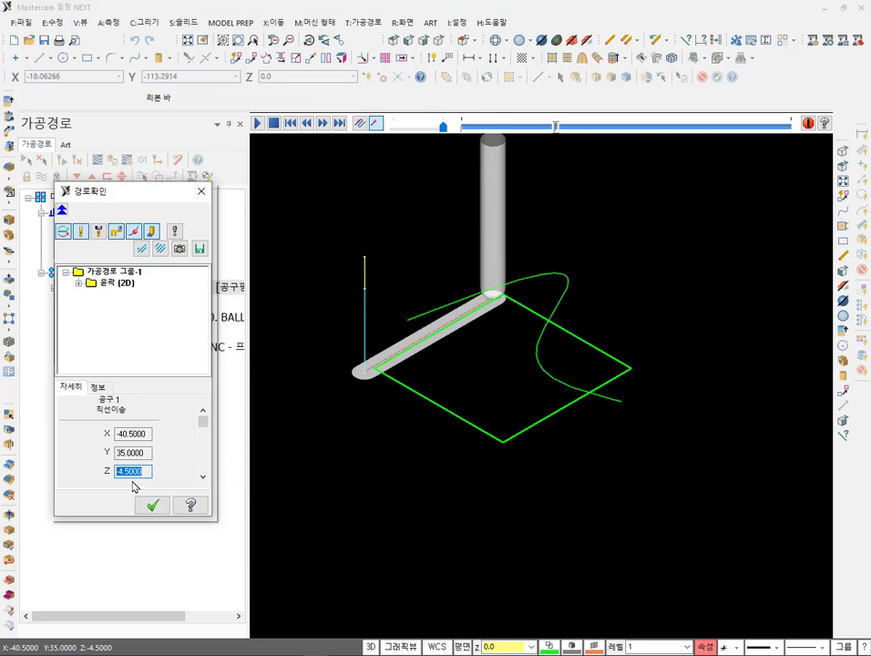
{"action": "left_click", "coordinate": [201, 191]}
Review the contour operation's cutting depth in the linking parameters, plus its stock allowances and compensation type in the cut parameters.
{"action": "left_click", "coordinate": [97, 303]}
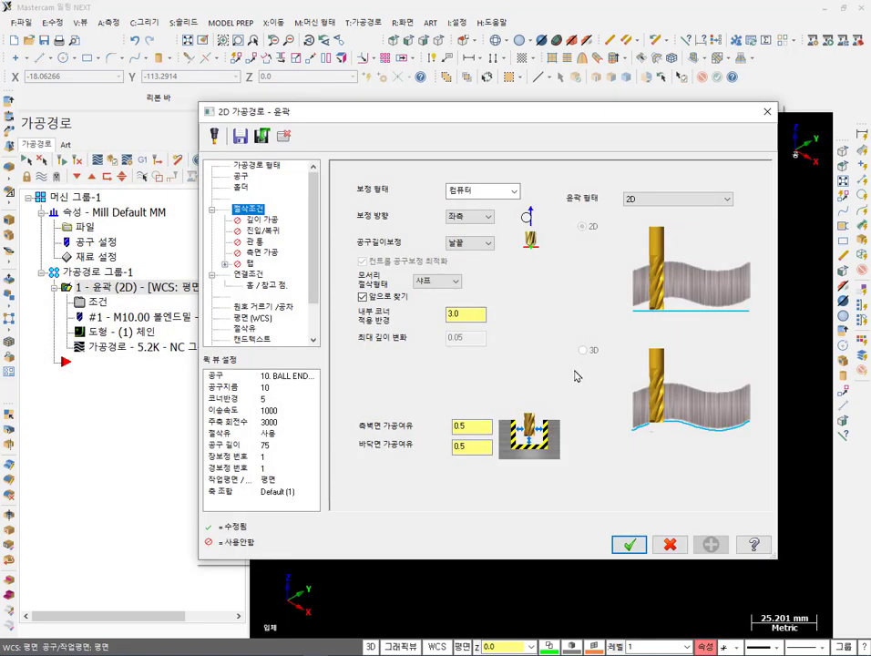
{"action": "left_click", "coordinate": [248, 274]}
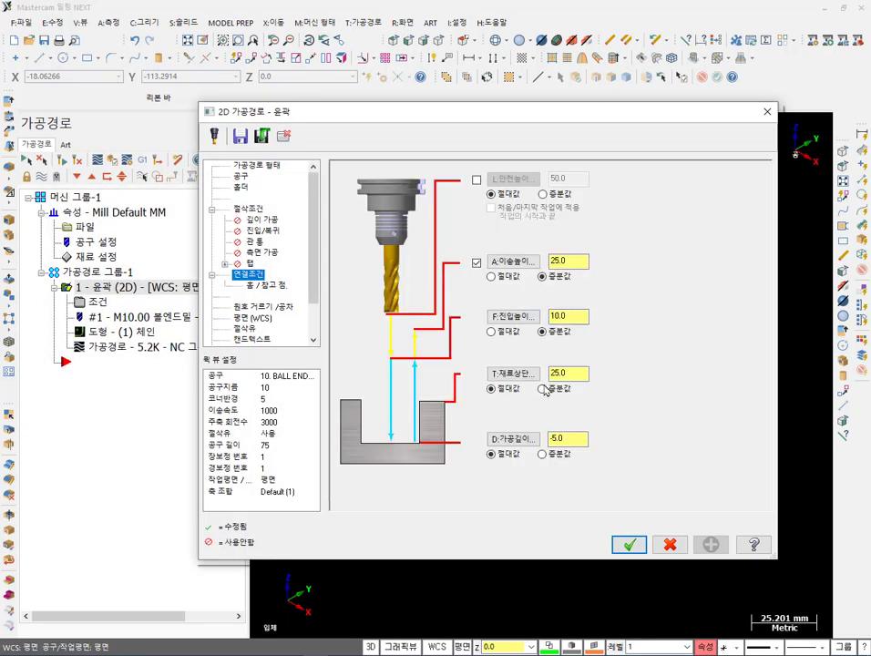
{"action": "double_click", "coordinate": [571, 438]}
{"action": "left_click", "coordinate": [250, 211]}
{"action": "left_click", "coordinate": [473, 447]}
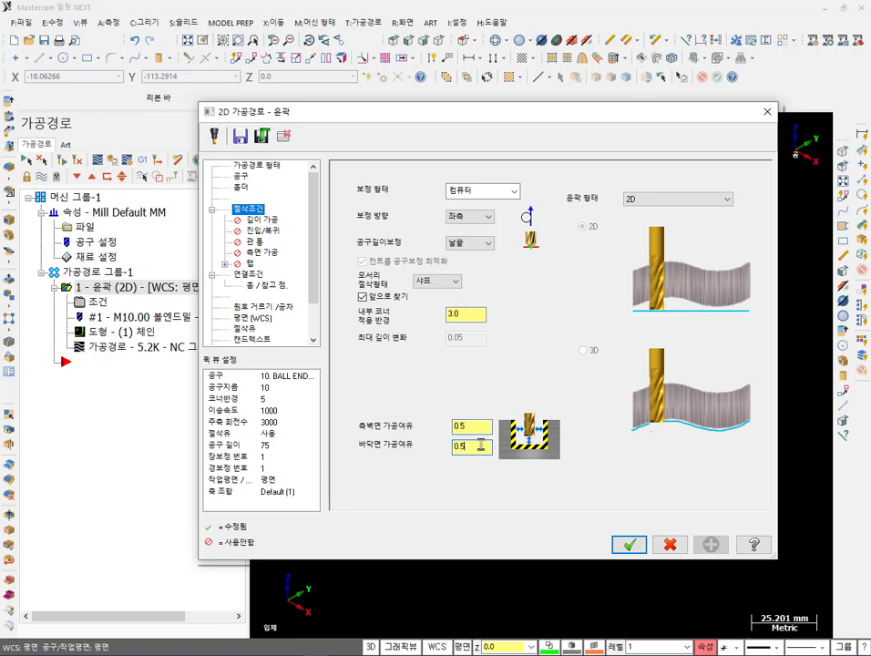
{"action": "left_click", "coordinate": [480, 447]}
{"action": "double_click", "coordinate": [480, 447]}
{"action": "left_click", "coordinate": [476, 427]}
{"action": "left_click", "coordinate": [475, 446]}
{"action": "left_click", "coordinate": [499, 191]}
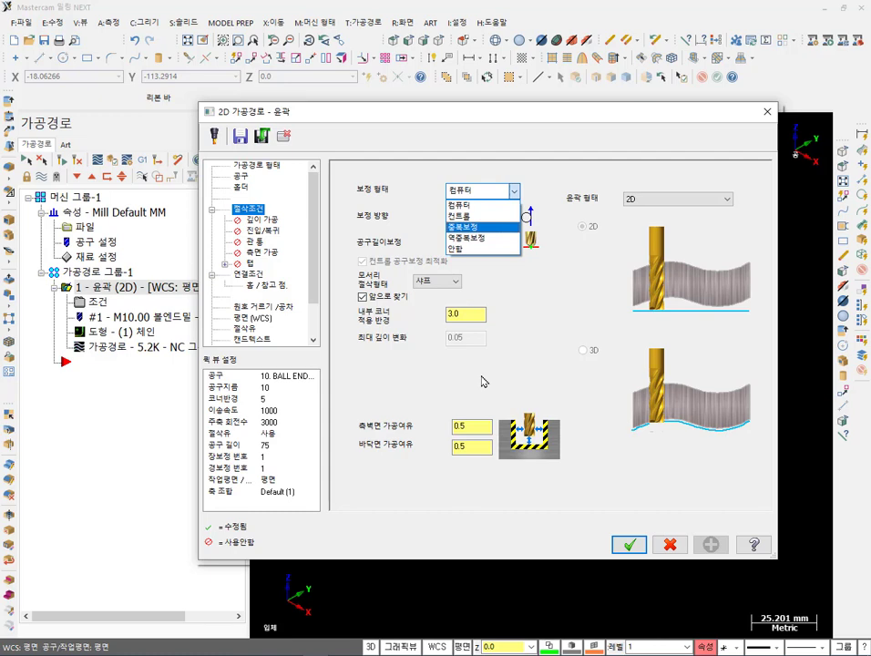
{"action": "left_click", "coordinate": [497, 205]}
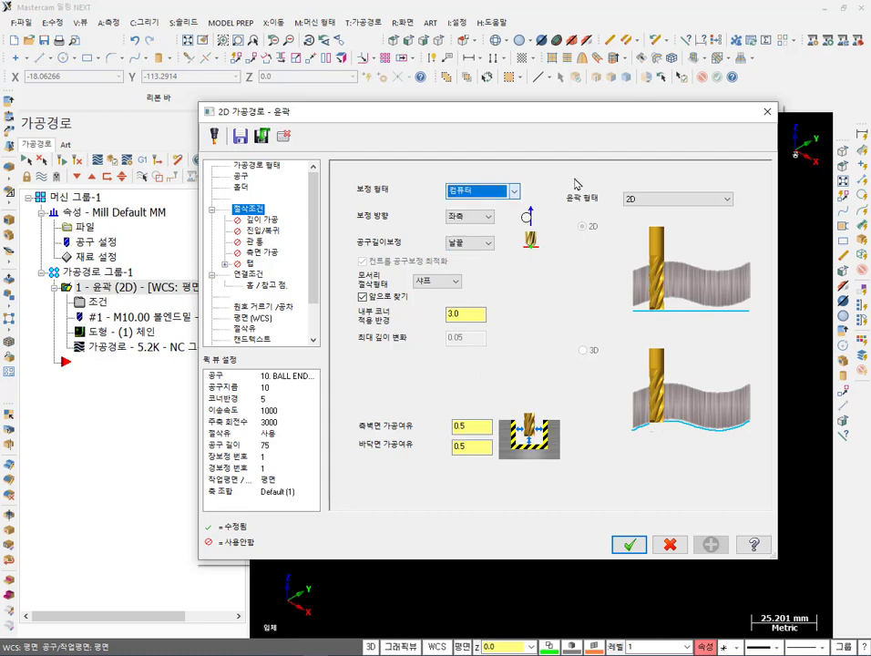
Switch to the textbook PDF in Adobe Acrobat, mark section (8) 측면 가공, and return to Mastercam.
{"action": "key", "text": "alt+Tab"}
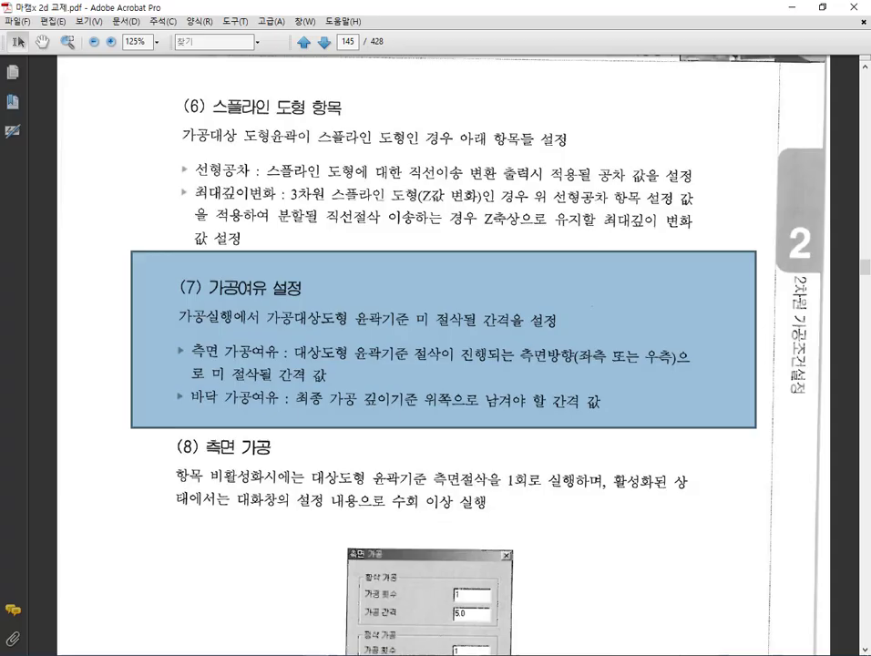
{"action": "scroll", "coordinate": [551, 321], "scroll_direction": "down", "scroll_amount": 5}
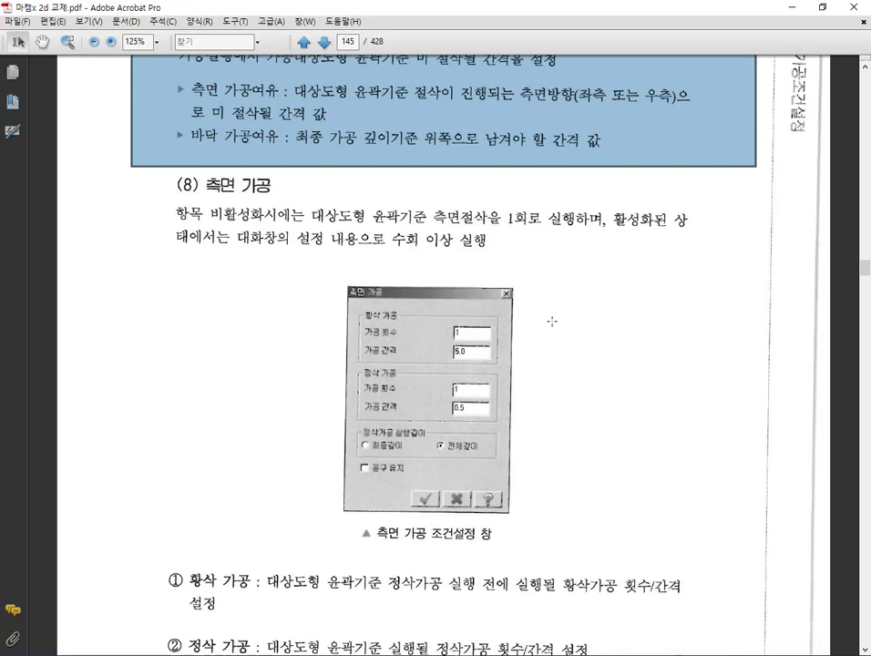
{"action": "left_click_drag", "start_coordinate": [139, 169], "coordinate": [745, 542]}
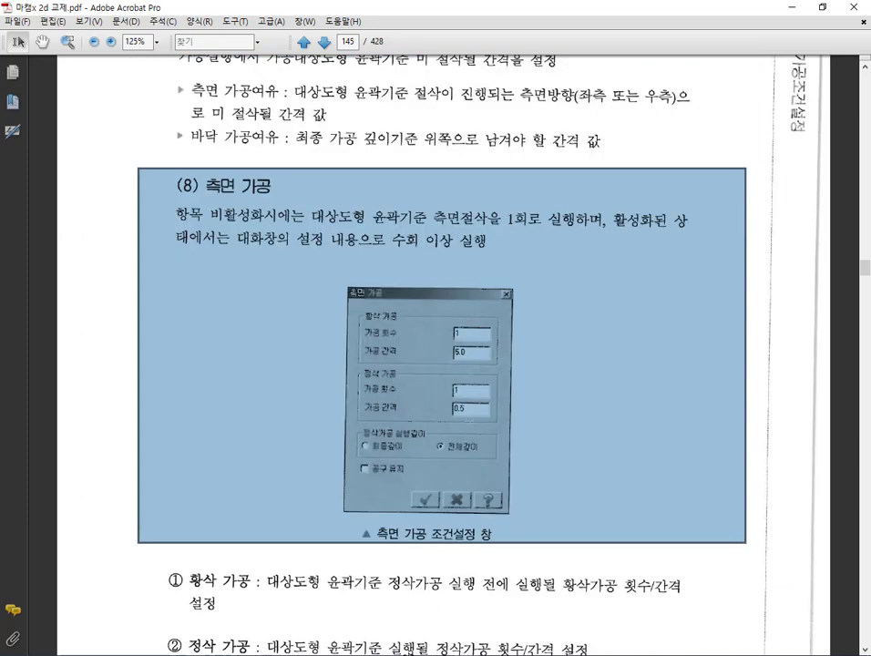
{"action": "key", "text": "alt+Tab"}
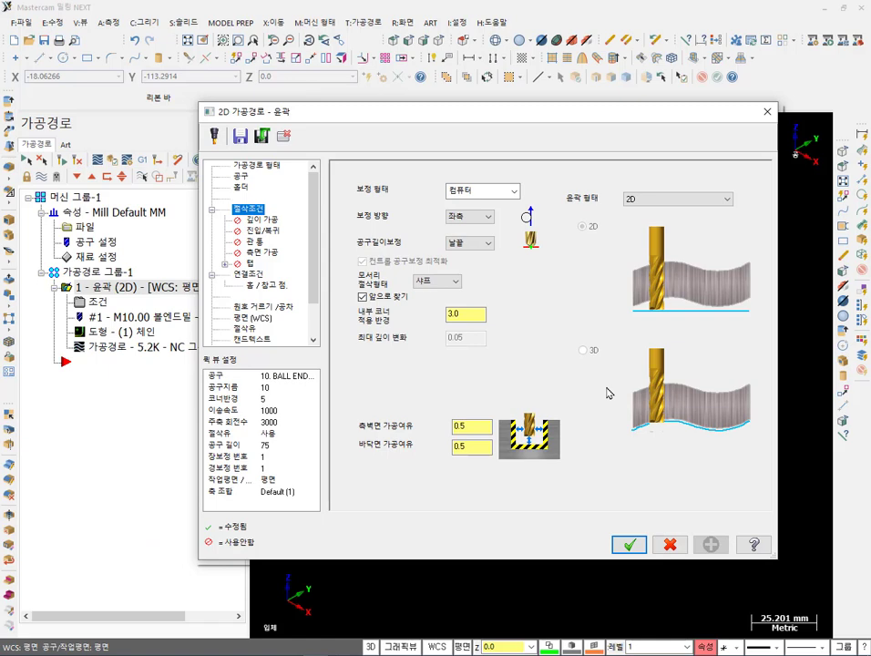
Set the contour operation's wall and floor stock allowances to 0.
{"action": "double_click", "coordinate": [478, 426]}
{"action": "type", "text": "0"}
{"action": "key", "text": "Tab"}
{"action": "type", "text": "0"}
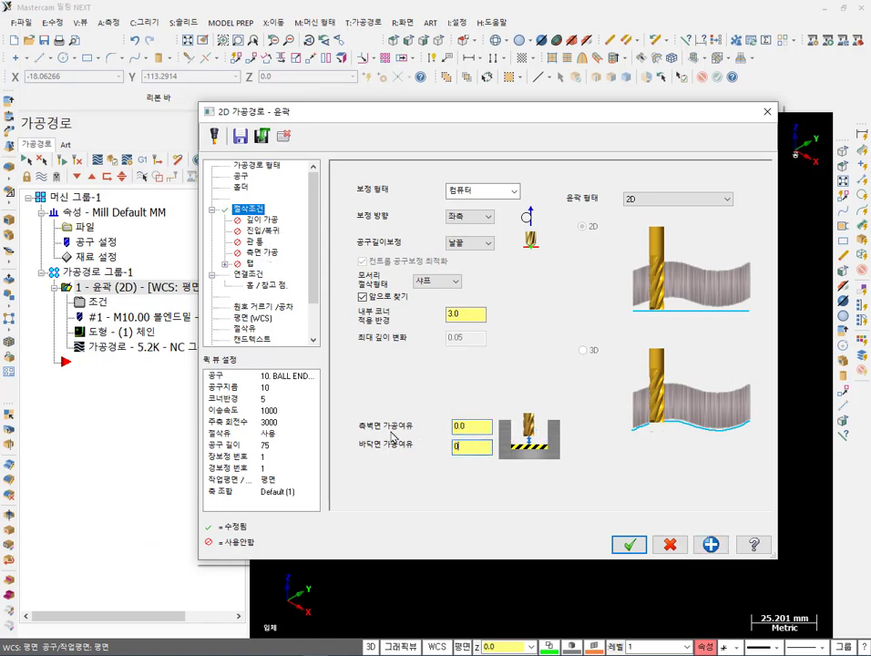
Enable side multi-passes (측면 가공) with 5 roughing passes for the contour operation and regenerate the toolpath.
{"action": "left_click", "coordinate": [262, 252]}
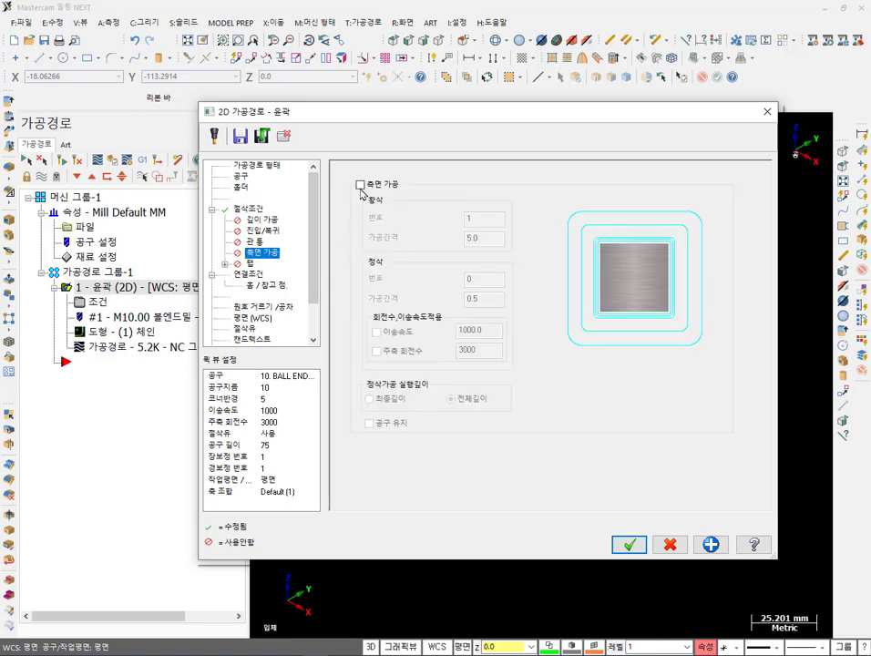
{"action": "left_click", "coordinate": [360, 184]}
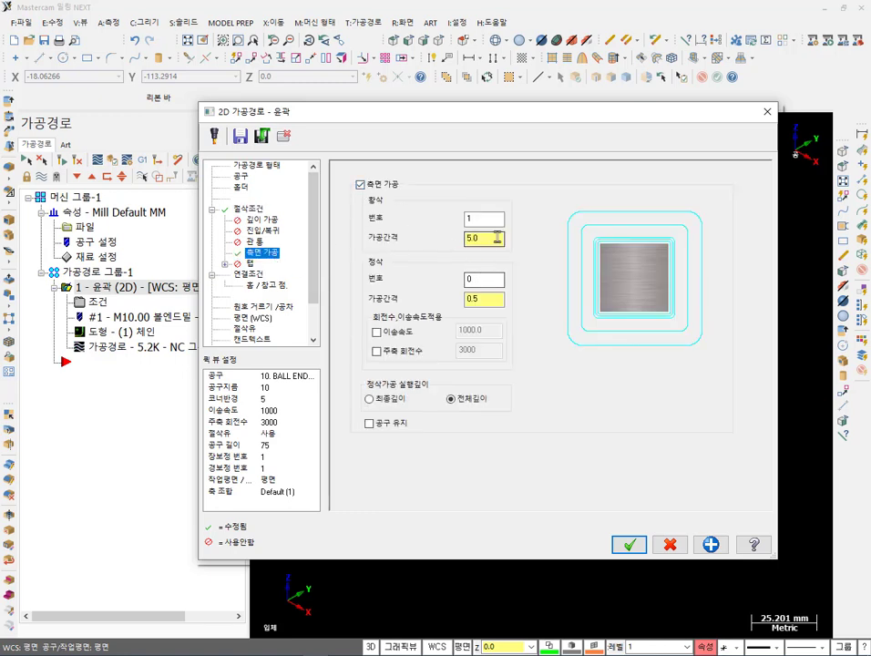
{"action": "double_click", "coordinate": [496, 237]}
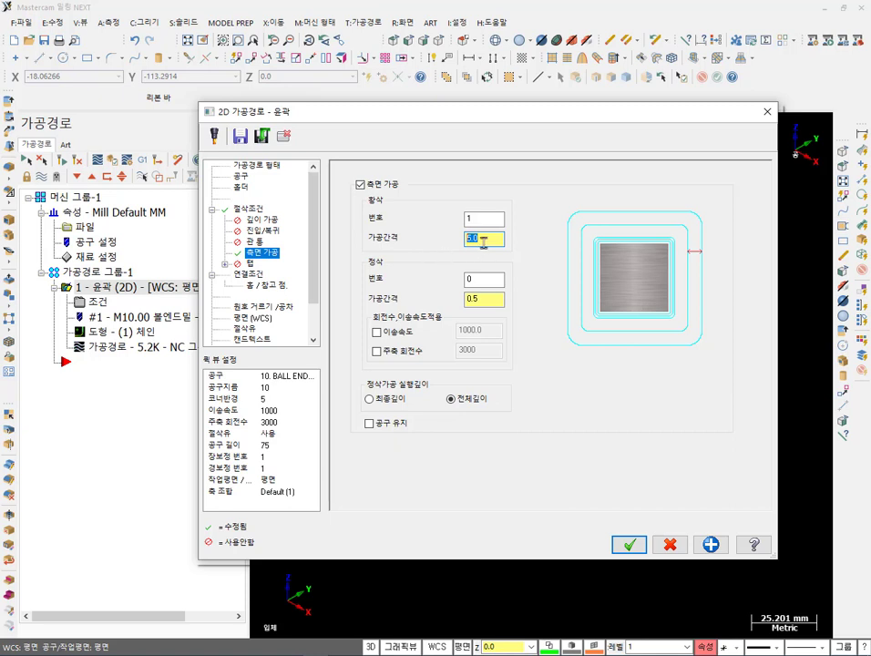
{"action": "left_click", "coordinate": [483, 238]}
{"action": "left_click", "coordinate": [489, 218]}
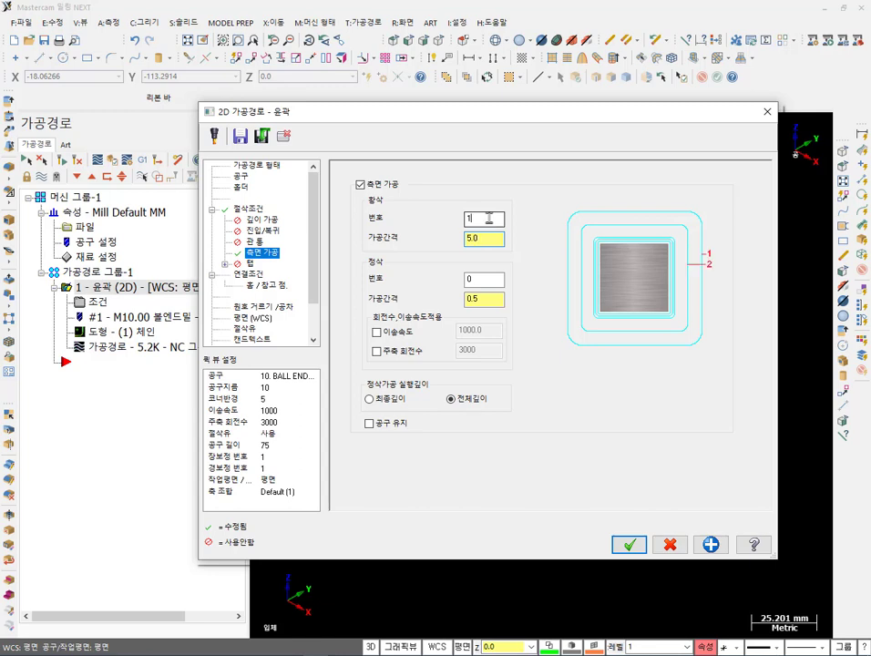
{"action": "left_click_drag", "start_coordinate": [489, 219], "coordinate": [452, 225]}
{"action": "type", "text": "5"}
{"action": "left_click", "coordinate": [629, 545]}
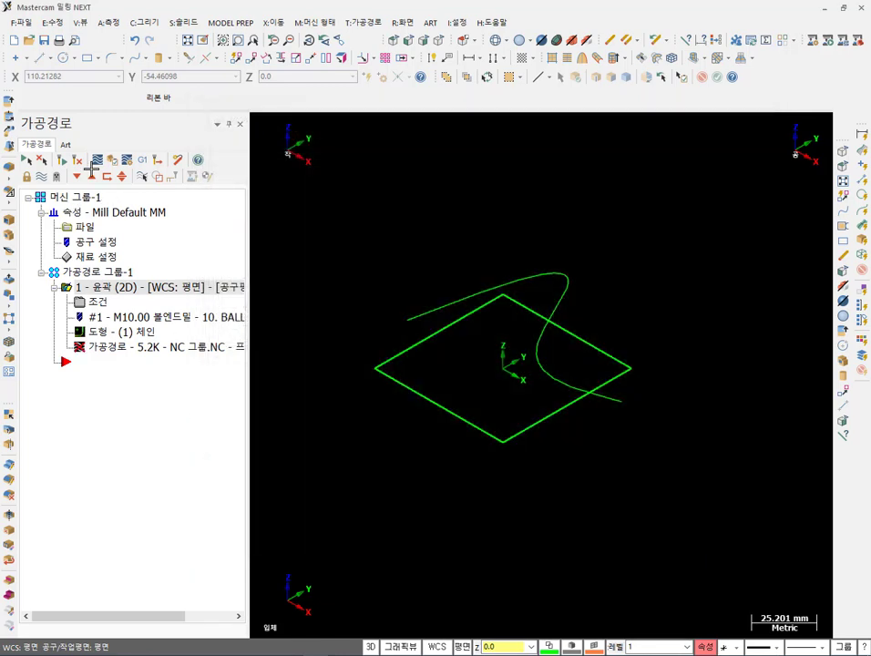
{"action": "left_click", "coordinate": [62, 162]}
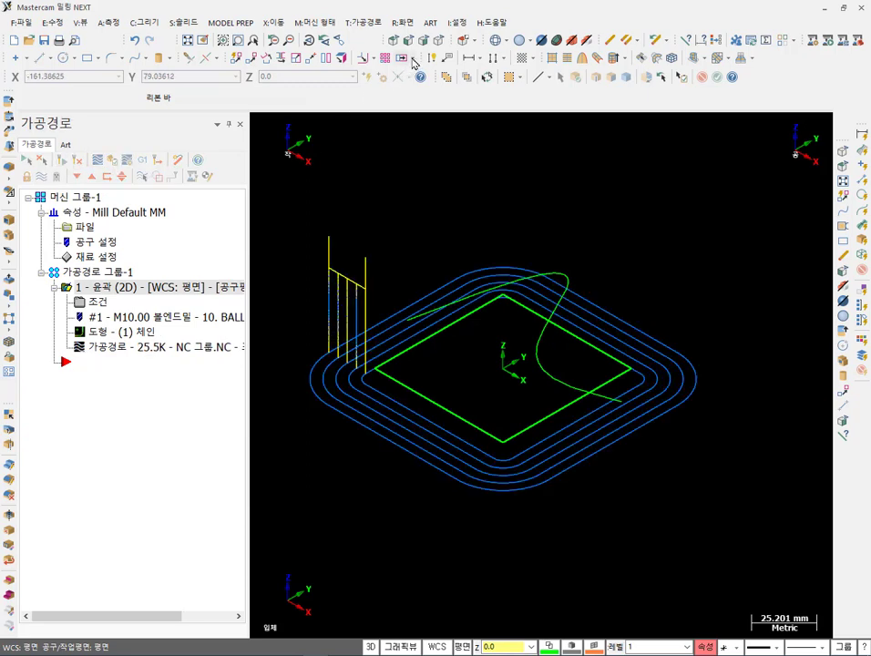
Show the contour toolpath from the top view and backplot it until the last pass around the square.
{"action": "key", "text": "alt+1"}
{"action": "scroll", "coordinate": [330, 486], "scroll_direction": "up", "scroll_amount": 2}
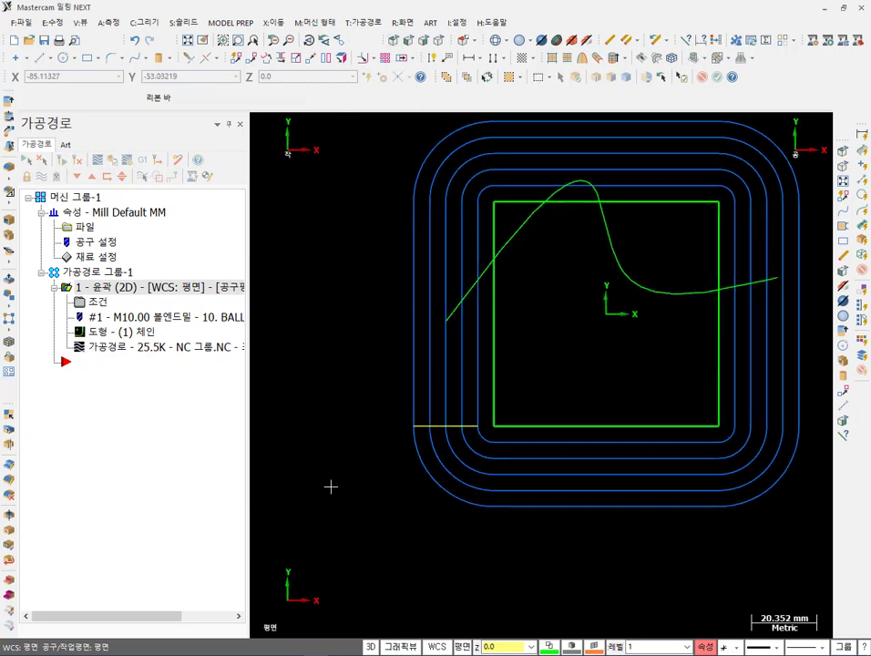
{"action": "left_click", "coordinate": [534, 315]}
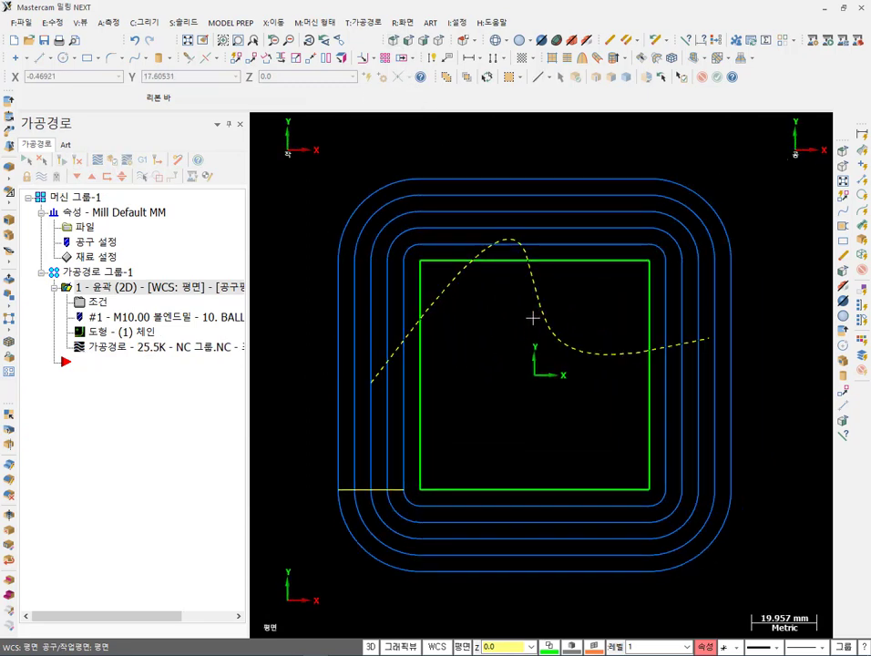
{"action": "key", "text": "Escape"}
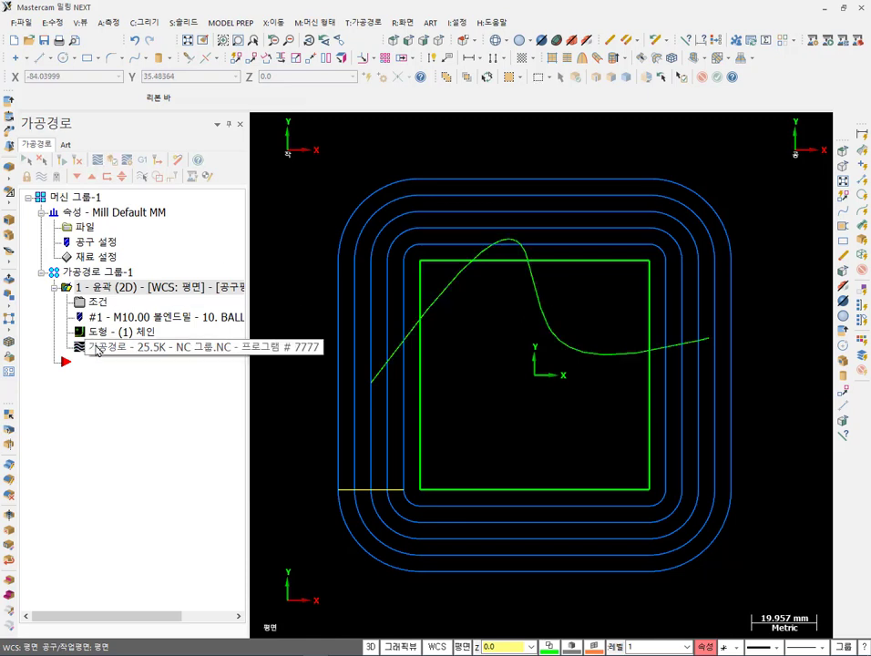
{"action": "left_click", "coordinate": [92, 347]}
{"action": "mouse_move", "coordinate": [462, 125]}
{"action": "left_mouse_down"}
{"action": "mouse_move", "coordinate": [547, 127]}
{"action": "mouse_move", "coordinate": [680, 168]}
{"action": "mouse_move", "coordinate": [776, 175]}
{"action": "left_mouse_up"}
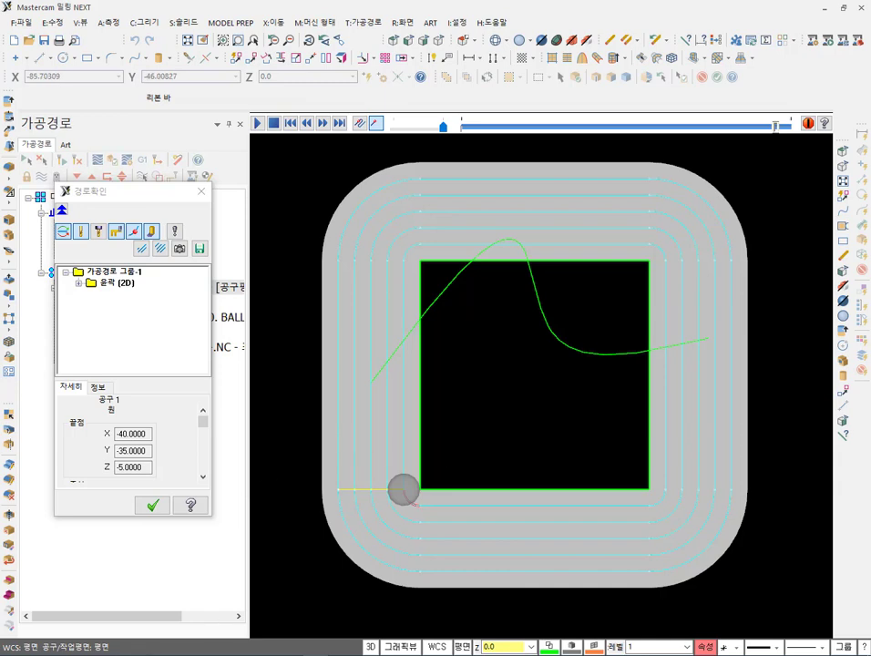
{"action": "mouse_move", "coordinate": [272, 451]}
{"action": "left_mouse_down"}
{"action": "mouse_move", "coordinate": [368, 441]}
{"action": "mouse_move", "coordinate": [349, 464]}
{"action": "left_mouse_up"}
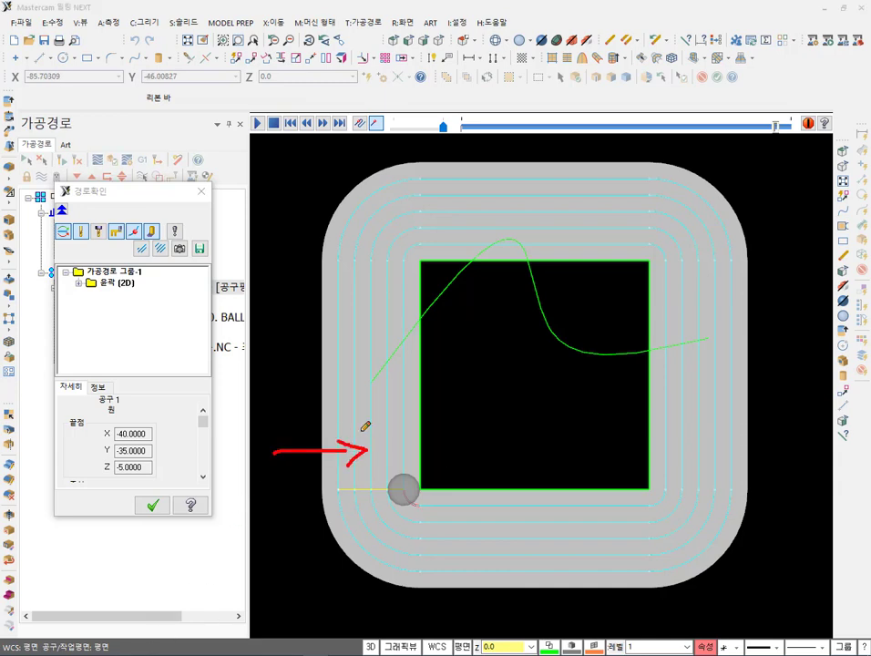
{"action": "left_click_drag", "start_coordinate": [343, 425], "coordinate": [375, 424]}
{"action": "left_click_drag", "start_coordinate": [422, 398], "coordinate": [422, 447]}
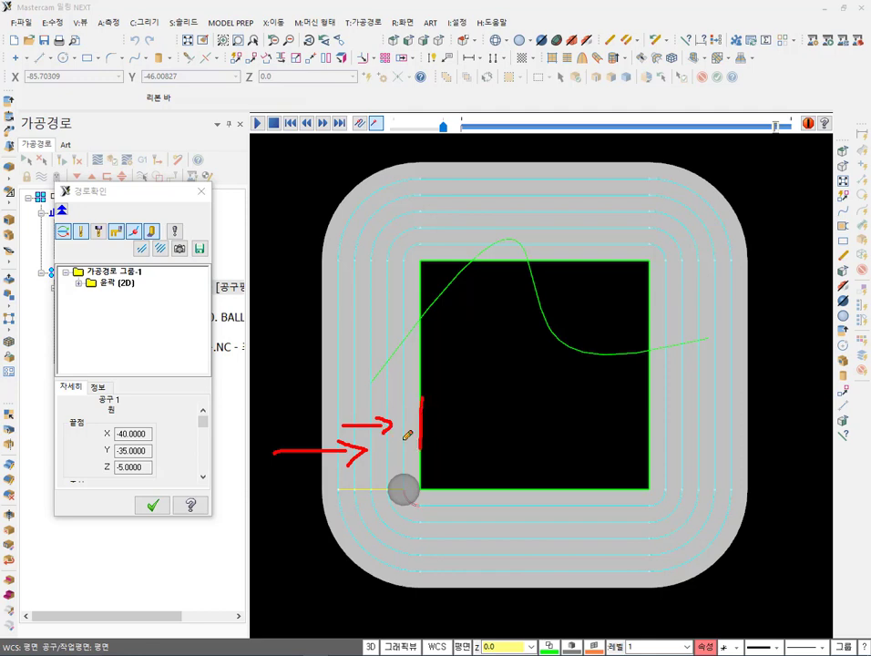
{"action": "left_click_drag", "start_coordinate": [415, 499], "coordinate": [413, 438]}
{"action": "mouse_move", "coordinate": [280, 428]}
{"action": "left_mouse_down"}
{"action": "mouse_move", "coordinate": [310, 427]}
{"action": "mouse_move", "coordinate": [301, 434]}
{"action": "mouse_move", "coordinate": [358, 408]}
{"action": "left_mouse_up"}
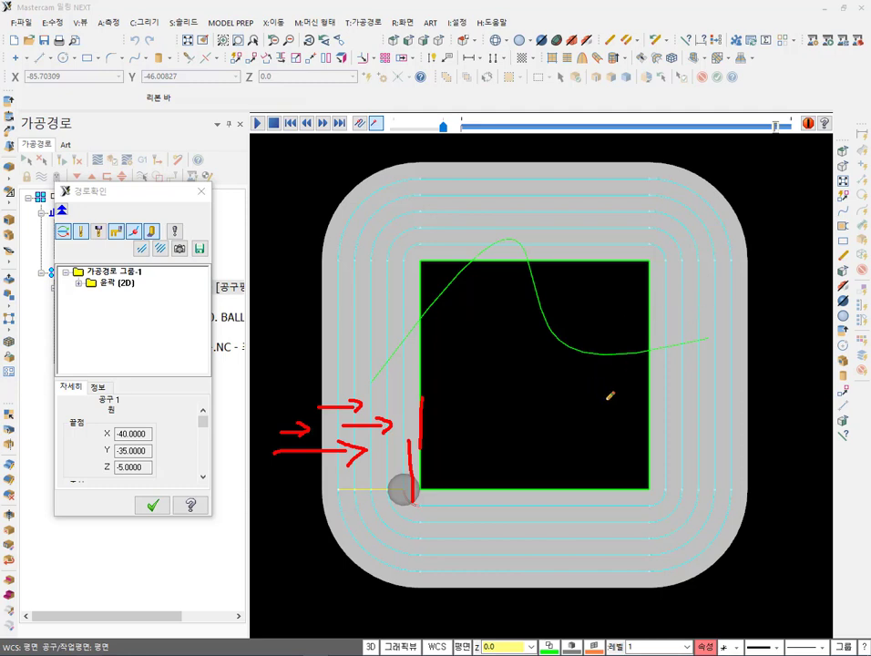
{"action": "right_click", "coordinate": [657, 345]}
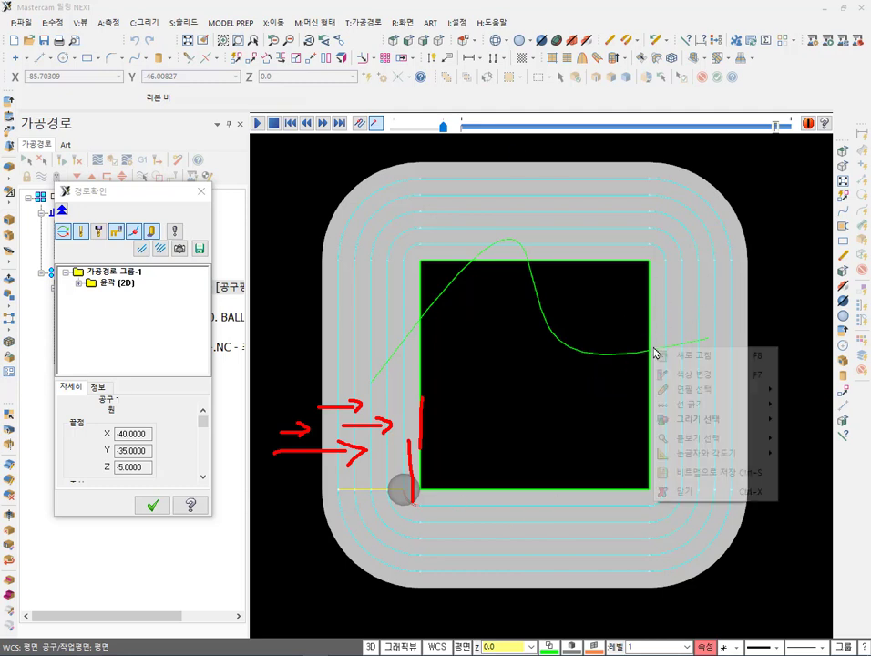
{"action": "left_click", "coordinate": [697, 471]}
Close the backplot and switch to the 측면 가공 section of the textbook PDF in Adobe Acrobat.
{"action": "left_click", "coordinate": [152, 505]}
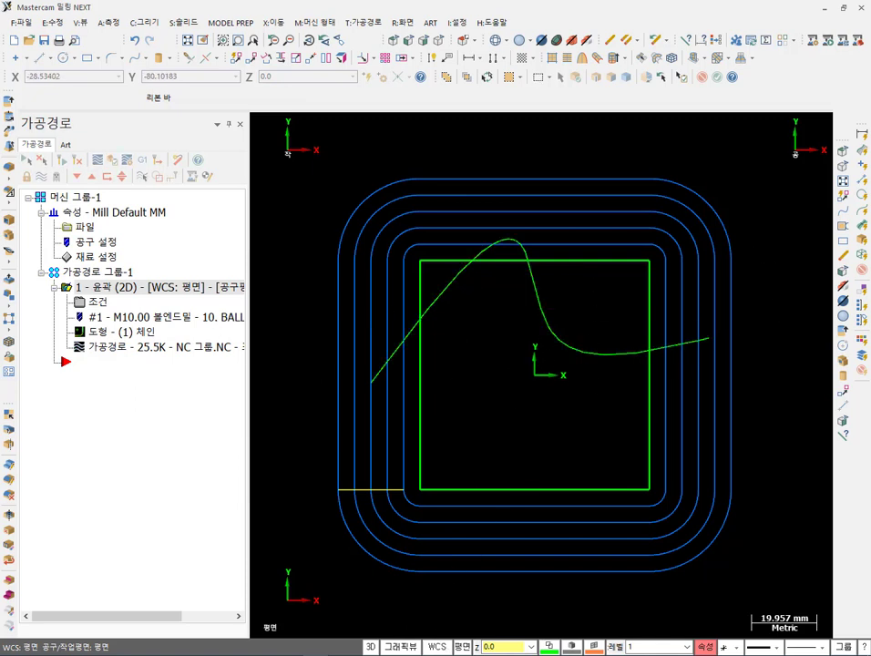
{"action": "mouse_move", "coordinate": [465, 655]}
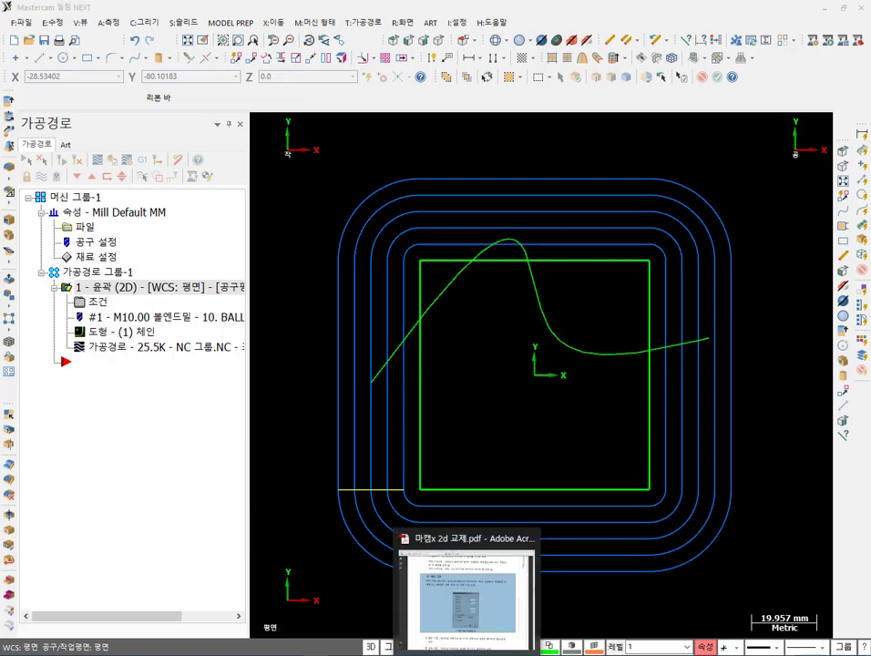
{"action": "left_click", "coordinate": [466, 597]}
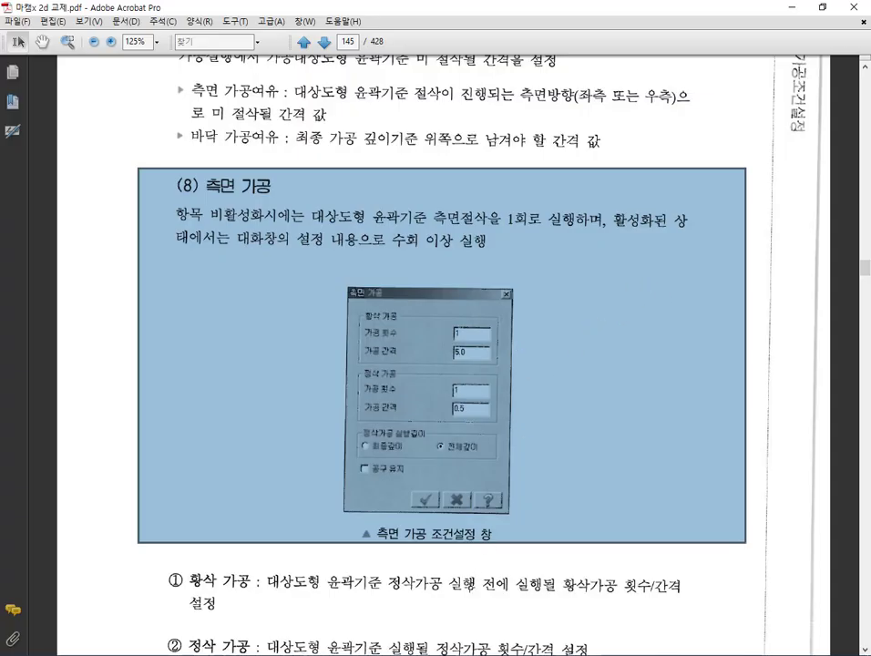
Switch back to Mastercam and set the number of finish passes to 1 in the contour operation's side multi-pass (측면 가공) parameters.
{"action": "key", "text": "alt+Tab"}
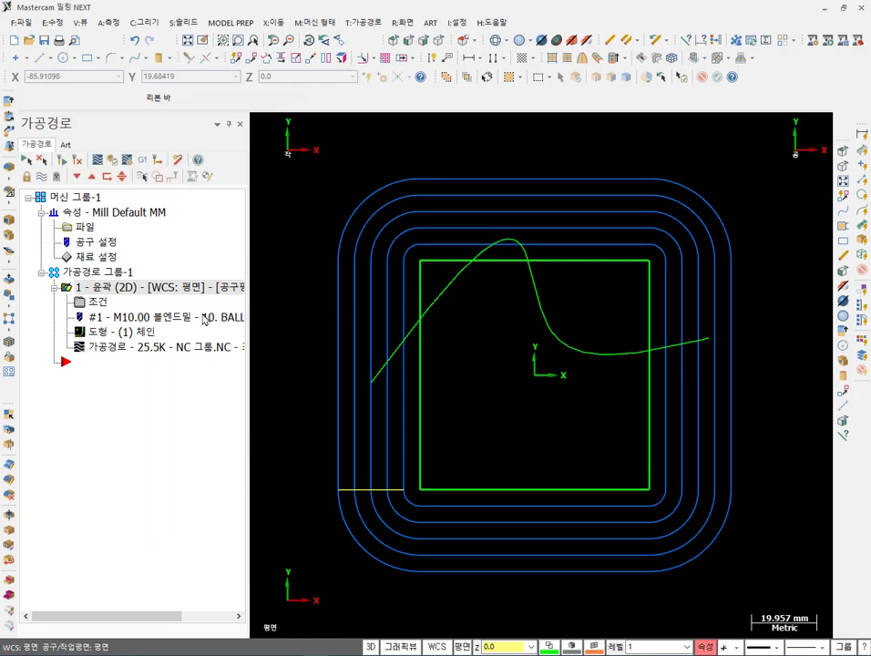
{"action": "left_click", "coordinate": [98, 301]}
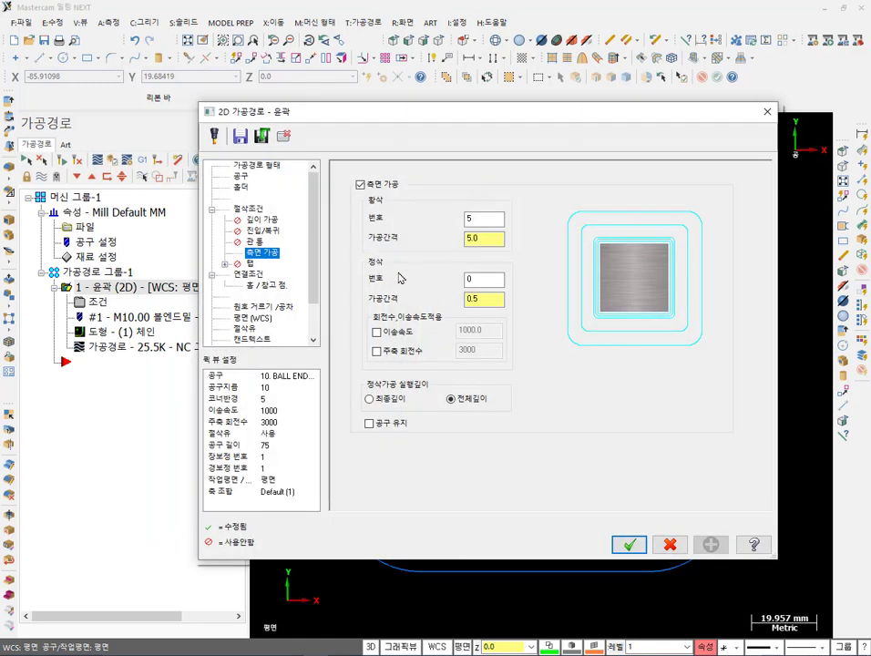
{"action": "left_click_drag", "start_coordinate": [500, 299], "coordinate": [435, 299]}
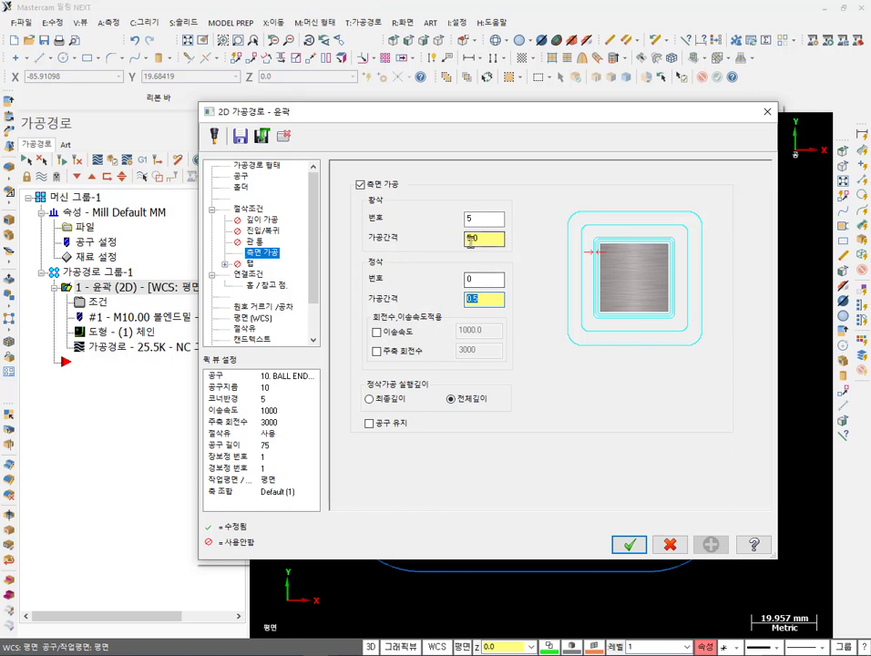
{"action": "left_click_drag", "start_coordinate": [500, 238], "coordinate": [430, 245]}
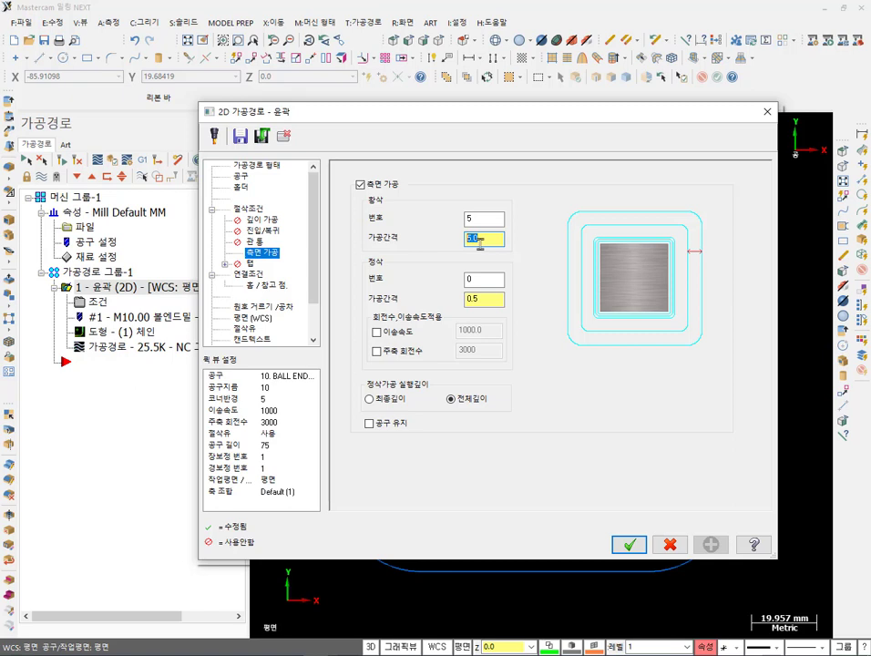
{"action": "double_click", "coordinate": [484, 299]}
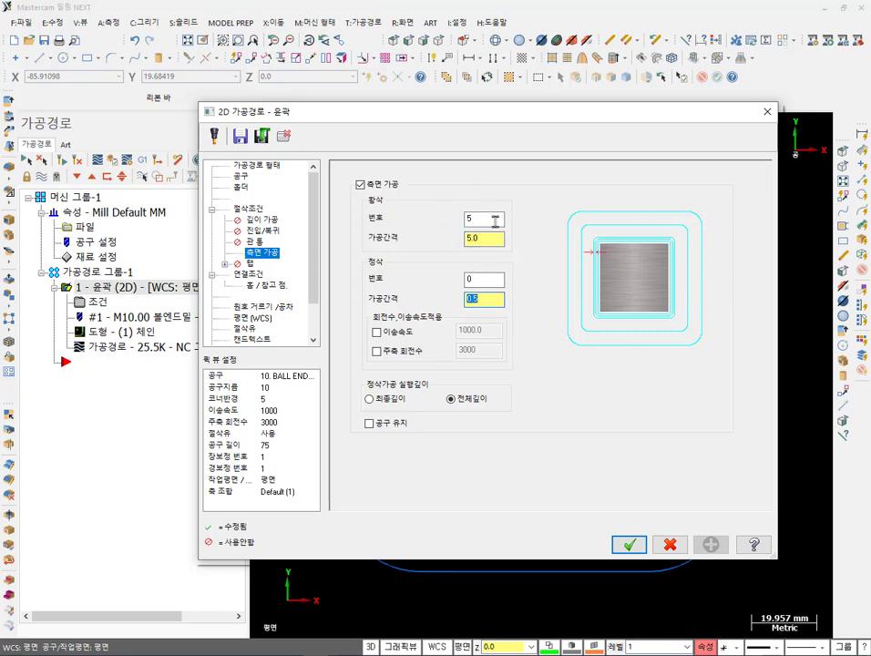
{"action": "double_click", "coordinate": [484, 281]}
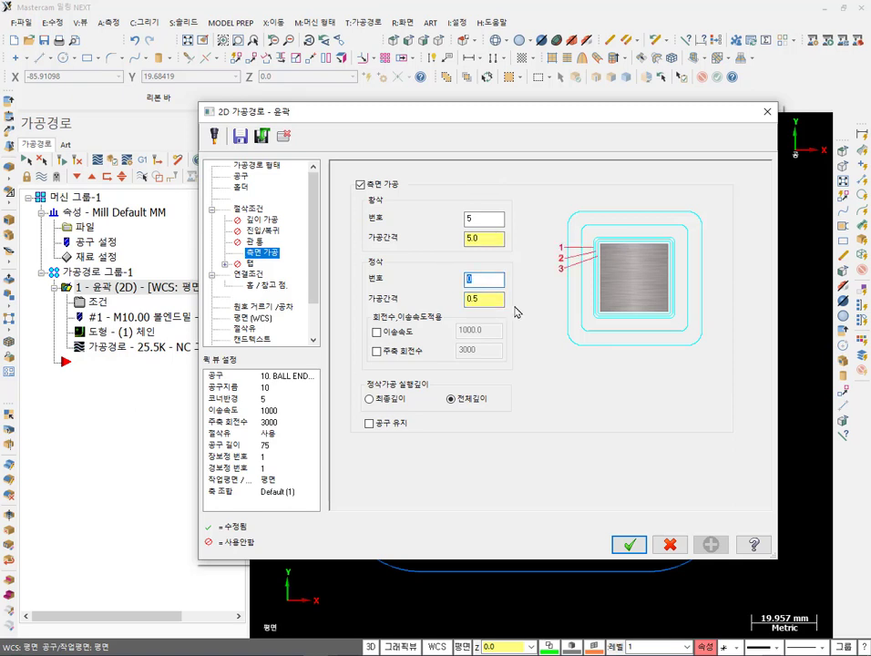
{"action": "type", "text": "1"}
Override the finish pass feed rate with 500.0 and the spindle speed with 4000, accept the parameters, and regenerate the toolpath.
{"action": "left_click", "coordinate": [376, 332]}
{"action": "left_click", "coordinate": [376, 350]}
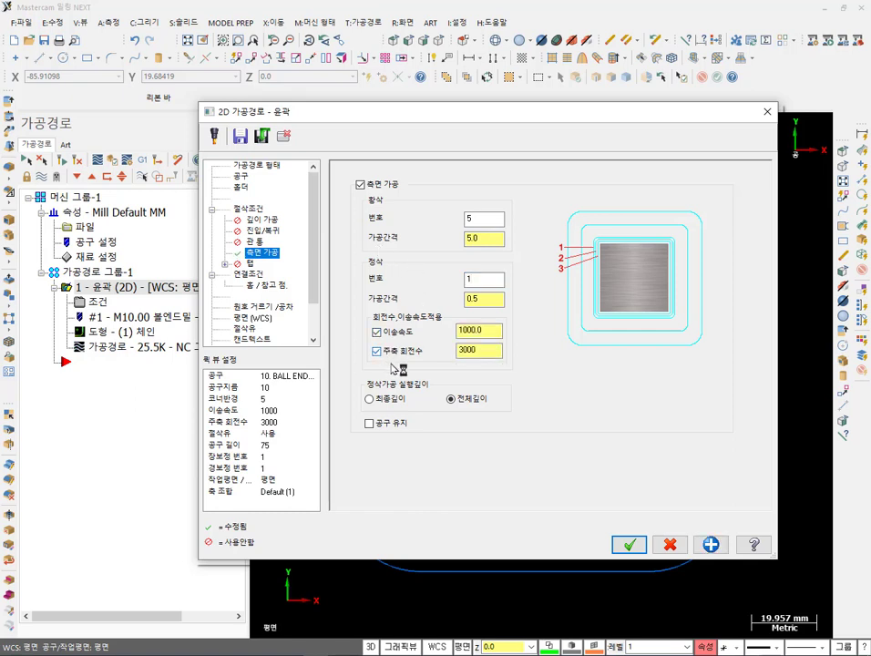
{"action": "double_click", "coordinate": [487, 352]}
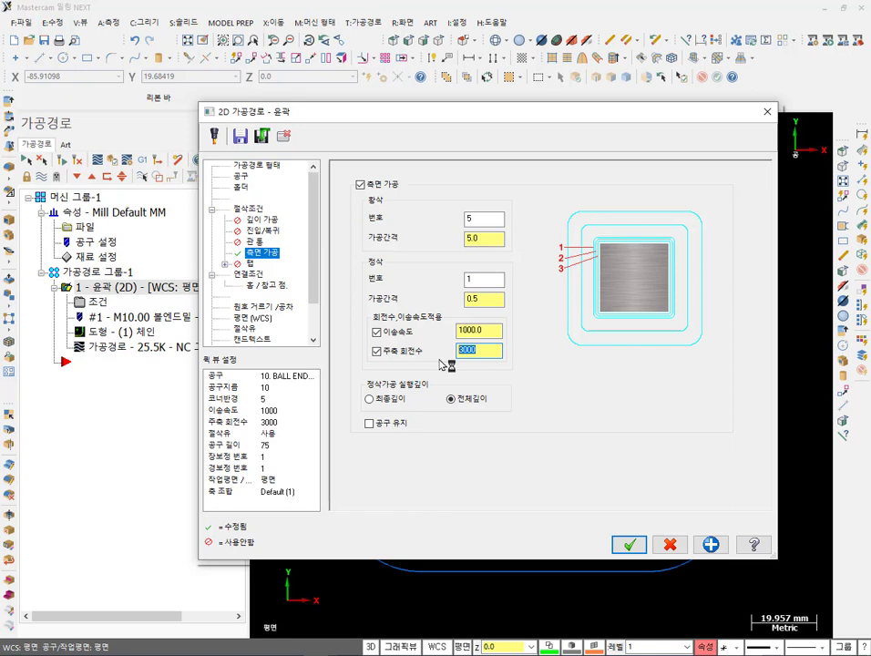
{"action": "type", "text": "4"}
{"action": "double_click", "coordinate": [458, 331]}
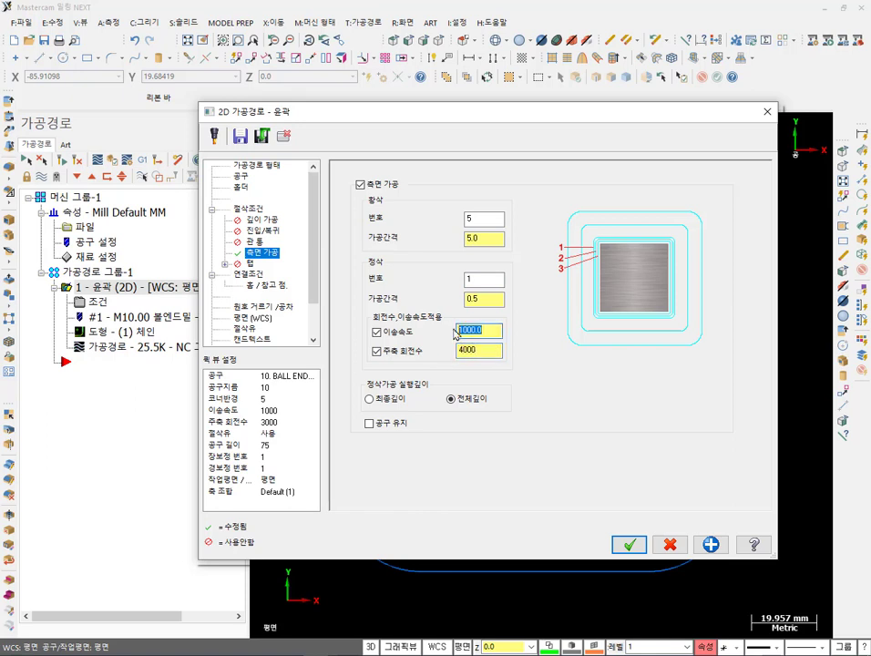
{"action": "type", "text": "500.0"}
{"action": "left_click", "coordinate": [491, 352]}
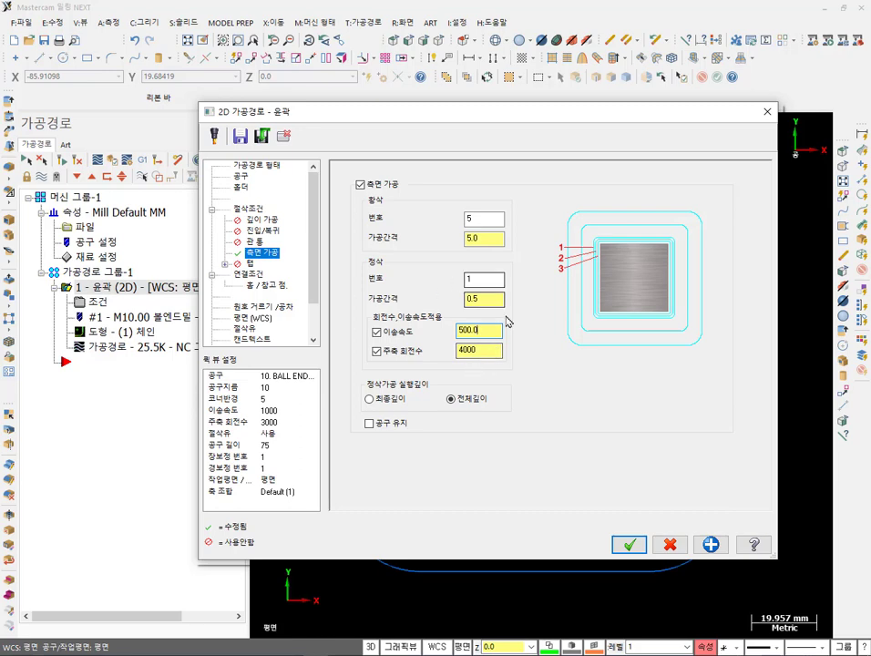
{"action": "left_click", "coordinate": [630, 544]}
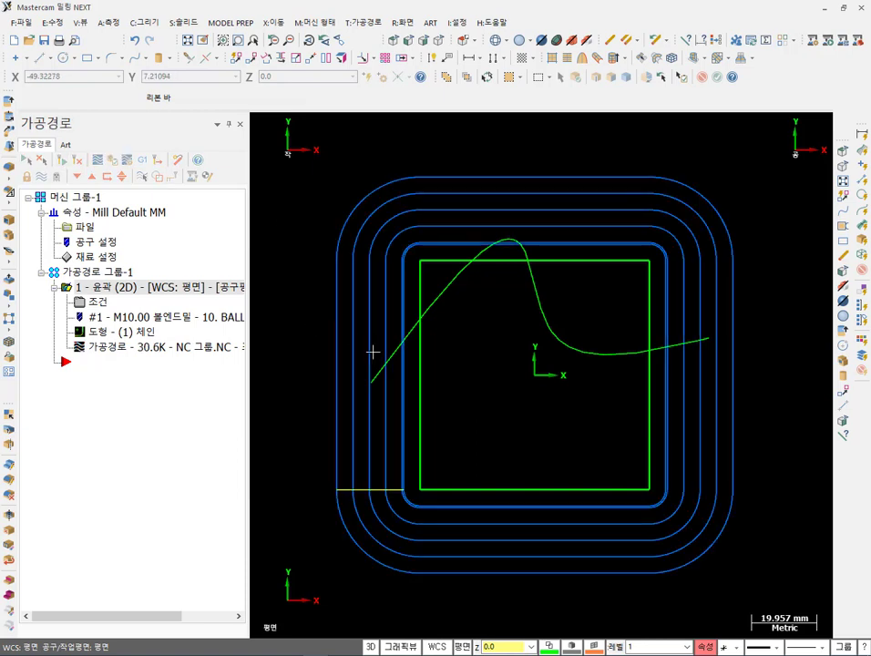
Inspect the gap between the roughing and finish passes, and backplot the contour toolpath to check the finish pass feed rate.
{"action": "scroll", "coordinate": [346, 364], "scroll_direction": "up", "scroll_amount": 8}
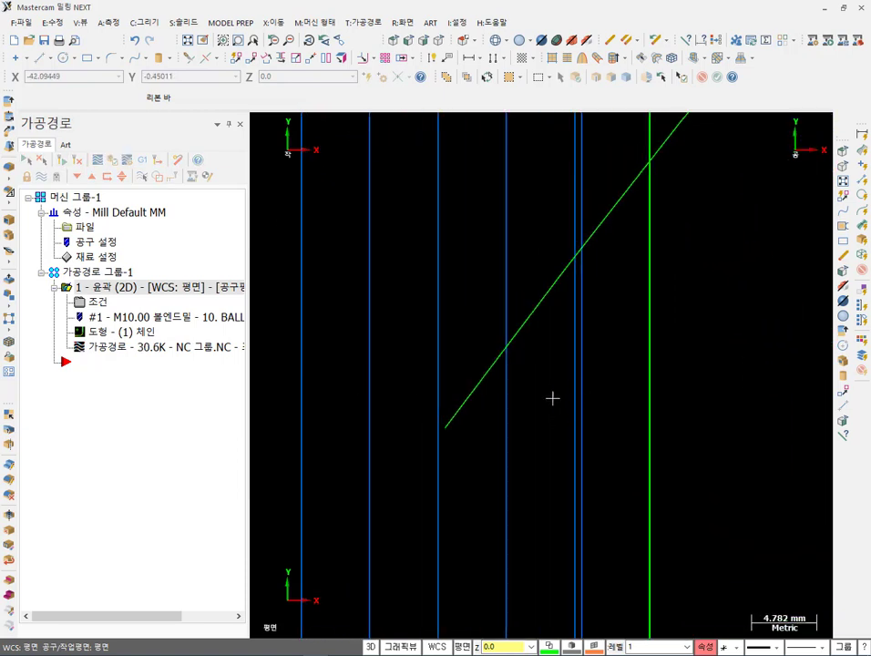
{"action": "scroll", "coordinate": [437, 303], "scroll_direction": "down", "scroll_amount": 6}
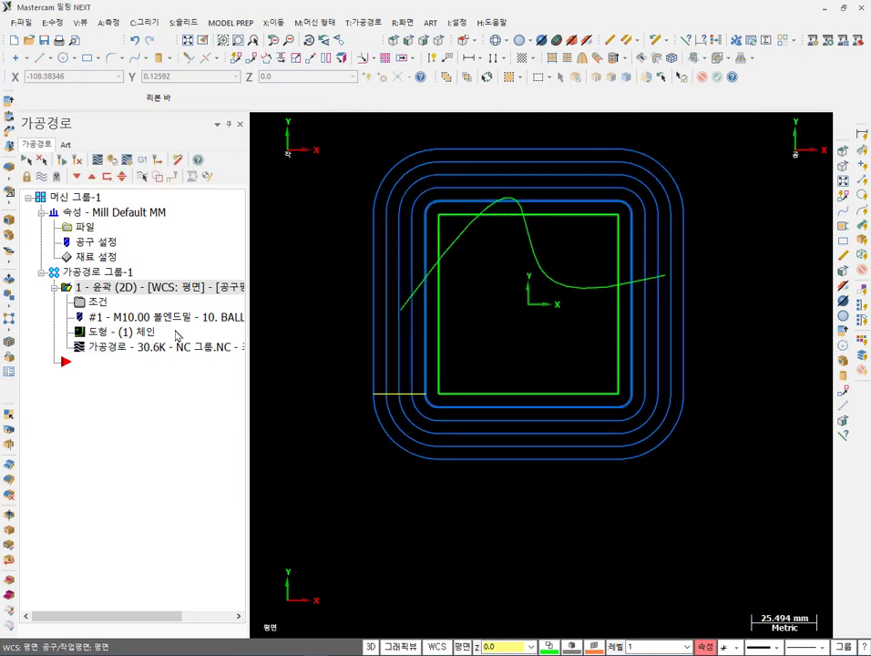
{"action": "left_click", "coordinate": [118, 347]}
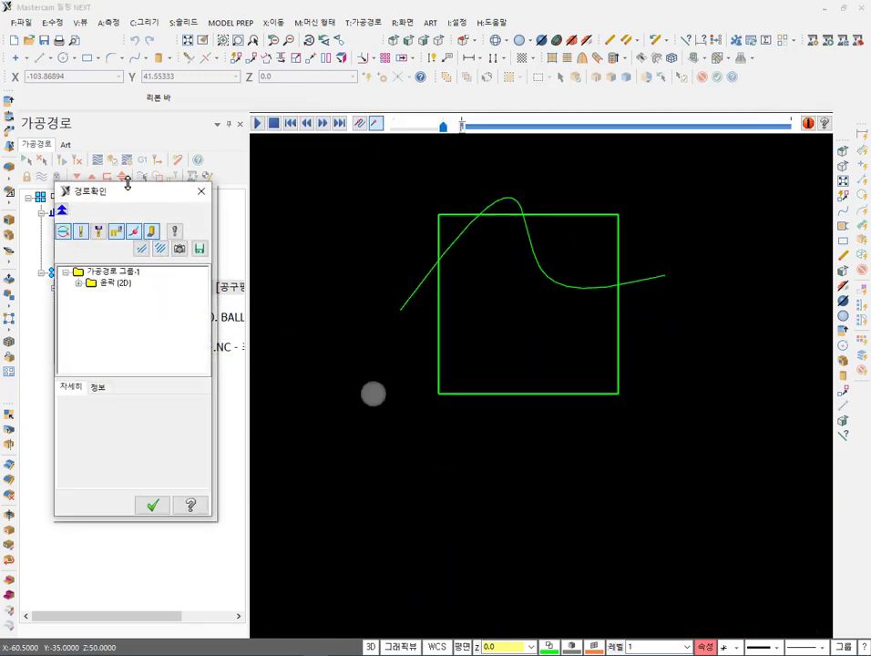
{"action": "left_click_drag", "start_coordinate": [96, 184], "coordinate": [198, 43]}
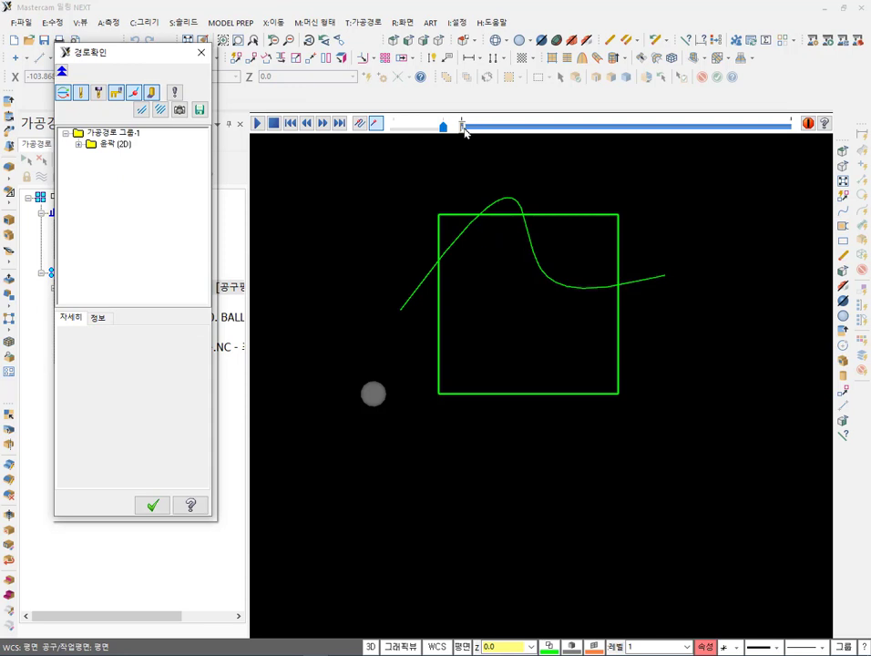
{"action": "mouse_move", "coordinate": [464, 130]}
{"action": "left_mouse_down"}
{"action": "mouse_move", "coordinate": [649, 127]}
{"action": "mouse_move", "coordinate": [728, 147]}
{"action": "left_mouse_up"}
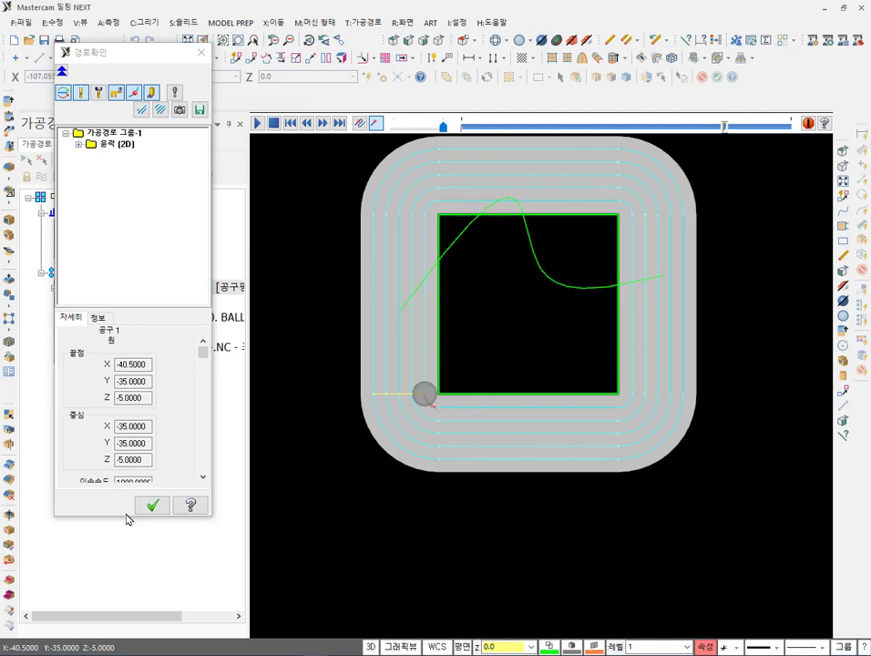
{"action": "left_click_drag", "start_coordinate": [126, 515], "coordinate": [129, 579]}
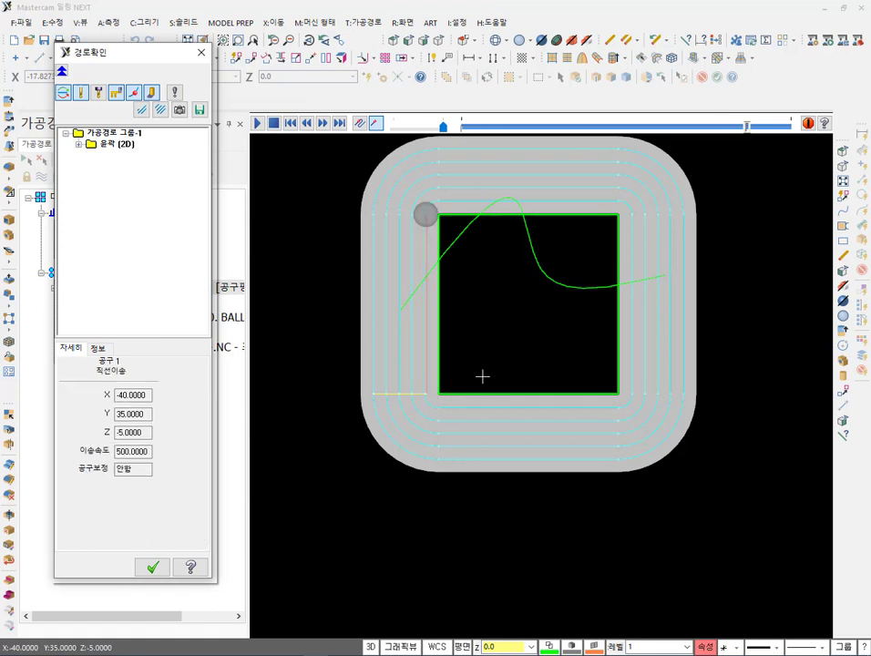
{"action": "left_click", "coordinate": [146, 451]}
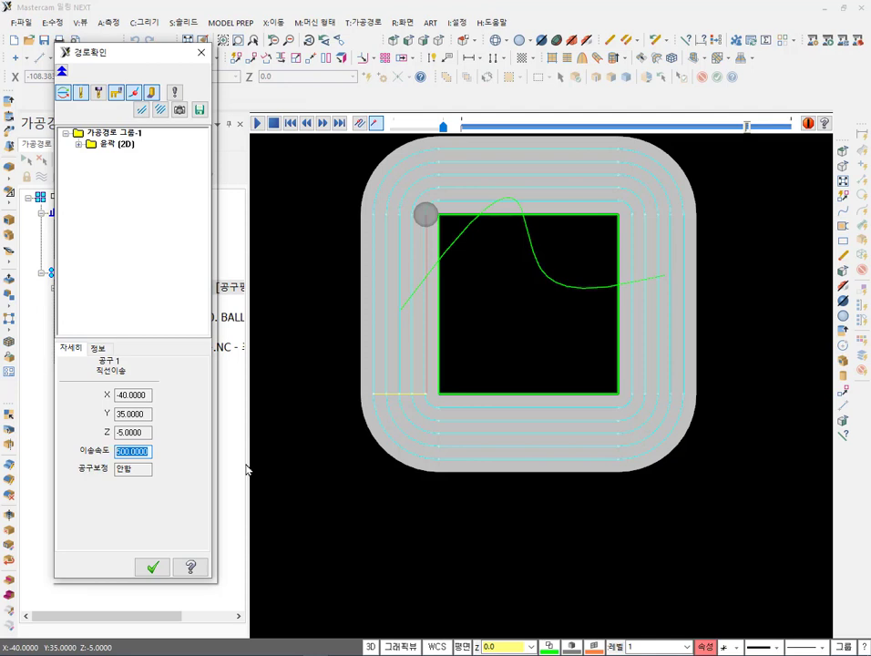
{"action": "left_click", "coordinate": [412, 529]}
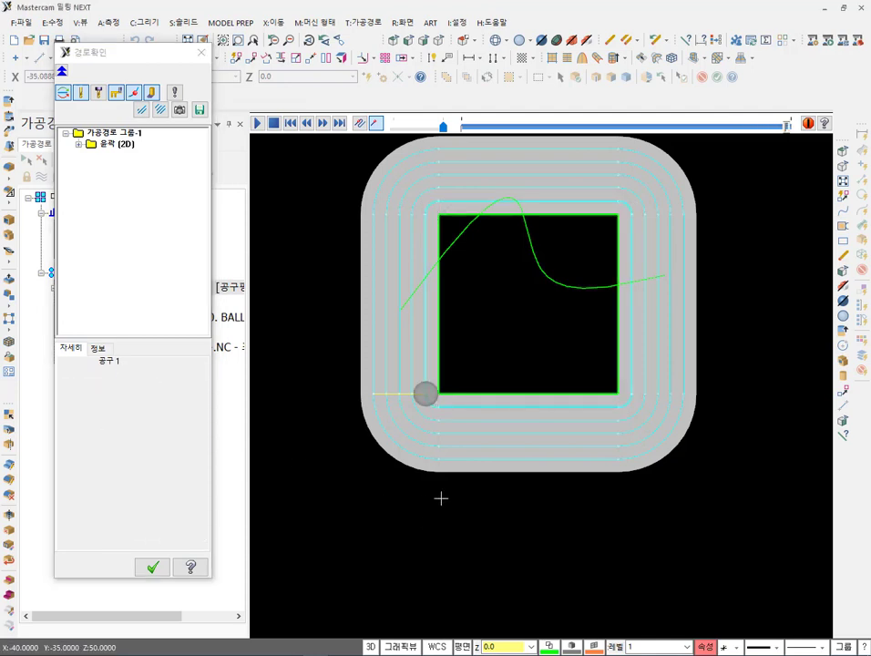
Switch to the textbook PDF in Adobe Acrobat and mark section (9) 진입/복귀 on page 146.
{"action": "key", "text": "alt+Tab"}
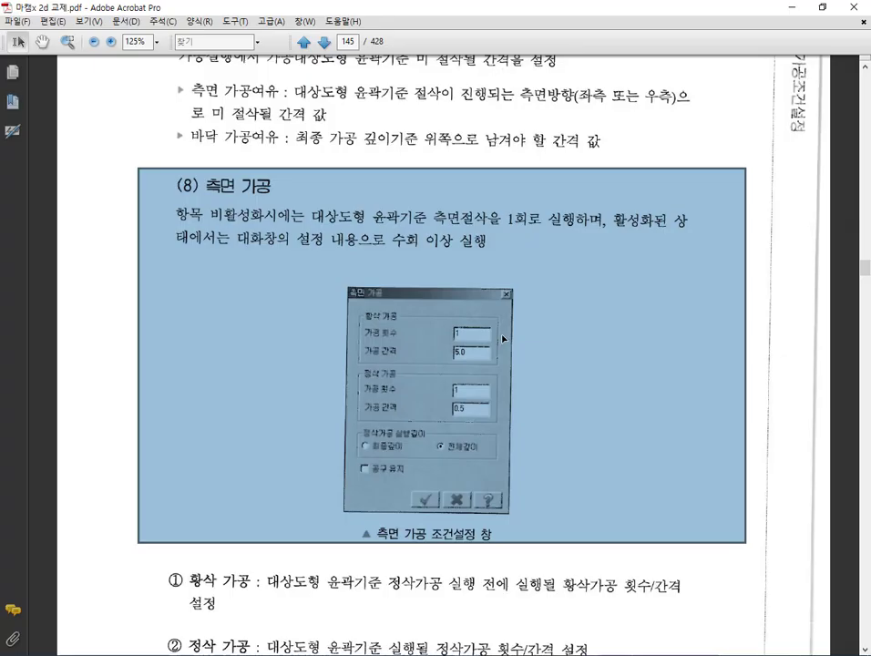
{"action": "scroll", "coordinate": [502, 336], "scroll_direction": "down", "scroll_amount": 9}
{"action": "scroll", "coordinate": [502, 335], "scroll_direction": "down", "scroll_amount": 14}
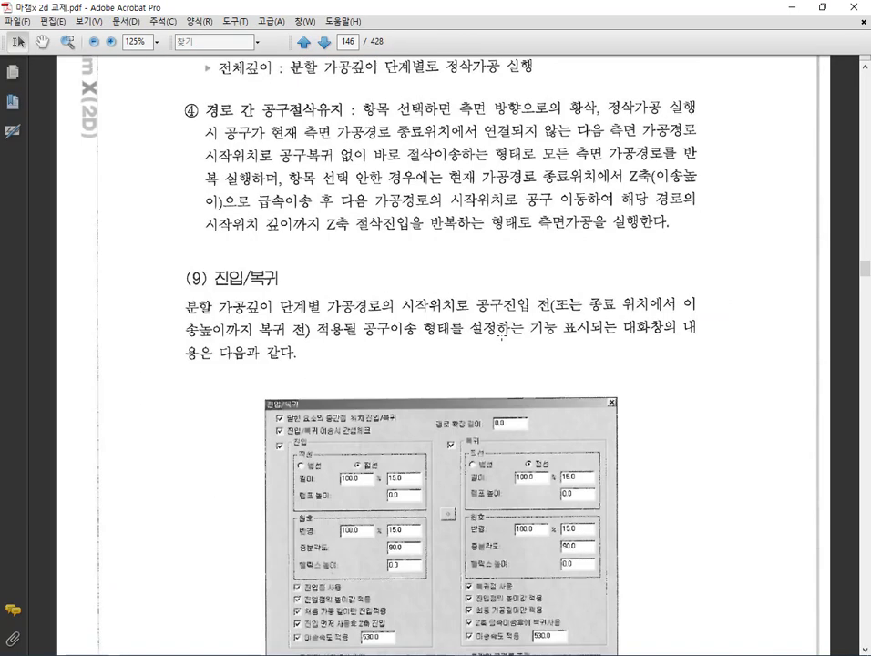
{"action": "left_click_drag", "start_coordinate": [167, 140], "coordinate": [730, 629]}
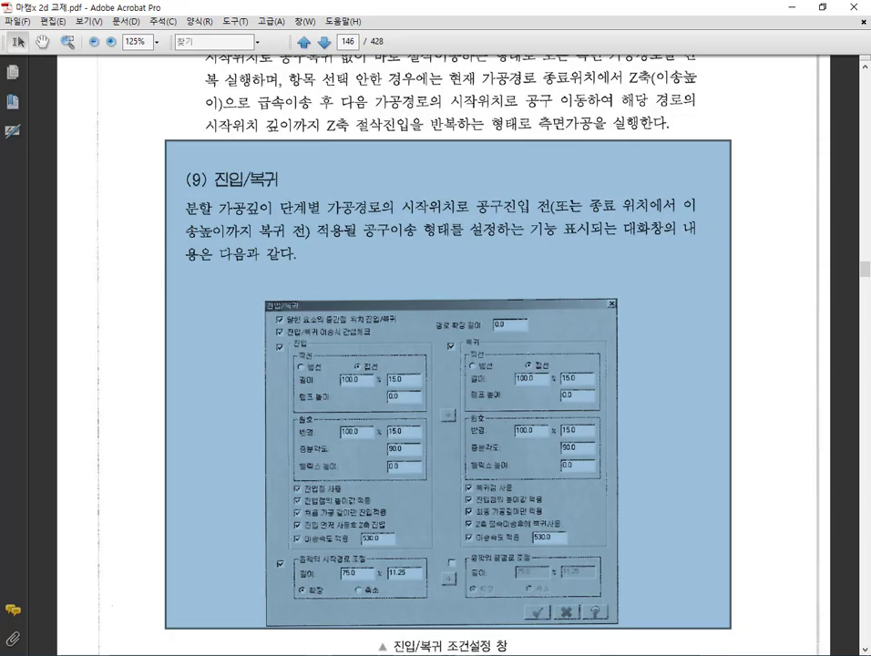
Return to Mastercam, close the backplot, set the contour operation's side roughing passes to 1, and regenerate the toolpath.
{"action": "key", "text": "alt+Tab"}
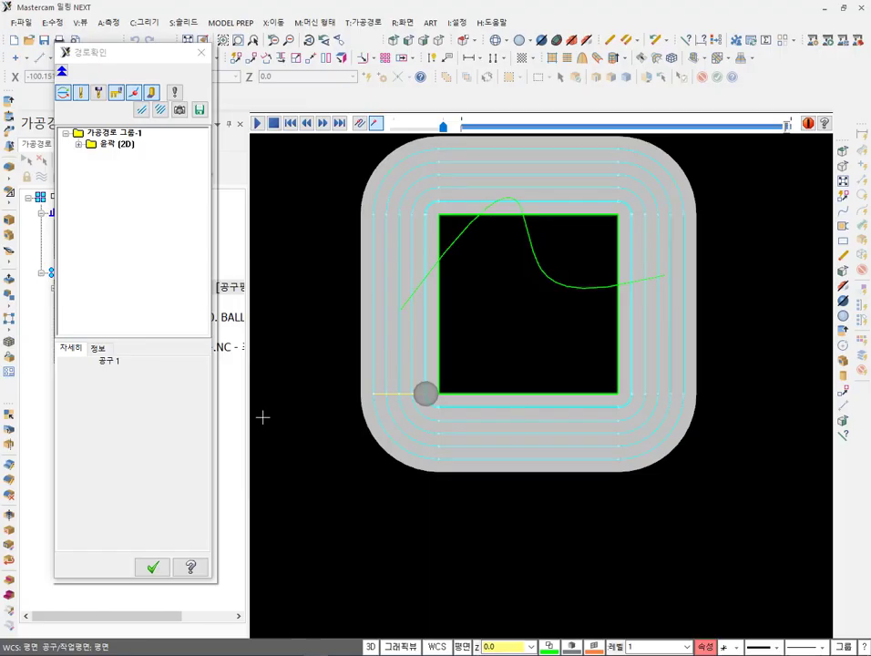
{"action": "left_click", "coordinate": [152, 564]}
{"action": "scroll", "coordinate": [397, 363], "scroll_direction": "up", "scroll_amount": 2}
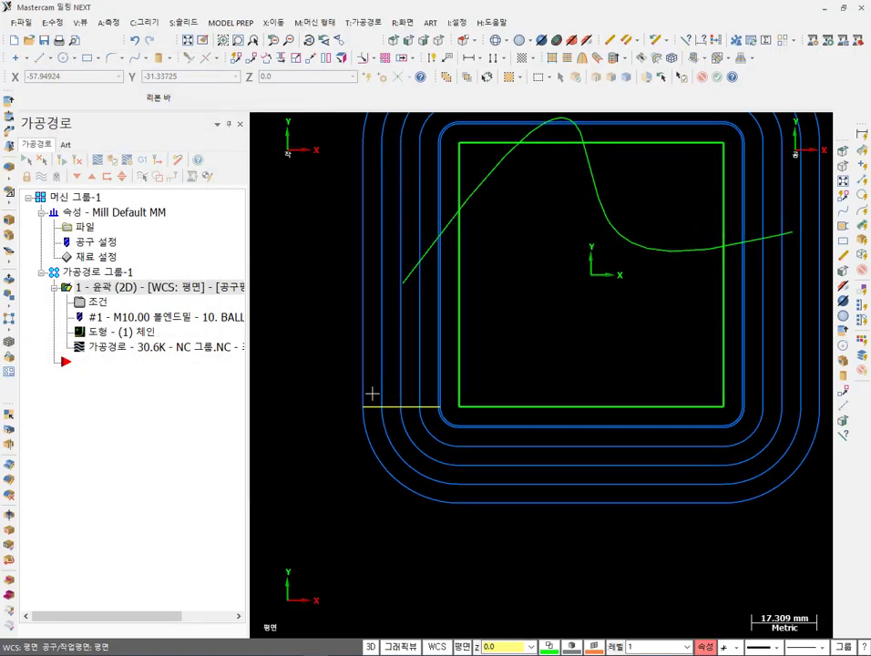
{"action": "left_click", "coordinate": [98, 303]}
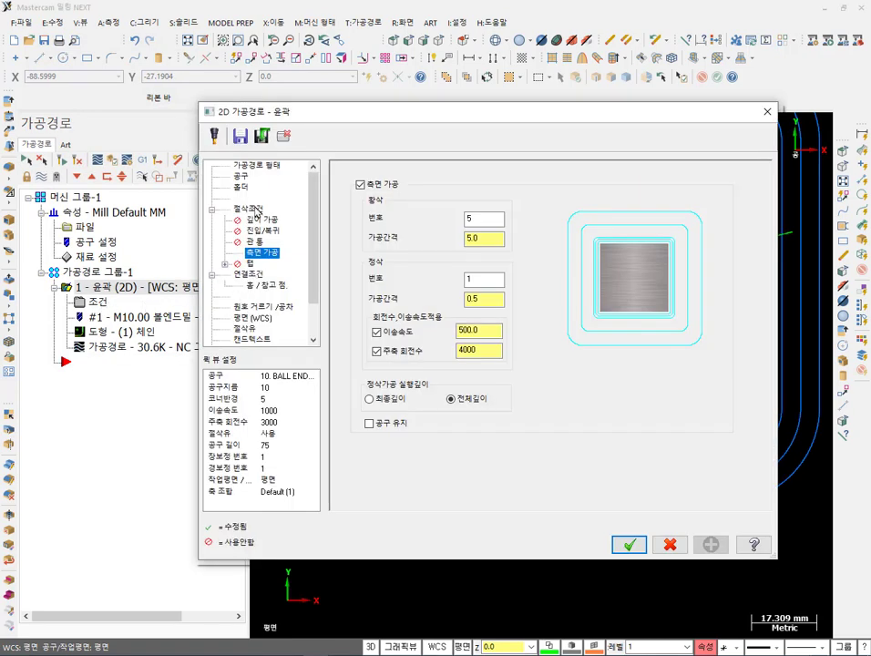
{"action": "double_click", "coordinate": [471, 218]}
{"action": "type", "text": "1"}
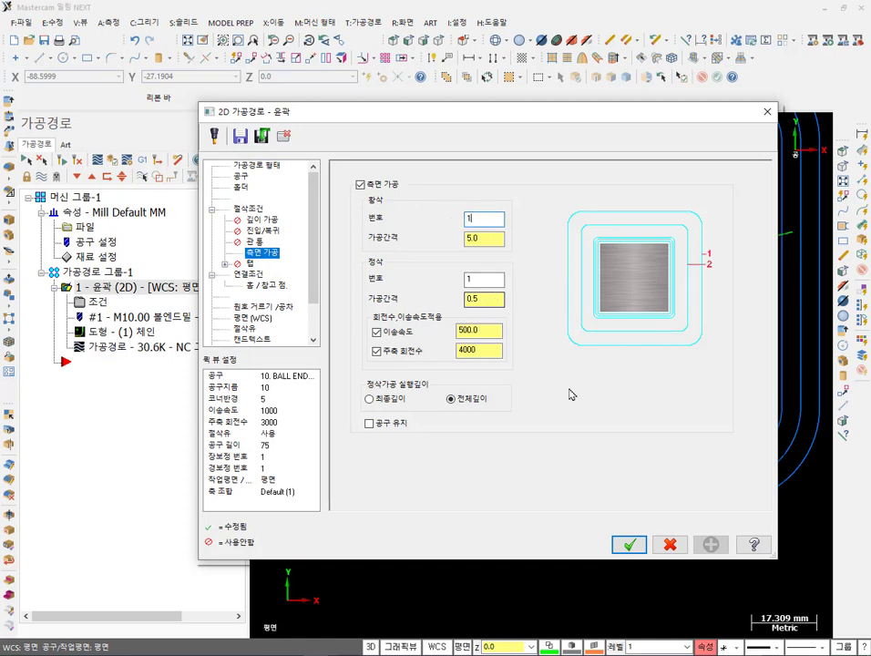
{"action": "left_click", "coordinate": [629, 544]}
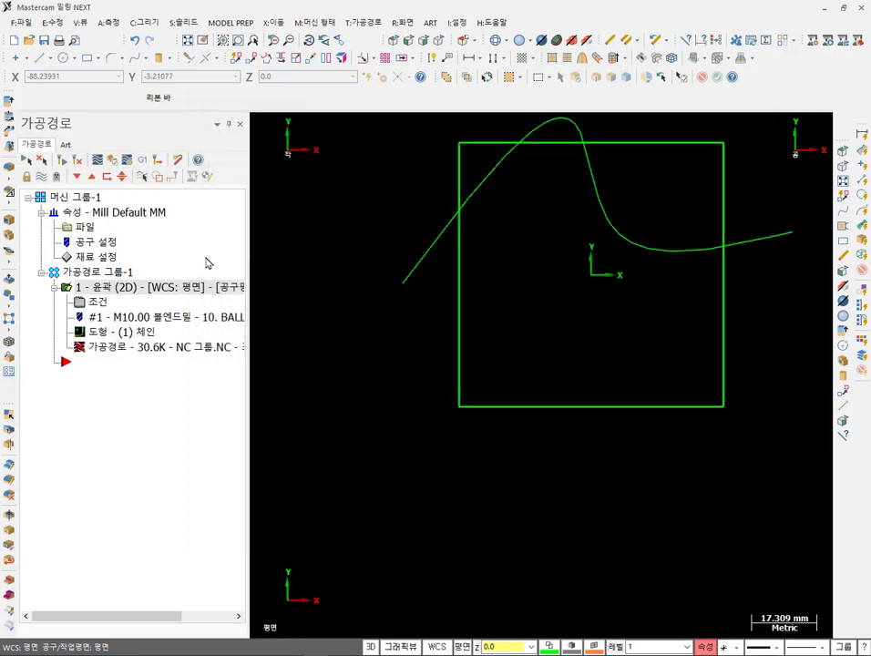
{"action": "left_click", "coordinate": [77, 159]}
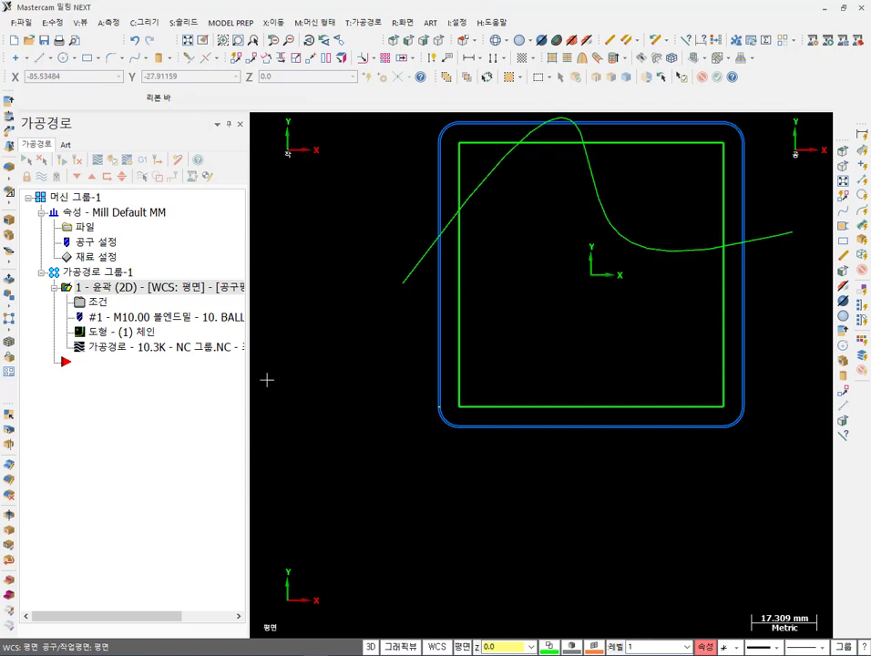
Backplot the plunge and first cut along the square's side in a tilted 3D view, and close the backplot.
{"action": "left_click", "coordinate": [91, 347]}
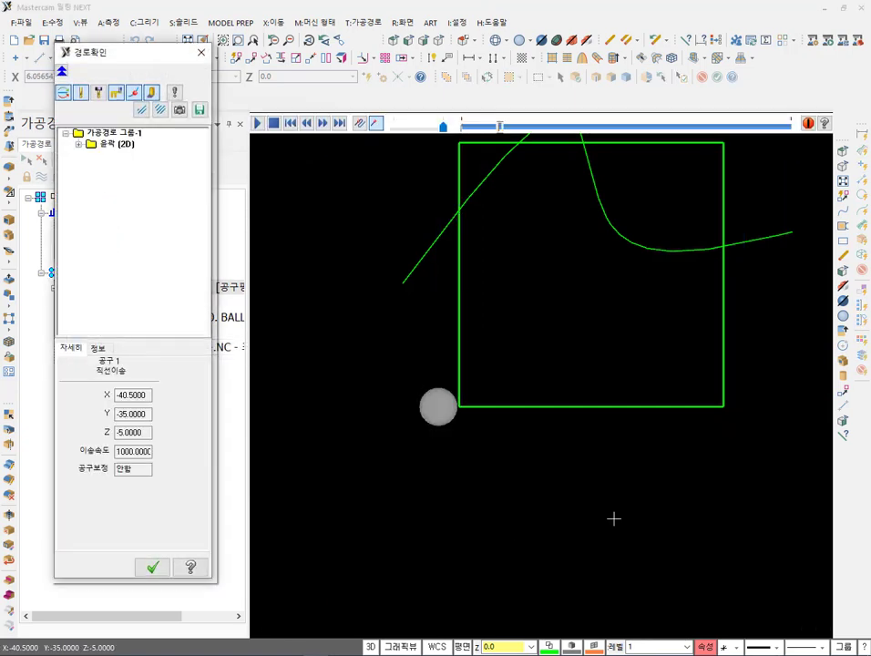
{"action": "scroll", "coordinate": [439, 408], "scroll_direction": "up", "scroll_amount": 2}
{"action": "middle_click_drag", "start_coordinate": [428, 398], "coordinate": [486, 446]}
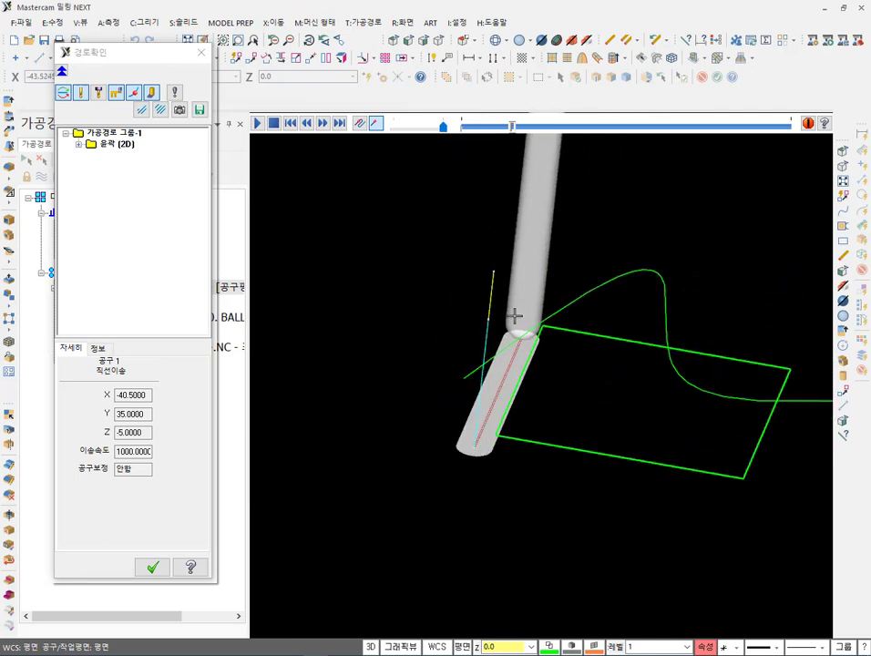
{"action": "left_click", "coordinate": [152, 568]}
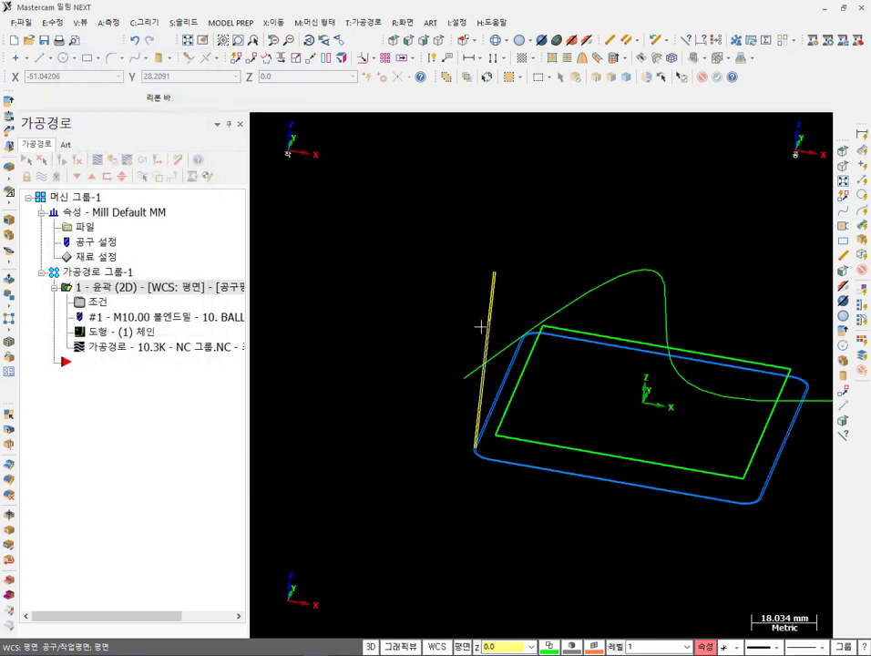
Replace the contour operation's tool with the 10. FLAT ENDMILL from the library filtered to flat endmills, and regenerate the toolpath.
{"action": "left_click", "coordinate": [98, 302]}
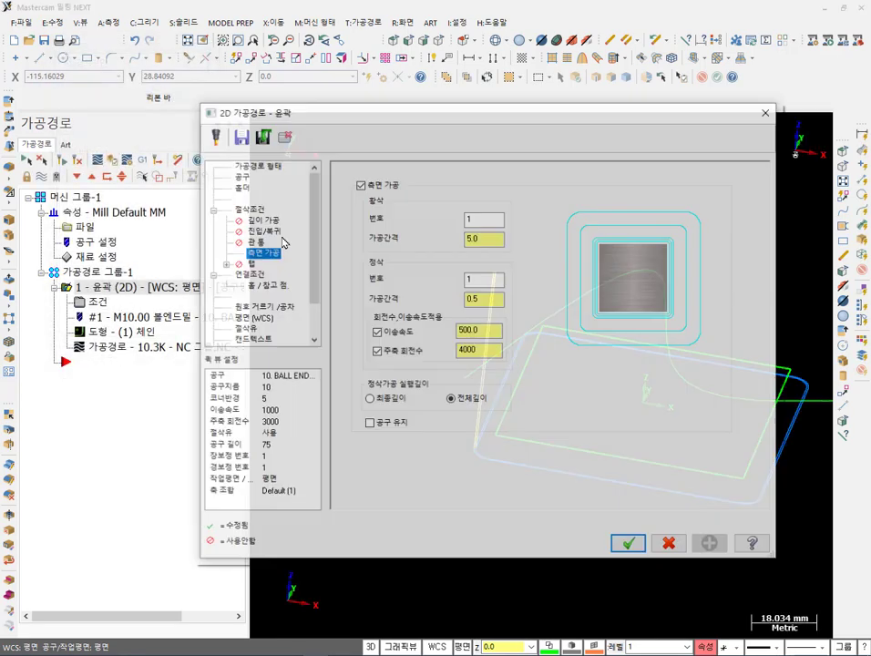
{"action": "left_click", "coordinate": [240, 176]}
{"action": "left_click", "coordinate": [404, 203]}
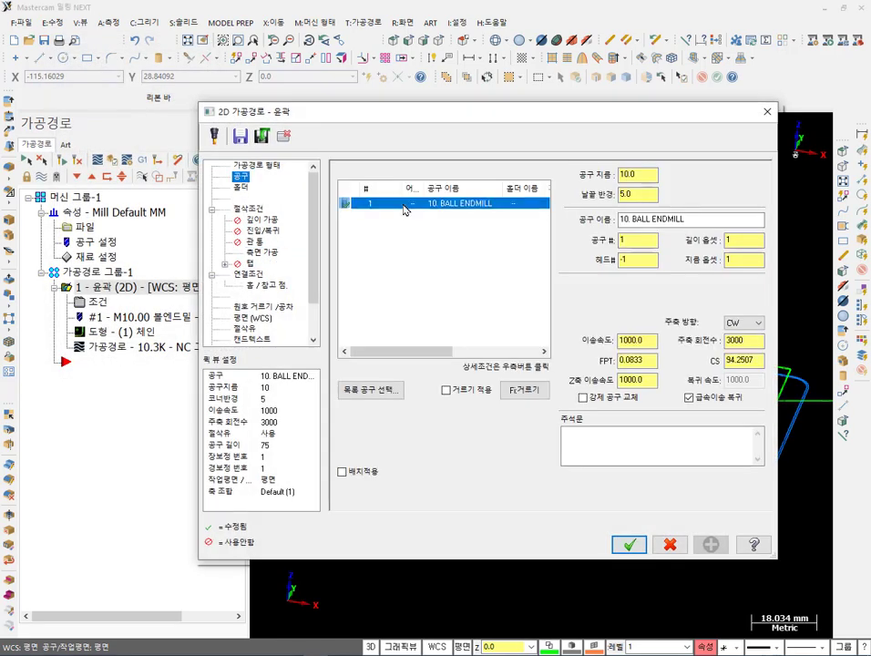
{"action": "left_click", "coordinate": [371, 389]}
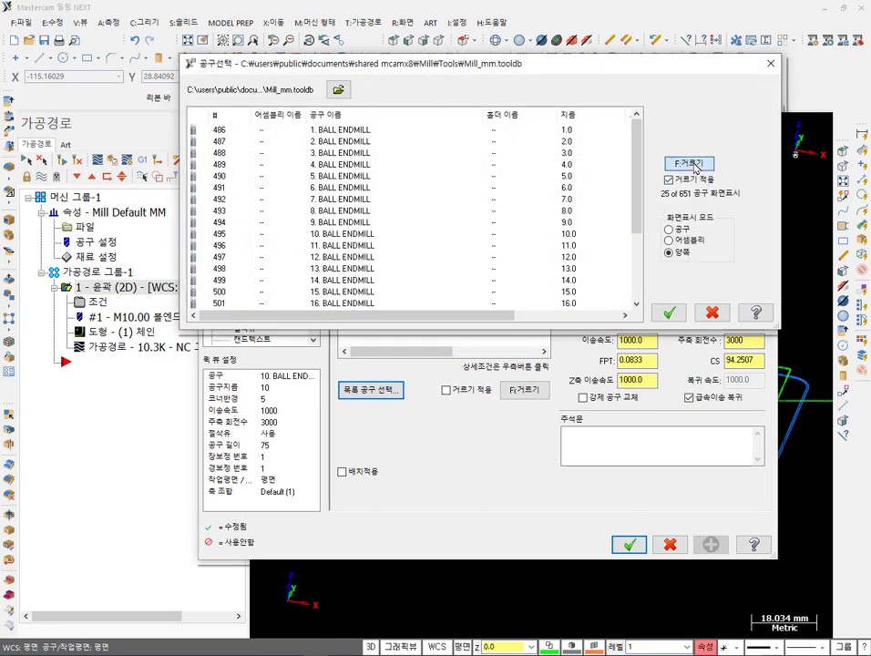
{"action": "left_click", "coordinate": [693, 162]}
{"action": "left_click", "coordinate": [268, 170]}
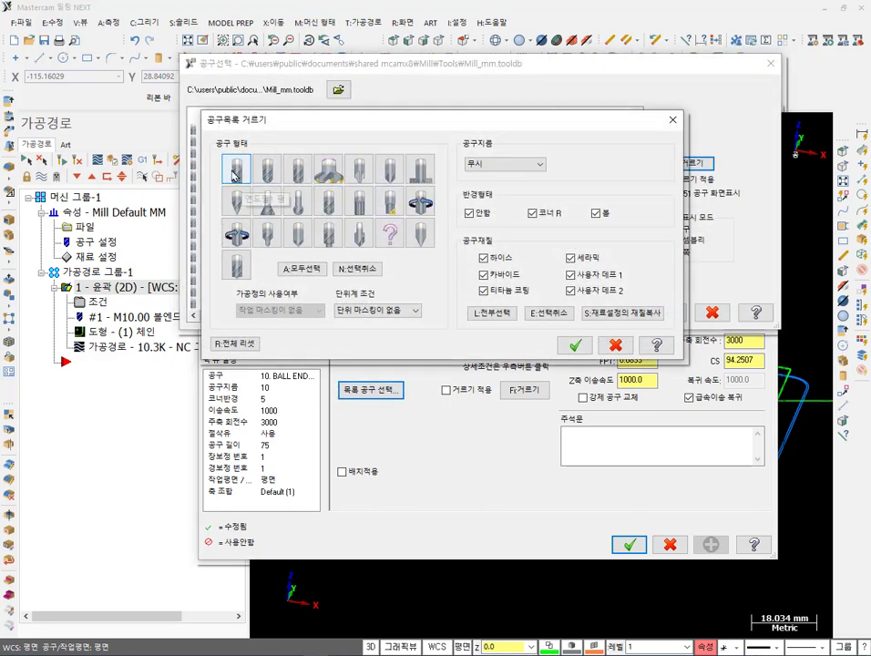
{"action": "left_click", "coordinate": [575, 345]}
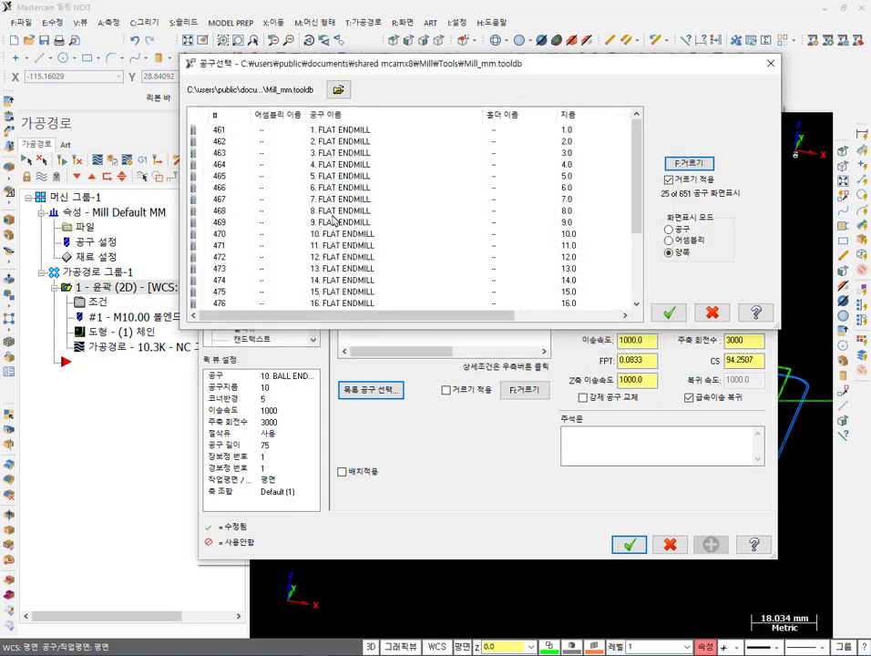
{"action": "double_click", "coordinate": [341, 233]}
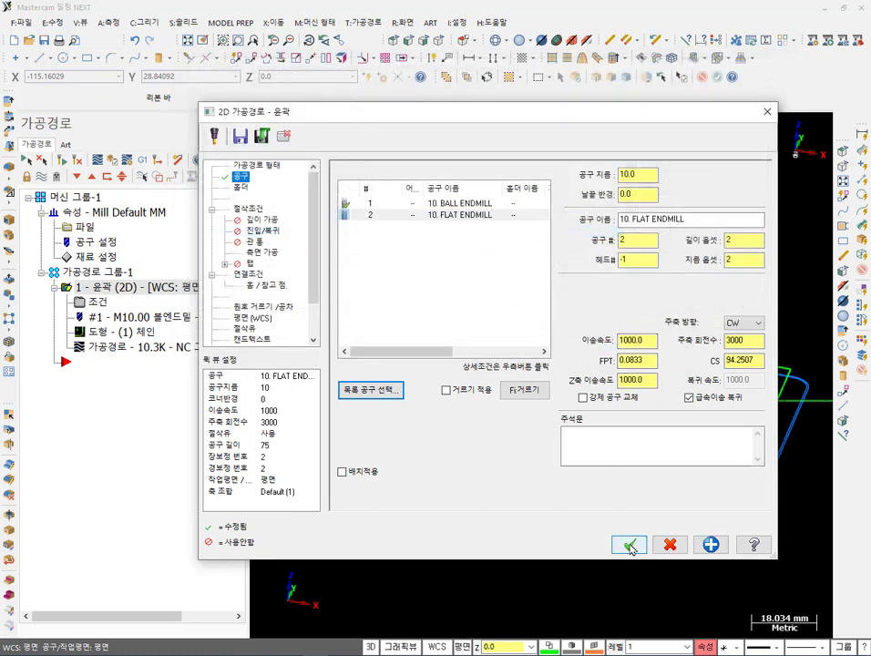
{"action": "left_click", "coordinate": [630, 545]}
{"action": "left_click", "coordinate": [62, 160]}
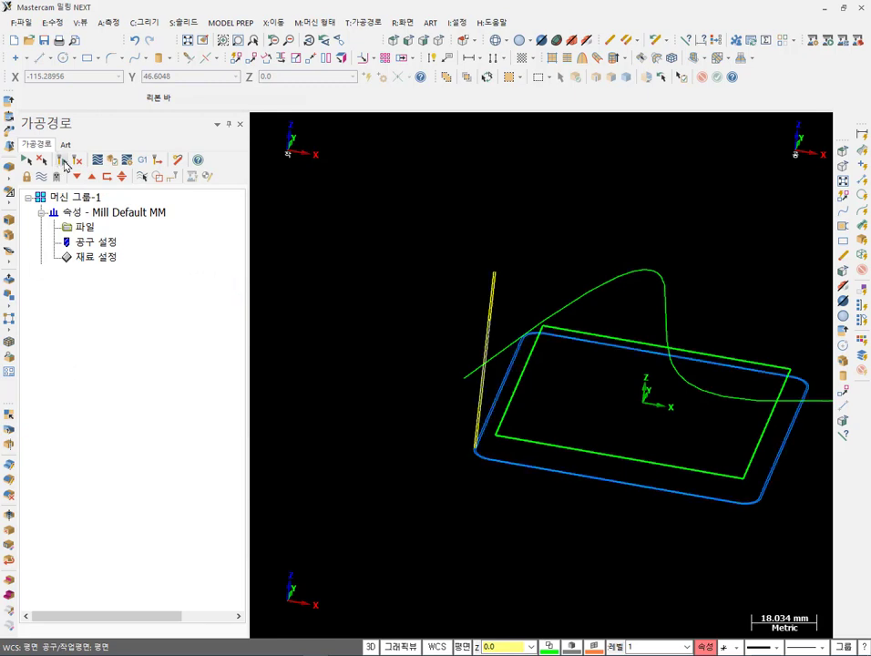
Define displayed rectangular stock from two opposite corners of the square, with a Z thickness of 20 mm.
{"action": "scroll", "coordinate": [574, 296], "scroll_direction": "down", "scroll_amount": 2}
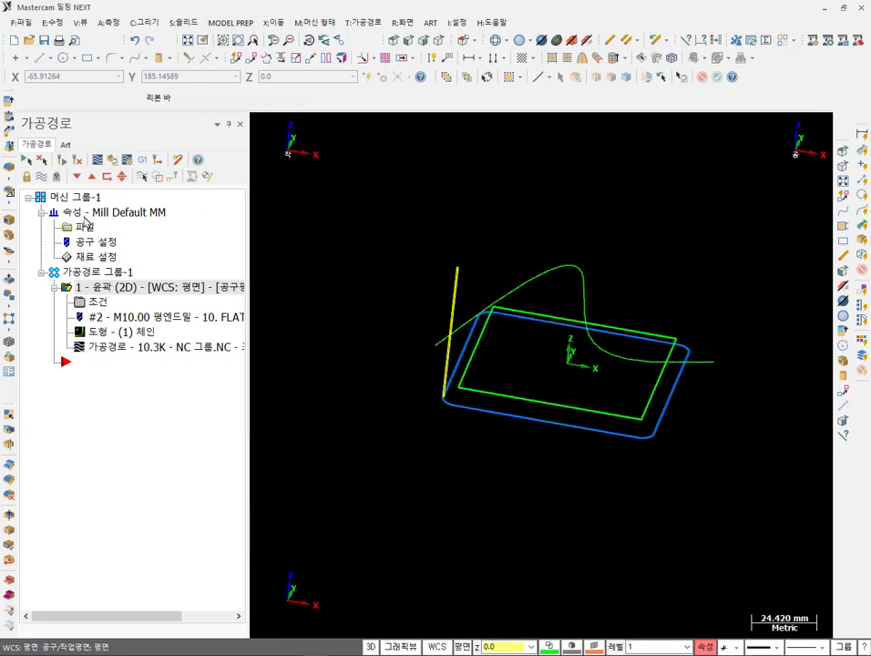
{"action": "left_click", "coordinate": [91, 262]}
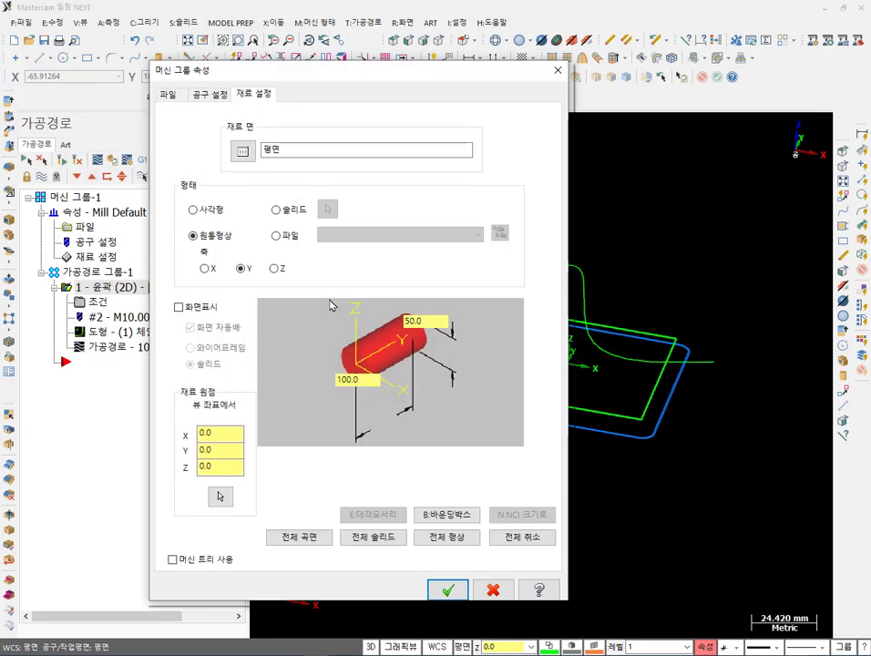
{"action": "left_click", "coordinate": [192, 209]}
{"action": "left_click", "coordinate": [447, 536]}
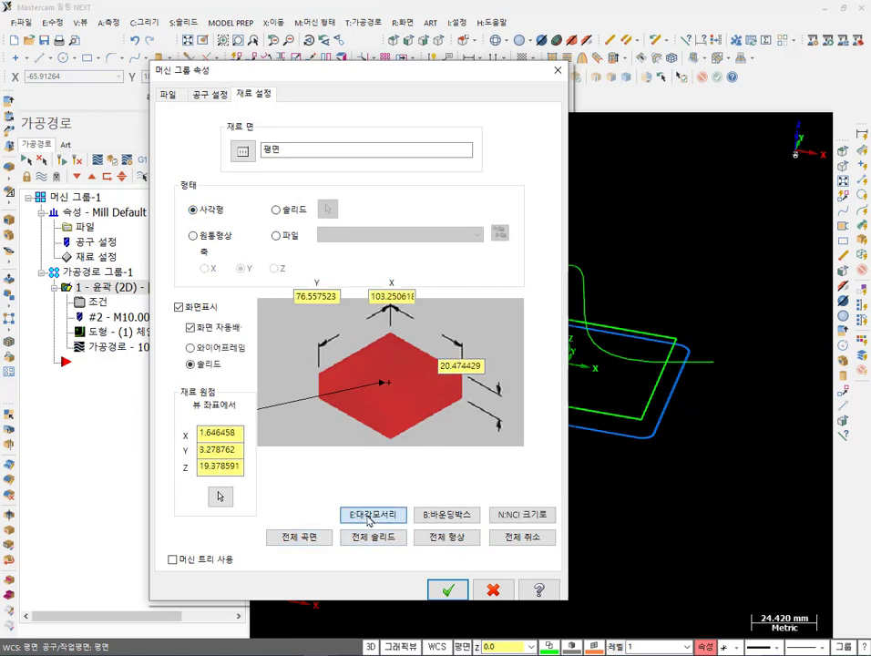
{"action": "left_click", "coordinate": [369, 520]}
{"action": "left_click", "coordinate": [460, 388]}
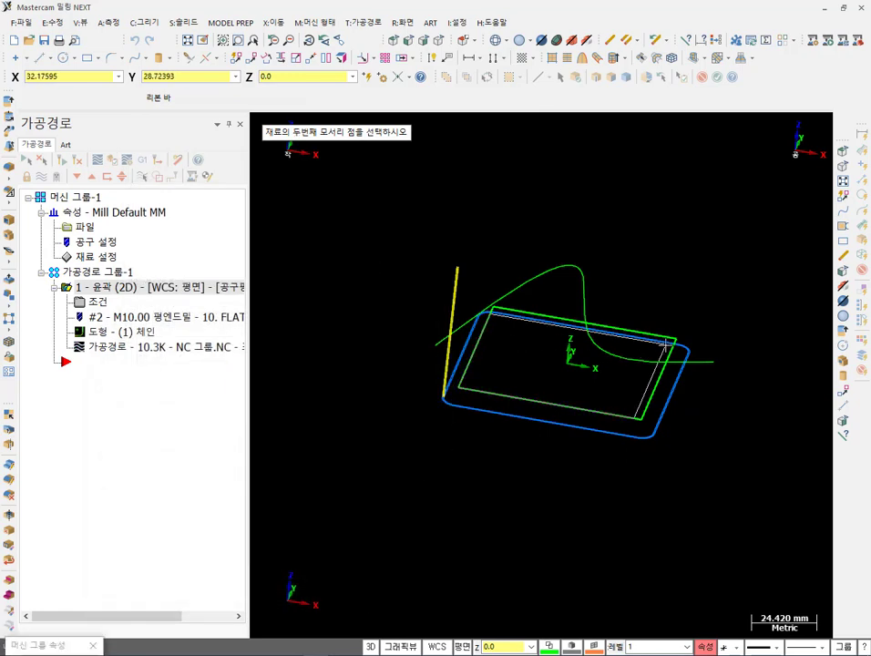
{"action": "left_click", "coordinate": [676, 343]}
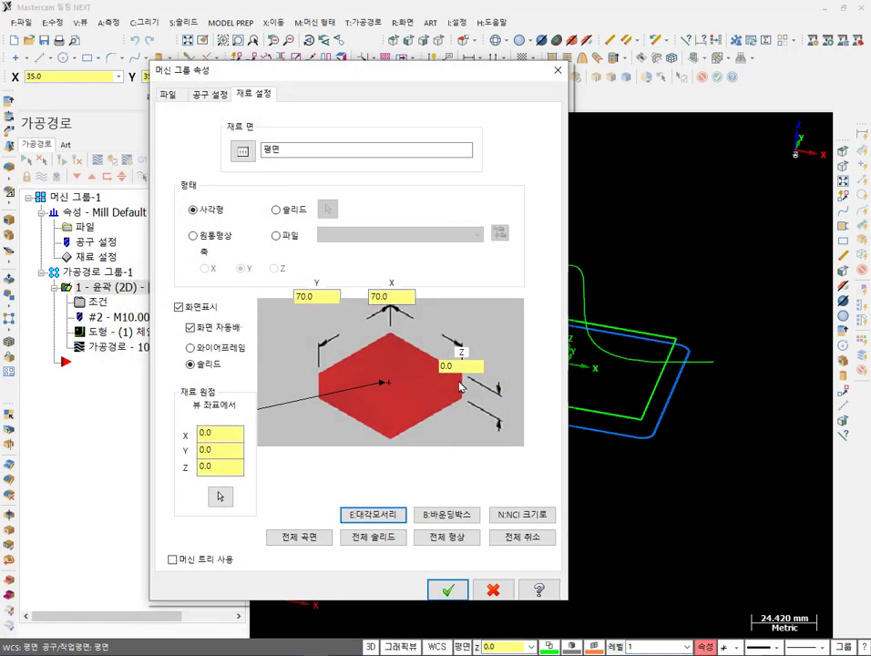
{"action": "left_click", "coordinate": [455, 365]}
{"action": "type", "text": "2"}
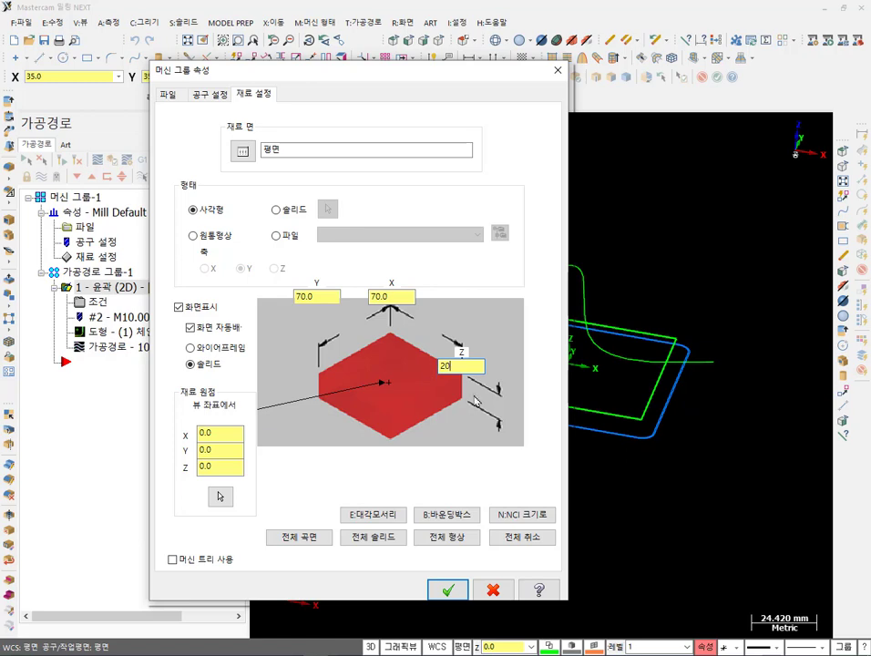
{"action": "type", "text": "0"}
{"action": "left_click", "coordinate": [447, 589]}
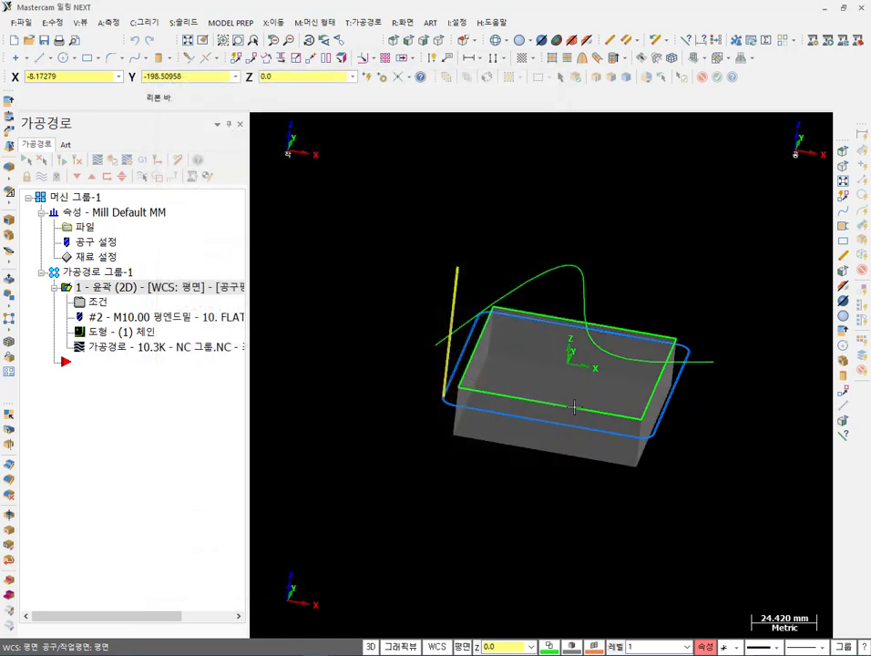
Enlarge the rectangular stock to 80 mm in both Y and X.
{"action": "scroll", "coordinate": [467, 399], "scroll_direction": "up", "scroll_amount": 5}
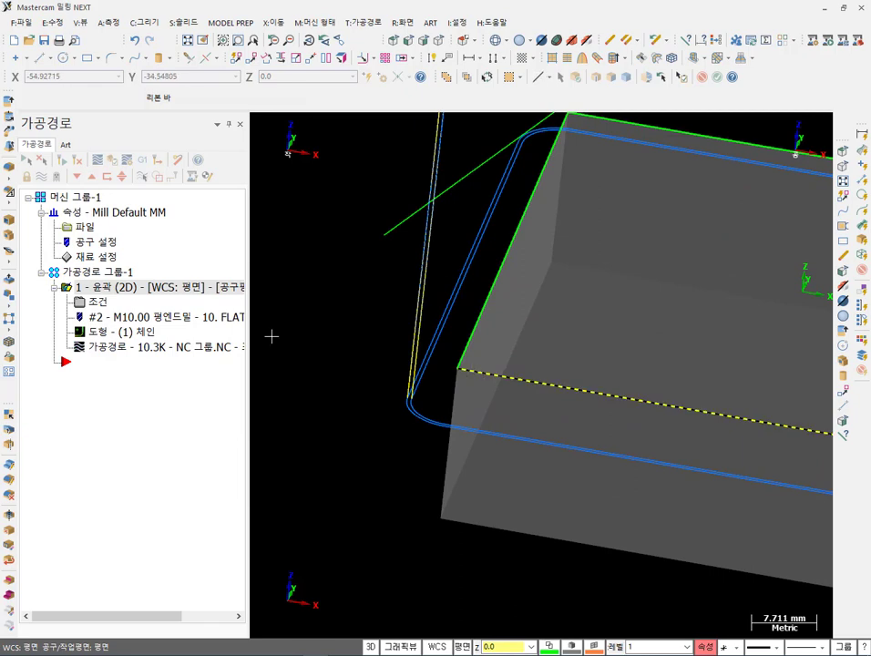
{"action": "left_click", "coordinate": [109, 258]}
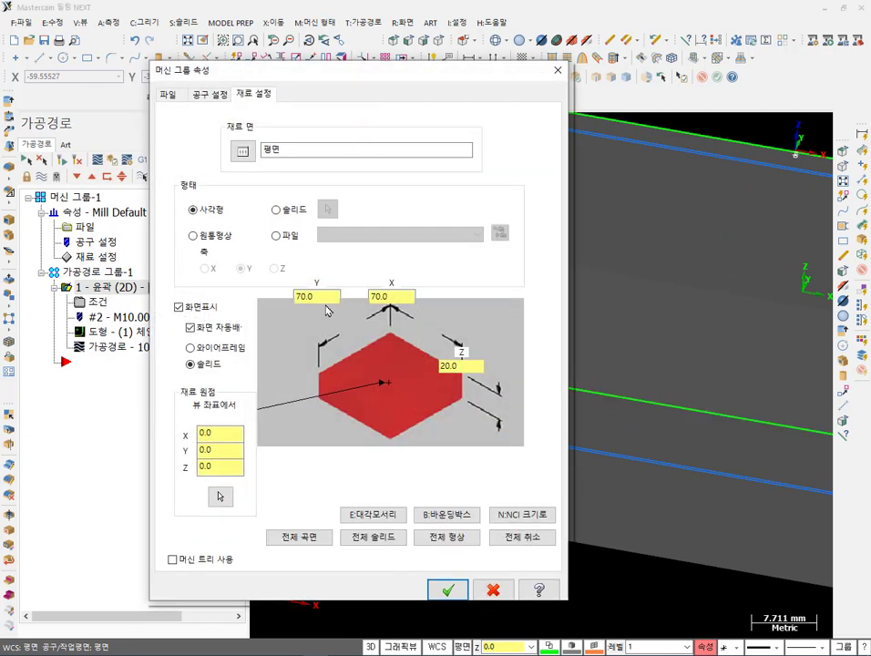
{"action": "type", "text": "80"}
{"action": "key", "text": "Tab"}
{"action": "type", "text": "80"}
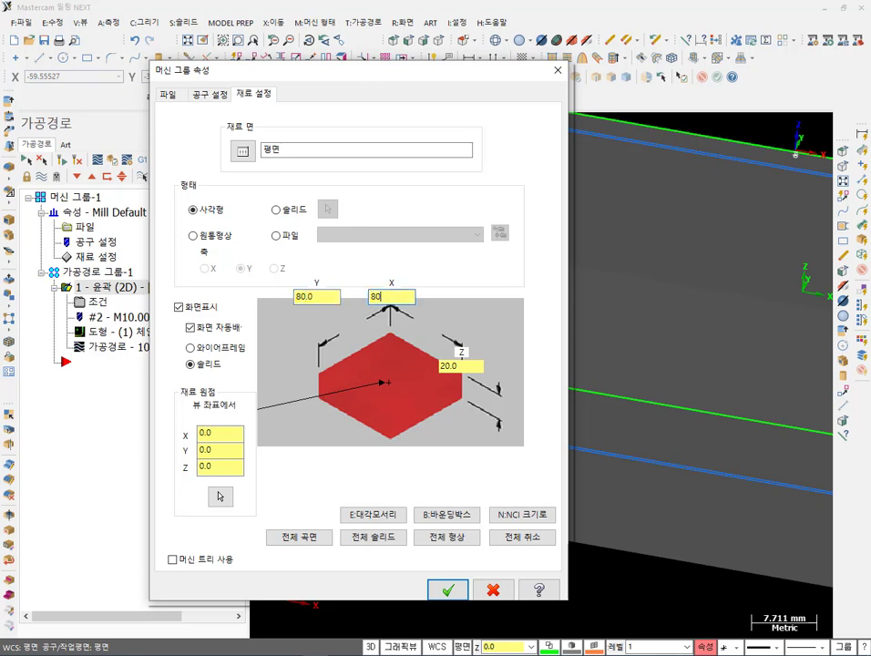
{"action": "left_click", "coordinate": [447, 589]}
{"action": "scroll", "coordinate": [409, 401], "scroll_direction": "down", "scroll_amount": 1}
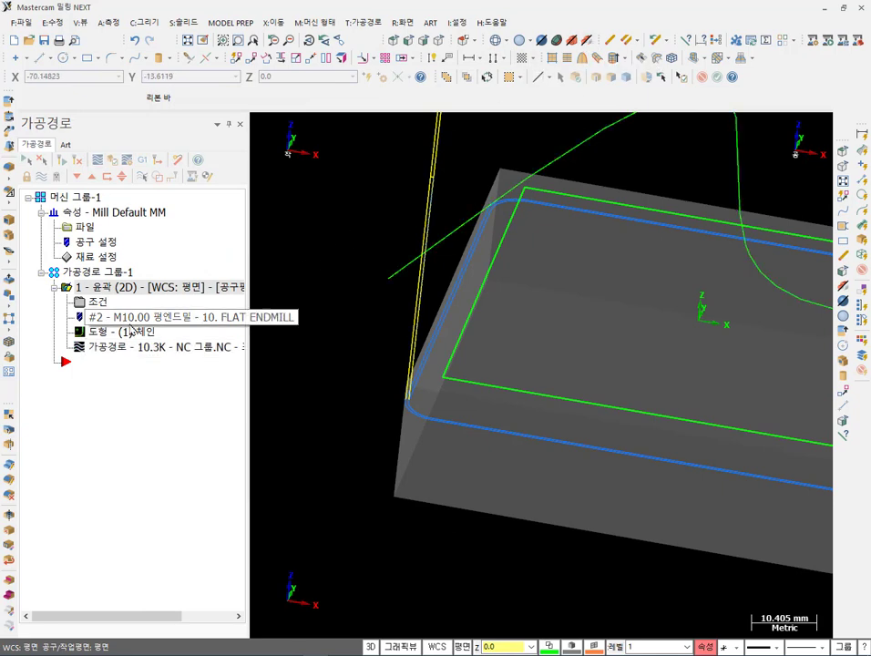
Backplot the flat endmill's plunge at the stock corner in a low side view, and close the backplot.
{"action": "key", "text": "alt+b"}
{"action": "key", "text": "r"}
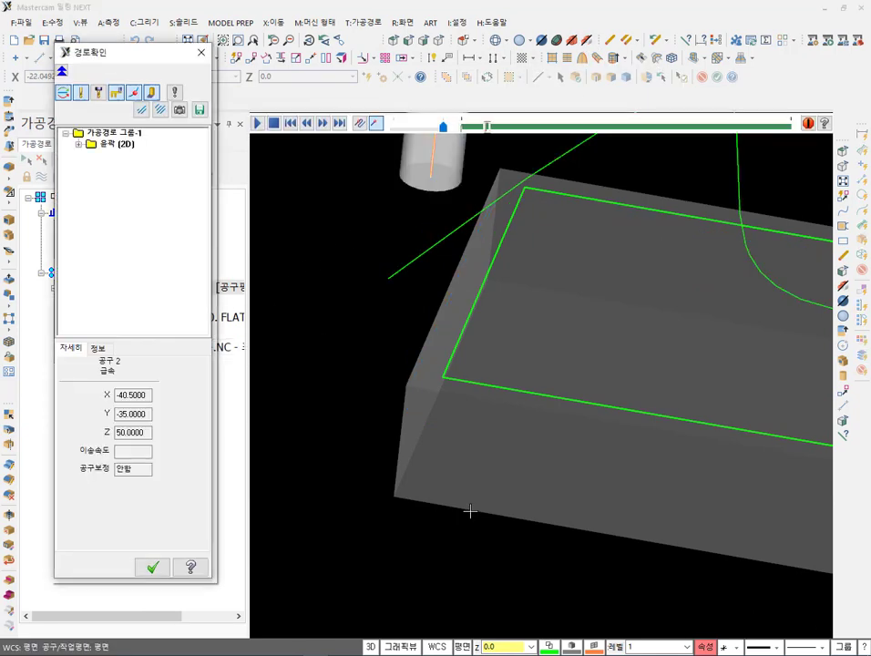
{"action": "middle_click_drag", "start_coordinate": [469, 445], "coordinate": [337, 244]}
{"action": "scroll", "coordinate": [355, 219], "scroll_direction": "up", "scroll_amount": 1}
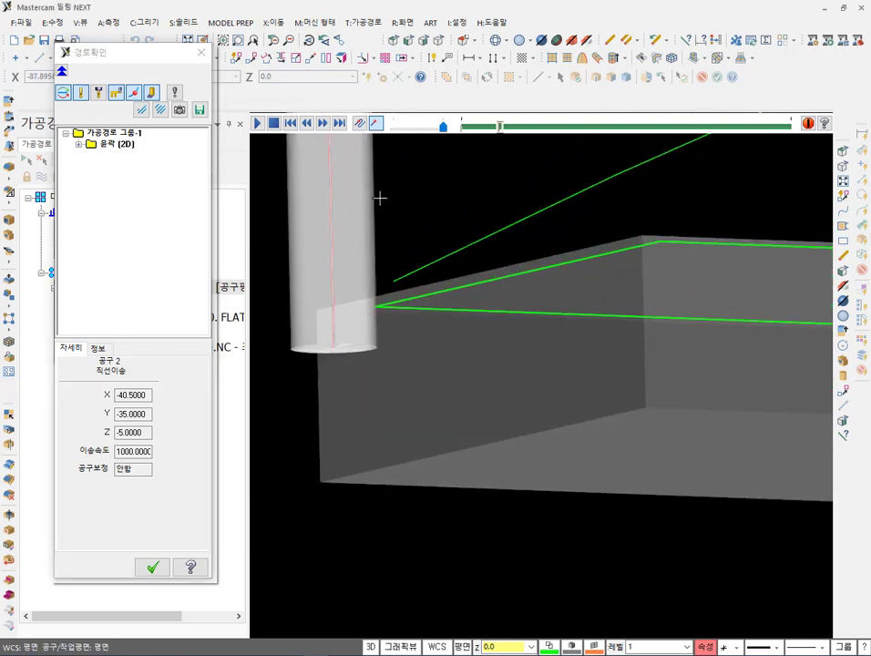
{"action": "scroll", "coordinate": [374, 345], "scroll_direction": "up", "scroll_amount": 3}
{"action": "scroll", "coordinate": [373, 344], "scroll_direction": "up", "scroll_amount": 1}
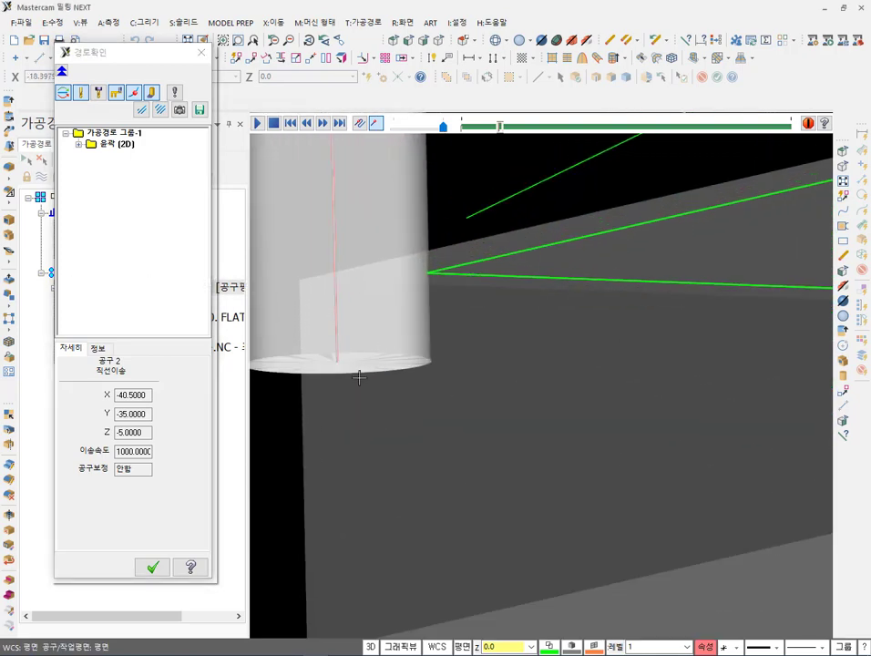
{"action": "left_click", "coordinate": [153, 567]}
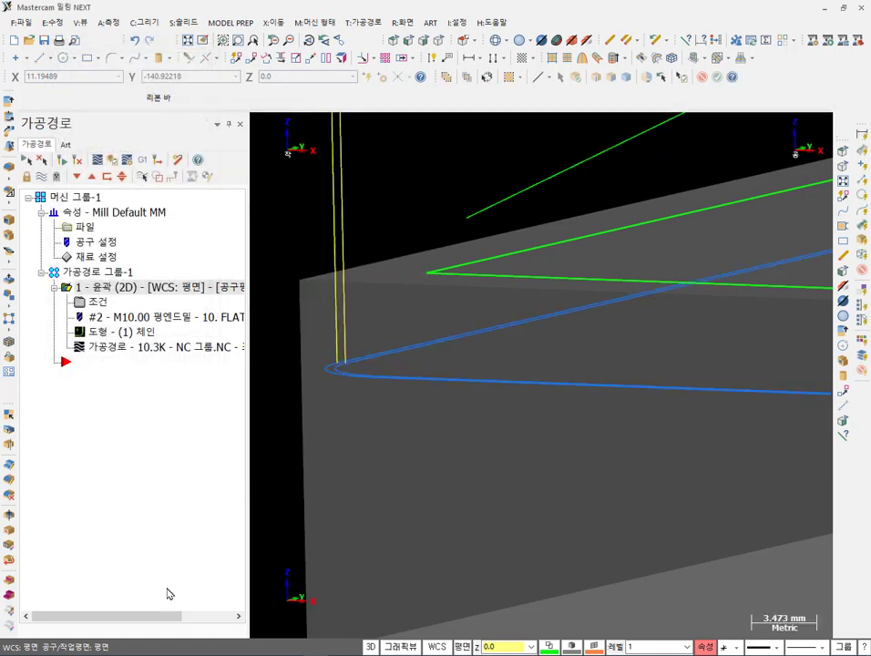
Verify the contour operation in Mastercam Simulator, pause at the plunge, and examine the cutter against the stock corner from several angles.
{"action": "left_click", "coordinate": [113, 160]}
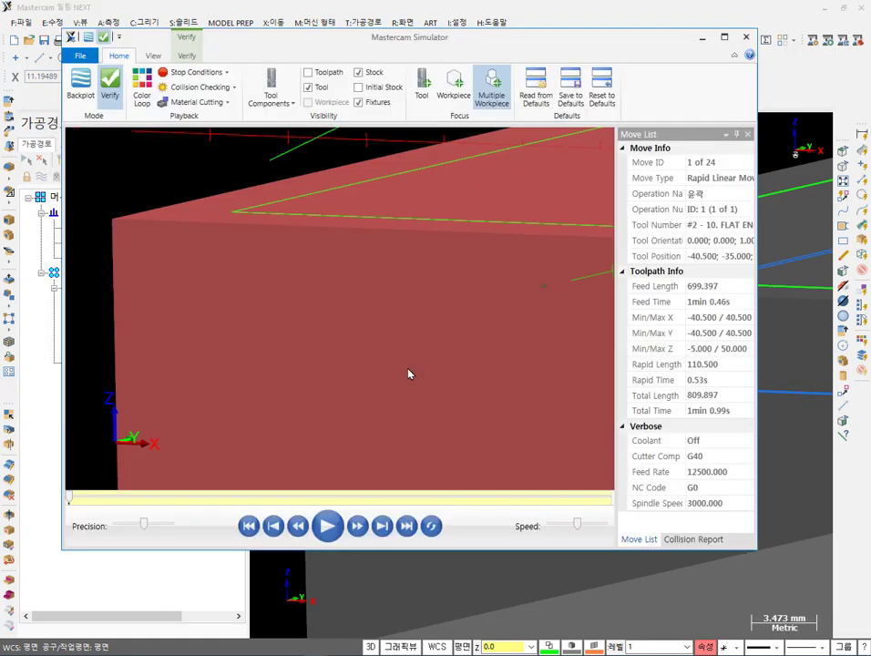
{"action": "scroll", "coordinate": [381, 336], "scroll_direction": "down", "scroll_amount": 2}
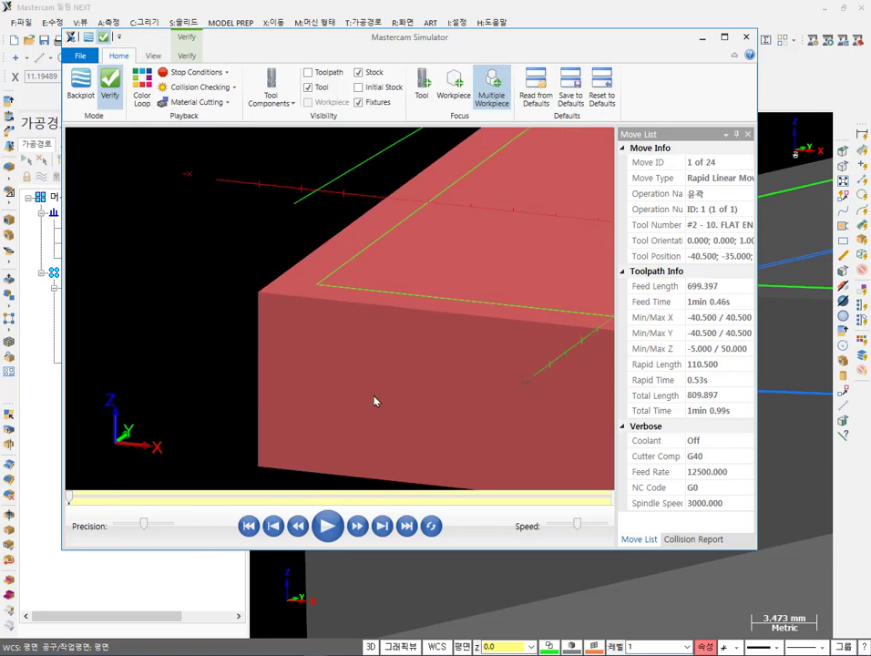
{"action": "key", "text": "space"}
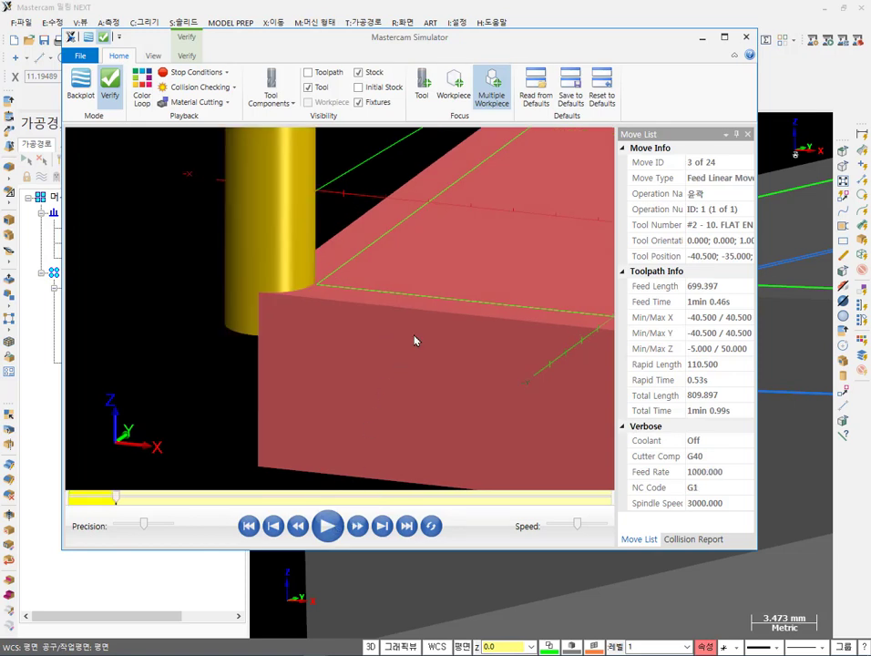
{"action": "middle_click_drag", "start_coordinate": [313, 325], "coordinate": [299, 352]}
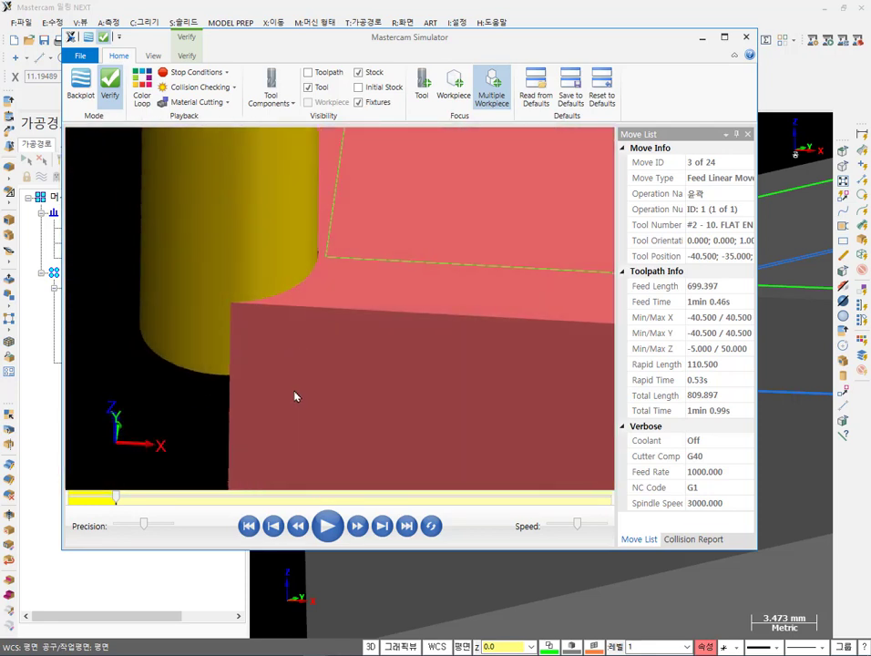
{"action": "middle_click_drag", "start_coordinate": [295, 397], "coordinate": [323, 353]}
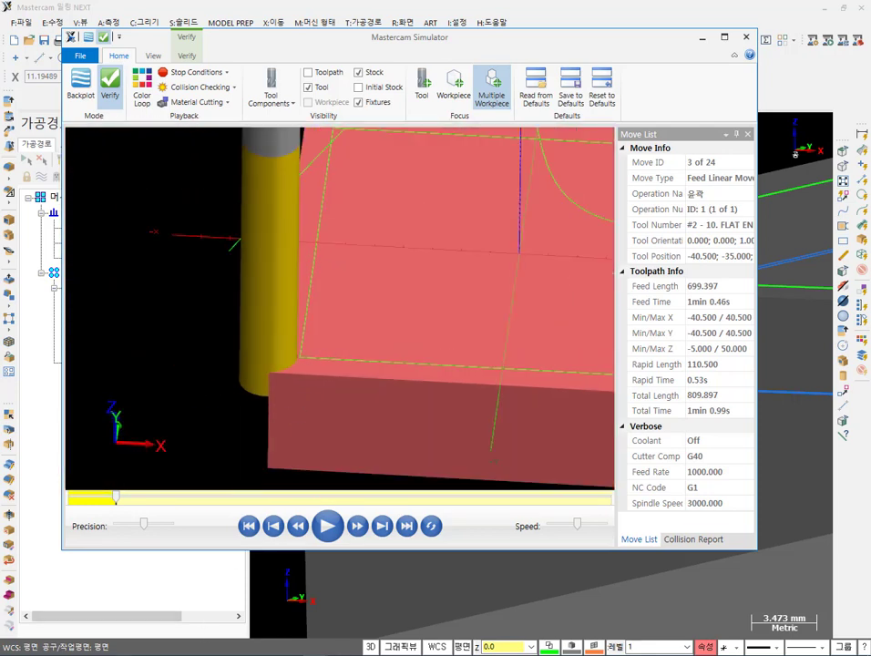
Mark the plunging cutter's body and tip in red, sketch a sideways approach from outside the stock, and clear the annotations.
{"action": "key", "text": "ctrl+2"}
{"action": "mouse_move", "coordinate": [273, 259]}
{"action": "left_mouse_down"}
{"action": "mouse_move", "coordinate": [297, 276]}
{"action": "mouse_move", "coordinate": [256, 334]}
{"action": "left_mouse_up"}
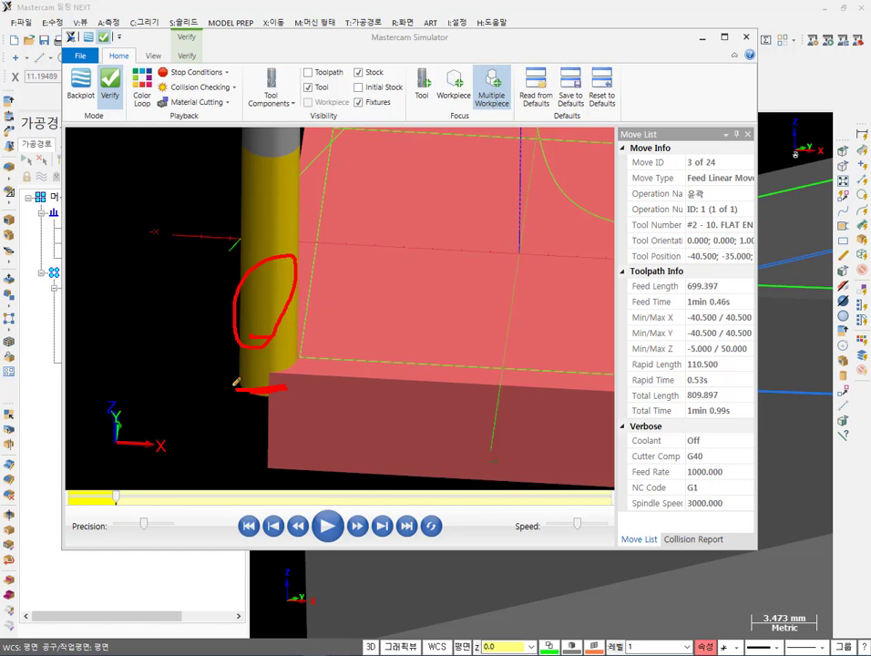
{"action": "mouse_move", "coordinate": [148, 212]}
{"action": "left_mouse_down"}
{"action": "mouse_move", "coordinate": [135, 399]}
{"action": "mouse_move", "coordinate": [195, 401]}
{"action": "mouse_move", "coordinate": [220, 235]}
{"action": "left_mouse_up"}
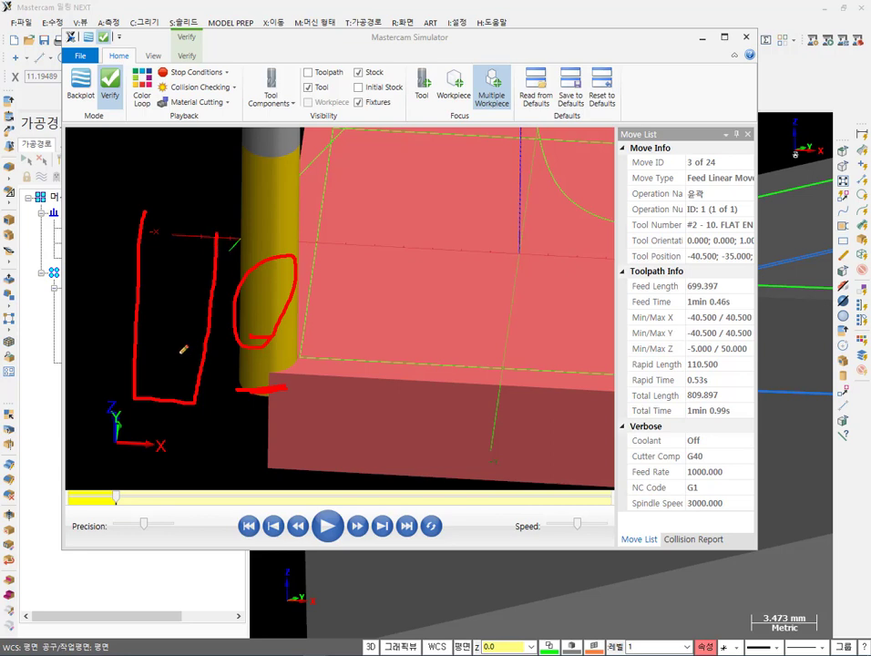
{"action": "left_click_drag", "start_coordinate": [178, 353], "coordinate": [230, 352]}
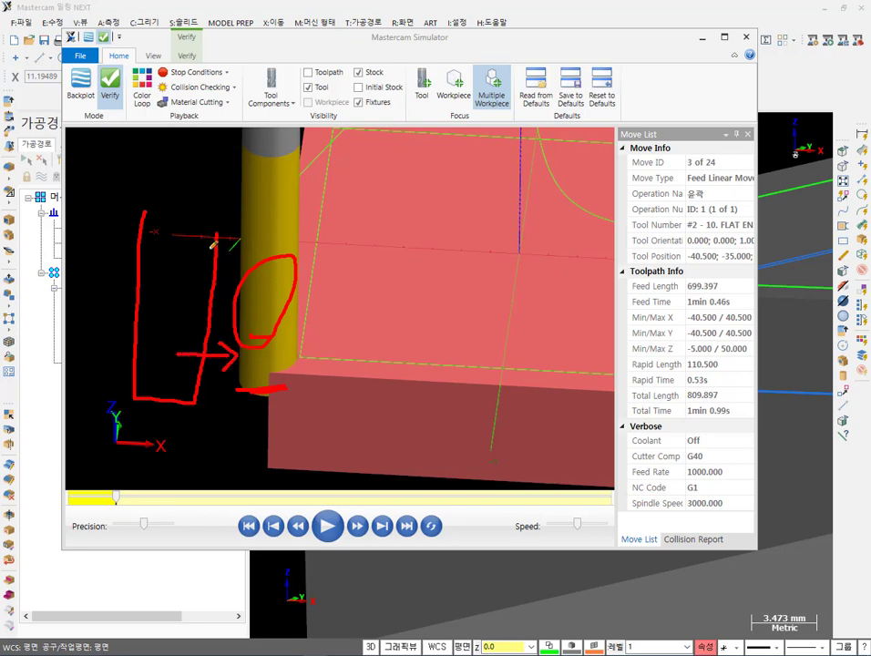
{"action": "left_click_drag", "start_coordinate": [214, 244], "coordinate": [198, 407]}
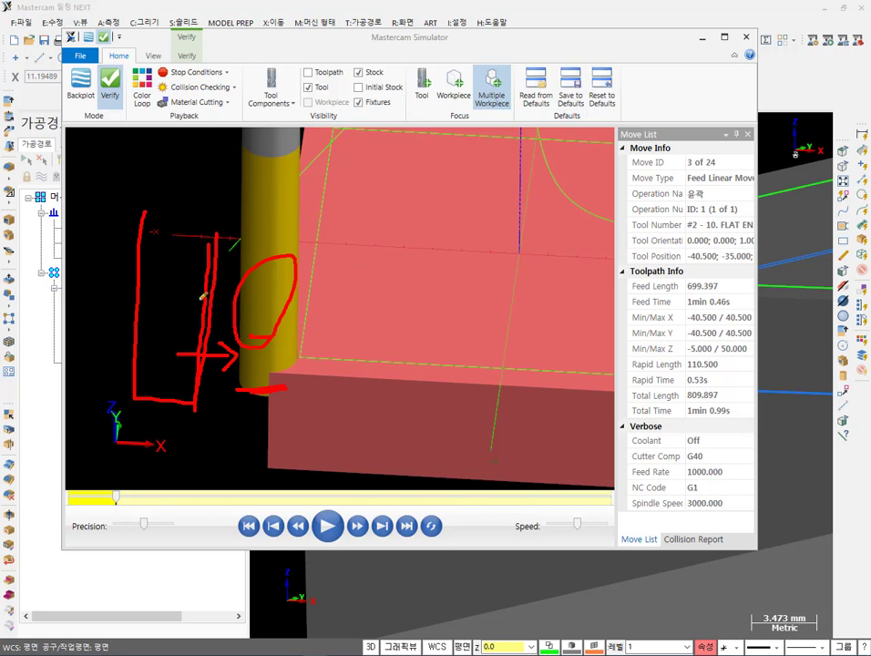
{"action": "right_click", "coordinate": [319, 237]}
{"action": "left_click", "coordinate": [350, 383]}
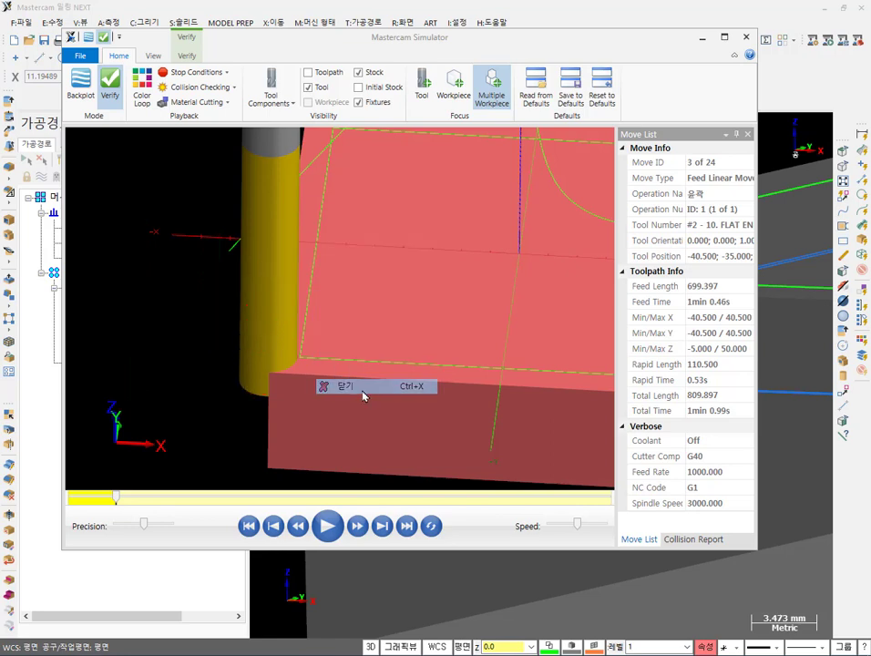
Close the simulator and enable lead in/out (진입/복귀) with both entry and exit for the 2D contour operation.
{"action": "left_click", "coordinate": [327, 525]}
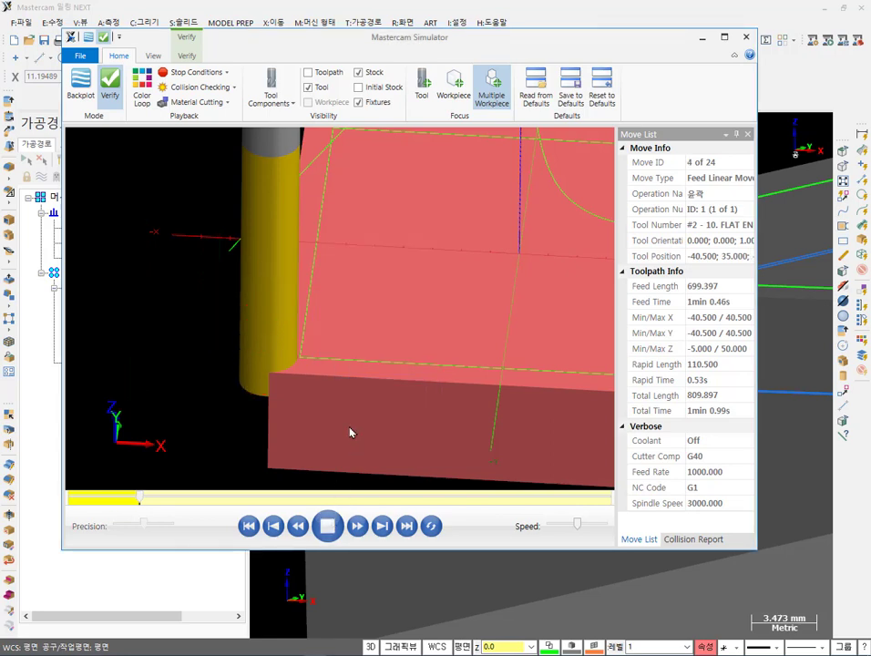
{"action": "left_click", "coordinate": [745, 36]}
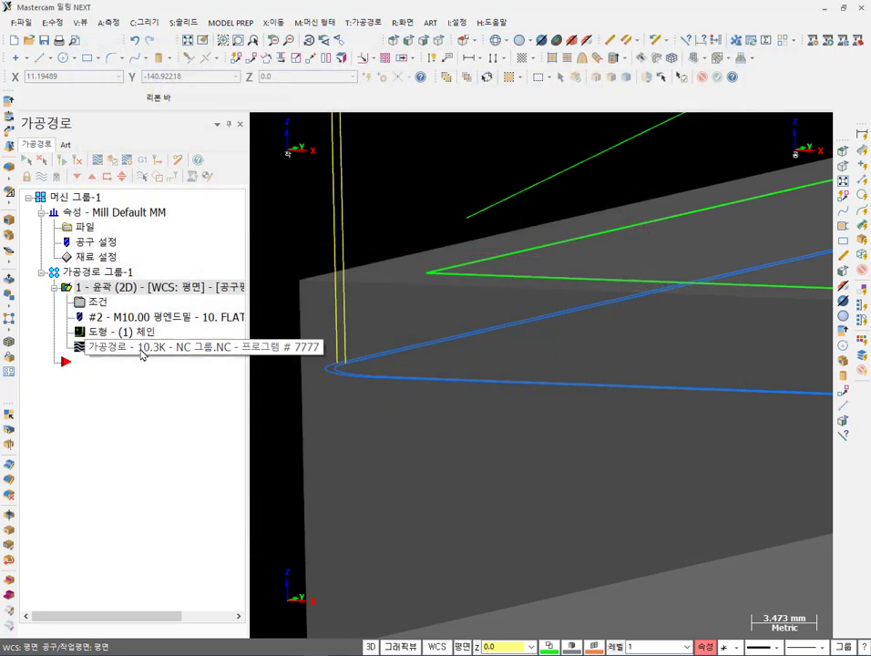
{"action": "left_click", "coordinate": [91, 302]}
{"action": "left_click", "coordinate": [260, 231]}
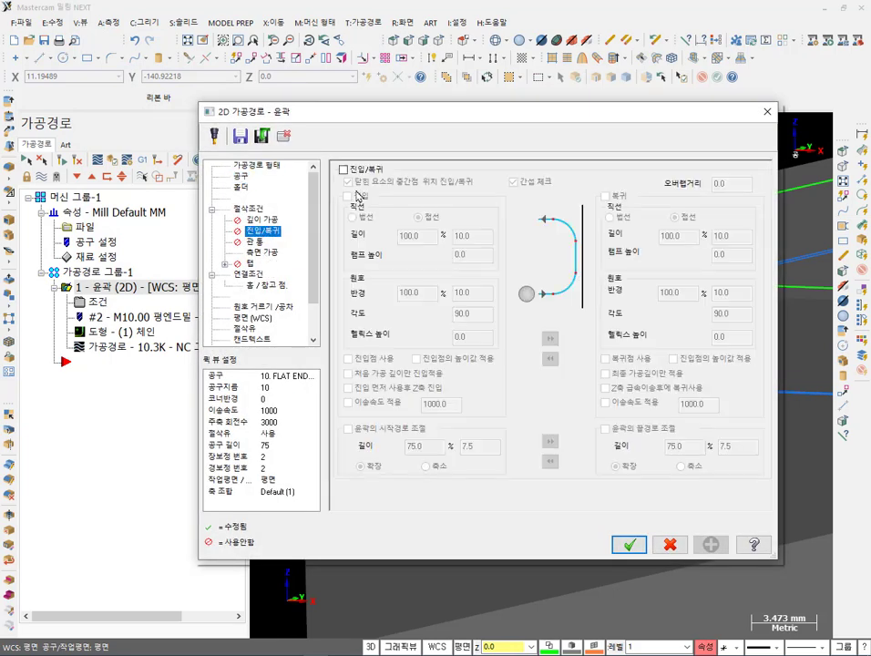
{"action": "left_click", "coordinate": [344, 170]}
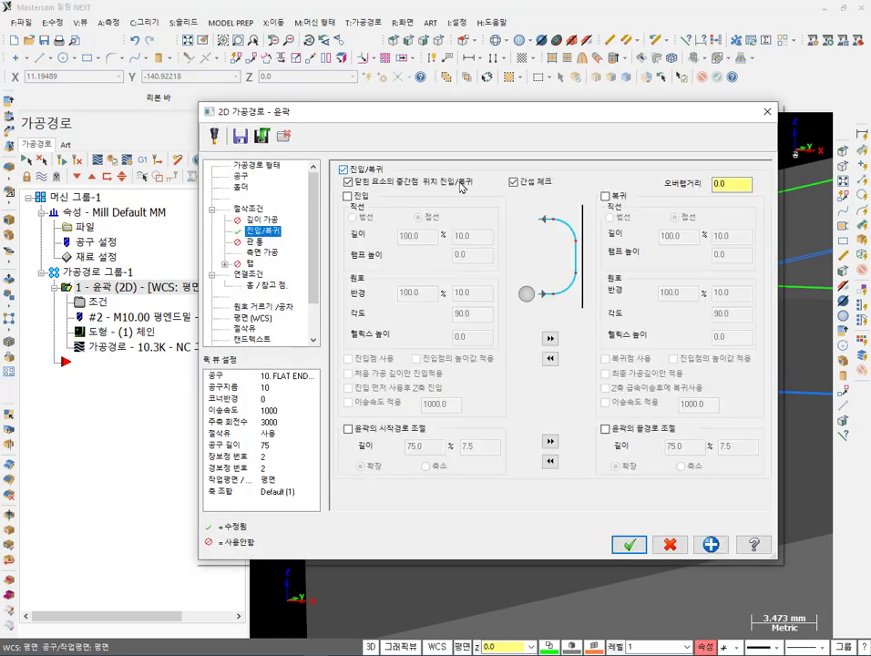
{"action": "left_click", "coordinate": [347, 196]}
{"action": "left_click", "coordinate": [605, 197]}
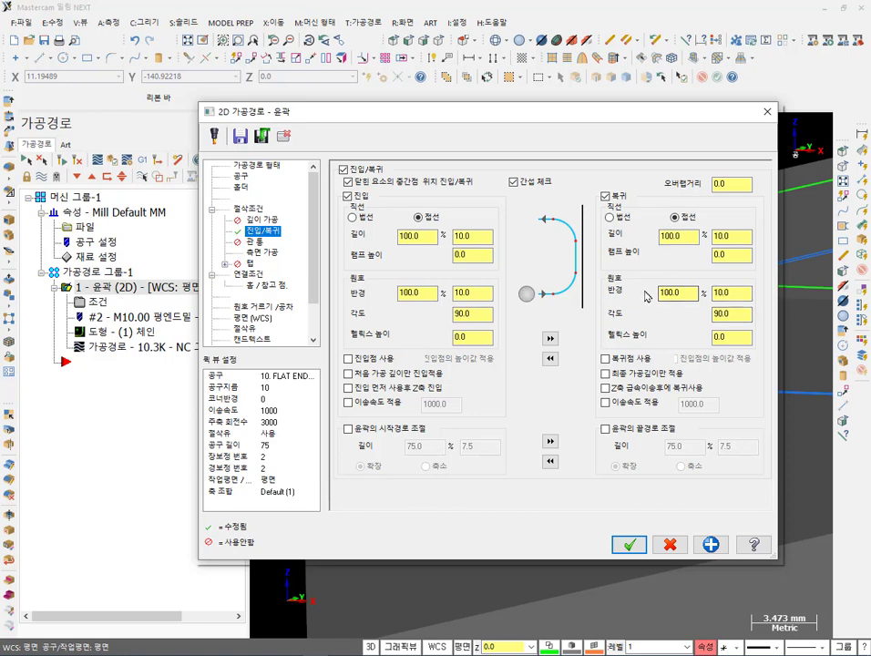
Set the entry line length and arc radius to 60%, copy them to the exit, and apply the contour parameters.
{"action": "left_click", "coordinate": [415, 235]}
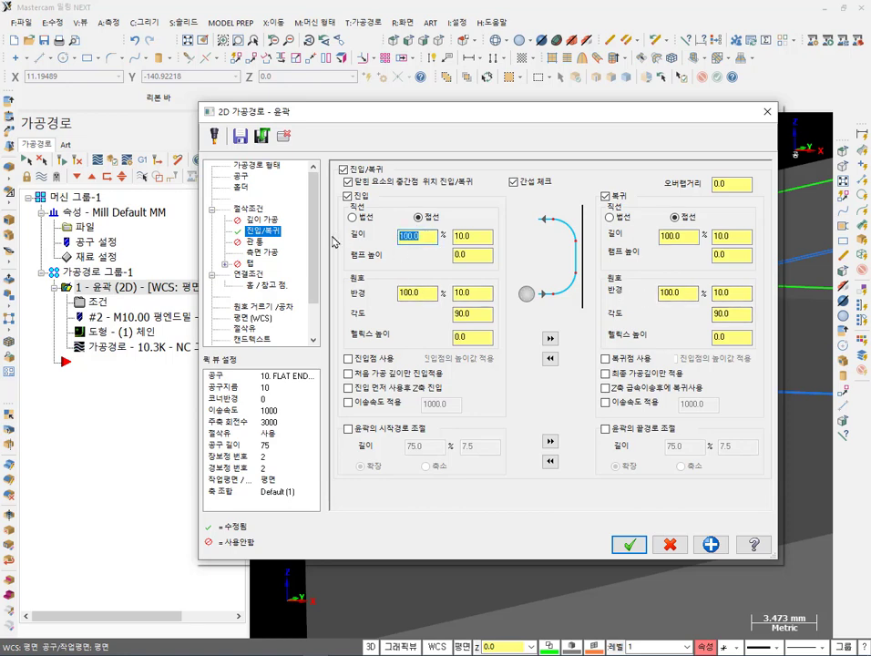
{"action": "type", "text": "60"}
{"action": "key", "text": "Tab"}
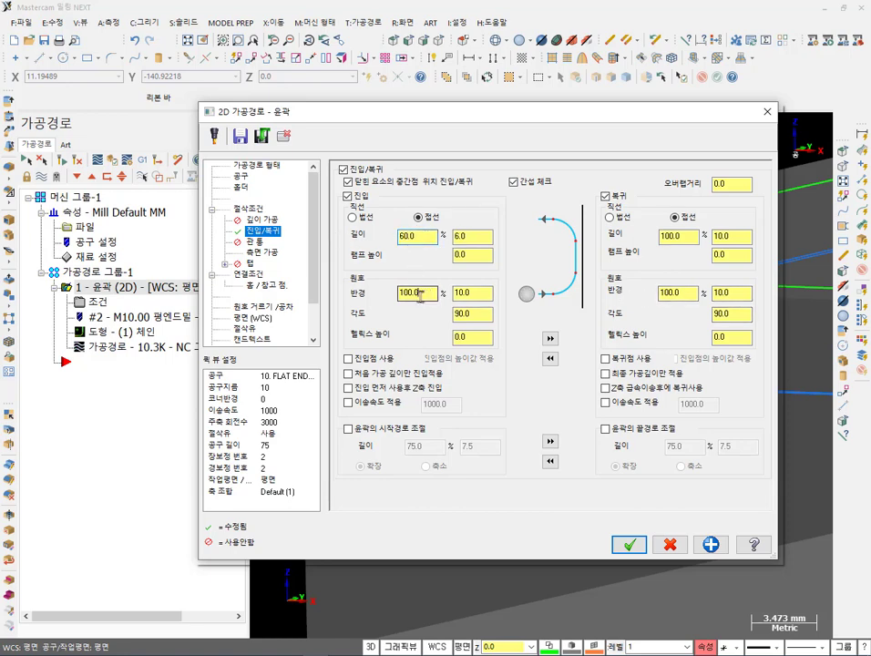
{"action": "left_click", "coordinate": [415, 293]}
{"action": "type", "text": "60"}
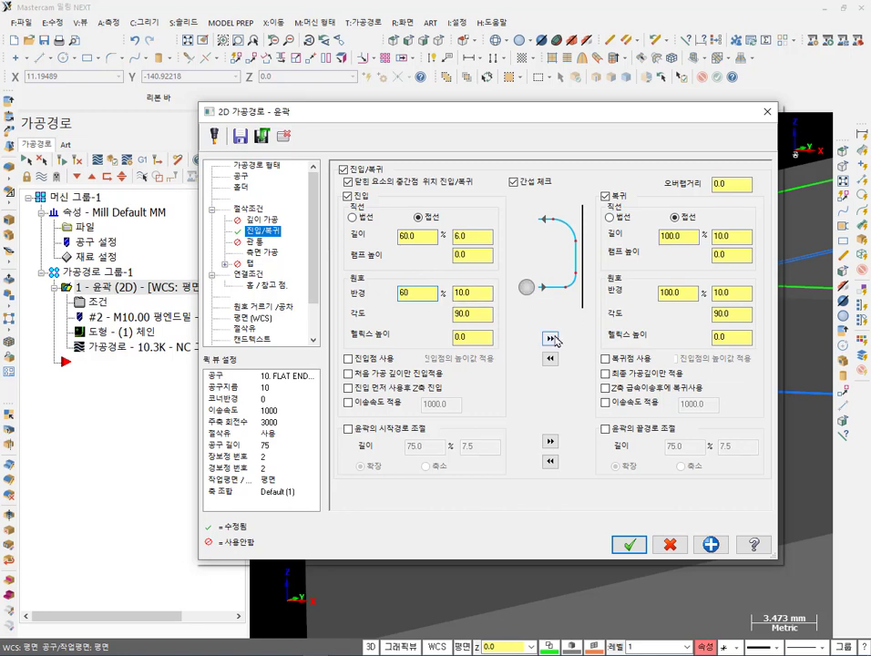
{"action": "left_click", "coordinate": [550, 338]}
{"action": "double_click", "coordinate": [429, 237]}
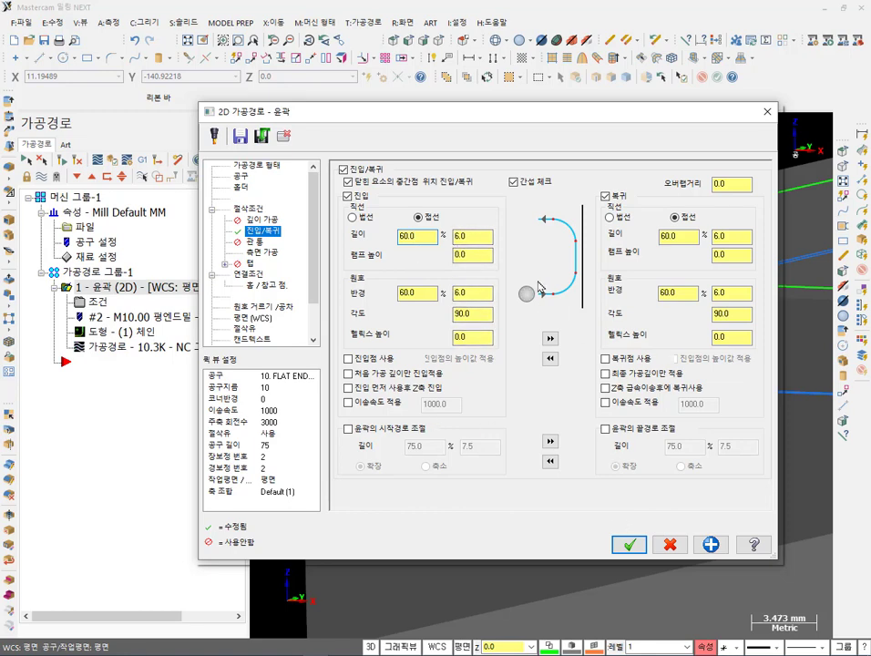
{"action": "left_click", "coordinate": [628, 545]}
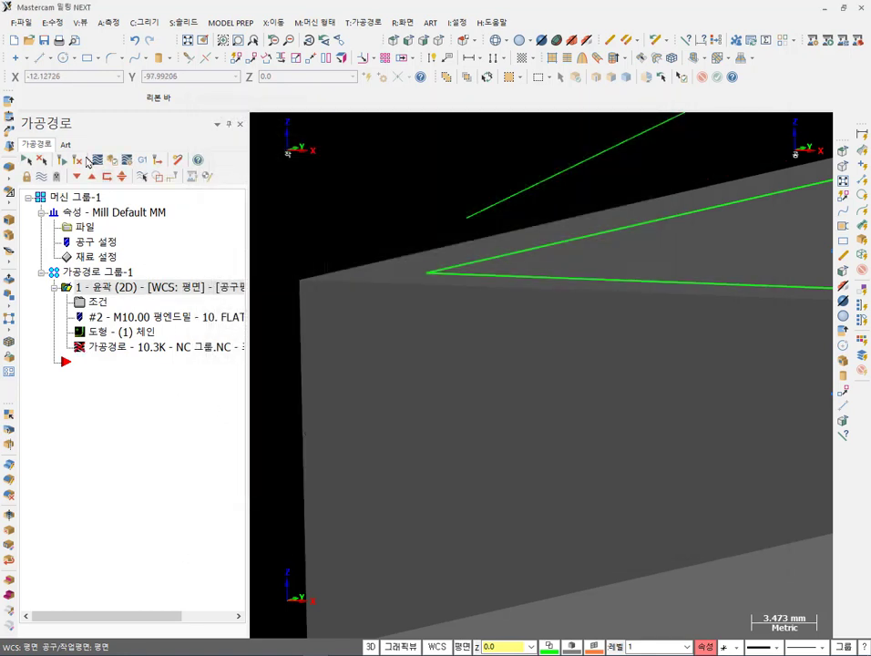
Regenerate the contour toolpath and backplot the plunge, lead-in line and arc, and first contour move from top and tilted views.
{"action": "left_click", "coordinate": [394, 40]}
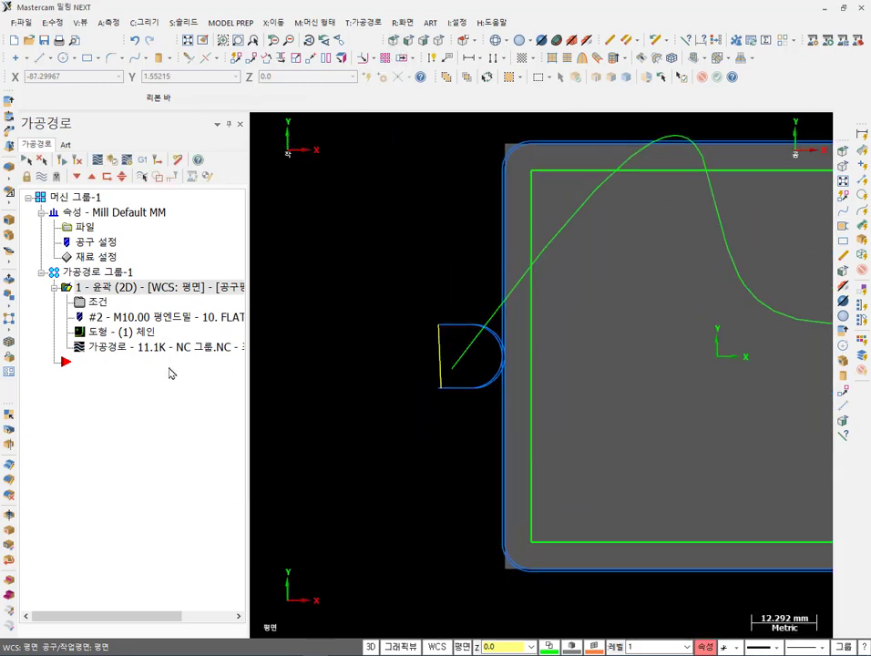
{"action": "key", "text": "alt+t"}
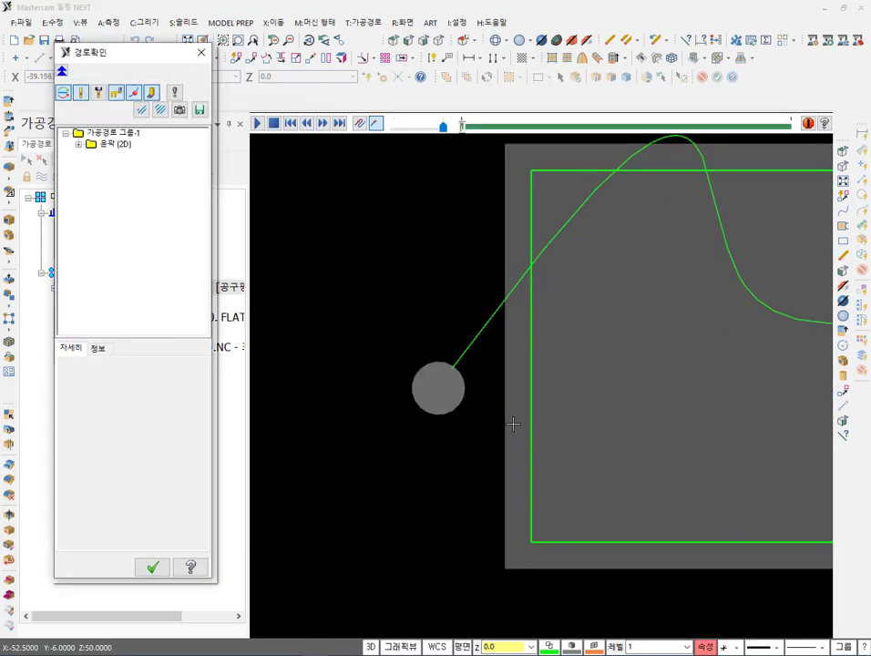
{"action": "key", "text": "Right"}
{"action": "key", "text": "Right"}
{"action": "key", "text": "Right"}
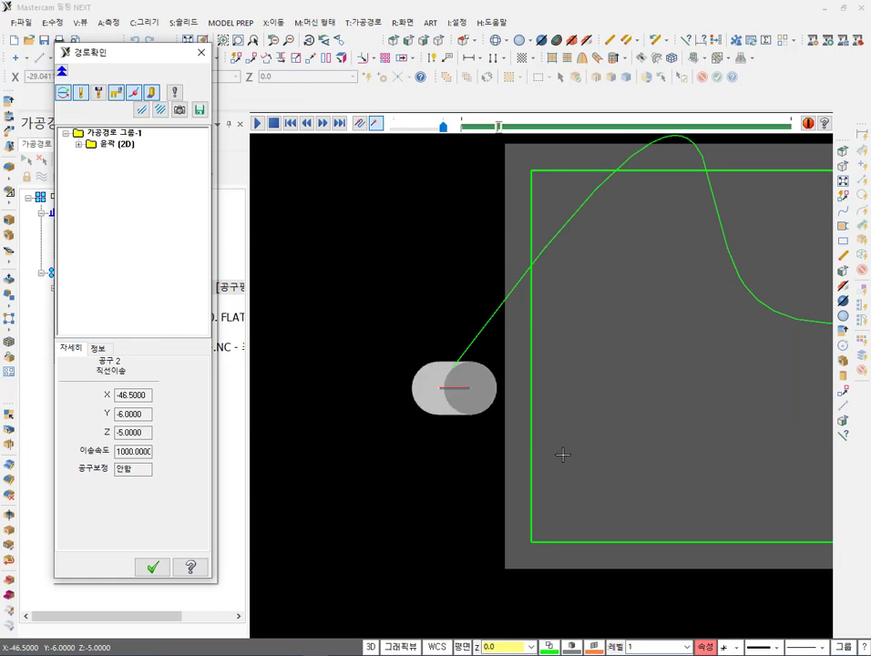
{"action": "middle_click_drag", "start_coordinate": [562, 455], "coordinate": [493, 410]}
{"action": "key", "text": "Right"}
{"action": "key", "text": "Right"}
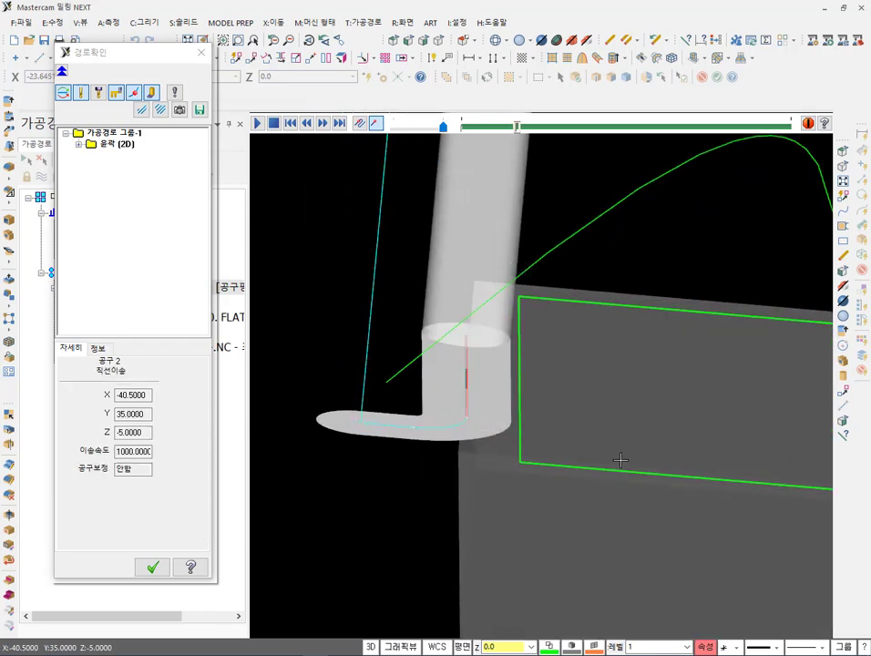
Step the backplot around the remaining contour to the lead-out, and close the backplot.
{"action": "middle_click_drag", "start_coordinate": [620, 460], "coordinate": [545, 379]}
{"action": "key", "text": "Right"}
{"action": "key", "text": "Right"}
{"action": "key", "text": "Right"}
{"action": "key", "text": "Right"}
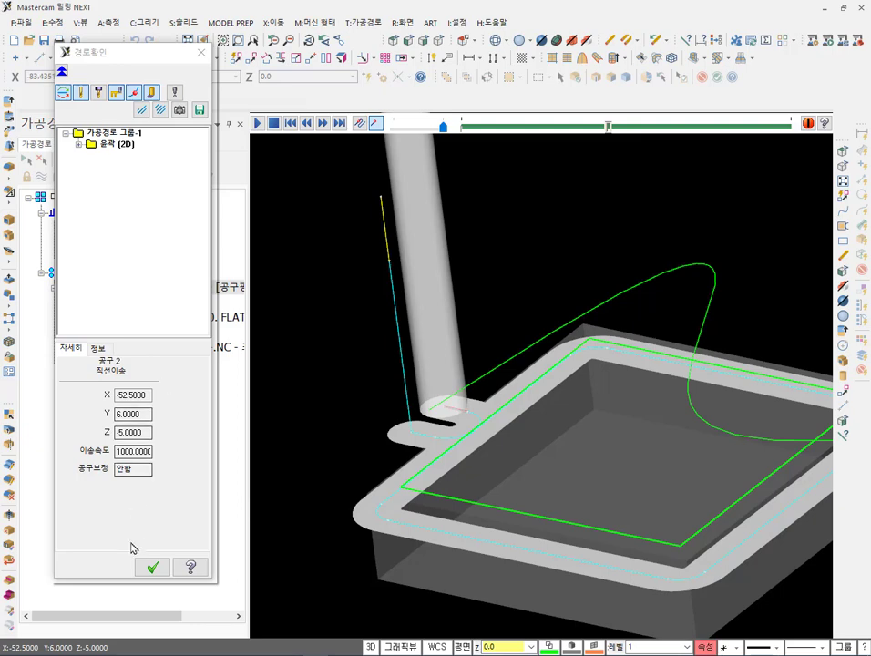
{"action": "left_click", "coordinate": [152, 566]}
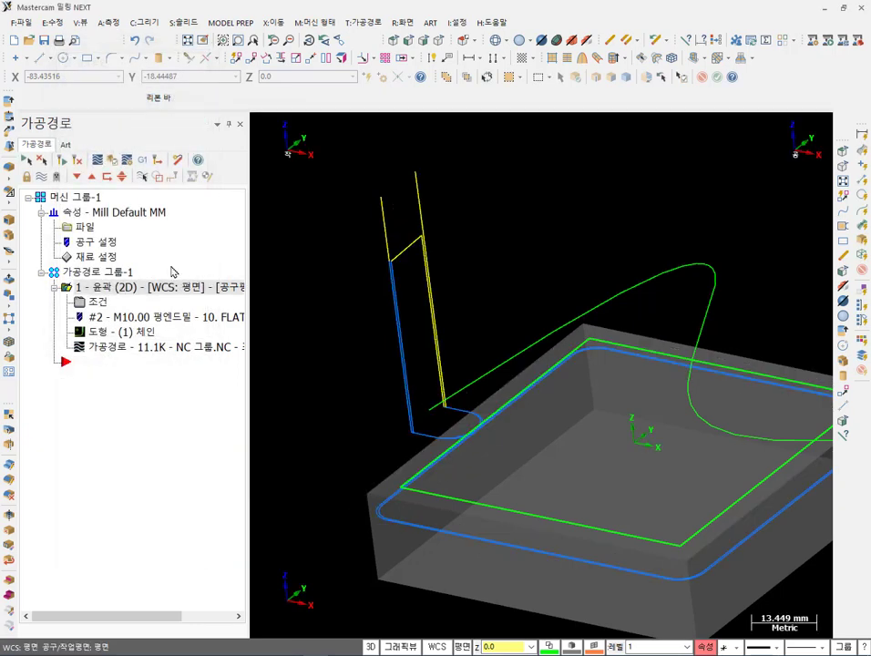
Verify the contour operation in Mastercam Simulator, pause at the plunge, and examine the cutter's clearance from the stock side.
{"action": "left_click", "coordinate": [113, 160]}
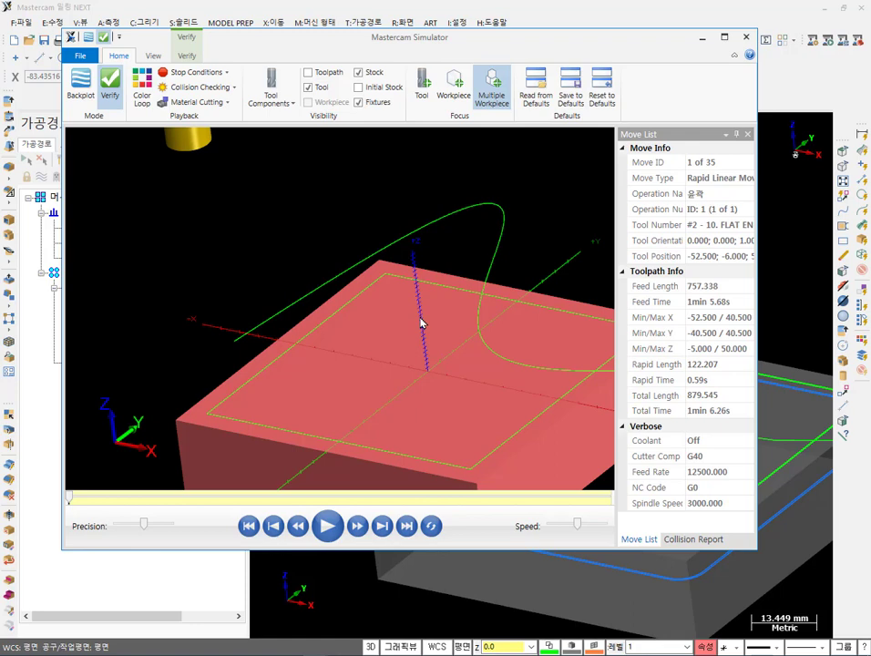
{"action": "key", "text": "space"}
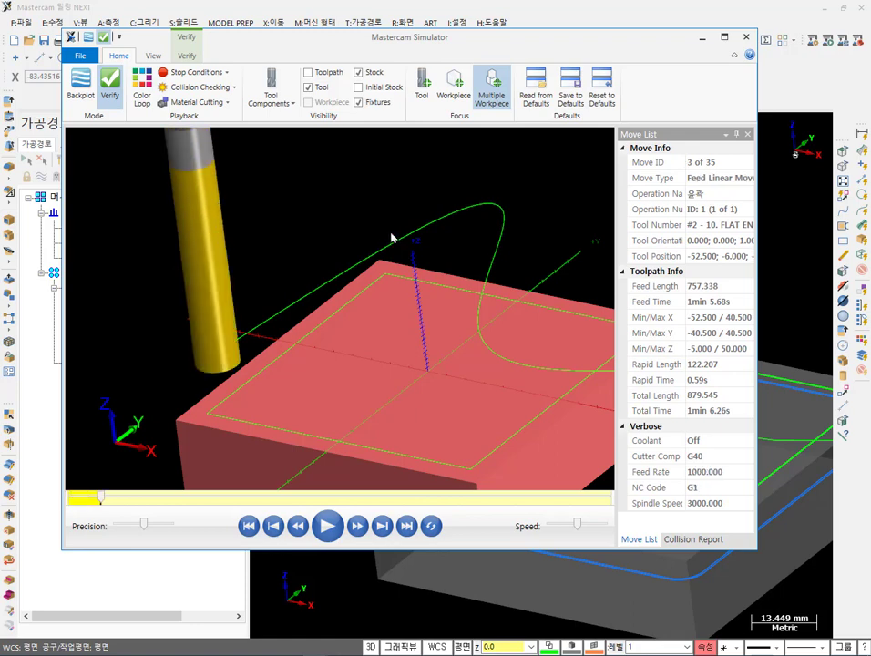
{"action": "middle_click_drag", "start_coordinate": [224, 411], "coordinate": [252, 383]}
{"action": "scroll", "coordinate": [130, 442], "scroll_direction": "up", "scroll_amount": 3}
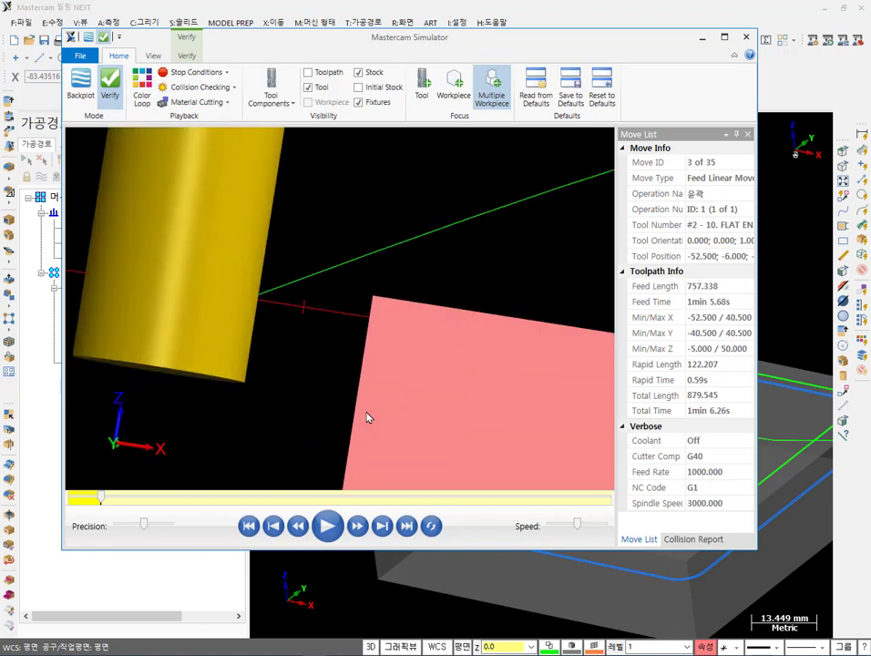
{"action": "middle_click_drag", "start_coordinate": [367, 359], "coordinate": [420, 352]}
Advance the verification through the lead-in arc and examine the cutter's entry into the stock edge from several angles.
{"action": "scroll", "coordinate": [354, 406], "scroll_direction": "down", "scroll_amount": 2}
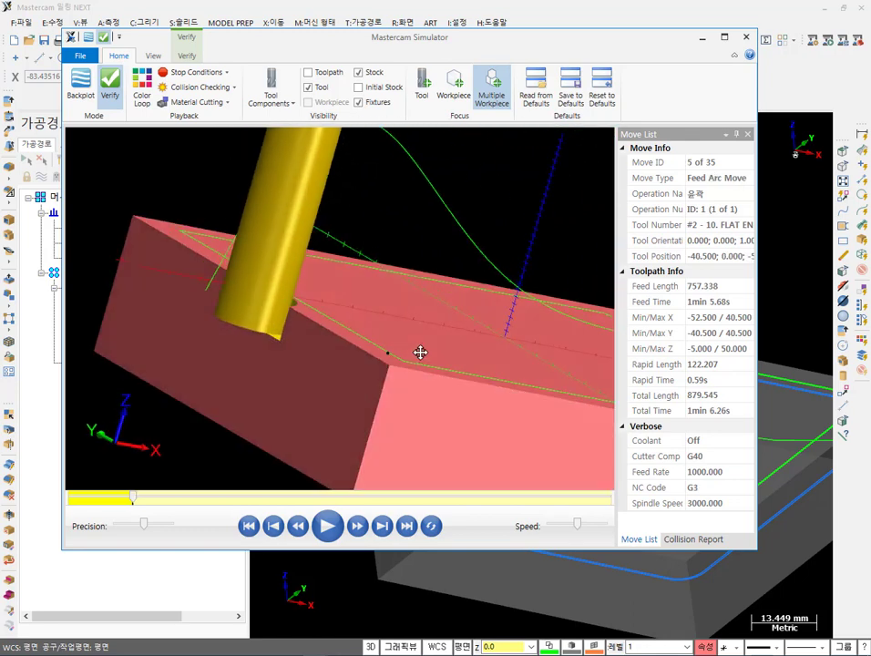
{"action": "scroll", "coordinate": [269, 342], "scroll_direction": "up", "scroll_amount": 5}
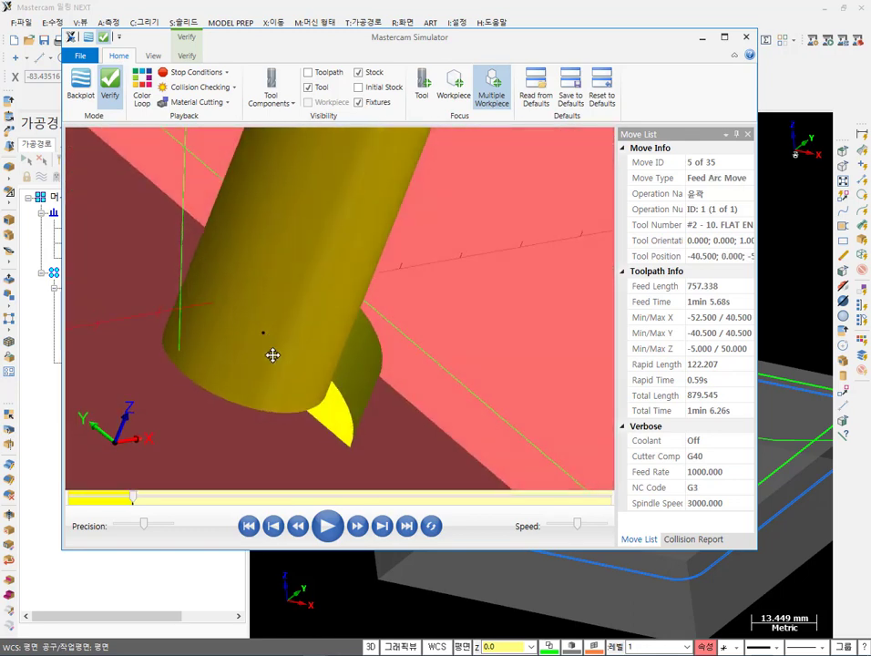
{"action": "middle_click_drag", "start_coordinate": [351, 324], "coordinate": [260, 407]}
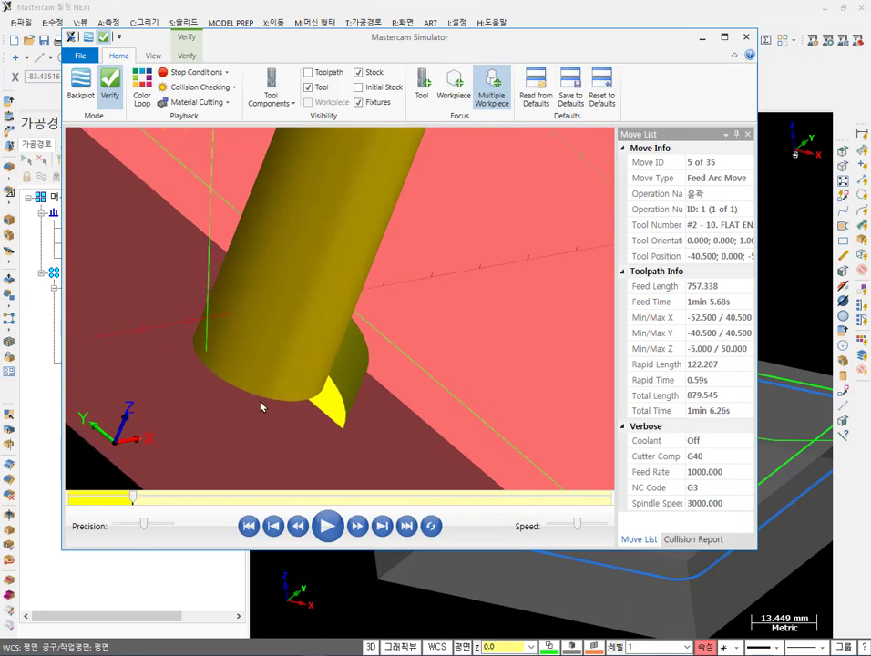
{"action": "scroll", "coordinate": [278, 371], "scroll_direction": "down", "scroll_amount": 5}
{"action": "middle_click_drag", "start_coordinate": [306, 317], "coordinate": [232, 321]}
{"action": "scroll", "coordinate": [407, 276], "scroll_direction": "up", "scroll_amount": 5}
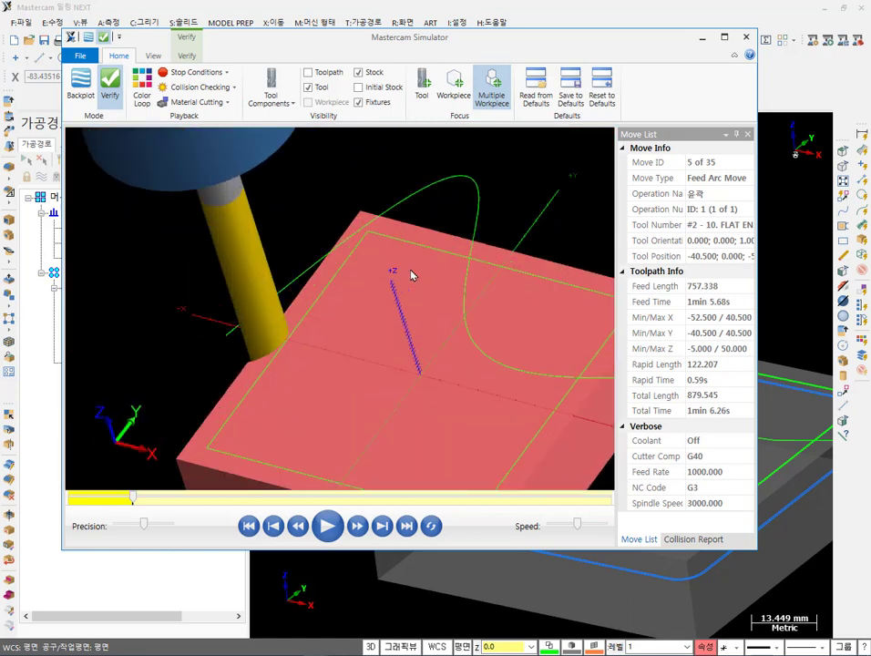
Run the verification around the contour to the lead-out and show the toolpath near the cutter.
{"action": "scroll", "coordinate": [406, 276], "scroll_direction": "down", "scroll_amount": 8}
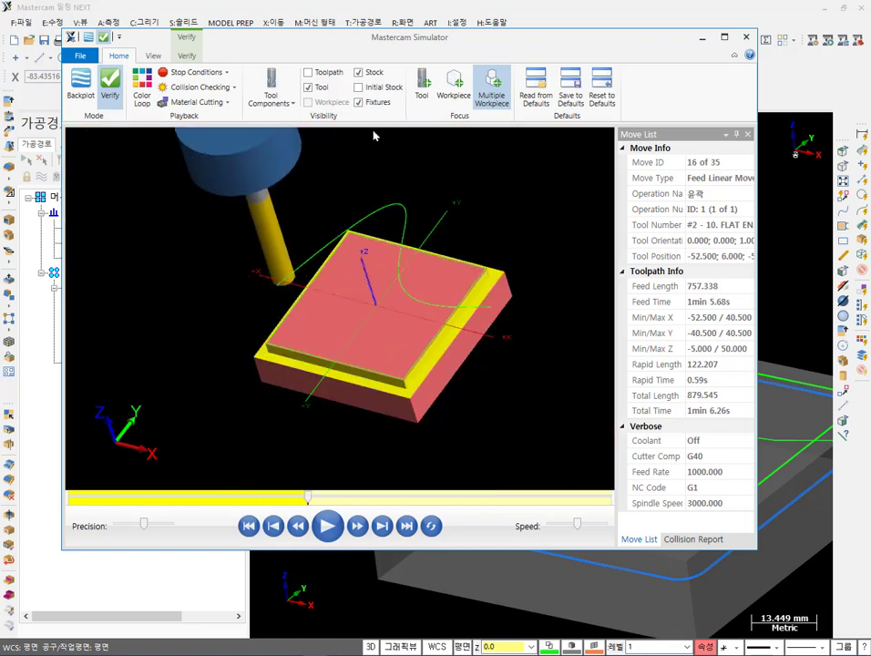
{"action": "left_click", "coordinate": [308, 71]}
{"action": "left_click_drag", "start_coordinate": [280, 320], "coordinate": [317, 313]}
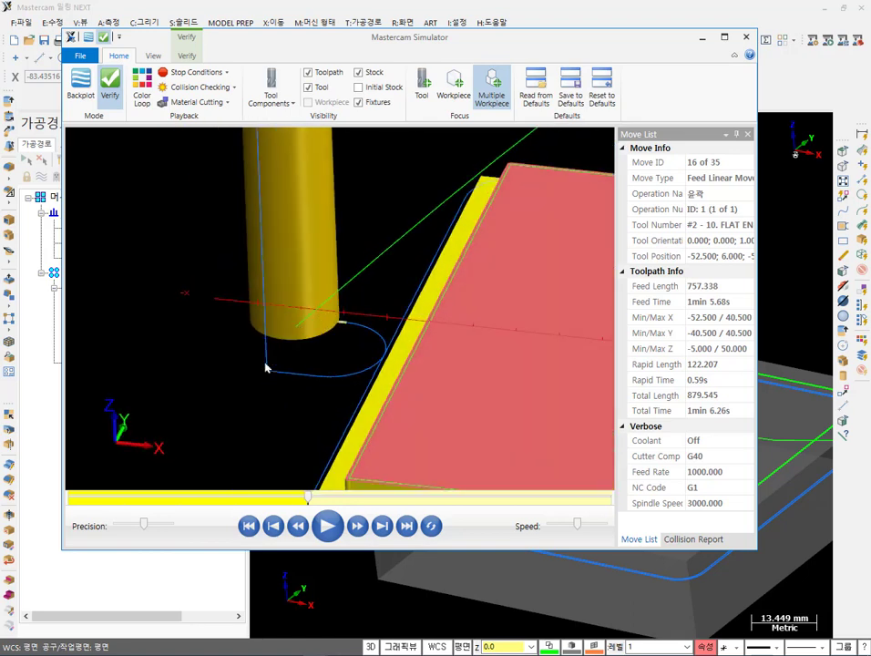
Step the verification back to the rapid move before the cutter's plunge.
{"action": "key", "text": "Left"}
{"action": "key", "text": "Left"}
{"action": "key", "text": "Left"}
{"action": "key", "text": "Left"}
{"action": "key", "text": "Left"}
{"action": "key", "text": "Left"}
{"action": "key", "text": "Left"}
{"action": "key", "text": "Left"}
{"action": "key", "text": "Left"}
{"action": "key", "text": "Left"}
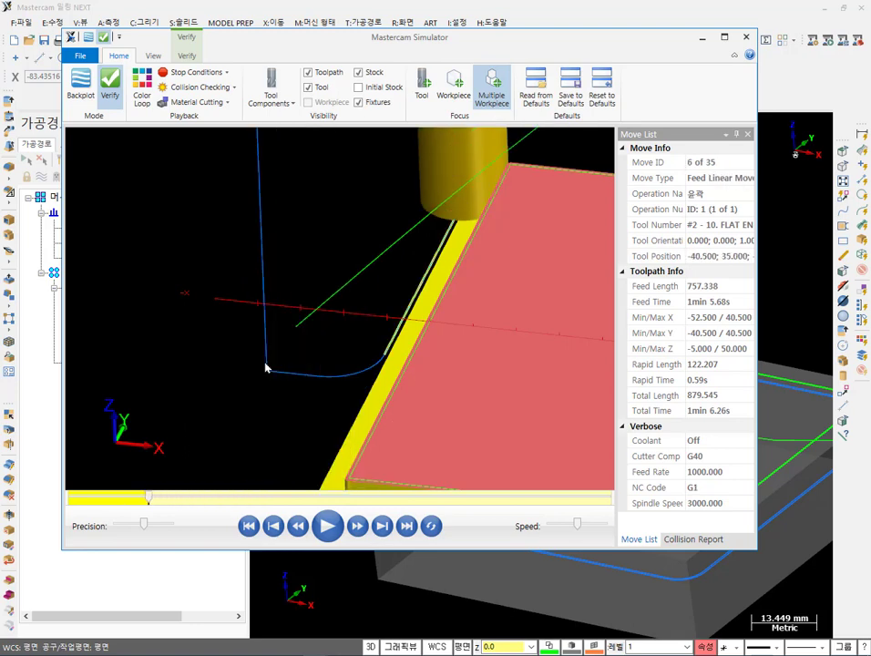
{"action": "key", "text": "Left"}
{"action": "key", "text": "Left"}
{"action": "key", "text": "Left"}
{"action": "key", "text": "Left"}
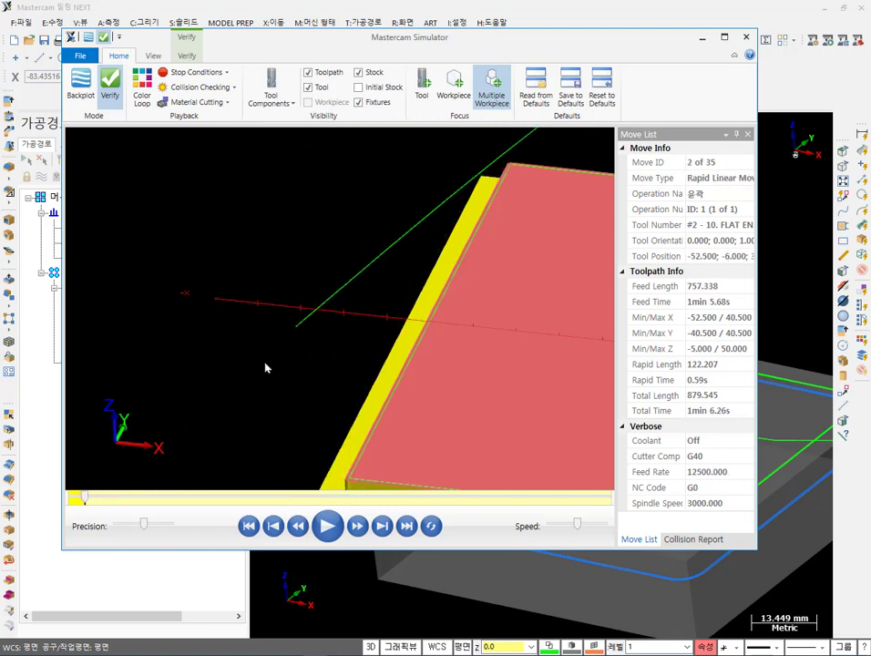
Step the verification forward through the plunge, lead-in line and lead-in arc, and examine the approach to the stock edge.
{"action": "key", "text": "Right"}
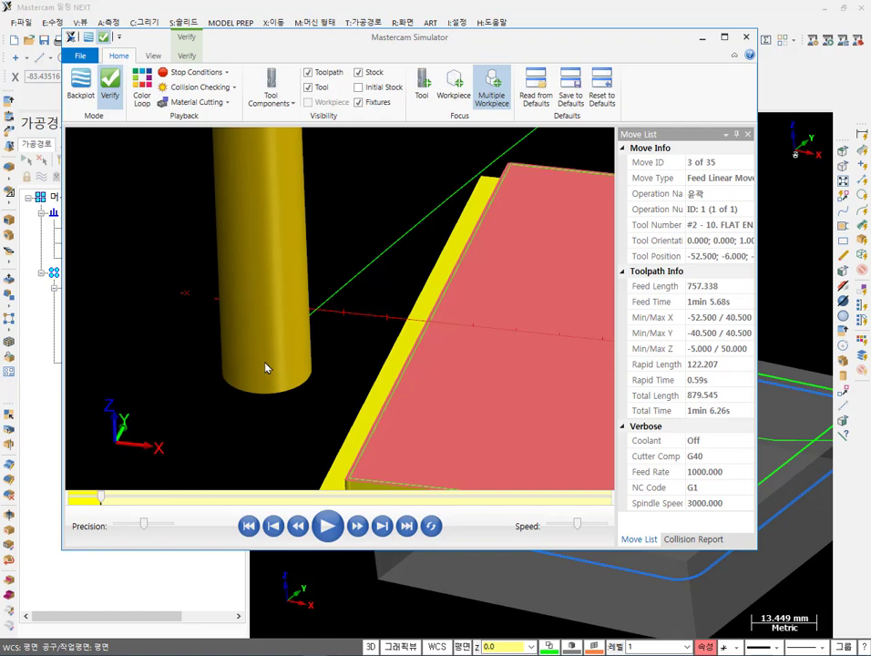
{"action": "key", "text": "Right"}
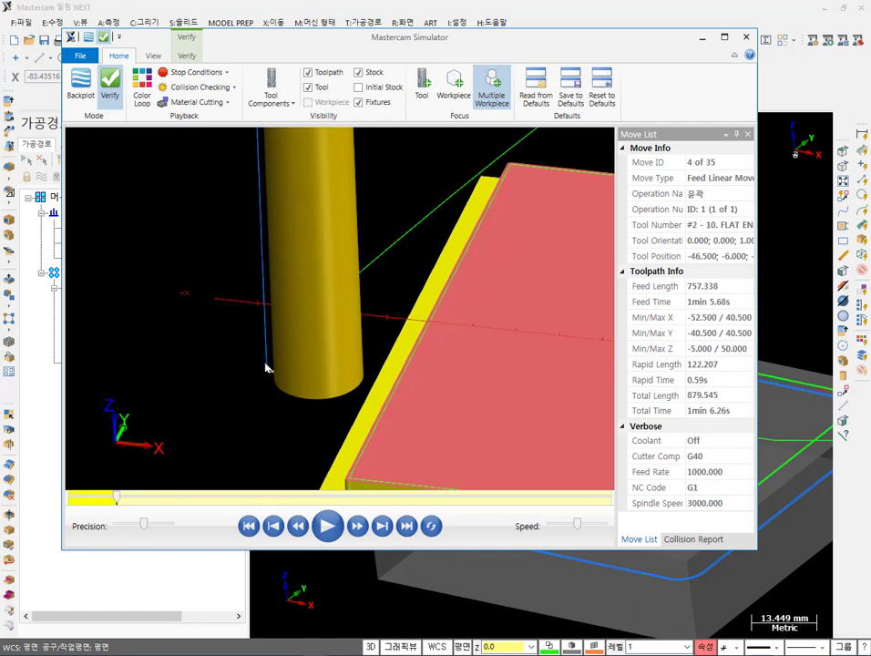
{"action": "key", "text": "Right"}
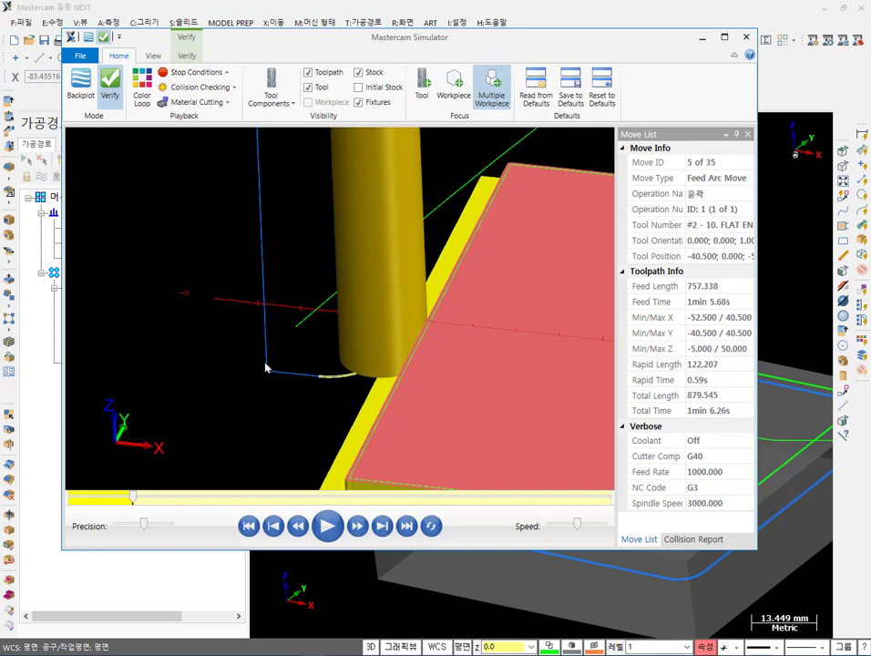
{"action": "middle_click_drag", "start_coordinate": [266, 367], "coordinate": [335, 404]}
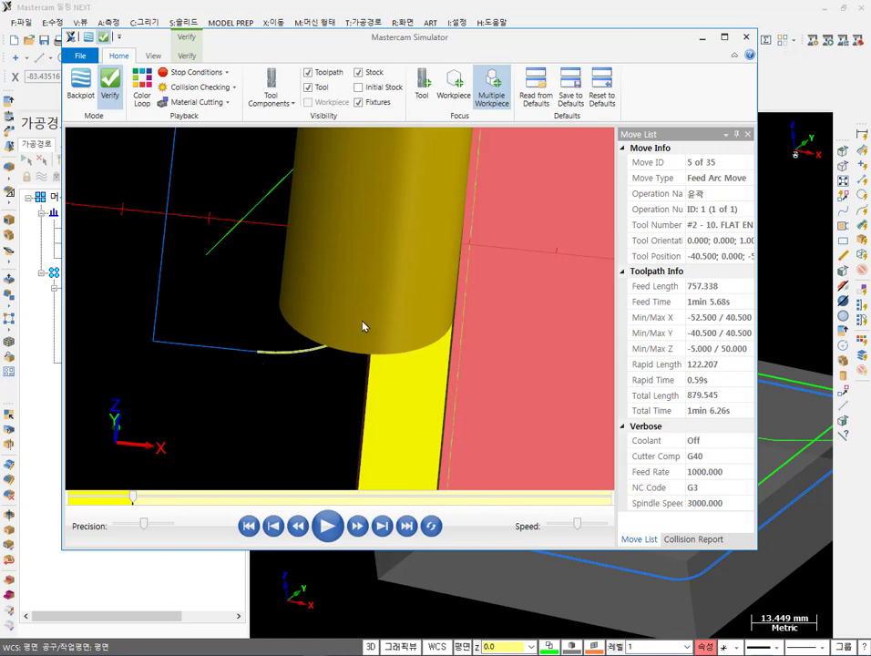
{"action": "middle_click_drag", "start_coordinate": [364, 324], "coordinate": [427, 331]}
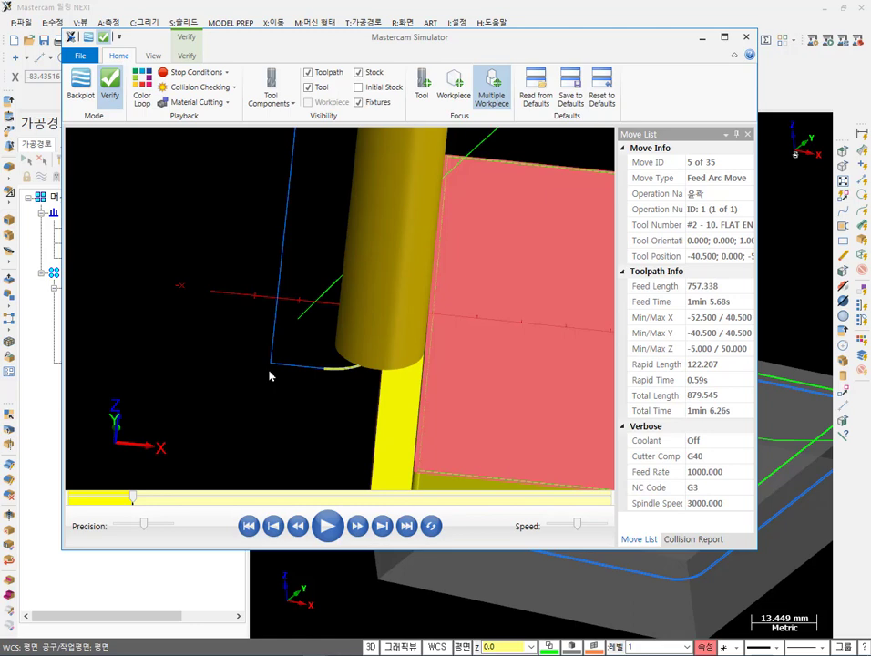
Close the simulator and examine the lead in/out lines and arcs beside the stock edge.
{"action": "left_click", "coordinate": [745, 37]}
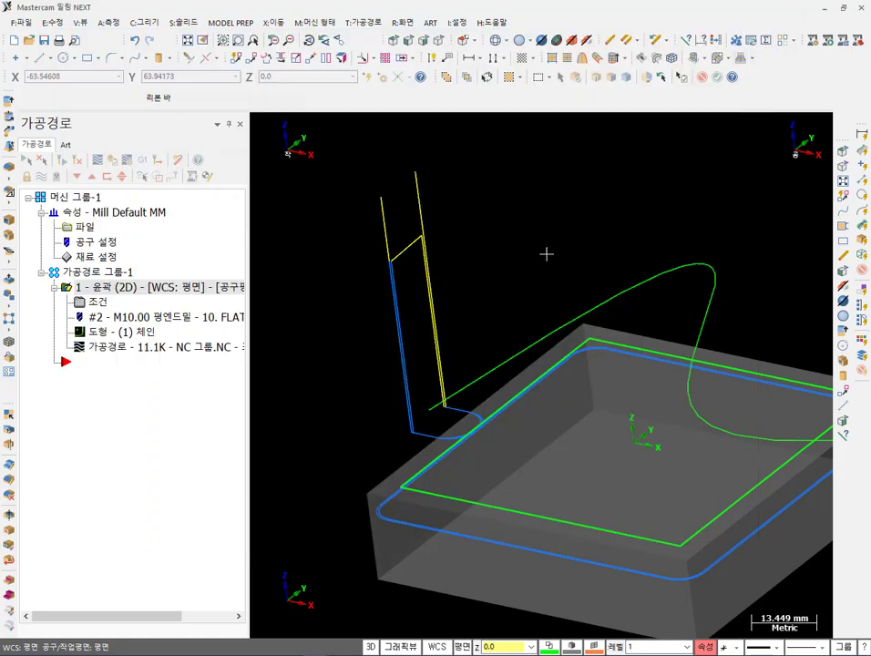
{"action": "scroll", "coordinate": [503, 446], "scroll_direction": "up", "scroll_amount": 5}
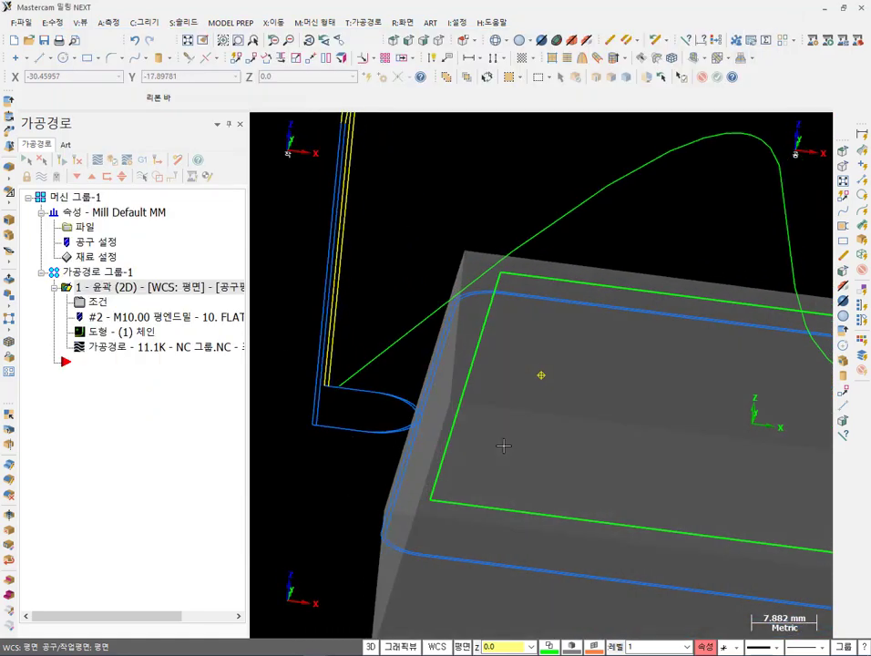
{"action": "scroll", "coordinate": [503, 445], "scroll_direction": "up", "scroll_amount": 6}
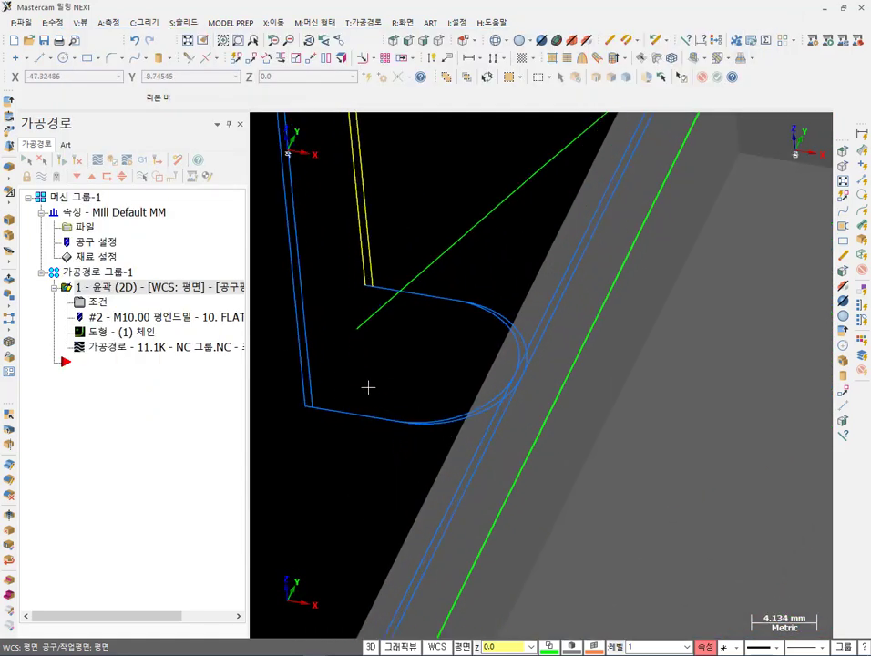
Review the contour operation's lead in/out parameters against the displayed entry and exit path, and close the settings.
{"action": "left_click", "coordinate": [91, 302]}
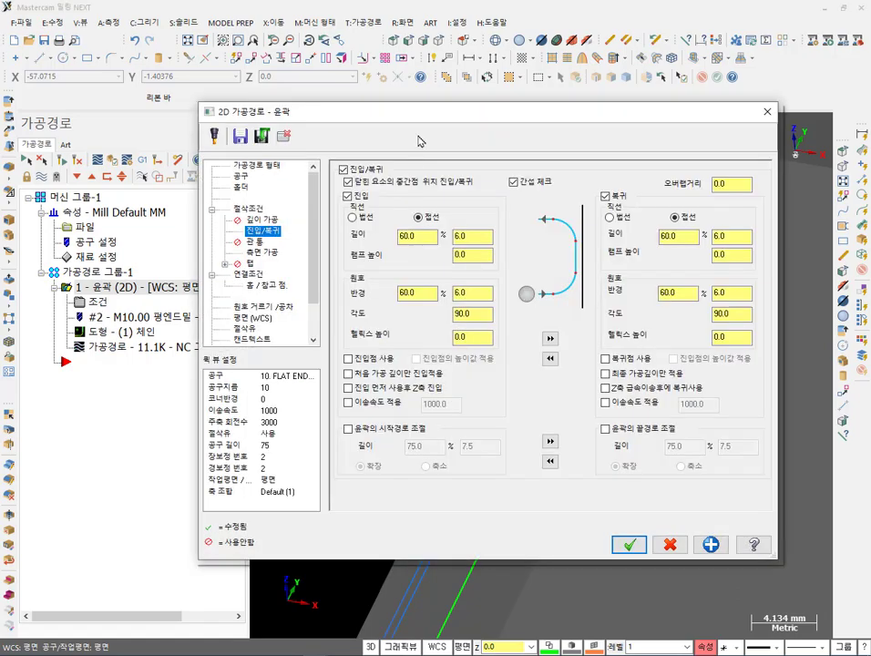
{"action": "left_click_drag", "start_coordinate": [418, 111], "coordinate": [742, 94]}
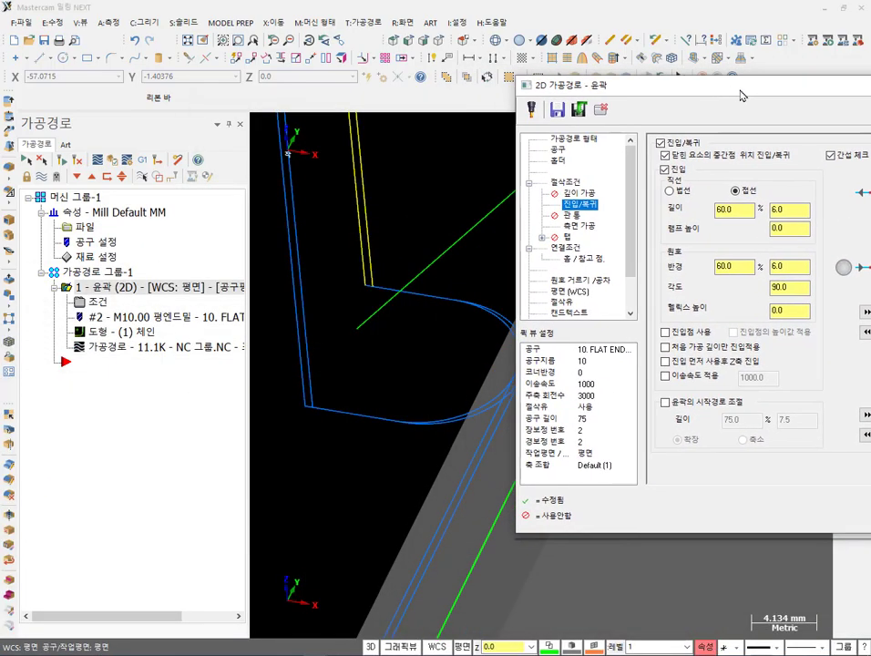
{"action": "left_click", "coordinate": [666, 144]}
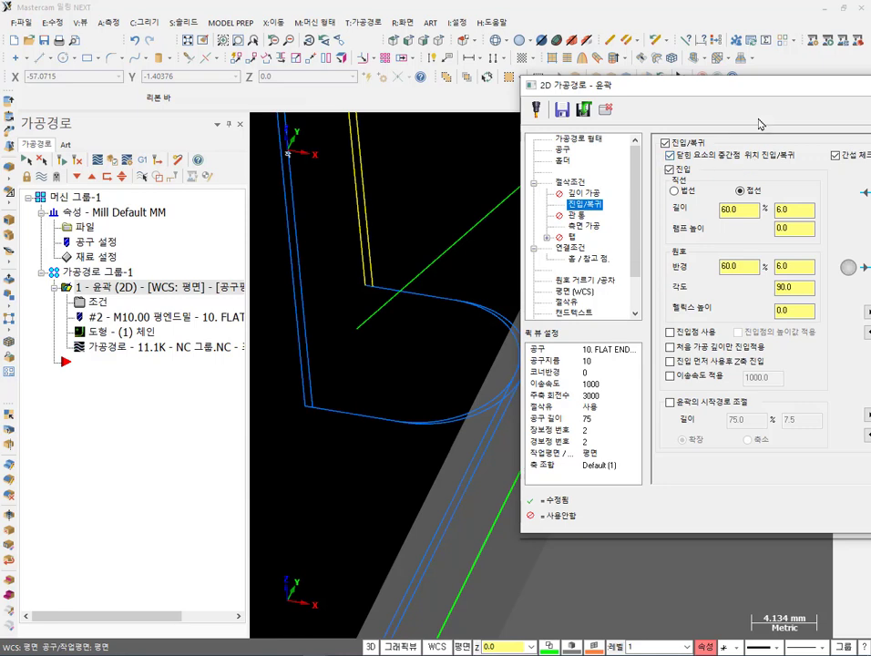
{"action": "left_click_drag", "start_coordinate": [773, 91], "coordinate": [466, 72]}
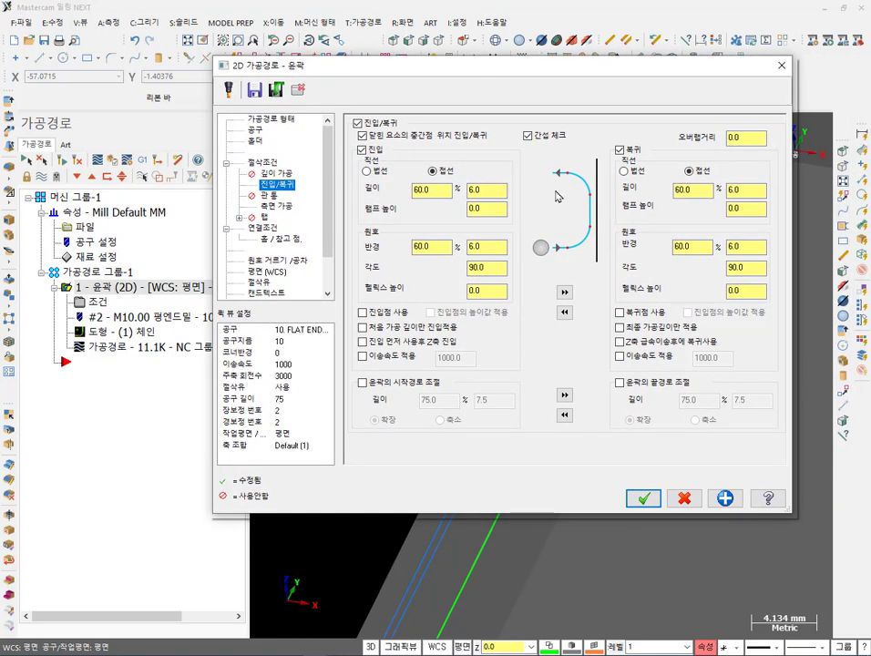
{"action": "left_click", "coordinate": [643, 497]}
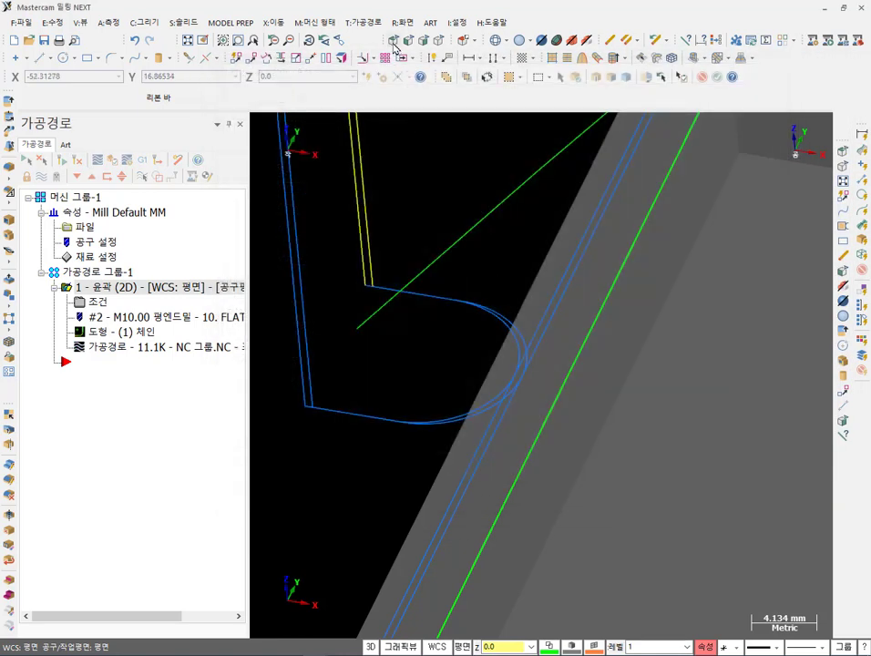
Delete the green spline that crosses the stock and the contour toolpath.
{"action": "left_click", "coordinate": [392, 41]}
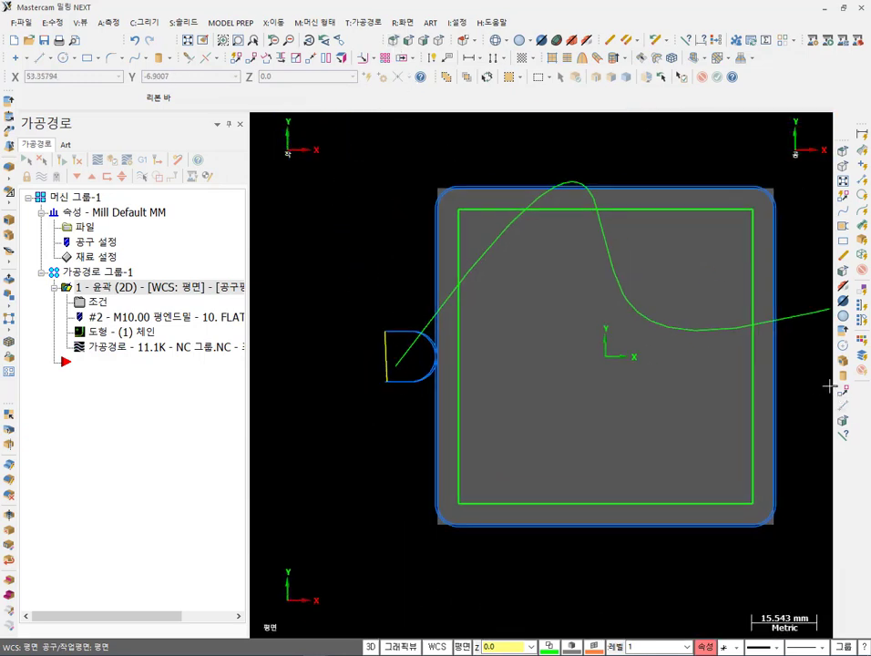
{"action": "left_click", "coordinate": [494, 248]}
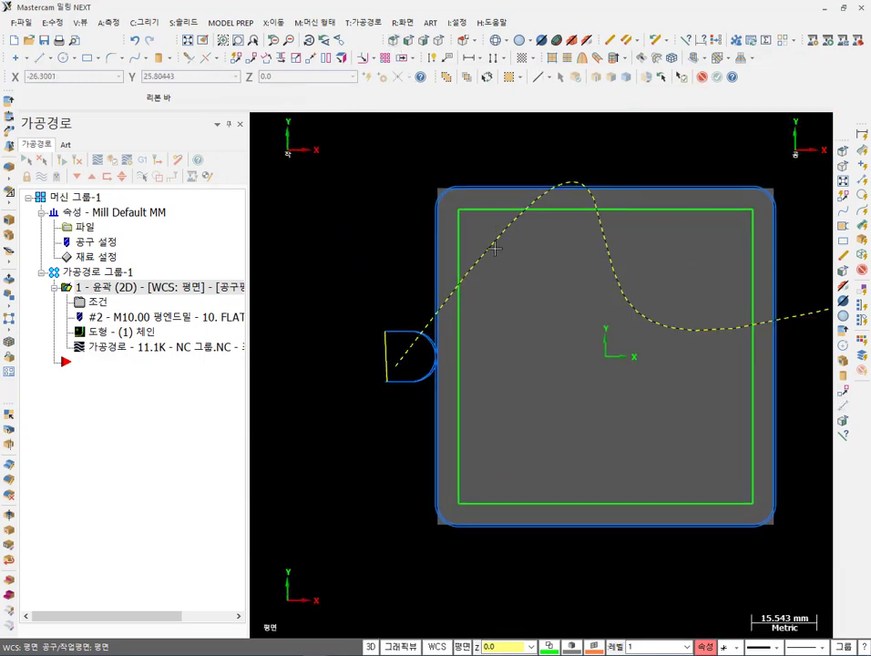
{"action": "key", "text": "Delete"}
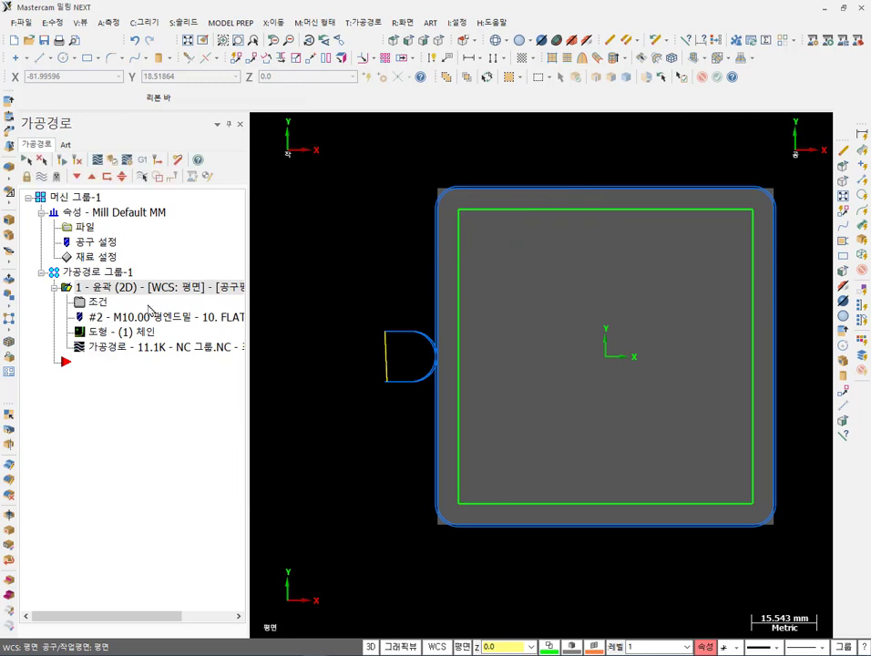
Rechain the contour operation's geometry from the lower end of the square's right edge, heading upward, and regenerate the toolpath inside the square.
{"action": "left_click", "coordinate": [103, 332]}
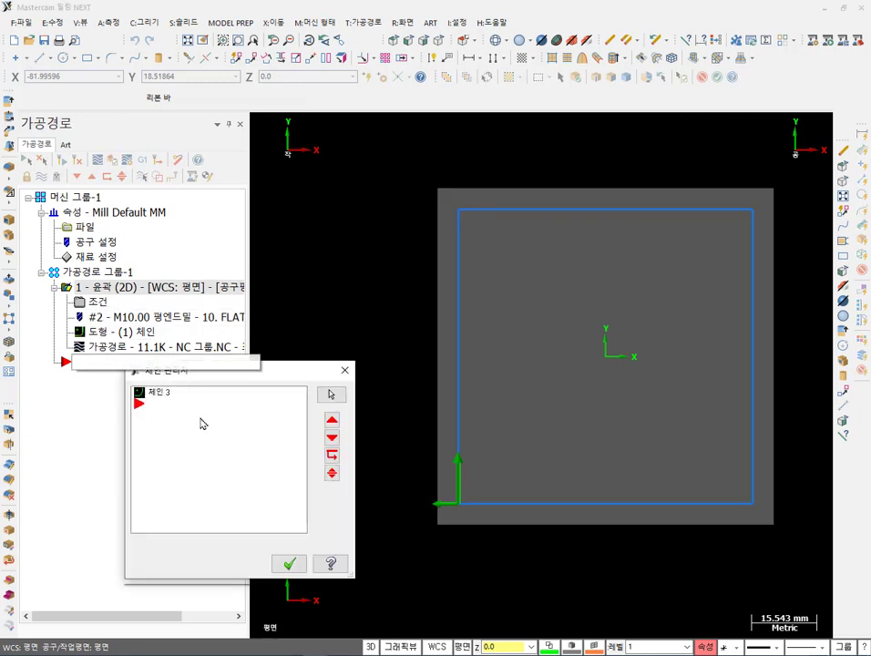
{"action": "right_click", "coordinate": [204, 416]}
{"action": "left_click", "coordinate": [273, 331]}
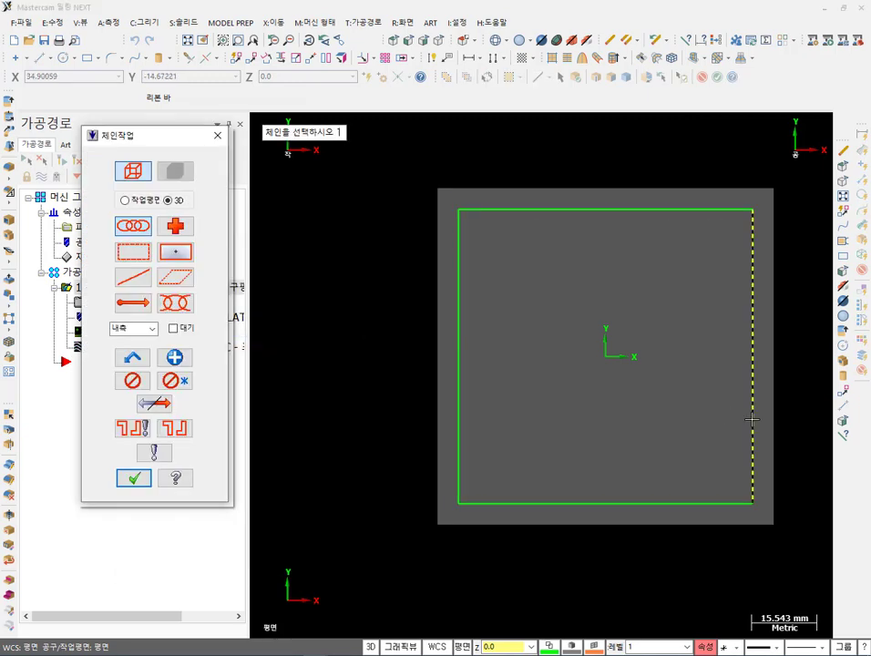
{"action": "left_click", "coordinate": [752, 474]}
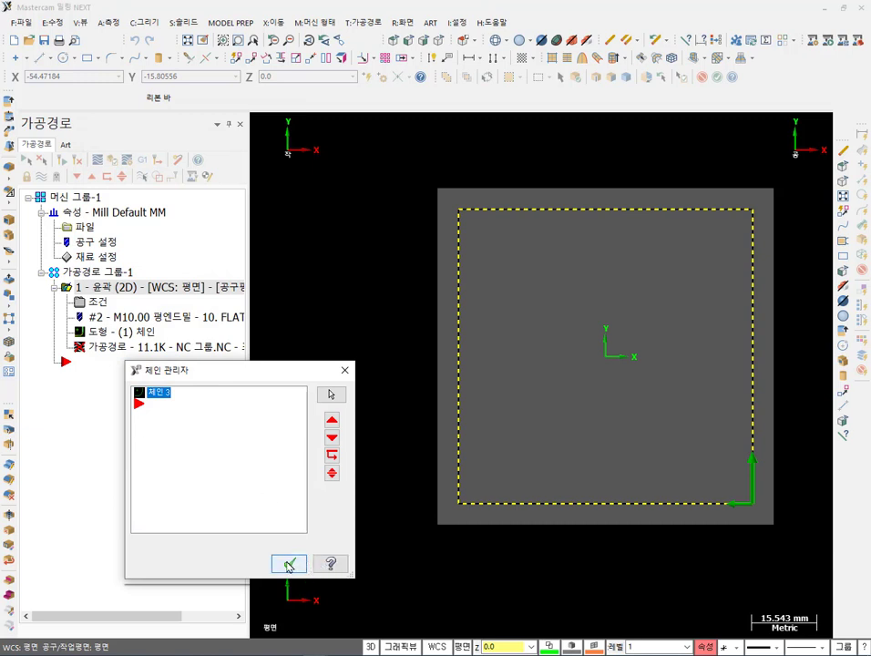
{"action": "left_click", "coordinate": [288, 564]}
{"action": "left_click", "coordinate": [65, 161]}
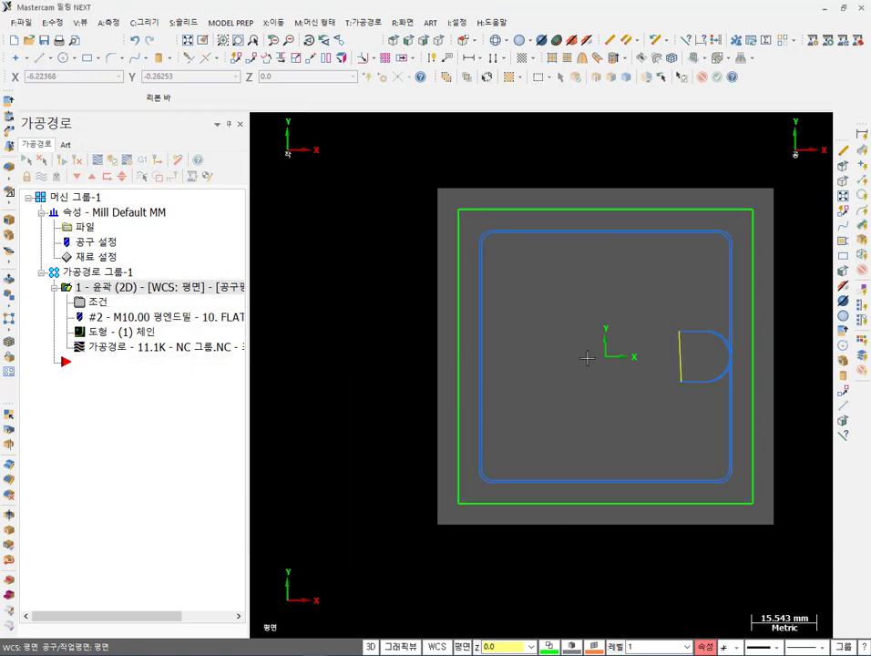
Copy the 2D contour operation and place the copy after the original.
{"action": "scroll", "coordinate": [785, 336], "scroll_direction": "up", "scroll_amount": 1}
{"action": "scroll", "coordinate": [785, 336], "scroll_direction": "up", "scroll_amount": 1}
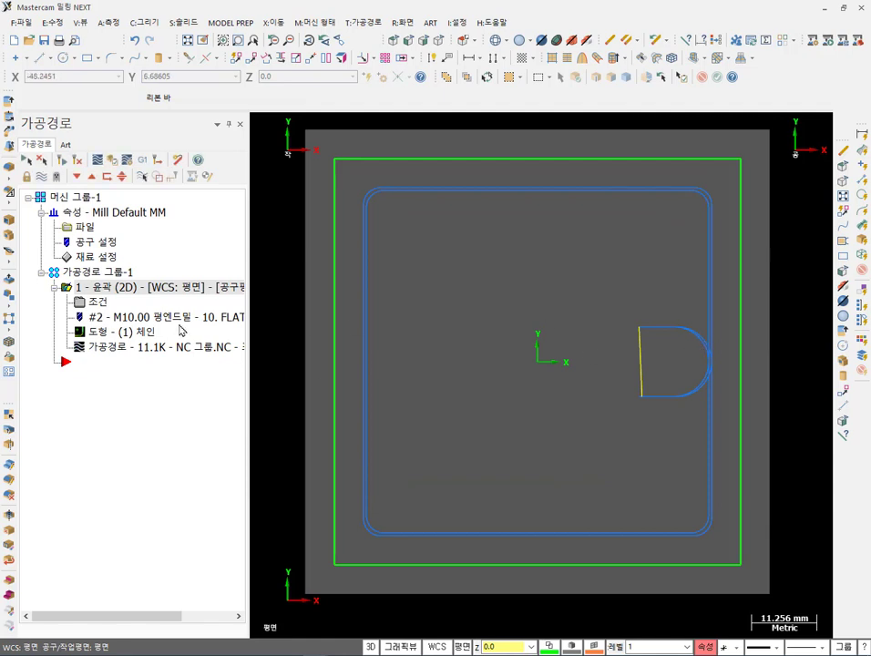
{"action": "right_click_drag", "start_coordinate": [106, 290], "coordinate": [113, 388]}
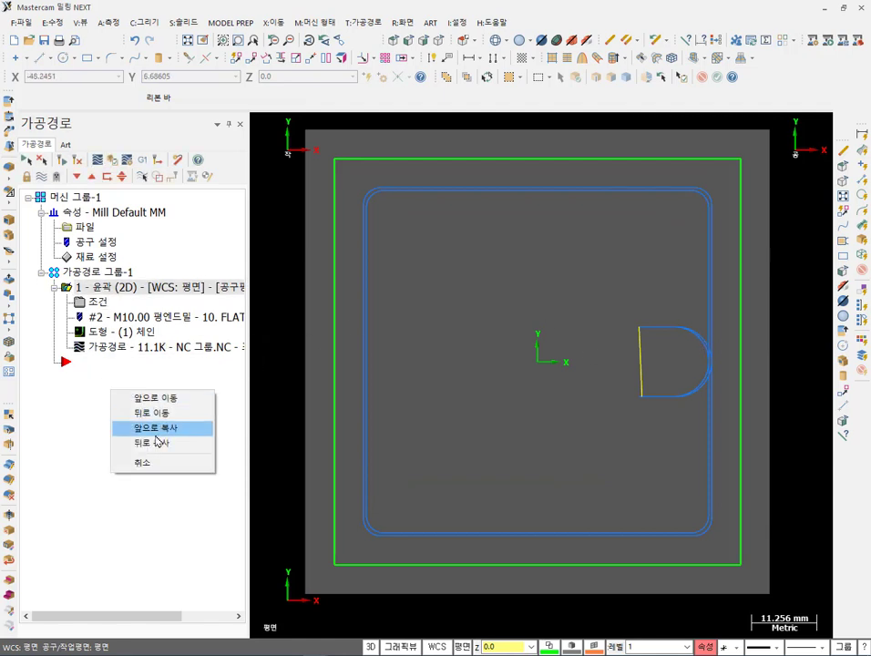
{"action": "left_click", "coordinate": [186, 445]}
Turn off lead in/out at the midpoint of closed contours (닫힌 요소의 중간점 위치 진입/복귀) in the copied operation and regenerate it.
{"action": "left_click", "coordinate": [75, 258]}
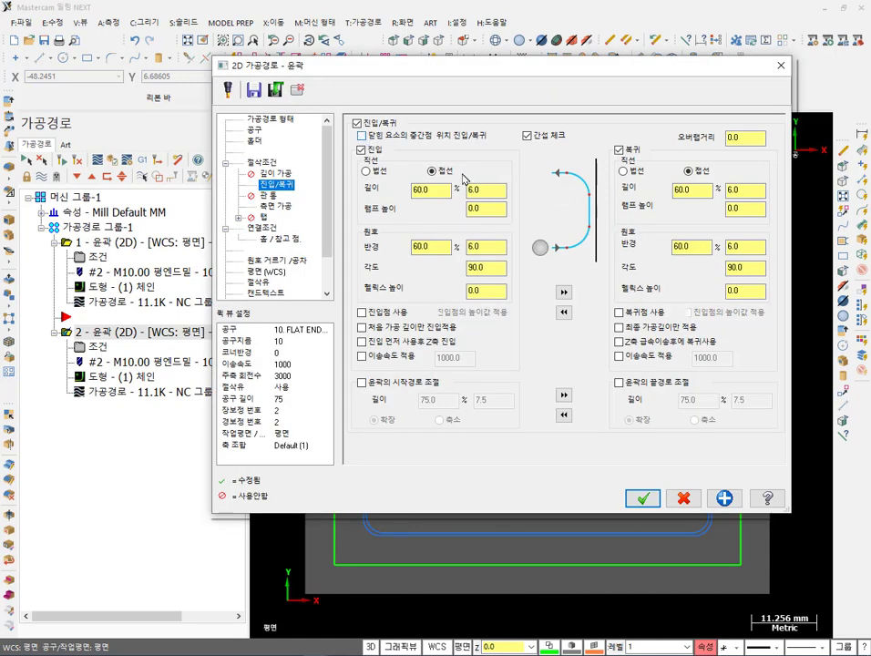
{"action": "left_click", "coordinate": [642, 497]}
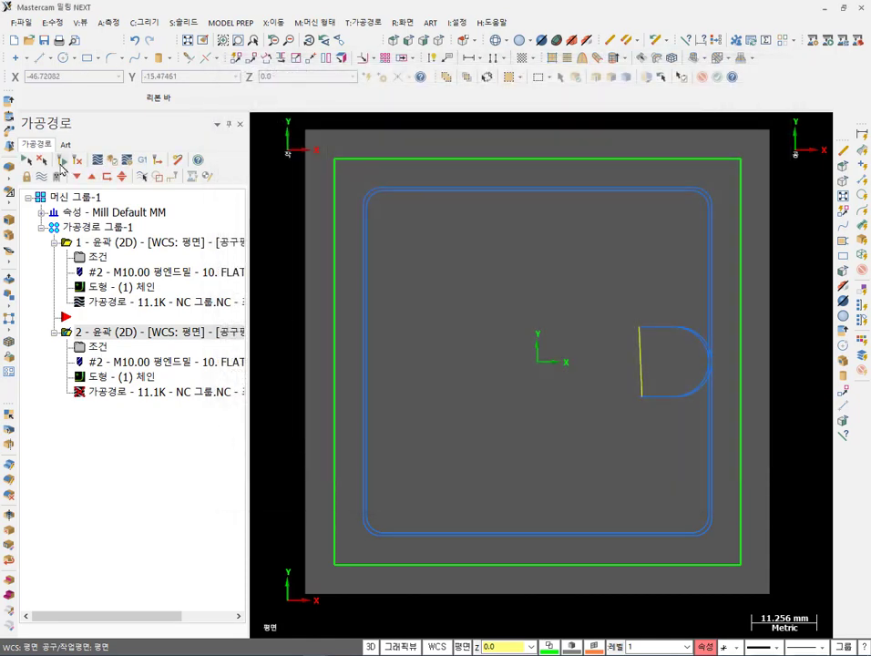
{"action": "scroll", "coordinate": [619, 443], "scroll_direction": "down", "scroll_amount": 1}
{"action": "scroll", "coordinate": [663, 501], "scroll_direction": "up", "scroll_amount": 1}
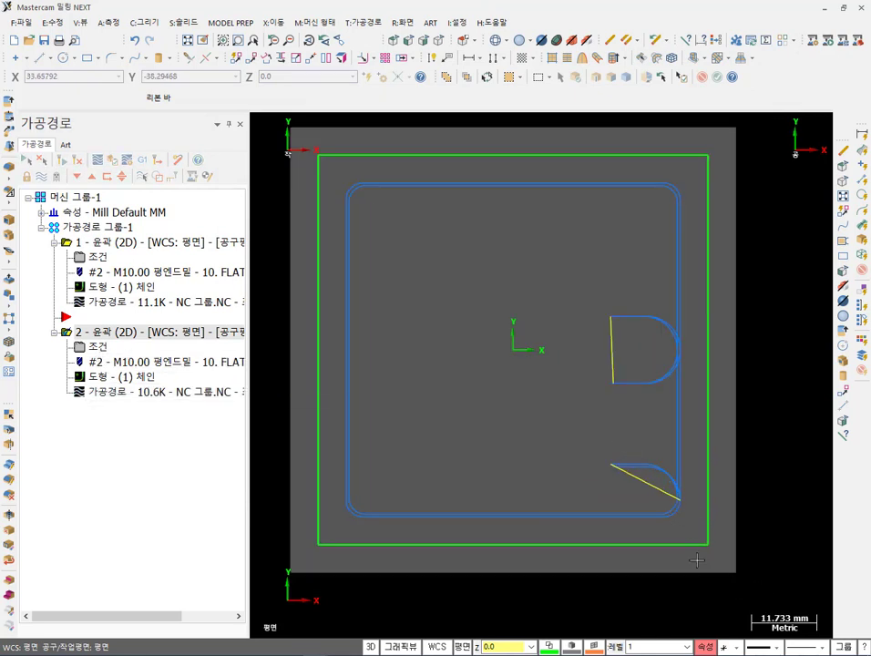
Mark up the exit path at the square's lower-right corner with freehand red lines and a cross, and clear the annotation.
{"action": "scroll", "coordinate": [671, 552], "scroll_direction": "up", "scroll_amount": 3}
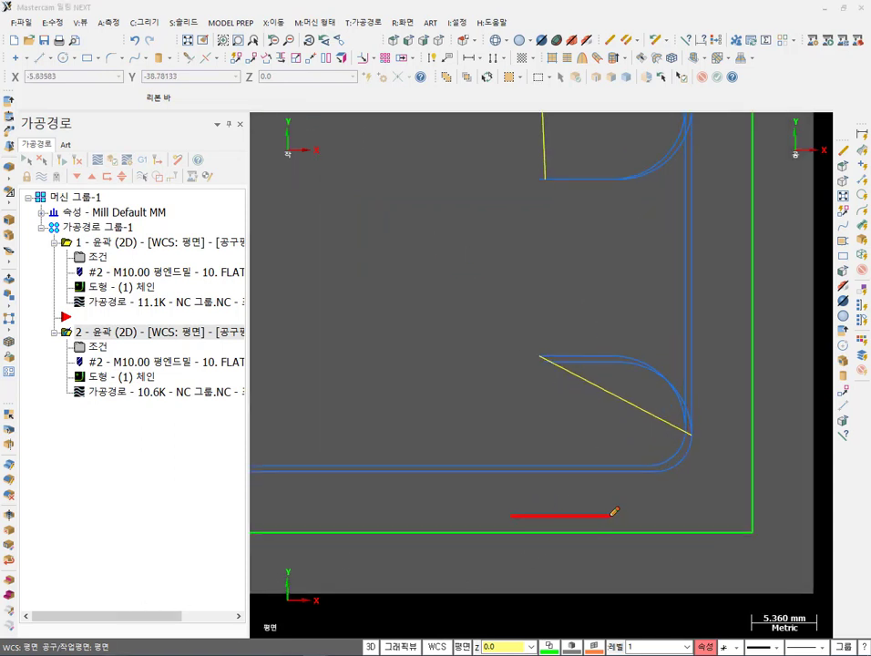
{"action": "mouse_move", "coordinate": [648, 503]}
{"action": "left_mouse_down"}
{"action": "mouse_move", "coordinate": [686, 451]}
{"action": "mouse_move", "coordinate": [686, 433]}
{"action": "left_mouse_up"}
{"action": "left_click_drag", "start_coordinate": [589, 491], "coordinate": [595, 447]}
{"action": "mouse_move", "coordinate": [535, 469]}
{"action": "left_mouse_down"}
{"action": "mouse_move", "coordinate": [535, 493]}
{"action": "mouse_move", "coordinate": [551, 476]}
{"action": "left_mouse_up"}
{"action": "left_click_drag", "start_coordinate": [659, 441], "coordinate": [612, 499]}
{"action": "left_click_drag", "start_coordinate": [619, 469], "coordinate": [669, 498]}
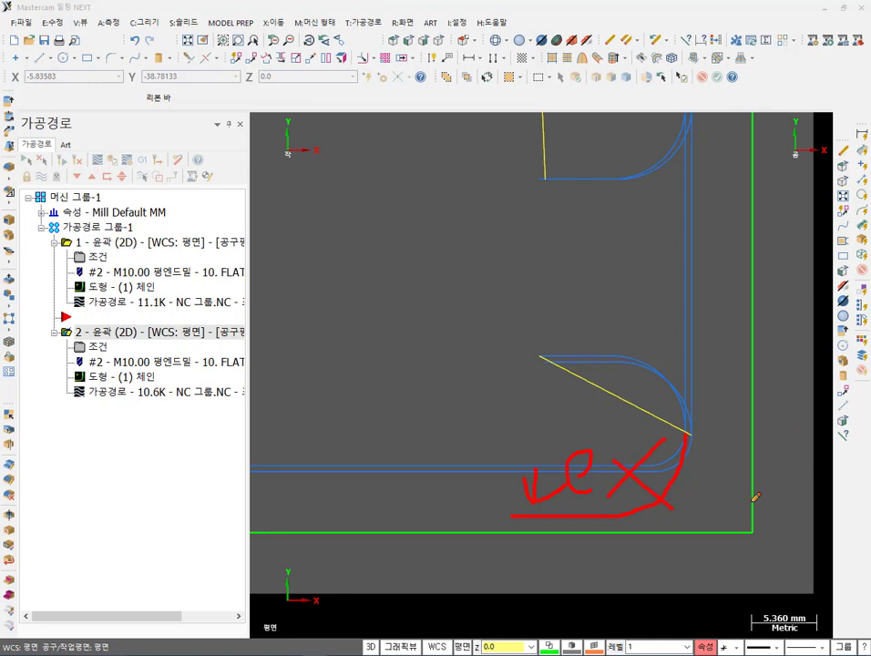
{"action": "right_click", "coordinate": [521, 319]}
{"action": "left_click", "coordinate": [562, 462]}
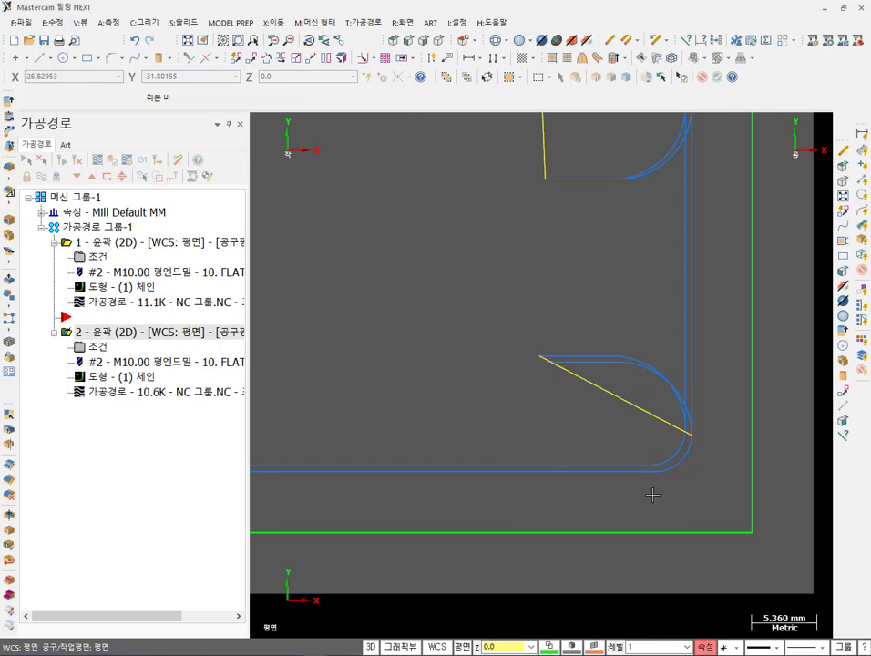
Turn off the interference check (간섭 체크) in the copied contour's lead in/out settings and regenerate the toolpath.
{"action": "scroll", "coordinate": [651, 494], "scroll_direction": "down", "scroll_amount": 4}
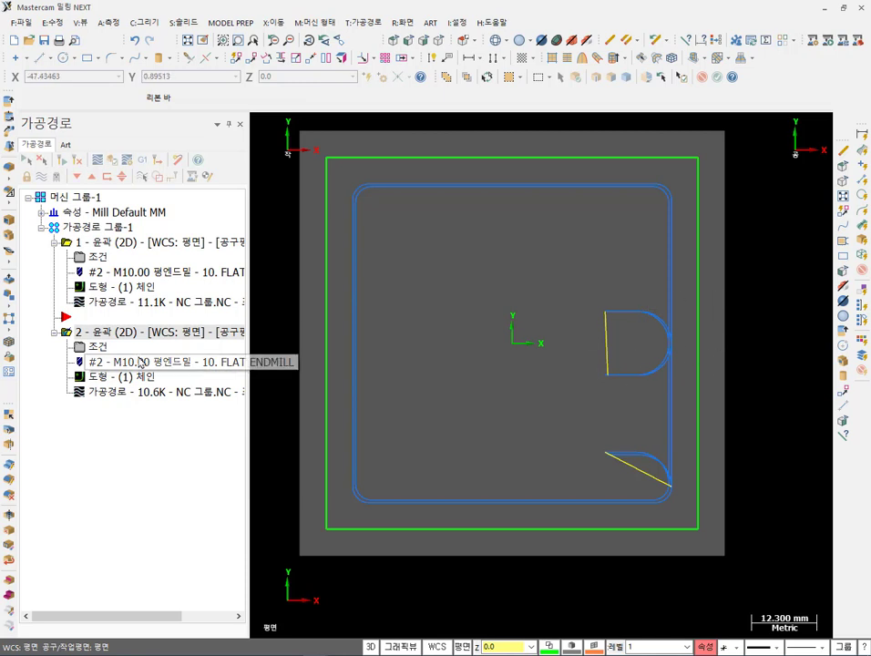
{"action": "left_click", "coordinate": [94, 257]}
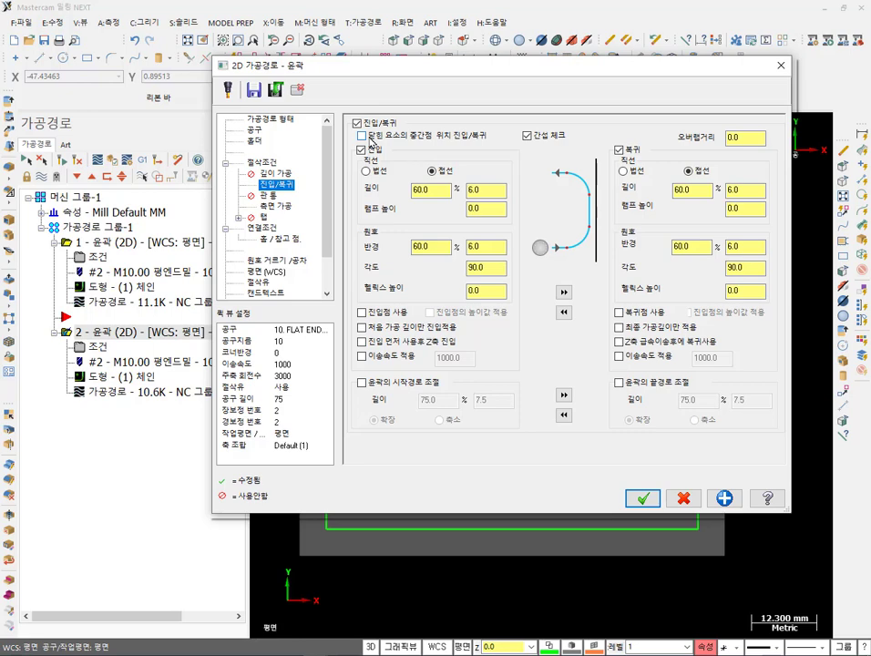
{"action": "left_click_drag", "start_coordinate": [542, 63], "coordinate": [183, 95]}
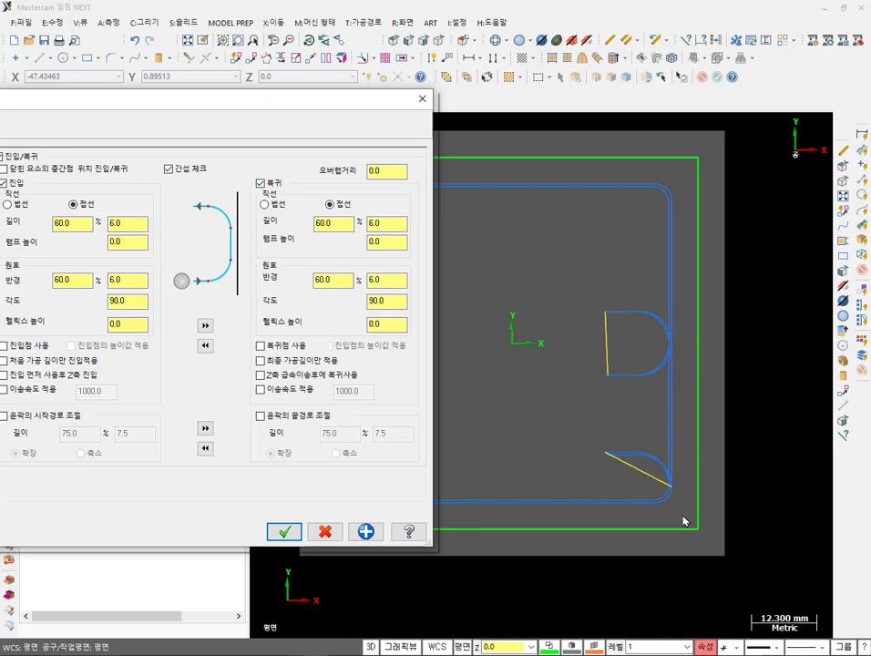
{"action": "left_click", "coordinate": [171, 171]}
{"action": "left_click", "coordinate": [283, 531]}
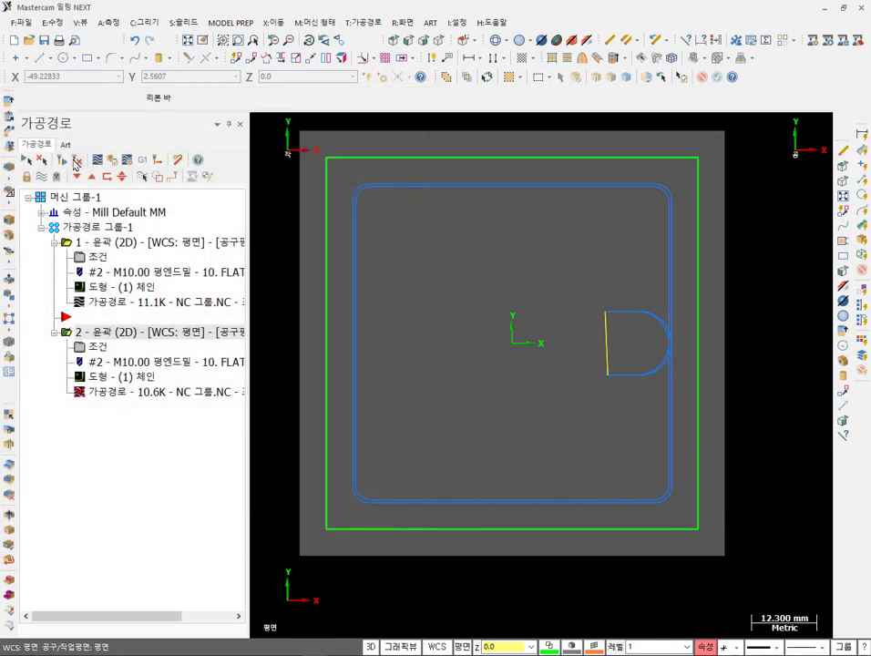
{"action": "left_click", "coordinate": [77, 161]}
{"action": "scroll", "coordinate": [597, 547], "scroll_direction": "up", "scroll_amount": 2}
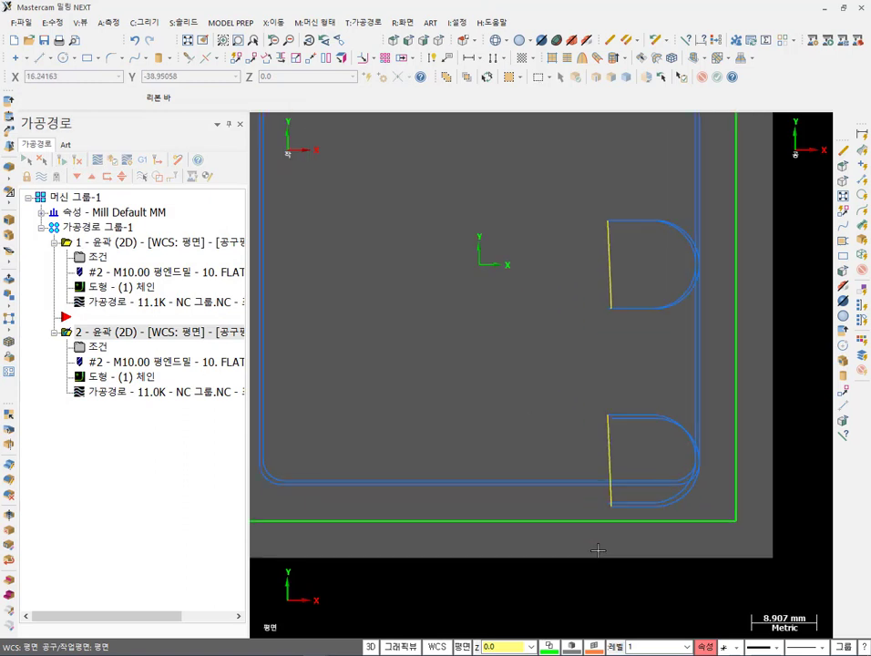
Mark up where the lead line and arc cross the contour's lower edge with freehand red strokes, and clear the annotation.
{"action": "scroll", "coordinate": [717, 562], "scroll_direction": "down", "scroll_amount": 1}
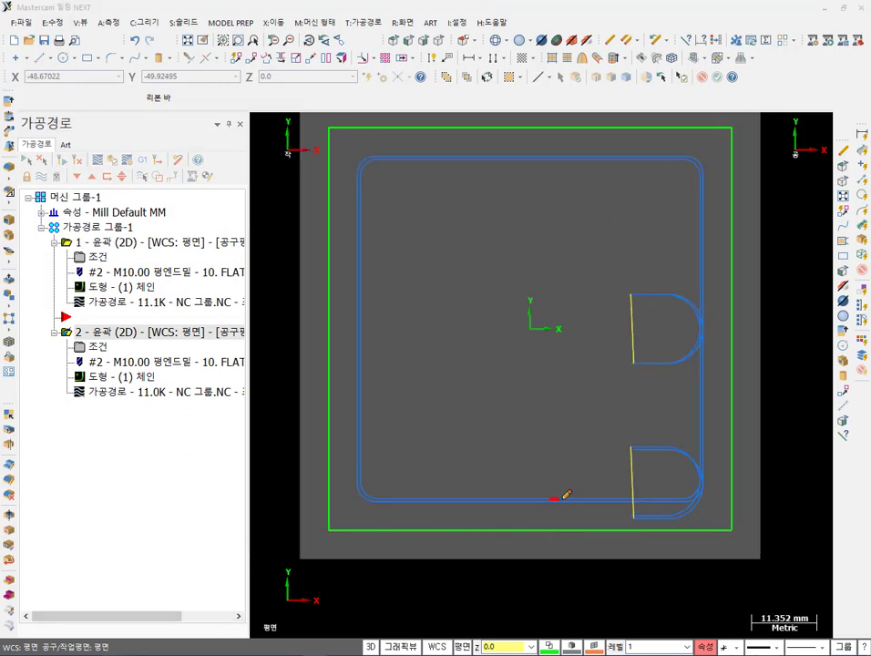
{"action": "left_click", "coordinate": [638, 508]}
{"action": "mouse_move", "coordinate": [659, 519]}
{"action": "left_mouse_down"}
{"action": "mouse_move", "coordinate": [630, 524]}
{"action": "mouse_move", "coordinate": [651, 524]}
{"action": "left_mouse_up"}
{"action": "mouse_move", "coordinate": [600, 507]}
{"action": "left_mouse_down"}
{"action": "mouse_move", "coordinate": [697, 533]}
{"action": "mouse_move", "coordinate": [732, 494]}
{"action": "left_mouse_up"}
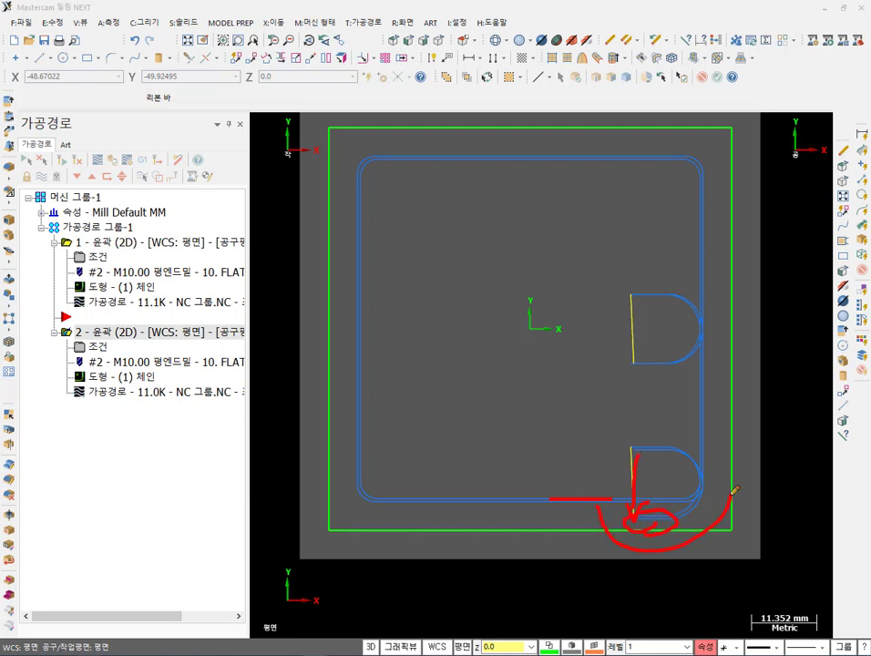
{"action": "right_click", "coordinate": [438, 226]}
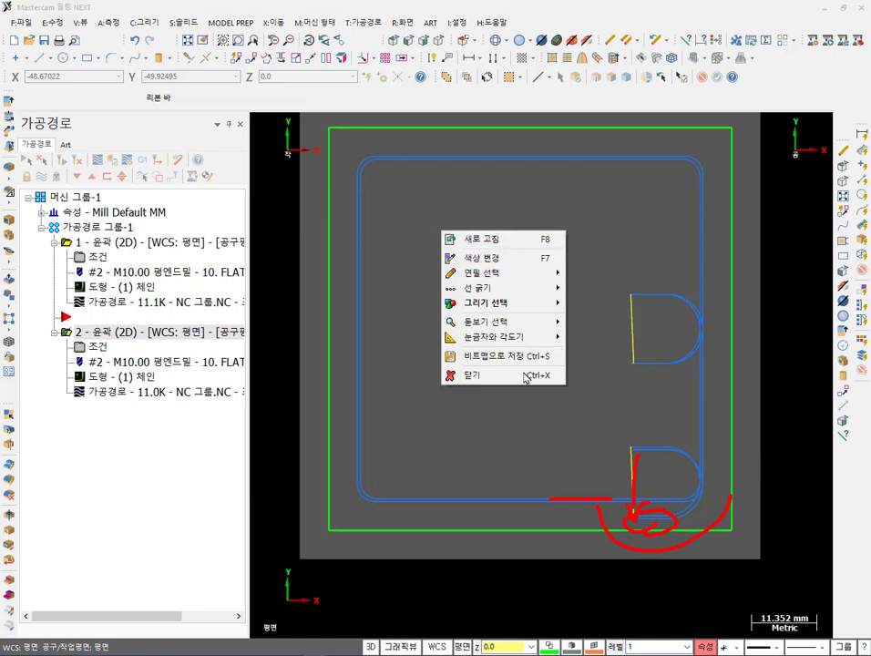
{"action": "left_click", "coordinate": [487, 377]}
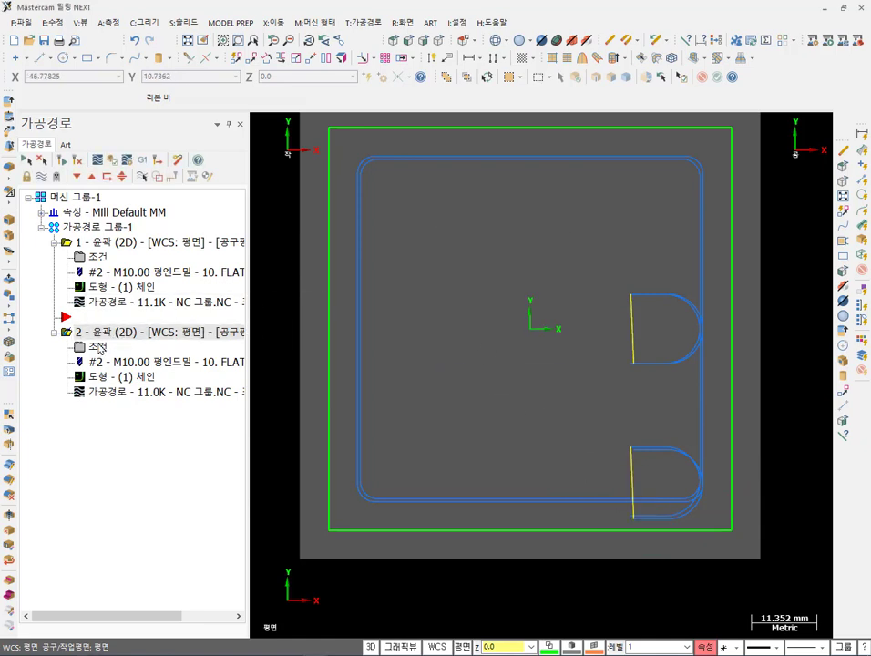
Turn the interference check and the closed-contour midpoint lead in/out back on in the copied operation, and regenerate it.
{"action": "left_click", "coordinate": [78, 259]}
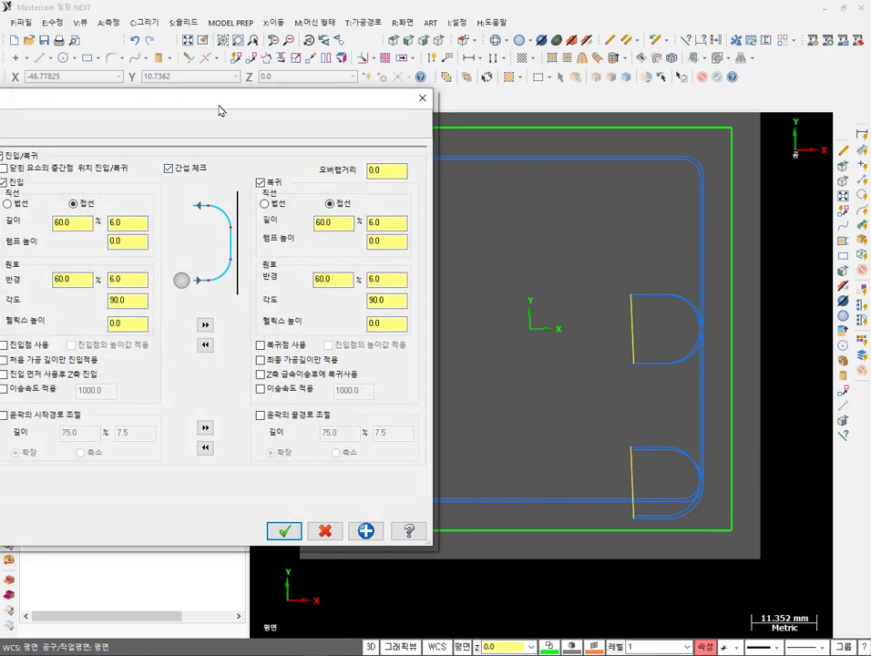
{"action": "left_click_drag", "start_coordinate": [219, 106], "coordinate": [443, 91]}
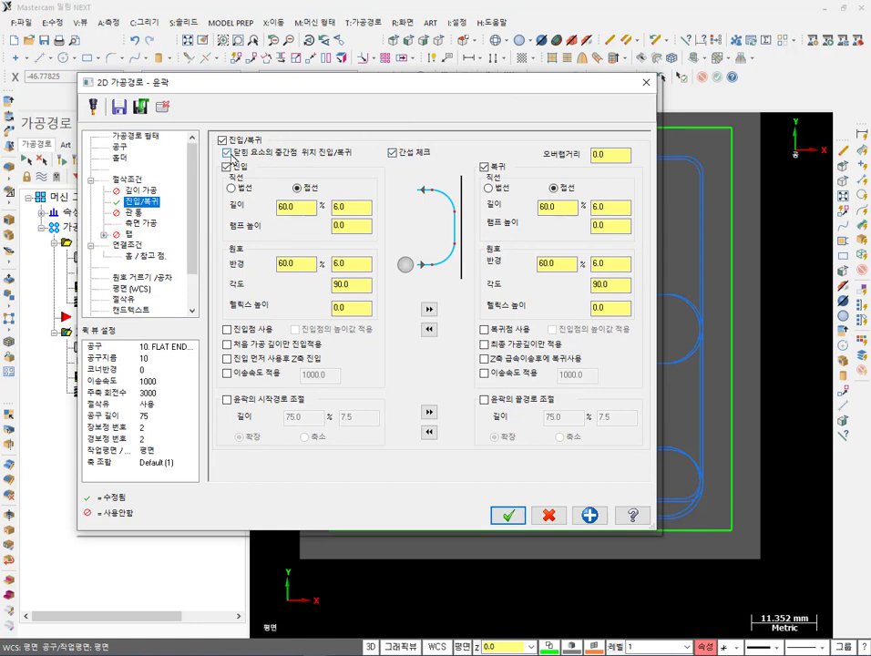
{"action": "left_click", "coordinate": [508, 515]}
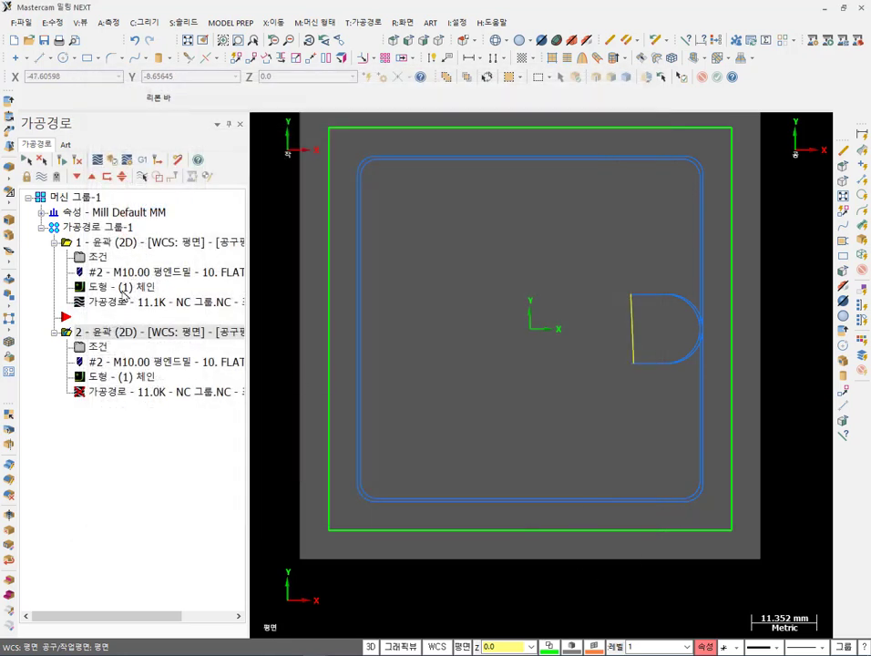
Backplot the copied contour up to the end of its lead-in line and arc.
{"action": "scroll", "coordinate": [669, 312], "scroll_direction": "up", "scroll_amount": 1}
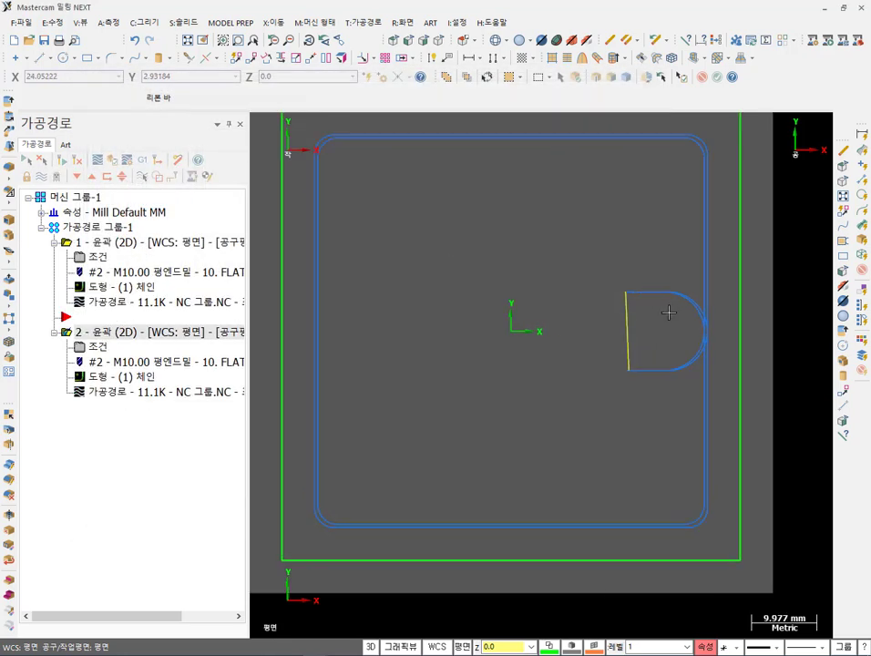
{"action": "scroll", "coordinate": [756, 351], "scroll_direction": "up", "scroll_amount": 5}
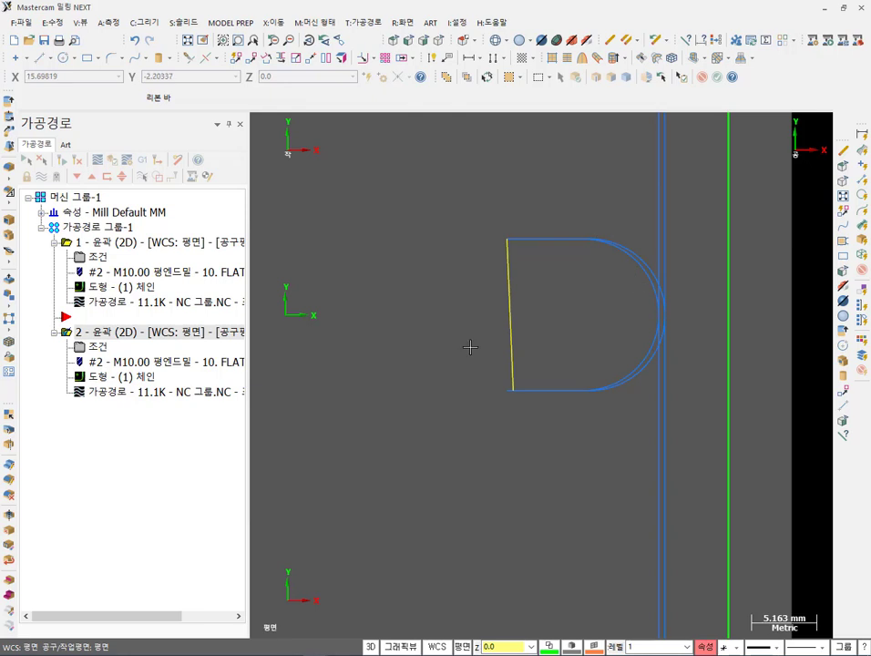
{"action": "key", "text": "alt+t"}
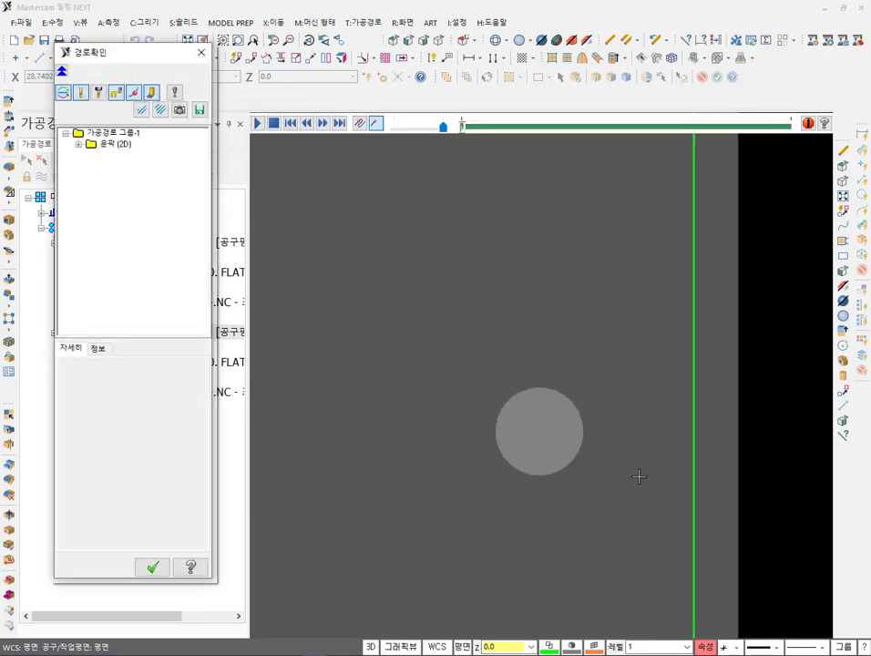
{"action": "key", "text": "r"}
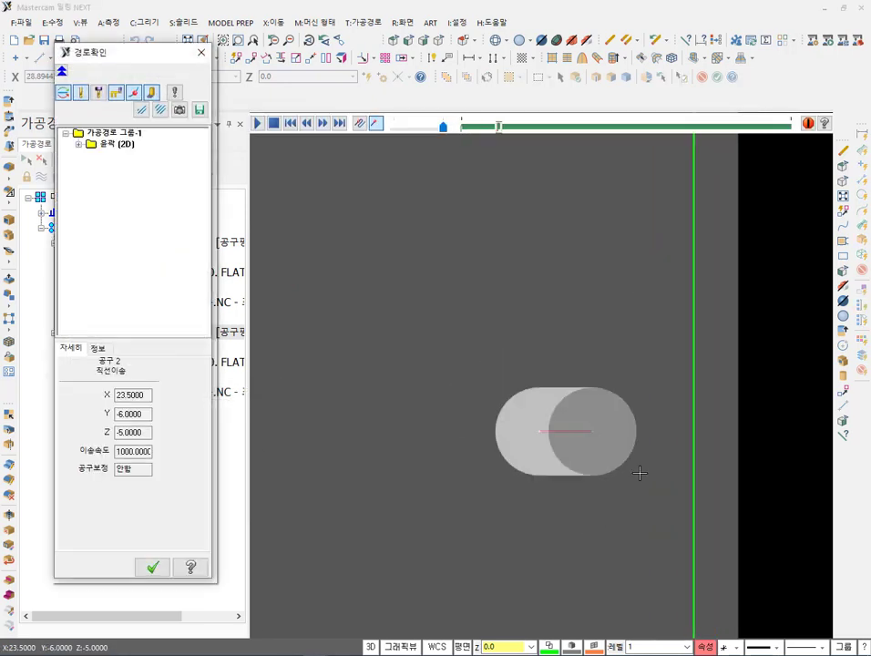
{"action": "scroll", "coordinate": [616, 451], "scroll_direction": "up", "scroll_amount": 3}
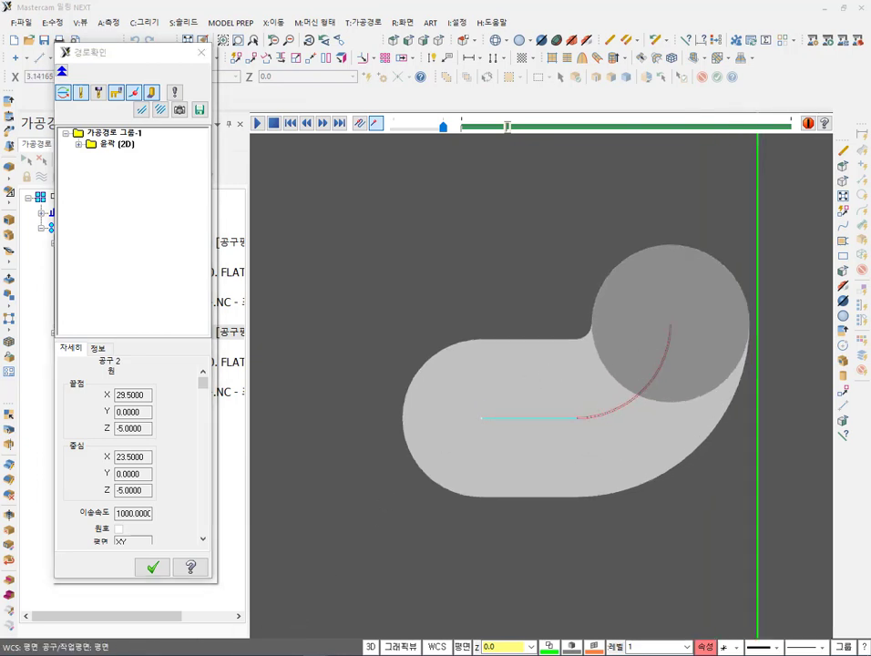
Mark the lead-in line's two ends, its length arrows and the arc's radius r with freehand red strokes.
{"action": "left_click_drag", "start_coordinate": [483, 407], "coordinate": [485, 444]}
{"action": "left_click_drag", "start_coordinate": [574, 407], "coordinate": [576, 451]}
{"action": "mouse_move", "coordinate": [671, 326]}
{"action": "left_mouse_down"}
{"action": "mouse_move", "coordinate": [571, 325]}
{"action": "mouse_move", "coordinate": [574, 454]}
{"action": "left_mouse_up"}
{"action": "mouse_move", "coordinate": [619, 301]}
{"action": "left_mouse_down"}
{"action": "mouse_move", "coordinate": [619, 321]}
{"action": "mouse_move", "coordinate": [627, 311]}
{"action": "left_mouse_up"}
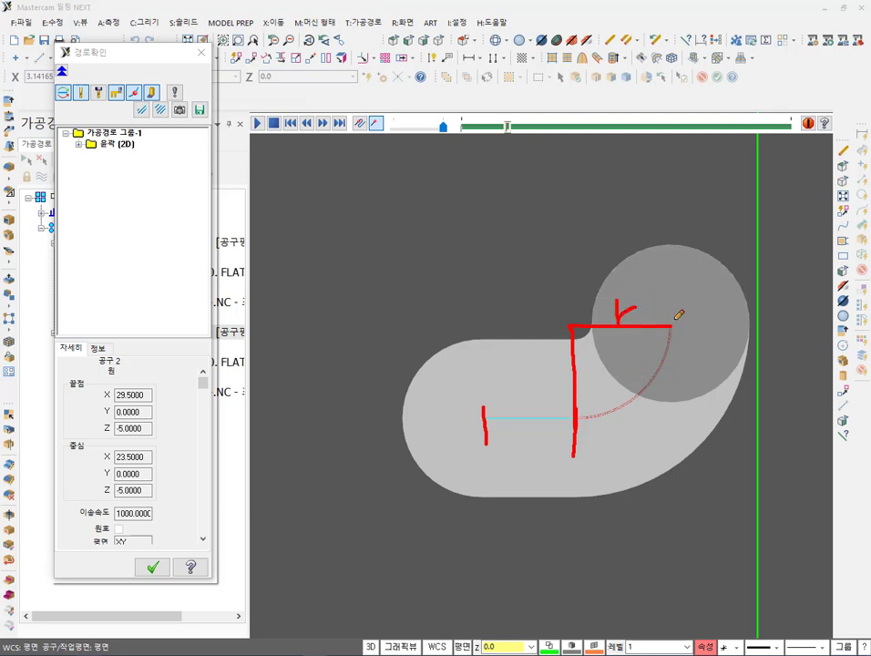
{"action": "left_click_drag", "start_coordinate": [674, 319], "coordinate": [673, 337]}
{"action": "mouse_move", "coordinate": [483, 419]}
{"action": "left_mouse_down"}
{"action": "mouse_move", "coordinate": [585, 416]}
{"action": "mouse_move", "coordinate": [566, 428]}
{"action": "mouse_move", "coordinate": [477, 418]}
{"action": "mouse_move", "coordinate": [502, 426]}
{"action": "left_mouse_up"}
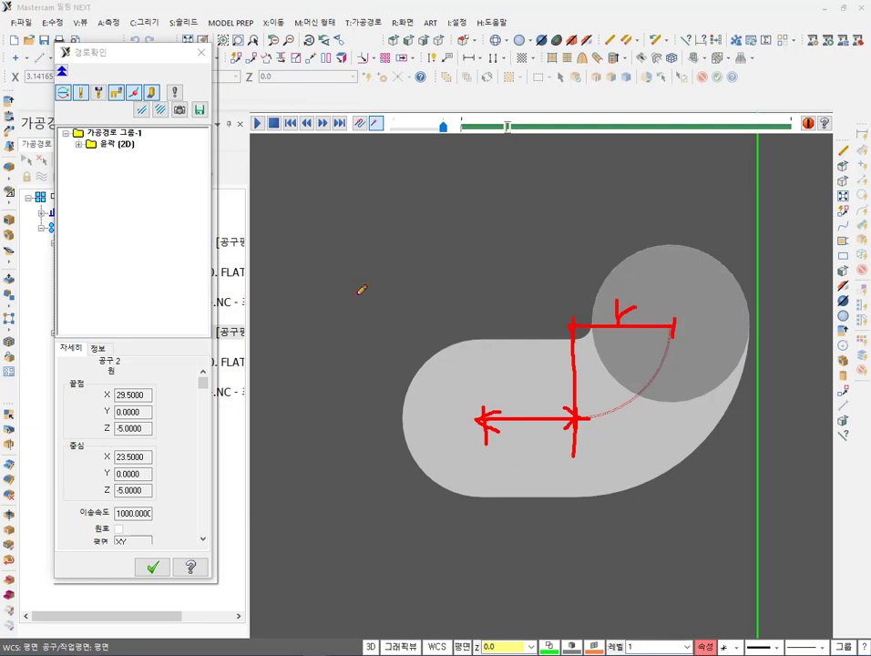
Draw a small red circle beside the lead-in path and large freehand circles above and around it.
{"action": "mouse_move", "coordinate": [359, 288]}
{"action": "left_mouse_down"}
{"action": "mouse_move", "coordinate": [375, 293]}
{"action": "mouse_move", "coordinate": [357, 292]}
{"action": "left_mouse_up"}
{"action": "mouse_move", "coordinate": [619, 281]}
{"action": "left_mouse_down"}
{"action": "mouse_move", "coordinate": [458, 126]}
{"action": "mouse_move", "coordinate": [777, 68]}
{"action": "mouse_move", "coordinate": [774, 250]}
{"action": "mouse_move", "coordinate": [550, 290]}
{"action": "left_mouse_up"}
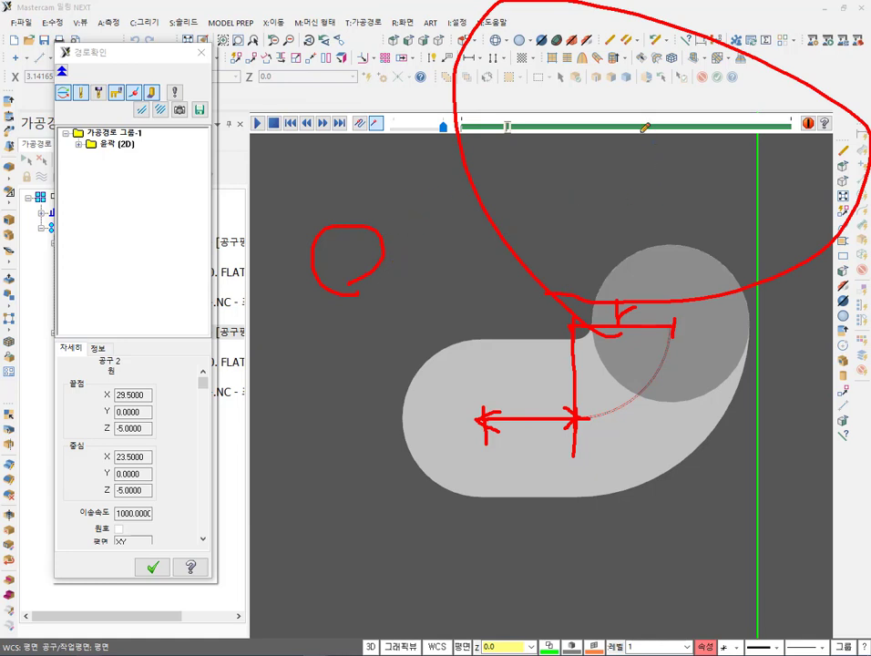
{"action": "left_click_drag", "start_coordinate": [640, 130], "coordinate": [594, 321]}
{"action": "mouse_move", "coordinate": [557, 557]}
{"action": "left_mouse_down"}
{"action": "mouse_move", "coordinate": [480, 234]}
{"action": "mouse_move", "coordinate": [724, 509]}
{"action": "mouse_move", "coordinate": [518, 524]}
{"action": "left_mouse_up"}
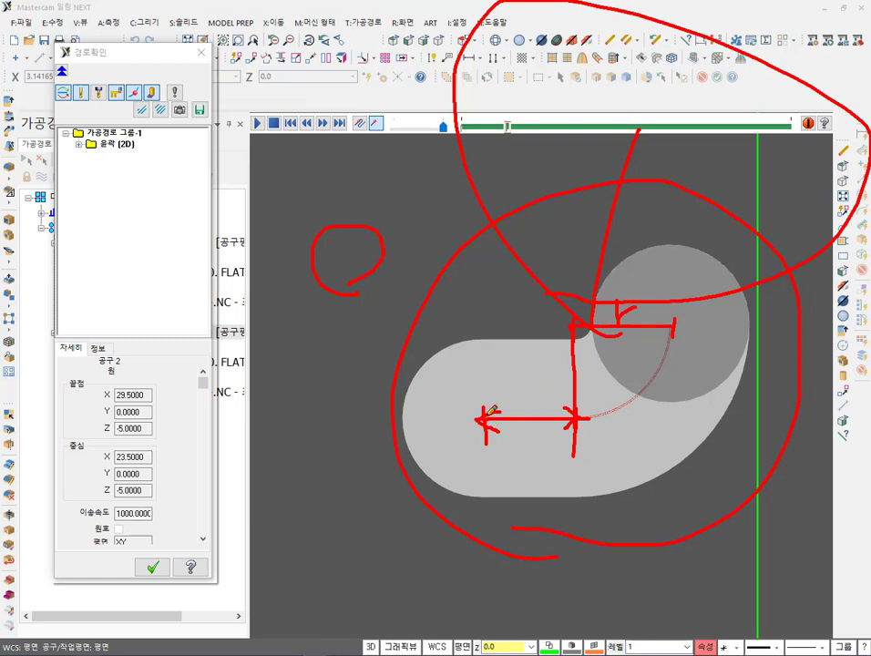
Draw red extension lines from both ends of the lead-in line and write 60 between them.
{"action": "left_click_drag", "start_coordinate": [484, 420], "coordinate": [460, 537]}
{"action": "left_click_drag", "start_coordinate": [579, 419], "coordinate": [545, 587]}
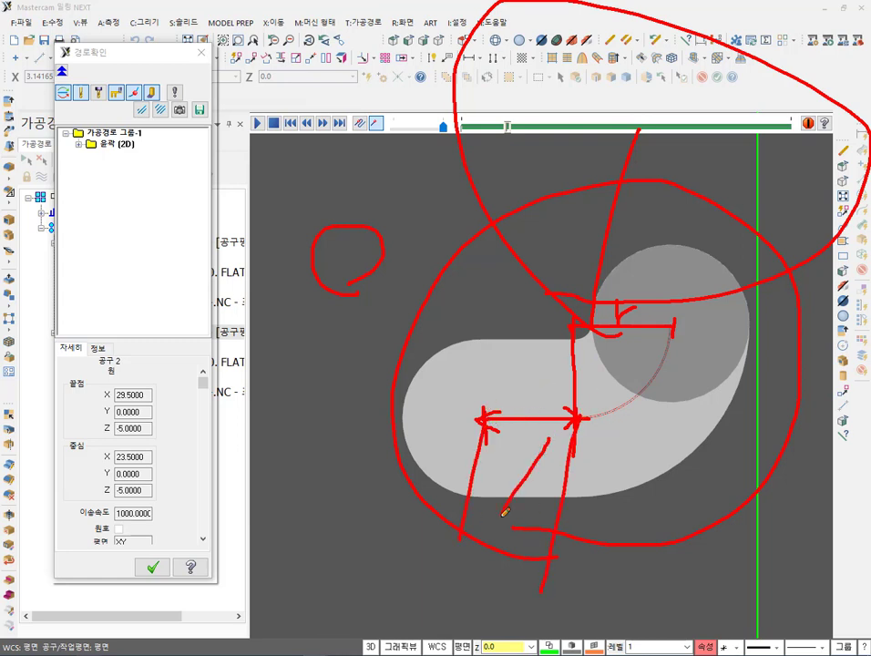
{"action": "mouse_move", "coordinate": [528, 477]}
{"action": "left_mouse_down"}
{"action": "mouse_move", "coordinate": [515, 503]}
{"action": "mouse_move", "coordinate": [543, 492]}
{"action": "left_mouse_up"}
{"action": "left_click_drag", "start_coordinate": [550, 438], "coordinate": [541, 463]}
Trace the lead-in arc and mark its sweep angle as α in red, clear the annotation and close the backplot.
{"action": "mouse_move", "coordinate": [675, 324]}
{"action": "left_mouse_down"}
{"action": "mouse_move", "coordinate": [669, 363]}
{"action": "mouse_move", "coordinate": [628, 400]}
{"action": "mouse_move", "coordinate": [581, 418]}
{"action": "left_mouse_up"}
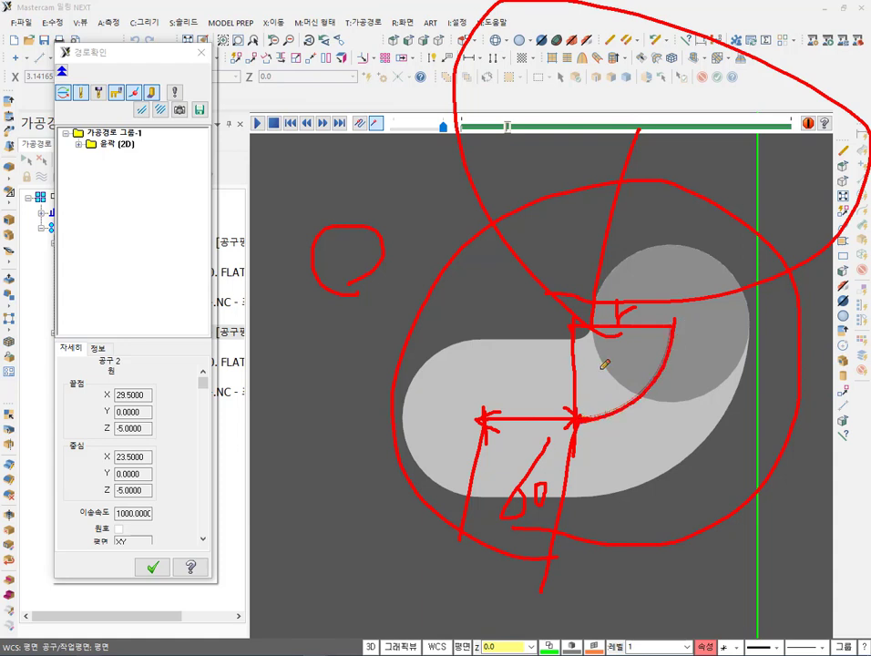
{"action": "mouse_move", "coordinate": [607, 325]}
{"action": "left_mouse_down"}
{"action": "mouse_move", "coordinate": [589, 355]}
{"action": "mouse_move", "coordinate": [602, 371]}
{"action": "mouse_move", "coordinate": [617, 357]}
{"action": "left_mouse_up"}
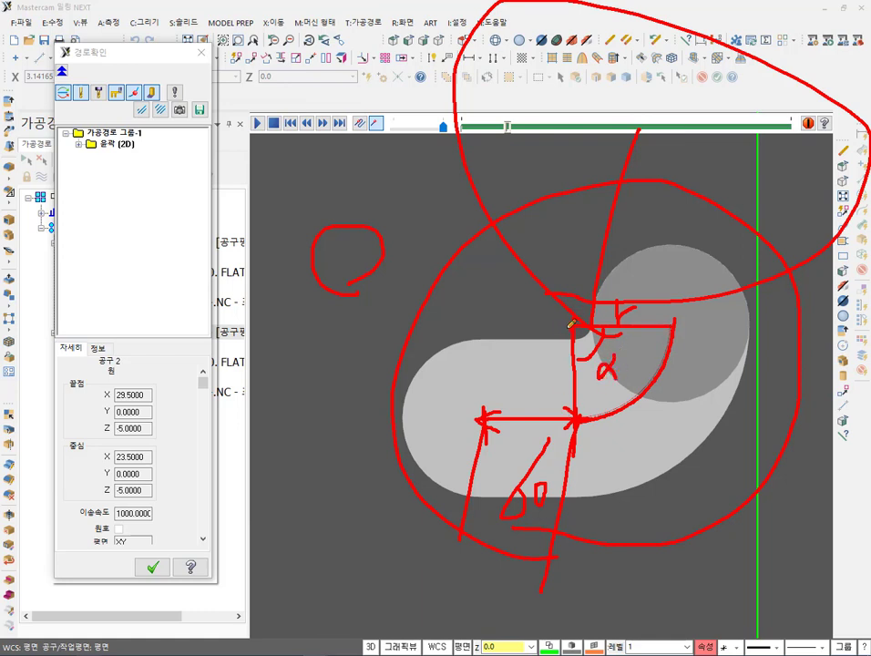
{"action": "left_click_drag", "start_coordinate": [574, 415], "coordinate": [525, 417]}
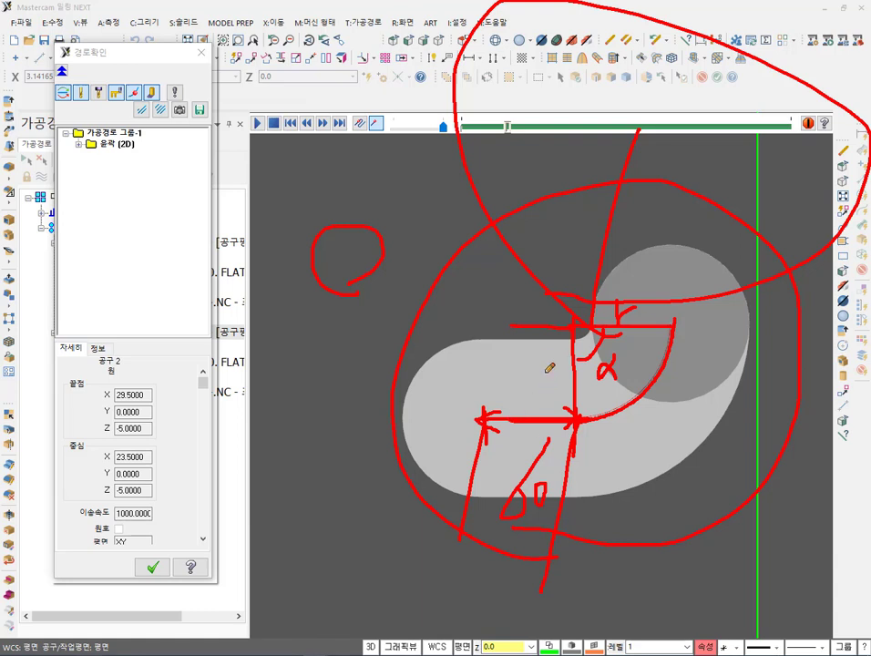
{"action": "mouse_move", "coordinate": [539, 362]}
{"action": "left_mouse_down"}
{"action": "mouse_move", "coordinate": [538, 390]}
{"action": "mouse_move", "coordinate": [564, 362]}
{"action": "mouse_move", "coordinate": [548, 353]}
{"action": "mouse_move", "coordinate": [535, 376]}
{"action": "left_mouse_up"}
{"action": "key", "text": "ctrl+z"}
{"action": "key", "text": "ctrl+z"}
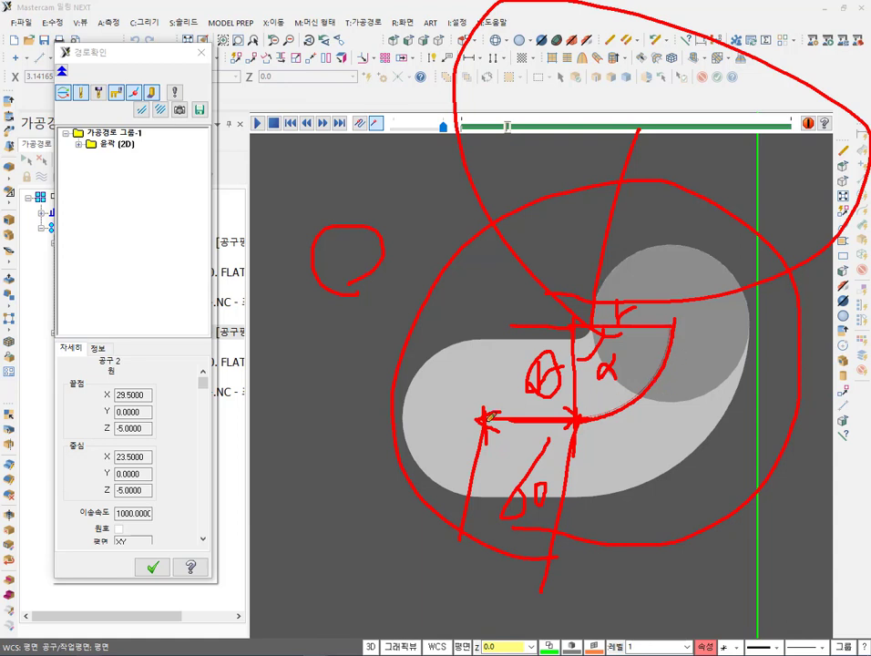
{"action": "mouse_move", "coordinate": [588, 422]}
{"action": "left_mouse_down"}
{"action": "mouse_move", "coordinate": [651, 400]}
{"action": "mouse_move", "coordinate": [670, 348]}
{"action": "left_mouse_up"}
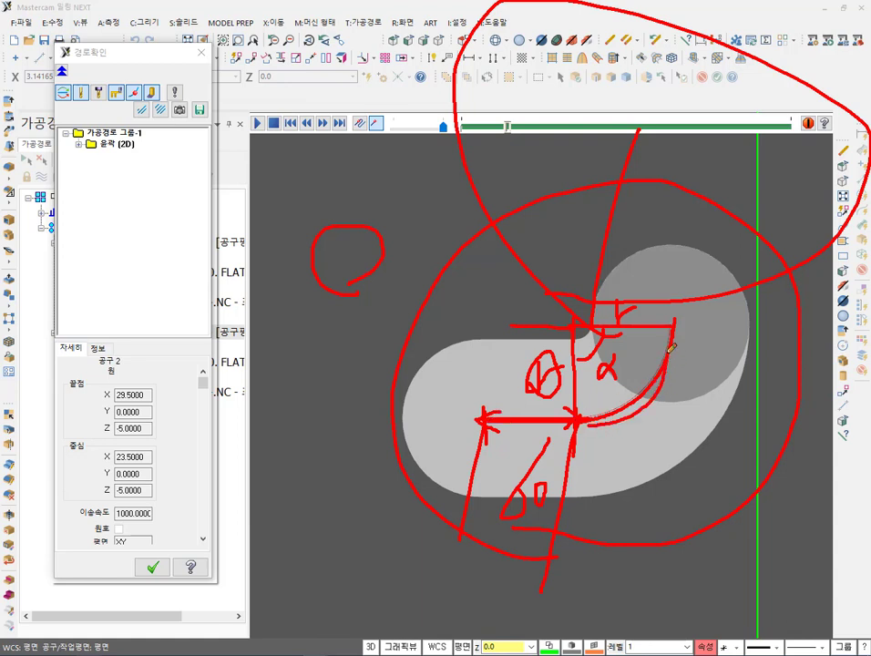
{"action": "right_click", "coordinate": [593, 459]}
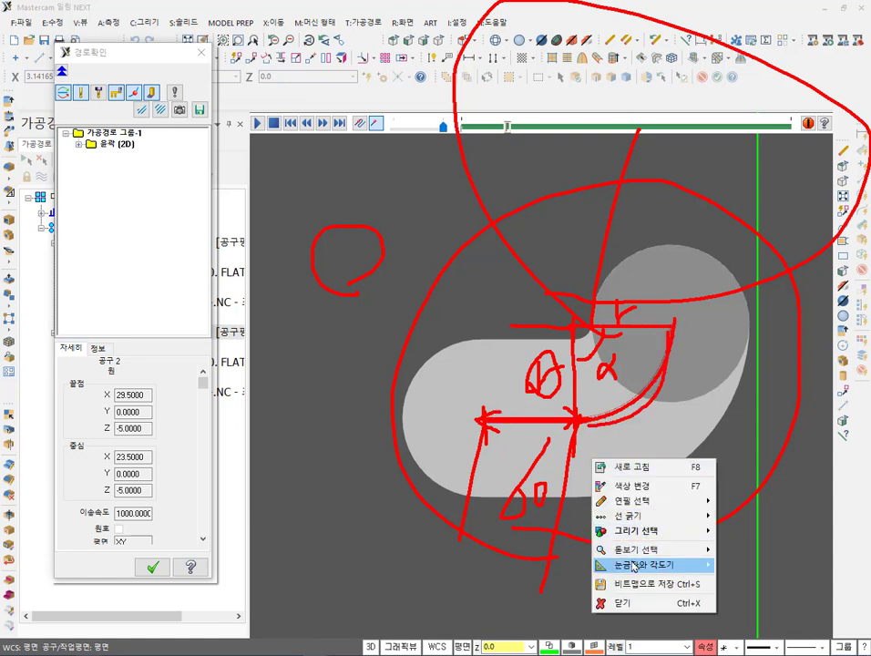
{"action": "left_click", "coordinate": [623, 603]}
{"action": "left_click", "coordinate": [151, 568]}
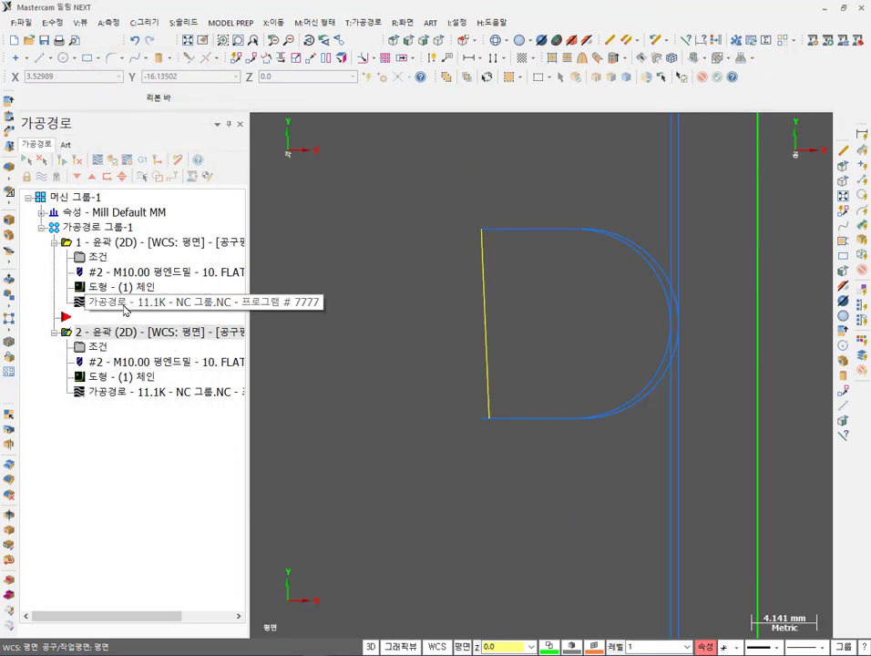
Review the entry arc radius, arc angle and line length in the contour's lead in/out (진입/복귀) settings, and accept them.
{"action": "left_click", "coordinate": [80, 257]}
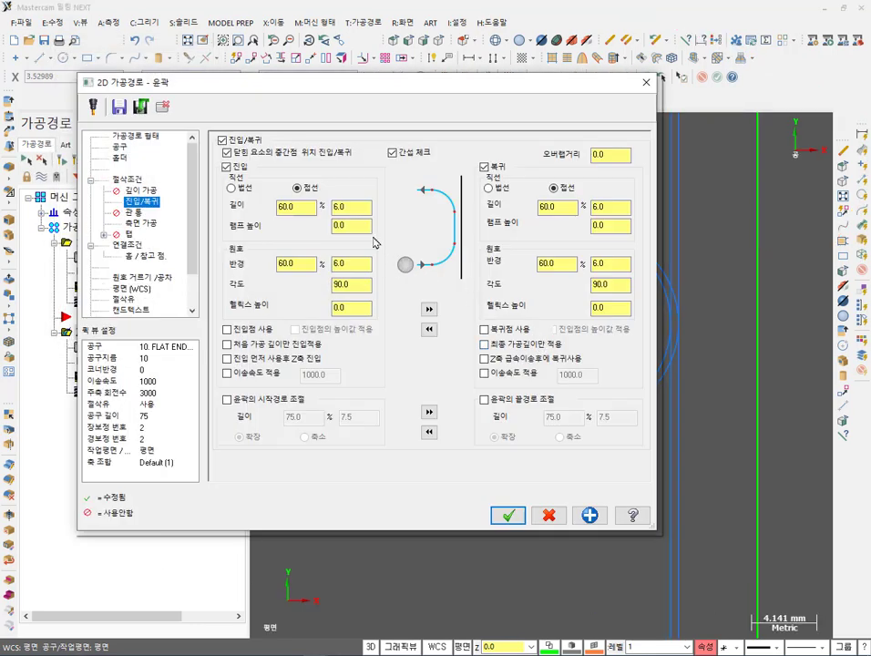
{"action": "double_click", "coordinate": [304, 264]}
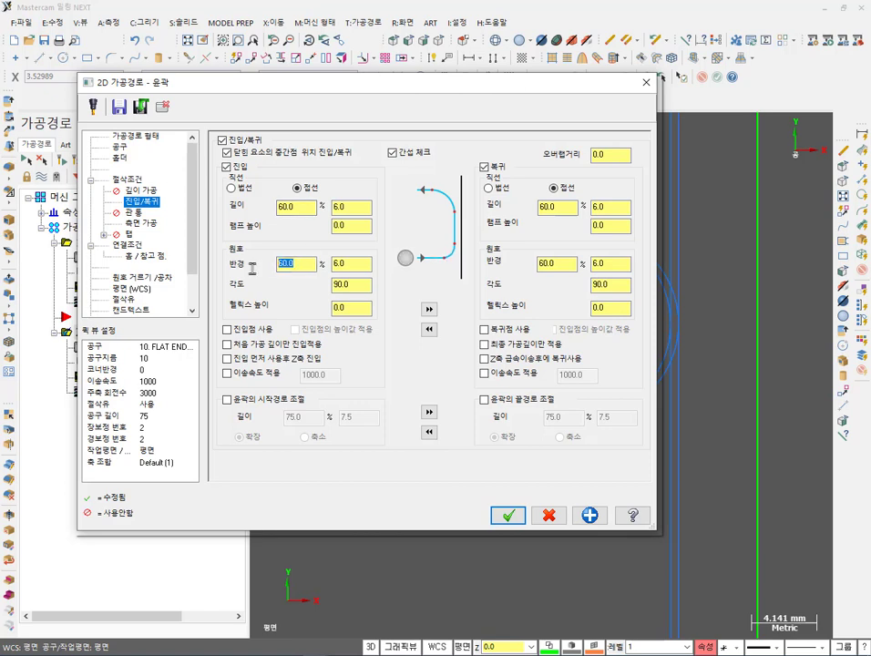
{"action": "double_click", "coordinate": [347, 285]}
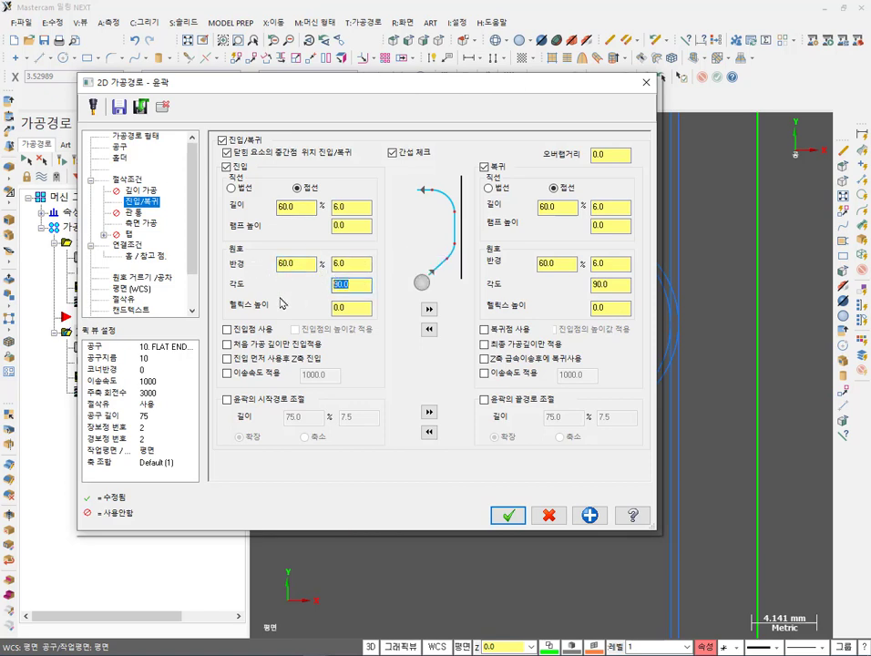
{"action": "left_click", "coordinate": [344, 264]}
{"action": "left_click", "coordinate": [349, 206]}
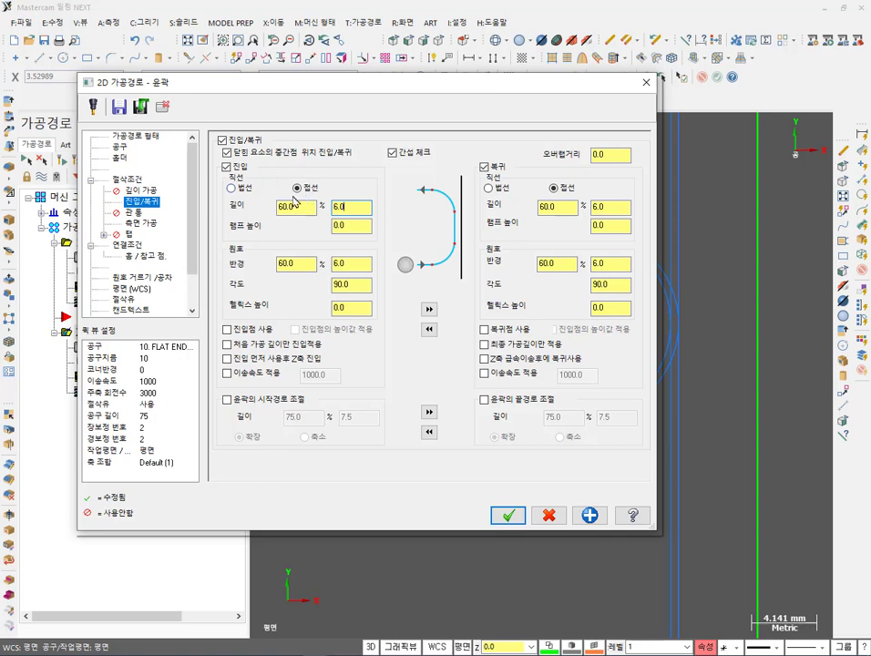
{"action": "left_click", "coordinate": [508, 516]}
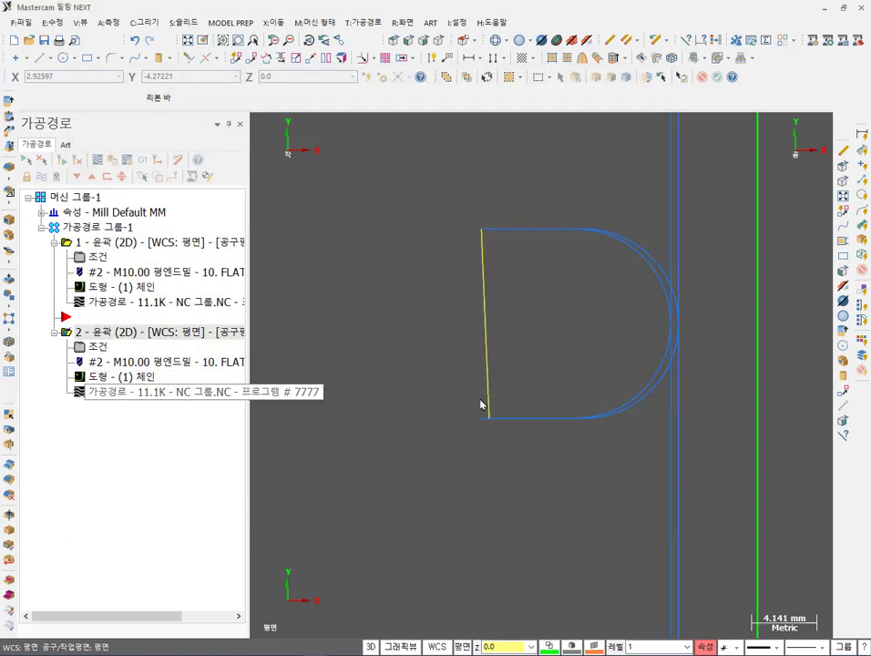
Backplot the tangent lead-in, mark the junction of its line and arc in red, clear the annotation and close the backplot.
{"action": "key", "text": "alt+t"}
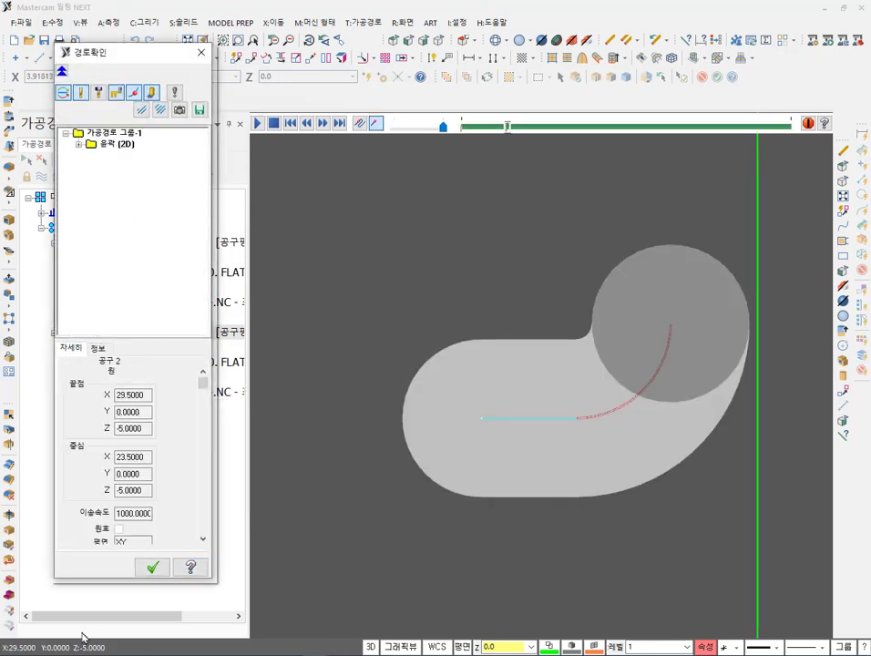
{"action": "mouse_move", "coordinate": [586, 446]}
{"action": "left_mouse_down"}
{"action": "mouse_move", "coordinate": [569, 410]}
{"action": "mouse_move", "coordinate": [586, 402]}
{"action": "mouse_move", "coordinate": [585, 447]}
{"action": "left_mouse_up"}
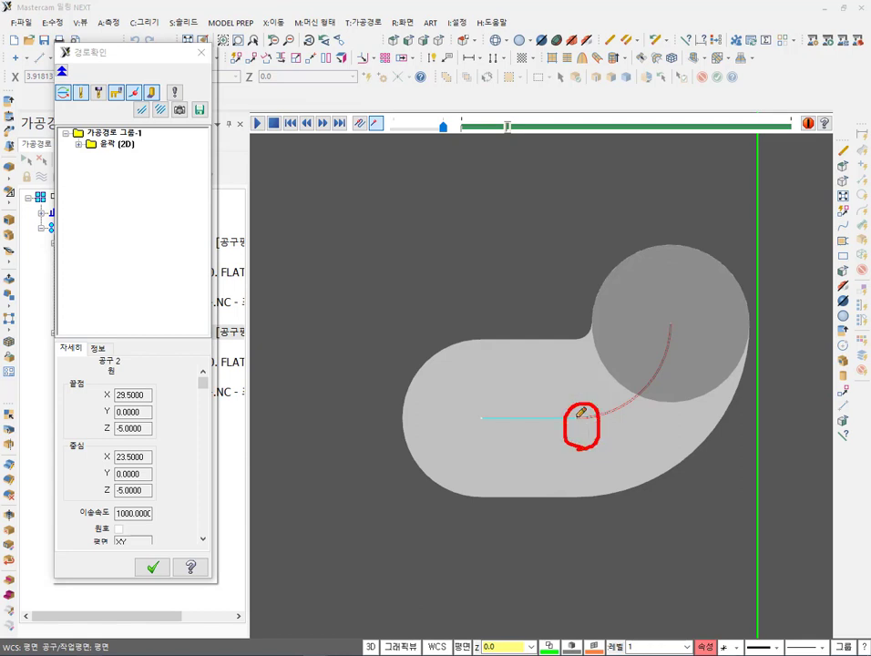
{"action": "left_click_drag", "start_coordinate": [578, 414], "coordinate": [577, 426]}
{"action": "mouse_move", "coordinate": [443, 411]}
{"action": "left_mouse_down"}
{"action": "mouse_move", "coordinate": [598, 414]}
{"action": "mouse_move", "coordinate": [584, 407]}
{"action": "mouse_move", "coordinate": [582, 439]}
{"action": "mouse_move", "coordinate": [584, 416]}
{"action": "mouse_move", "coordinate": [562, 412]}
{"action": "mouse_move", "coordinate": [658, 395]}
{"action": "mouse_move", "coordinate": [701, 319]}
{"action": "left_mouse_up"}
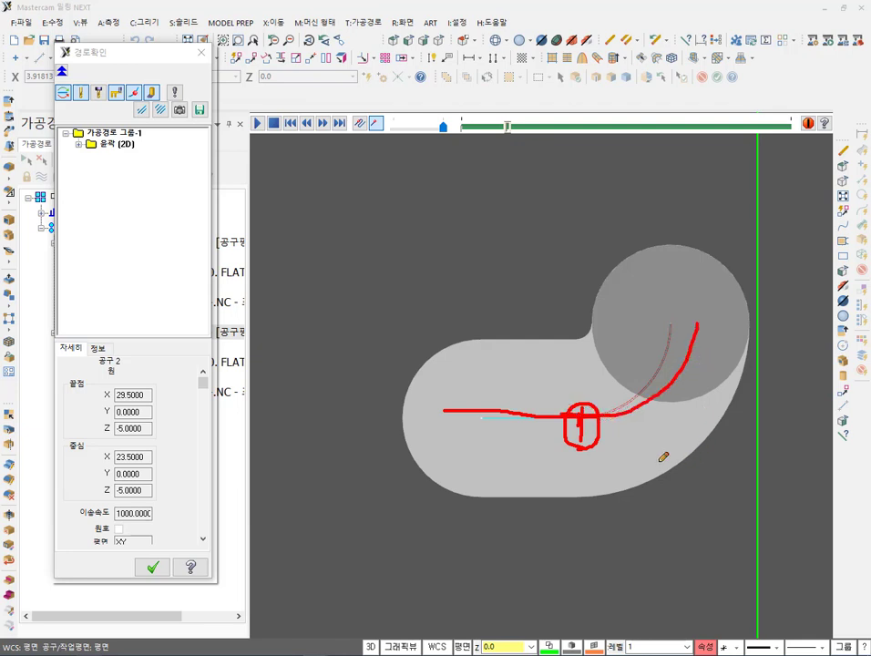
{"action": "right_click", "coordinate": [643, 485]}
{"action": "left_click", "coordinate": [671, 614]}
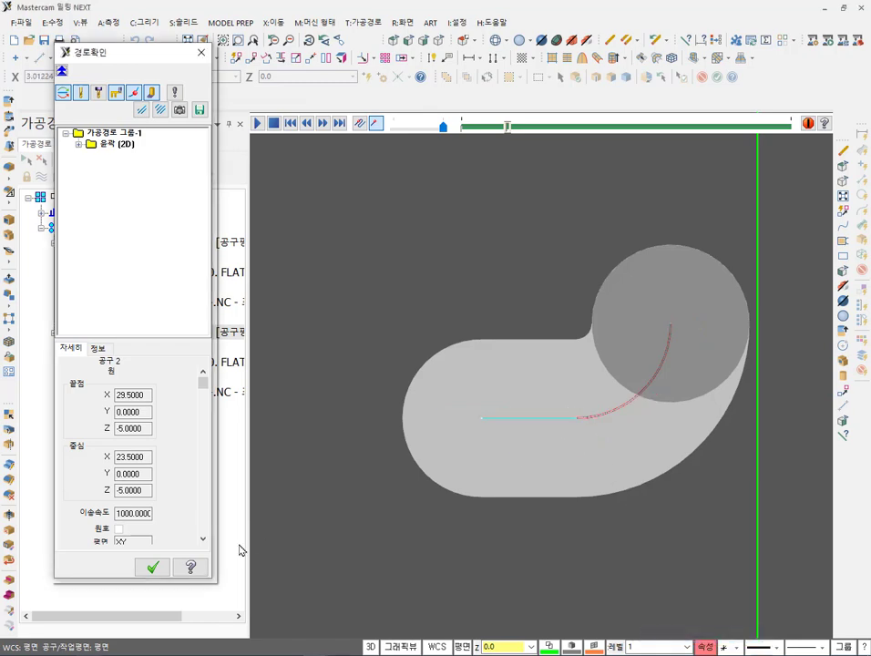
{"action": "left_click", "coordinate": [160, 570]}
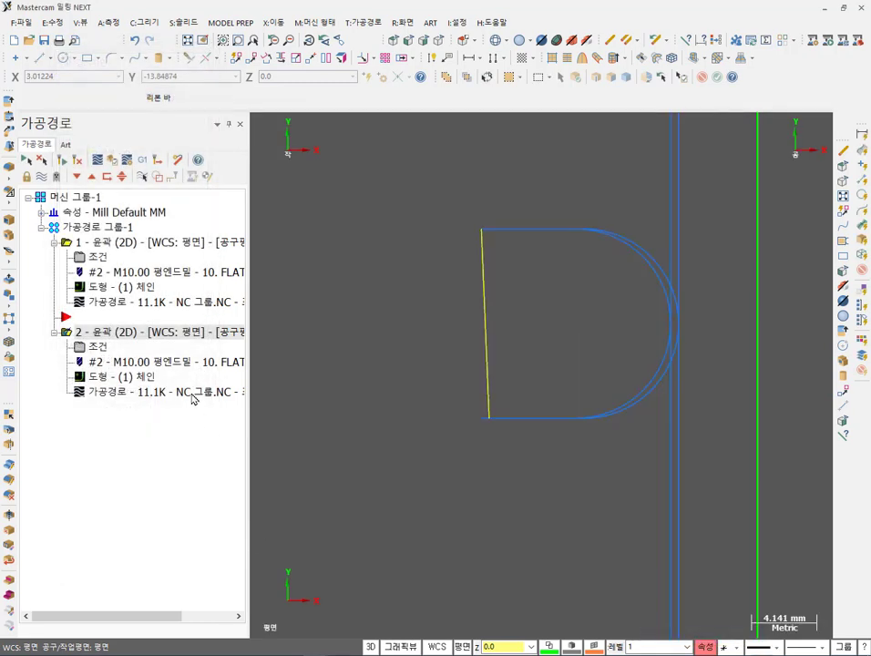
Change the copied contour's entry line from tangent to perpendicular (법선) and regenerate its toolpath.
{"action": "left_click", "coordinate": [165, 350]}
{"action": "left_click", "coordinate": [238, 188]}
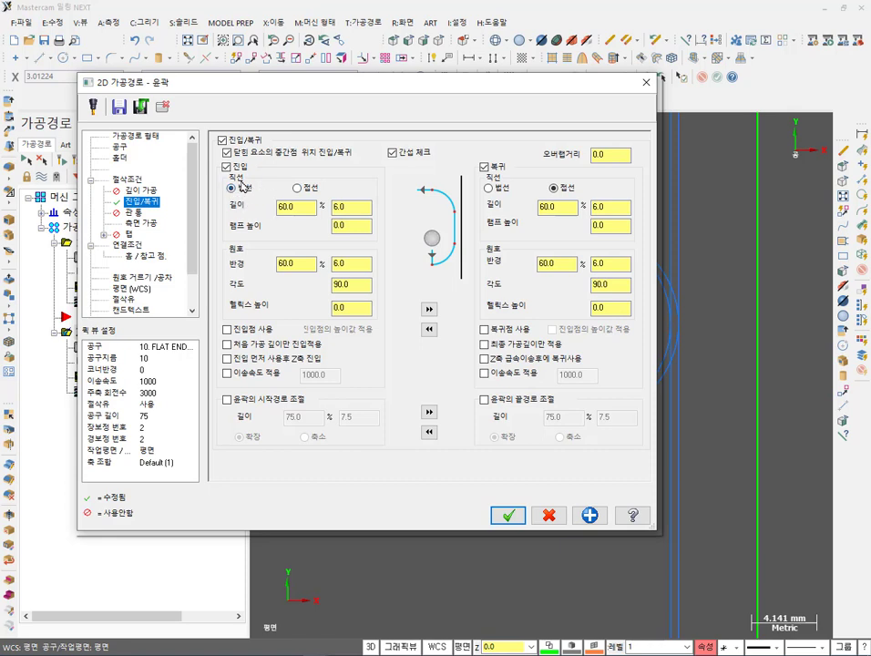
{"action": "left_click", "coordinate": [508, 515]}
{"action": "left_click", "coordinate": [79, 166]}
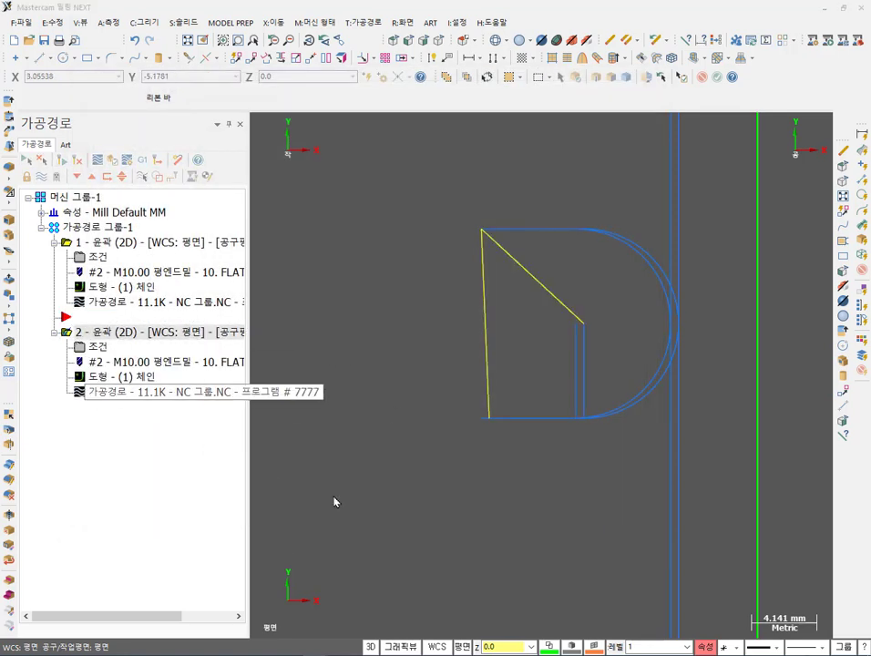
Backplot the perpendicular lead-in and mark the right angle and the entry line's length of 6 in red.
{"action": "key", "text": "alt+t"}
{"action": "key", "text": "r"}
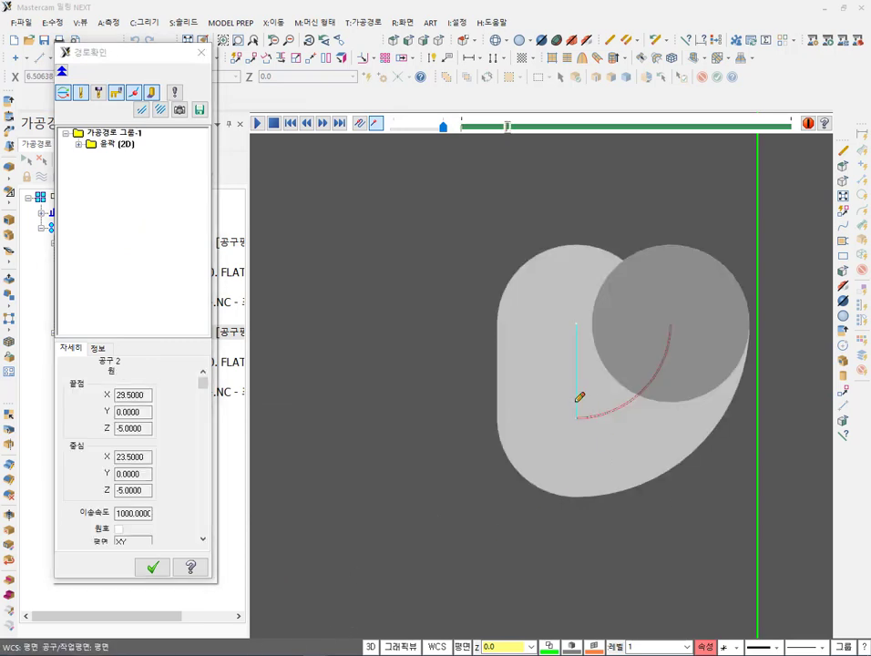
{"action": "mouse_move", "coordinate": [576, 399]}
{"action": "left_mouse_down"}
{"action": "mouse_move", "coordinate": [596, 400]}
{"action": "mouse_move", "coordinate": [593, 415]}
{"action": "left_mouse_up"}
{"action": "left_click_drag", "start_coordinate": [574, 419], "coordinate": [581, 419]}
{"action": "left_click_drag", "start_coordinate": [580, 321], "coordinate": [511, 316]}
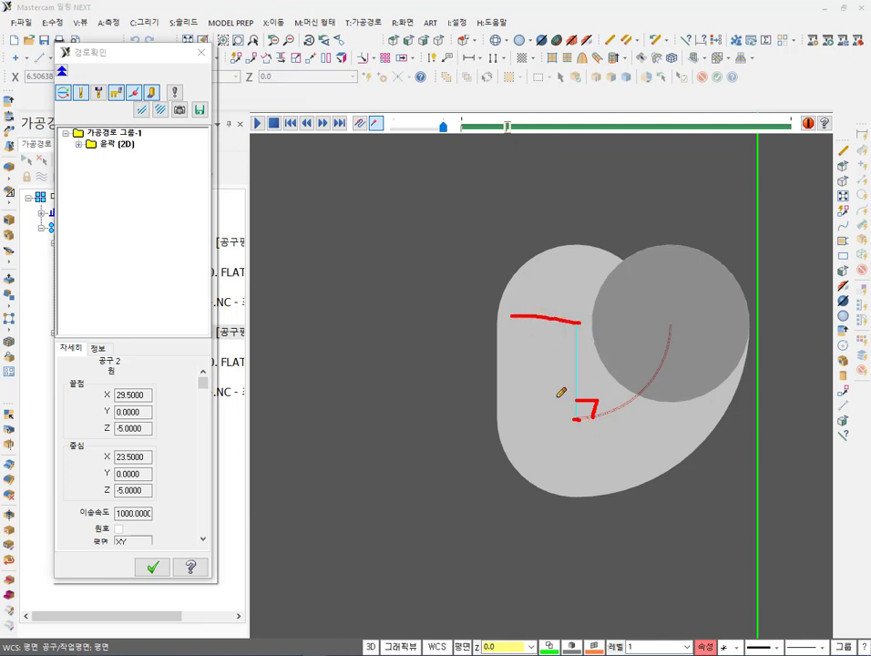
{"action": "left_click_drag", "start_coordinate": [577, 418], "coordinate": [495, 412]}
{"action": "mouse_move", "coordinate": [549, 344]}
{"action": "left_mouse_down"}
{"action": "mouse_move", "coordinate": [528, 359]}
{"action": "mouse_move", "coordinate": [538, 355]}
{"action": "mouse_move", "coordinate": [572, 419]}
{"action": "left_mouse_up"}
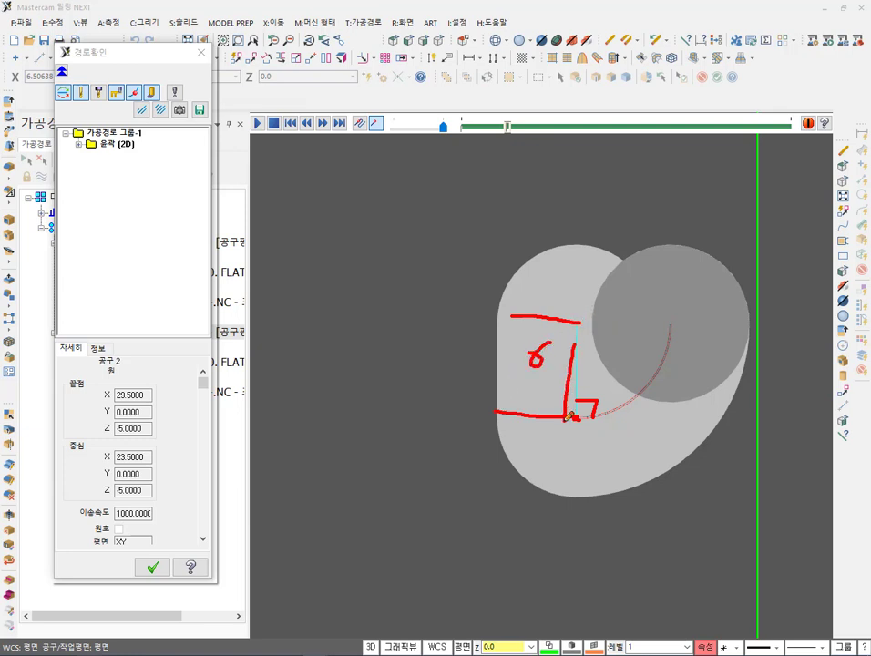
Trace the perpendicular lead-in's line and arc in red, clear the annotation and close the backplot.
{"action": "left_click_drag", "start_coordinate": [610, 335], "coordinate": [601, 360]}
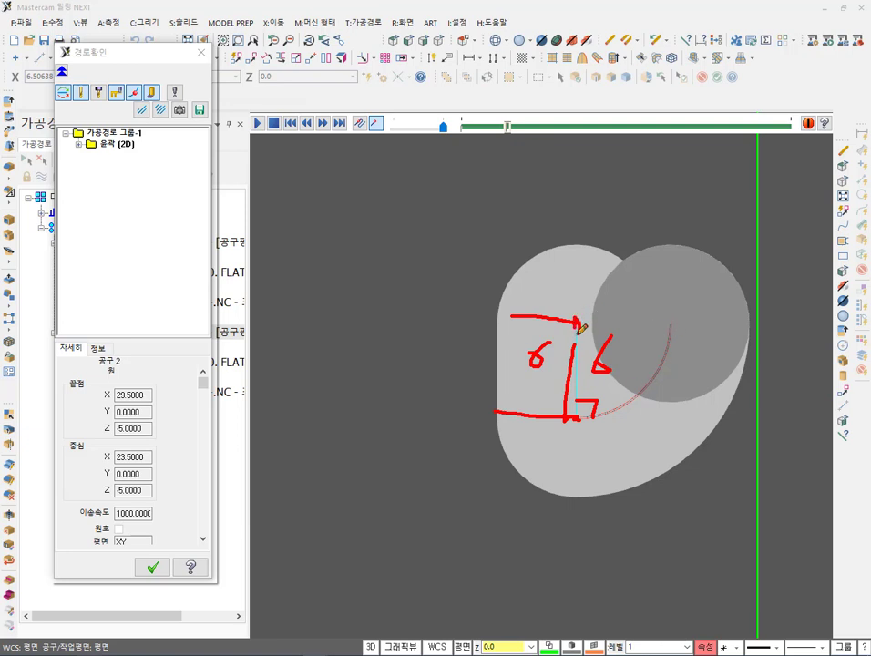
{"action": "mouse_move", "coordinate": [575, 325]}
{"action": "left_mouse_down"}
{"action": "mouse_move", "coordinate": [575, 421]}
{"action": "mouse_move", "coordinate": [623, 404]}
{"action": "mouse_move", "coordinate": [656, 378]}
{"action": "mouse_move", "coordinate": [670, 317]}
{"action": "left_mouse_up"}
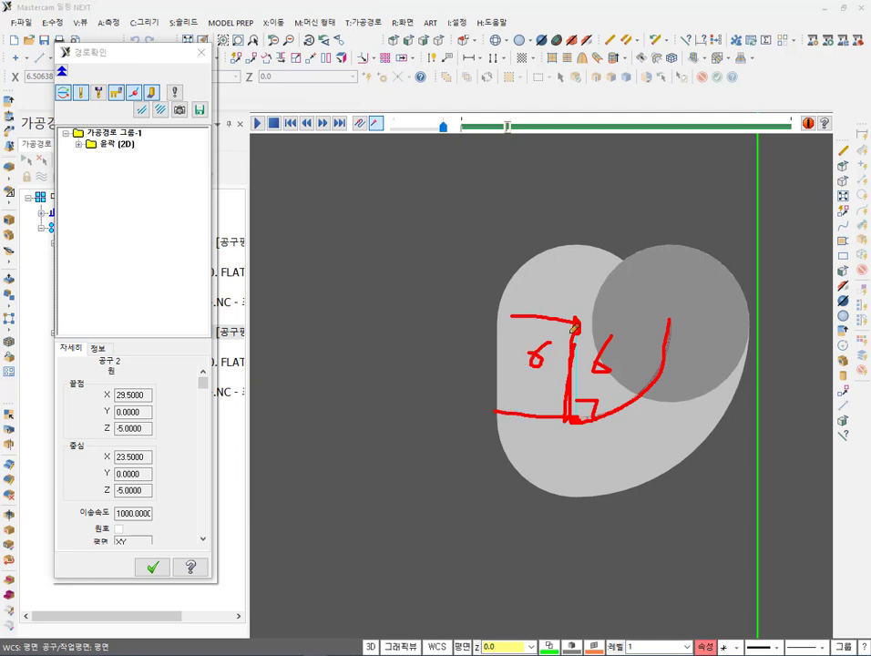
{"action": "left_click_drag", "start_coordinate": [576, 359], "coordinate": [576, 415]}
{"action": "left_click_drag", "start_coordinate": [578, 346], "coordinate": [574, 453]}
{"action": "right_click", "coordinate": [438, 391]}
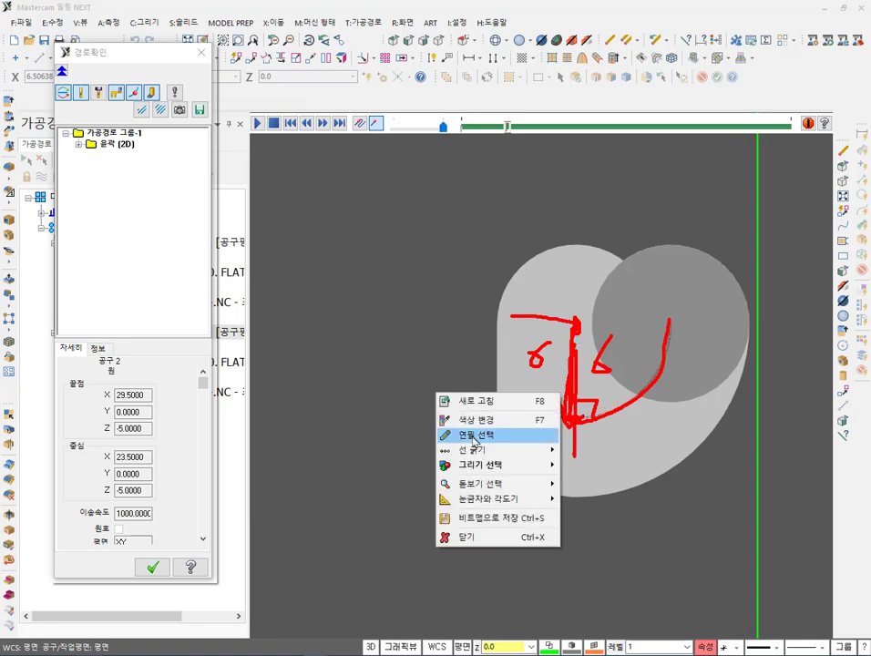
{"action": "left_click", "coordinate": [496, 535]}
{"action": "left_click", "coordinate": [152, 567]}
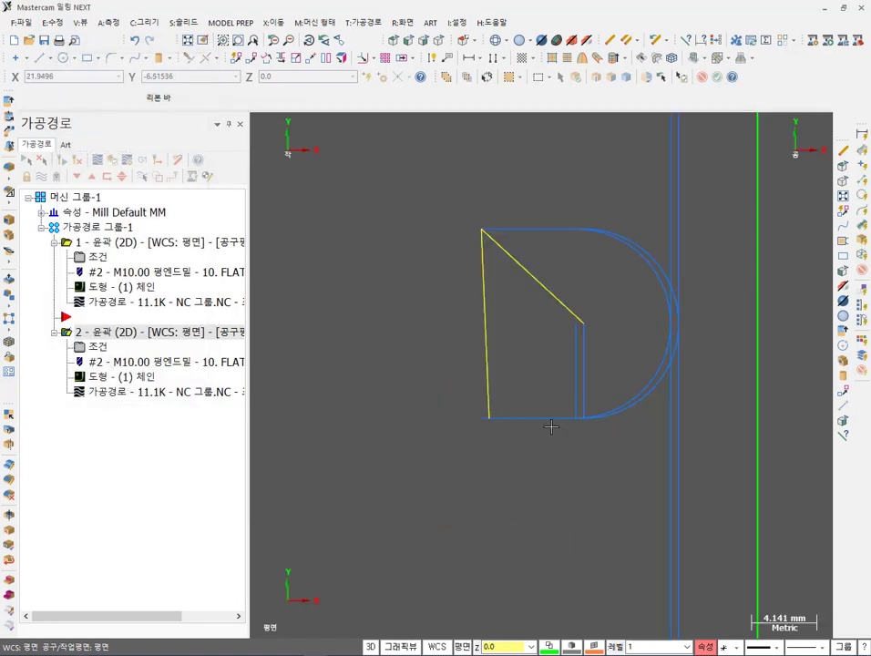
Change the copied contour's entry line back to tangent (접선) in the lead in/out settings and regenerate its toolpath.
{"action": "left_click", "coordinate": [101, 348]}
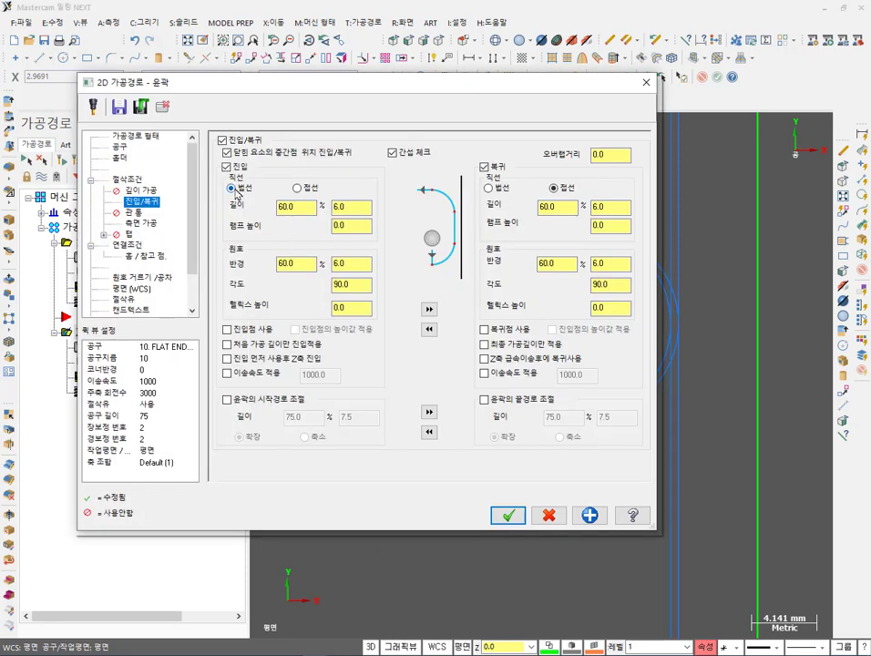
{"action": "left_click", "coordinate": [295, 189]}
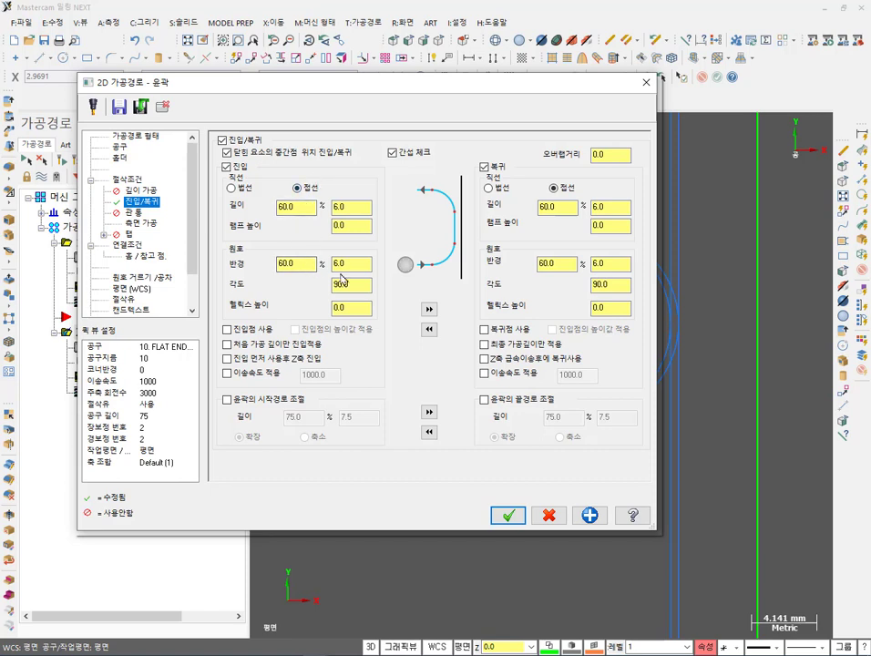
{"action": "key", "text": "Tab"}
{"action": "left_click", "coordinate": [354, 229]}
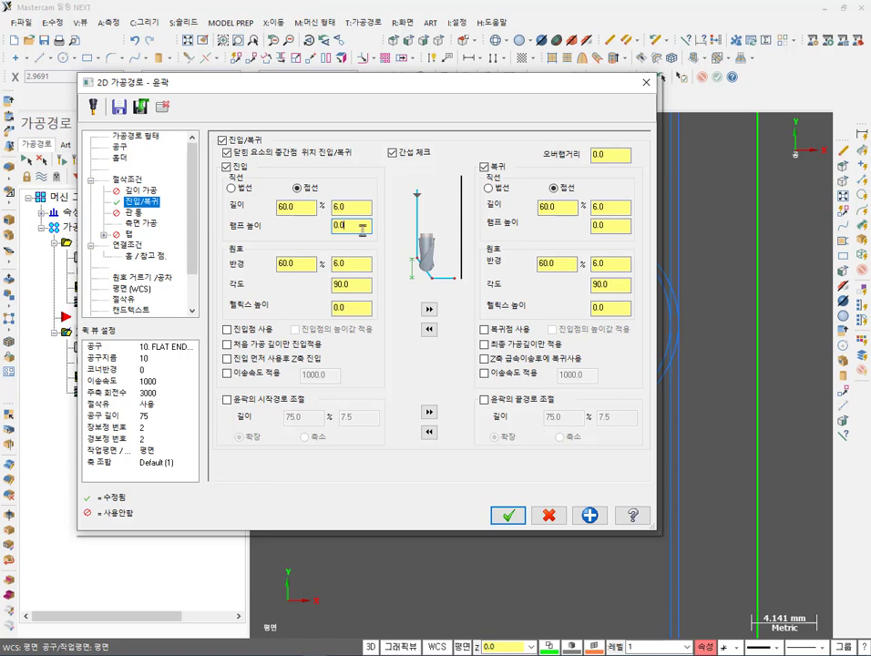
{"action": "left_click_drag", "start_coordinate": [350, 226], "coordinate": [321, 226]}
{"action": "left_click", "coordinate": [507, 516]}
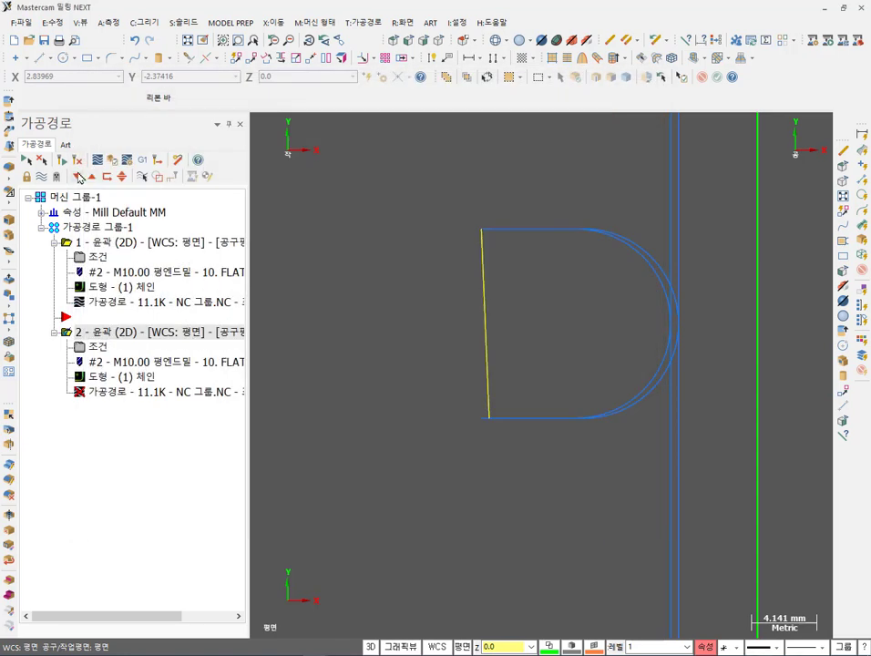
Set the copied contour's number of finish passes to 0 in the side machining (측면 가공) settings and regenerate its toolpath.
{"action": "middle_click_drag", "start_coordinate": [605, 474], "coordinate": [281, 381]}
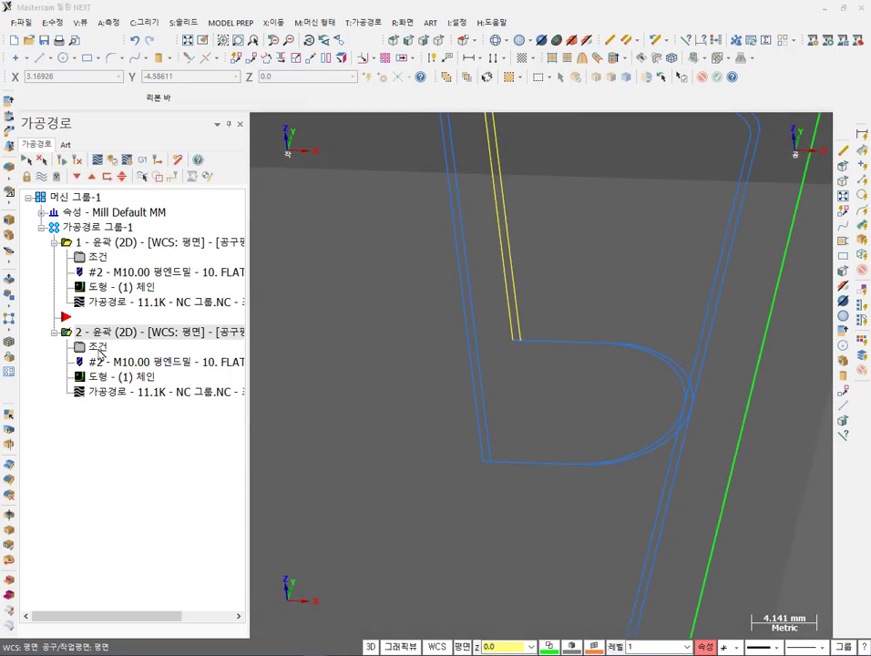
{"action": "left_click", "coordinate": [96, 350]}
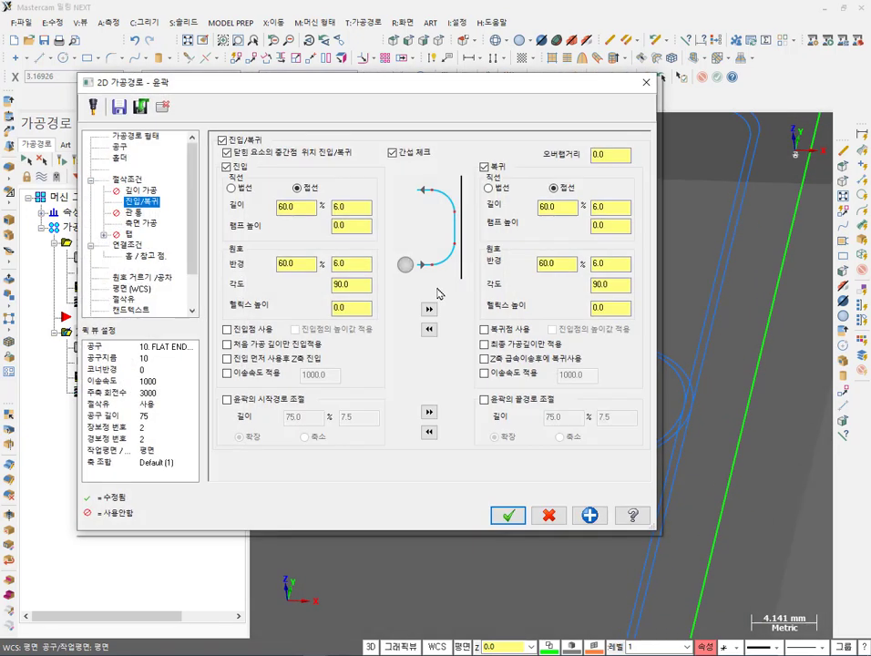
{"action": "left_click", "coordinate": [141, 224]}
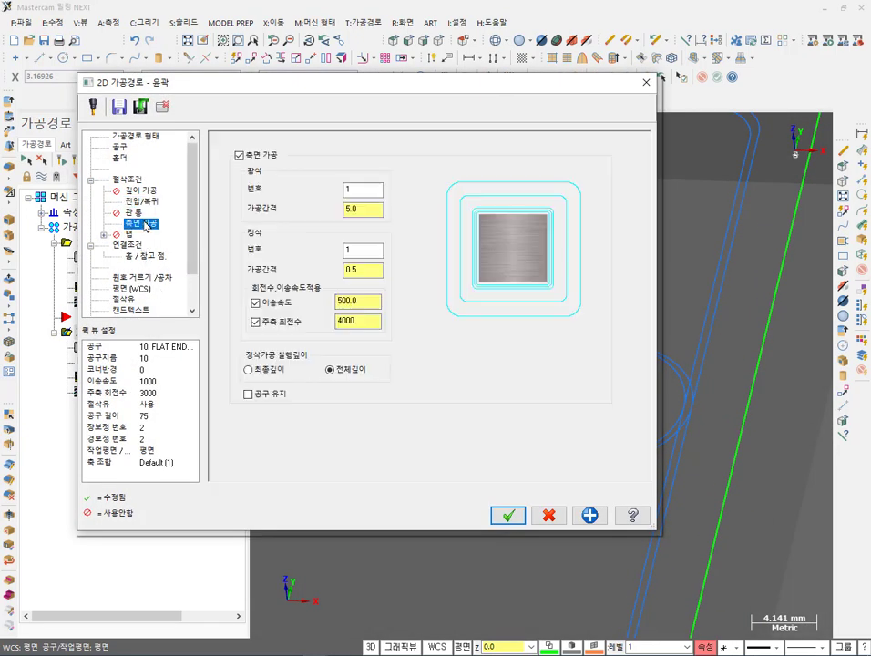
{"action": "double_click", "coordinate": [361, 248]}
{"action": "type", "text": "6"}
{"action": "left_click", "coordinate": [508, 516]}
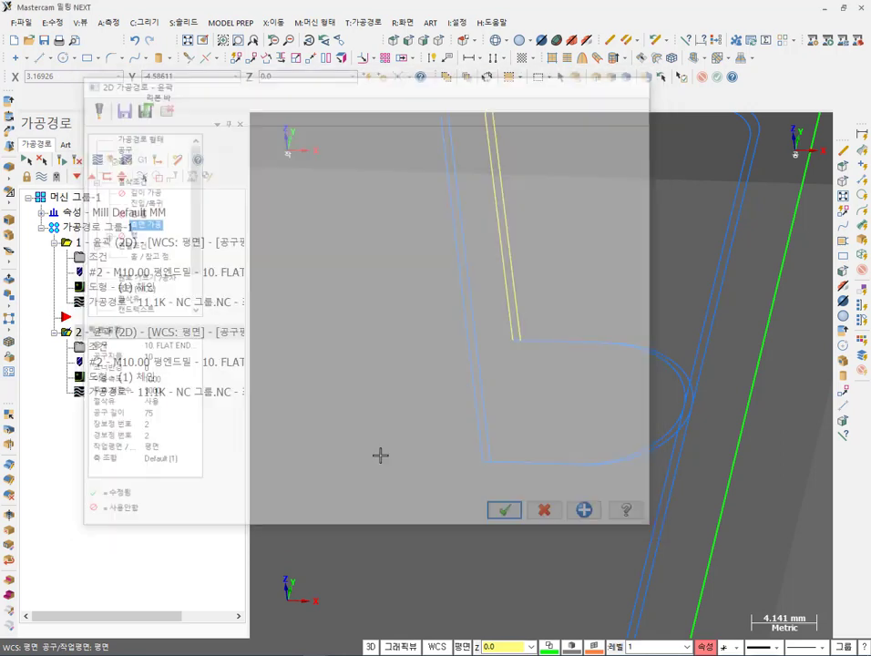
{"action": "left_click", "coordinate": [77, 160]}
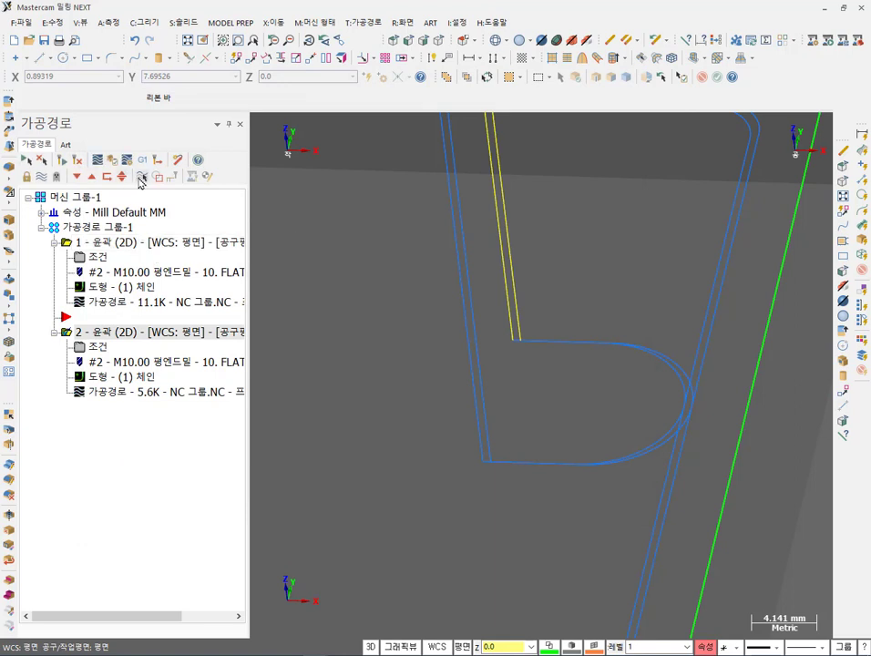
Display only the selected contour's toolpath and frame its lead-in in an angled 3D view.
{"action": "left_click", "coordinate": [142, 176]}
{"action": "scroll", "coordinate": [664, 471], "scroll_direction": "up", "scroll_amount": 2}
{"action": "mouse_move", "coordinate": [653, 482]}
{"action": "middle_mouse_down"}
{"action": "mouse_move", "coordinate": [675, 467]}
{"action": "mouse_move", "coordinate": [659, 471]}
{"action": "middle_mouse_up"}
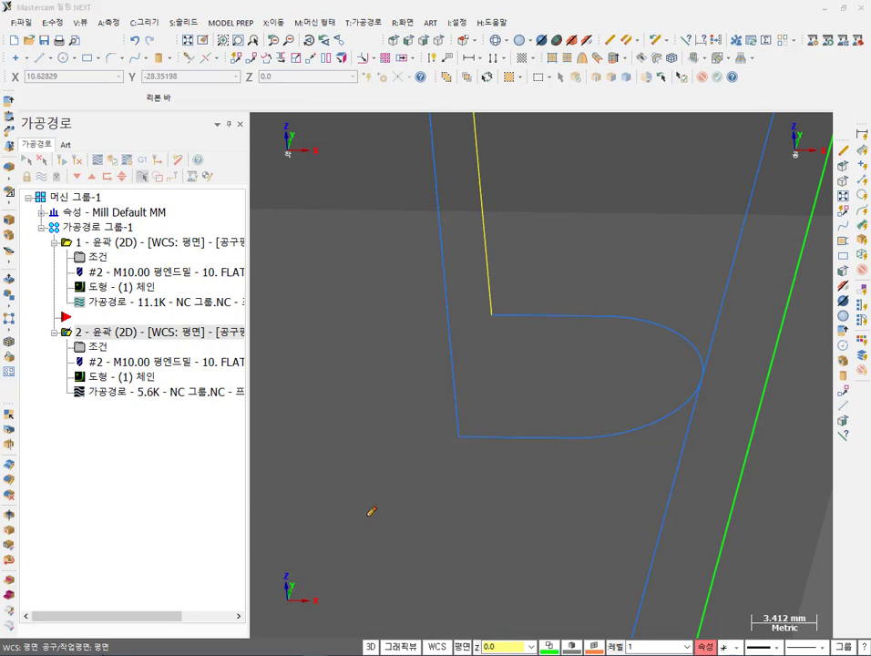
Mark both ends of the straight entry line in red, label it 직 and trace it towards the arc.
{"action": "left_click", "coordinate": [460, 434]}
{"action": "left_click_drag", "start_coordinate": [584, 434], "coordinate": [562, 465]}
{"action": "mouse_move", "coordinate": [485, 473]}
{"action": "left_mouse_down"}
{"action": "mouse_move", "coordinate": [518, 502]}
{"action": "mouse_move", "coordinate": [515, 553]}
{"action": "left_mouse_up"}
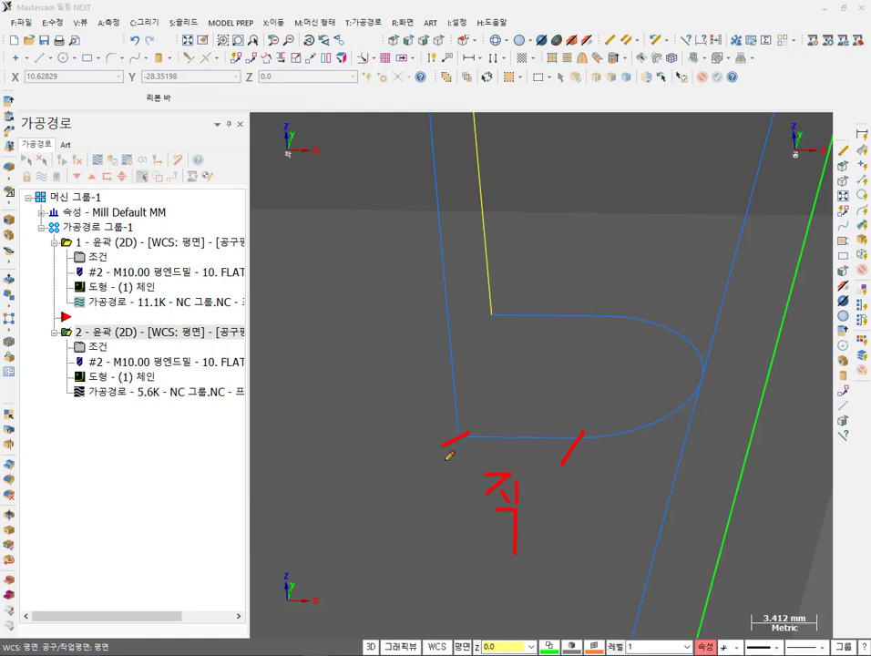
{"action": "left_click_drag", "start_coordinate": [458, 433], "coordinate": [576, 437]}
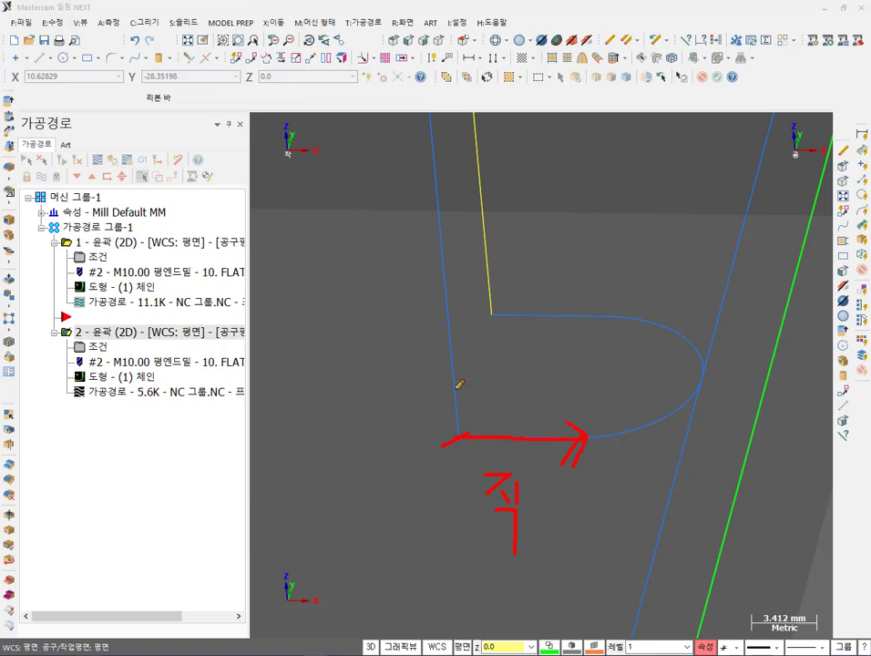
Sketch a sloped entry line in red above the straight one and annotate its ramp height as 0.5.
{"action": "left_click_drag", "start_coordinate": [453, 386], "coordinate": [583, 437]}
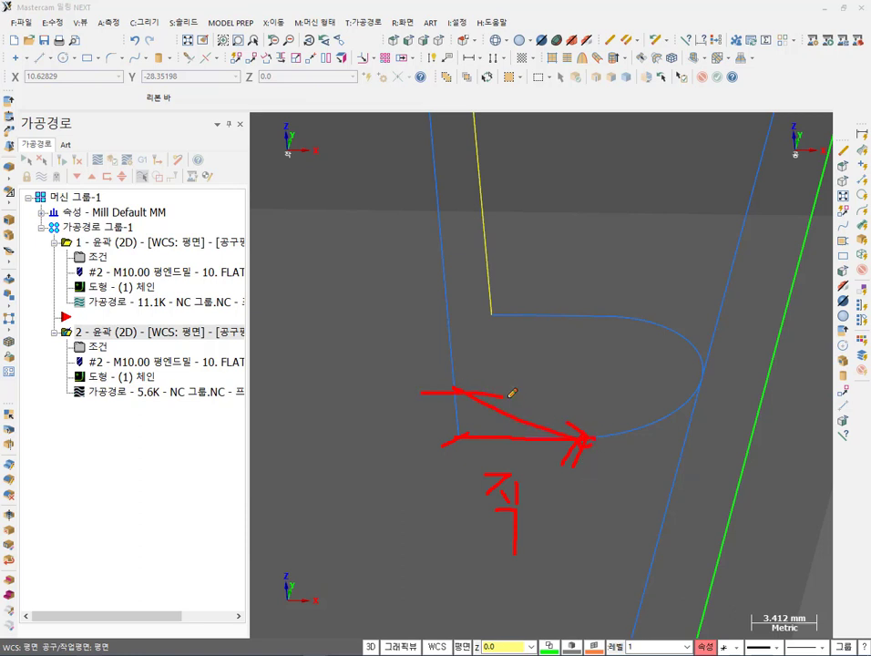
{"action": "mouse_move", "coordinate": [516, 390]}
{"action": "left_mouse_down"}
{"action": "mouse_move", "coordinate": [385, 392]}
{"action": "mouse_move", "coordinate": [373, 398]}
{"action": "mouse_move", "coordinate": [473, 391]}
{"action": "left_mouse_up"}
{"action": "left_click_drag", "start_coordinate": [367, 441], "coordinate": [452, 439]}
{"action": "mouse_move", "coordinate": [399, 368]}
{"action": "left_mouse_down"}
{"action": "mouse_move", "coordinate": [397, 494]}
{"action": "mouse_move", "coordinate": [399, 450]}
{"action": "left_mouse_up"}
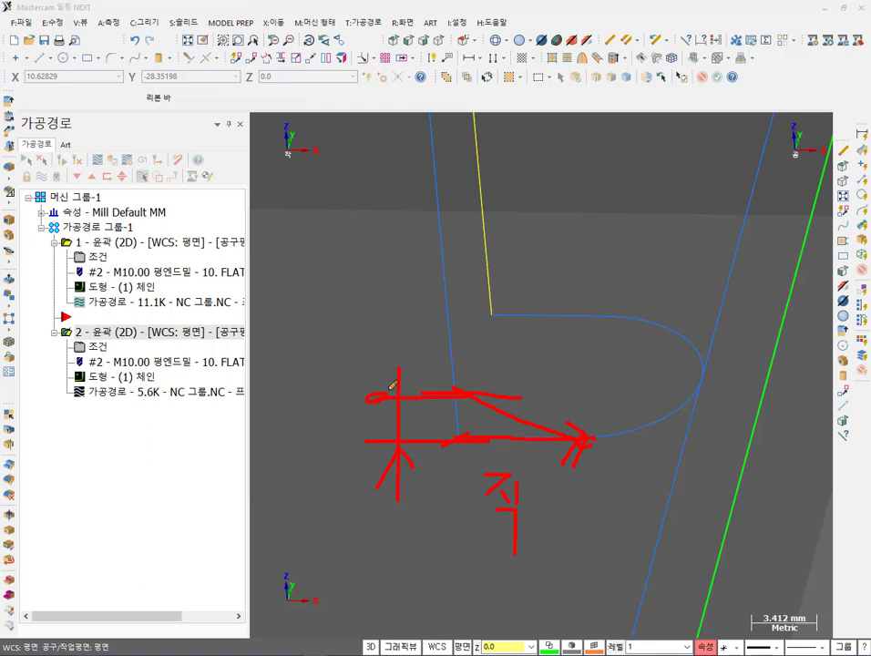
{"action": "mouse_move", "coordinate": [308, 412]}
{"action": "left_mouse_down"}
{"action": "mouse_move", "coordinate": [338, 421]}
{"action": "mouse_move", "coordinate": [336, 448]}
{"action": "left_mouse_up"}
{"action": "left_click_drag", "start_coordinate": [343, 419], "coordinate": [357, 417]}
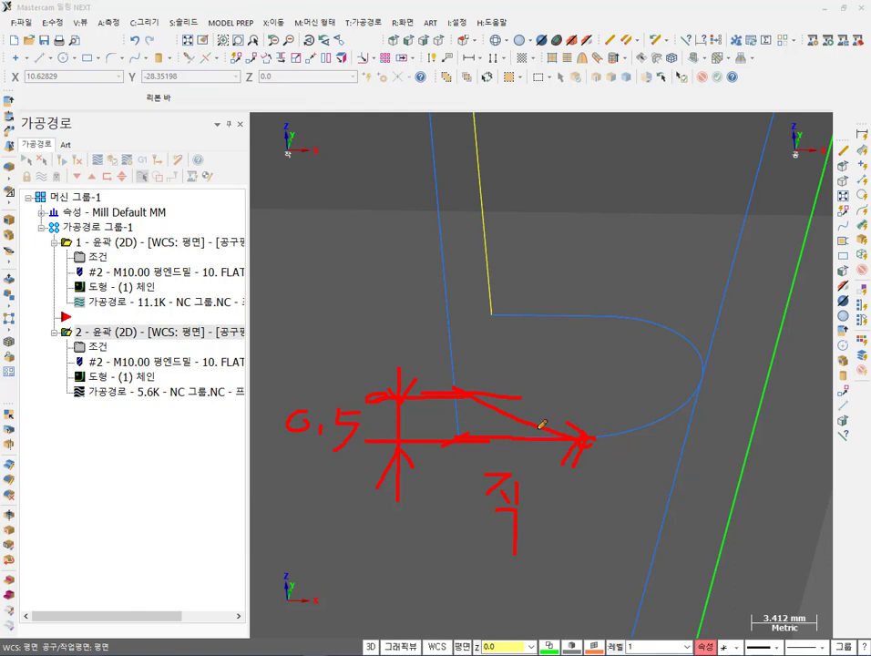
Trace and circle the sloped entry line in red, continue it into the arc, and clear the annotation.
{"action": "left_click_drag", "start_coordinate": [469, 393], "coordinate": [572, 434]}
{"action": "left_click_drag", "start_coordinate": [460, 397], "coordinate": [461, 435]}
{"action": "mouse_move", "coordinate": [532, 472]}
{"action": "left_mouse_down"}
{"action": "mouse_move", "coordinate": [456, 446]}
{"action": "mouse_move", "coordinate": [447, 409]}
{"action": "mouse_move", "coordinate": [468, 363]}
{"action": "mouse_move", "coordinate": [534, 361]}
{"action": "mouse_move", "coordinate": [580, 414]}
{"action": "mouse_move", "coordinate": [568, 454]}
{"action": "mouse_move", "coordinate": [537, 475]}
{"action": "left_mouse_up"}
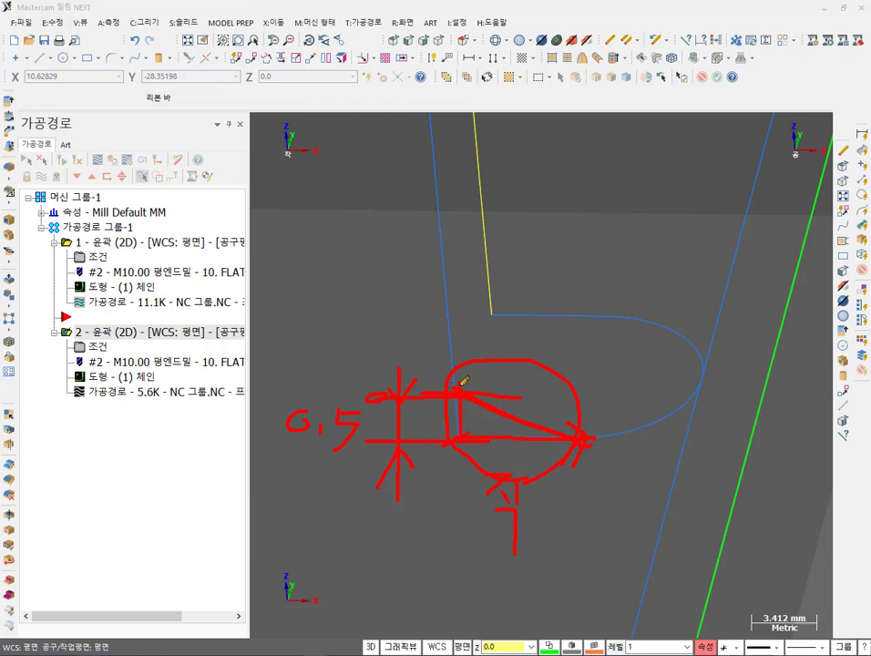
{"action": "mouse_move", "coordinate": [461, 375]}
{"action": "left_mouse_down"}
{"action": "mouse_move", "coordinate": [455, 443]}
{"action": "mouse_move", "coordinate": [576, 436]}
{"action": "left_mouse_up"}
{"action": "mouse_move", "coordinate": [457, 387]}
{"action": "left_mouse_down"}
{"action": "mouse_move", "coordinate": [504, 421]}
{"action": "mouse_move", "coordinate": [587, 431]}
{"action": "mouse_move", "coordinate": [472, 411]}
{"action": "mouse_move", "coordinate": [504, 439]}
{"action": "mouse_move", "coordinate": [497, 451]}
{"action": "mouse_move", "coordinate": [574, 466]}
{"action": "mouse_move", "coordinate": [591, 418]}
{"action": "mouse_move", "coordinate": [620, 455]}
{"action": "mouse_move", "coordinate": [583, 425]}
{"action": "mouse_move", "coordinate": [645, 421]}
{"action": "mouse_move", "coordinate": [718, 387]}
{"action": "left_mouse_up"}
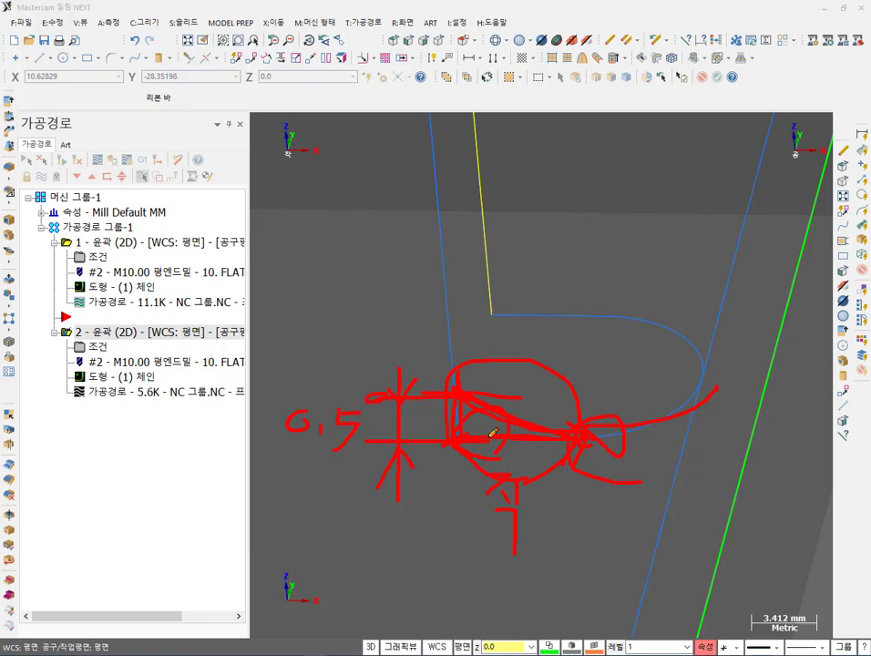
{"action": "right_click", "coordinate": [553, 333]}
{"action": "left_click", "coordinate": [578, 478]}
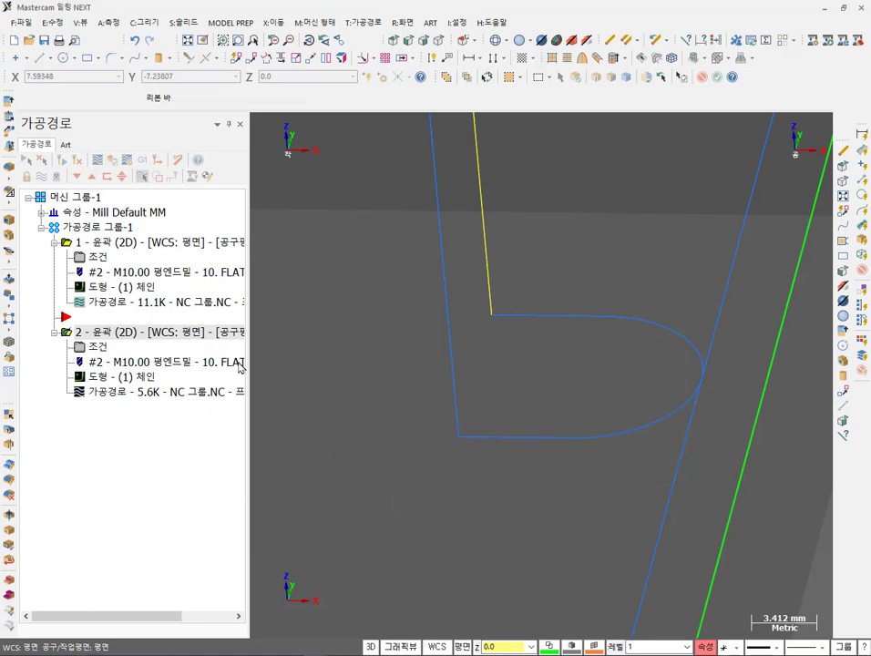
Set the copied contour's entry ramp height (램프 높이) to 0.5 and regenerate its toolpath.
{"action": "left_click", "coordinate": [103, 350]}
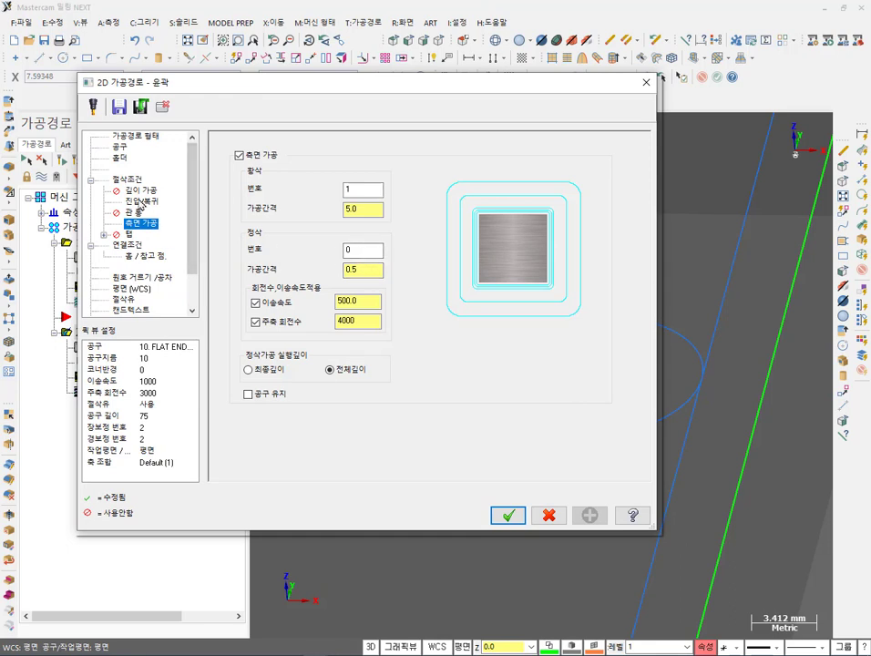
{"action": "left_click", "coordinate": [141, 202]}
{"action": "double_click", "coordinate": [344, 225]}
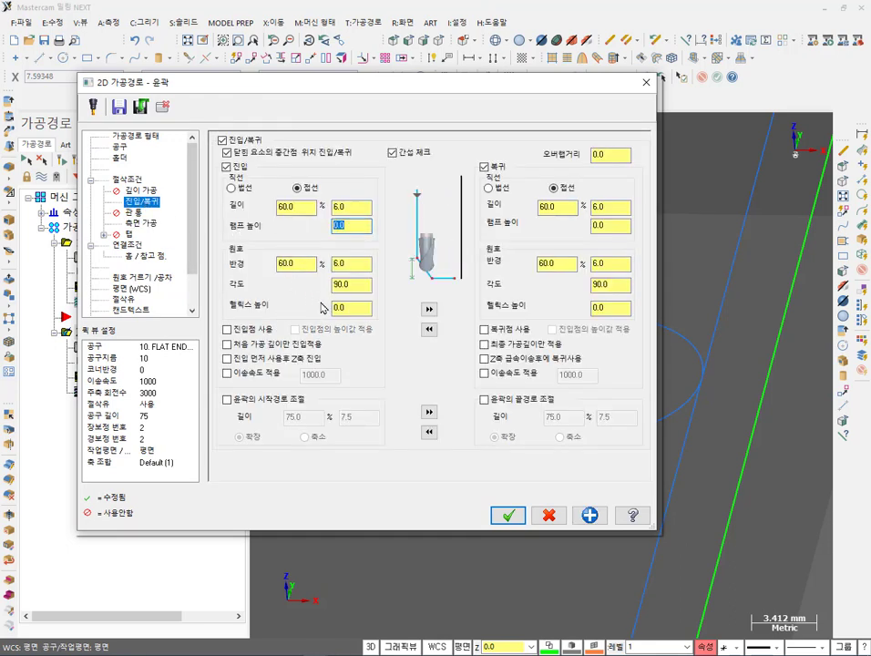
{"action": "type", "text": "0.5"}
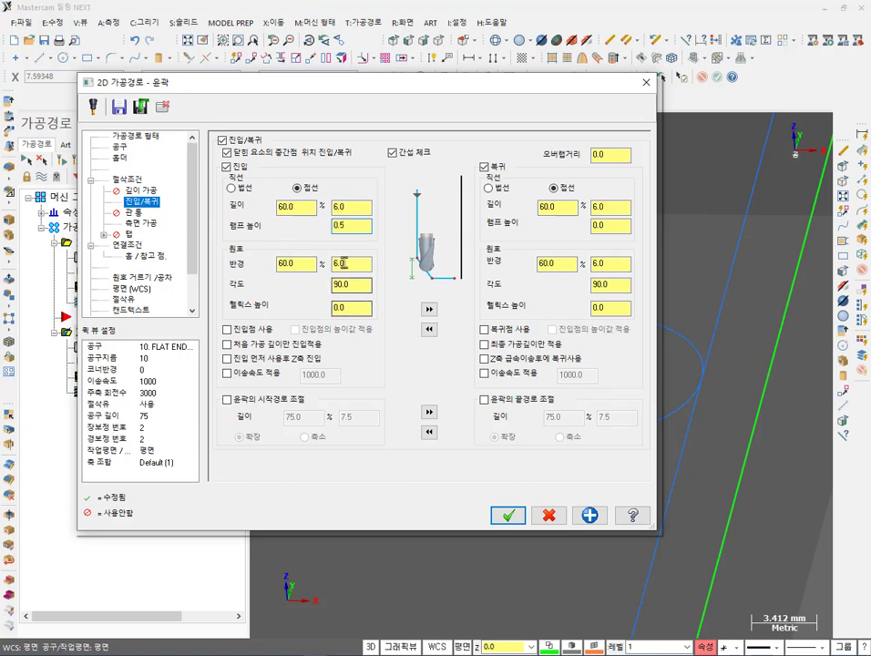
{"action": "left_click", "coordinate": [350, 207]}
{"action": "left_click", "coordinate": [359, 227]}
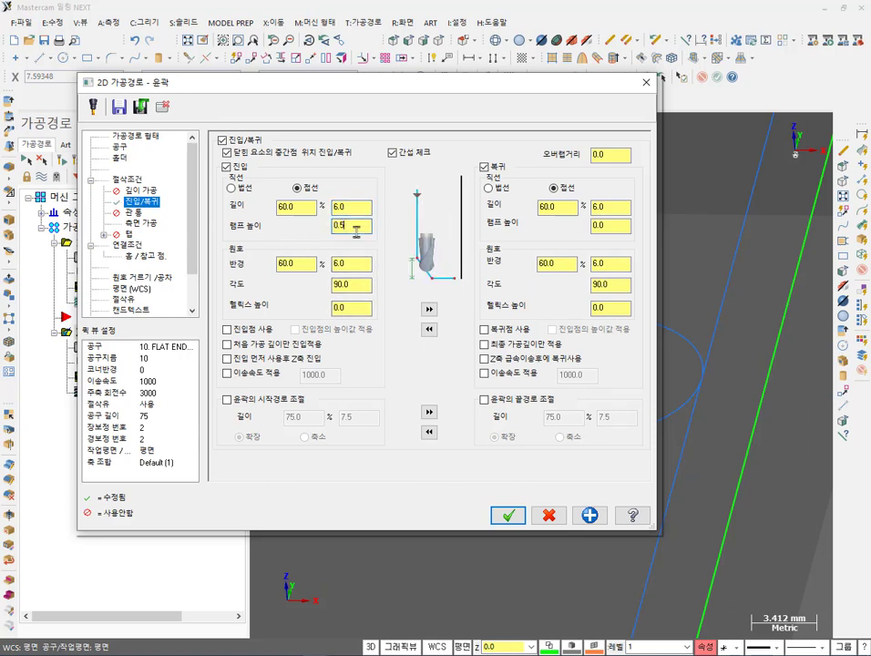
{"action": "left_click", "coordinate": [512, 517]}
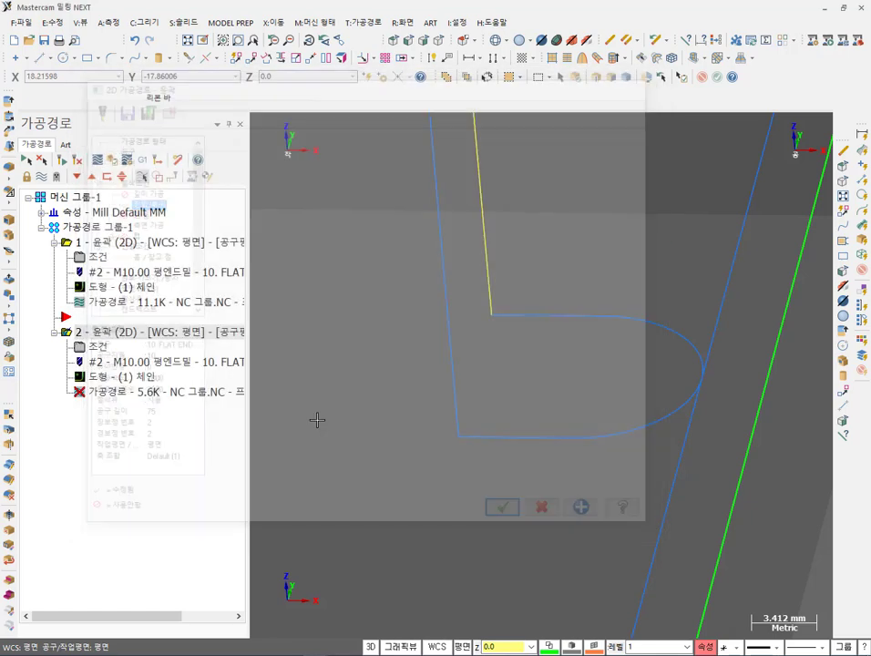
{"action": "left_click", "coordinate": [62, 160]}
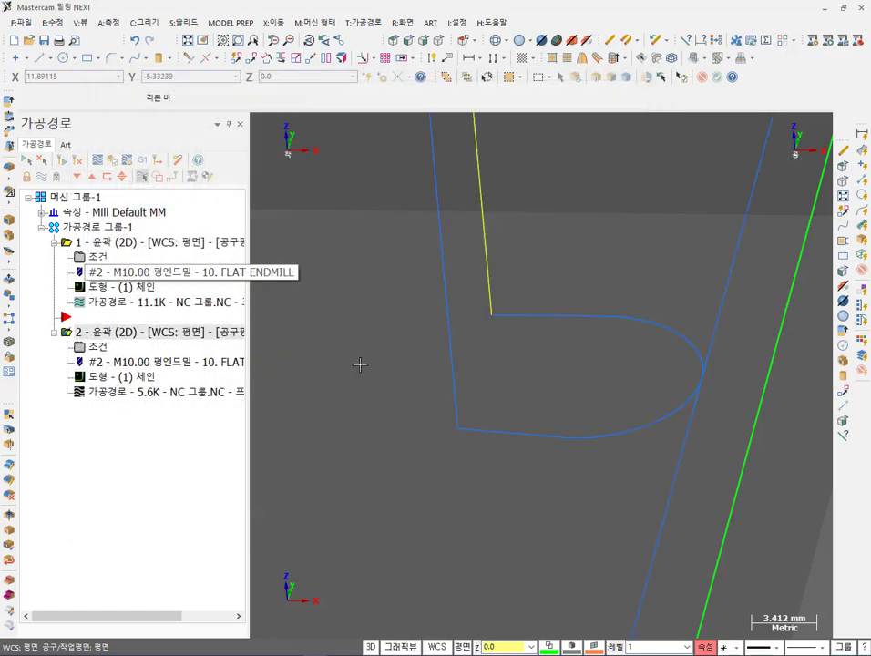
Examine the ramped entry line of the toolpath up close in the front view.
{"action": "middle_click_drag", "start_coordinate": [470, 483], "coordinate": [436, 141]}
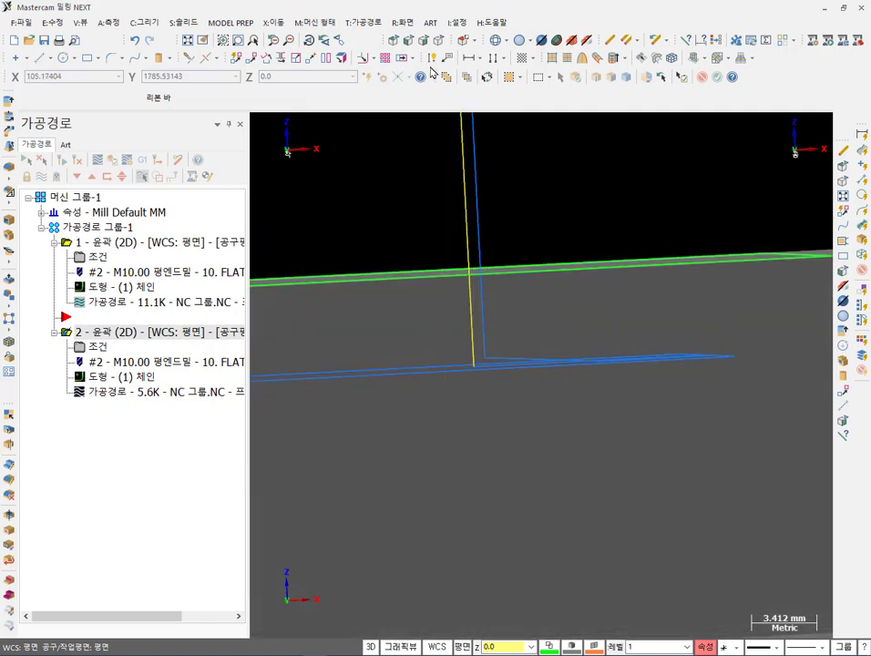
{"action": "left_click", "coordinate": [309, 40]}
{"action": "scroll", "coordinate": [683, 443], "scroll_direction": "up", "scroll_amount": 8}
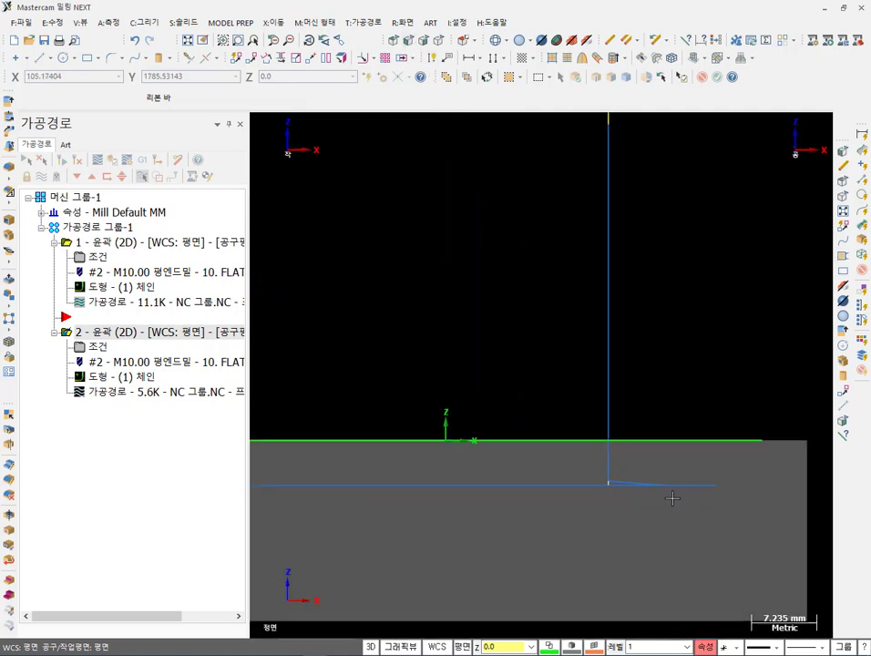
{"action": "scroll", "coordinate": [486, 525], "scroll_direction": "up", "scroll_amount": 1}
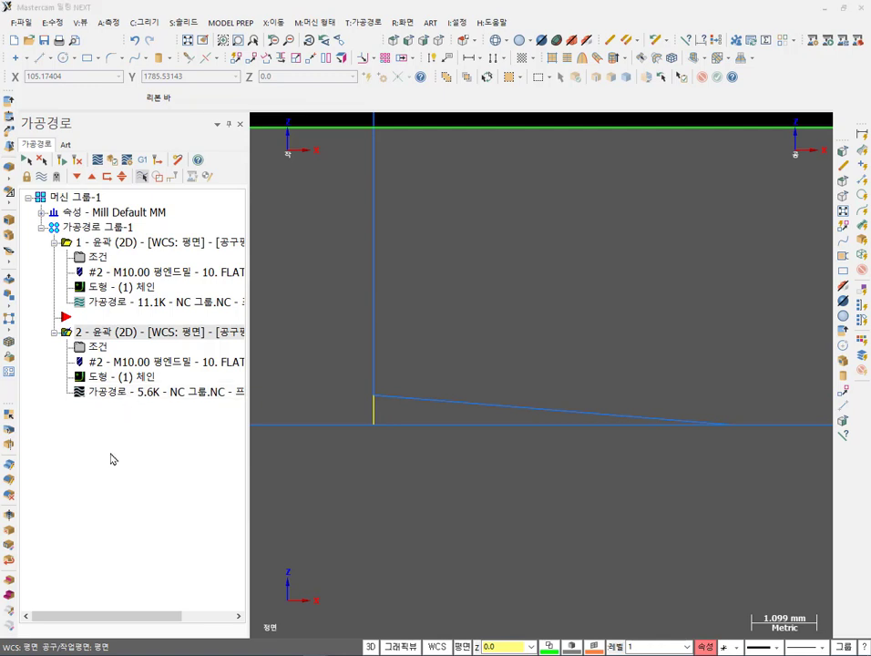
Backplot the copied contour's ramped entry and check the tool position in the front and top views.
{"action": "key", "text": "alt+t"}
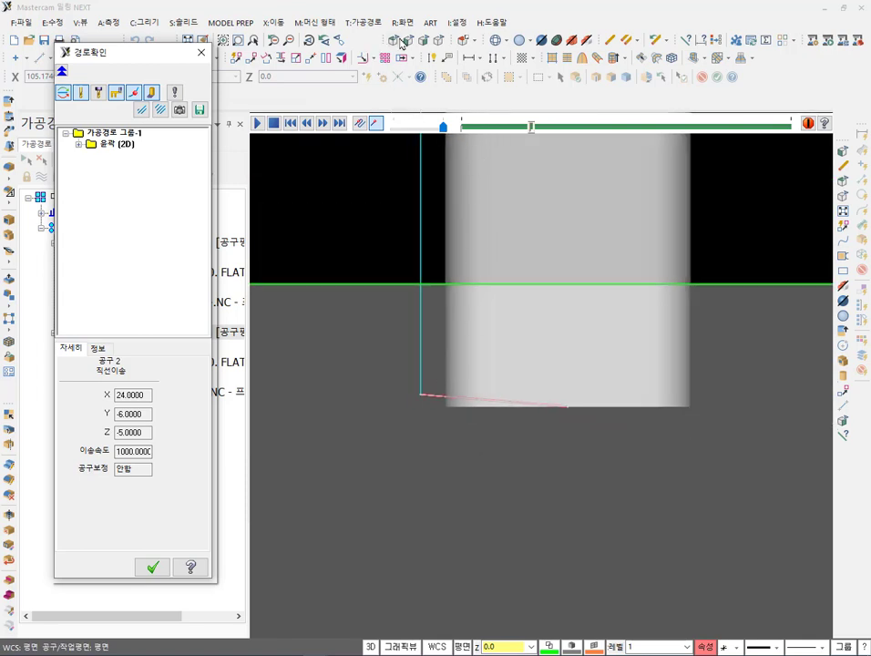
{"action": "left_click", "coordinate": [290, 36]}
{"action": "scroll", "coordinate": [583, 339], "scroll_direction": "up", "scroll_amount": 1}
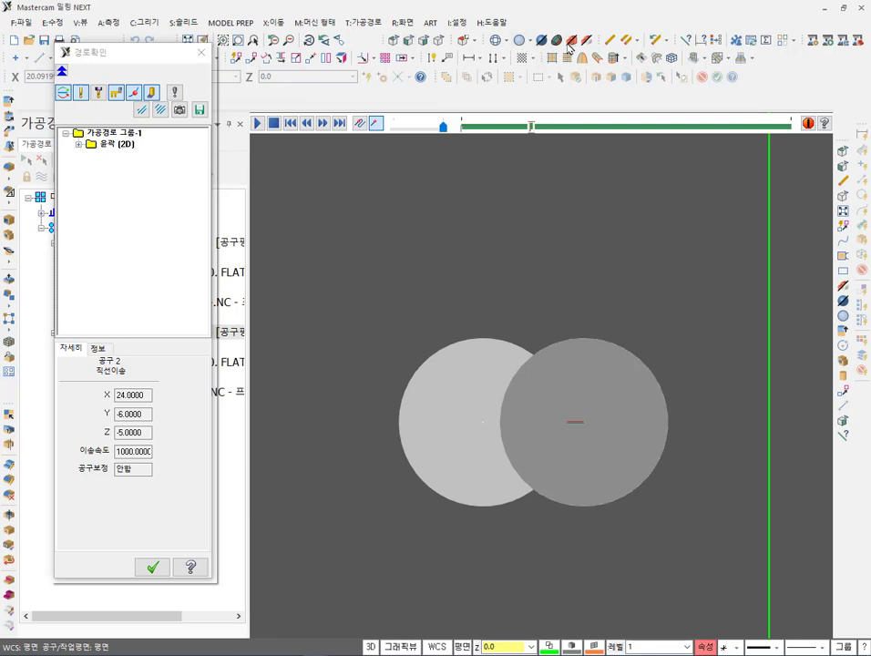
{"action": "key", "text": "Escape"}
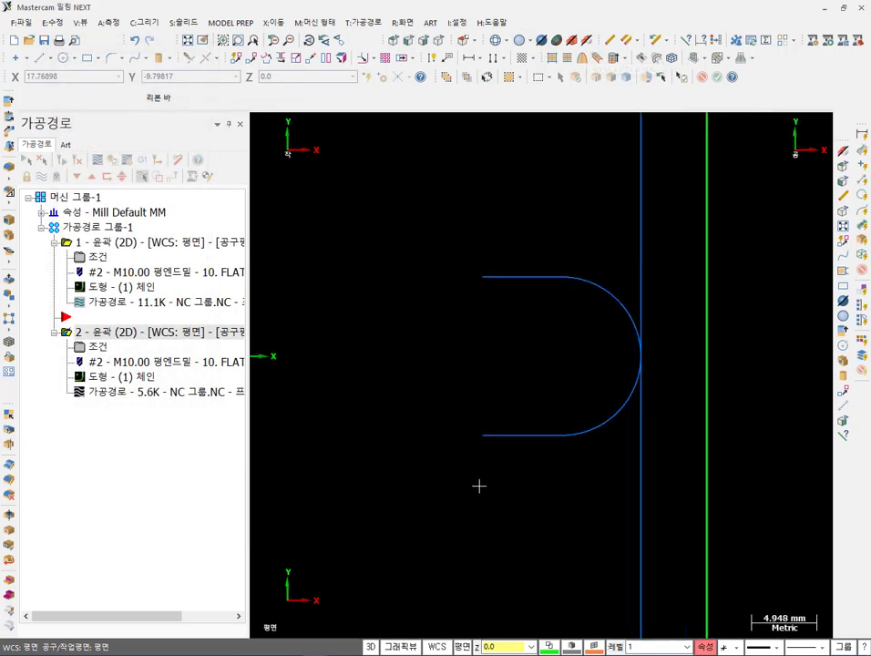
Backplot the second contour from the top, comparing its entry line and arc with and without the swept tool area.
{"action": "left_click", "coordinate": [140, 390]}
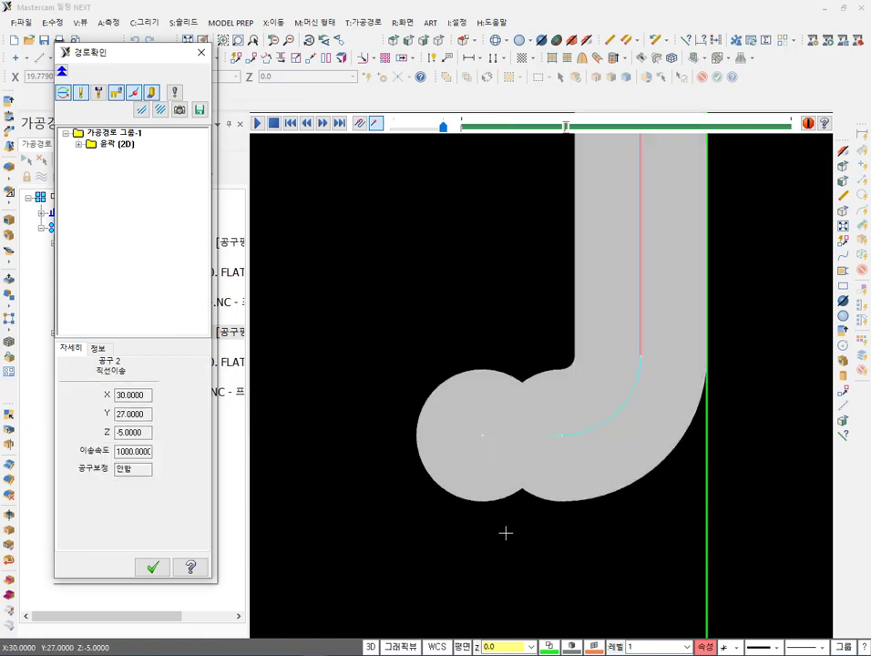
{"action": "scroll", "coordinate": [509, 487], "scroll_direction": "up", "scroll_amount": 2}
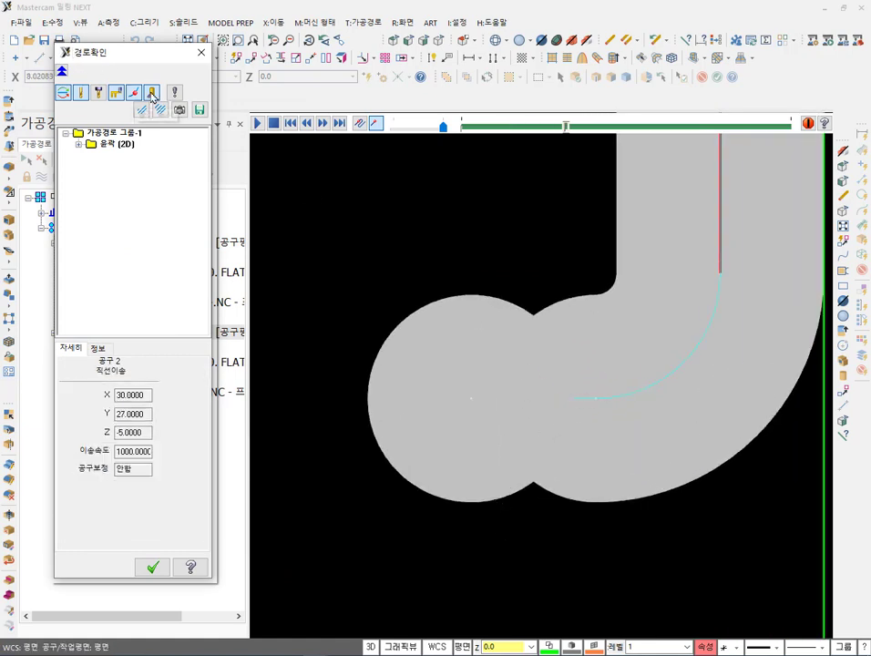
{"action": "left_click", "coordinate": [133, 92]}
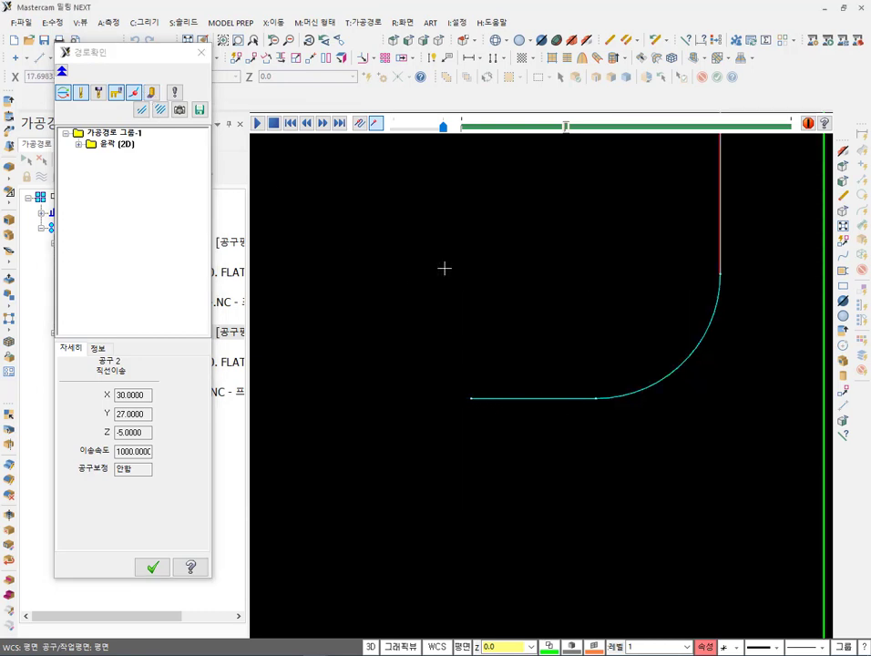
{"action": "left_click", "coordinate": [151, 92]}
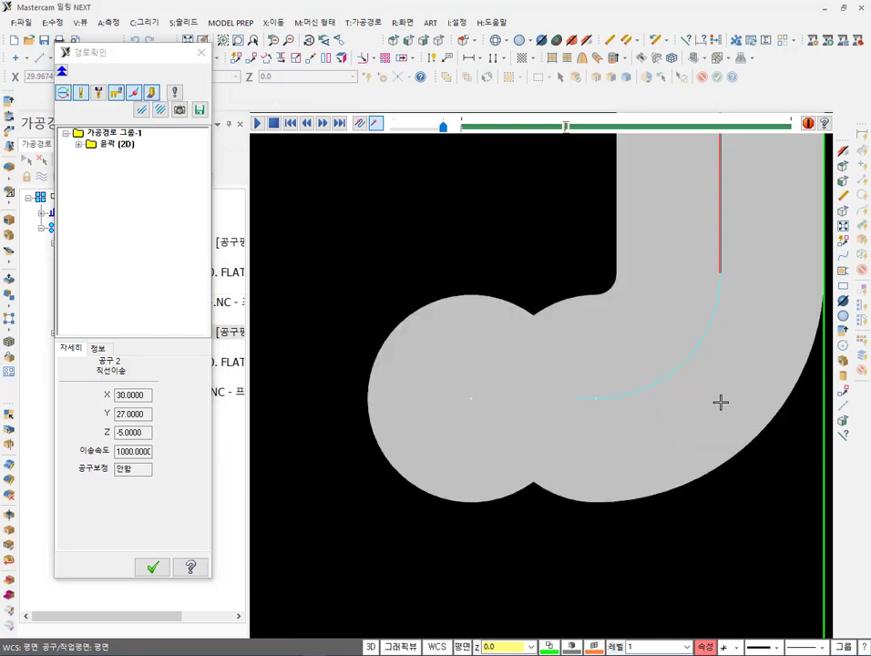
{"action": "scroll", "coordinate": [654, 427], "scroll_direction": "down", "scroll_amount": 2}
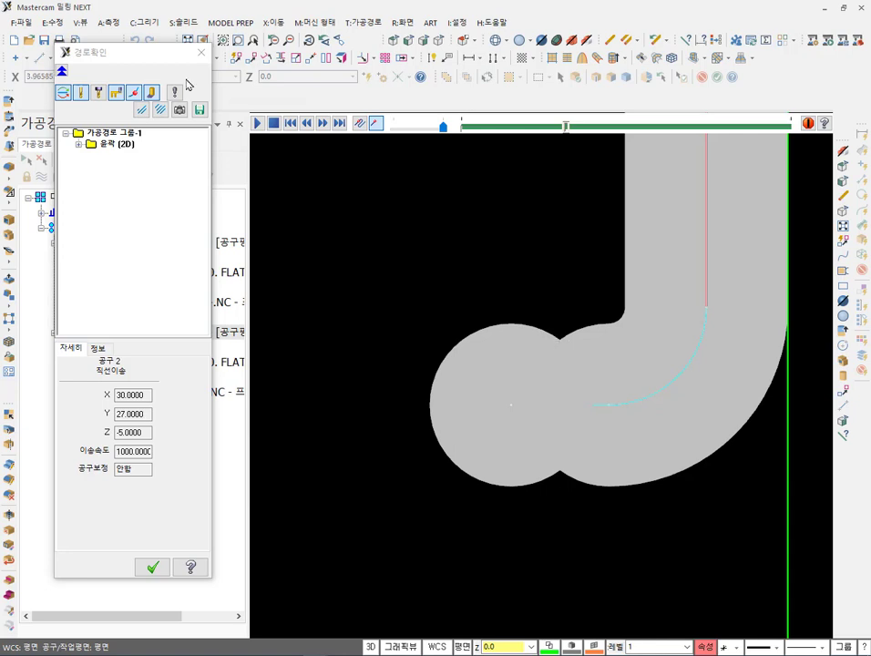
{"action": "left_click", "coordinate": [151, 92]}
Examine the ramped entry line in the front view of the backplot and close it.
{"action": "scroll", "coordinate": [587, 413], "scroll_direction": "up", "scroll_amount": 2}
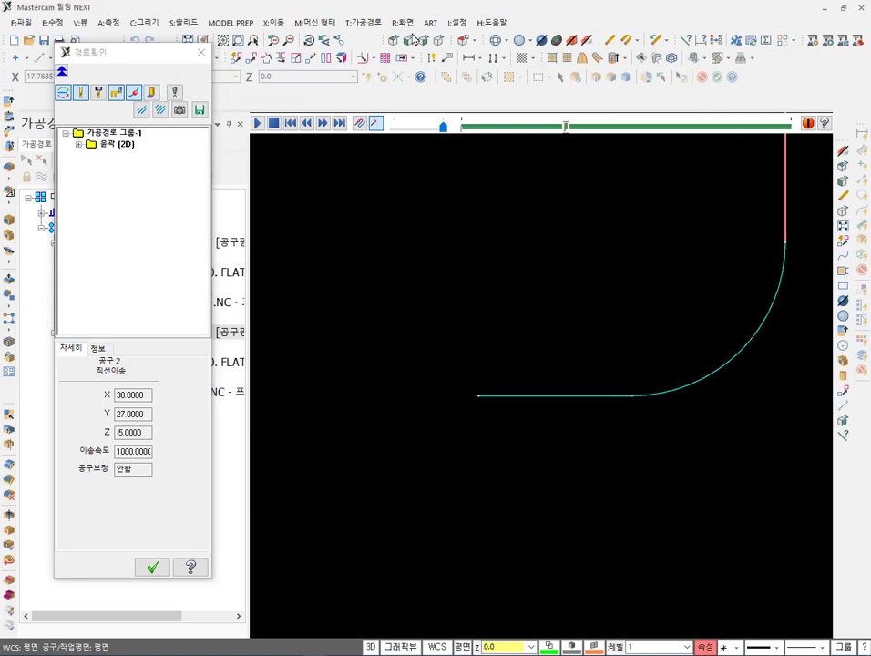
{"action": "scroll", "coordinate": [586, 391], "scroll_direction": "down", "scroll_amount": 2}
{"action": "scroll", "coordinate": [699, 397], "scroll_direction": "up", "scroll_amount": 4}
{"action": "scroll", "coordinate": [638, 496], "scroll_direction": "up", "scroll_amount": 5}
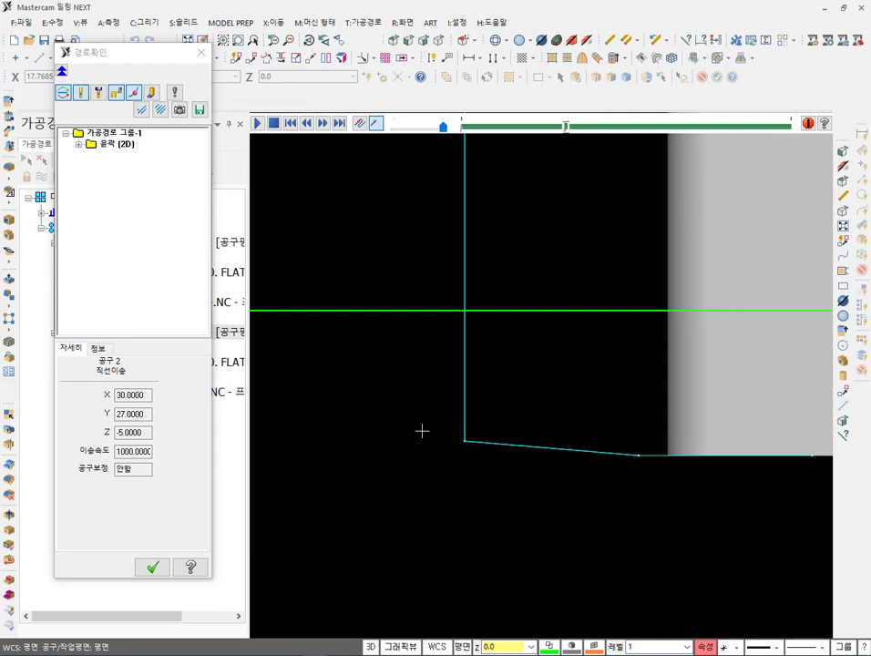
{"action": "left_click", "coordinate": [149, 565]}
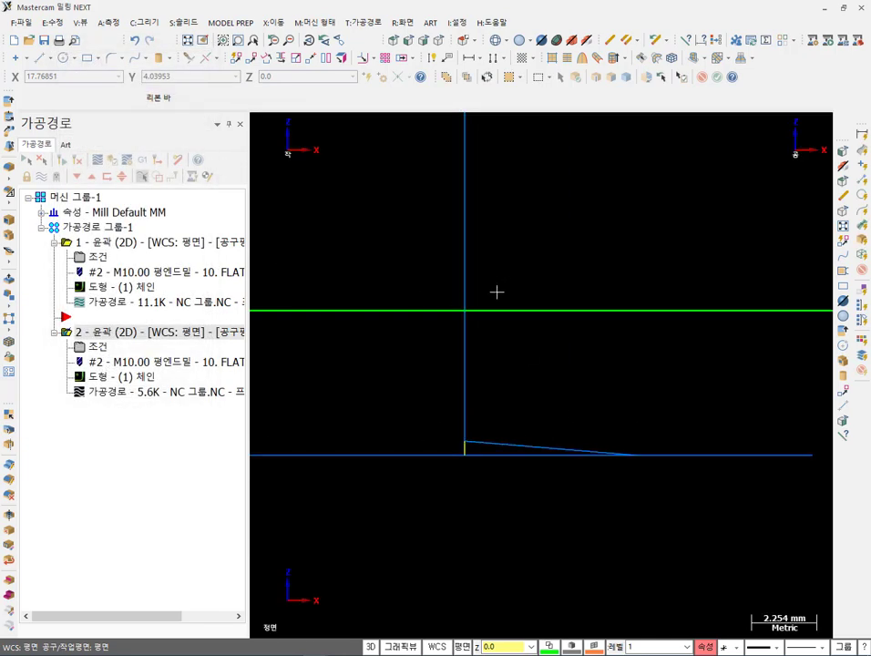
Set the second contour's entry ramp height (램프 높이) to 0 and entry helix height (헬릭스 높이) to 0.5, and regenerate its toolpath.
{"action": "left_click", "coordinate": [84, 347]}
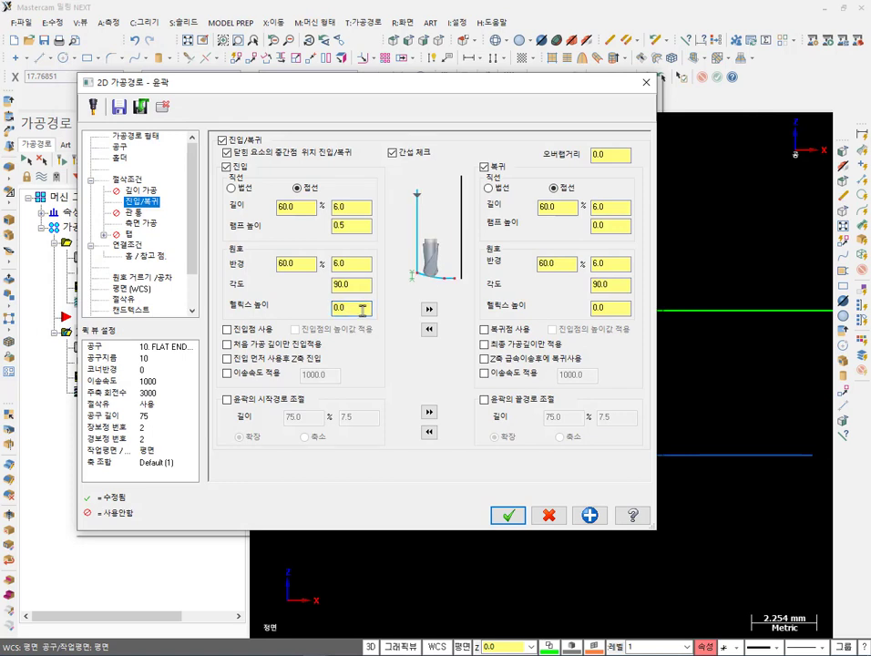
{"action": "double_click", "coordinate": [363, 309]}
{"action": "left_click", "coordinate": [354, 227]}
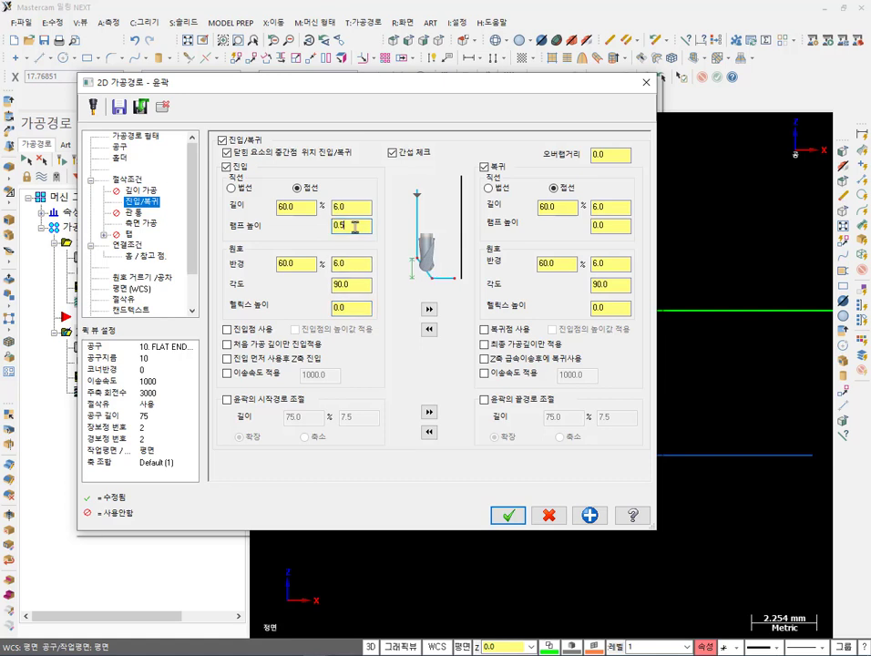
{"action": "left_click", "coordinate": [347, 307]}
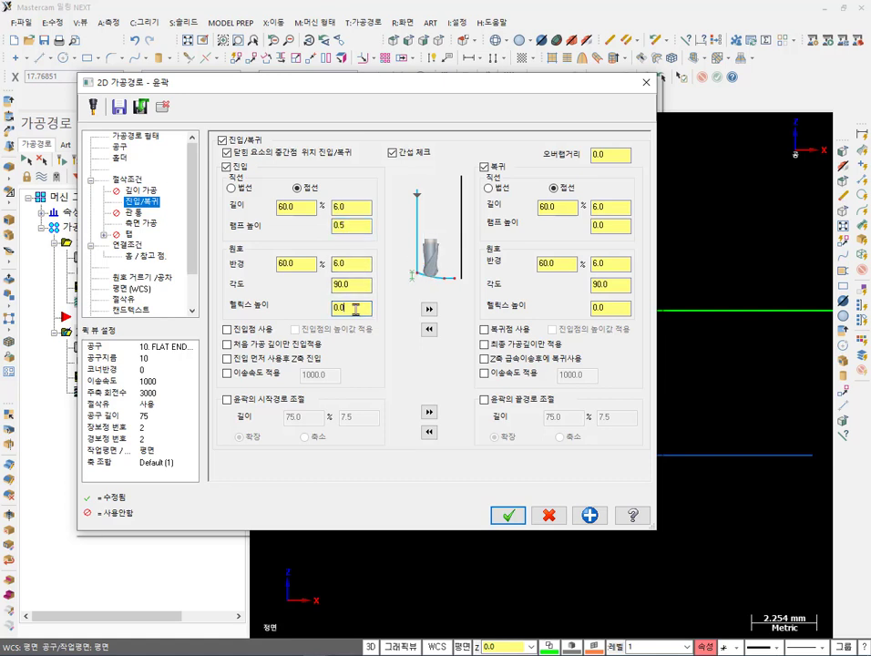
{"action": "double_click", "coordinate": [351, 226]}
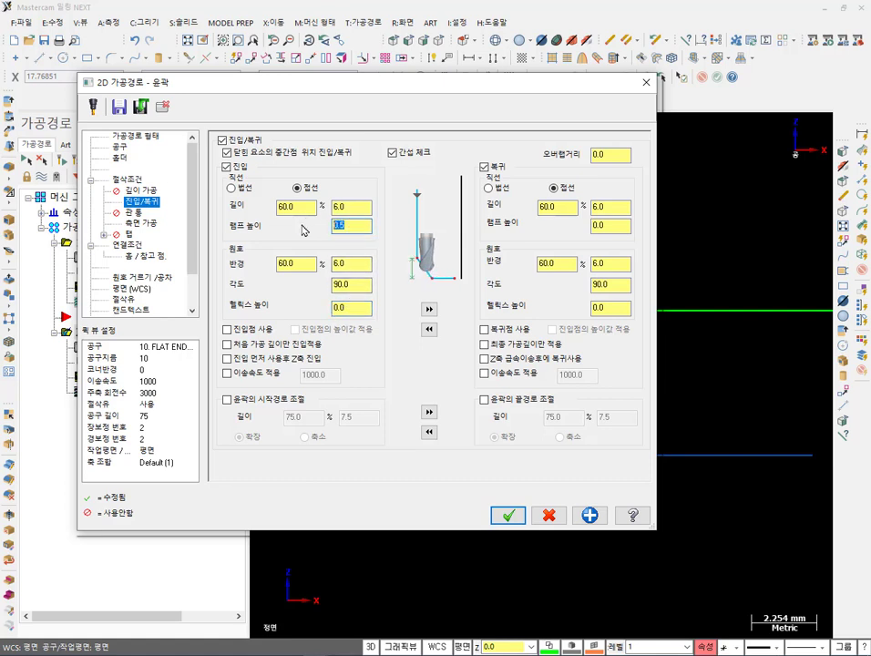
{"action": "type", "text": "0"}
{"action": "left_click", "coordinate": [350, 309]}
{"action": "double_click", "coordinate": [351, 309]}
{"action": "type", "text": "0"}
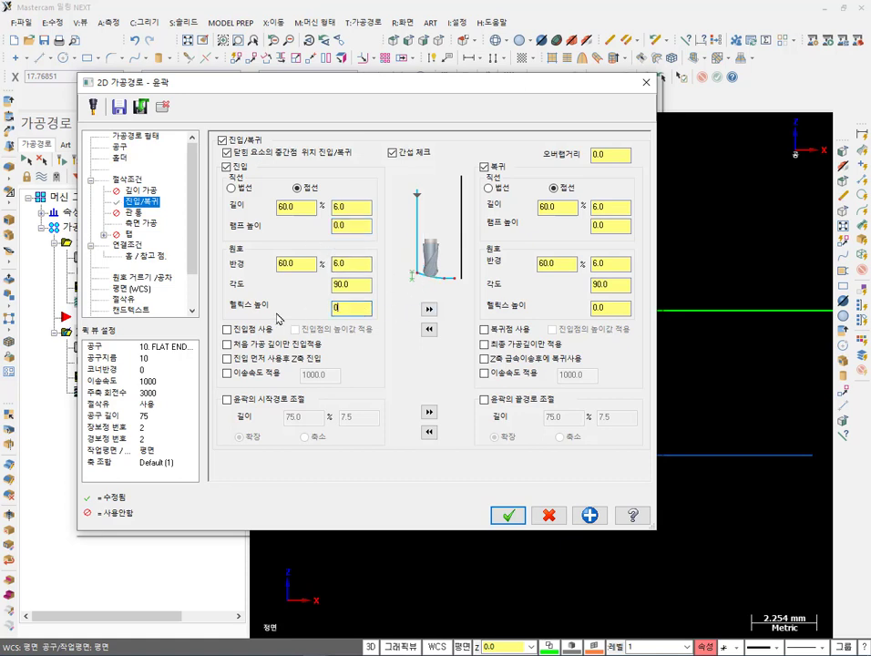
{"action": "type", "text": ".5"}
{"action": "left_click", "coordinate": [507, 515]}
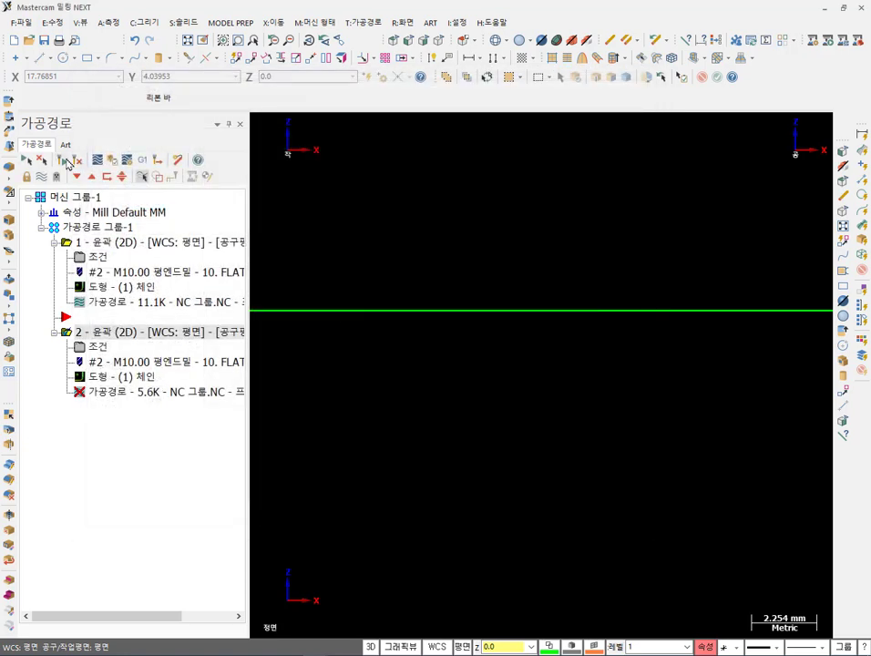
{"action": "scroll", "coordinate": [639, 473], "scroll_direction": "down", "scroll_amount": 2}
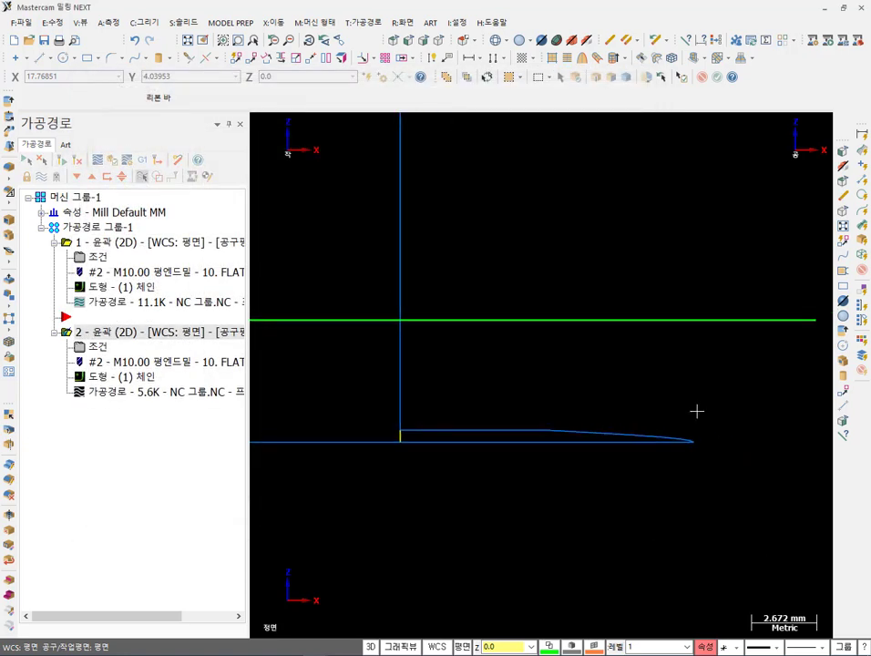
Backplot the helical entry arc in the front view at a slower playback speed.
{"action": "scroll", "coordinate": [696, 411], "scroll_direction": "up", "scroll_amount": 1}
{"action": "left_click", "coordinate": [116, 392]}
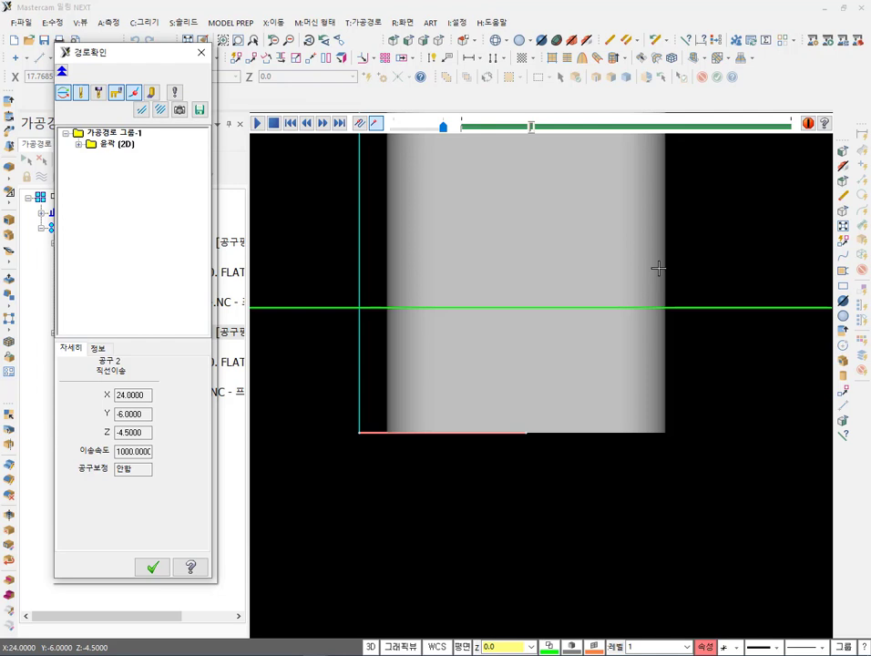
{"action": "left_click", "coordinate": [402, 129]}
{"action": "left_click", "coordinate": [404, 130]}
{"action": "left_click", "coordinate": [403, 130]}
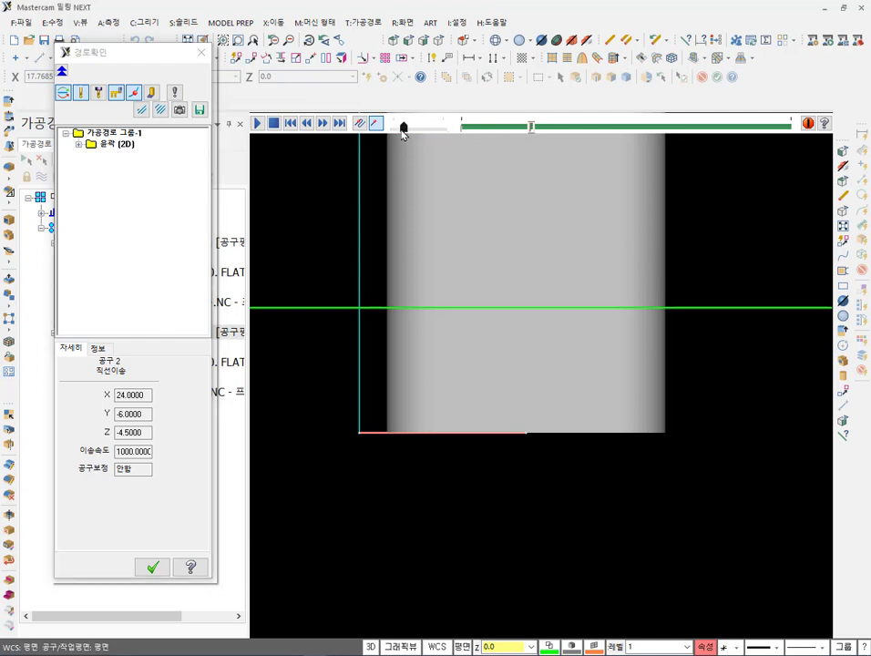
{"action": "left_click", "coordinate": [258, 124]}
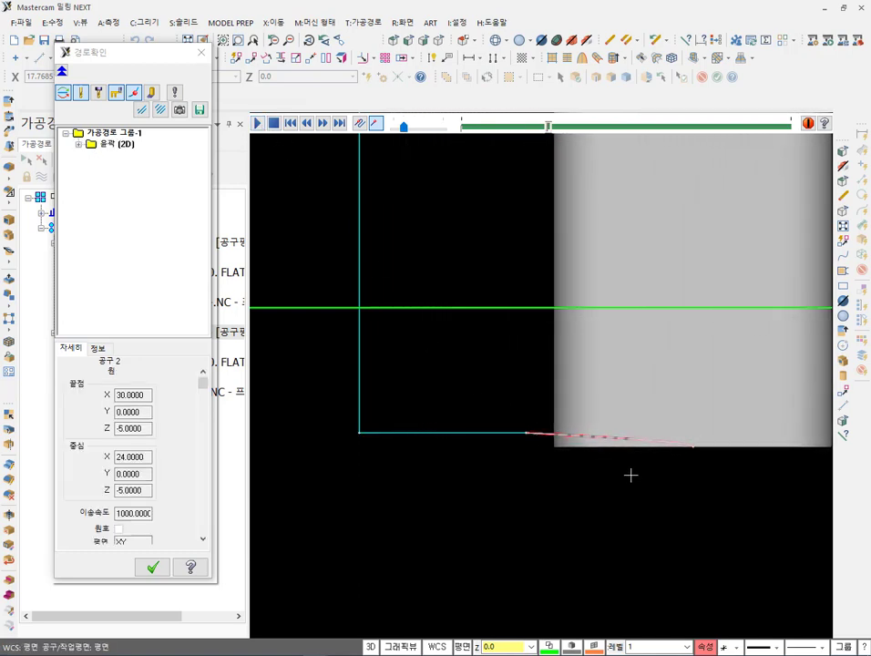
Compare the helical entry arc in the top and front views of the backplot.
{"action": "left_click", "coordinate": [408, 41]}
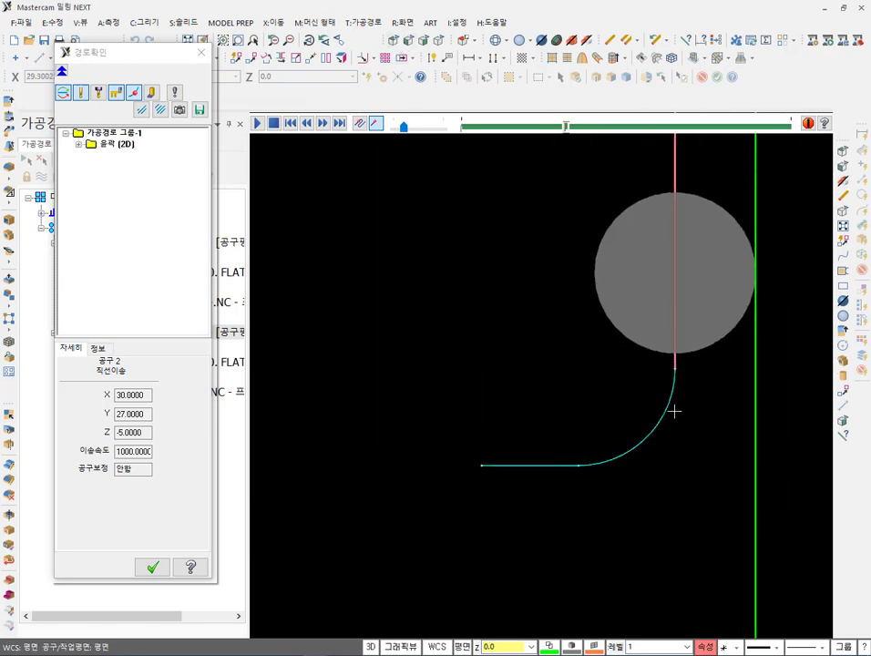
{"action": "left_click", "coordinate": [411, 42]}
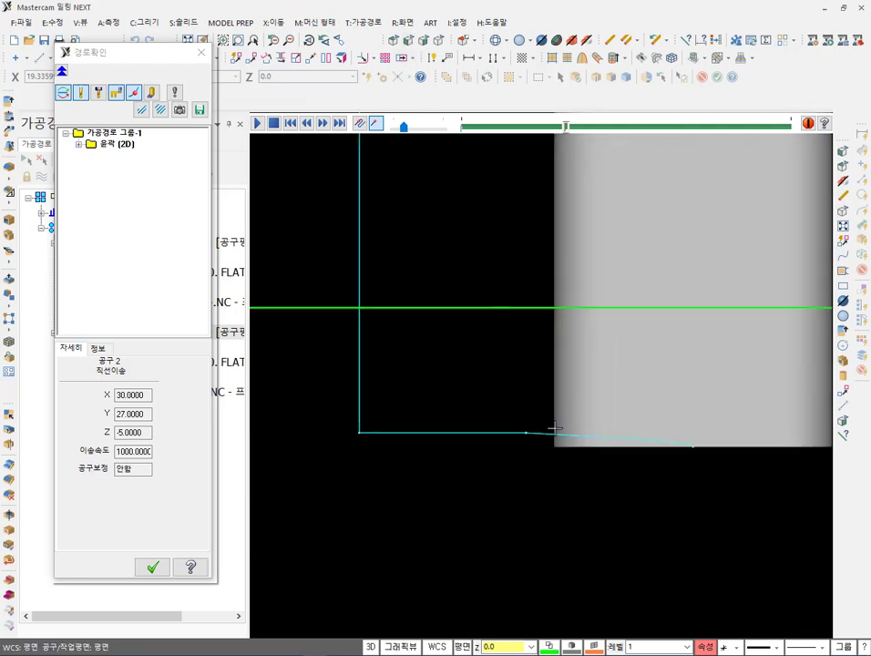
{"action": "scroll", "coordinate": [537, 437], "scroll_direction": "up", "scroll_amount": 2}
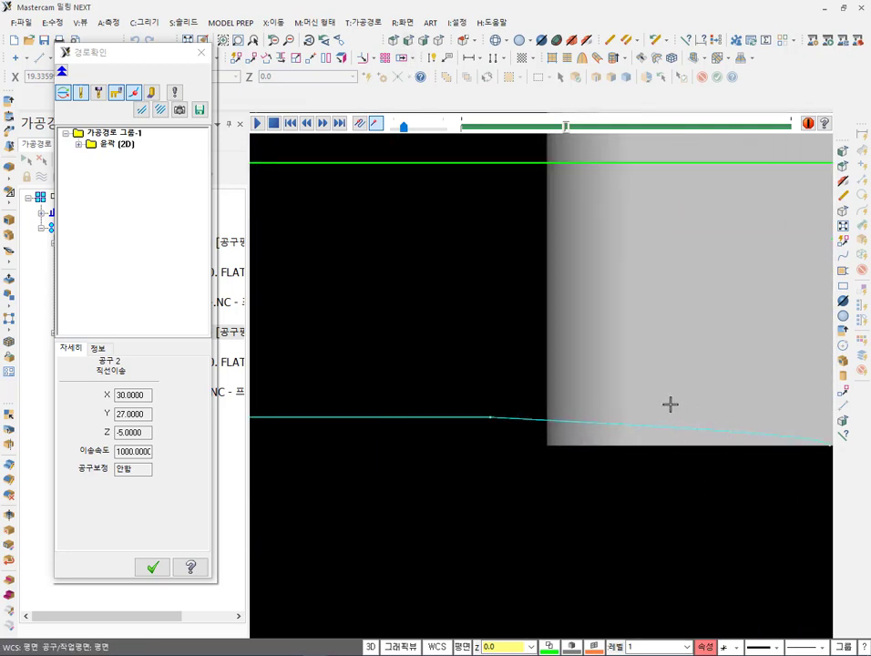
{"action": "scroll", "coordinate": [567, 352], "scroll_direction": "down", "scroll_amount": 4}
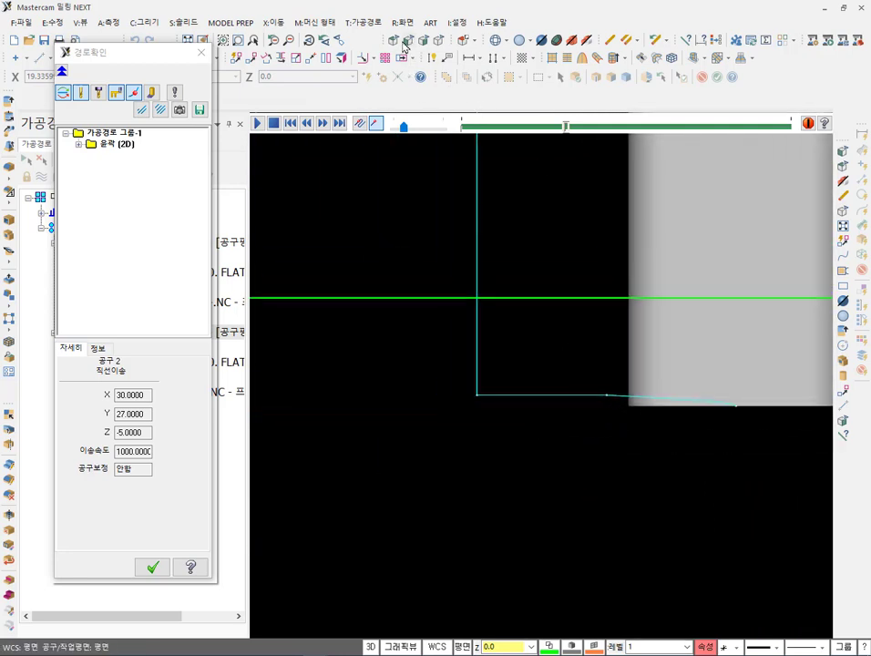
{"action": "left_click", "coordinate": [306, 59]}
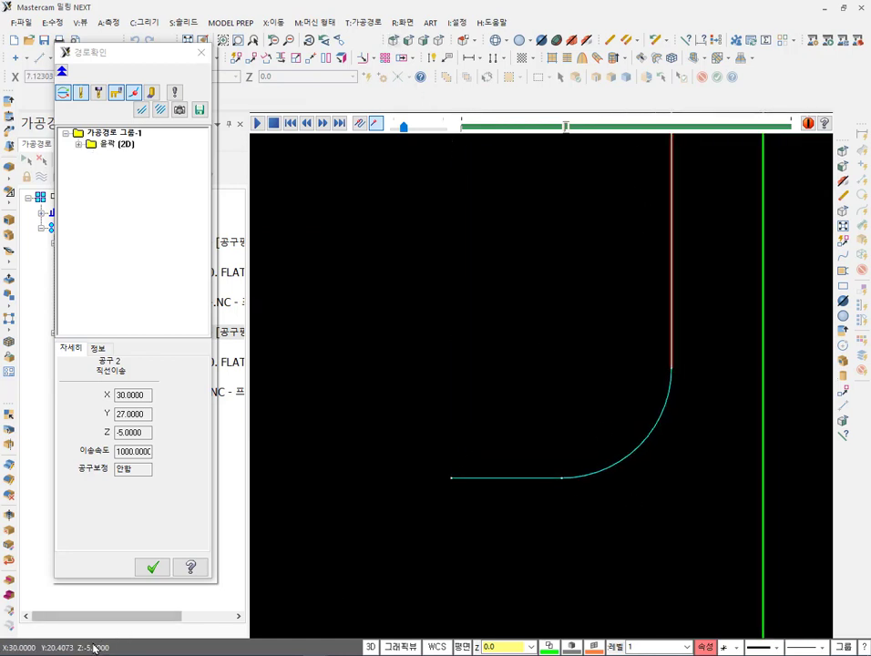
Circle the entry line and arc in red, trace them into the straight contour cut, and clear the annotation.
{"action": "mouse_move", "coordinate": [621, 502]}
{"action": "left_mouse_down"}
{"action": "mouse_move", "coordinate": [411, 497]}
{"action": "mouse_move", "coordinate": [463, 388]}
{"action": "mouse_move", "coordinate": [651, 381]}
{"action": "mouse_move", "coordinate": [685, 404]}
{"action": "mouse_move", "coordinate": [658, 500]}
{"action": "mouse_move", "coordinate": [620, 504]}
{"action": "left_mouse_up"}
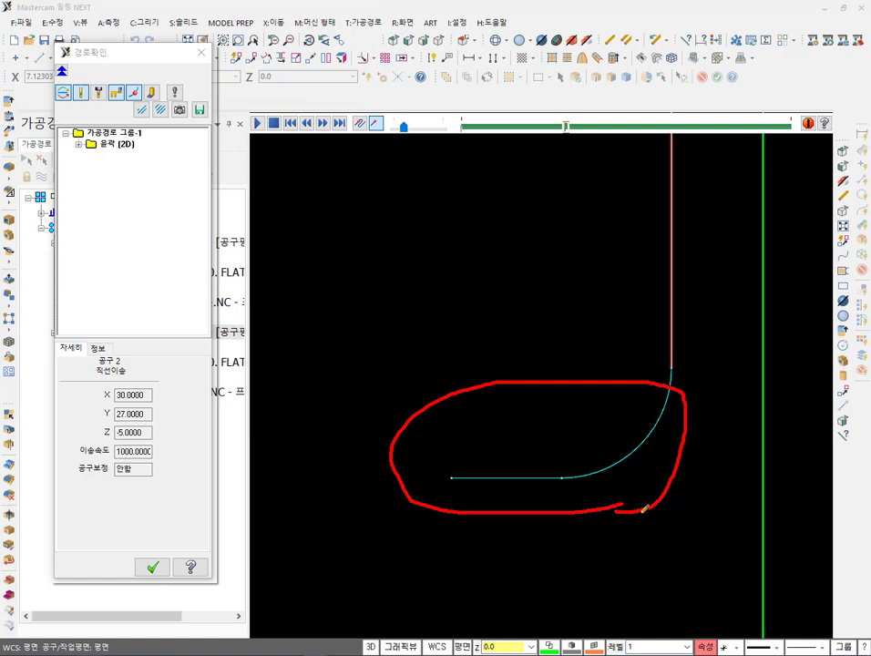
{"action": "mouse_move", "coordinate": [488, 466]}
{"action": "left_mouse_down"}
{"action": "mouse_move", "coordinate": [550, 458]}
{"action": "mouse_move", "coordinate": [620, 426]}
{"action": "mouse_move", "coordinate": [634, 381]}
{"action": "mouse_move", "coordinate": [615, 384]}
{"action": "mouse_move", "coordinate": [654, 390]}
{"action": "left_mouse_up"}
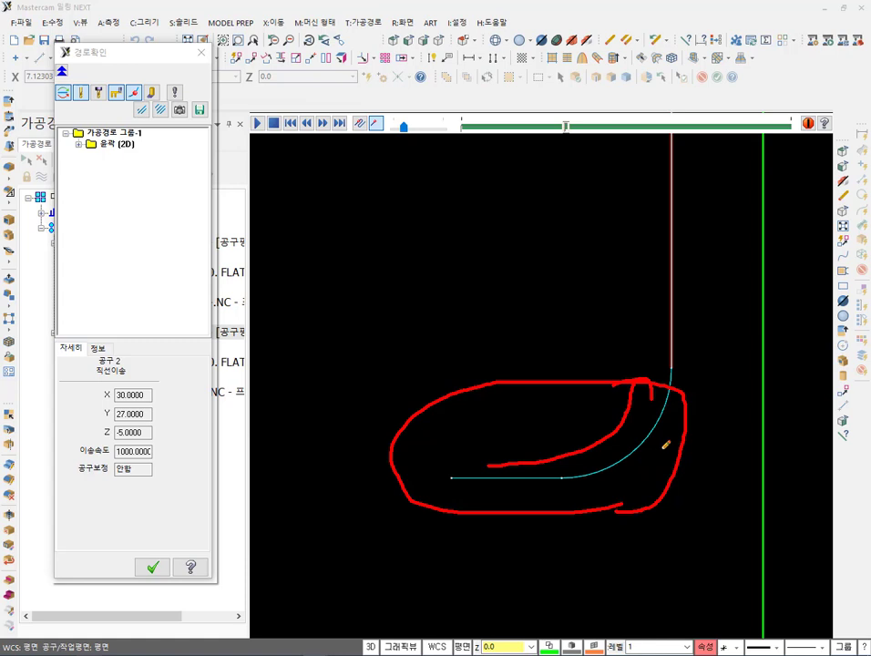
{"action": "mouse_move", "coordinate": [565, 466]}
{"action": "left_mouse_down"}
{"action": "mouse_move", "coordinate": [601, 455]}
{"action": "mouse_move", "coordinate": [665, 380]}
{"action": "left_mouse_up"}
{"action": "mouse_move", "coordinate": [669, 470]}
{"action": "left_mouse_down"}
{"action": "mouse_move", "coordinate": [637, 490]}
{"action": "mouse_move", "coordinate": [593, 374]}
{"action": "mouse_move", "coordinate": [689, 408]}
{"action": "mouse_move", "coordinate": [623, 472]}
{"action": "left_mouse_up"}
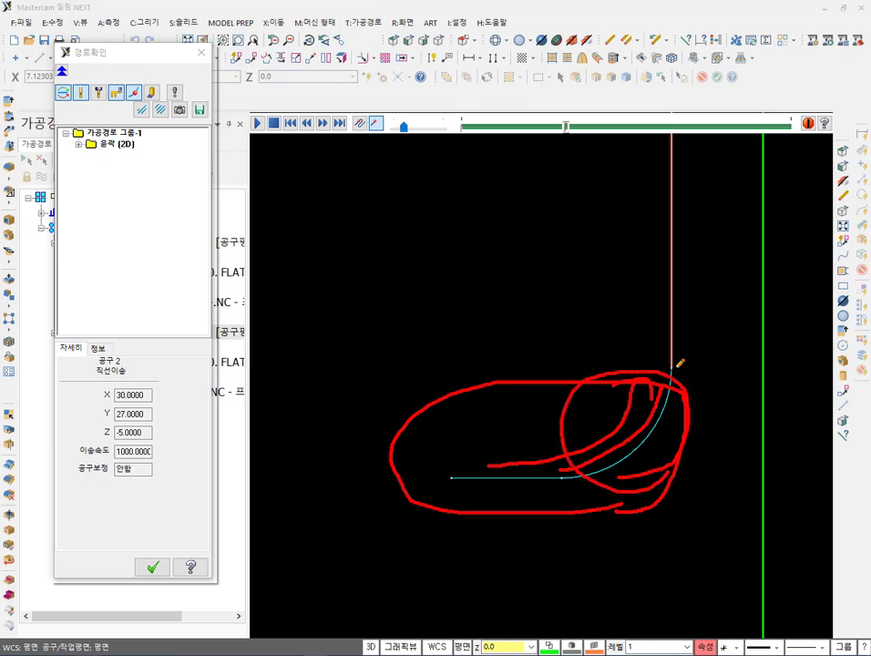
{"action": "mouse_move", "coordinate": [664, 362]}
{"action": "left_mouse_down"}
{"action": "mouse_move", "coordinate": [683, 366]}
{"action": "mouse_move", "coordinate": [673, 362]}
{"action": "mouse_move", "coordinate": [679, 148]}
{"action": "left_mouse_up"}
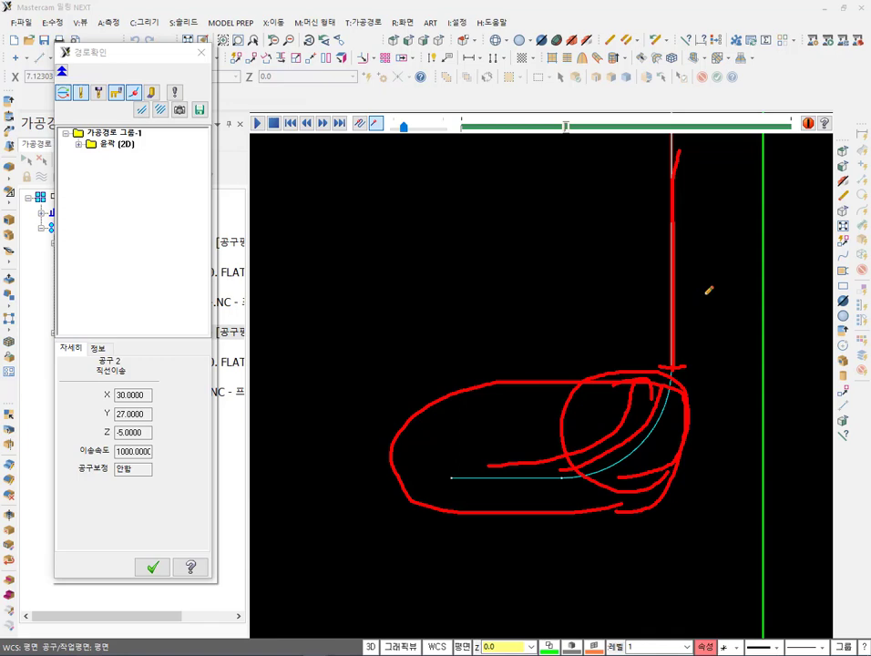
{"action": "right_click", "coordinate": [536, 251]}
{"action": "left_click", "coordinate": [564, 398]}
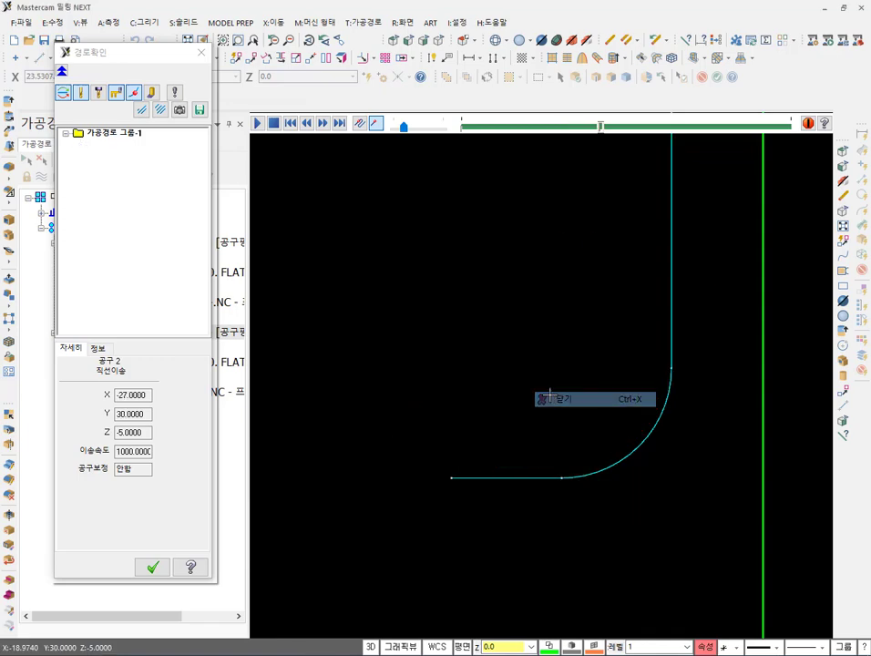
{"action": "left_click", "coordinate": [152, 566]}
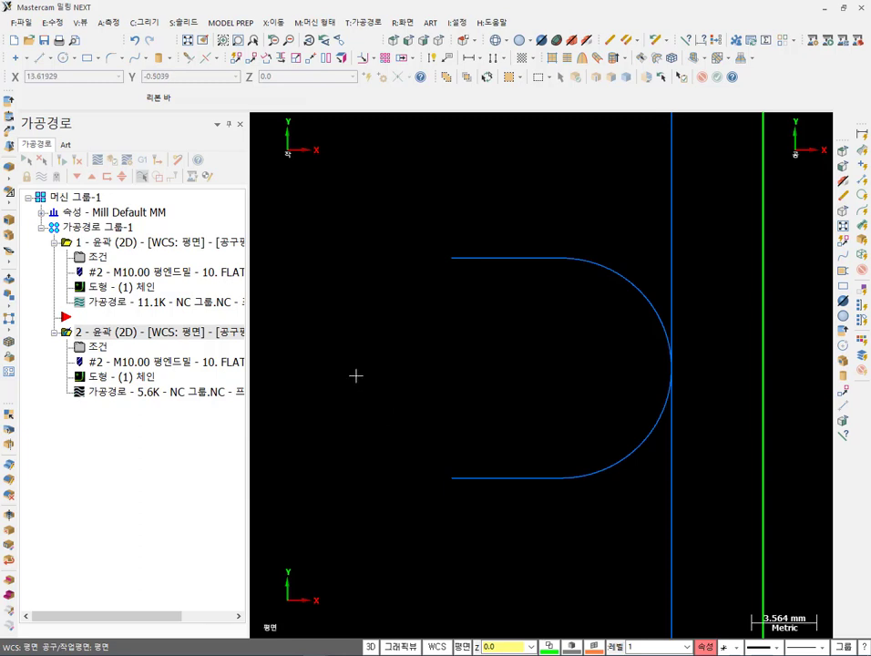
Set the second contour's entry and exit helix heights (헬릭스 높이) to 0 in the 진입/복귀 settings.
{"action": "left_click", "coordinate": [95, 347]}
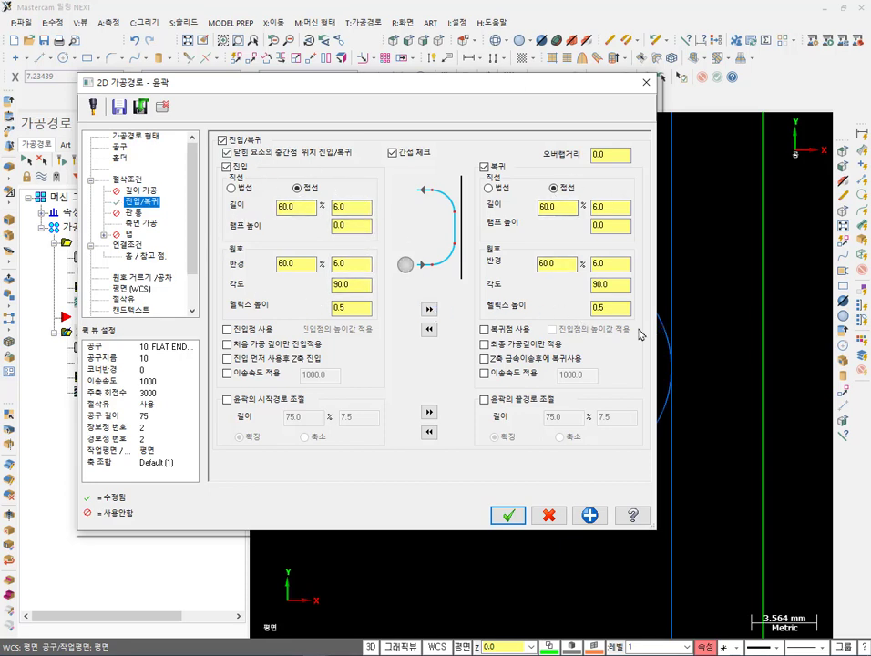
{"action": "left_click", "coordinate": [360, 307]}
{"action": "type", "text": "0"}
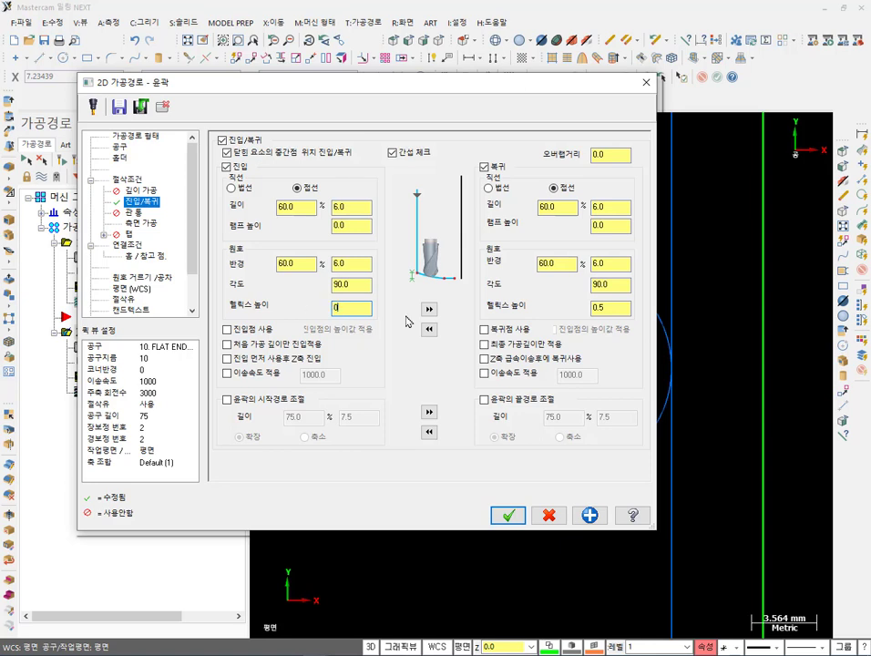
{"action": "left_click", "coordinate": [609, 307]}
{"action": "type", "text": "0"}
{"action": "left_click", "coordinate": [623, 207]}
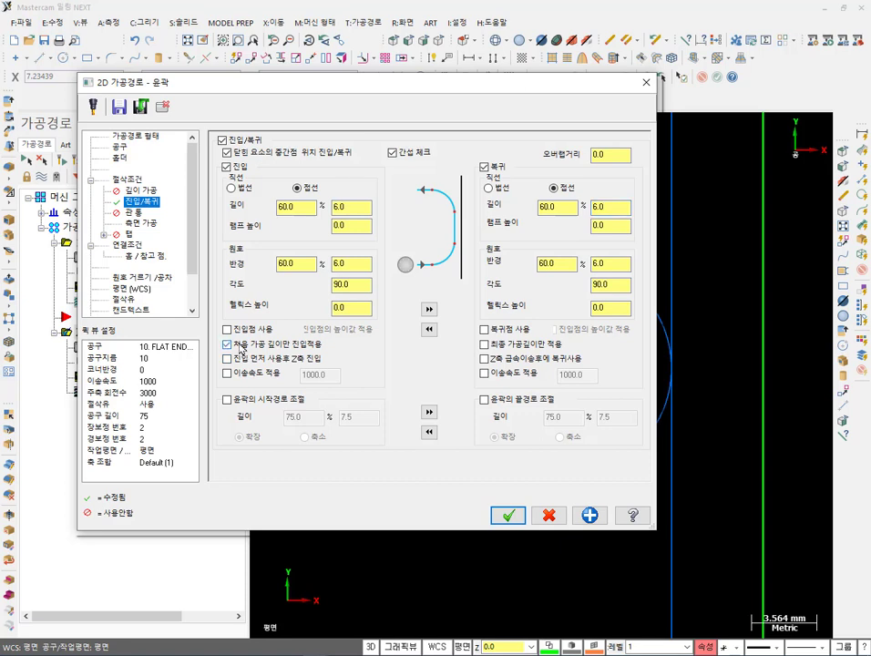
Clear the first-depth-only entry option (처음 가공 깊이만 진입적용), leave 진입점 사용 off, and accept the second contour's parameters.
{"action": "left_click", "coordinate": [506, 351]}
{"action": "left_click", "coordinate": [270, 347]}
{"action": "left_click", "coordinate": [226, 329]}
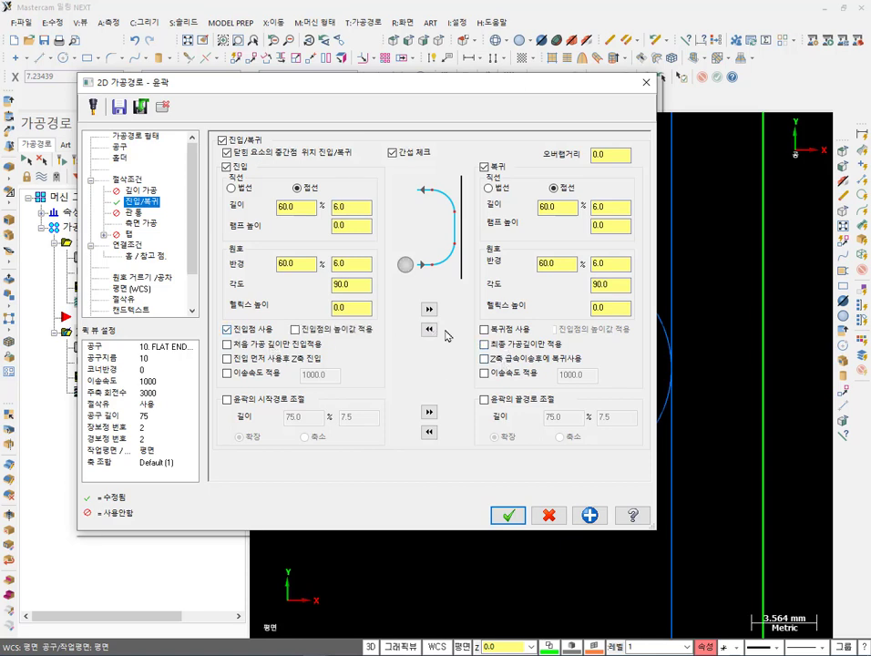
{"action": "left_click", "coordinate": [227, 329]}
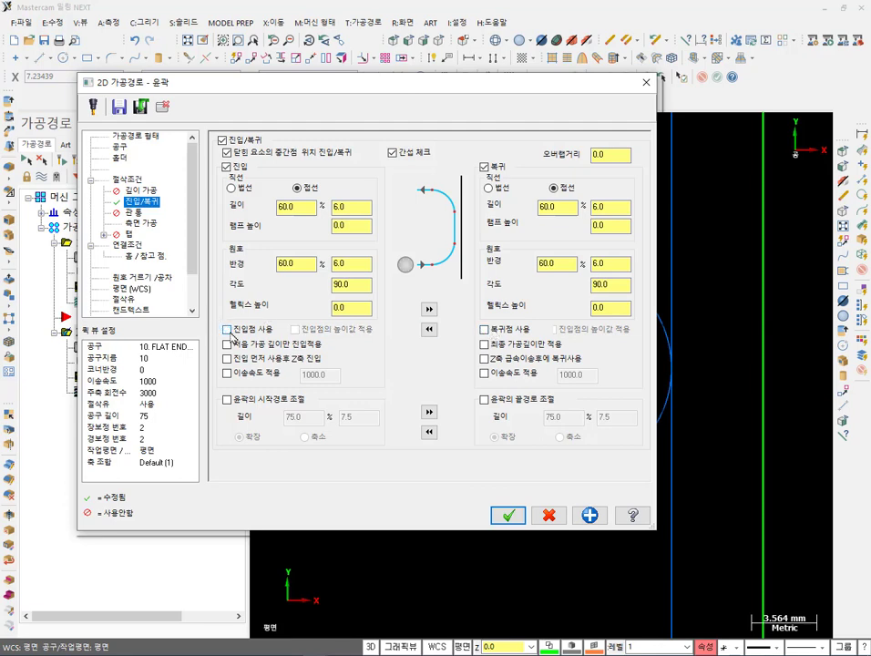
{"action": "left_click", "coordinate": [509, 516]}
Draw a 20 mm diameter circle centred on the origin inside the square.
{"action": "scroll", "coordinate": [652, 433], "scroll_direction": "down", "scroll_amount": 5}
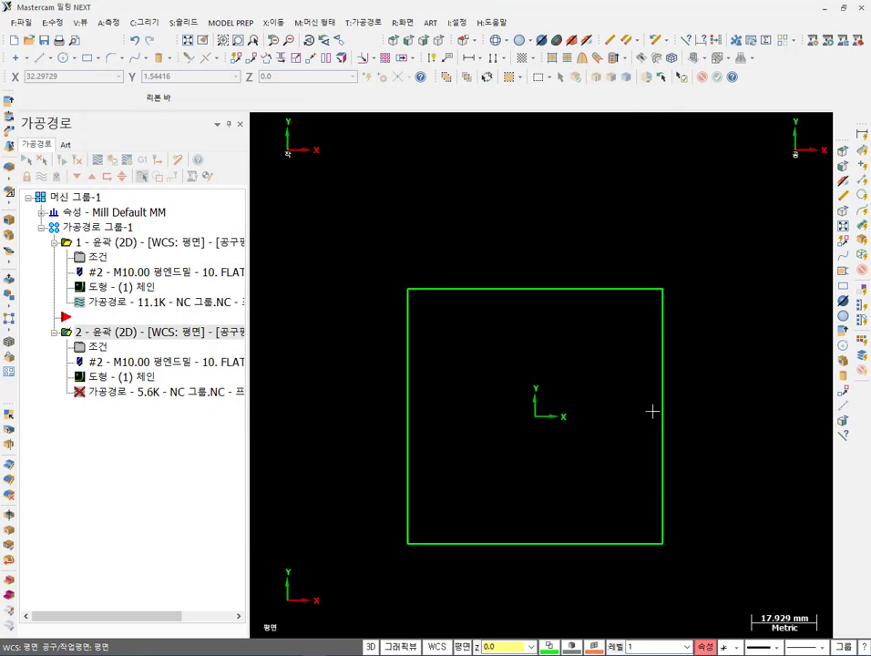
{"action": "scroll", "coordinate": [652, 401], "scroll_direction": "up", "scroll_amount": 2}
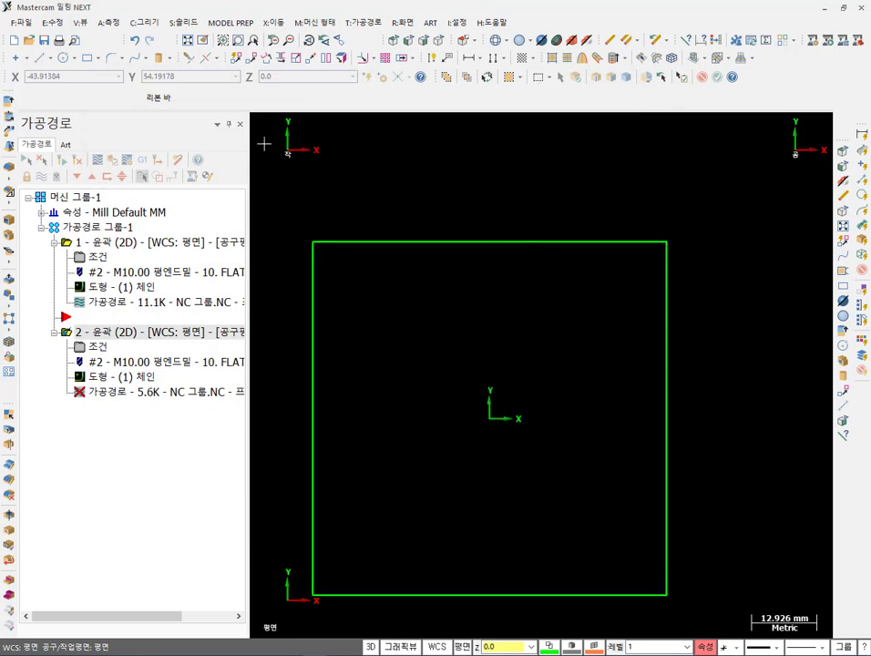
{"action": "left_click", "coordinate": [63, 57]}
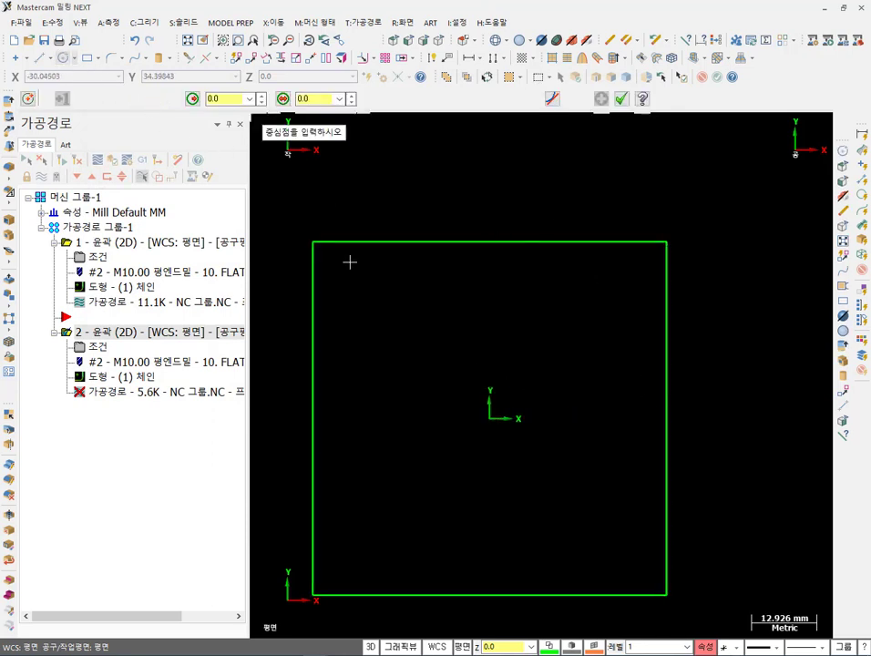
{"action": "left_click", "coordinate": [490, 418]}
{"action": "left_click", "coordinate": [505, 369]}
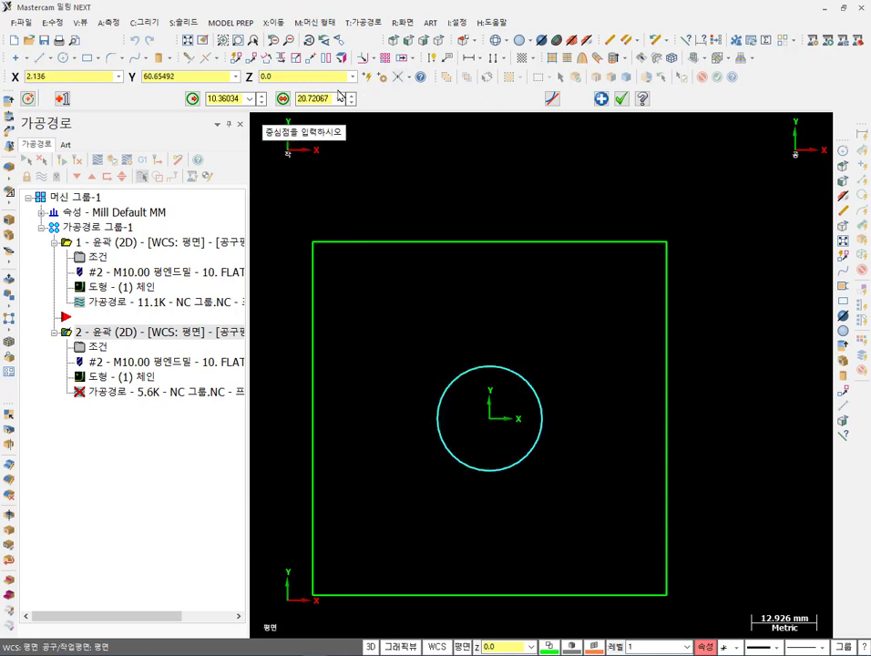
{"action": "left_click", "coordinate": [326, 97]}
{"action": "type", "text": "2"}
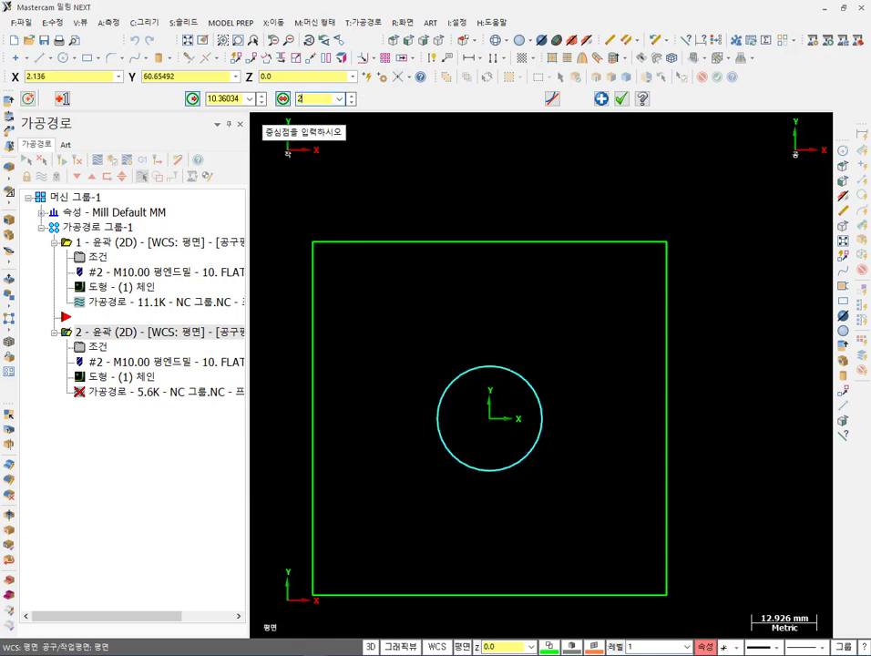
{"action": "type", "text": "0"}
{"action": "key", "text": "Return"}
{"action": "left_click", "coordinate": [621, 99]}
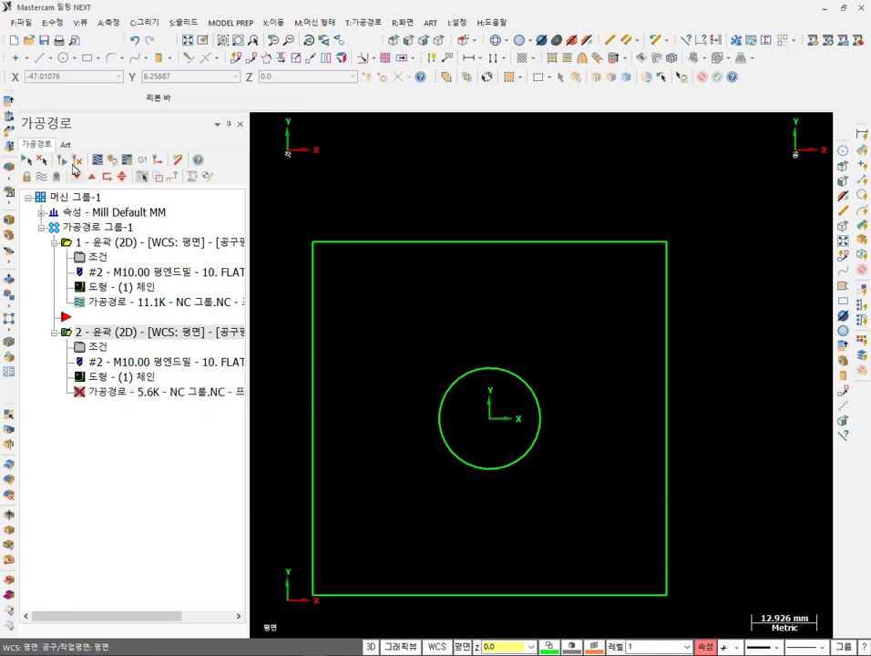
Regenerate and backplot the second contour toolpath, and display it with the translucent stock in the isometric view.
{"action": "left_click", "coordinate": [61, 162]}
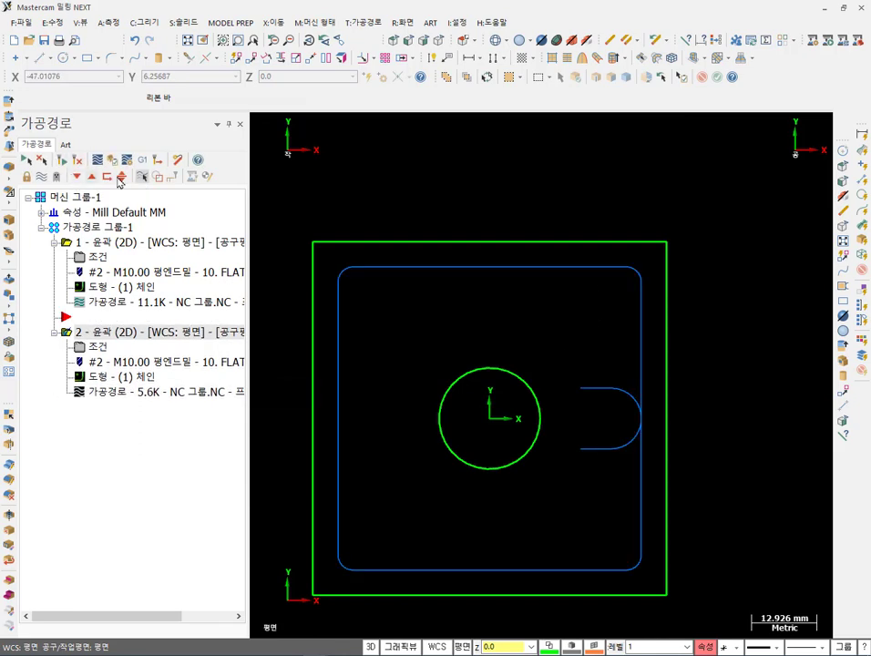
{"action": "left_click", "coordinate": [84, 391]}
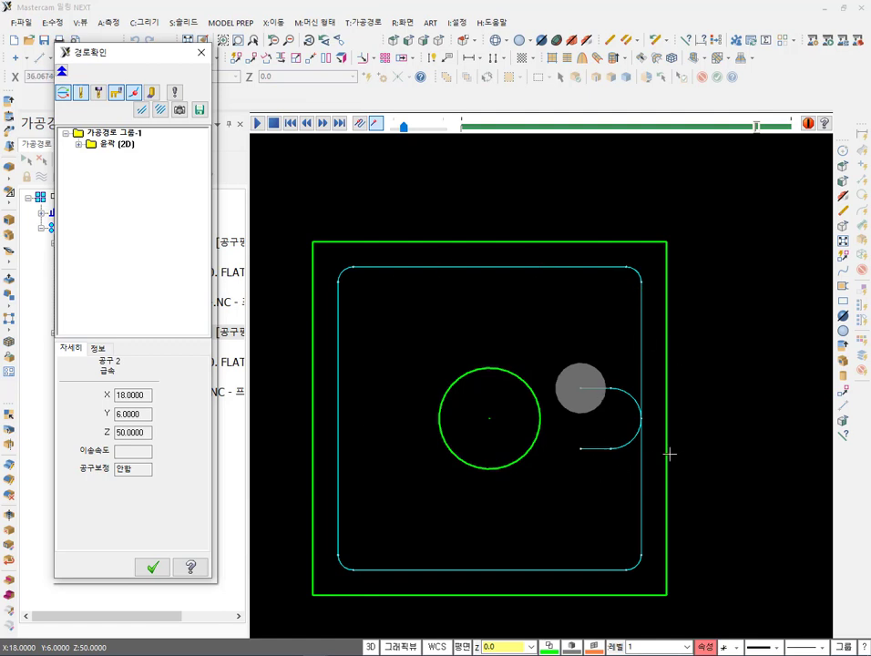
{"action": "scroll", "coordinate": [678, 392], "scroll_direction": "down", "scroll_amount": 1}
{"action": "key", "text": "alt+7"}
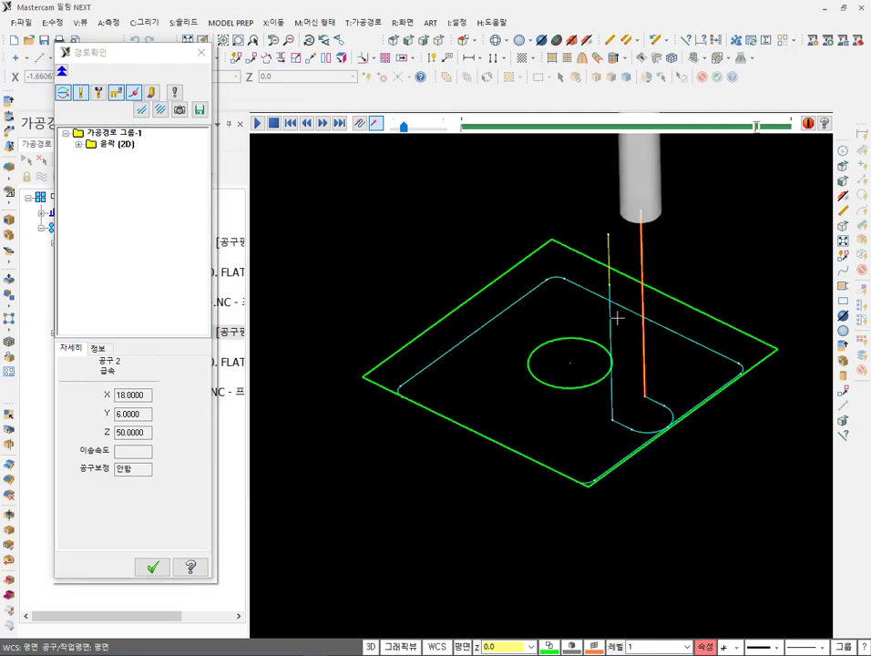
{"action": "left_click", "coordinate": [587, 41]}
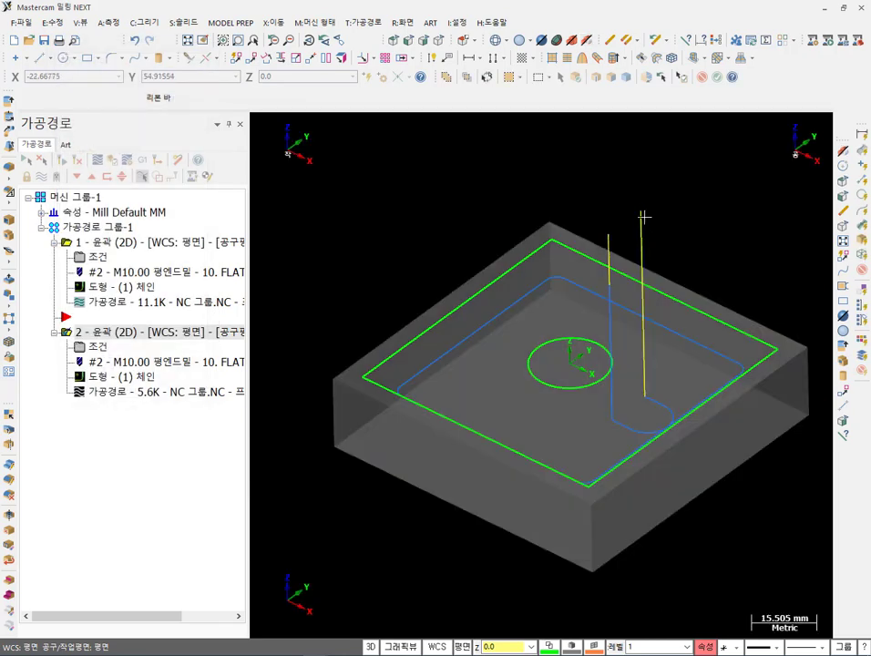
{"action": "scroll", "coordinate": [659, 371], "scroll_direction": "up", "scroll_amount": 1}
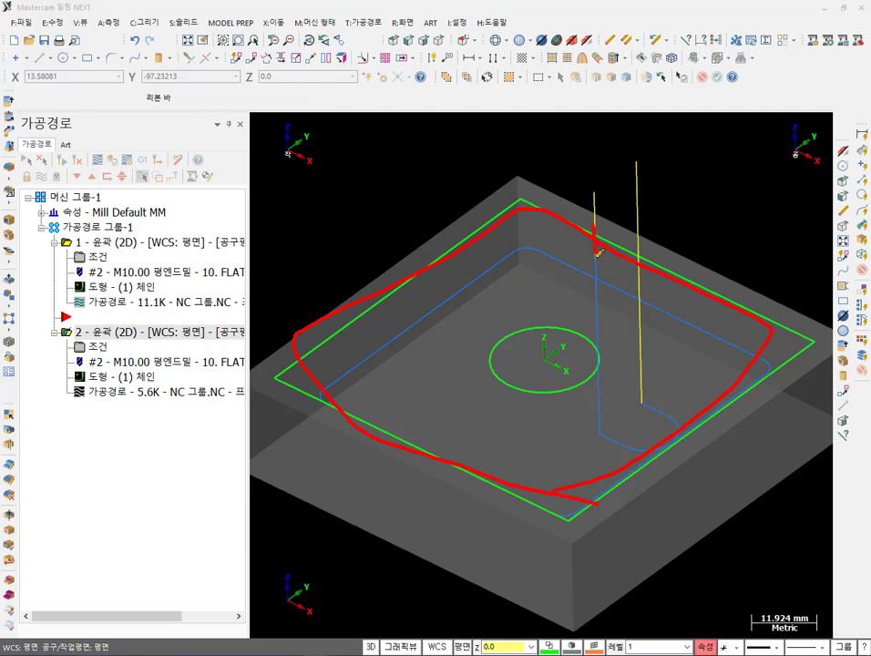
Mark the direct plunge, the circle's centre and an alternative entry route in red, and clear the annotation.
{"action": "mouse_move", "coordinate": [598, 253]}
{"action": "left_mouse_down"}
{"action": "mouse_move", "coordinate": [604, 436]}
{"action": "mouse_move", "coordinate": [625, 392]}
{"action": "mouse_move", "coordinate": [596, 449]}
{"action": "left_mouse_up"}
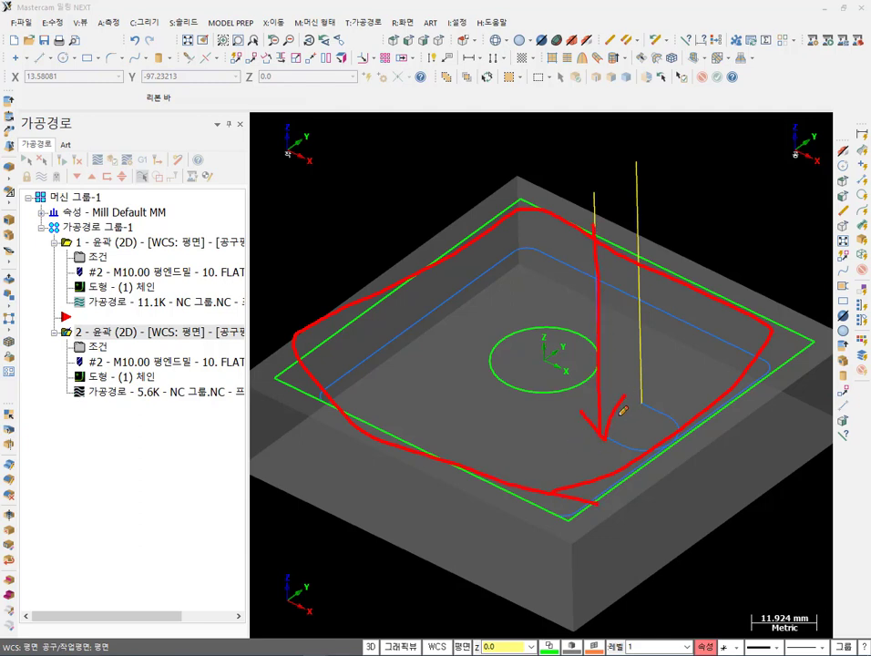
{"action": "mouse_move", "coordinate": [562, 363]}
{"action": "left_mouse_down"}
{"action": "mouse_move", "coordinate": [532, 346]}
{"action": "mouse_move", "coordinate": [560, 360]}
{"action": "mouse_move", "coordinate": [546, 354]}
{"action": "left_mouse_up"}
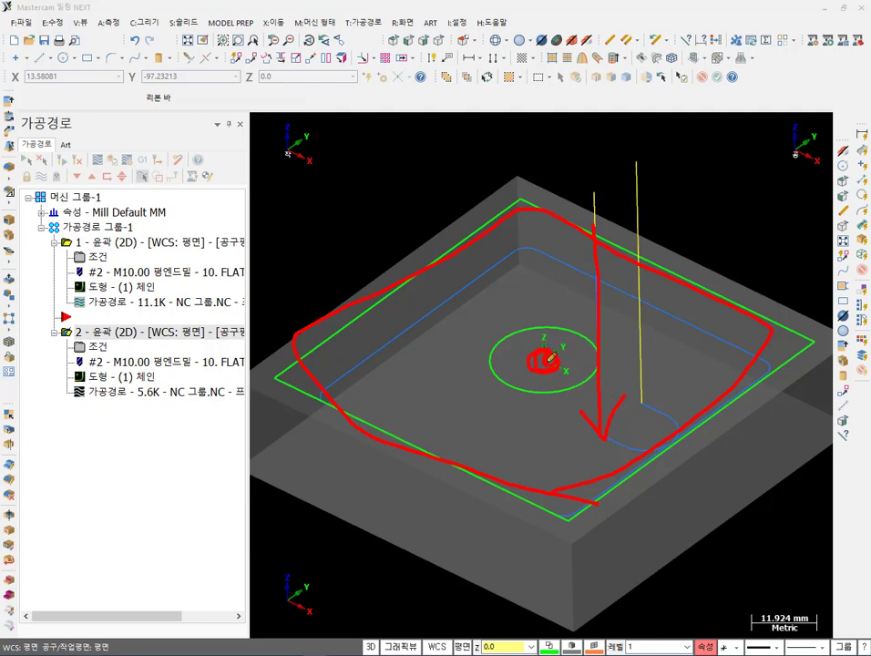
{"action": "mouse_move", "coordinate": [555, 296]}
{"action": "left_mouse_down"}
{"action": "mouse_move", "coordinate": [550, 410]}
{"action": "mouse_move", "coordinate": [612, 439]}
{"action": "left_mouse_up"}
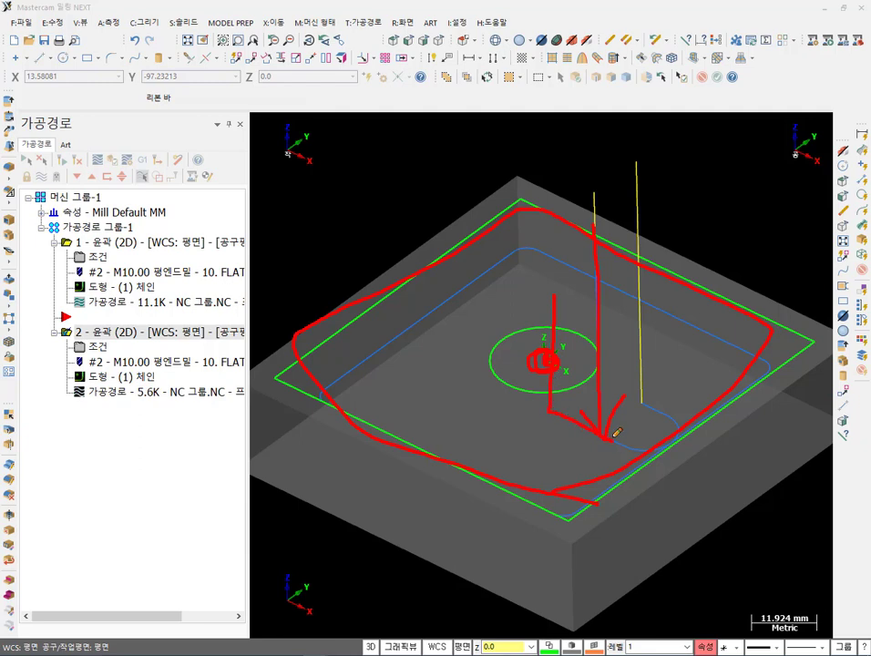
{"action": "right_click", "coordinate": [544, 360]}
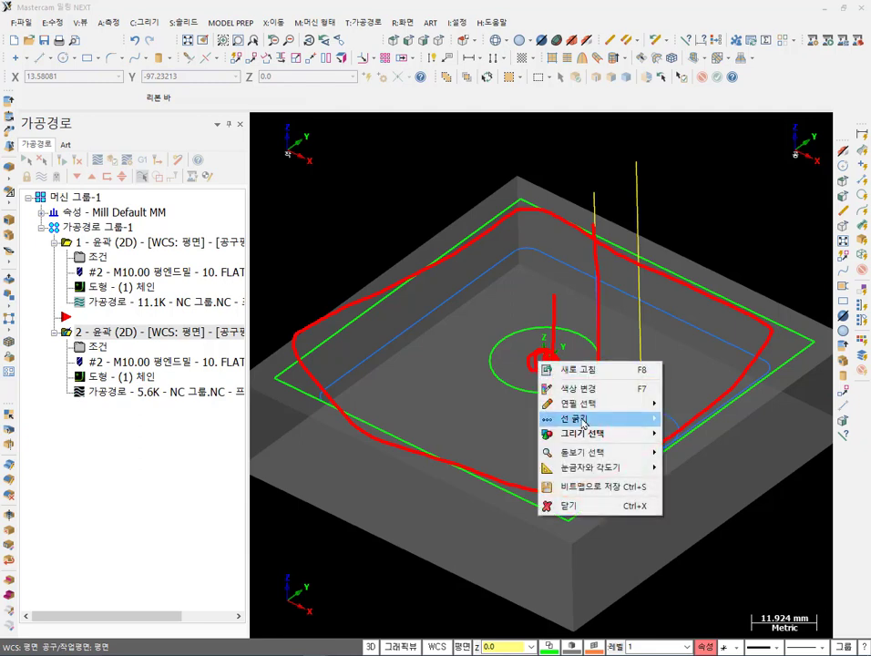
{"action": "left_click", "coordinate": [556, 507]}
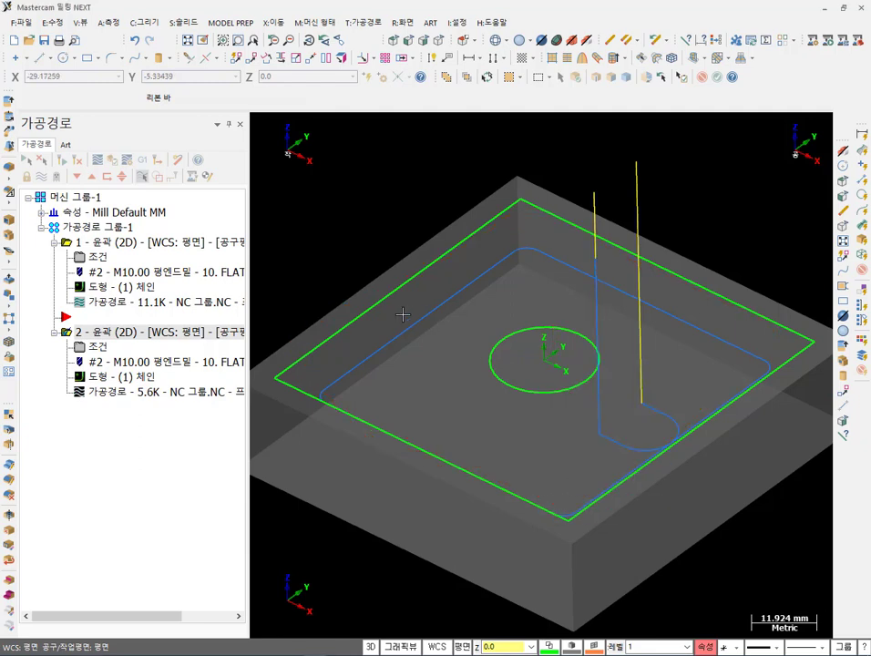
Enable the entry point (진입점 사용) and exit point (복귀점 사용) options in the second contour's 진입/복귀 settings.
{"action": "left_click", "coordinate": [106, 348]}
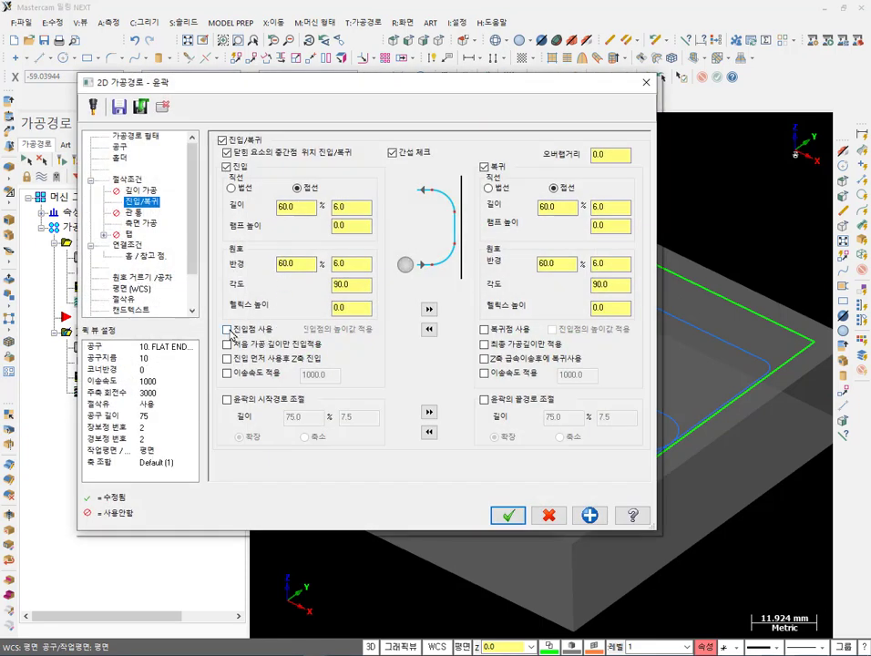
{"action": "left_click", "coordinate": [227, 329]}
{"action": "left_click", "coordinate": [484, 330]}
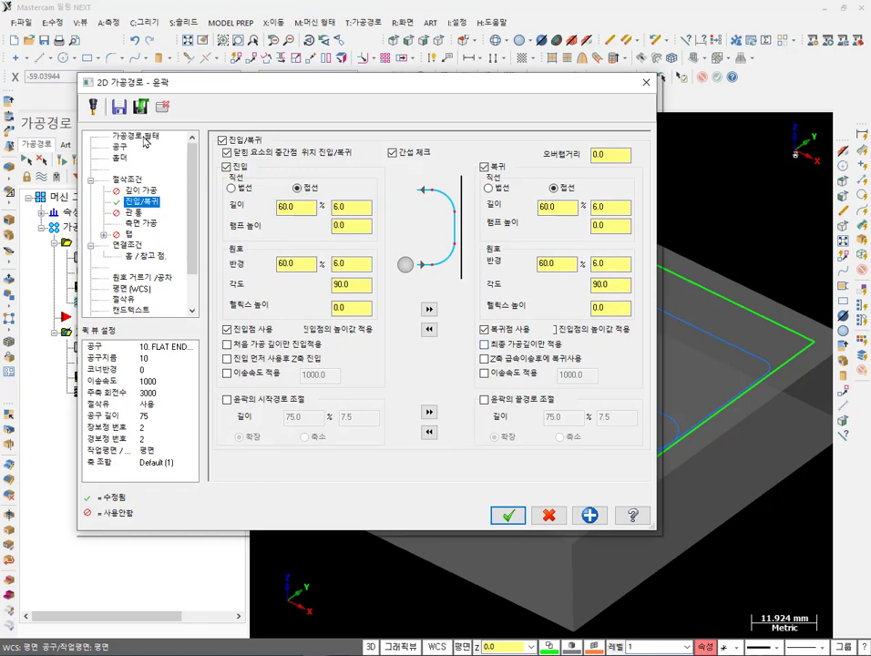
Try to add the circle's centre as a point chain to the second contour's geometry.
{"action": "left_click", "coordinate": [144, 136]}
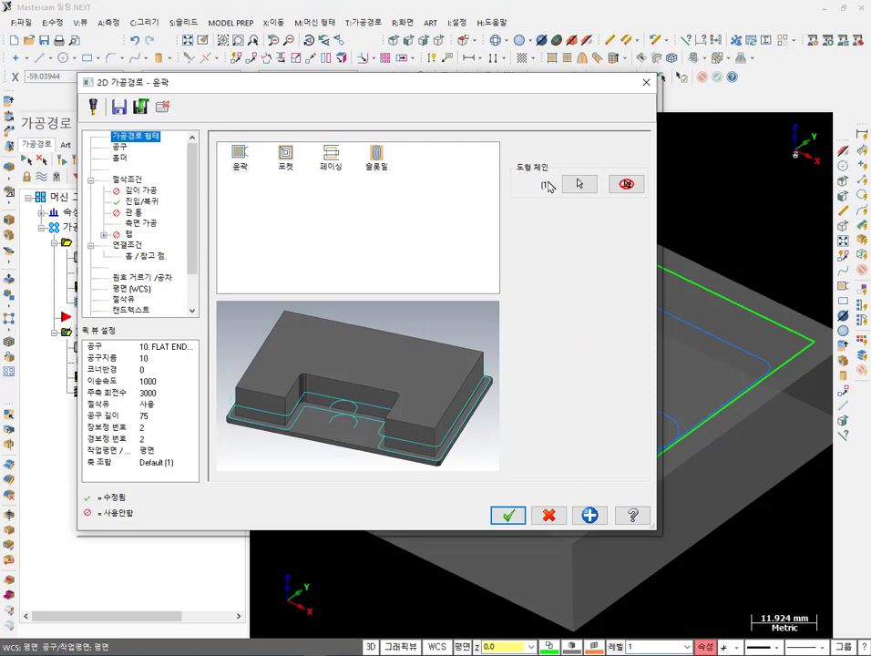
{"action": "left_click", "coordinate": [577, 185]}
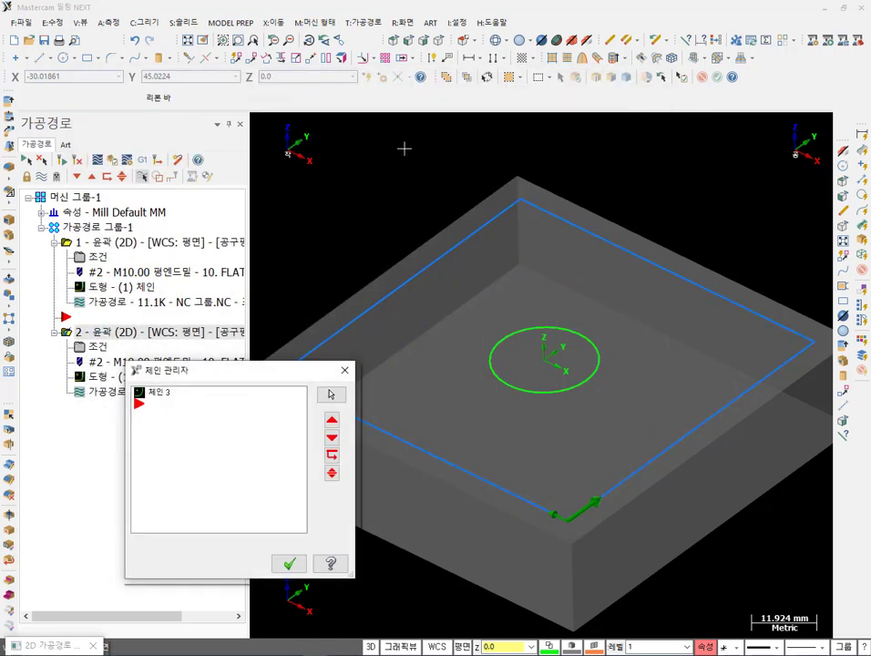
{"action": "right_click", "coordinate": [174, 436]}
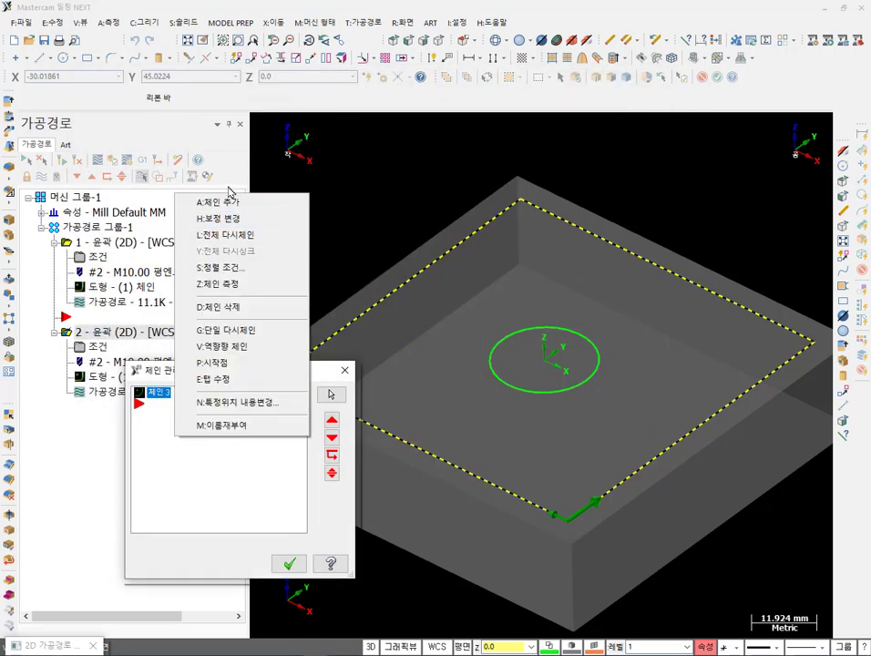
{"action": "left_click", "coordinate": [218, 202]}
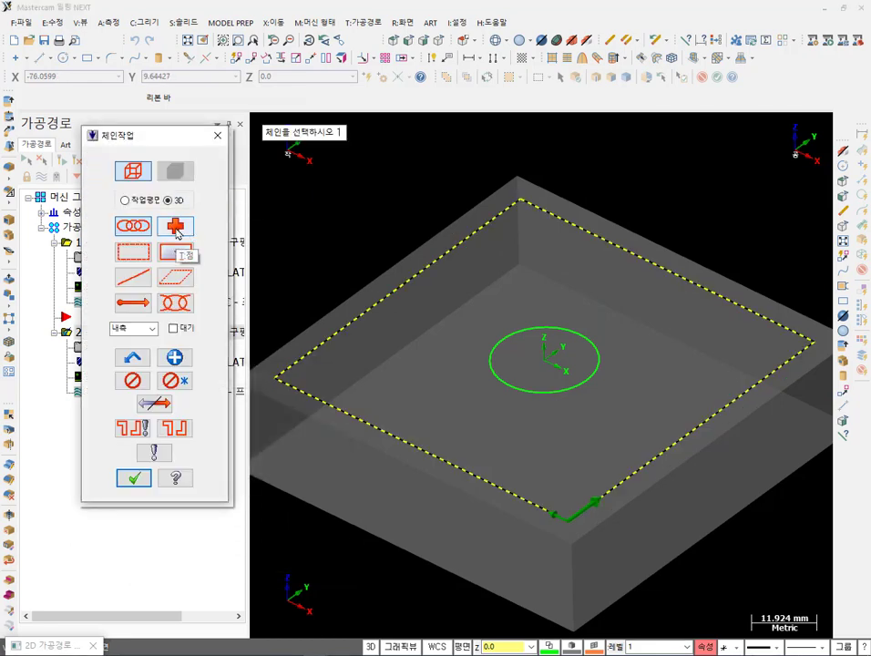
{"action": "left_click", "coordinate": [177, 230]}
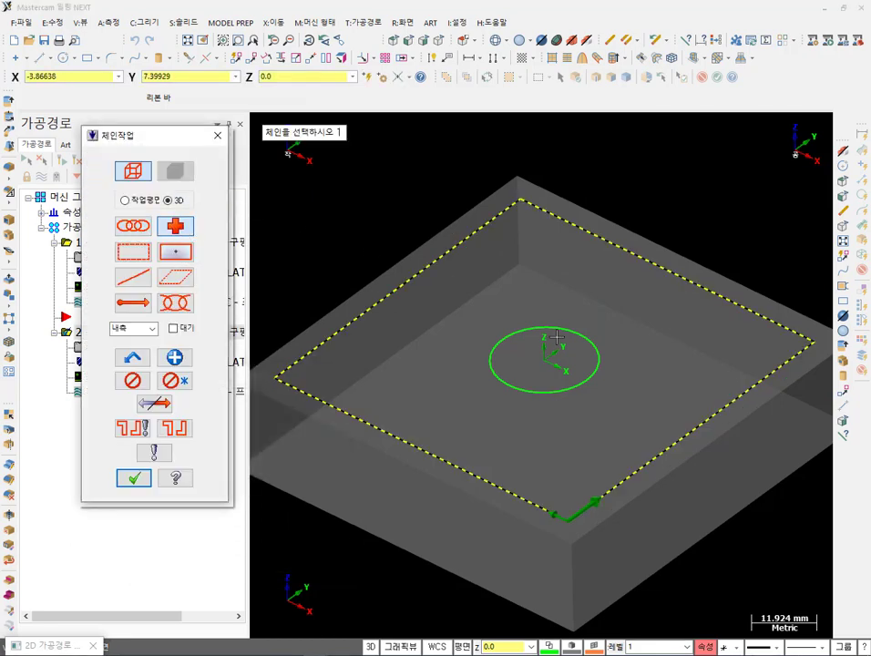
{"action": "left_click", "coordinate": [551, 364]}
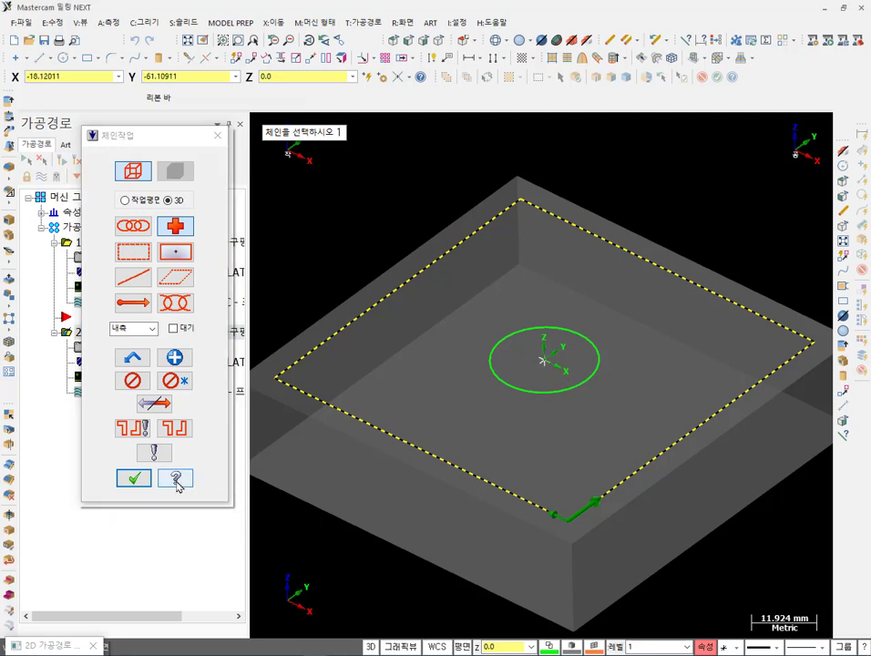
{"action": "left_click", "coordinate": [134, 478]}
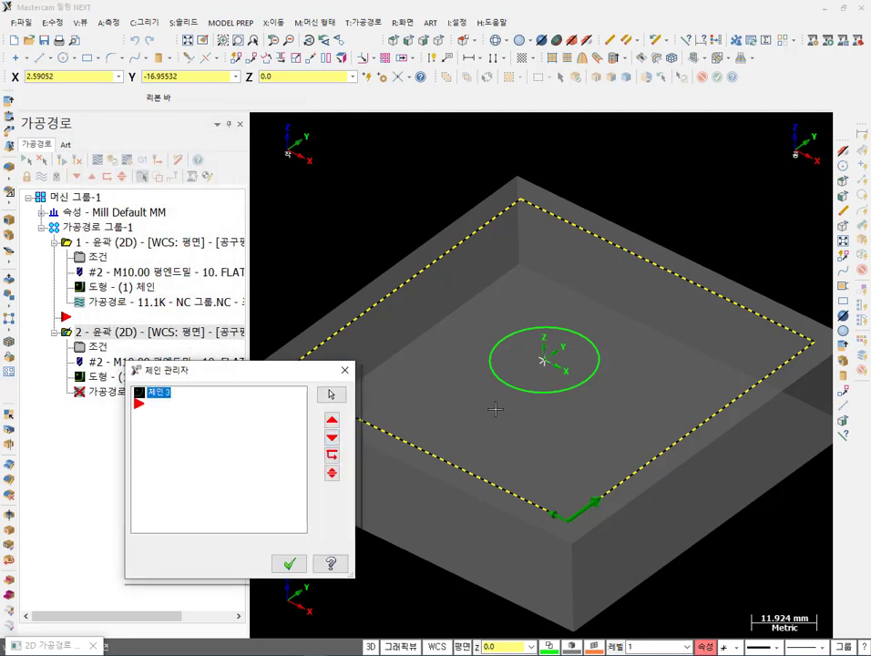
{"action": "left_click_drag", "start_coordinate": [262, 379], "coordinate": [267, 232]}
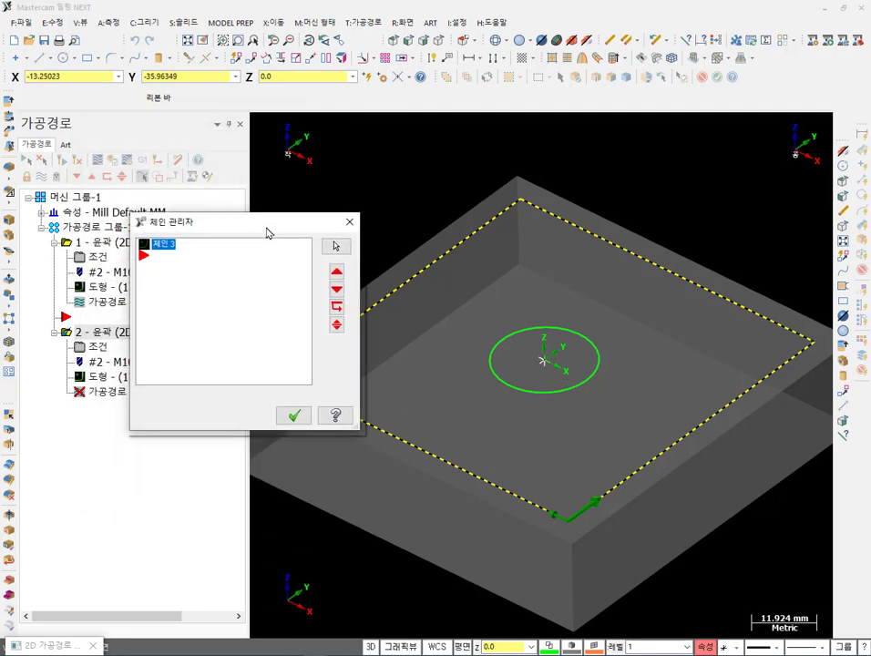
{"action": "left_click", "coordinate": [350, 222]}
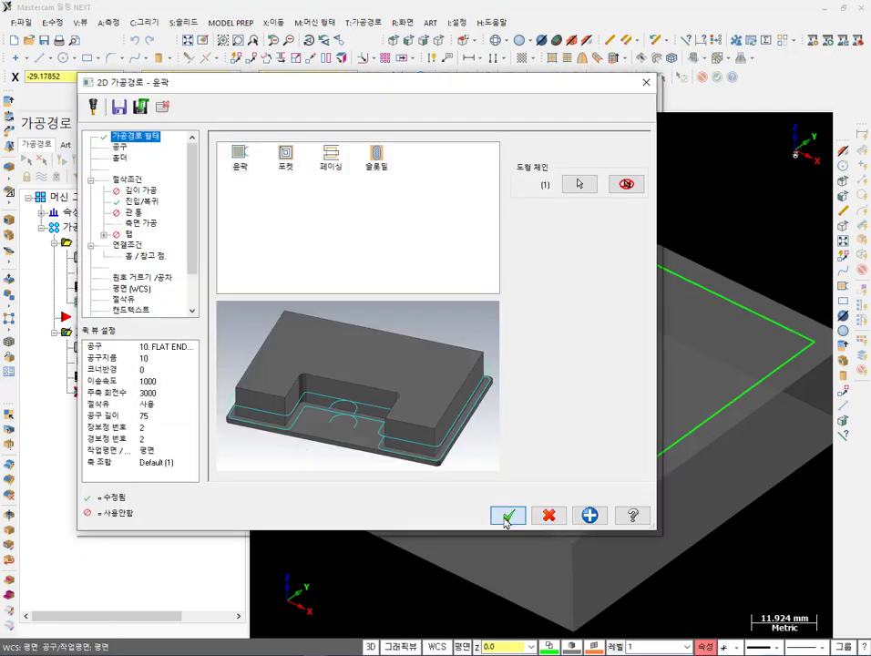
Accept the second contour's parameters and create a point at the centre of the circle.
{"action": "left_click", "coordinate": [506, 513]}
{"action": "scroll", "coordinate": [551, 364], "scroll_direction": "up", "scroll_amount": 3}
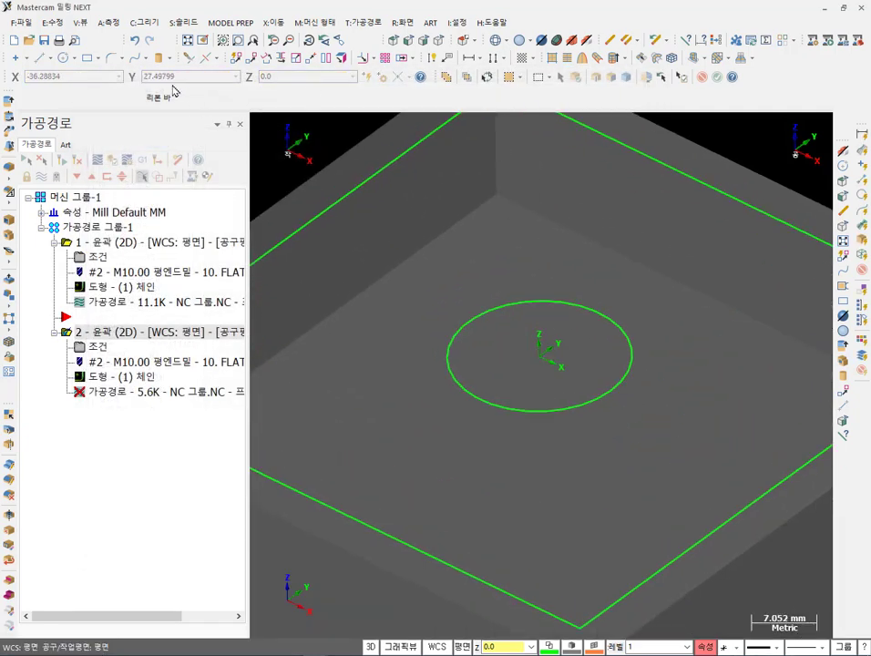
{"action": "left_click", "coordinate": [15, 57]}
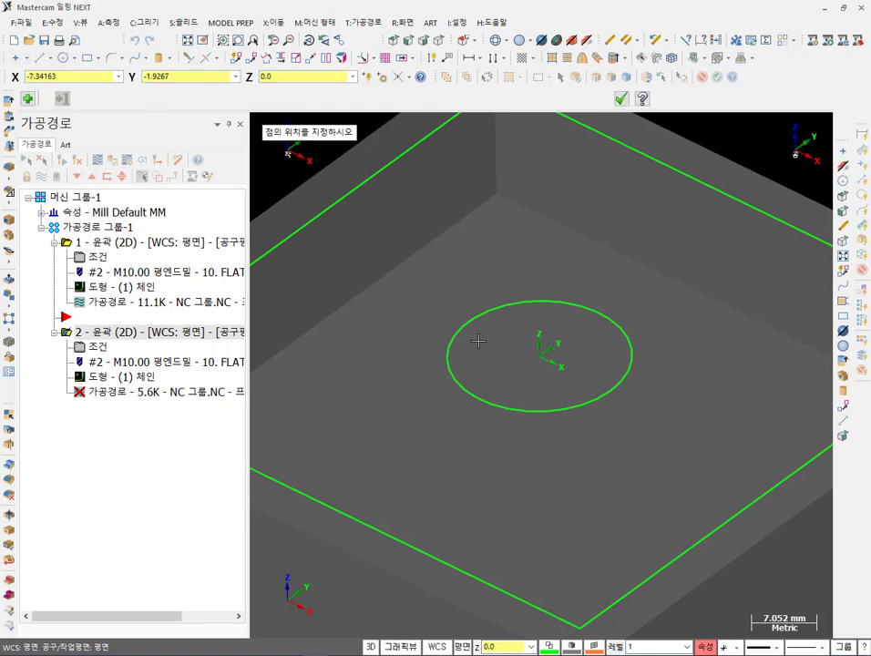
{"action": "left_click", "coordinate": [543, 368]}
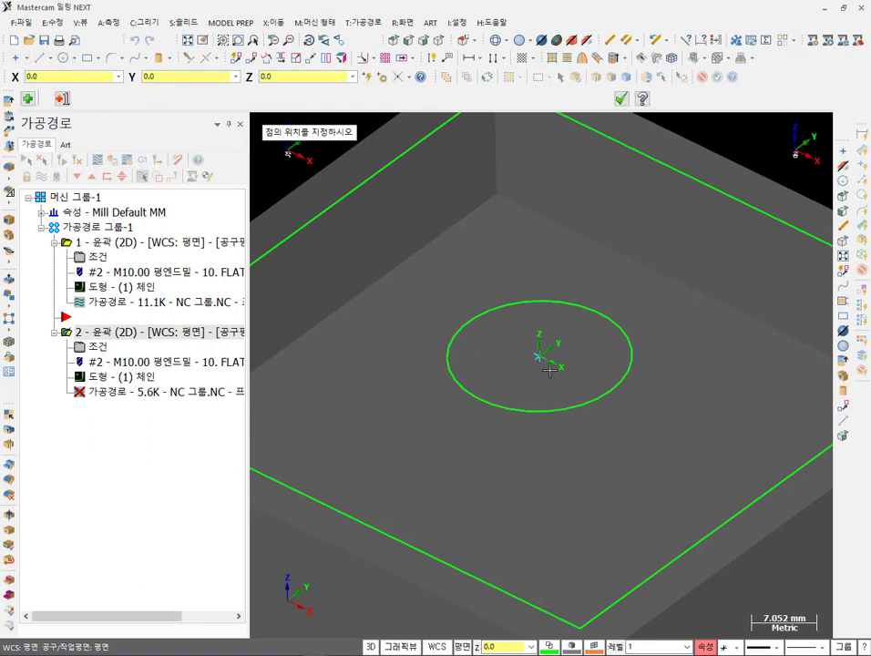
{"action": "left_click", "coordinate": [620, 99]}
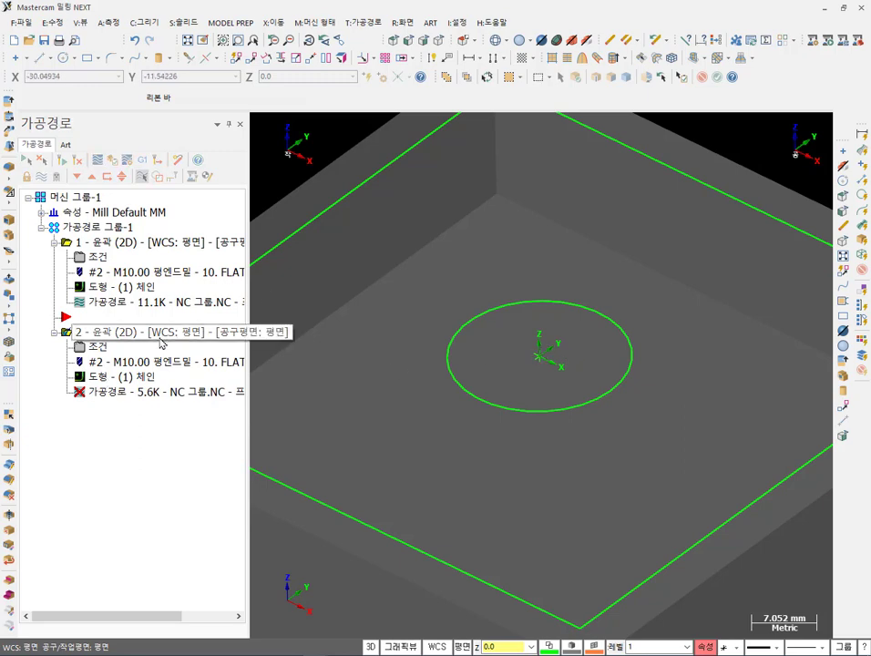
Add the point at the circle's centre as a point chain to the second contour's geometry.
{"action": "left_click", "coordinate": [82, 286]}
{"action": "right_click", "coordinate": [205, 296]}
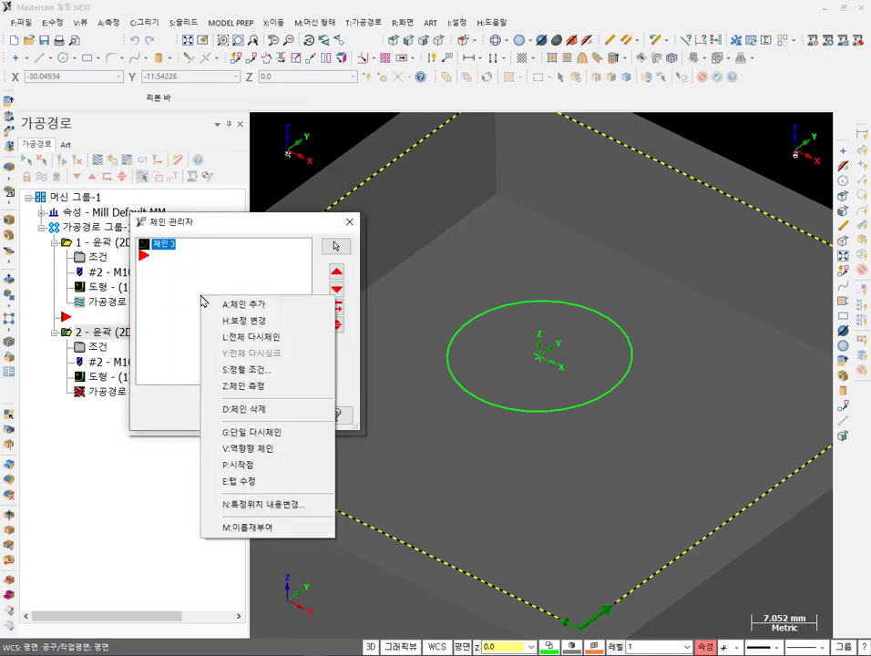
{"action": "left_click", "coordinate": [235, 304]}
{"action": "left_click", "coordinate": [173, 225]}
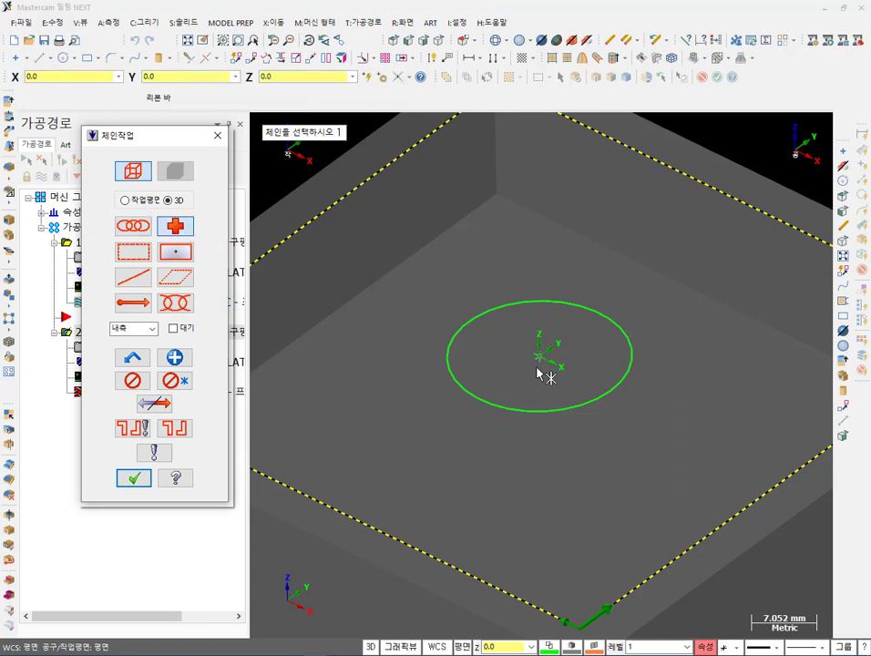
{"action": "scroll", "coordinate": [540, 367], "scroll_direction": "up", "scroll_amount": 2}
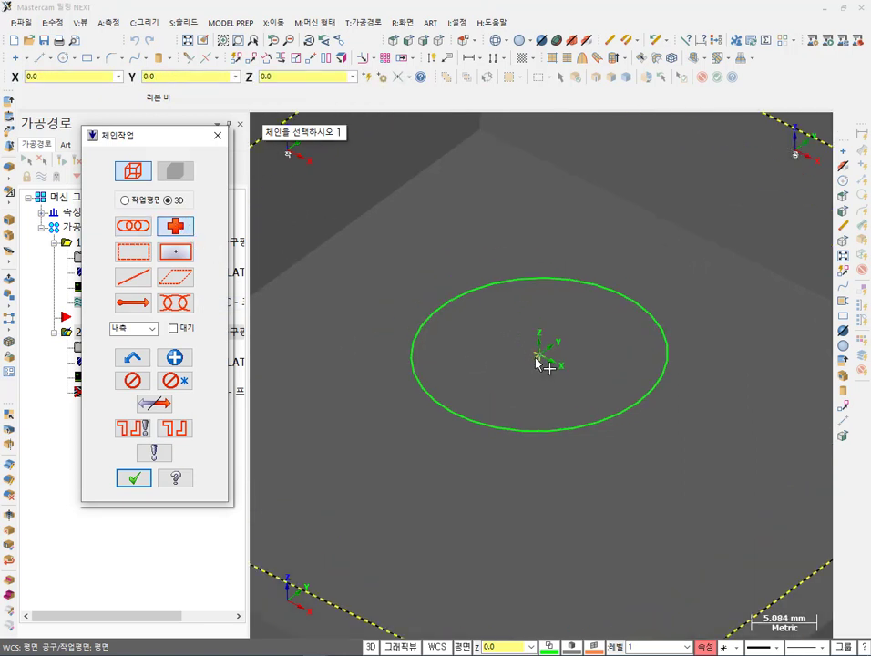
{"action": "left_click", "coordinate": [538, 358]}
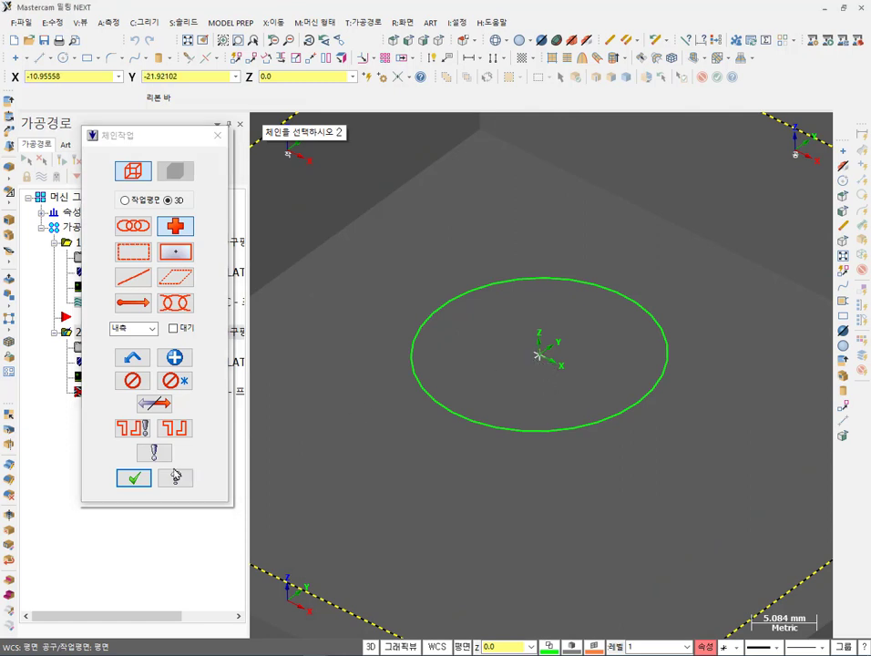
{"action": "left_click", "coordinate": [134, 478]}
Move the point chain ahead of the rectangular contour chain in the chain manager and accept the order.
{"action": "left_click", "coordinate": [164, 255]}
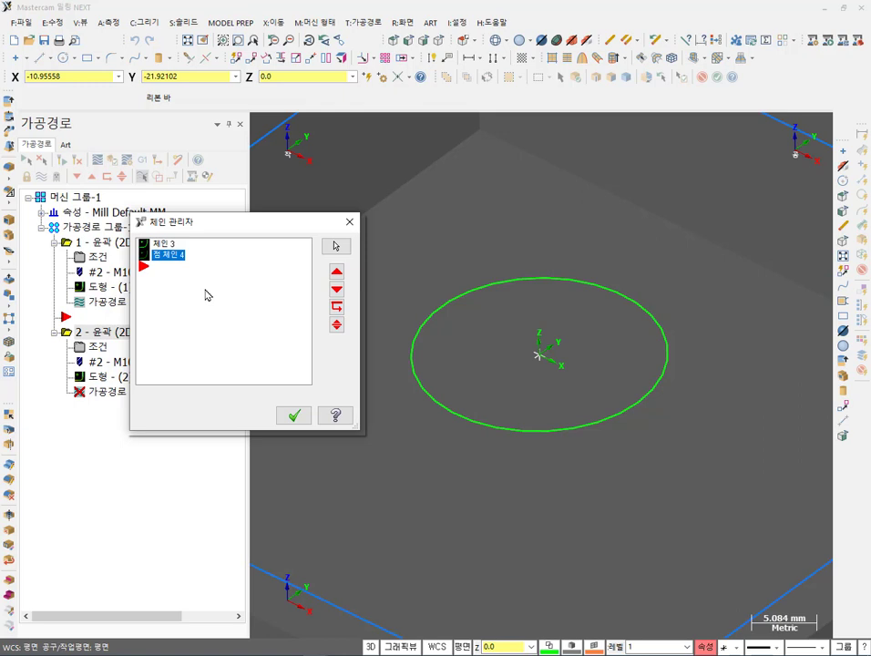
{"action": "left_click", "coordinate": [336, 289]}
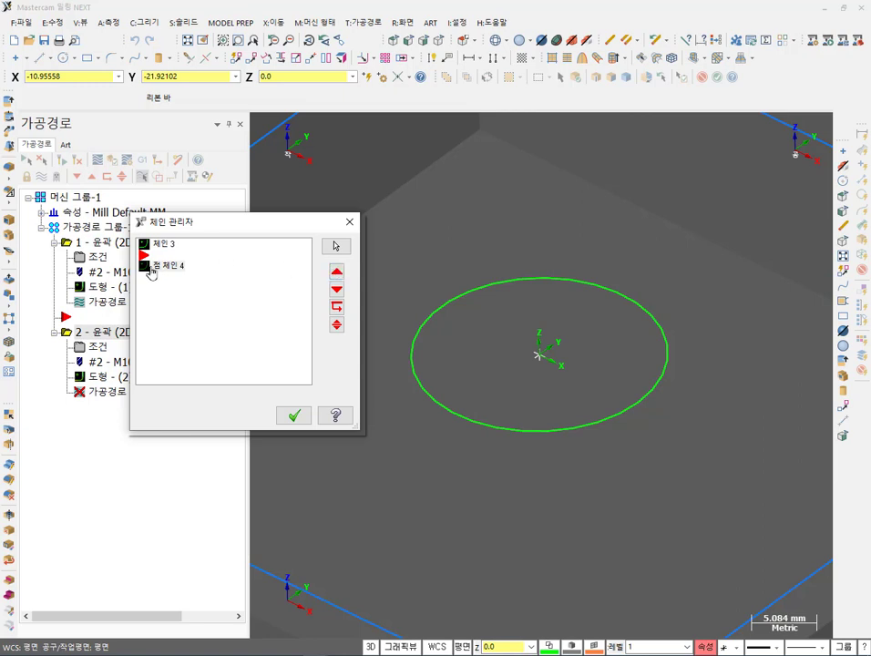
{"action": "left_click_drag", "start_coordinate": [169, 269], "coordinate": [164, 244]}
{"action": "left_click", "coordinate": [169, 247]}
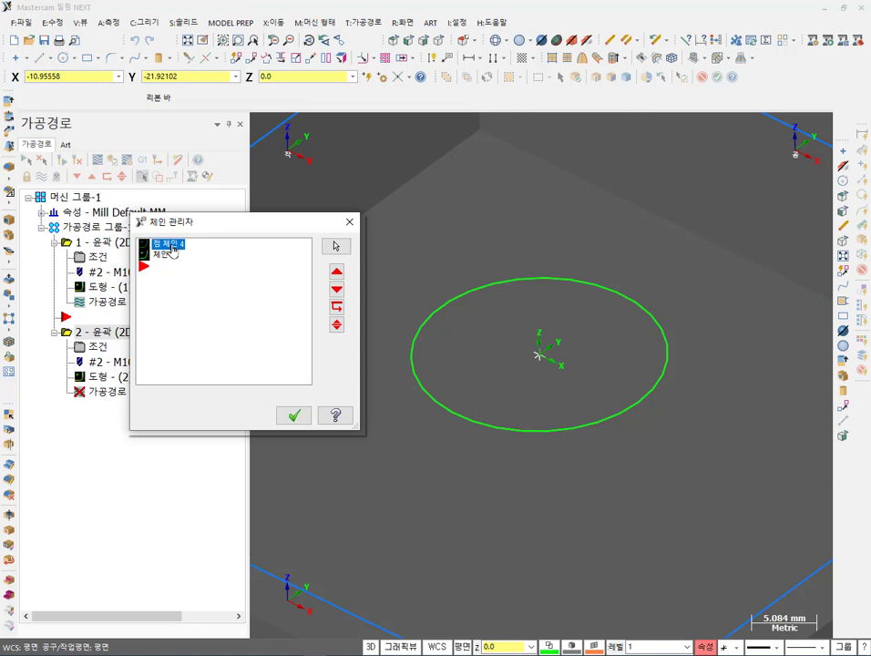
{"action": "left_click", "coordinate": [168, 256]}
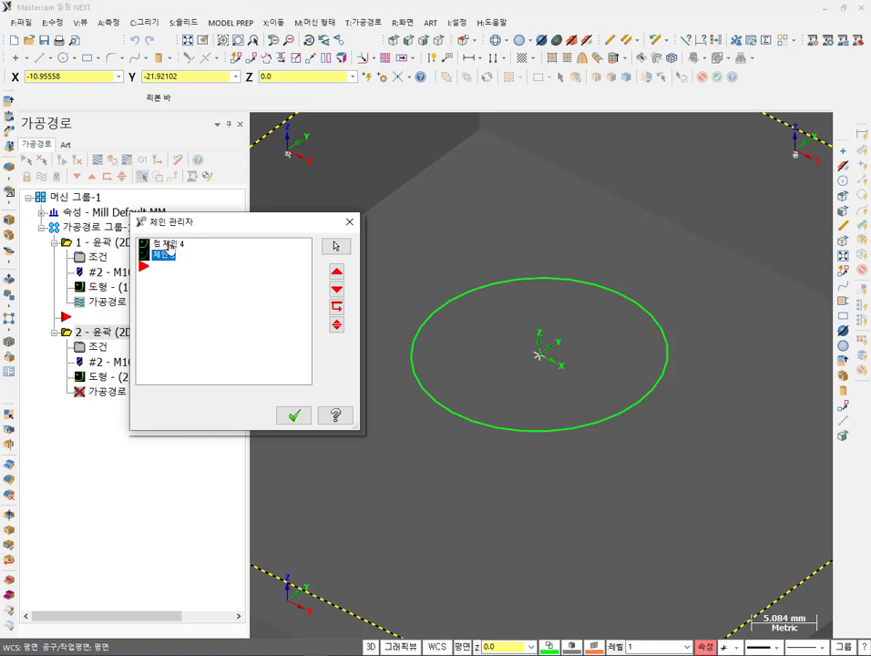
{"action": "left_click", "coordinate": [169, 245]}
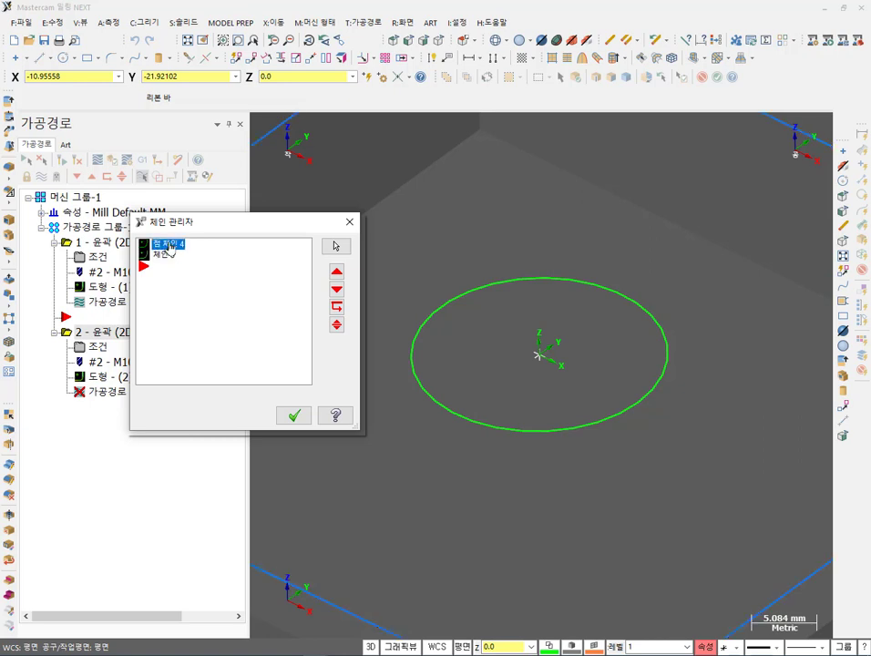
{"action": "left_click", "coordinate": [171, 256]}
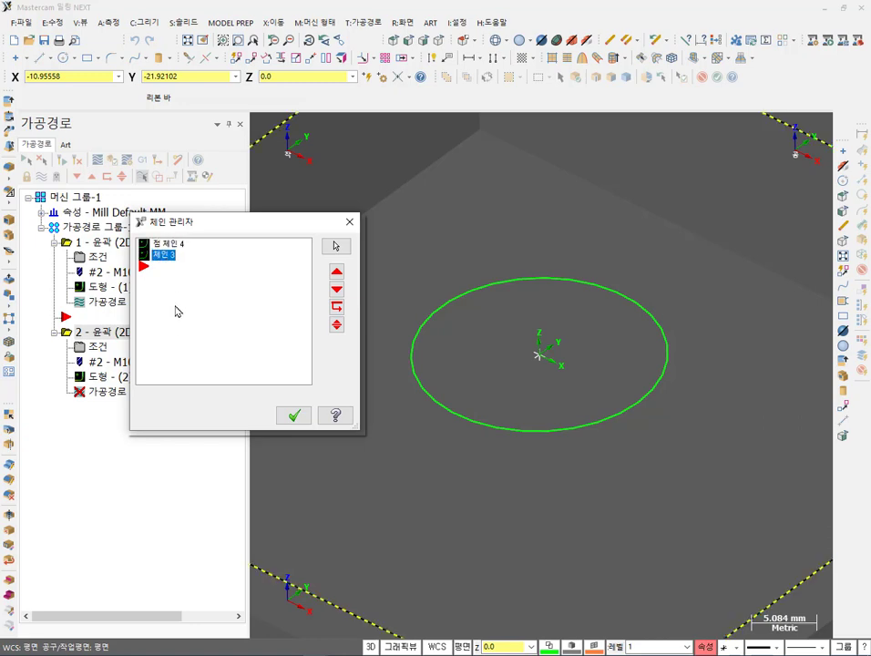
{"action": "left_click", "coordinate": [298, 417]}
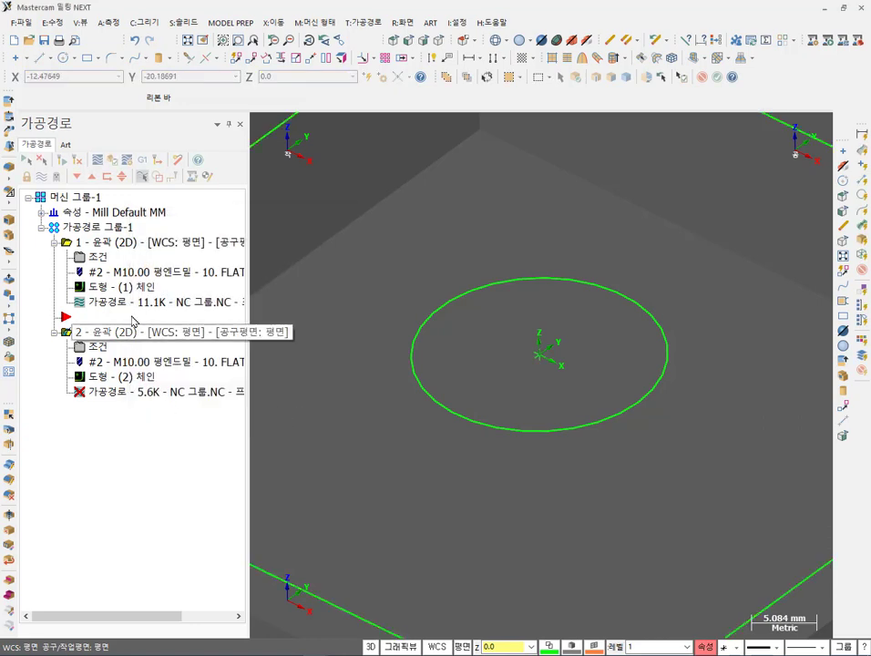
Regenerate the second contour toolpath and backplot its entry from and exit to the circle's centre point.
{"action": "left_click", "coordinate": [66, 162]}
{"action": "scroll", "coordinate": [355, 311], "scroll_direction": "down", "scroll_amount": 3}
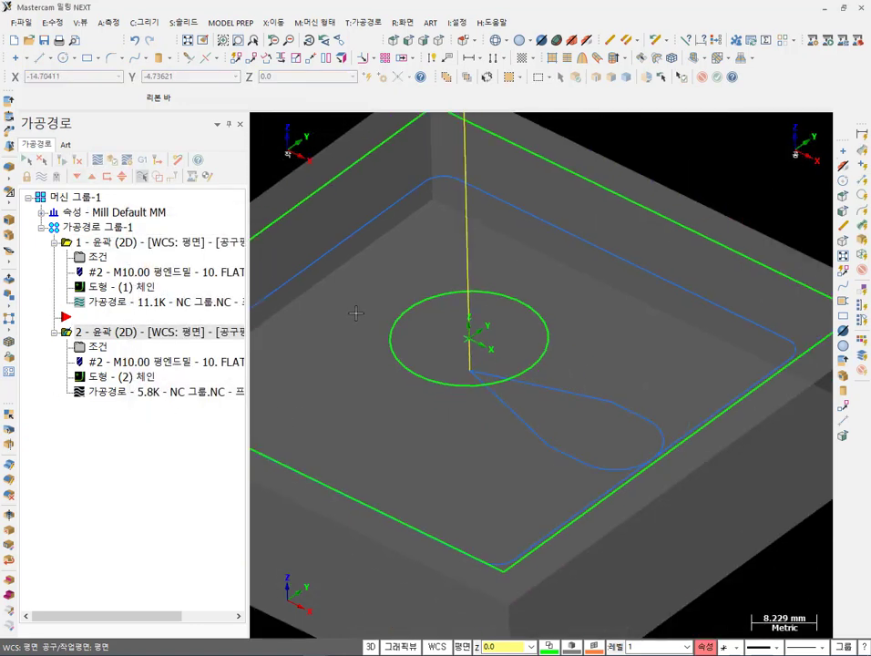
{"action": "middle_click_drag", "start_coordinate": [355, 310], "coordinate": [663, 497]}
{"action": "left_click_drag", "start_coordinate": [663, 497], "coordinate": [460, 400]}
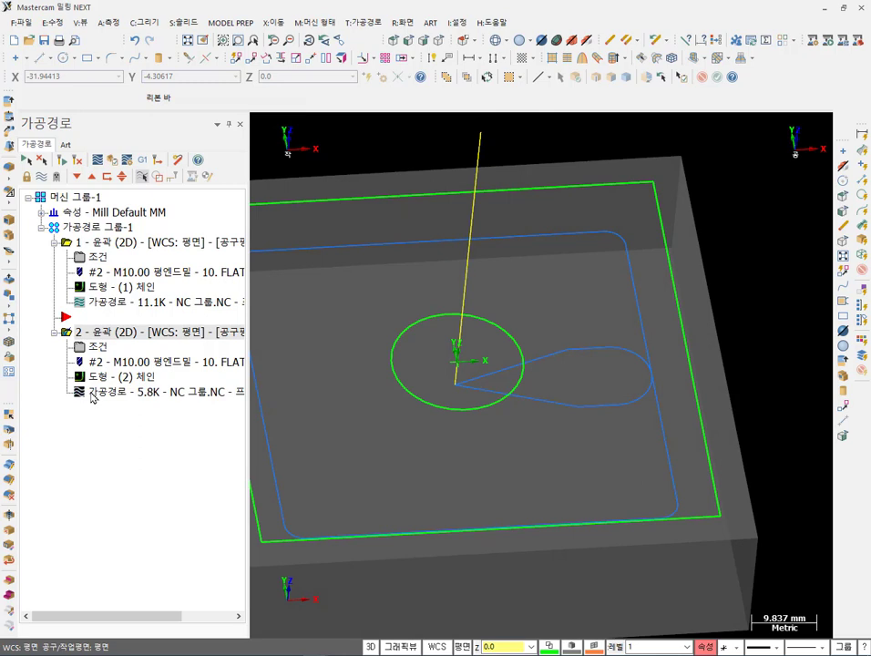
{"action": "key", "text": "alt+t"}
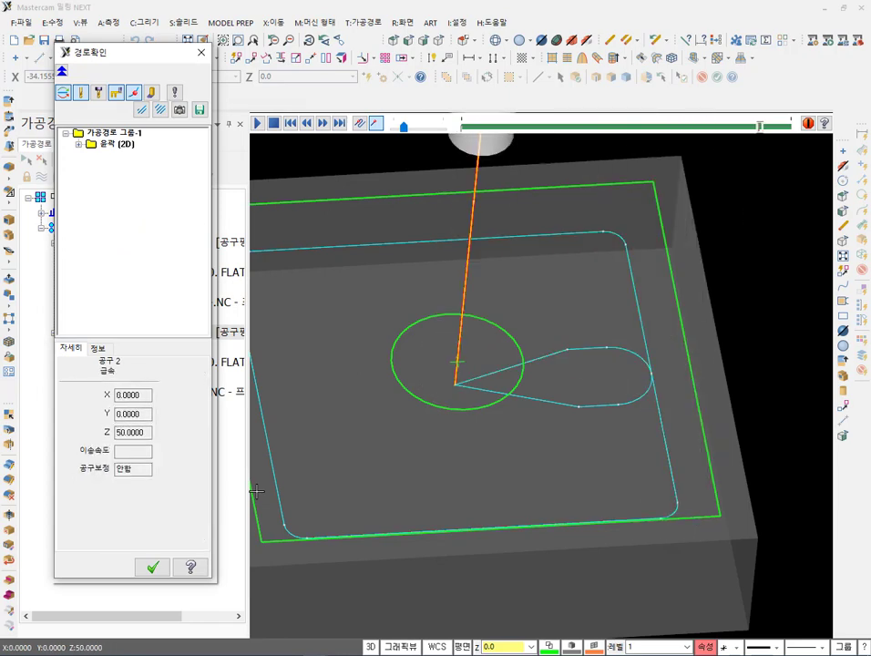
{"action": "middle_click_drag", "start_coordinate": [581, 432], "coordinate": [606, 446]}
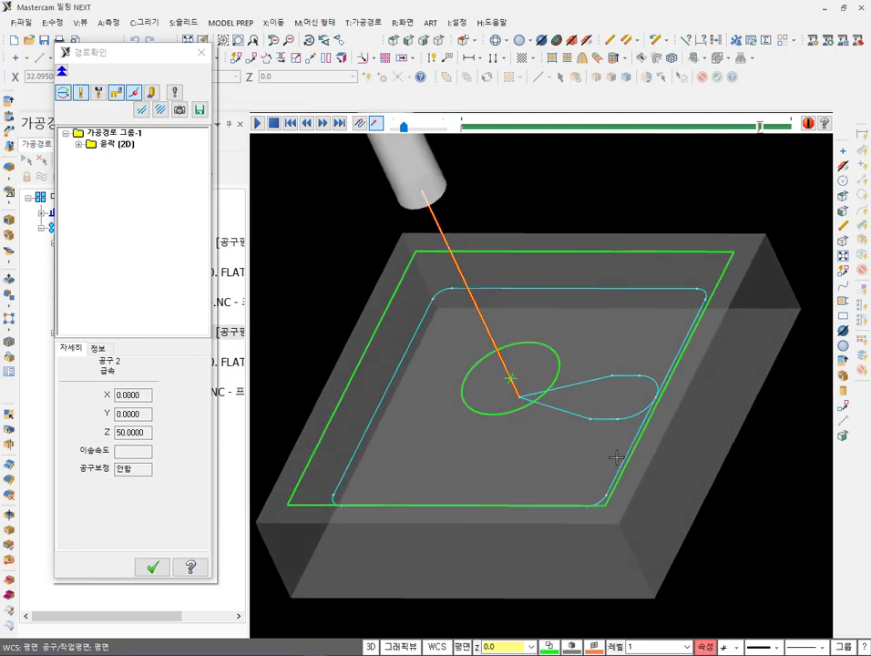
{"action": "left_click", "coordinate": [152, 567]}
In the second contour's 진입/복귀 settings, enable entry at first depth only (처음 가공 깊이만 진입적용) and exit at last depth only (최종 가공깊이만 적용).
{"action": "left_click", "coordinate": [93, 347]}
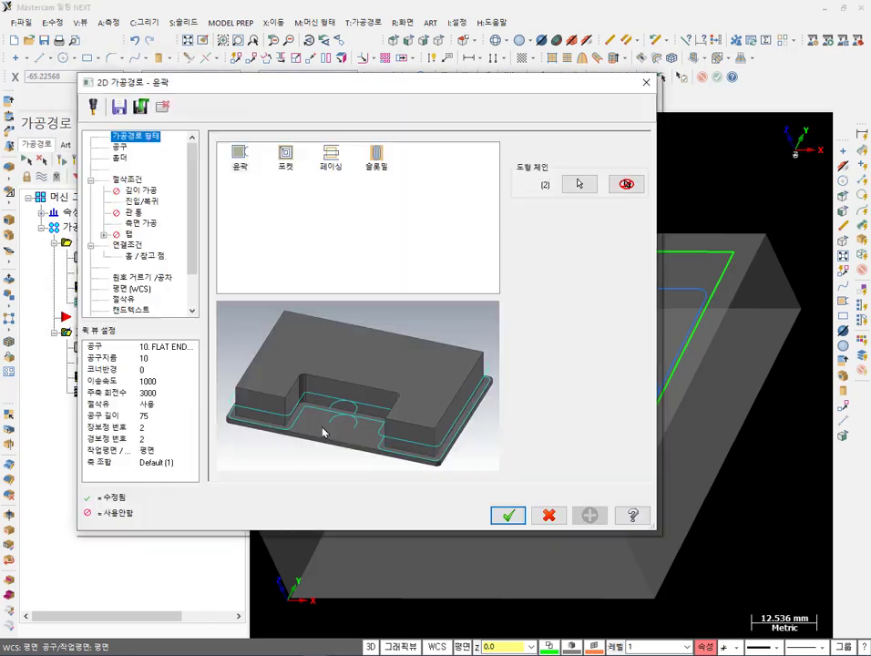
{"action": "left_click", "coordinate": [141, 201]}
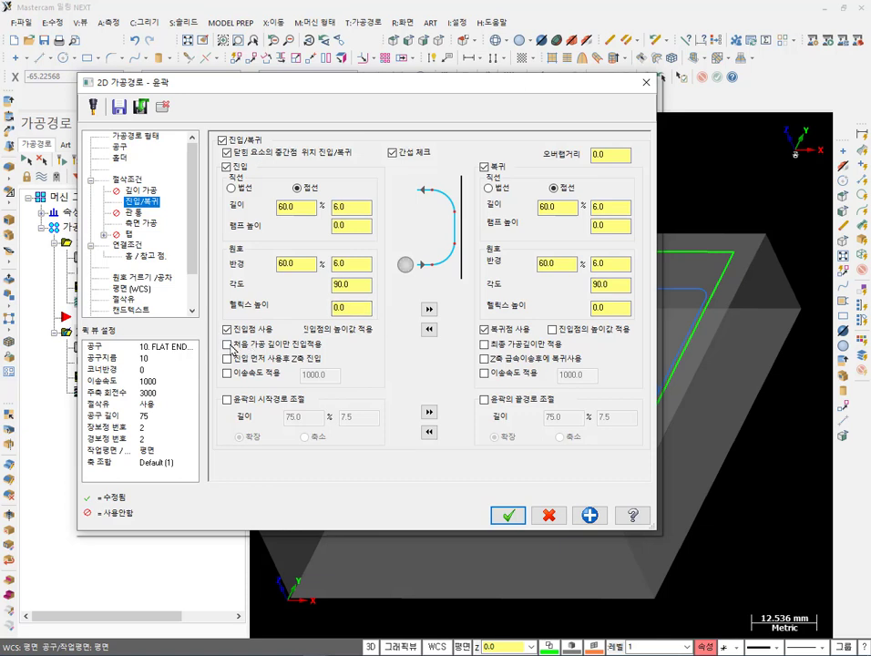
{"action": "left_click", "coordinate": [228, 345]}
{"action": "left_click", "coordinate": [485, 345]}
Enable depth cuts (깊이 가공) for the second contour, set the top of stock (재료상단) to 0, and accept the parameters.
{"action": "left_click", "coordinate": [144, 190]}
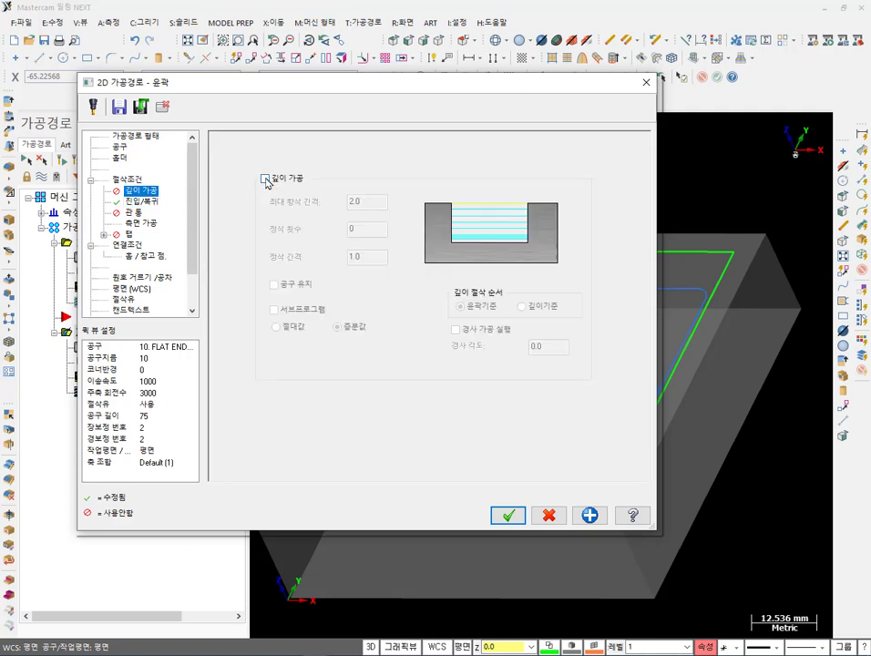
{"action": "left_click", "coordinate": [265, 179]}
{"action": "left_click", "coordinate": [347, 202]}
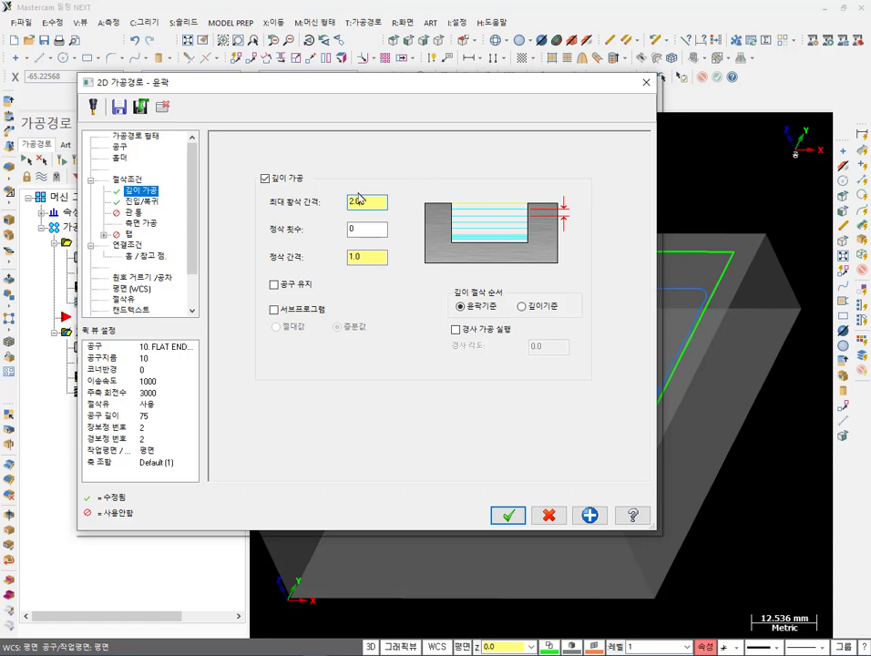
{"action": "left_click", "coordinate": [142, 245]}
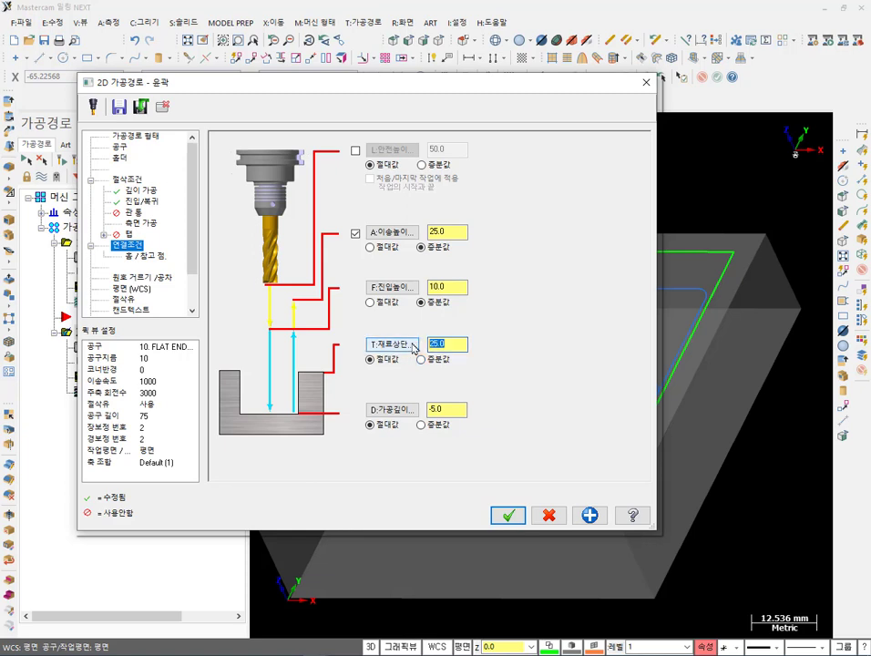
{"action": "double_click", "coordinate": [443, 343]}
{"action": "type", "text": "0"}
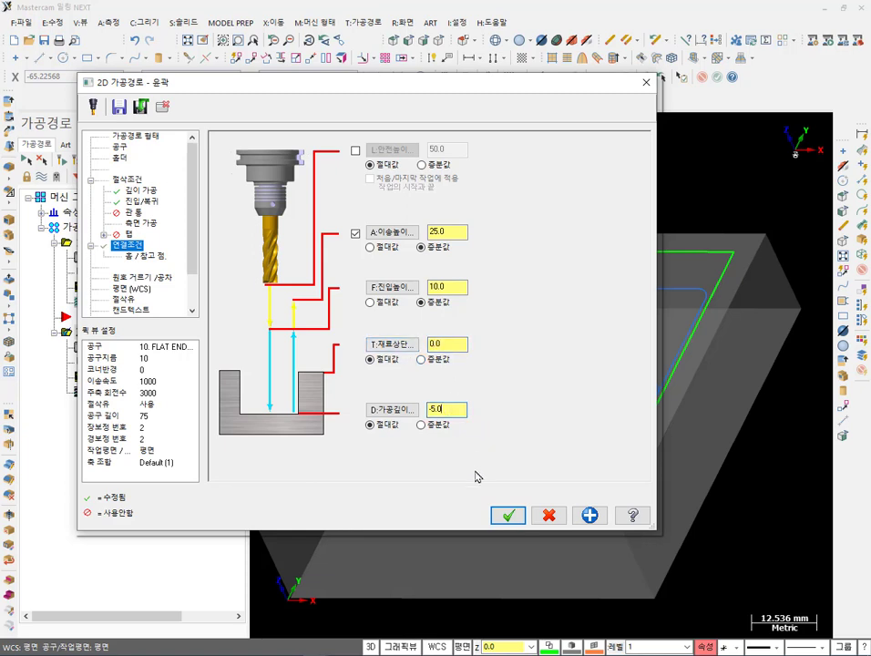
{"action": "left_click", "coordinate": [508, 516]}
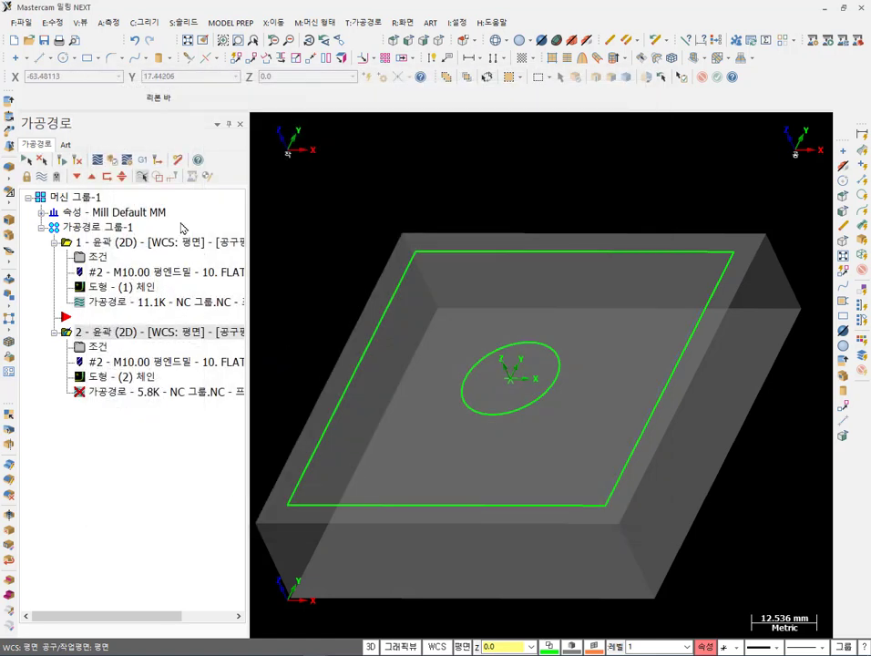
Regenerate the second contour with its depth cuts and backplot the entry at the first pass and exit at the last.
{"action": "left_click", "coordinate": [77, 159]}
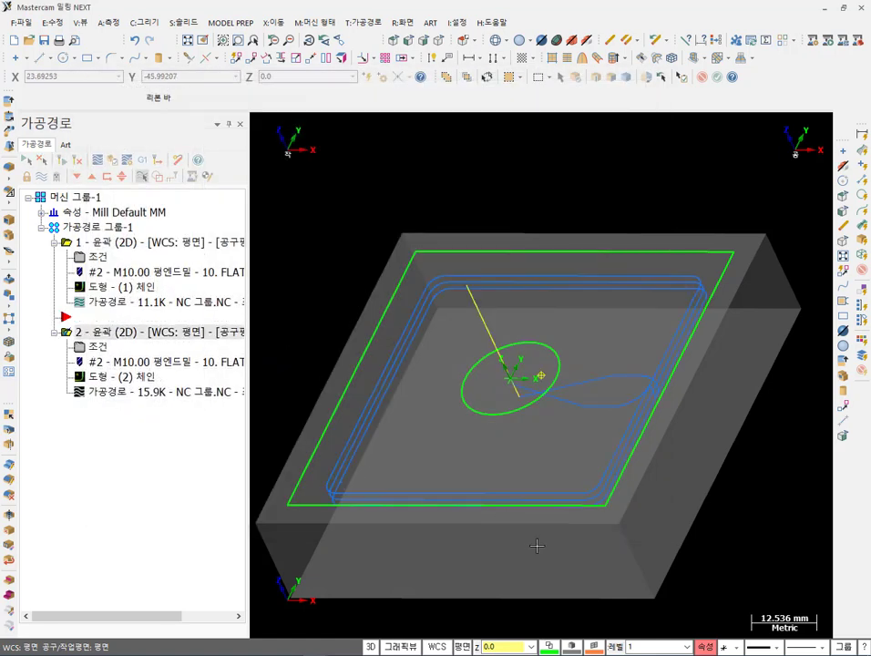
{"action": "middle_click_drag", "start_coordinate": [537, 544], "coordinate": [583, 519]}
{"action": "scroll", "coordinate": [640, 406], "scroll_direction": "up", "scroll_amount": 2}
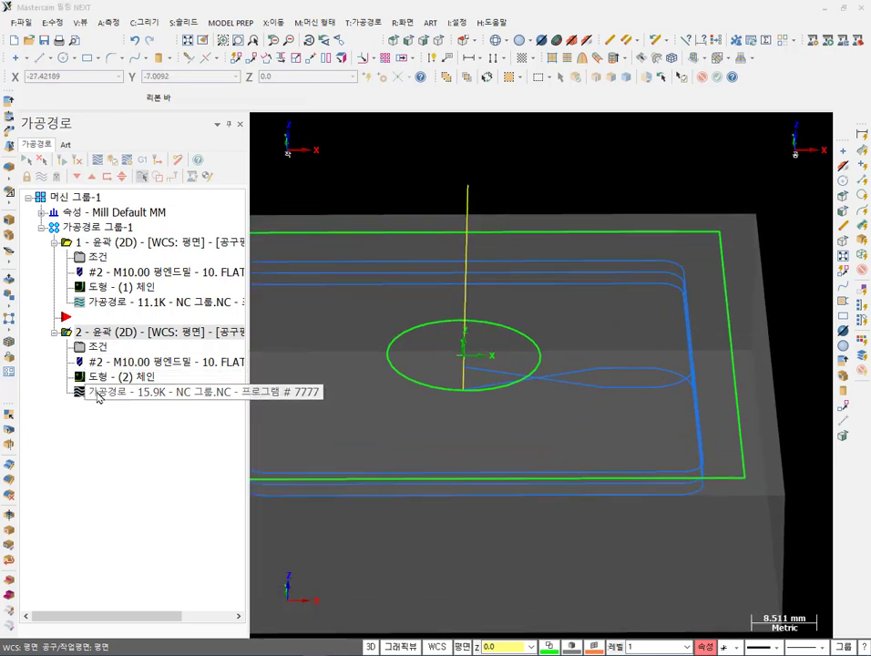
{"action": "key", "text": "alt+t"}
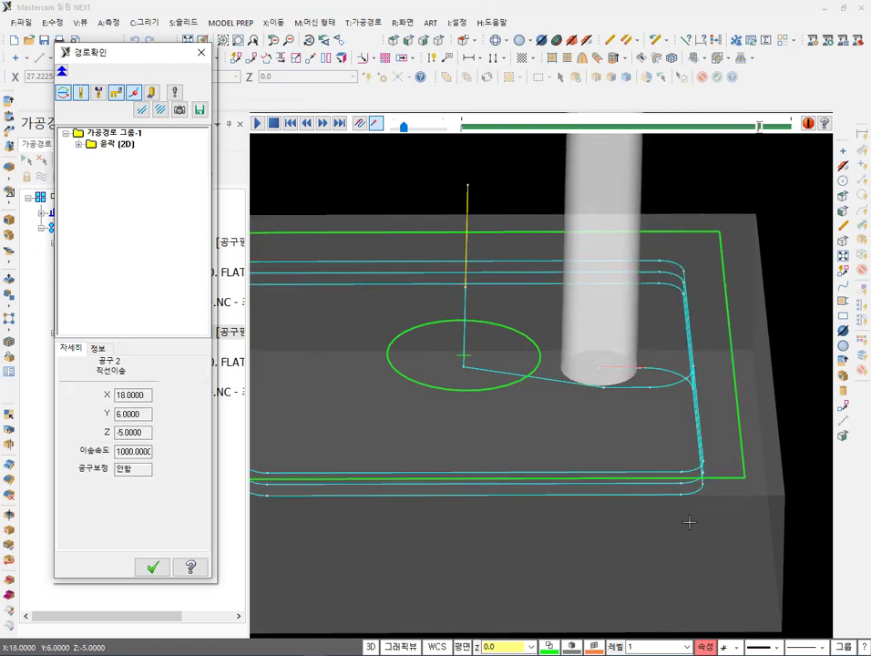
{"action": "middle_click_drag", "start_coordinate": [689, 521], "coordinate": [715, 545]}
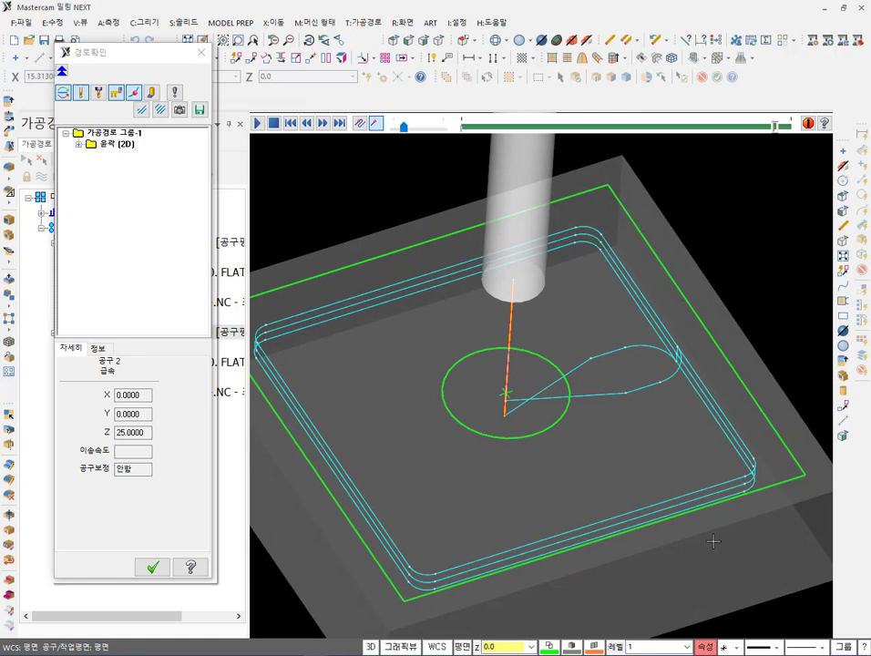
{"action": "left_click", "coordinate": [152, 566]}
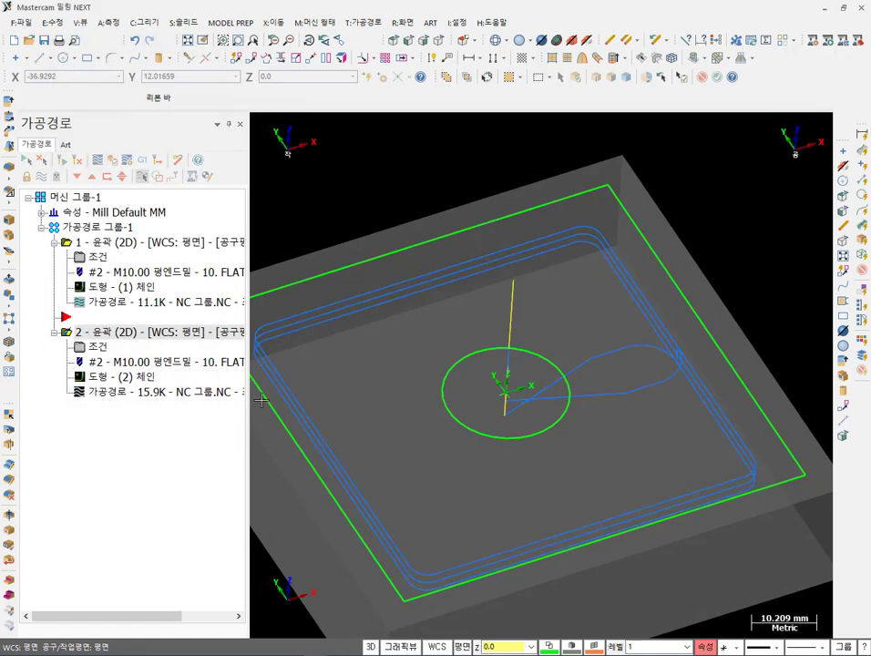
In the second contour's 진입/복귀 settings, turn off 최종 가공깊이만 적용 and enable 진입 먼저 사용후 Z축 진입 and Z축 급속이송후에 복귀사용.
{"action": "left_click", "coordinate": [76, 259]}
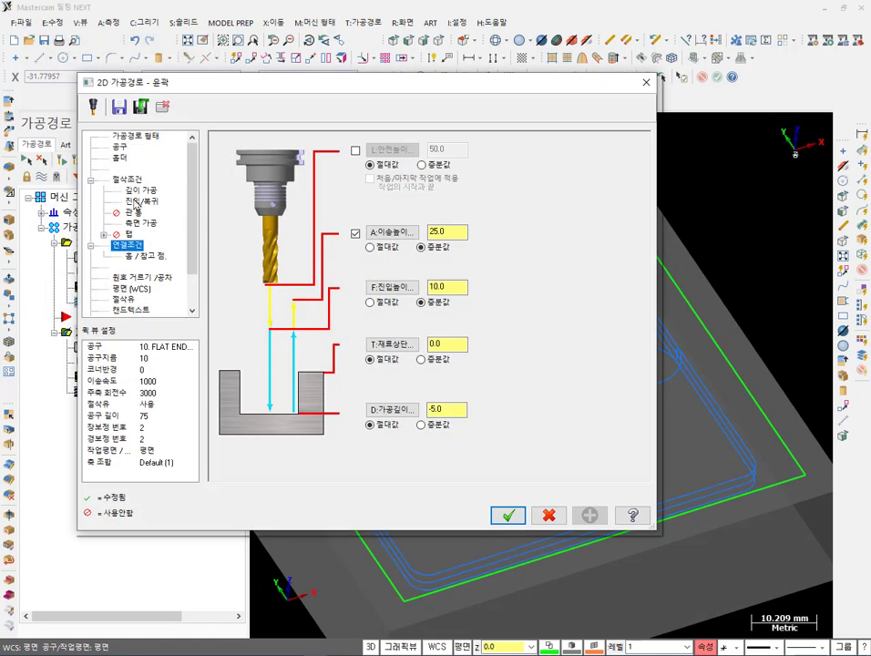
{"action": "left_click", "coordinate": [141, 201]}
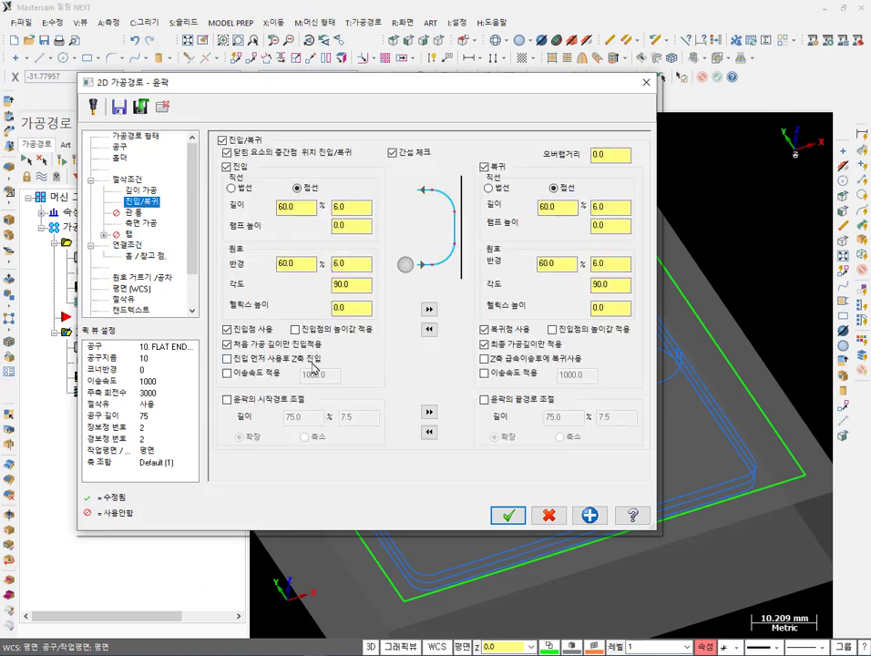
{"action": "left_click", "coordinate": [484, 345]}
{"action": "left_click", "coordinate": [508, 516]}
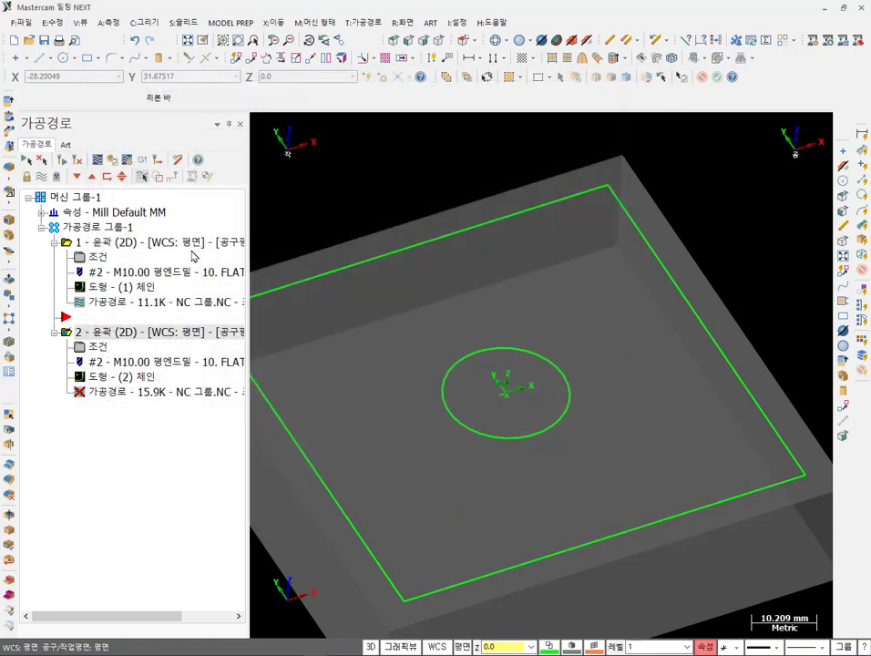
Regenerate the second contour with the new plunge and retract order and backplot its entry and exit moves.
{"action": "left_click", "coordinate": [62, 160]}
{"action": "middle_click_drag", "start_coordinate": [392, 437], "coordinate": [466, 457]}
{"action": "left_click", "coordinate": [107, 392]}
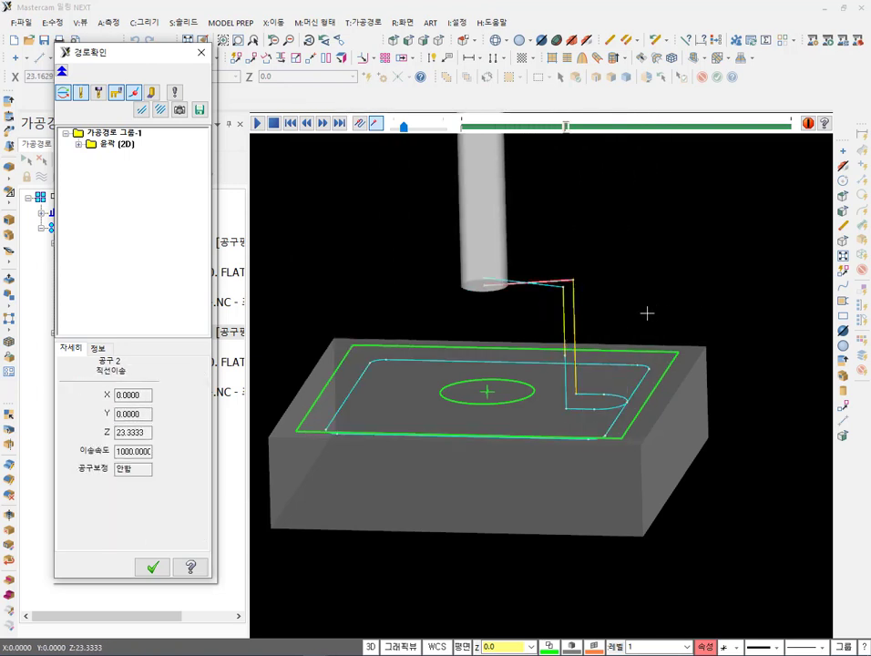
{"action": "middle_click_drag", "start_coordinate": [646, 314], "coordinate": [619, 346]}
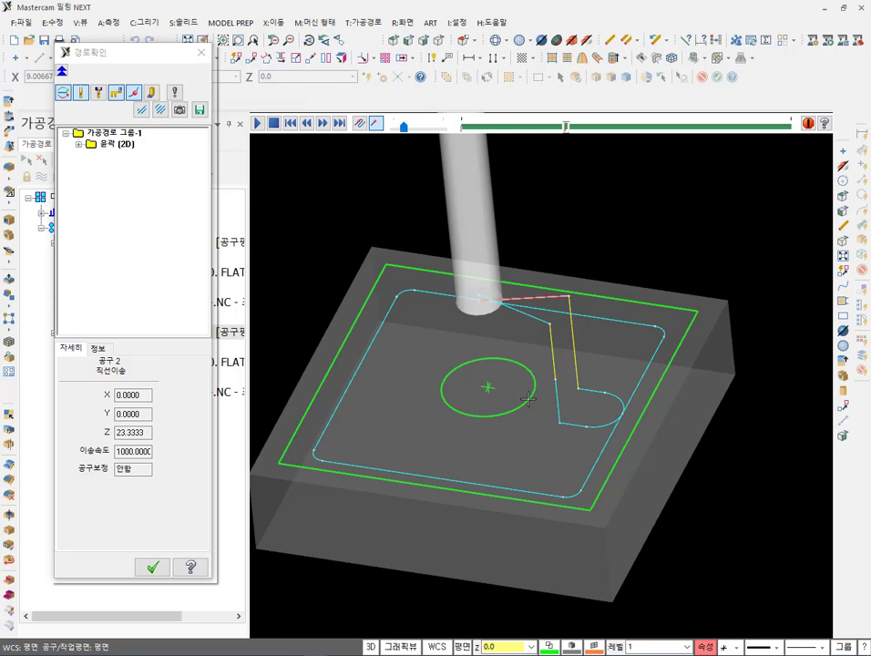
{"action": "middle_click_drag", "start_coordinate": [550, 366], "coordinate": [526, 303]}
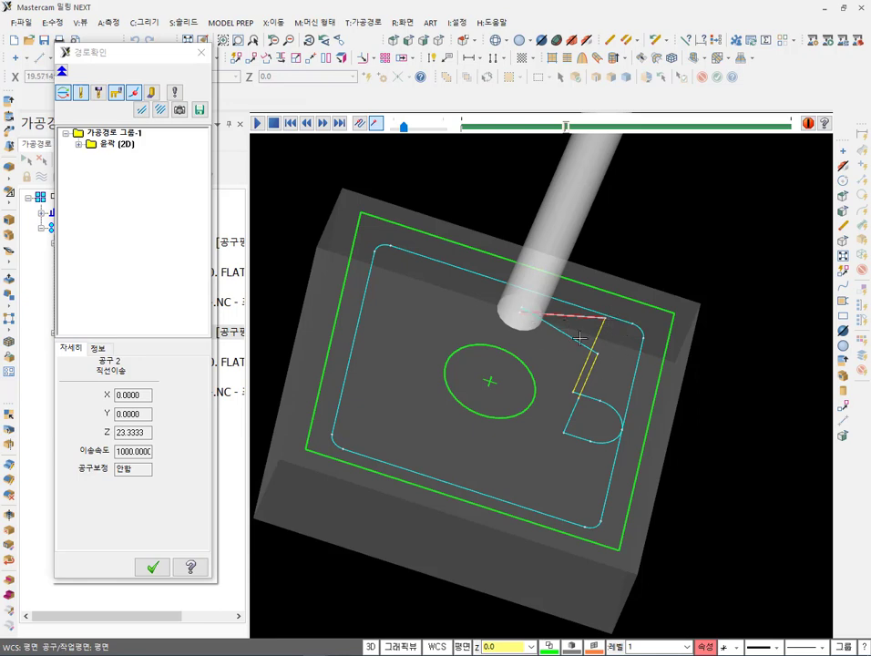
{"action": "middle_click_drag", "start_coordinate": [550, 389], "coordinate": [537, 273]}
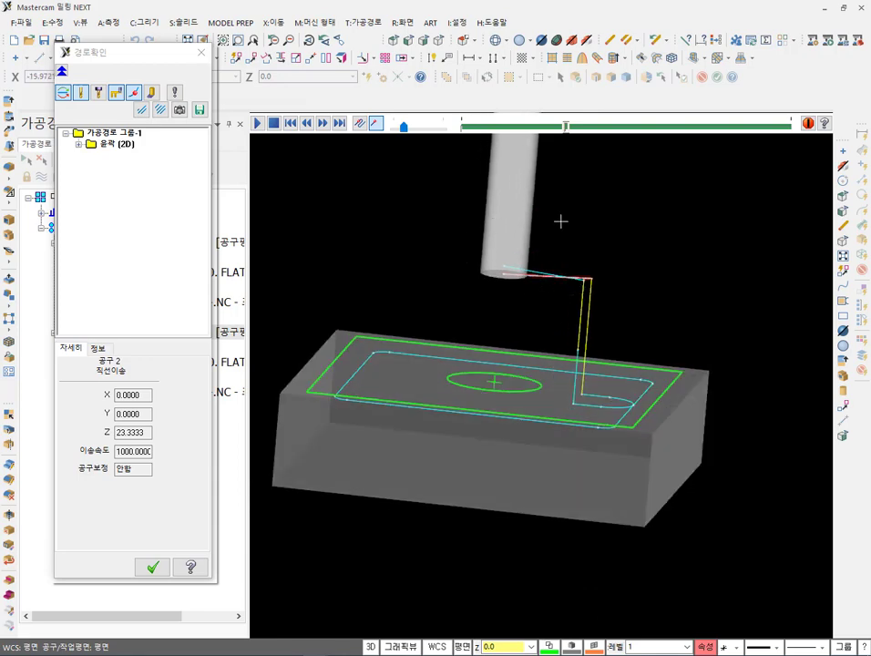
{"action": "scroll", "coordinate": [586, 414], "scroll_direction": "up", "scroll_amount": 4}
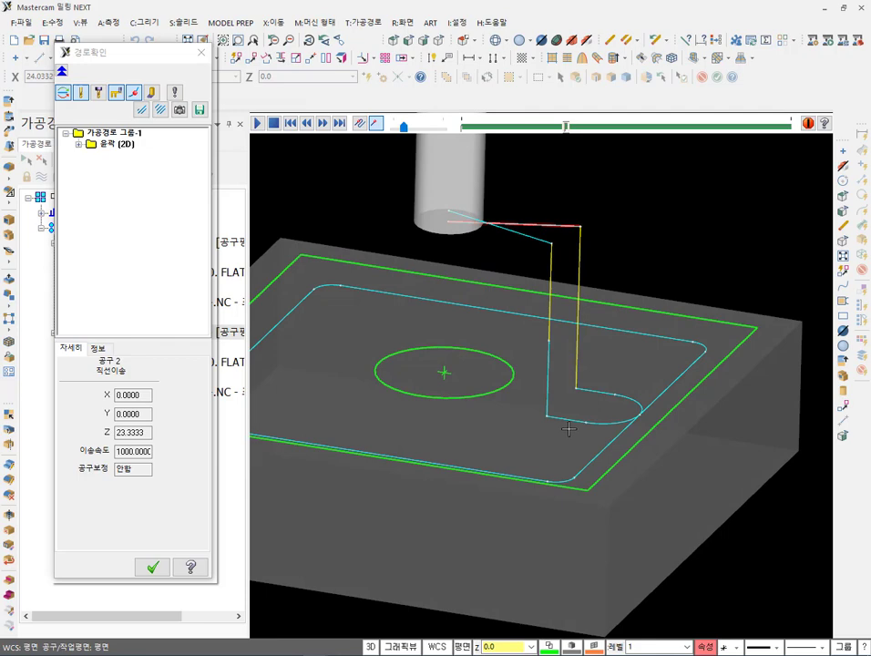
{"action": "left_click", "coordinate": [152, 566]}
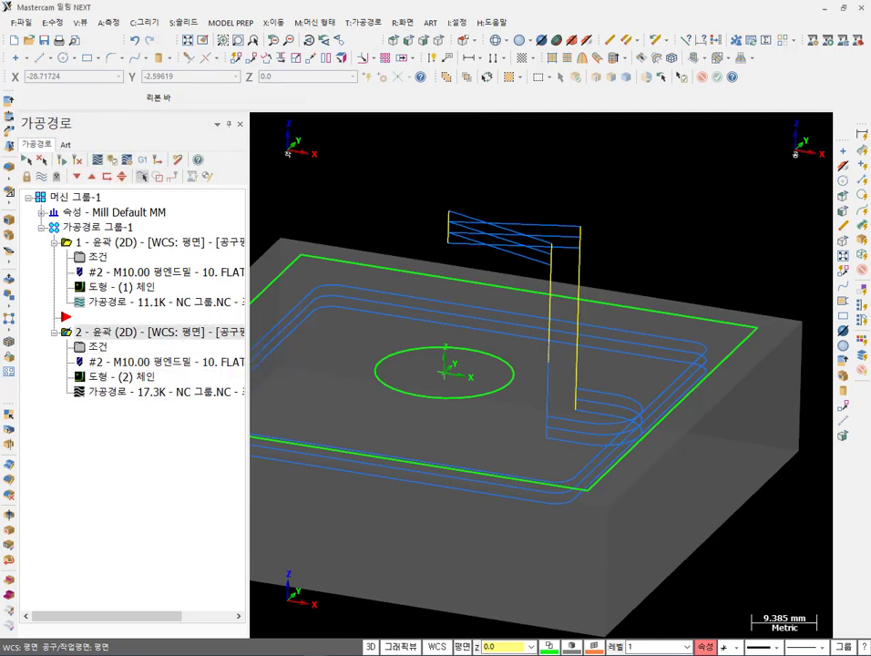
Copy the second contour operation below itself and set the copy's compensation type (보정 형태) to control (컨트롤).
{"action": "right_click_drag", "start_coordinate": [108, 338], "coordinate": [111, 435]}
{"action": "left_click", "coordinate": [151, 483]}
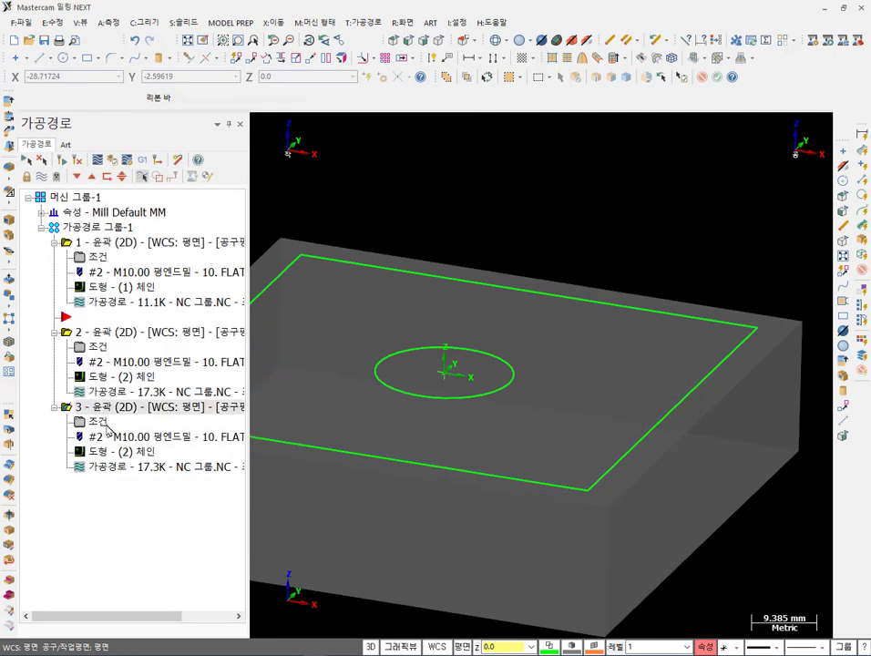
{"action": "left_click", "coordinate": [99, 423]}
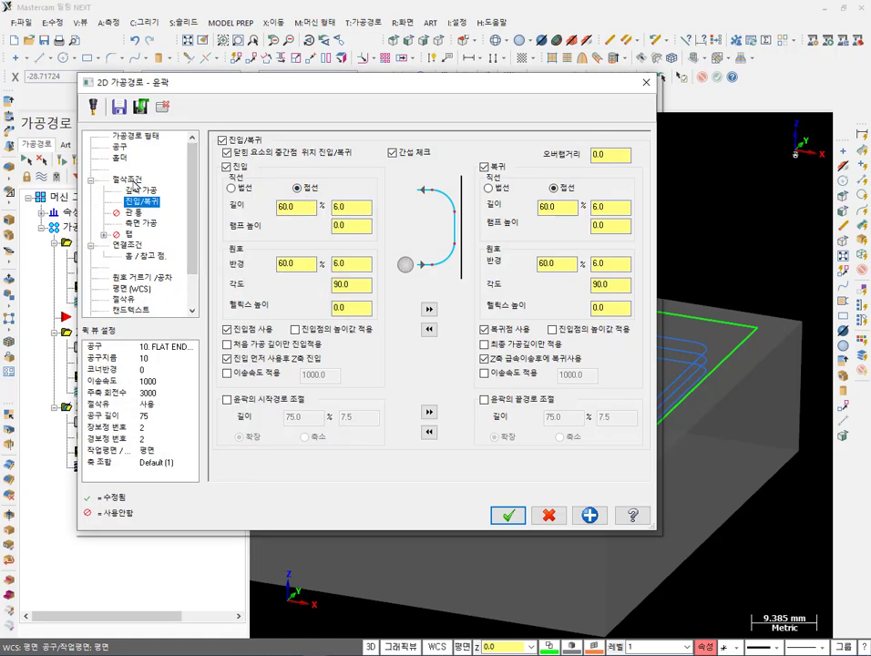
{"action": "left_click", "coordinate": [351, 163]}
{"action": "left_click", "coordinate": [346, 182]}
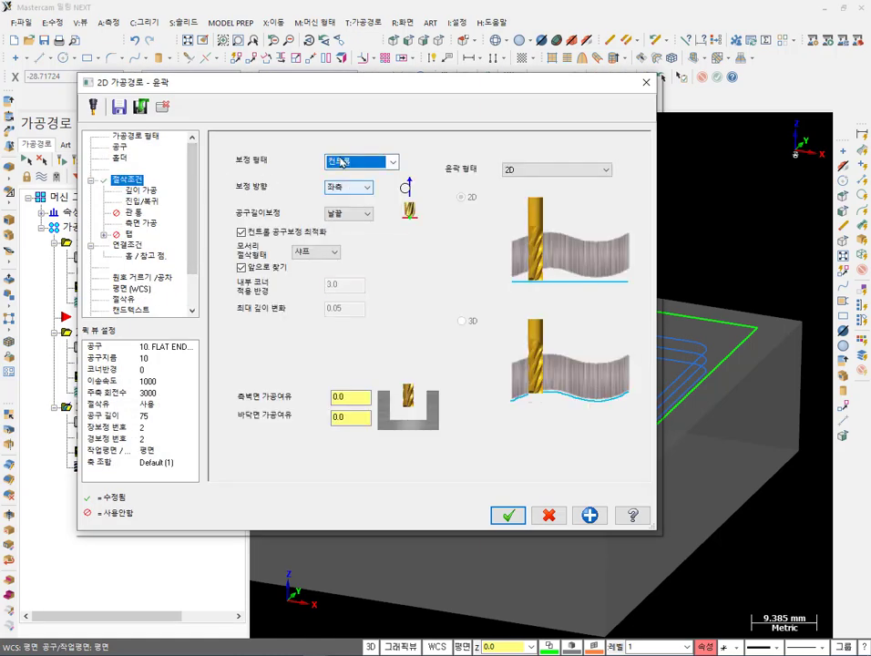
{"action": "key", "text": "Return"}
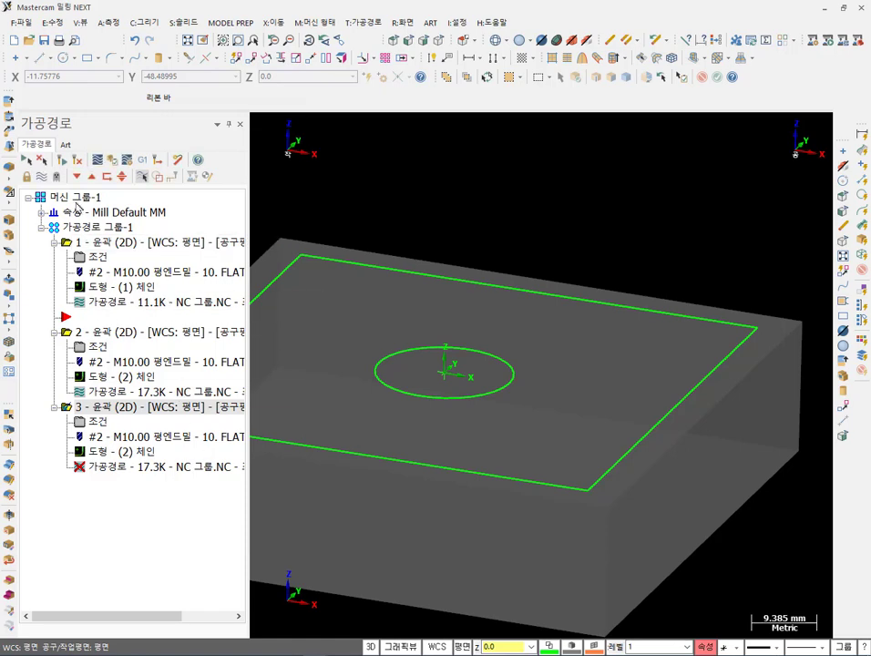
Regenerate the third contour and backplot its tool-compensated entry and exit moves through all depth passes.
{"action": "left_click", "coordinate": [70, 162]}
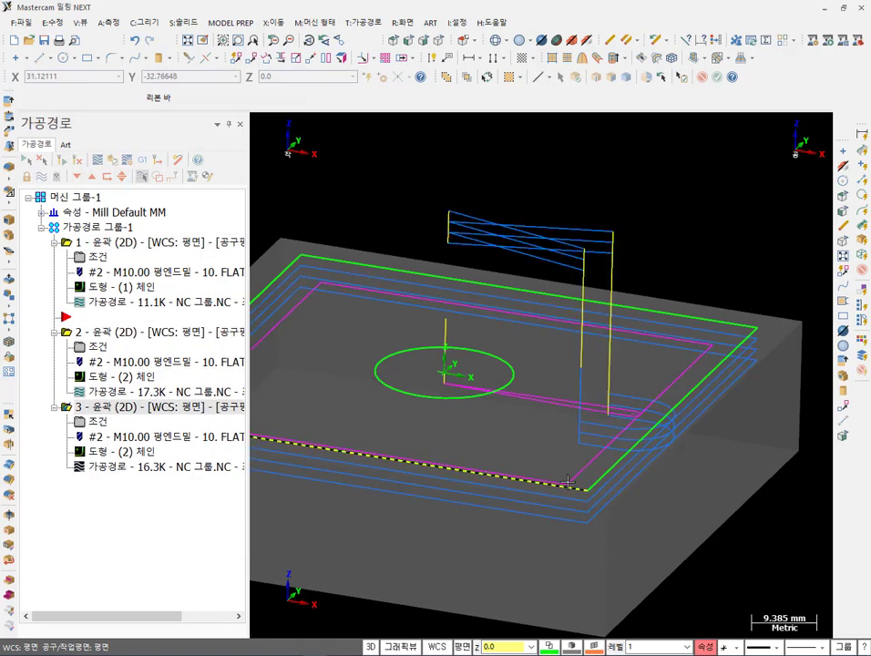
{"action": "middle_click_drag", "start_coordinate": [510, 409], "coordinate": [606, 463]}
{"action": "key", "text": "alt+1"}
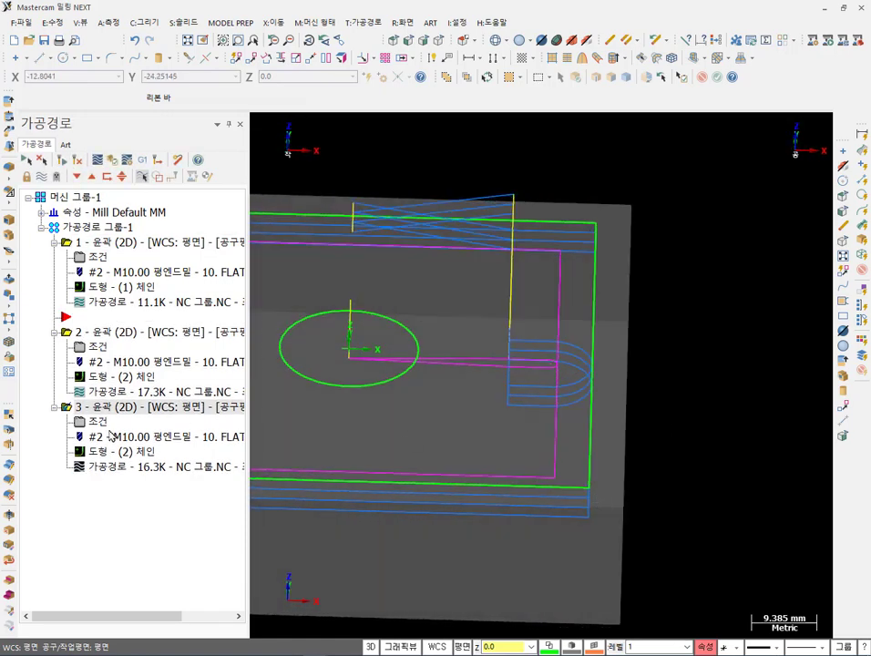
{"action": "left_click", "coordinate": [111, 470]}
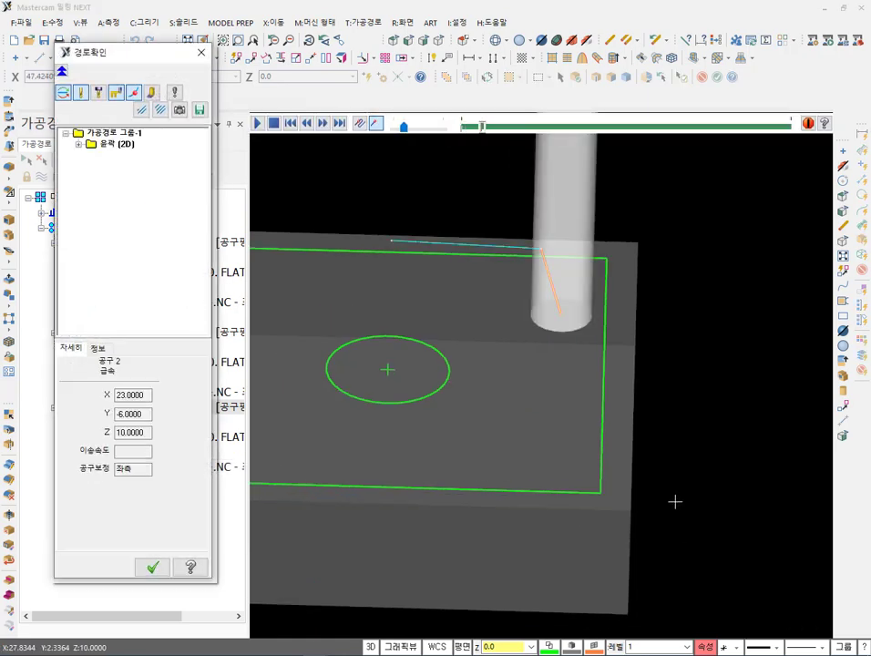
{"action": "middle_click_drag", "start_coordinate": [674, 501], "coordinate": [618, 411]}
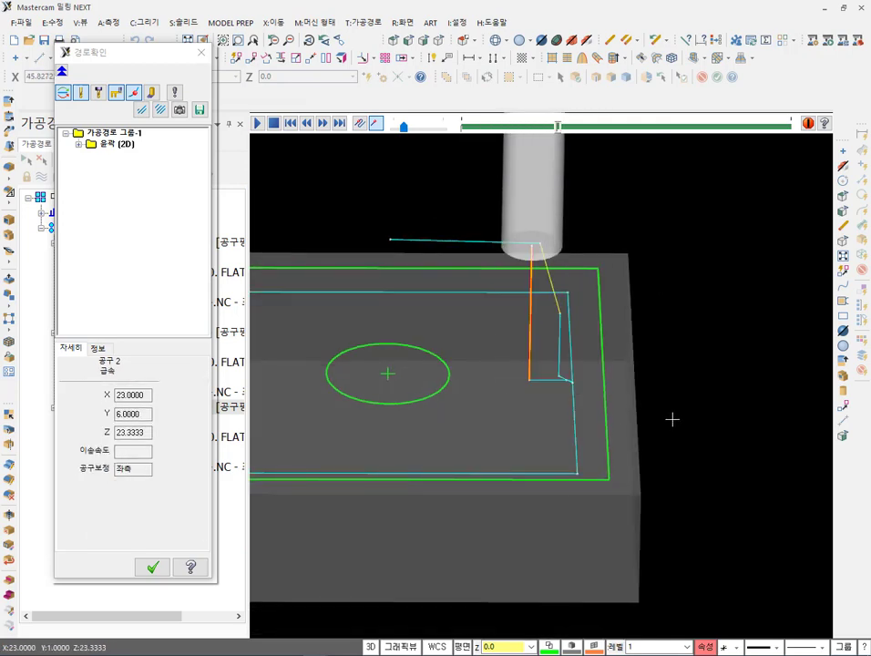
{"action": "middle_click_drag", "start_coordinate": [669, 414], "coordinate": [648, 433]}
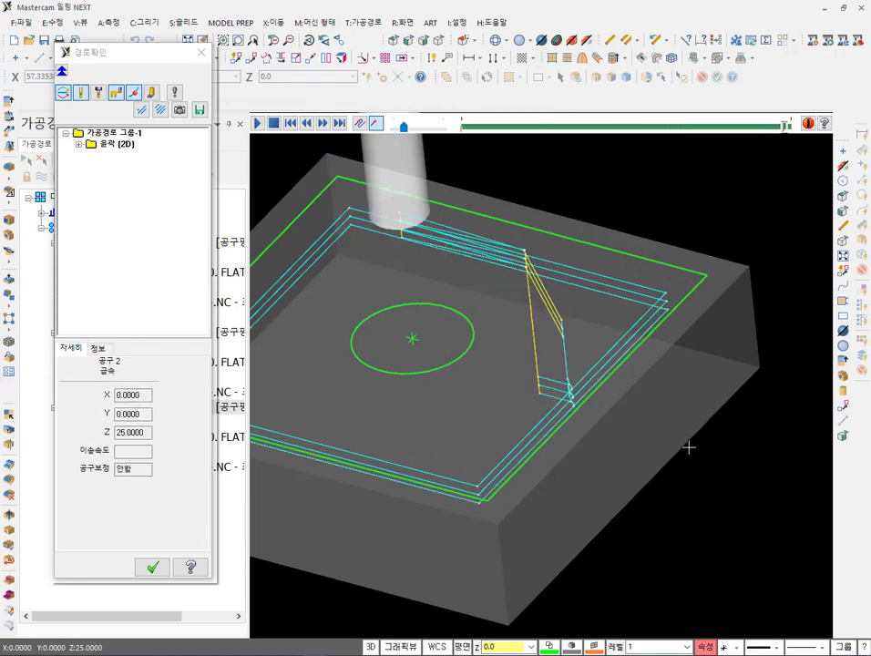
{"action": "left_click", "coordinate": [153, 570]}
Backplot the third contour again from above and examine how its lead-in and lead-out run with control compensation.
{"action": "middle_click_drag", "start_coordinate": [431, 329], "coordinate": [310, 359]}
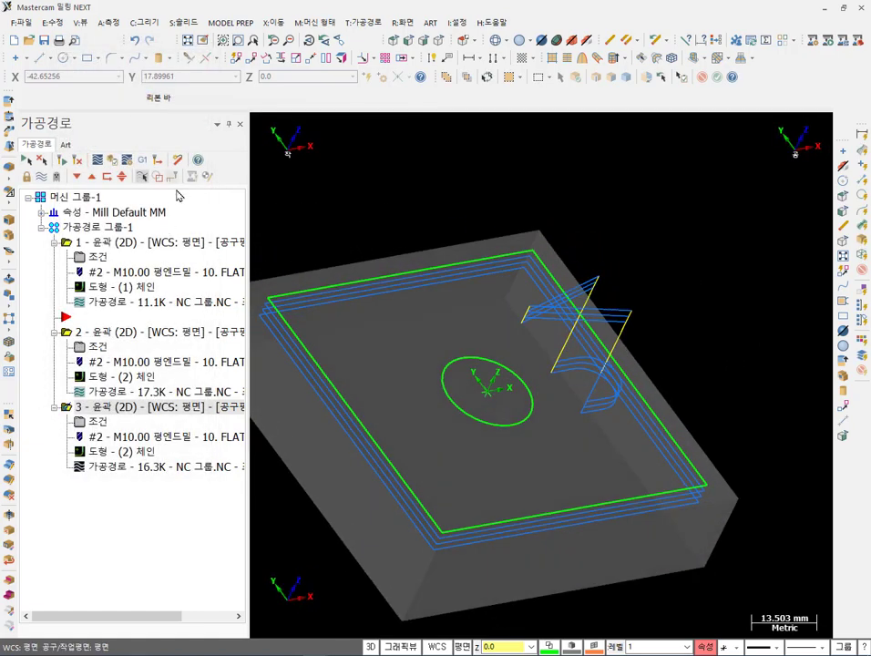
{"action": "key", "text": "alt+1"}
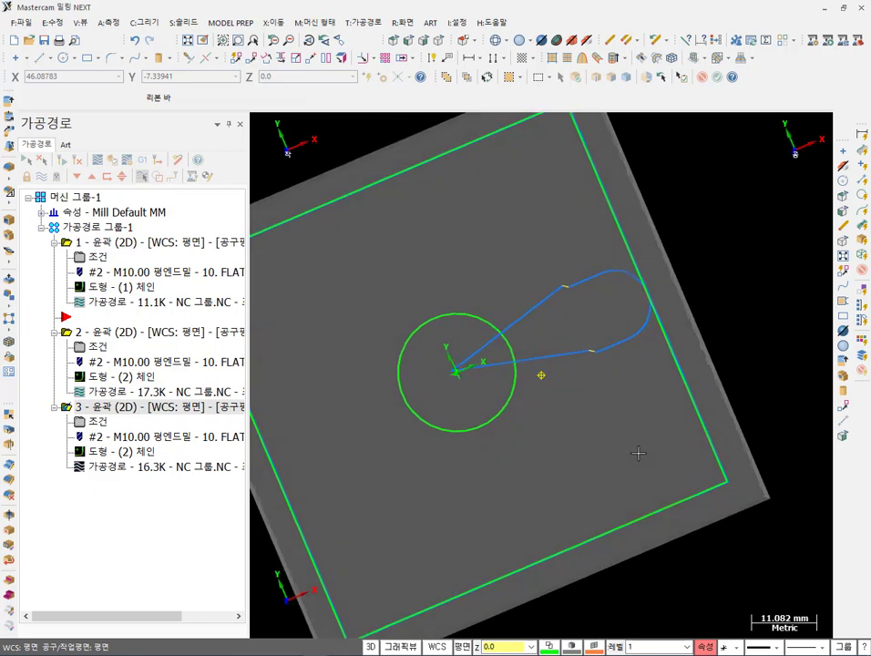
{"action": "mouse_move", "coordinate": [641, 455]}
{"action": "middle_mouse_down"}
{"action": "mouse_move", "coordinate": [653, 435]}
{"action": "mouse_move", "coordinate": [613, 392]}
{"action": "mouse_move", "coordinate": [629, 401]}
{"action": "middle_mouse_up"}
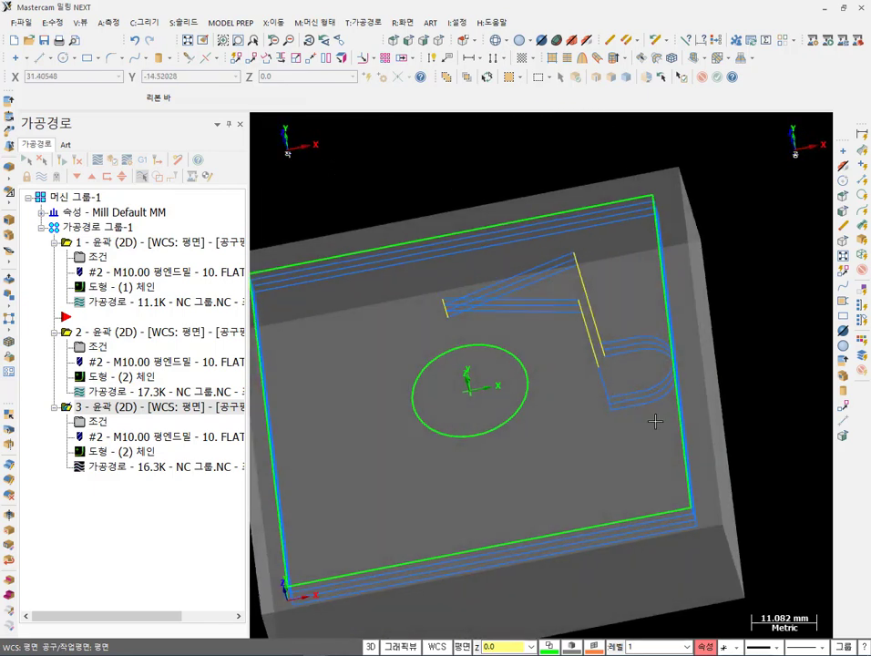
{"action": "left_click", "coordinate": [106, 467]}
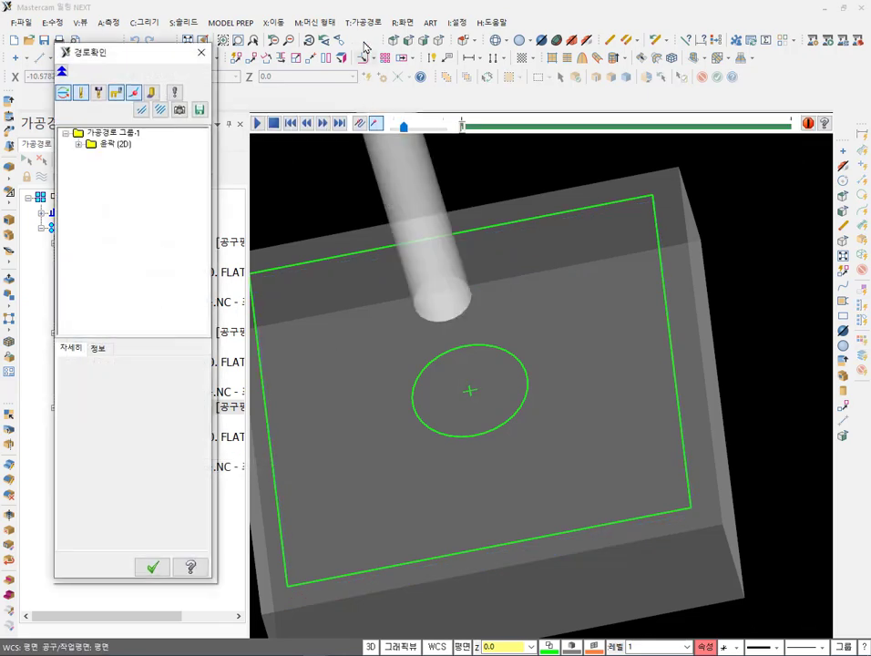
{"action": "left_click", "coordinate": [288, 40]}
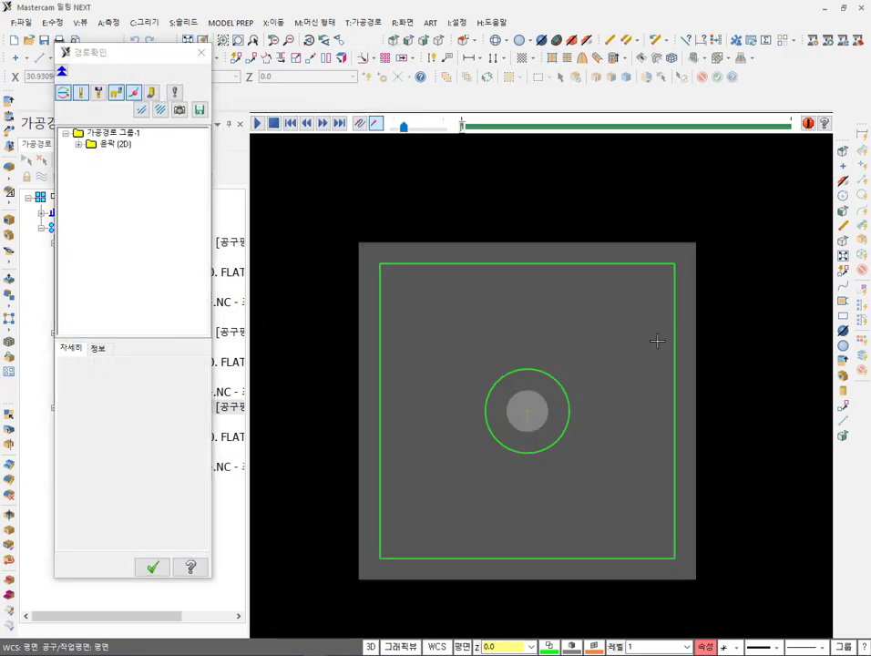
{"action": "key", "text": "r"}
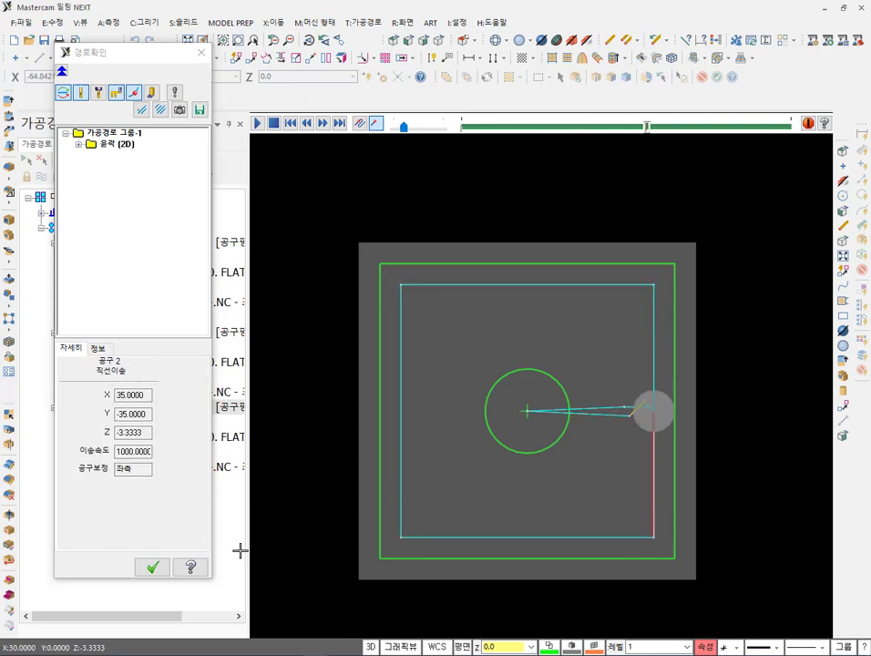
{"action": "left_click", "coordinate": [152, 567]}
{"action": "scroll", "coordinate": [627, 516], "scroll_direction": "up", "scroll_amount": 1}
{"action": "scroll", "coordinate": [632, 443], "scroll_direction": "up", "scroll_amount": 1}
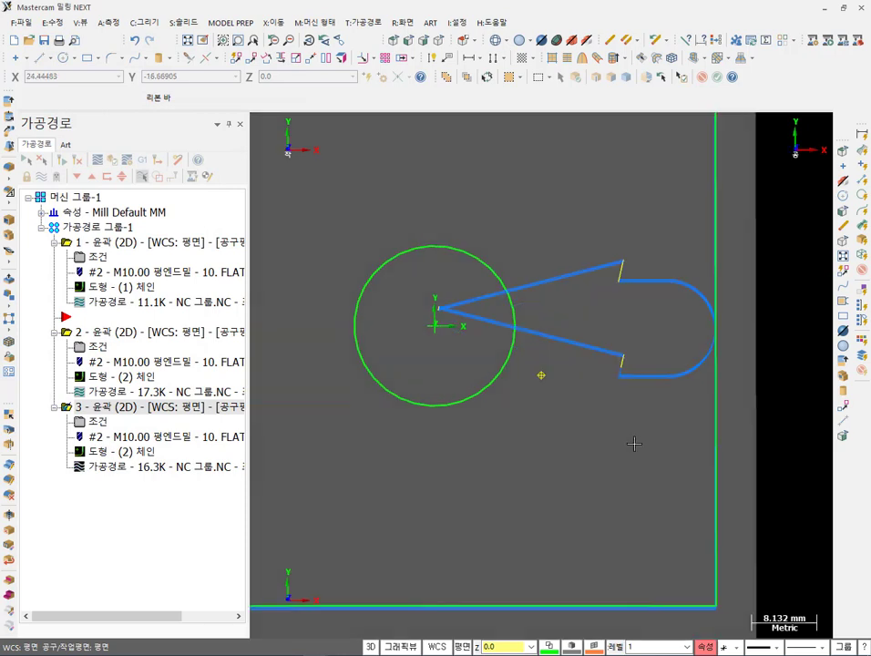
{"action": "middle_click_drag", "start_coordinate": [632, 443], "coordinate": [483, 153]}
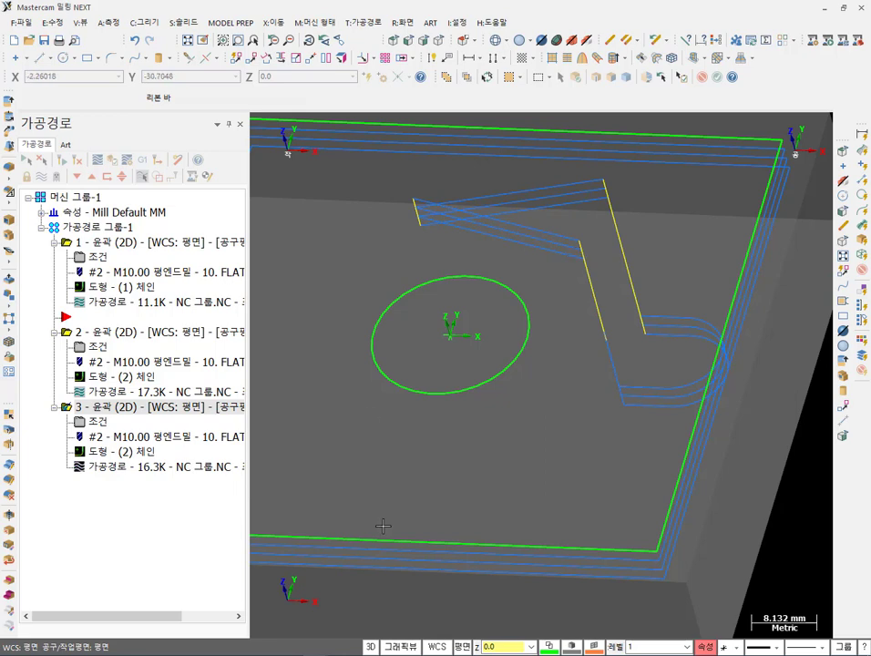
Switch to the PDF textbook in Acrobat, review the 진입/복귀 options on page 137 and select the 진입점/복귀점의 높이 값 적용 paragraph.
{"action": "key", "text": "alt+Tab"}
{"action": "scroll", "coordinate": [513, 400], "scroll_direction": "down", "scroll_amount": 15}
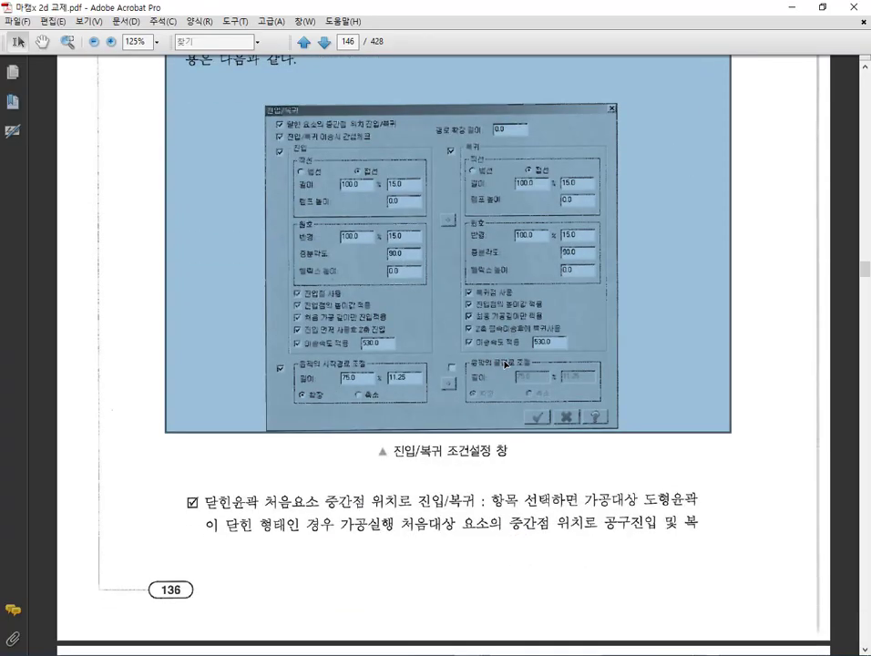
{"action": "scroll", "coordinate": [503, 362], "scroll_direction": "down", "scroll_amount": 6}
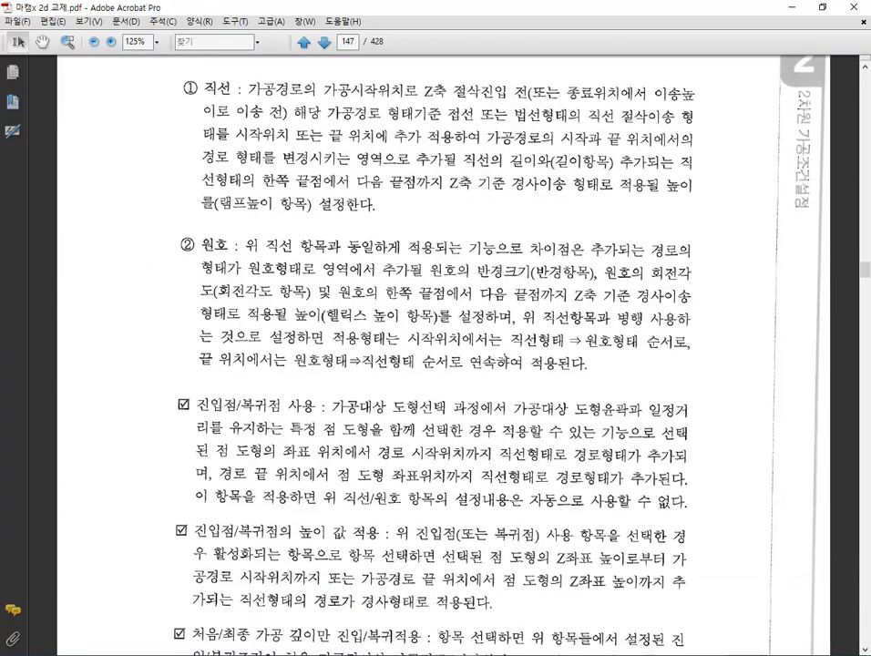
{"action": "scroll", "coordinate": [504, 346], "scroll_direction": "down", "scroll_amount": 5}
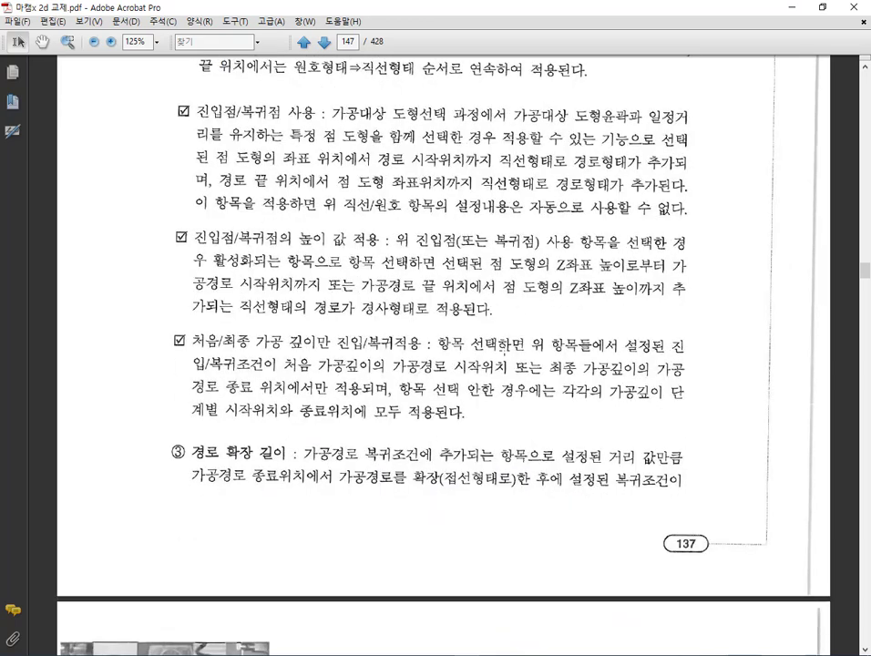
{"action": "scroll", "coordinate": [503, 348], "scroll_direction": "down", "scroll_amount": 5}
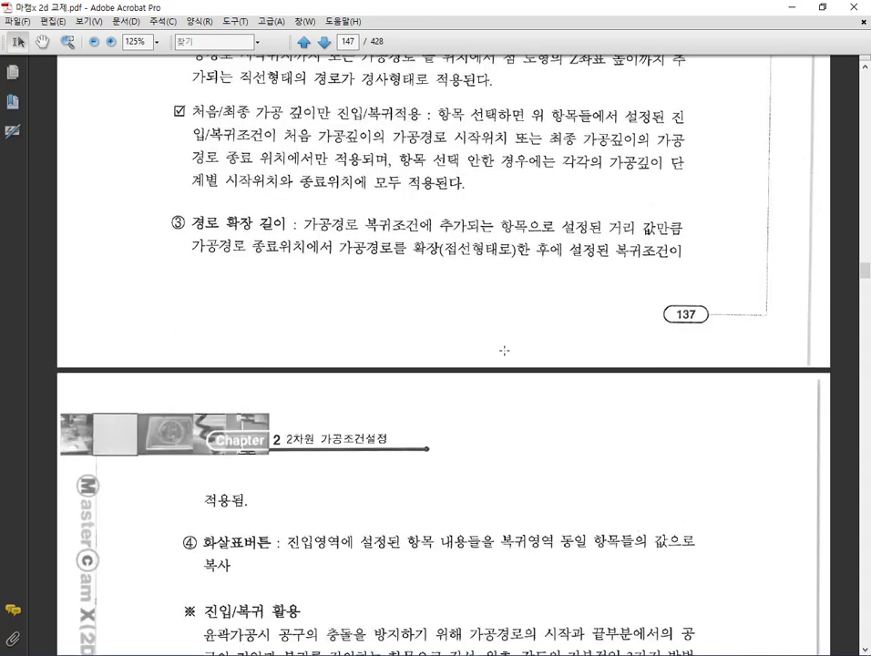
{"action": "scroll", "coordinate": [503, 349], "scroll_direction": "up", "scroll_amount": 2}
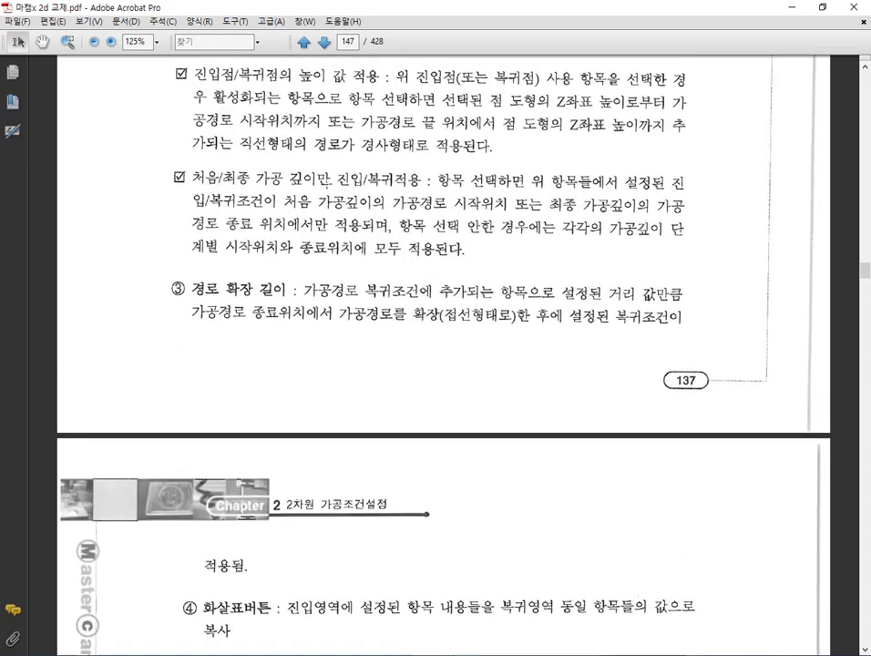
{"action": "scroll", "coordinate": [334, 198], "scroll_direction": "down", "scroll_amount": 5}
{"action": "scroll", "coordinate": [332, 200], "scroll_direction": "up", "scroll_amount": 9}
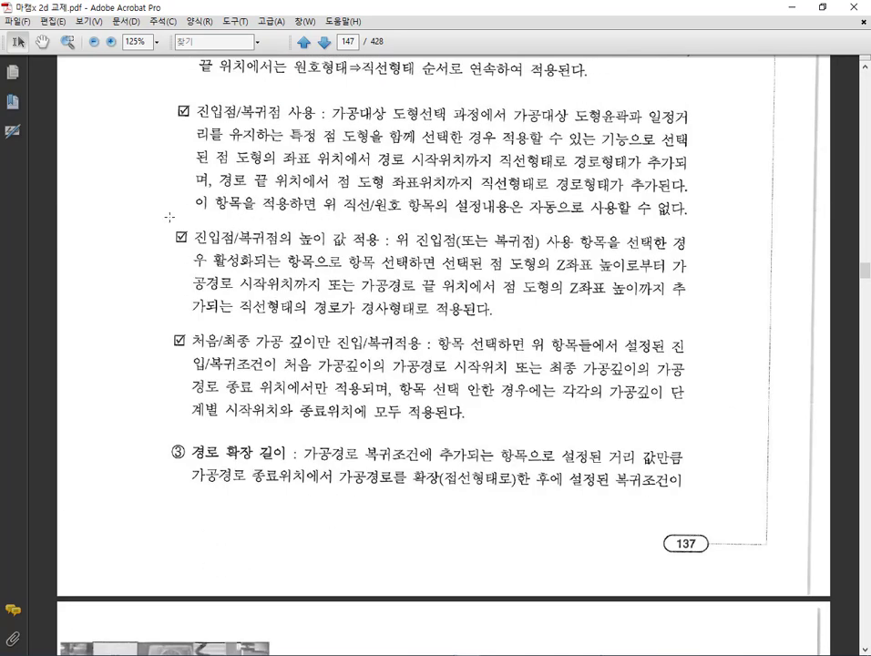
{"action": "left_click_drag", "start_coordinate": [168, 216], "coordinate": [697, 318]}
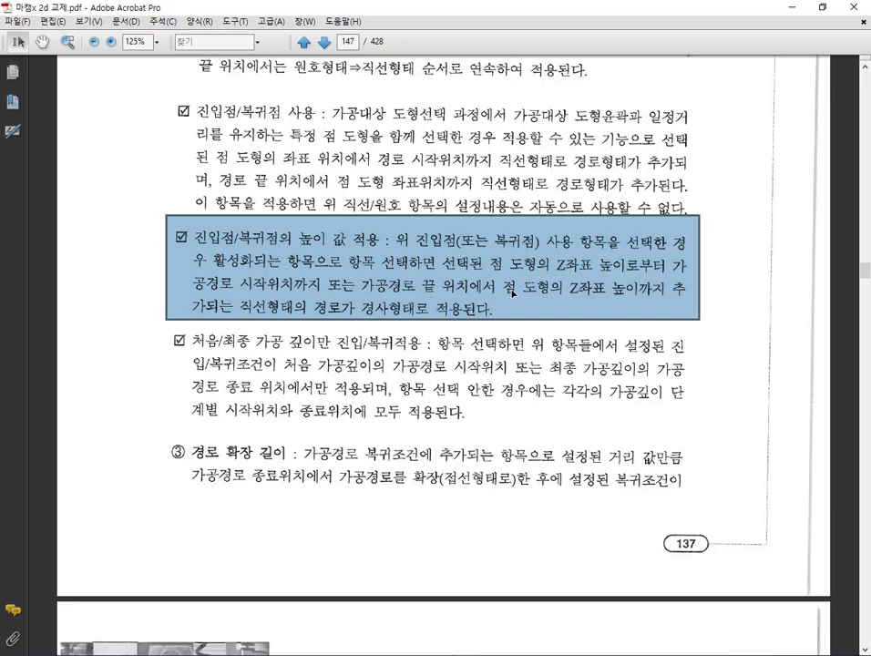
Read the textbook's 화살표버튼 and 진입/복귀 활용 sections, then return to the 진입/복귀 dialog illustration on page 136.
{"action": "scroll", "coordinate": [507, 295], "scroll_direction": "down", "scroll_amount": 5}
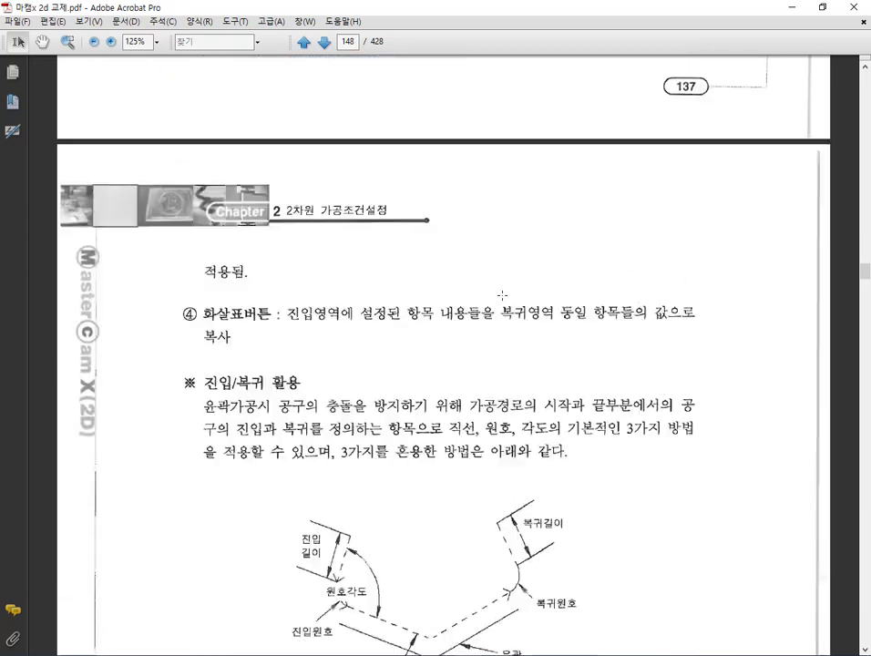
{"action": "scroll", "coordinate": [502, 295], "scroll_direction": "down", "scroll_amount": 4}
{"action": "scroll", "coordinate": [507, 300], "scroll_direction": "up", "scroll_amount": 4}
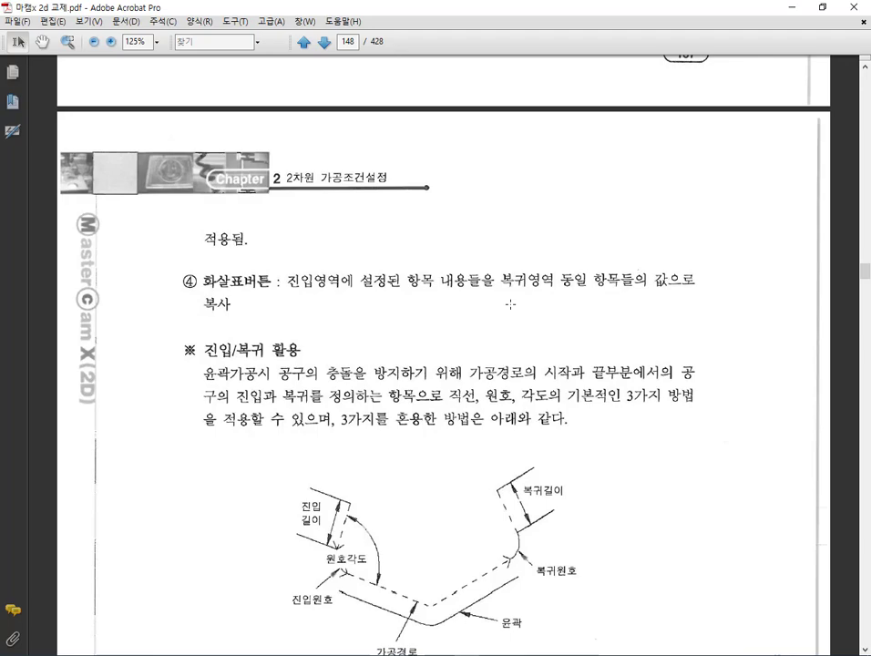
{"action": "scroll", "coordinate": [508, 299], "scroll_direction": "up", "scroll_amount": 10}
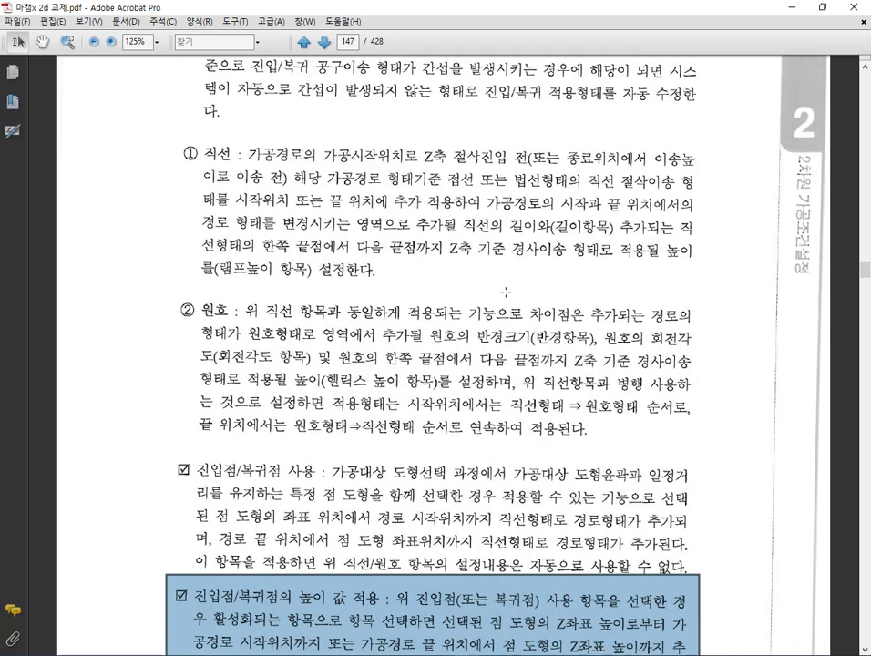
{"action": "scroll", "coordinate": [506, 291], "scroll_direction": "up", "scroll_amount": 2}
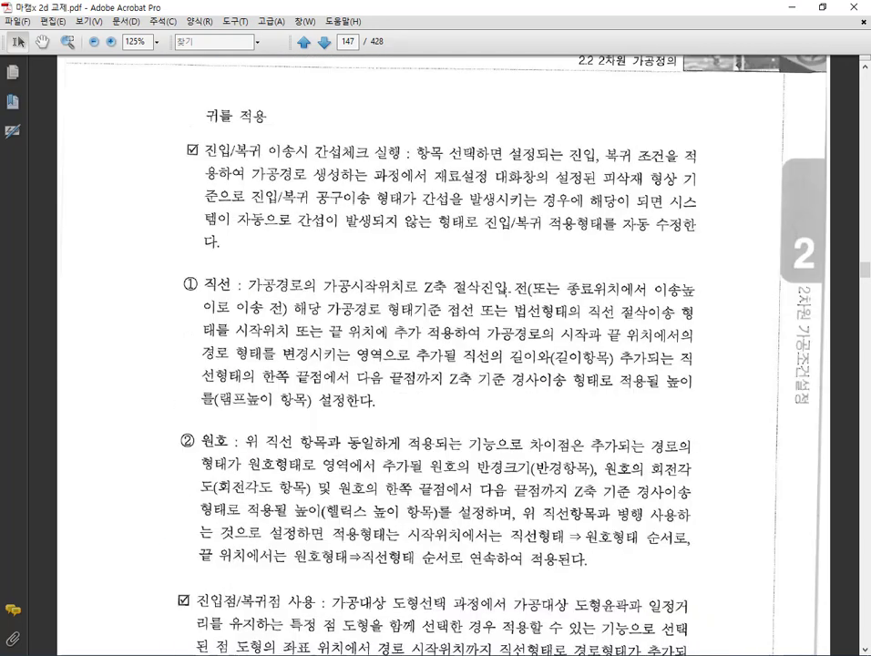
{"action": "scroll", "coordinate": [501, 291], "scroll_direction": "up", "scroll_amount": 3}
{"action": "scroll", "coordinate": [506, 291], "scroll_direction": "up", "scroll_amount": 3}
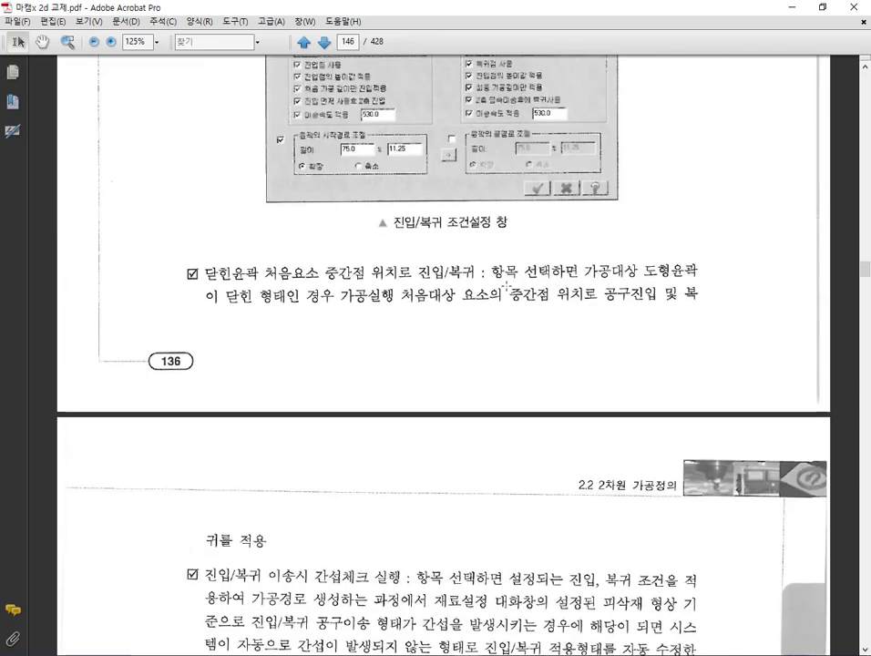
Compare the textbook's 진입/복귀 dialog illustration with its option descriptions, from 간섭체크 and 직선/원호 through 경로 확장 길이, 화살표버튼 and 진입/복귀 활용.
{"action": "scroll", "coordinate": [506, 288], "scroll_direction": "down", "scroll_amount": 2}
{"action": "scroll", "coordinate": [505, 288], "scroll_direction": "up", "scroll_amount": 5}
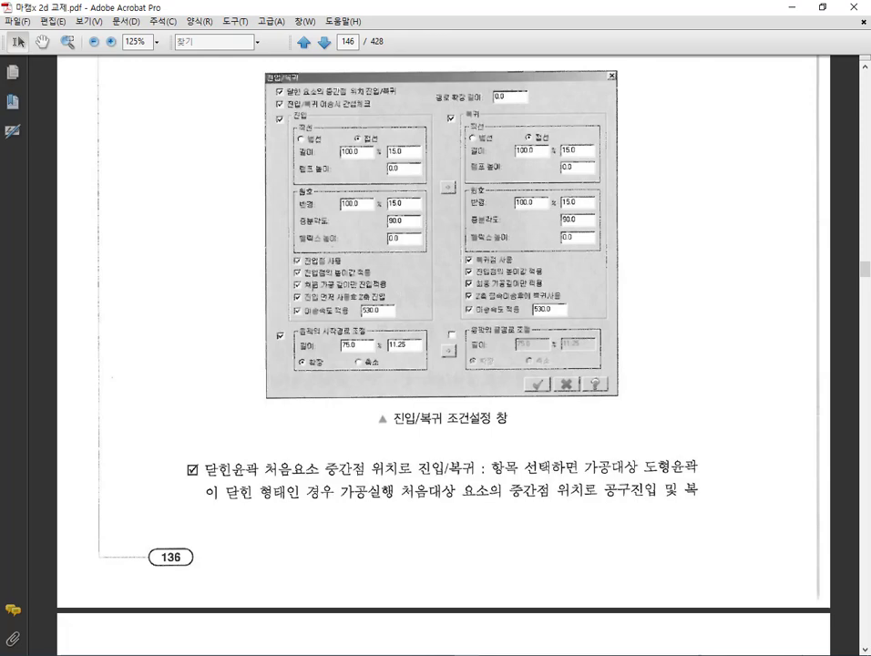
{"action": "left_click_drag", "start_coordinate": [285, 290], "coordinate": [658, 303]}
{"action": "scroll", "coordinate": [676, 334], "scroll_direction": "down", "scroll_amount": 7}
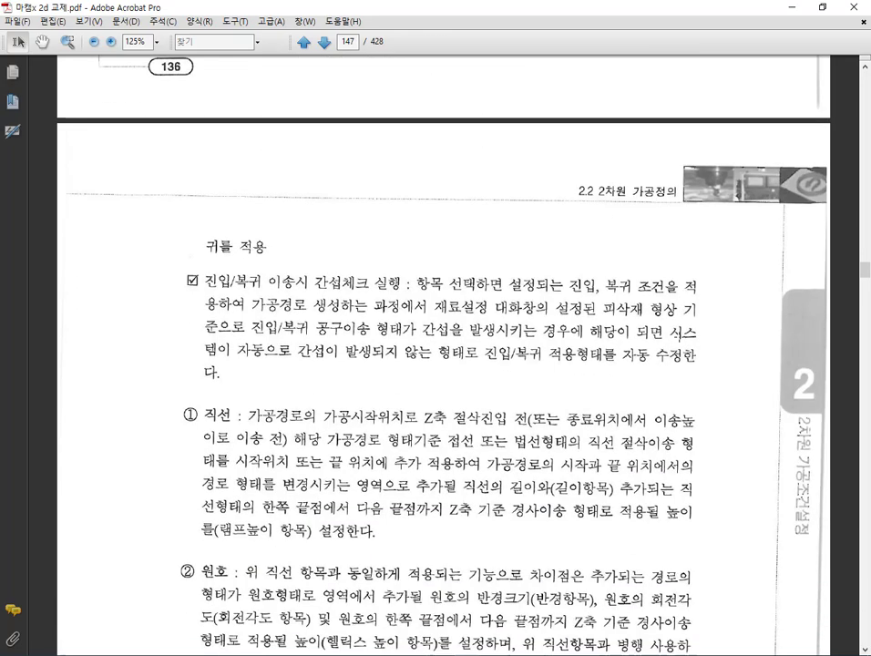
{"action": "scroll", "coordinate": [677, 334], "scroll_direction": "down", "scroll_amount": 8}
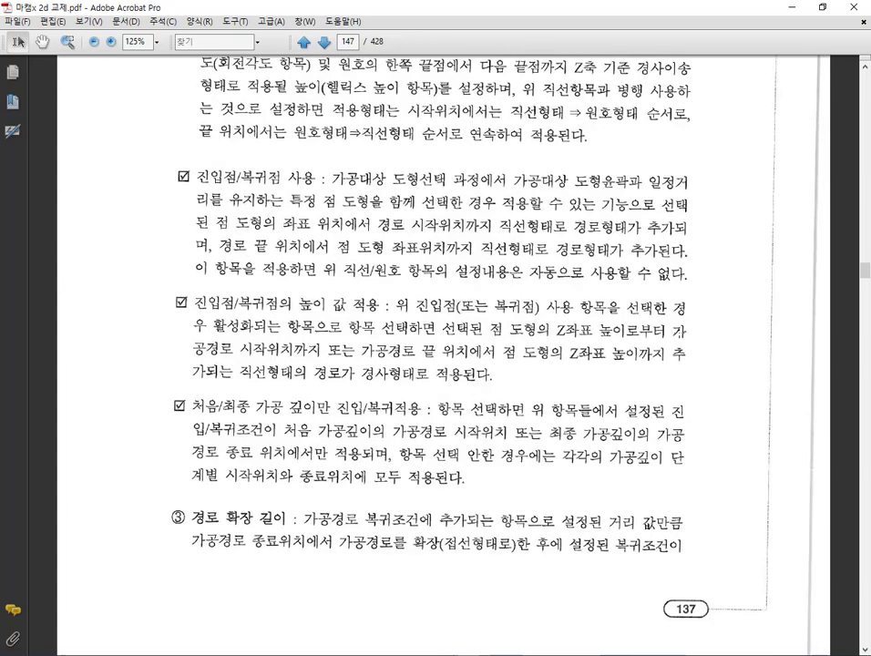
{"action": "scroll", "coordinate": [679, 325], "scroll_direction": "down", "scroll_amount": 6}
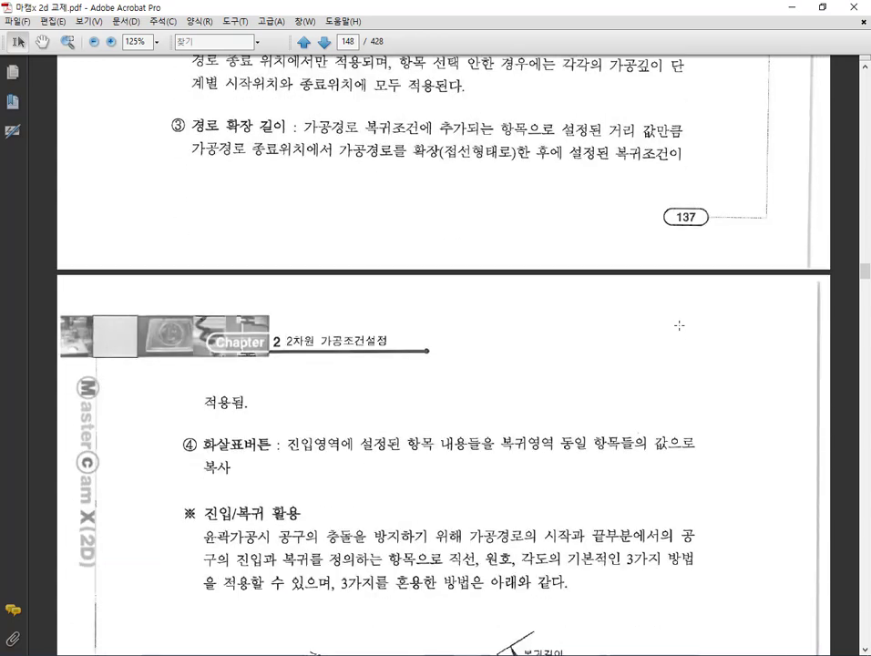
{"action": "scroll", "coordinate": [679, 325], "scroll_direction": "down", "scroll_amount": 3}
{"action": "scroll", "coordinate": [678, 325], "scroll_direction": "down", "scroll_amount": 1}
{"action": "scroll", "coordinate": [679, 324], "scroll_direction": "up", "scroll_amount": 4}
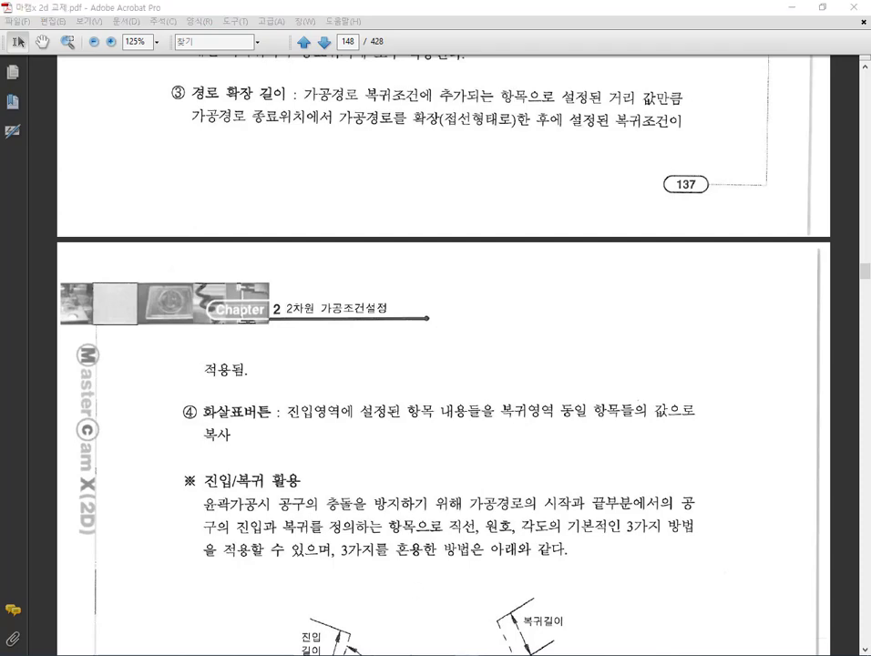
Switch back to Mastercam and inspect the third contour's toolpath from an angled 3D view.
{"action": "left_click", "coordinate": [242, 608]}
{"action": "middle_click_drag", "start_coordinate": [416, 380], "coordinate": [307, 369]}
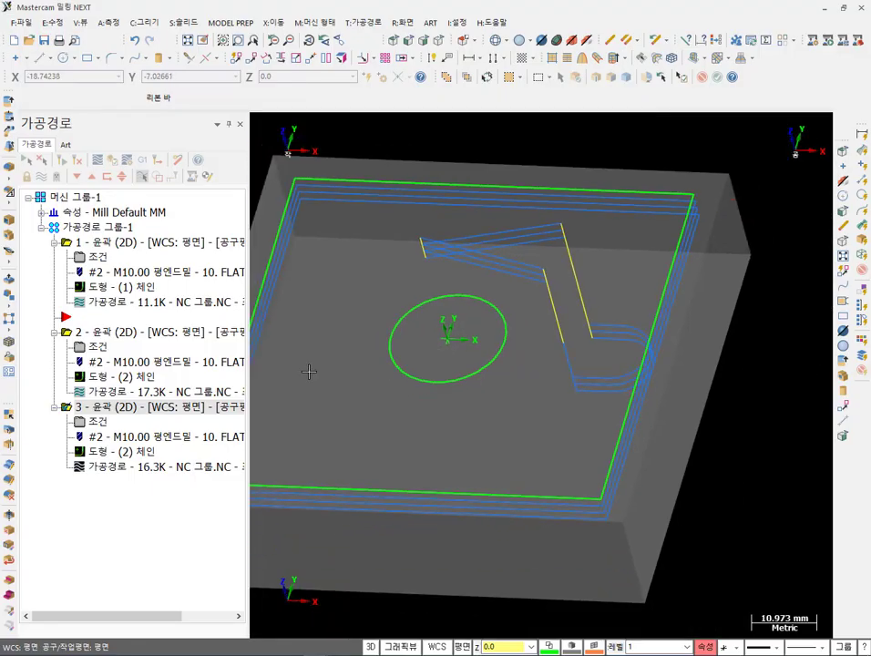
Backplot the third contour operation and check the tool compensation state of the first moves.
{"action": "key", "text": "alt+t"}
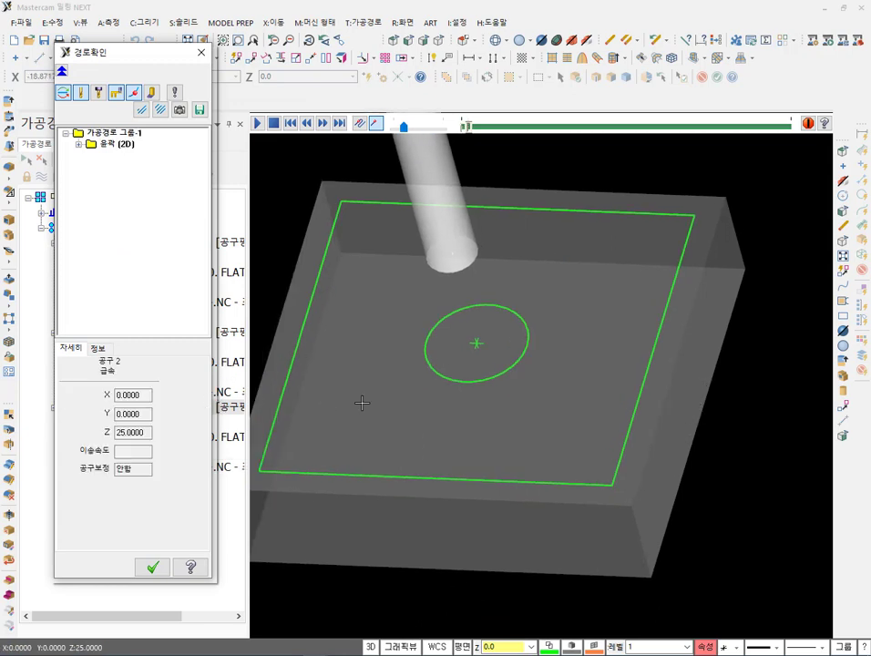
{"action": "left_click", "coordinate": [133, 469]}
{"action": "left_click", "coordinate": [365, 412]}
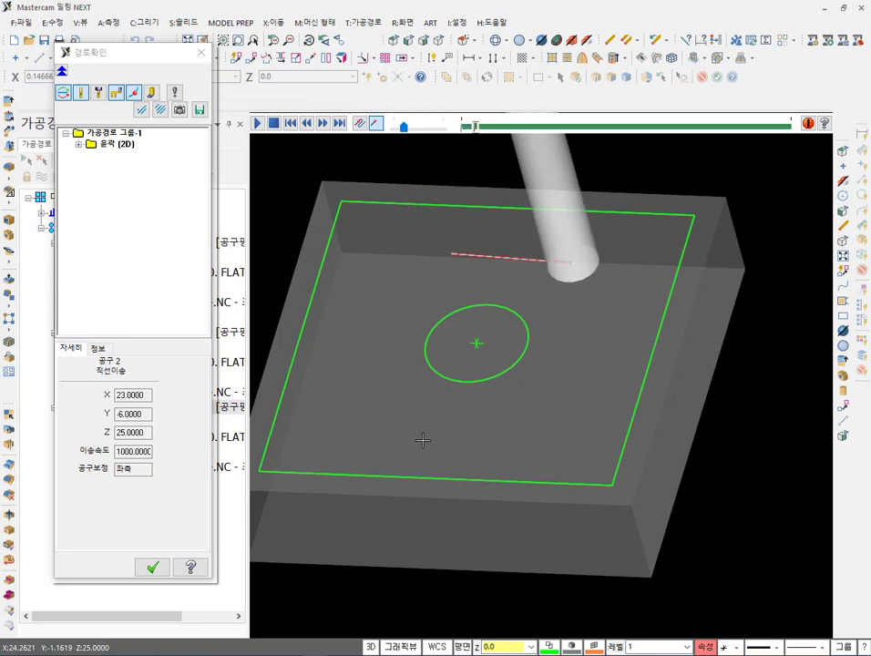
{"action": "left_click", "coordinate": [133, 468]}
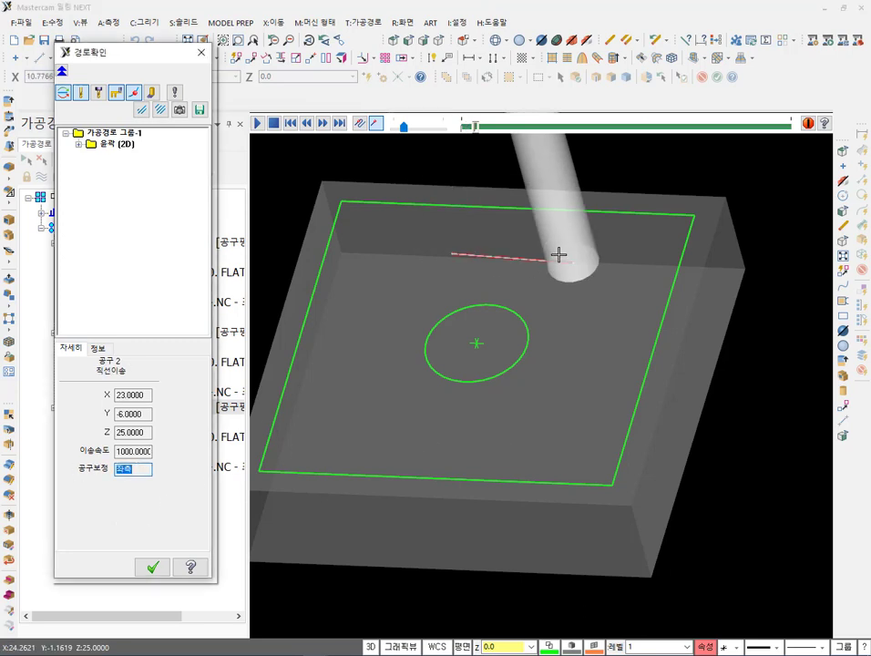
{"action": "left_click", "coordinate": [618, 307]}
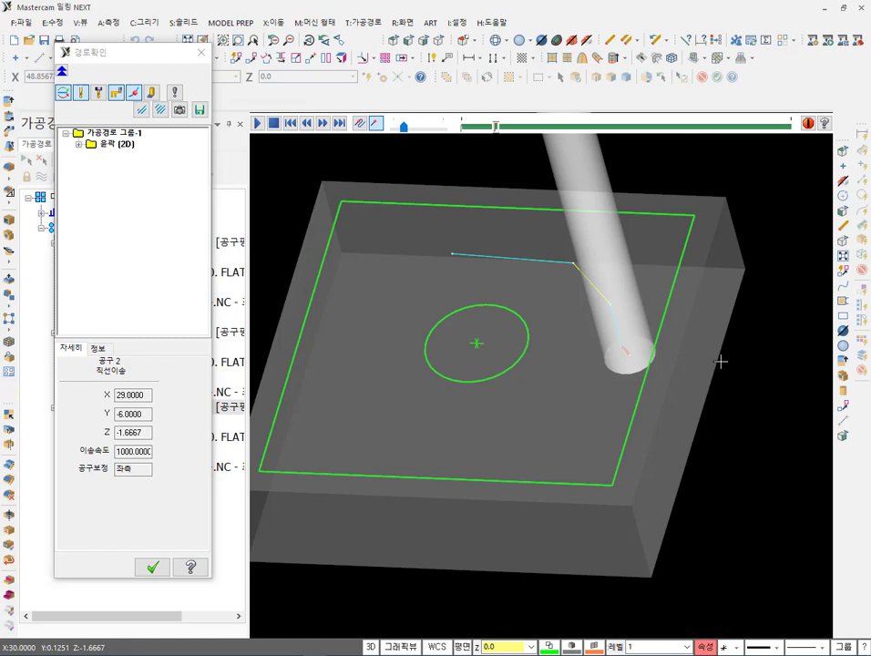
Step back and forth through the lead-in and first contour moves of the backplot, closing it when finished.
{"action": "key", "text": "Left"}
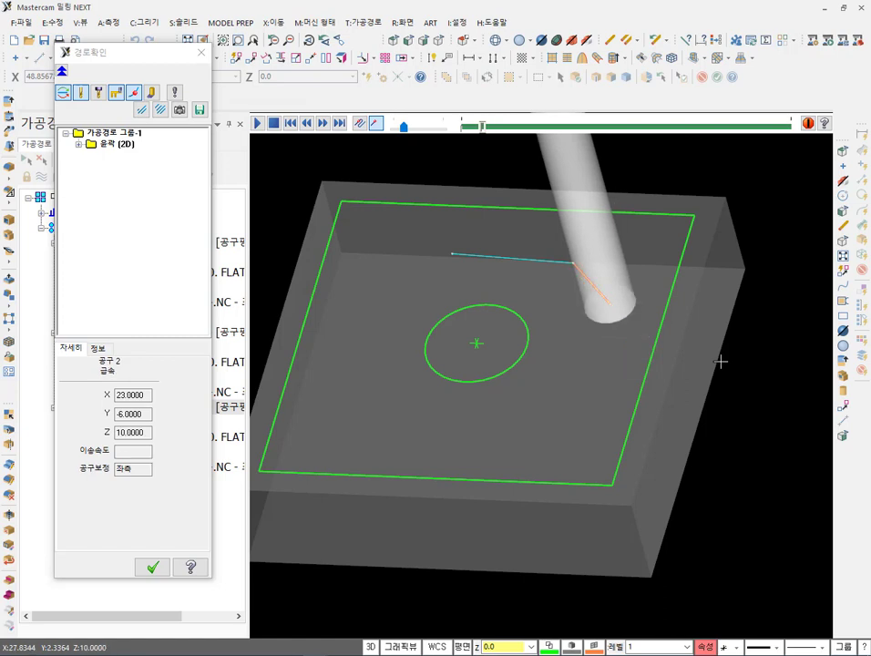
{"action": "key", "text": "Right"}
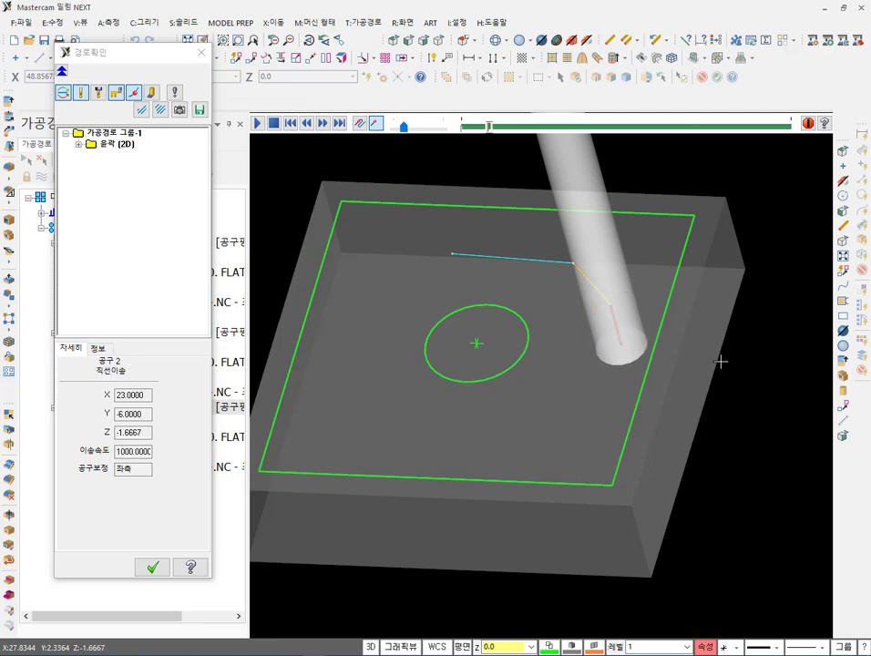
{"action": "key", "text": "Right"}
{"action": "key", "text": "Right"}
{"action": "key", "text": "Right"}
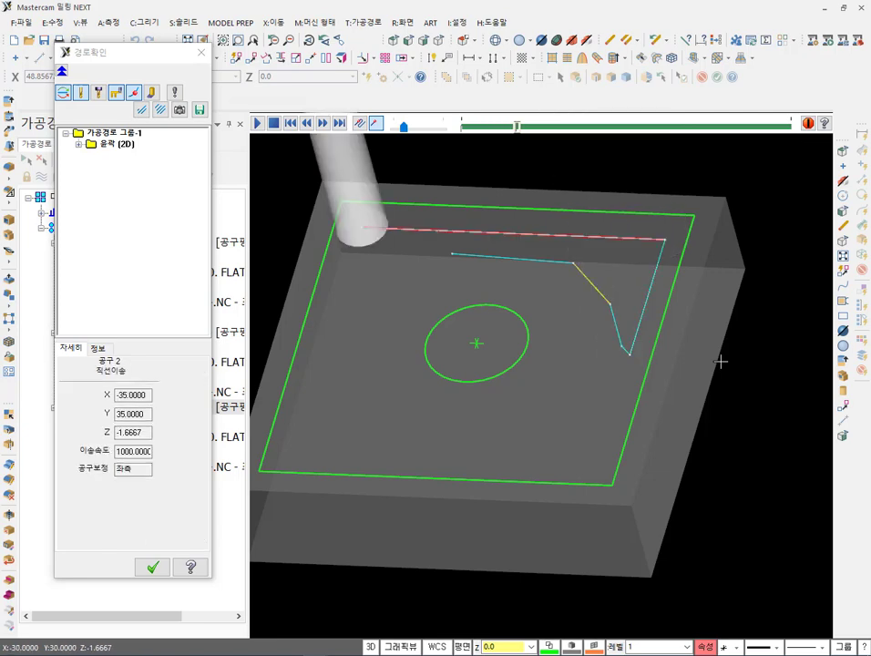
{"action": "key", "text": "Right"}
{"action": "left_click", "coordinate": [152, 566]}
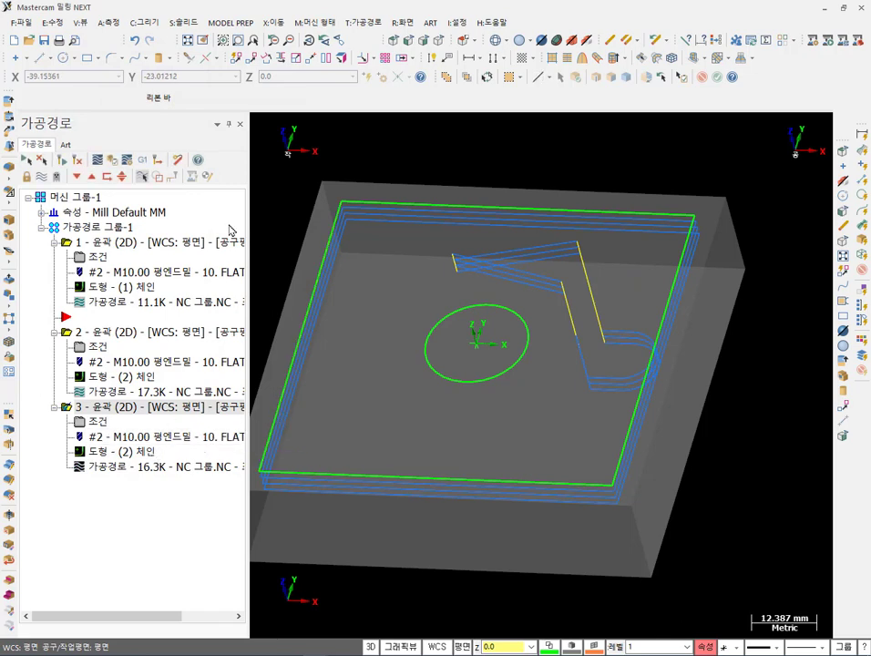
Post-process only the selected third contour operation to an NC file, declining to post all operations.
{"action": "left_click", "coordinate": [141, 161]}
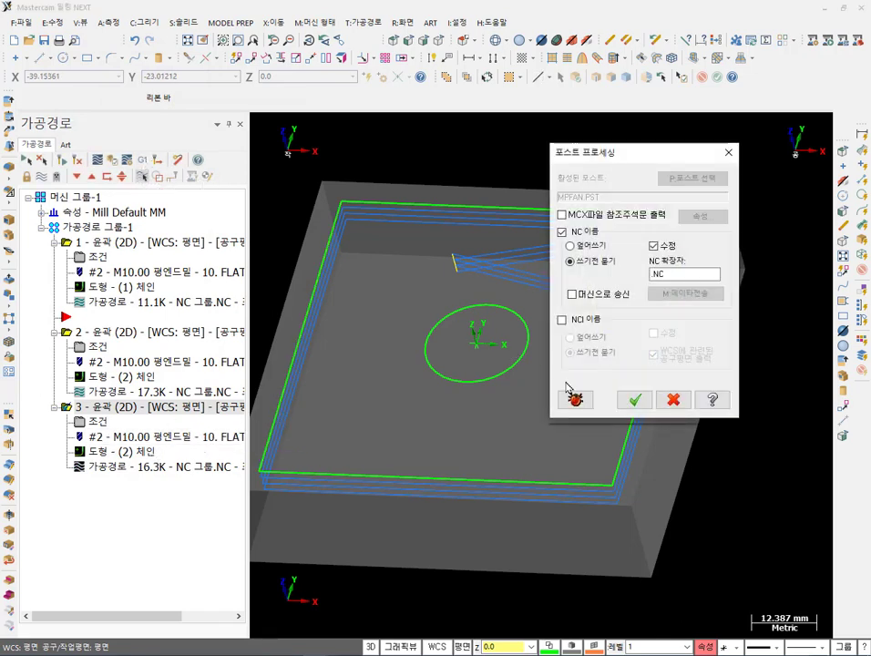
{"action": "left_click", "coordinate": [633, 400]}
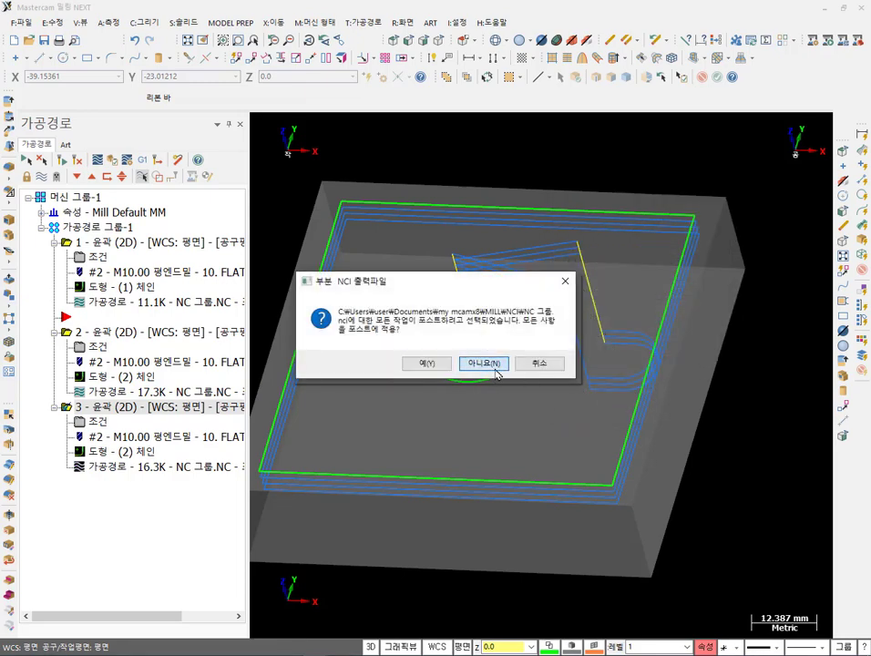
{"action": "left_click", "coordinate": [494, 368]}
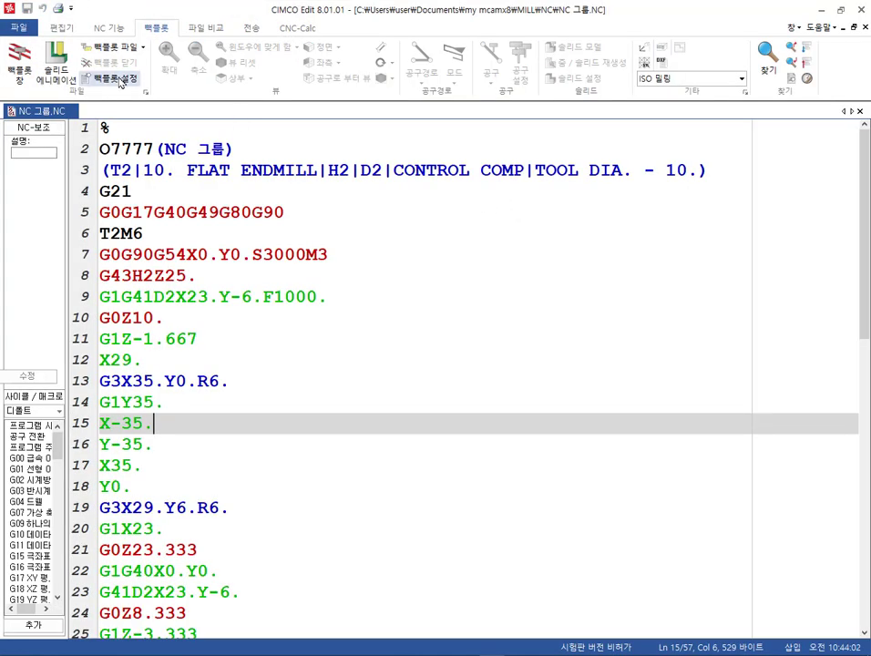
Backplot the posted NC program in 3D and inspect the tool position at the G41 D2 block on line 9.
{"action": "key", "text": "alt+b"}
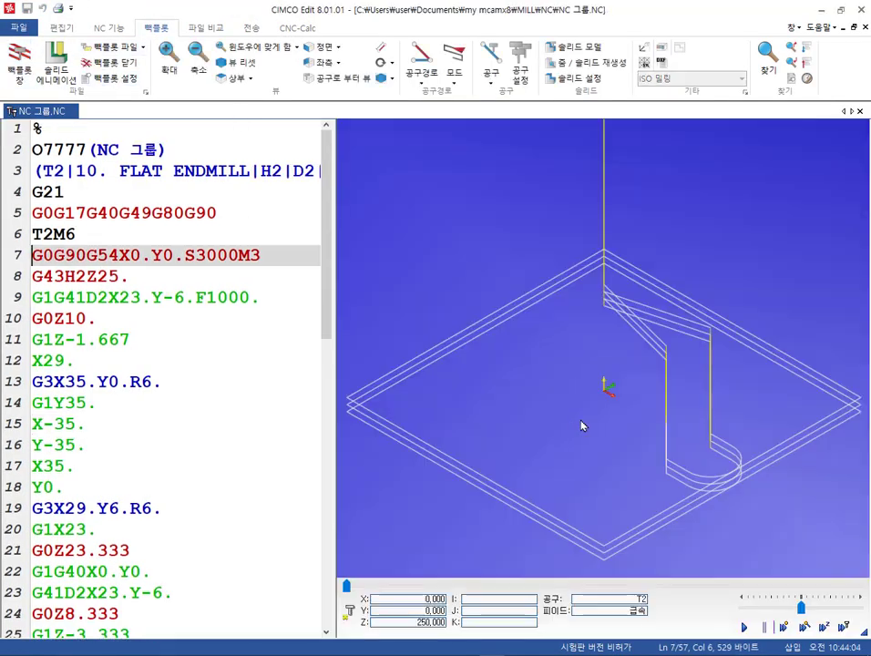
{"action": "scroll", "coordinate": [495, 398], "scroll_direction": "down", "scroll_amount": 2}
{"action": "left_click_drag", "start_coordinate": [509, 355], "coordinate": [641, 392]}
{"action": "scroll", "coordinate": [643, 387], "scroll_direction": "up", "scroll_amount": 4}
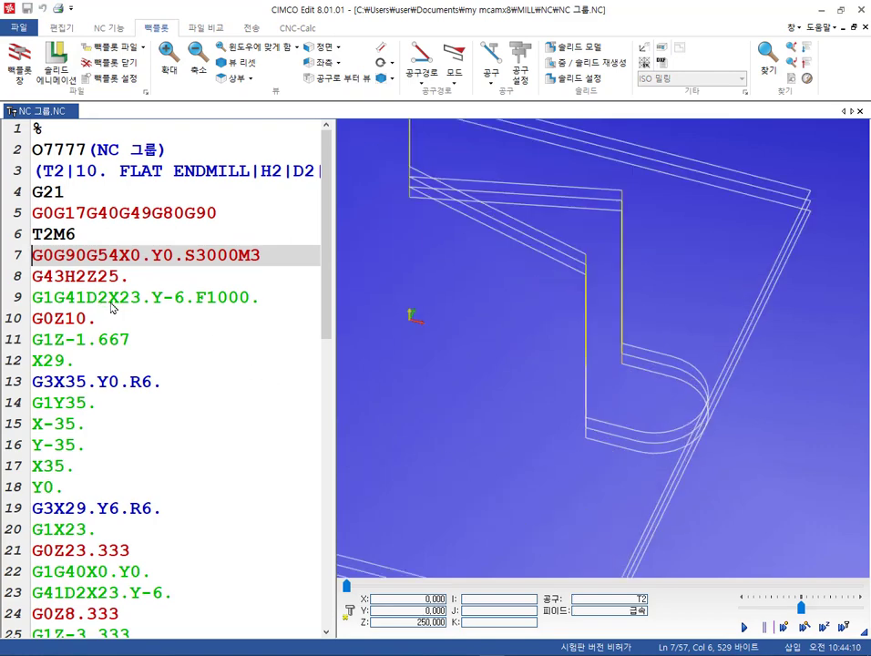
{"action": "left_click", "coordinate": [66, 299]}
{"action": "key", "text": "Left"}
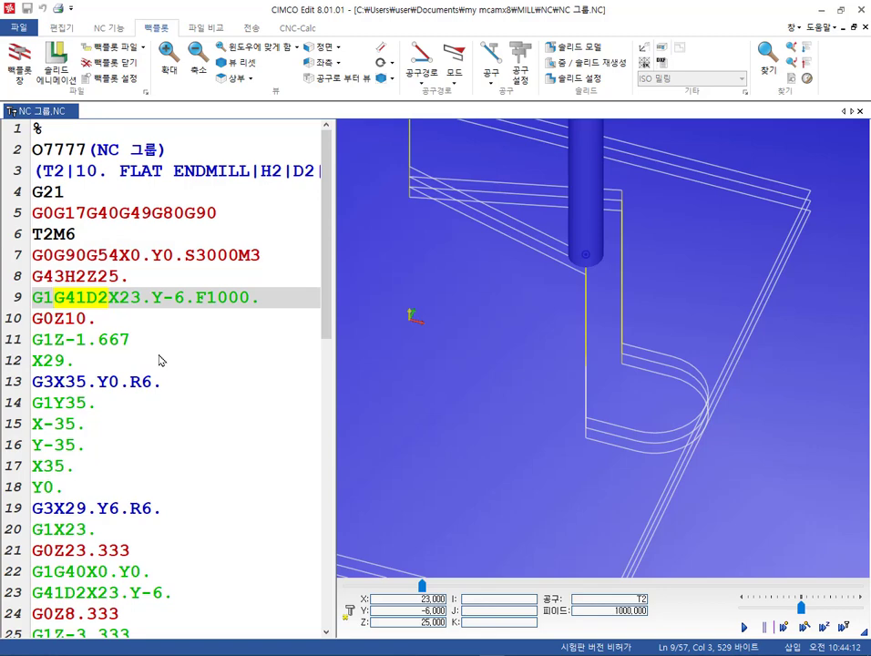
{"action": "scroll", "coordinate": [688, 447], "scroll_direction": "down", "scroll_amount": 2}
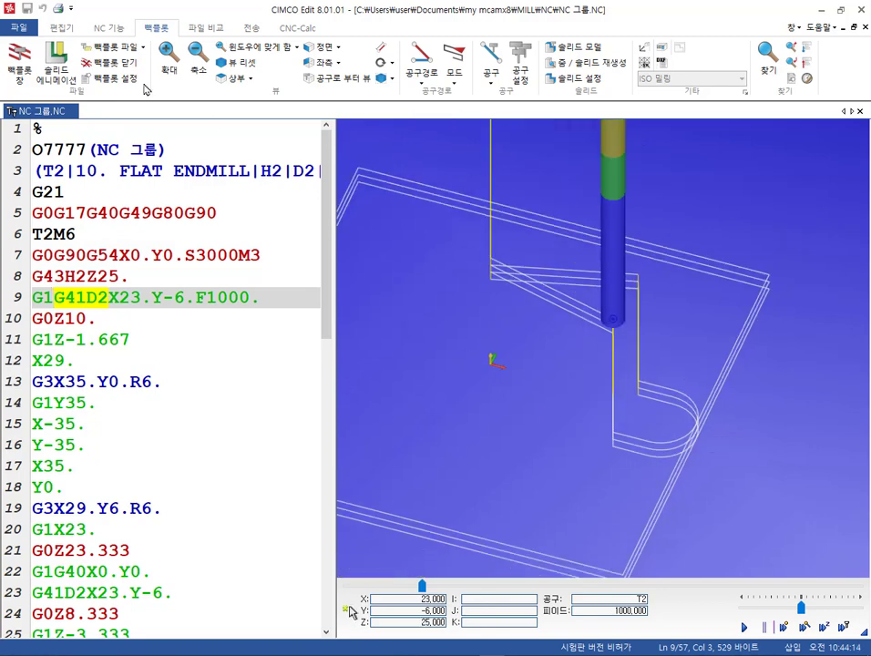
Turn off the option that disables radius compensation (반지를 보정 불가능) in the ISO milling backplot settings.
{"action": "left_click", "coordinate": [109, 78]}
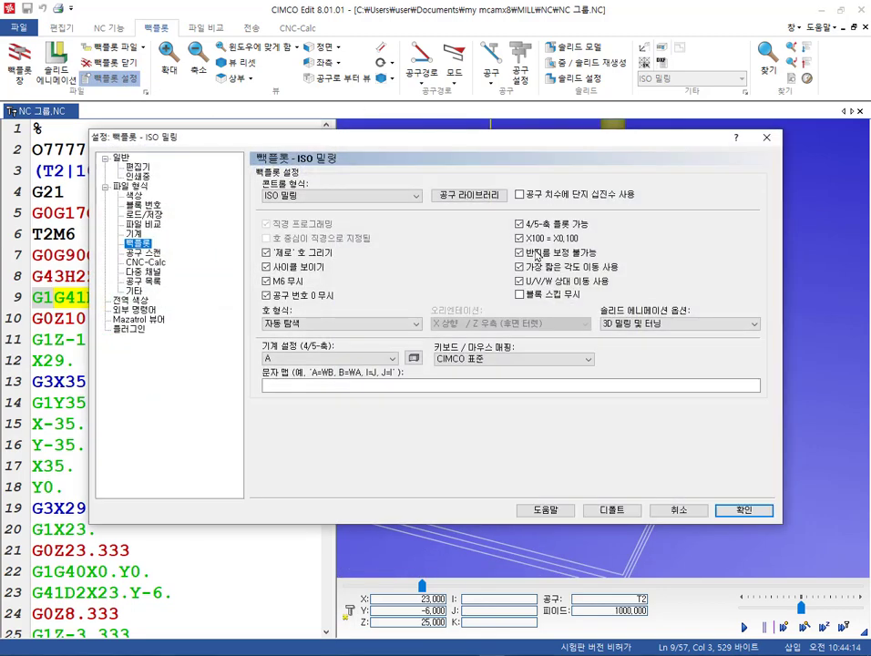
{"action": "left_click", "coordinate": [520, 254]}
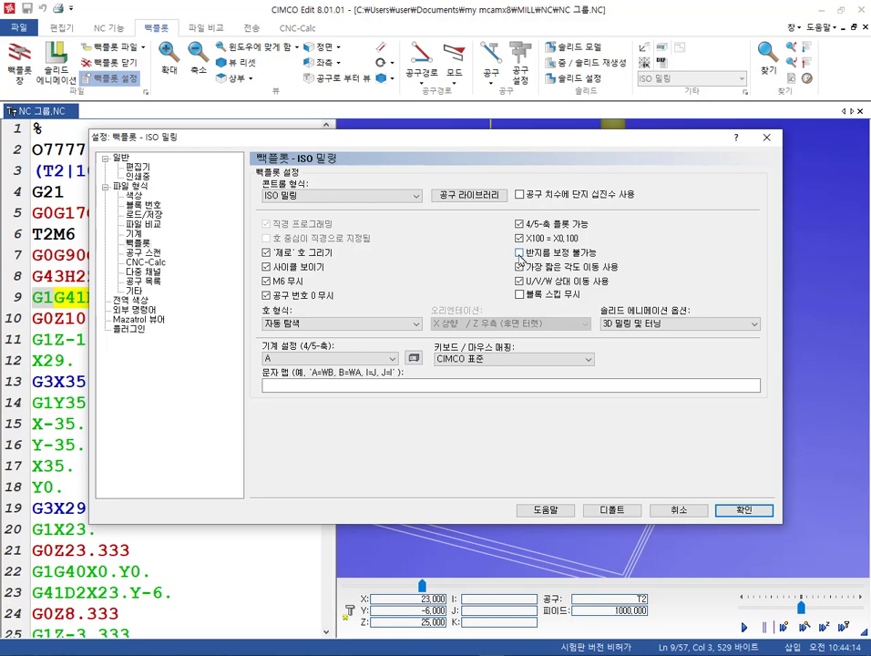
{"action": "left_click", "coordinate": [744, 511]}
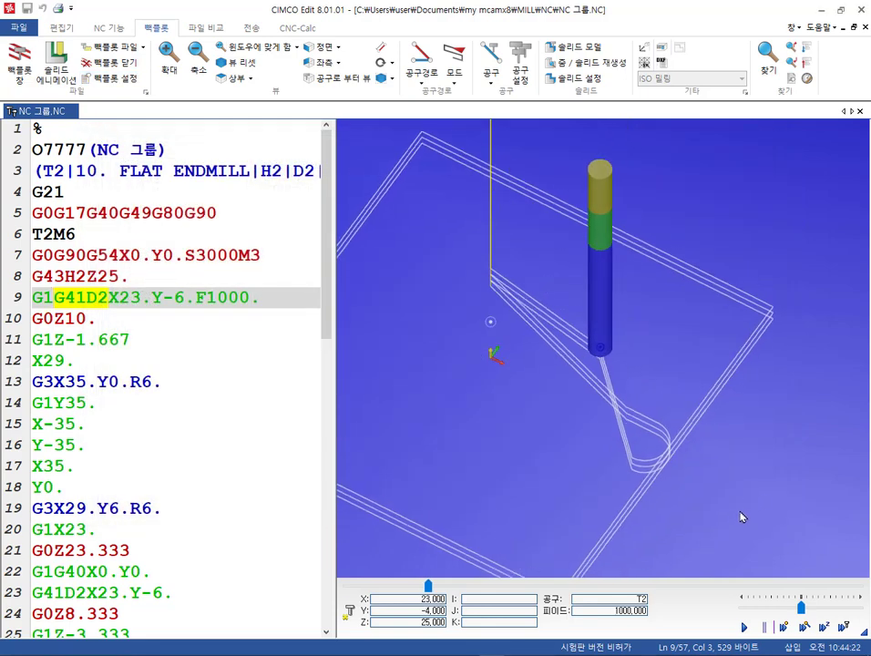
Examine the compensated lead-in path from several angles and from the top, comparing the tool position at lines 9 and 8.
{"action": "left_click_drag", "start_coordinate": [742, 516], "coordinate": [804, 462]}
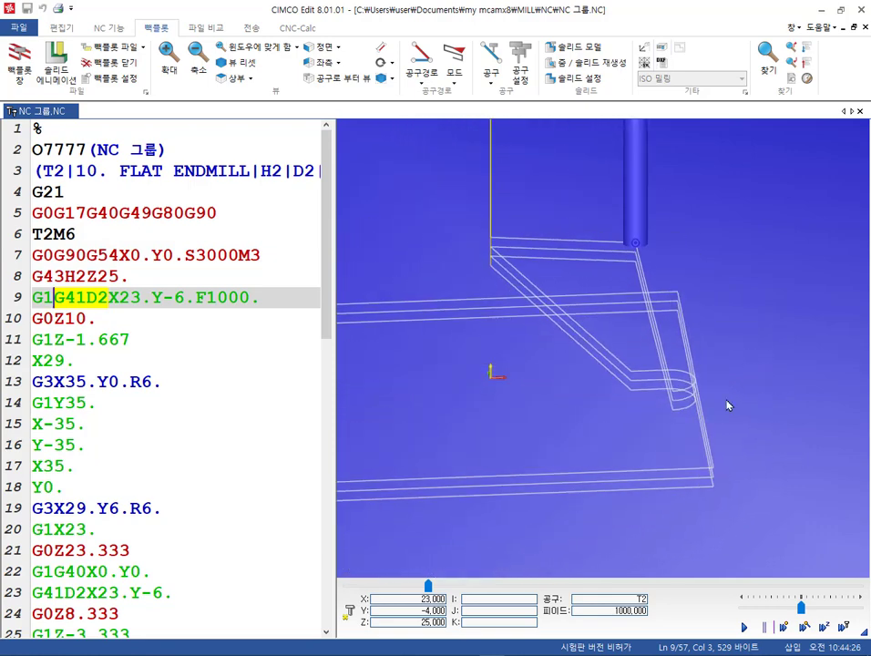
{"action": "left_click_drag", "start_coordinate": [728, 405], "coordinate": [741, 488]}
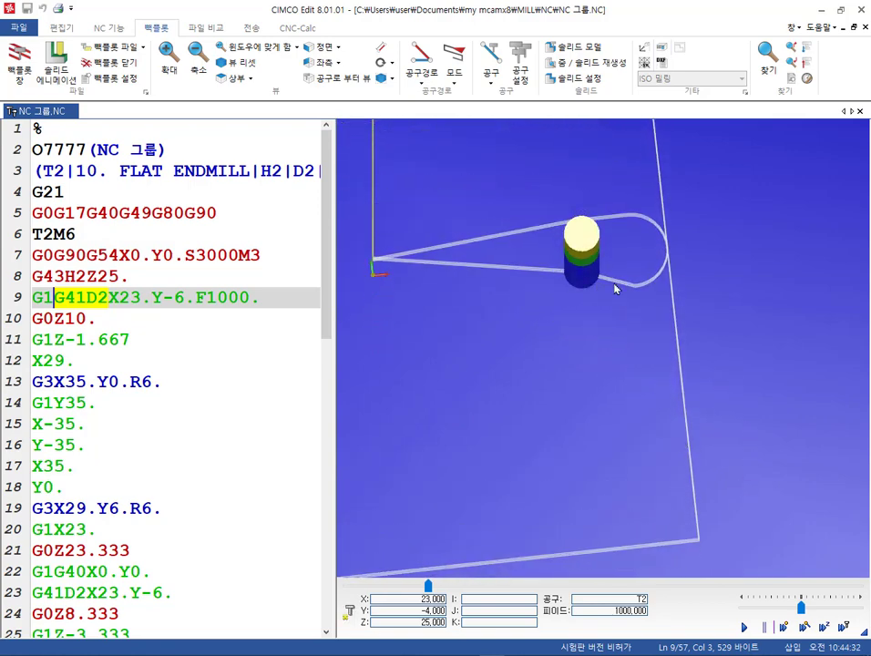
{"action": "left_click_drag", "start_coordinate": [615, 288], "coordinate": [671, 341]}
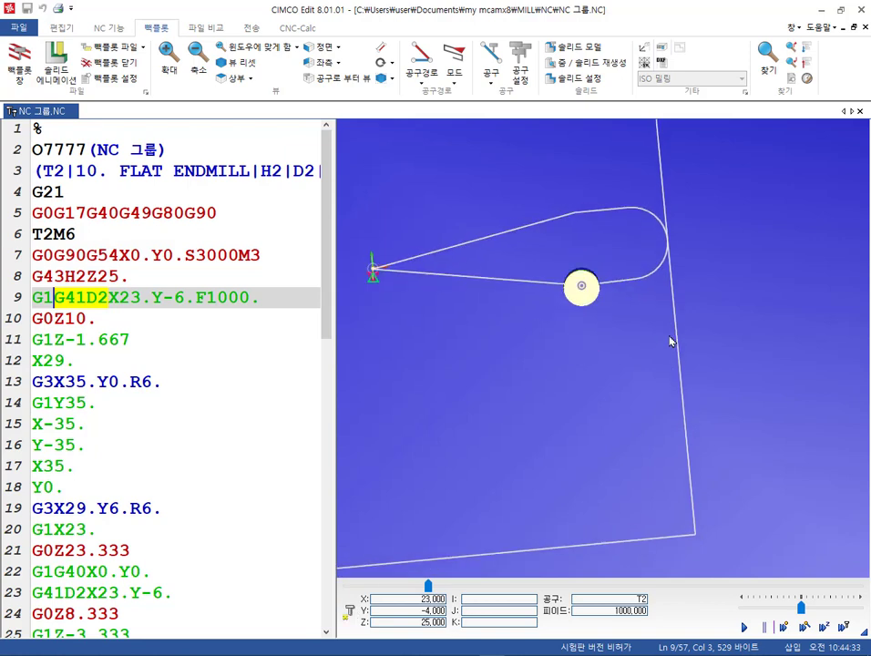
{"action": "right_click", "coordinate": [696, 289]}
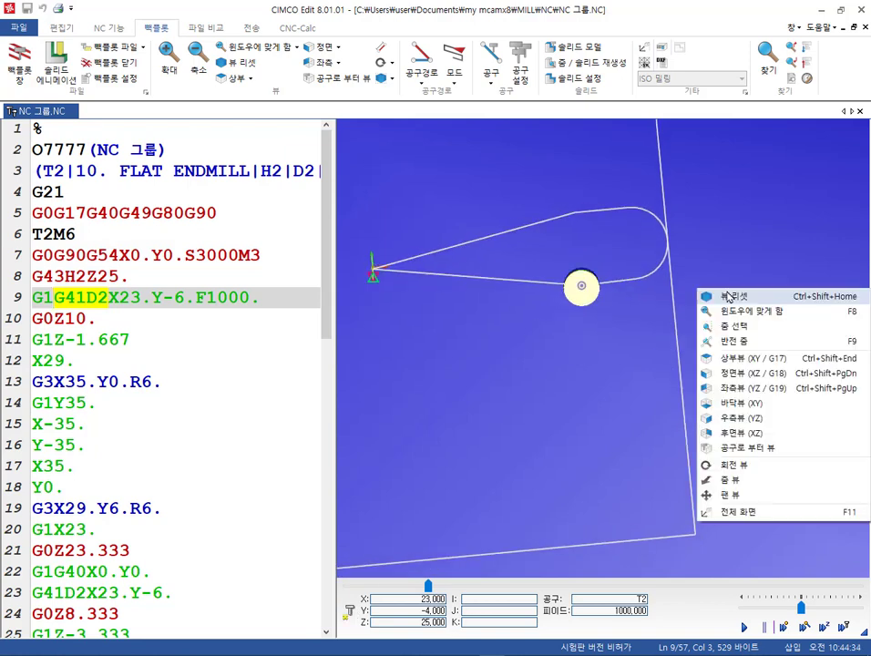
{"action": "left_click", "coordinate": [739, 358]}
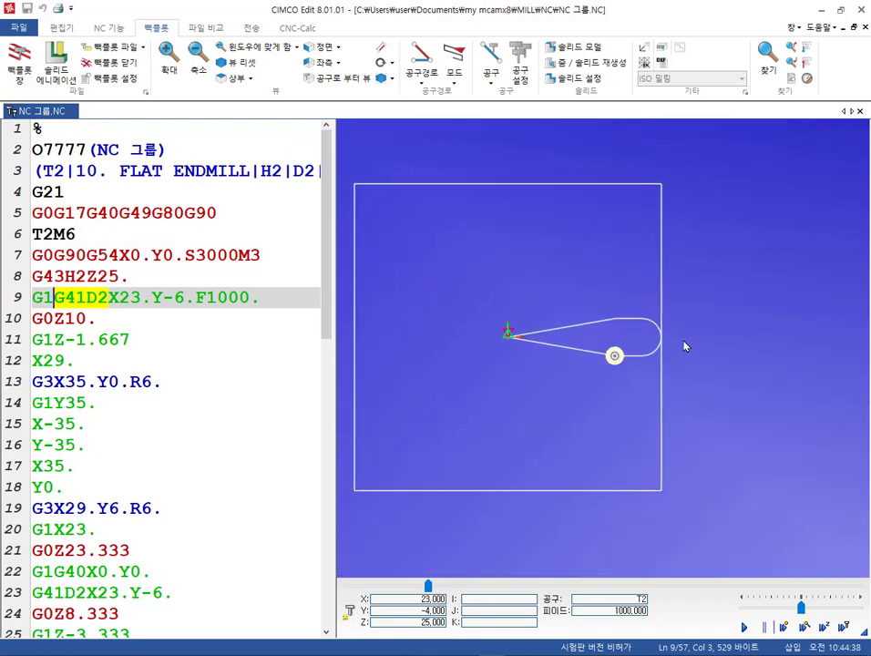
{"action": "scroll", "coordinate": [685, 346], "scroll_direction": "up", "scroll_amount": 2}
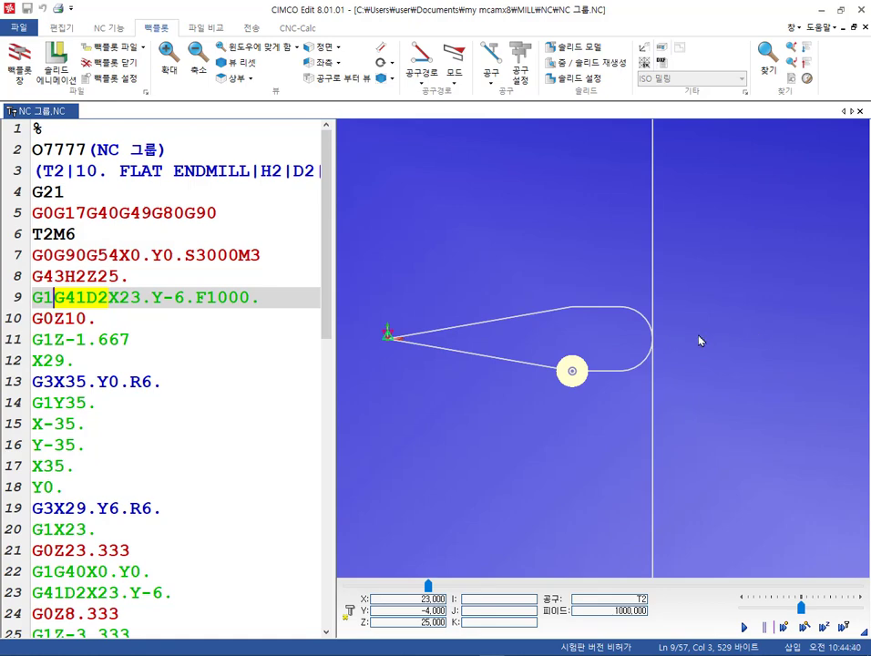
{"action": "left_click_drag", "start_coordinate": [694, 378], "coordinate": [701, 317]}
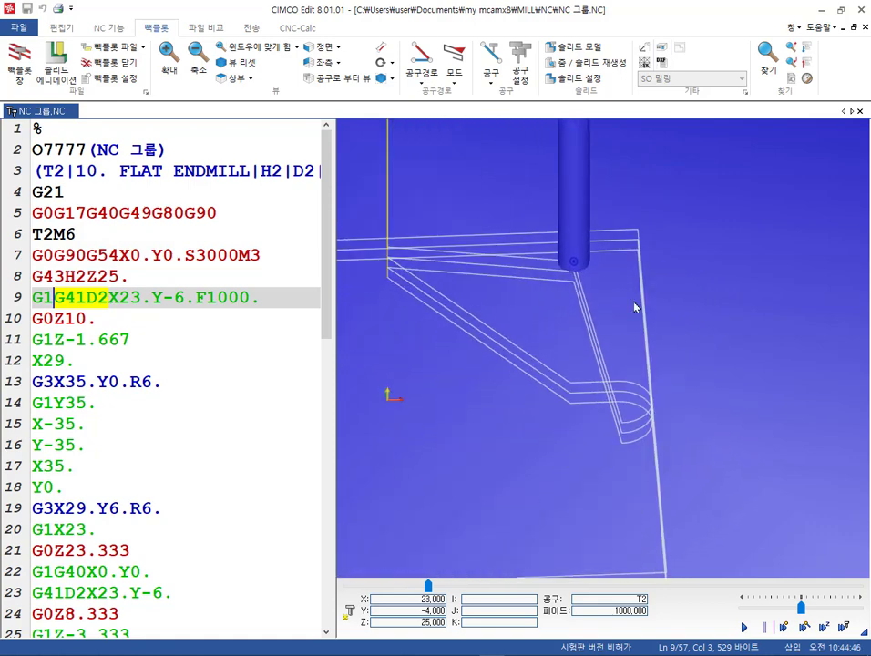
{"action": "left_click", "coordinate": [258, 304]}
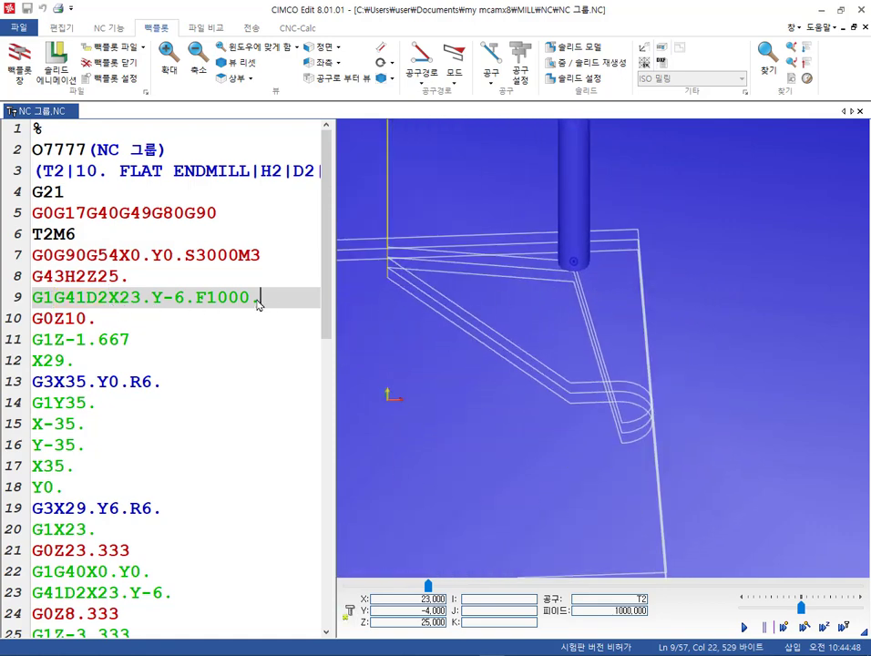
{"action": "left_click", "coordinate": [137, 280]}
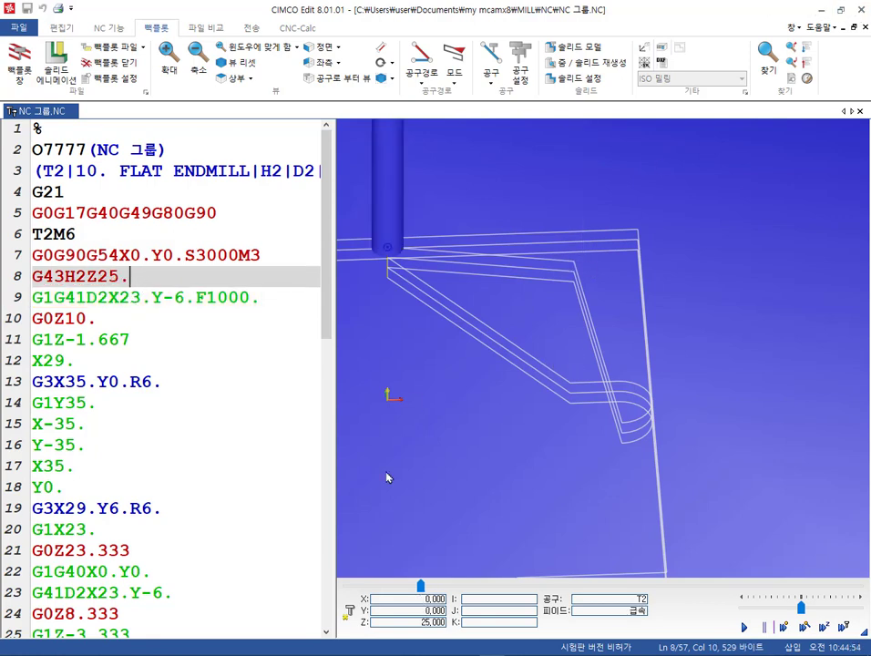
Switch to Mastercam and, for the third contour operation, disable entry before Z plunge and exit after rapid Z retract.
{"action": "key", "text": "alt+Tab"}
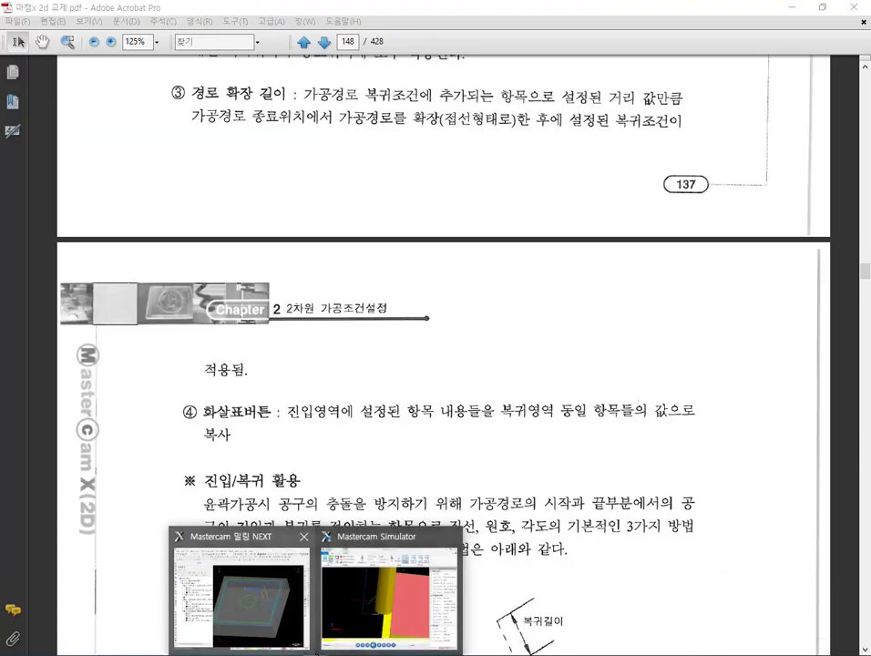
{"action": "left_click", "coordinate": [241, 593]}
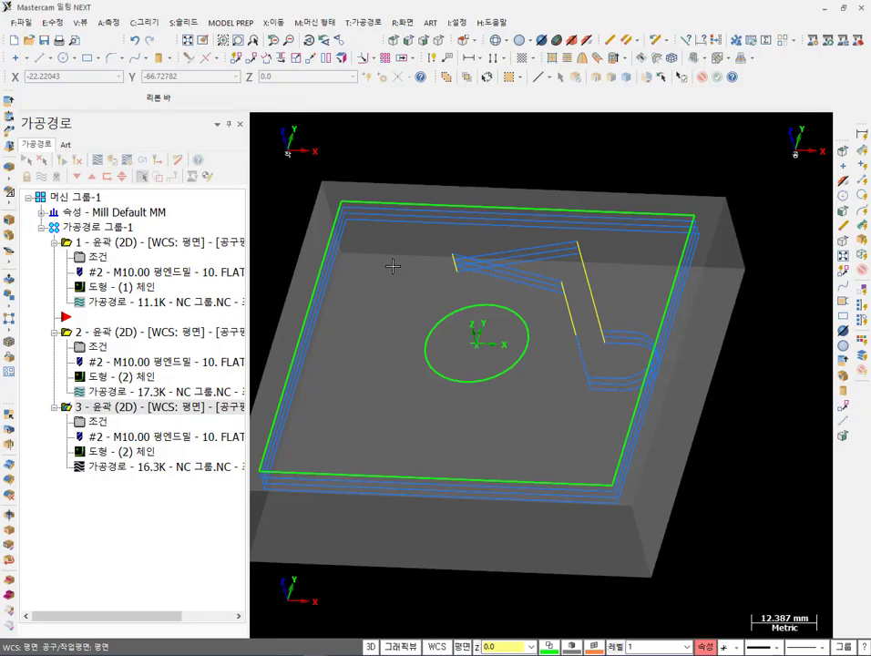
{"action": "left_click", "coordinate": [97, 420]}
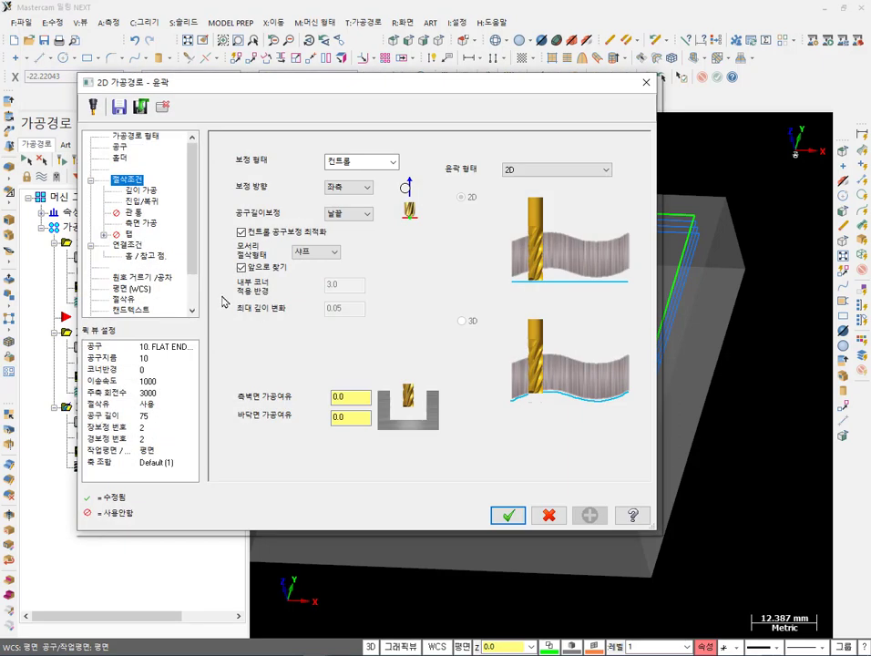
{"action": "left_click", "coordinate": [140, 202]}
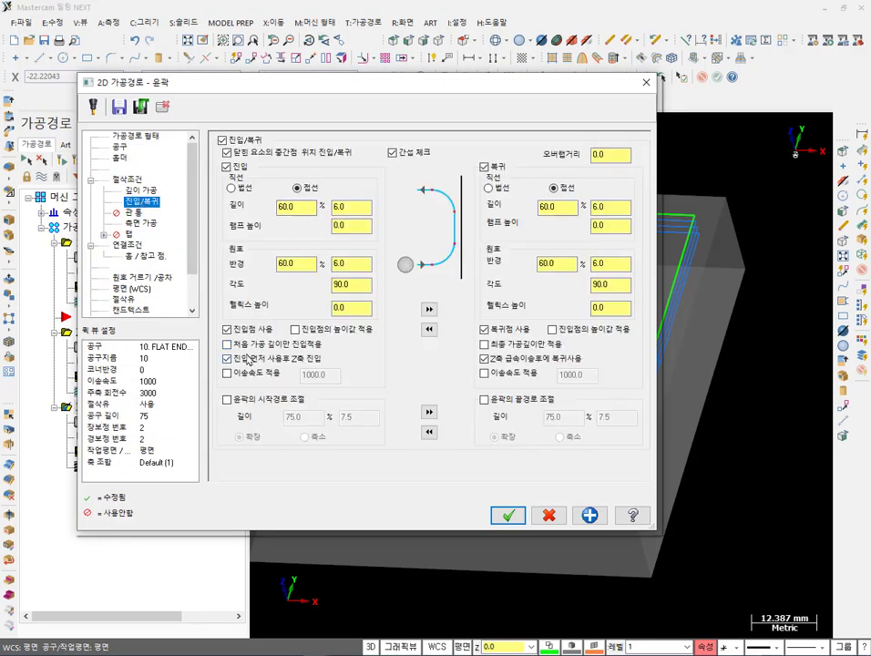
{"action": "left_click", "coordinate": [484, 358]}
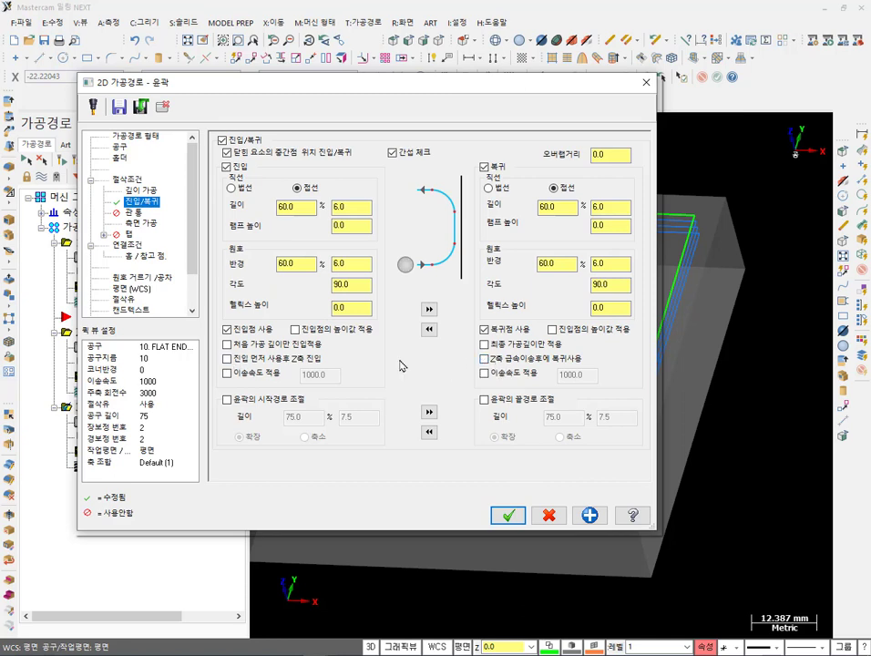
Try separate feed rates of 500 for the entry and exit moves, ending with both feed rate overrides switched off.
{"action": "left_click", "coordinate": [227, 373]}
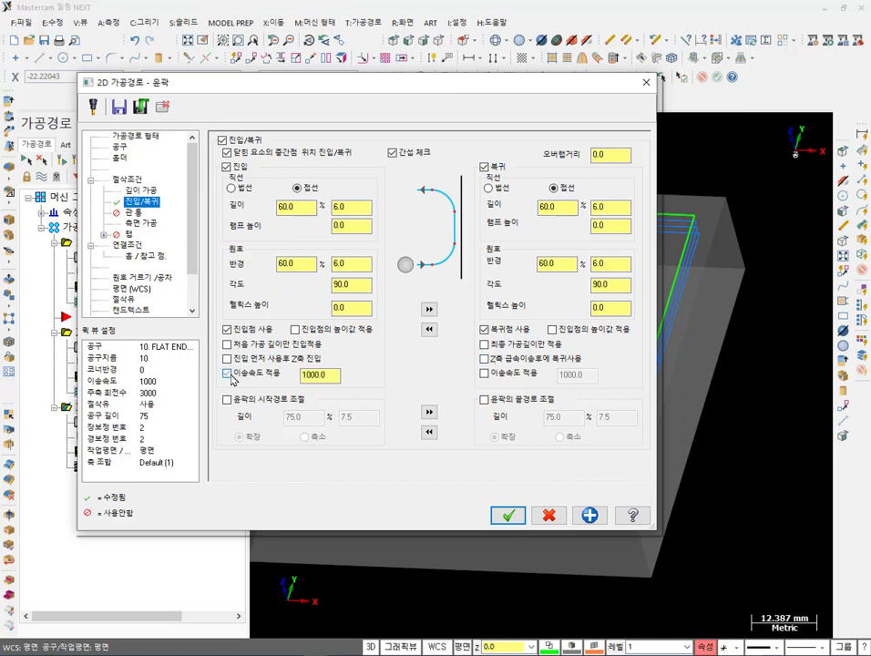
{"action": "left_click", "coordinate": [485, 374]}
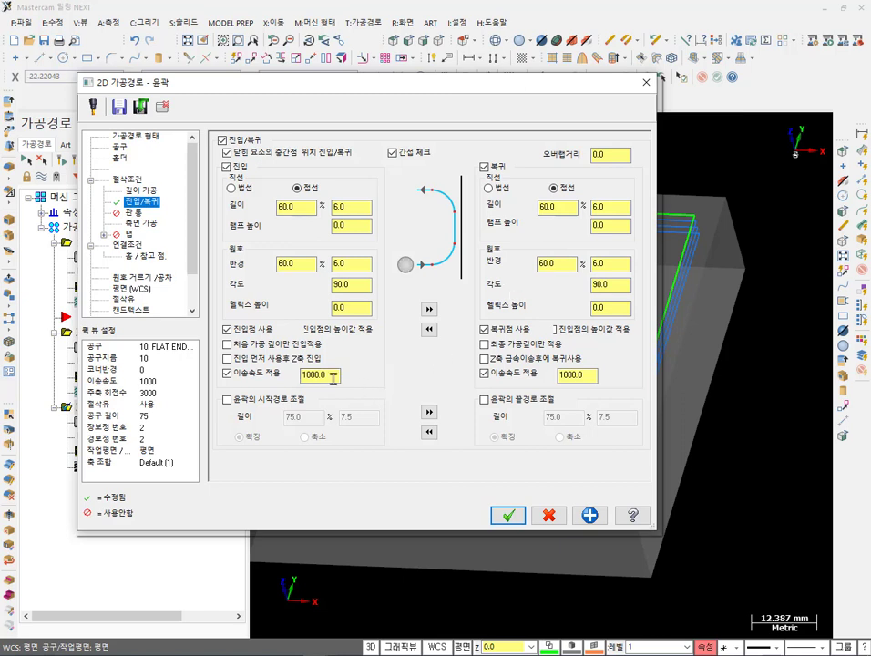
{"action": "left_click_drag", "start_coordinate": [335, 375], "coordinate": [295, 380]}
{"action": "type", "text": "500"}
{"action": "left_click_drag", "start_coordinate": [592, 375], "coordinate": [550, 378]}
{"action": "type", "text": "5"}
{"action": "type", "text": ".0"}
{"action": "left_click", "coordinate": [227, 373]}
{"action": "left_click", "coordinate": [484, 373]}
{"action": "left_click", "coordinate": [240, 401]}
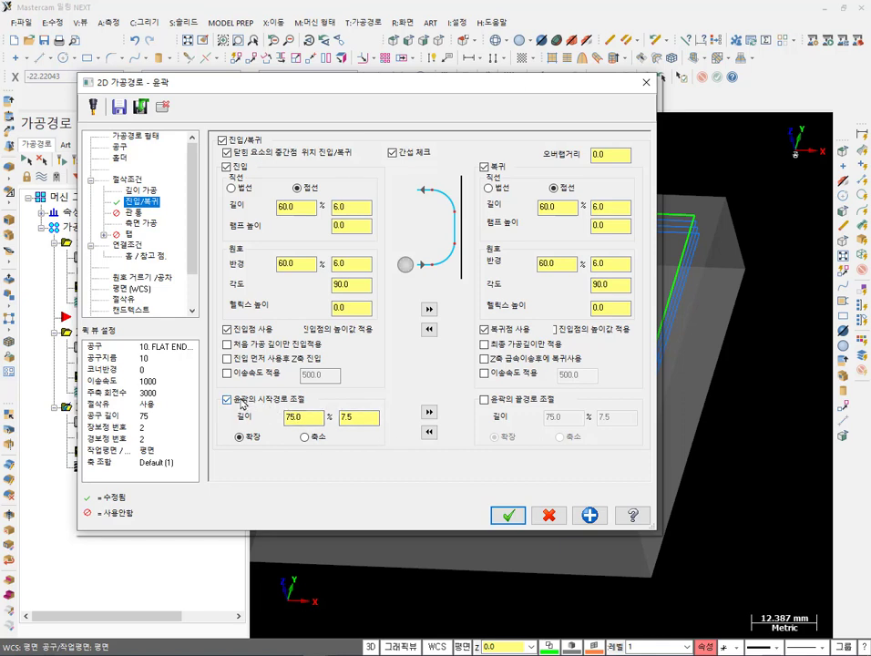
{"action": "left_click", "coordinate": [227, 399]}
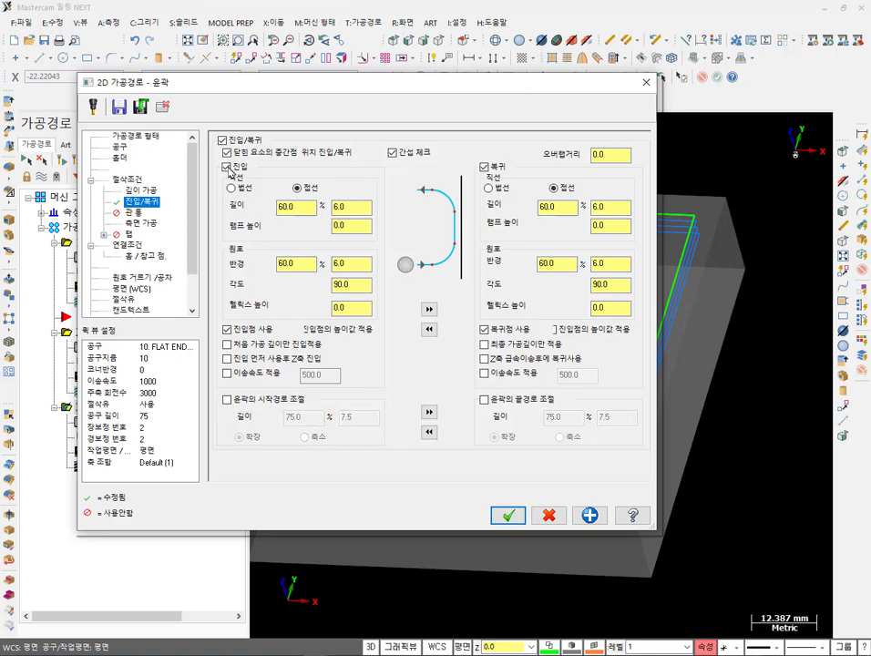
{"action": "left_click", "coordinate": [227, 152]}
{"action": "left_click", "coordinate": [226, 152]}
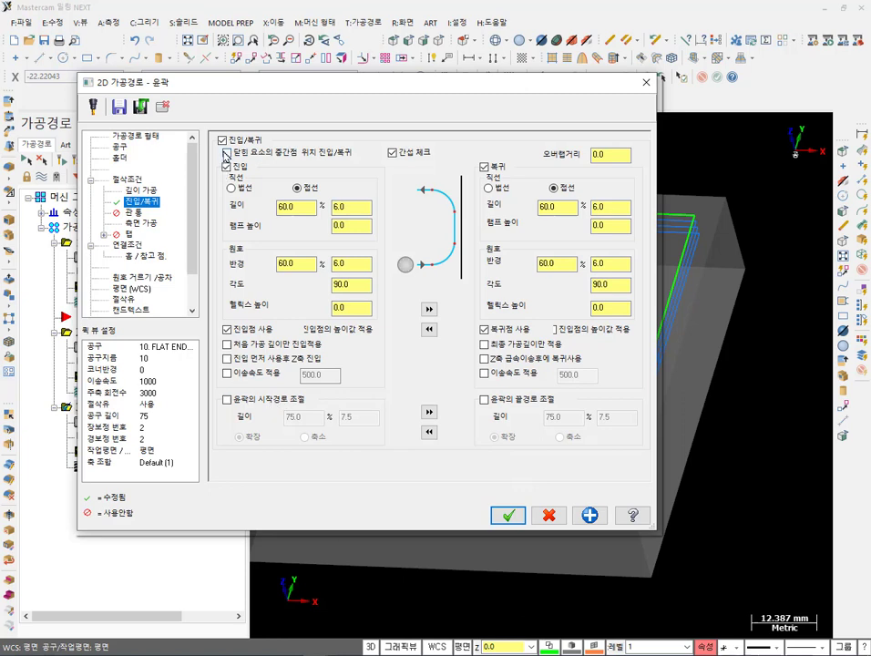
Extend the contour start path by 2.0, copy the adjustment to the end path, and regenerate the third contour operation.
{"action": "left_click", "coordinate": [228, 399]}
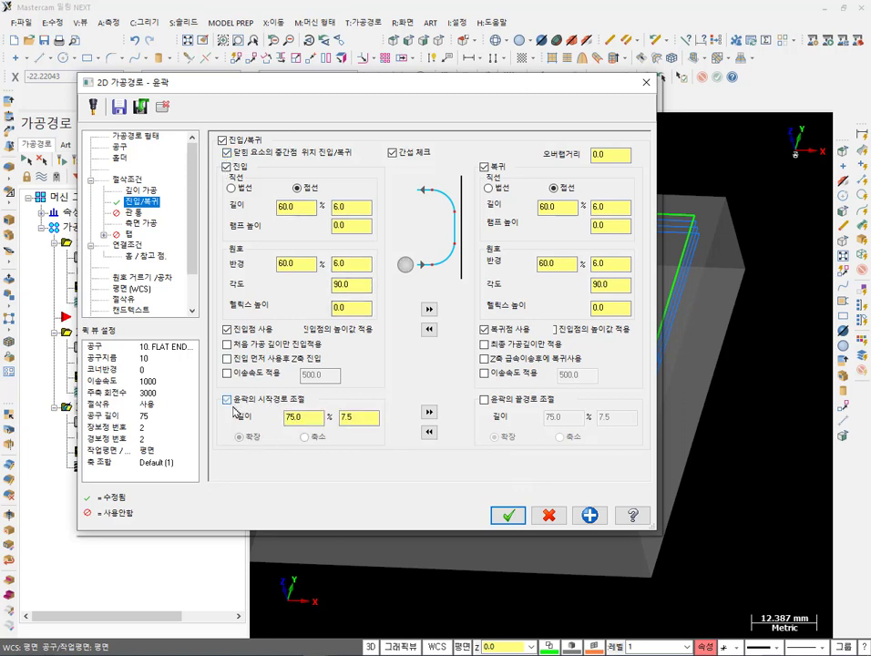
{"action": "double_click", "coordinate": [376, 417]}
{"action": "type", "text": "2"}
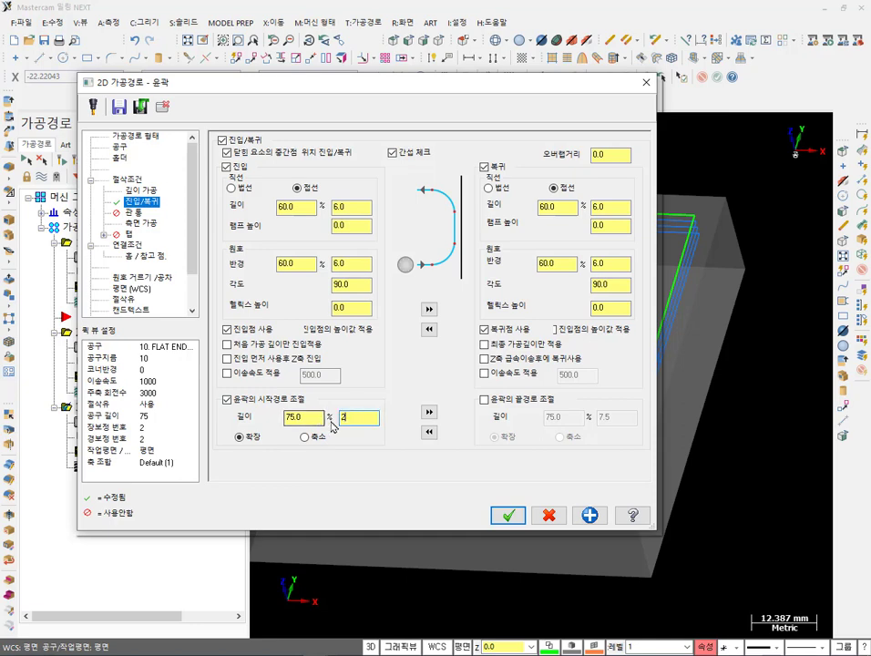
{"action": "left_click", "coordinate": [431, 413]}
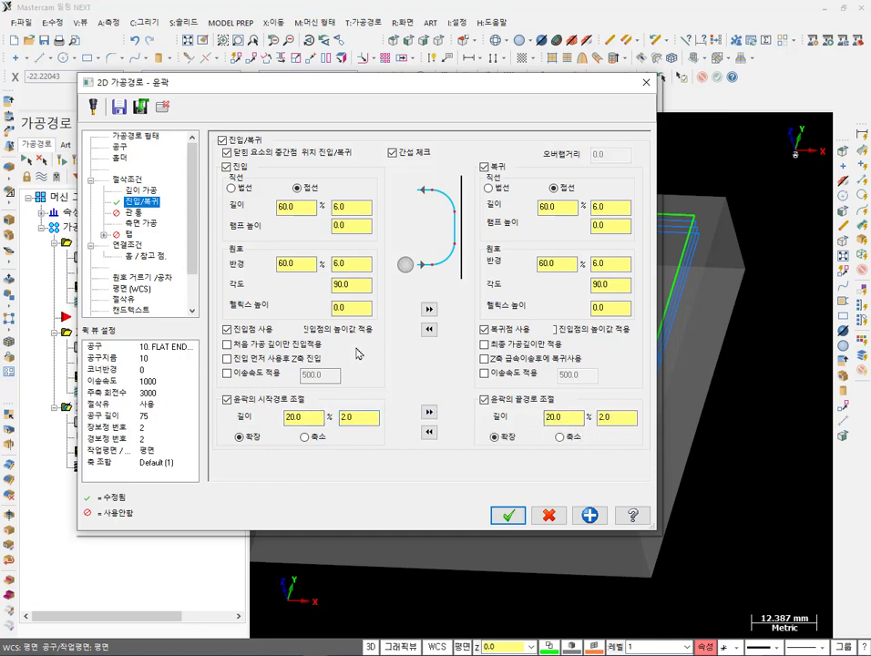
{"action": "left_click", "coordinate": [507, 516]}
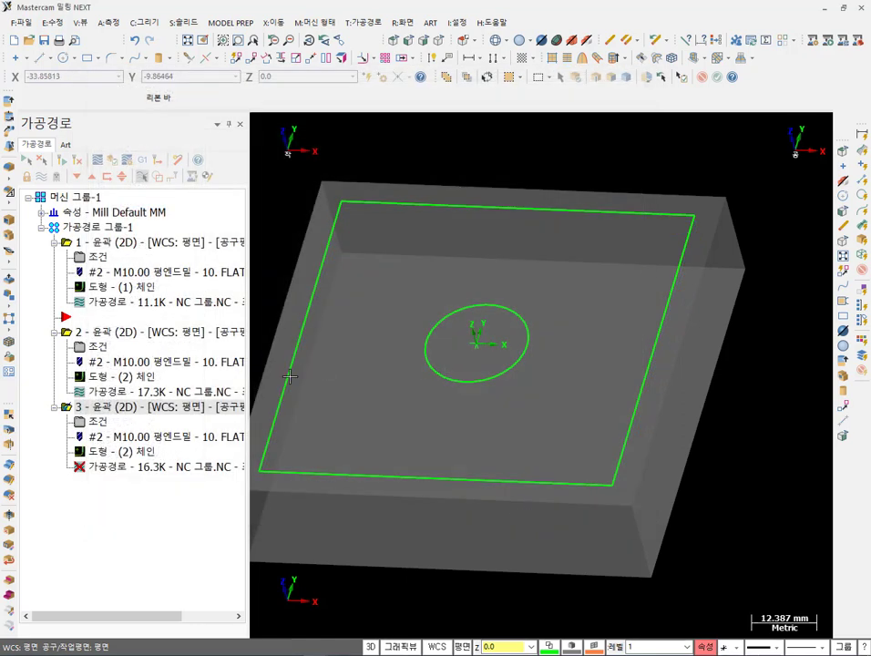
{"action": "left_click", "coordinate": [77, 159]}
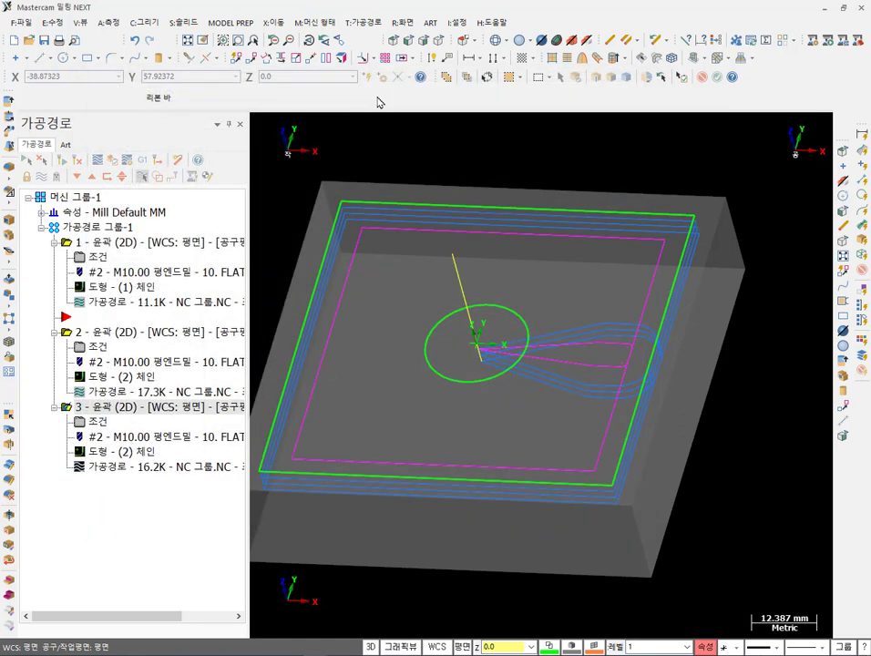
Set the third contour operation's compensation type to computer (컴퓨터) and regenerate its toolpath.
{"action": "key", "text": "Delete"}
{"action": "key", "text": "ctrl+z"}
{"action": "left_click", "coordinate": [92, 423]}
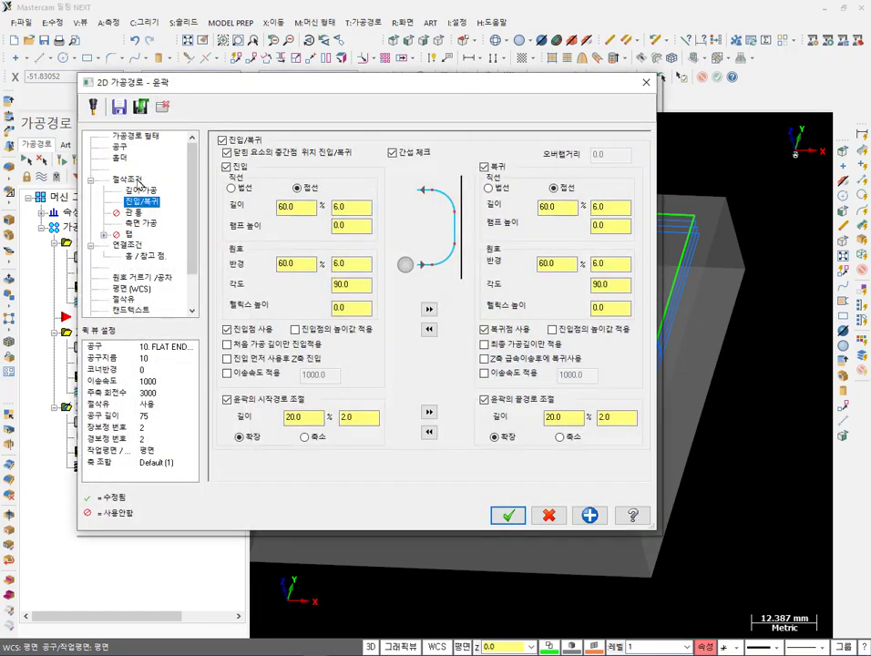
{"action": "left_click", "coordinate": [128, 179]}
{"action": "left_click", "coordinate": [379, 169]}
{"action": "left_click", "coordinate": [346, 177]}
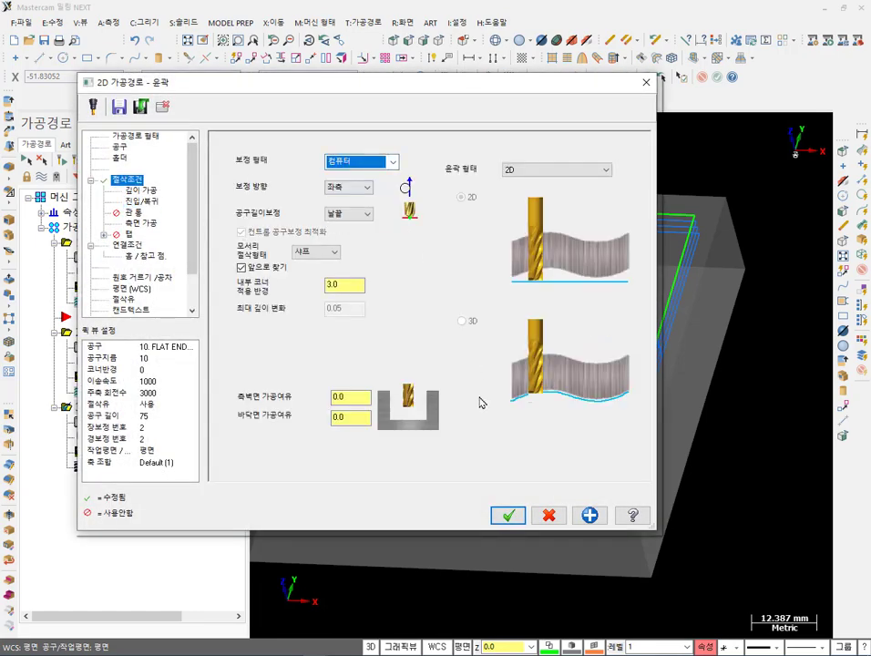
{"action": "left_click", "coordinate": [506, 515]}
{"action": "left_click", "coordinate": [76, 159]}
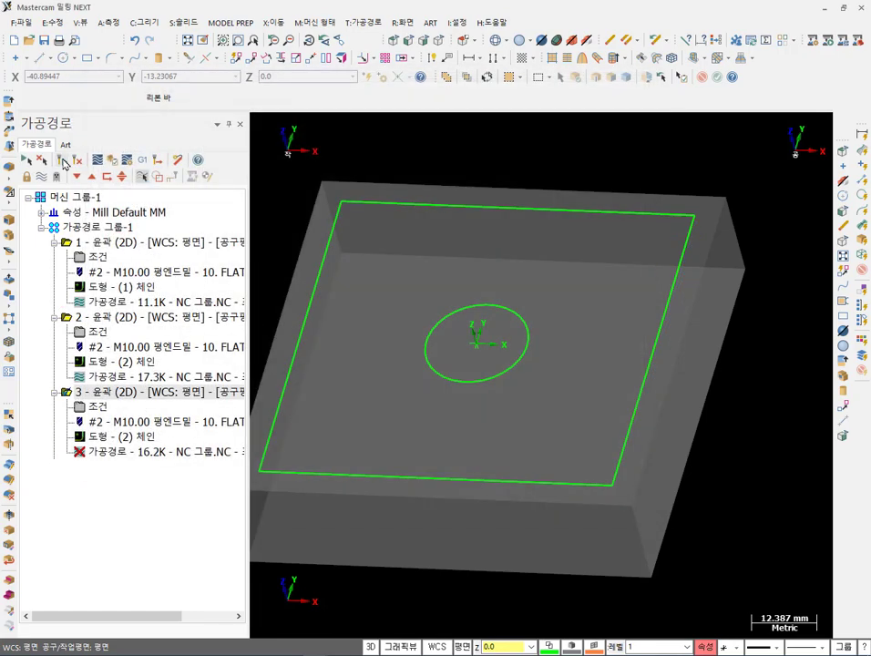
Backplot the third contour from the top and check the end point coordinates of the entry arc.
{"action": "left_click", "coordinate": [289, 40]}
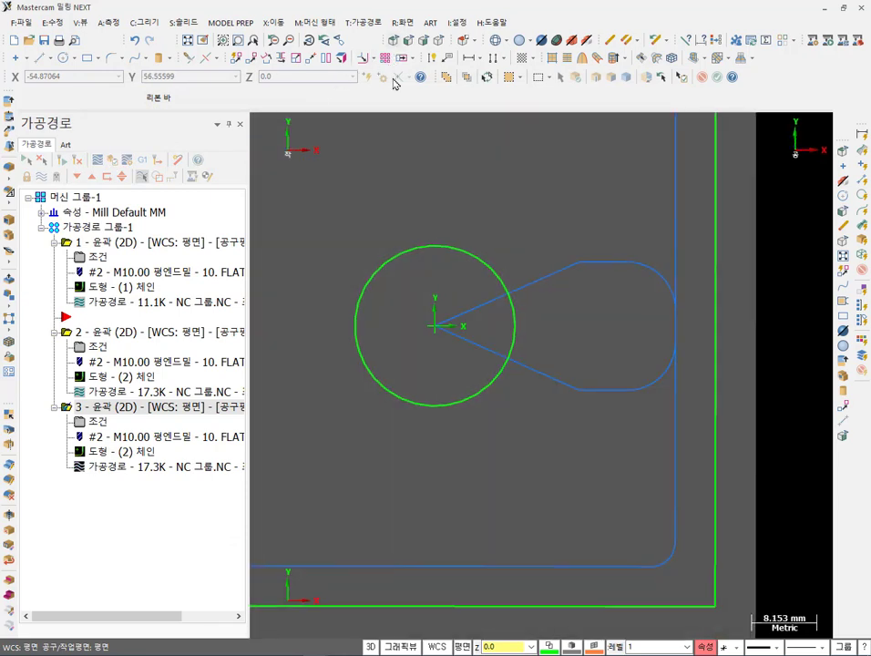
{"action": "left_click", "coordinate": [100, 468]}
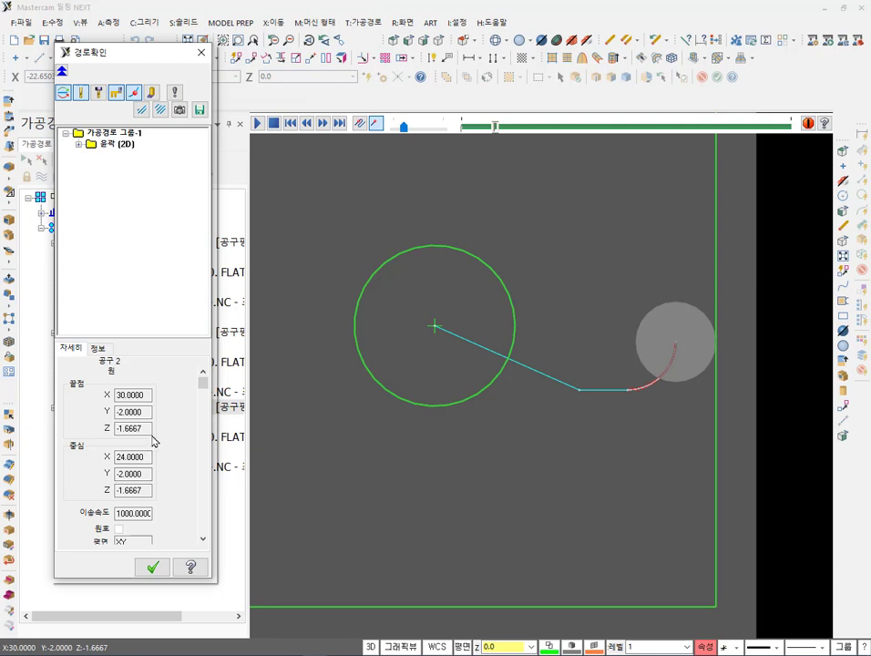
{"action": "scroll", "coordinate": [678, 510], "scroll_direction": "down", "scroll_amount": 3}
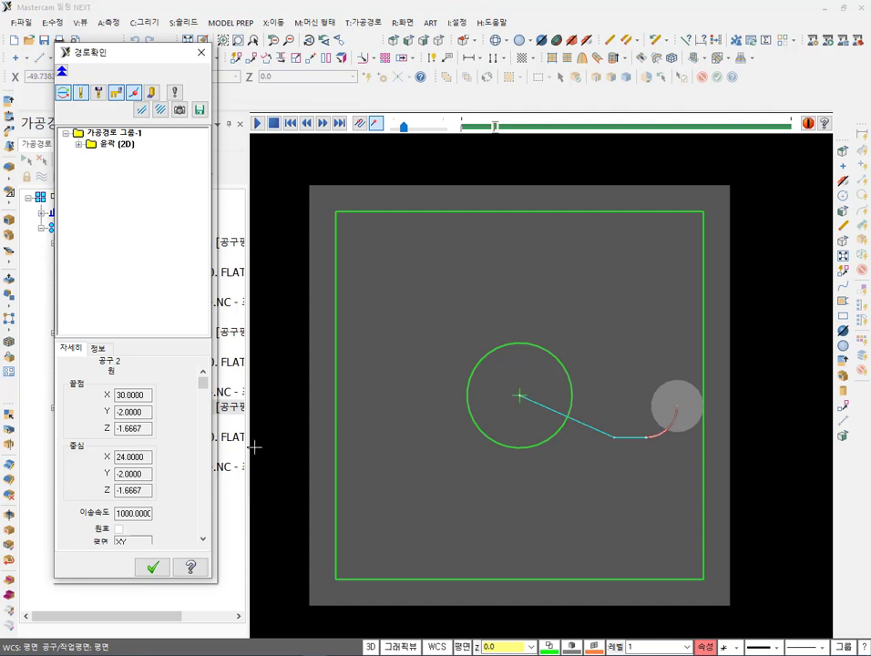
{"action": "double_click", "coordinate": [128, 411]}
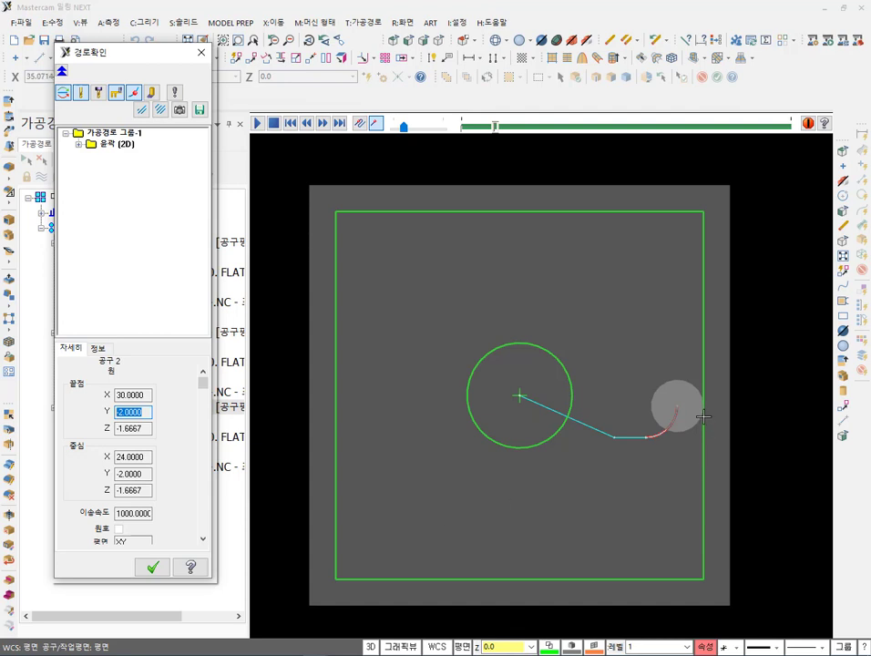
{"action": "left_click", "coordinate": [733, 415]}
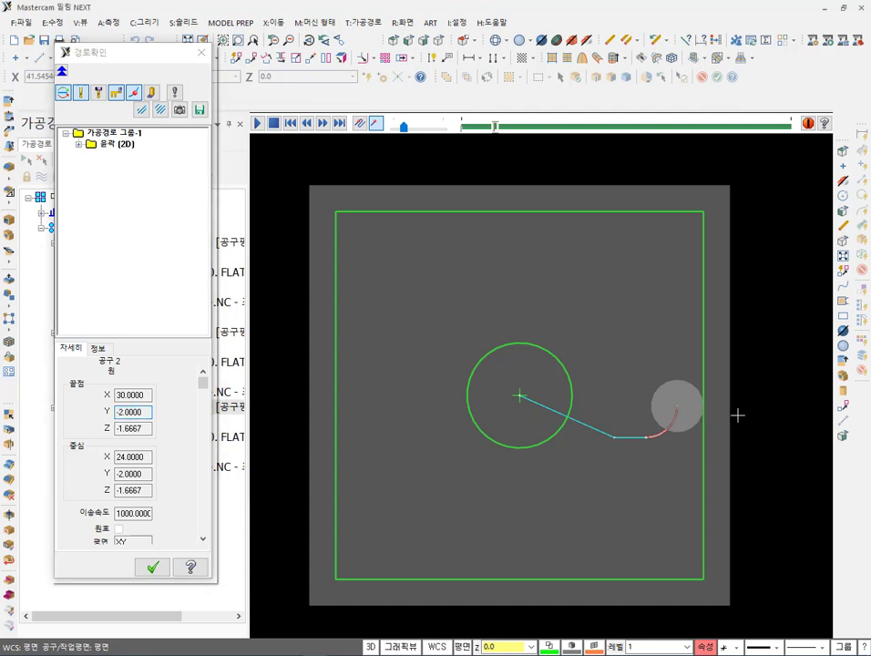
Advance the backplot around the contour to the exit move and inspect how the extended entry and exit paths overlap.
{"action": "key", "text": "Right"}
{"action": "key", "text": "Right"}
{"action": "key", "text": "Right"}
{"action": "key", "text": "Right"}
{"action": "key", "text": "Right"}
{"action": "key", "text": "Right"}
{"action": "key", "text": "Right"}
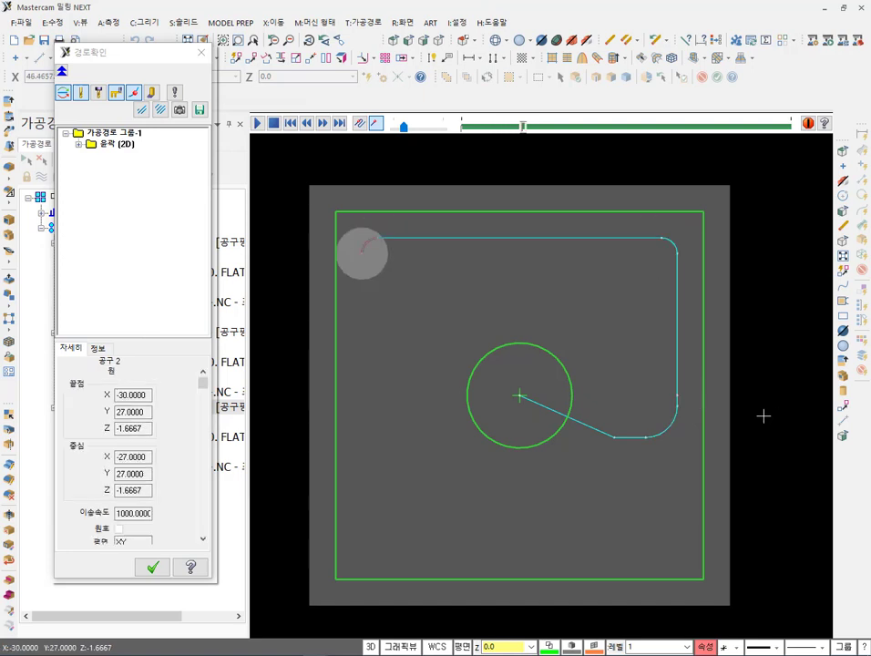
{"action": "key", "text": "Right"}
{"action": "key", "text": "Right"}
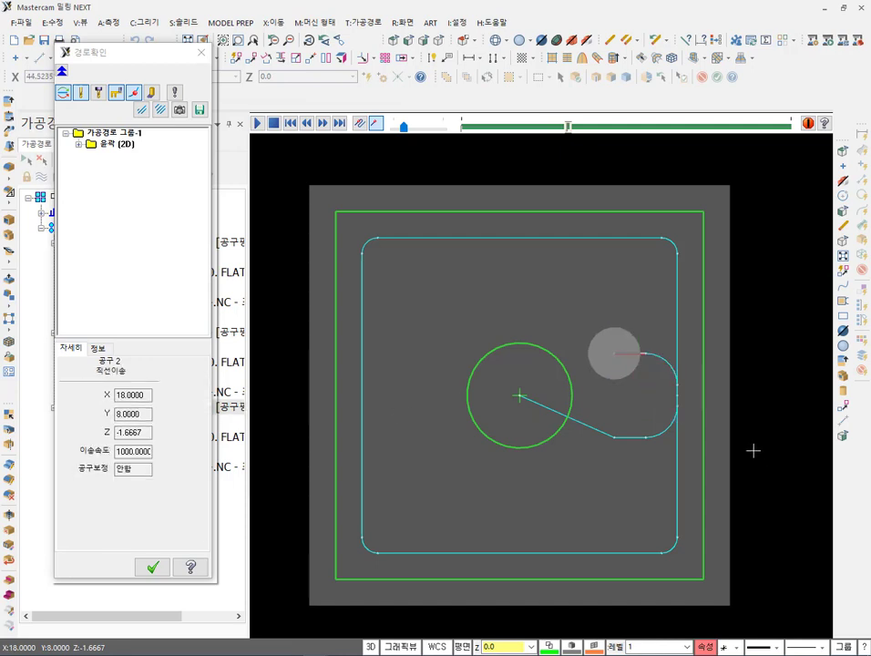
{"action": "scroll", "coordinate": [674, 383], "scroll_direction": "up", "scroll_amount": 5}
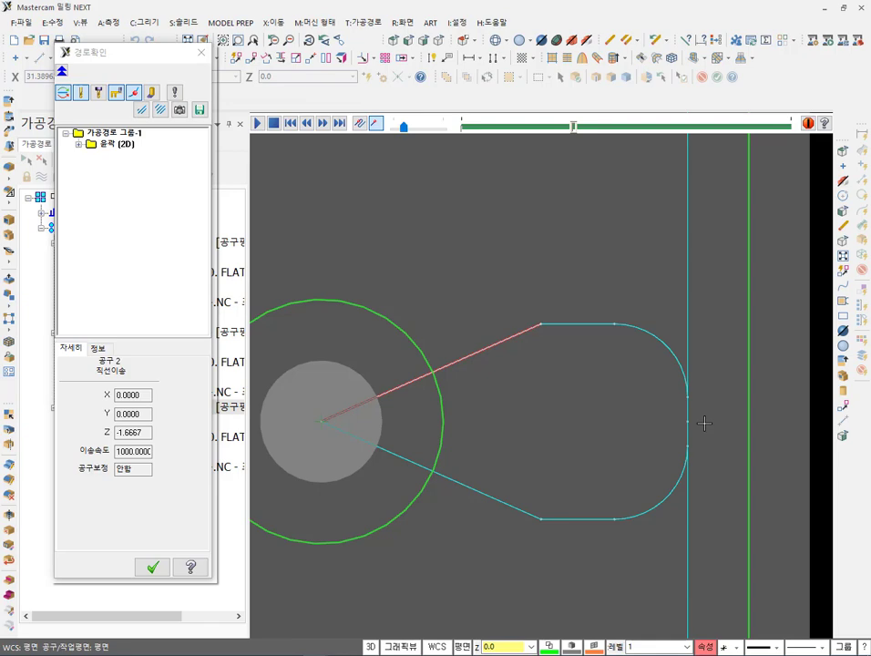
{"action": "left_click", "coordinate": [153, 567]}
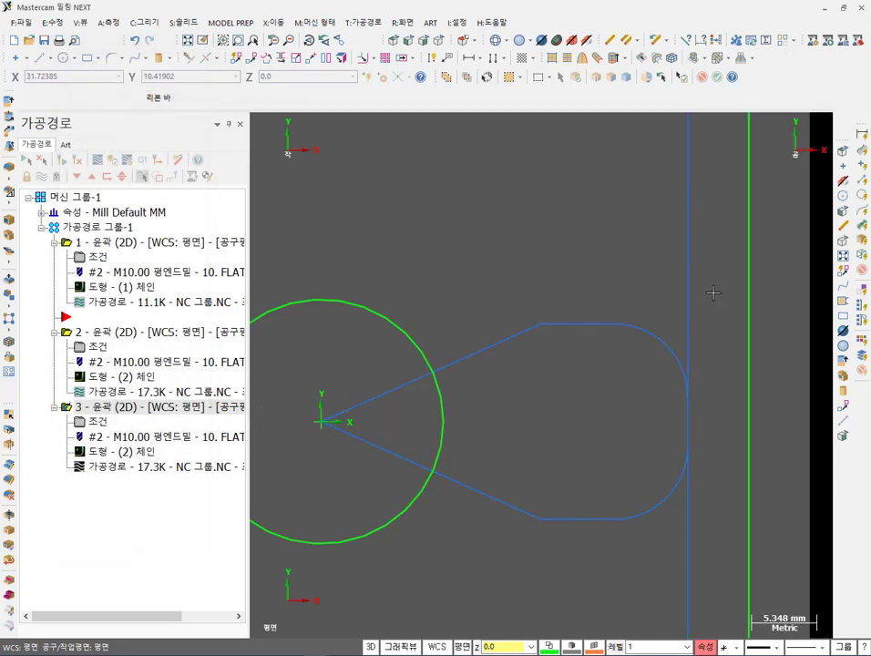
Rechain the third contour operation, replacing all its chains with the outer square only, starting from its lower-left corner.
{"action": "scroll", "coordinate": [715, 301], "scroll_direction": "down", "scroll_amount": 2}
{"action": "scroll", "coordinate": [738, 355], "scroll_direction": "down", "scroll_amount": 1}
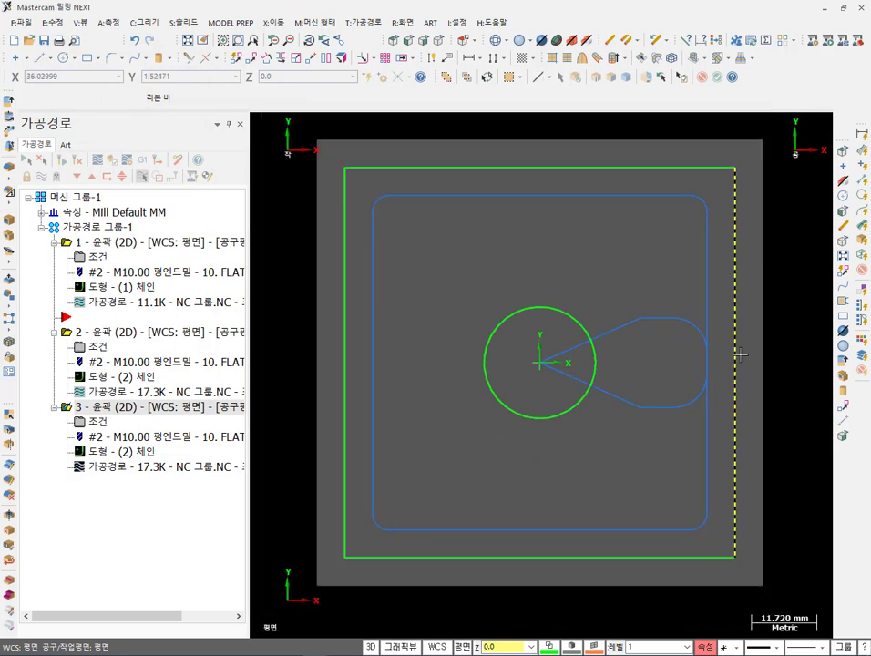
{"action": "scroll", "coordinate": [739, 354], "scroll_direction": "down", "scroll_amount": 1}
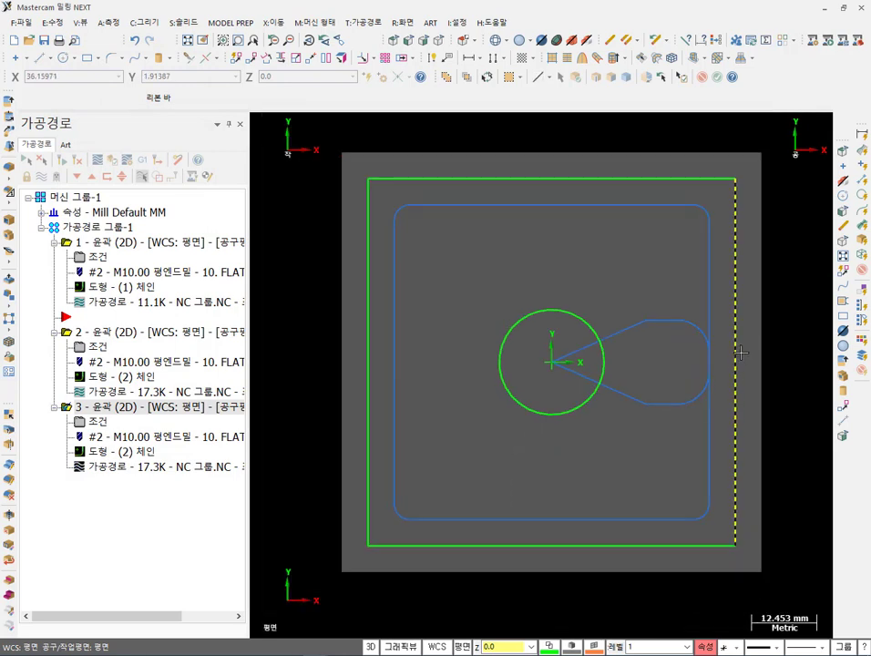
{"action": "scroll", "coordinate": [741, 327], "scroll_direction": "down", "scroll_amount": 3}
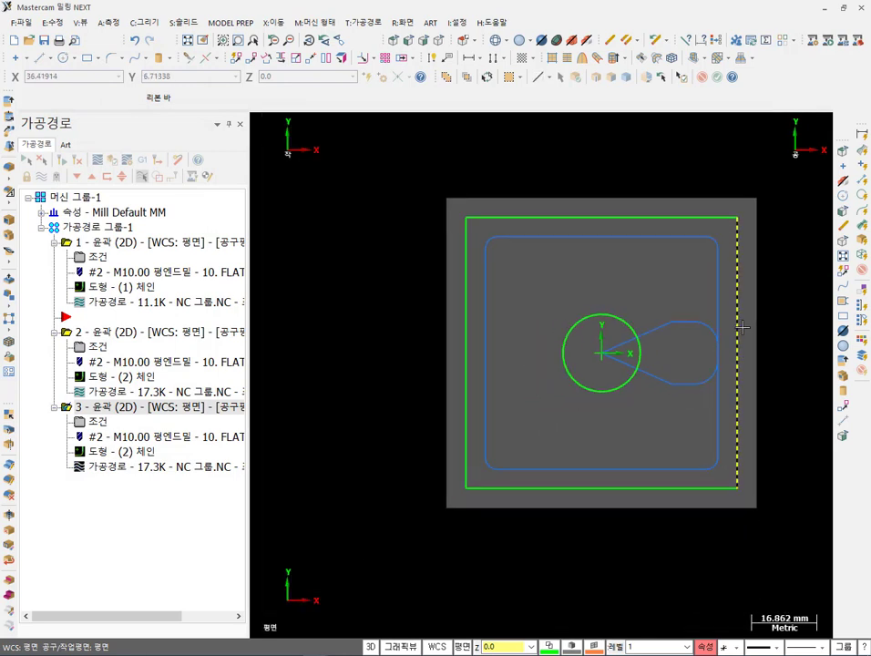
{"action": "left_click", "coordinate": [171, 450]}
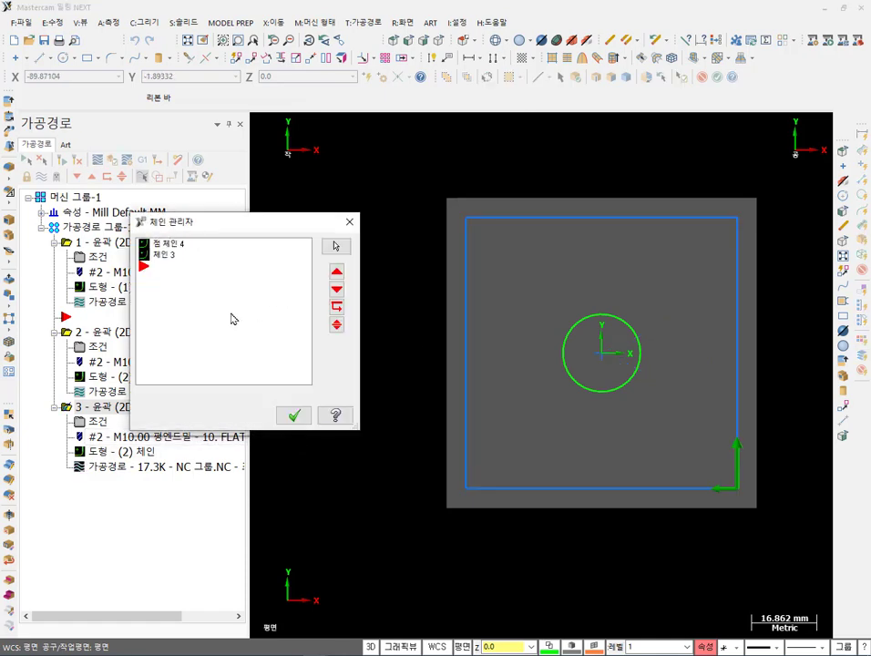
{"action": "right_click", "coordinate": [221, 318]}
{"action": "left_click", "coordinate": [274, 353]}
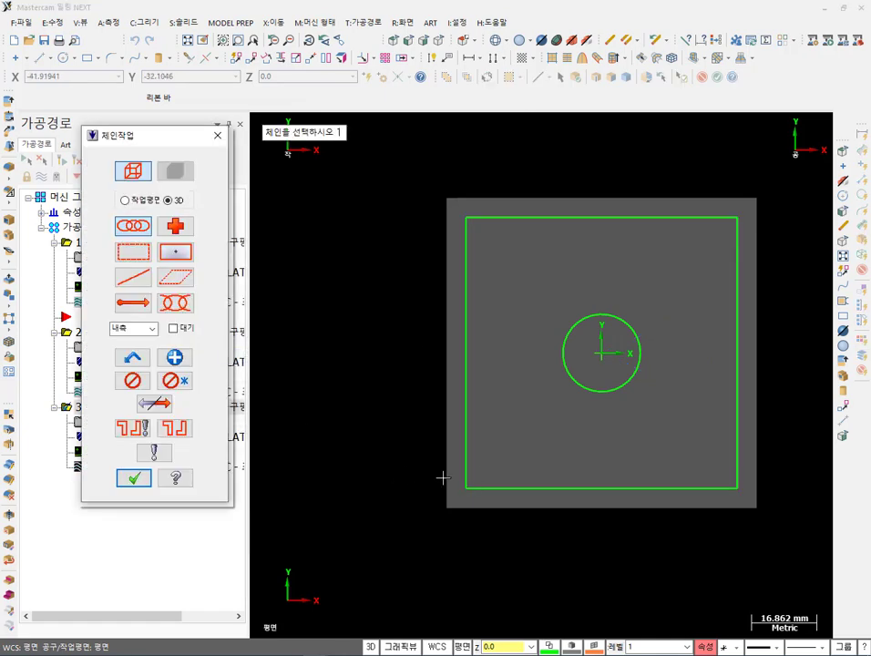
{"action": "left_click", "coordinate": [467, 460]}
{"action": "left_click", "coordinate": [134, 478]}
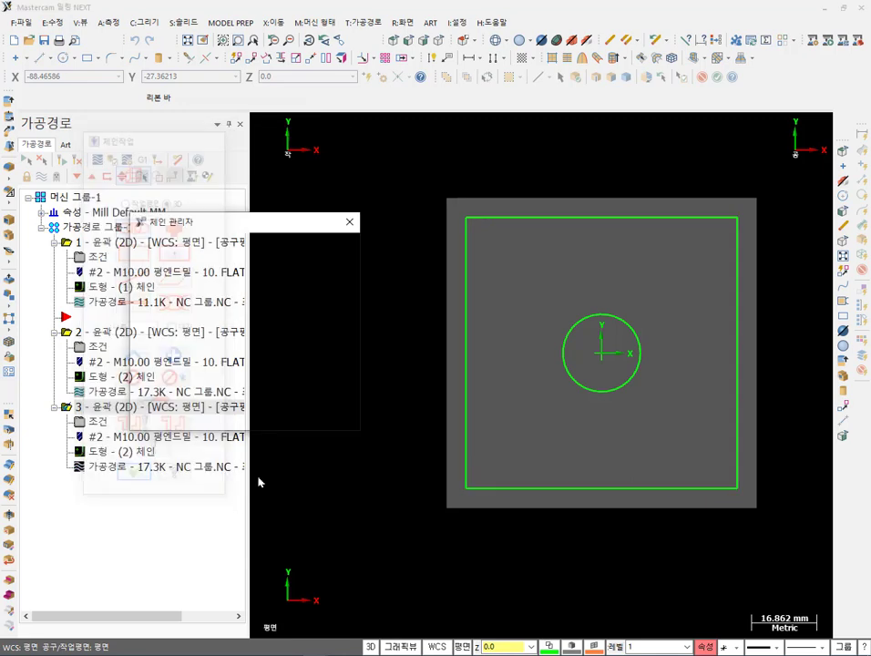
{"action": "left_click", "coordinate": [293, 416]}
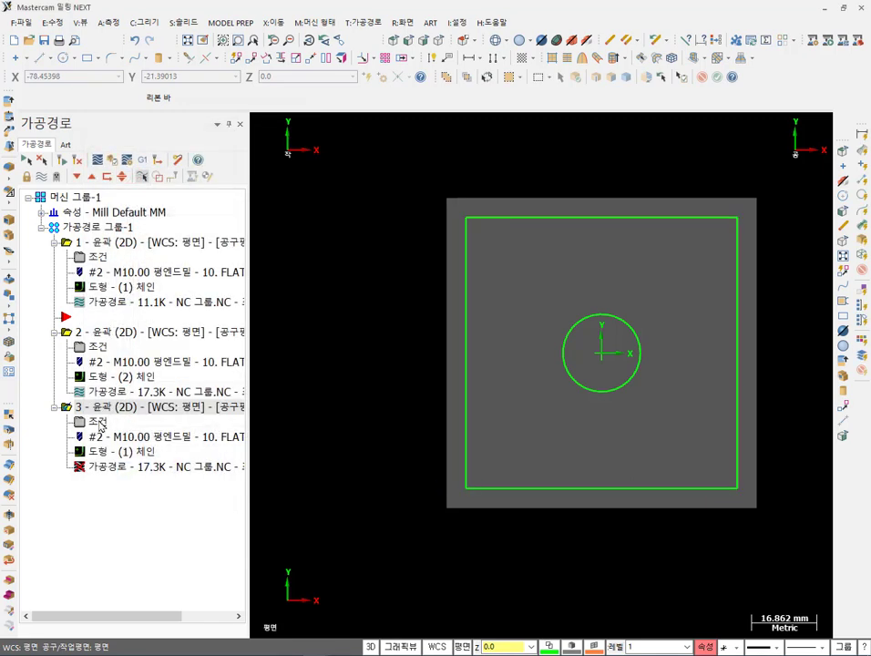
Turn off midpoint entry/exit for closed chains, set the start and end path extensions to 60%, and regenerate the third contour operation.
{"action": "left_click", "coordinate": [97, 422]}
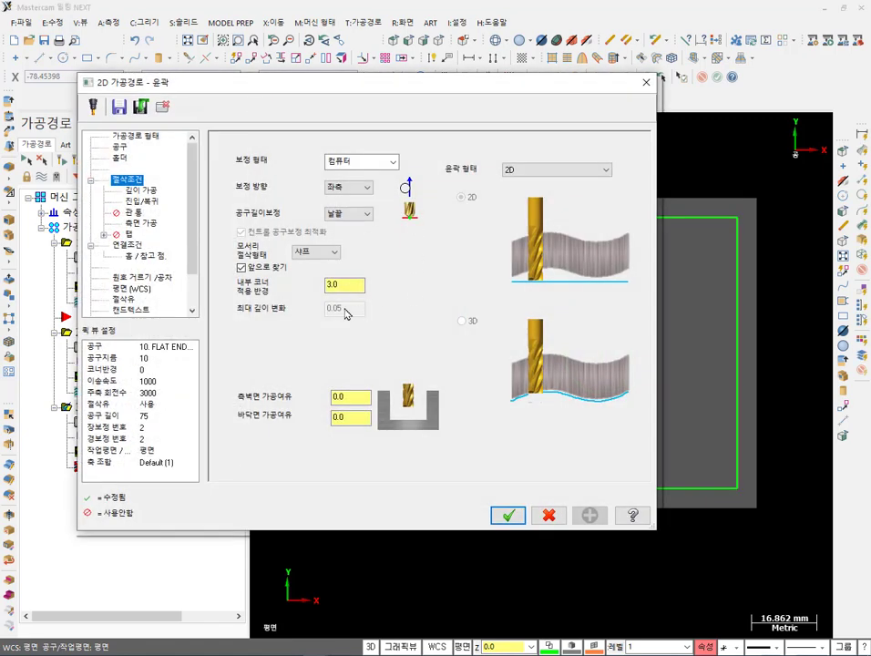
{"action": "left_click", "coordinate": [138, 201]}
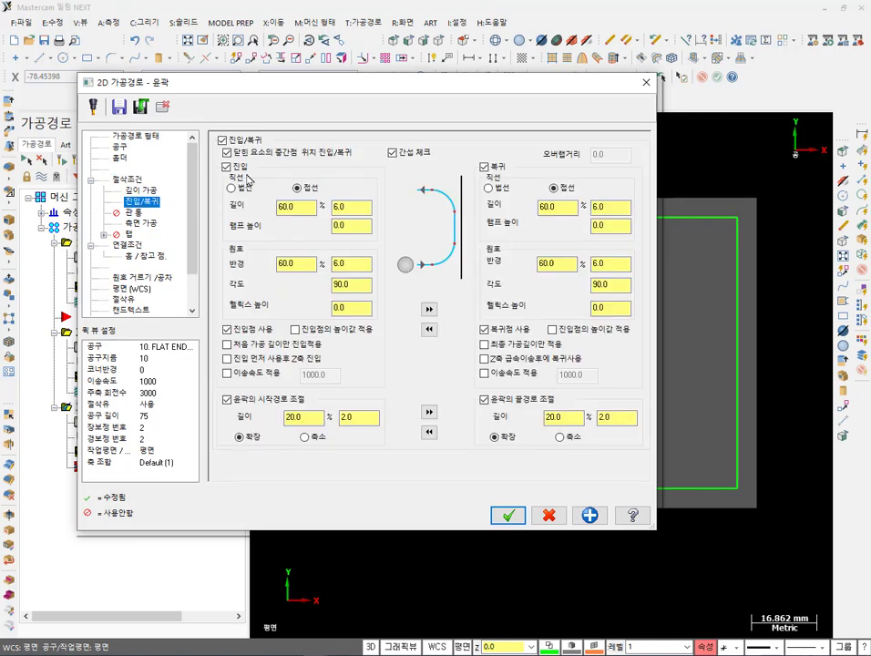
{"action": "left_click", "coordinate": [227, 153]}
{"action": "double_click", "coordinate": [294, 416]}
{"action": "type", "text": "60"}
{"action": "left_click", "coordinate": [428, 412]}
{"action": "left_click", "coordinate": [507, 516]}
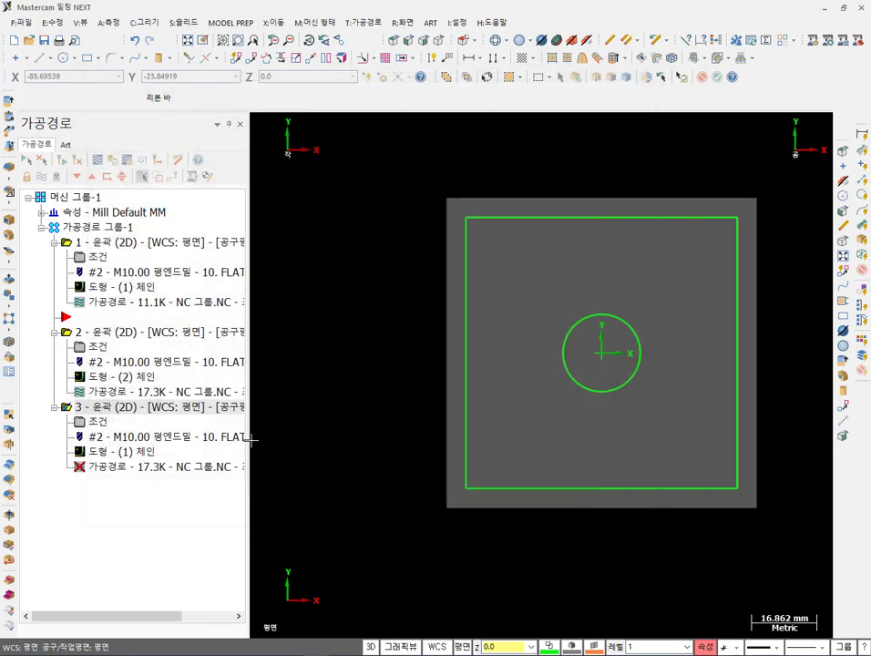
{"action": "left_click", "coordinate": [63, 161]}
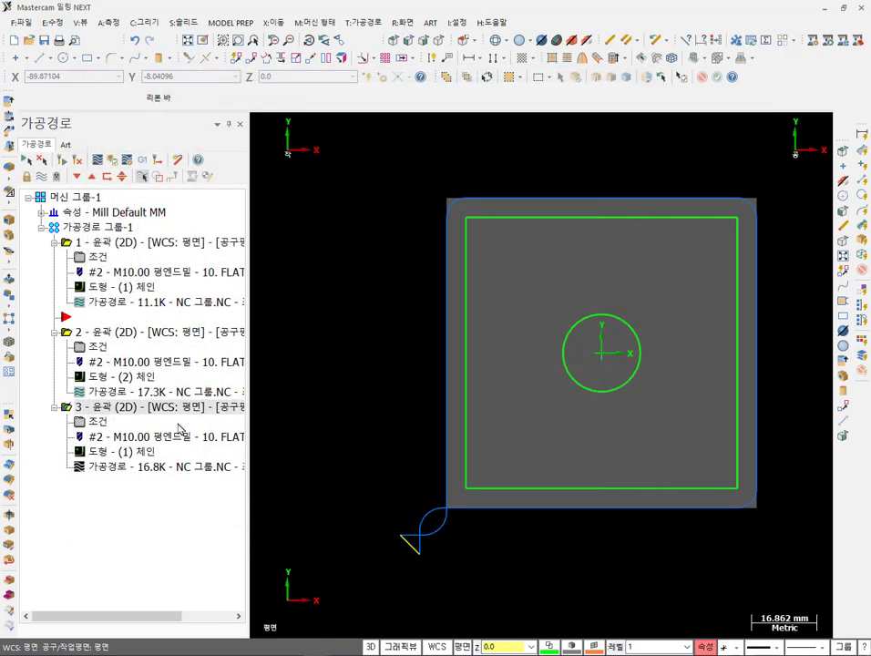
Backplot the third contour and examine the extended entry and exit paths around the square's lower-left corner.
{"action": "key", "text": "alt+t"}
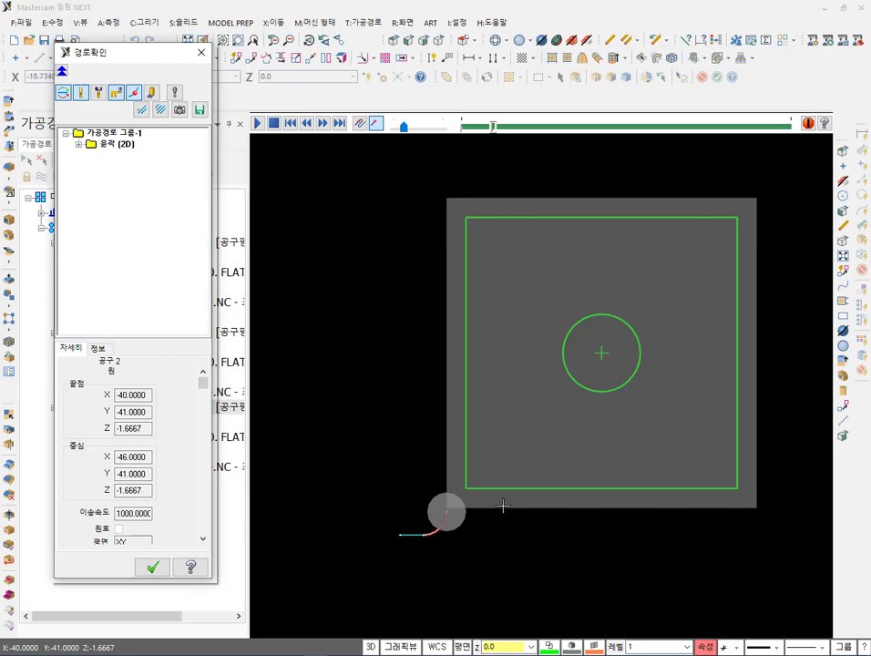
{"action": "scroll", "coordinate": [467, 480], "scroll_direction": "up", "scroll_amount": 5}
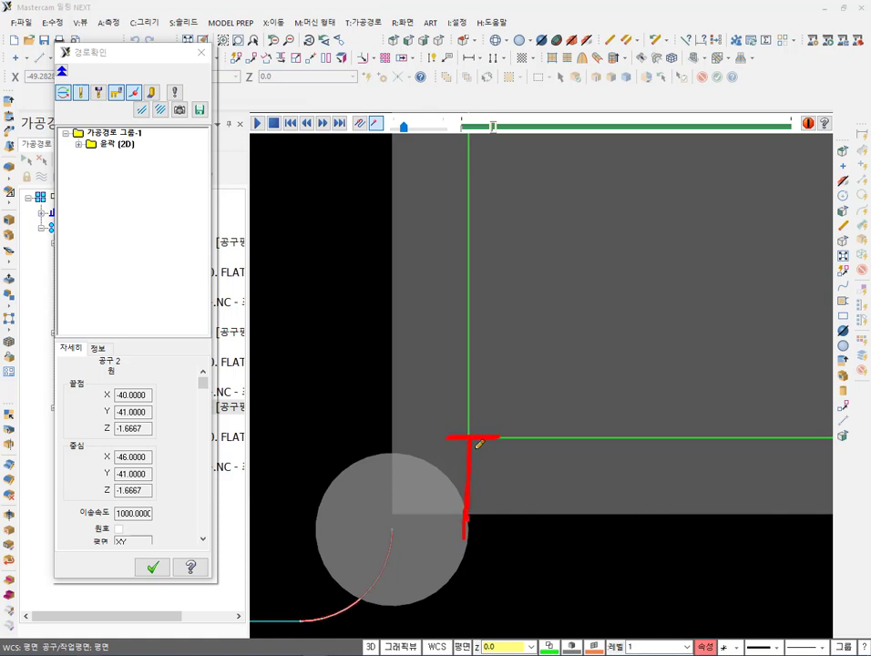
{"action": "mouse_move", "coordinate": [470, 439]}
{"action": "left_mouse_down"}
{"action": "mouse_move", "coordinate": [492, 473]}
{"action": "mouse_move", "coordinate": [485, 509]}
{"action": "mouse_move", "coordinate": [464, 530]}
{"action": "left_mouse_up"}
{"action": "right_click", "coordinate": [576, 527]}
{"action": "left_click", "coordinate": [588, 516]}
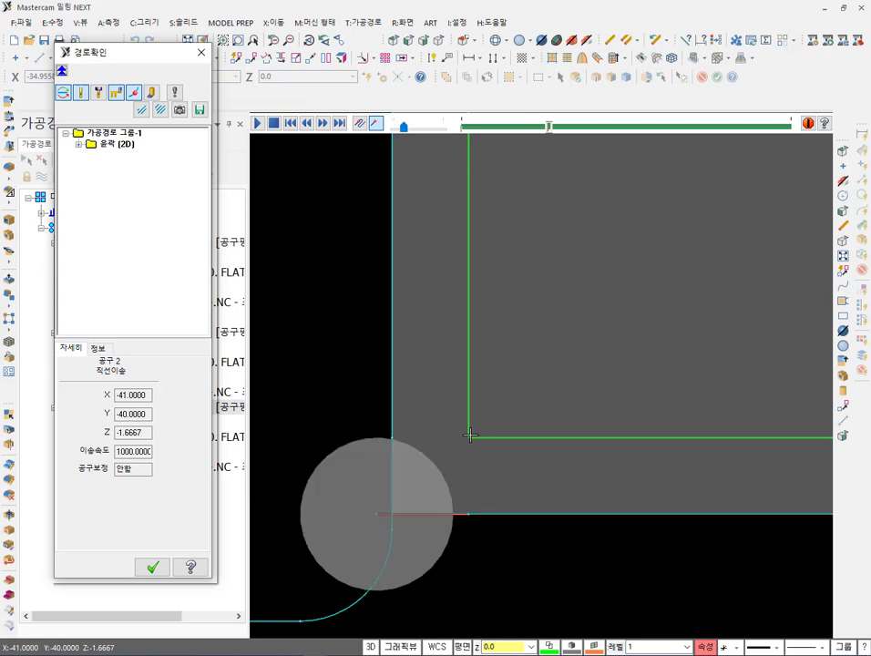
{"action": "scroll", "coordinate": [612, 340], "scroll_direction": "down", "scroll_amount": 1}
{"action": "scroll", "coordinate": [613, 341], "scroll_direction": "down", "scroll_amount": 1}
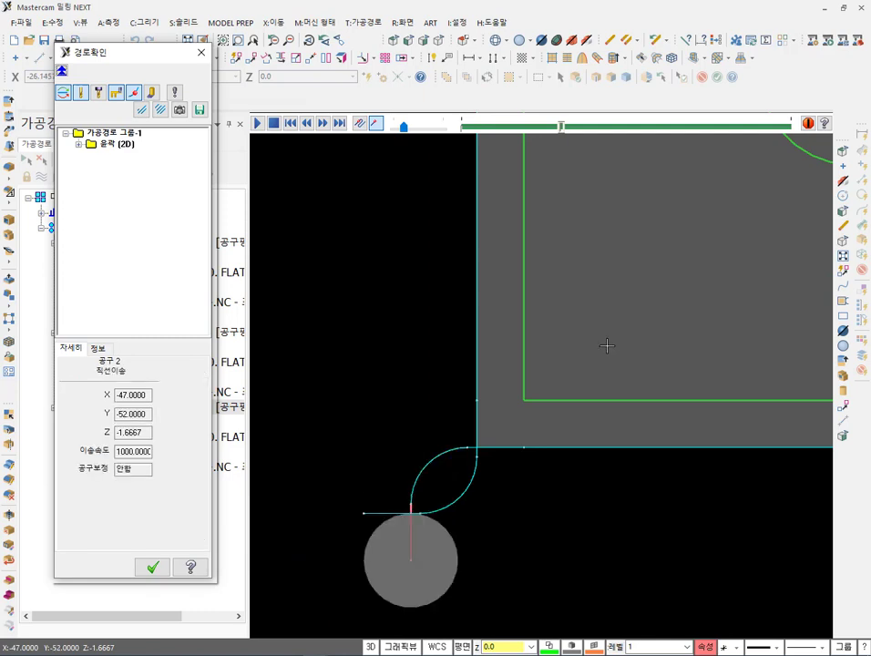
Inspect the extended paths at the square's corner, close the backplot, and review the third contour's entry/exit settings without changing them.
{"action": "scroll", "coordinate": [492, 398], "scroll_direction": "up", "scroll_amount": 3}
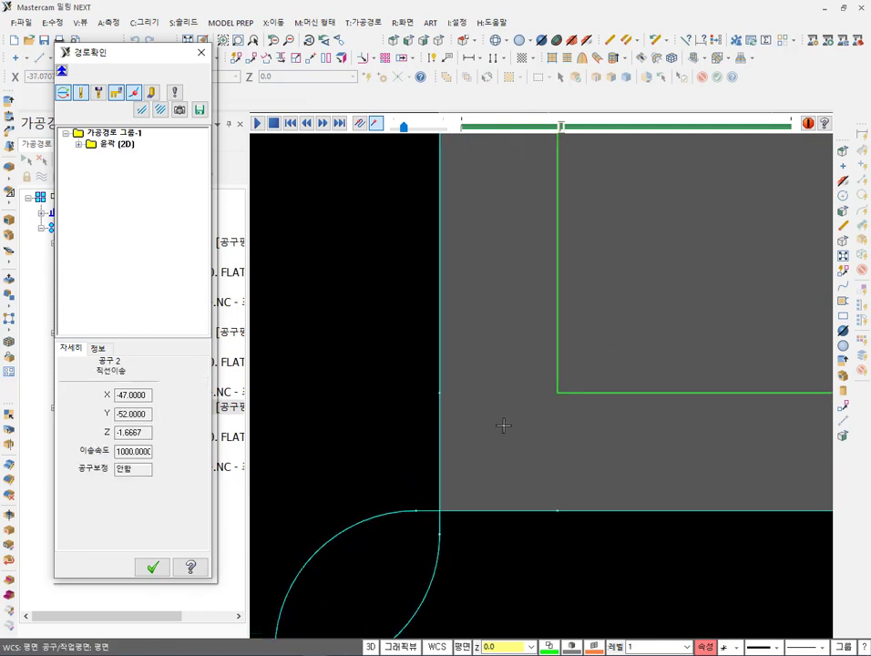
{"action": "left_click", "coordinate": [156, 565]}
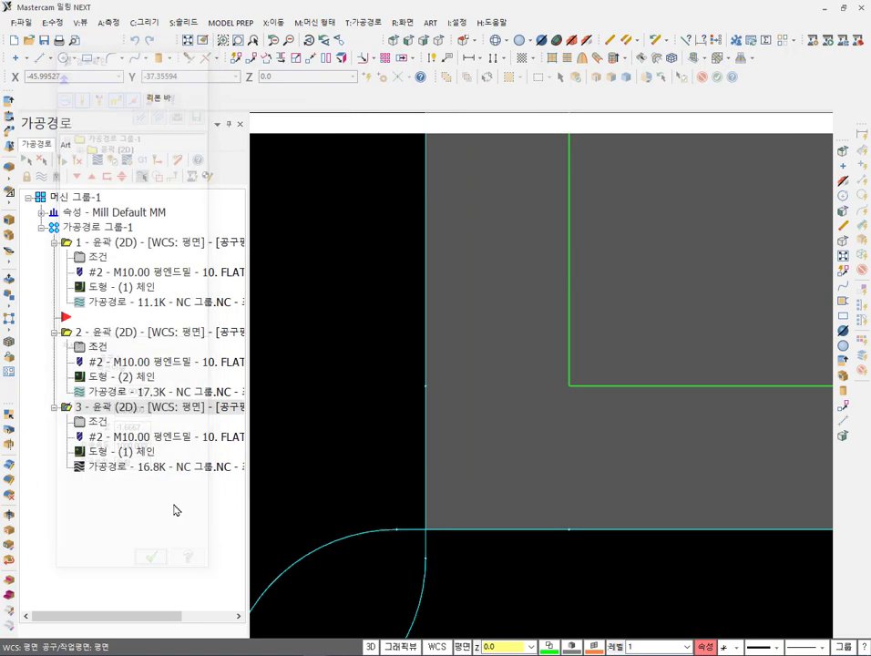
{"action": "left_click", "coordinate": [118, 421]}
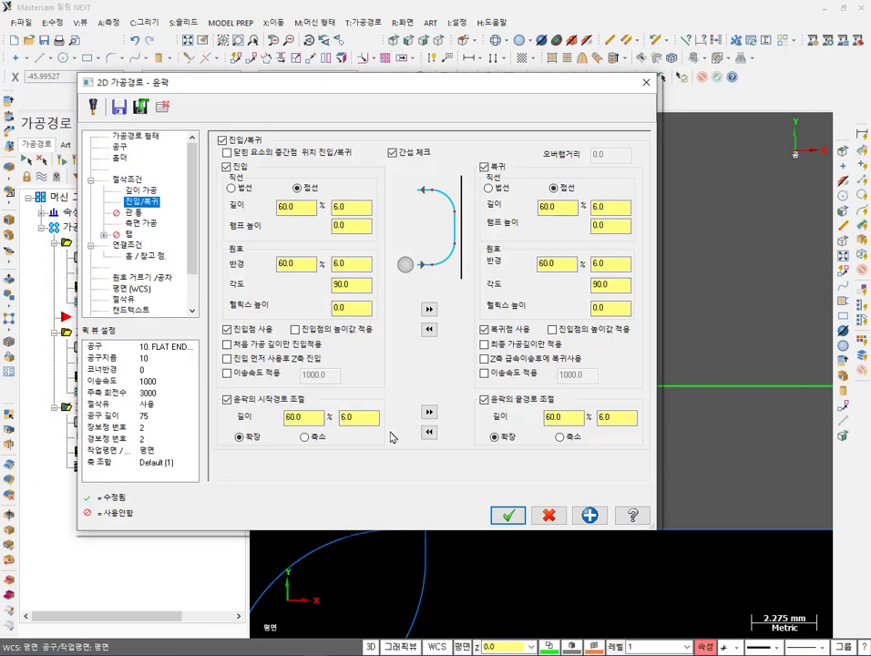
{"action": "left_click", "coordinate": [548, 516]}
Mark the start and end path extensions with temporary annotation lines running downward and leftward from the square's lower-left corner.
{"action": "scroll", "coordinate": [412, 496], "scroll_direction": "up", "scroll_amount": 1}
{"action": "scroll", "coordinate": [412, 497], "scroll_direction": "down", "scroll_amount": 3}
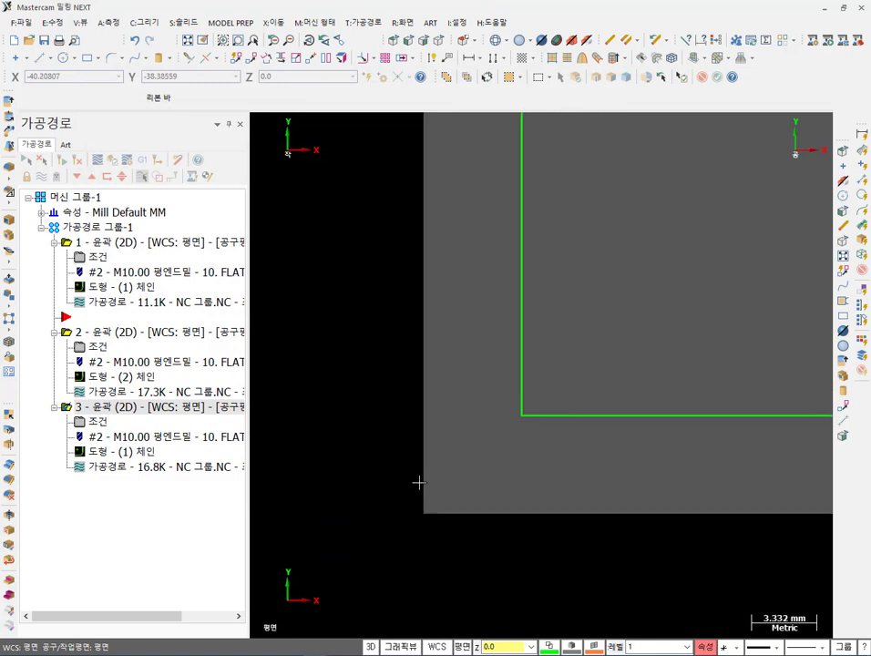
{"action": "scroll", "coordinate": [528, 509], "scroll_direction": "up", "scroll_amount": 2}
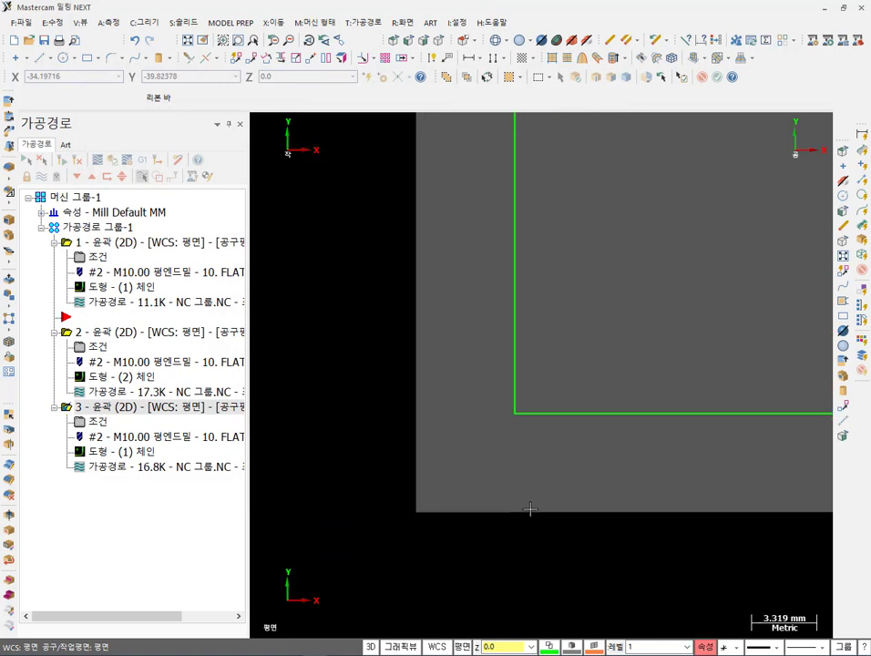
{"action": "left_click", "coordinate": [507, 364]}
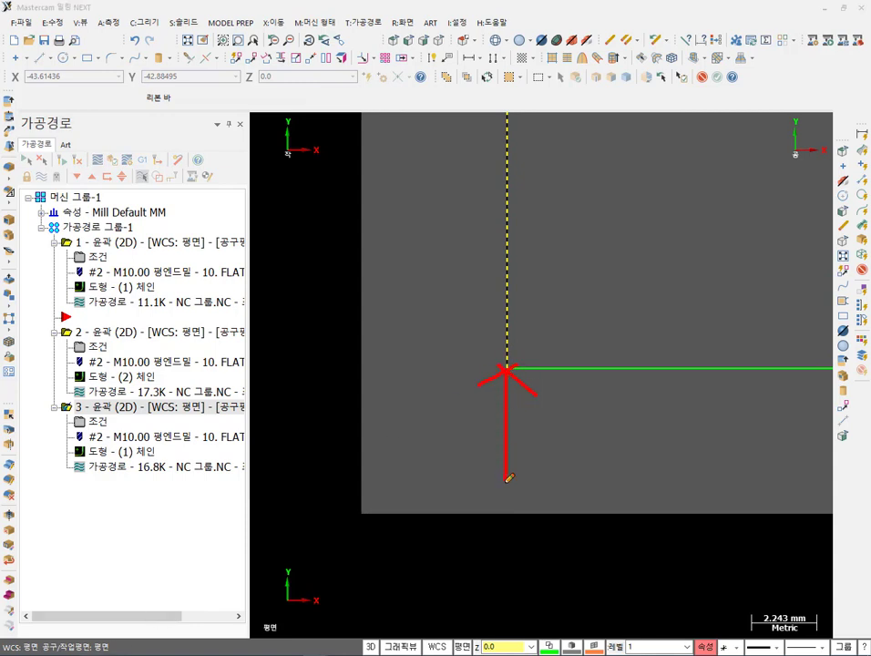
{"action": "left_click_drag", "start_coordinate": [492, 538], "coordinate": [535, 542]}
{"action": "mouse_move", "coordinate": [497, 365]}
{"action": "left_mouse_down"}
{"action": "mouse_move", "coordinate": [330, 365]}
{"action": "mouse_move", "coordinate": [332, 383]}
{"action": "left_mouse_up"}
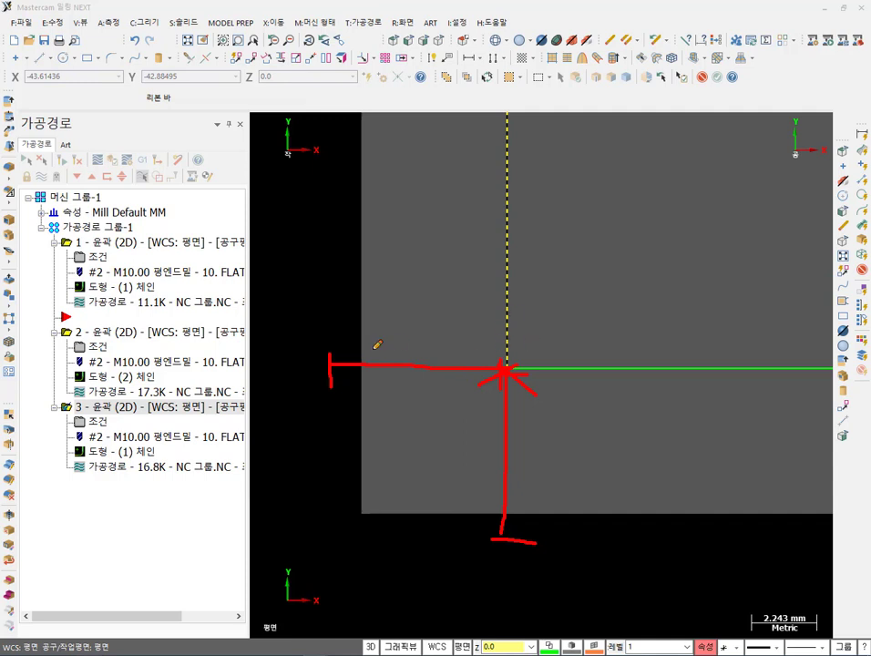
{"action": "right_click", "coordinate": [597, 282]}
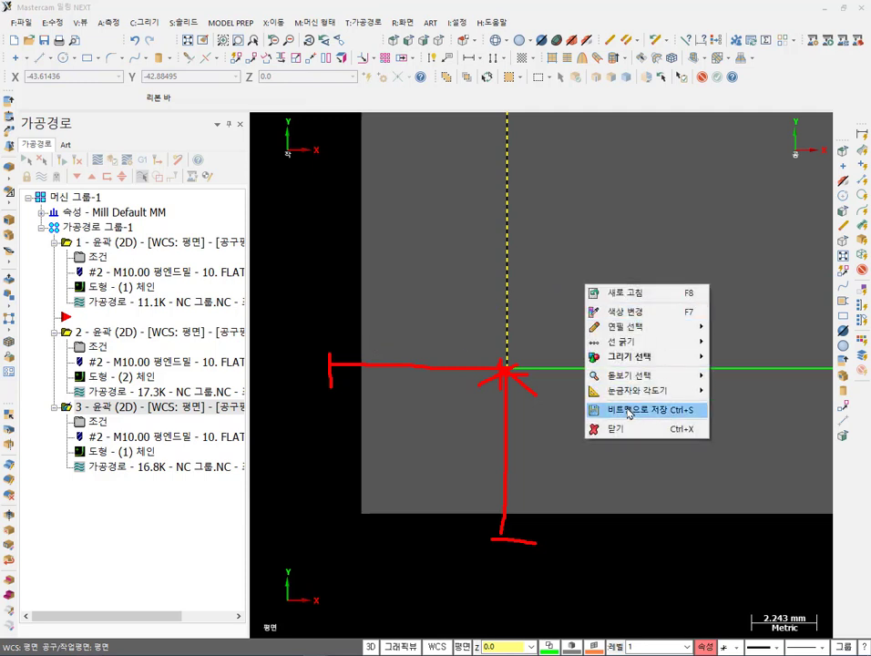
{"action": "left_click", "coordinate": [622, 410]}
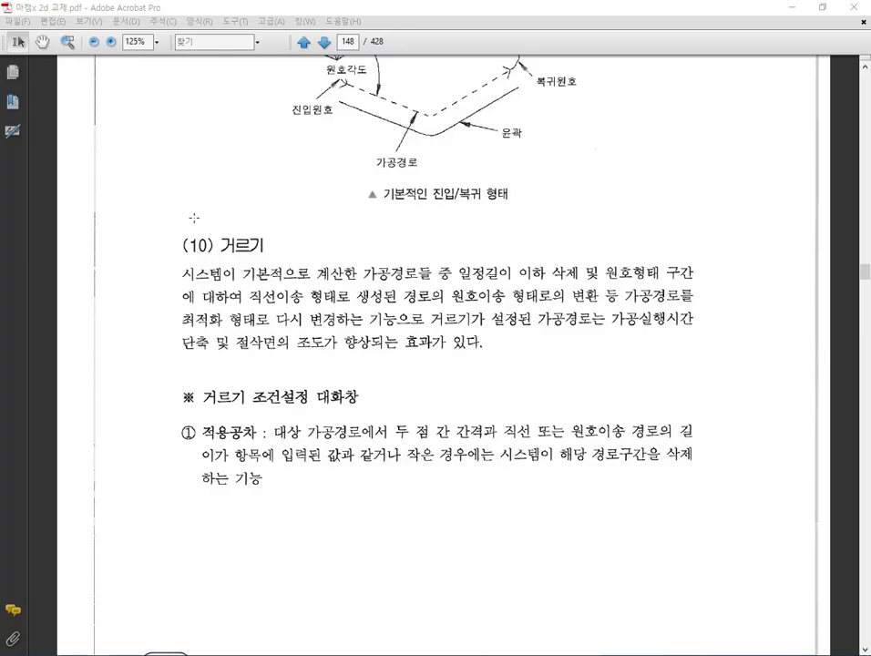
Switch to the PDF textbook in Adobe Acrobat and read the filter and entry/exit usage sections on page 148.
{"action": "left_click_drag", "start_coordinate": [176, 220], "coordinate": [702, 362]}
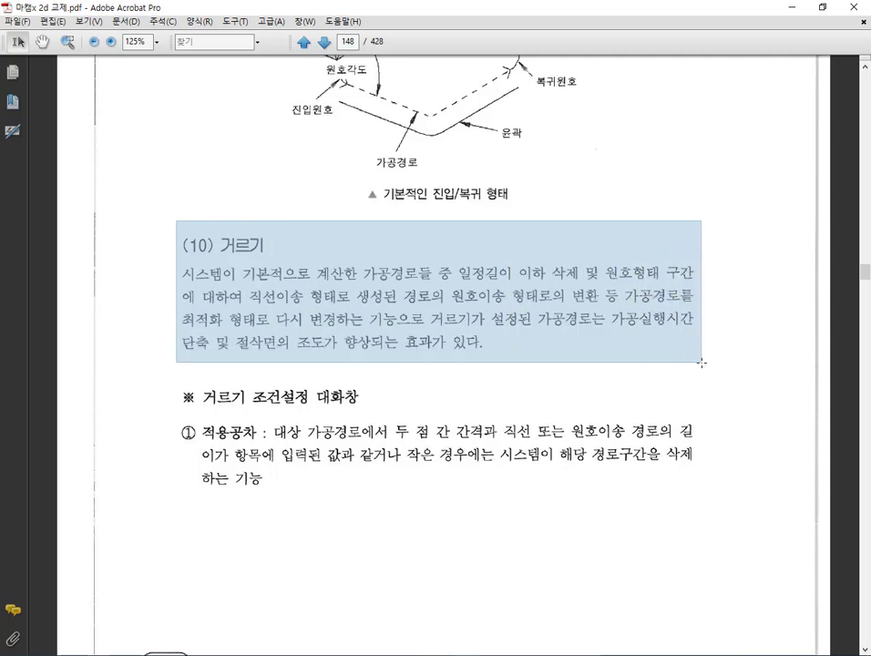
{"action": "left_click", "coordinate": [737, 370]}
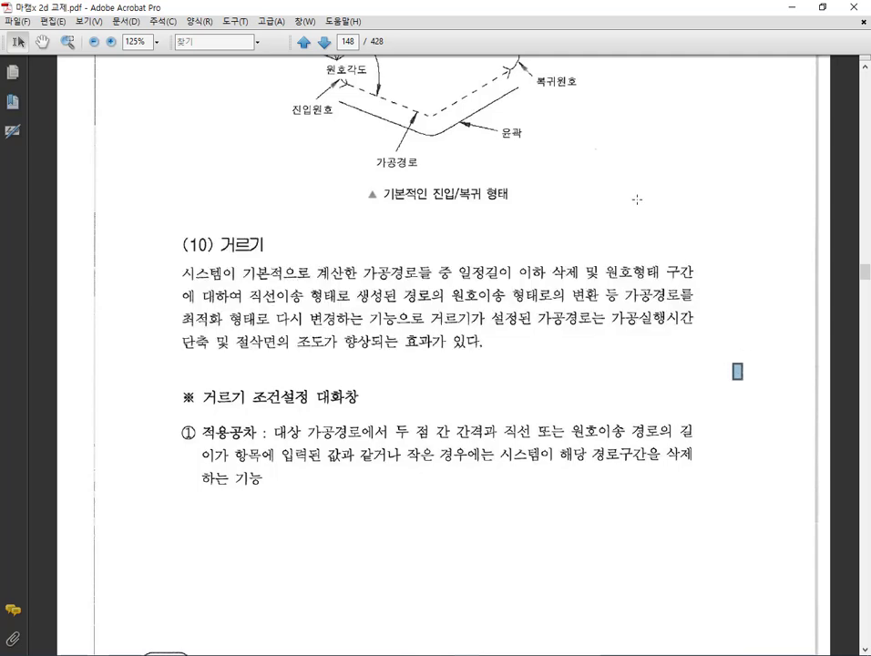
{"action": "scroll", "coordinate": [623, 194], "scroll_direction": "up", "scroll_amount": 8}
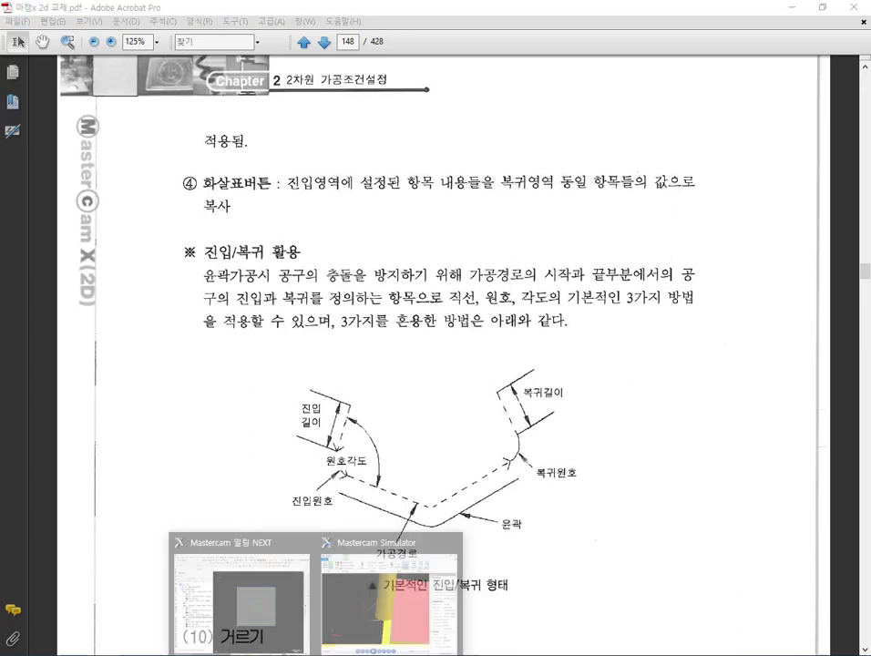
Switch back to Mastercam and review the third contour operation's entry/exit parameters, leaving them unchanged.
{"action": "left_click", "coordinate": [244, 608]}
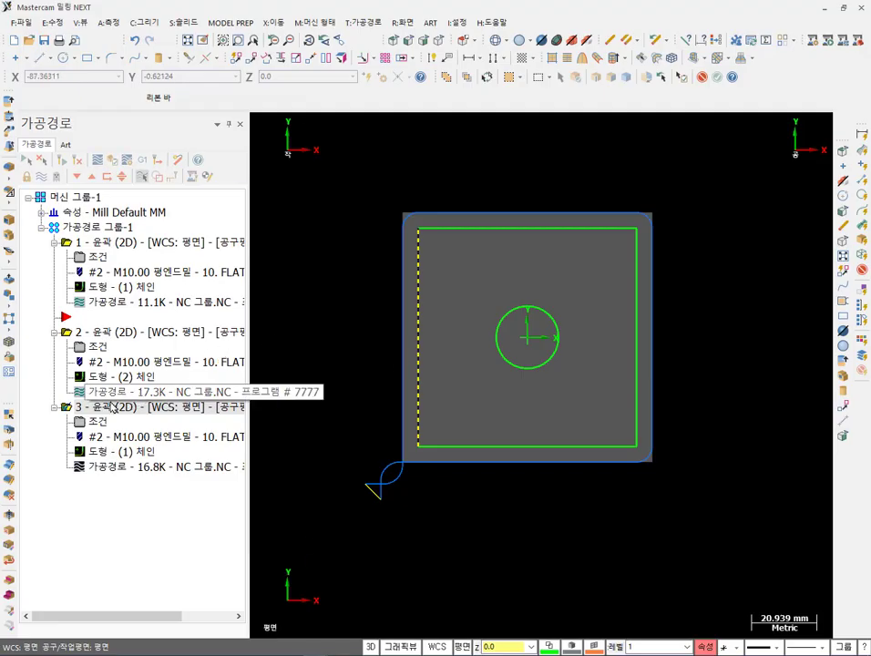
{"action": "left_click", "coordinate": [91, 421]}
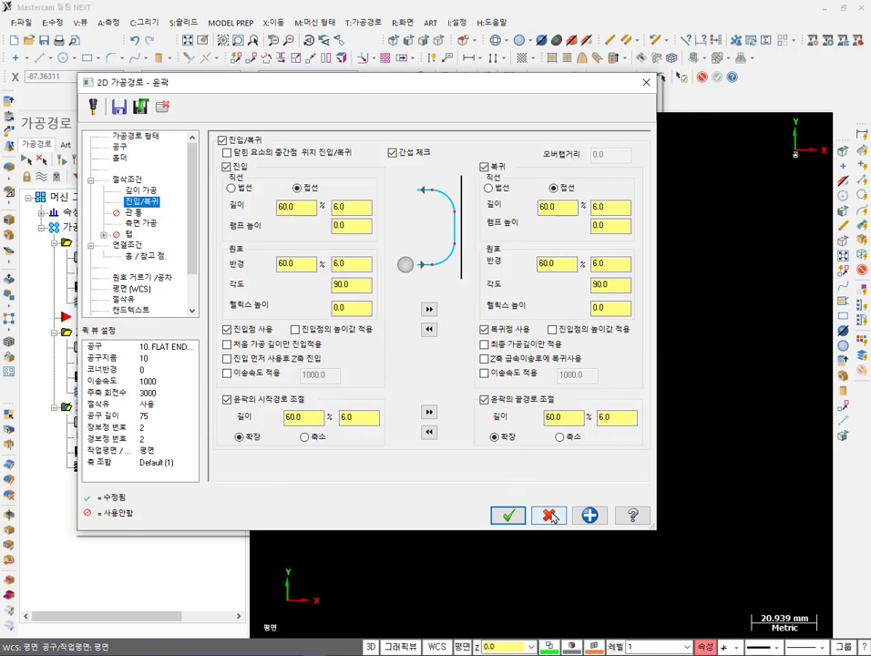
{"action": "key", "text": "Return"}
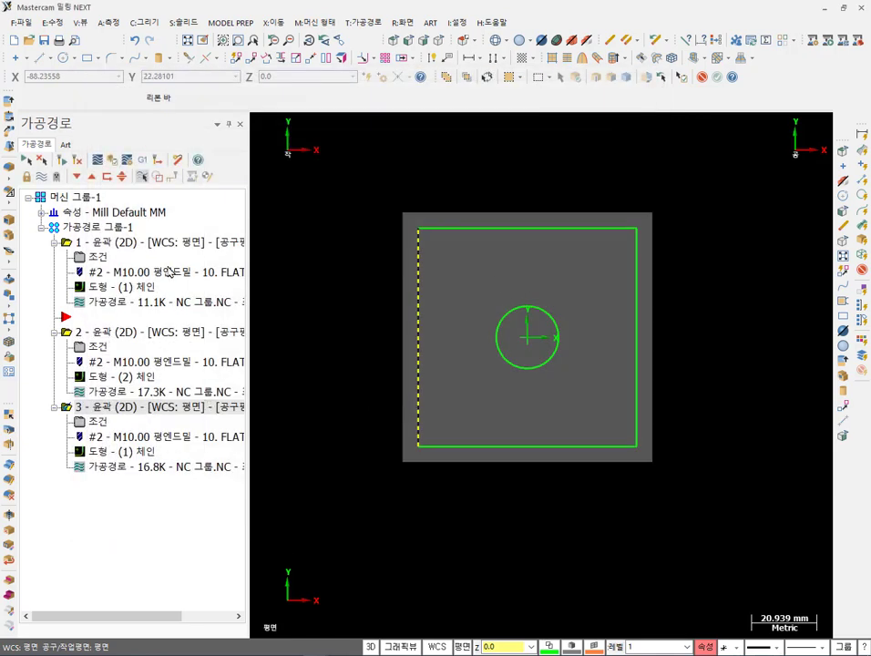
Open the first contour operation's entry/exit parameters and check how toggling the start and end path adjustments affects the overlap distance option.
{"action": "left_click", "coordinate": [136, 243]}
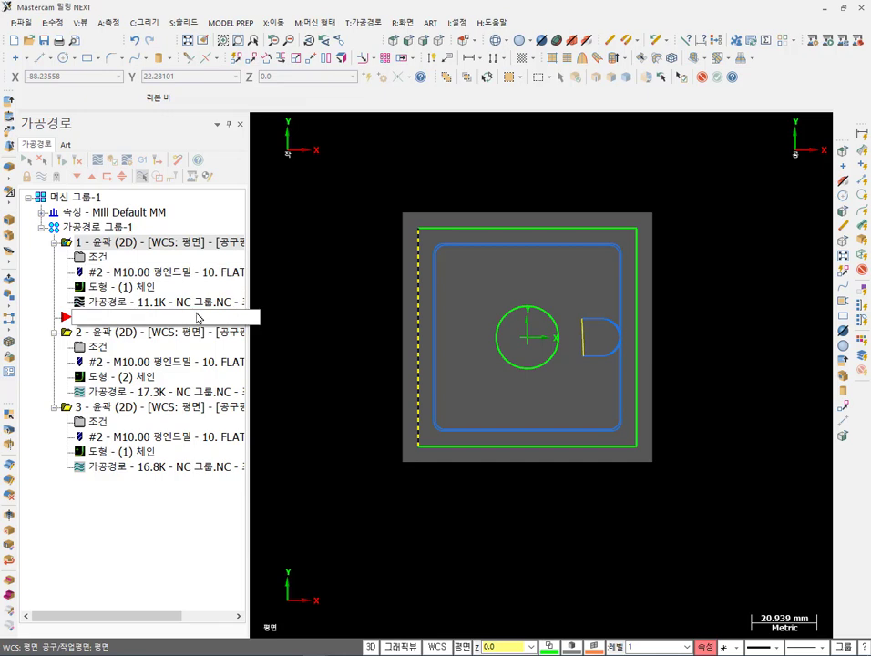
{"action": "left_click", "coordinate": [100, 258]}
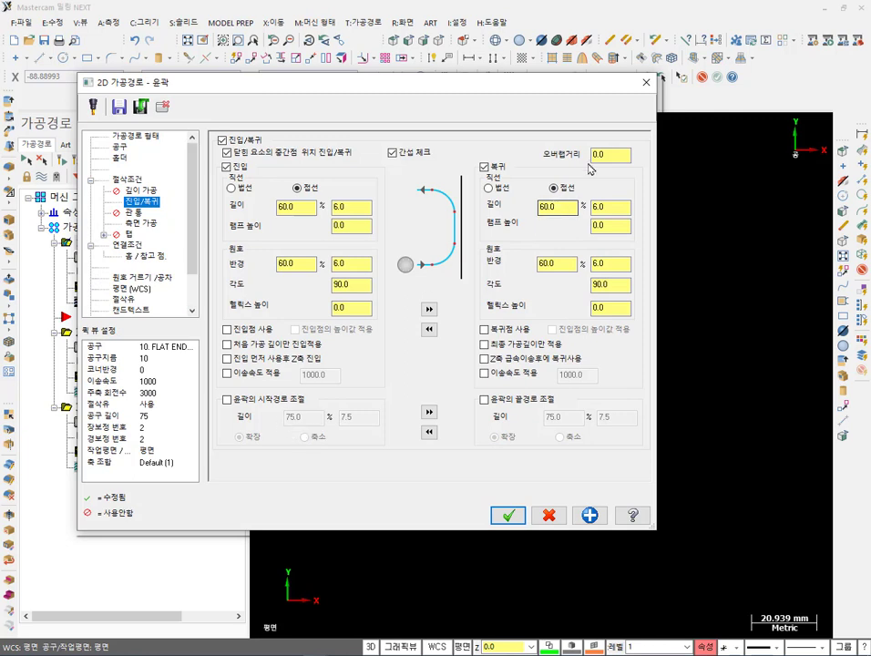
{"action": "left_click", "coordinate": [227, 399]}
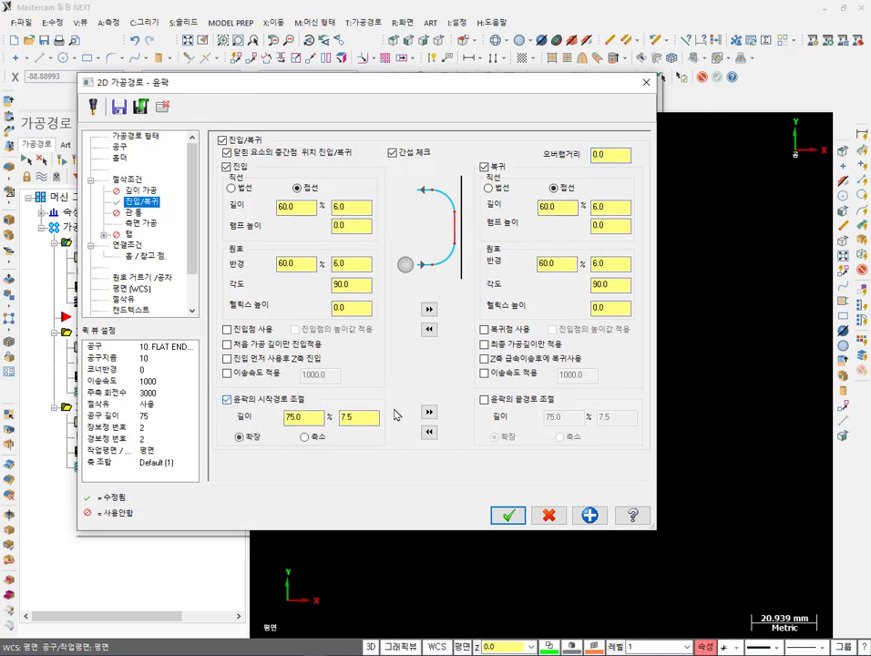
{"action": "left_click", "coordinate": [484, 401]}
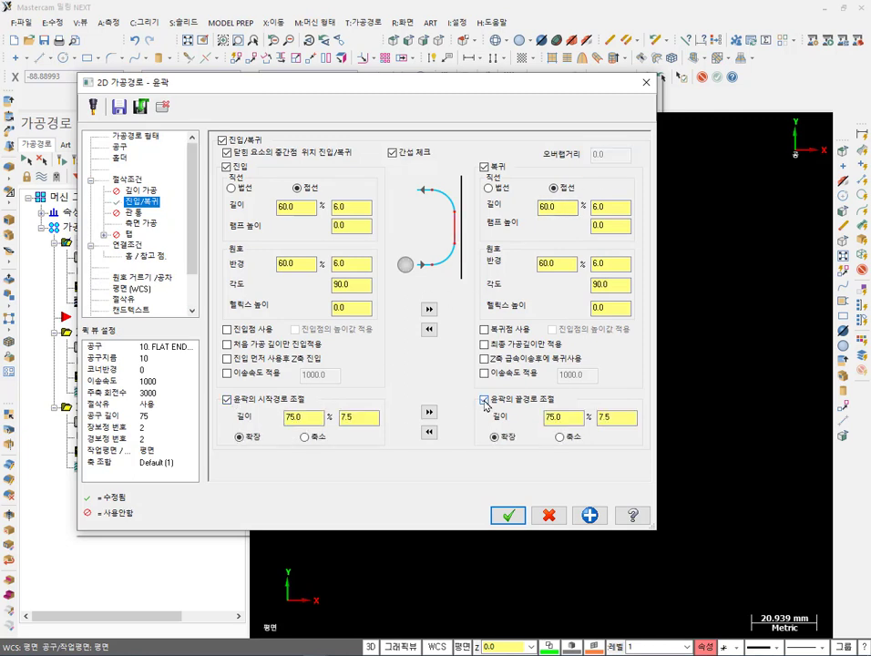
{"action": "left_click", "coordinate": [484, 401]}
{"action": "left_click", "coordinate": [227, 399]}
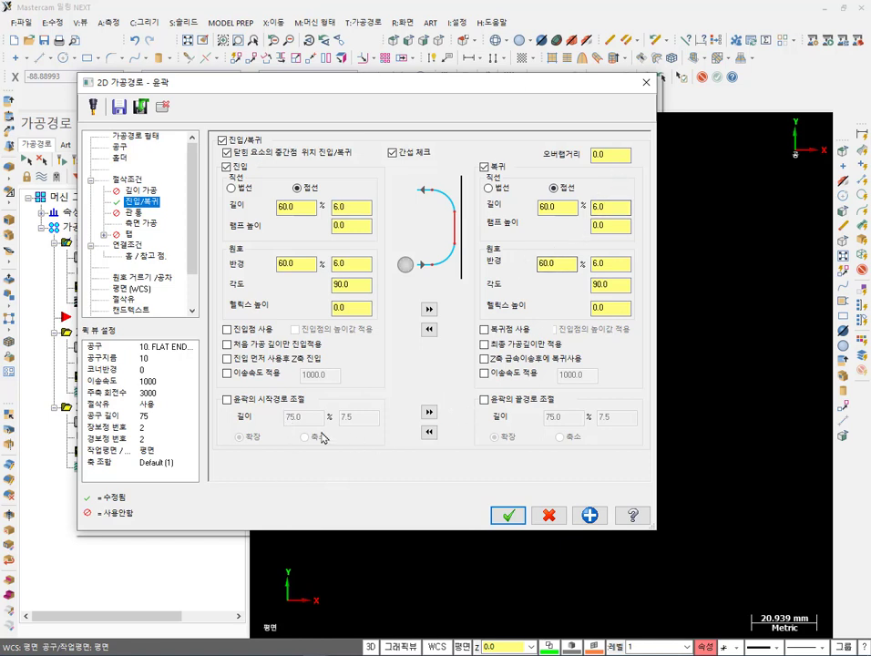
Try enabling the start path adjustment and copying it to the end path, then turn both adjustments off again.
{"action": "left_click", "coordinate": [613, 154]}
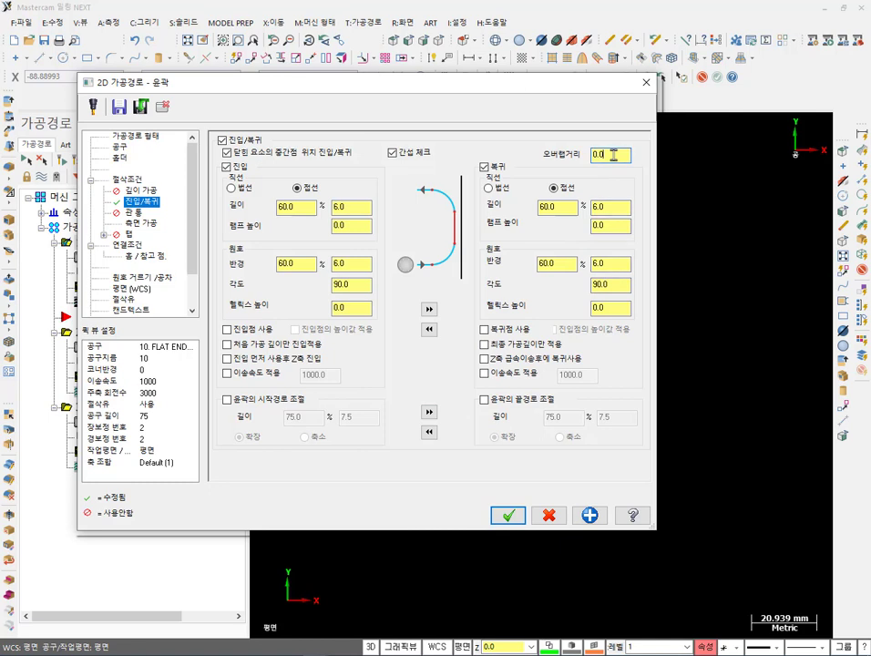
{"action": "left_click", "coordinate": [227, 399]}
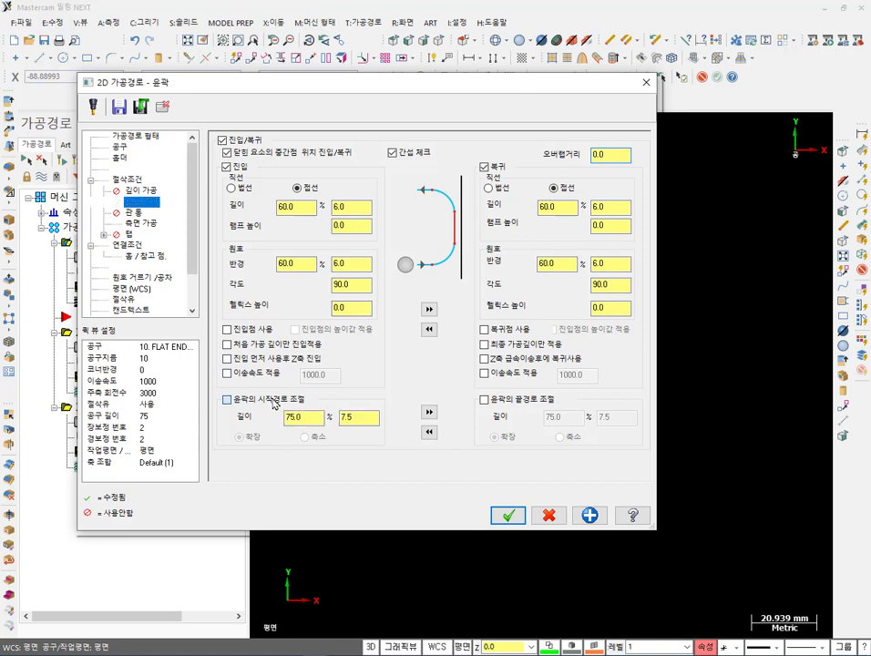
{"action": "left_click", "coordinate": [429, 411]}
{"action": "left_click", "coordinate": [372, 417]}
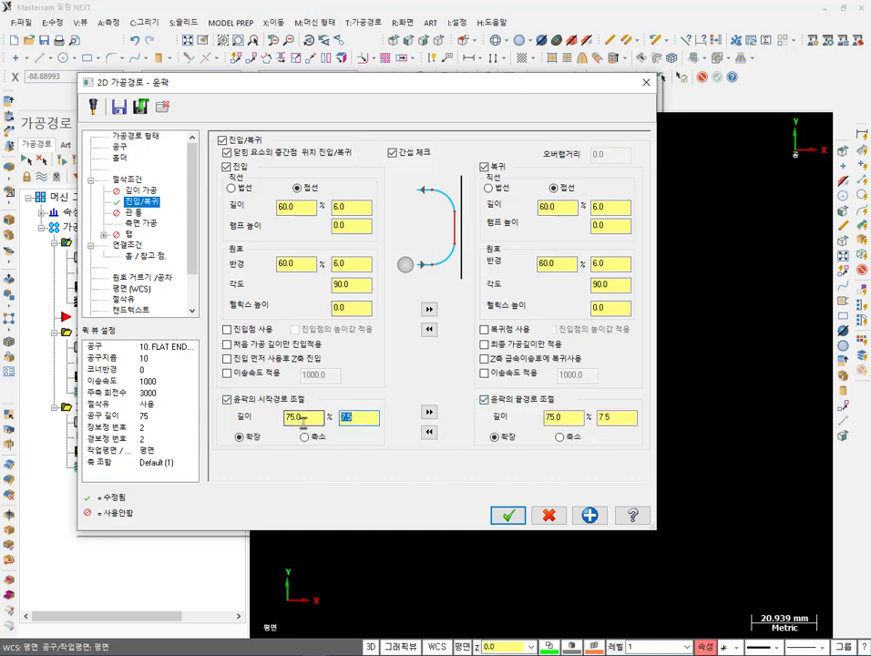
{"action": "left_click", "coordinate": [227, 399]}
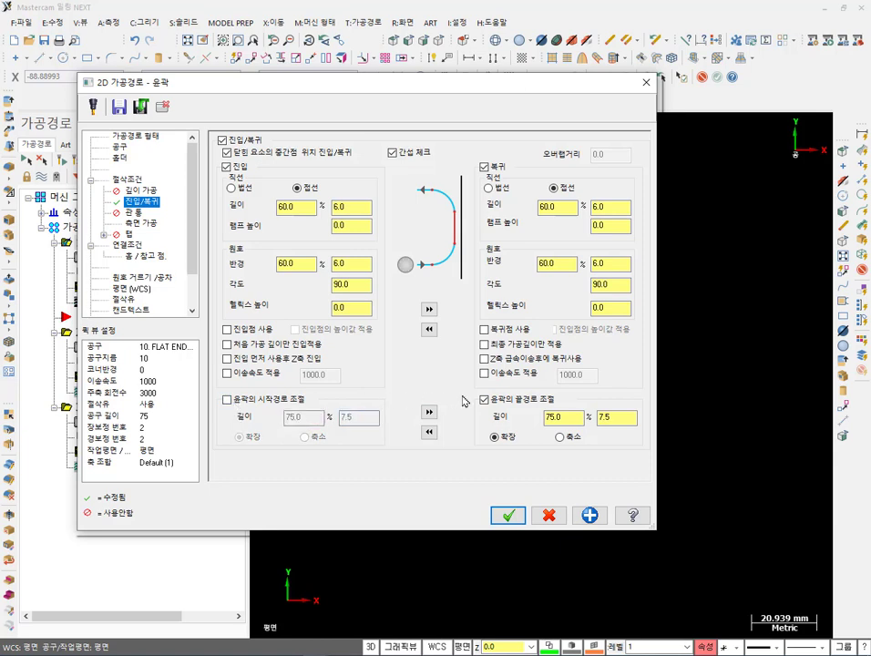
{"action": "left_click", "coordinate": [484, 399]}
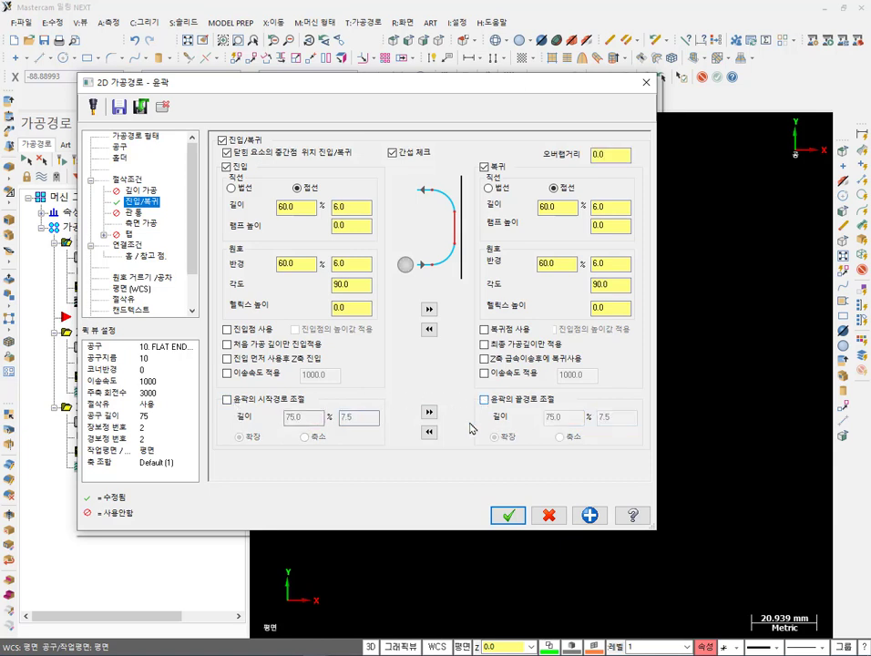
Set the first contour operation's overlap distance to 1 and regenerate its toolpath.
{"action": "left_click", "coordinate": [594, 155]}
{"action": "type", "text": "1"}
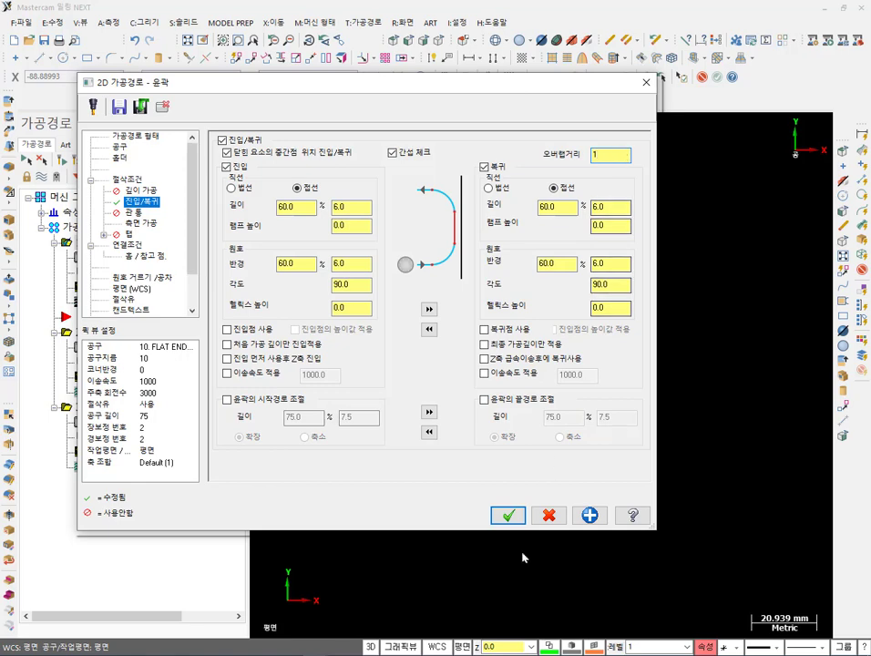
{"action": "left_click", "coordinate": [508, 515]}
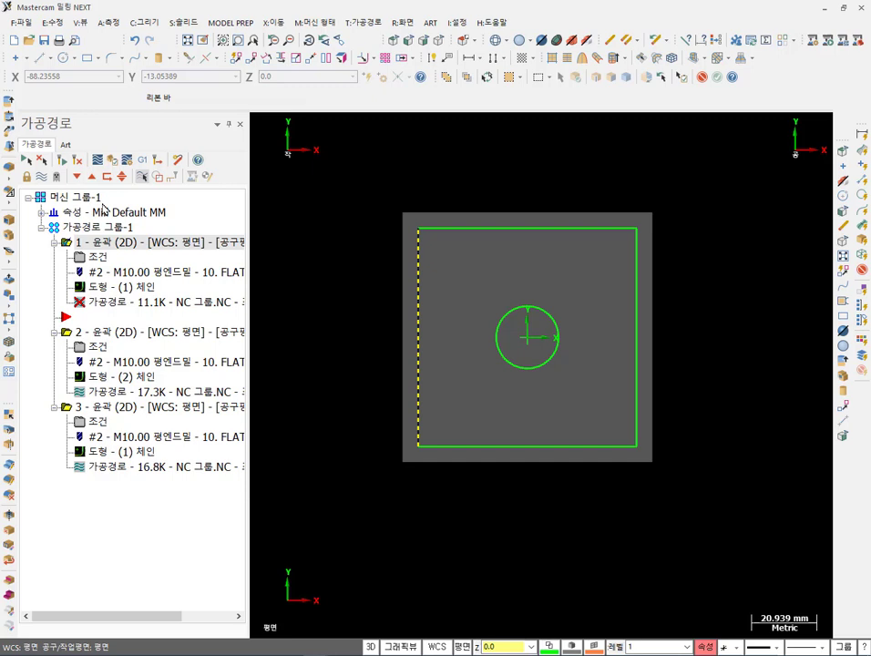
{"action": "left_click", "coordinate": [62, 160]}
Backplot the first contour operation to its entry arc and examine the Y coordinates of the arc's endpoint and center.
{"action": "scroll", "coordinate": [592, 335], "scroll_direction": "up", "scroll_amount": 8}
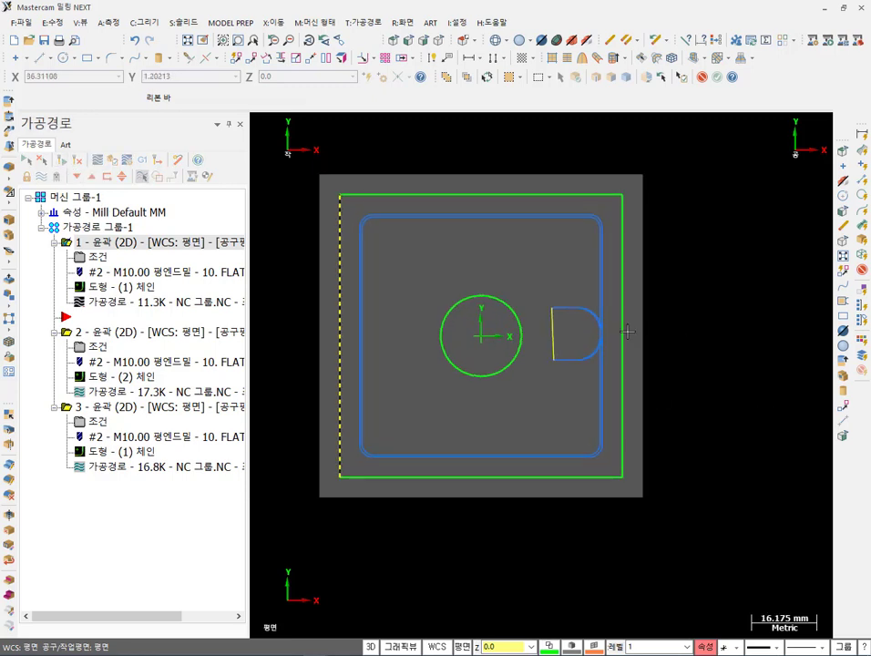
{"action": "scroll", "coordinate": [589, 333], "scroll_direction": "up", "scroll_amount": 1}
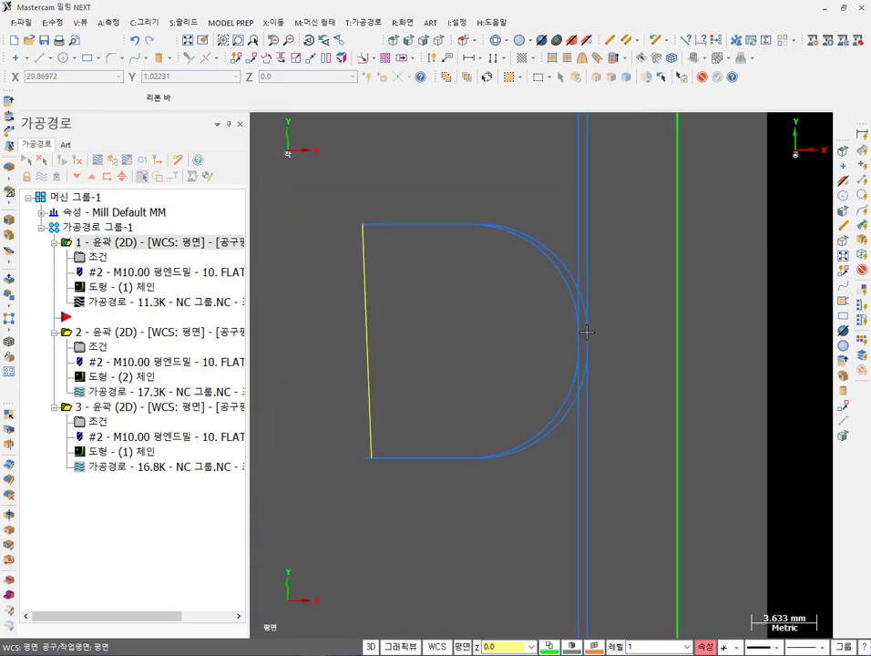
{"action": "scroll", "coordinate": [588, 331], "scroll_direction": "down", "scroll_amount": 4}
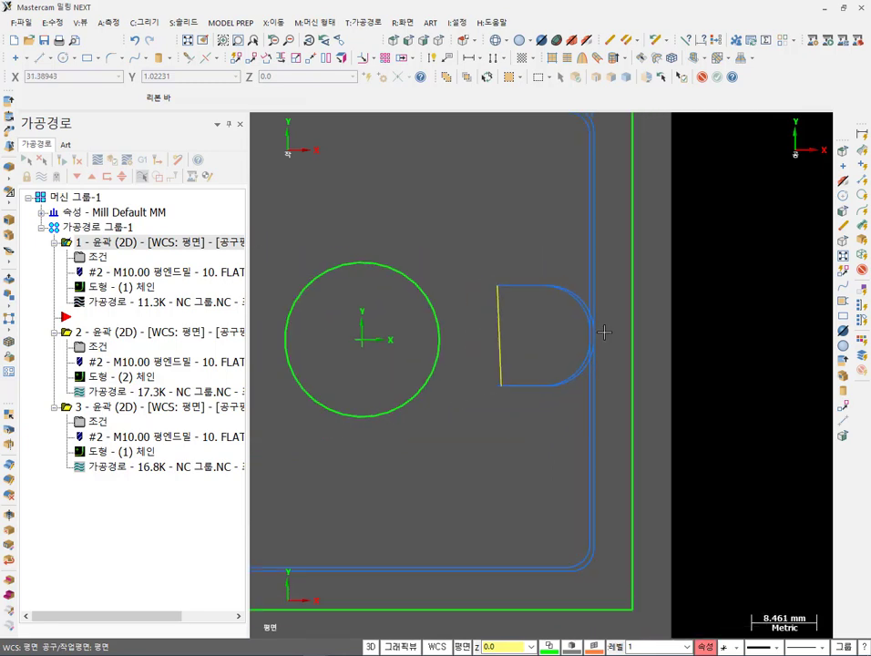
{"action": "left_click", "coordinate": [120, 304]}
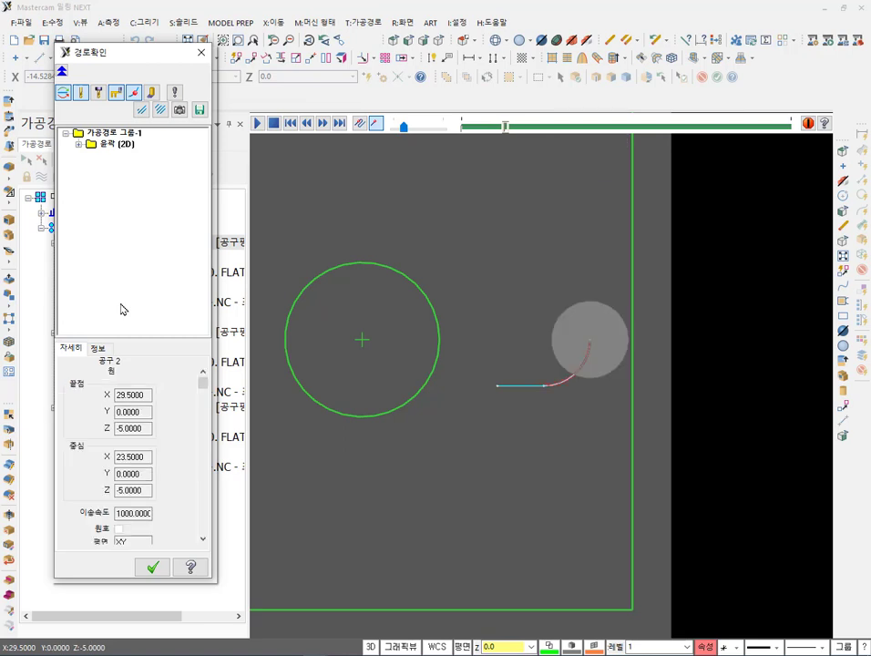
{"action": "double_click", "coordinate": [134, 411]}
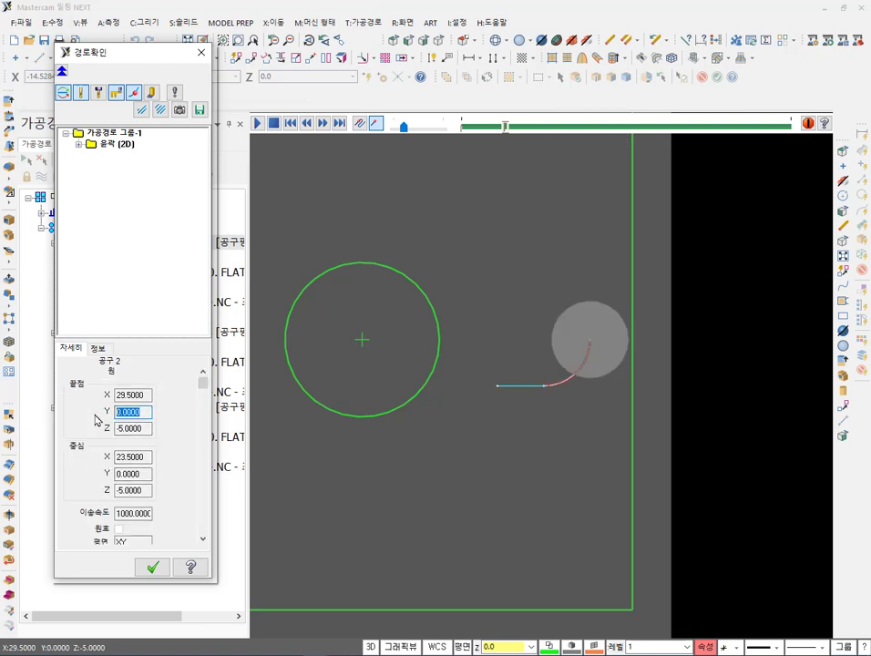
{"action": "double_click", "coordinate": [135, 473]}
{"action": "double_click", "coordinate": [129, 412]}
Advance the backplot around the contour to the exit arc and check the Y coordinates to verify the overlap distance.
{"action": "left_click", "coordinate": [467, 517]}
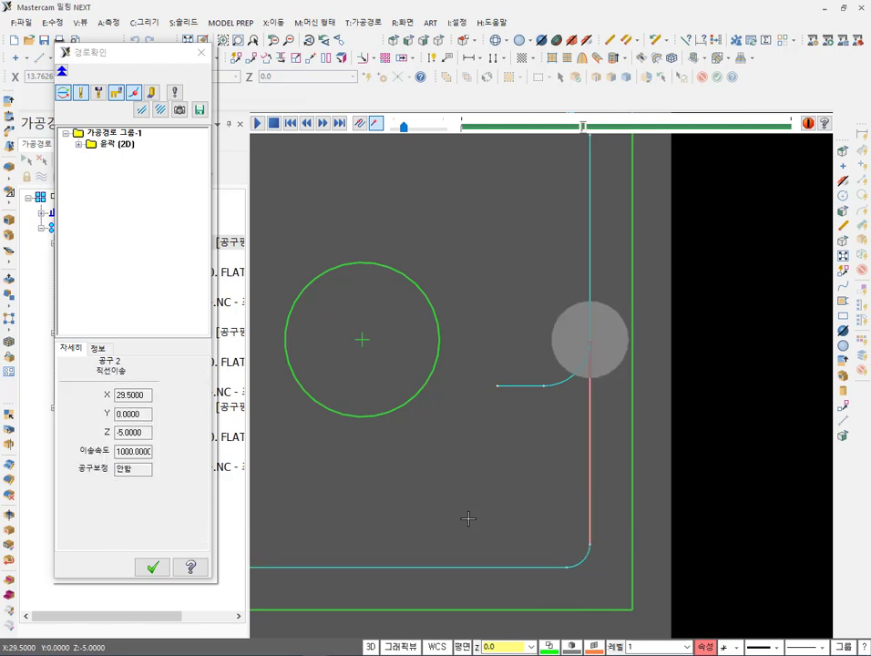
{"action": "left_click", "coordinate": [146, 413]}
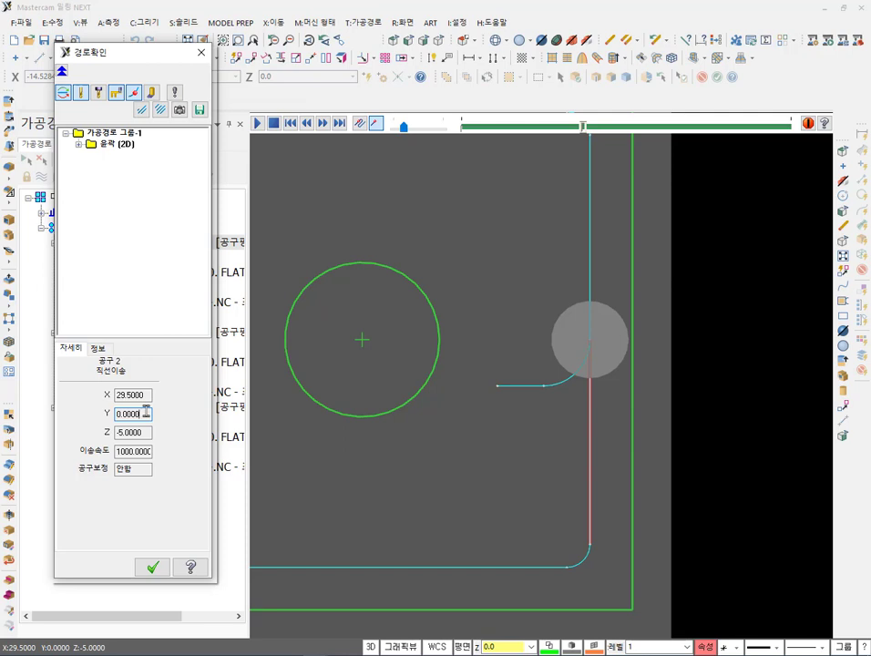
{"action": "left_click", "coordinate": [337, 462]}
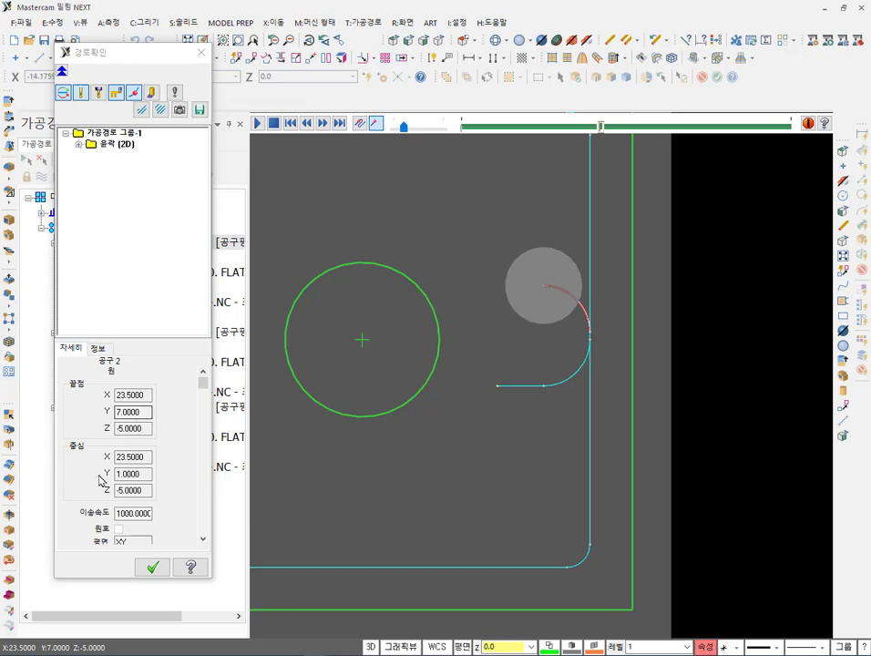
Close the backplot and open the first contour operation's parameters, leaving them without changes.
{"action": "left_click", "coordinate": [152, 565]}
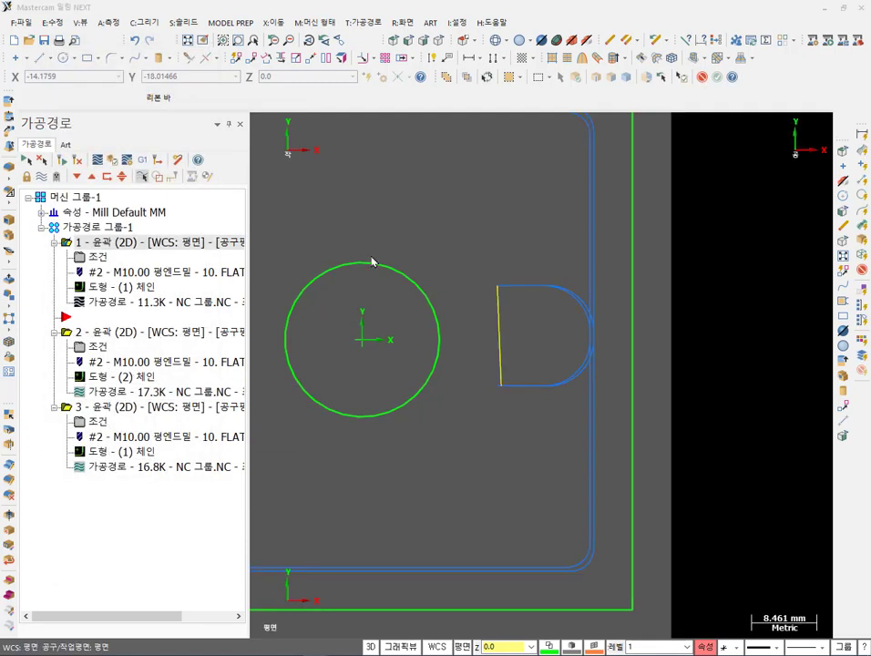
{"action": "left_click", "coordinate": [91, 256]}
{"action": "left_click", "coordinate": [549, 516]}
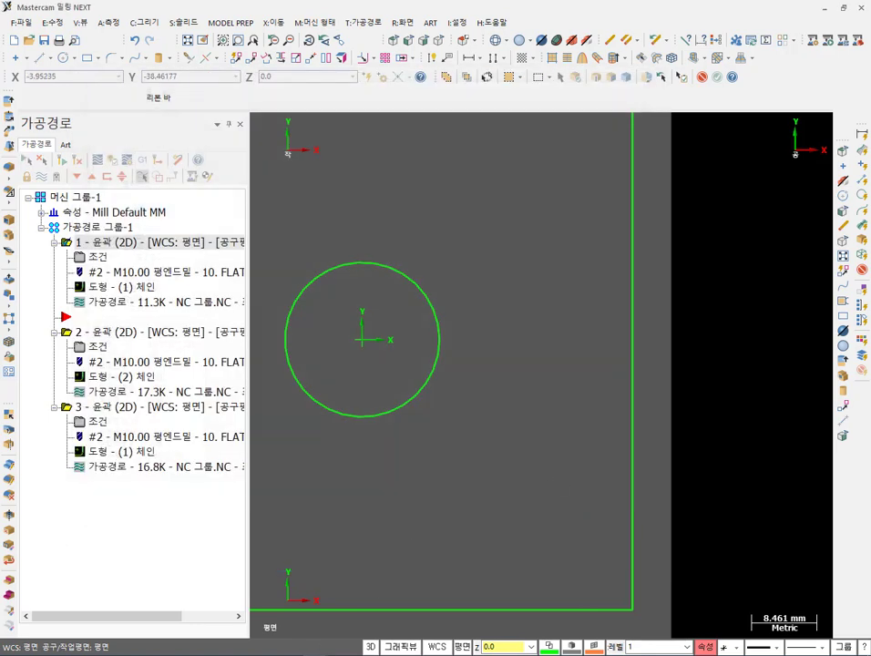
Switch to the PDF textbook in Adobe Acrobat and mark the paragraph under section (10) 거르기 with a filled rectangle.
{"action": "left_click", "coordinate": [461, 594]}
{"action": "scroll", "coordinate": [489, 441], "scroll_direction": "down", "scroll_amount": 5}
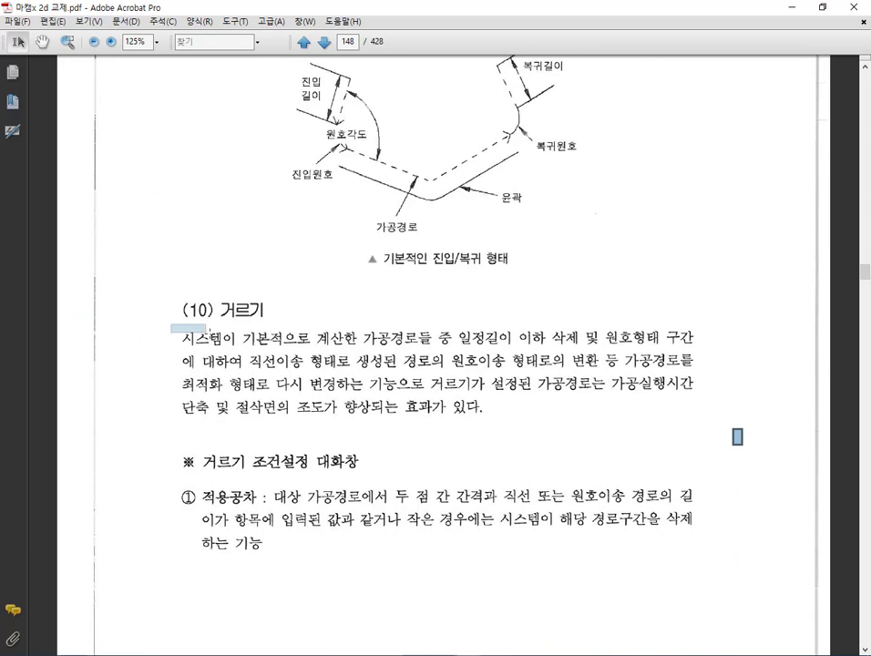
{"action": "left_click_drag", "start_coordinate": [173, 325], "coordinate": [712, 393]}
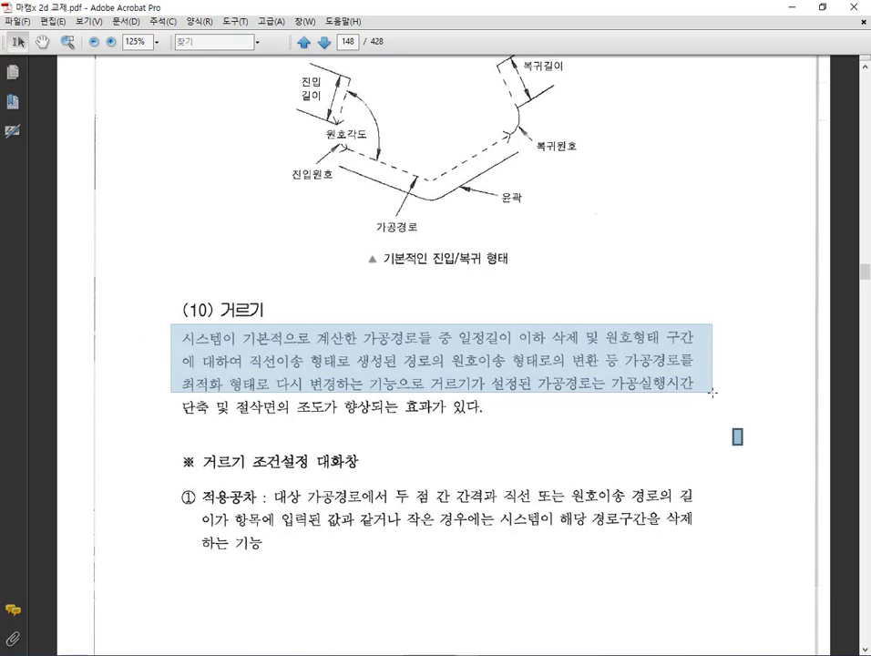
{"action": "left_click_drag", "start_coordinate": [713, 393], "coordinate": [712, 396]}
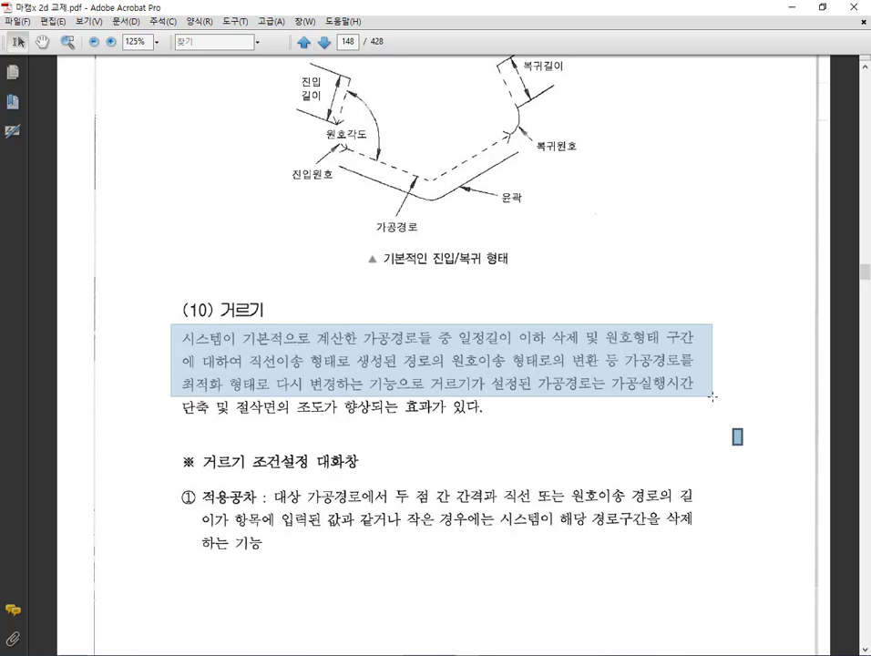
{"action": "left_click_drag", "start_coordinate": [712, 396], "coordinate": [703, 421]}
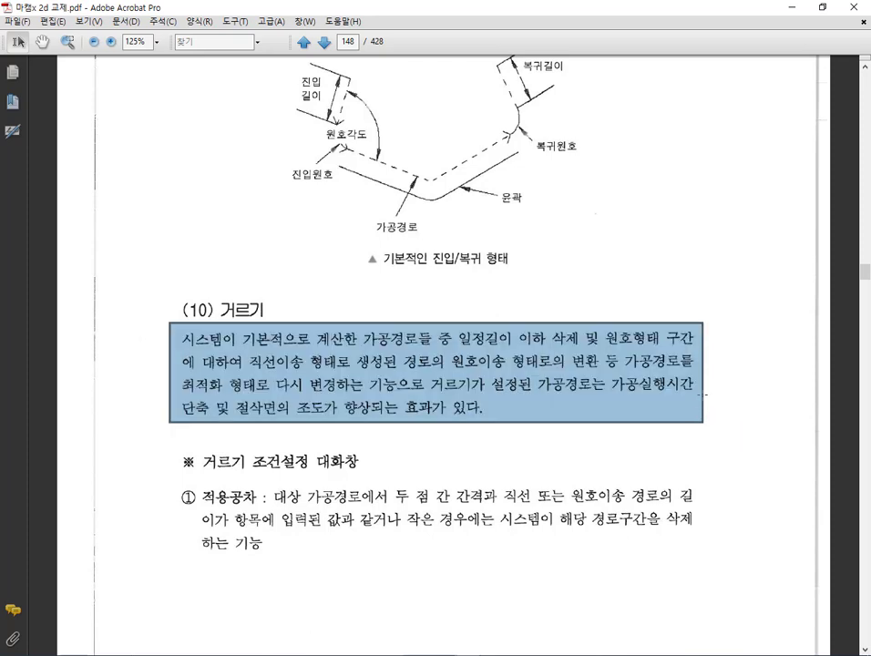
{"action": "scroll", "coordinate": [717, 367], "scroll_direction": "down", "scroll_amount": 1}
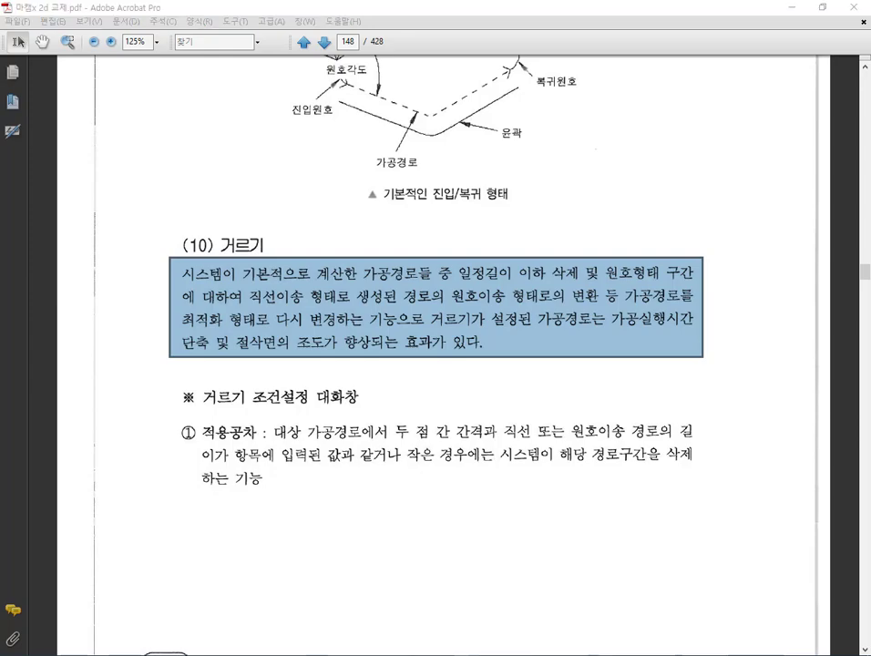
Return to Mastercam and draw a wavy manual spline through five points above the square stock.
{"action": "left_click", "coordinate": [243, 622]}
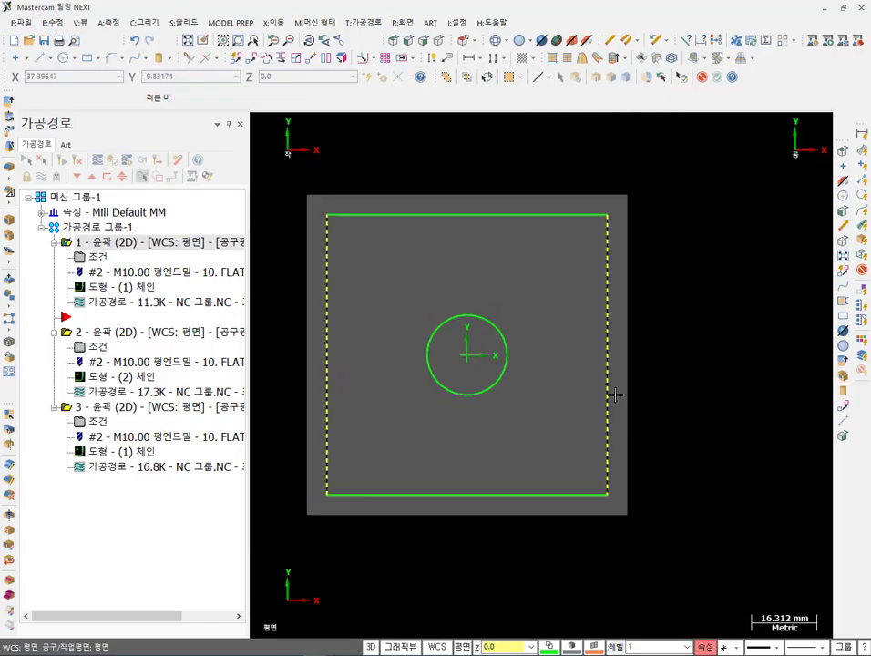
{"action": "left_click", "coordinate": [137, 332]}
{"action": "scroll", "coordinate": [484, 377], "scroll_direction": "down", "scroll_amount": 1}
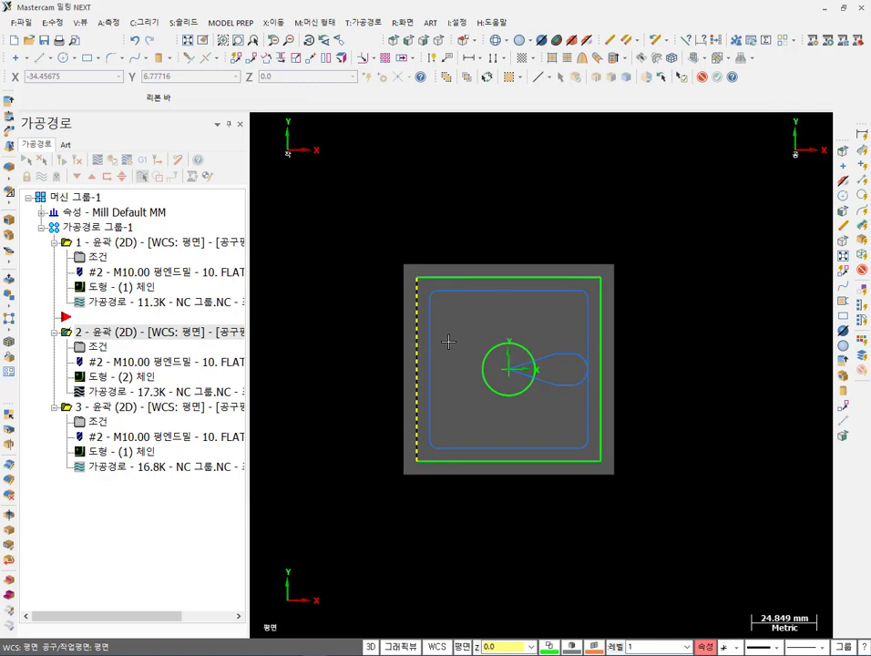
{"action": "left_click", "coordinate": [160, 59]}
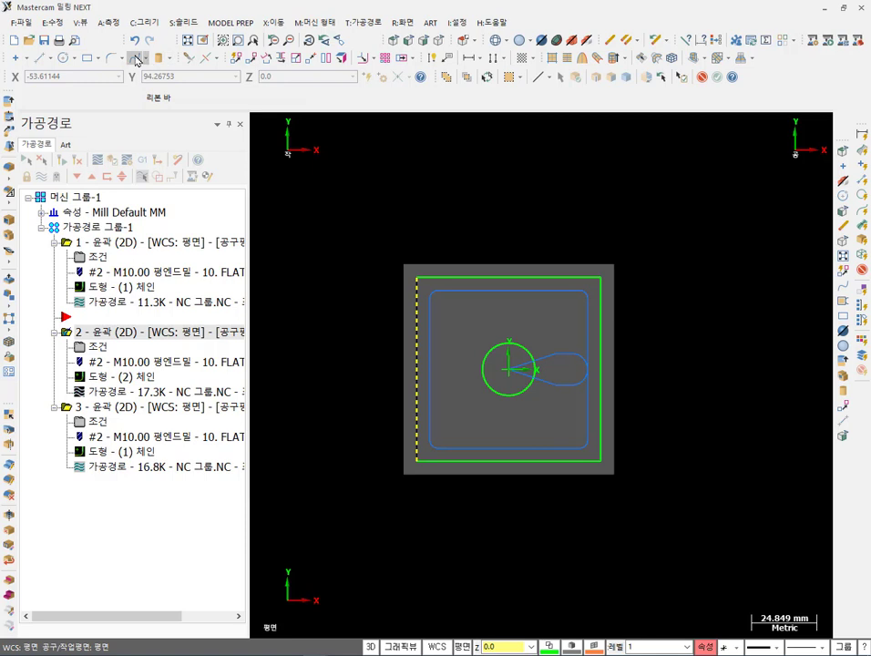
{"action": "left_click", "coordinate": [361, 263]}
{"action": "left_click", "coordinate": [409, 187]}
{"action": "left_click", "coordinate": [536, 230]}
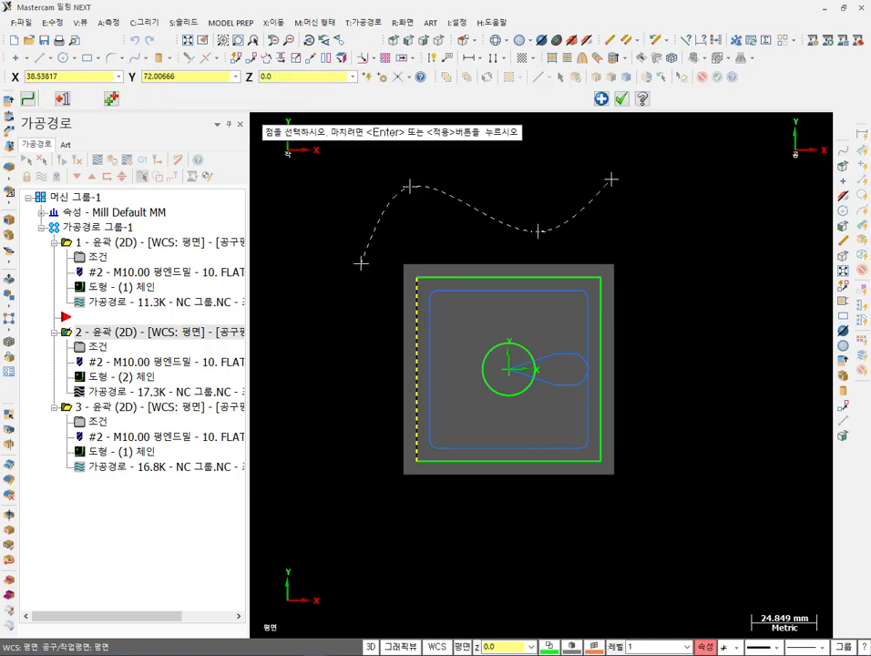
{"action": "left_click", "coordinate": [622, 177]}
{"action": "left_click", "coordinate": [706, 283]}
{"action": "key", "text": "Return"}
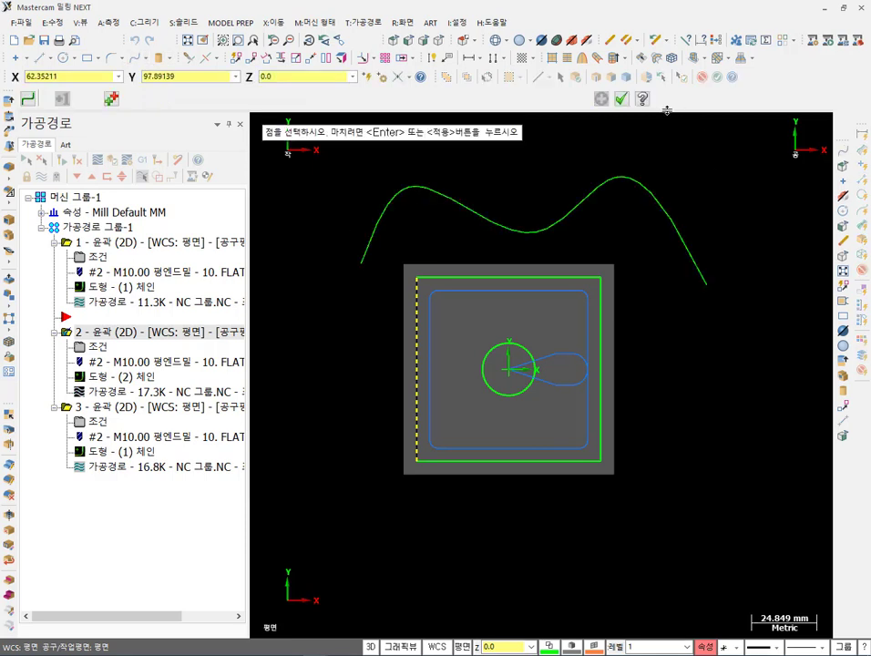
{"action": "left_click", "coordinate": [621, 98]}
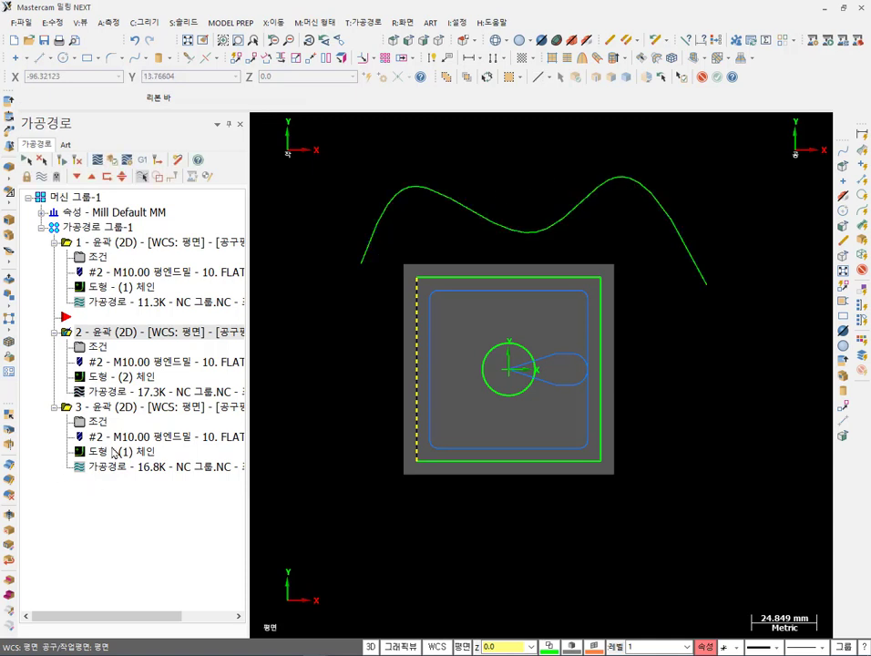
Rechain the third contour operation, replacing its square chain with the new spline.
{"action": "left_click", "coordinate": [104, 408]}
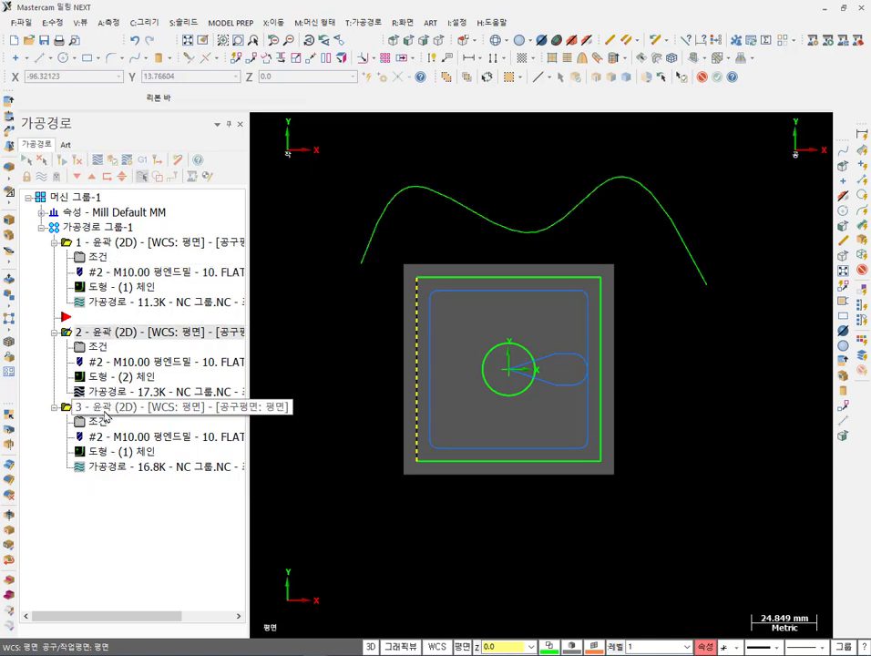
{"action": "double_click", "coordinate": [101, 451]}
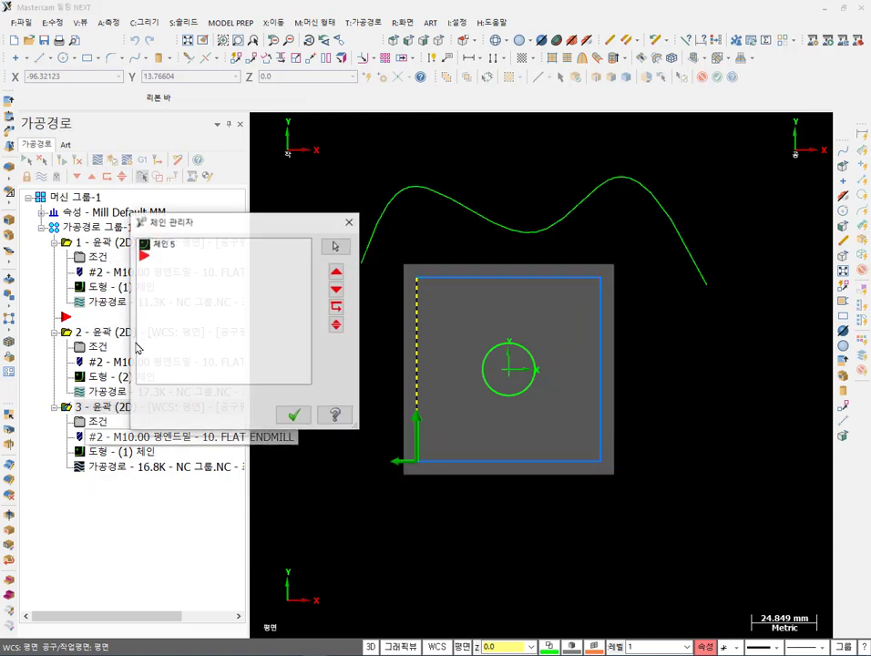
{"action": "right_click", "coordinate": [197, 324]}
{"action": "left_click", "coordinate": [252, 361]}
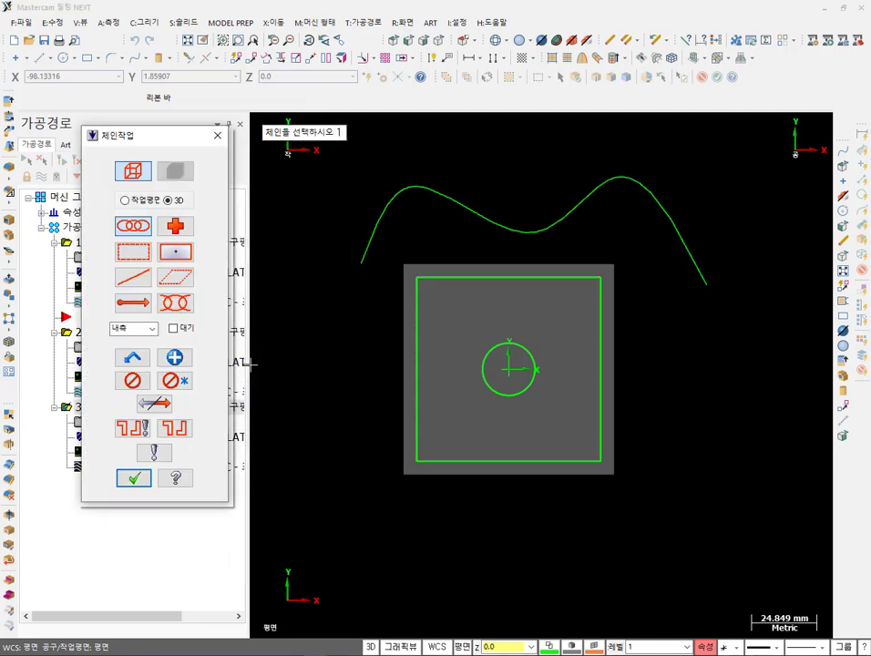
{"action": "left_click", "coordinate": [361, 258]}
{"action": "left_click", "coordinate": [134, 478]}
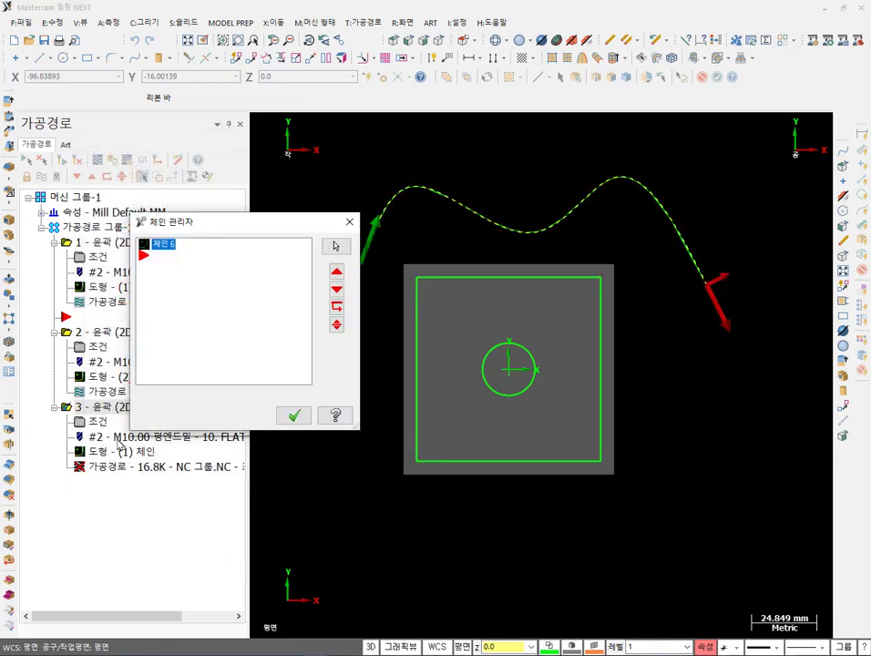
{"action": "left_click", "coordinate": [293, 415]}
Set the third contour operation's compensation type to 안함 (off).
{"action": "left_click", "coordinate": [97, 421]}
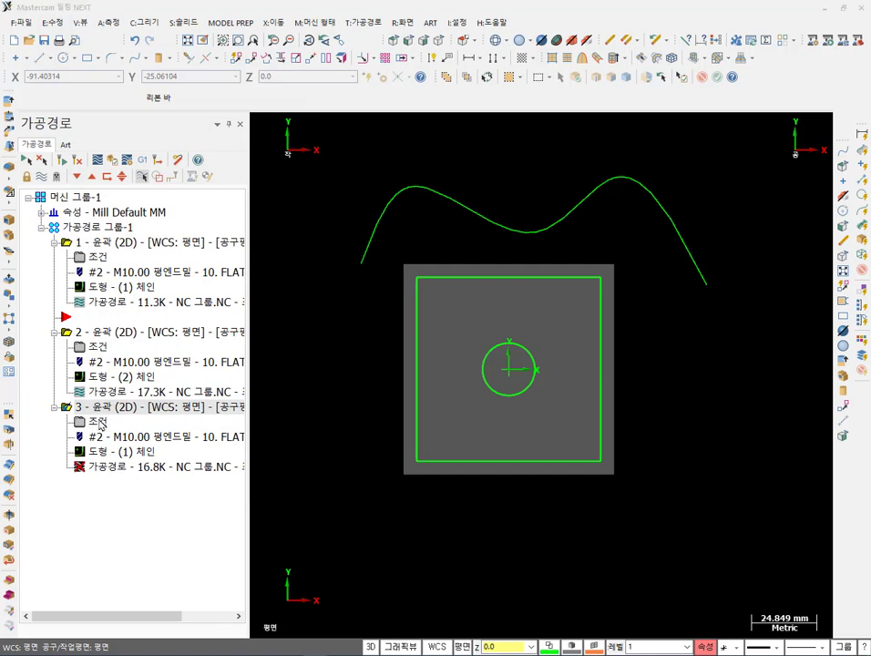
{"action": "left_click", "coordinate": [128, 179]}
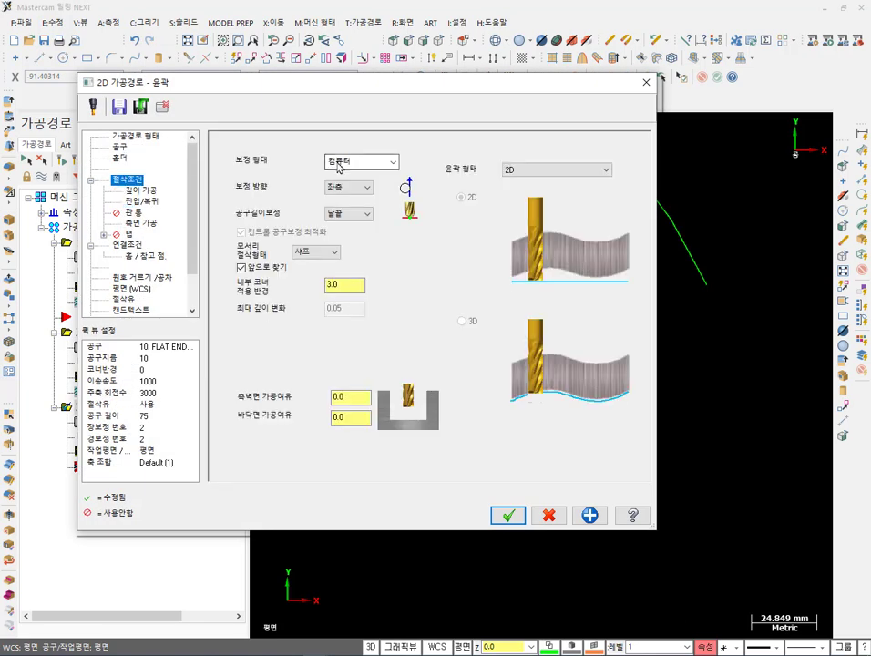
{"action": "left_click", "coordinate": [346, 162]}
{"action": "left_click", "coordinate": [346, 219]}
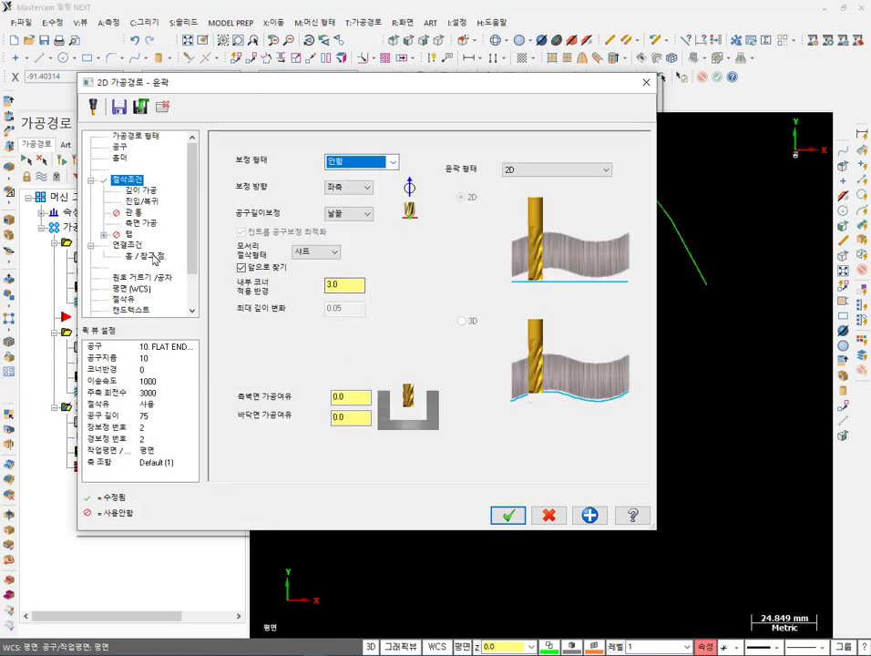
Disable depth cuts, entry/exit and side passes for the third contour operation, then regenerate its toolpath.
{"action": "left_click", "coordinate": [138, 189]}
{"action": "left_click", "coordinate": [265, 178]}
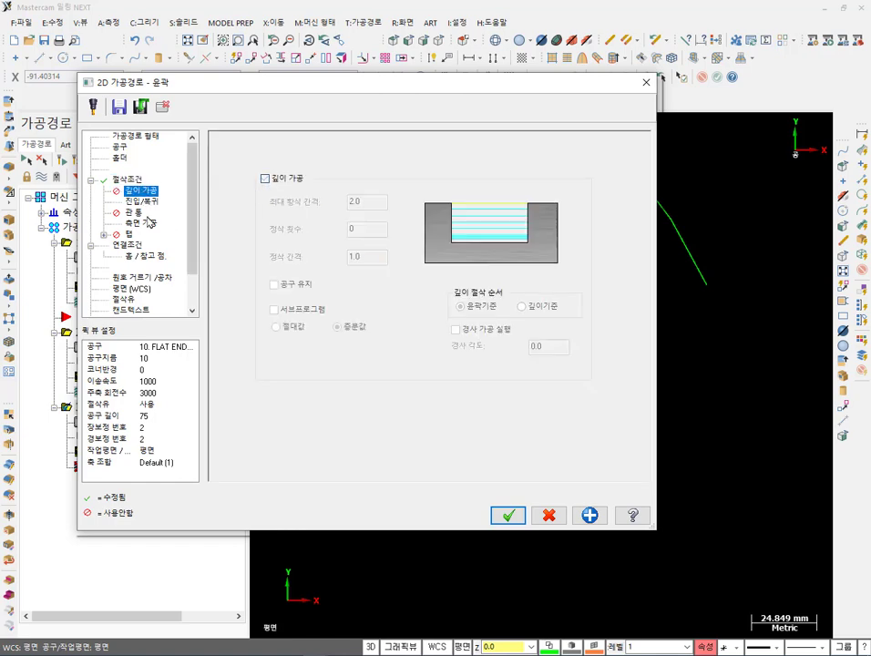
{"action": "left_click", "coordinate": [142, 201]}
{"action": "left_click", "coordinate": [221, 141]}
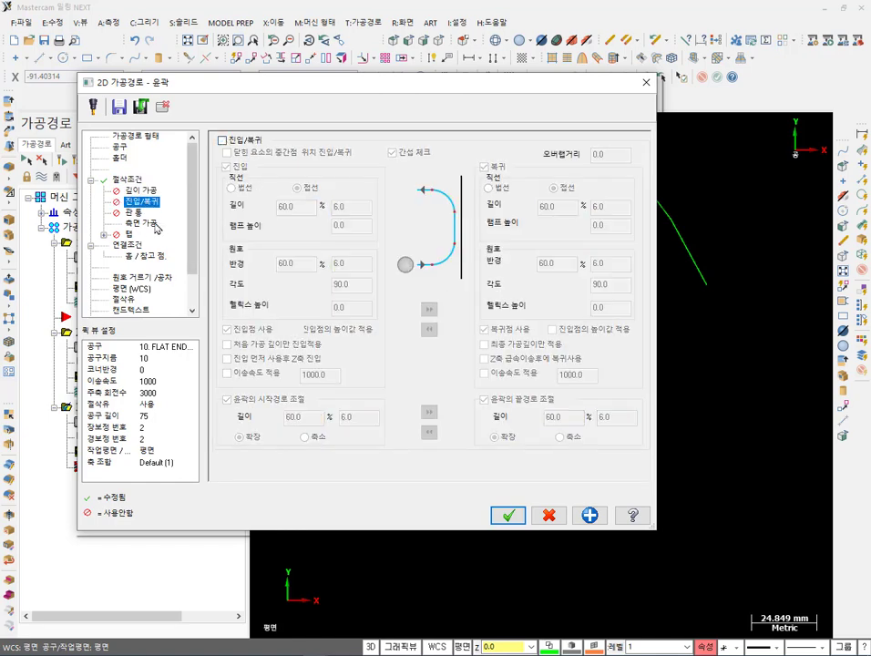
{"action": "left_click", "coordinate": [142, 222]}
{"action": "left_click", "coordinate": [239, 156]}
{"action": "left_click", "coordinate": [128, 244]}
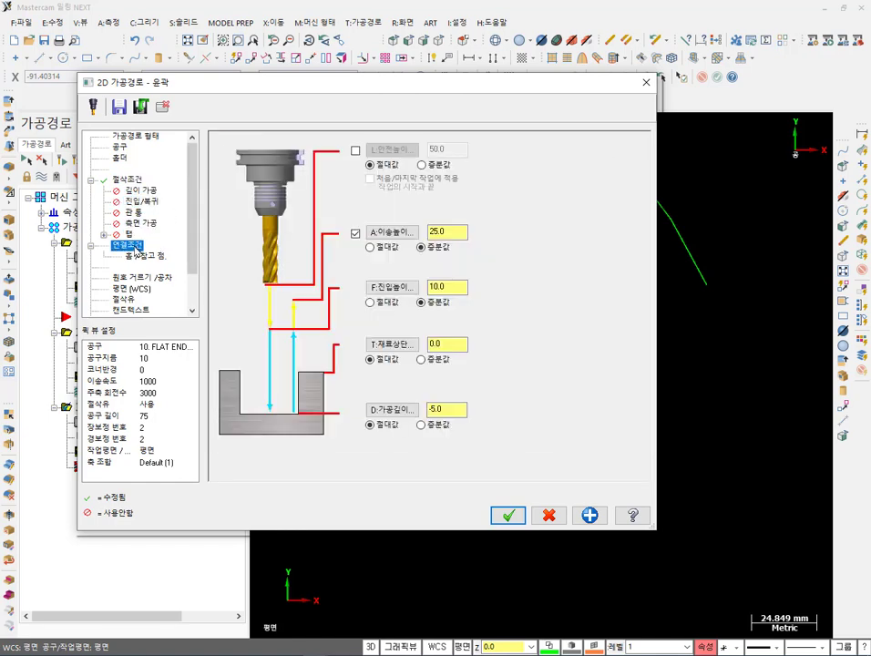
{"action": "left_click", "coordinate": [509, 516]}
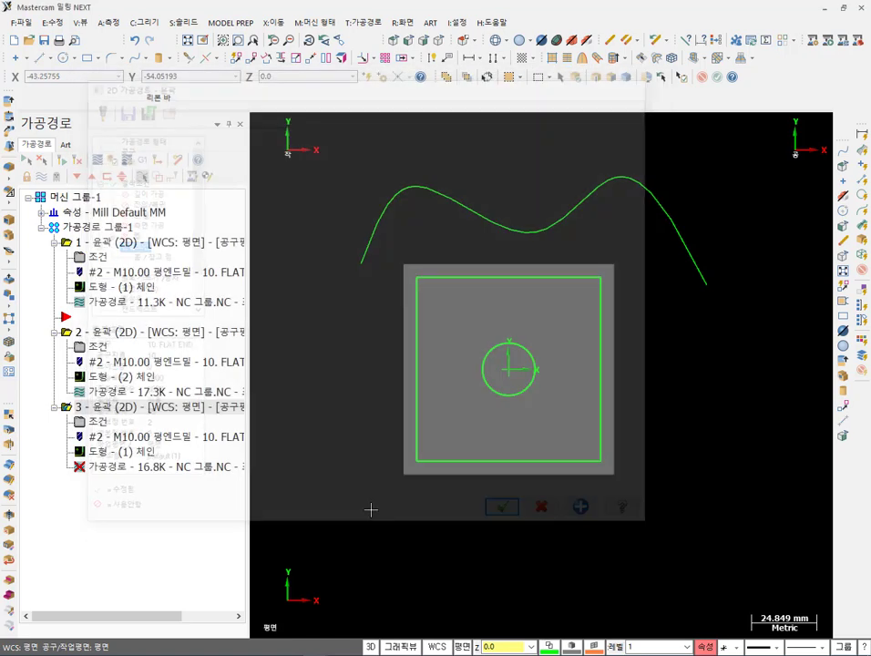
{"action": "left_click", "coordinate": [68, 162]}
Examine the spline's first crest closely to compare the generated straight-line toolpath with the original curve.
{"action": "scroll", "coordinate": [511, 169], "scroll_direction": "up", "scroll_amount": 4}
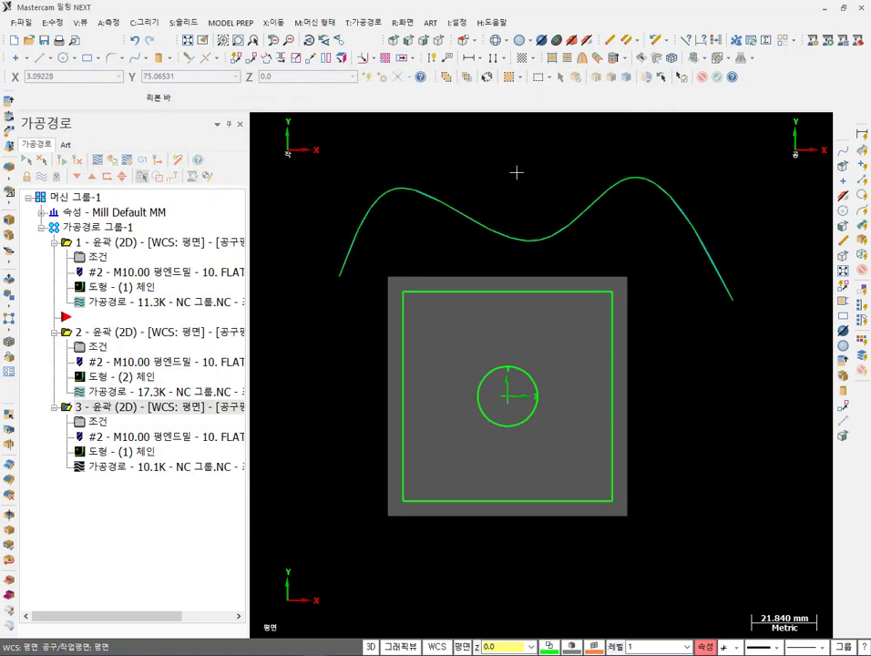
{"action": "scroll", "coordinate": [423, 194], "scroll_direction": "down", "scroll_amount": 1}
{"action": "scroll", "coordinate": [338, 187], "scroll_direction": "up", "scroll_amount": 5}
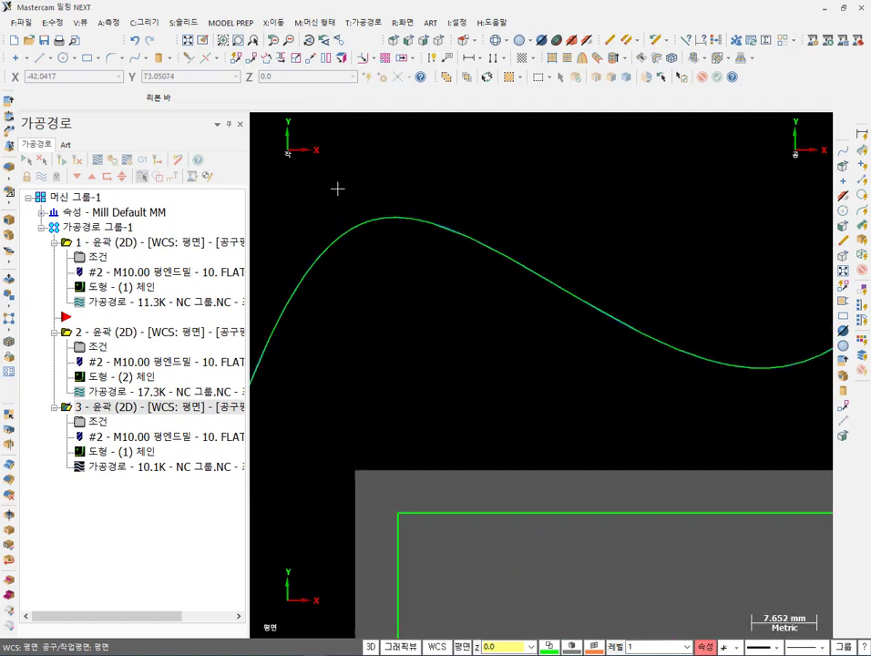
{"action": "scroll", "coordinate": [536, 285], "scroll_direction": "up", "scroll_amount": 1}
{"action": "scroll", "coordinate": [404, 231], "scroll_direction": "up", "scroll_amount": 2}
{"action": "scroll", "coordinate": [416, 253], "scroll_direction": "up", "scroll_amount": 2}
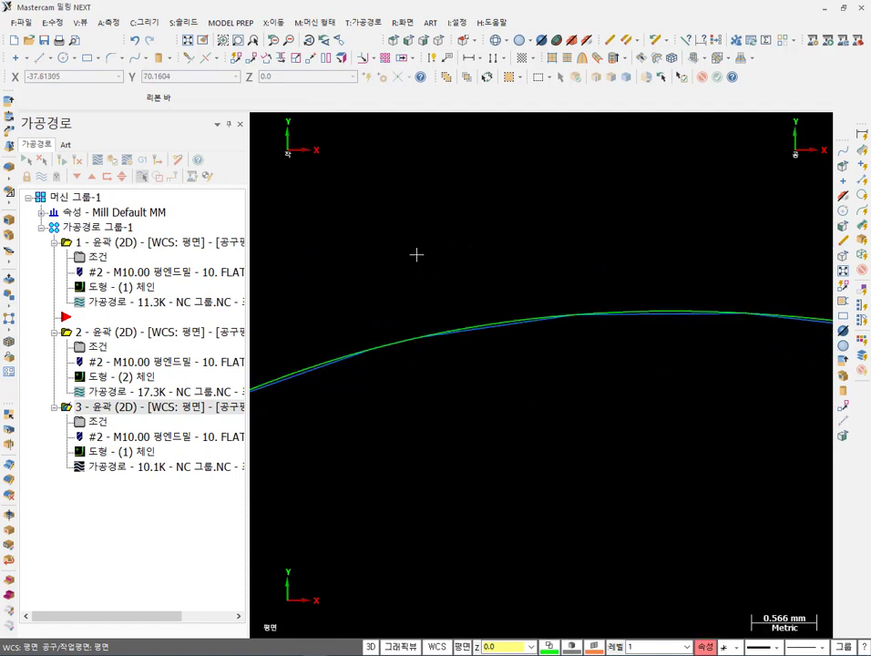
{"action": "scroll", "coordinate": [468, 352], "scroll_direction": "up", "scroll_amount": 2}
{"action": "scroll", "coordinate": [514, 430], "scroll_direction": "up", "scroll_amount": 1}
{"action": "scroll", "coordinate": [515, 430], "scroll_direction": "up", "scroll_amount": 1}
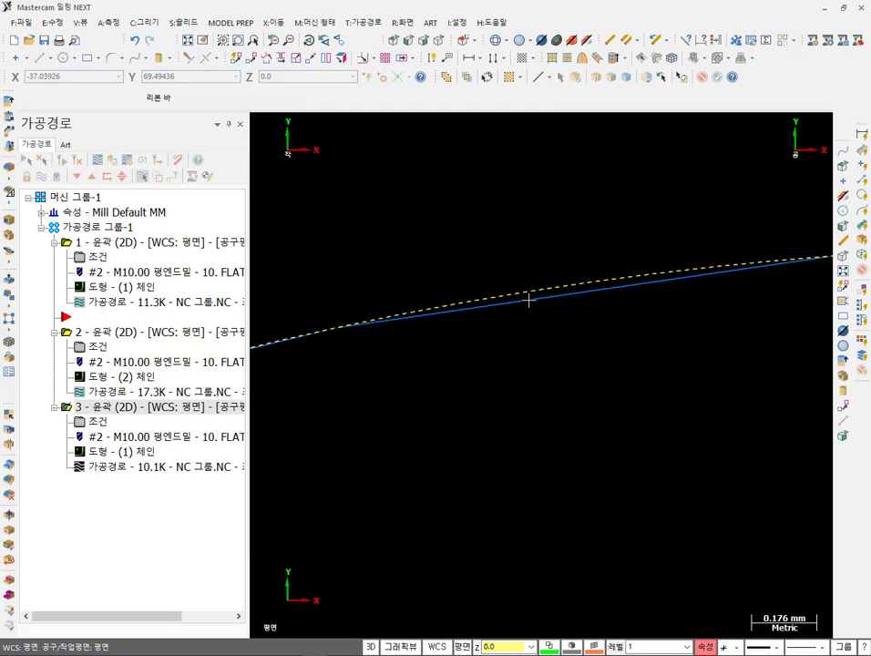
{"action": "scroll", "coordinate": [463, 239], "scroll_direction": "down", "scroll_amount": 5}
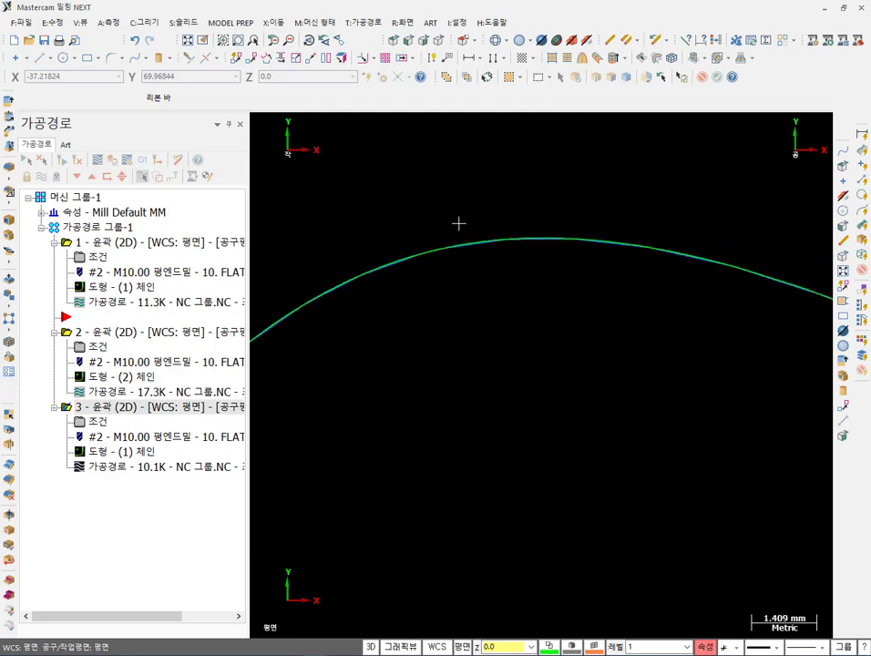
{"action": "scroll", "coordinate": [458, 223], "scroll_direction": "down", "scroll_amount": 5}
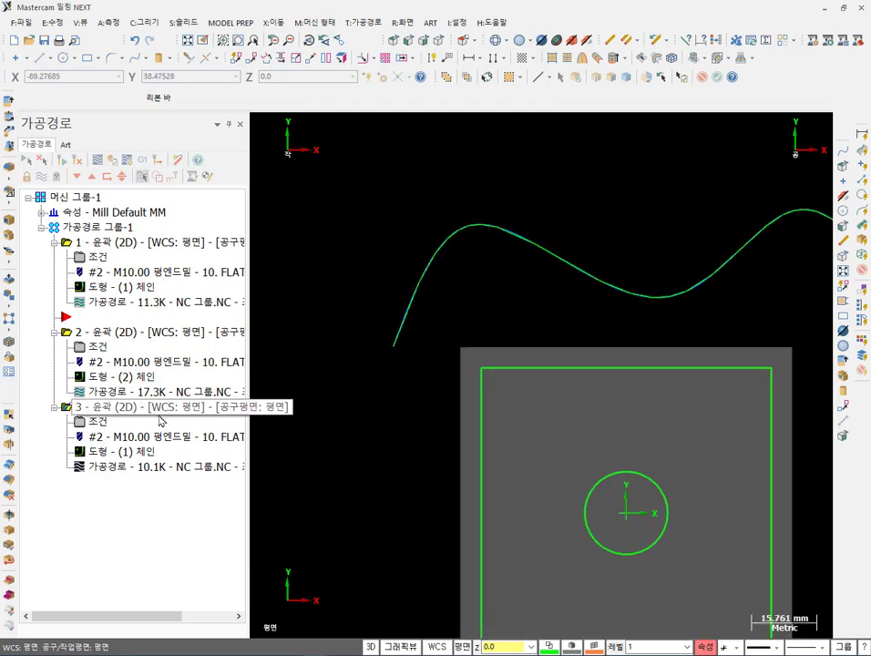
Post only the third contour operation, reload NC 그룹.NC in CIMCO Edit, and inspect its code and plotted curve.
{"action": "left_click", "coordinate": [144, 160]}
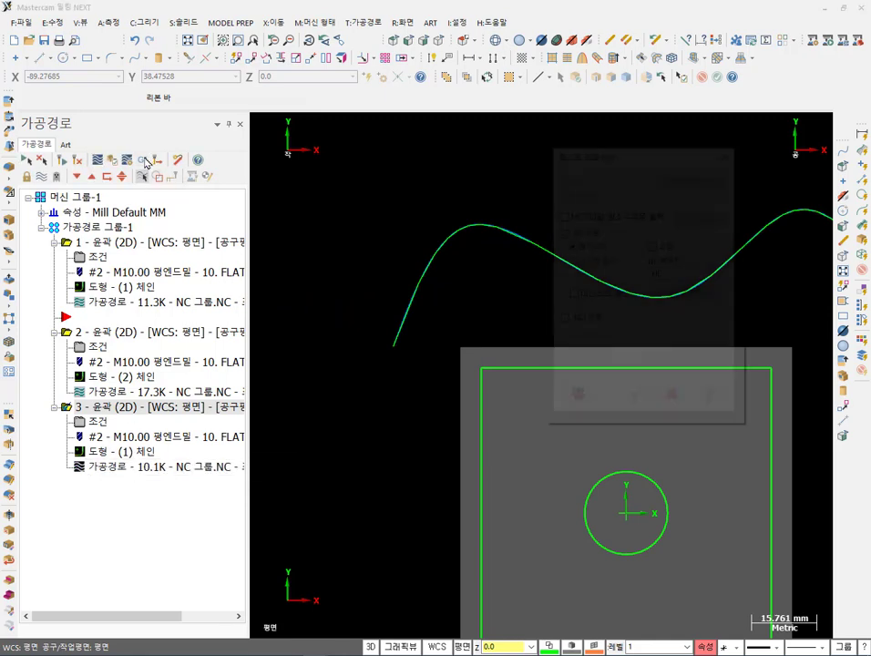
{"action": "left_click", "coordinate": [636, 399]}
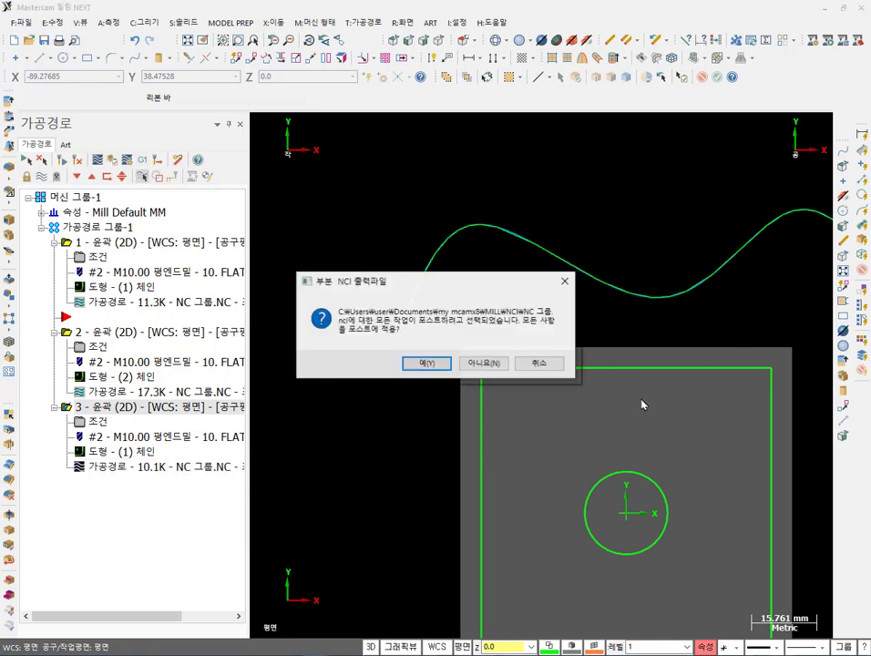
{"action": "left_click", "coordinate": [497, 366]}
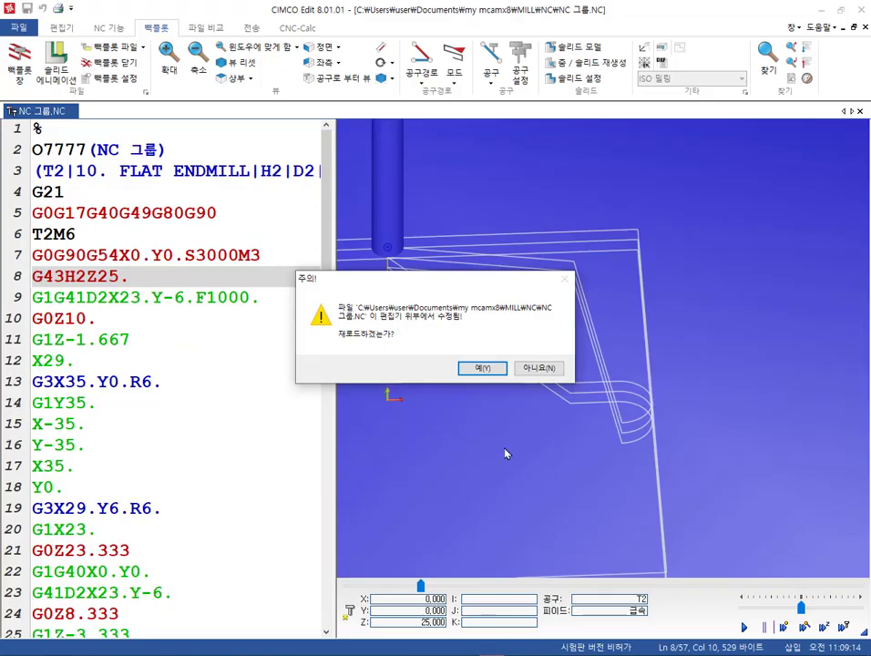
{"action": "left_click", "coordinate": [492, 361]}
{"action": "scroll", "coordinate": [599, 325], "scroll_direction": "down", "scroll_amount": 4}
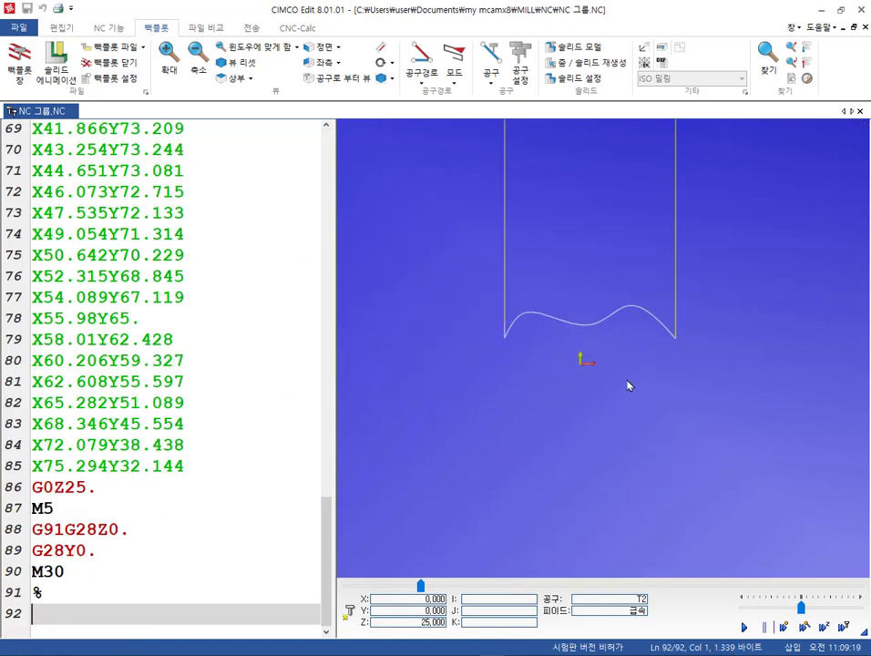
{"action": "scroll", "coordinate": [628, 382], "scroll_direction": "up", "scroll_amount": 4}
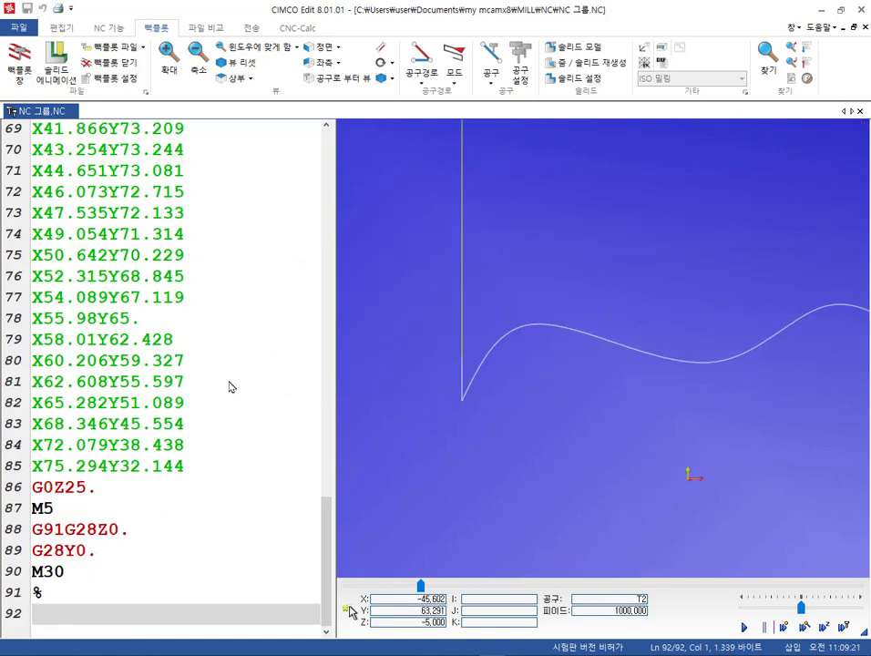
Inspect the G3 arc moves from line 40 onward and compare their tool positions with the plotted curve's middle dip.
{"action": "left_click", "coordinate": [219, 446]}
{"action": "left_click", "coordinate": [218, 468]}
{"action": "scroll", "coordinate": [246, 492], "scroll_direction": "up", "scroll_amount": 4}
{"action": "scroll", "coordinate": [256, 502], "scroll_direction": "up", "scroll_amount": 8}
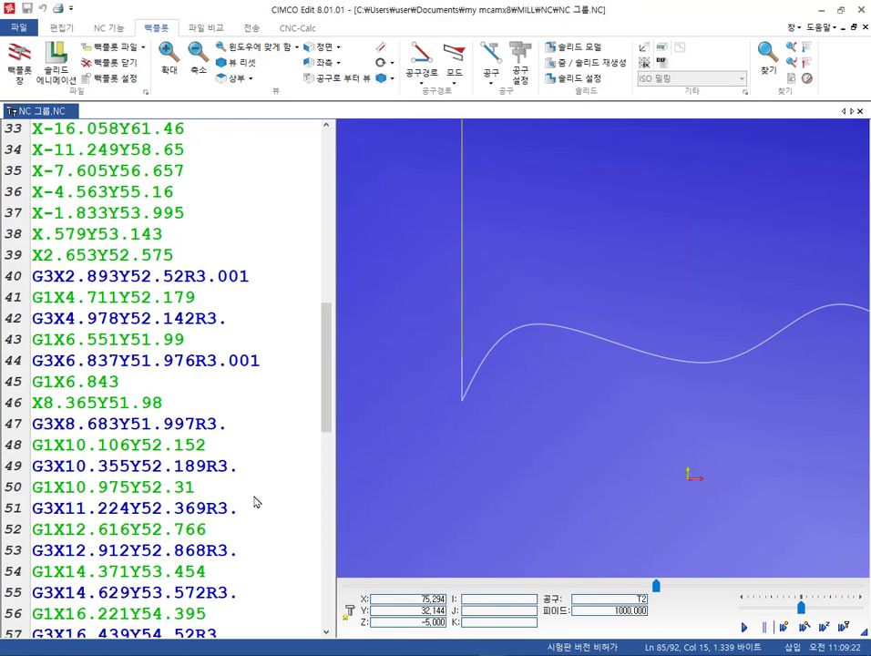
{"action": "left_click", "coordinate": [259, 276]}
{"action": "scroll", "coordinate": [445, 333], "scroll_direction": "down", "scroll_amount": 3}
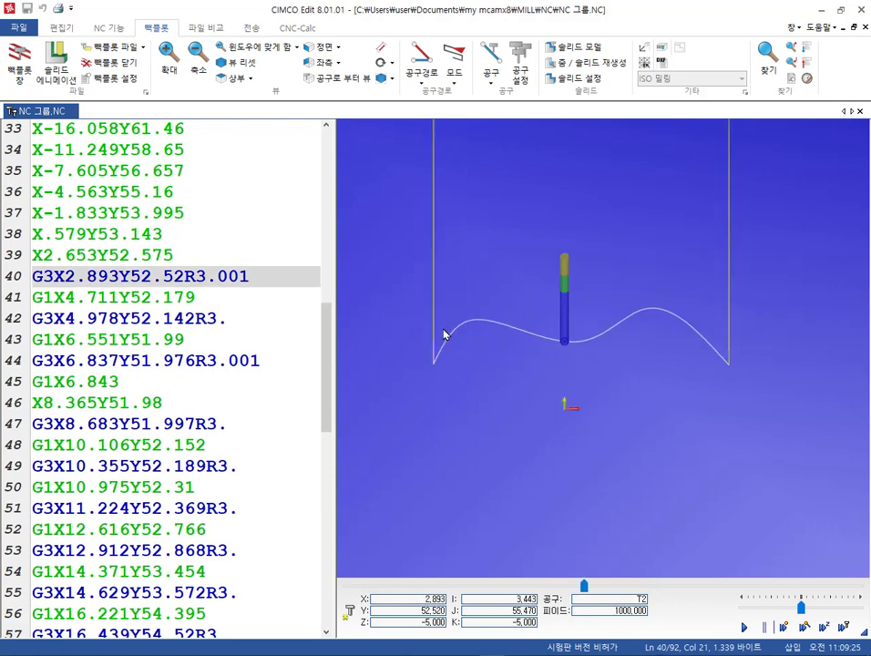
{"action": "scroll", "coordinate": [560, 343], "scroll_direction": "up", "scroll_amount": 2}
{"action": "scroll", "coordinate": [559, 343], "scroll_direction": "up", "scroll_amount": 2}
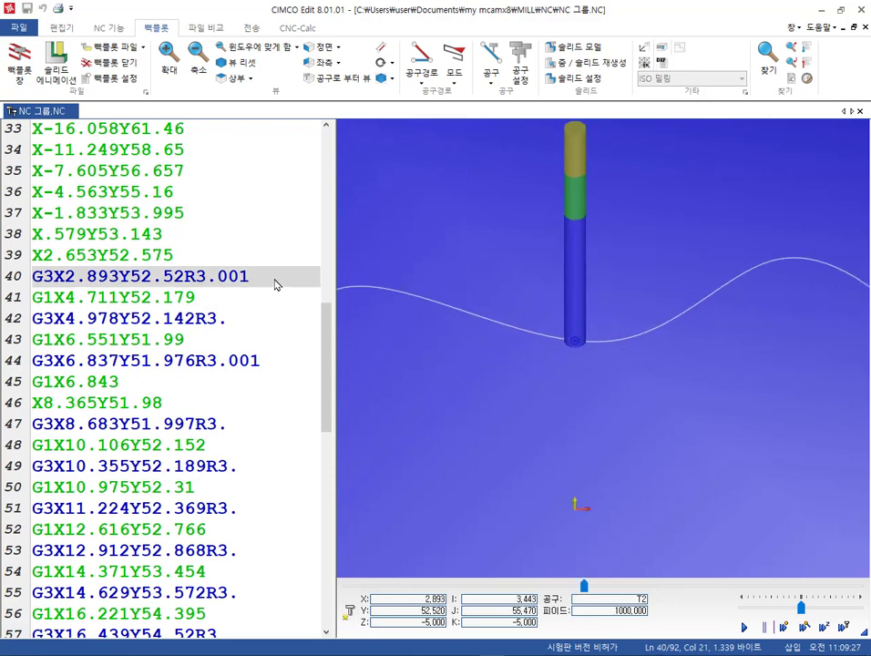
{"action": "key", "text": "Down"}
{"action": "key", "text": "Down"}
{"action": "key", "text": "Down"}
{"action": "key", "text": "Down"}
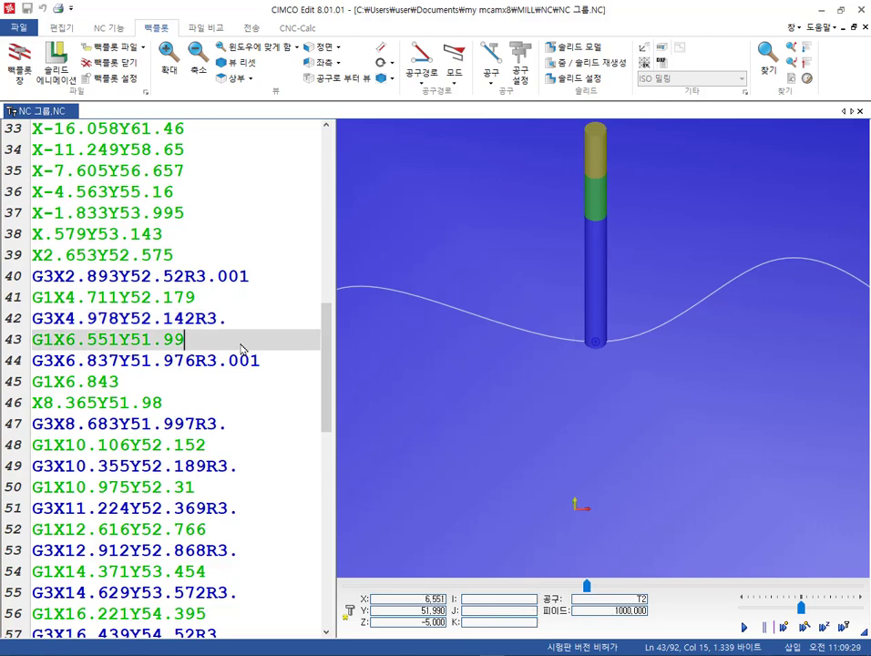
Check the tool positions of the straight-line moves between lines 22 and 29 along the curve's first crest.
{"action": "left_click", "coordinate": [235, 402]}
{"action": "scroll", "coordinate": [235, 393], "scroll_direction": "up", "scroll_amount": 5}
{"action": "left_click", "coordinate": [234, 382]}
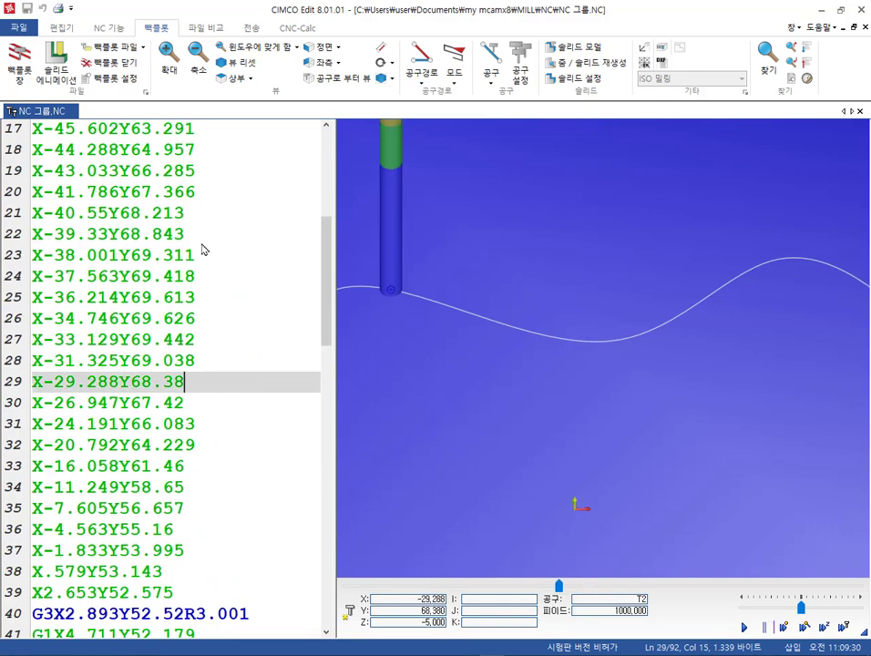
{"action": "left_click", "coordinate": [215, 234]}
{"action": "left_click", "coordinate": [220, 299]}
{"action": "left_click", "coordinate": [224, 338]}
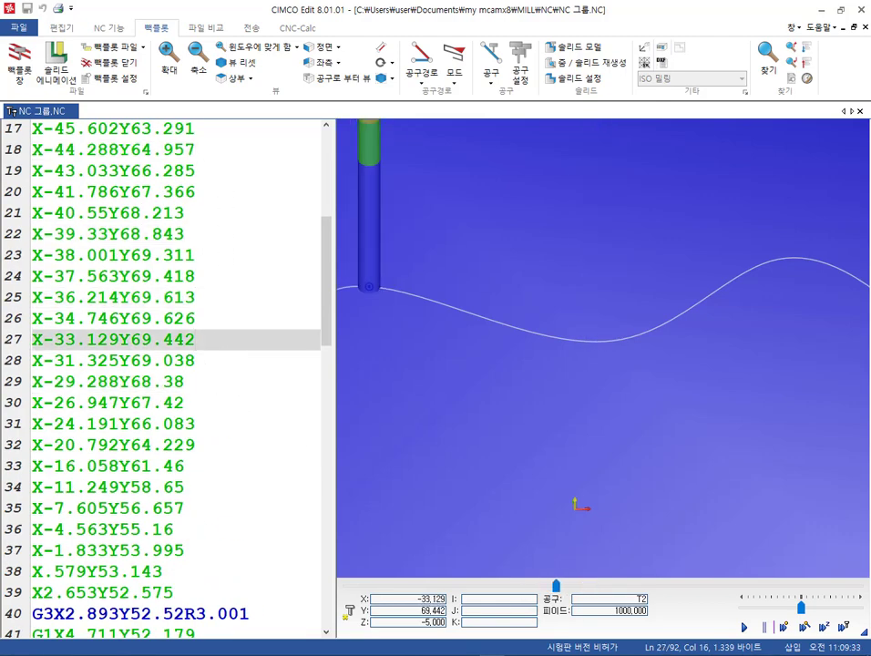
Switch to Mastercam and review the third contour operation's cut parameters and total tolerance under 원호 거르기/공차 (arc filter/tolerance).
{"action": "left_click", "coordinate": [243, 594]}
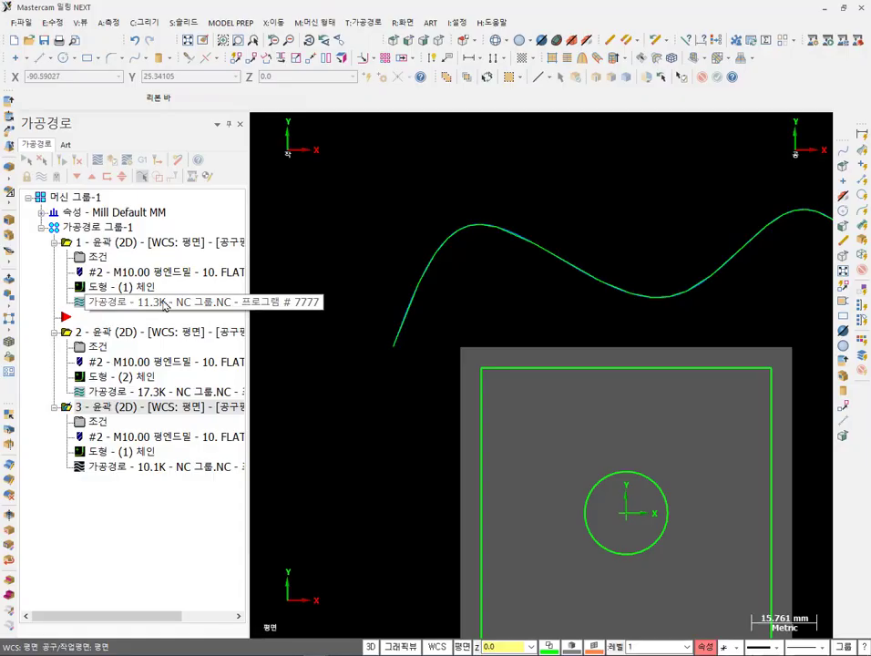
{"action": "left_click", "coordinate": [100, 424]}
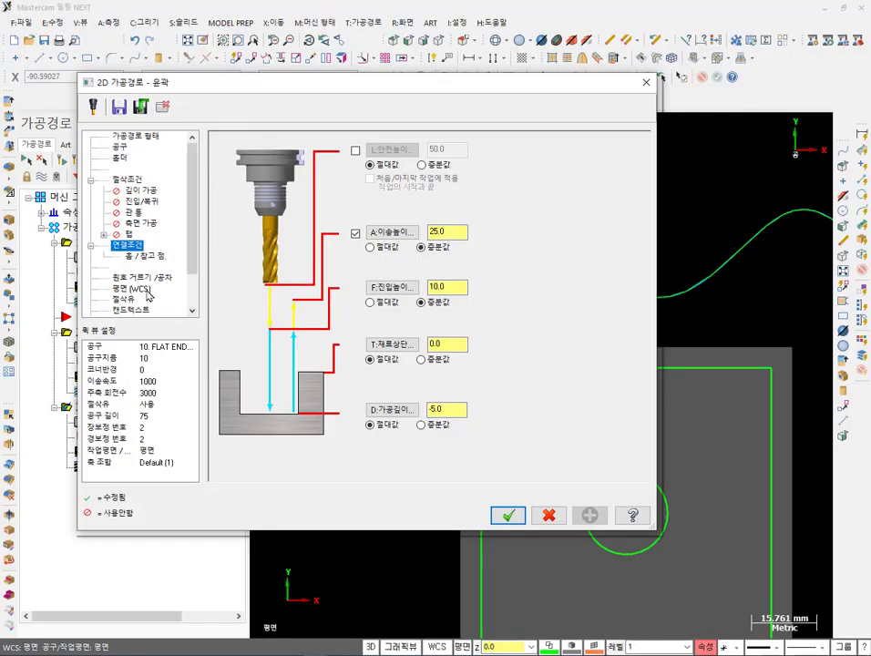
{"action": "left_click", "coordinate": [127, 179]}
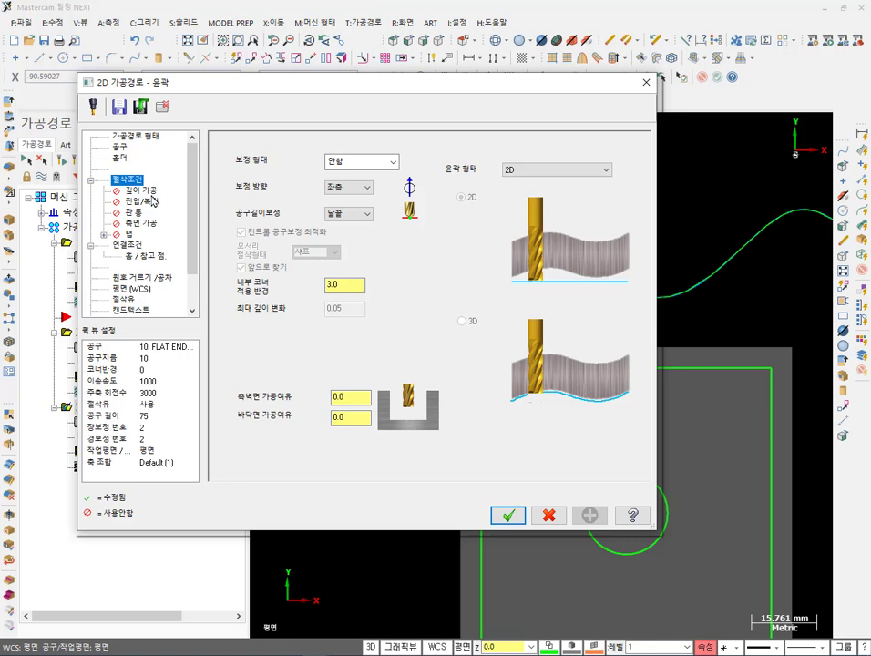
{"action": "left_click", "coordinate": [137, 278]}
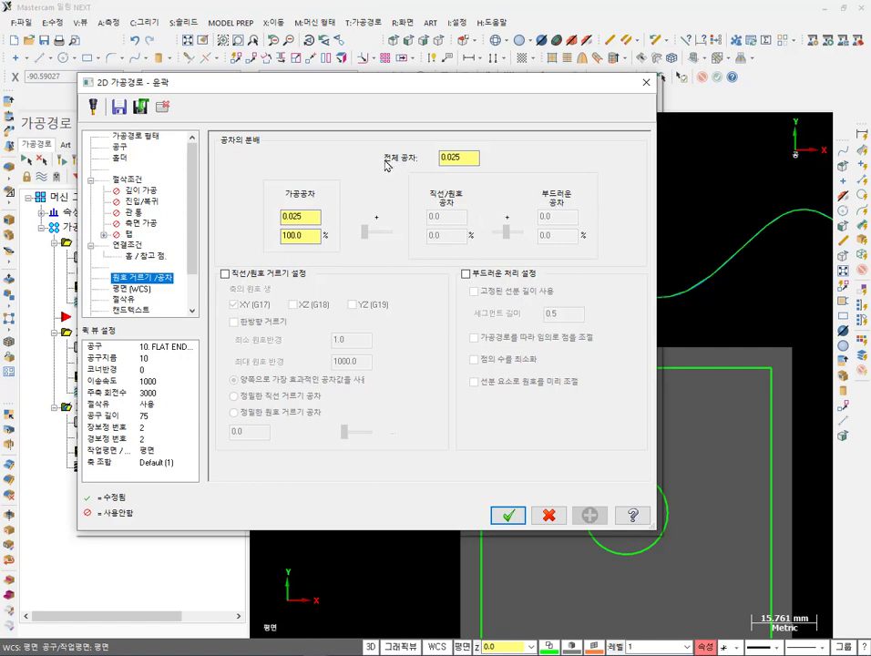
{"action": "double_click", "coordinate": [447, 158]}
{"action": "left_click", "coordinate": [465, 156]}
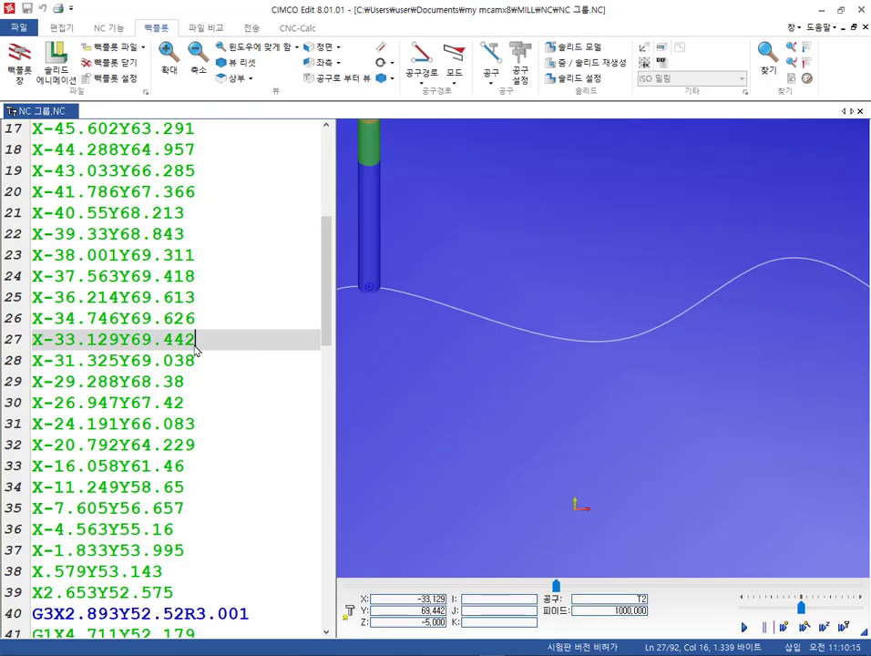
Switch to CIMCO Edit, highlight the linear moves from line 10 to line 28, and compare them with the plotted first crest.
{"action": "scroll", "coordinate": [187, 383], "scroll_direction": "up", "scroll_amount": 5}
{"action": "scroll", "coordinate": [200, 391], "scroll_direction": "down", "scroll_amount": 2}
{"action": "left_click_drag", "start_coordinate": [164, 234], "coordinate": [150, 616]}
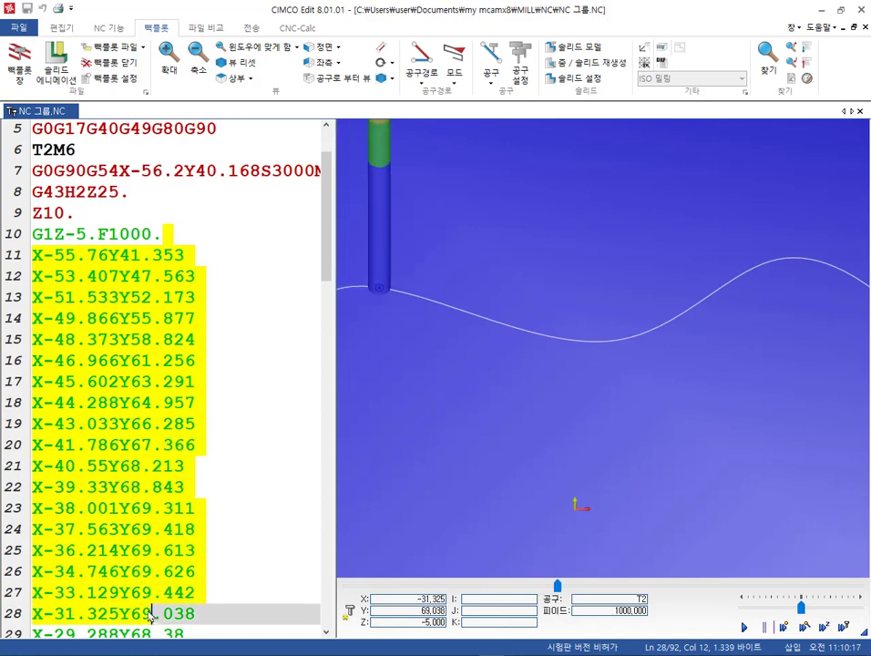
{"action": "left_click_drag", "start_coordinate": [692, 473], "coordinate": [598, 462]}
{"action": "scroll", "coordinate": [564, 314], "scroll_direction": "up", "scroll_amount": 3}
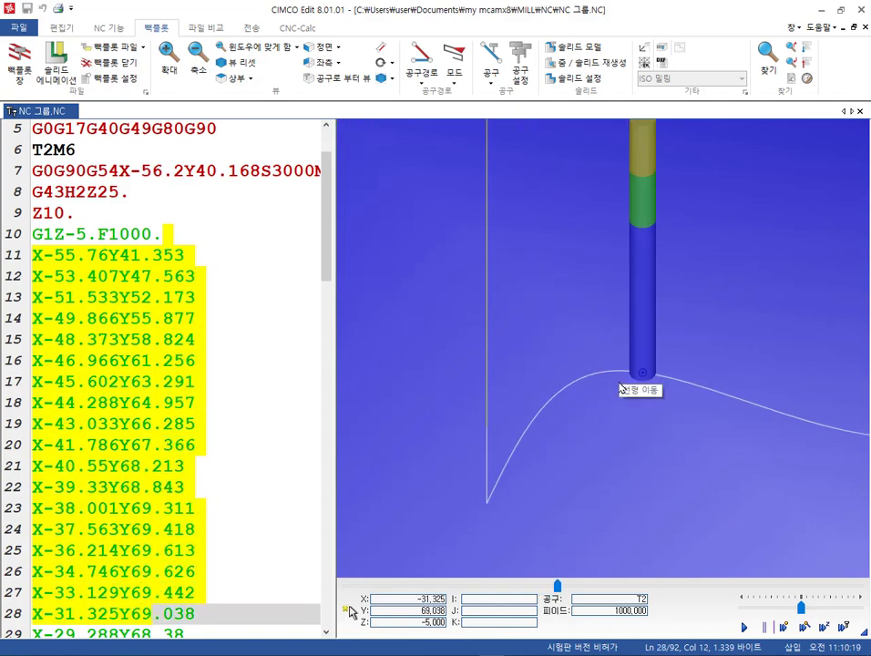
{"action": "left_click_drag", "start_coordinate": [230, 248], "coordinate": [176, 614]}
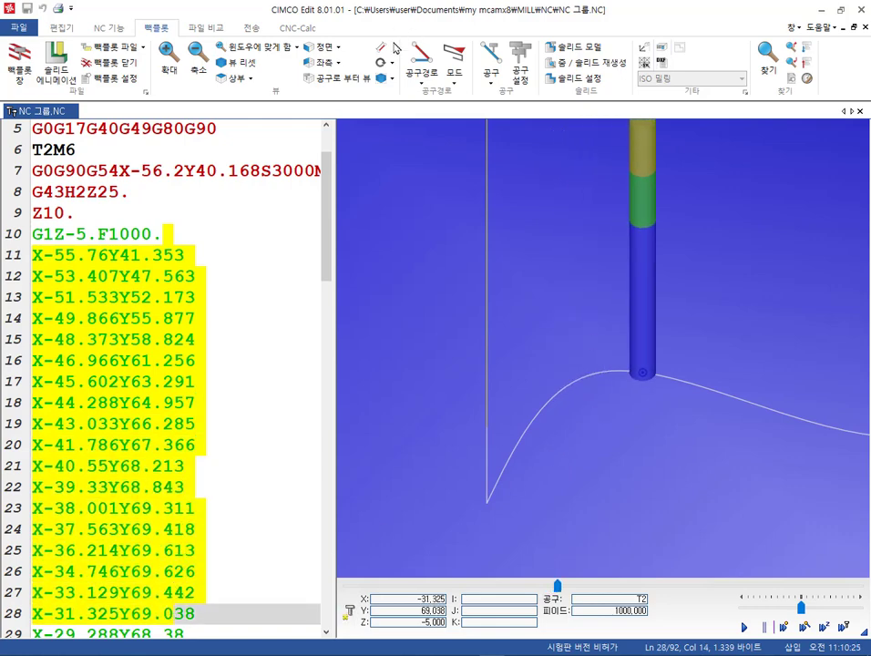
Turn on 점 보이기 (show points) for the plotted toolpath and examine the individual line segments along the first crest.
{"action": "left_click", "coordinate": [420, 76]}
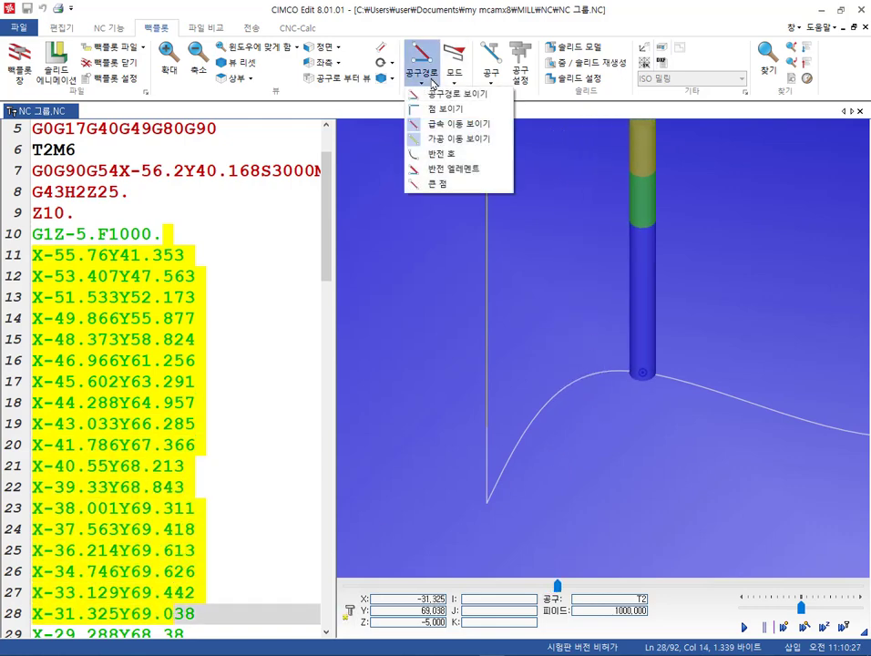
{"action": "left_click", "coordinate": [452, 111]}
{"action": "scroll", "coordinate": [637, 383], "scroll_direction": "up", "scroll_amount": 2}
{"action": "scroll", "coordinate": [624, 427], "scroll_direction": "up", "scroll_amount": 1}
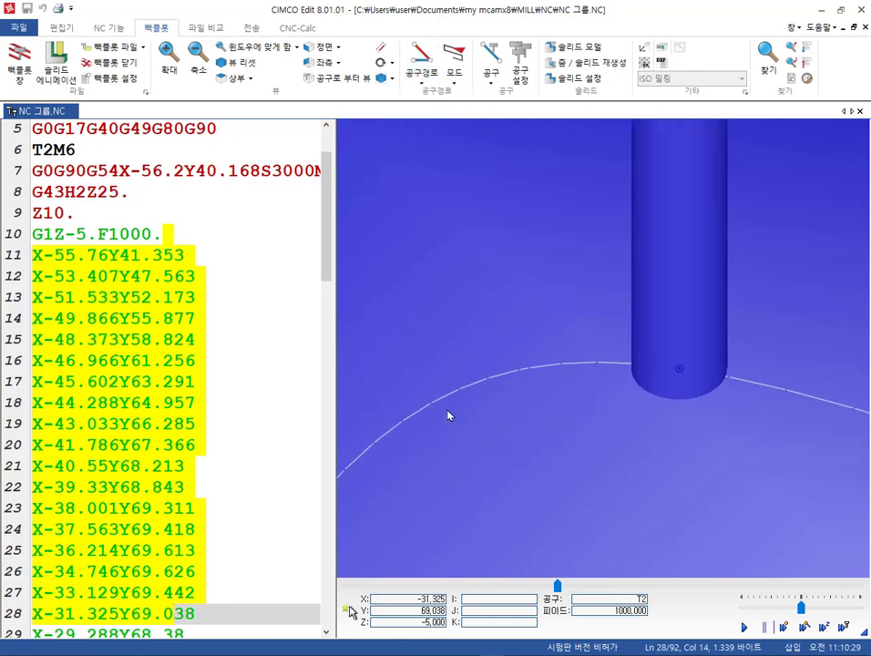
{"action": "scroll", "coordinate": [495, 370], "scroll_direction": "down", "scroll_amount": 1}
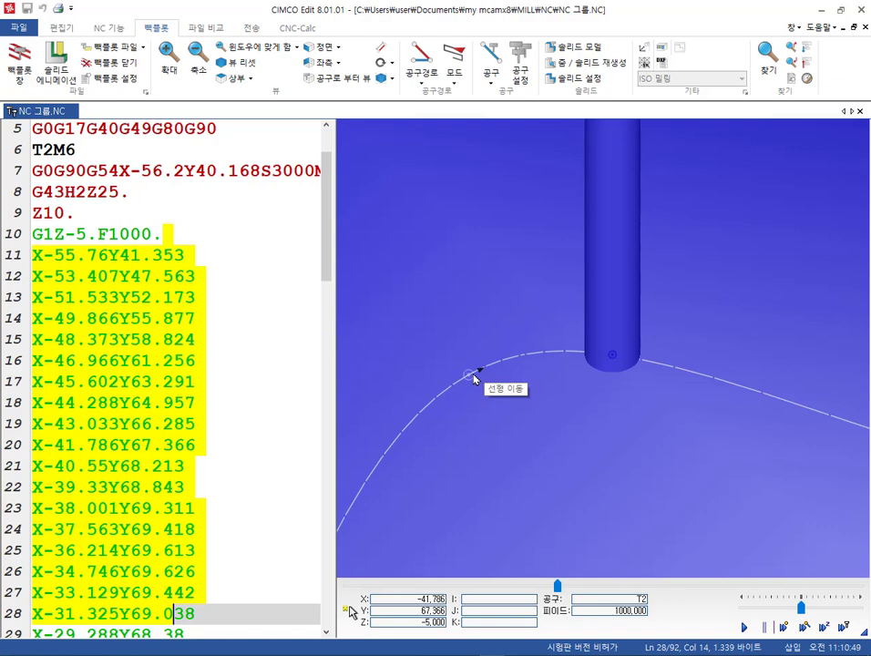
{"action": "scroll", "coordinate": [484, 311], "scroll_direction": "down", "scroll_amount": 4}
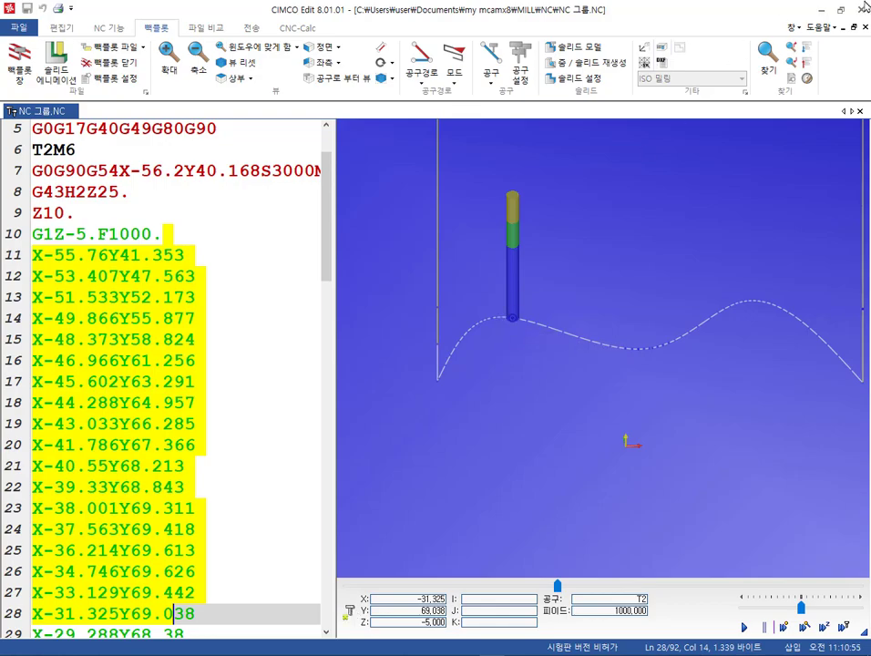
Return to Mastercam, cancel the contour parameters, and delete the wavy spline together with its toolpath-linked geometry.
{"action": "left_click", "coordinate": [822, 13]}
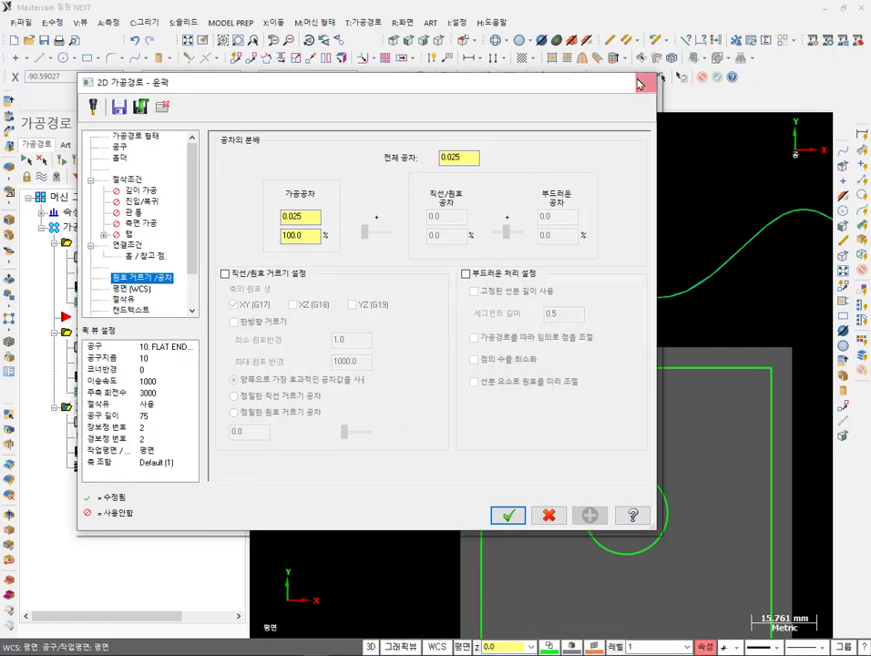
{"action": "key", "text": "Escape"}
{"action": "scroll", "coordinate": [524, 230], "scroll_direction": "down", "scroll_amount": 3}
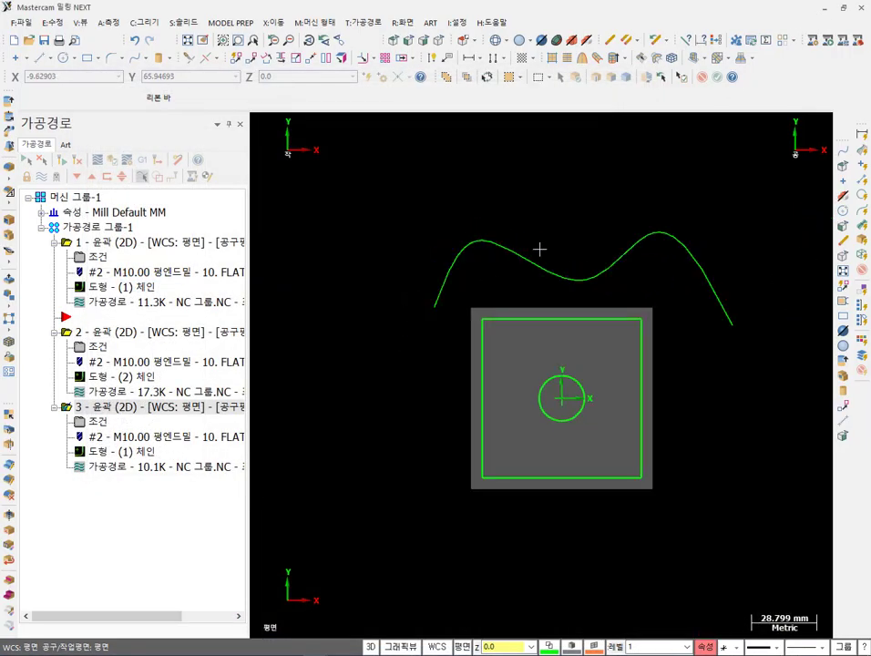
{"action": "left_click", "coordinate": [643, 240]}
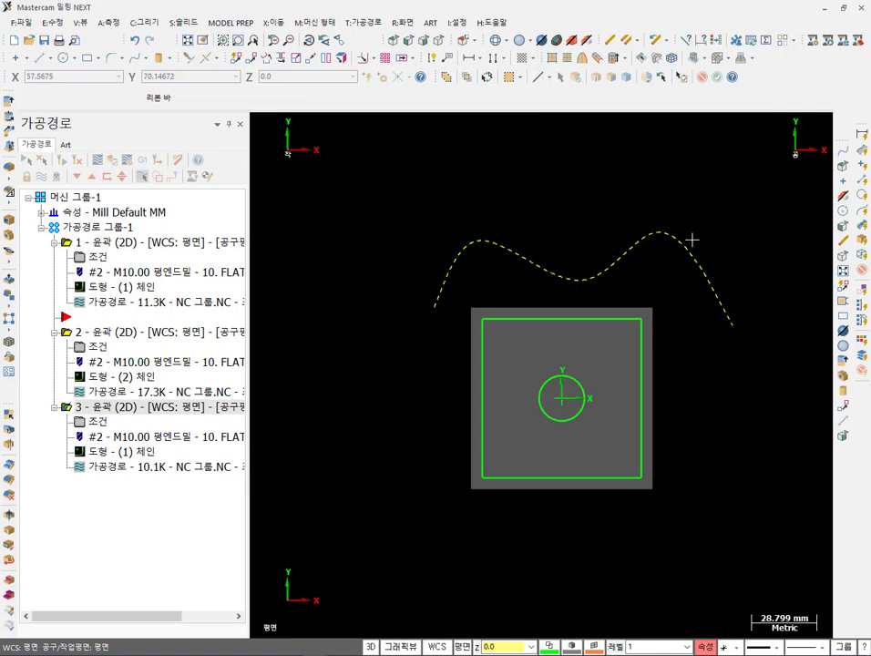
{"action": "key", "text": "Delete"}
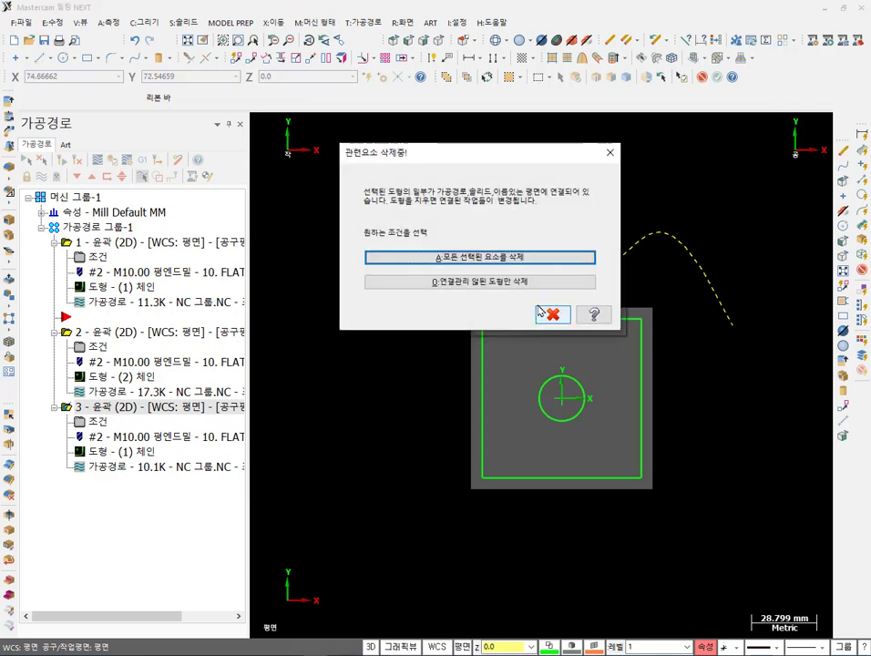
{"action": "left_click", "coordinate": [544, 265]}
Draw a closed spline clockwise from the square's bottom midpoint through its other edge midpoints, with freehand points between them.
{"action": "scroll", "coordinate": [648, 437], "scroll_direction": "up", "scroll_amount": 2}
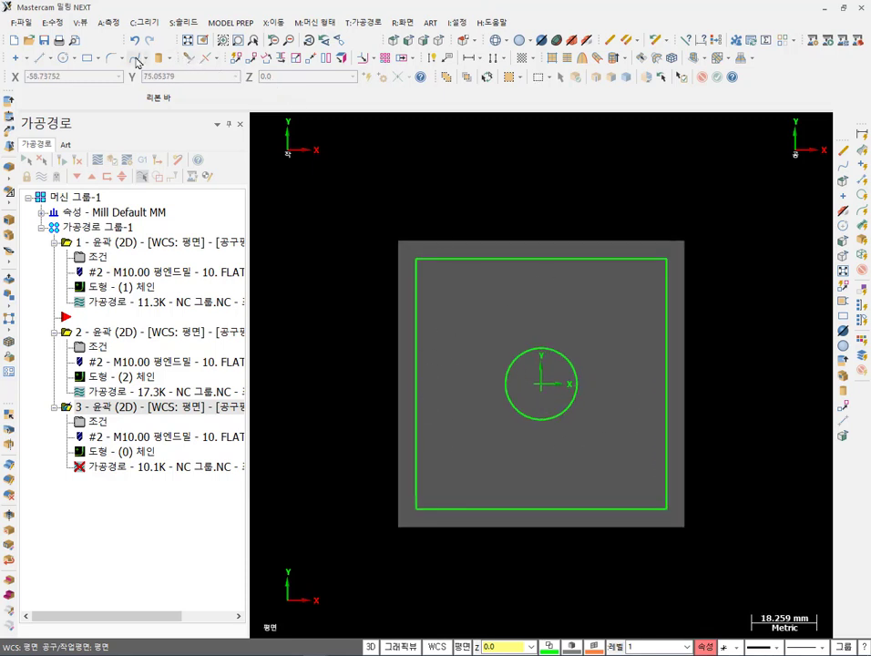
{"action": "left_click", "coordinate": [102, 45]}
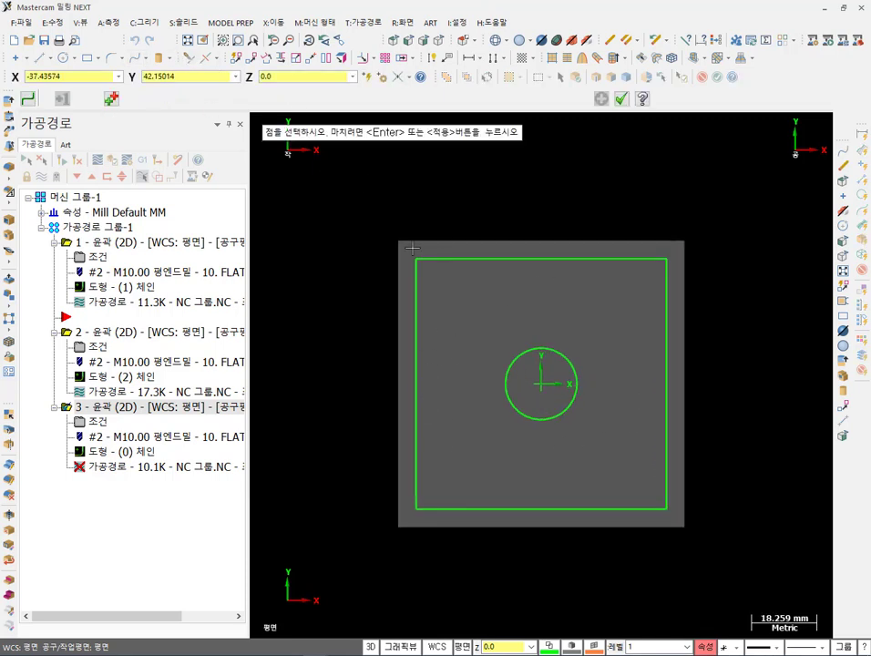
{"action": "left_click", "coordinate": [541, 510]}
{"action": "left_click", "coordinate": [448, 485]}
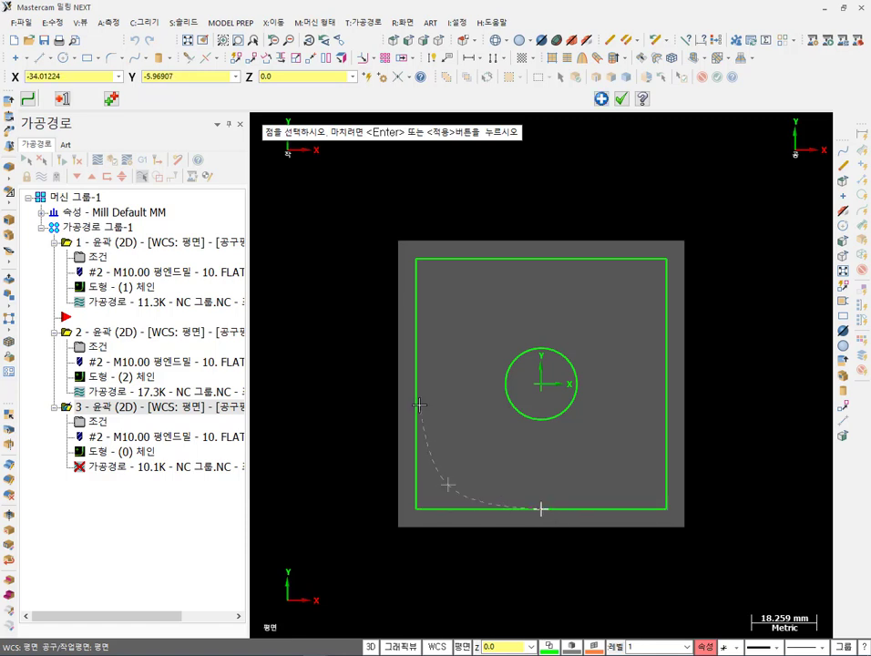
{"action": "left_click", "coordinate": [416, 384]}
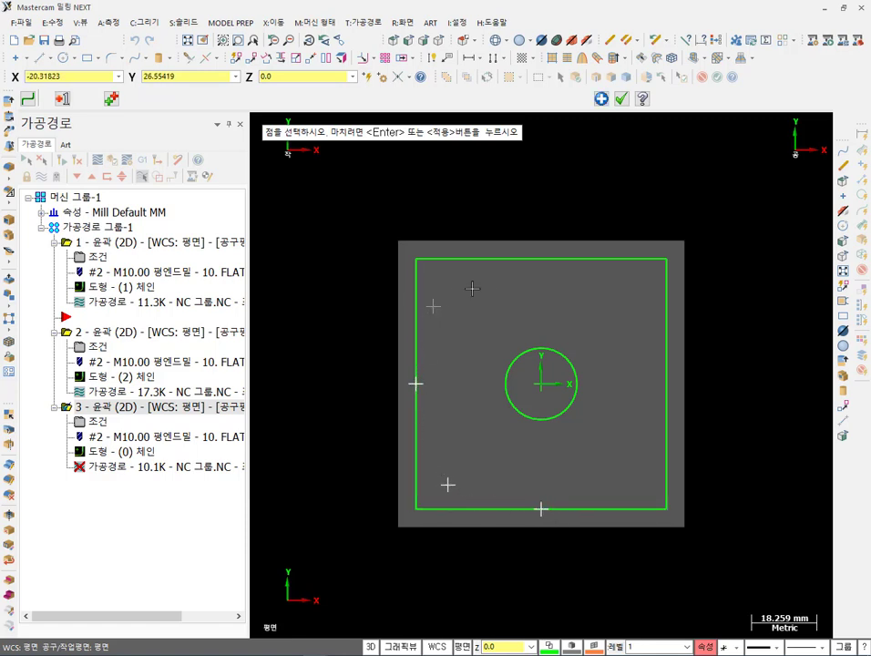
{"action": "left_click", "coordinate": [505, 278]}
{"action": "left_click", "coordinate": [541, 259]}
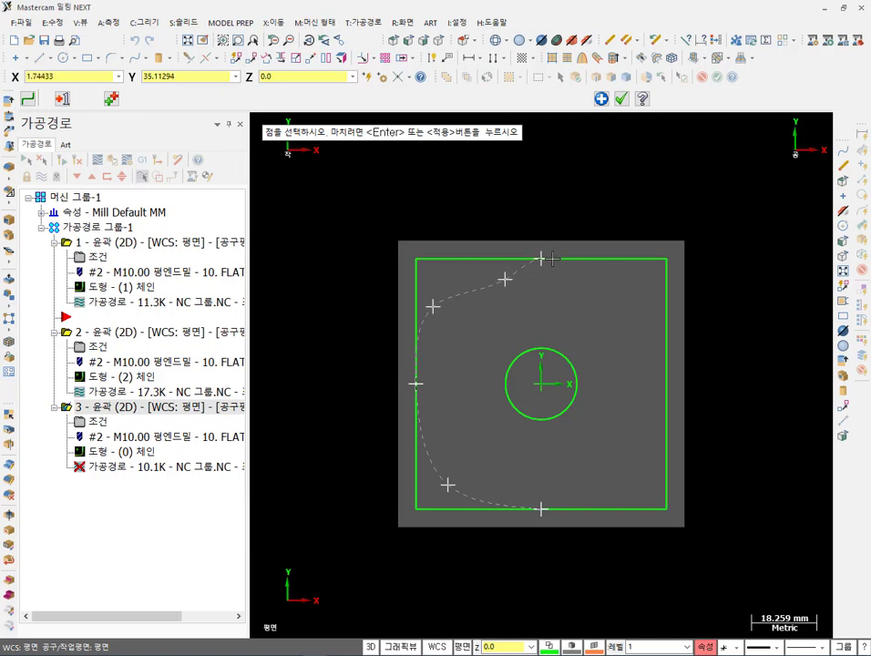
{"action": "left_click", "coordinate": [622, 274]}
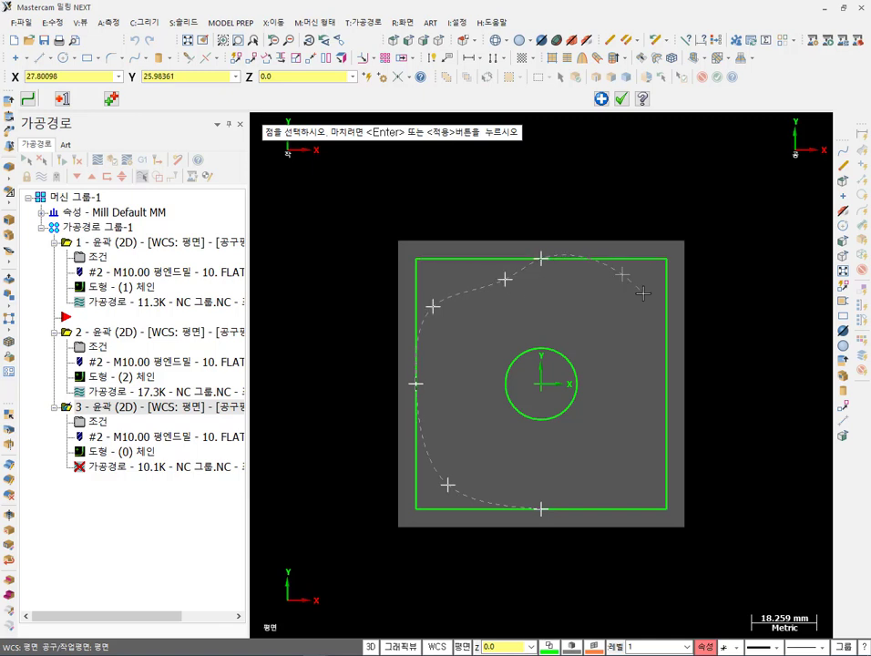
{"action": "left_click", "coordinate": [666, 383]}
{"action": "left_click", "coordinate": [640, 492]}
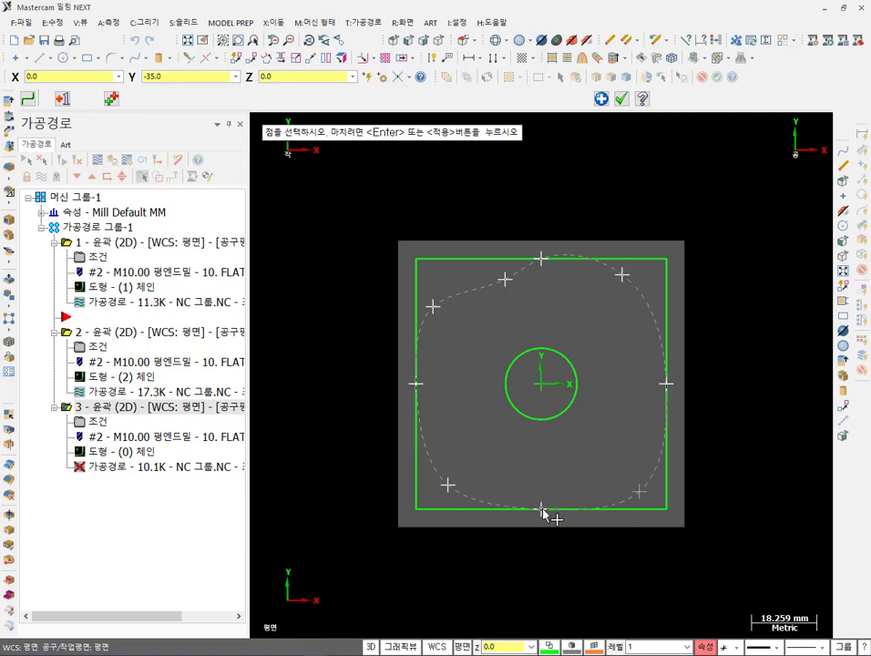
{"action": "left_click", "coordinate": [541, 508]}
{"action": "left_click", "coordinate": [415, 383]}
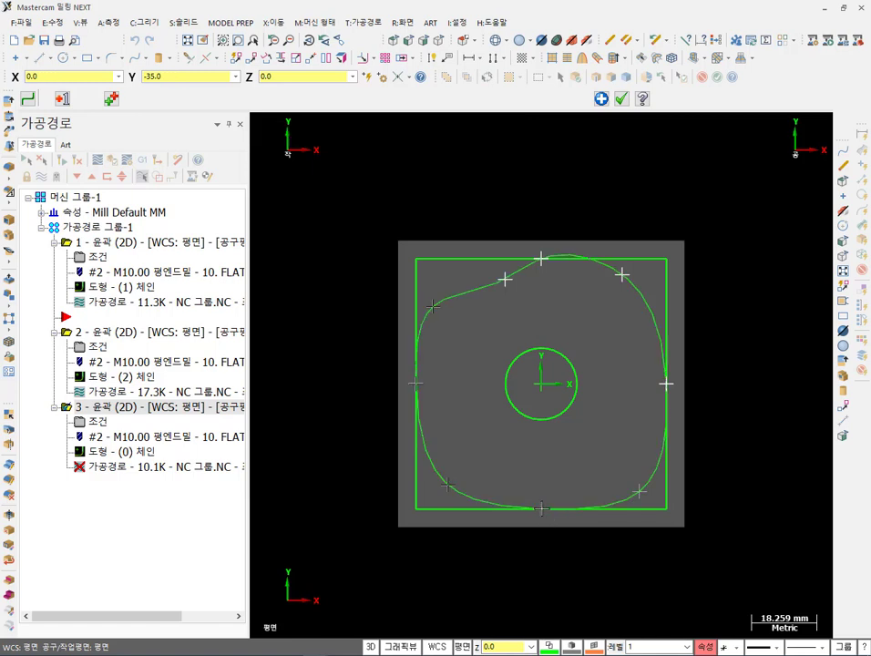
{"action": "left_click", "coordinate": [621, 102]}
Delete the square outline around the new spline, including its toolpath-linked geometry.
{"action": "left_click", "coordinate": [465, 260]}
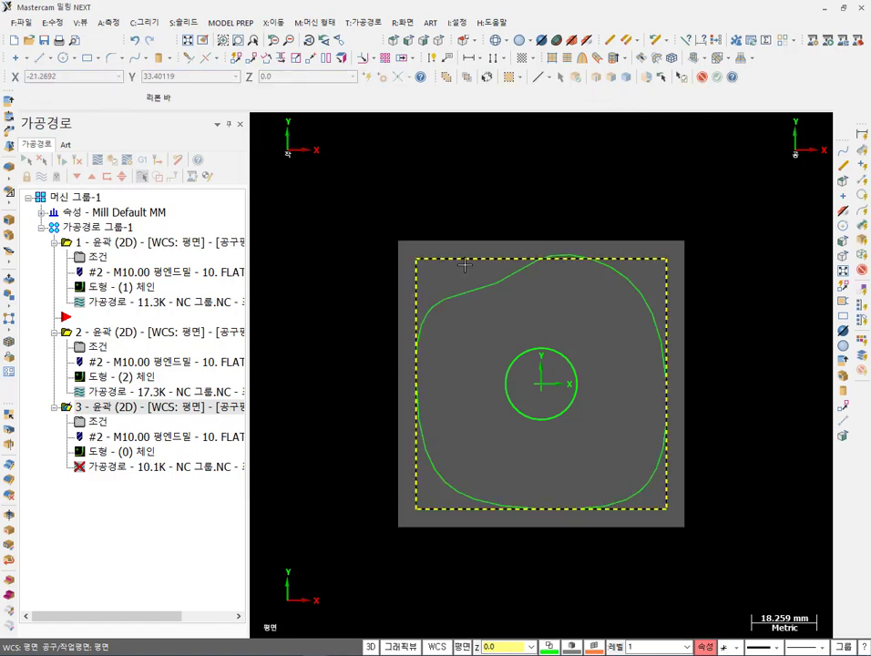
{"action": "key", "text": "Delete"}
{"action": "left_click", "coordinate": [542, 260]}
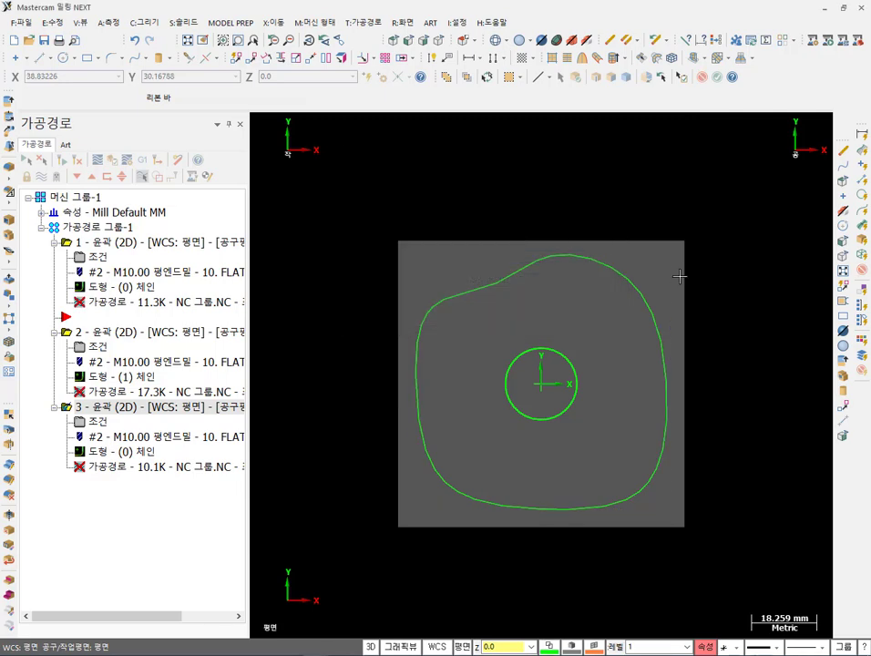
Show the model in isometric view and delete the first contour operation from the toolpath group.
{"action": "scroll", "coordinate": [572, 525], "scroll_direction": "up", "scroll_amount": 1}
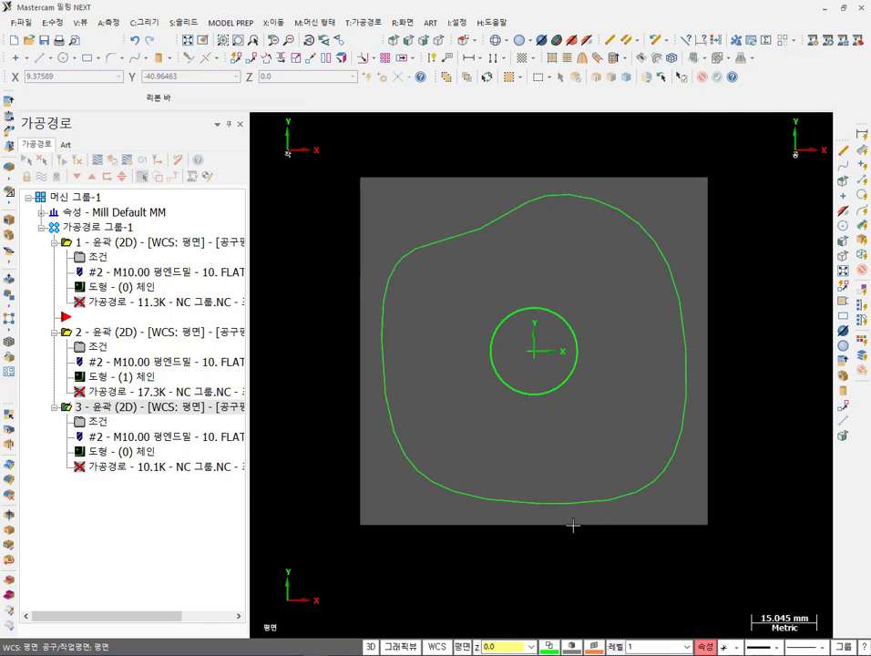
{"action": "left_click", "coordinate": [440, 41]}
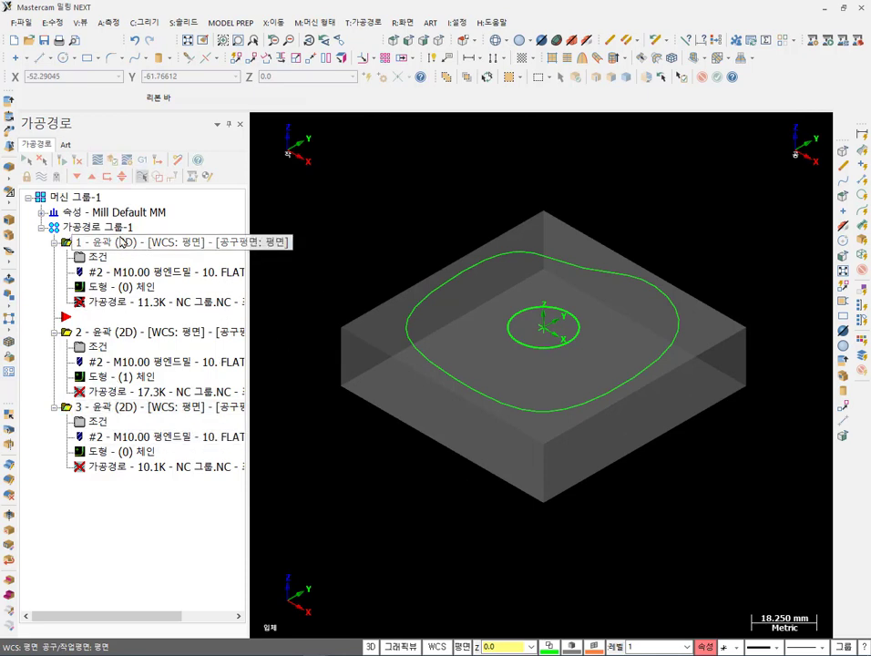
{"action": "key", "text": "Delete"}
{"action": "left_click", "coordinate": [526, 374]}
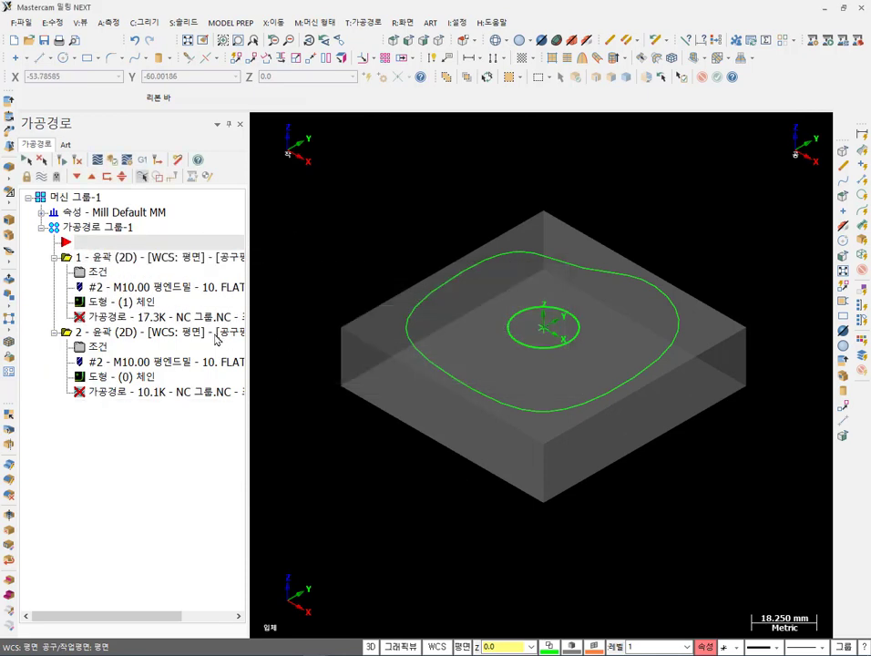
Delete the first contour operation and rechain the remaining contour operation's geometry to the closed spline.
{"action": "key", "text": "Delete"}
{"action": "left_click", "coordinate": [462, 378]}
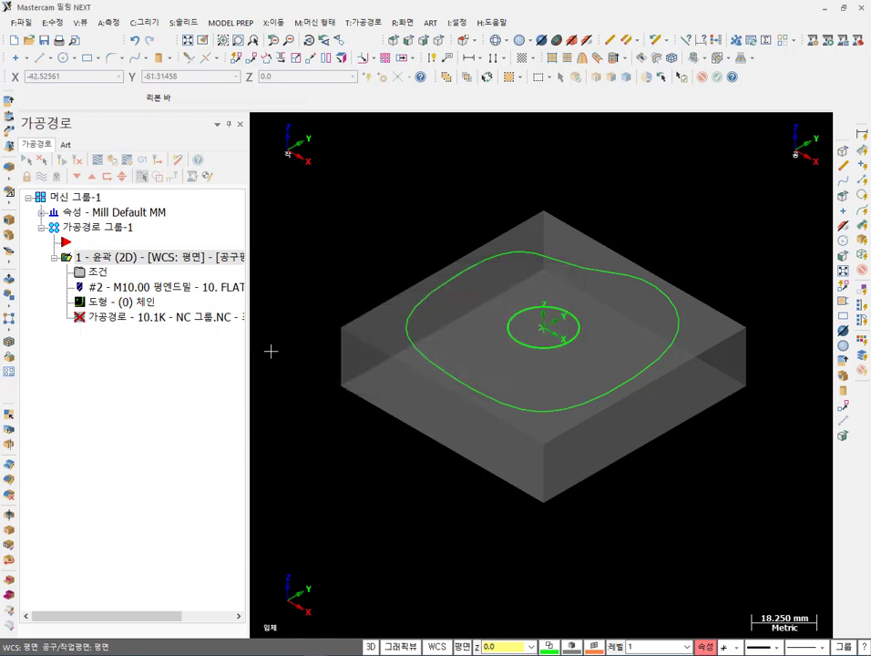
{"action": "left_click", "coordinate": [139, 314]}
{"action": "right_click", "coordinate": [220, 298]}
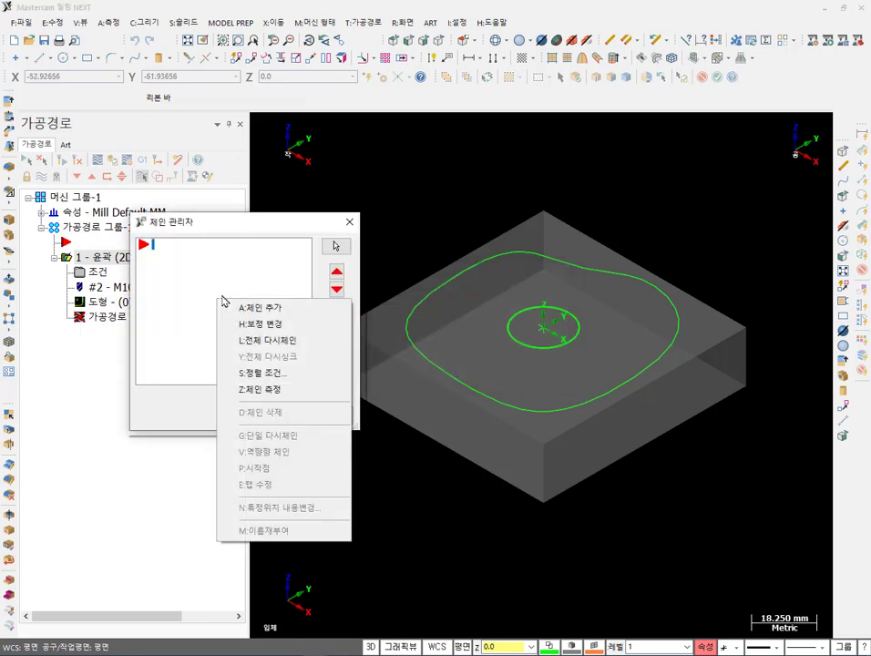
{"action": "left_click", "coordinate": [267, 340]}
{"action": "left_click", "coordinate": [407, 303]}
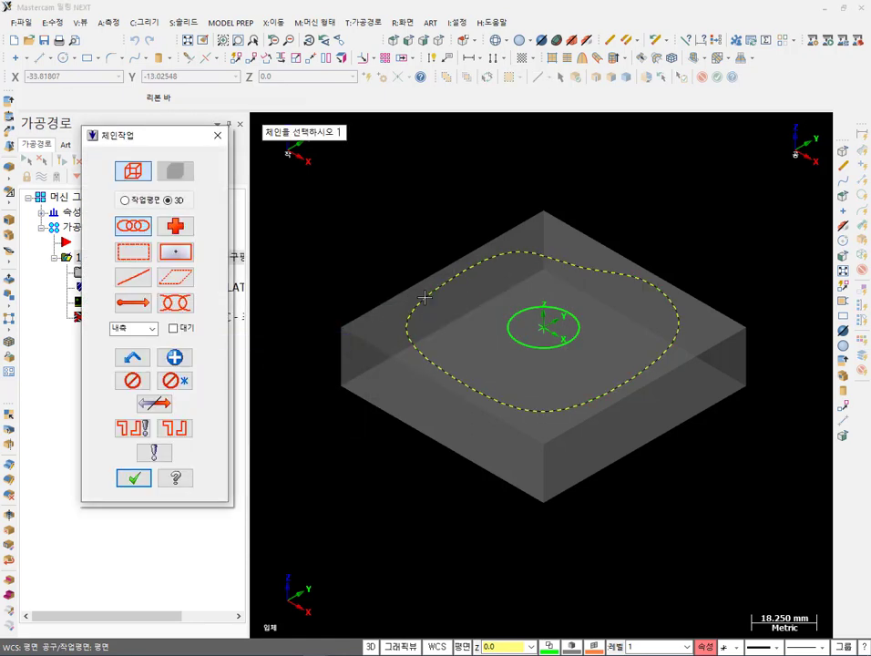
{"action": "left_click", "coordinate": [133, 477]}
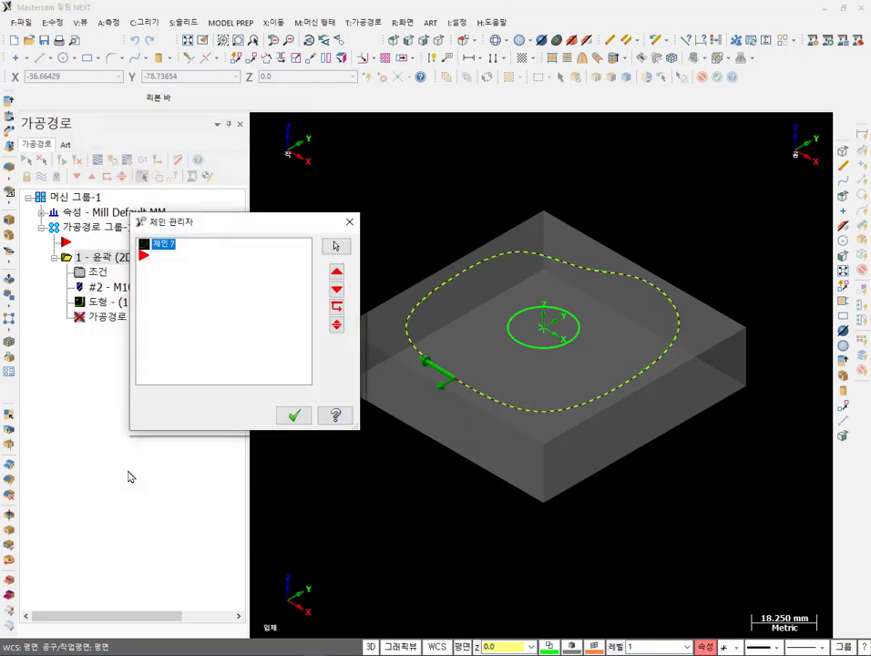
{"action": "left_click", "coordinate": [291, 415]}
Set the contour operation's compensation type to Computer (컴퓨터), check its tolerance settings, and regenerate the toolpath.
{"action": "left_click", "coordinate": [98, 271]}
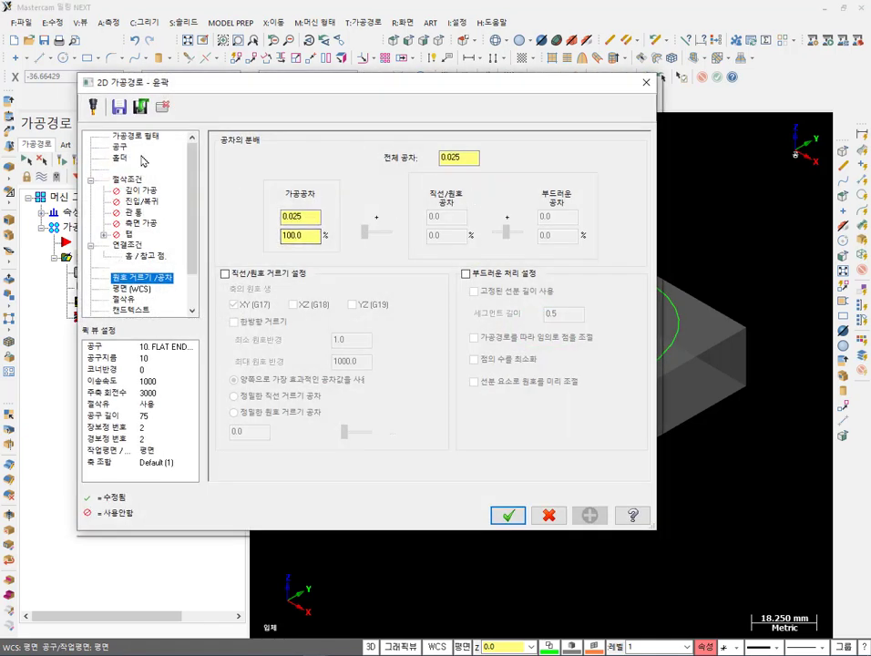
{"action": "left_click", "coordinate": [137, 181]}
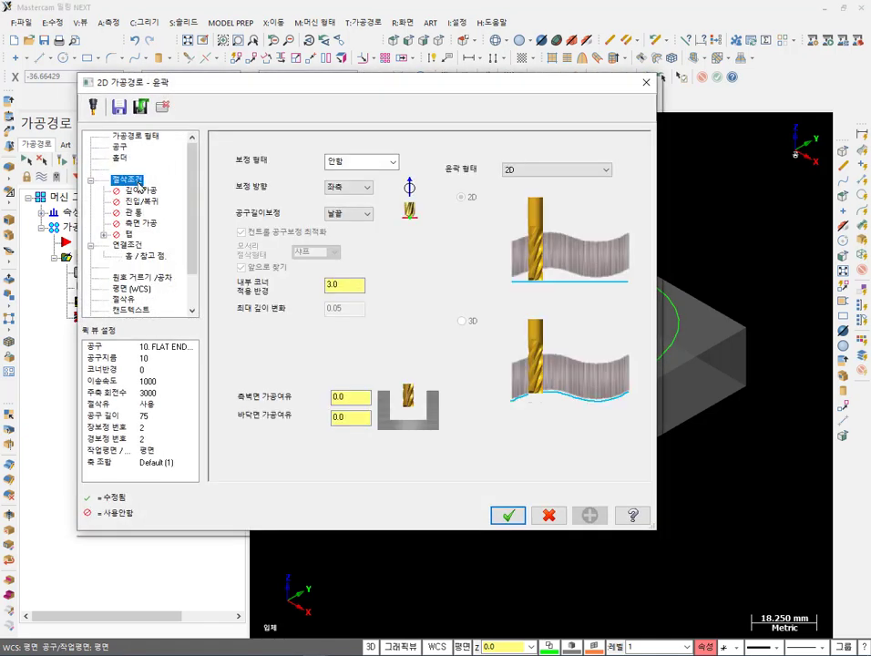
{"action": "left_click", "coordinate": [124, 245]}
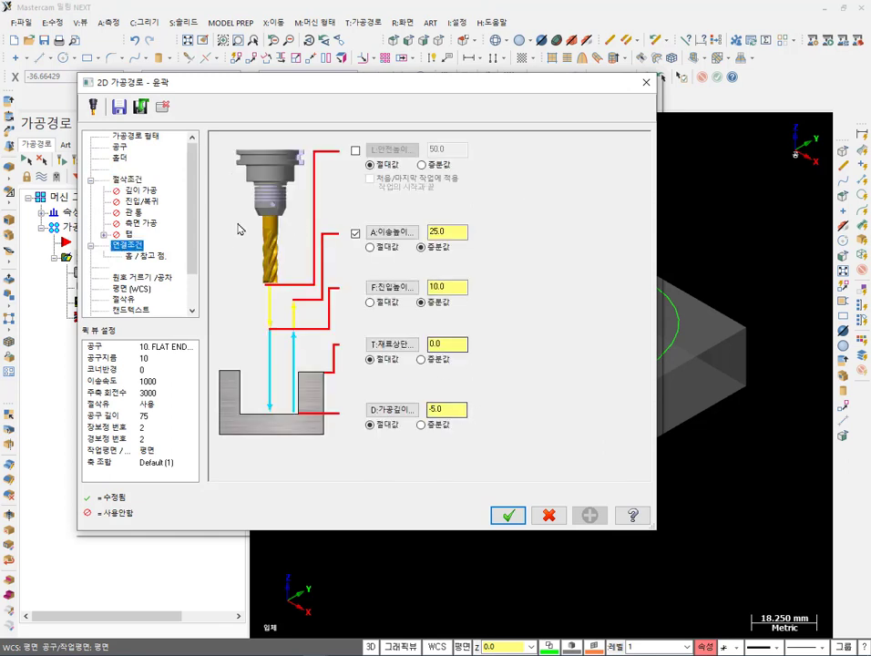
{"action": "left_click", "coordinate": [133, 180]}
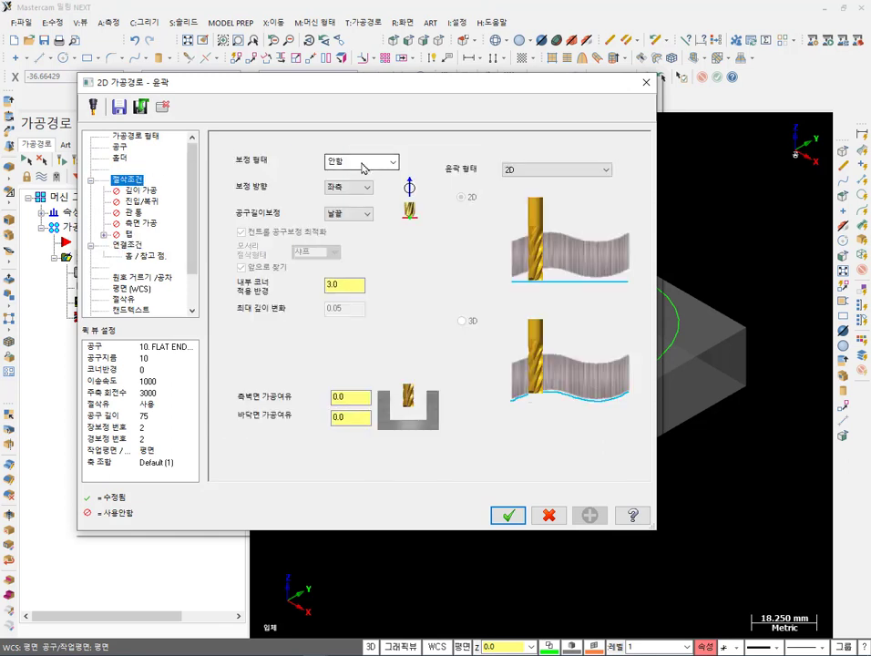
{"action": "left_click", "coordinate": [391, 162]}
{"action": "left_click", "coordinate": [382, 172]}
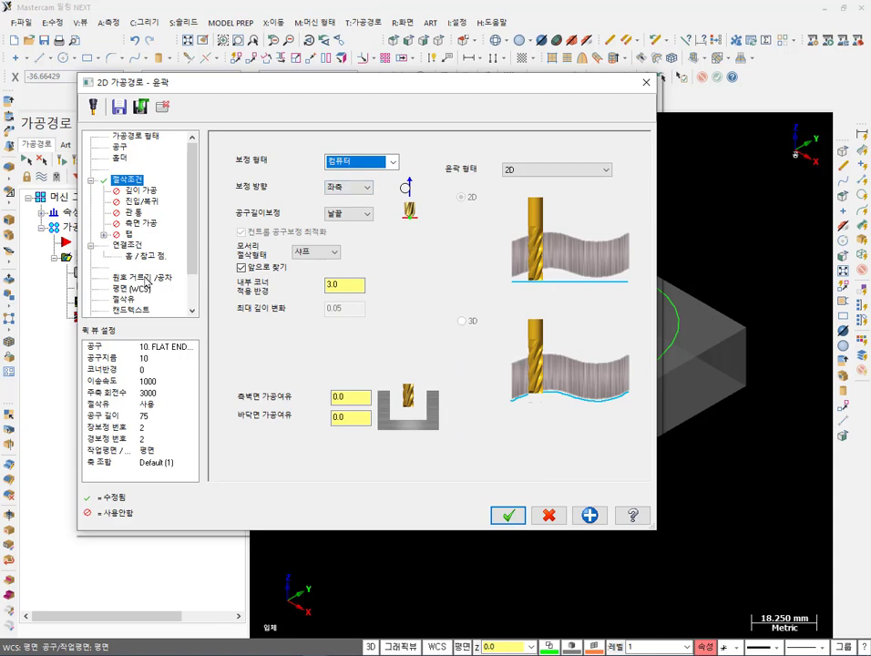
{"action": "left_click", "coordinate": [150, 277]}
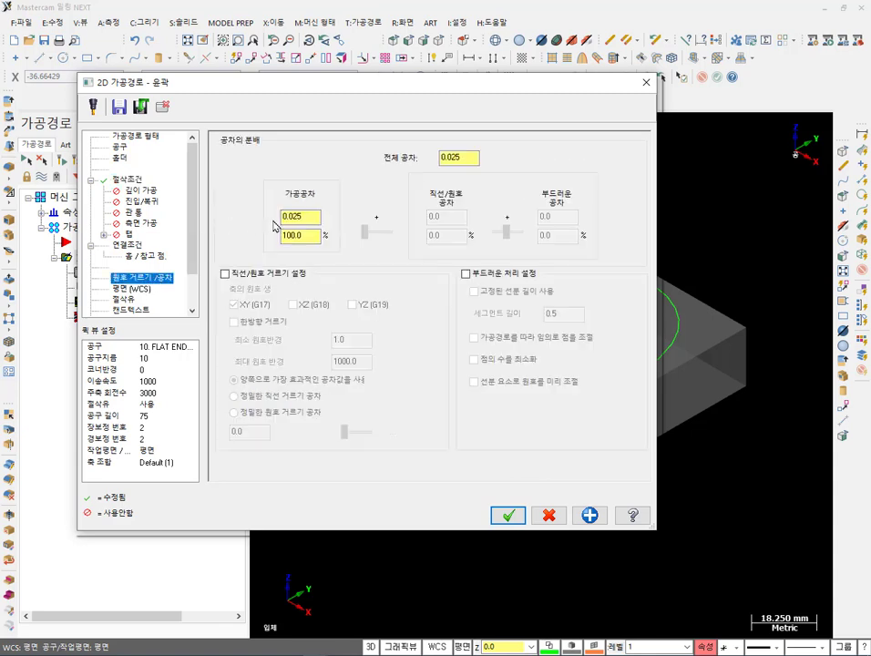
{"action": "left_click", "coordinate": [508, 516]}
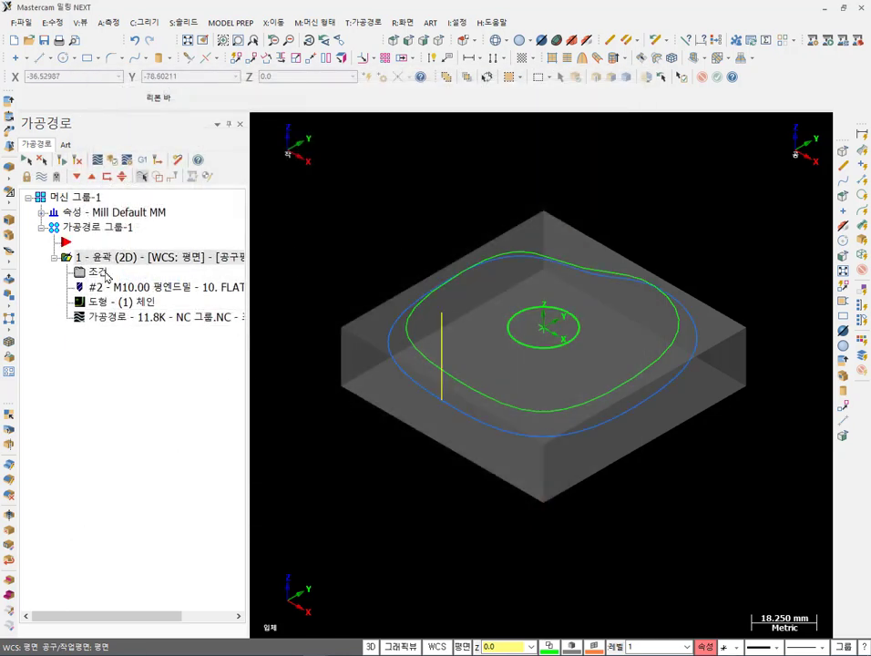
Backplot the compensated contour toolpath around the spline from start to end, and close the backplot.
{"action": "key", "text": "alt+t"}
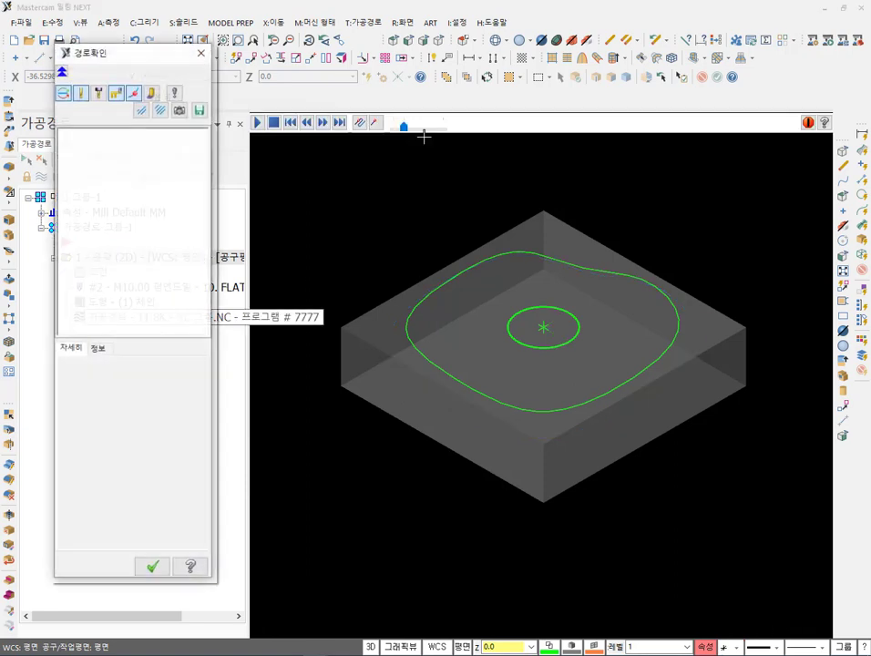
{"action": "mouse_move", "coordinate": [463, 130]}
{"action": "left_mouse_down"}
{"action": "mouse_move", "coordinate": [595, 134]}
{"action": "mouse_move", "coordinate": [788, 206]}
{"action": "left_mouse_up"}
{"action": "left_click", "coordinate": [155, 565]}
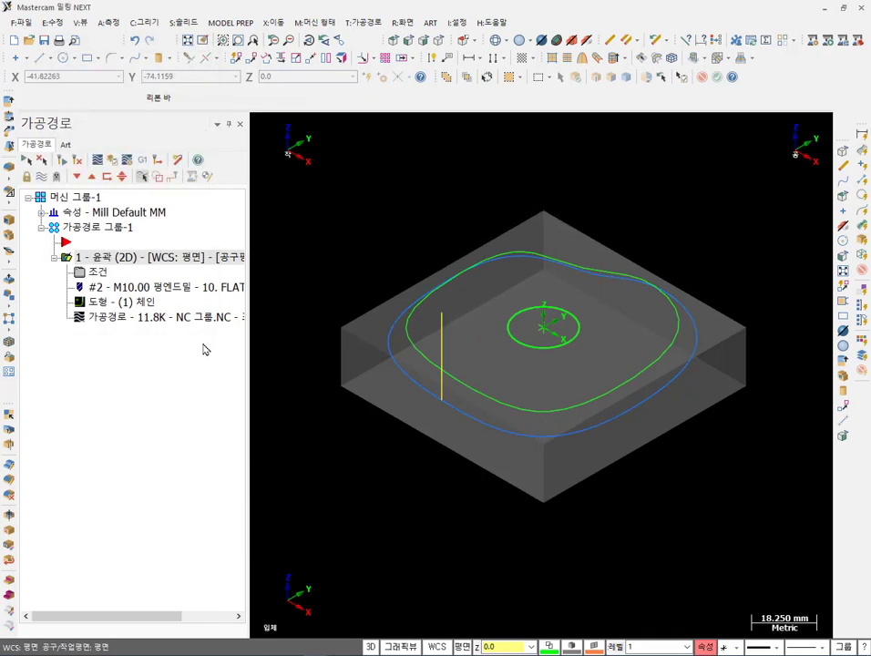
Run the Verify simulation of the contour cut, examine the facets on the curved wall up close, and close the simulator.
{"action": "left_click", "coordinate": [127, 176]}
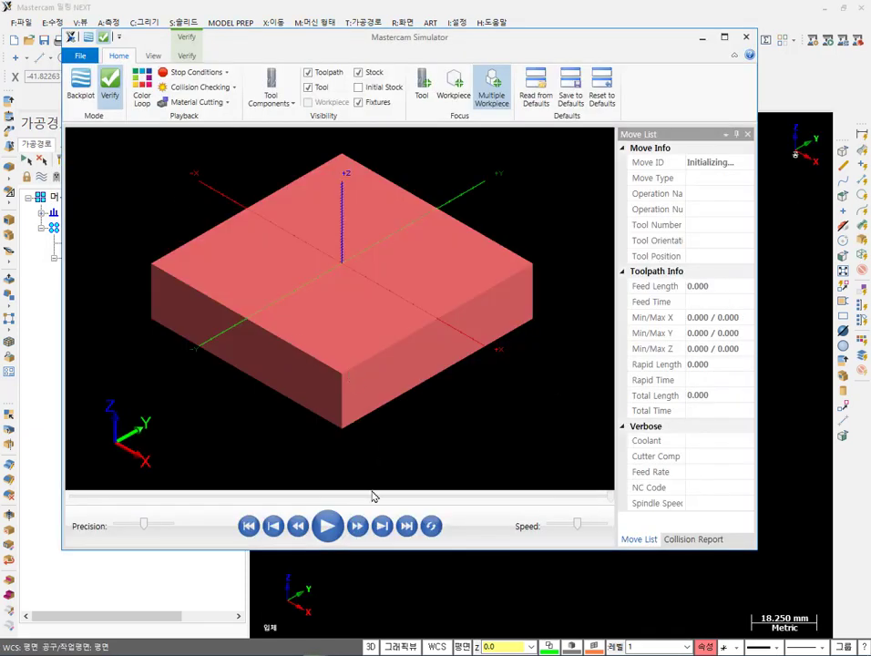
{"action": "left_click", "coordinate": [327, 526]}
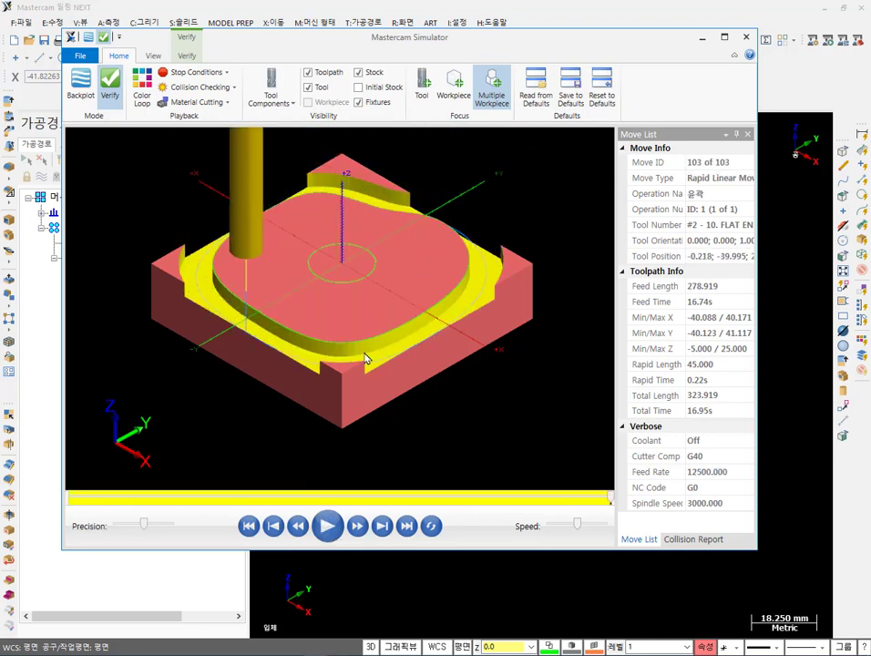
{"action": "scroll", "coordinate": [364, 358], "scroll_direction": "up", "scroll_amount": 5}
{"action": "scroll", "coordinate": [209, 345], "scroll_direction": "up", "scroll_amount": 3}
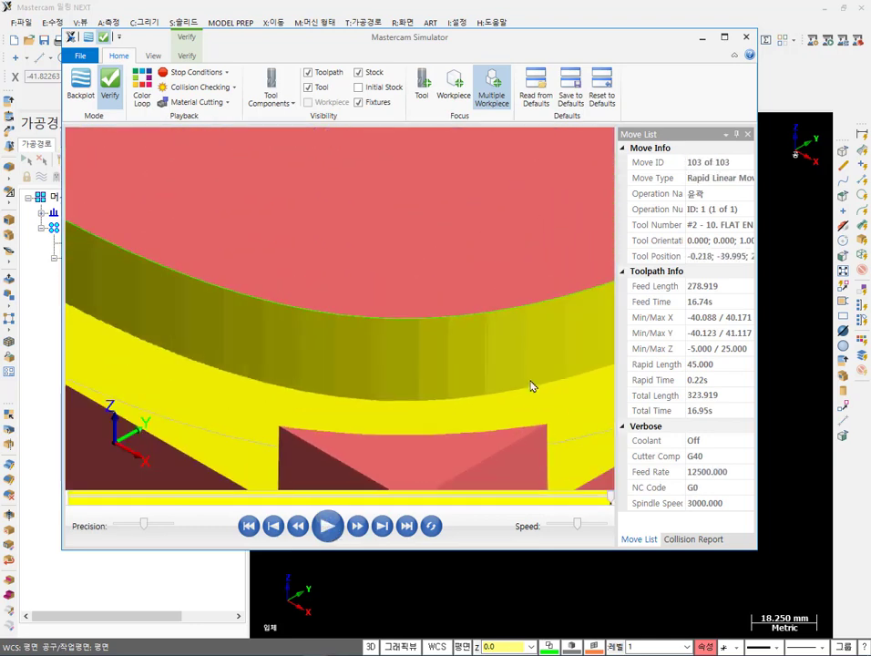
{"action": "scroll", "coordinate": [136, 318], "scroll_direction": "up", "scroll_amount": 3}
{"action": "middle_click_drag", "start_coordinate": [123, 313], "coordinate": [134, 313]}
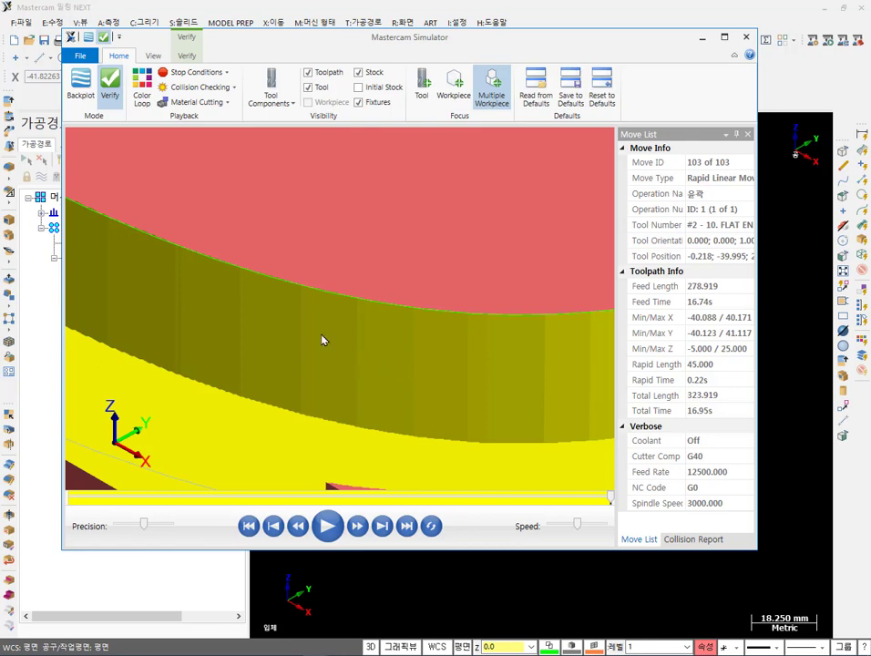
{"action": "scroll", "coordinate": [259, 316], "scroll_direction": "down", "scroll_amount": 2}
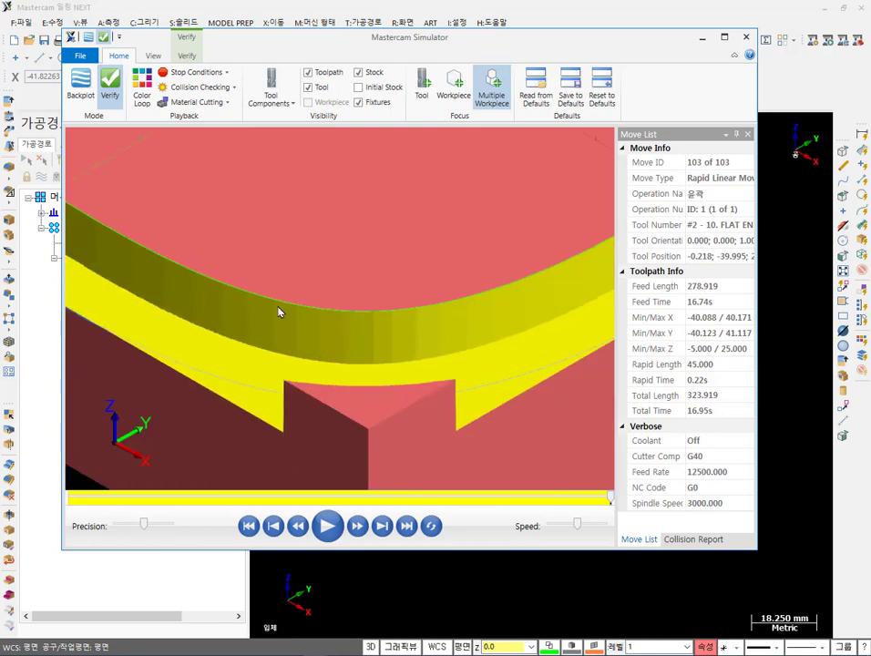
{"action": "scroll", "coordinate": [171, 291], "scroll_direction": "up", "scroll_amount": 3}
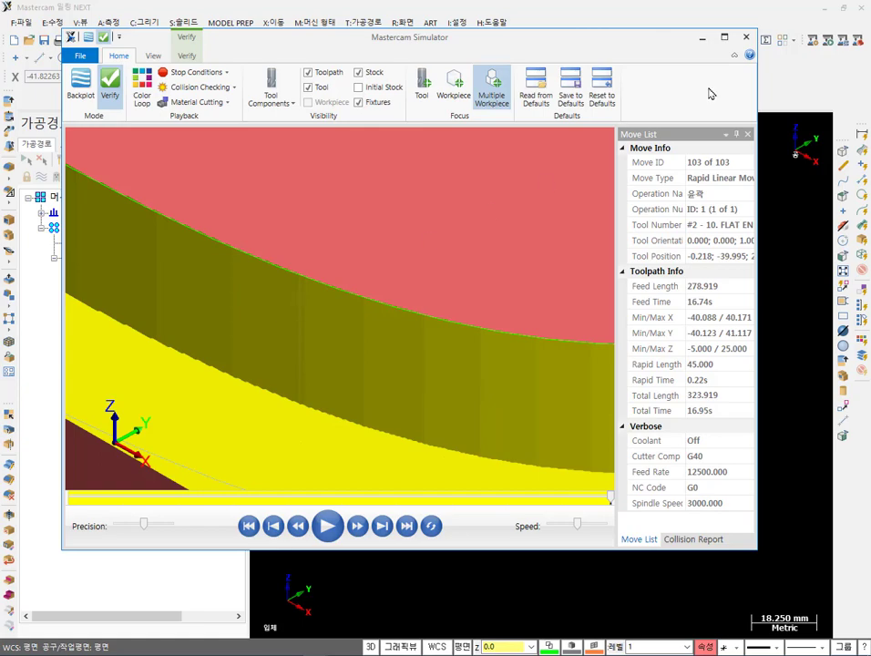
{"action": "left_click", "coordinate": [746, 36]}
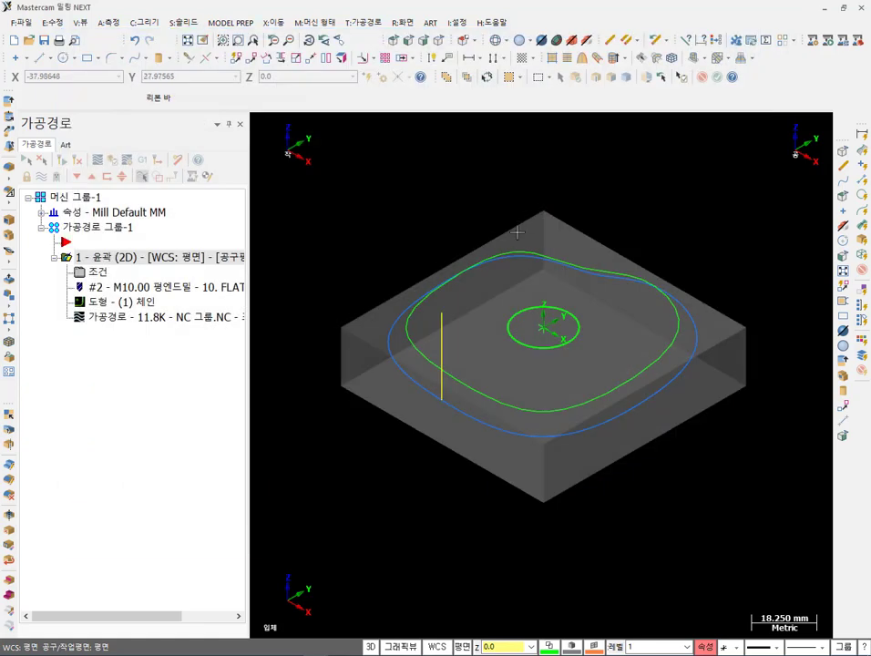
Tighten the contour operation's total tolerance (전체 공차) and regenerate its toolpath.
{"action": "left_click", "coordinate": [82, 271]}
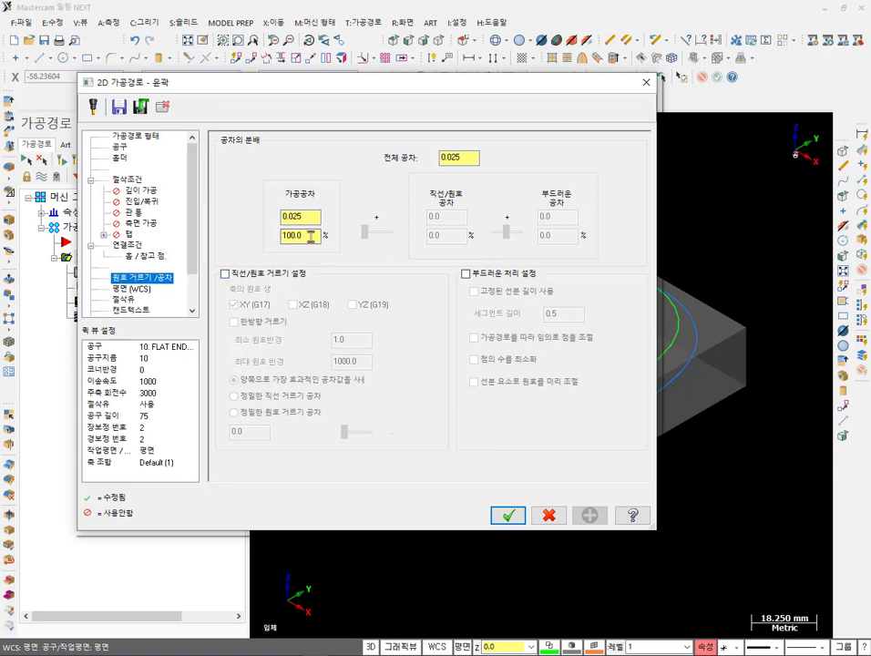
{"action": "left_click", "coordinate": [474, 158]}
{"action": "left_click_drag", "start_coordinate": [475, 157], "coordinate": [405, 164]}
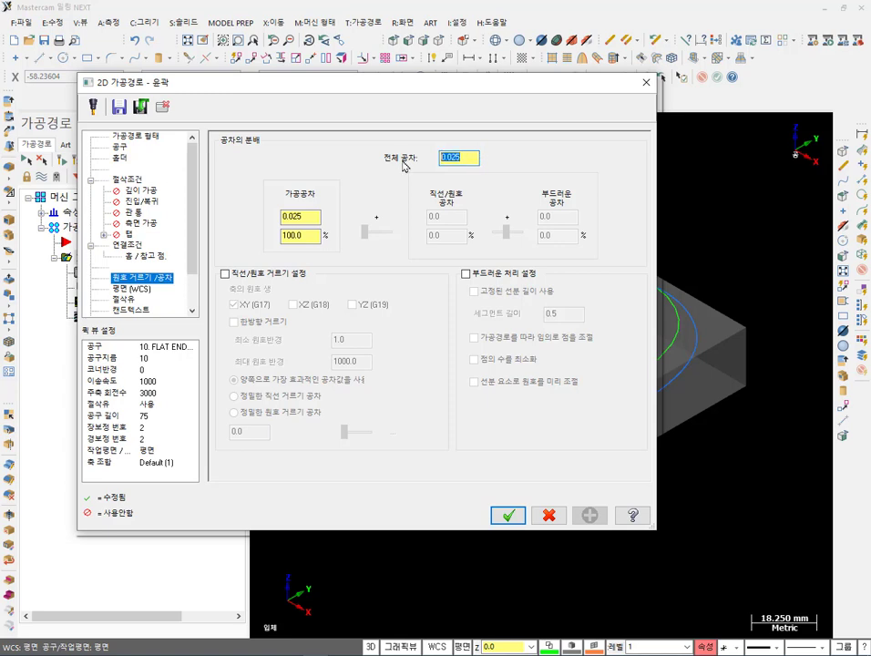
{"action": "type", "text": "01"}
{"action": "left_click", "coordinate": [507, 515]}
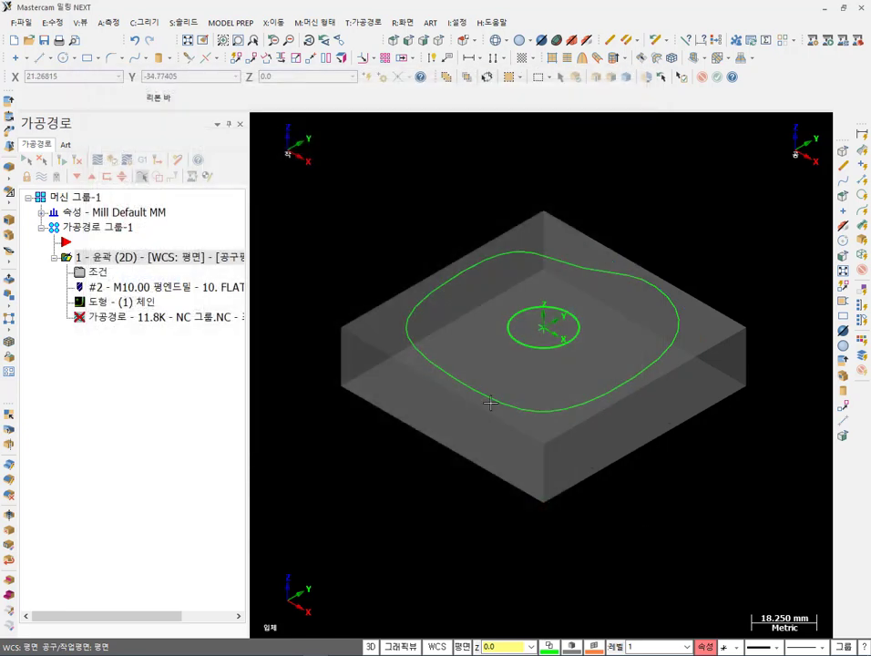
{"action": "left_click", "coordinate": [58, 163]}
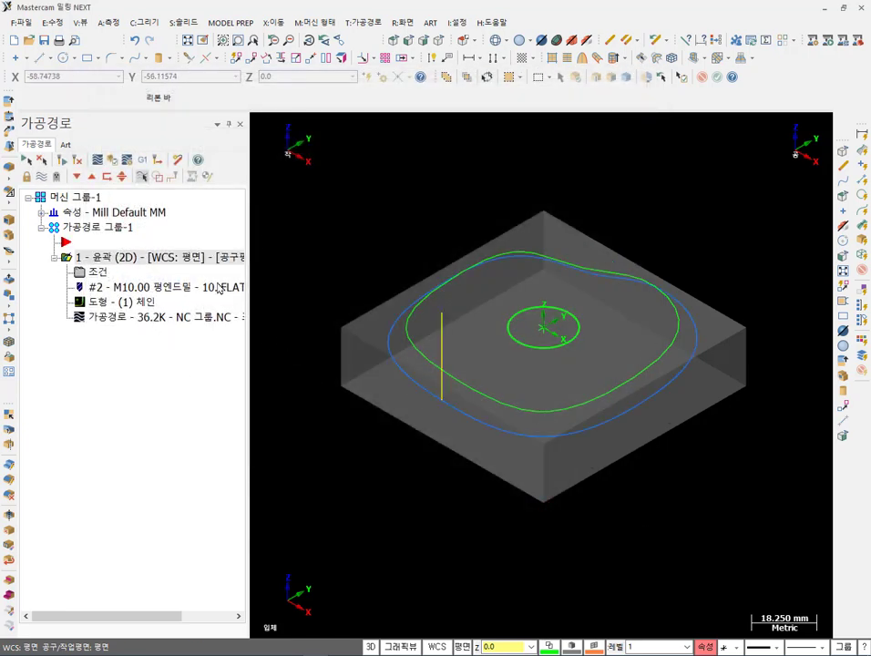
Verify the contour cut with the tighter tolerance, inspect the machined wall's smoothness up close, and close the simulator.
{"action": "left_click", "coordinate": [143, 176]}
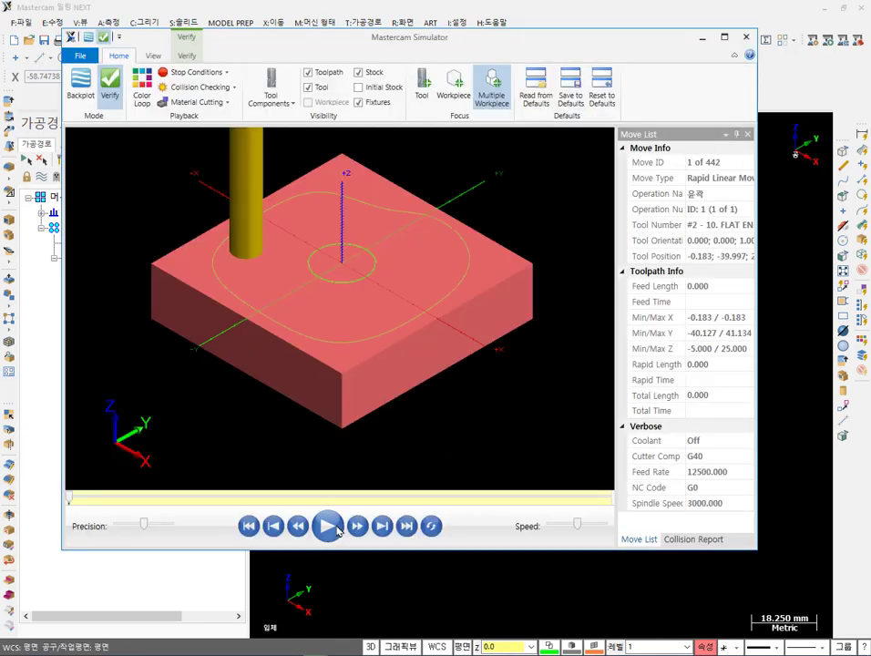
{"action": "left_click", "coordinate": [335, 529]}
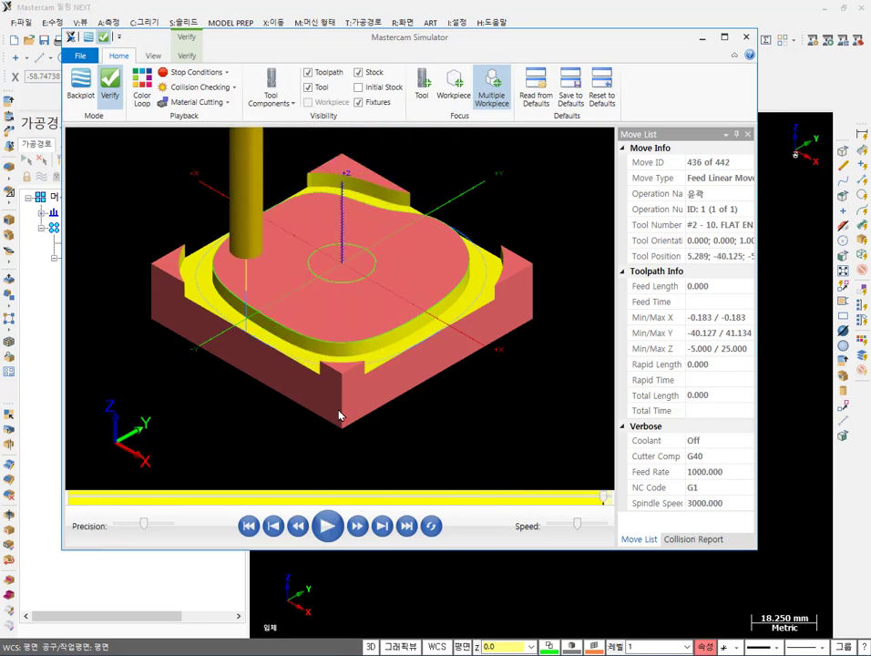
{"action": "scroll", "coordinate": [270, 334], "scroll_direction": "up", "scroll_amount": 5}
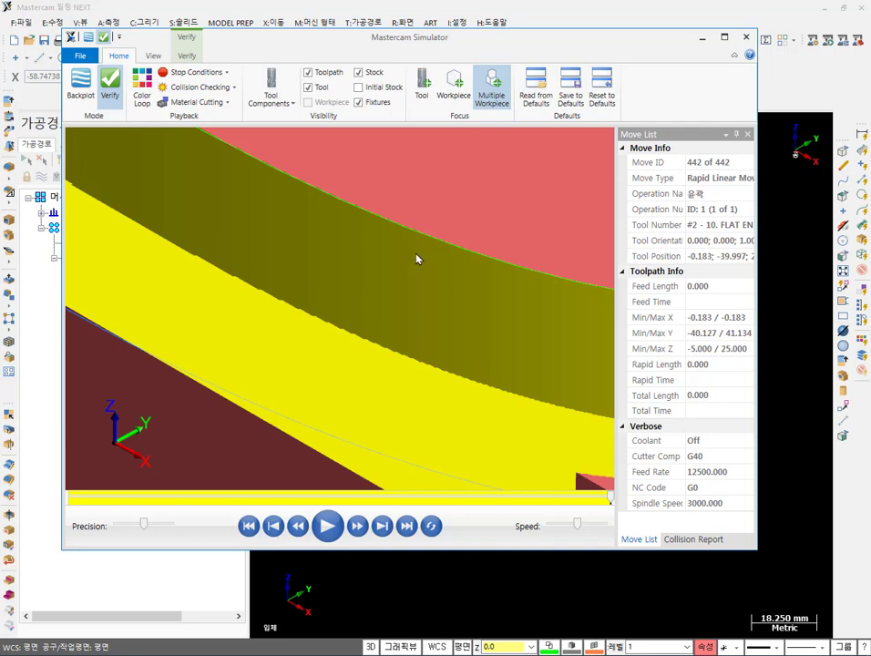
{"action": "scroll", "coordinate": [398, 238], "scroll_direction": "up", "scroll_amount": 6}
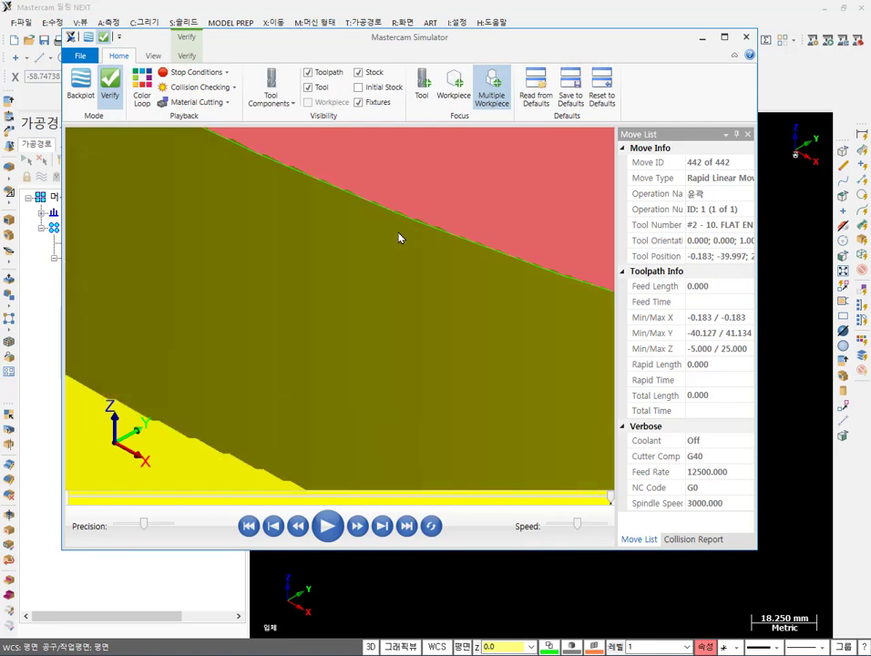
{"action": "scroll", "coordinate": [398, 237], "scroll_direction": "up", "scroll_amount": 1}
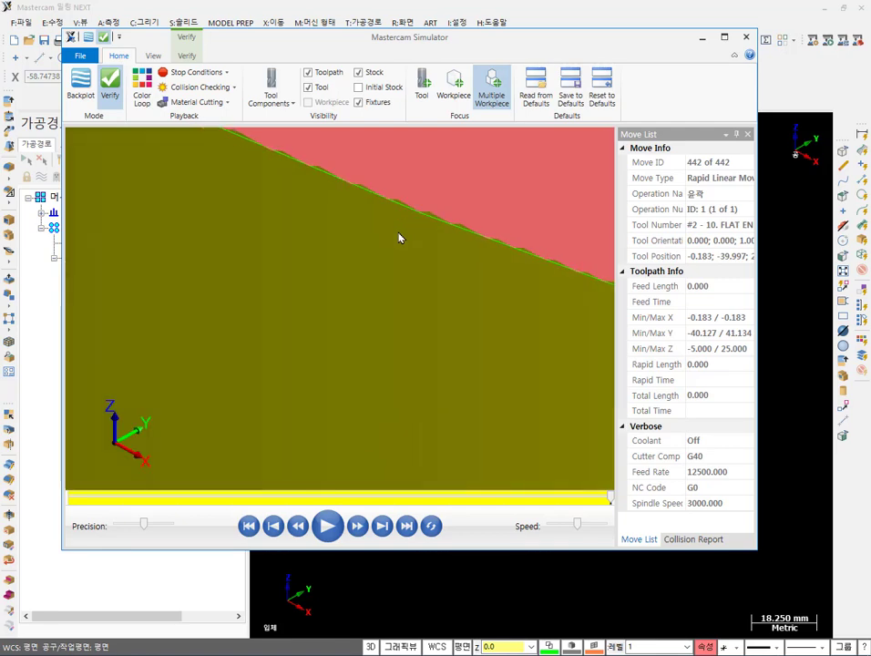
{"action": "scroll", "coordinate": [398, 237], "scroll_direction": "down", "scroll_amount": 8}
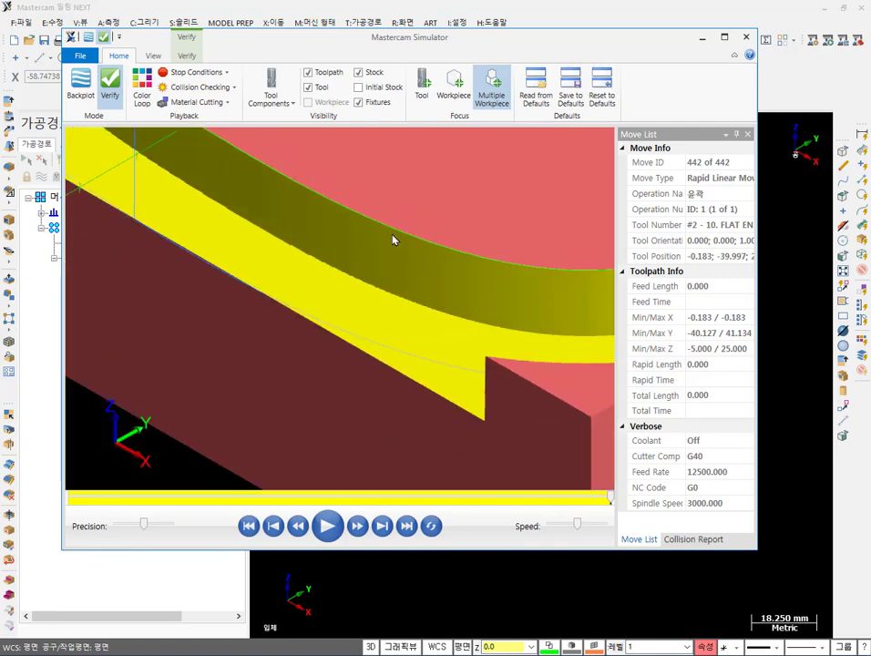
{"action": "scroll", "coordinate": [374, 346], "scroll_direction": "up", "scroll_amount": 1}
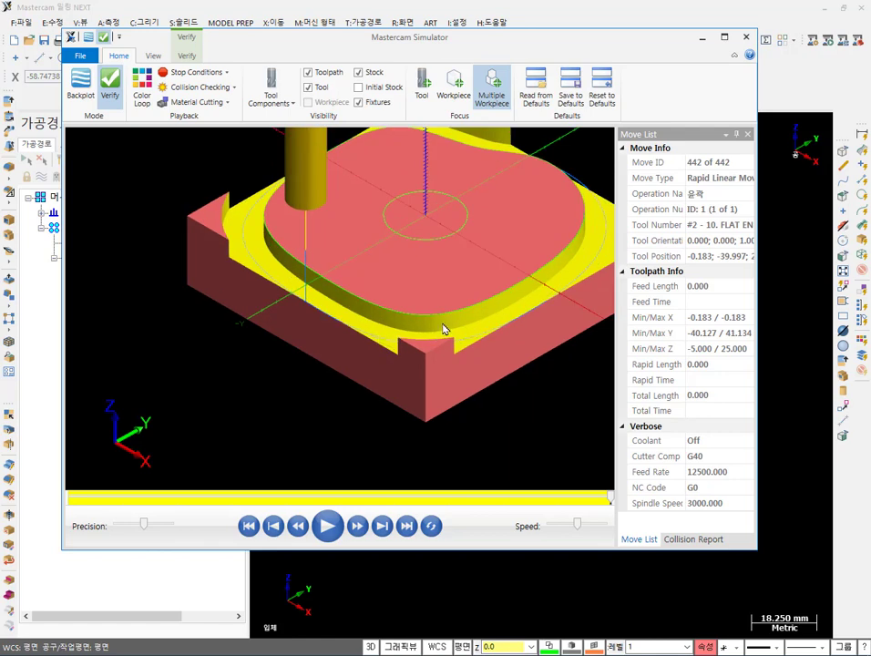
{"action": "scroll", "coordinate": [440, 329], "scroll_direction": "up", "scroll_amount": 2}
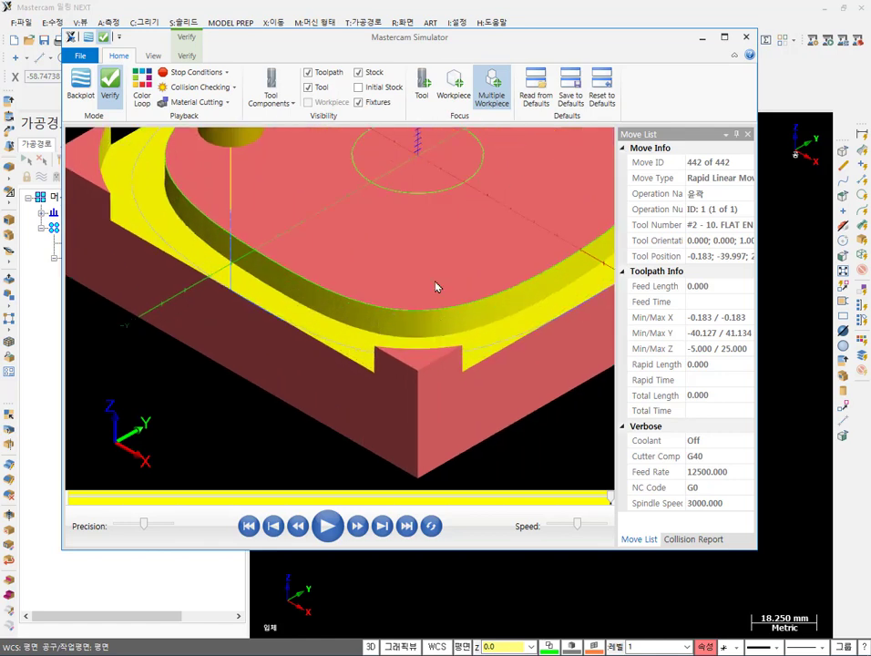
{"action": "left_click", "coordinate": [747, 40]}
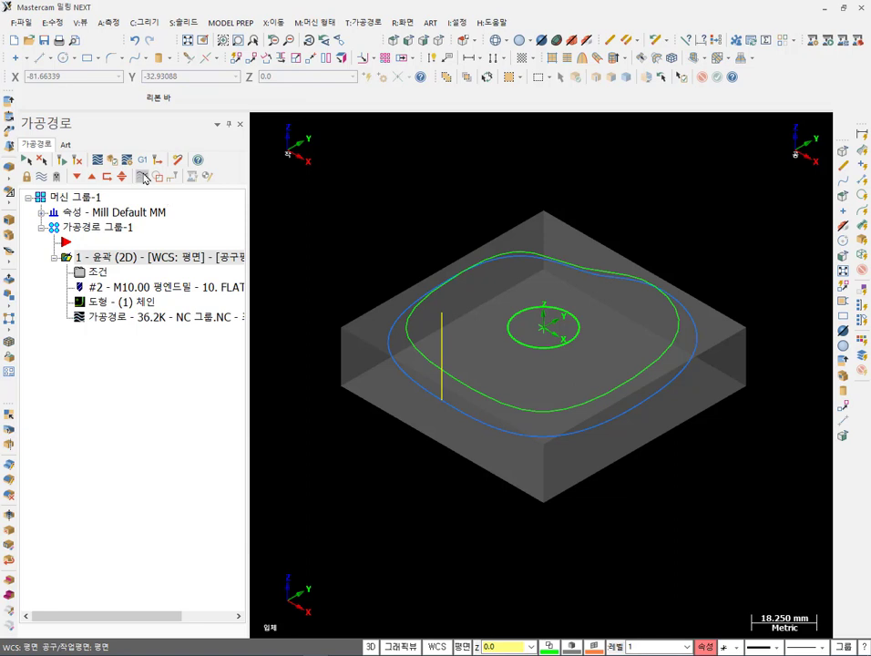
Backplot the tighter-tolerance contour toolpath to its end, examine the point spacing along the curve up close, and close the backplot.
{"action": "key", "text": "alt+t"}
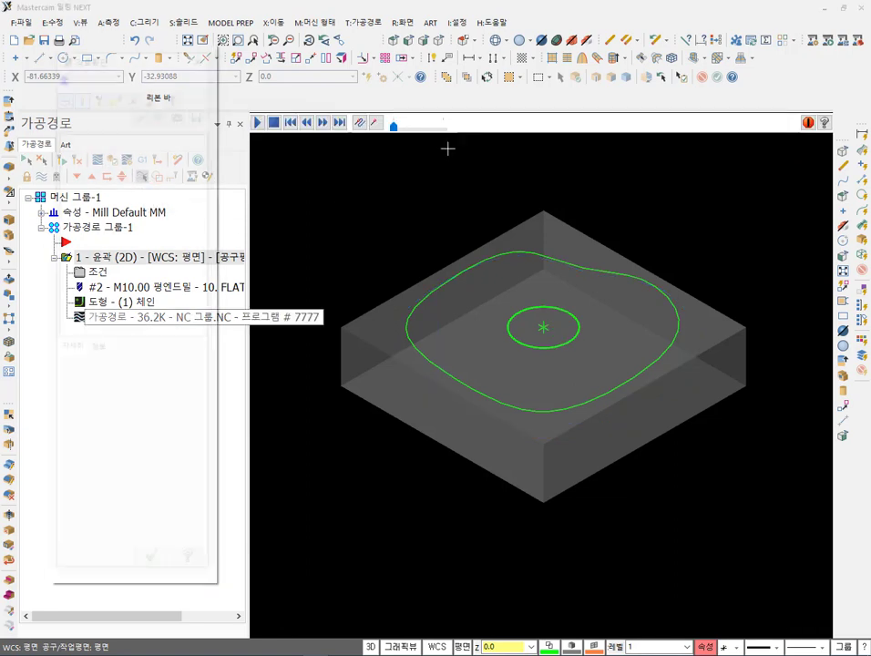
{"action": "mouse_move", "coordinate": [461, 126]}
{"action": "left_mouse_down"}
{"action": "mouse_move", "coordinate": [598, 124]}
{"action": "mouse_move", "coordinate": [684, 142]}
{"action": "mouse_move", "coordinate": [730, 166]}
{"action": "mouse_move", "coordinate": [811, 173]}
{"action": "left_mouse_up"}
{"action": "scroll", "coordinate": [811, 173], "scroll_direction": "up", "scroll_amount": 2}
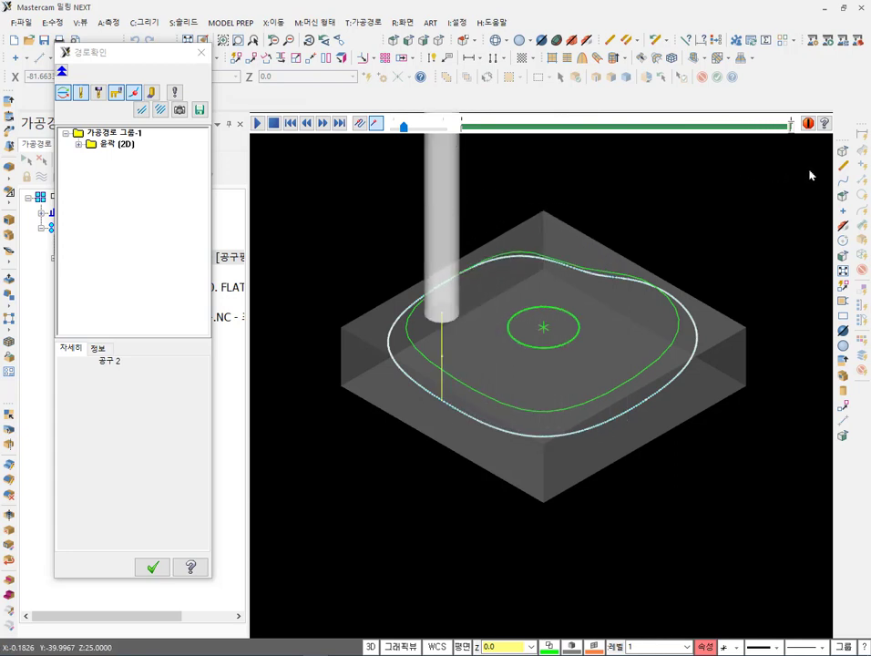
{"action": "scroll", "coordinate": [435, 475], "scroll_direction": "up", "scroll_amount": 8}
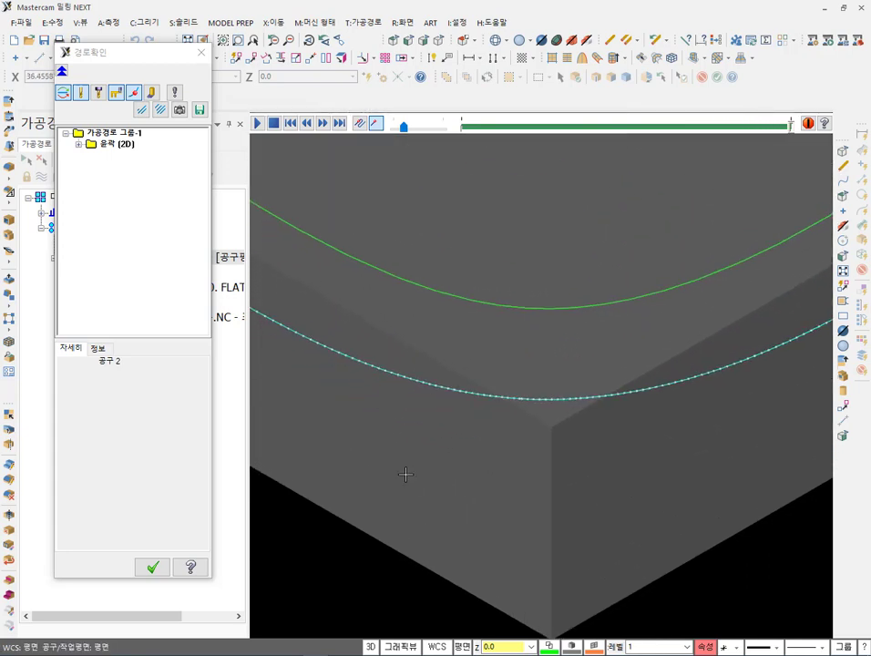
{"action": "scroll", "coordinate": [548, 361], "scroll_direction": "up", "scroll_amount": 4}
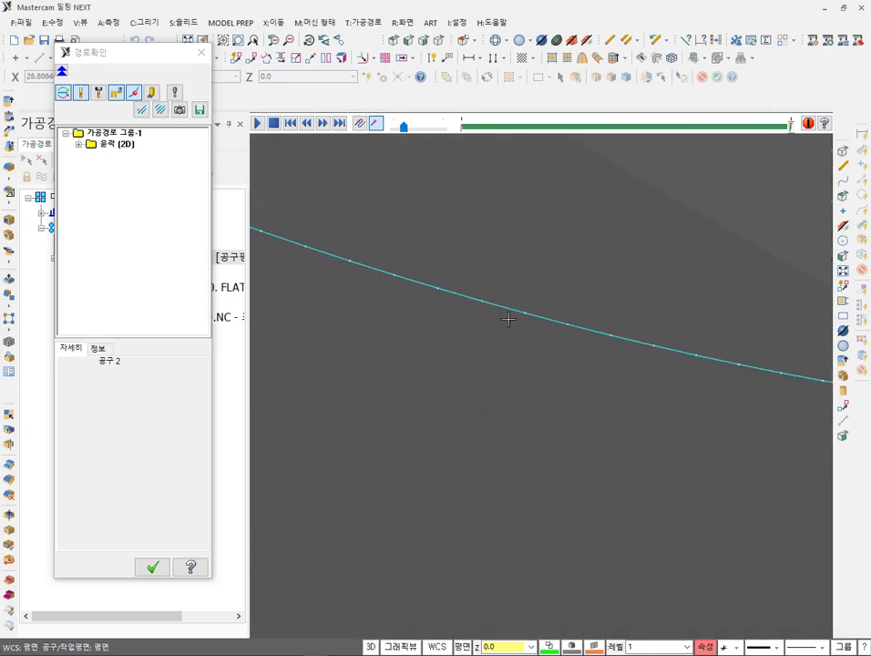
{"action": "scroll", "coordinate": [636, 369], "scroll_direction": "down", "scroll_amount": 6}
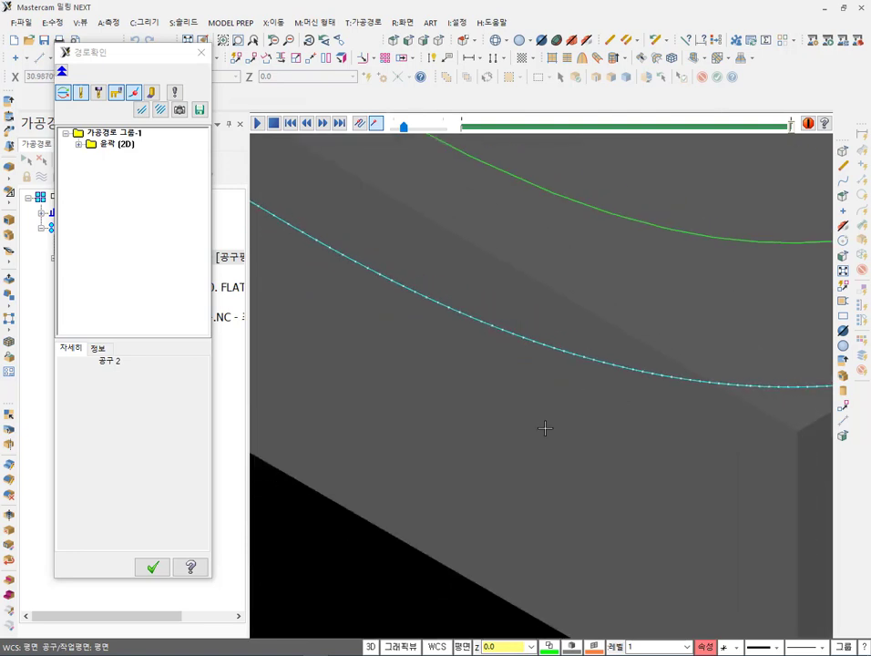
{"action": "scroll", "coordinate": [519, 387], "scroll_direction": "down", "scroll_amount": 5}
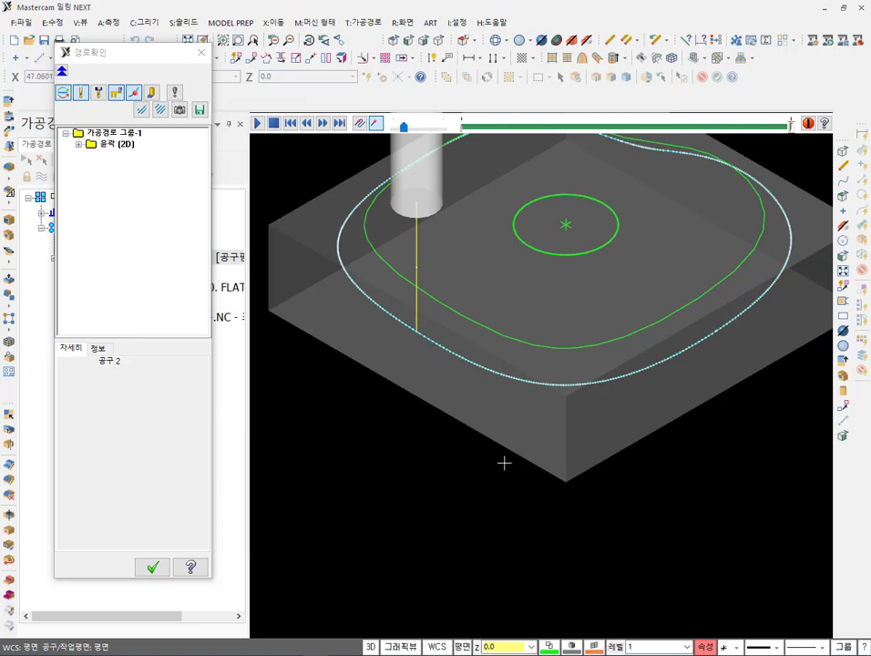
{"action": "scroll", "coordinate": [504, 461], "scroll_direction": "down", "scroll_amount": 2}
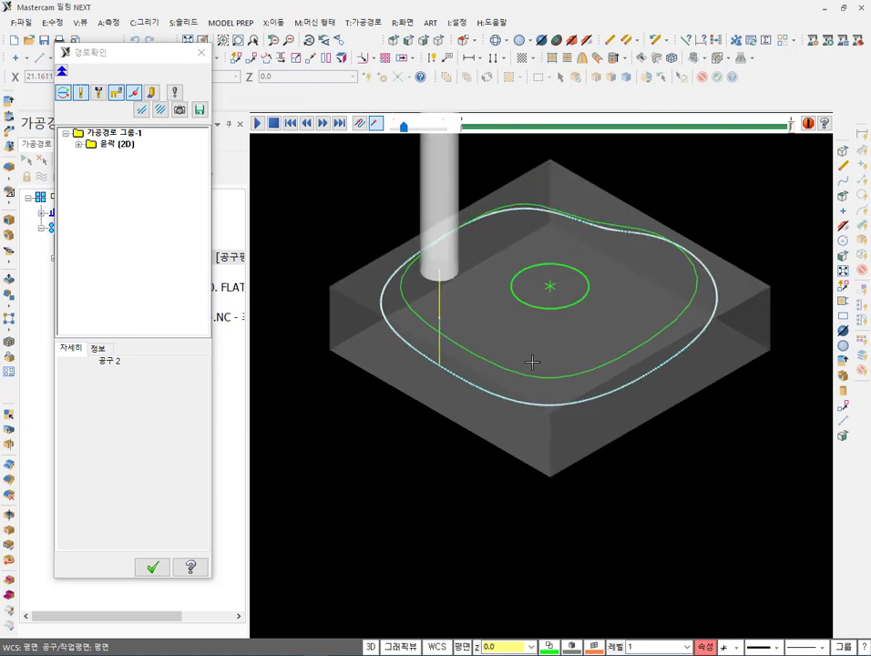
{"action": "scroll", "coordinate": [458, 396], "scroll_direction": "up", "scroll_amount": 3}
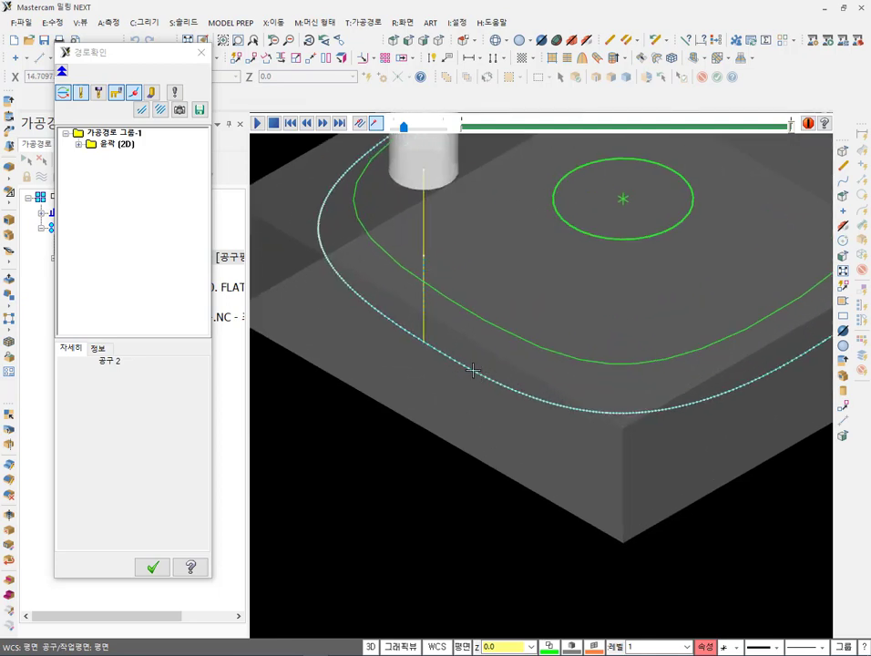
{"action": "left_click", "coordinate": [153, 568]}
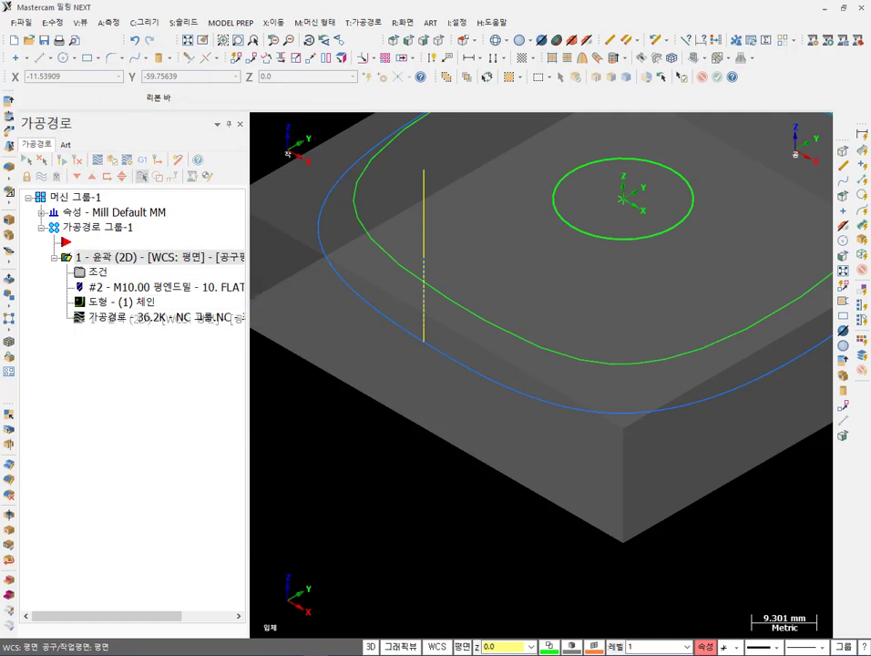
Duplicate the contour operation, enable the copy's line/arc filter (직선/원호 거르기 설정) with 10% cut tolerance and 90% line/arc tolerance, and regenerate it.
{"action": "right_click", "coordinate": [97, 372]}
{"action": "left_click", "coordinate": [132, 424]}
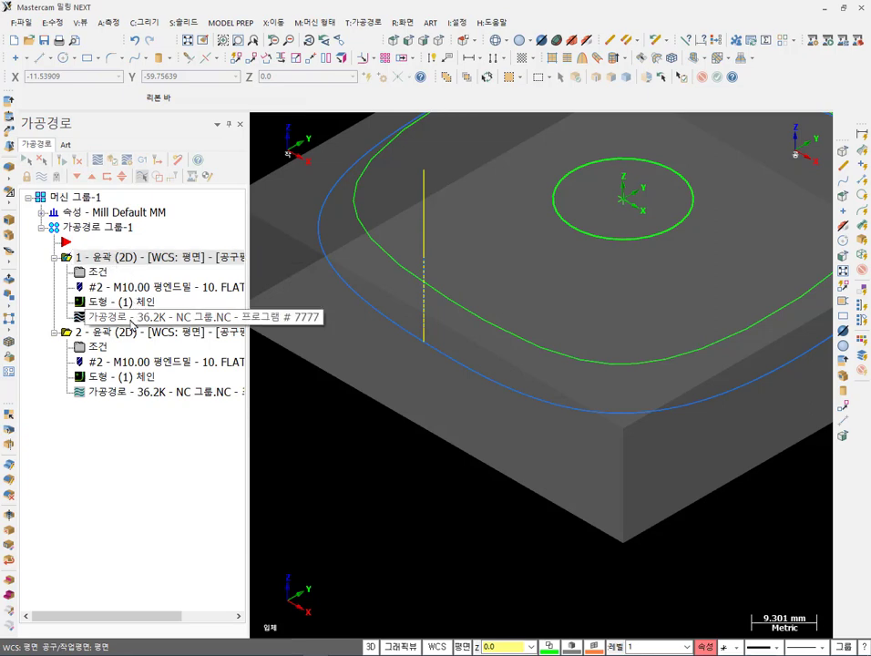
{"action": "left_click", "coordinate": [97, 346]}
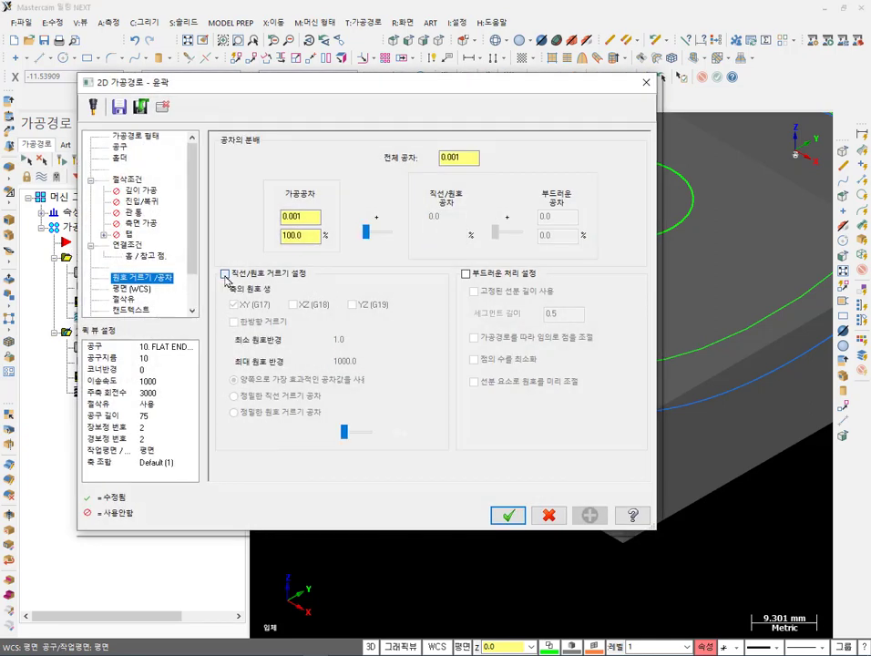
{"action": "left_click", "coordinate": [225, 273]}
{"action": "double_click", "coordinate": [301, 235]}
{"action": "type", "text": "10"}
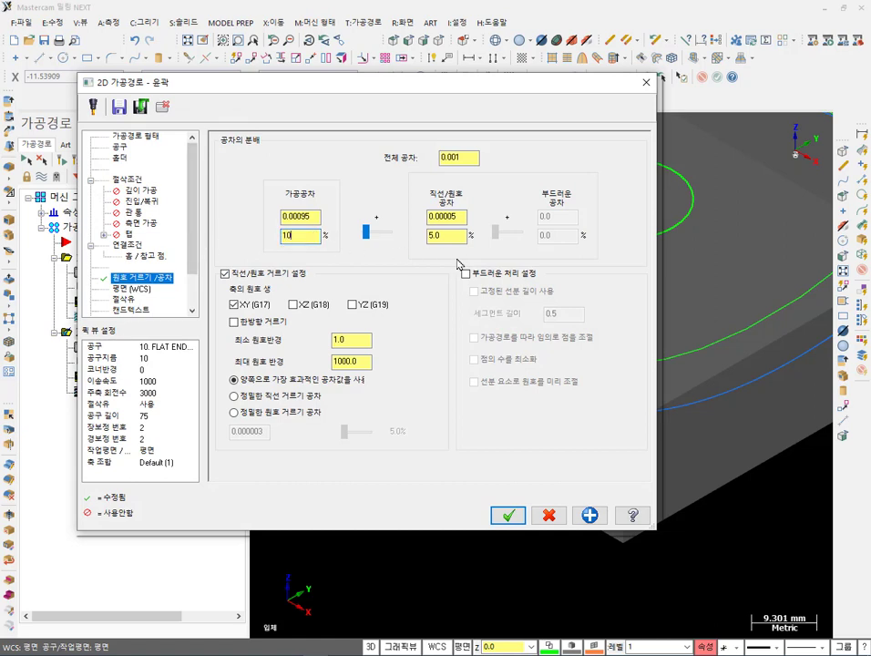
{"action": "left_click", "coordinate": [441, 235]}
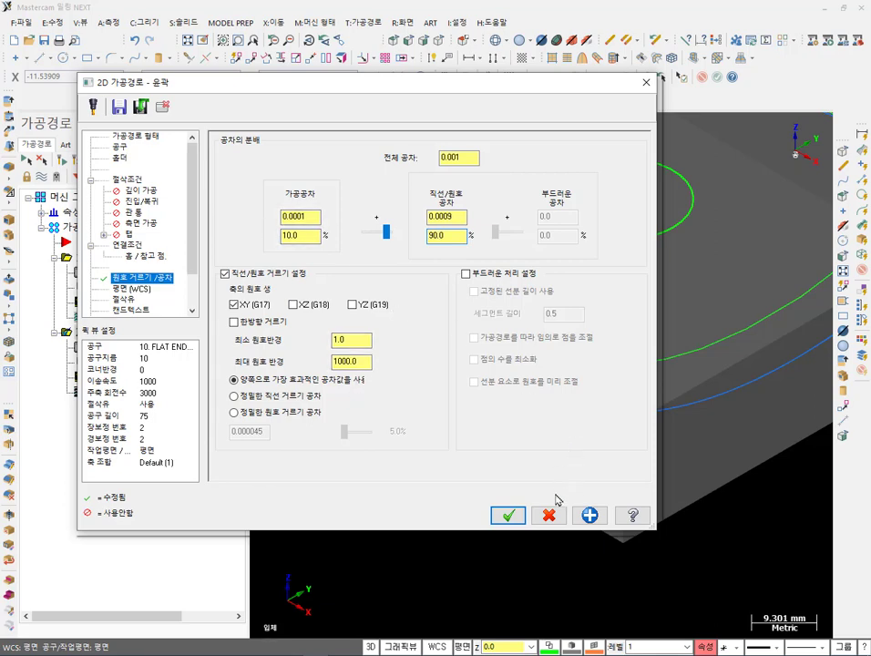
{"action": "left_click", "coordinate": [507, 516]}
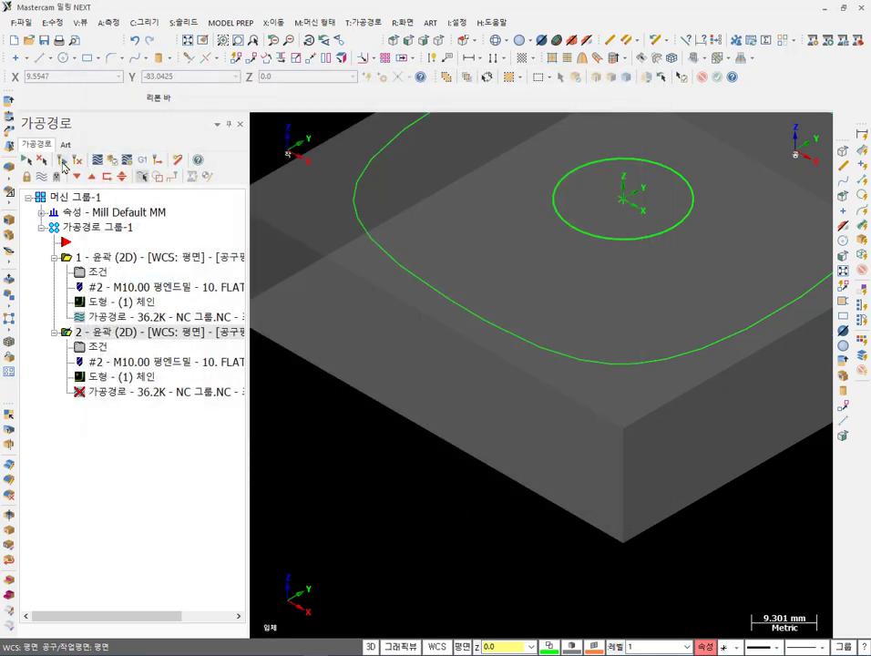
{"action": "left_click", "coordinate": [61, 160]}
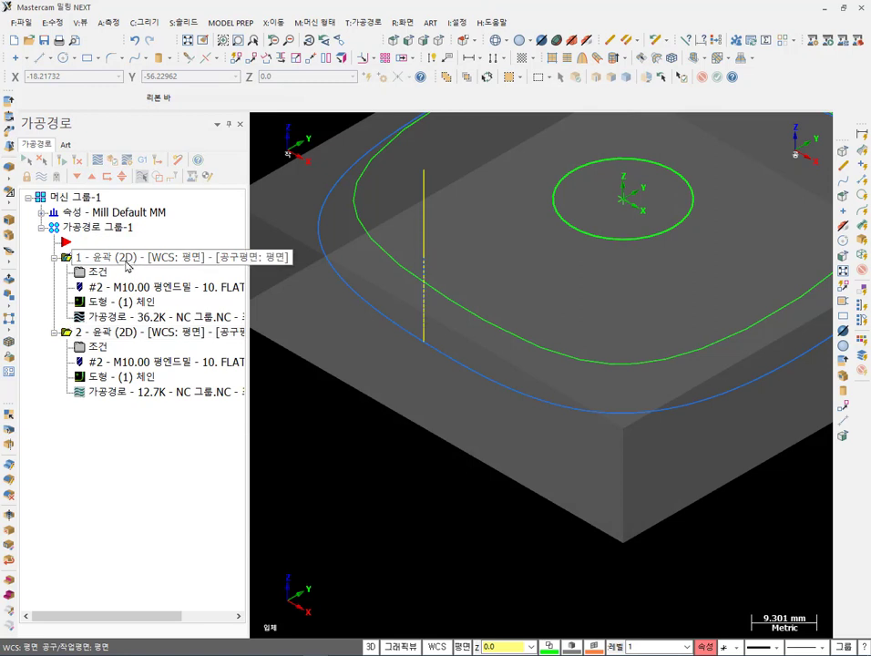
Compare the toolpath sizes of both contour operations, and backplot the filtered second operation to its end to inspect its point spacing.
{"action": "left_click", "coordinate": [127, 334]}
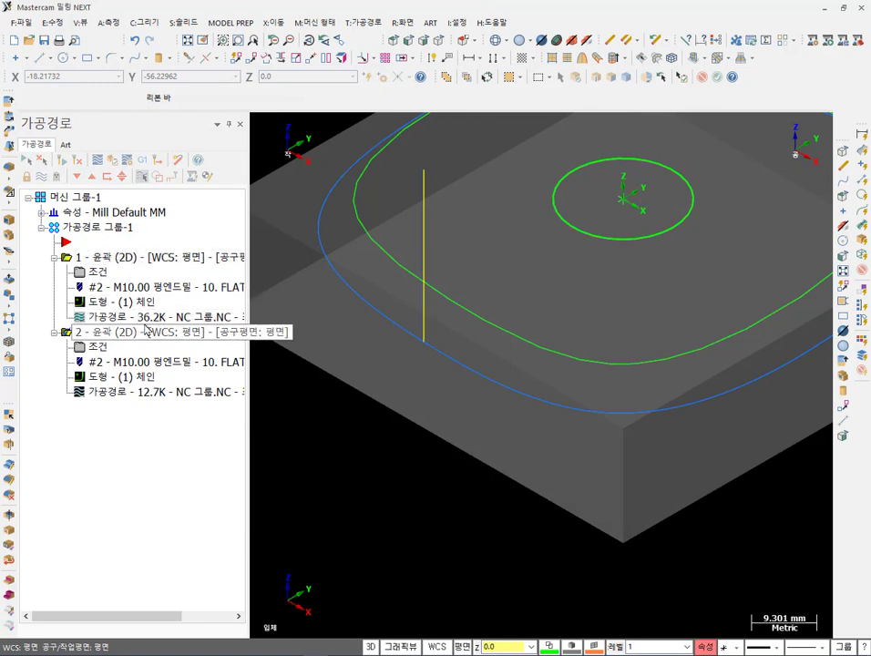
{"action": "left_click", "coordinate": [175, 265]}
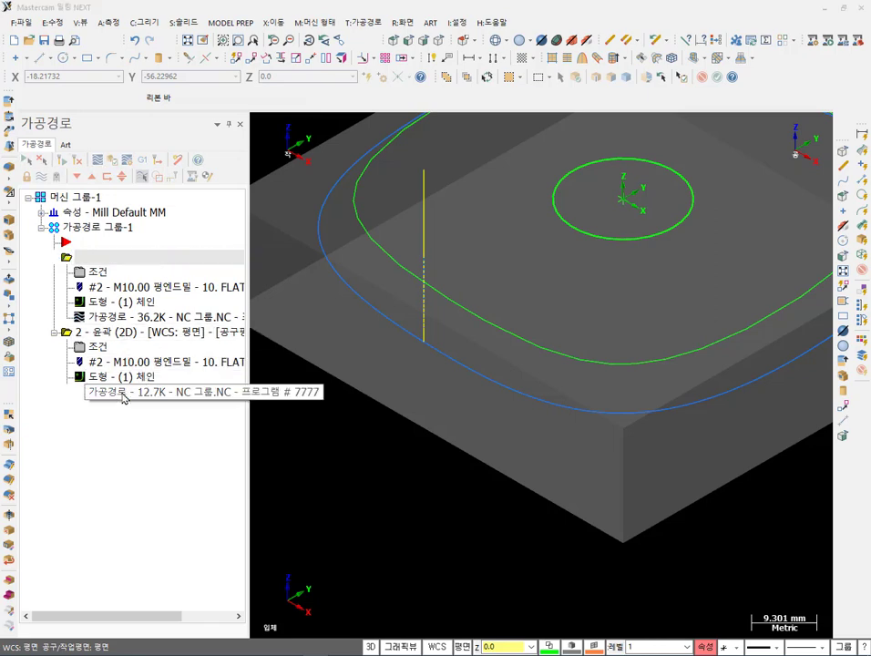
{"action": "key", "text": "alt+t"}
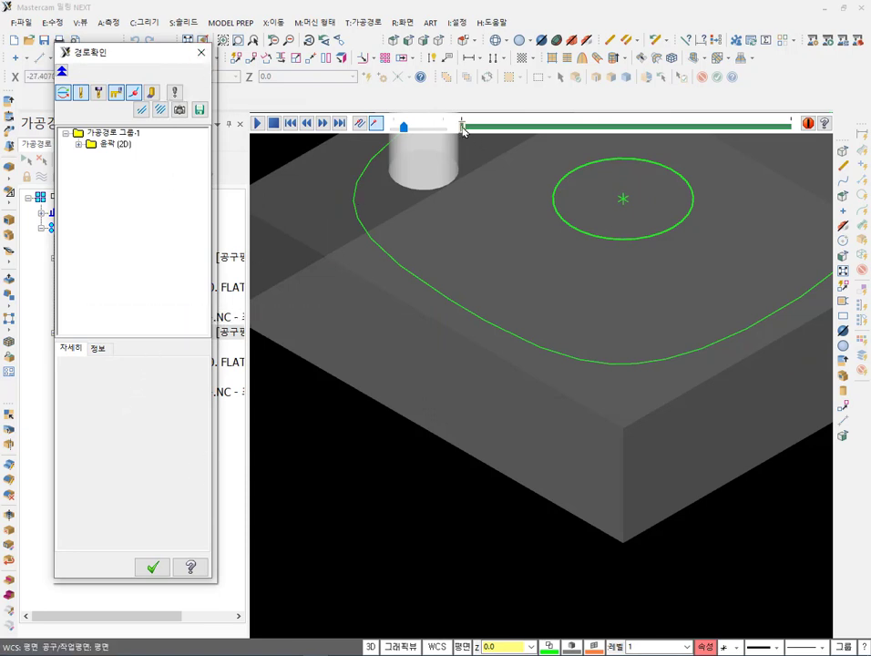
{"action": "mouse_move", "coordinate": [462, 125]}
{"action": "left_mouse_down"}
{"action": "mouse_move", "coordinate": [678, 126]}
{"action": "mouse_move", "coordinate": [764, 173]}
{"action": "mouse_move", "coordinate": [799, 178]}
{"action": "left_mouse_up"}
{"action": "scroll", "coordinate": [550, 367], "scroll_direction": "up", "scroll_amount": 3}
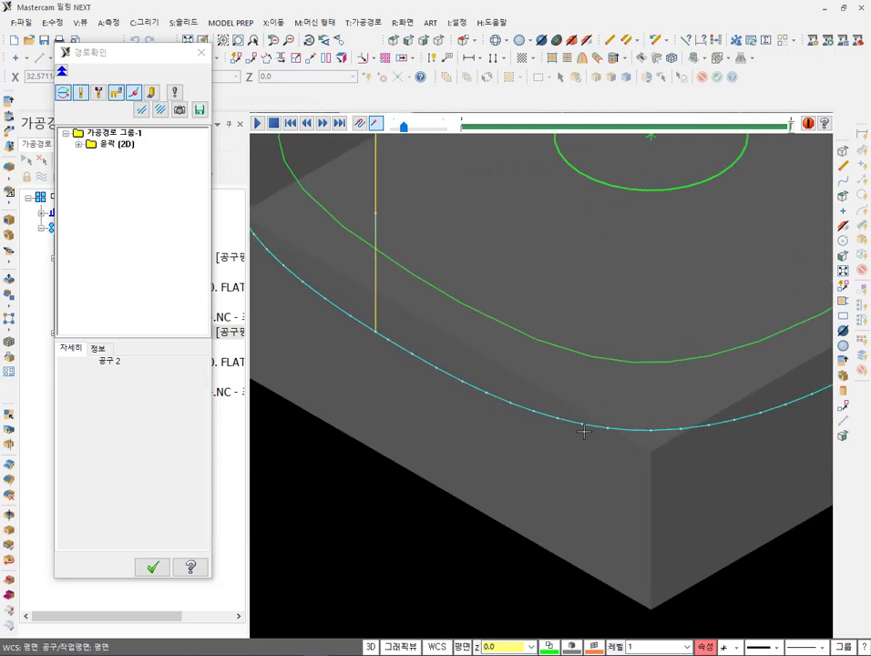
{"action": "scroll", "coordinate": [400, 406], "scroll_direction": "down", "scroll_amount": 4}
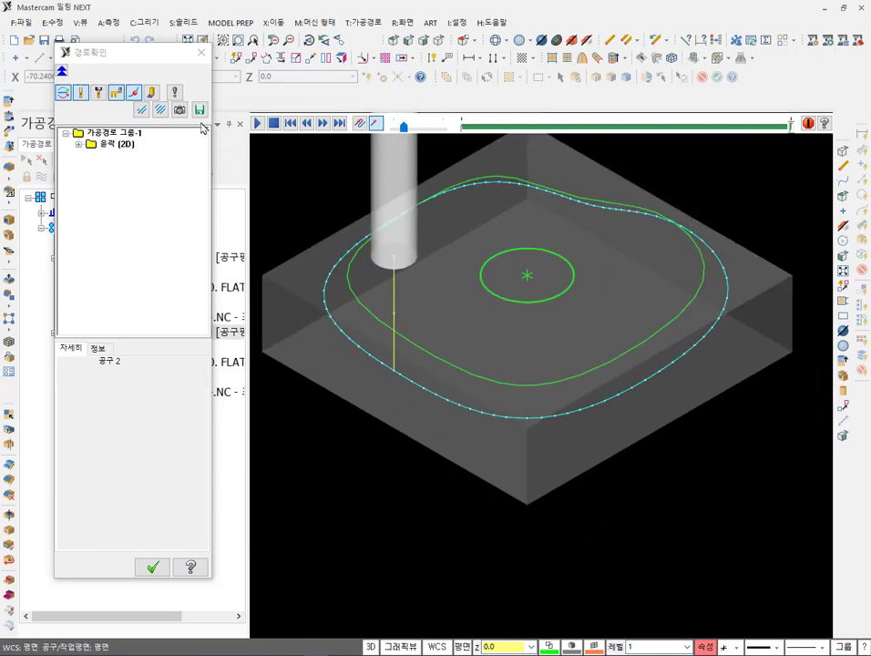
Set the backplot colors of both the clockwise (CW) and counterclockwise (CCW) arc moves to blue, color 9.
{"action": "left_click", "coordinate": [174, 92]}
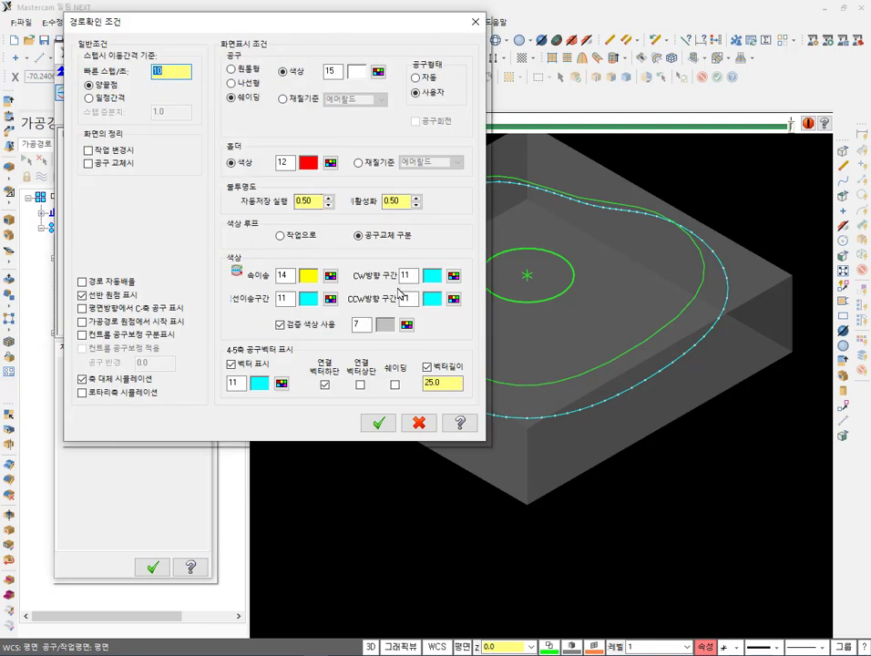
{"action": "left_click", "coordinate": [452, 275]}
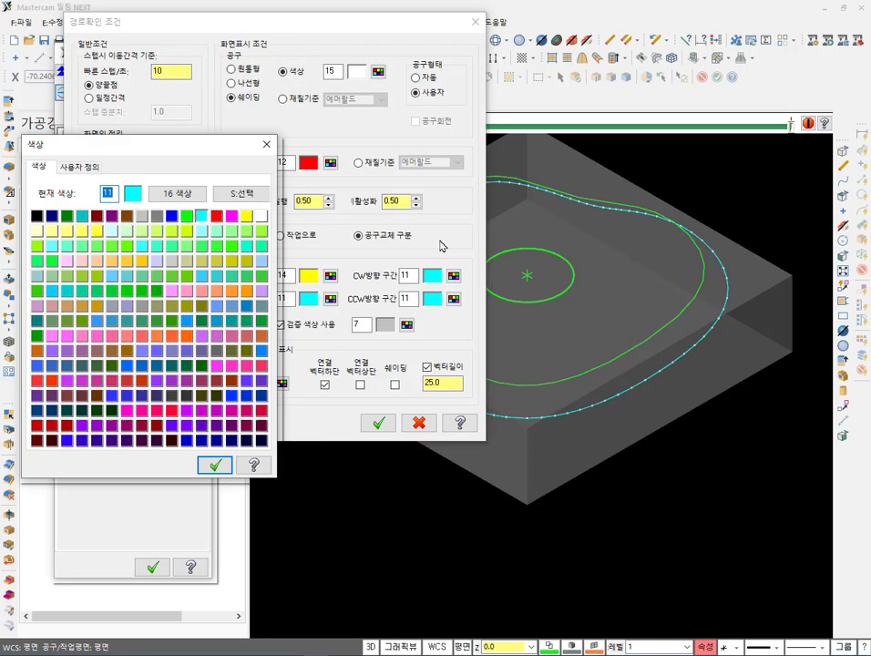
{"action": "left_click", "coordinate": [173, 217]}
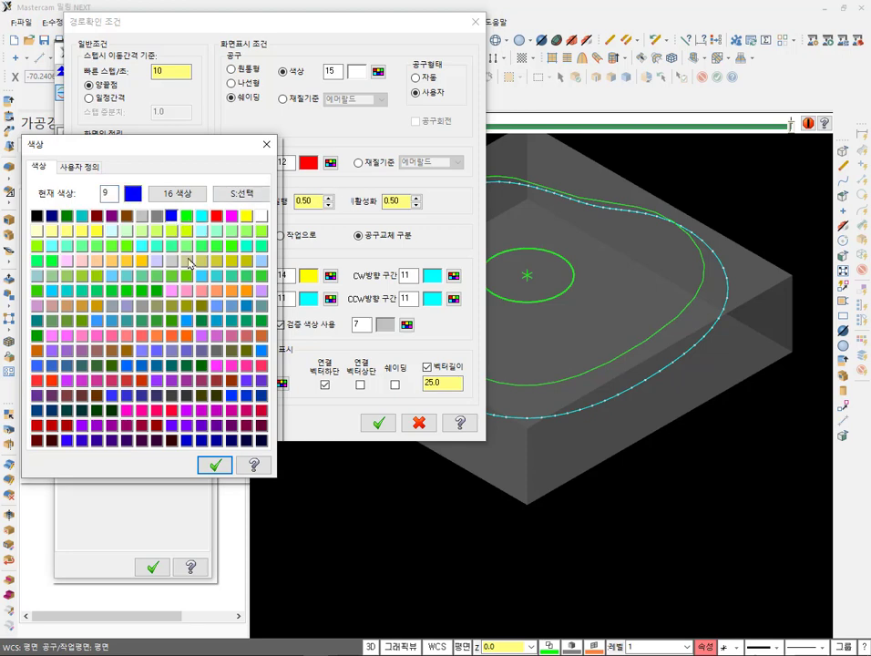
{"action": "left_click", "coordinate": [215, 463]}
{"action": "left_click", "coordinate": [452, 298]}
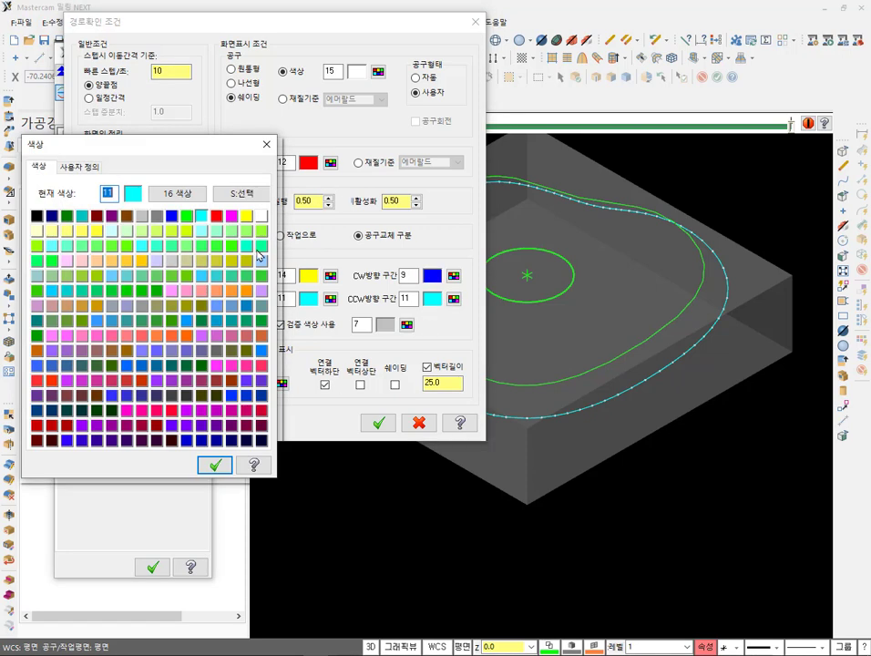
{"action": "left_click", "coordinate": [175, 217]}
{"action": "left_click", "coordinate": [215, 463]}
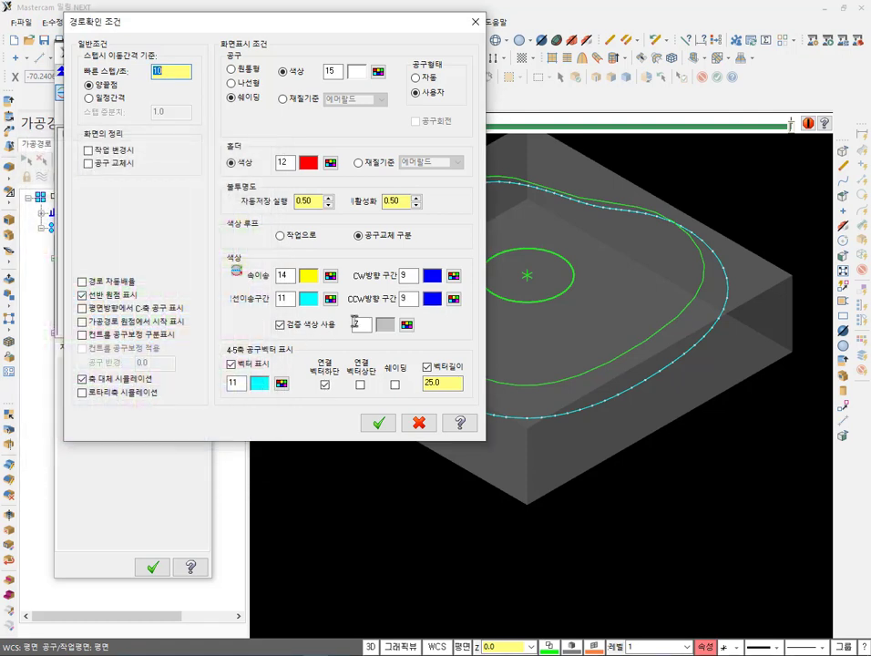
{"action": "left_click", "coordinate": [377, 423]}
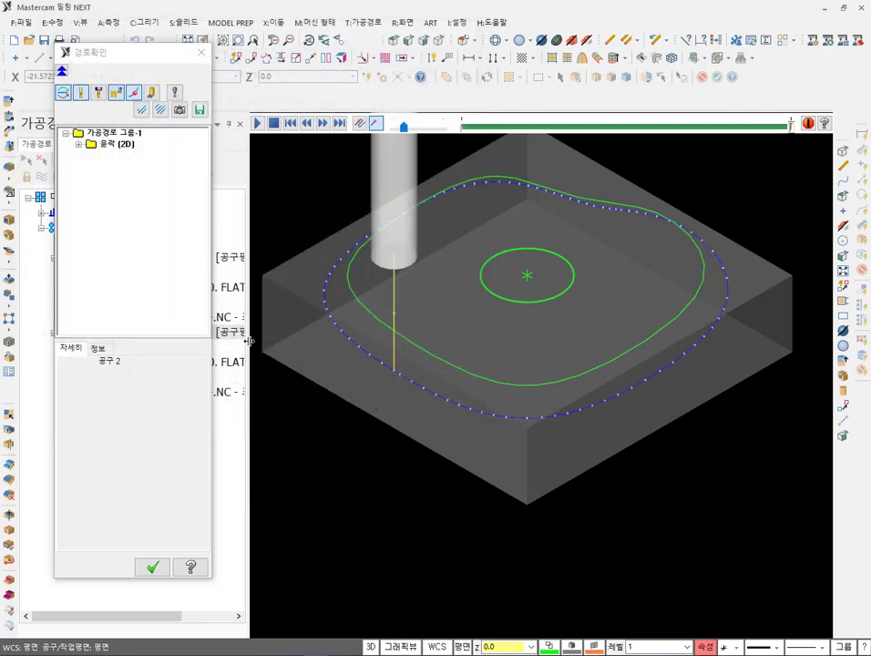
Examine the arc moves and their endpoints around the filtered contour toolpath, and close the backplot.
{"action": "scroll", "coordinate": [567, 347], "scroll_direction": "up", "scroll_amount": 2}
{"action": "scroll", "coordinate": [540, 324], "scroll_direction": "up", "scroll_amount": 2}
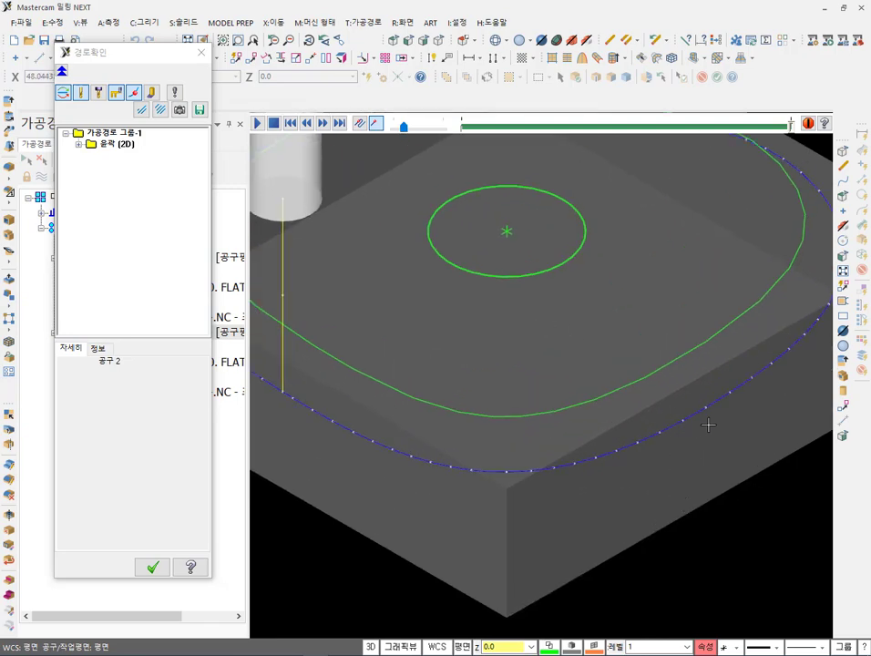
{"action": "scroll", "coordinate": [623, 471], "scroll_direction": "up", "scroll_amount": 1}
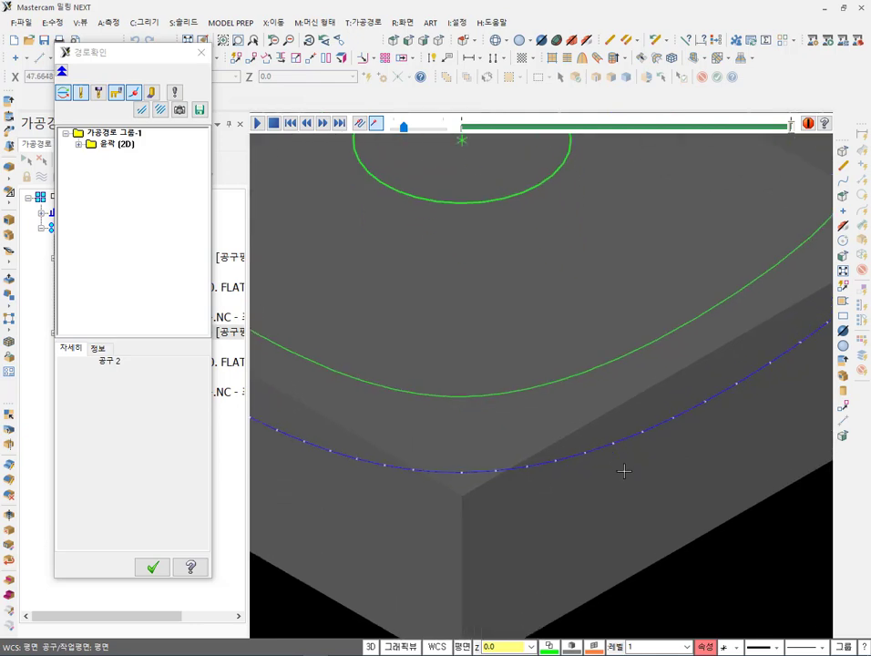
{"action": "scroll", "coordinate": [623, 471], "scroll_direction": "down", "scroll_amount": 3}
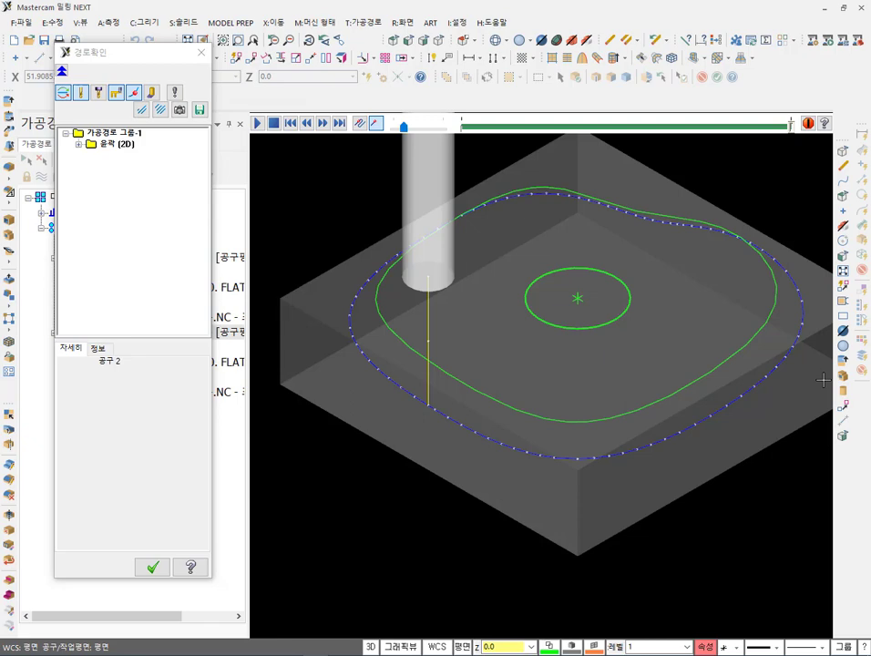
{"action": "left_click", "coordinate": [151, 566]}
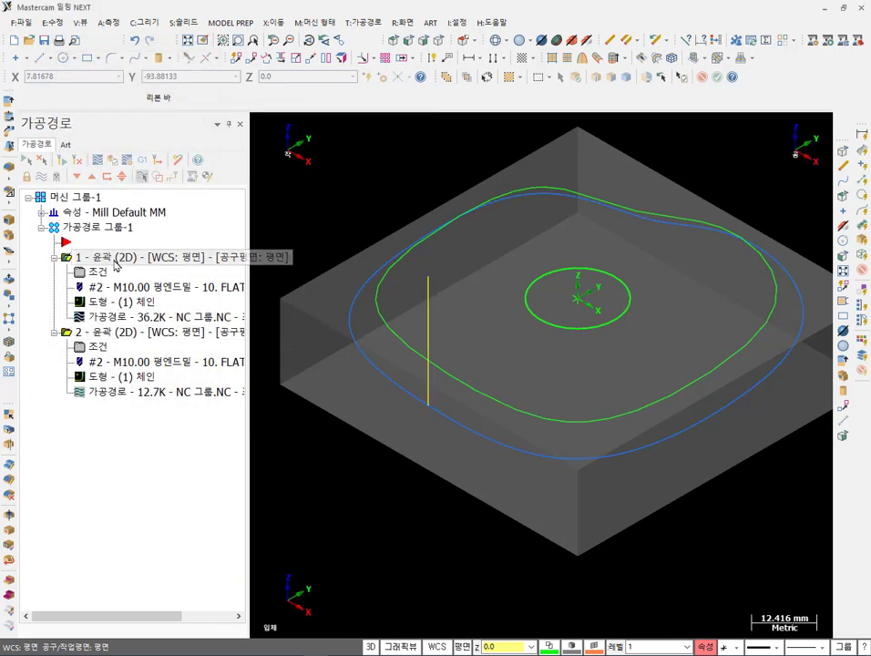
Backplot the unfiltered first contour operation to its end, inspect its linear moves up close for comparison, and close the backplot.
{"action": "left_click", "coordinate": [134, 319]}
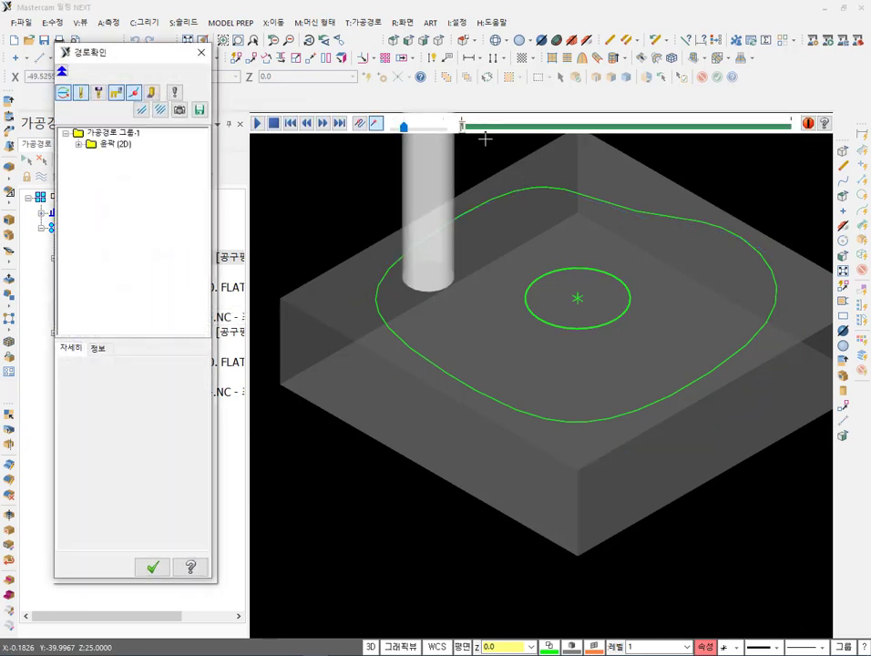
{"action": "left_click_drag", "start_coordinate": [463, 128], "coordinate": [748, 126]}
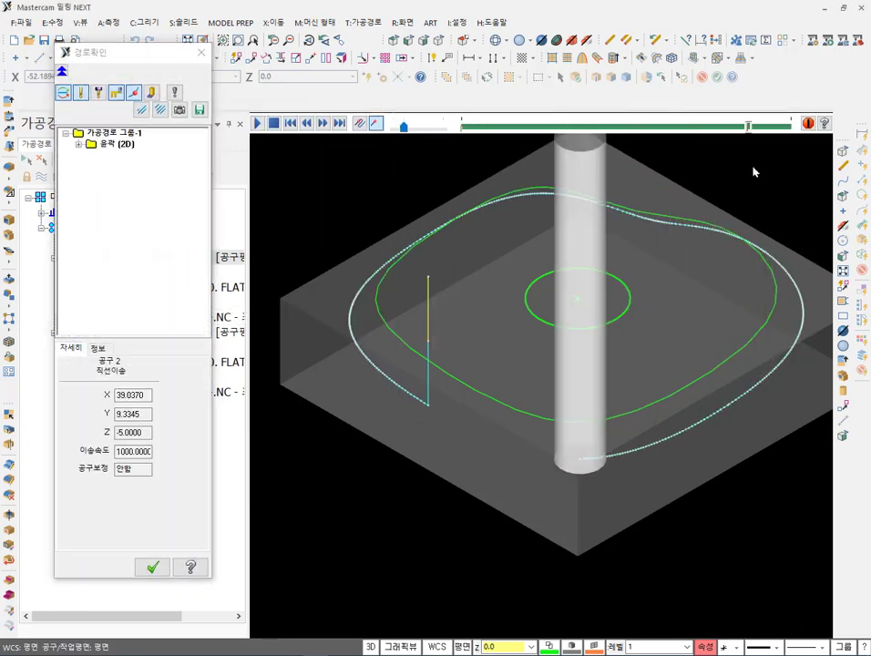
{"action": "scroll", "coordinate": [596, 467], "scroll_direction": "up", "scroll_amount": 2}
{"action": "scroll", "coordinate": [597, 466], "scroll_direction": "up", "scroll_amount": 3}
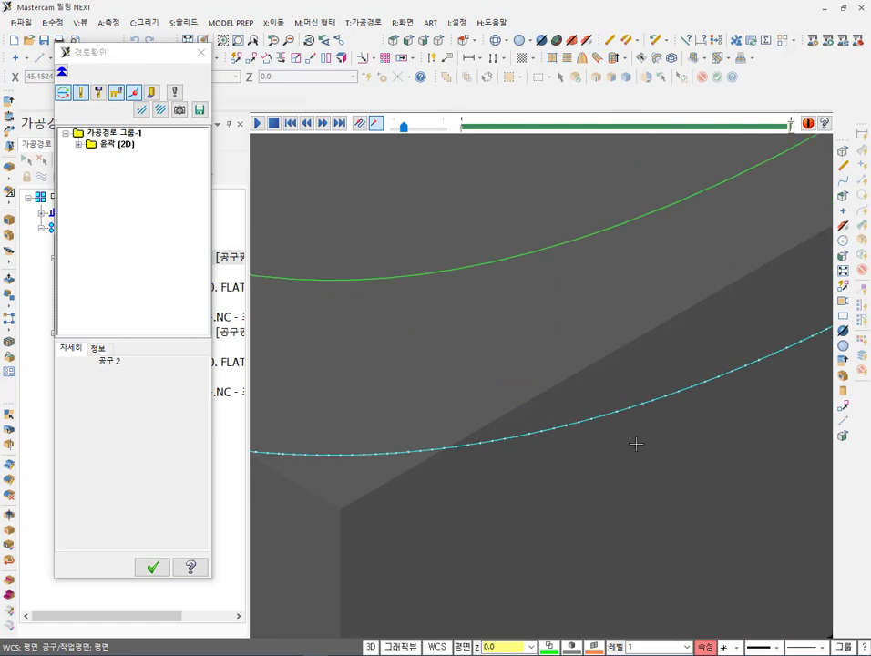
{"action": "scroll", "coordinate": [672, 429], "scroll_direction": "up", "scroll_amount": 1}
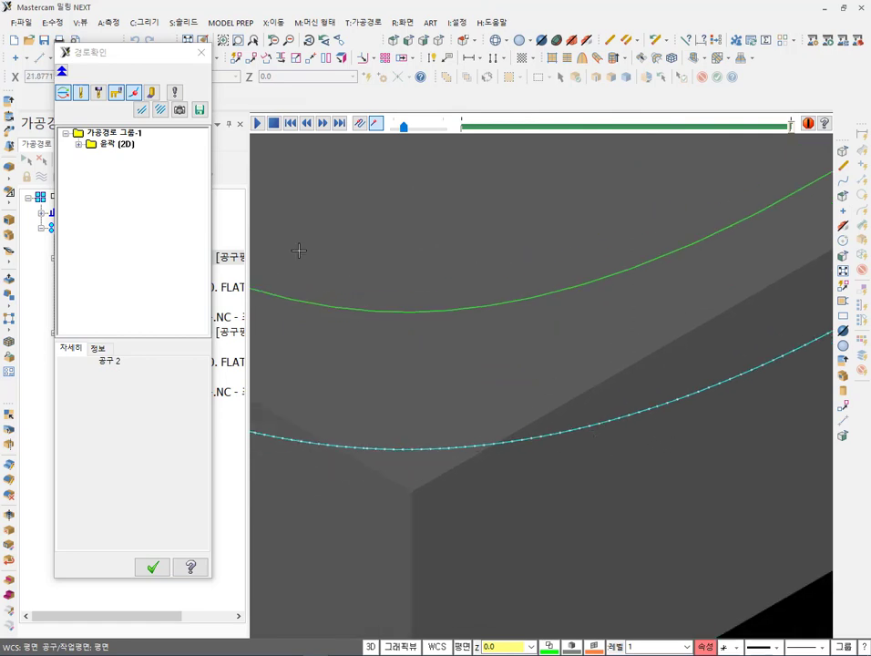
{"action": "left_click", "coordinate": [201, 52]}
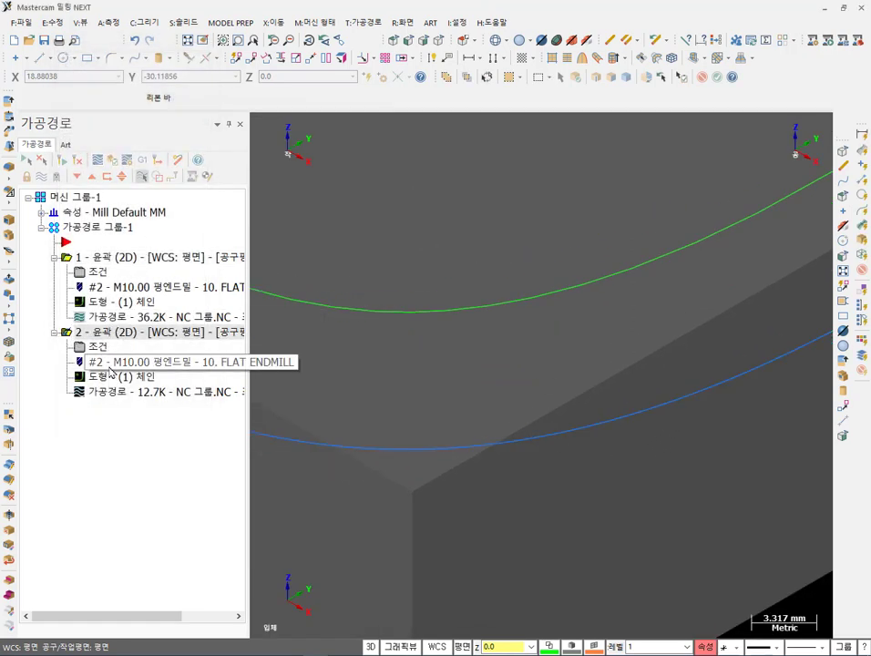
Backplot the filtered second contour operation to its end, inspect its arc endpoints for comparison, and close the backplot.
{"action": "key", "text": "alt+t"}
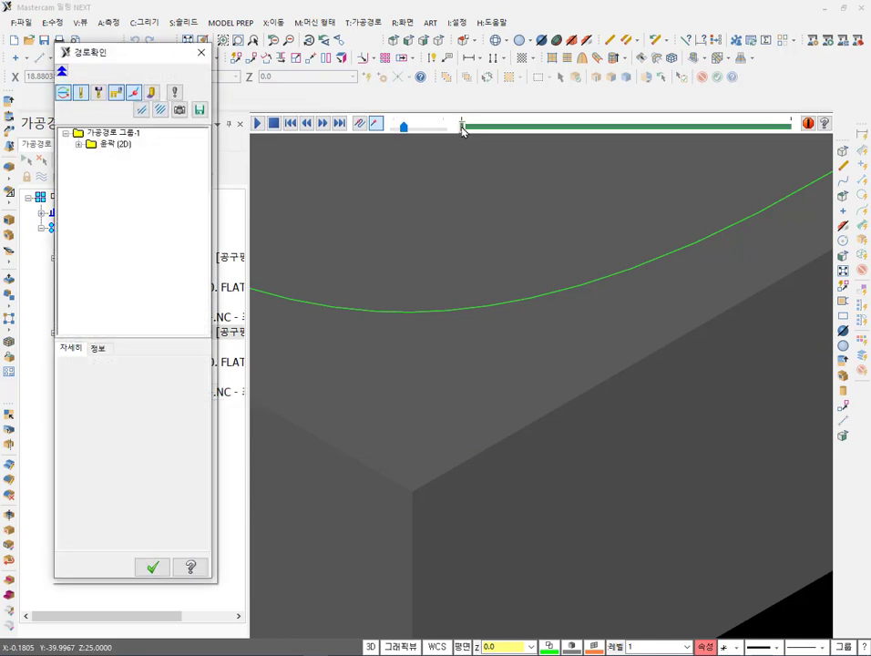
{"action": "left_click_drag", "start_coordinate": [462, 128], "coordinate": [790, 126]}
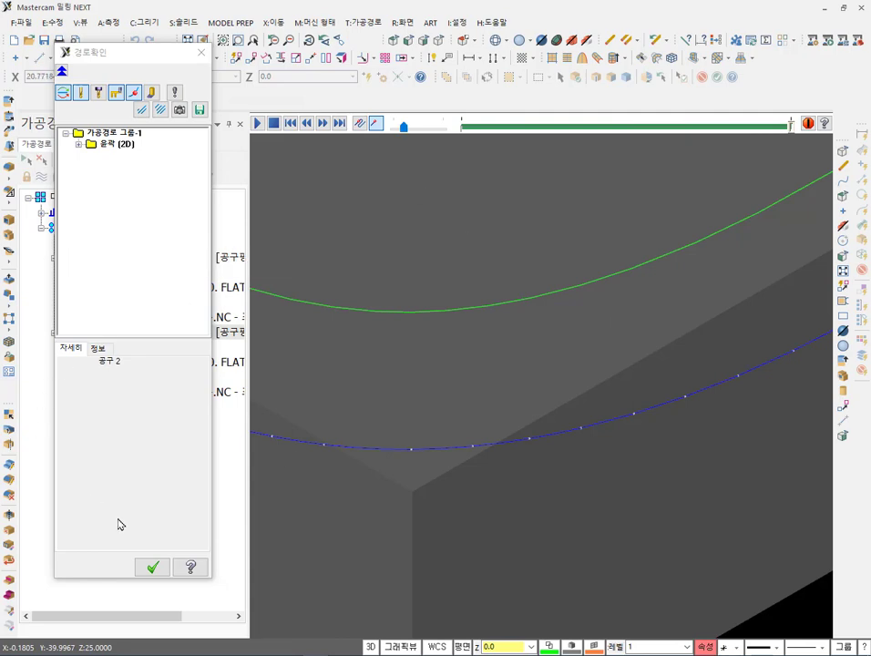
{"action": "left_click", "coordinate": [149, 568]}
{"action": "scroll", "coordinate": [597, 421], "scroll_direction": "down", "scroll_amount": 8}
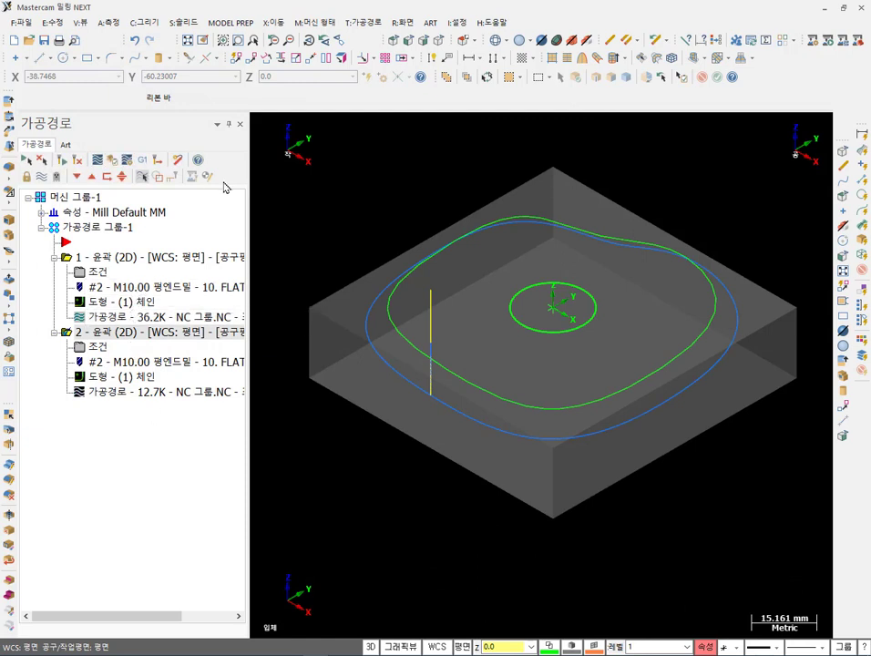
Enable smoothing in the second contour's arc filter/tolerance parameters, set the line/arc tolerance share to 50%, and regenerate the toolpath.
{"action": "left_click", "coordinate": [94, 346]}
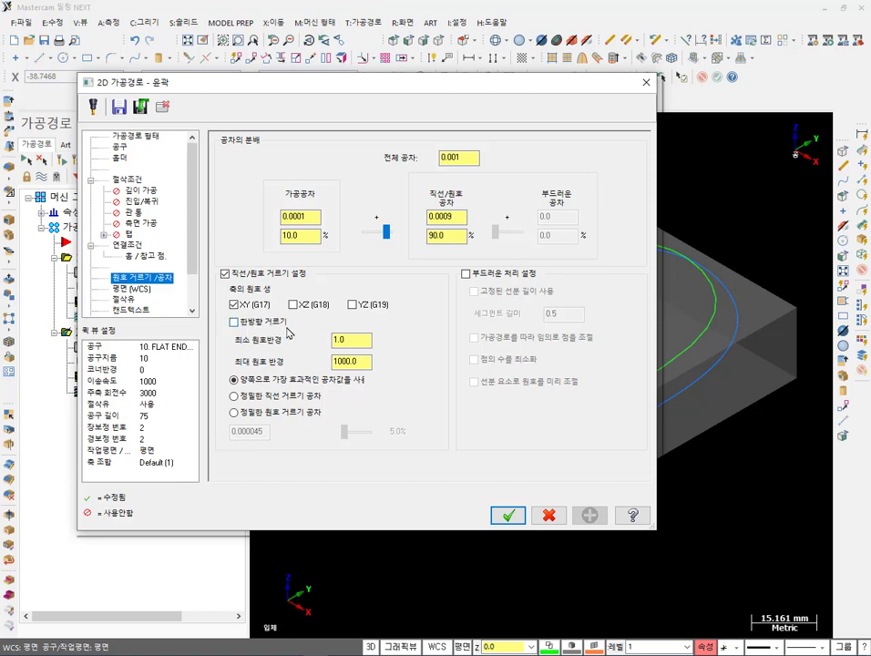
{"action": "left_click", "coordinate": [362, 362]}
{"action": "left_click", "coordinate": [465, 273]}
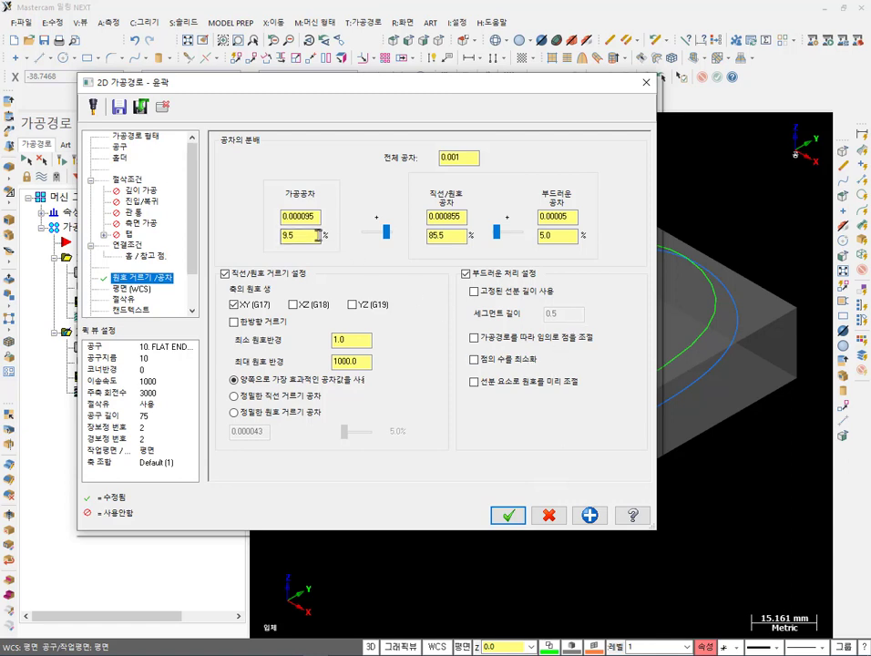
{"action": "left_click", "coordinate": [313, 217]}
{"action": "double_click", "coordinate": [445, 235]}
{"action": "type", "text": "50"}
{"action": "key", "text": "Return"}
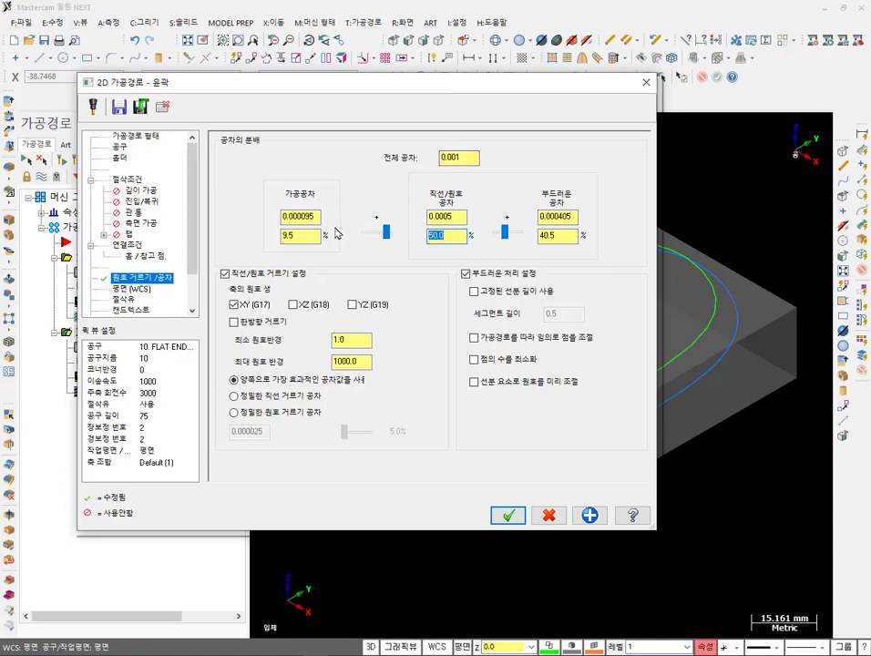
{"action": "key", "text": "Tab"}
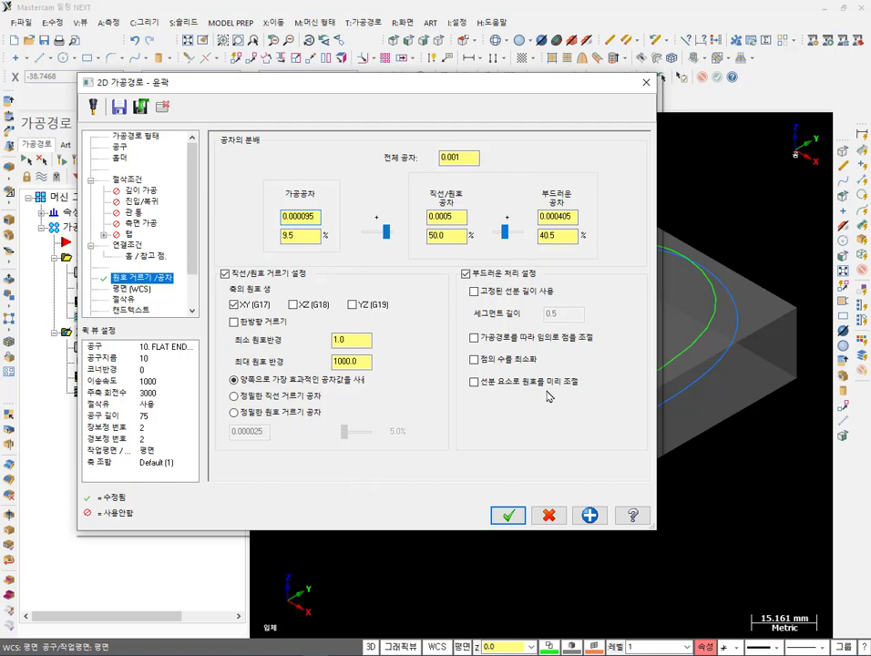
{"action": "left_click", "coordinate": [507, 515]}
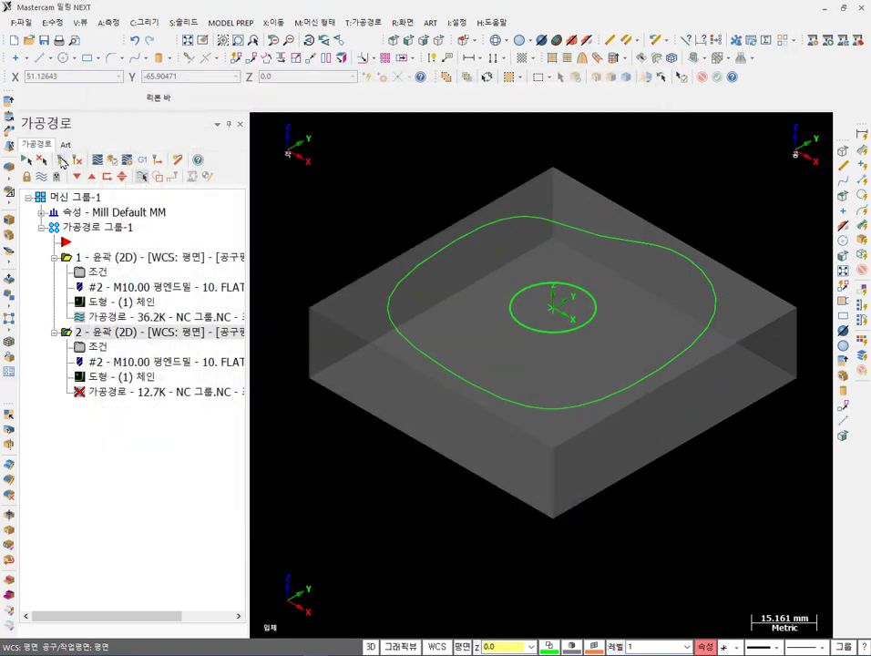
{"action": "left_click", "coordinate": [62, 161]}
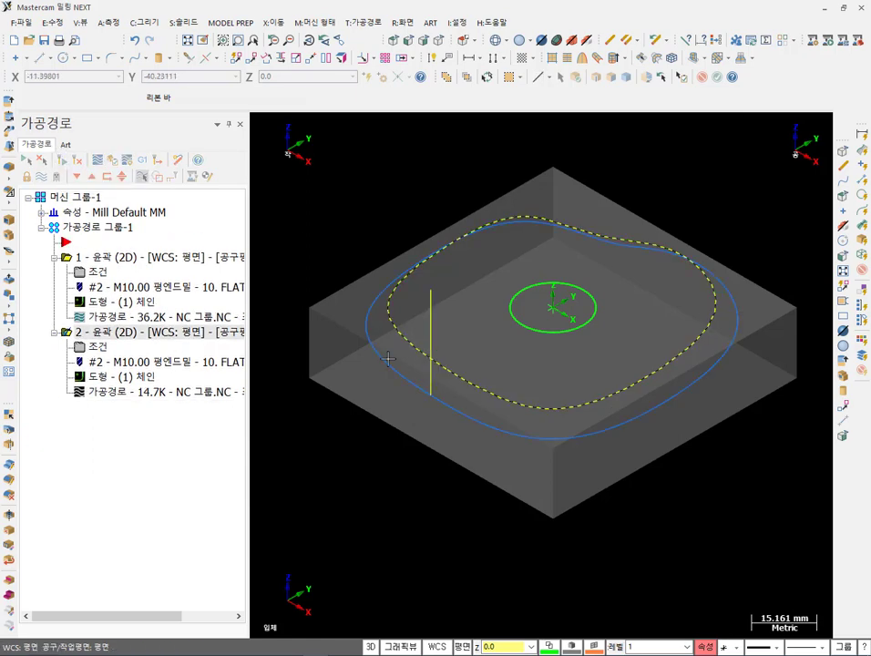
Backplot the regenerated second contour to its end, examine the point spacing around the smoothed path, and close the backplot.
{"action": "key", "text": "alt+t"}
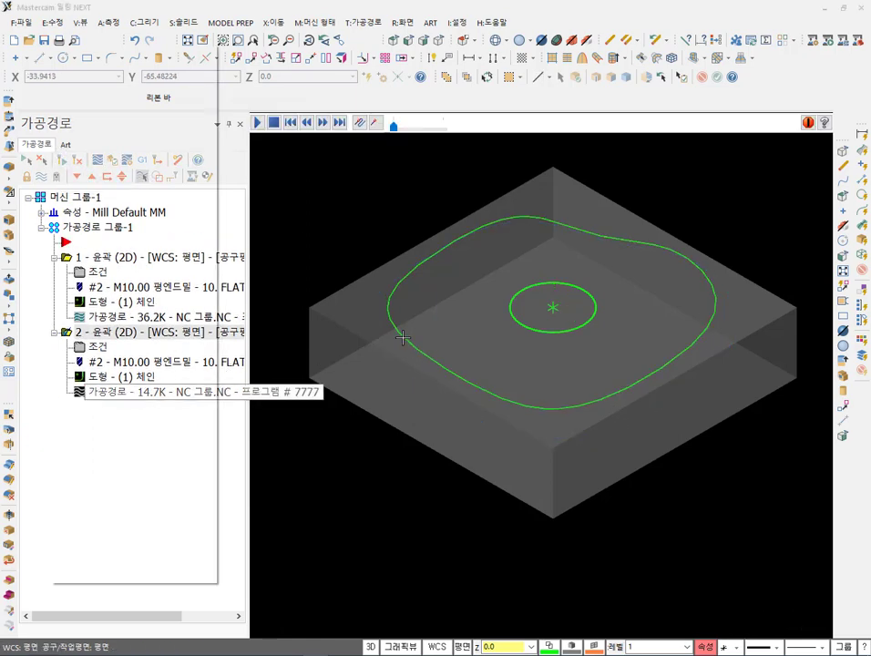
{"action": "mouse_move", "coordinate": [464, 131]}
{"action": "left_mouse_down"}
{"action": "mouse_move", "coordinate": [646, 127]}
{"action": "mouse_move", "coordinate": [719, 171]}
{"action": "mouse_move", "coordinate": [805, 189]}
{"action": "left_mouse_up"}
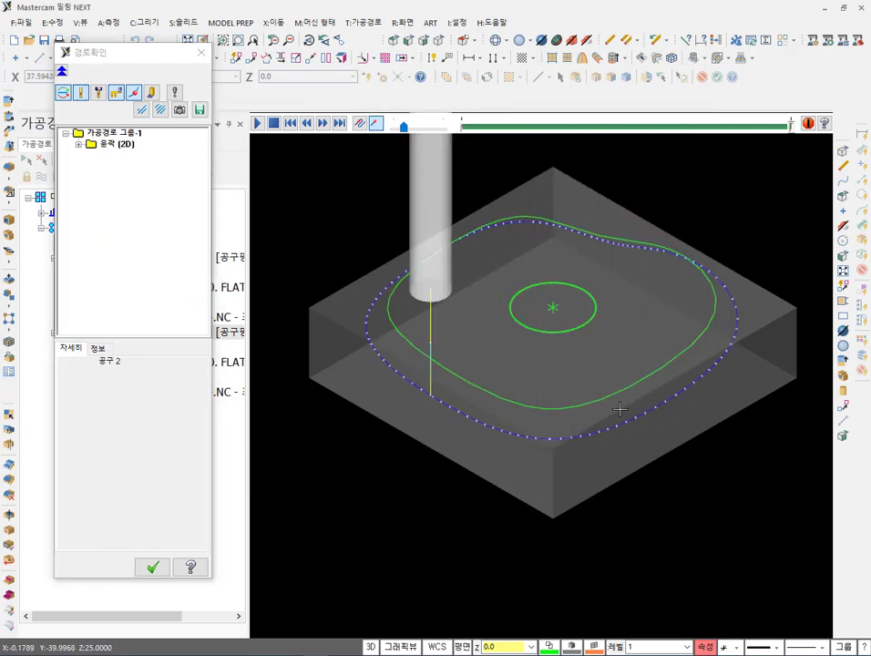
{"action": "scroll", "coordinate": [405, 359], "scroll_direction": "up", "scroll_amount": 5}
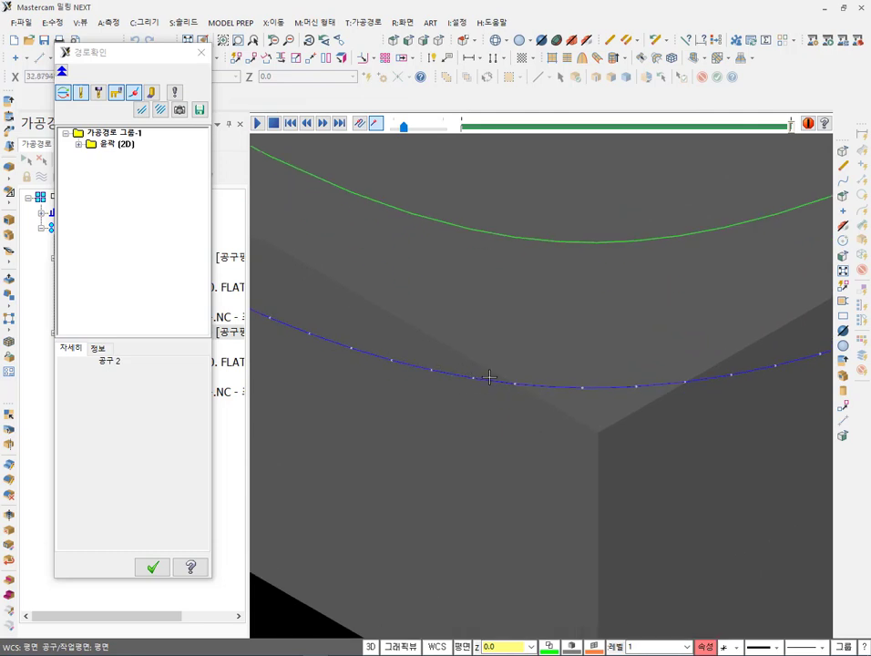
{"action": "scroll", "coordinate": [618, 361], "scroll_direction": "down", "scroll_amount": 1}
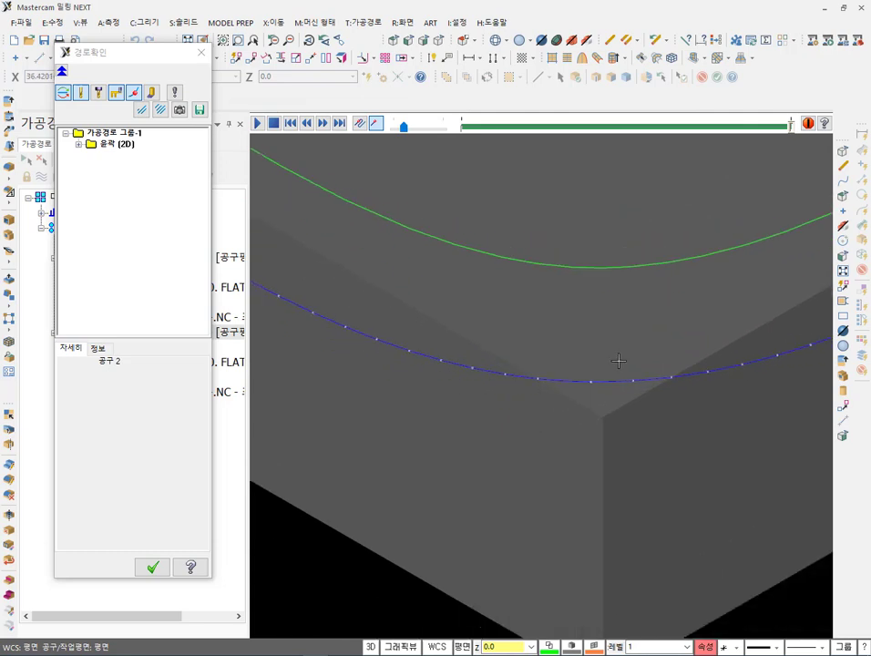
{"action": "scroll", "coordinate": [617, 360], "scroll_direction": "down", "scroll_amount": 2}
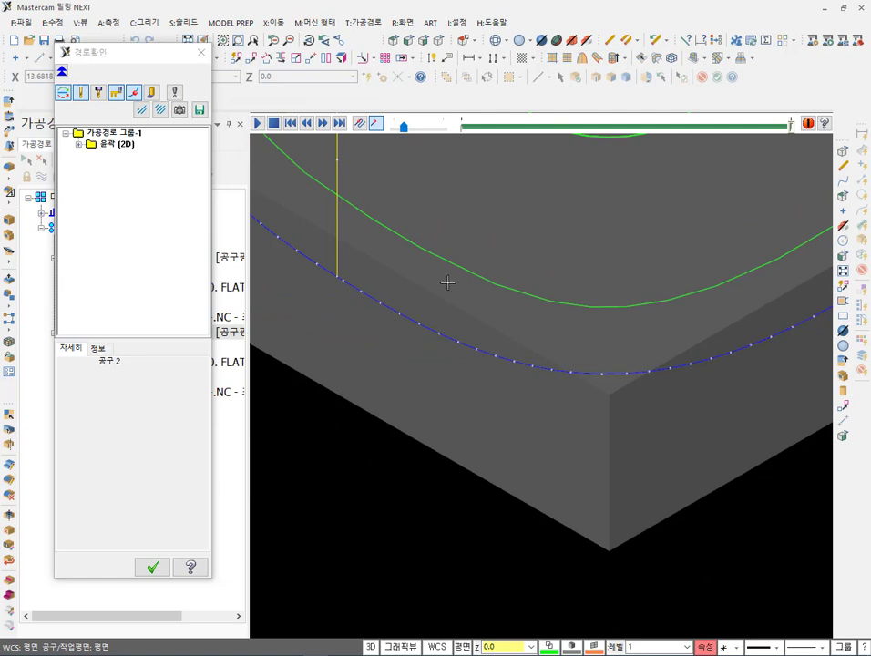
{"action": "scroll", "coordinate": [447, 282], "scroll_direction": "down", "scroll_amount": 3}
{"action": "scroll", "coordinate": [618, 301], "scroll_direction": "up", "scroll_amount": 1}
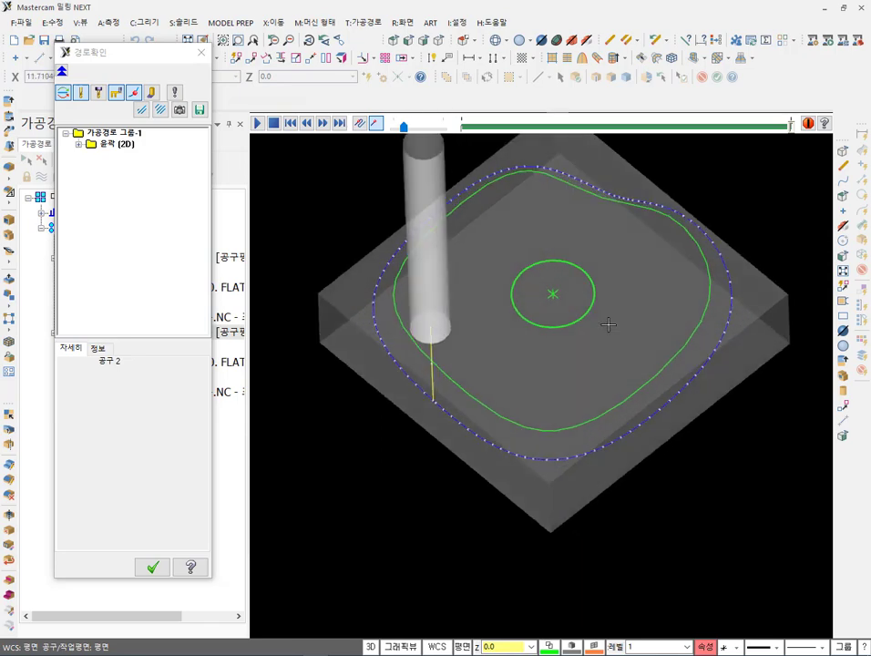
{"action": "middle_click_drag", "start_coordinate": [608, 324], "coordinate": [615, 352]}
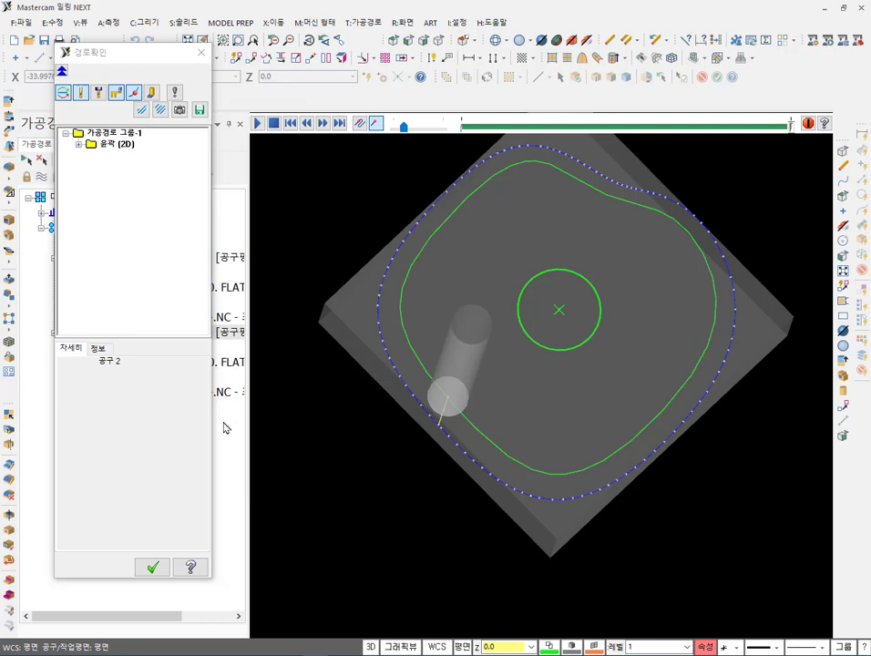
{"action": "left_click", "coordinate": [152, 567]}
{"action": "key", "text": "alt+7"}
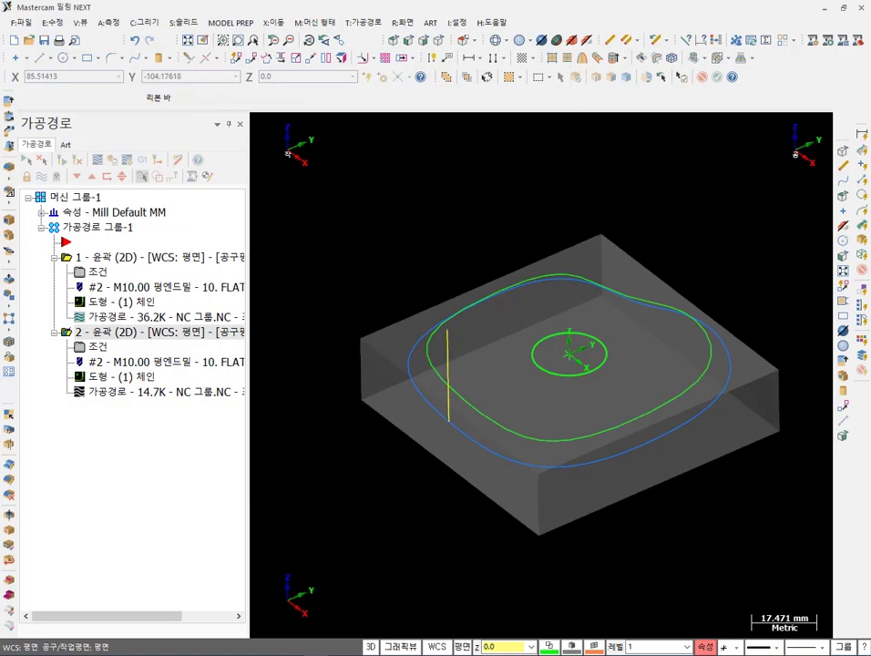
Switch to the textbook PDF in Acrobat and read the applied tolerance (적용공차) explanation on printed page 138, marking its lines.
{"action": "key", "text": "alt+Tab"}
{"action": "scroll", "coordinate": [409, 382], "scroll_direction": "down", "scroll_amount": 5}
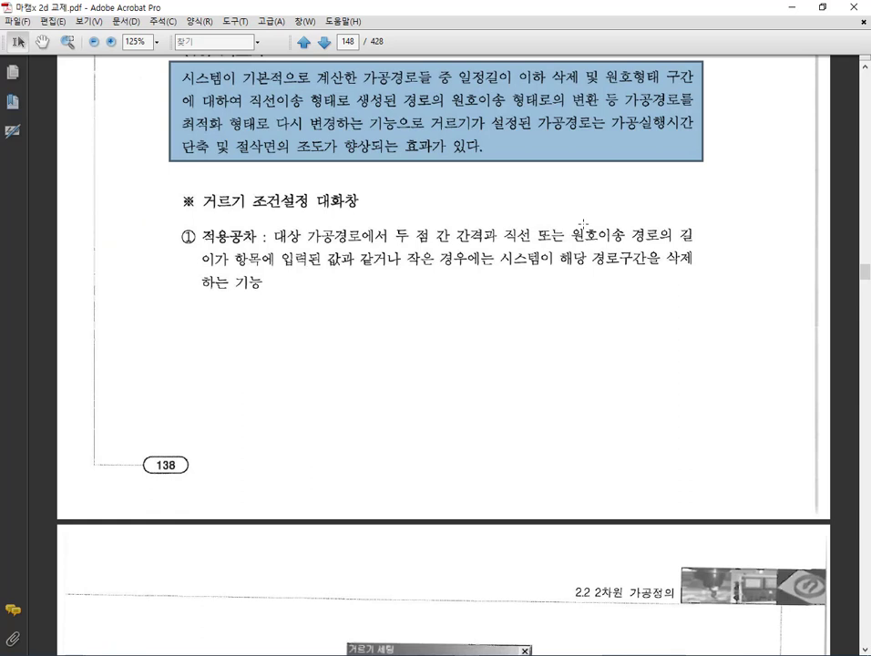
{"action": "scroll", "coordinate": [583, 222], "scroll_direction": "down", "scroll_amount": 2}
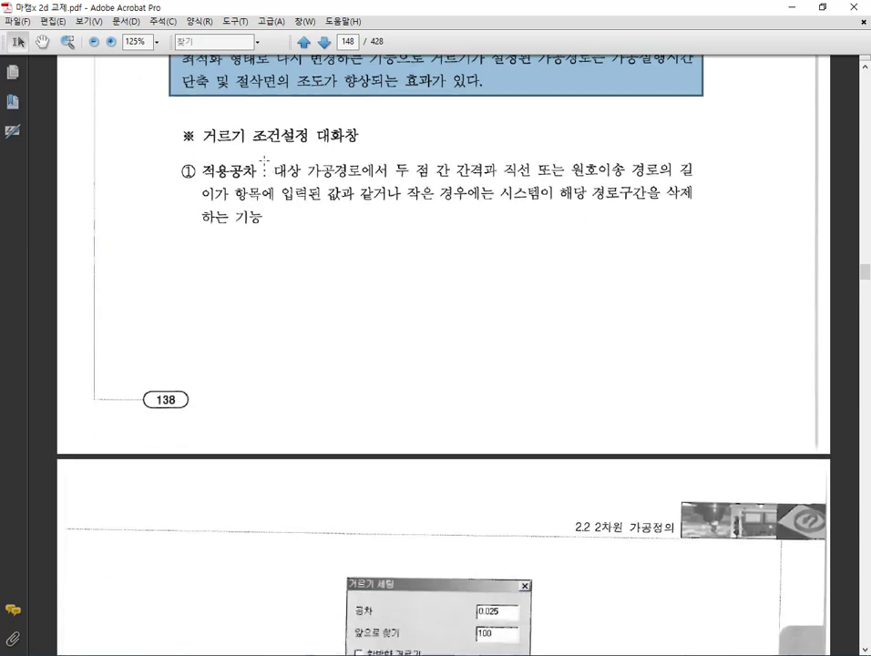
{"action": "left_click_drag", "start_coordinate": [273, 157], "coordinate": [703, 178]}
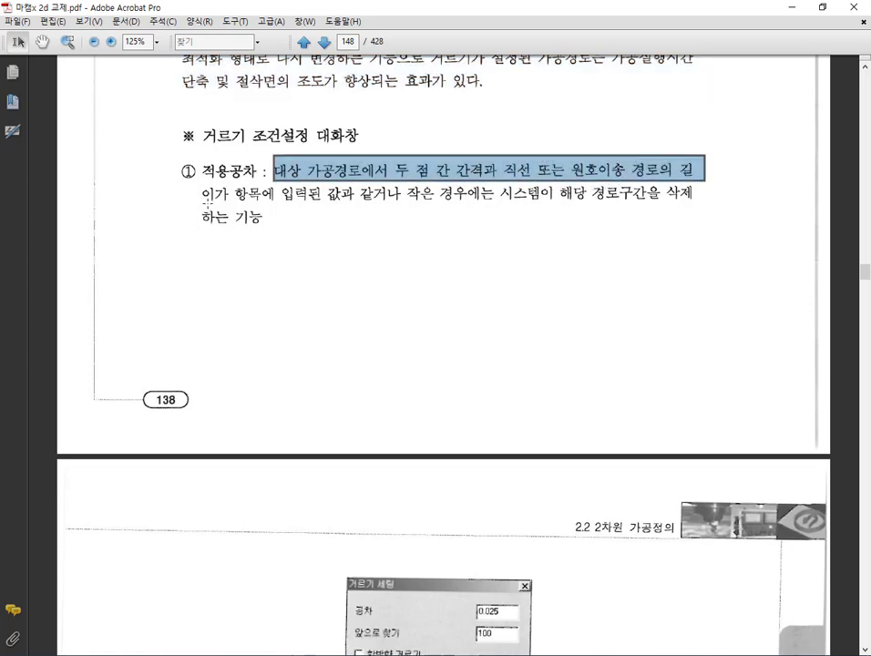
{"action": "left_click_drag", "start_coordinate": [200, 194], "coordinate": [734, 180]}
Review the filter settings dialog figure on PDF page 149, marking its tolerance and look-ahead, plane arc, and minimum/maximum radius settings.
{"action": "scroll", "coordinate": [441, 239], "scroll_direction": "down", "scroll_amount": 3}
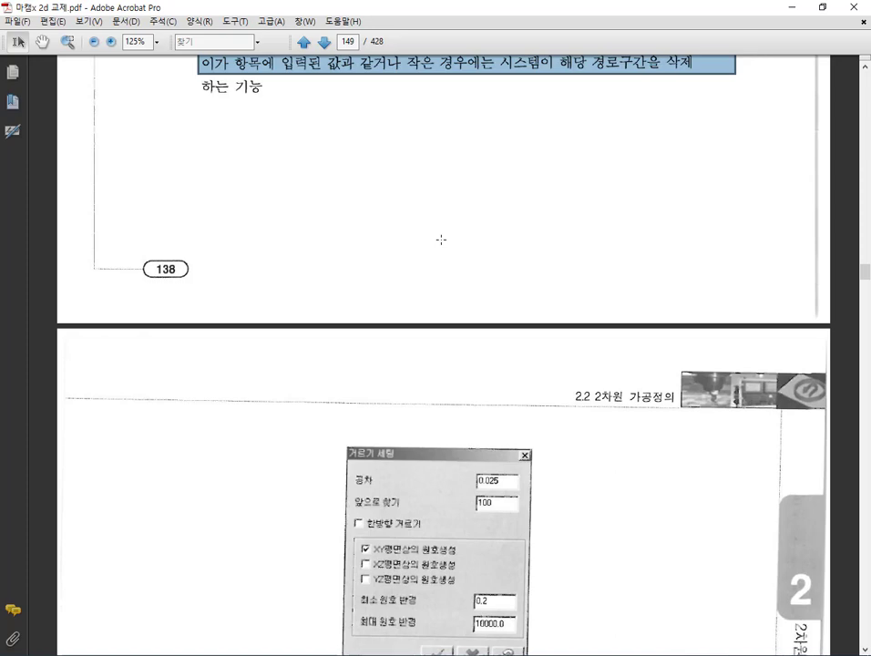
{"action": "scroll", "coordinate": [441, 240], "scroll_direction": "down", "scroll_amount": 7}
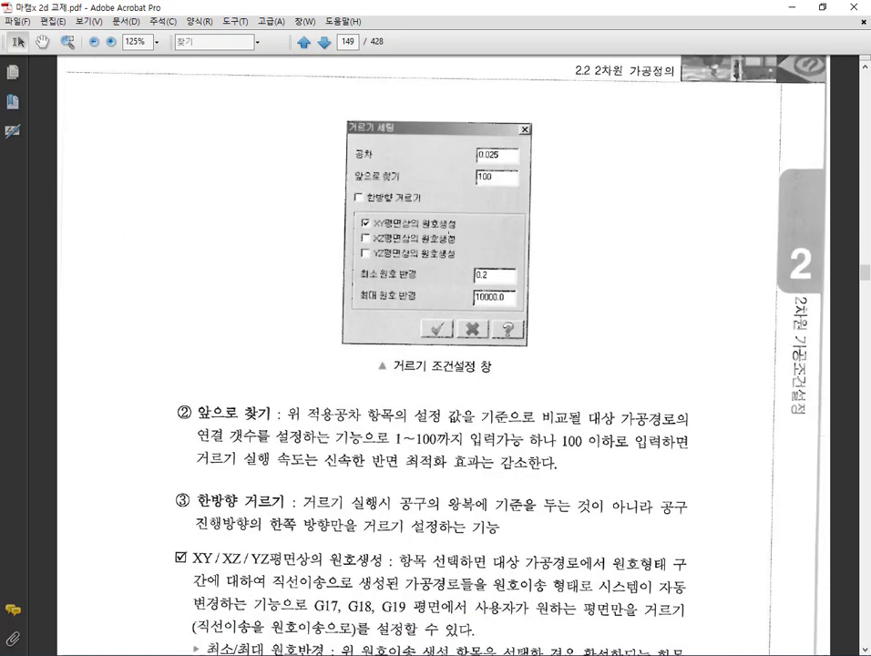
{"action": "scroll", "coordinate": [427, 235], "scroll_direction": "down", "scroll_amount": 3}
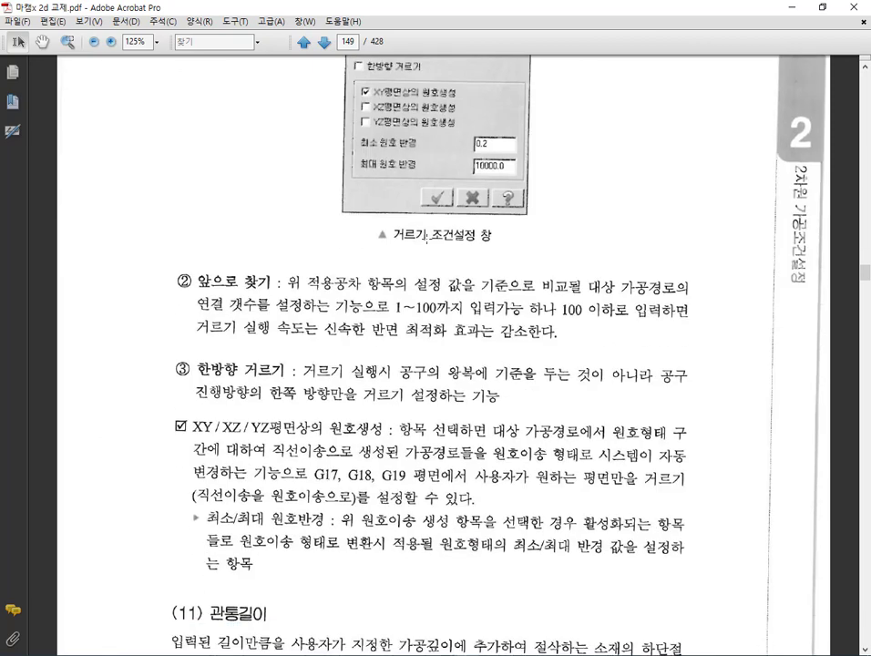
{"action": "scroll", "coordinate": [427, 235], "scroll_direction": "up", "scroll_amount": 2}
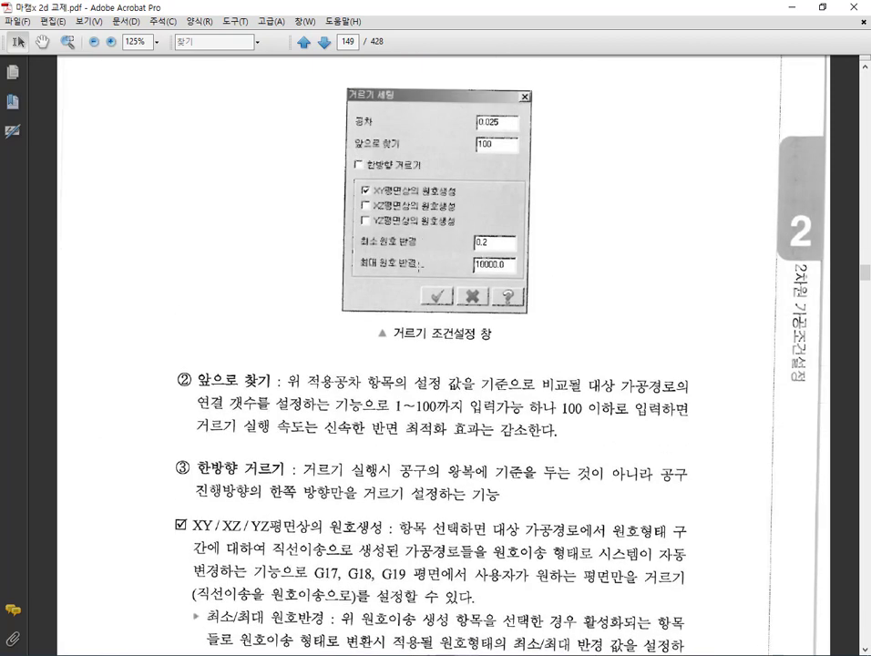
{"action": "left_click_drag", "start_coordinate": [340, 72], "coordinate": [643, 152]}
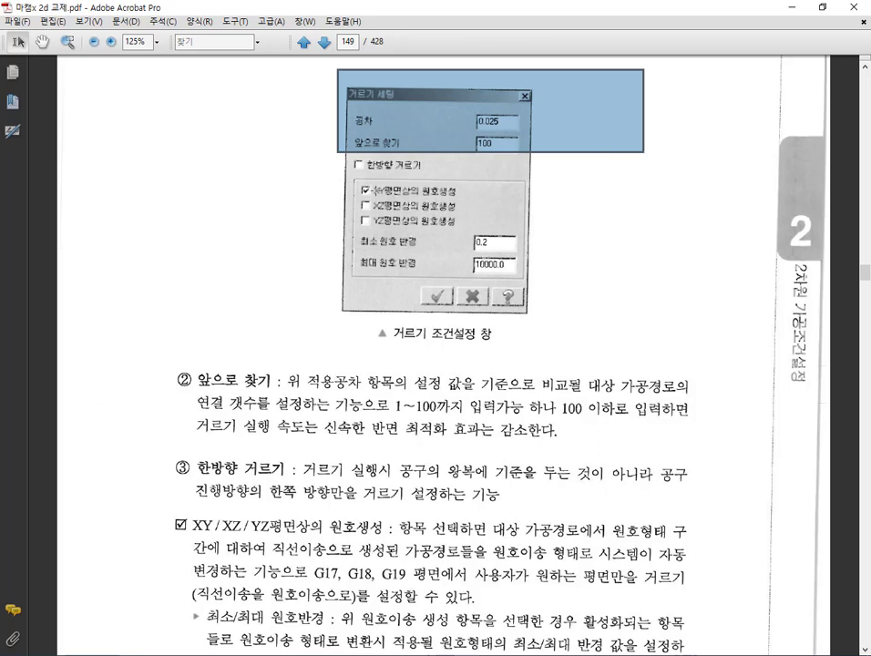
{"action": "left_click_drag", "start_coordinate": [355, 179], "coordinate": [597, 230]}
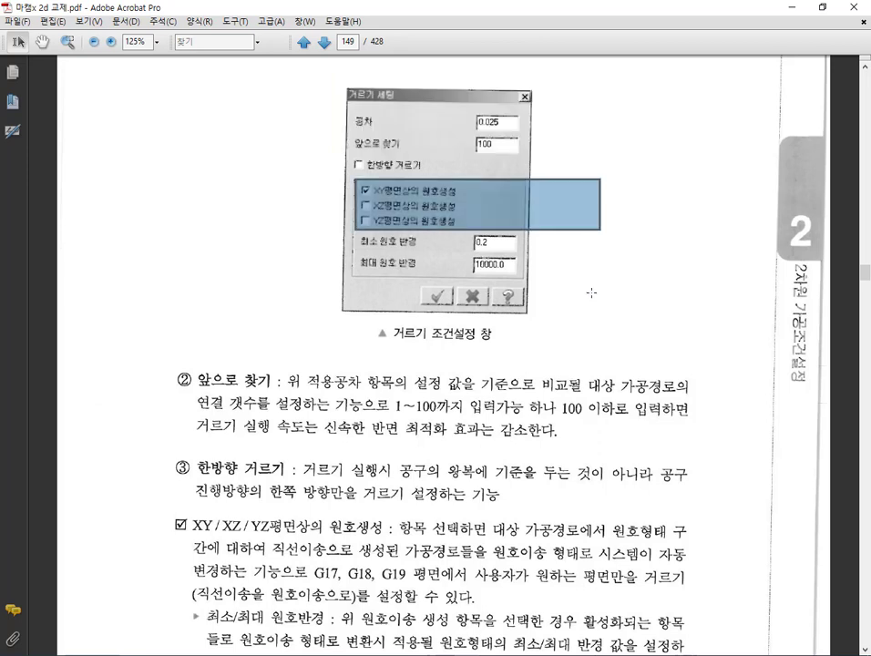
{"action": "left_click_drag", "start_coordinate": [591, 293], "coordinate": [313, 227]}
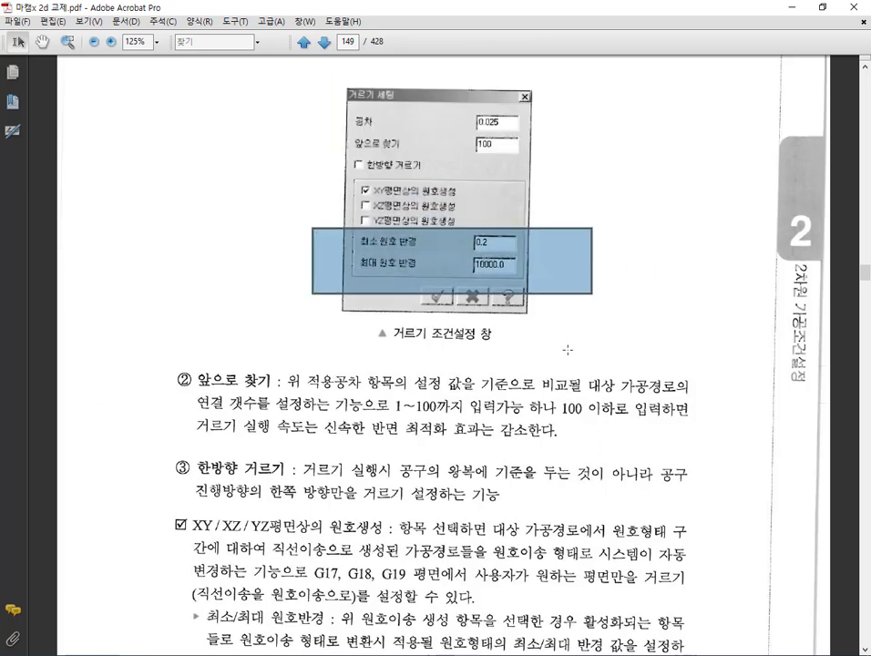
{"action": "left_click_drag", "start_coordinate": [569, 351], "coordinate": [261, 76]}
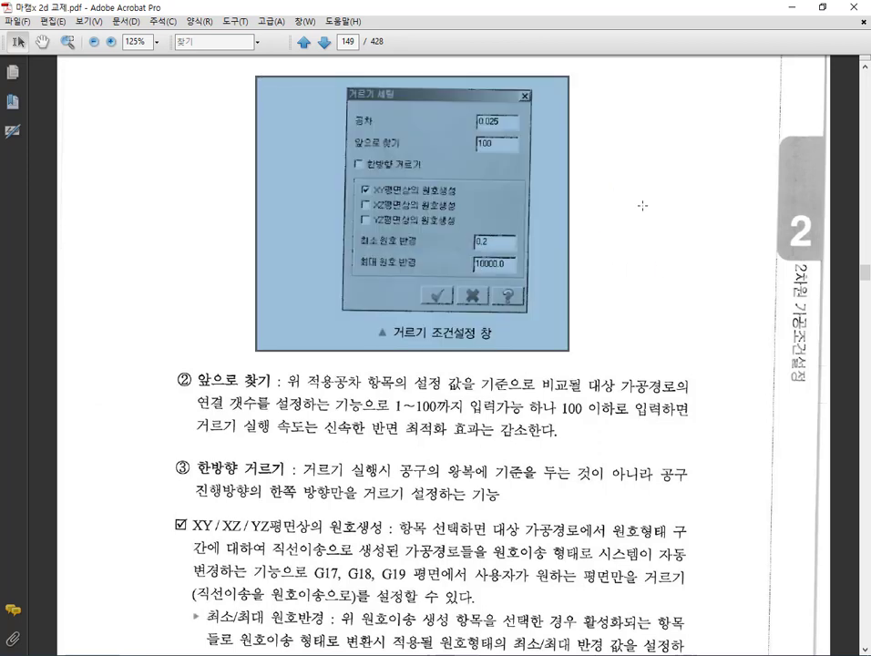
Read the look-ahead (앞으로 찾기) explanation on PDF page 149, marking its heading and each text line.
{"action": "scroll", "coordinate": [642, 206], "scroll_direction": "down", "scroll_amount": 4}
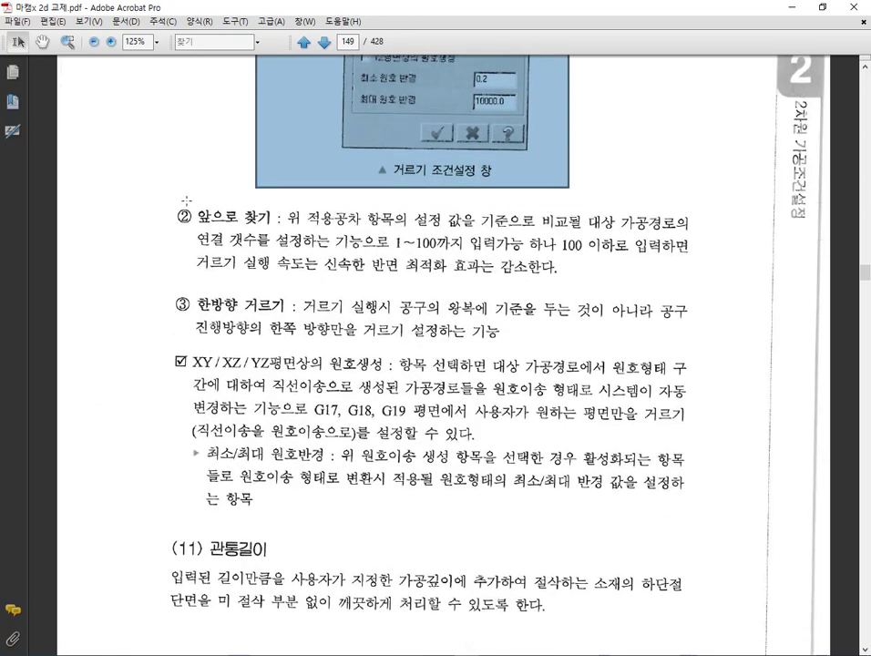
{"action": "left_click_drag", "start_coordinate": [173, 196], "coordinate": [275, 225]}
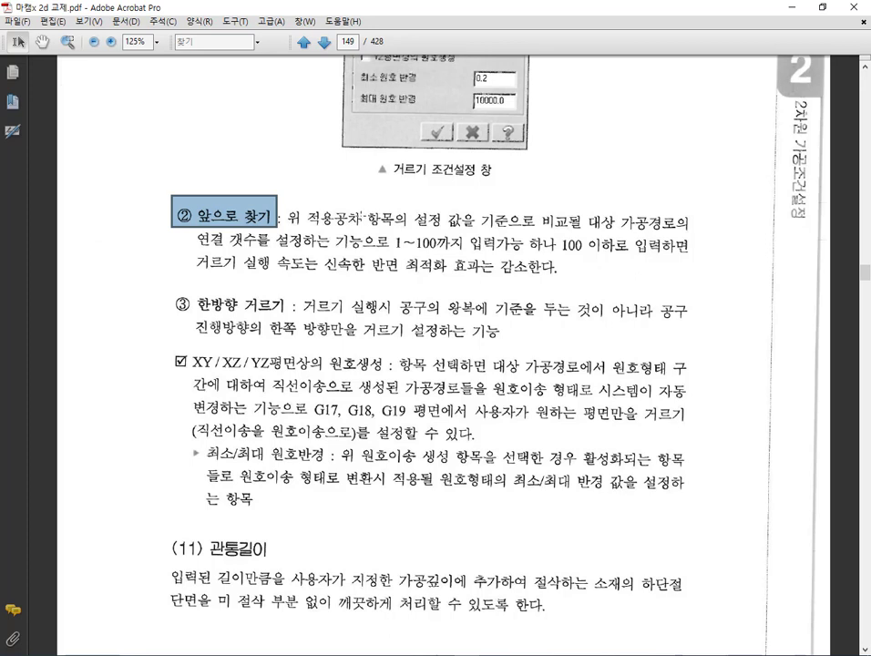
{"action": "left_click_drag", "start_coordinate": [320, 203], "coordinate": [730, 236]}
{"action": "left_click_drag", "start_coordinate": [186, 247], "coordinate": [462, 238]}
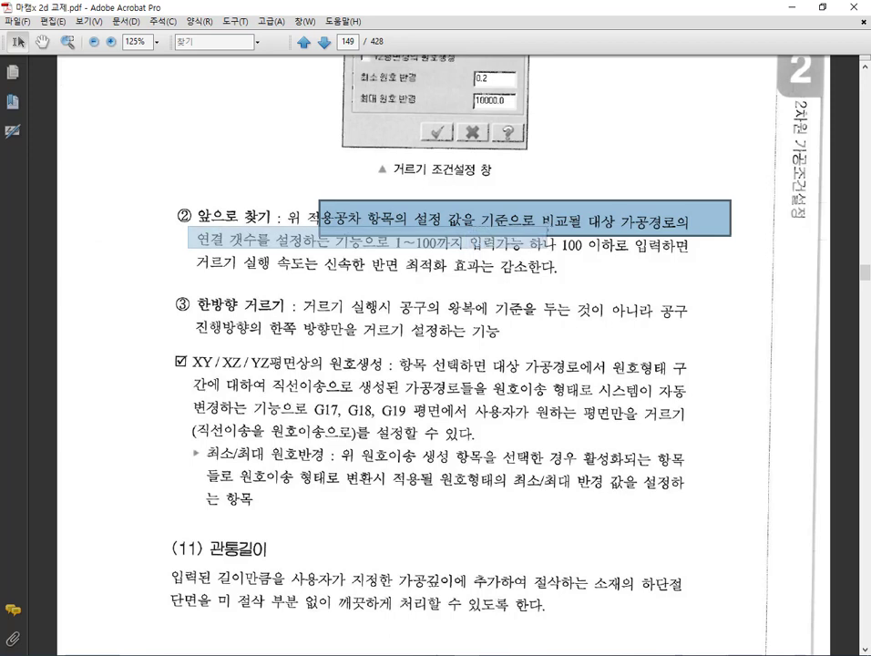
{"action": "left_click_drag", "start_coordinate": [462, 240], "coordinate": [734, 235]}
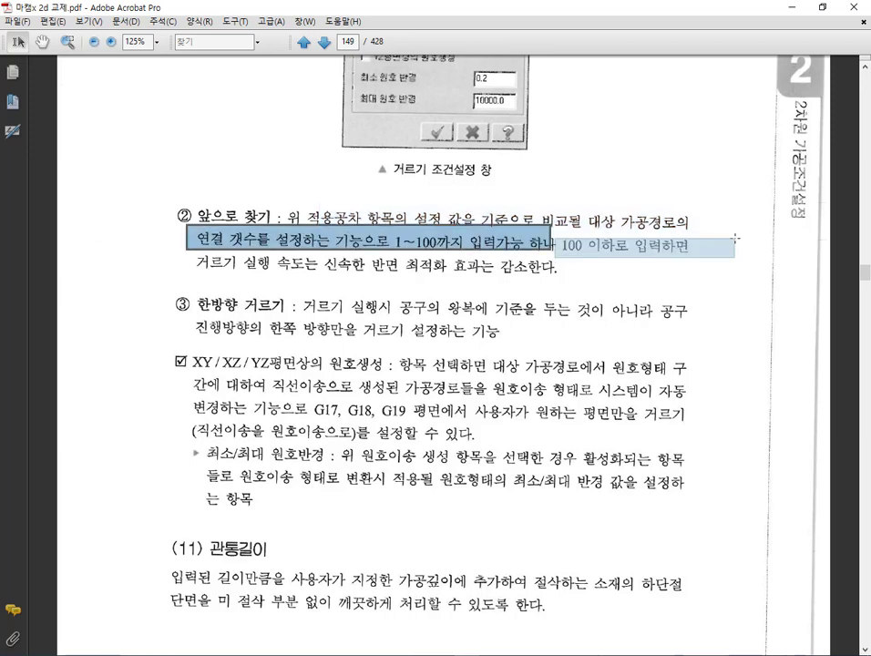
{"action": "left_click_drag", "start_coordinate": [186, 274], "coordinate": [550, 273]}
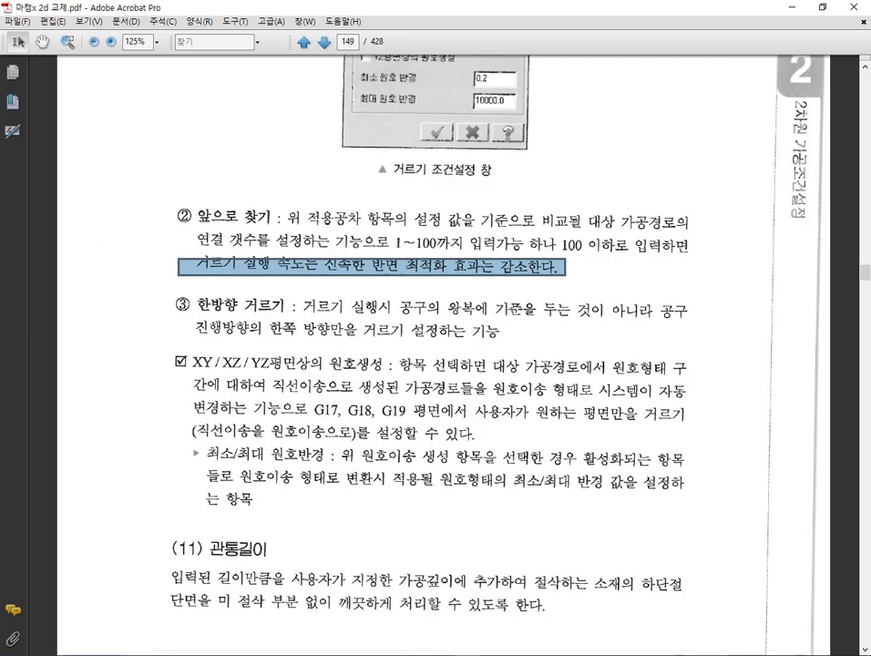
Read the one-way filter, XY/XZ/YZ plane arc creation and minimum/maximum arc radius explanations, marking their passages.
{"action": "left_click_drag", "start_coordinate": [165, 283], "coordinate": [717, 340]}
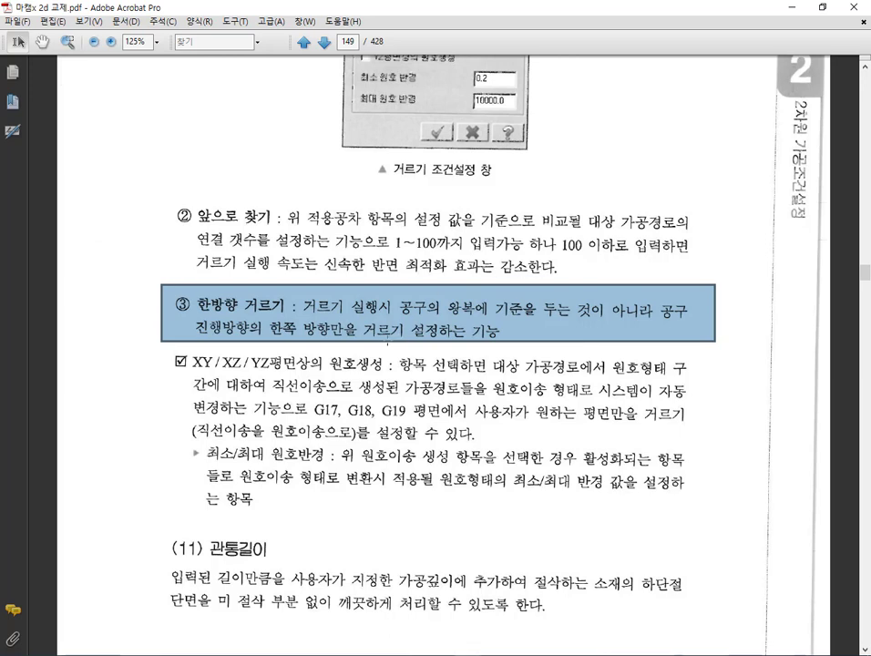
{"action": "left_click_drag", "start_coordinate": [176, 368], "coordinate": [384, 361]}
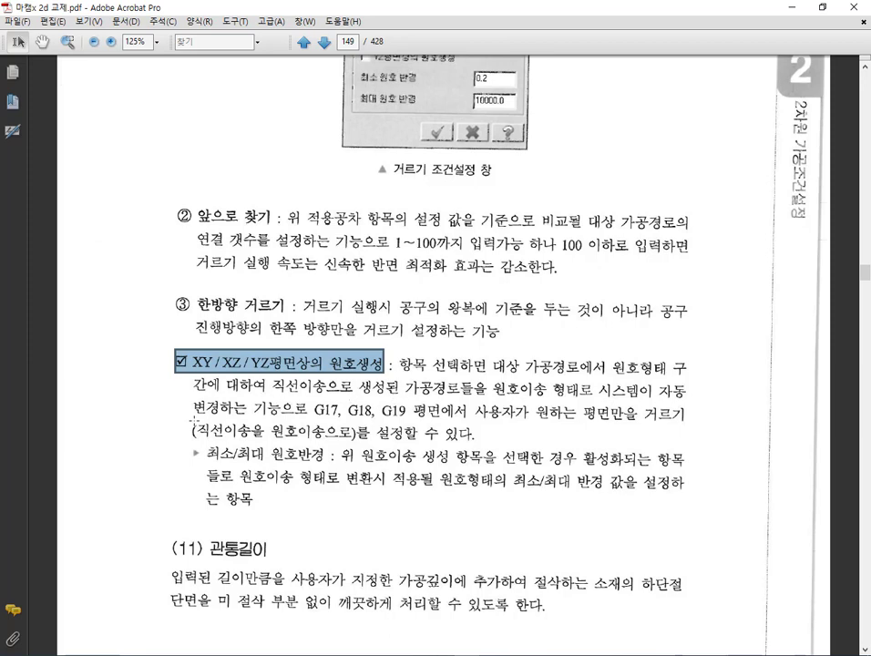
{"action": "left_click_drag", "start_coordinate": [193, 421], "coordinate": [291, 419]}
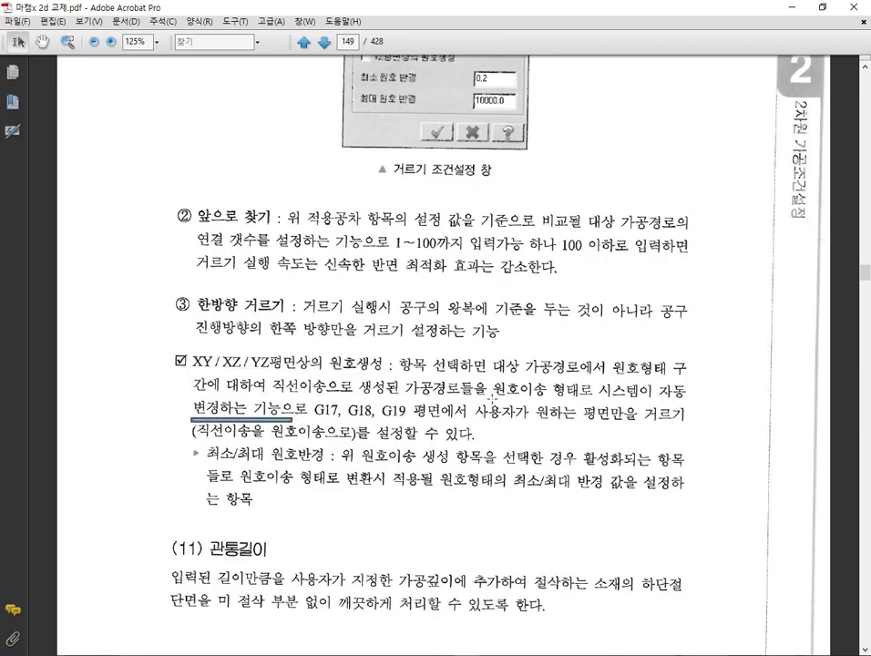
{"action": "left_click_drag", "start_coordinate": [492, 398], "coordinate": [699, 380]}
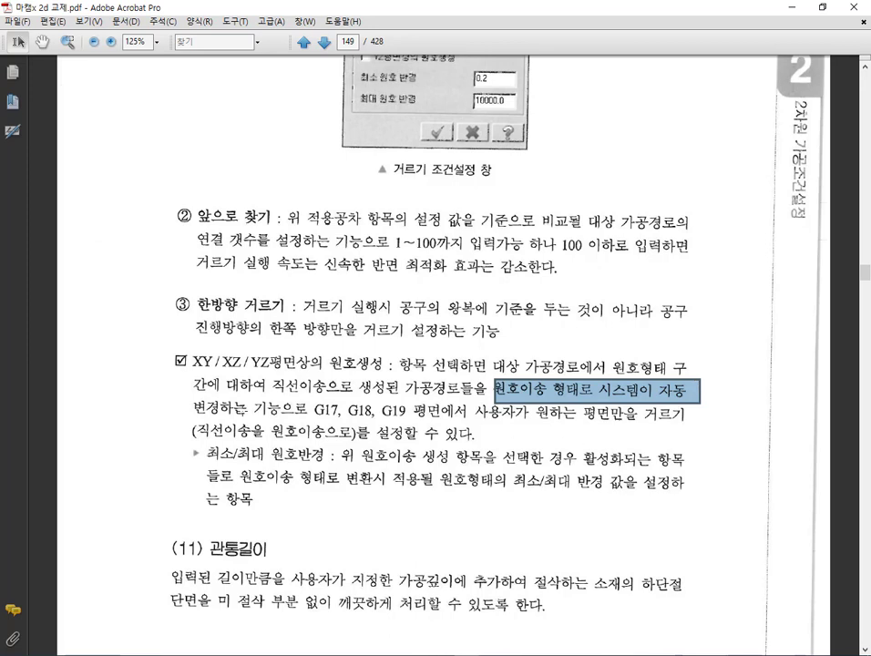
{"action": "left_click_drag", "start_coordinate": [194, 442], "coordinate": [699, 518]}
Mark the break-through length (관통길이) section on printed page 139 and switch back to Mastercam.
{"action": "scroll", "coordinate": [713, 365], "scroll_direction": "down", "scroll_amount": 5}
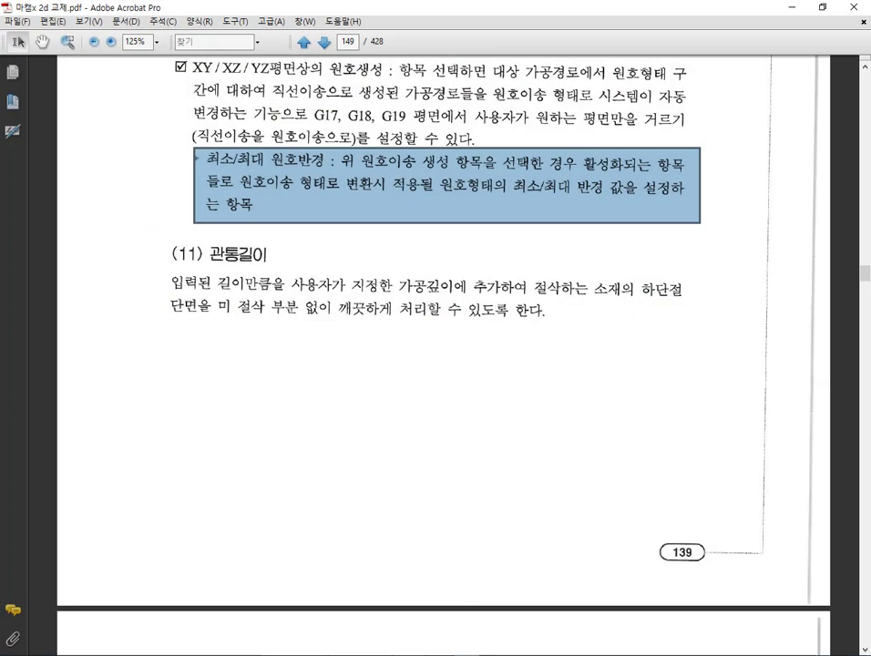
{"action": "left_click_drag", "start_coordinate": [143, 236], "coordinate": [728, 359]}
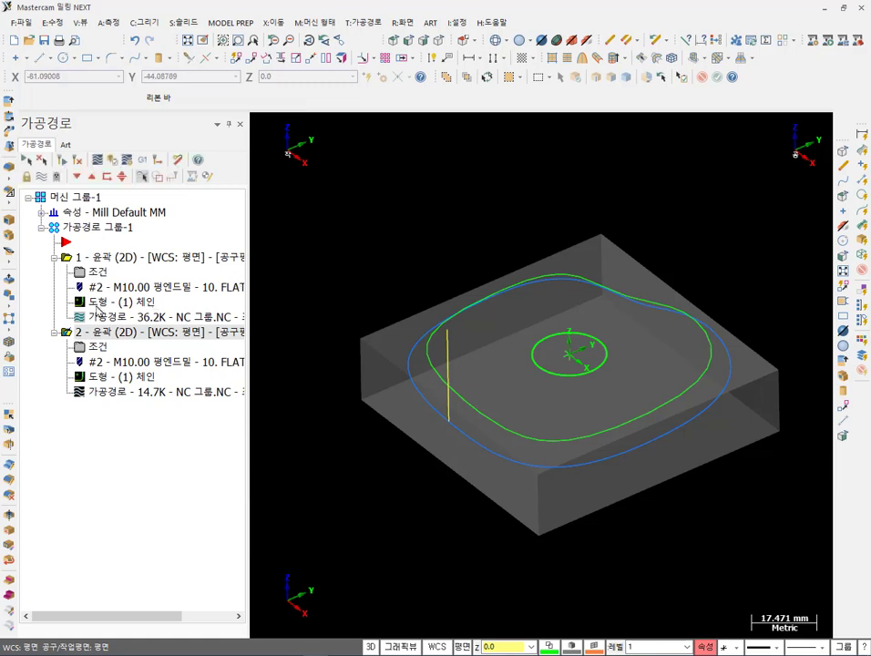
{"action": "left_click", "coordinate": [95, 347]}
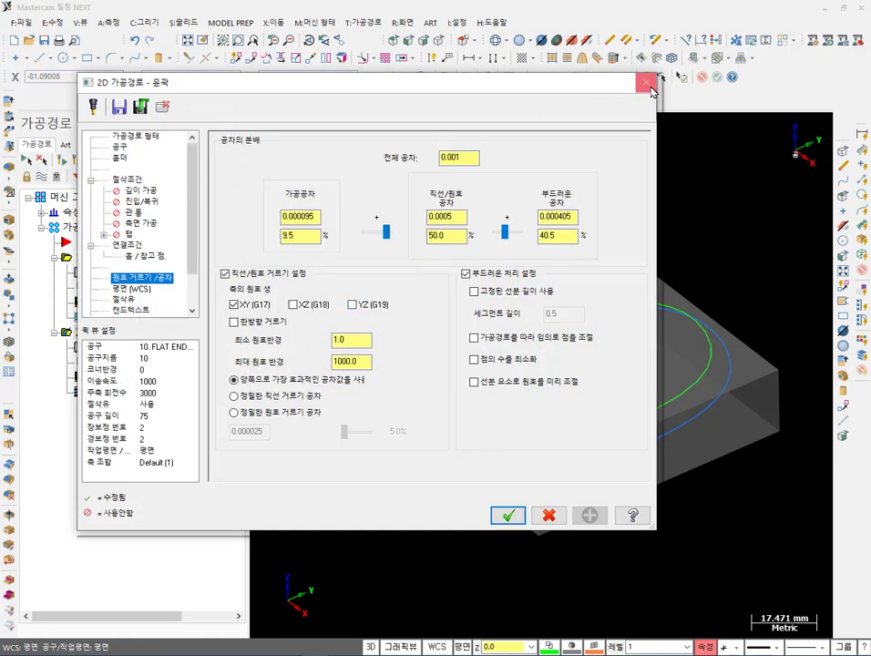
{"action": "key", "text": "Escape"}
Open the first contour's parameters and review its floor stock allowance and its absolute cutting depth of -5.
{"action": "left_click", "coordinate": [116, 272]}
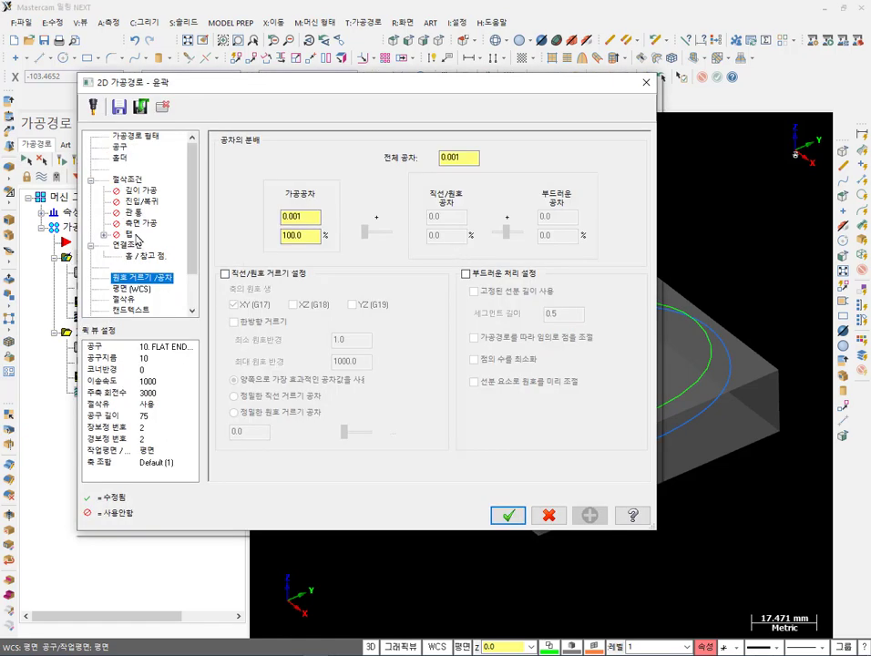
{"action": "left_click", "coordinate": [134, 181]}
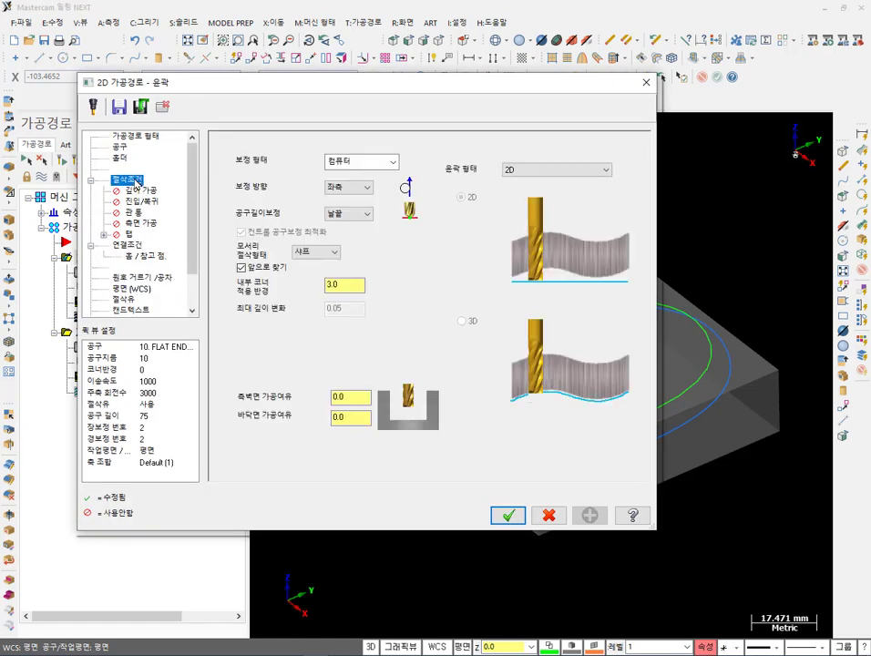
{"action": "double_click", "coordinate": [356, 417]}
{"action": "left_click", "coordinate": [126, 245]}
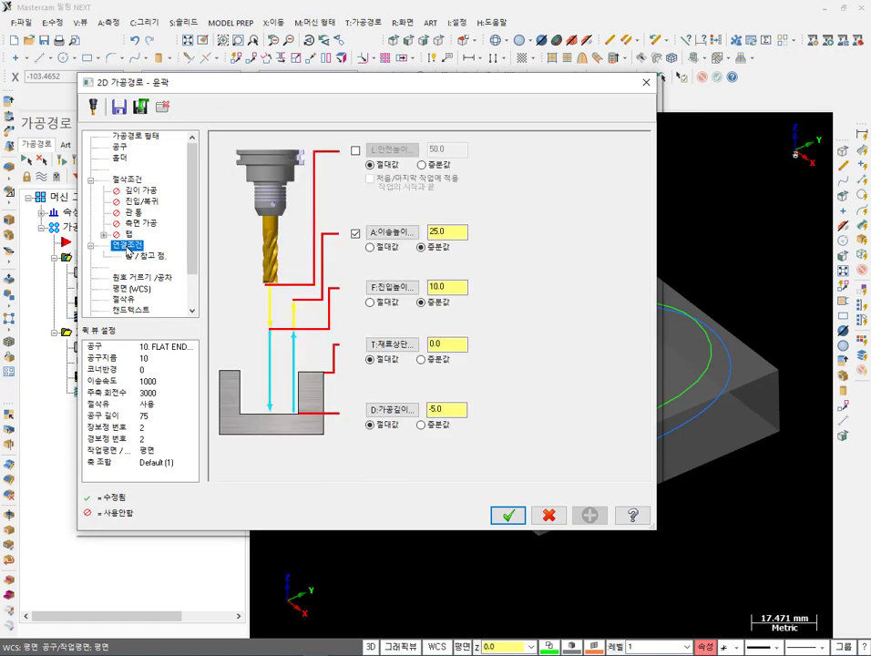
{"action": "double_click", "coordinate": [436, 410]}
{"action": "type", "text": "-5"}
{"action": "key", "text": "Return"}
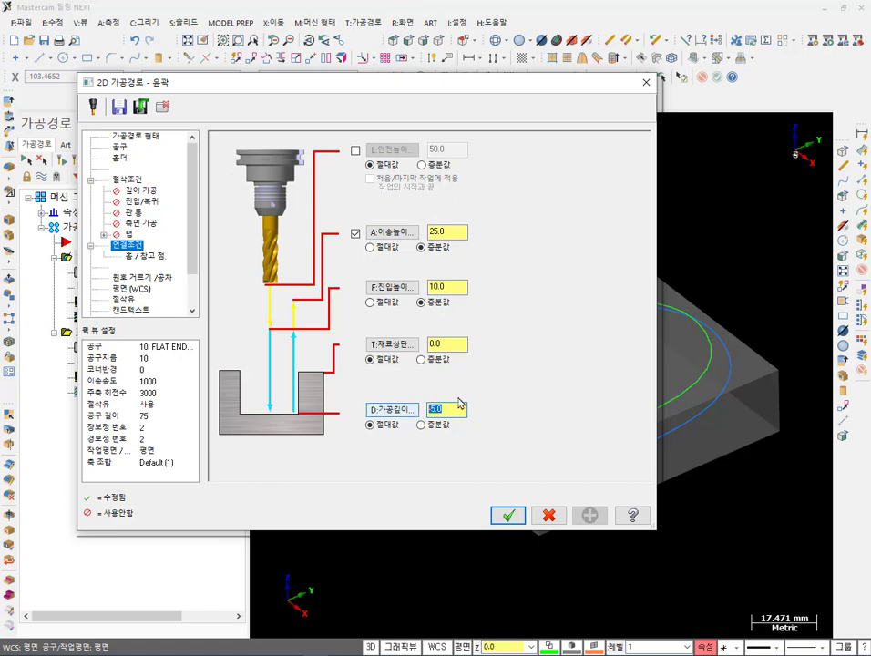
Set the first contour's floor stock allowance (바닥면 가공여유) to -1.0 in the cut parameters and regenerate the toolpath.
{"action": "left_click", "coordinate": [128, 180]}
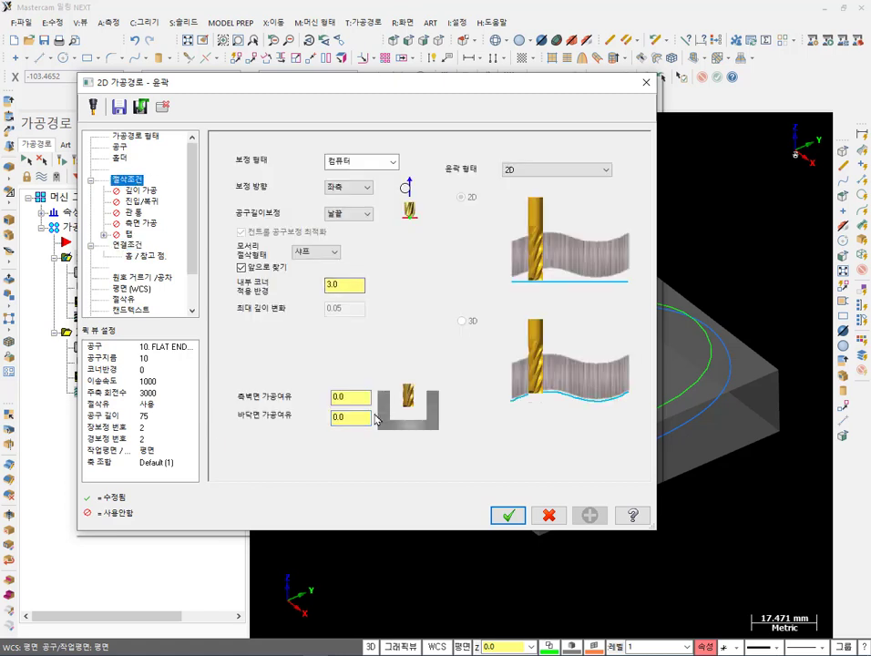
{"action": "double_click", "coordinate": [344, 416]}
{"action": "type", "text": "-1.0"}
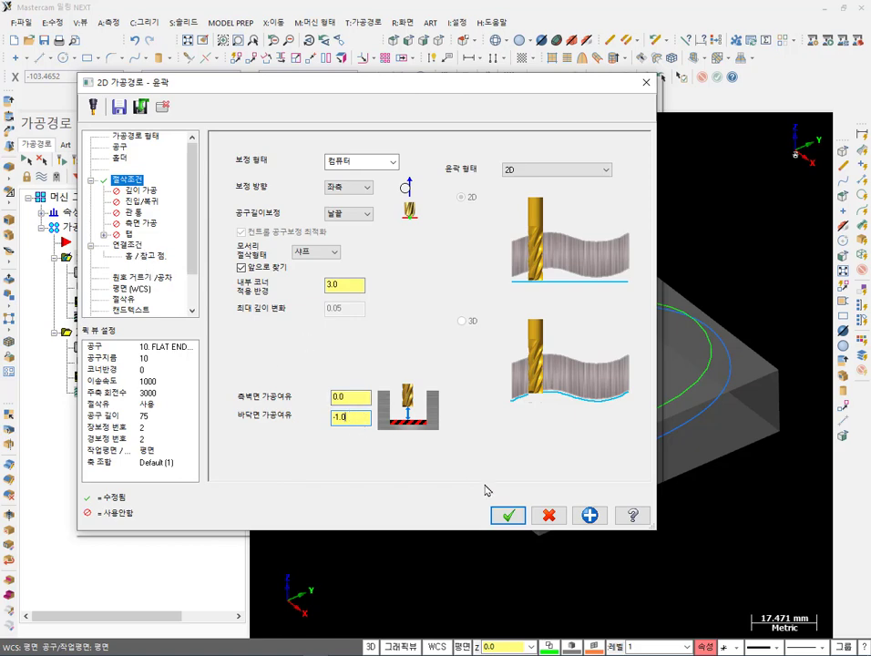
{"action": "left_click", "coordinate": [507, 516]}
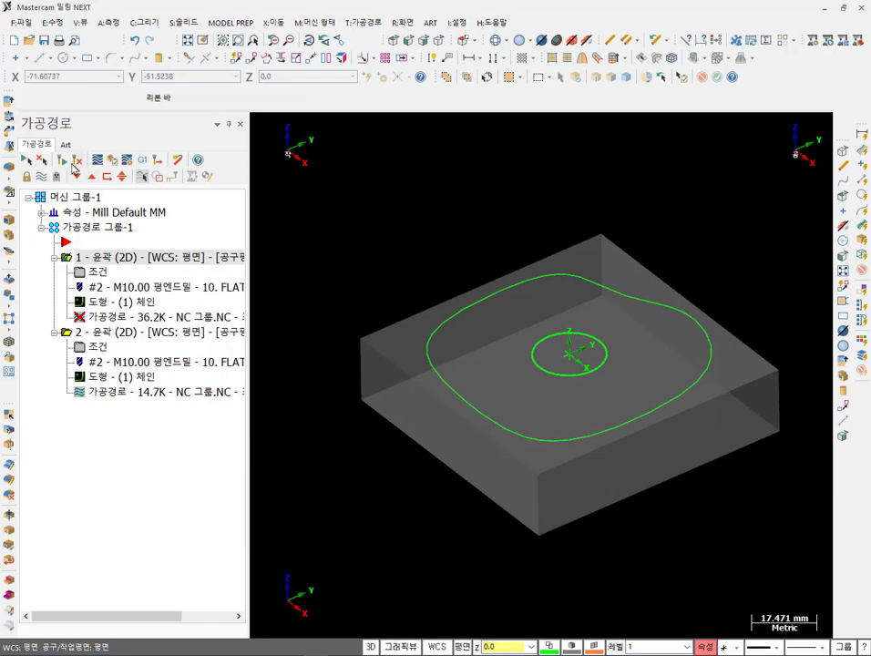
{"action": "left_click", "coordinate": [76, 159]}
Backplot the first contour, check the tool's Z depth with the negative floor allowance, and close the backplot.
{"action": "key", "text": "alt+t"}
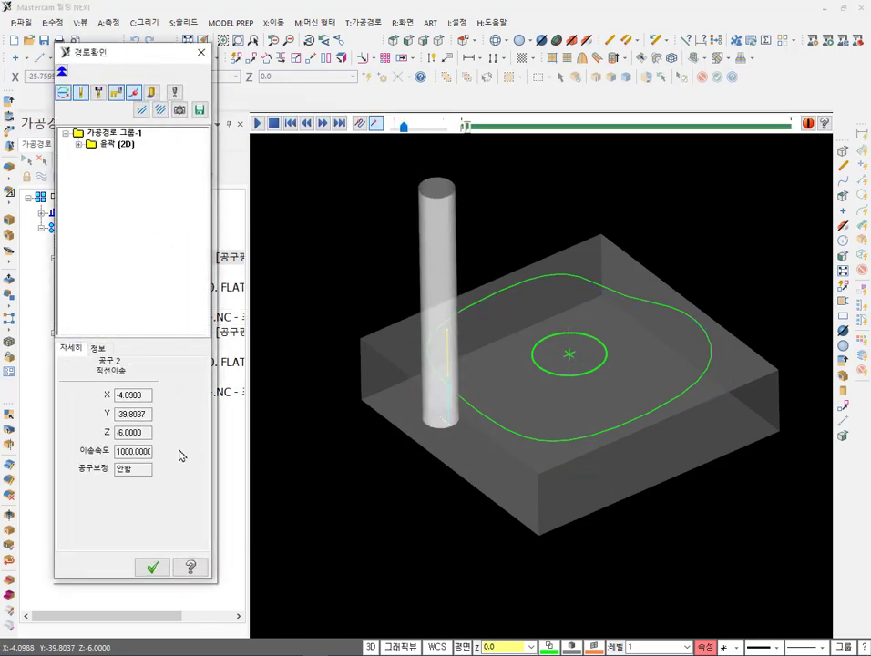
{"action": "left_click", "coordinate": [143, 432]}
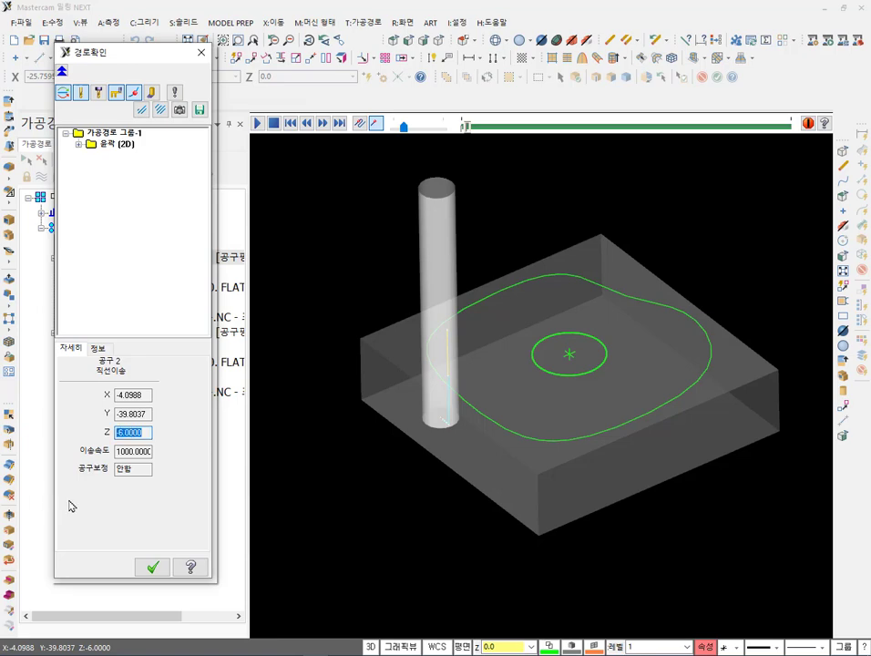
{"action": "left_click", "coordinate": [153, 567]}
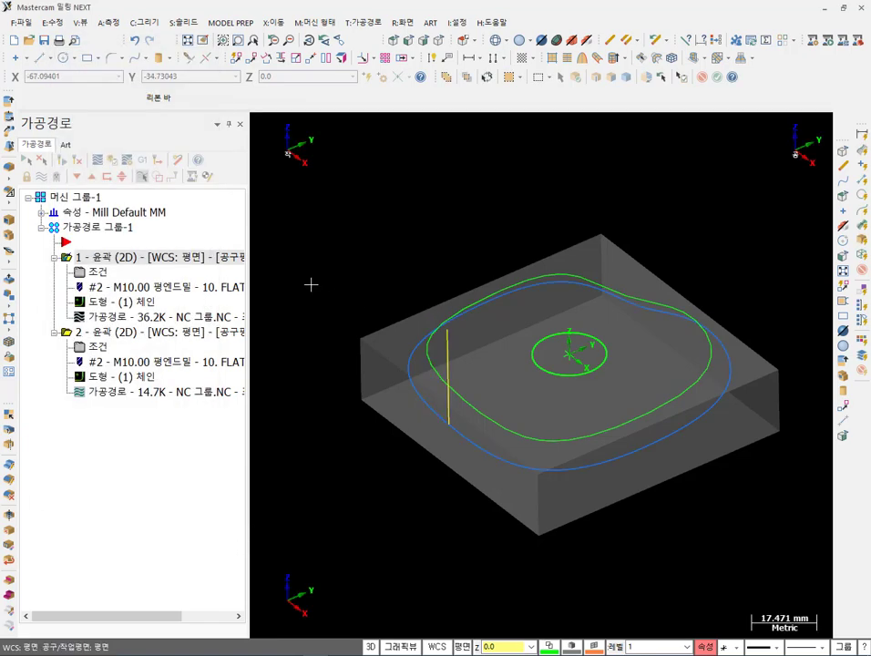
Reopen the first contour's parameters, recheck its cutting depth, and reset the floor stock allowance to 0.
{"action": "left_click", "coordinate": [114, 270]}
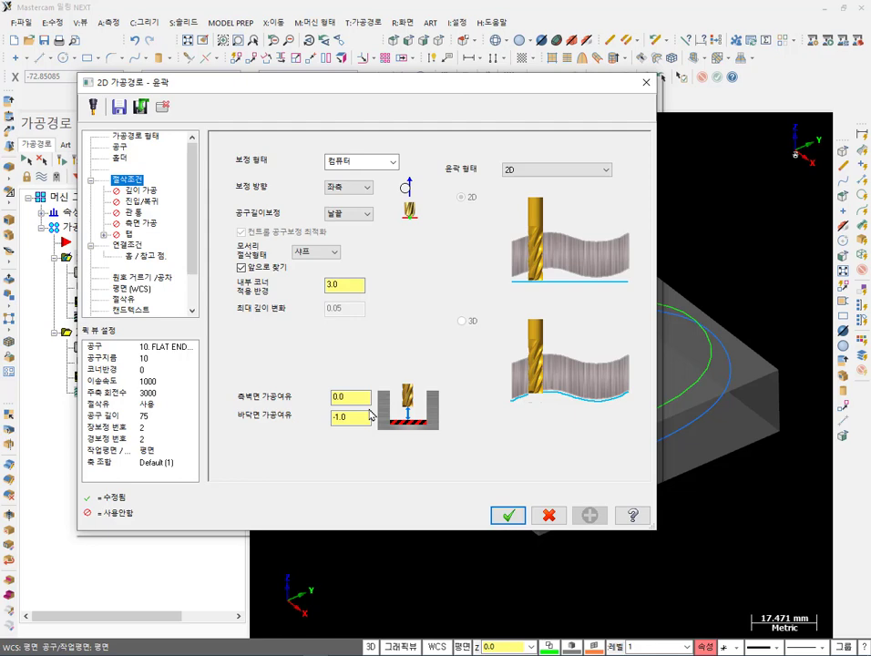
{"action": "left_click", "coordinate": [128, 245]}
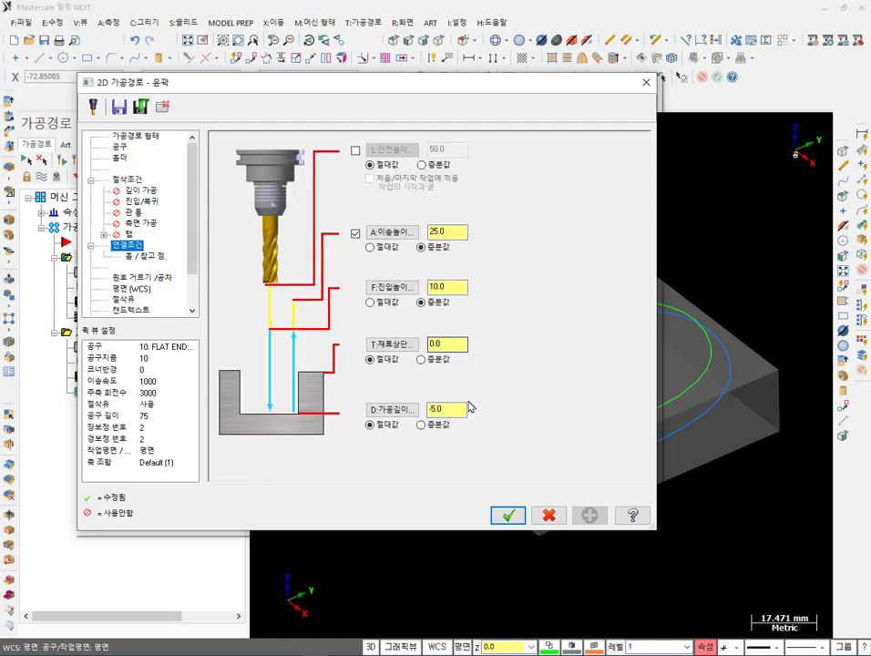
{"action": "double_click", "coordinate": [461, 409]}
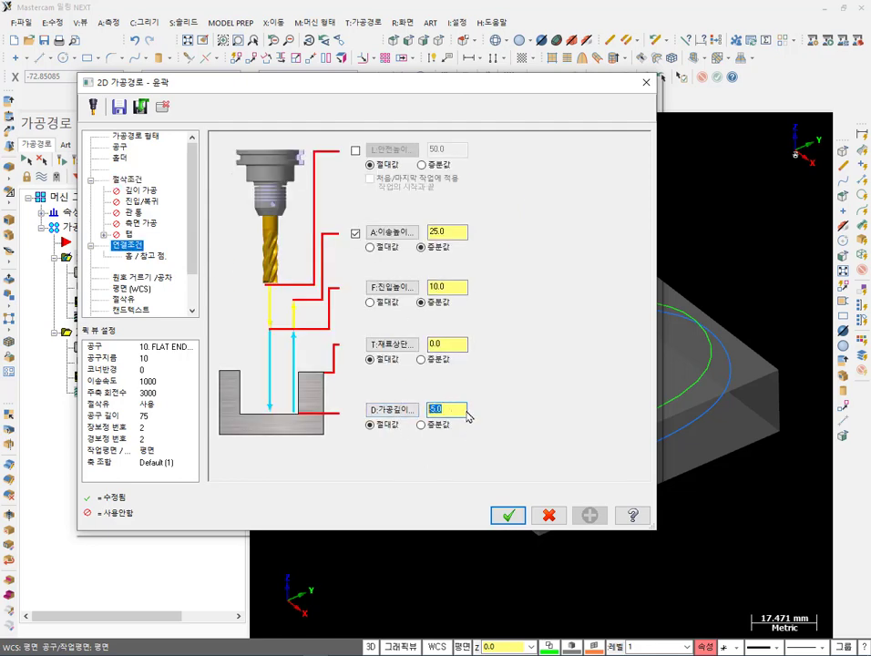
{"action": "left_click", "coordinate": [117, 179]}
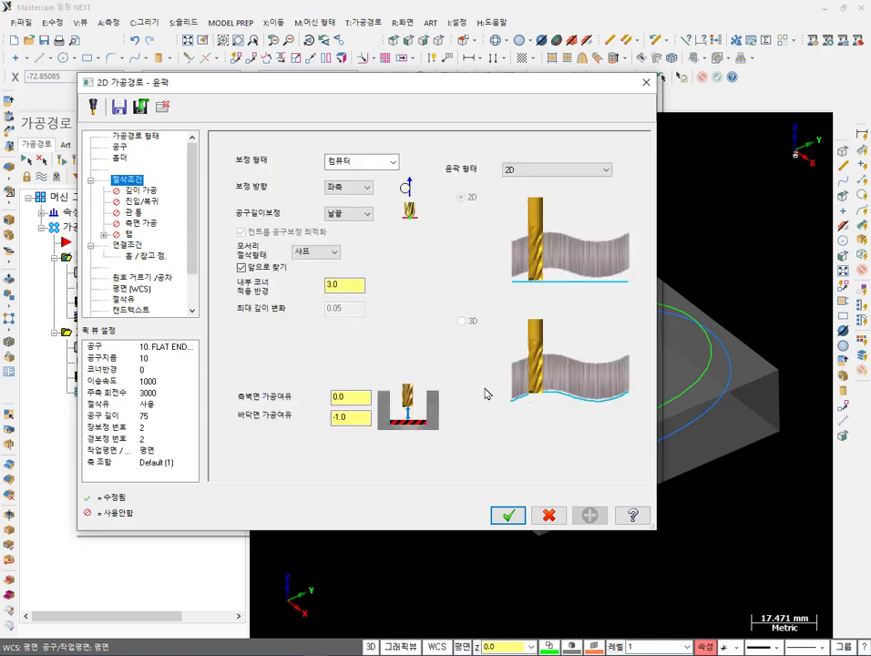
{"action": "double_click", "coordinate": [358, 420]}
{"action": "type", "text": "0"}
{"action": "left_click", "coordinate": [363, 398]}
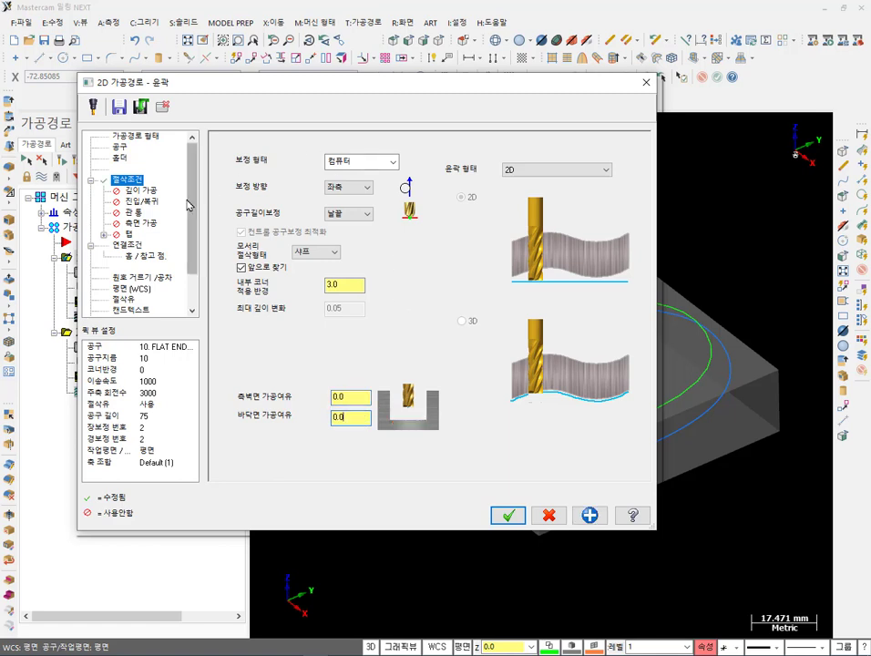
Enable break-through (관통길이) for the first contour with an amount of 1 and regenerate the toolpath.
{"action": "left_click", "coordinate": [134, 213]}
{"action": "left_click", "coordinate": [286, 179]}
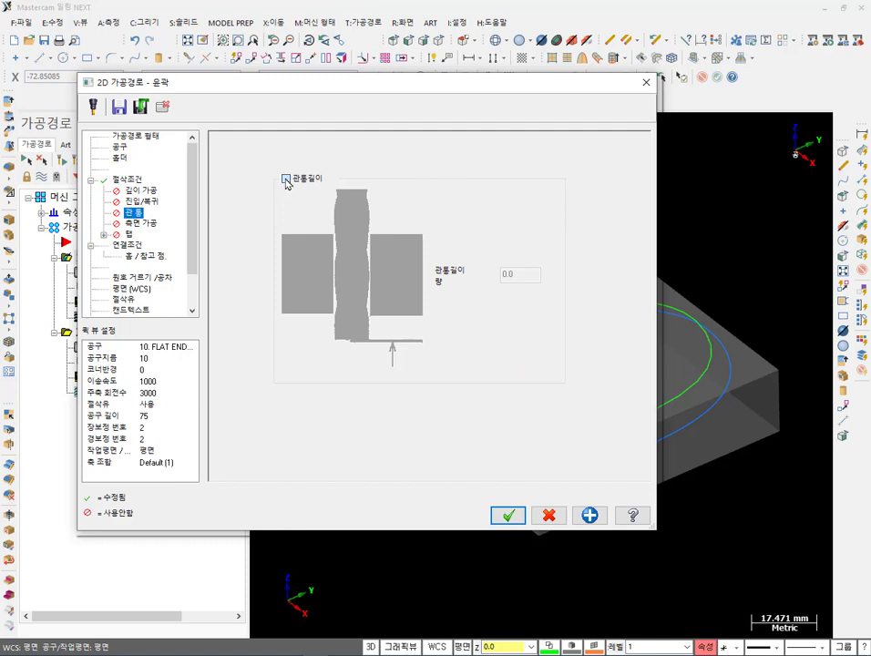
{"action": "double_click", "coordinate": [519, 274]}
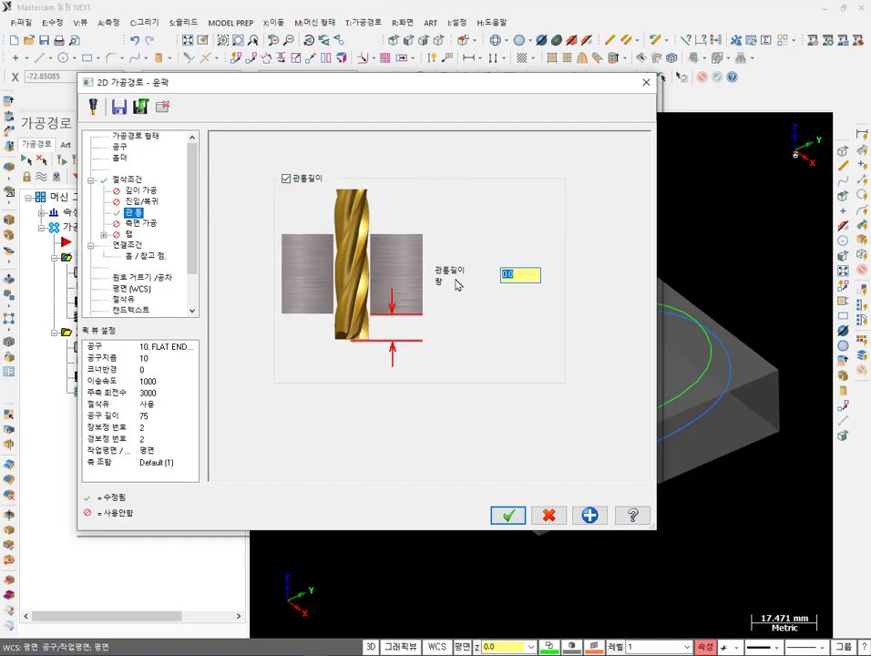
{"action": "type", "text": "1"}
{"action": "left_click", "coordinate": [508, 515]}
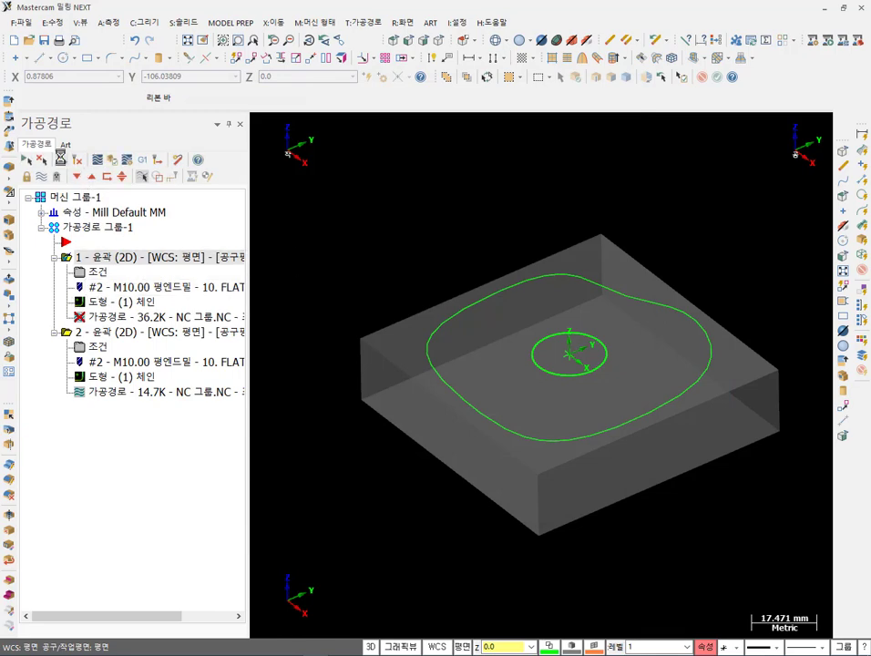
Backplot the first contour with break-through applied, check the tool's Z depth, and close the backplot.
{"action": "left_click", "coordinate": [98, 159]}
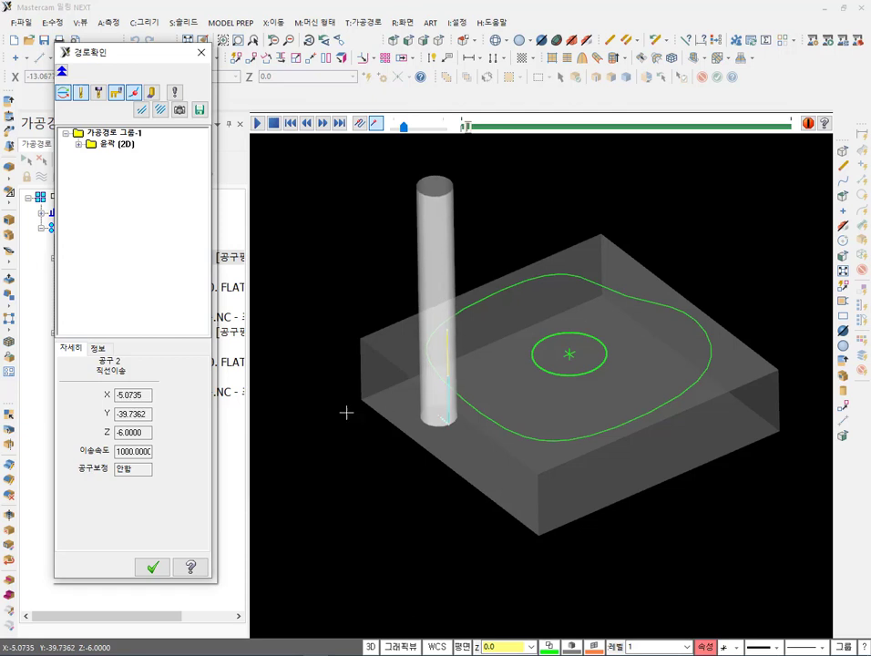
{"action": "double_click", "coordinate": [135, 432]}
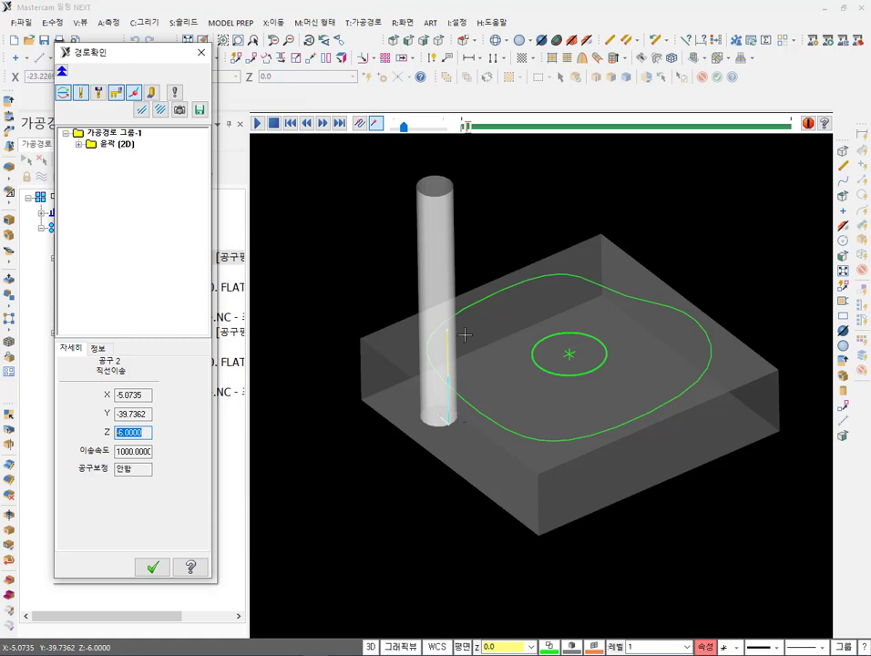
{"action": "left_click", "coordinate": [146, 432]}
{"action": "left_click", "coordinate": [153, 567]}
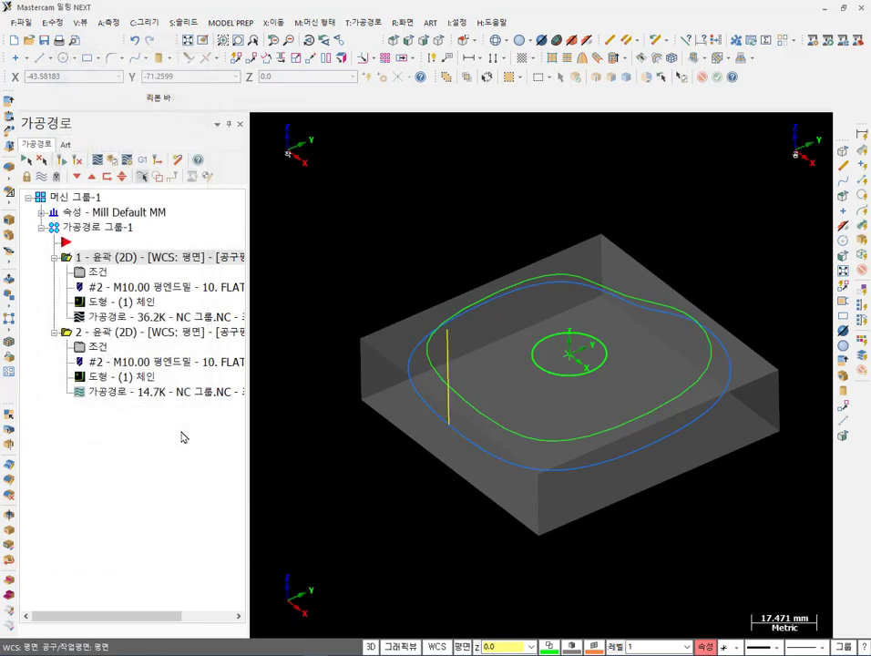
Review the first contour's break-through (관통길이) amount, cutting depth and floor stock allowance in its parameters.
{"action": "left_click", "coordinate": [117, 273]}
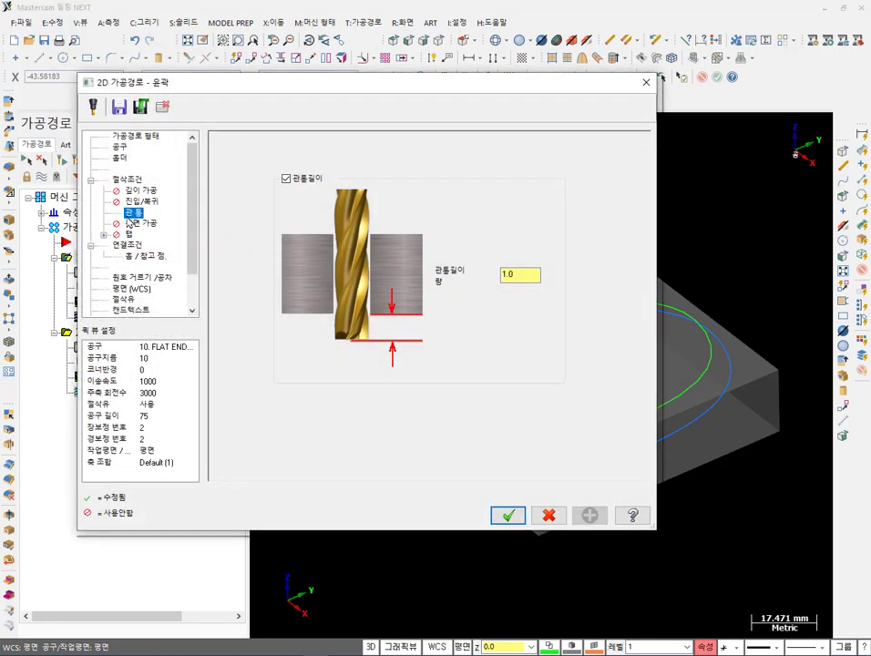
{"action": "left_click", "coordinate": [127, 179]}
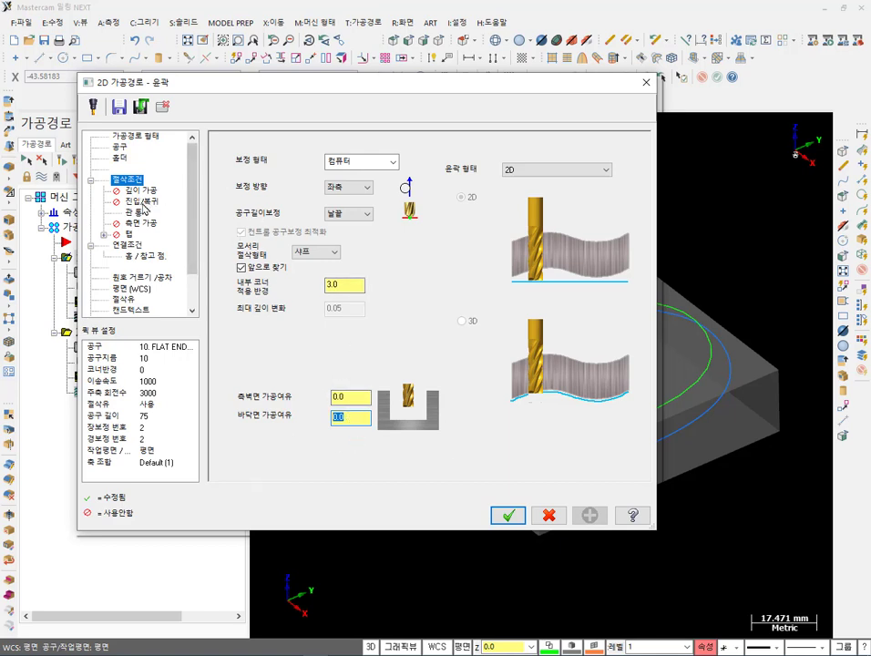
{"action": "left_click", "coordinate": [134, 211]}
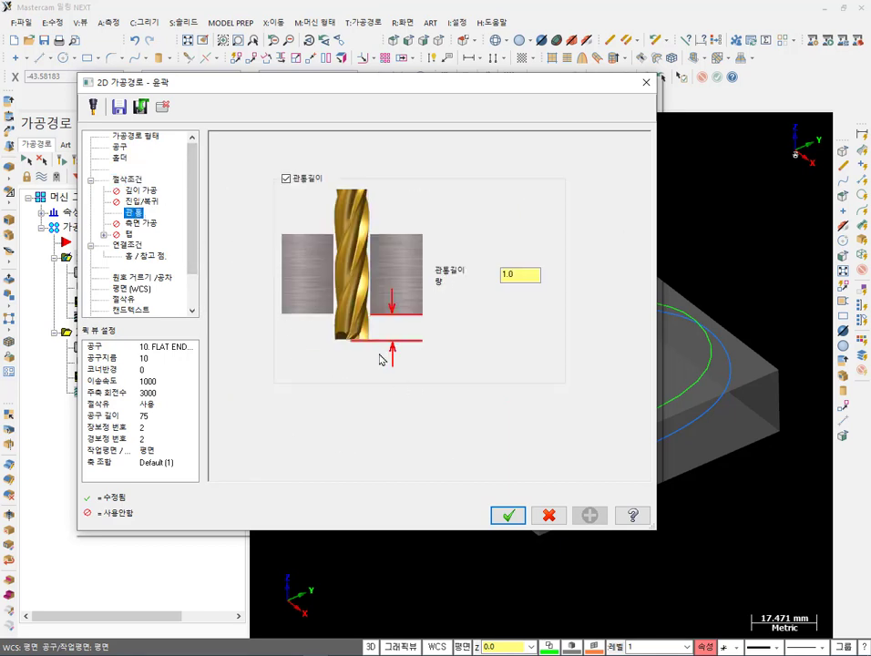
{"action": "double_click", "coordinate": [514, 274]}
{"action": "left_click", "coordinate": [531, 275]}
{"action": "left_click", "coordinate": [287, 180]}
{"action": "left_click", "coordinate": [287, 180]}
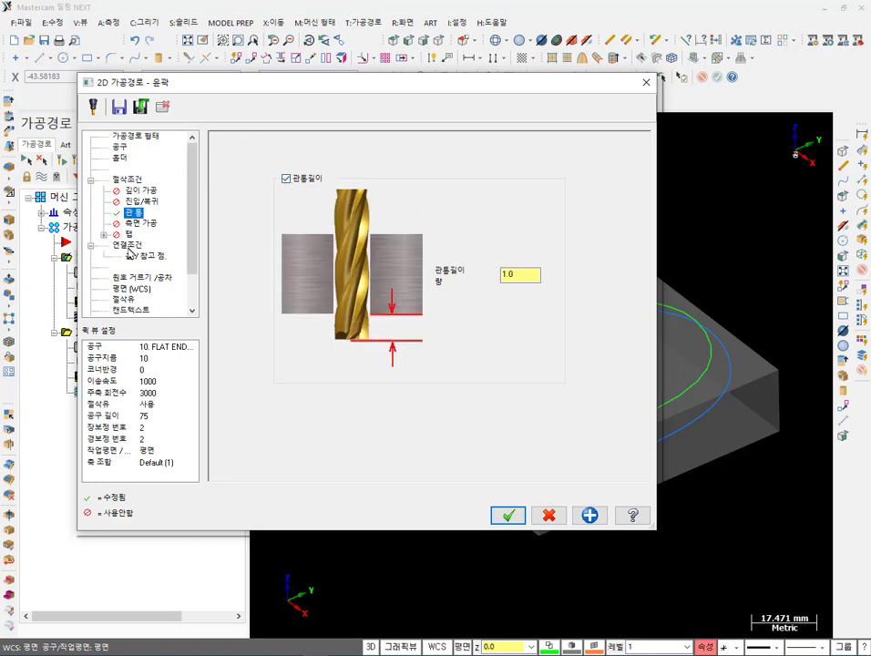
{"action": "left_click", "coordinate": [127, 246]}
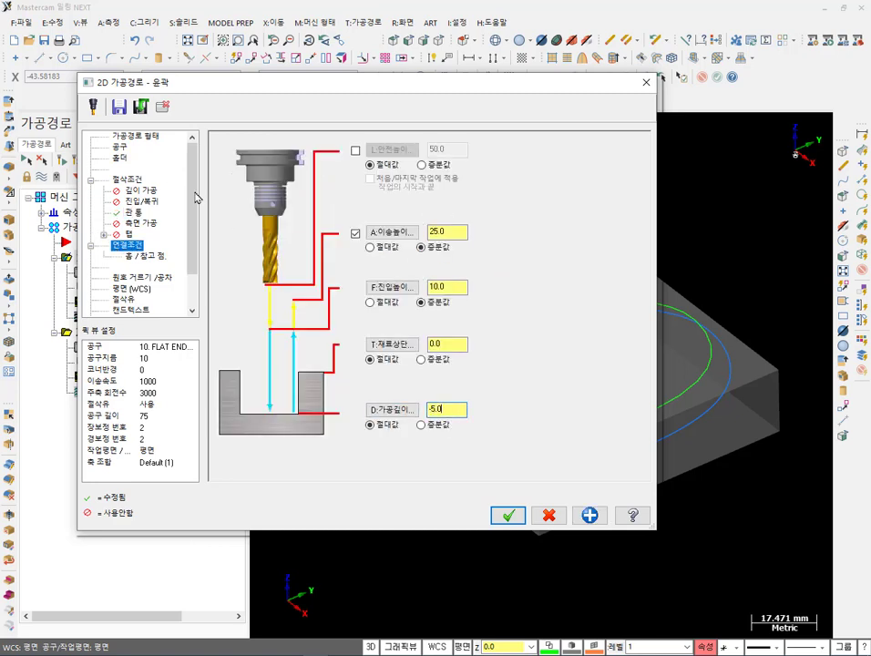
{"action": "left_click", "coordinate": [126, 180]}
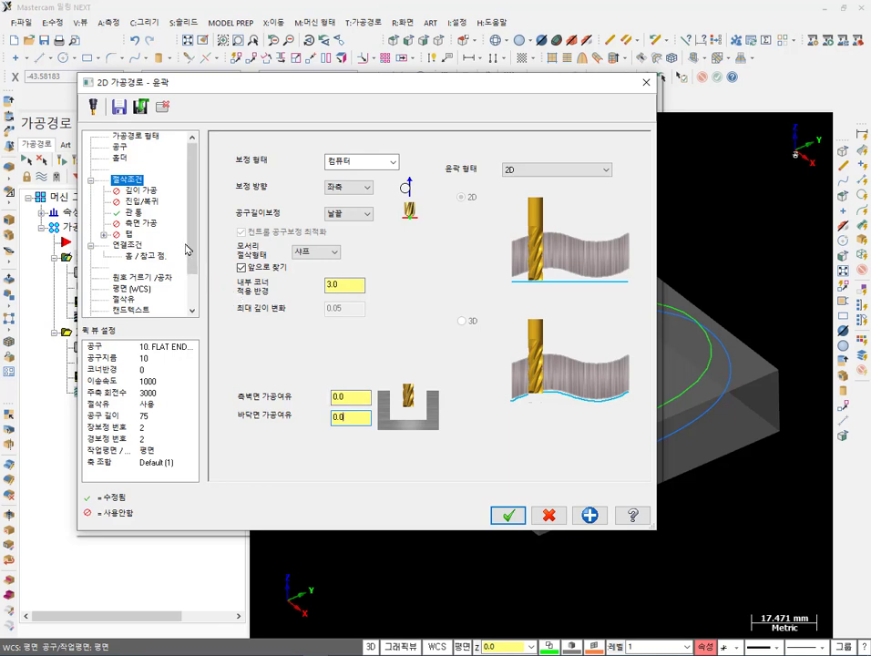
{"action": "left_click", "coordinate": [139, 212]}
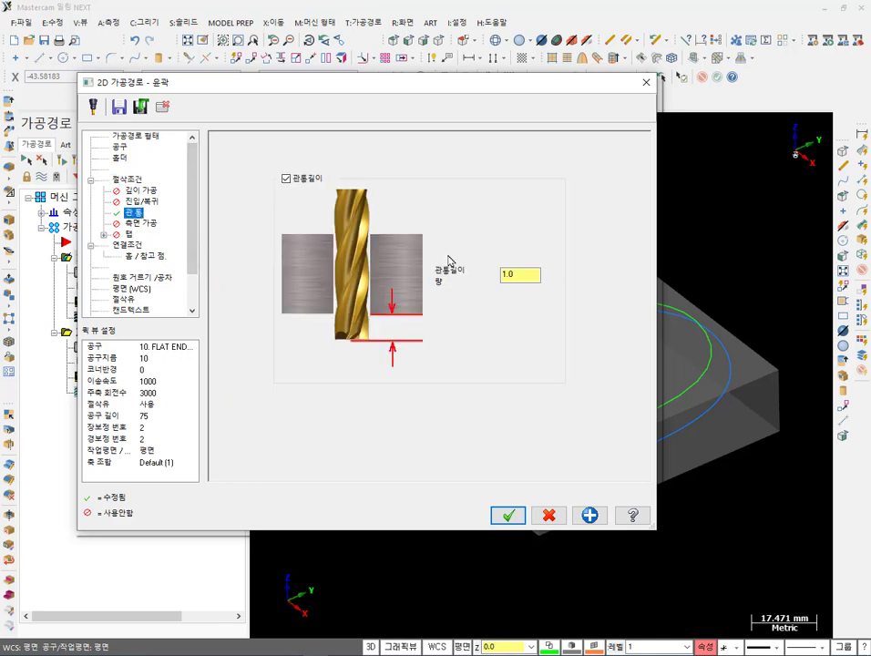
Turn off break-through (관통길이) for the first contour and accept the parameters.
{"action": "double_click", "coordinate": [521, 274]}
{"action": "left_click", "coordinate": [286, 180]}
{"action": "left_click", "coordinate": [509, 515]}
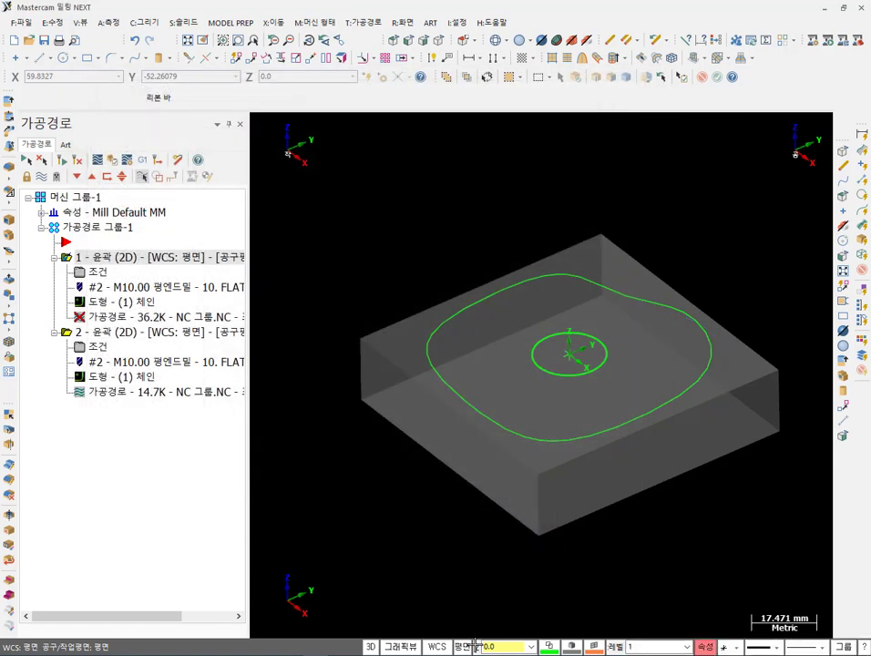
Switch to the textbook PDF in Adobe Acrobat and read section (12) 탭 on tabs that hold the cut material.
{"action": "key", "text": "alt+Tab"}
{"action": "scroll", "coordinate": [492, 411], "scroll_direction": "down", "scroll_amount": 8}
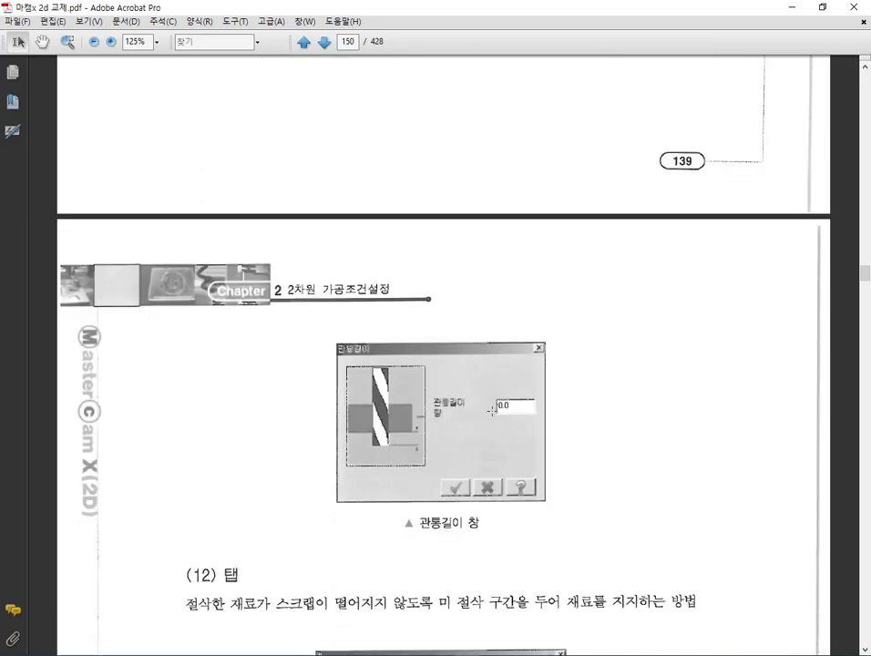
{"action": "scroll", "coordinate": [492, 411], "scroll_direction": "down", "scroll_amount": 3}
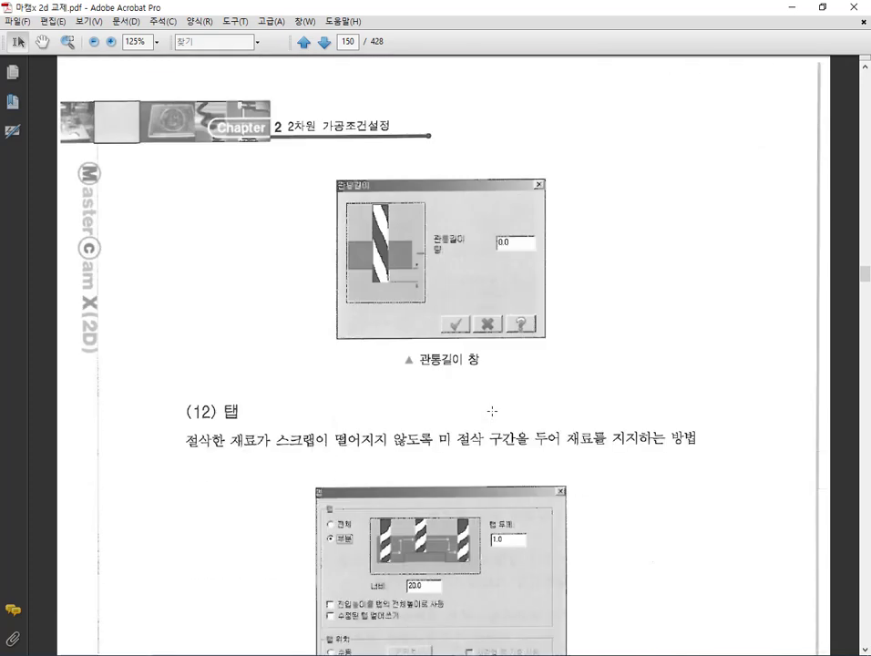
{"action": "scroll", "coordinate": [492, 411], "scroll_direction": "down", "scroll_amount": 3}
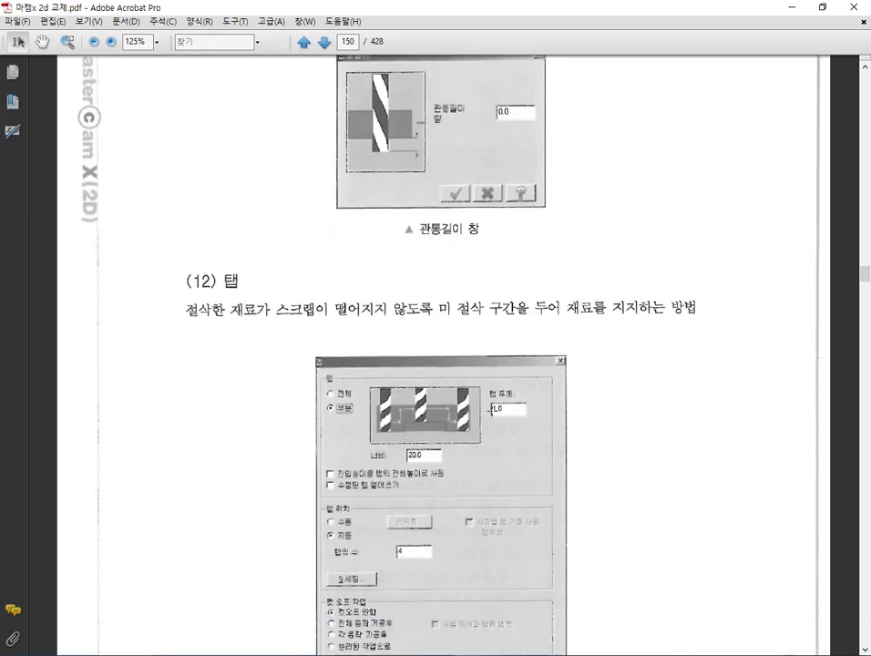
{"action": "scroll", "coordinate": [492, 411], "scroll_direction": "down", "scroll_amount": 1}
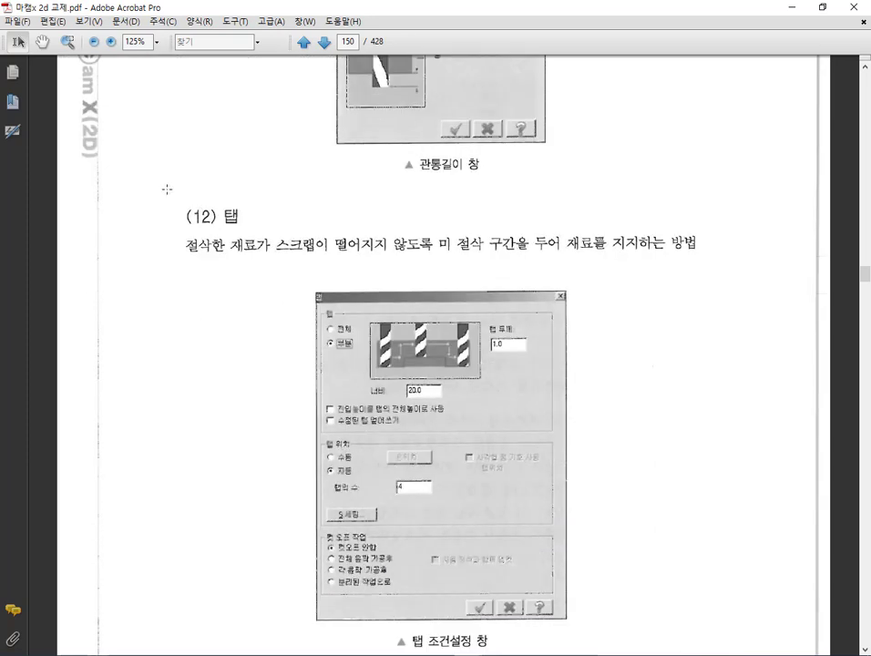
{"action": "left_click_drag", "start_coordinate": [167, 189], "coordinate": [781, 278]}
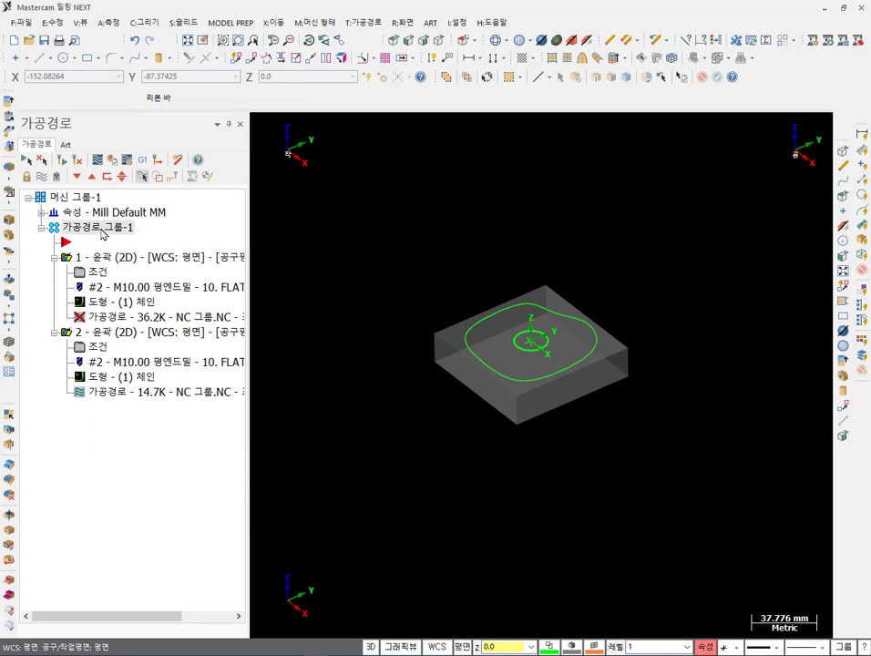
Delete all operations in the toolpath group and set the rectangular stock to Y 500, X 500 and Z 10.
{"action": "key", "text": "Delete"}
{"action": "left_click", "coordinate": [487, 372]}
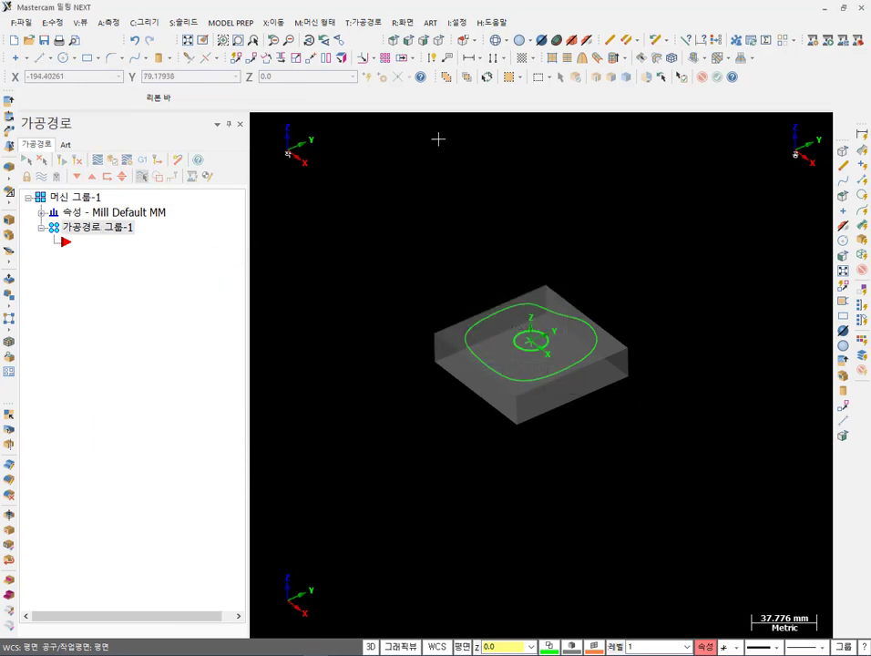
{"action": "left_click", "coordinate": [41, 213]}
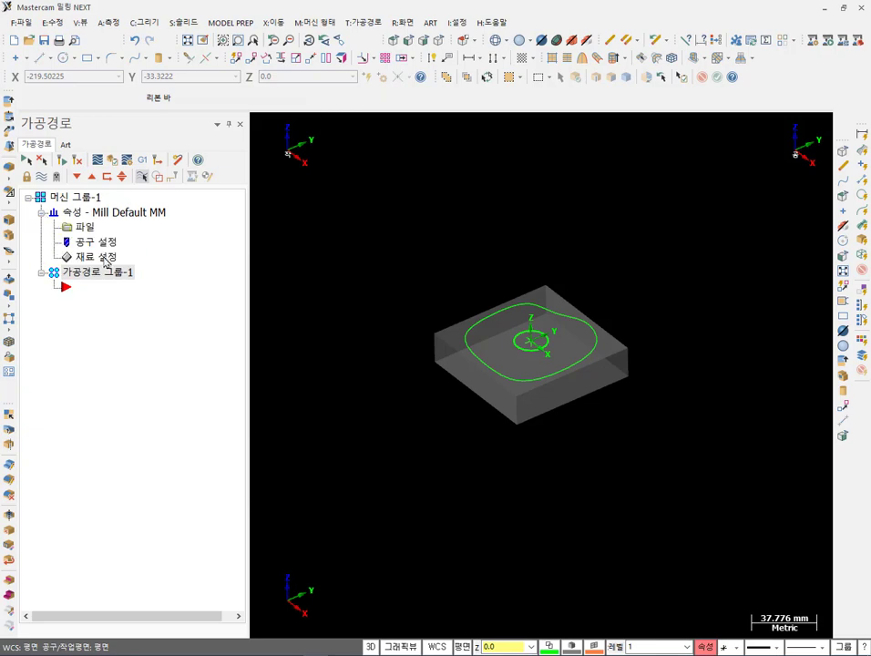
{"action": "left_click", "coordinate": [104, 258]}
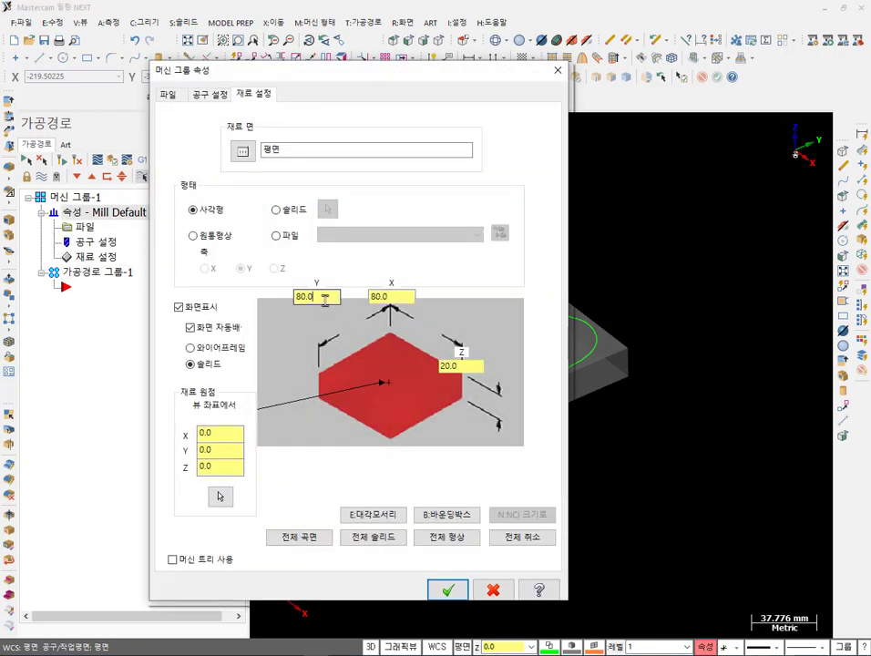
{"action": "left_click_drag", "start_coordinate": [324, 298], "coordinate": [246, 304]}
{"action": "type", "text": "500"}
{"action": "key", "text": "Tab"}
{"action": "type", "text": "500"}
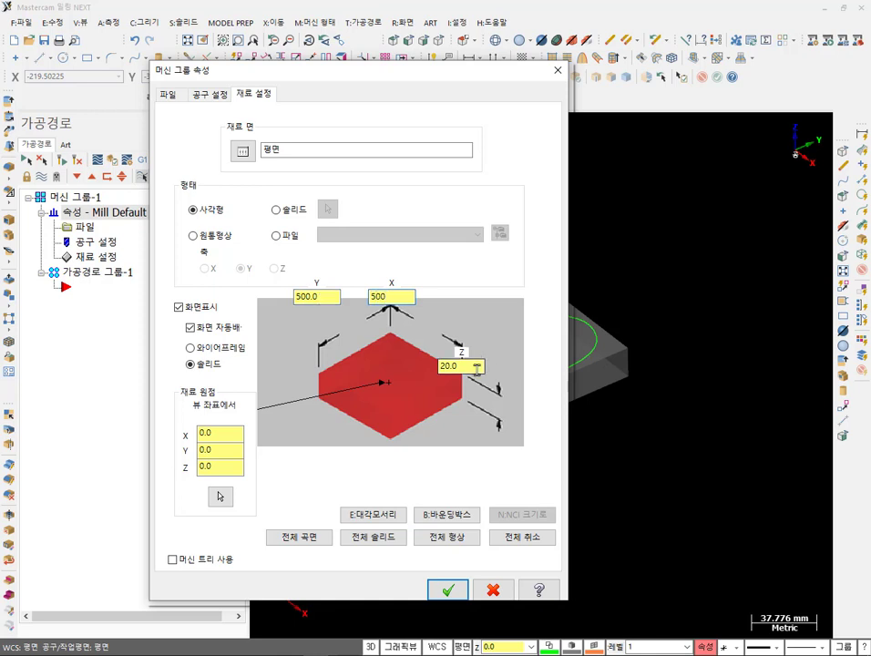
{"action": "left_click_drag", "start_coordinate": [476, 367], "coordinate": [435, 368]}
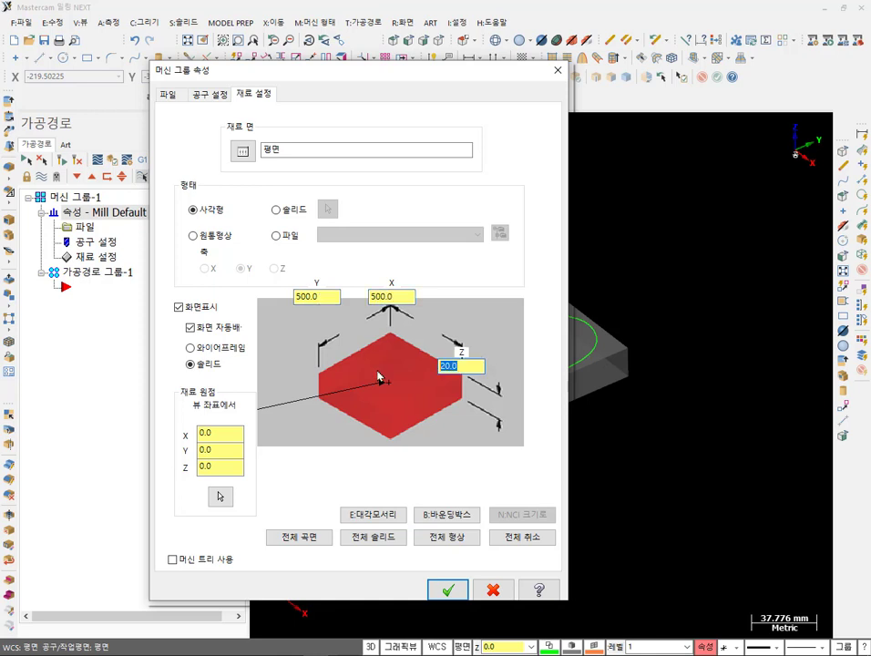
{"action": "type", "text": "10"}
{"action": "key", "text": "Return"}
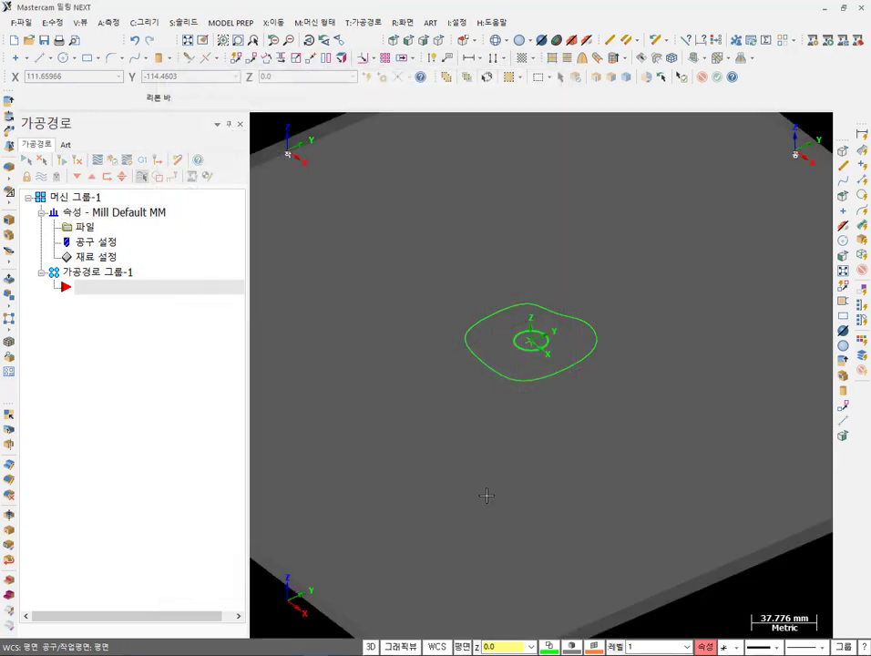
Examine the contour geometry on the enlarged stock plate in the top and isometric views.
{"action": "scroll", "coordinate": [553, 442], "scroll_direction": "down", "scroll_amount": 3}
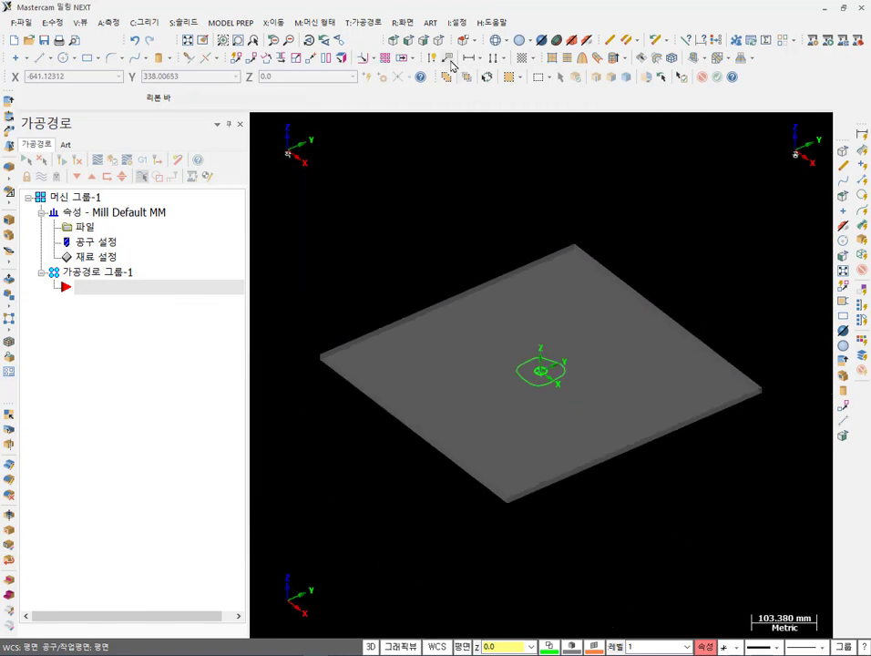
{"action": "left_click", "coordinate": [407, 40]}
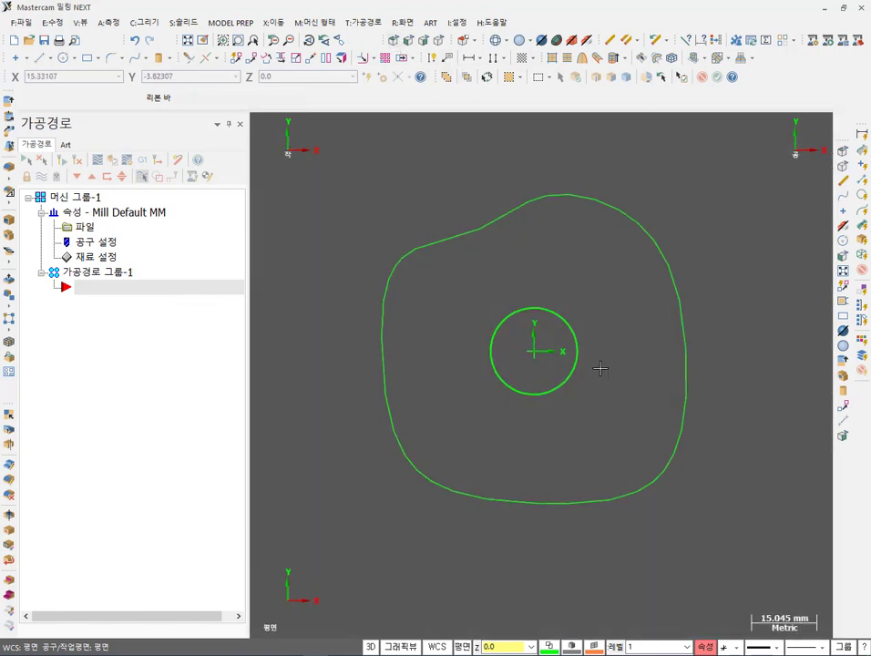
{"action": "scroll", "coordinate": [554, 391], "scroll_direction": "down", "scroll_amount": 2}
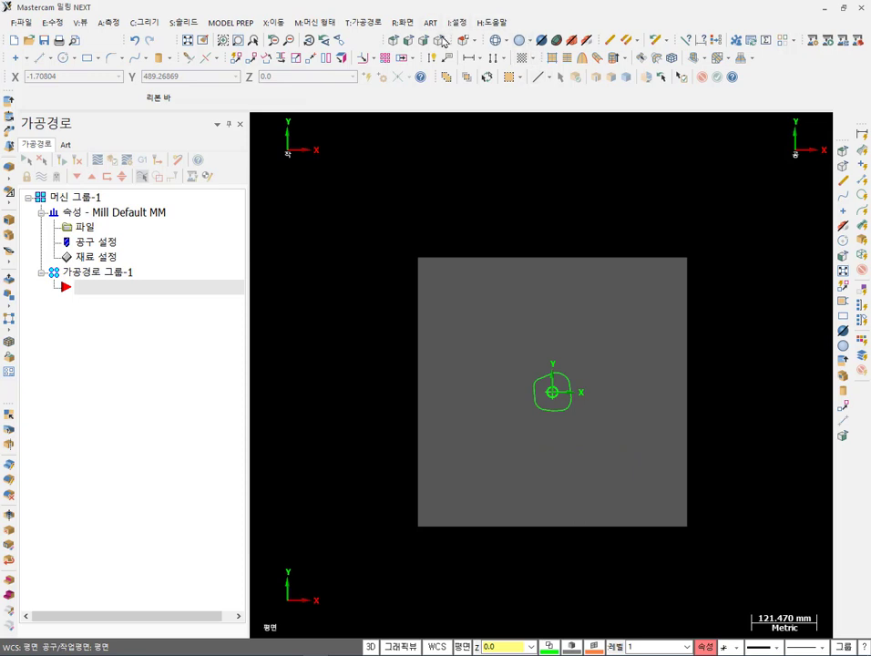
{"action": "left_click", "coordinate": [393, 40]}
{"action": "scroll", "coordinate": [578, 330], "scroll_direction": "up", "scroll_amount": 5}
{"action": "scroll", "coordinate": [579, 330], "scroll_direction": "down", "scroll_amount": 6}
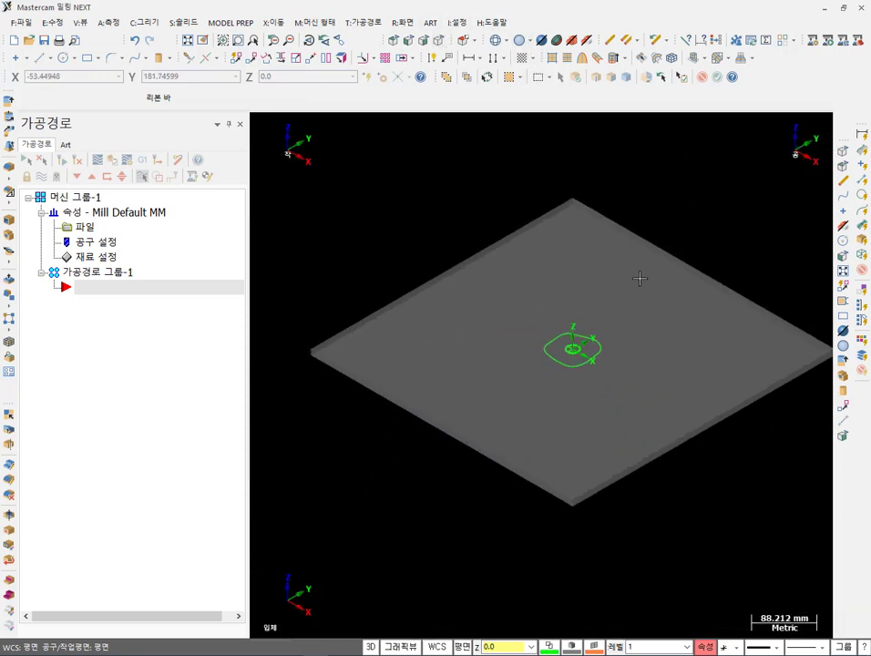
{"action": "scroll", "coordinate": [609, 331], "scroll_direction": "up", "scroll_amount": 3}
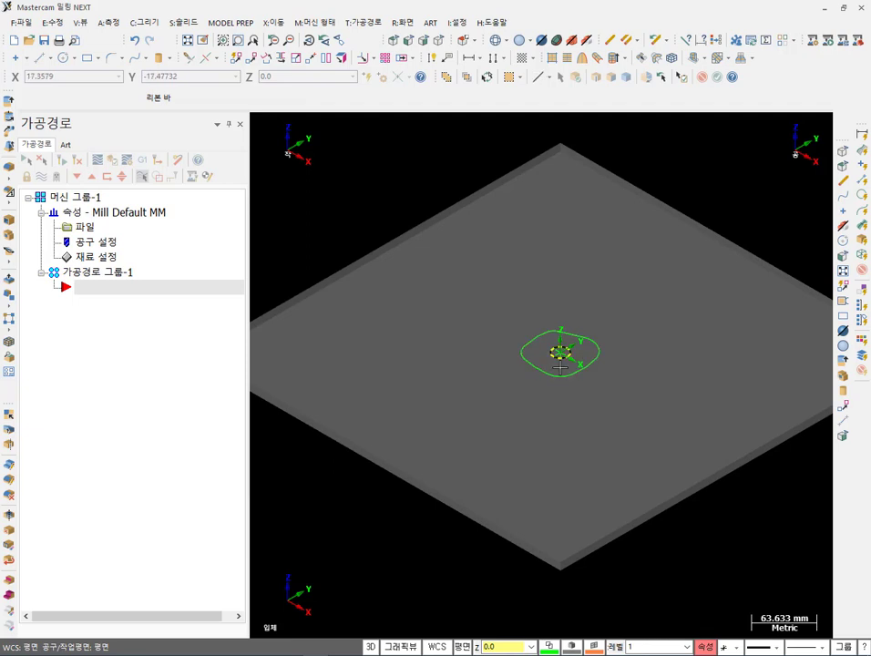
{"action": "scroll", "coordinate": [574, 359], "scroll_direction": "up", "scroll_amount": 3}
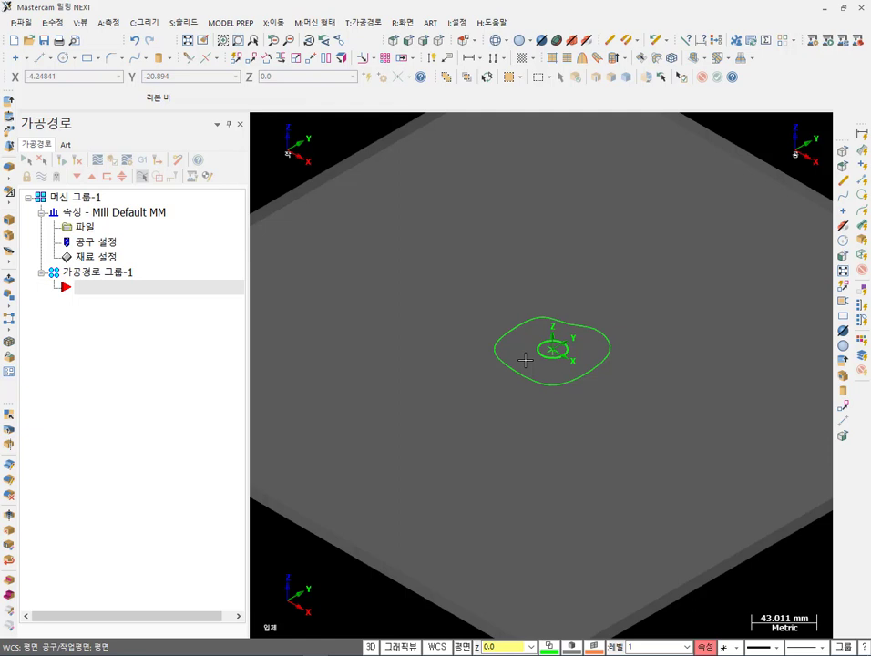
{"action": "scroll", "coordinate": [554, 372], "scroll_direction": "up", "scroll_amount": 2}
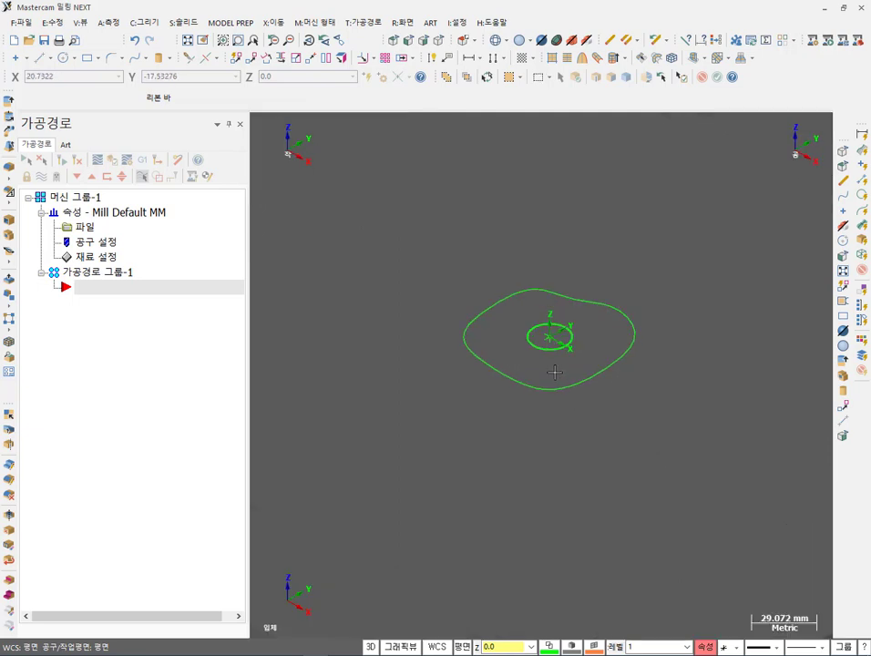
Create a 2D contour toolpath on the outer closed curve and accept the chain.
{"action": "left_click", "coordinate": [508, 371]}
{"action": "left_click", "coordinate": [378, 20]}
{"action": "left_click", "coordinate": [374, 29]}
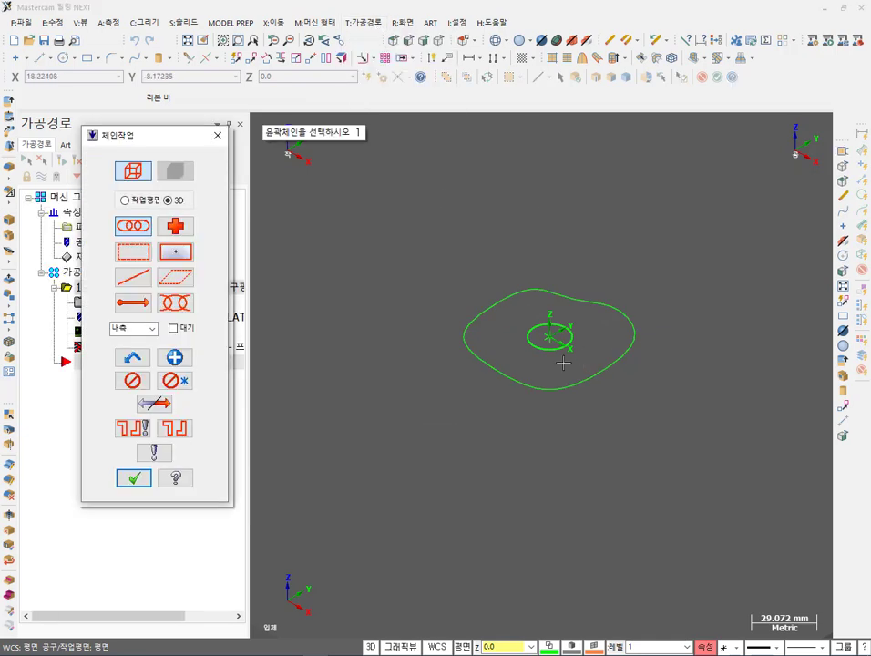
{"action": "left_click", "coordinate": [507, 370]}
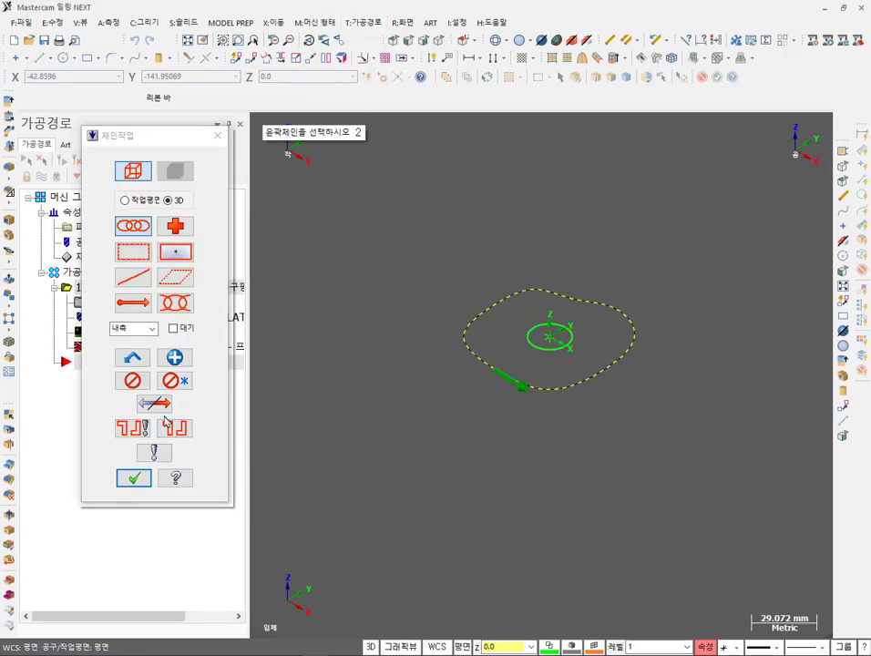
{"action": "left_click", "coordinate": [137, 477]}
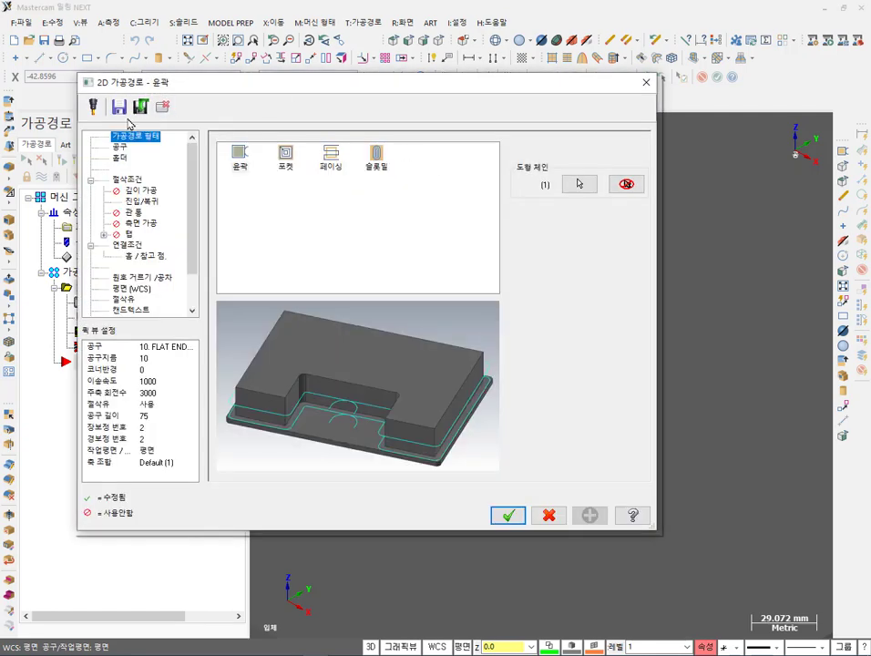
Select the 10. FLAT ENDMILL (tool 2) for the new contour and turn off lead in/out (진입/복귀).
{"action": "left_click", "coordinate": [119, 147]}
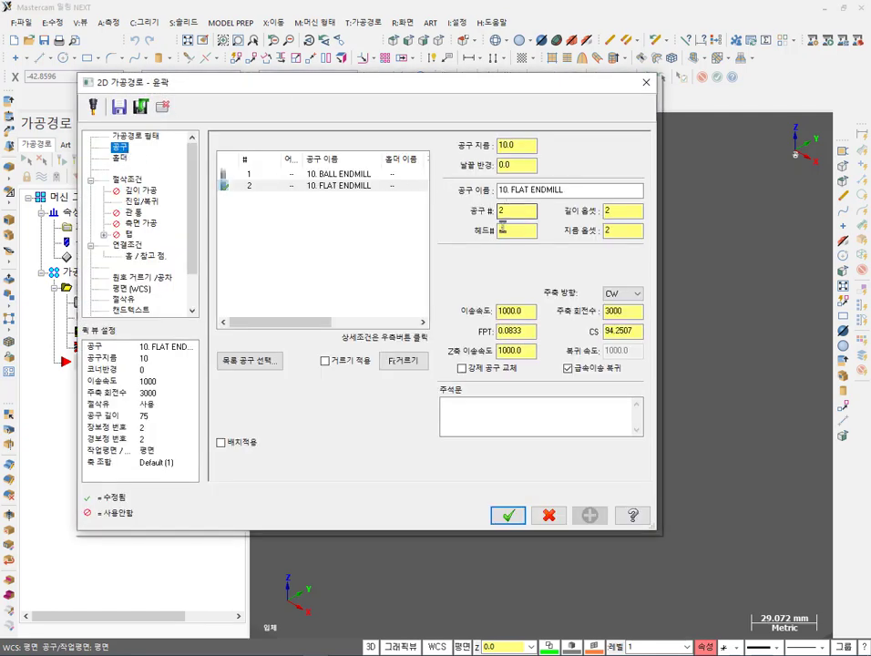
{"action": "left_click", "coordinate": [342, 186]}
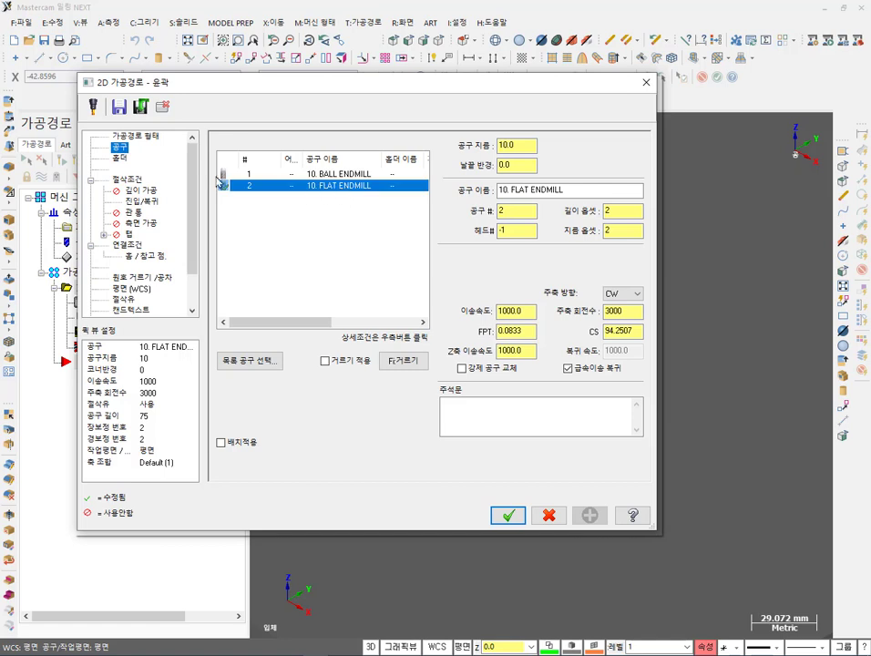
{"action": "left_click", "coordinate": [129, 179]}
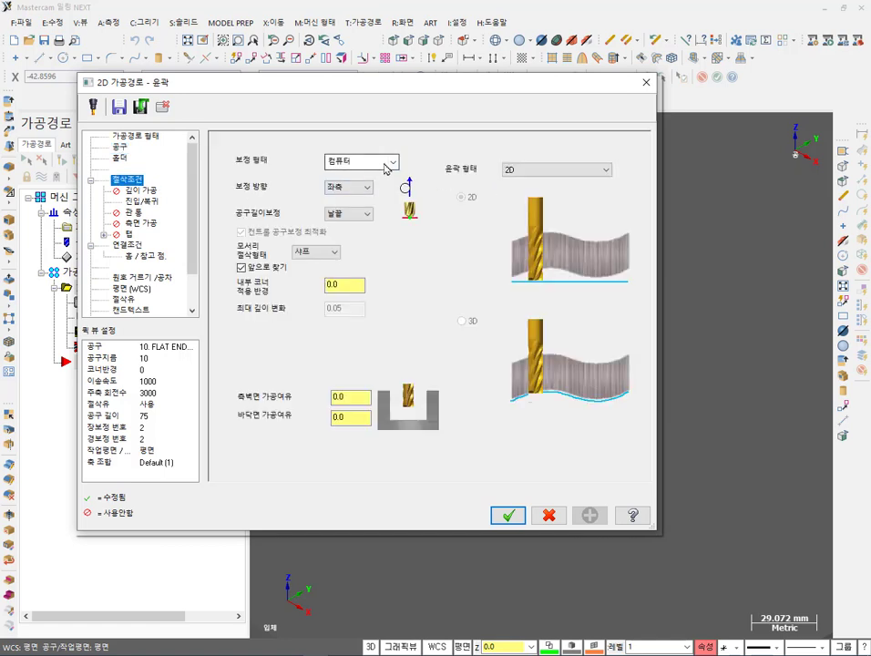
{"action": "left_click", "coordinate": [145, 203]}
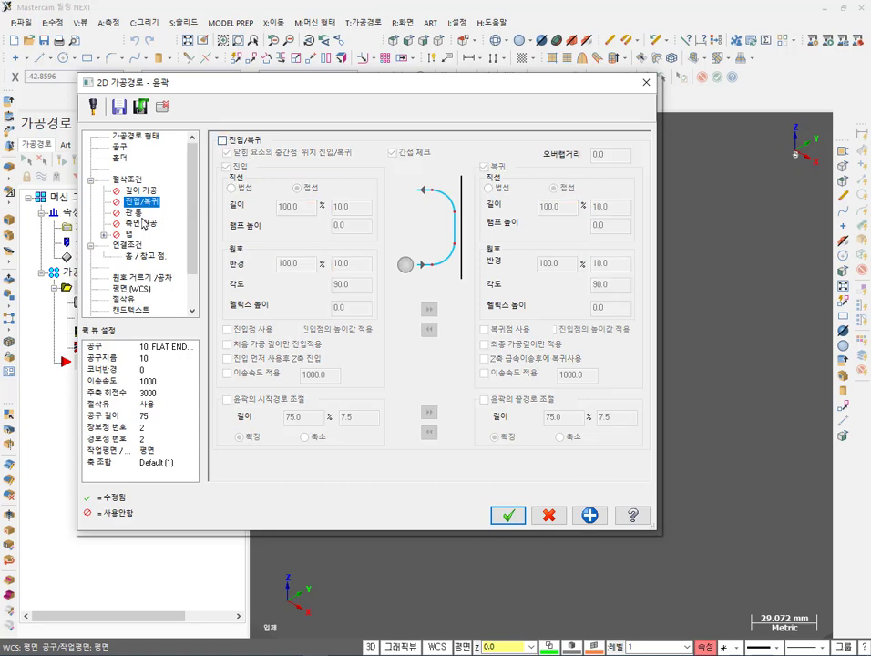
Set the contour's cutting depth (가공길이) to absolute -10 in the linking parameters and accept the toolpath.
{"action": "left_click", "coordinate": [127, 245]}
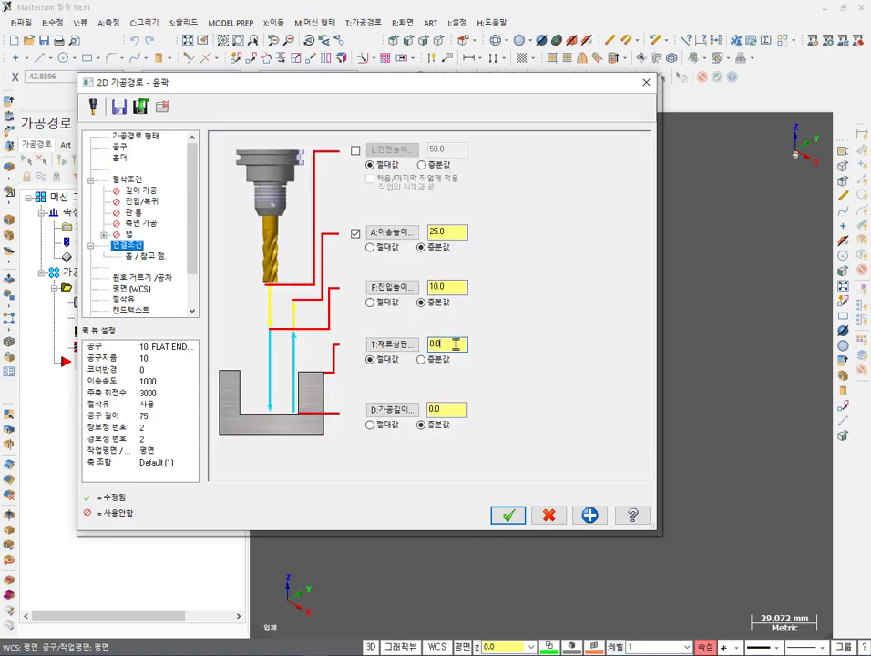
{"action": "left_click", "coordinate": [371, 425]}
{"action": "double_click", "coordinate": [439, 411]}
{"action": "key", "text": "BackSpace"}
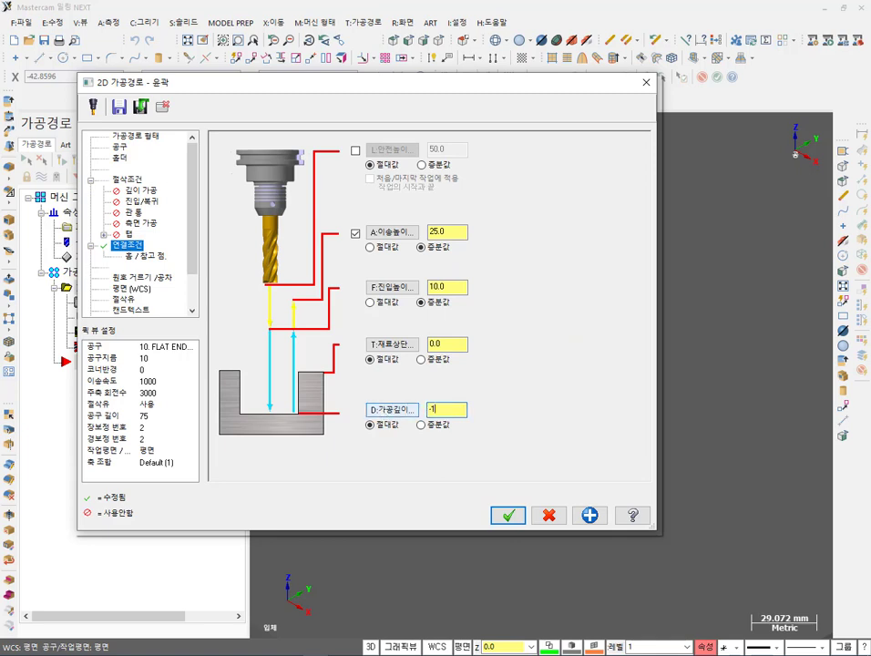
{"action": "type", "text": "-10"}
{"action": "key", "text": "shift+Tab"}
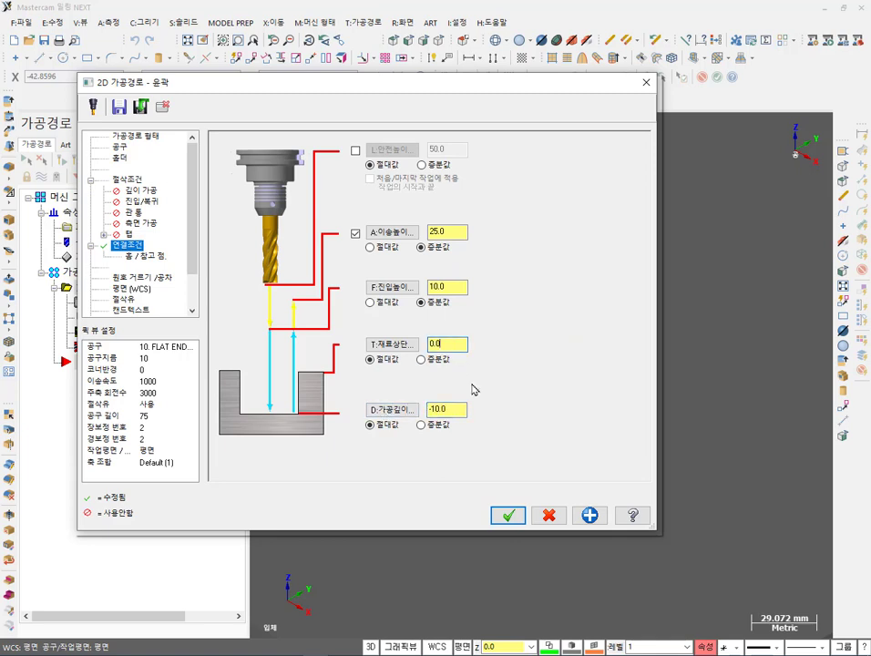
{"action": "left_click", "coordinate": [508, 516]}
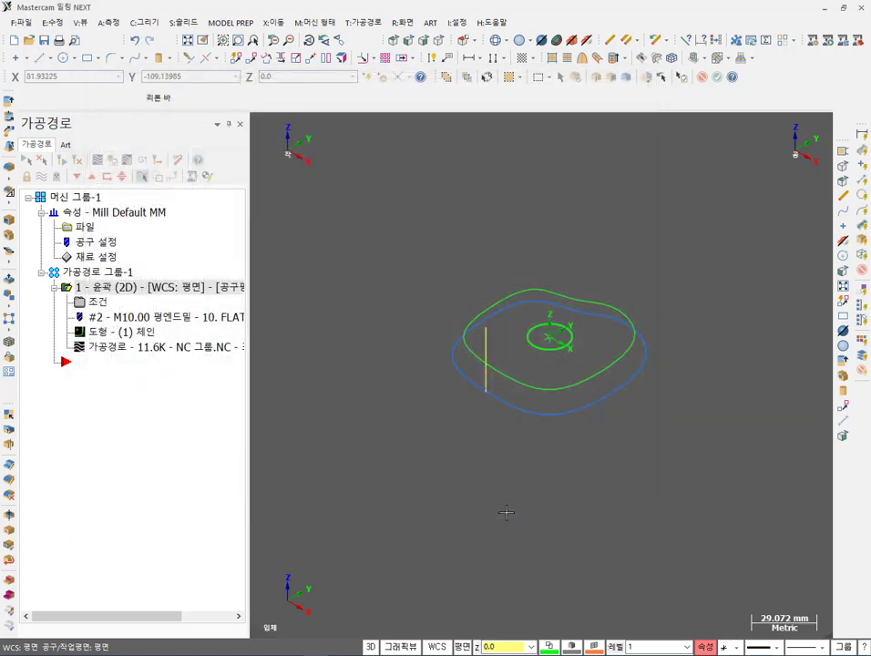
Backplot the contour toolpath to check the tool position around the outer curve.
{"action": "key", "text": "alt+t"}
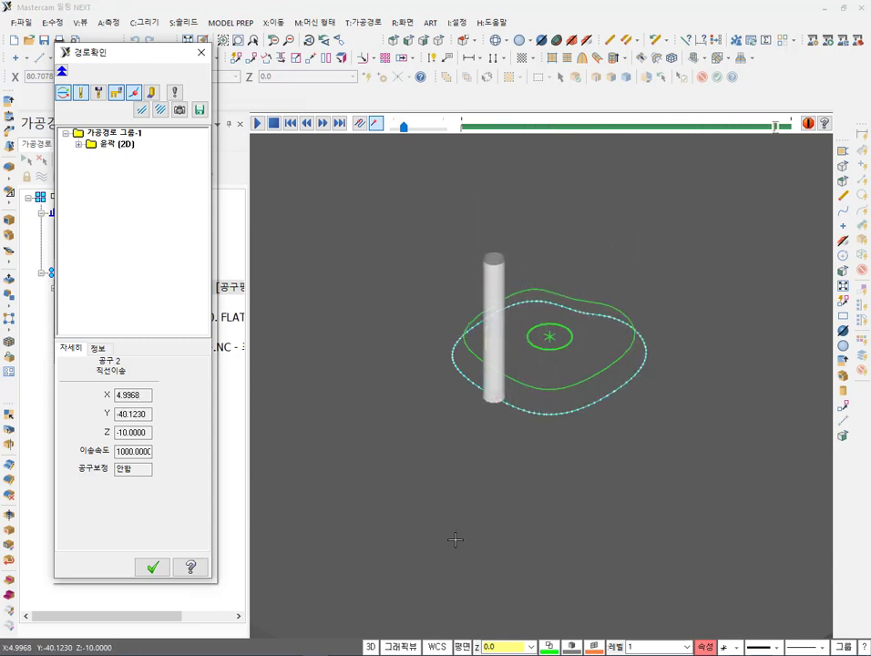
{"action": "scroll", "coordinate": [497, 389], "scroll_direction": "up", "scroll_amount": 2}
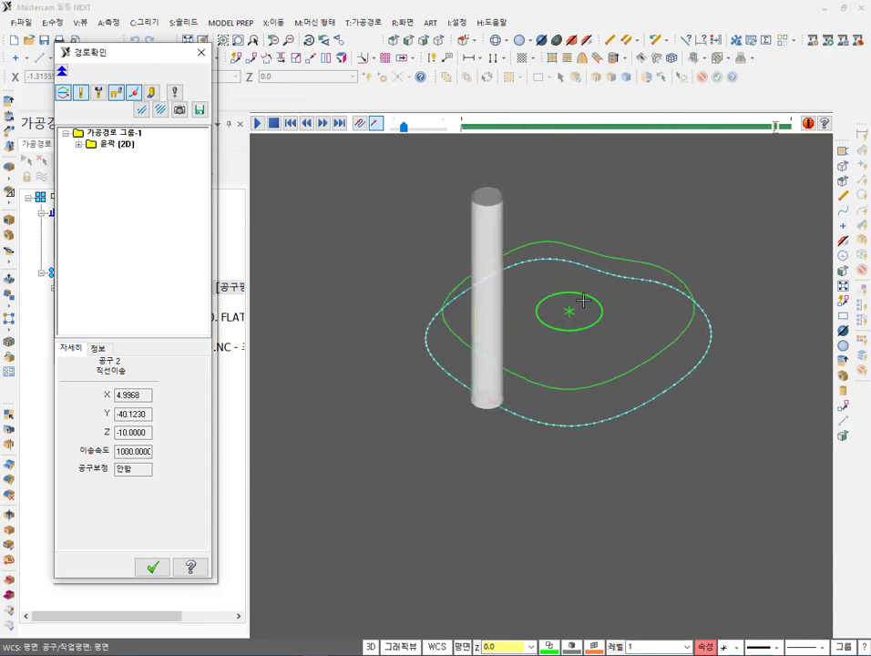
{"action": "left_click", "coordinate": [170, 568]}
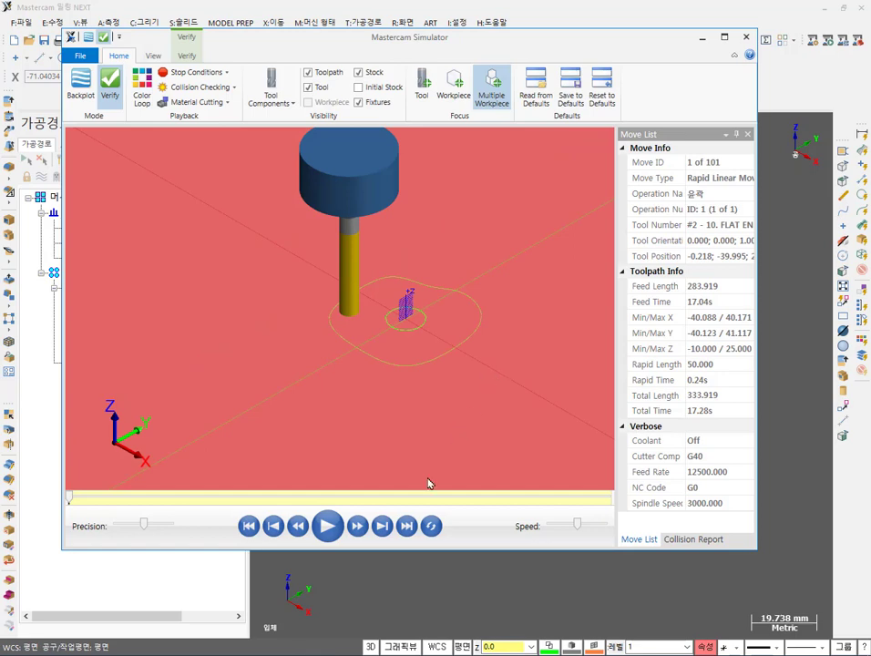
Simulate the contour cut in Verify and examine the slot cut through the plate around the part.
{"action": "left_click", "coordinate": [328, 526]}
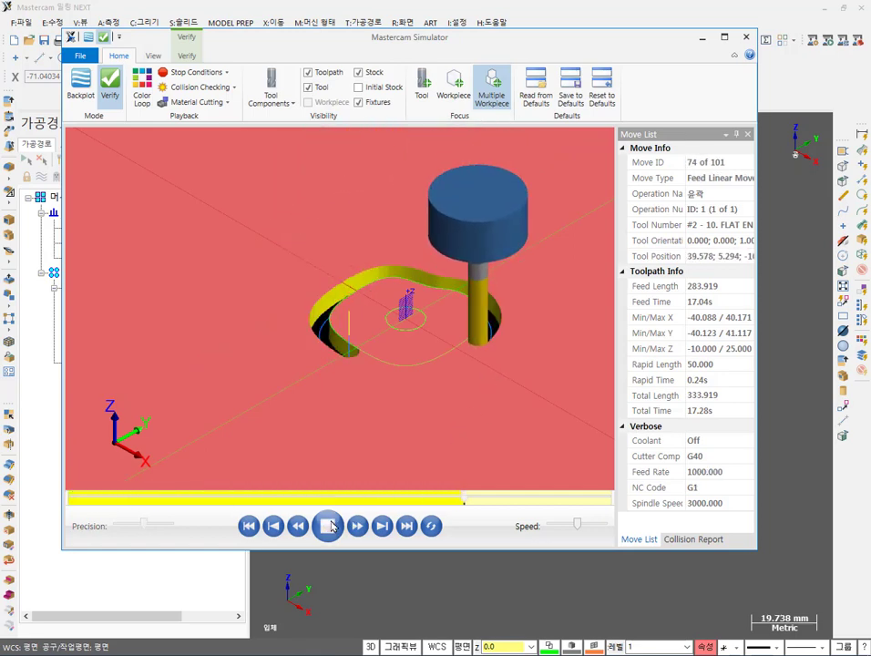
{"action": "scroll", "coordinate": [397, 332], "scroll_direction": "up", "scroll_amount": 3}
{"action": "middle_click_drag", "start_coordinate": [397, 331], "coordinate": [387, 387]}
{"action": "scroll", "coordinate": [387, 387], "scroll_direction": "down", "scroll_amount": 2}
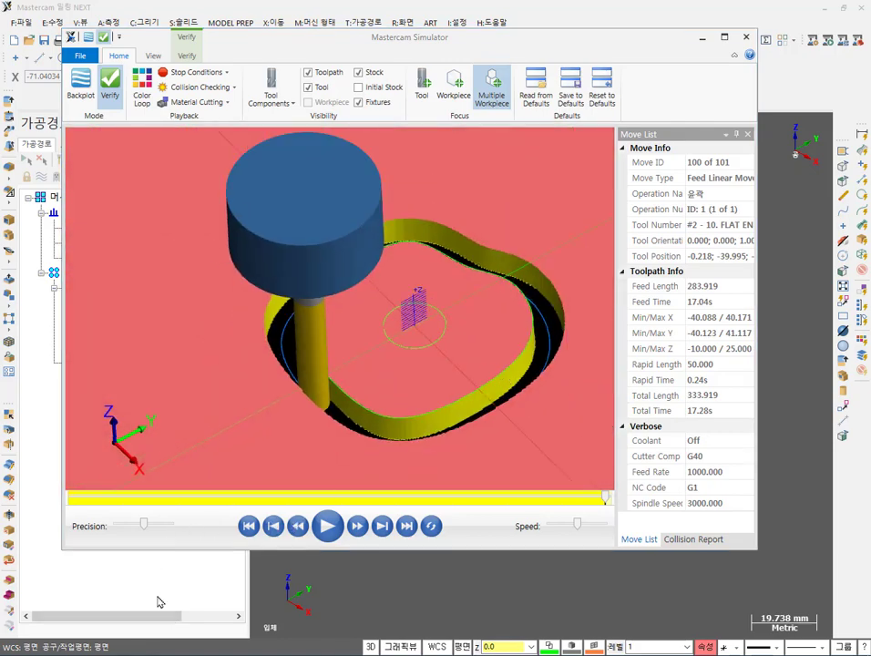
Mark an arrow and three tab spots over the slot with the screen pen, clear the marks and close the simulation.
{"action": "mouse_move", "coordinate": [503, 304]}
{"action": "left_mouse_down"}
{"action": "mouse_move", "coordinate": [541, 434]}
{"action": "mouse_move", "coordinate": [536, 444]}
{"action": "mouse_move", "coordinate": [575, 427]}
{"action": "left_mouse_up"}
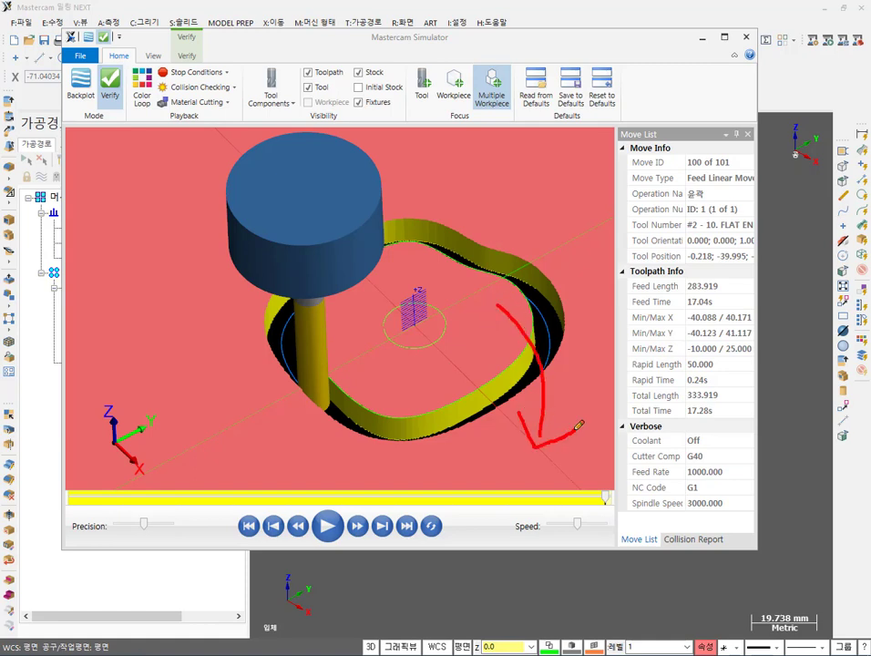
{"action": "mouse_move", "coordinate": [337, 406]}
{"action": "left_mouse_down"}
{"action": "mouse_move", "coordinate": [312, 408]}
{"action": "mouse_move", "coordinate": [321, 389]}
{"action": "left_mouse_up"}
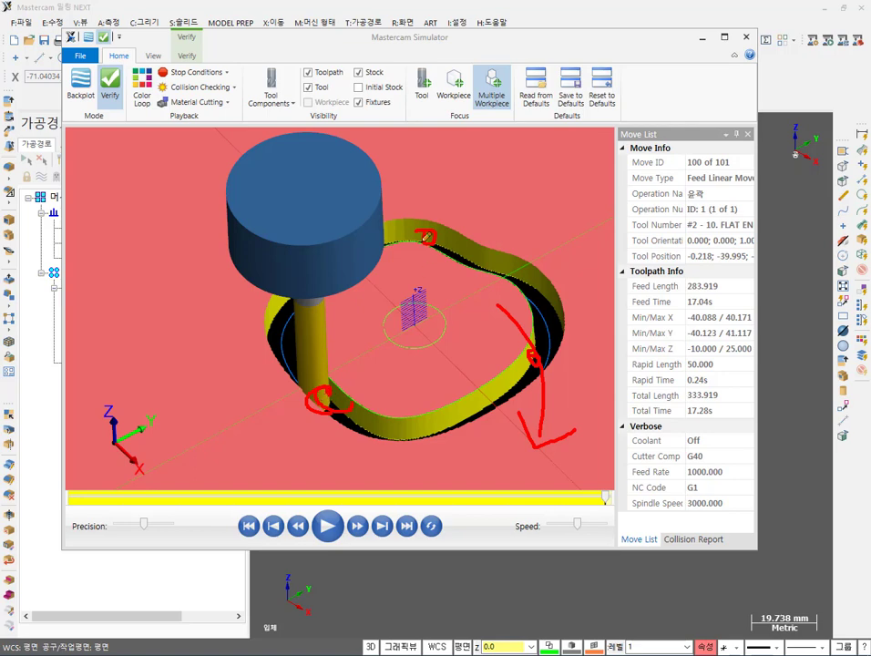
{"action": "left_click_drag", "start_coordinate": [427, 239], "coordinate": [422, 244]}
{"action": "left_click_drag", "start_coordinate": [533, 355], "coordinate": [538, 352]}
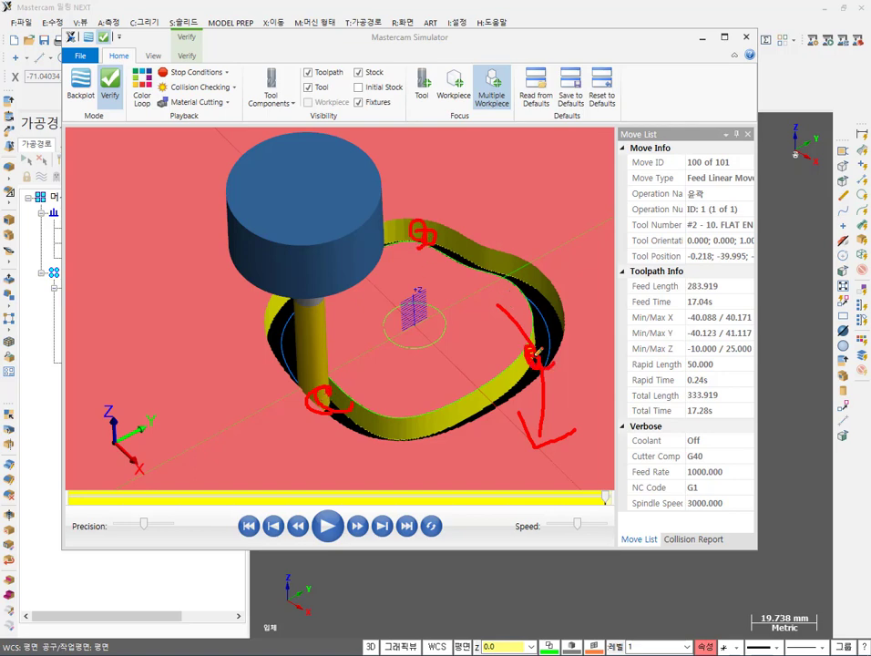
{"action": "right_click", "coordinate": [569, 235]}
{"action": "left_click", "coordinate": [582, 378]}
{"action": "scroll", "coordinate": [521, 279], "scroll_direction": "down", "scroll_amount": 3}
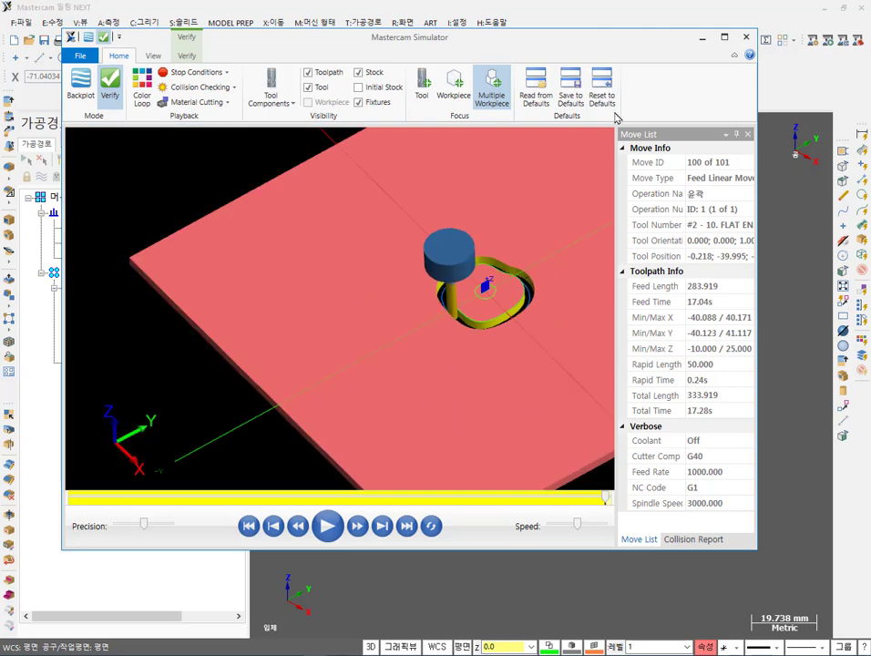
{"action": "left_click", "coordinate": [746, 36]}
Turn on tabs (탭) for the contour operation and set the automatic number of tabs to 3.
{"action": "scroll", "coordinate": [541, 310], "scroll_direction": "up", "scroll_amount": 1}
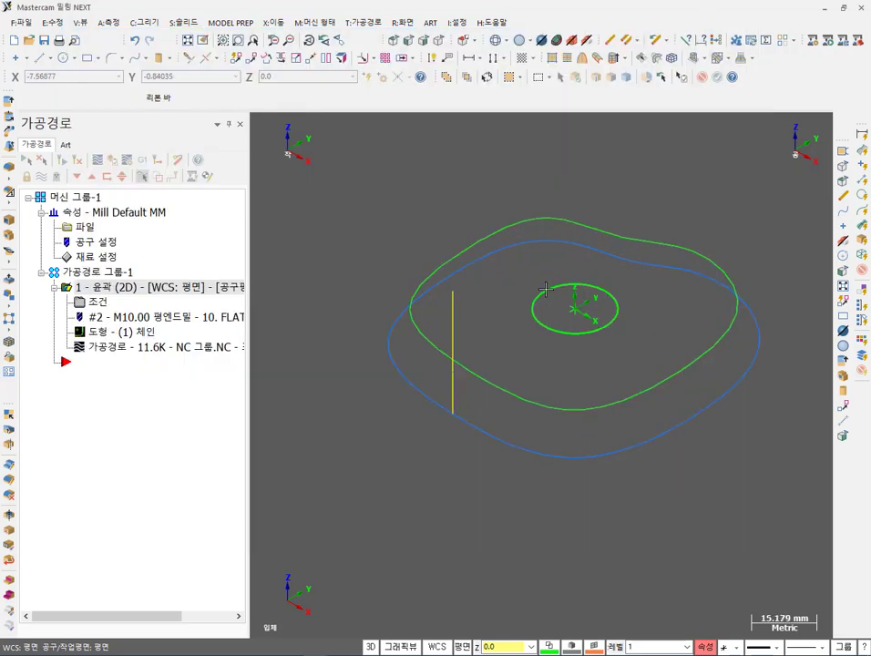
{"action": "left_click", "coordinate": [394, 42]}
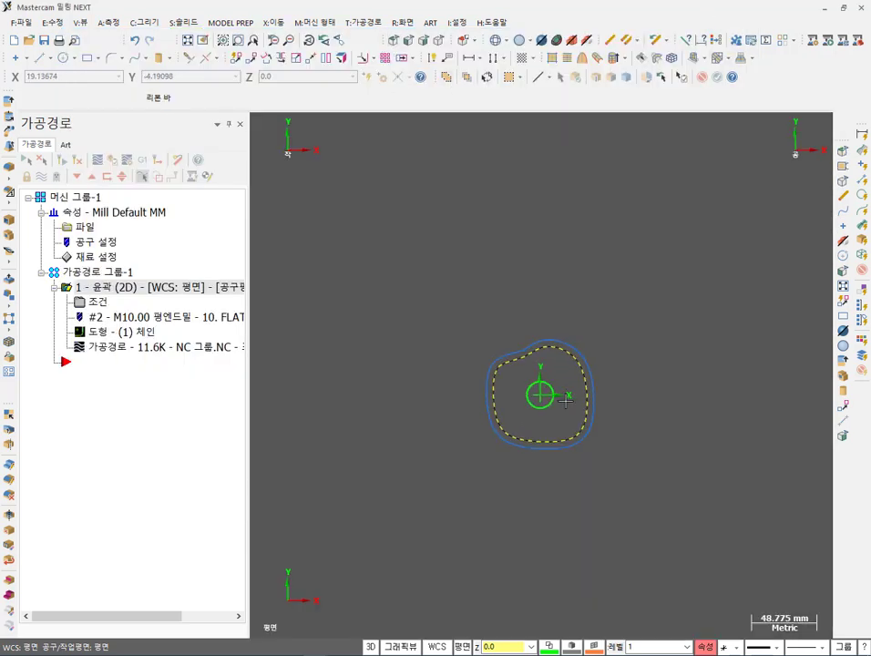
{"action": "scroll", "coordinate": [569, 393], "scroll_direction": "up", "scroll_amount": 1}
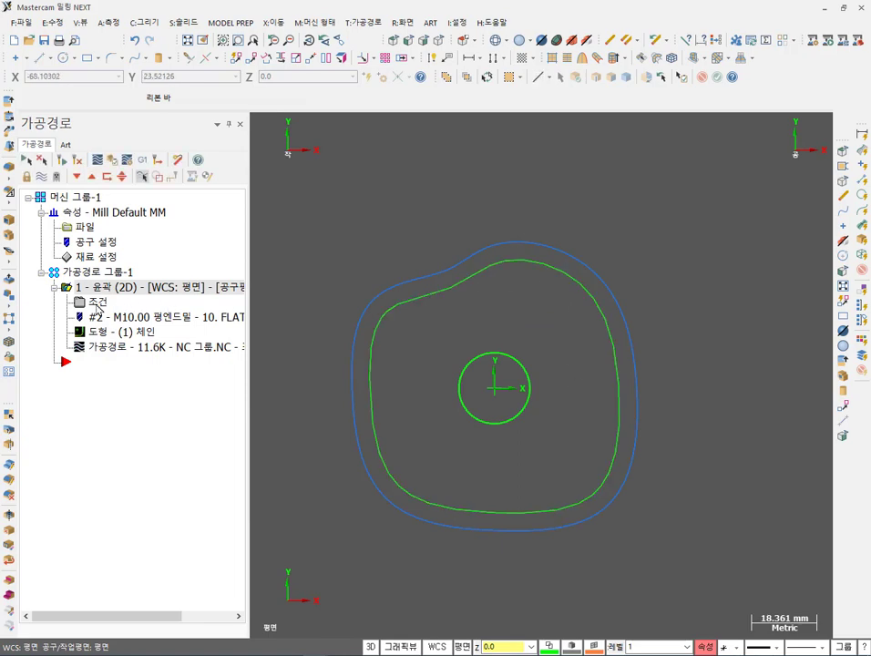
{"action": "left_click", "coordinate": [97, 304]}
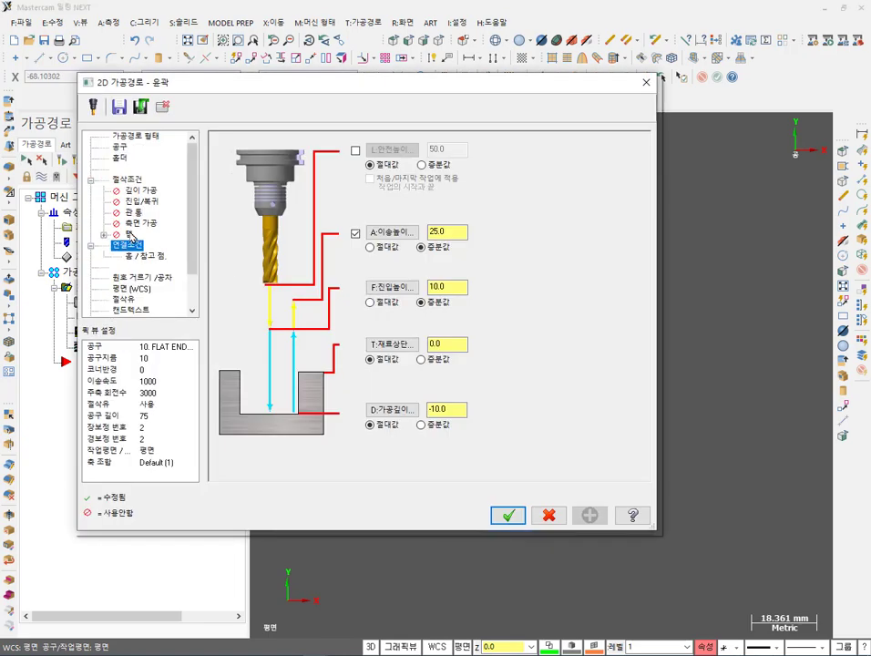
{"action": "left_click", "coordinate": [129, 234]}
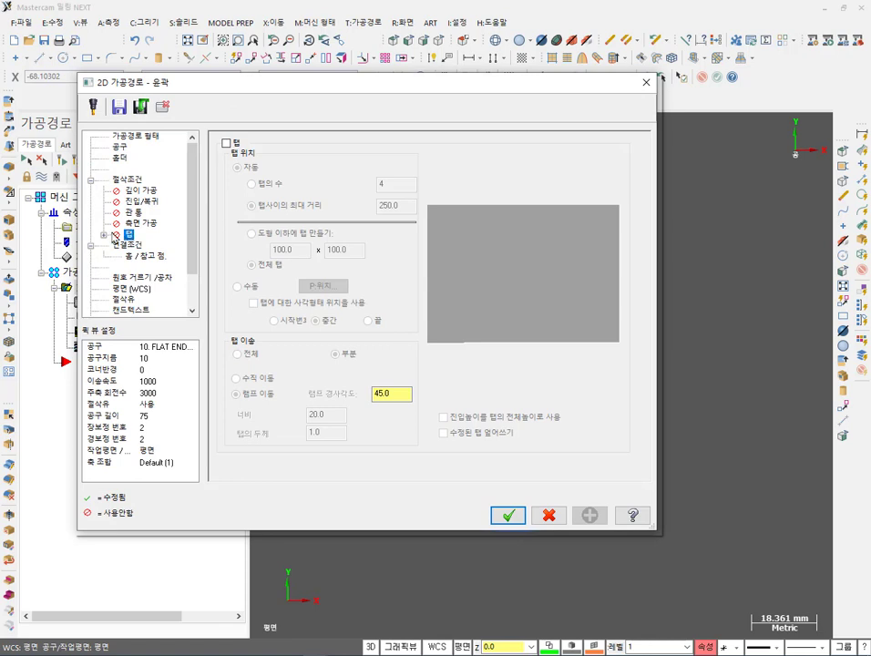
{"action": "left_click", "coordinate": [226, 144]}
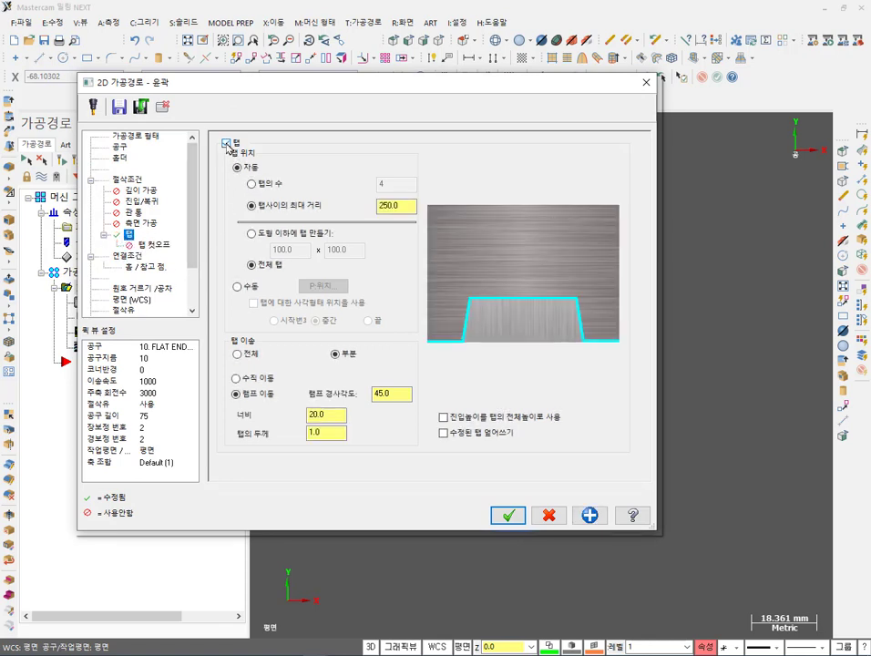
{"action": "left_click", "coordinate": [252, 184]}
{"action": "left_click", "coordinate": [370, 185]}
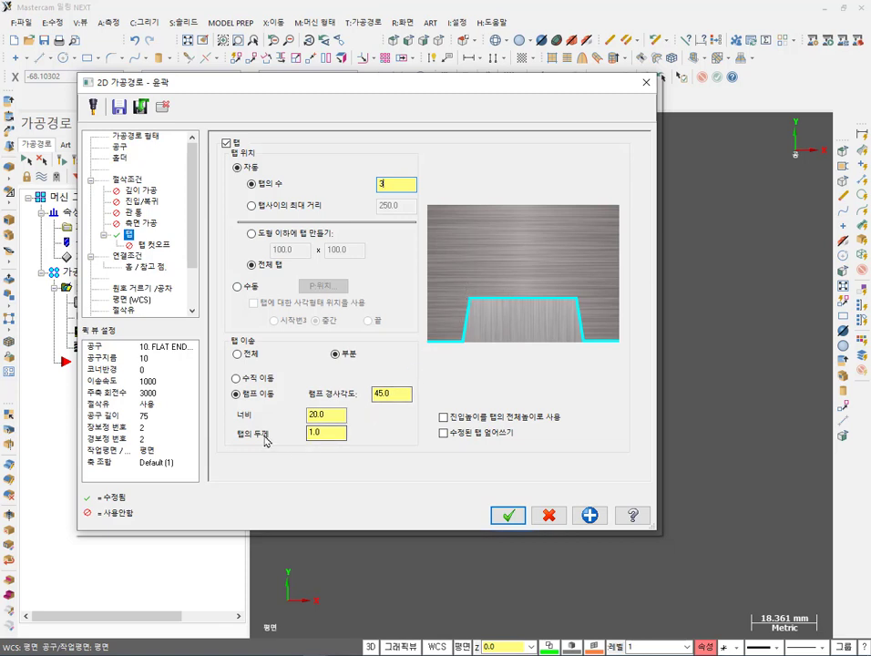
Set the tab width (너비) to 1.0, review the tab thickness and ramp angle, and accept the toolpath.
{"action": "left_click", "coordinate": [326, 435]}
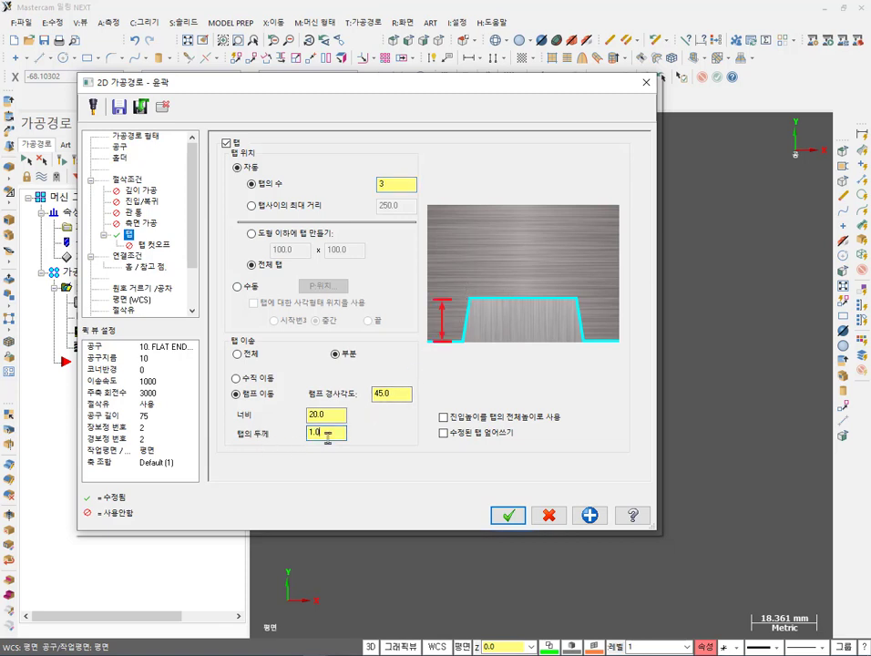
{"action": "left_click_drag", "start_coordinate": [327, 436], "coordinate": [283, 441]}
{"action": "left_click", "coordinate": [339, 414]}
{"action": "double_click", "coordinate": [323, 414]}
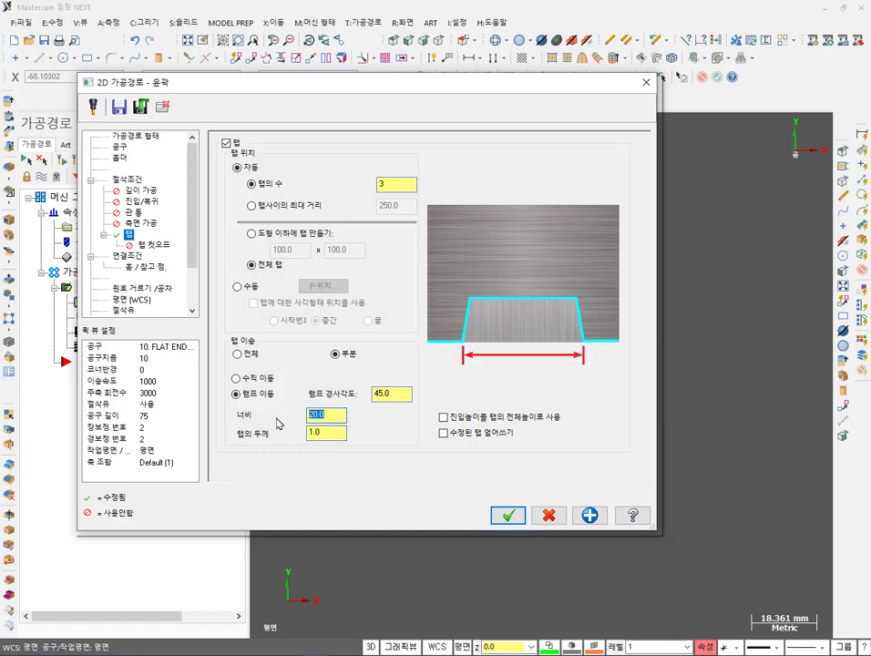
{"action": "type", "text": "1"}
{"action": "left_click", "coordinate": [403, 394]}
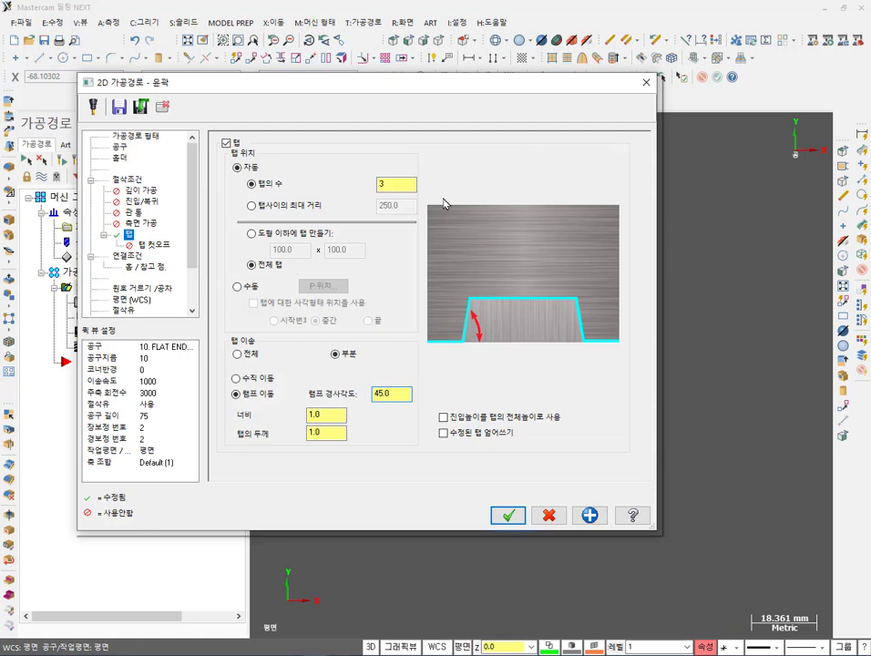
{"action": "left_click", "coordinate": [508, 516]}
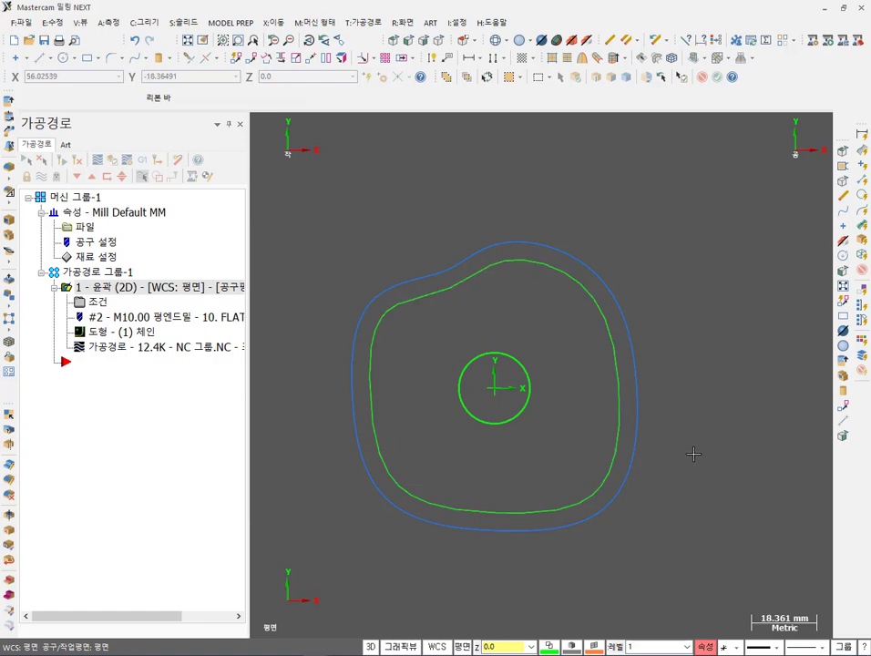
Examine a ramped tab move in the contour toolpath and simulate the cut in Verify.
{"action": "middle_click_drag", "start_coordinate": [693, 430], "coordinate": [628, 346]}
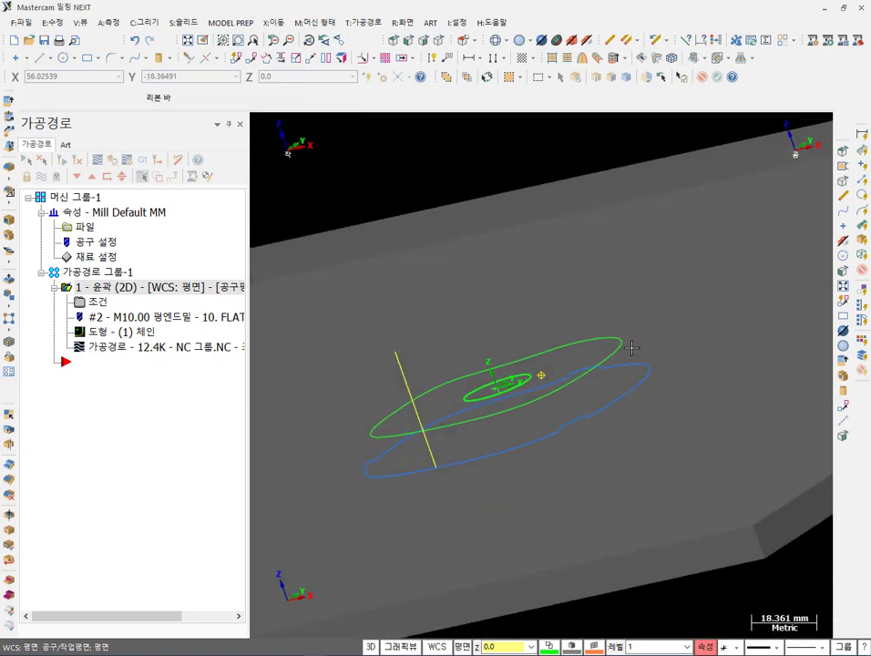
{"action": "scroll", "coordinate": [612, 464], "scroll_direction": "up", "scroll_amount": 10}
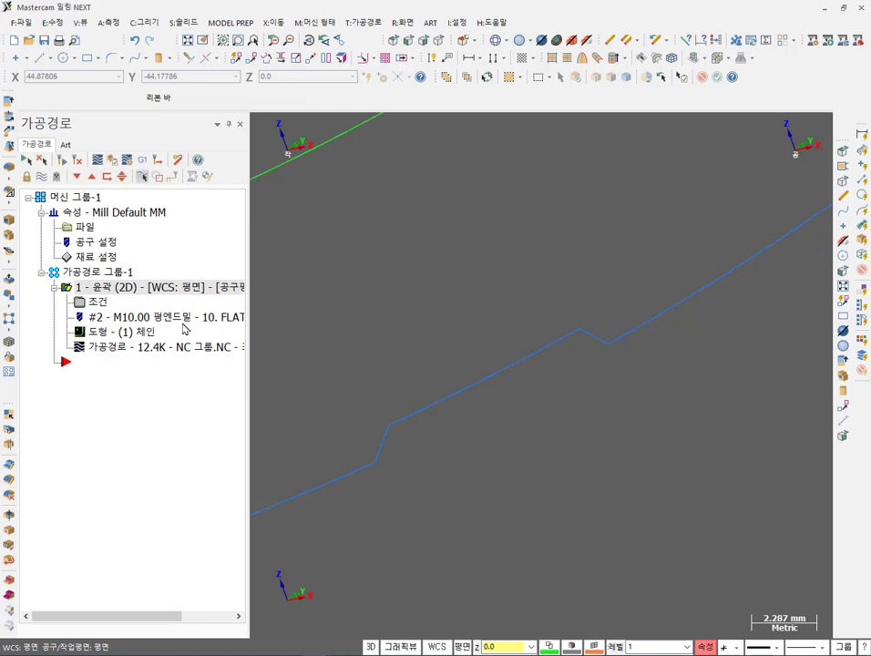
{"action": "left_click", "coordinate": [115, 161]}
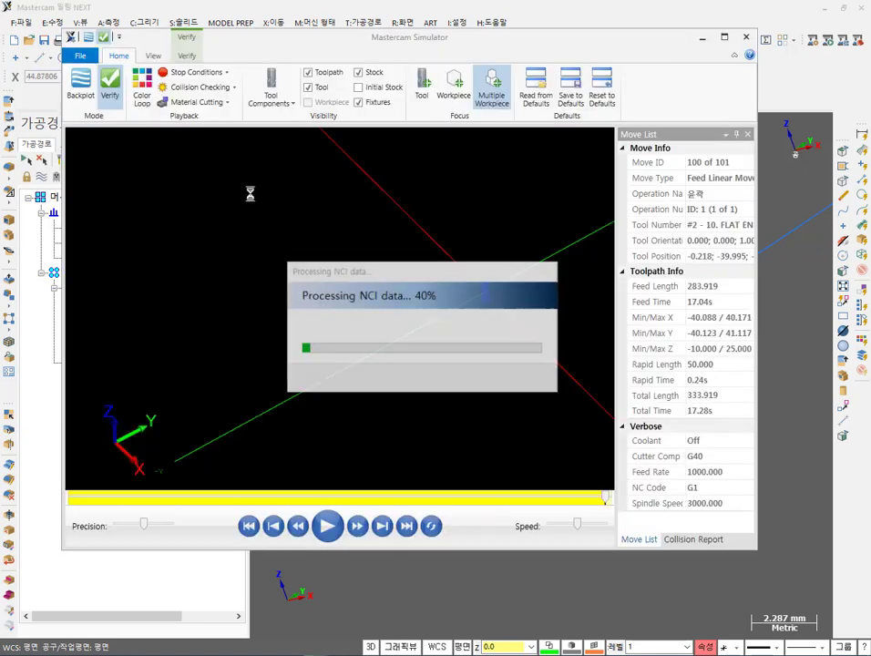
{"action": "left_click", "coordinate": [328, 527]}
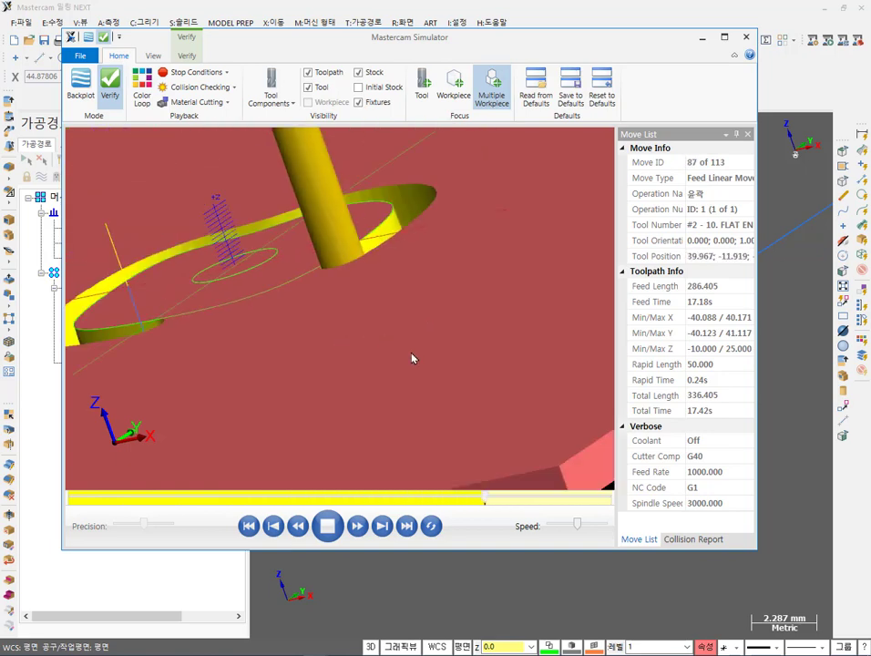
Examine the tabs left in the slot between the part and the plate in the simulated stock.
{"action": "scroll", "coordinate": [502, 387], "scroll_direction": "down", "scroll_amount": 5}
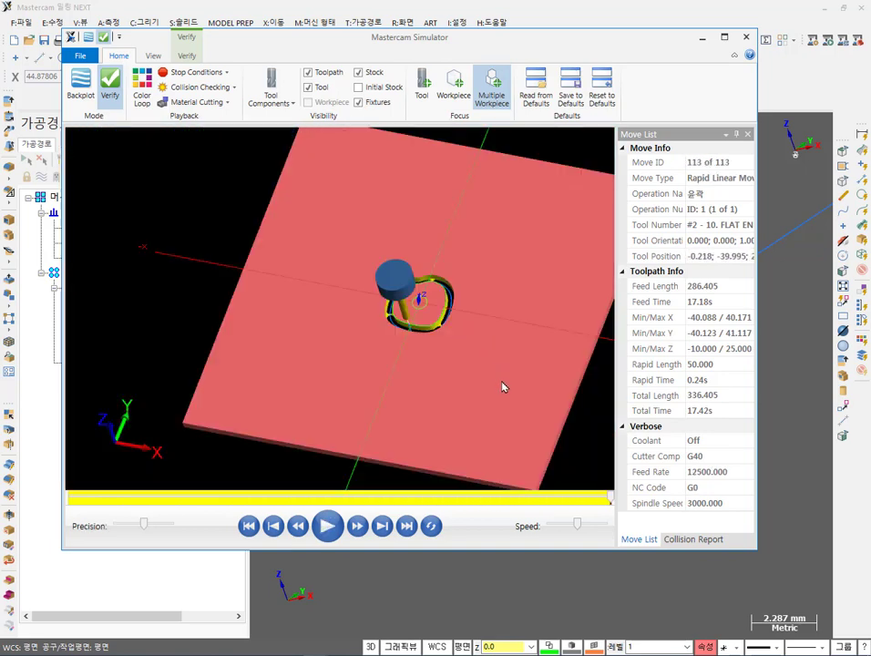
{"action": "scroll", "coordinate": [501, 387], "scroll_direction": "up", "scroll_amount": 5}
{"action": "middle_click_drag", "start_coordinate": [410, 317], "coordinate": [403, 344]}
{"action": "scroll", "coordinate": [427, 332], "scroll_direction": "up", "scroll_amount": 3}
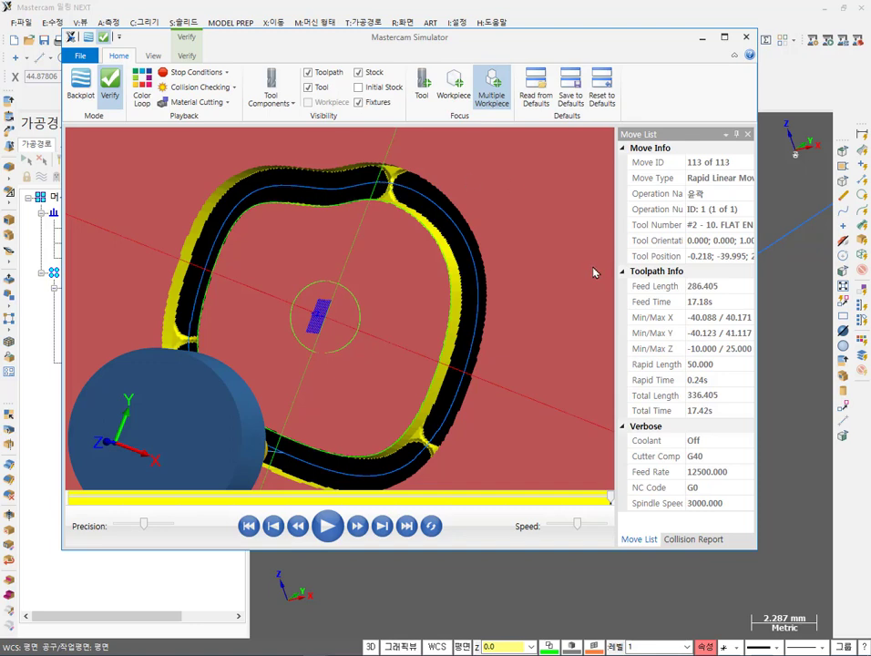
{"action": "scroll", "coordinate": [378, 166], "scroll_direction": "up", "scroll_amount": 5}
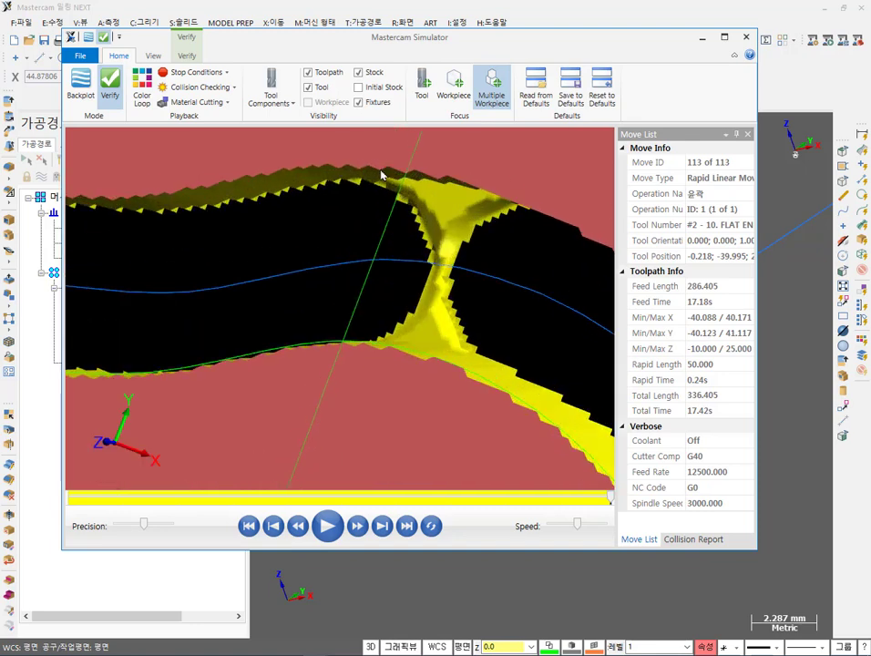
{"action": "scroll", "coordinate": [416, 196], "scroll_direction": "down", "scroll_amount": 5}
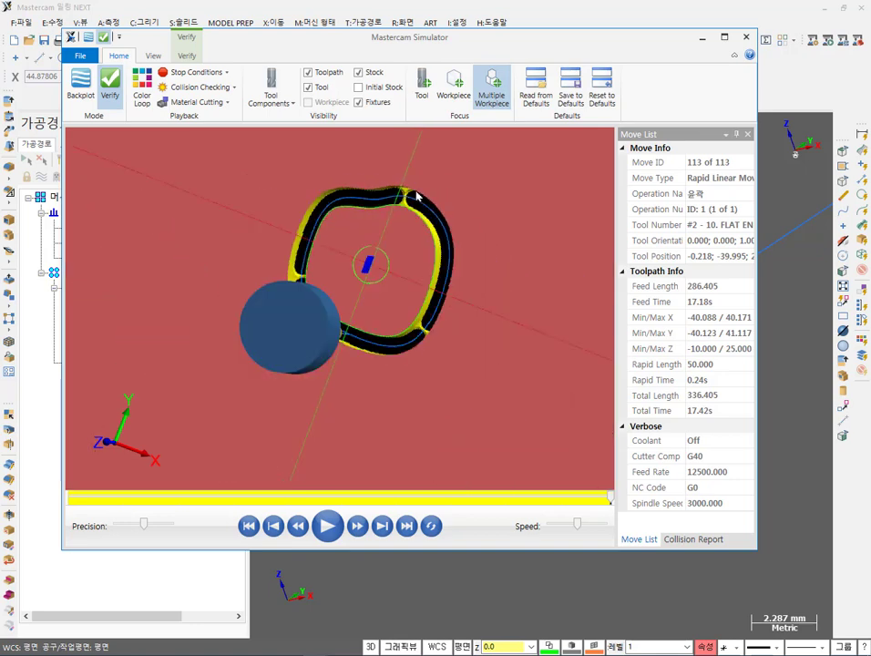
Examine the tabs left in the contour cut in the simulation and along the toolpath from the side.
{"action": "scroll", "coordinate": [416, 196], "scroll_direction": "up", "scroll_amount": 2}
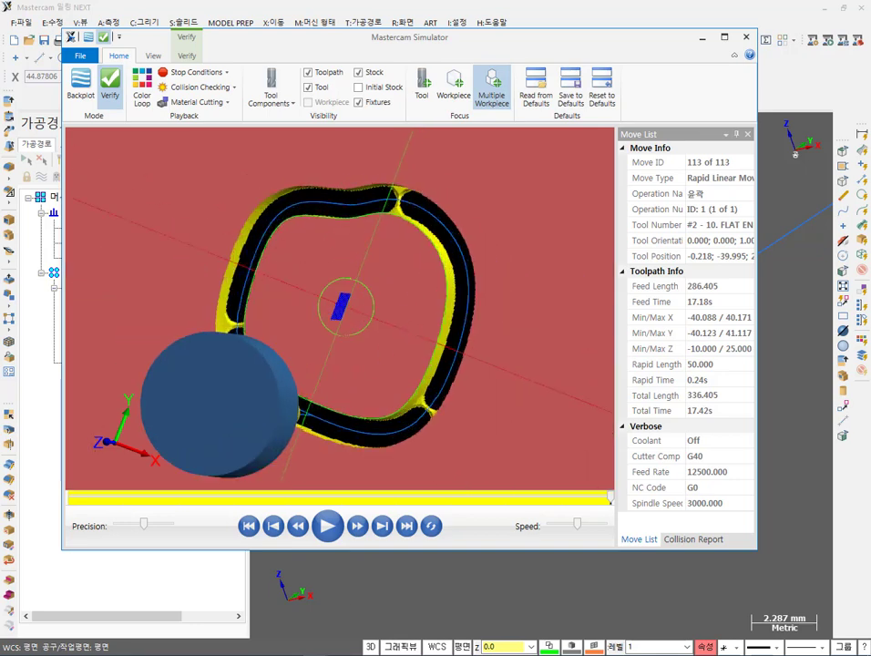
{"action": "mouse_move", "coordinate": [264, 655]}
{"action": "left_click", "coordinate": [266, 624]}
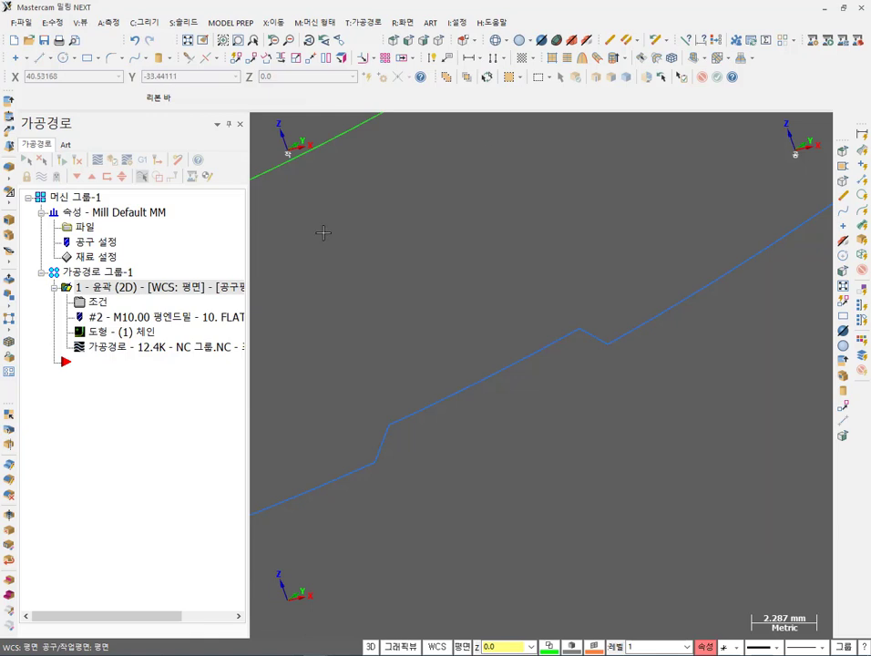
{"action": "scroll", "coordinate": [719, 440], "scroll_direction": "down", "scroll_amount": 2}
{"action": "scroll", "coordinate": [719, 441], "scroll_direction": "down", "scroll_amount": 3}
{"action": "key", "text": "alt+1"}
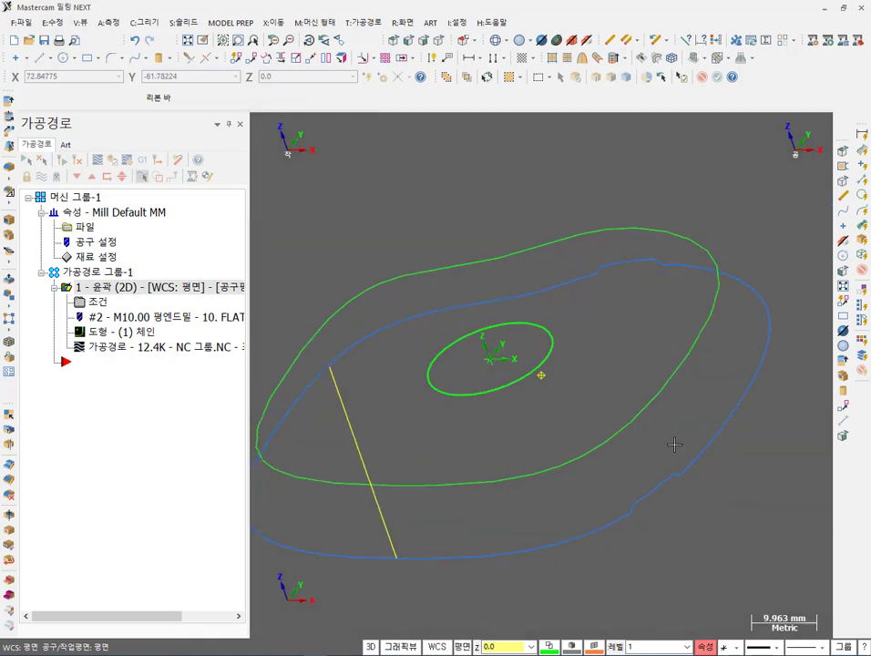
{"action": "middle_click_drag", "start_coordinate": [723, 416], "coordinate": [729, 384]}
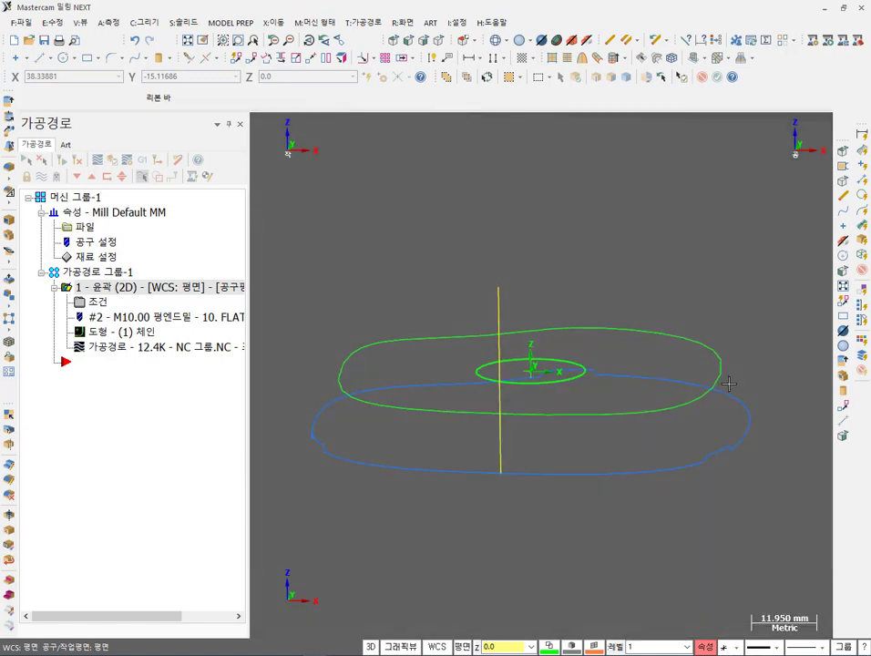
In the top view, draw two circles centred on the outer profile, about 8.4 mm in diameter on its left side and 11 mm on its right.
{"action": "left_click", "coordinate": [393, 44]}
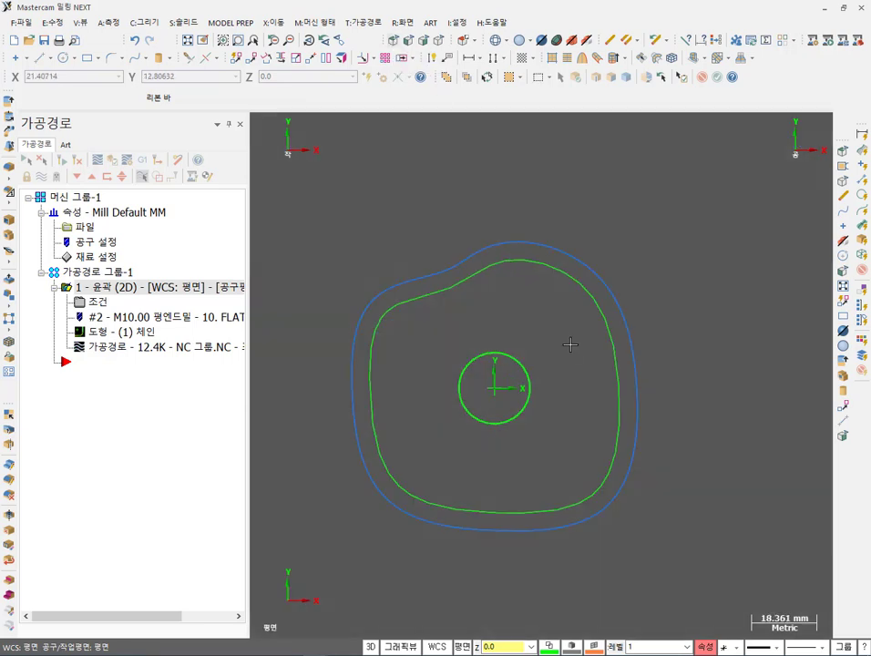
{"action": "left_click", "coordinate": [63, 57]}
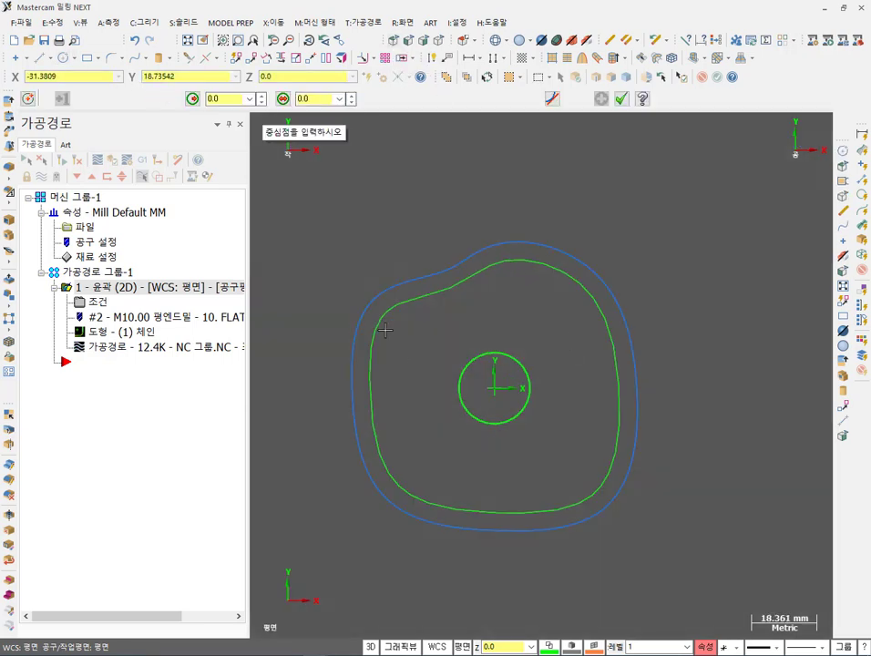
{"action": "left_click", "coordinate": [372, 340]}
{"action": "left_click", "coordinate": [386, 335]}
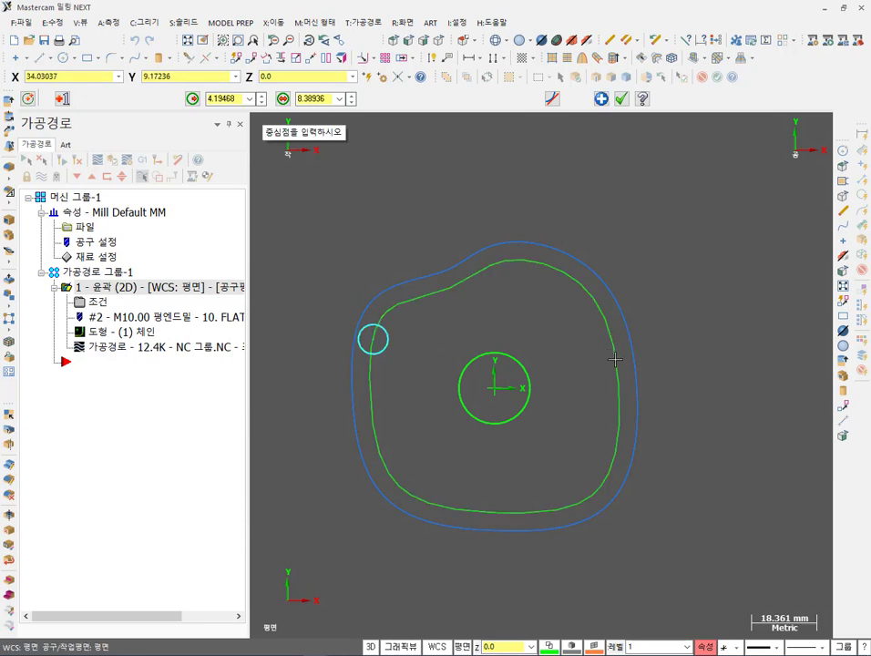
{"action": "left_click", "coordinate": [618, 411]}
{"action": "left_click", "coordinate": [633, 401]}
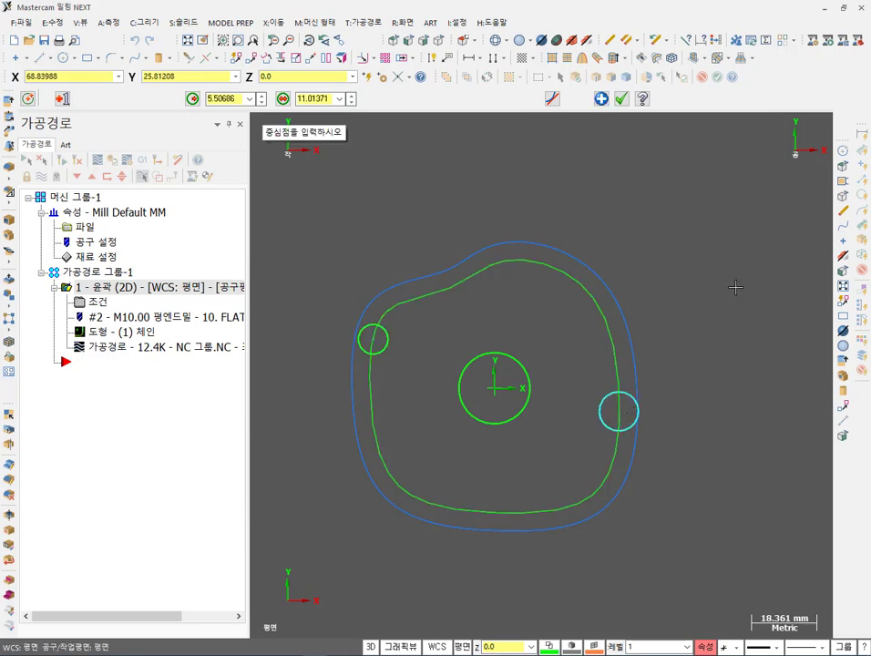
{"action": "left_click", "coordinate": [621, 98]}
{"action": "key", "text": "Escape"}
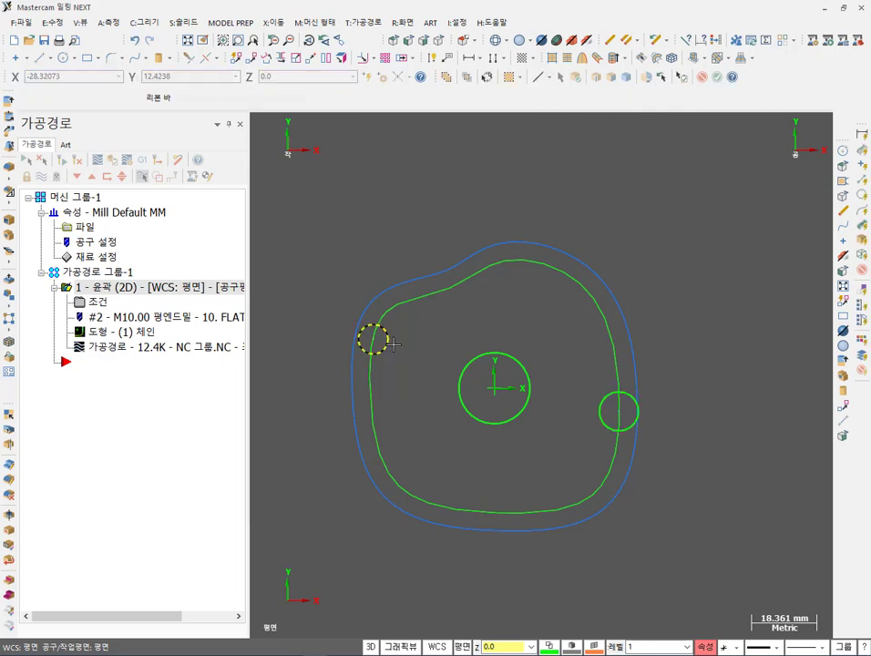
{"action": "left_click", "coordinate": [87, 301]}
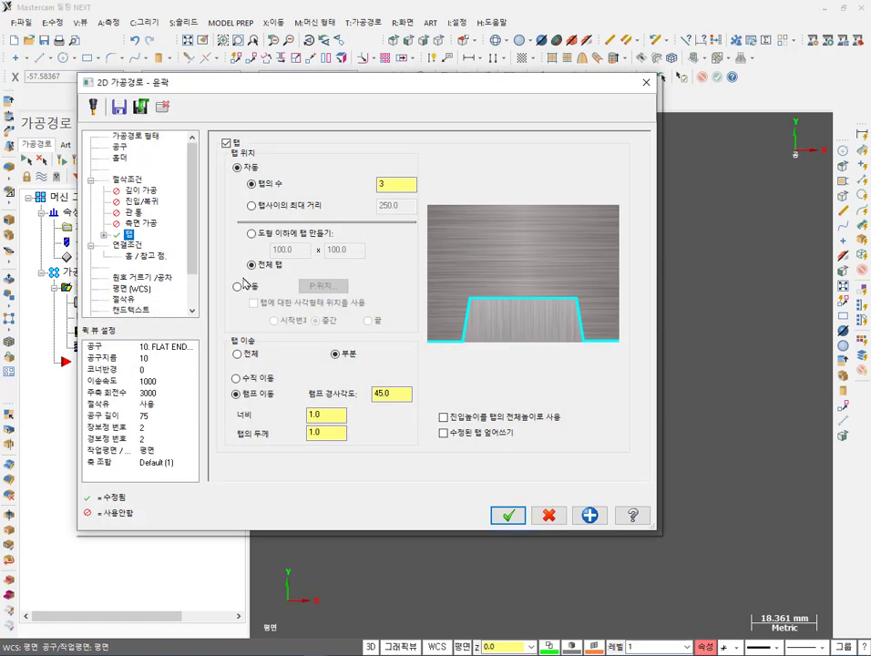
{"action": "left_click", "coordinate": [238, 287]}
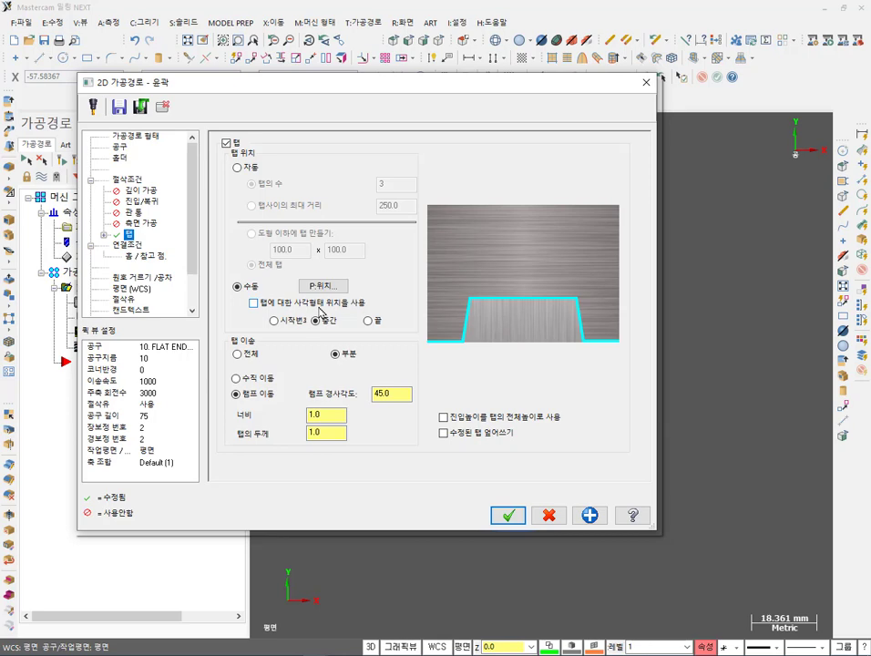
{"action": "left_click", "coordinate": [521, 521]}
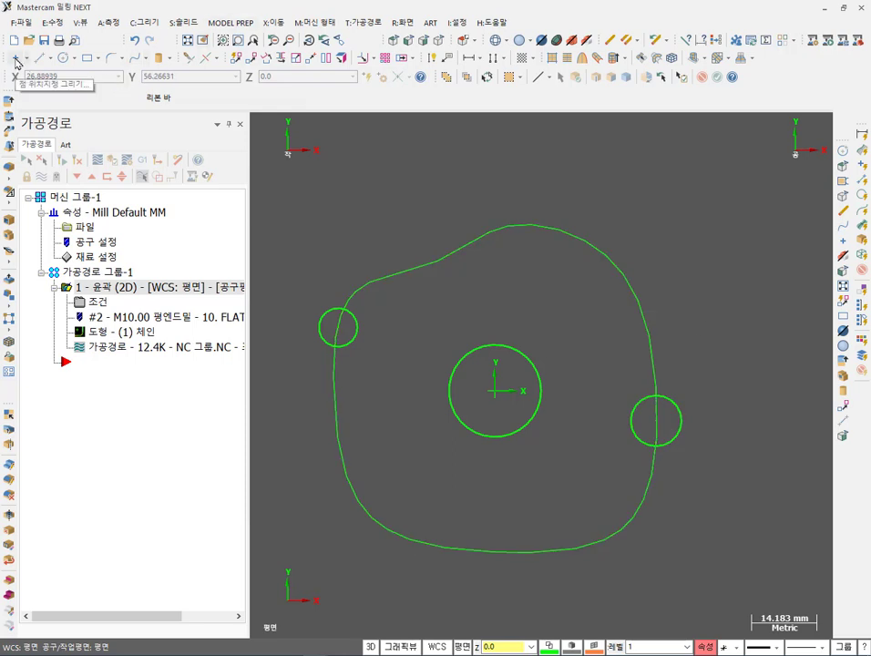
Place square-style points at the centres of the two small circles on the profile.
{"action": "left_click", "coordinate": [26, 60]}
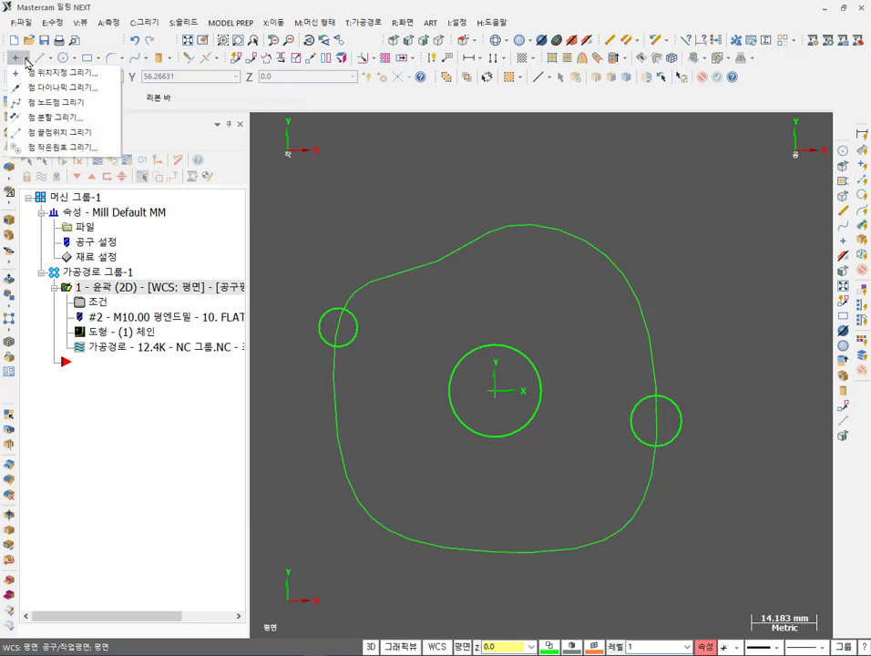
{"action": "left_click", "coordinate": [27, 60]}
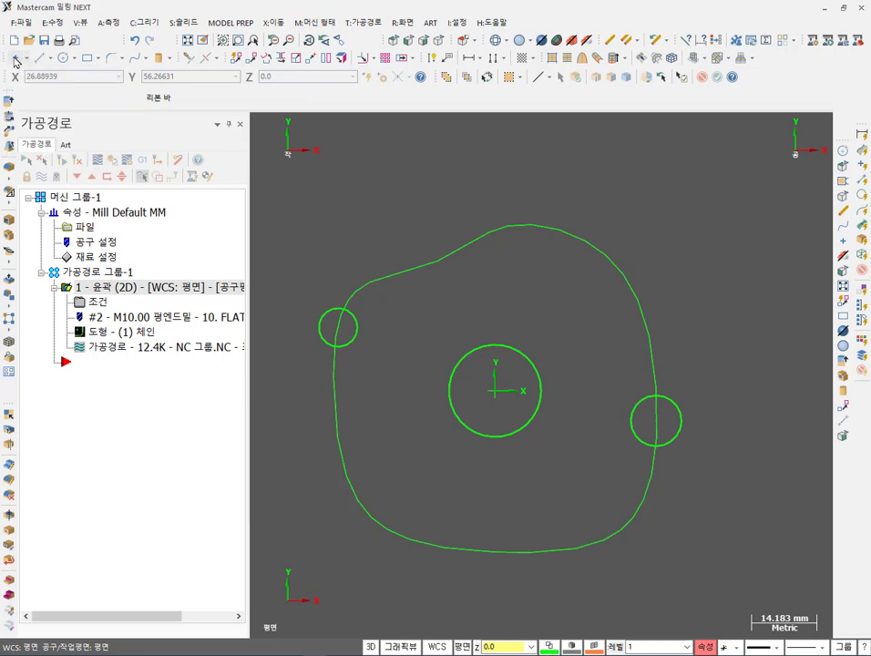
{"action": "left_click", "coordinate": [14, 60]}
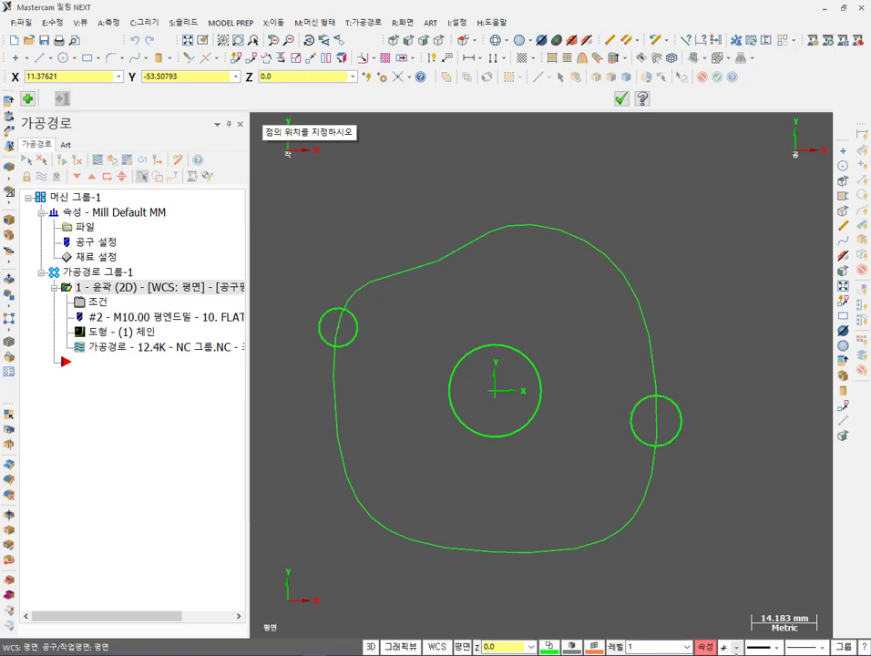
{"action": "left_click", "coordinate": [736, 648]}
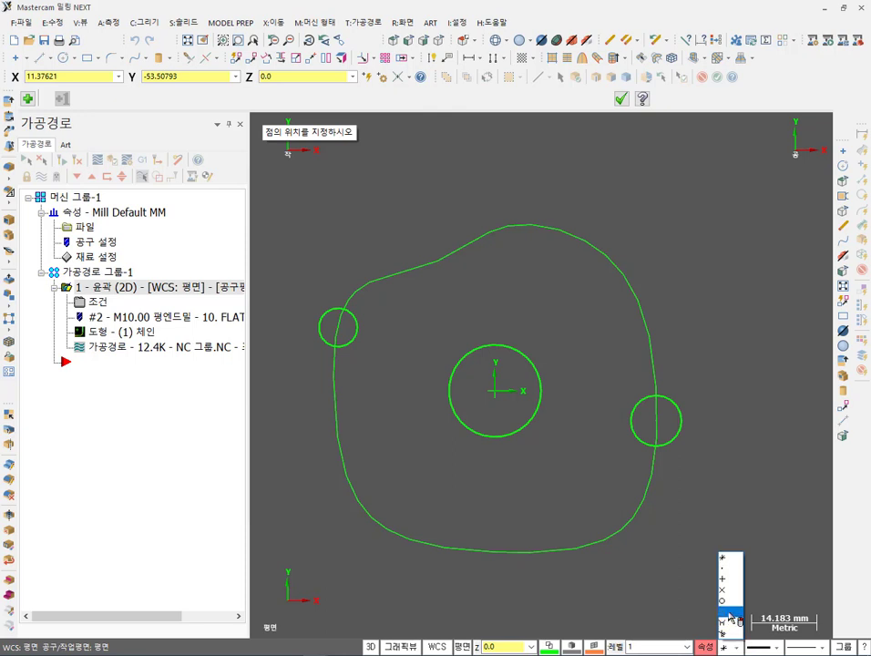
{"action": "left_click", "coordinate": [729, 613]}
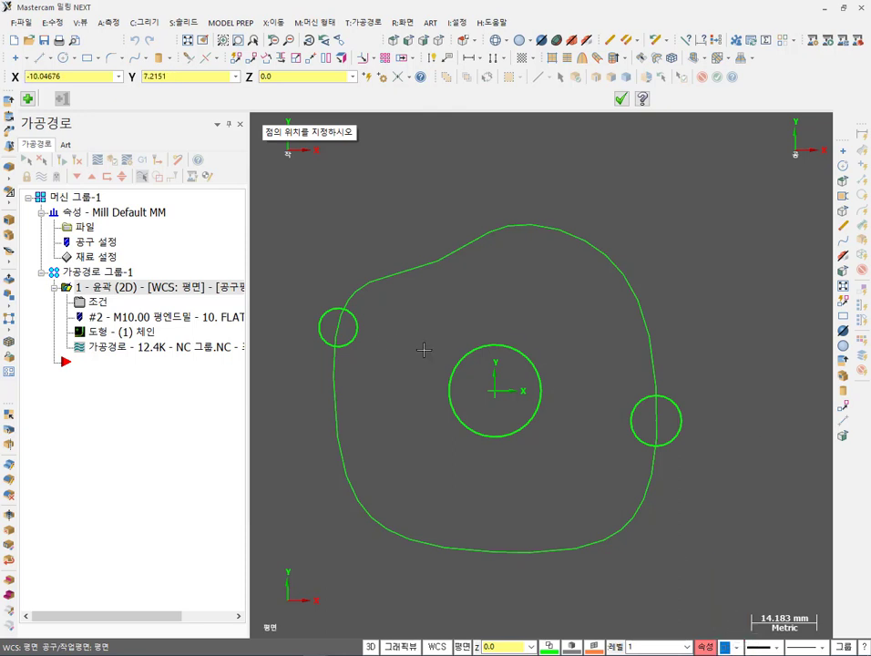
{"action": "left_click", "coordinate": [343, 331]}
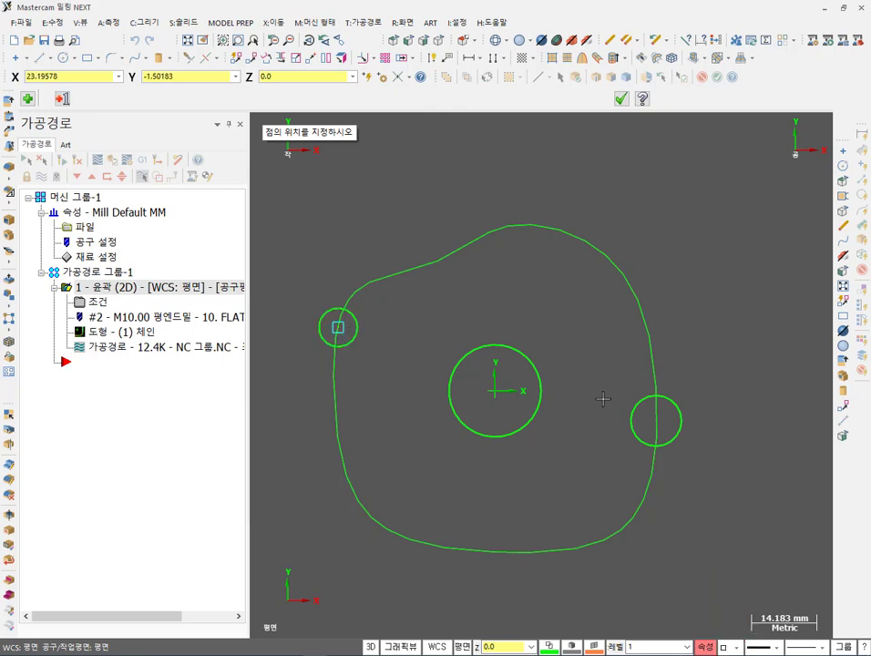
{"action": "left_click", "coordinate": [656, 420]}
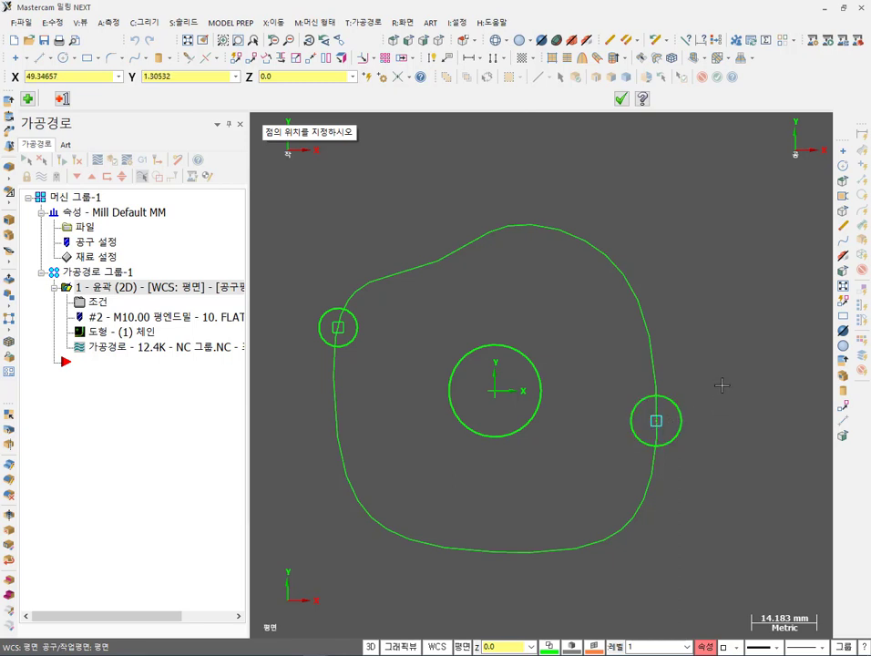
{"action": "scroll", "coordinate": [657, 428], "scroll_direction": "up", "scroll_amount": 3}
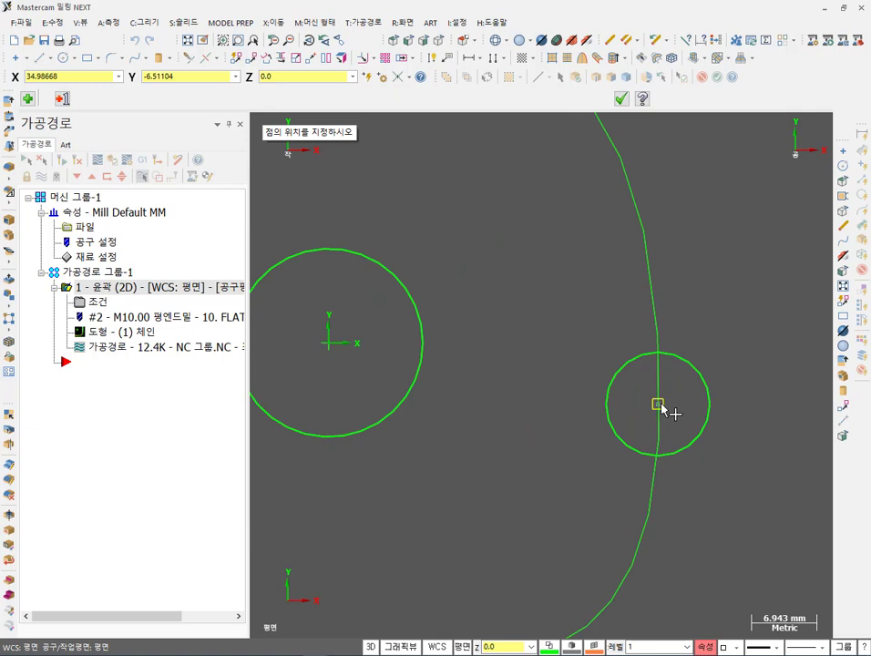
{"action": "scroll", "coordinate": [753, 408], "scroll_direction": "down", "scroll_amount": 3}
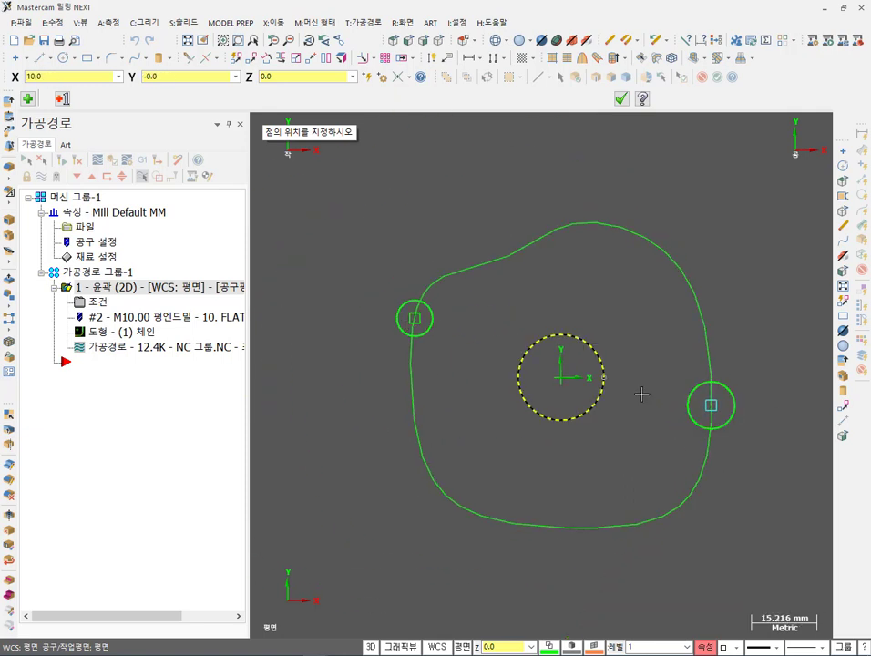
{"action": "left_click", "coordinate": [620, 99]}
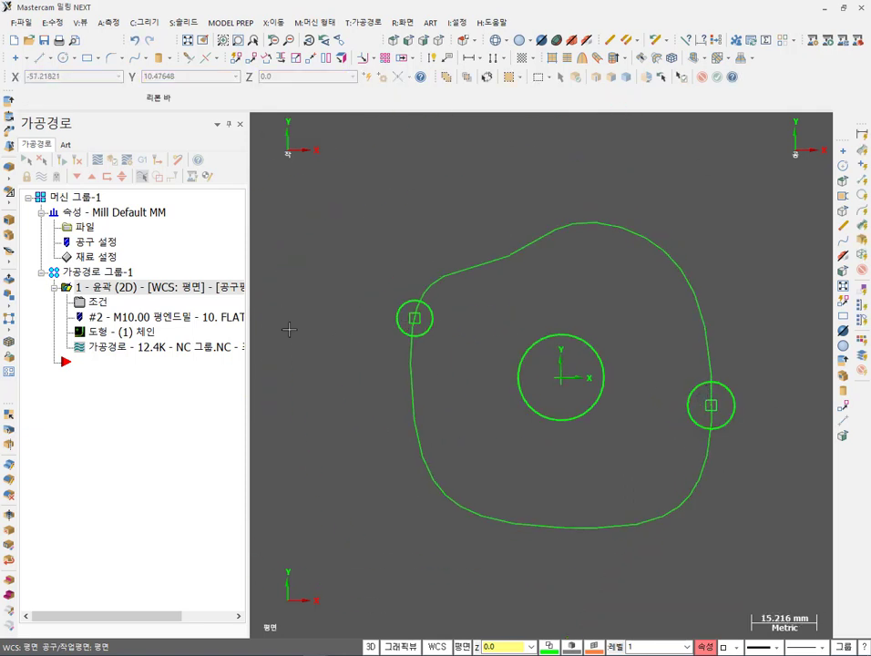
Set the contour operation's tabs to manual placement using square point positions, and regenerate the toolpath.
{"action": "left_click", "coordinate": [95, 302]}
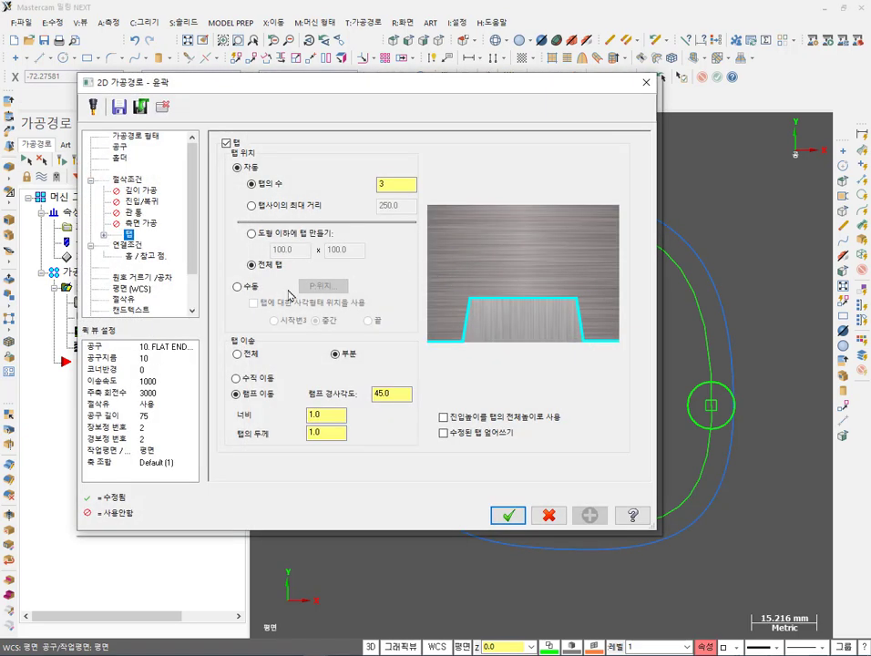
{"action": "left_click", "coordinate": [254, 287]}
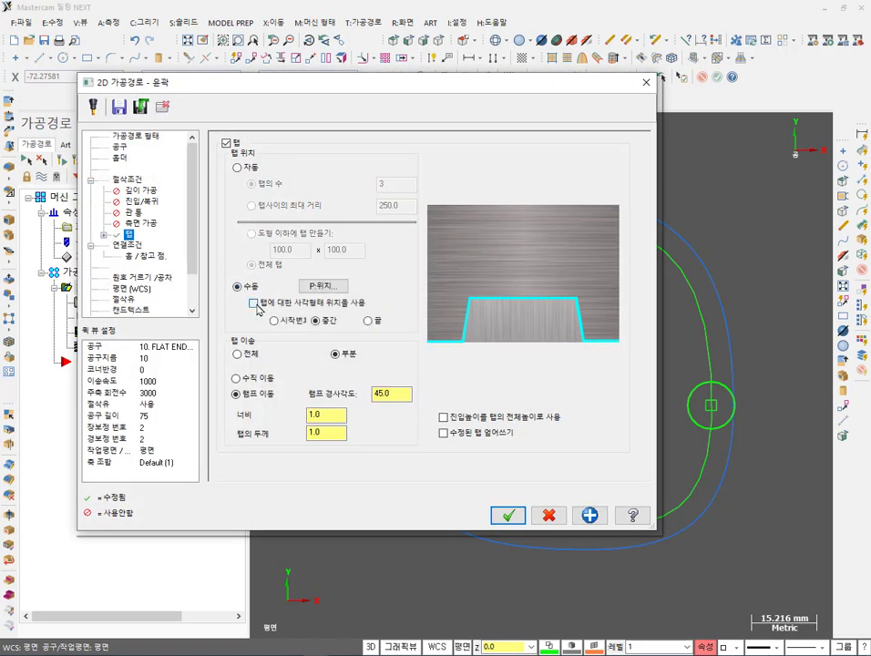
{"action": "left_click", "coordinate": [254, 303]}
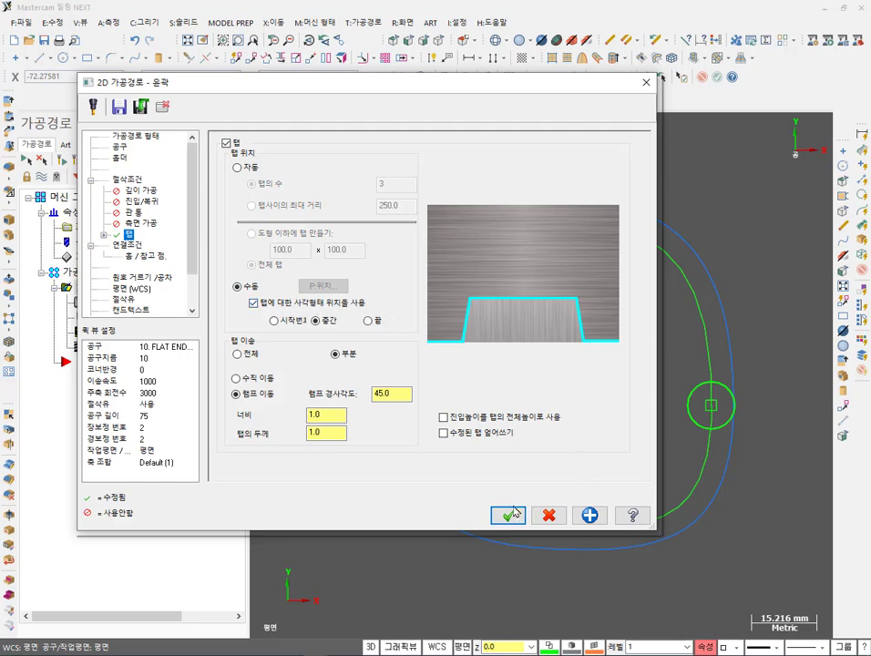
{"action": "left_click", "coordinate": [513, 513]}
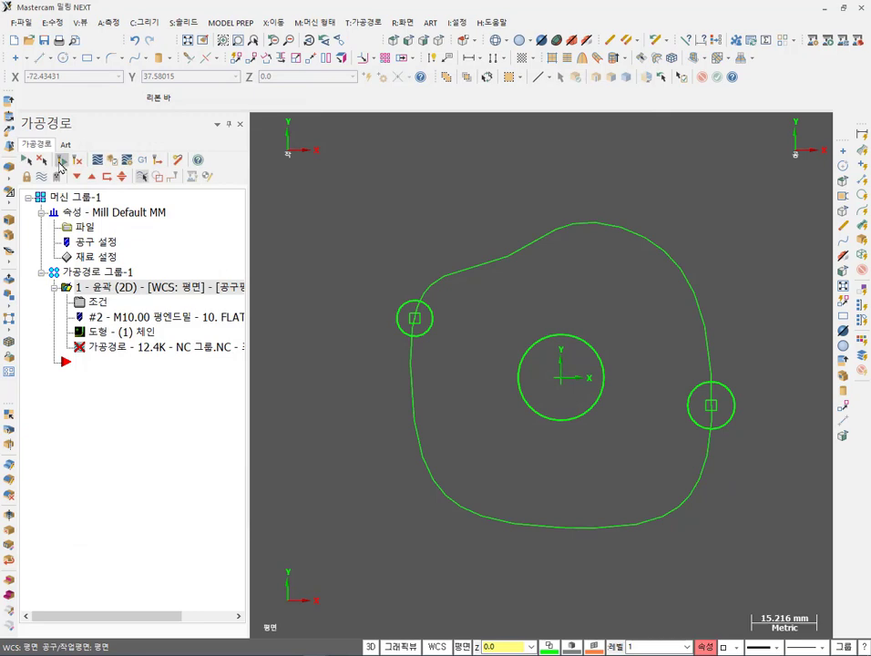
{"action": "left_click", "coordinate": [62, 161]}
{"action": "middle_click_drag", "start_coordinate": [483, 430], "coordinate": [562, 264]}
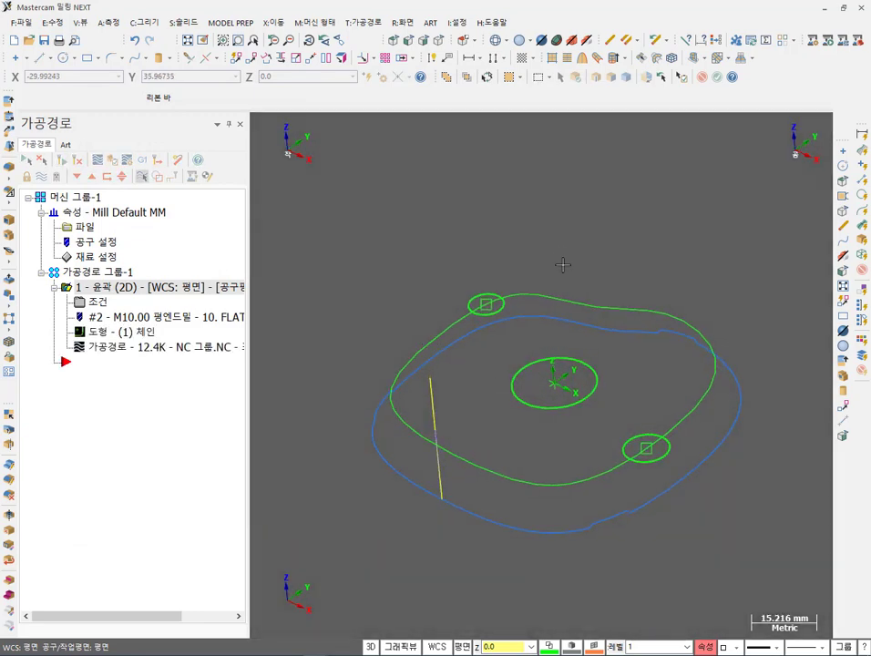
Review the contour operation's manual tab settings for square point positions.
{"action": "left_click", "coordinate": [97, 302]}
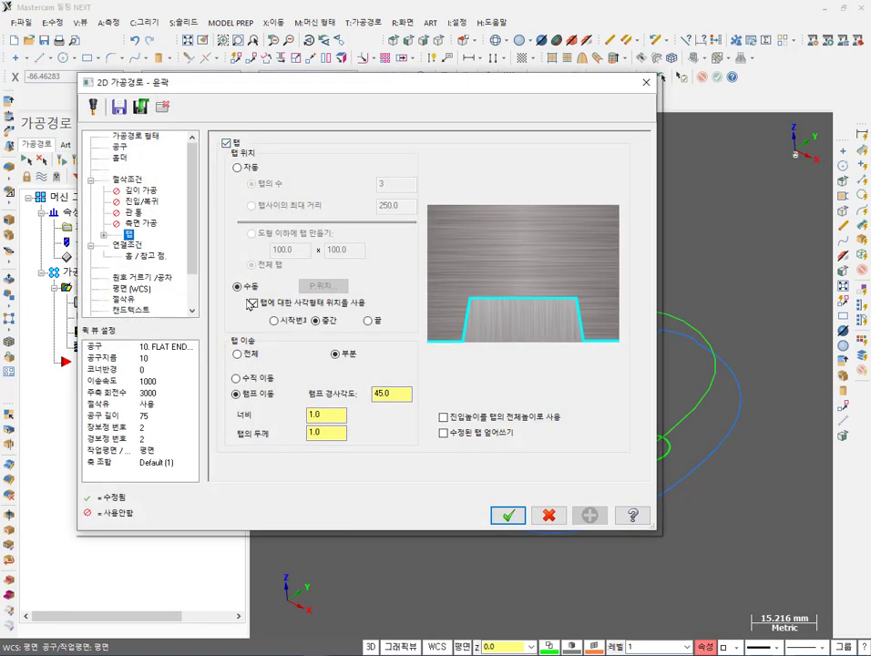
{"action": "left_click", "coordinate": [251, 303]}
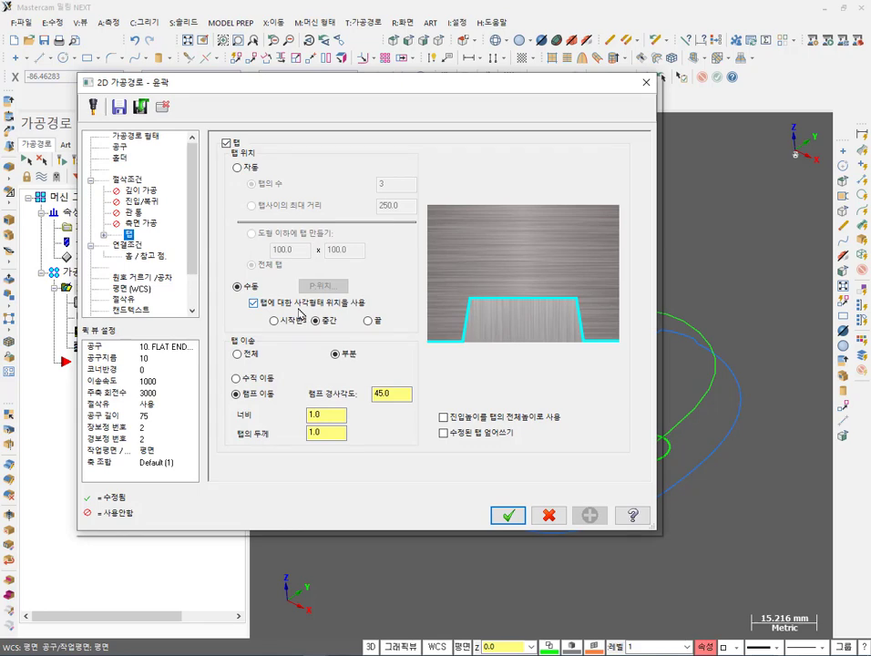
{"action": "left_click", "coordinate": [505, 515]}
{"action": "scroll", "coordinate": [655, 444], "scroll_direction": "up", "scroll_amount": 1}
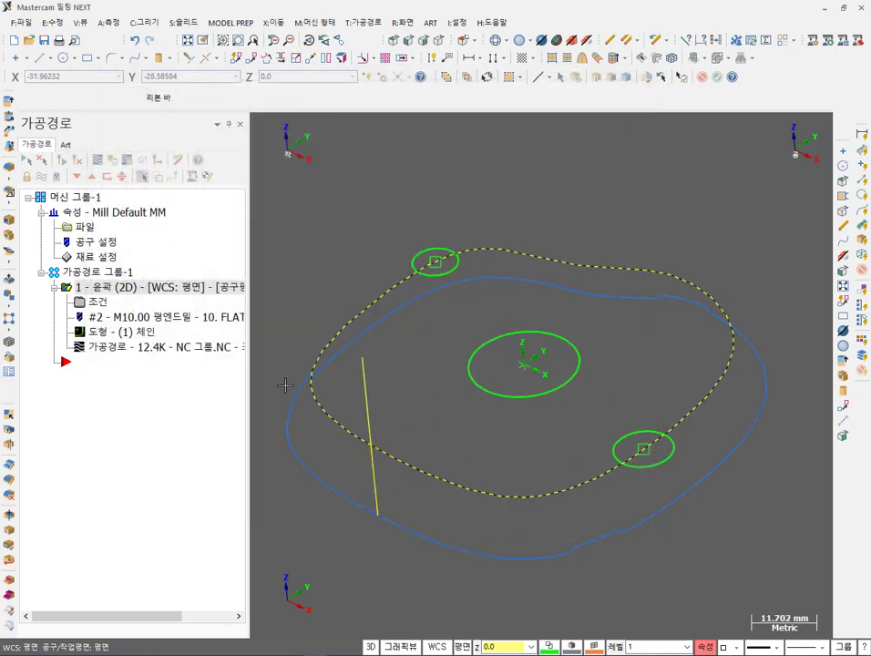
Rechain the contour operation's geometry along the outer profile and regenerate the toolpath.
{"action": "left_click", "coordinate": [171, 333]}
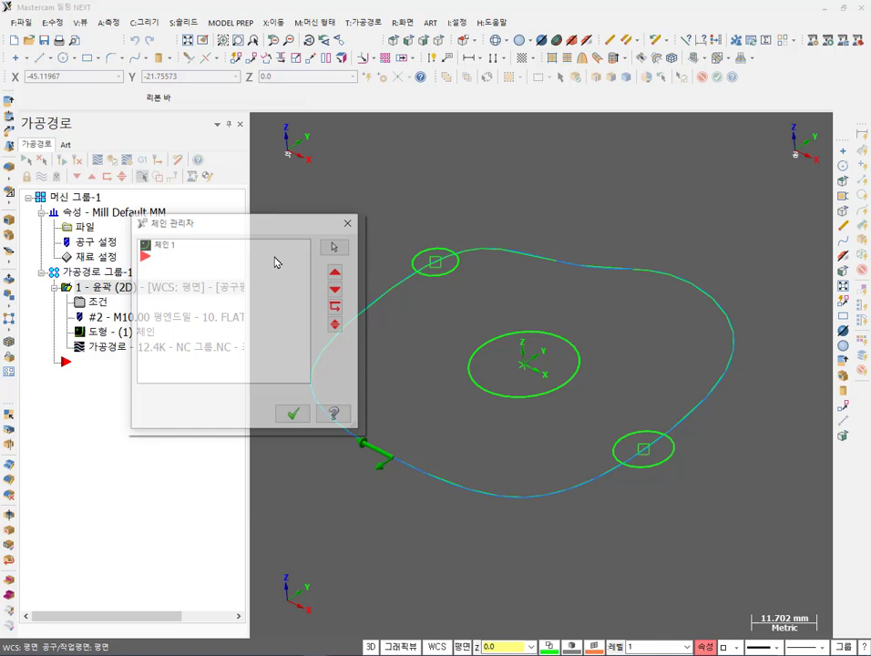
{"action": "right_click", "coordinate": [227, 302]}
{"action": "left_click", "coordinate": [273, 343]}
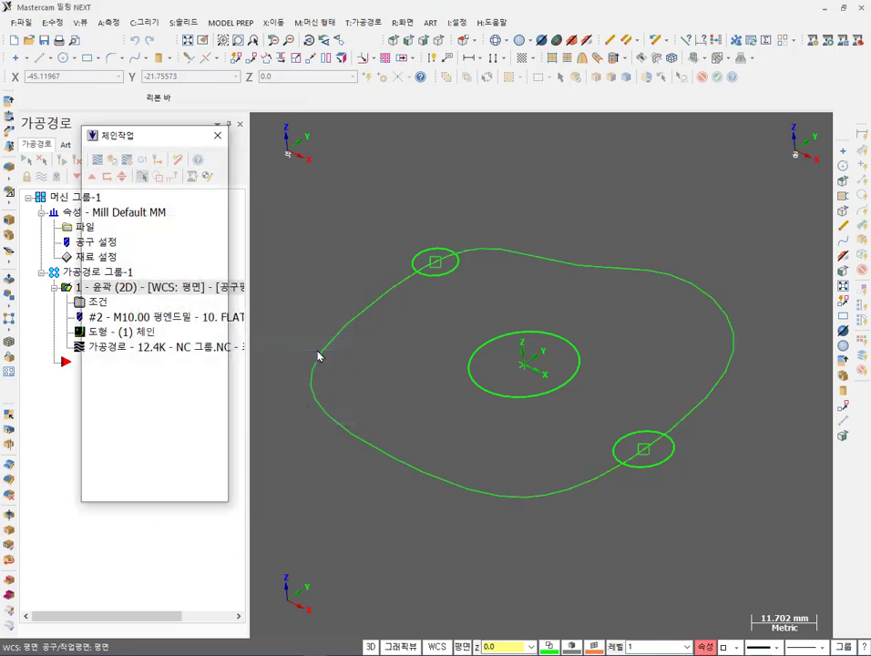
{"action": "left_click", "coordinate": [336, 410]}
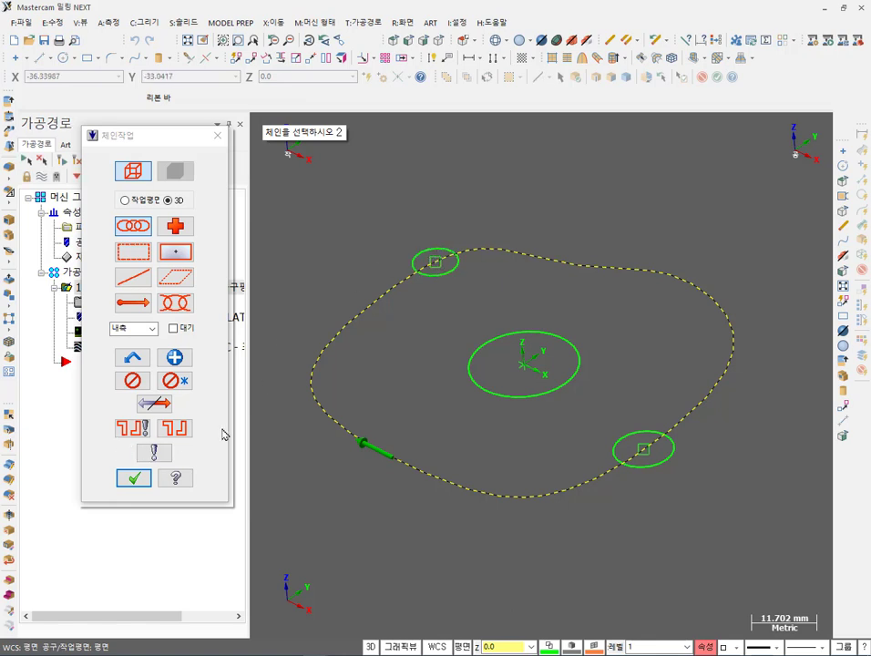
{"action": "left_click", "coordinate": [132, 477]}
{"action": "left_click", "coordinate": [297, 417]}
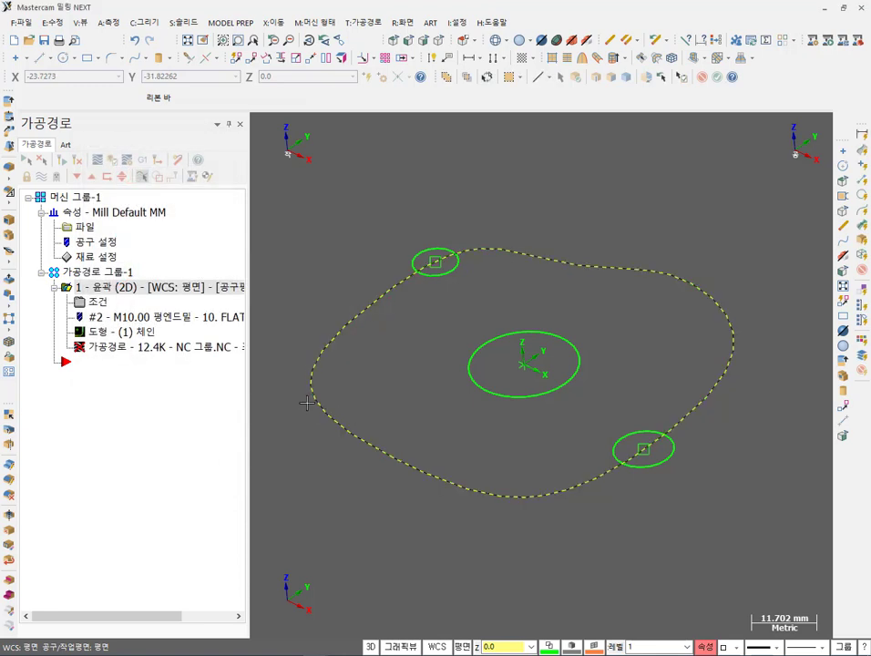
{"action": "left_click", "coordinate": [62, 160]}
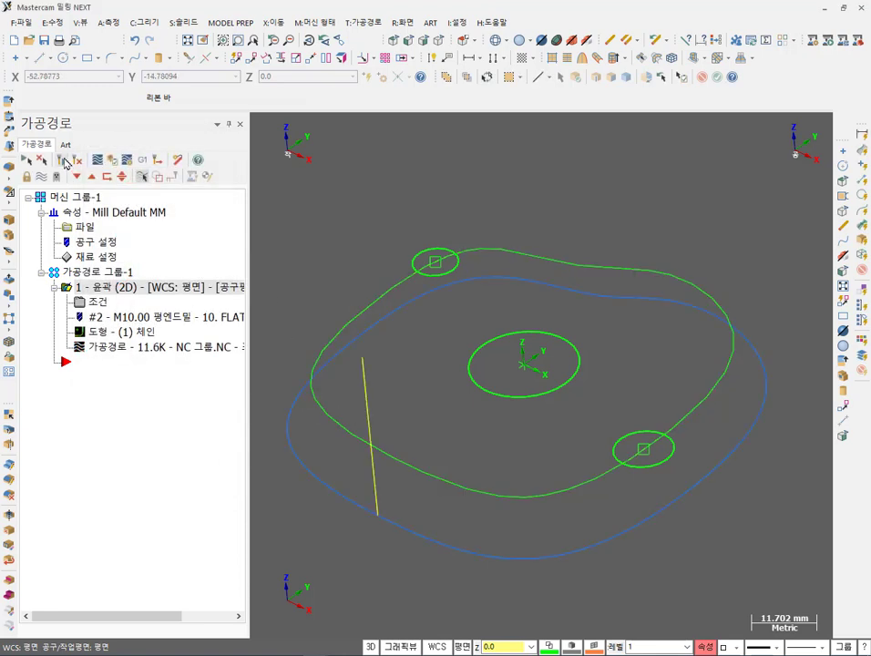
Delete the two small circles around the square points on the profile.
{"action": "middle_click_drag", "start_coordinate": [398, 277], "coordinate": [447, 288]}
{"action": "key", "text": "alt+7"}
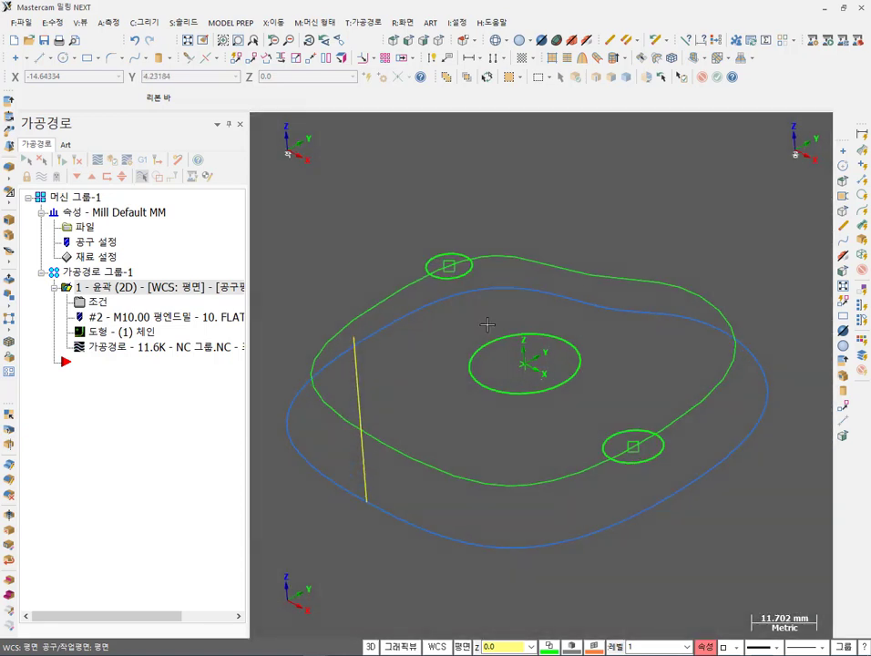
{"action": "left_click", "coordinate": [648, 432]}
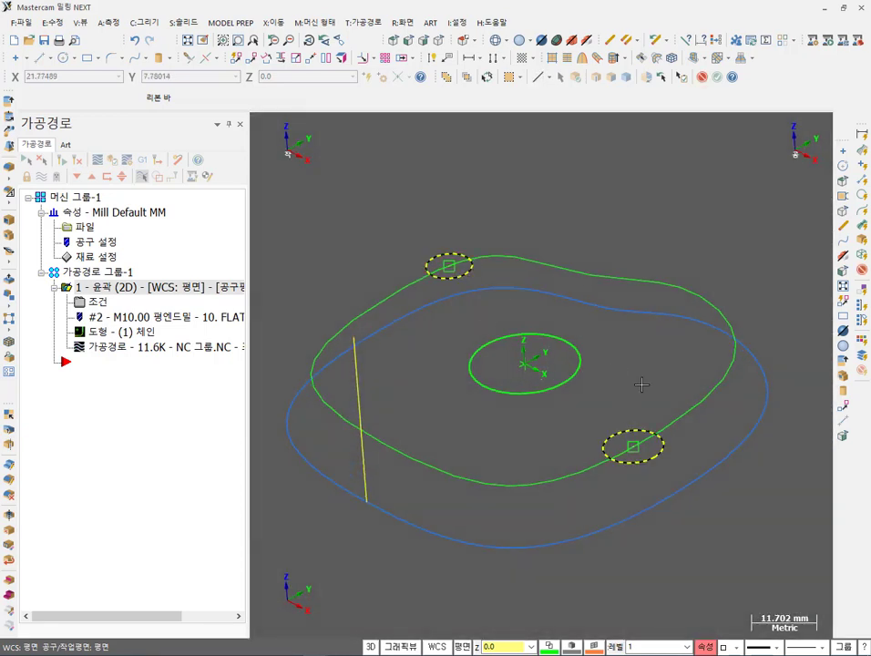
{"action": "scroll", "coordinate": [451, 286], "scroll_direction": "up", "scroll_amount": 2}
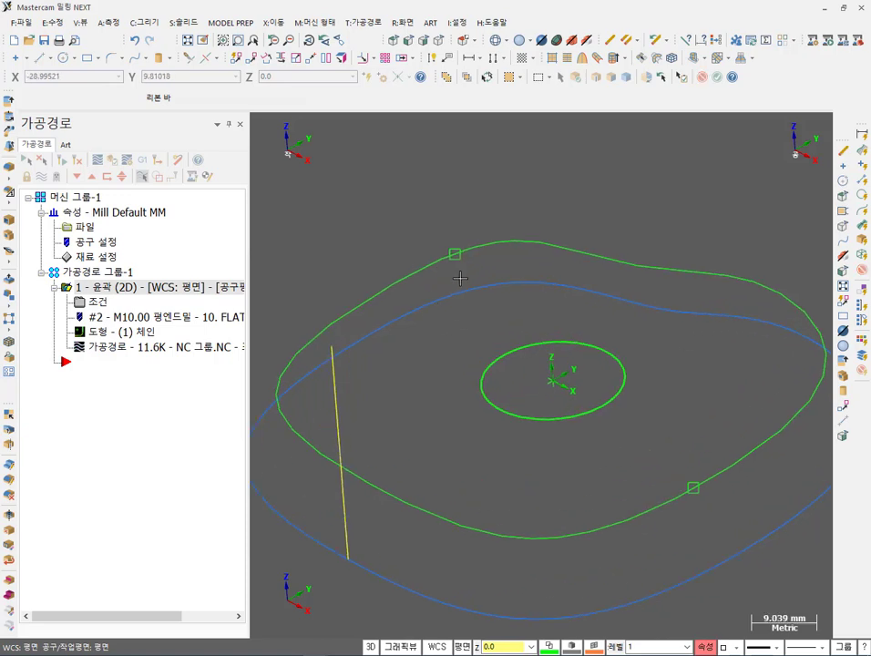
Check the contour operation's tab page for manual placement with square points at the middle position.
{"action": "left_click", "coordinate": [463, 256]}
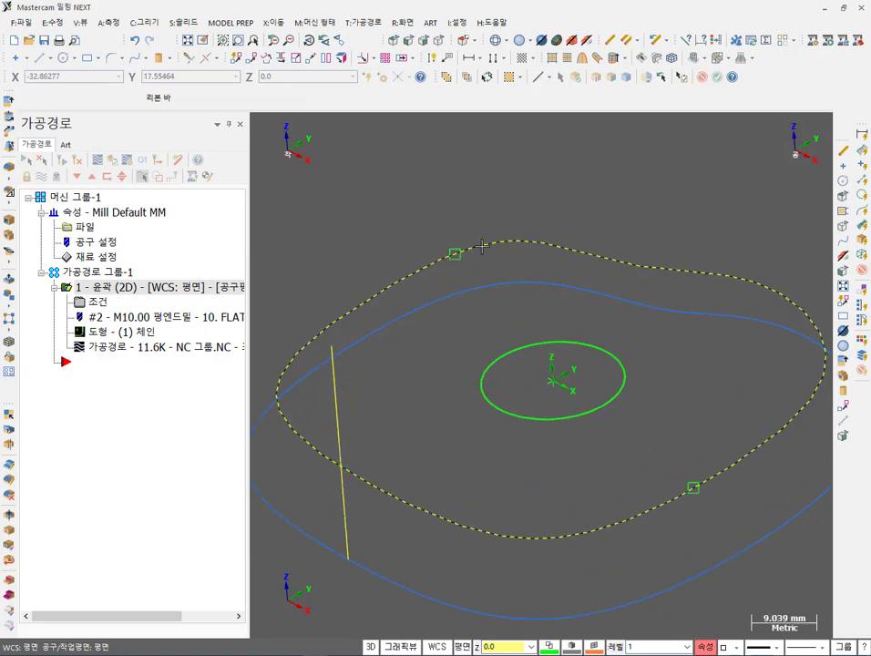
{"action": "key", "text": "Return"}
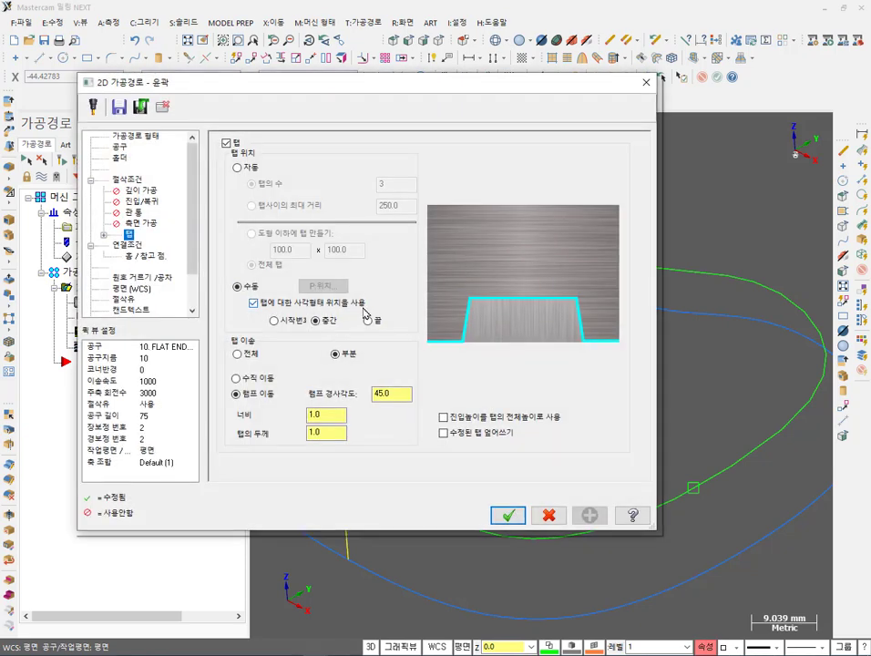
{"action": "left_click", "coordinate": [508, 515]}
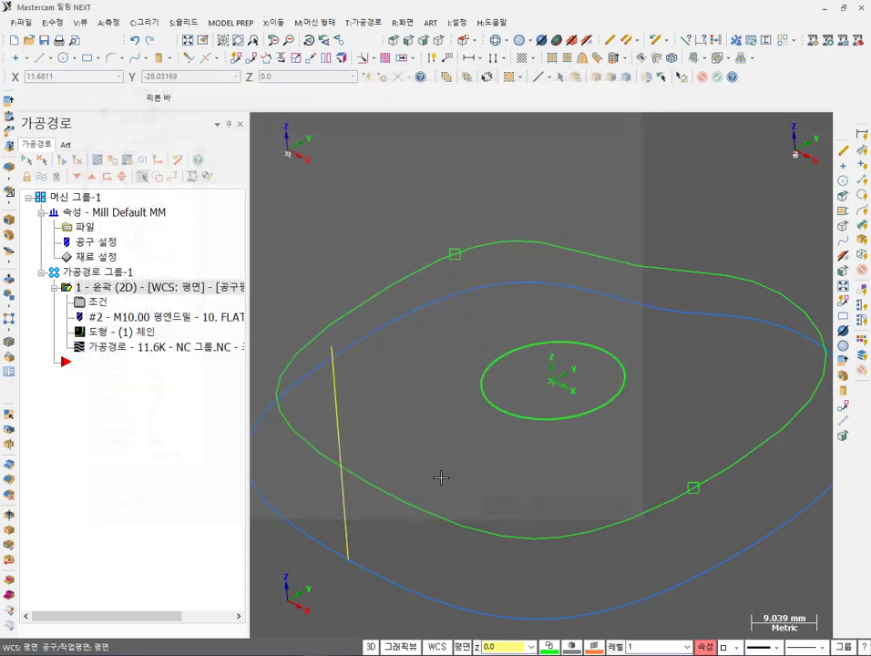
Try to rechain the contour operation with the outer profile plus both square points, and regenerate the toolpath.
{"action": "left_click", "coordinate": [115, 333]}
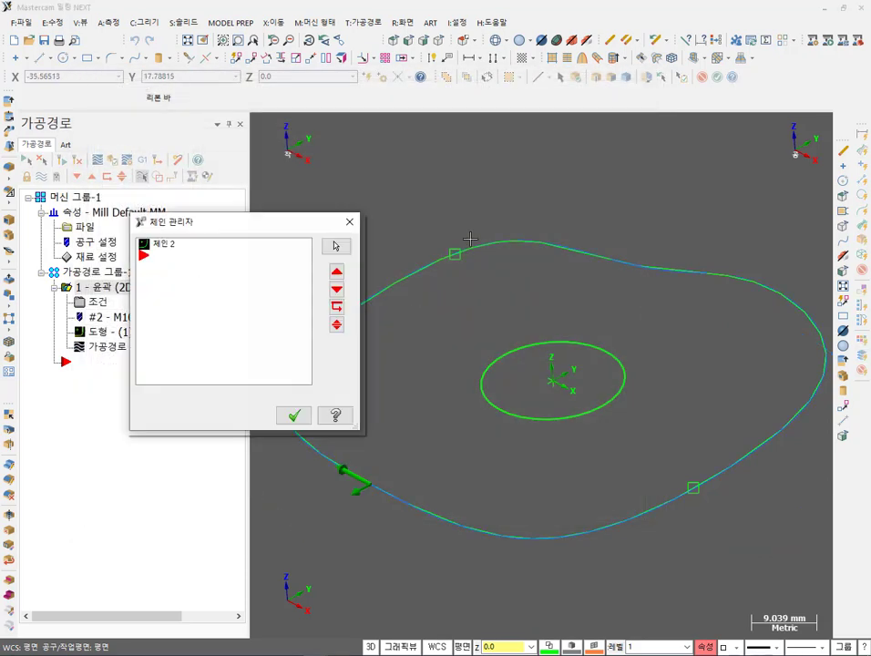
{"action": "right_click", "coordinate": [230, 291]}
{"action": "left_click", "coordinate": [281, 319]}
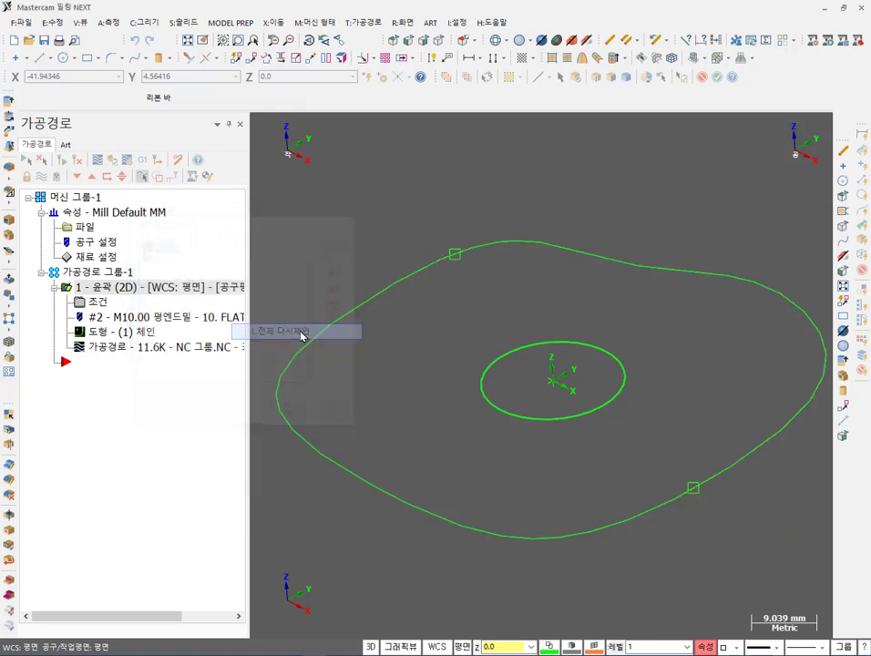
{"action": "left_click", "coordinate": [395, 448]}
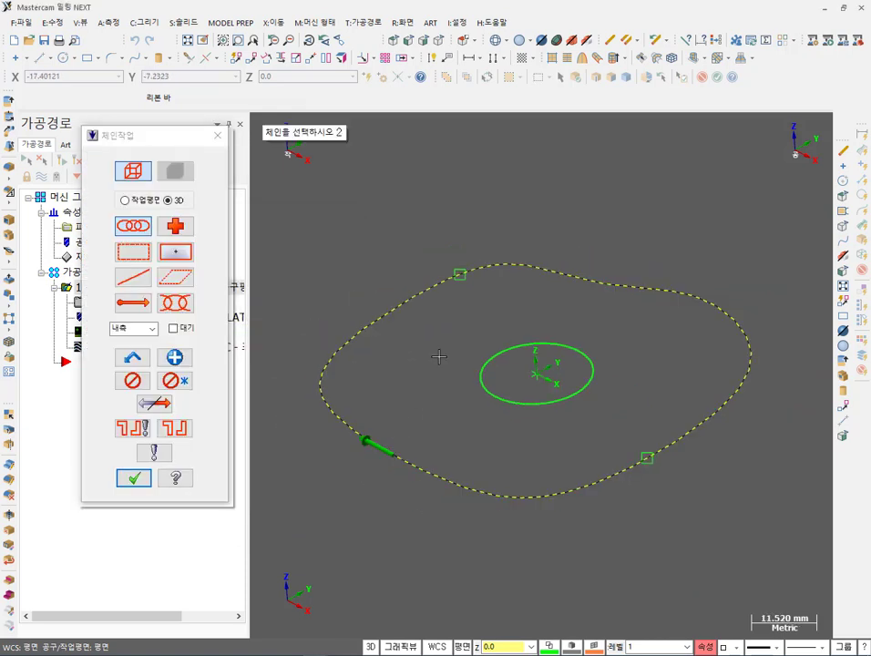
{"action": "left_click", "coordinate": [177, 229]}
{"action": "left_click", "coordinate": [463, 278]}
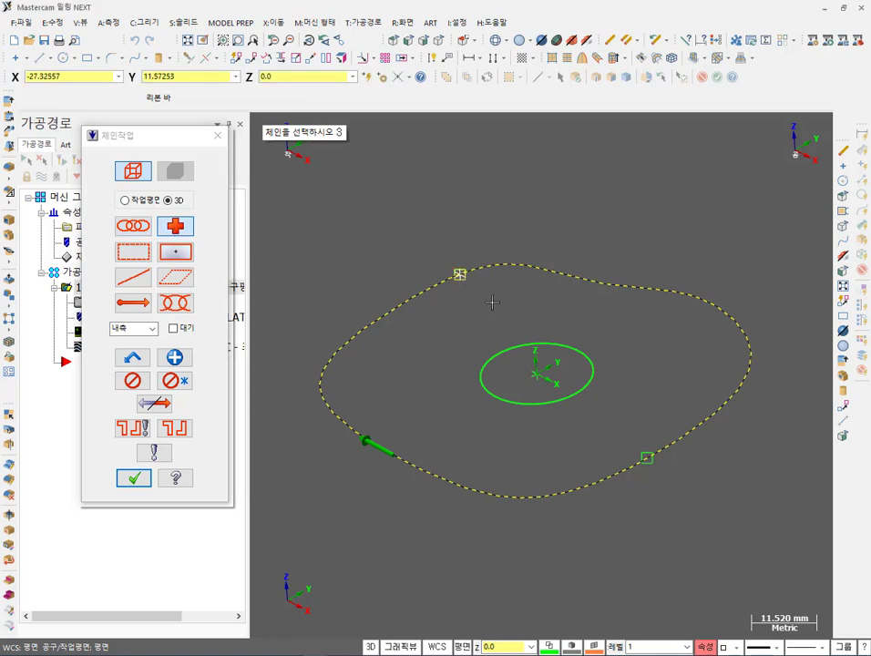
{"action": "left_click", "coordinate": [653, 465]}
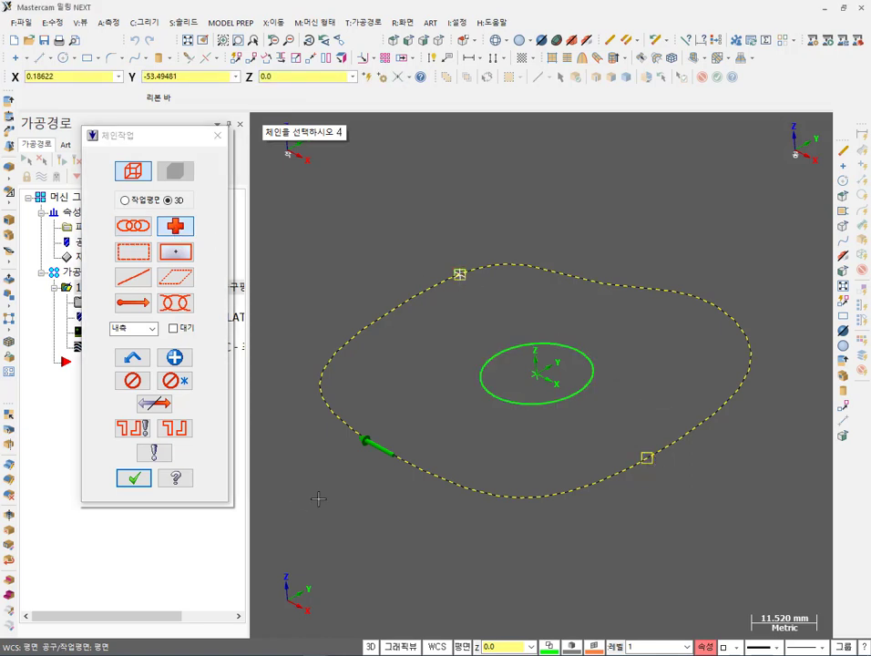
{"action": "left_click", "coordinate": [136, 478]}
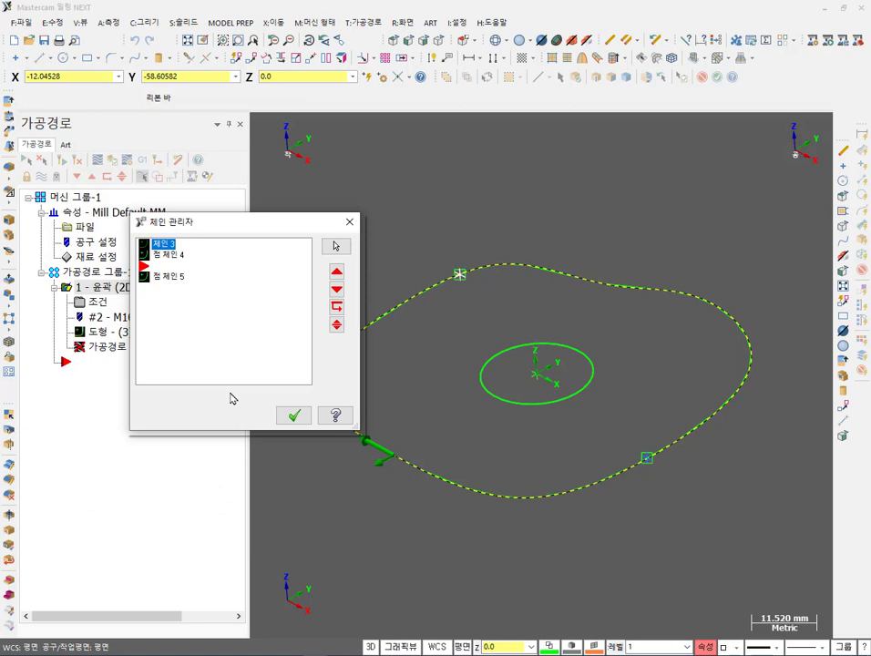
{"action": "left_click", "coordinate": [293, 415]}
{"action": "left_click", "coordinate": [62, 160]}
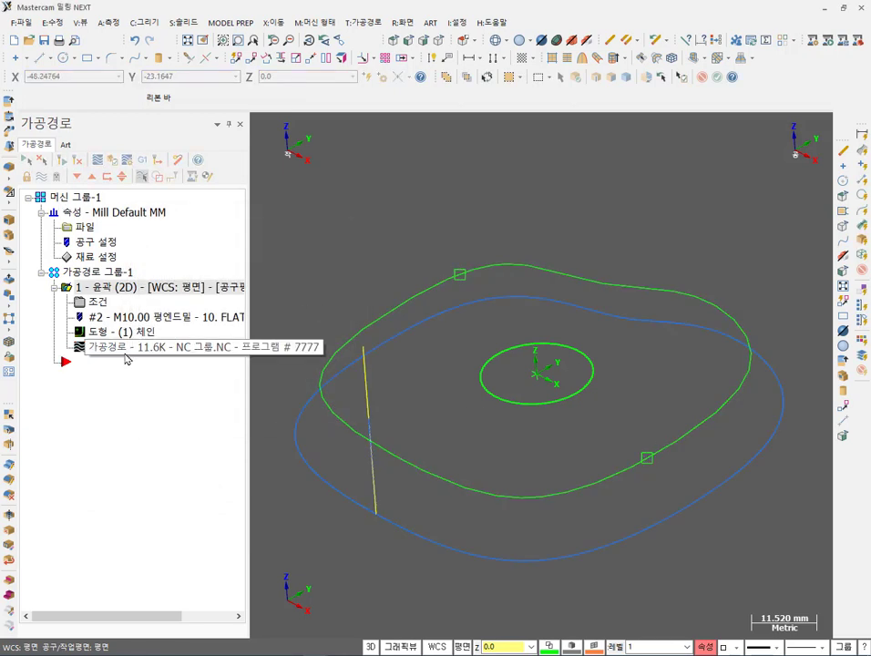
Delete the two square points on the profile.
{"action": "middle_click_drag", "start_coordinate": [536, 360], "coordinate": [622, 348]}
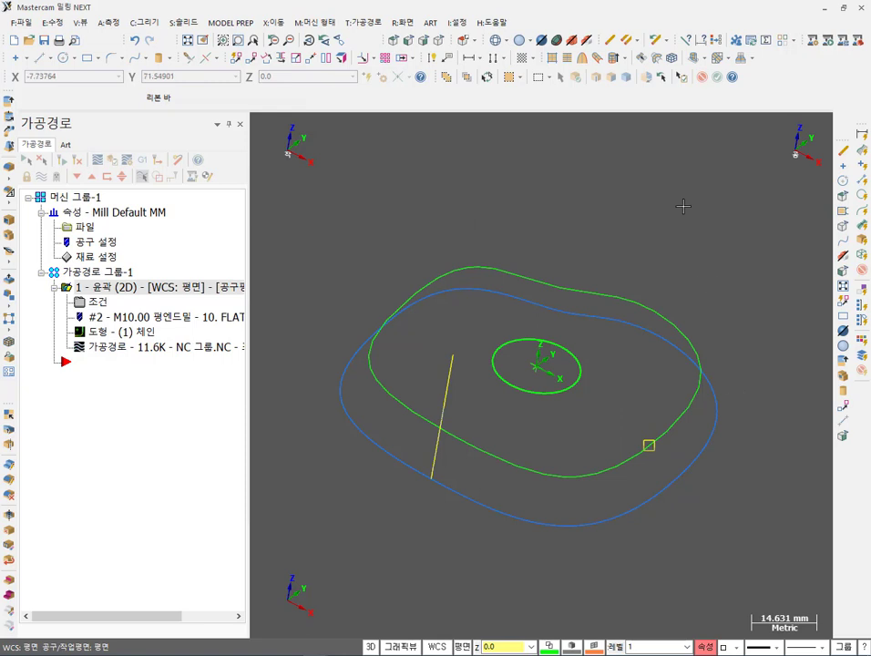
{"action": "scroll", "coordinate": [735, 298], "scroll_direction": "down", "scroll_amount": 1}
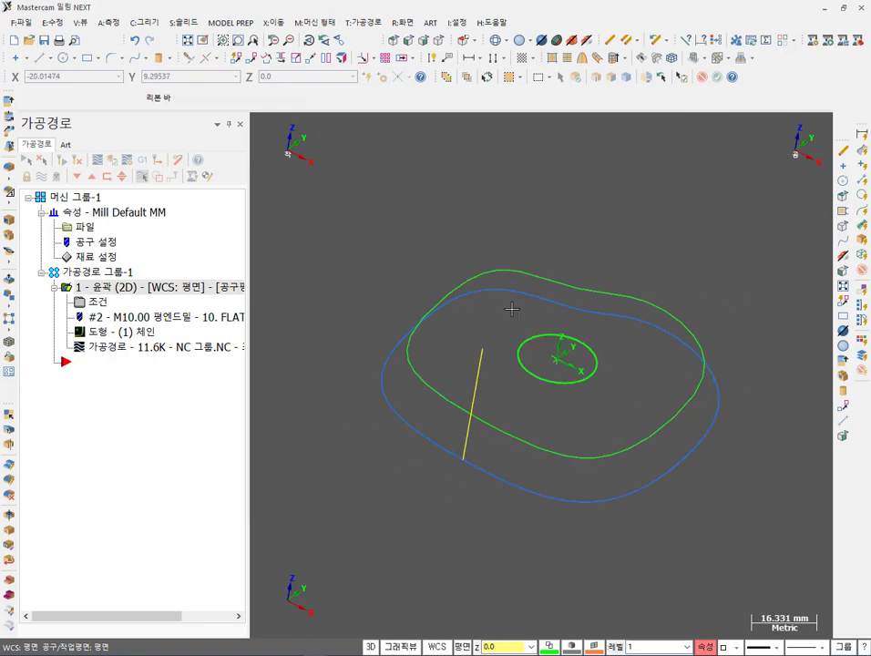
{"action": "middle_click_drag", "start_coordinate": [513, 305], "coordinate": [473, 312]}
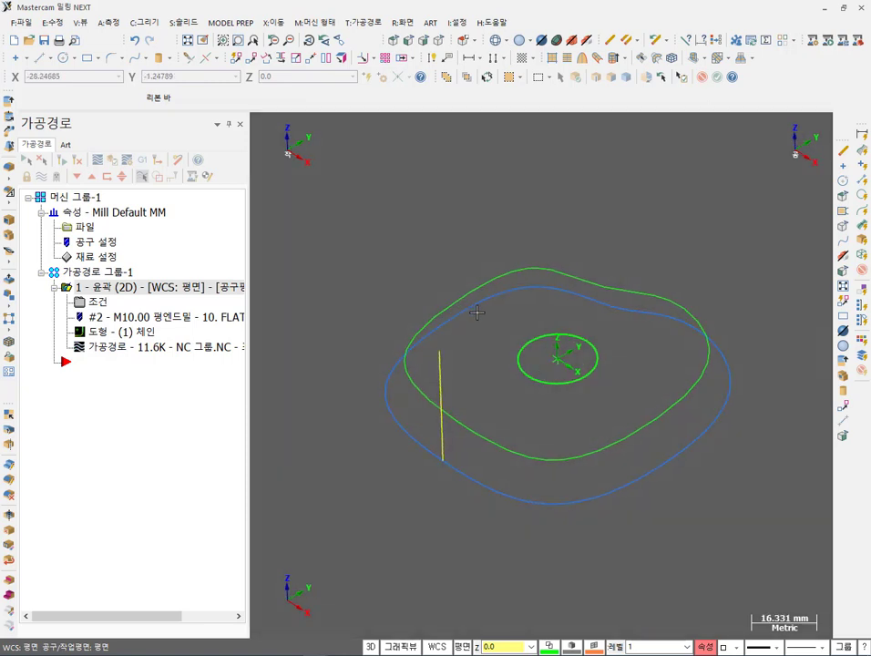
Start creating position points with nearest-point snapping enabled in the AutoCursor settings.
{"action": "left_click", "coordinate": [15, 59]}
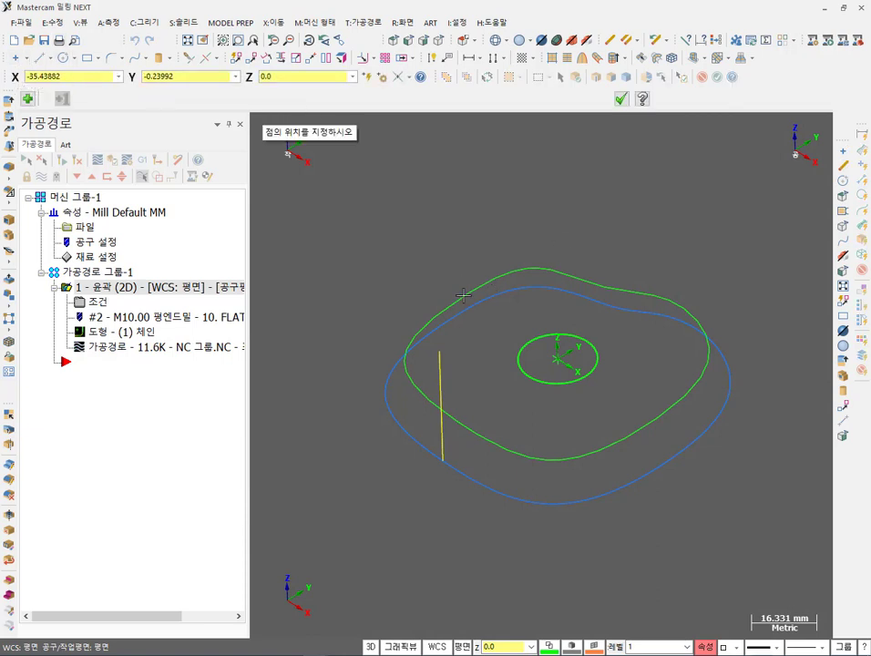
{"action": "scroll", "coordinate": [466, 291], "scroll_direction": "up", "scroll_amount": 2}
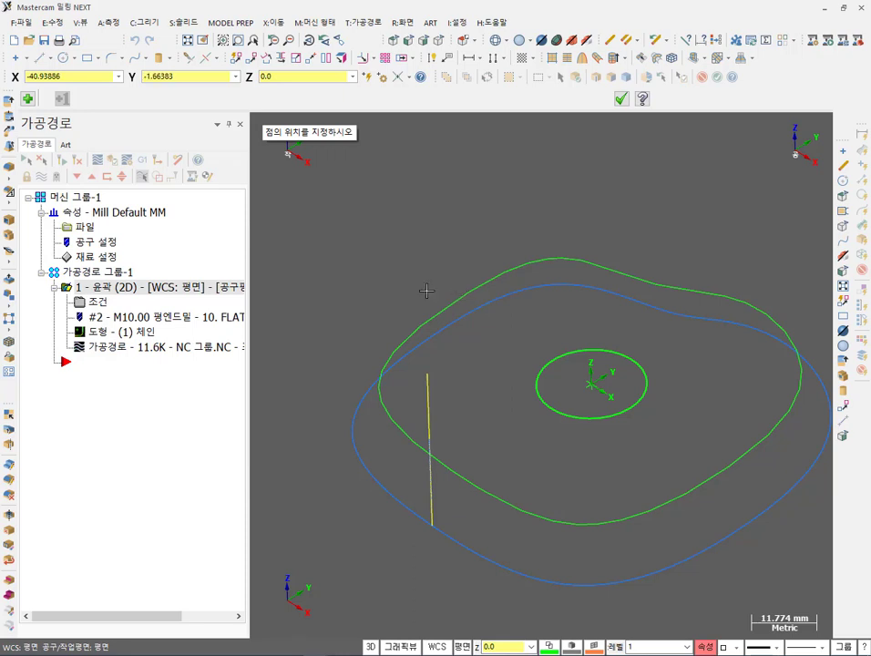
{"action": "right_click", "coordinate": [467, 195]}
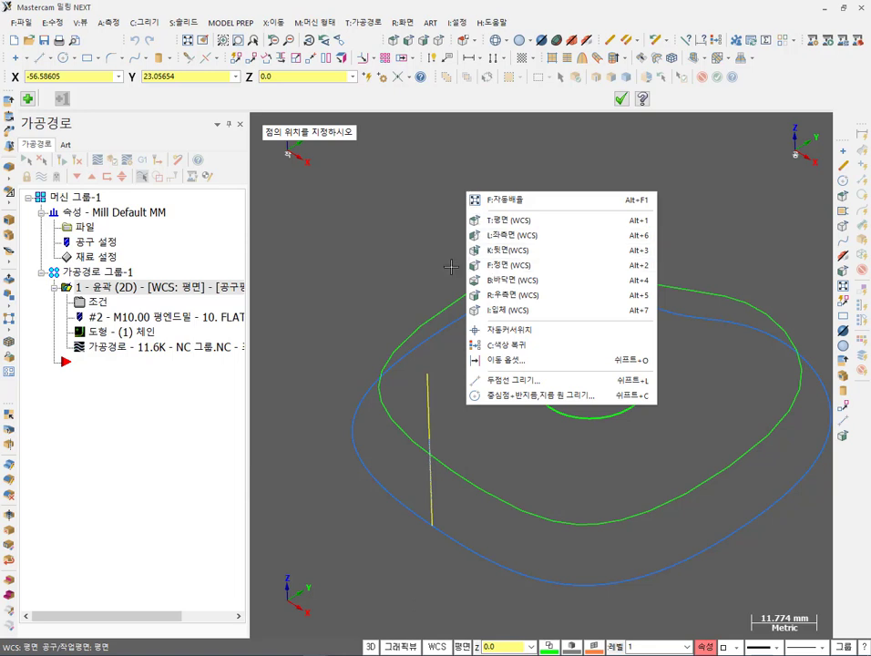
{"action": "left_click", "coordinate": [512, 330]}
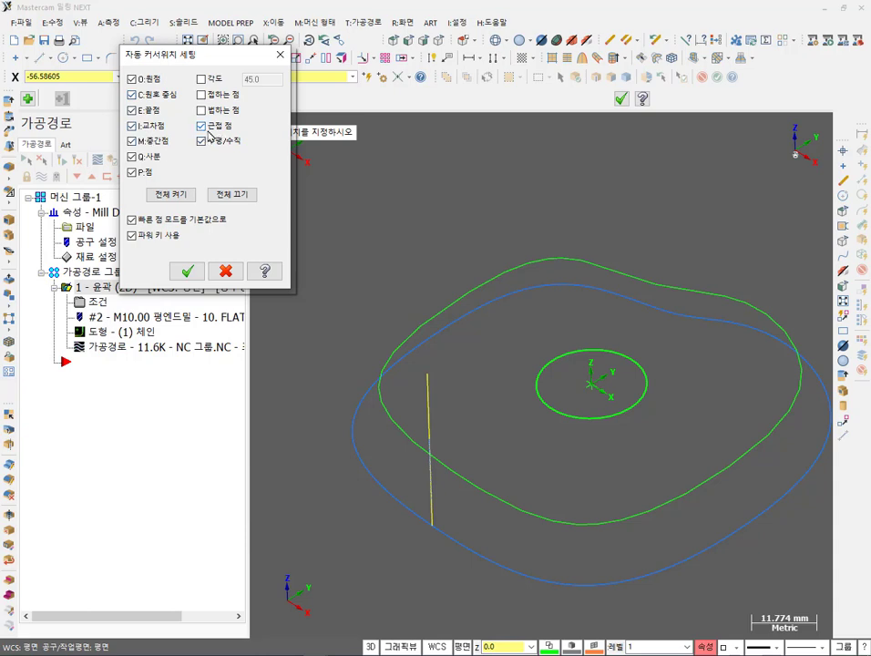
{"action": "left_click", "coordinate": [186, 270]}
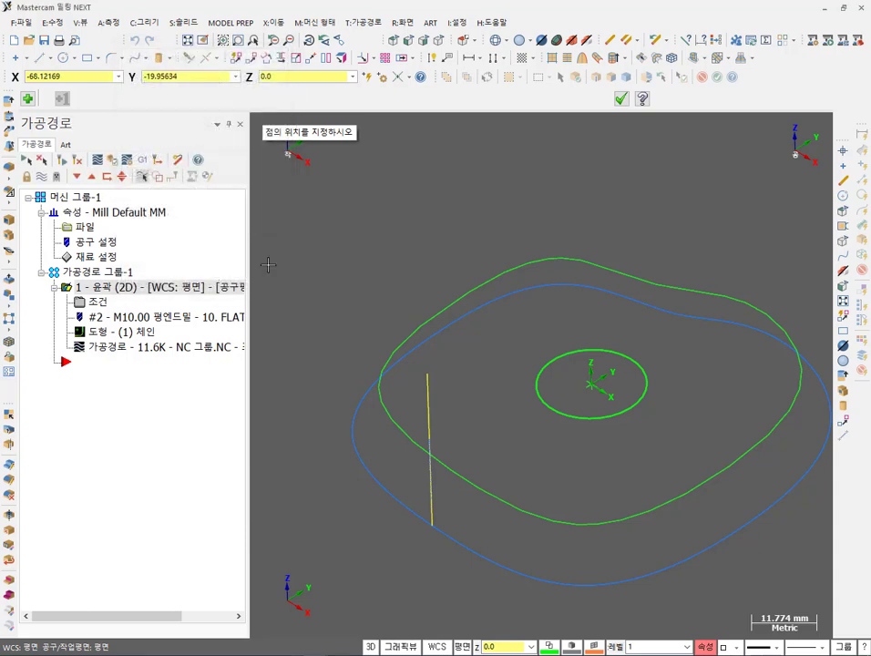
In top view, place square points directly on the profile's left and right sides, and regenerate the contour toolpath.
{"action": "left_click", "coordinate": [390, 40]}
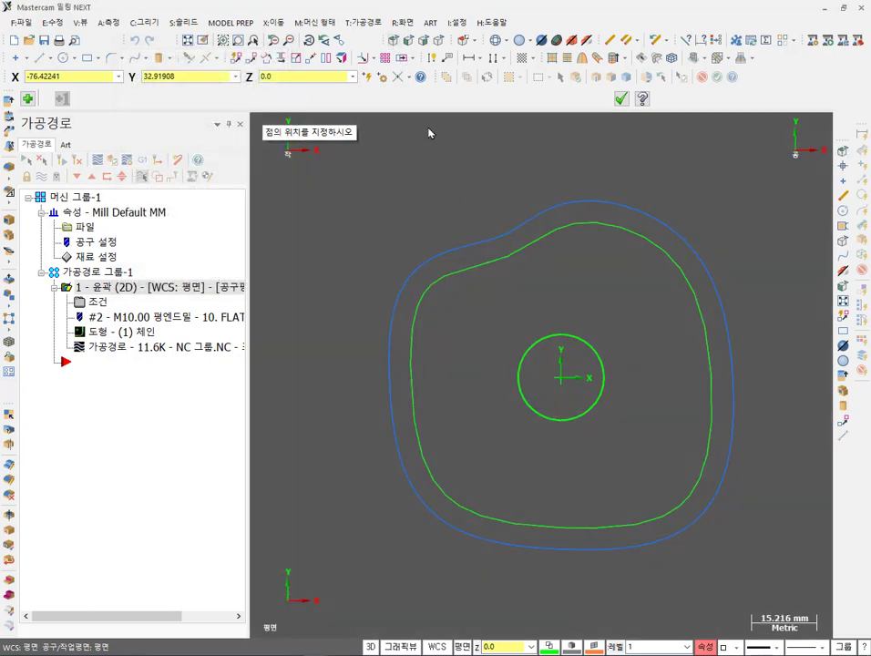
{"action": "left_click", "coordinate": [411, 371]}
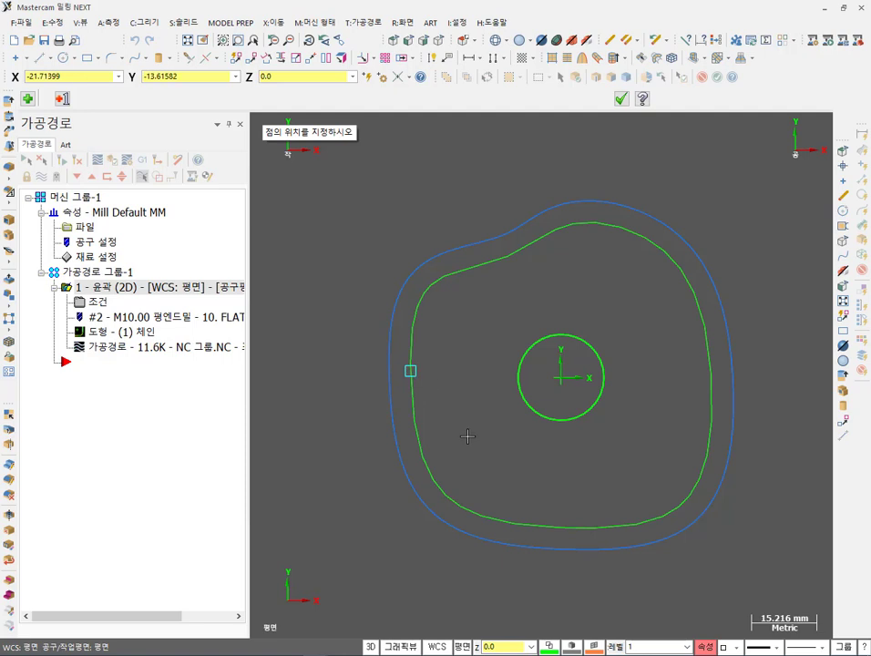
{"action": "left_click", "coordinate": [716, 389]}
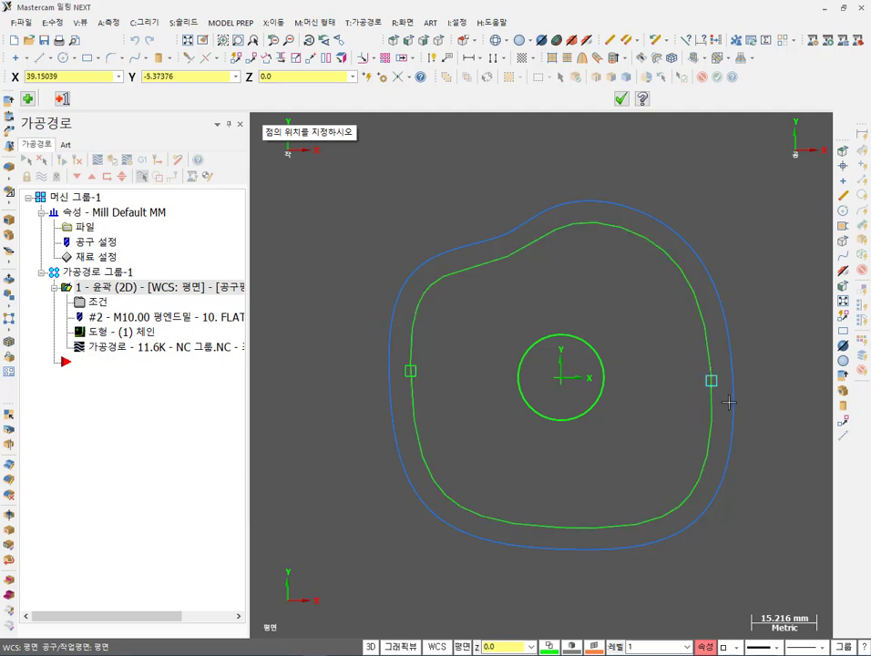
{"action": "left_click", "coordinate": [620, 98]}
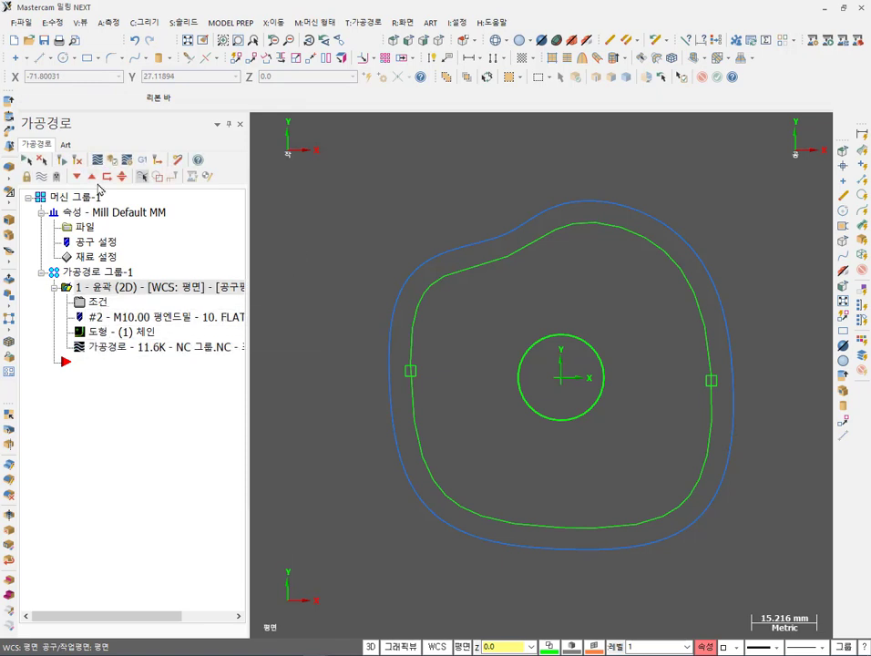
{"action": "left_click", "coordinate": [62, 160]}
Examine the regenerated toolpath's tabs beside the two square points from several angles.
{"action": "scroll", "coordinate": [473, 299], "scroll_direction": "down", "scroll_amount": 1}
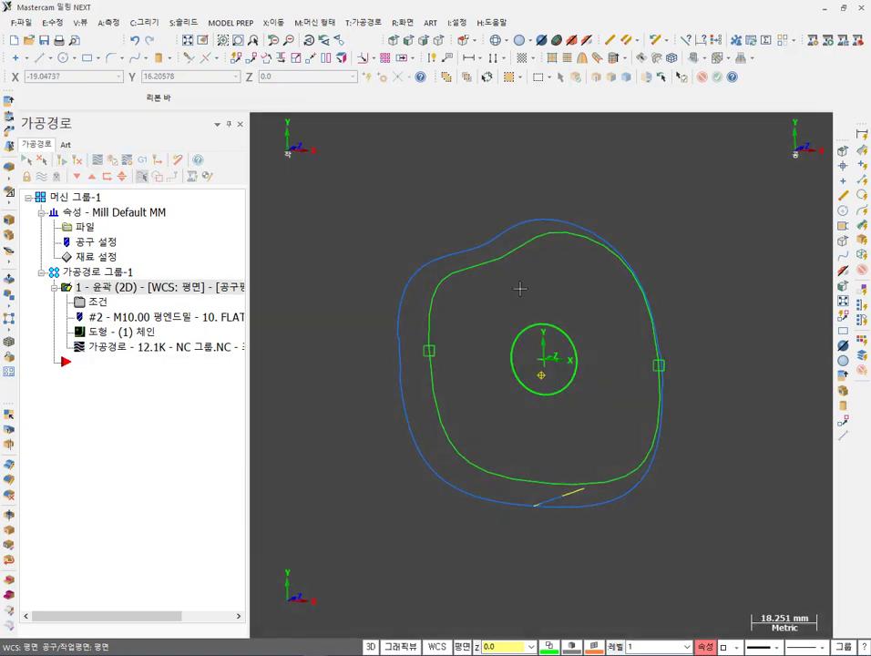
{"action": "middle_click_drag", "start_coordinate": [574, 287], "coordinate": [424, 330]}
{"action": "scroll", "coordinate": [423, 330], "scroll_direction": "up", "scroll_amount": 7}
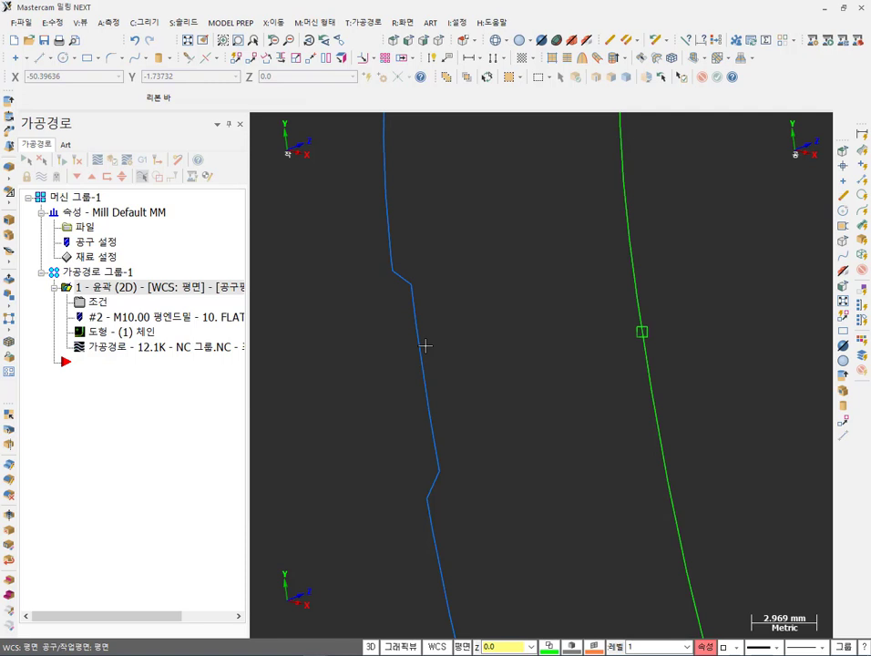
{"action": "scroll", "coordinate": [439, 345], "scroll_direction": "down", "scroll_amount": 5}
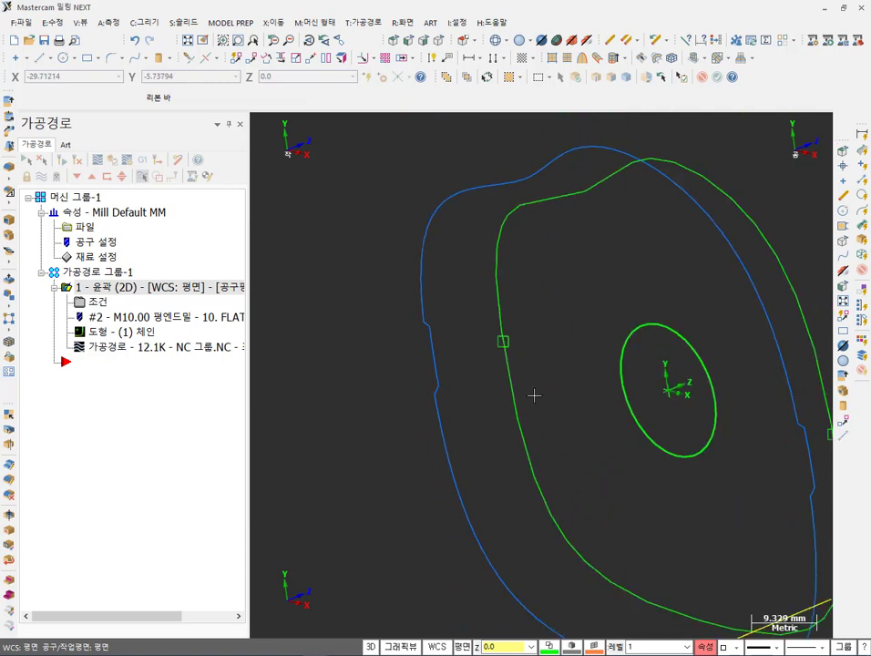
{"action": "middle_click_drag", "start_coordinate": [534, 395], "coordinate": [545, 426]}
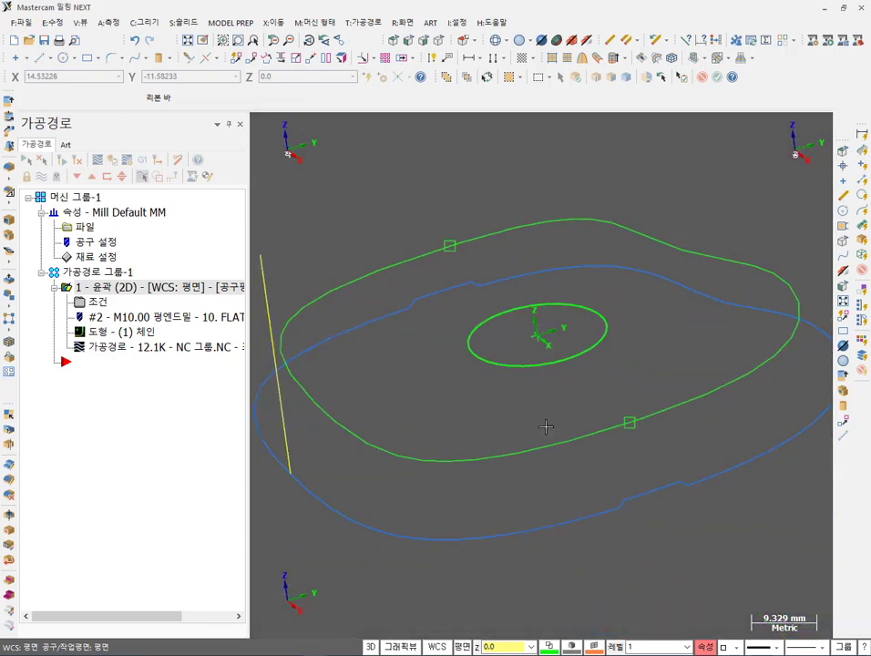
{"action": "scroll", "coordinate": [678, 509], "scroll_direction": "up", "scroll_amount": 3}
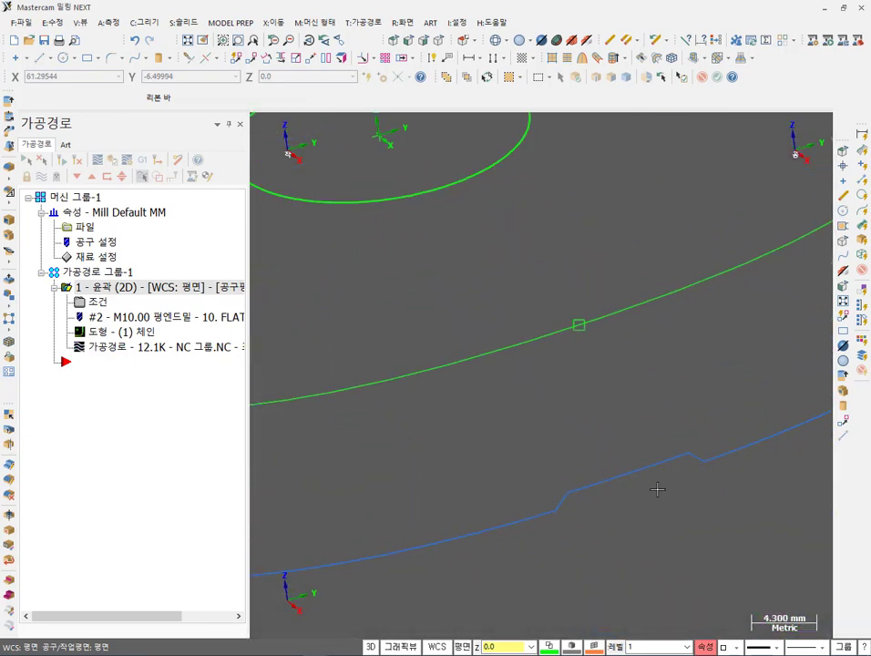
{"action": "scroll", "coordinate": [717, 501], "scroll_direction": "down", "scroll_amount": 3}
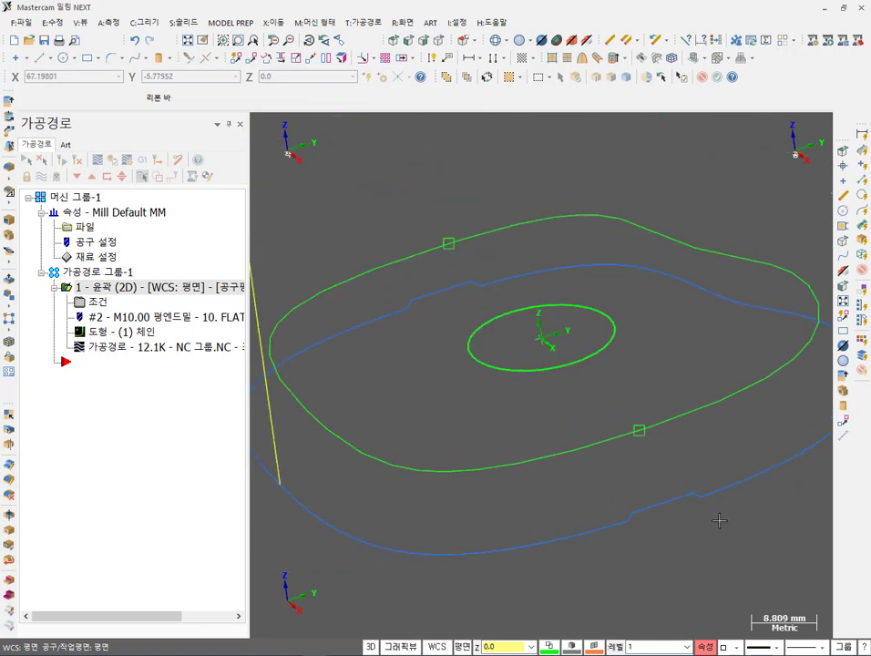
{"action": "middle_click_drag", "start_coordinate": [719, 520], "coordinate": [387, 360]}
{"action": "left_click", "coordinate": [452, 266]}
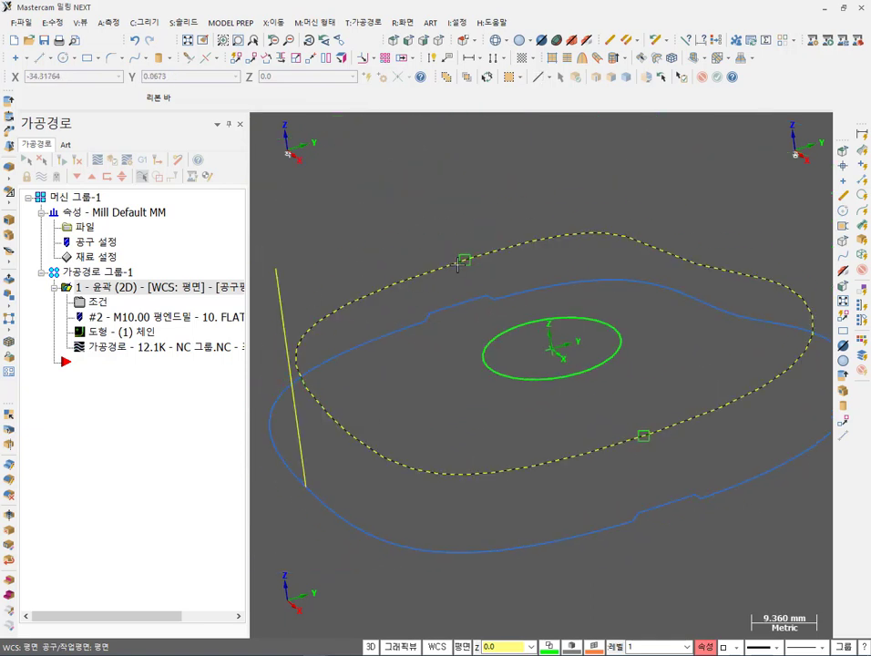
{"action": "key", "text": "Escape"}
{"action": "scroll", "coordinate": [578, 237], "scroll_direction": "down", "scroll_amount": 2}
{"action": "middle_click_drag", "start_coordinate": [583, 242], "coordinate": [618, 249]}
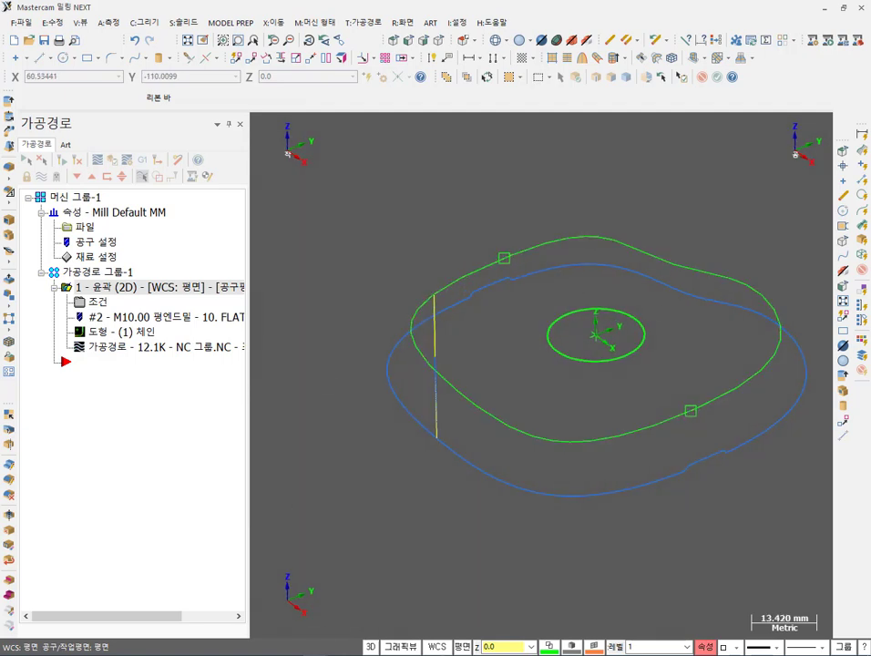
Switch to the Mastercam textbook PDF in Adobe Acrobat Pro and read the tab position and cut-off descriptions.
{"action": "left_click", "coordinate": [477, 628]}
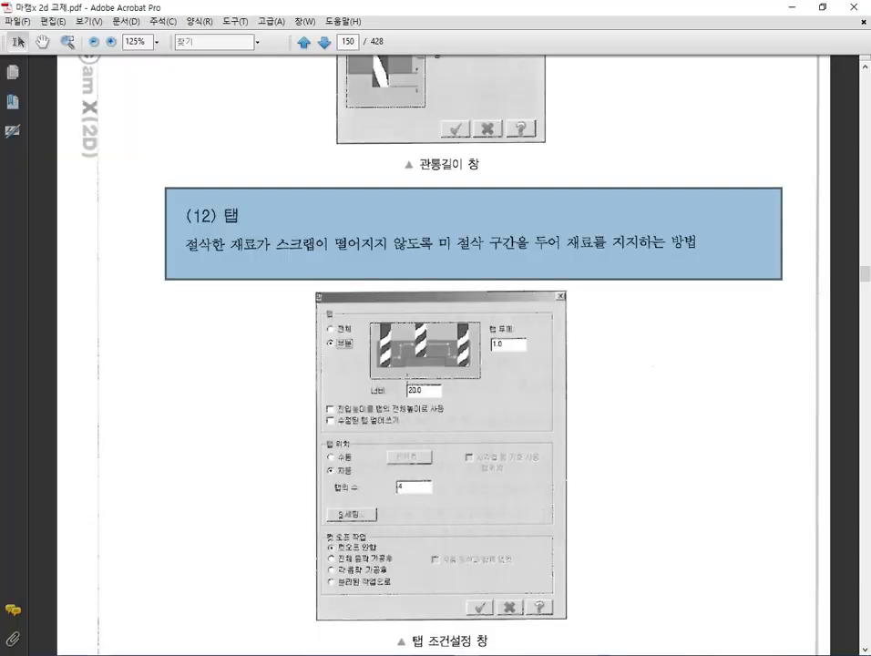
{"action": "scroll", "coordinate": [435, 346], "scroll_direction": "down", "scroll_amount": 5}
{"action": "scroll", "coordinate": [402, 377], "scroll_direction": "down", "scroll_amount": 10}
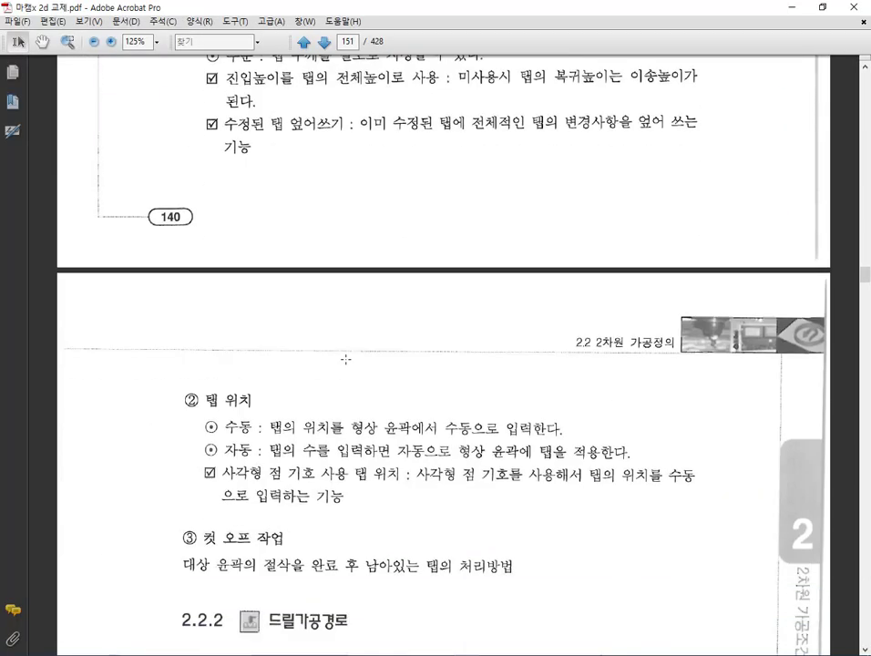
Mark the cut-off work section (컷 오프 작업) on the textbook page and read its description.
{"action": "scroll", "coordinate": [345, 359], "scroll_direction": "down", "scroll_amount": 5}
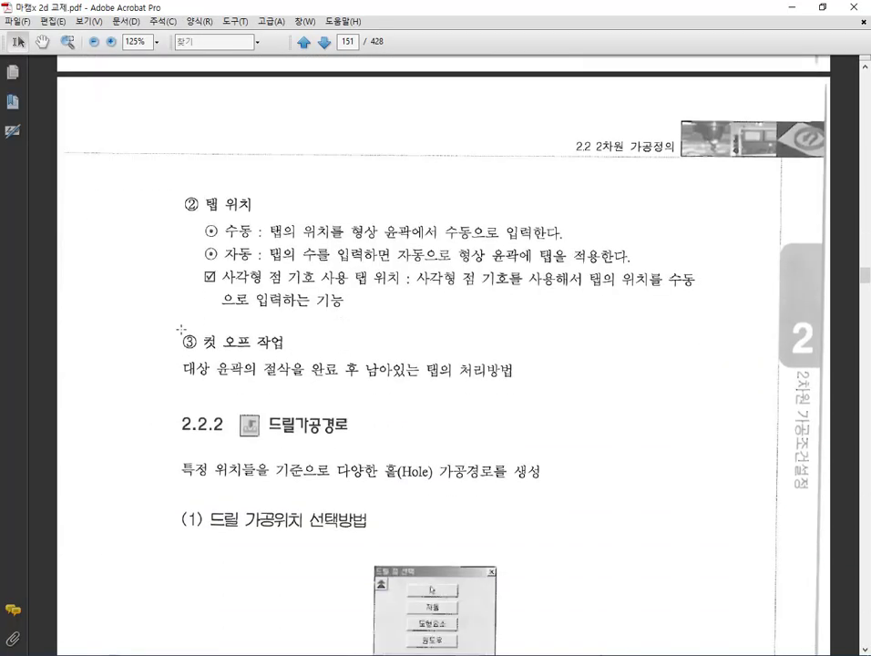
{"action": "left_click_drag", "start_coordinate": [162, 328], "coordinate": [550, 380]}
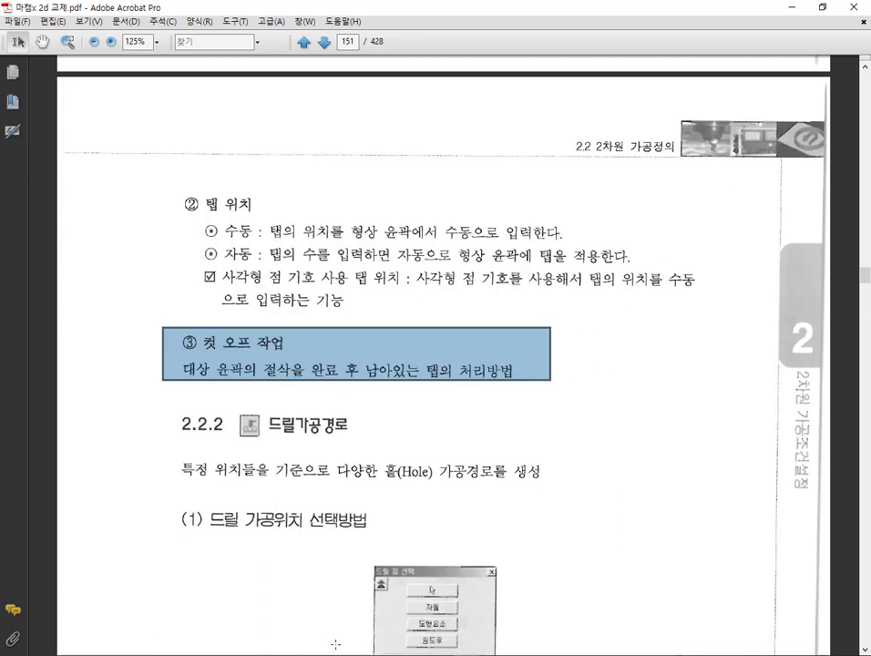
Switch to Mastercam and examine the contour toolpath's tabs beside the square points.
{"action": "mouse_move", "coordinate": [209, 652]}
{"action": "left_click", "coordinate": [269, 603]}
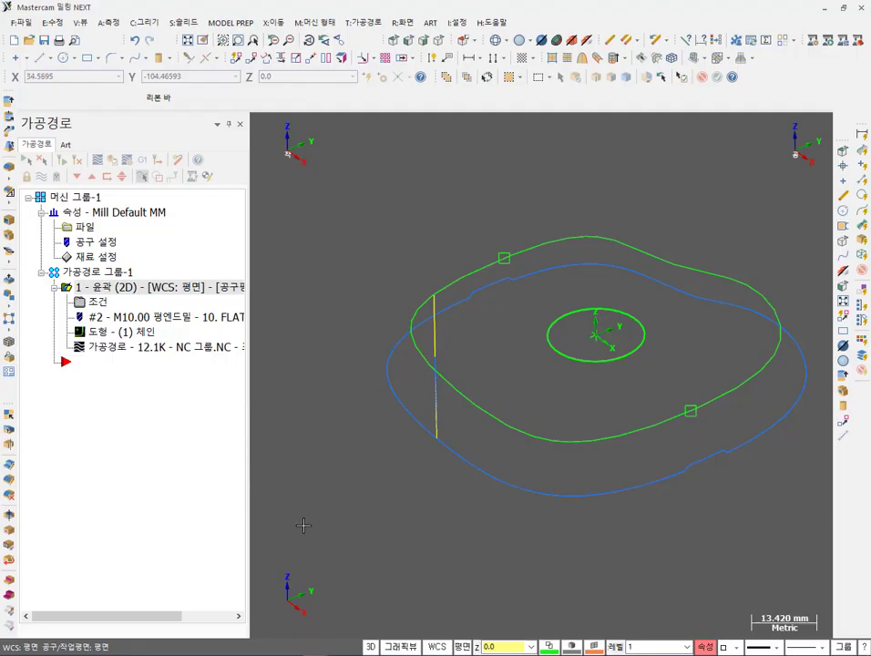
{"action": "scroll", "coordinate": [523, 354], "scroll_direction": "down", "scroll_amount": 2}
{"action": "left_click", "coordinate": [663, 401]}
{"action": "scroll", "coordinate": [669, 406], "scroll_direction": "up", "scroll_amount": 3}
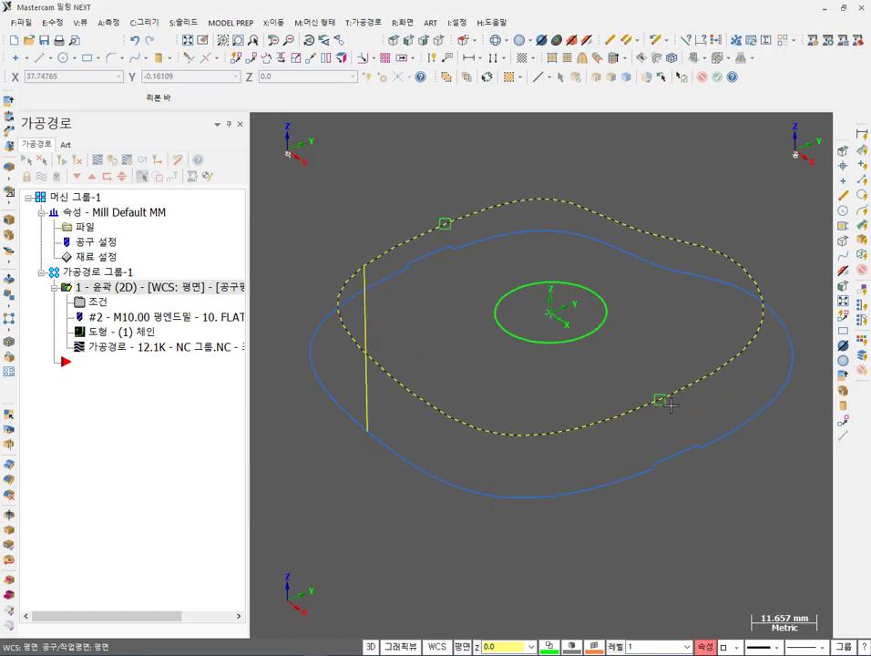
{"action": "left_click", "coordinate": [669, 405]}
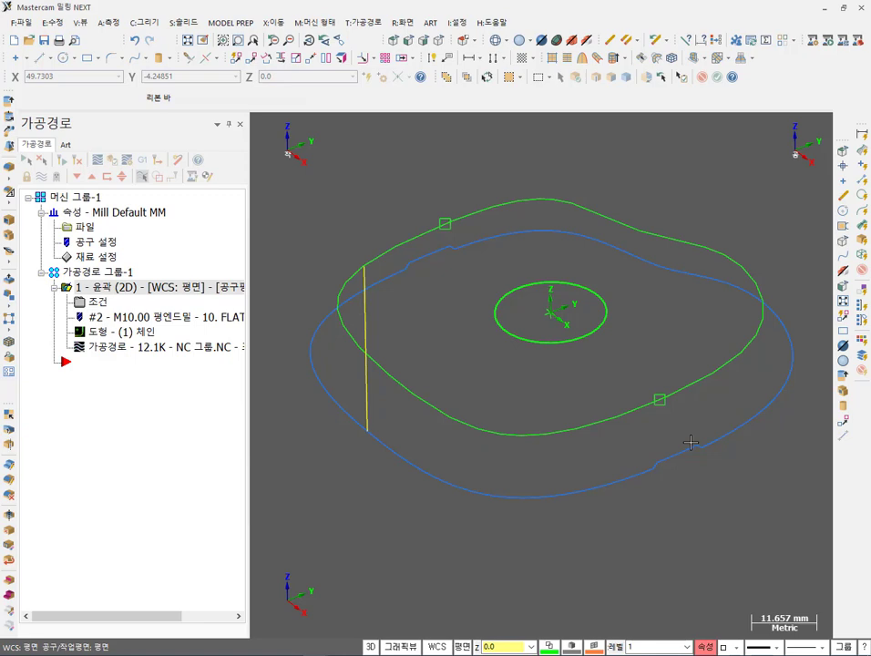
Enable tab cut-off in the contour operation's parameters and have it created as a separate operation (분리된 작업으로).
{"action": "left_click", "coordinate": [95, 301]}
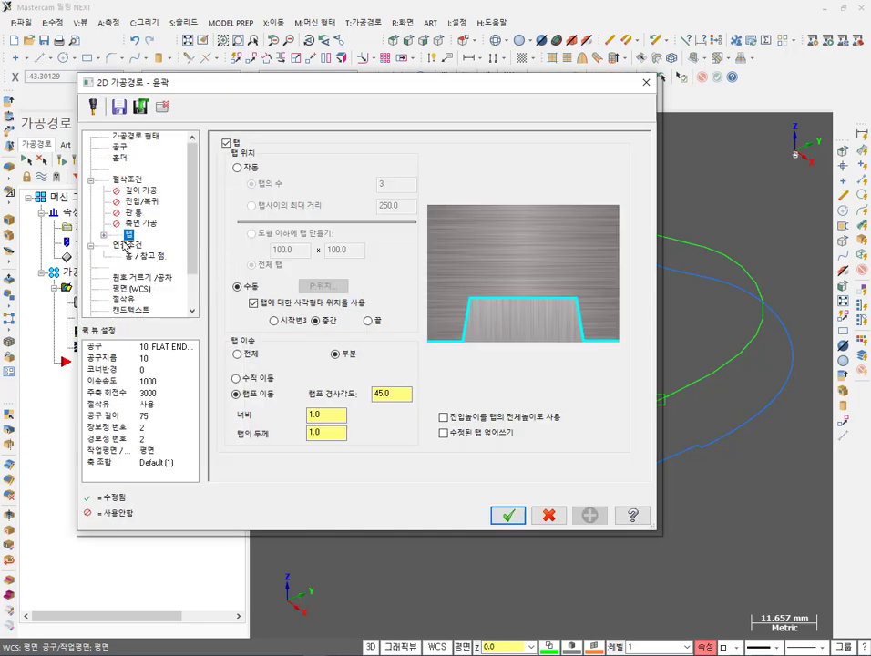
{"action": "left_click", "coordinate": [157, 246]}
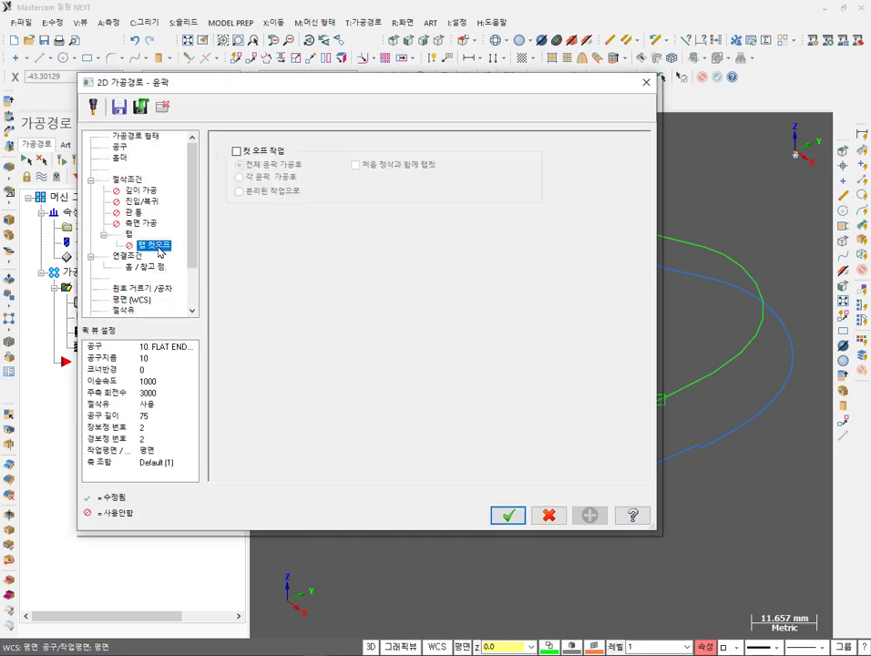
{"action": "left_click", "coordinate": [236, 151]}
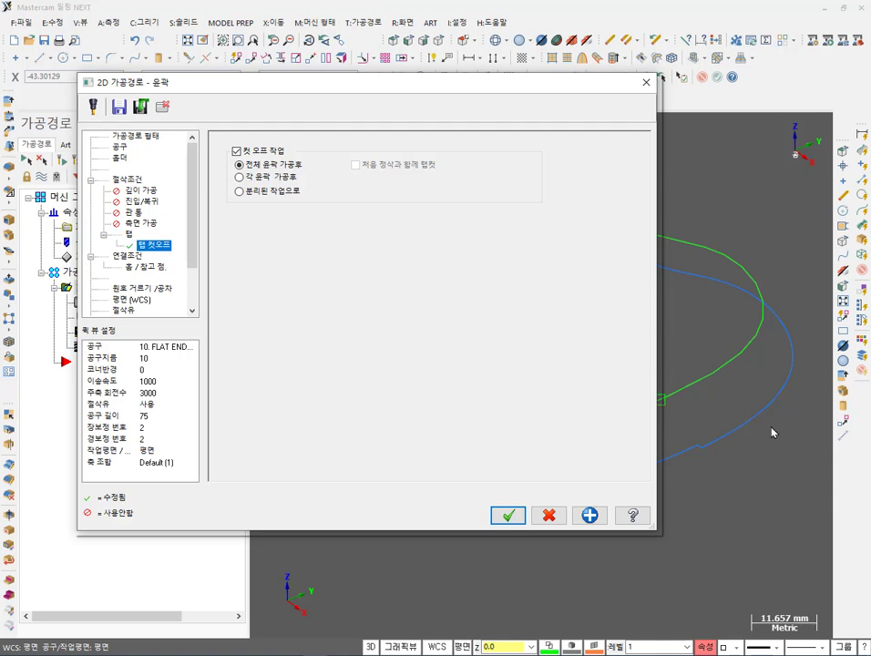
{"action": "left_click", "coordinate": [241, 191]}
{"action": "left_click", "coordinate": [506, 514]}
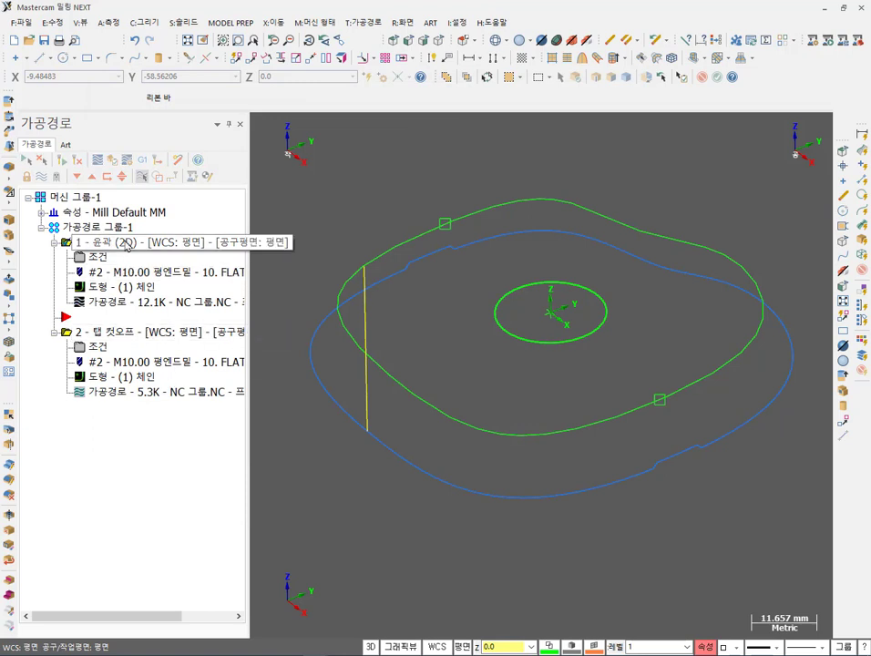
Display the tab cut-off operation's toolpath on its own and inspect its moves at the two square points.
{"action": "left_click", "coordinate": [121, 330]}
{"action": "scroll", "coordinate": [692, 457], "scroll_direction": "up", "scroll_amount": 1}
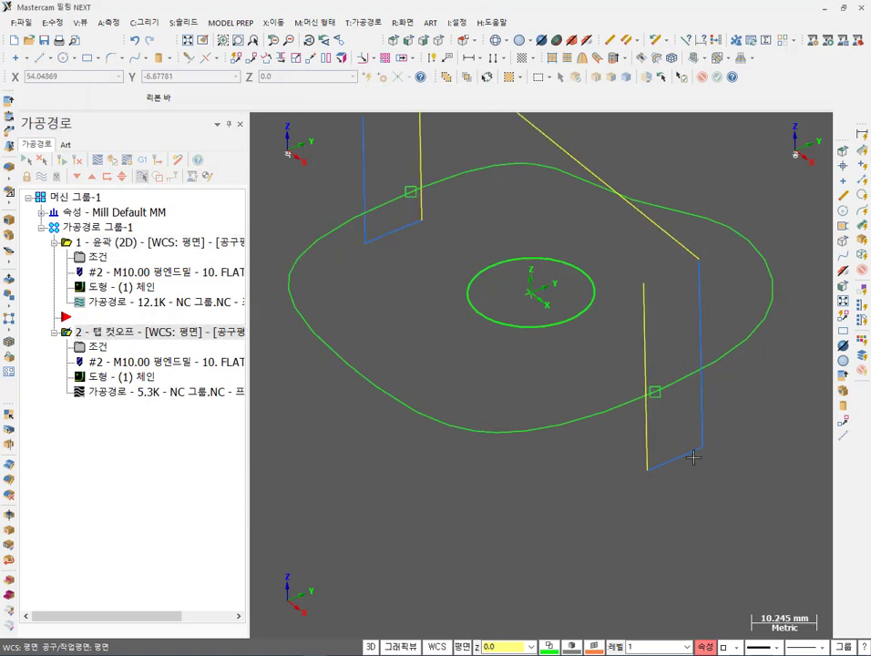
{"action": "scroll", "coordinate": [692, 457], "scroll_direction": "down", "scroll_amount": 1}
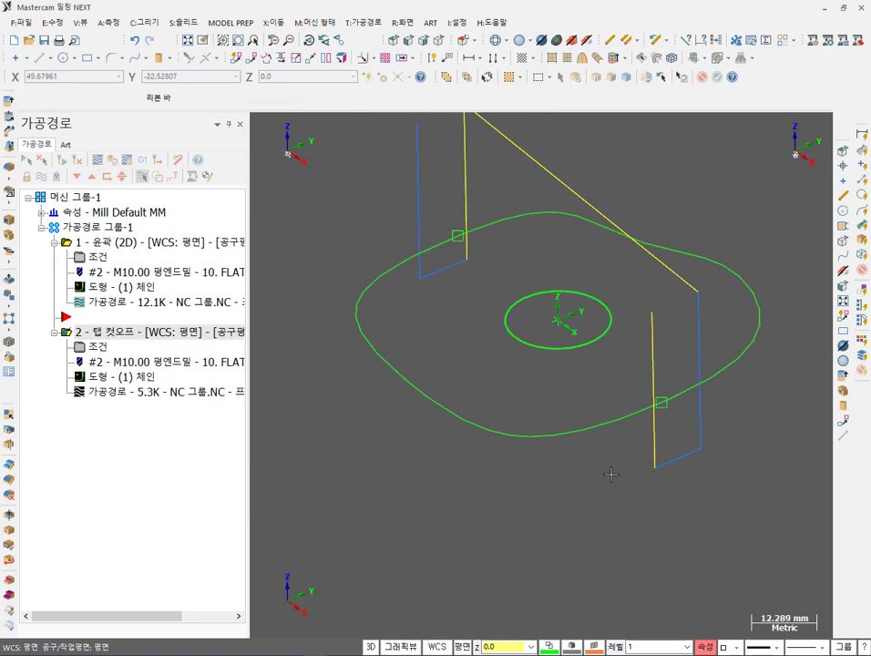
Verify all operations of the toolpath group in Mastercam Simulator and play the machining through to the end.
{"action": "left_click", "coordinate": [91, 227]}
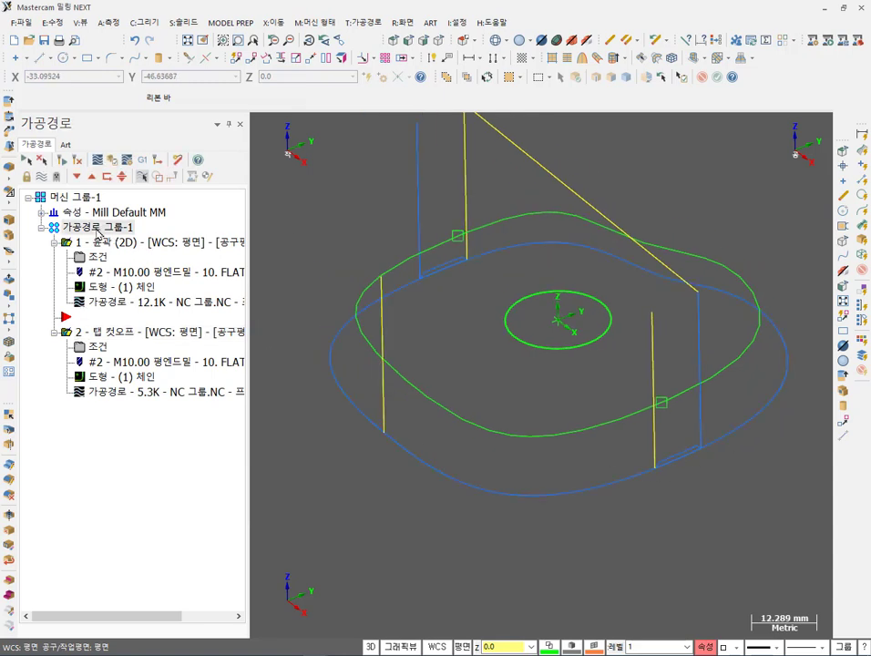
{"action": "left_click", "coordinate": [113, 160]}
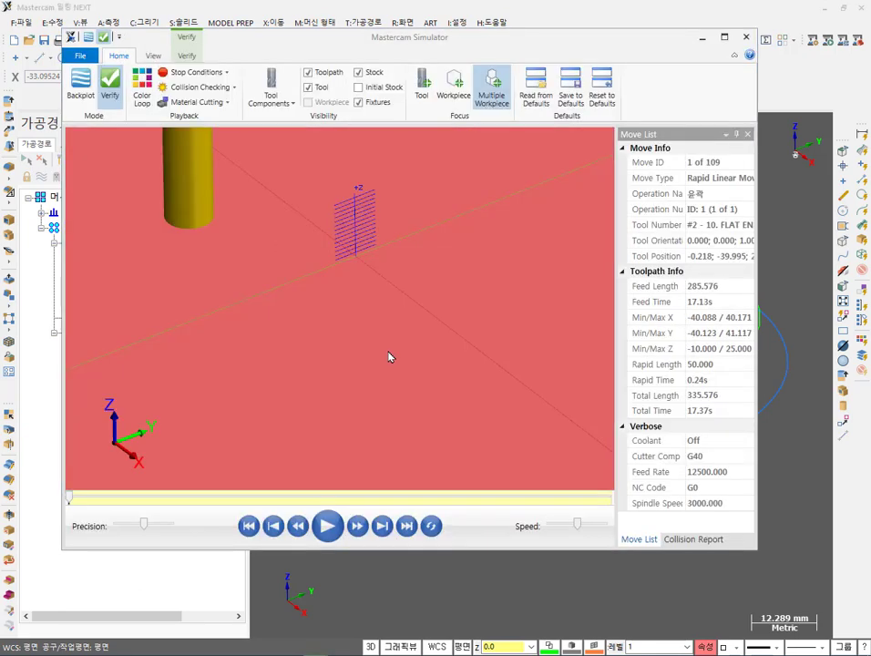
{"action": "left_click", "coordinate": [326, 527]}
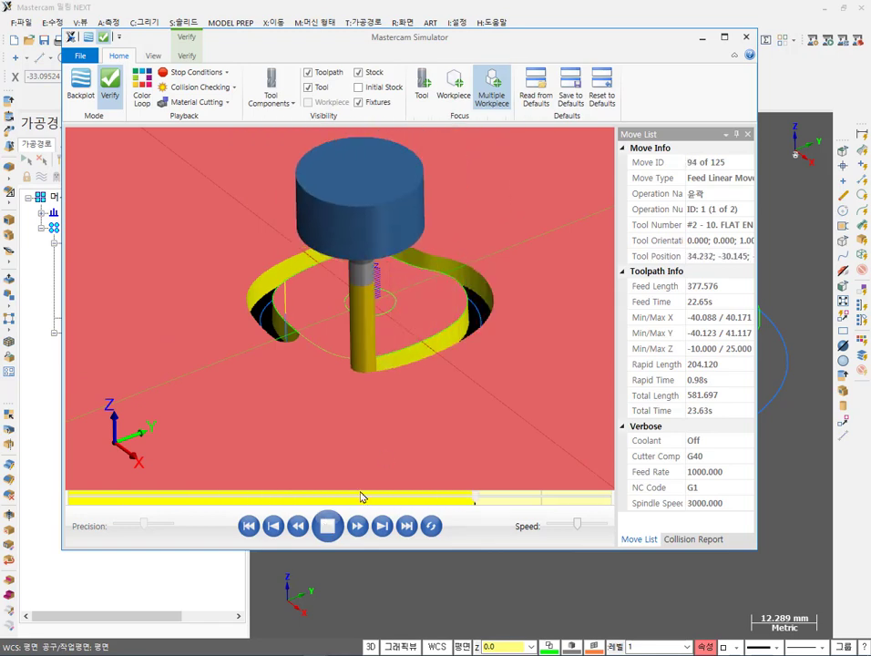
{"action": "middle_click_drag", "start_coordinate": [444, 408], "coordinate": [457, 437]}
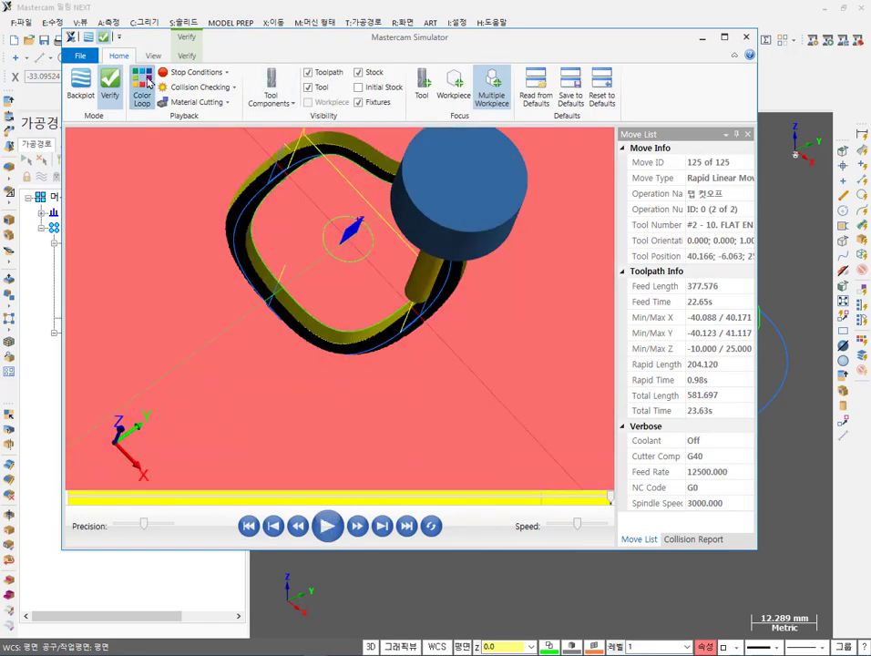
Turn on Color Loop and the Operation Change stop condition, and replay the verification from start to end.
{"action": "left_click", "coordinate": [148, 82]}
{"action": "left_click", "coordinate": [198, 73]}
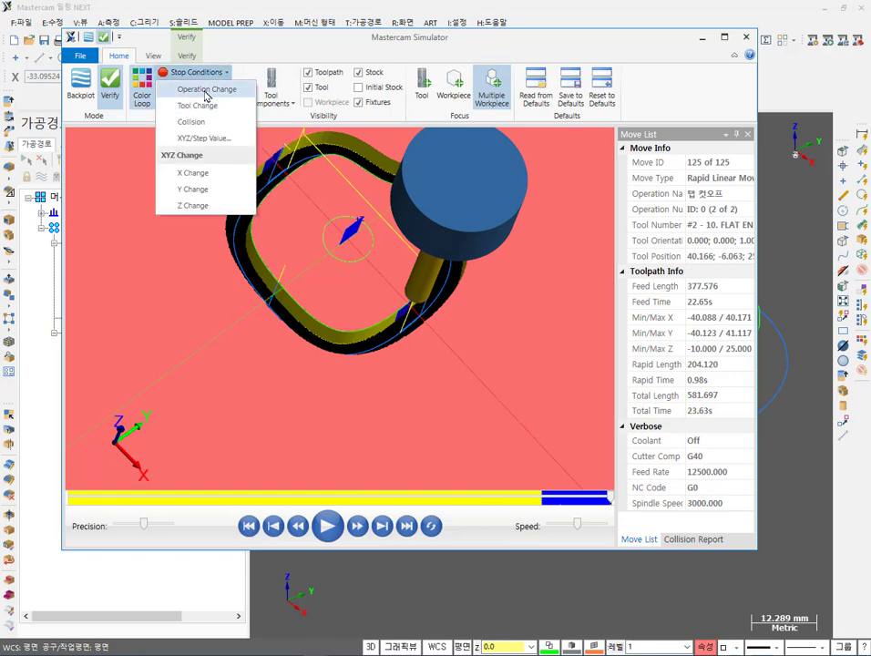
{"action": "left_click", "coordinate": [206, 91]}
{"action": "left_click", "coordinate": [249, 525]}
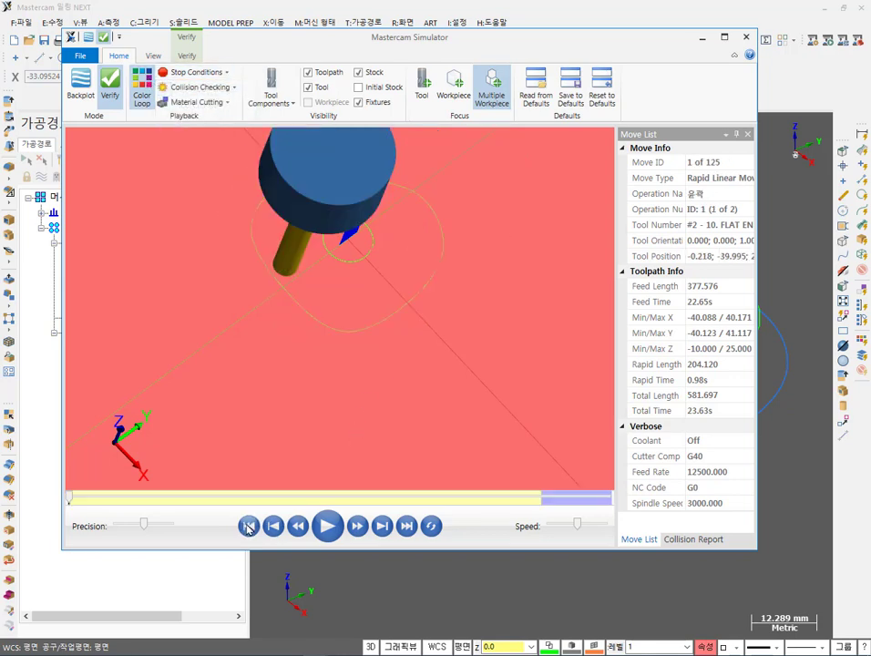
{"action": "left_click", "coordinate": [316, 528]}
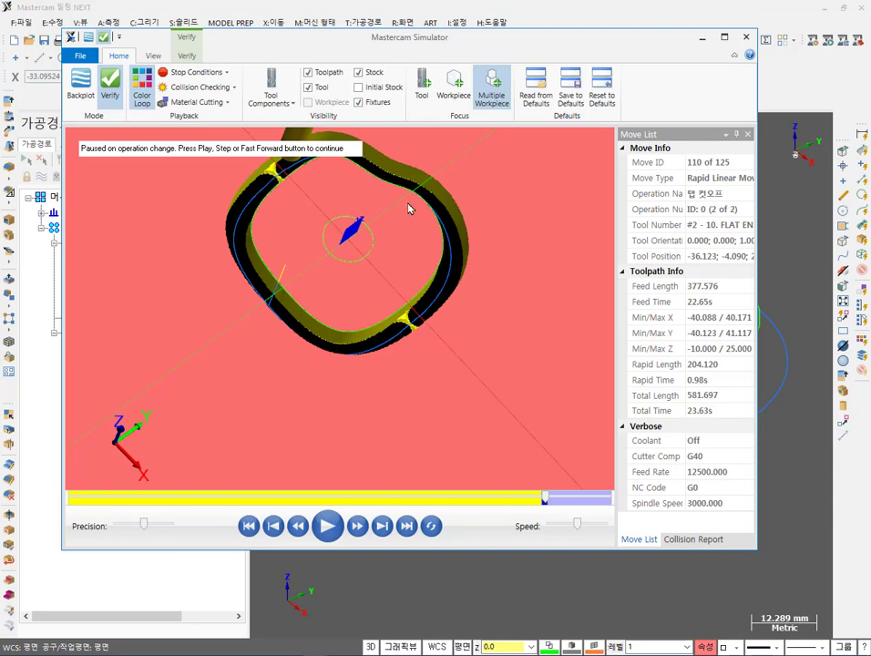
{"action": "left_click", "coordinate": [326, 526]}
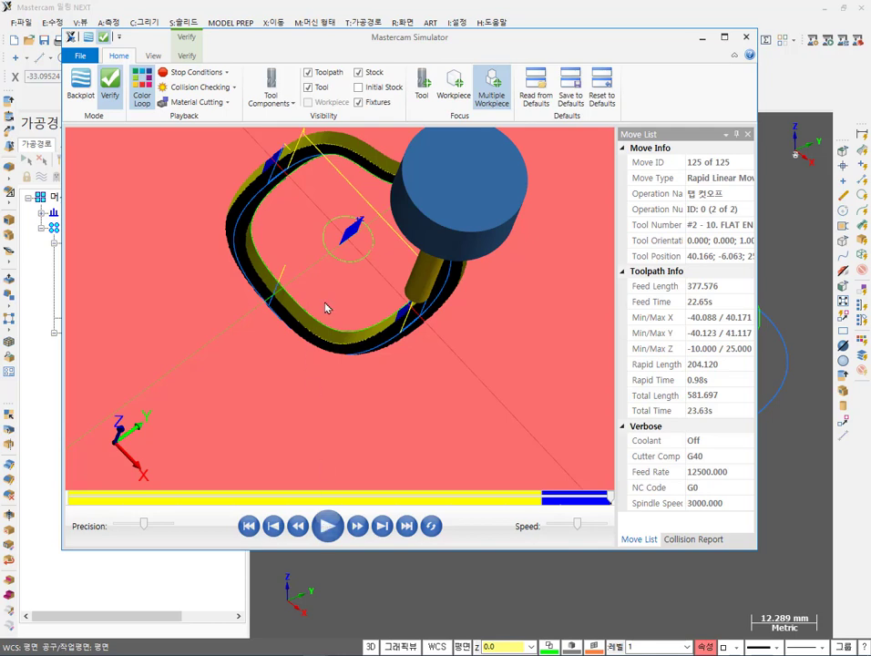
Examine the simulated stock up close and from different angles where the cut-off operation removed the tabs.
{"action": "middle_click_drag", "start_coordinate": [325, 305], "coordinate": [303, 302]}
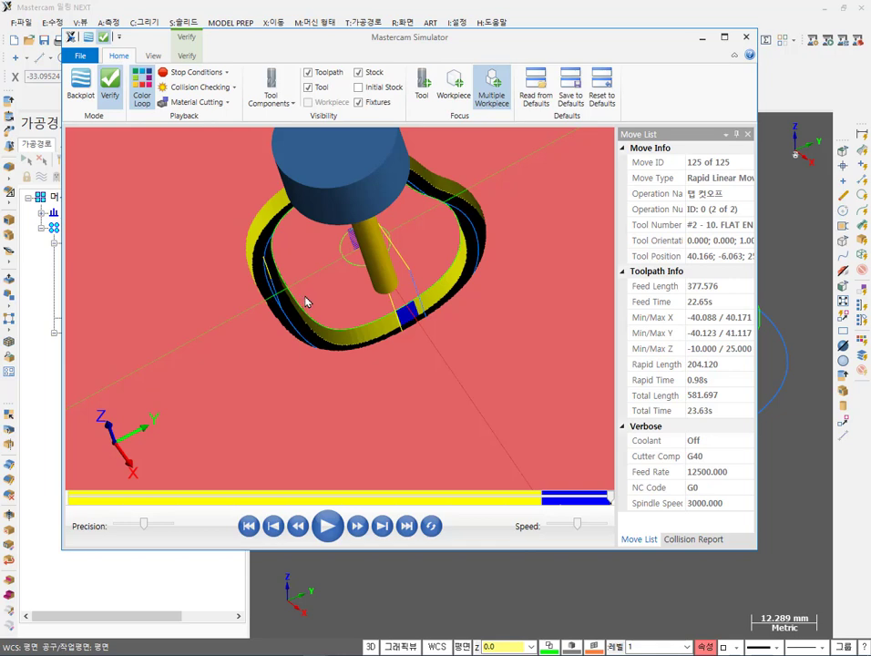
{"action": "scroll", "coordinate": [308, 273], "scroll_direction": "up", "scroll_amount": 3}
{"action": "scroll", "coordinate": [392, 293], "scroll_direction": "up", "scroll_amount": 2}
{"action": "middle_click_drag", "start_coordinate": [400, 286], "coordinate": [398, 295]}
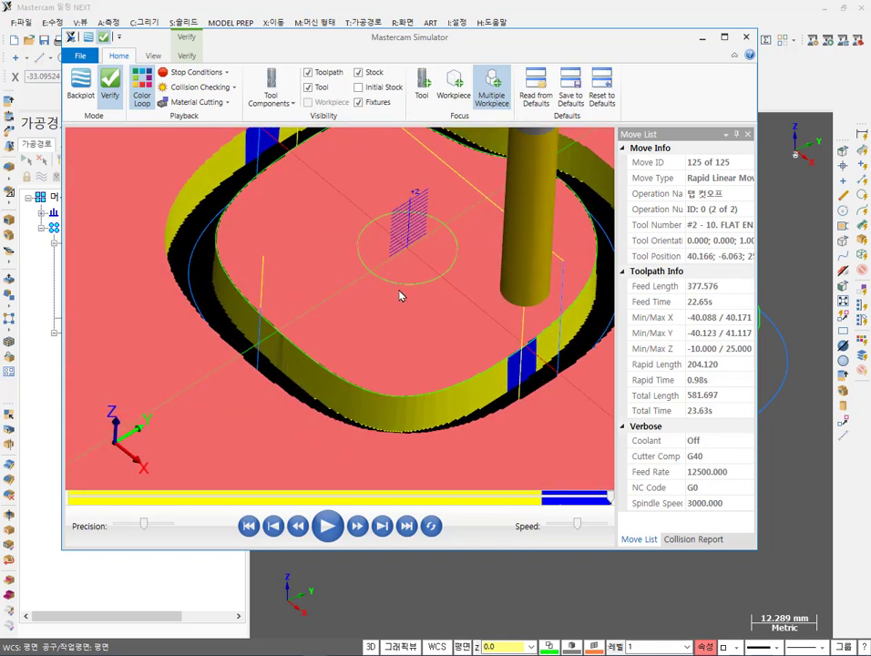
{"action": "scroll", "coordinate": [389, 291], "scroll_direction": "down", "scroll_amount": 2}
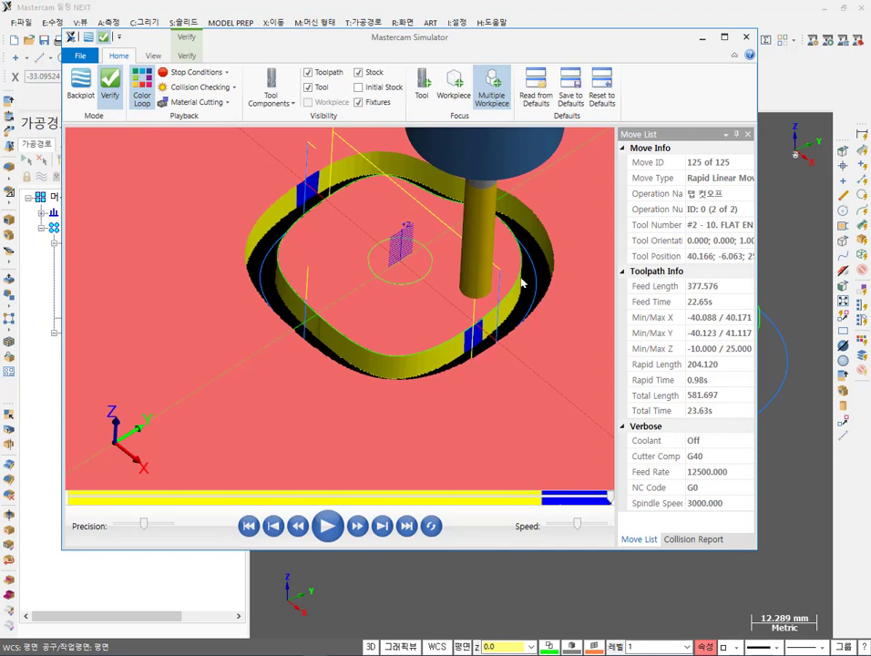
{"action": "scroll", "coordinate": [502, 206], "scroll_direction": "up", "scroll_amount": 4}
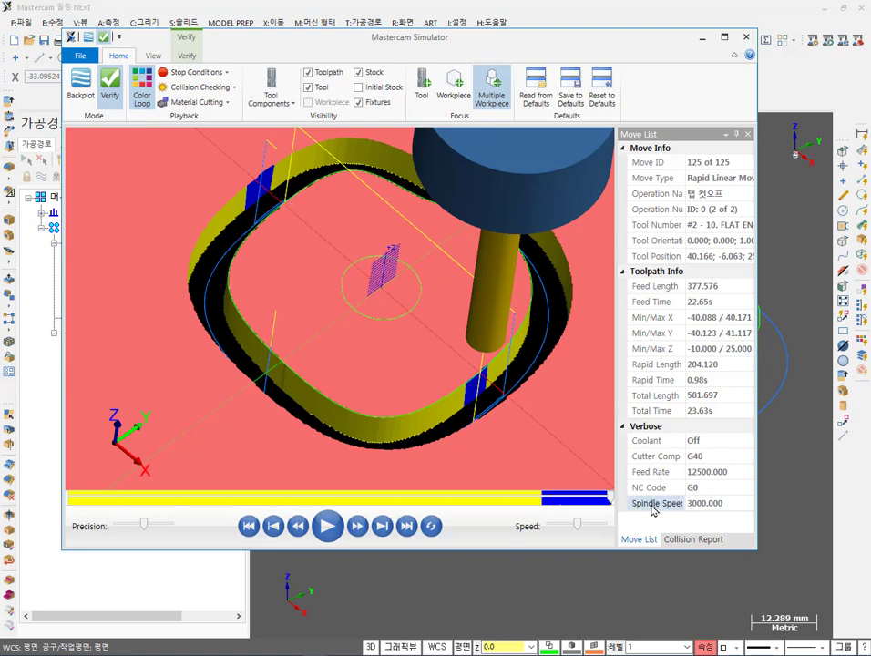
{"action": "scroll", "coordinate": [461, 381], "scroll_direction": "down", "scroll_amount": 2}
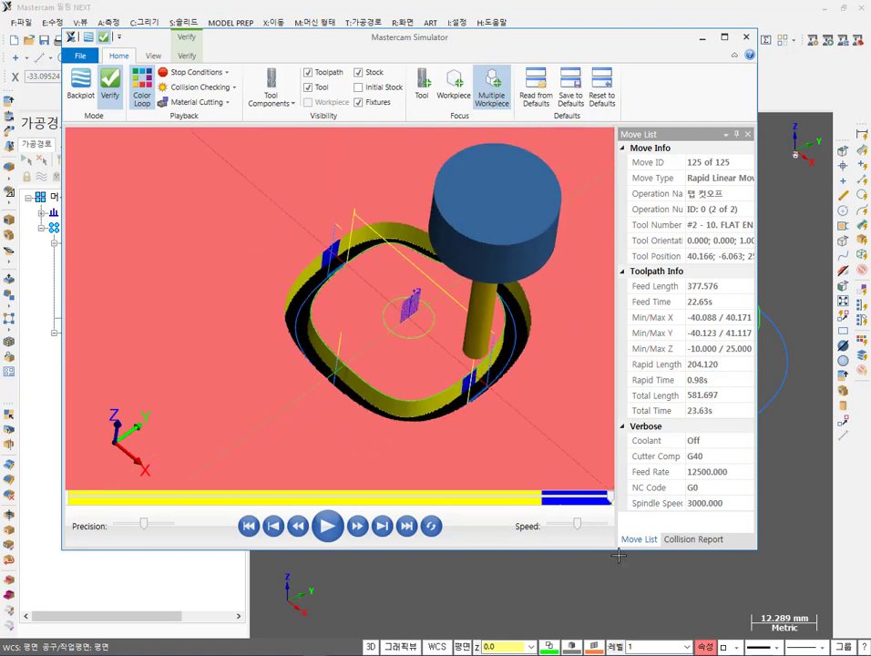
Switch to the textbook PDF in Adobe Acrobat Pro and mark the tab position and cut-off sections for review.
{"action": "key", "text": "alt+Tab"}
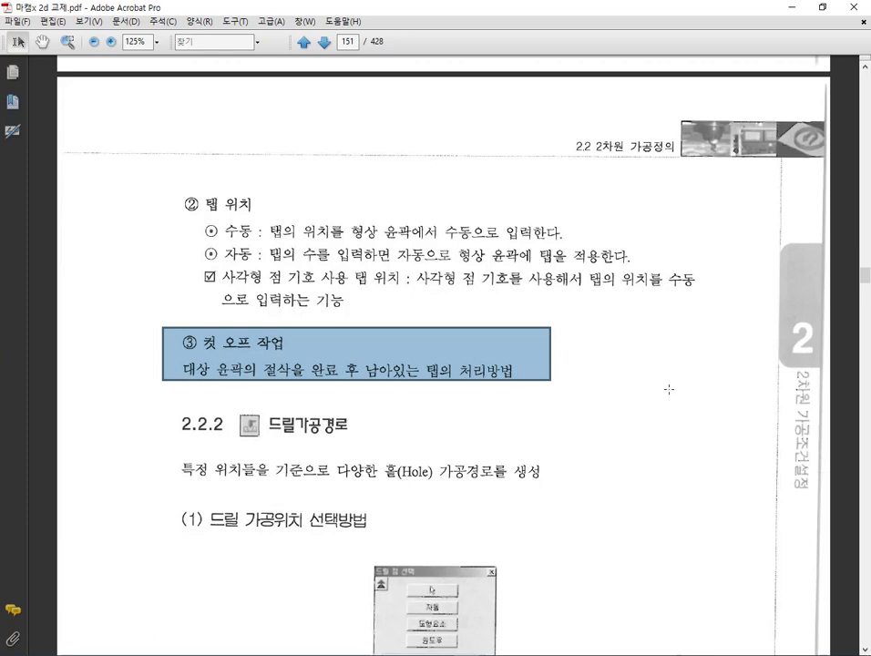
{"action": "left_click_drag", "start_coordinate": [637, 350], "coordinate": [655, 383]}
{"action": "scroll", "coordinate": [550, 379], "scroll_direction": "down", "scroll_amount": 2}
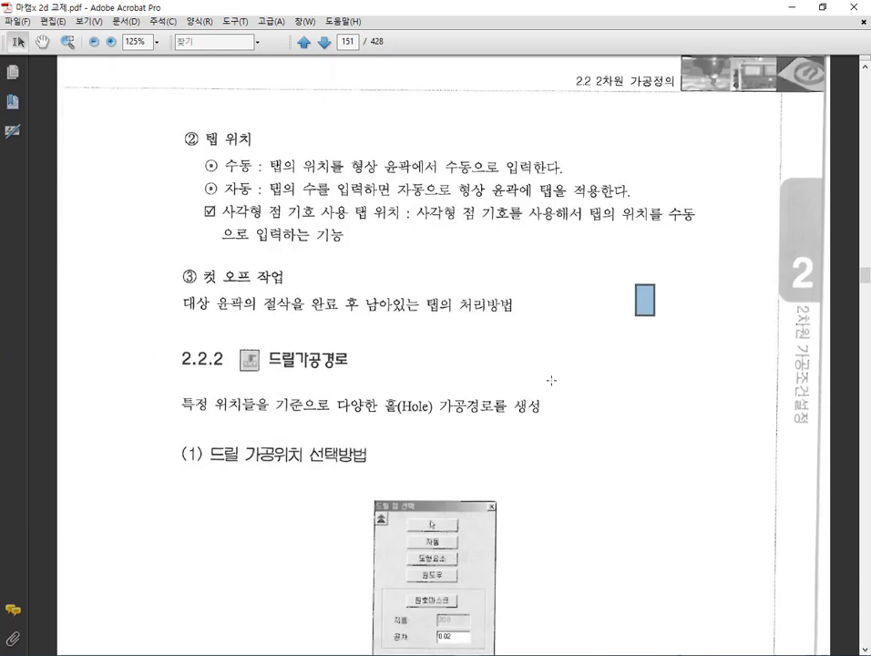
{"action": "mouse_move", "coordinate": [142, 325]}
{"action": "left_mouse_down"}
{"action": "mouse_move", "coordinate": [513, 230]}
{"action": "mouse_move", "coordinate": [726, 124]}
{"action": "left_mouse_up"}
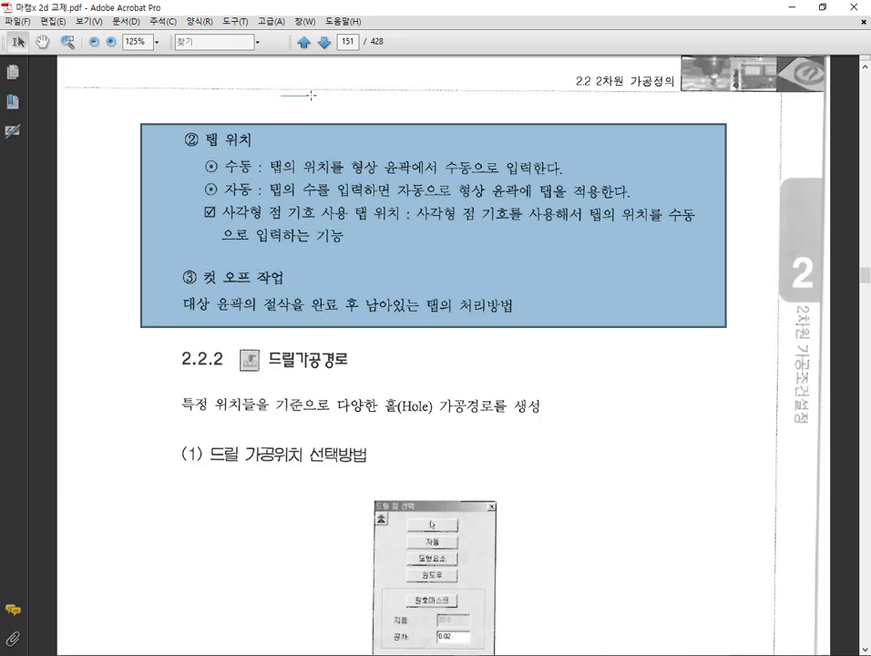
{"action": "left_click_drag", "start_coordinate": [310, 94], "coordinate": [356, 97]}
Mark the 2.2.2 drill toolpath heading (드릴가공경로) and skim the drill point selection descriptions on the following page.
{"action": "scroll", "coordinate": [514, 403], "scroll_direction": "down", "scroll_amount": 5}
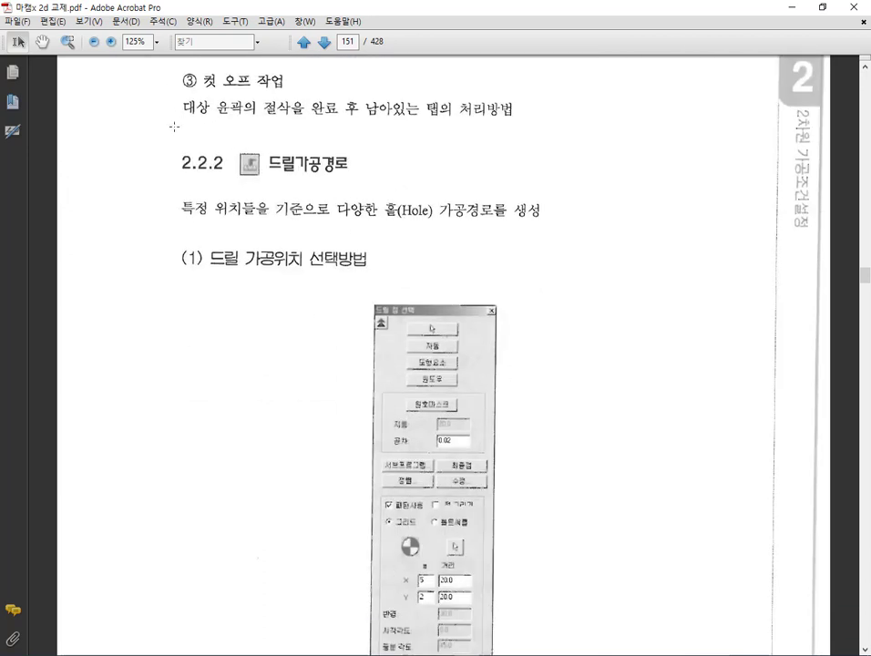
{"action": "left_click_drag", "start_coordinate": [173, 126], "coordinate": [525, 196]}
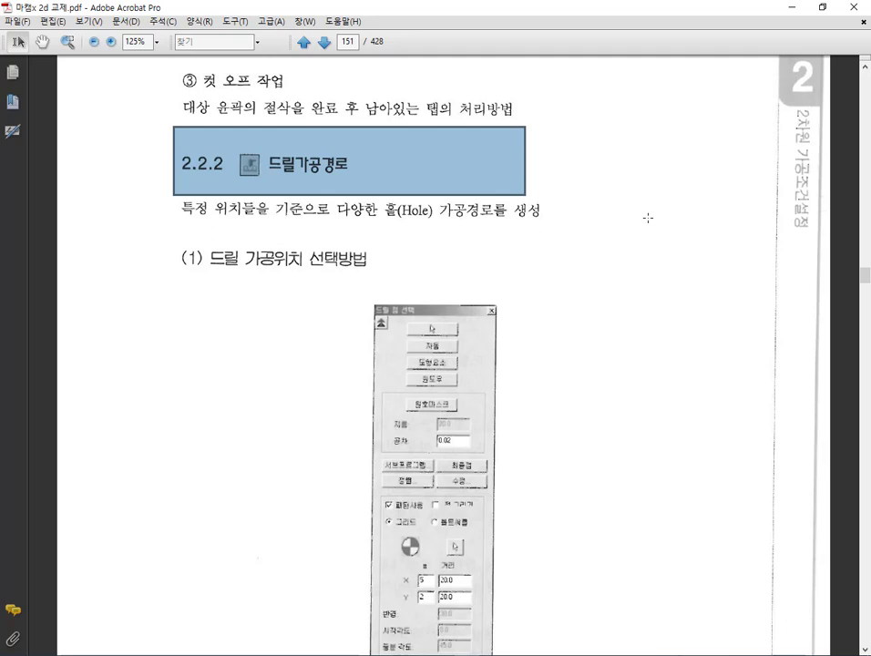
{"action": "scroll", "coordinate": [476, 224], "scroll_direction": "down", "scroll_amount": 3}
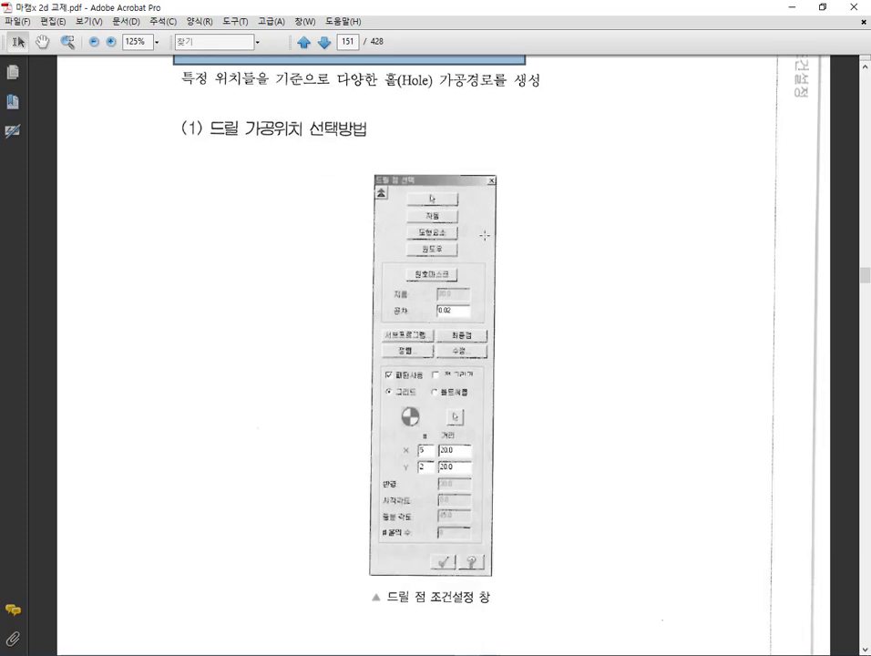
{"action": "scroll", "coordinate": [513, 227], "scroll_direction": "down", "scroll_amount": 8}
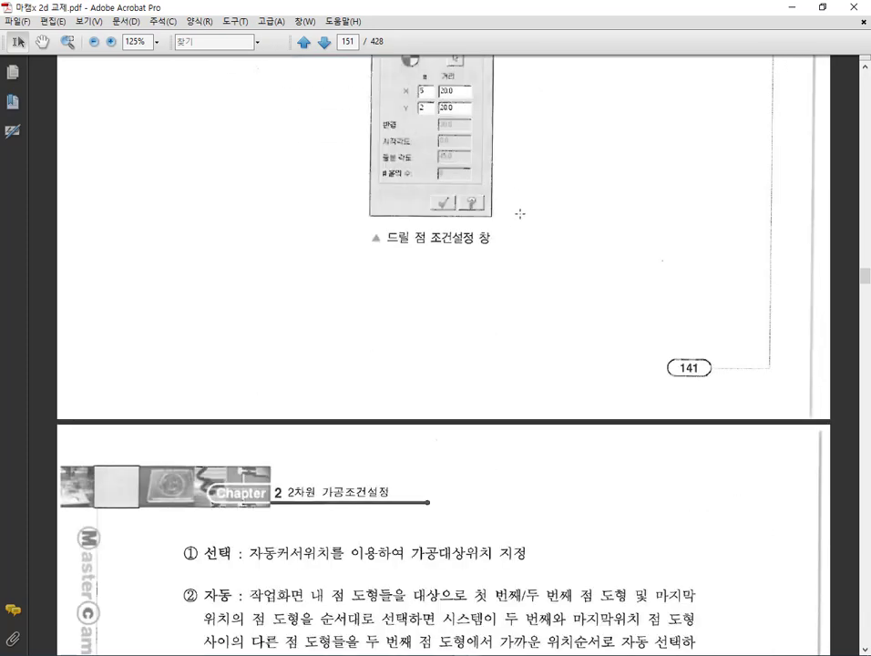
{"action": "scroll", "coordinate": [520, 213], "scroll_direction": "down", "scroll_amount": 4}
{"action": "scroll", "coordinate": [520, 212], "scroll_direction": "down", "scroll_amount": 15}
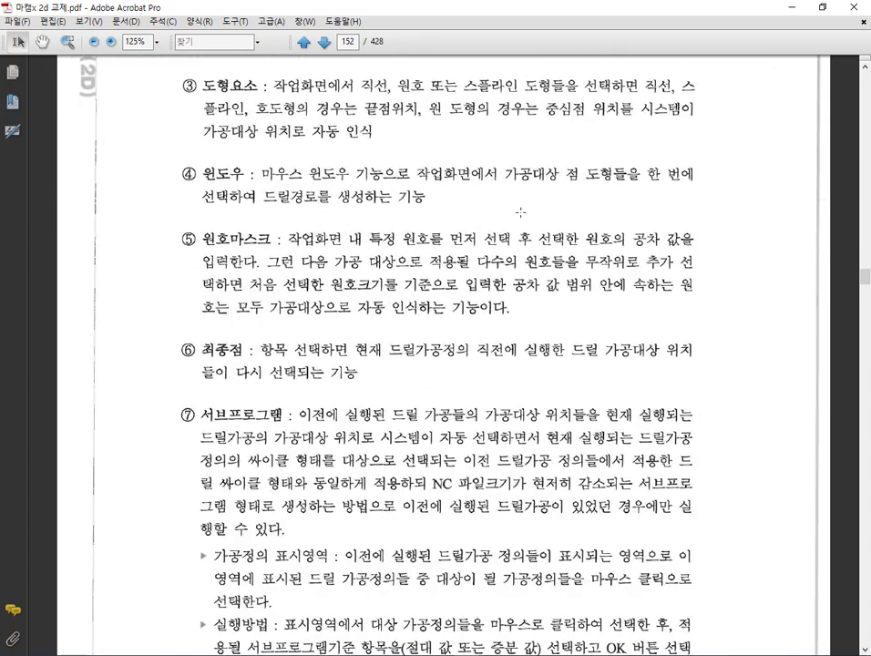
{"action": "scroll", "coordinate": [517, 260], "scroll_direction": "up", "scroll_amount": 20}
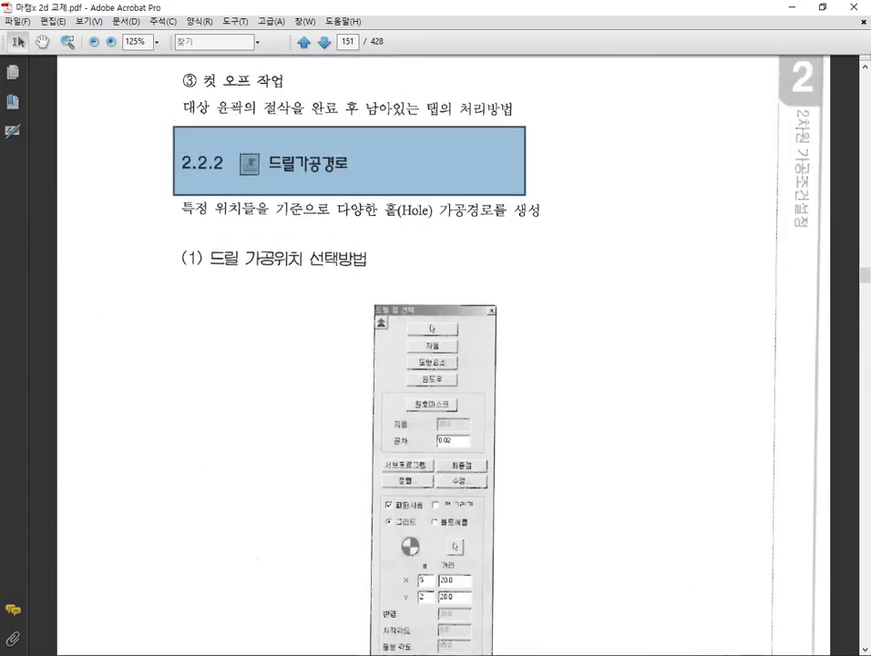
Switch back to Mastercam and show the whole stock block in the top view.
{"action": "left_click", "coordinate": [244, 439]}
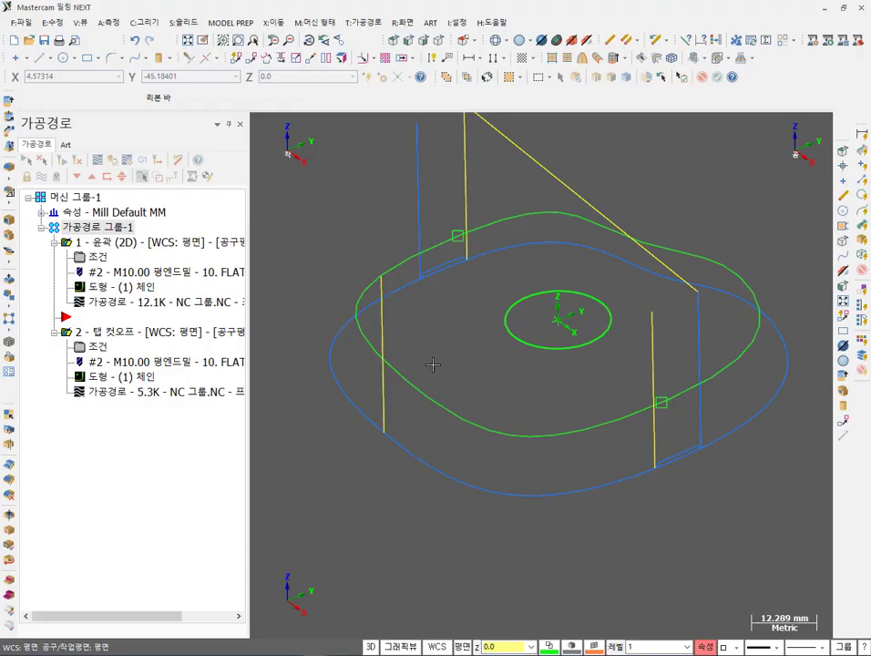
{"action": "scroll", "coordinate": [499, 386], "scroll_direction": "down", "scroll_amount": 5}
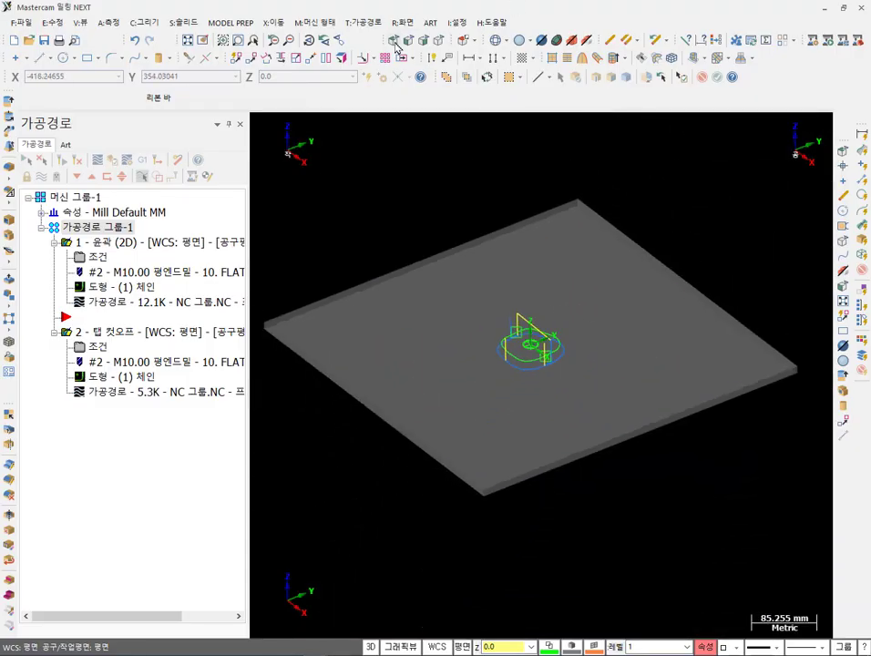
{"action": "middle_click_drag", "start_coordinate": [428, 123], "coordinate": [462, 146]}
{"action": "key", "text": "alt+1"}
{"action": "key", "text": "alt+F1"}
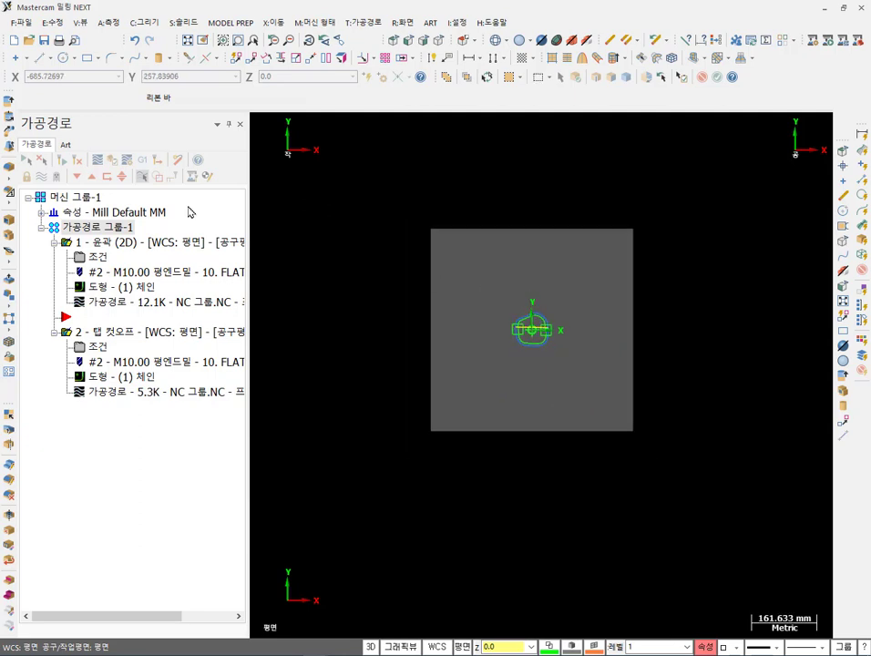
{"action": "left_click", "coordinate": [41, 212]}
{"action": "double_click", "coordinate": [101, 258]}
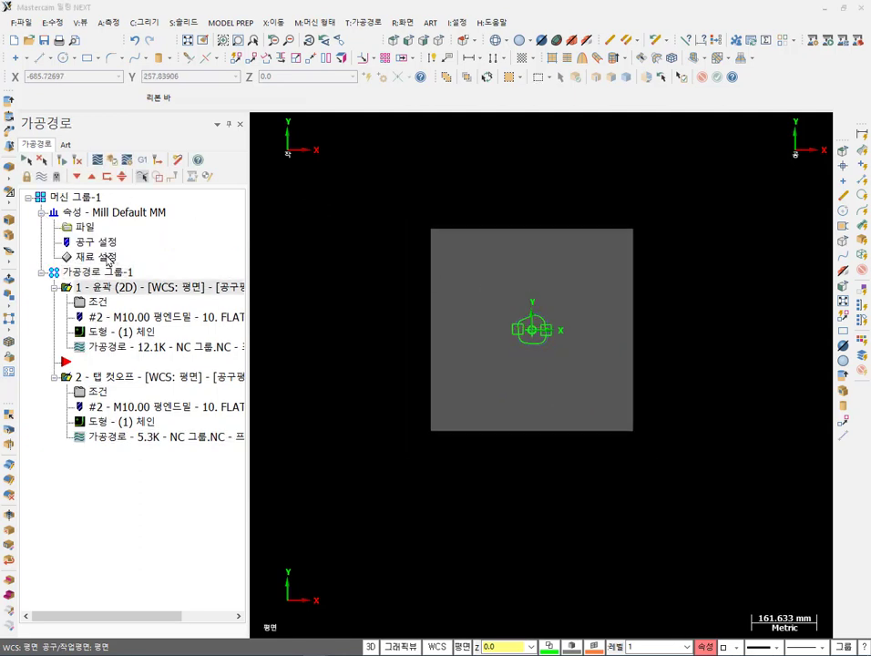
{"action": "left_click", "coordinate": [558, 70]}
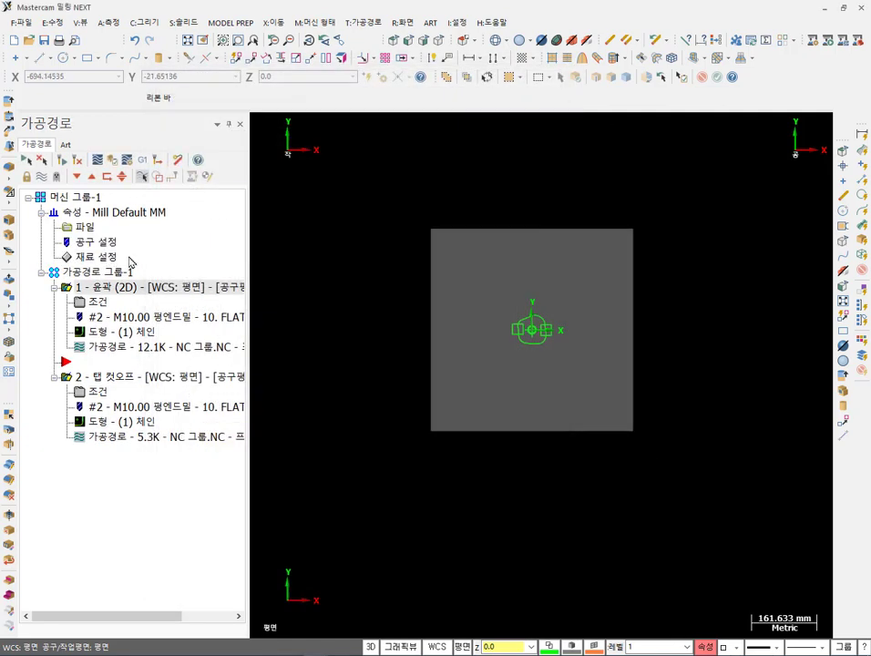
Delete both operations from the toolpath group and remove all existing geometry from the drawing.
{"action": "key", "text": "Delete"}
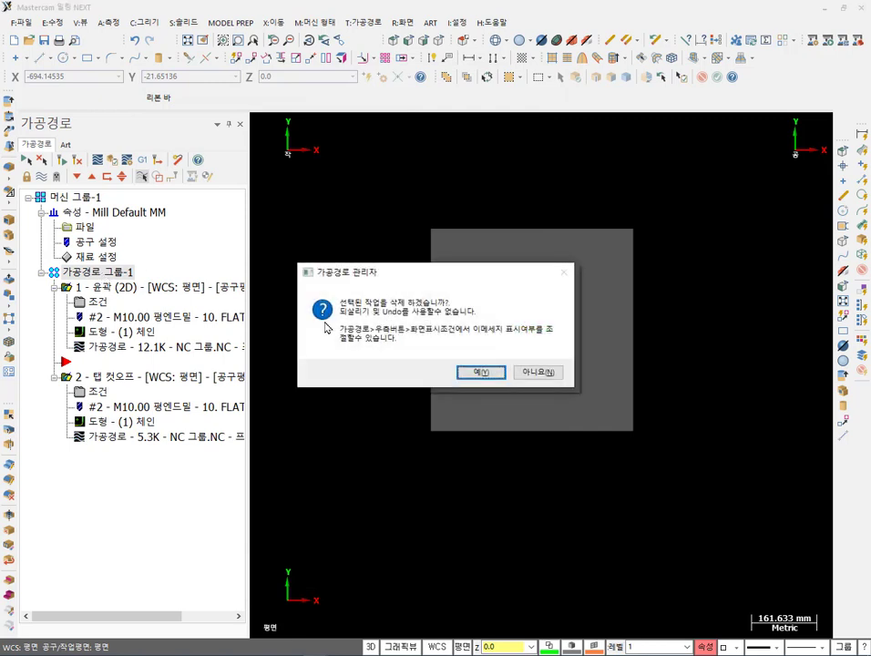
{"action": "left_click", "coordinate": [482, 372]}
{"action": "scroll", "coordinate": [586, 267], "scroll_direction": "up", "scroll_amount": 2}
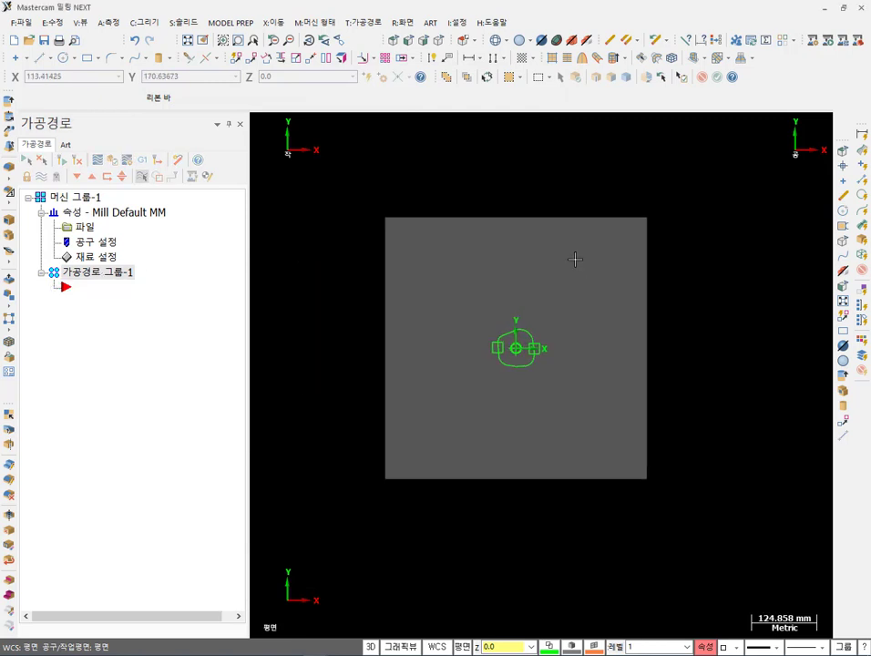
{"action": "left_click_drag", "start_coordinate": [449, 246], "coordinate": [613, 445]}
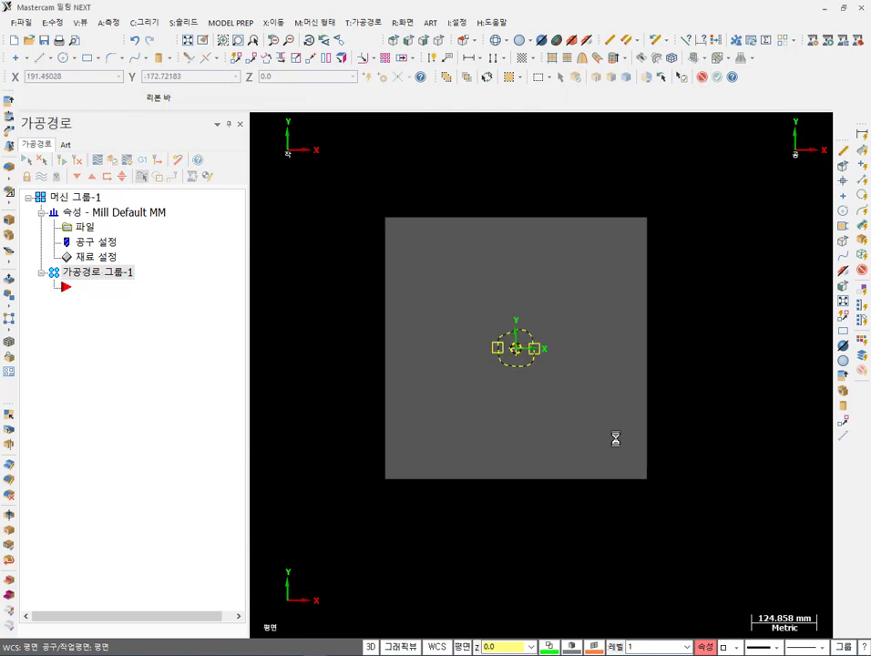
{"action": "key", "text": "Delete"}
{"action": "left_click", "coordinate": [563, 278]}
{"action": "scroll", "coordinate": [540, 329], "scroll_direction": "up", "scroll_amount": 1}
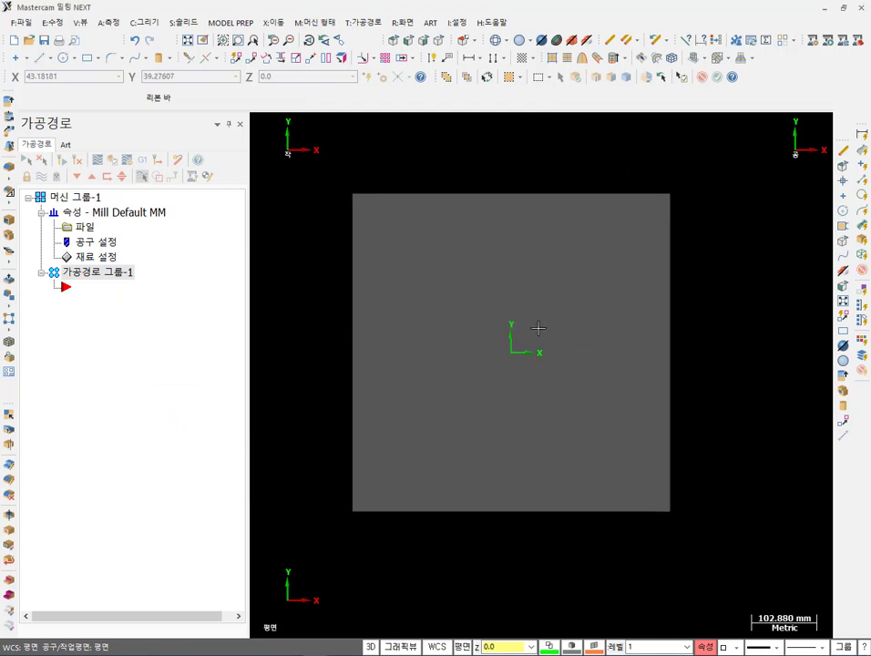
Draw a 70 × 70 mm rectangle centred on the origin.
{"action": "key", "text": "Return"}
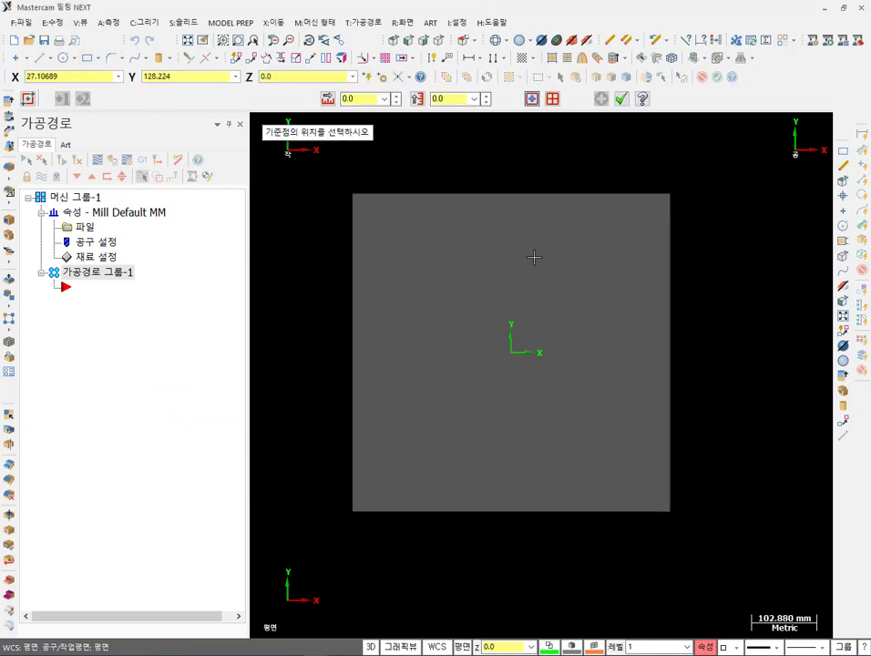
{"action": "type", "text": "70"}
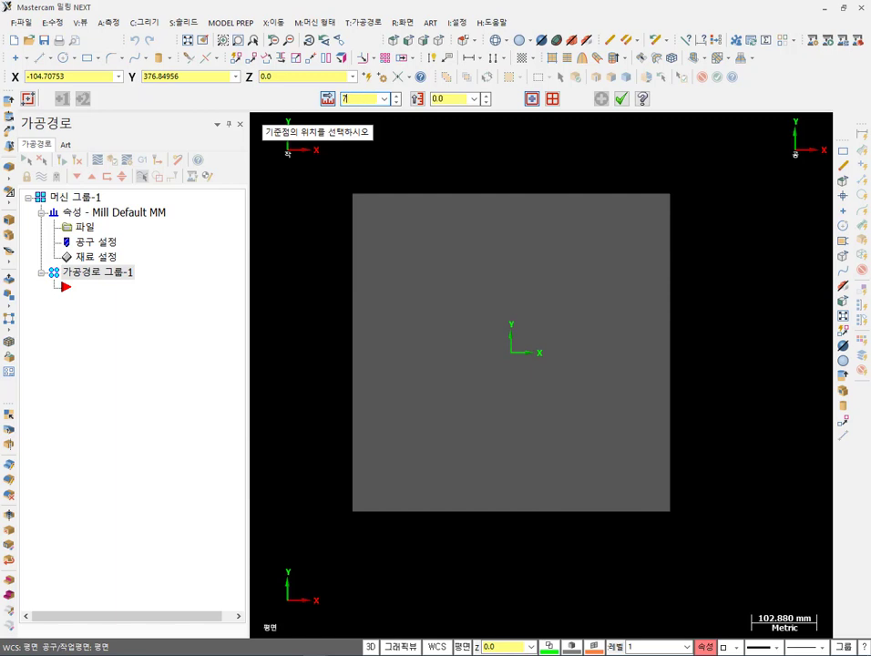
{"action": "left_click", "coordinate": [460, 99]}
{"action": "type", "text": "70"}
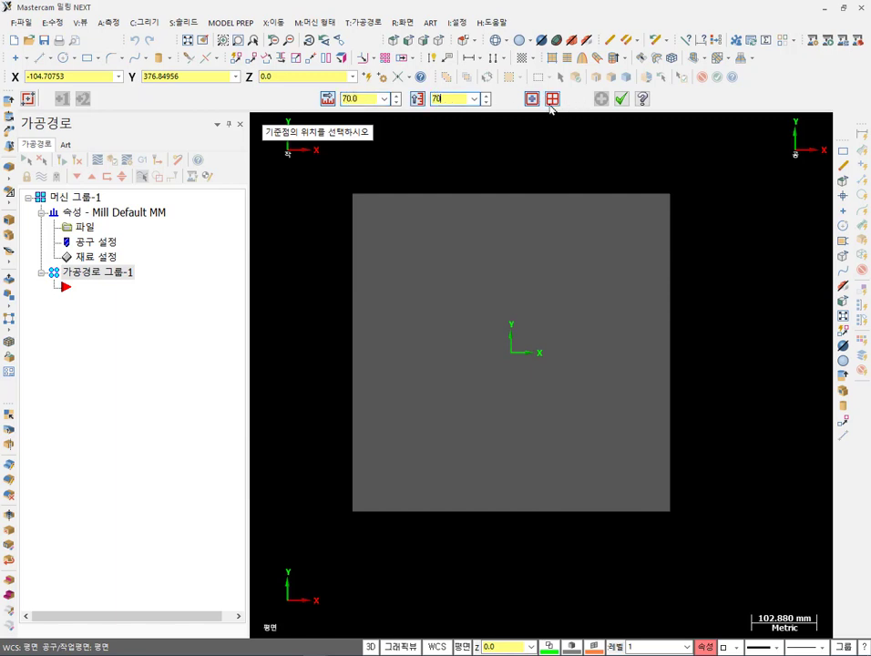
{"action": "left_click", "coordinate": [513, 355]}
{"action": "left_click", "coordinate": [620, 98]}
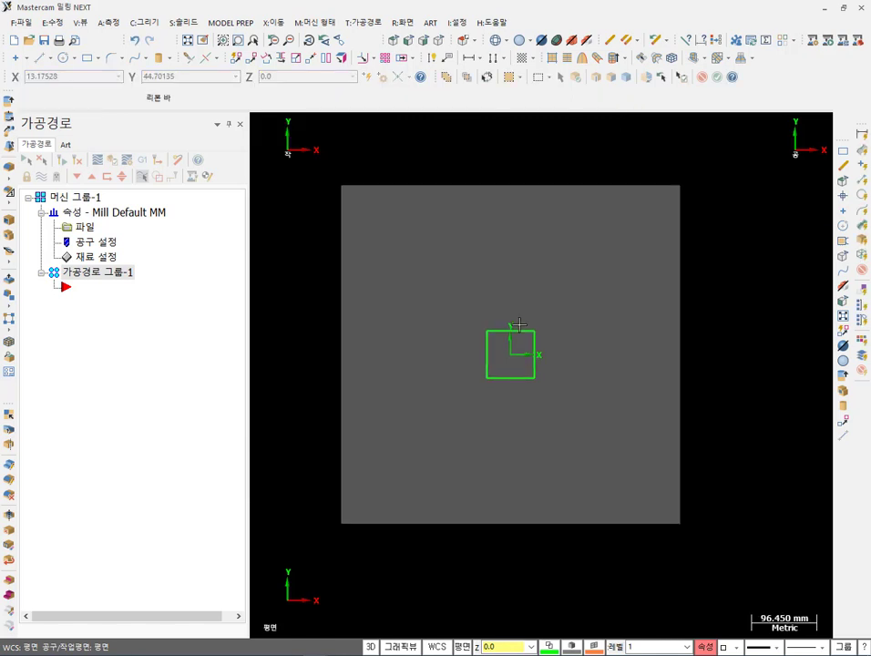
Draw seven 10 mm diameter circles, with the diameter locked, along the upper, right and lower areas inside the square.
{"action": "scroll", "coordinate": [499, 363], "scroll_direction": "up", "scroll_amount": 3}
{"action": "scroll", "coordinate": [499, 363], "scroll_direction": "up", "scroll_amount": 5}
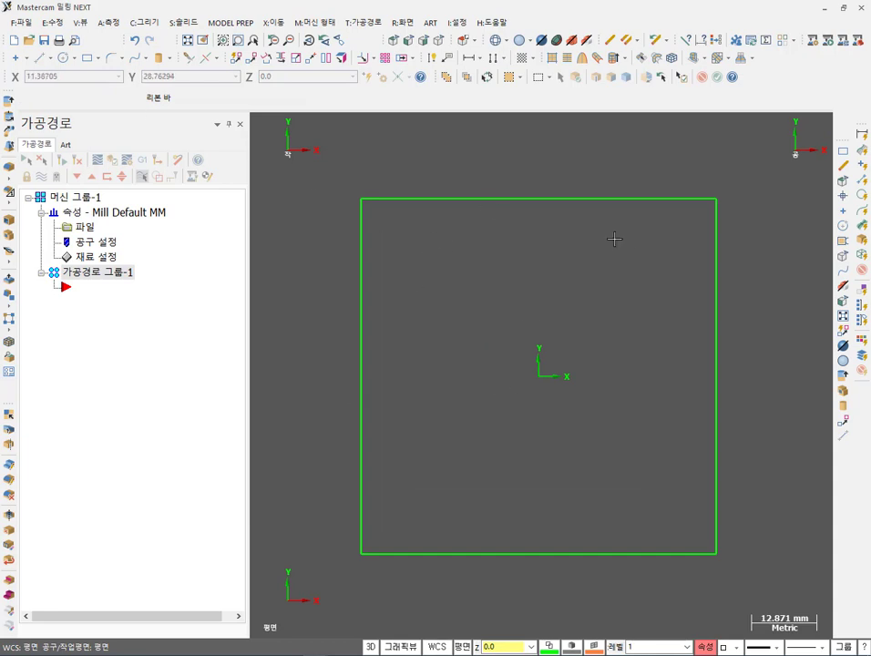
{"action": "left_click", "coordinate": [64, 59]}
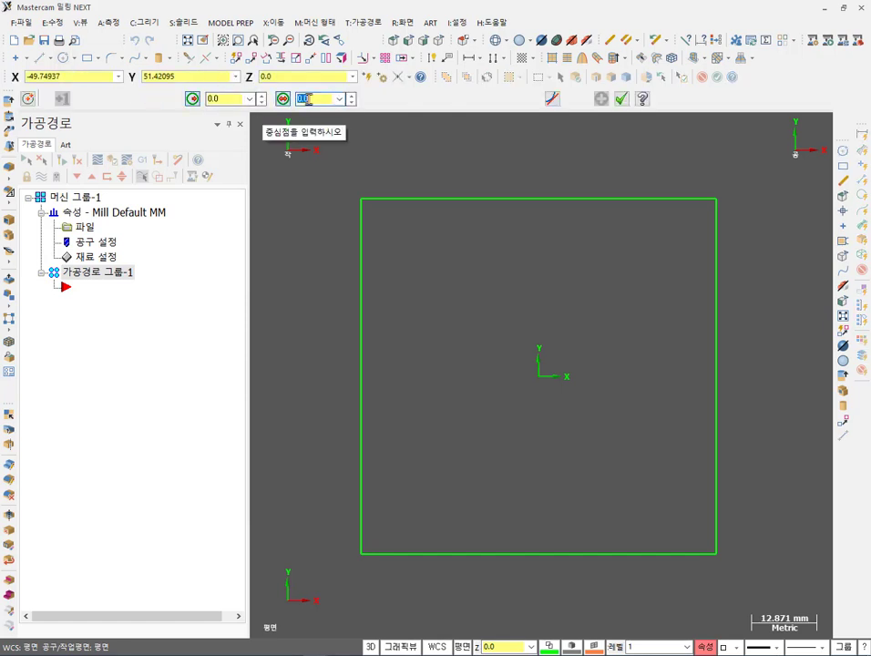
{"action": "type", "text": "10"}
{"action": "left_click", "coordinate": [283, 99]}
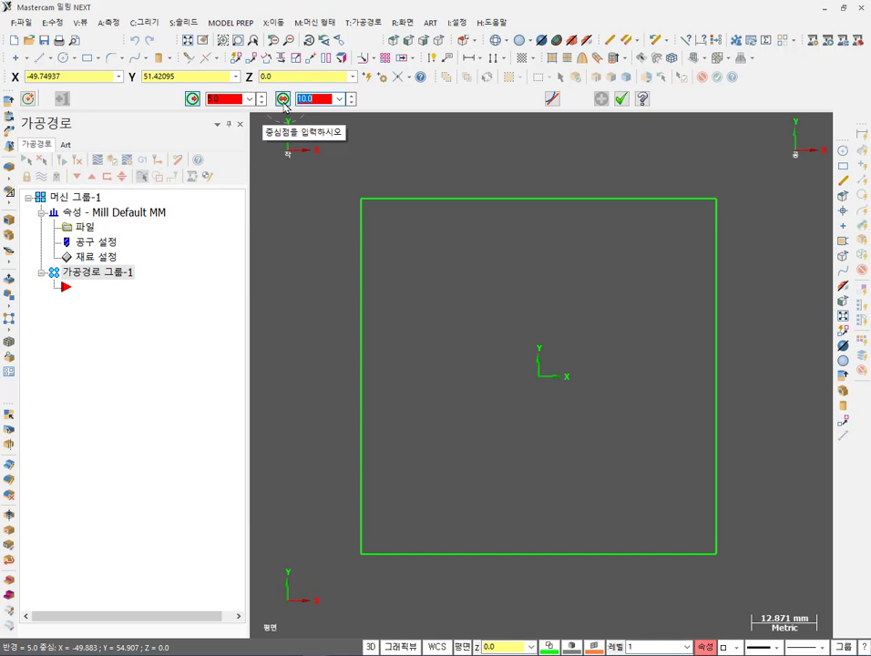
{"action": "left_click", "coordinate": [409, 261]}
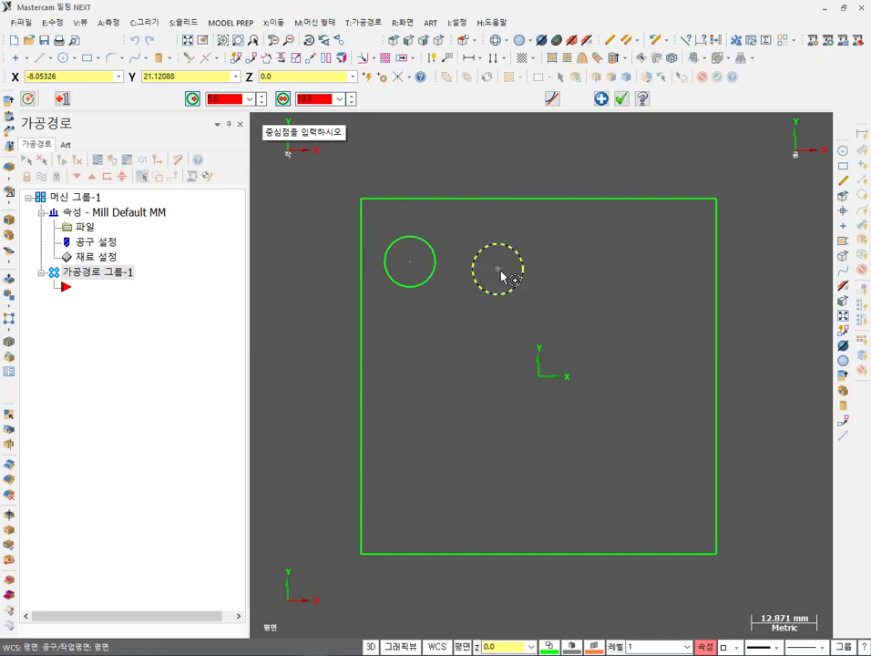
{"action": "left_click", "coordinate": [497, 269]}
{"action": "left_click", "coordinate": [579, 259]}
{"action": "left_click", "coordinate": [637, 333]}
{"action": "left_click", "coordinate": [656, 414]}
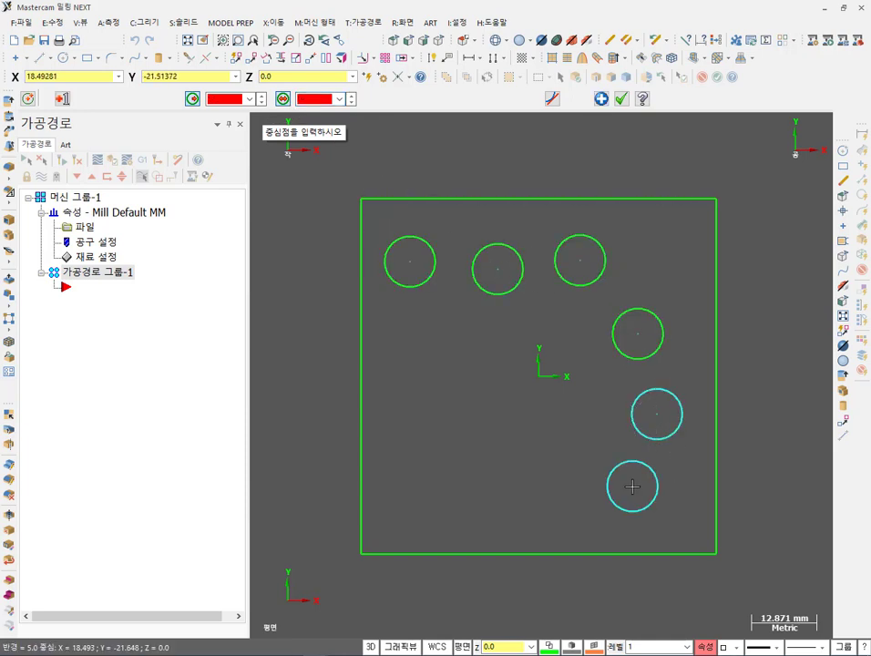
{"action": "left_click", "coordinate": [632, 484]}
{"action": "left_click", "coordinate": [521, 510]}
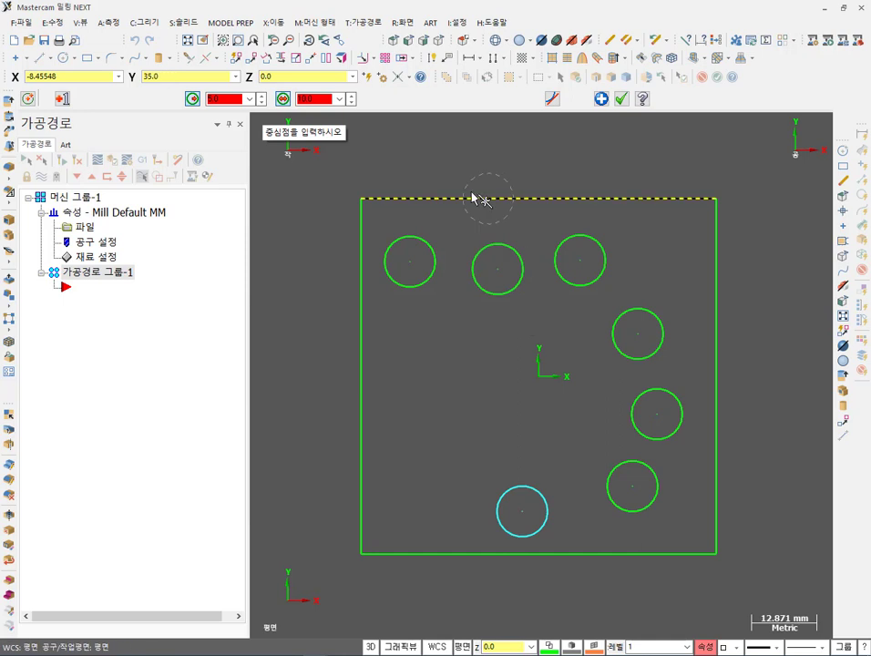
Change the last circle near the lower edge to 8 mm diameter and add five more 8 mm circles around the middle.
{"action": "left_click", "coordinate": [324, 99]}
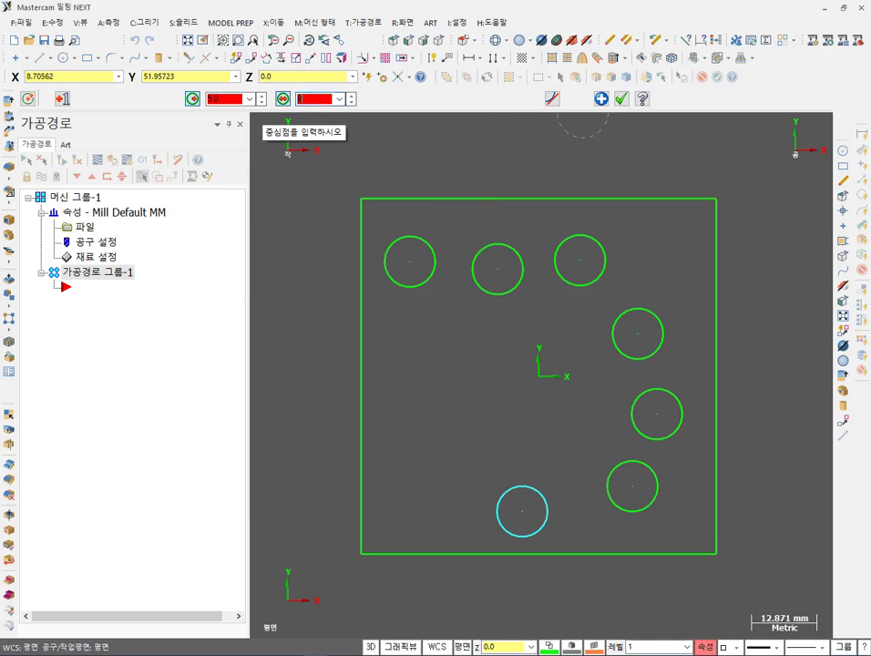
{"action": "type", "text": "8"}
{"action": "key", "text": "Return"}
{"action": "left_click", "coordinate": [427, 365]}
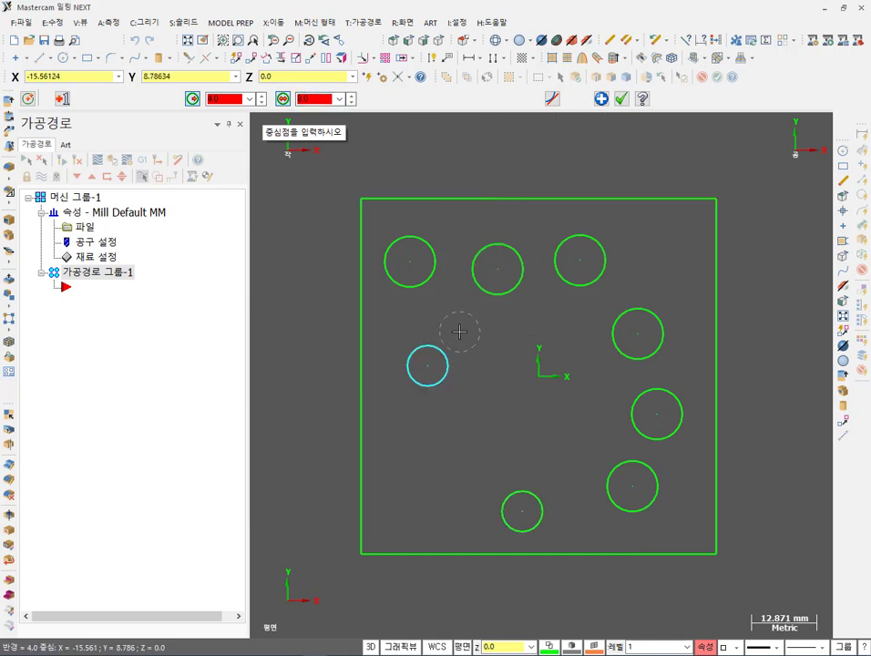
{"action": "left_click", "coordinate": [473, 327]}
{"action": "left_click", "coordinate": [509, 389]}
{"action": "left_click", "coordinate": [574, 402]}
{"action": "left_click", "coordinate": [553, 323]}
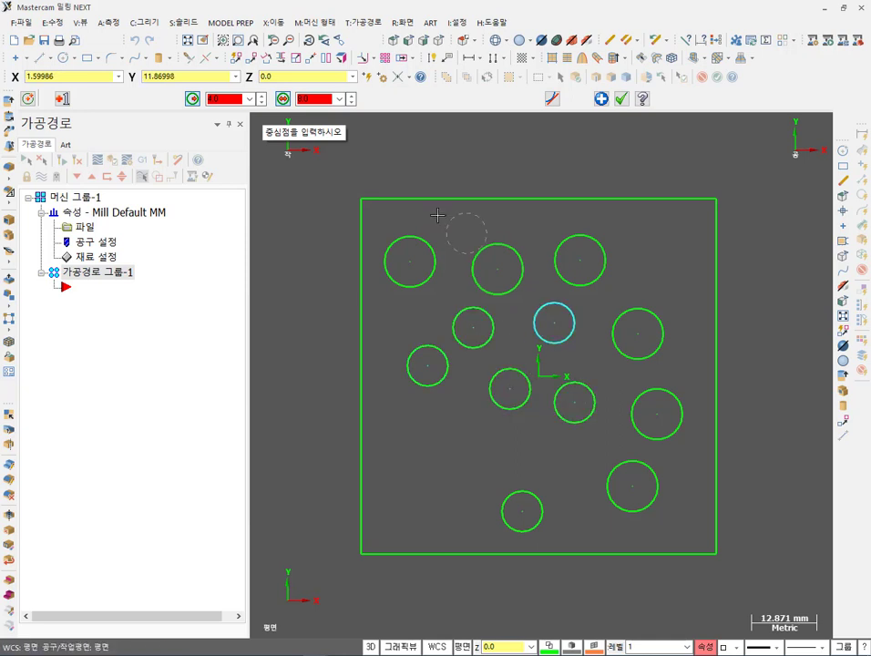
Change the last circle above the origin to 6 mm diameter and add four more 6 mm circles in the square's lower-left area.
{"action": "left_click", "coordinate": [315, 99]}
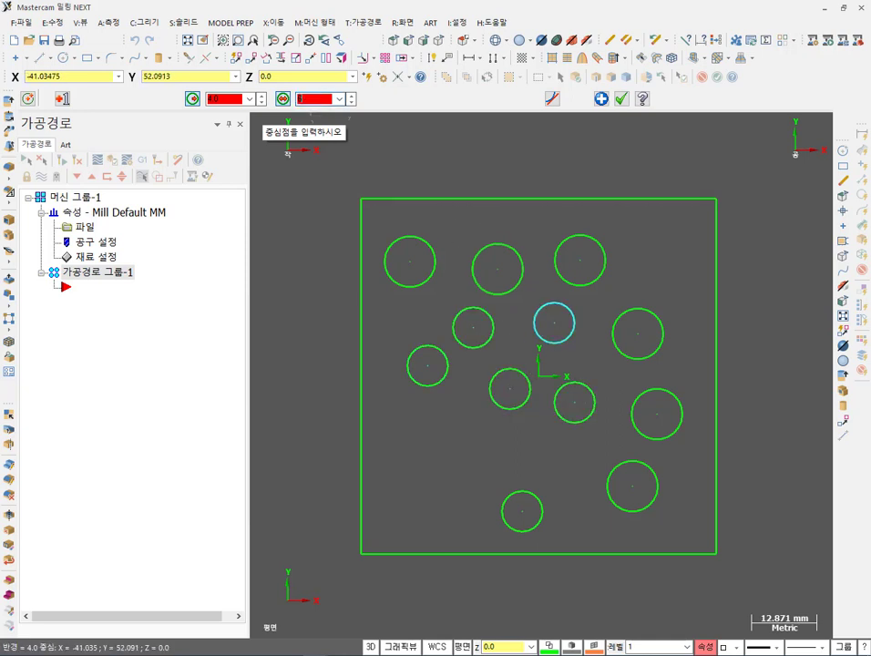
{"action": "type", "text": "6"}
{"action": "key", "text": "Return"}
{"action": "left_click", "coordinate": [432, 448]}
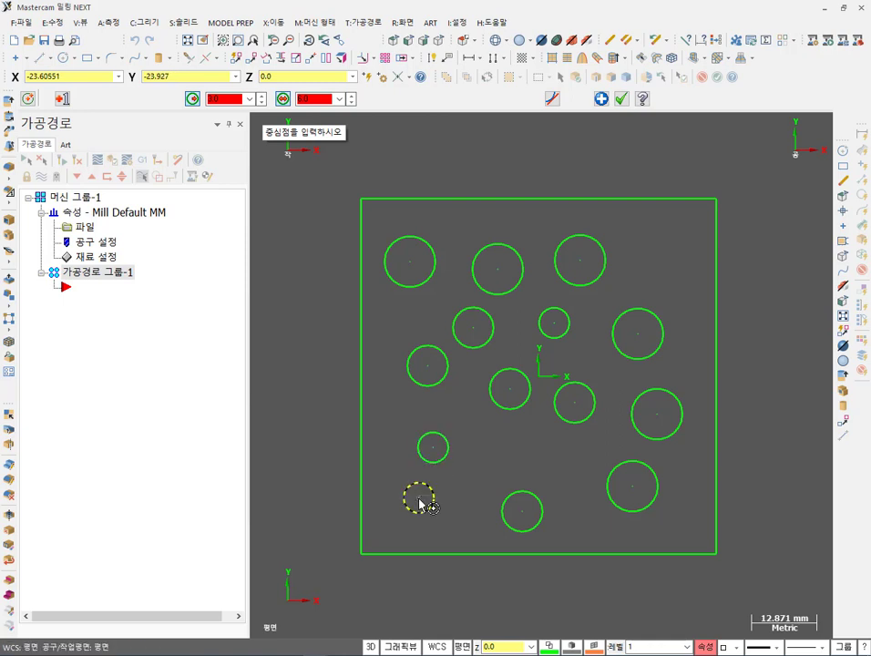
{"action": "left_click", "coordinate": [418, 497]}
{"action": "left_click", "coordinate": [525, 447]}
{"action": "left_click", "coordinate": [474, 472]}
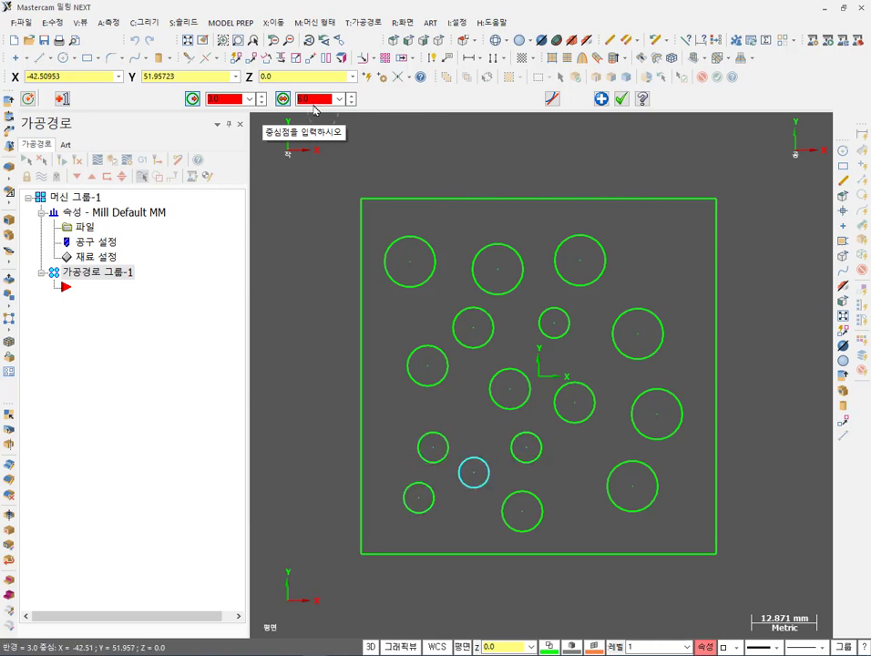
Change the last lower-left circle to 5 mm diameter and add eight more 5 mm circles in the upper and left gaps.
{"action": "left_click", "coordinate": [315, 99]}
{"action": "type", "text": "5"}
{"action": "key", "text": "Return"}
{"action": "left_click", "coordinate": [663, 237]}
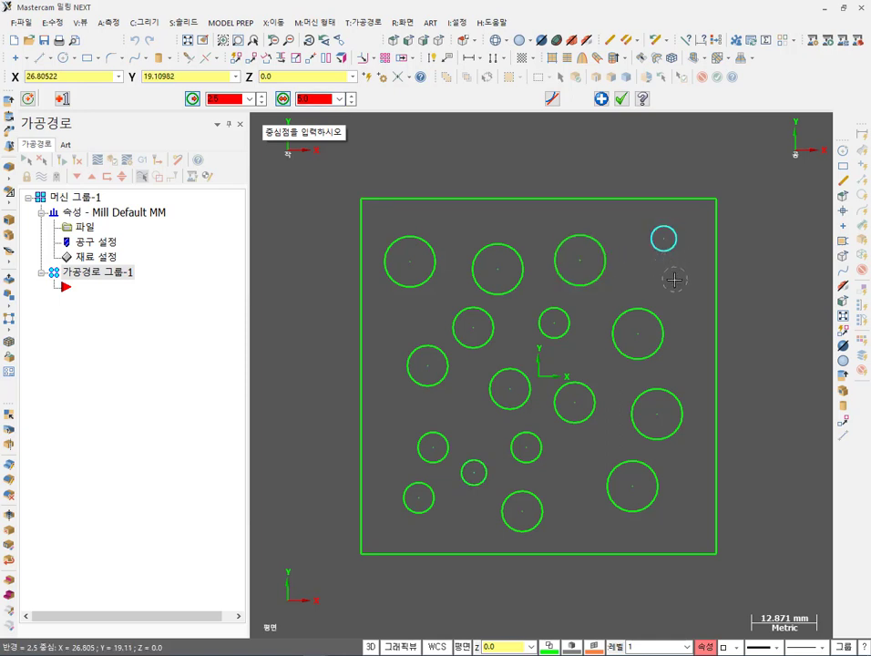
{"action": "left_click", "coordinate": [675, 280]}
{"action": "left_click", "coordinate": [636, 275]}
{"action": "left_click", "coordinate": [539, 230]}
{"action": "left_click", "coordinate": [463, 218]}
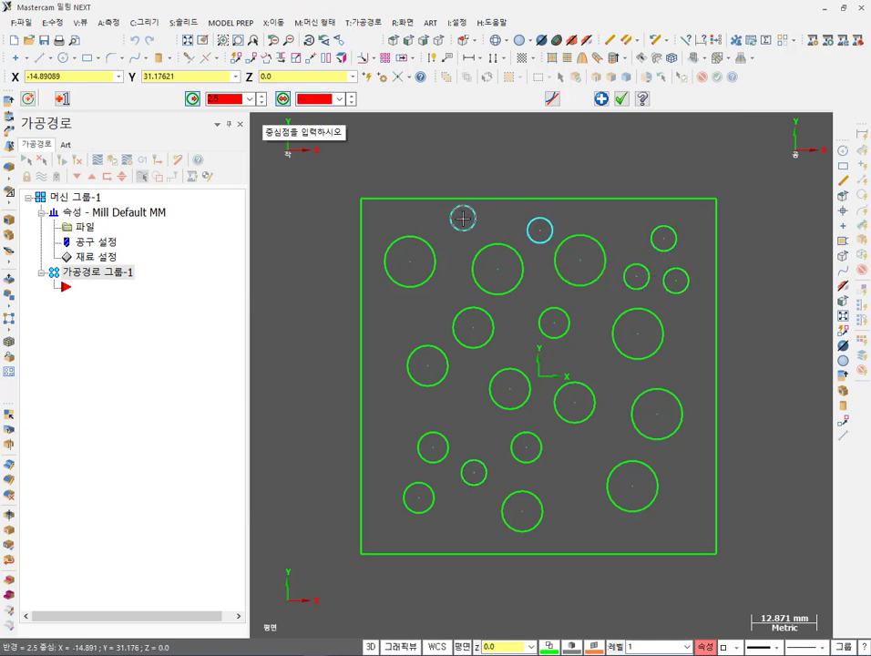
{"action": "left_click", "coordinate": [396, 316]}
{"action": "left_click", "coordinate": [397, 410]}
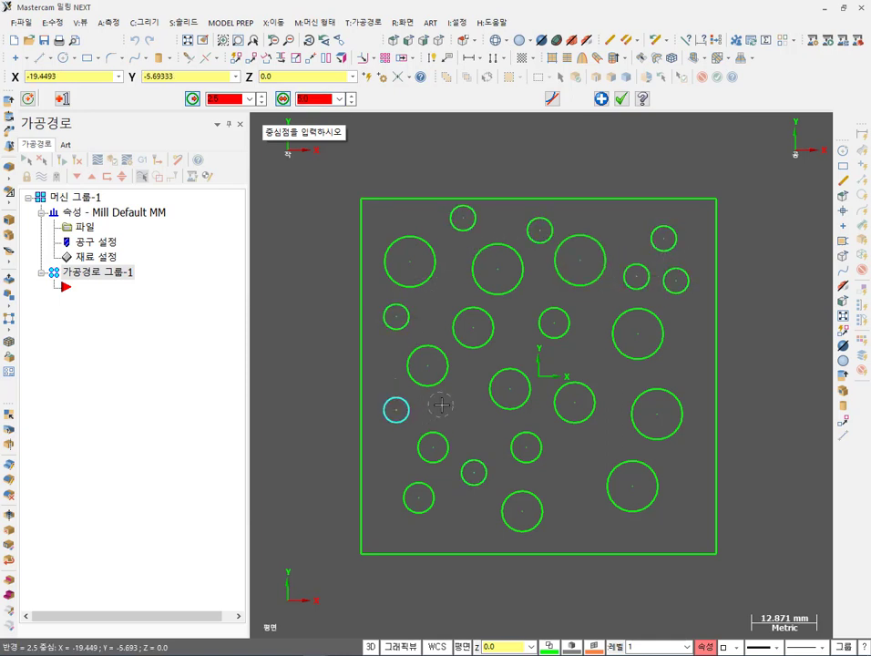
{"action": "left_click", "coordinate": [477, 415]}
Change the last circle to 4 mm diameter, add seven more 4 mm circles in the right and lower gaps, and finish the circles.
{"action": "left_click", "coordinate": [323, 99]}
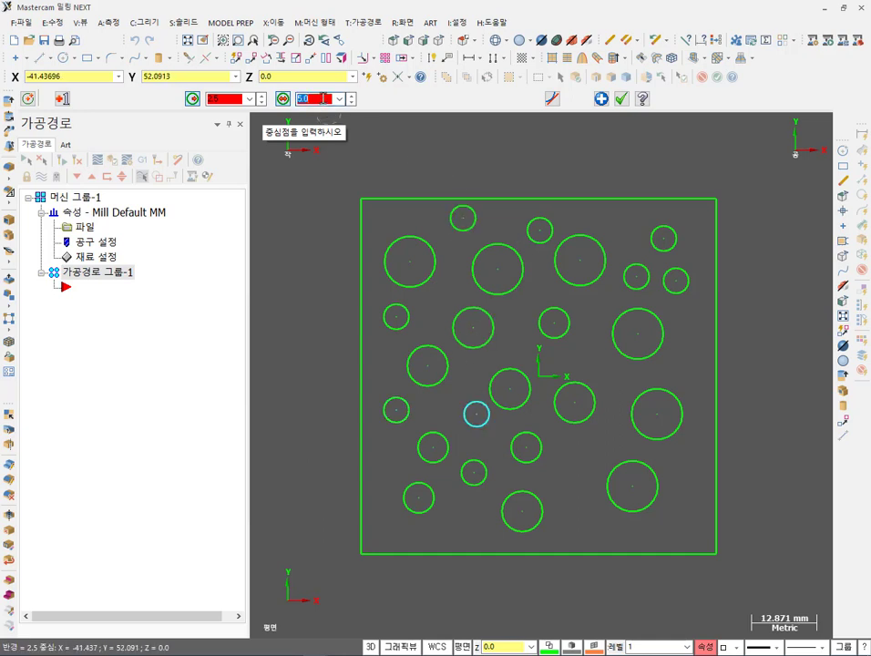
{"action": "type", "text": "10"}
{"action": "left_click", "coordinate": [587, 359]}
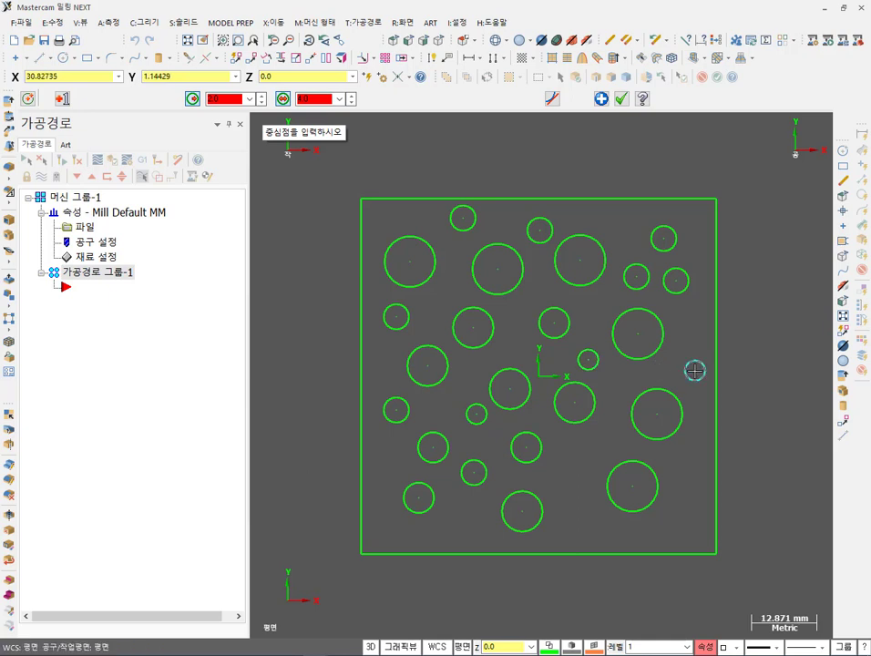
{"action": "left_click", "coordinate": [608, 441]}
{"action": "left_click", "coordinate": [572, 484]}
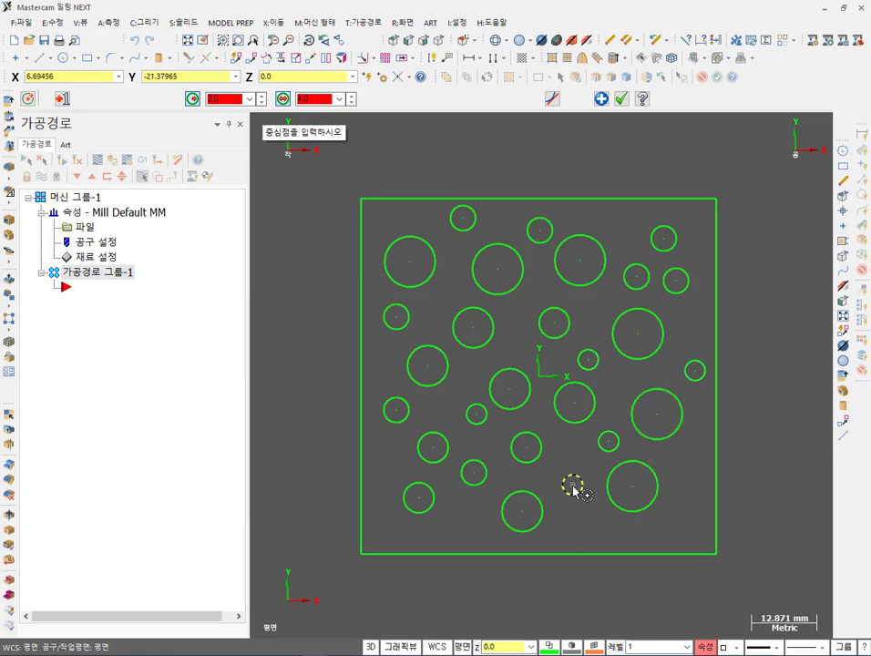
{"action": "left_click", "coordinate": [609, 530]}
{"action": "left_click", "coordinate": [672, 519]}
{"action": "left_click", "coordinate": [674, 472]}
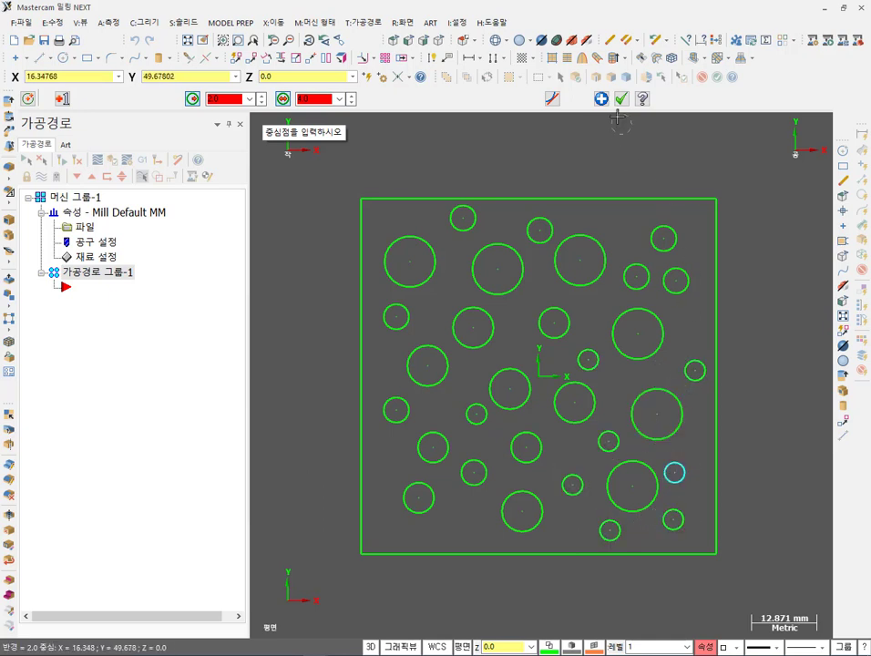
{"action": "left_click", "coordinate": [620, 98]}
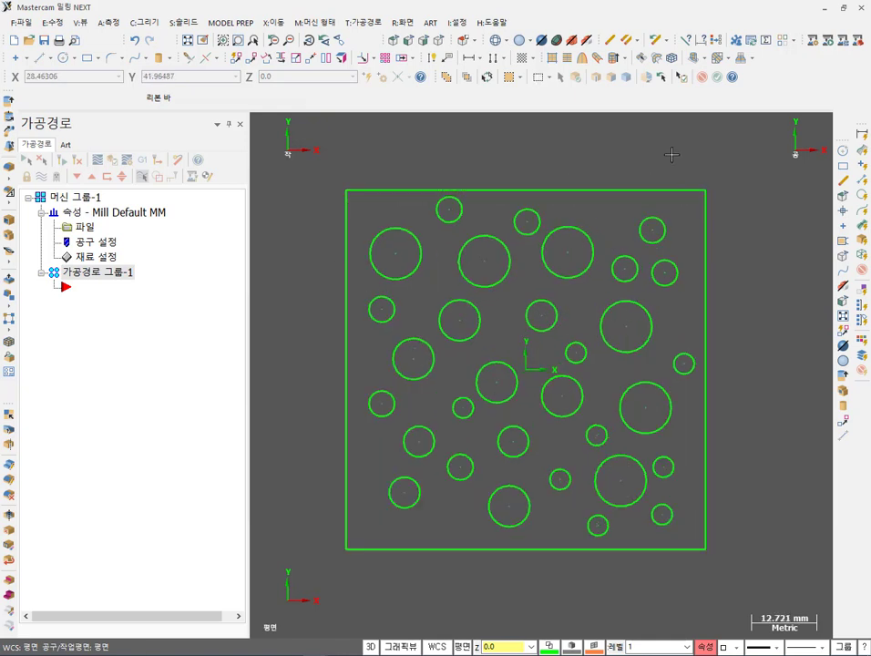
Set up rectangular stock from all geometry, 70 x 70 mm with a 20 mm thickness.
{"action": "left_click", "coordinate": [440, 42]}
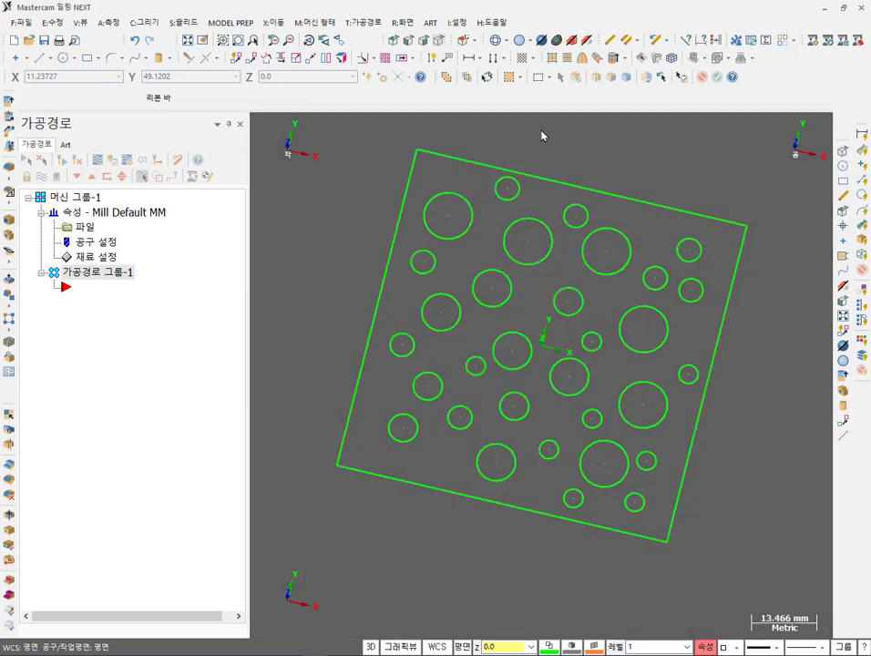
{"action": "double_click", "coordinate": [93, 254]}
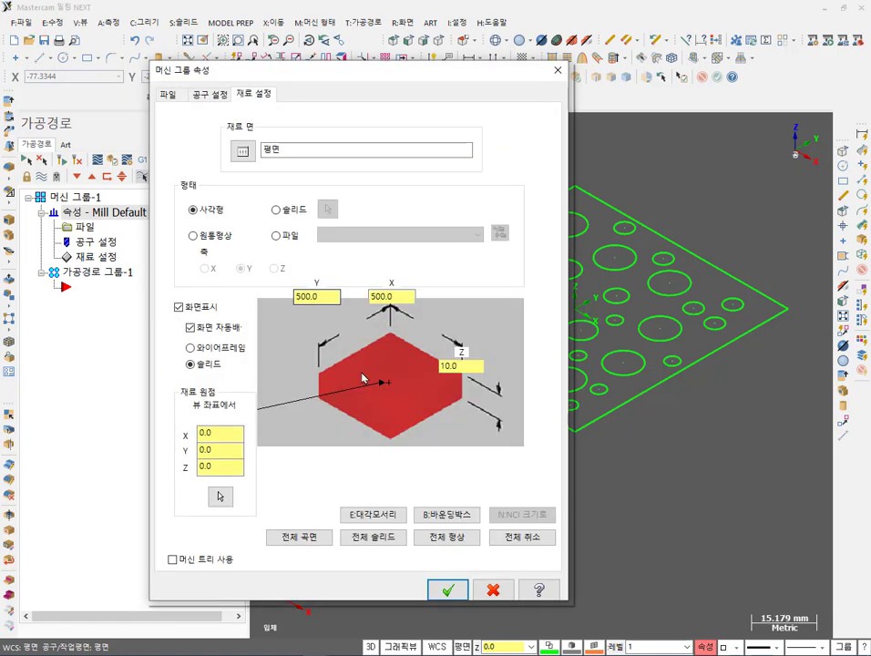
{"action": "left_click", "coordinate": [447, 537]}
{"action": "left_click", "coordinate": [460, 365]}
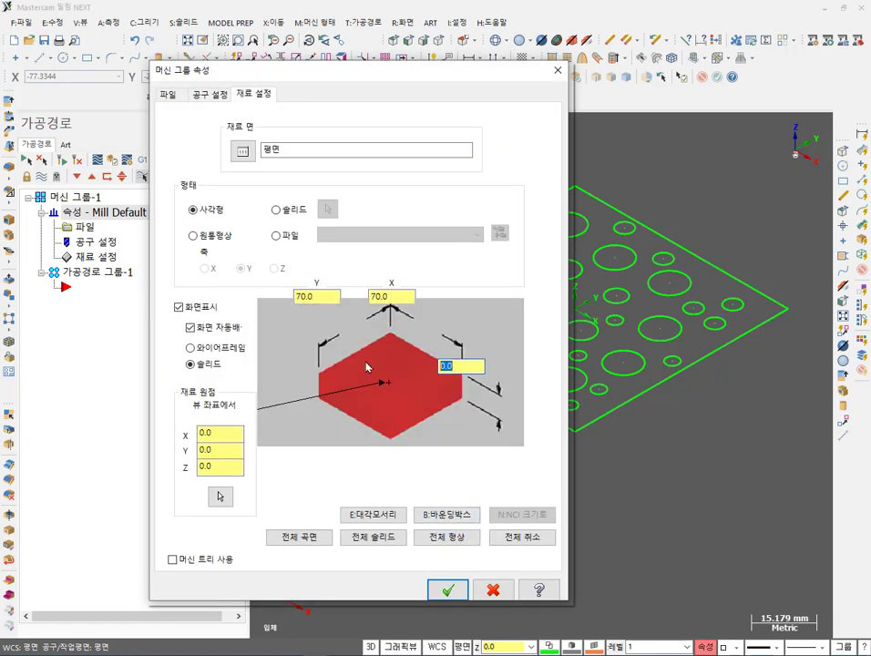
{"action": "type", "text": "20"}
{"action": "left_click", "coordinate": [448, 590]}
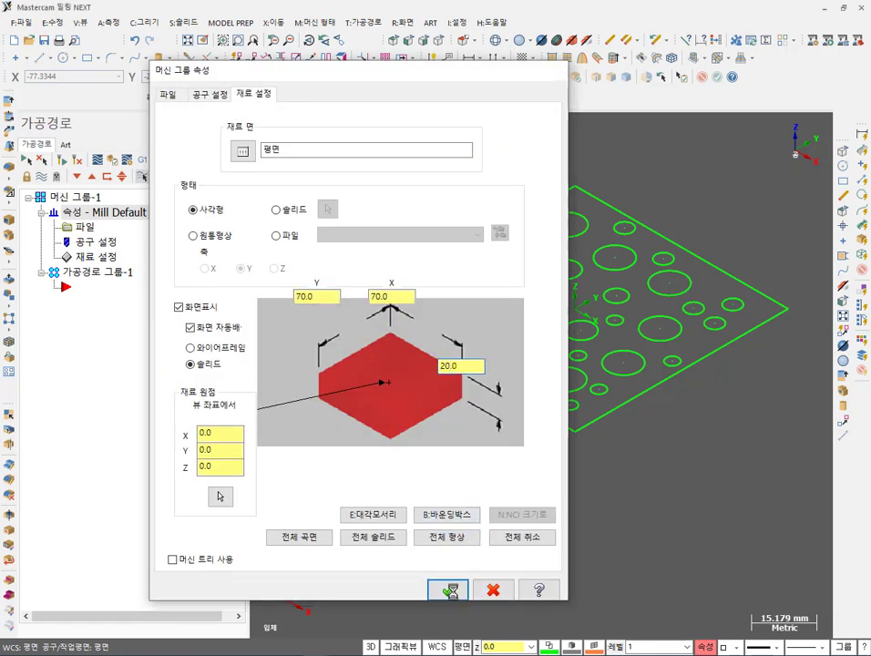
{"action": "scroll", "coordinate": [646, 324], "scroll_direction": "up", "scroll_amount": 2}
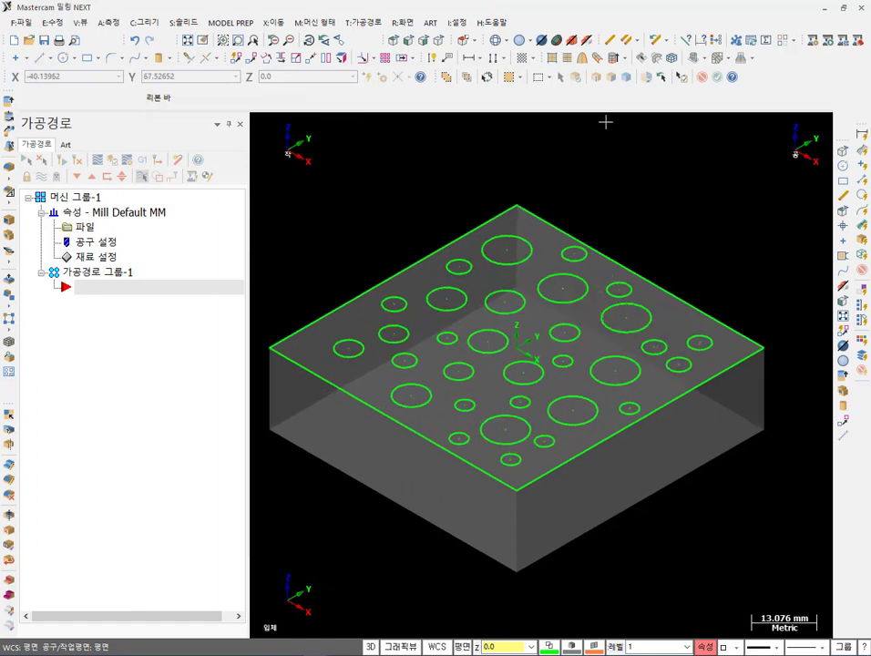
Start a drill toolpath and expand the drill point selection to show its pattern options, using the top view.
{"action": "left_click", "coordinate": [362, 22]}
{"action": "left_click", "coordinate": [383, 53]}
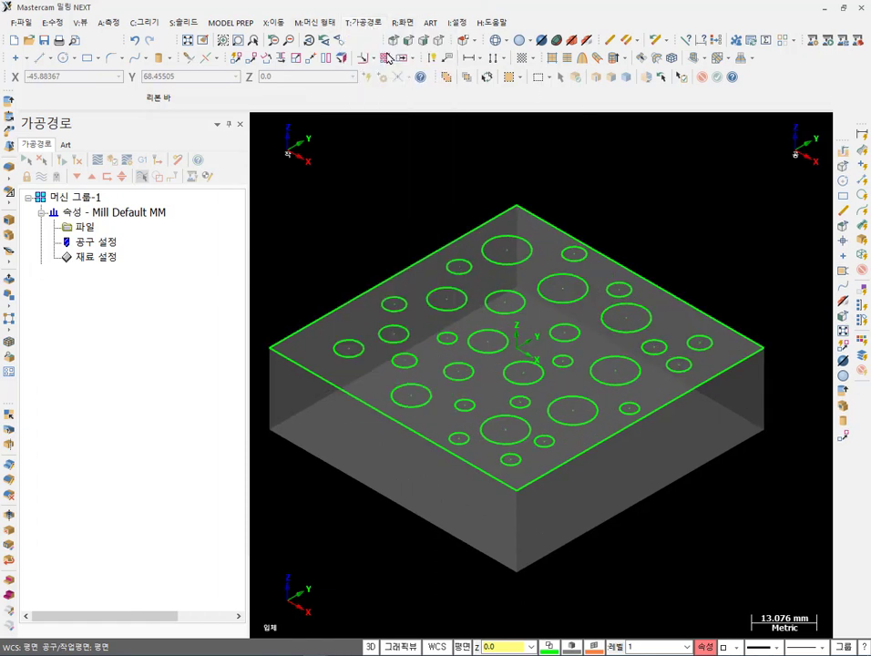
{"action": "left_click_drag", "start_coordinate": [116, 147], "coordinate": [137, 83]}
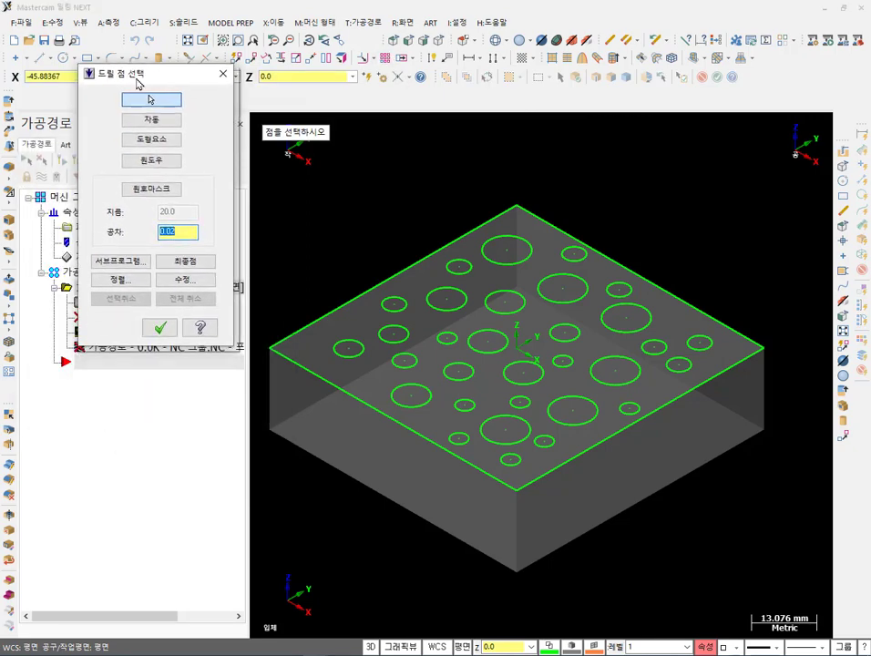
{"action": "left_click", "coordinate": [89, 73]}
{"action": "left_click_drag", "start_coordinate": [176, 84], "coordinate": [181, 25]}
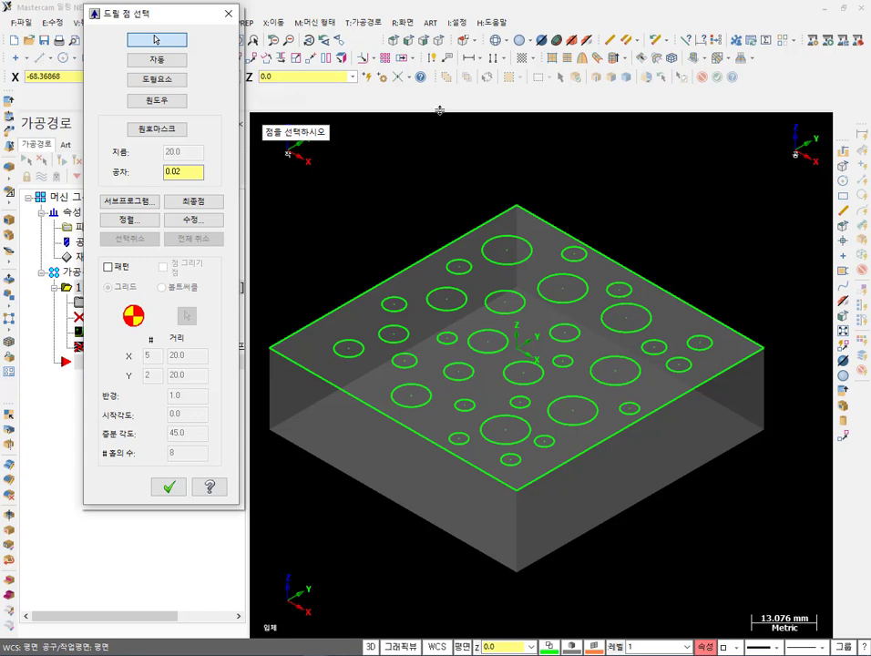
{"action": "left_click", "coordinate": [393, 42]}
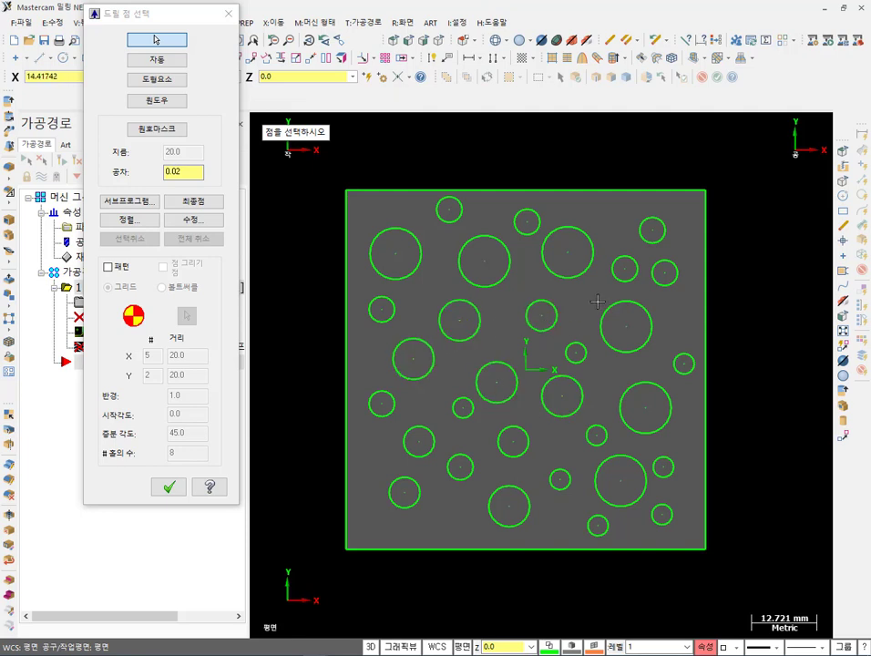
{"action": "left_click", "coordinate": [626, 350]}
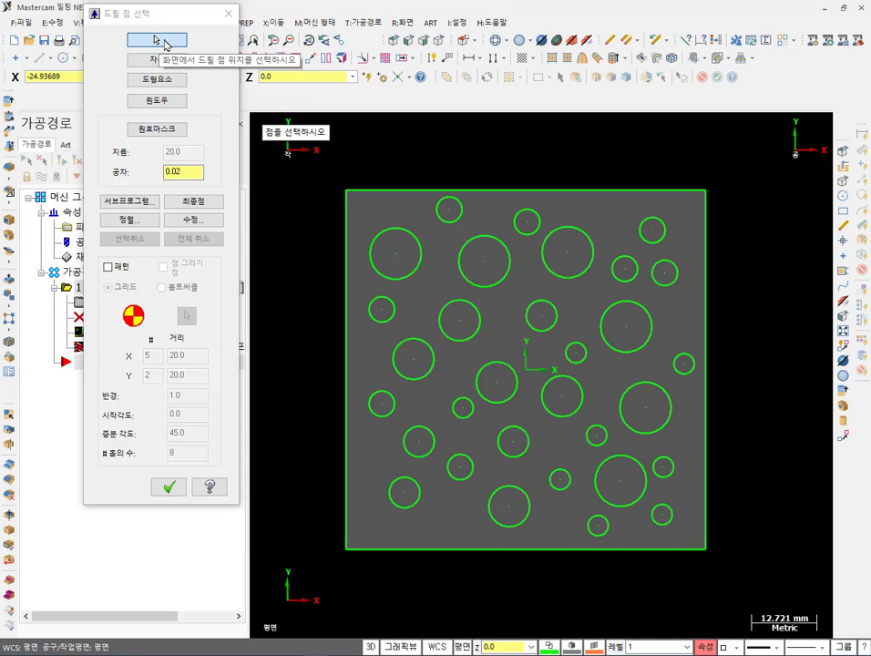
Pick the centres of eight circles on the square's left side as drill points and generate the toolpath with the 10 mm drill.
{"action": "left_click", "coordinate": [395, 253]}
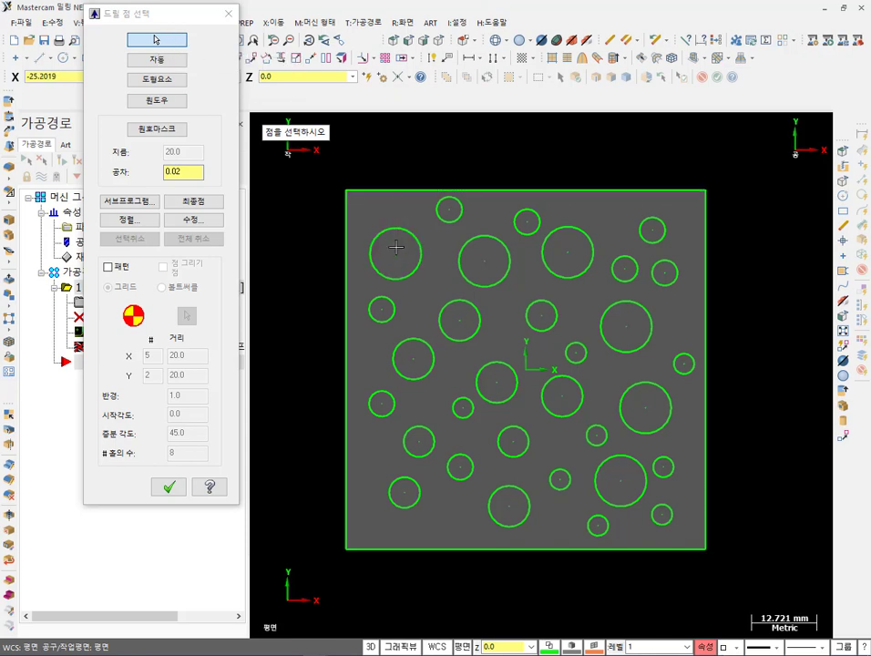
{"action": "left_click", "coordinate": [450, 222]}
{"action": "left_click", "coordinate": [489, 271]}
{"action": "left_click", "coordinate": [456, 319]}
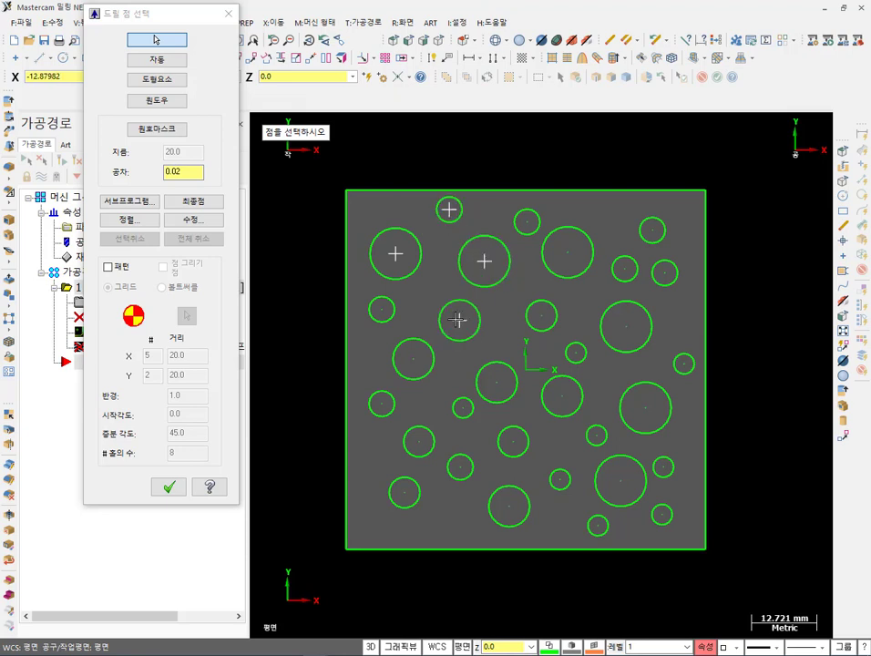
{"action": "left_click", "coordinate": [381, 308]}
{"action": "left_click", "coordinate": [414, 363]}
{"action": "left_click", "coordinate": [381, 402]}
{"action": "left_click", "coordinate": [421, 439]}
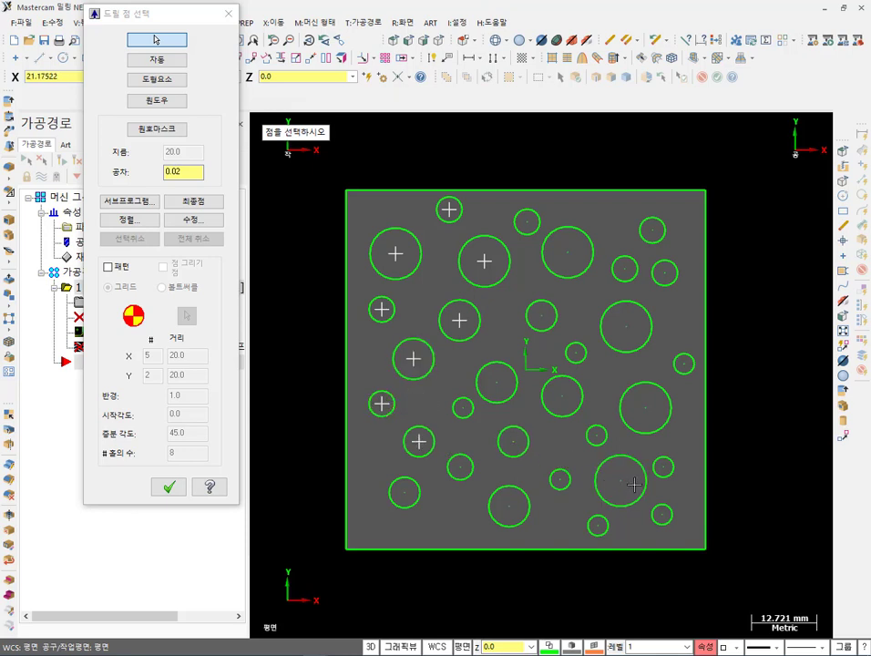
{"action": "left_click", "coordinate": [177, 489]}
{"action": "left_click", "coordinate": [501, 514]}
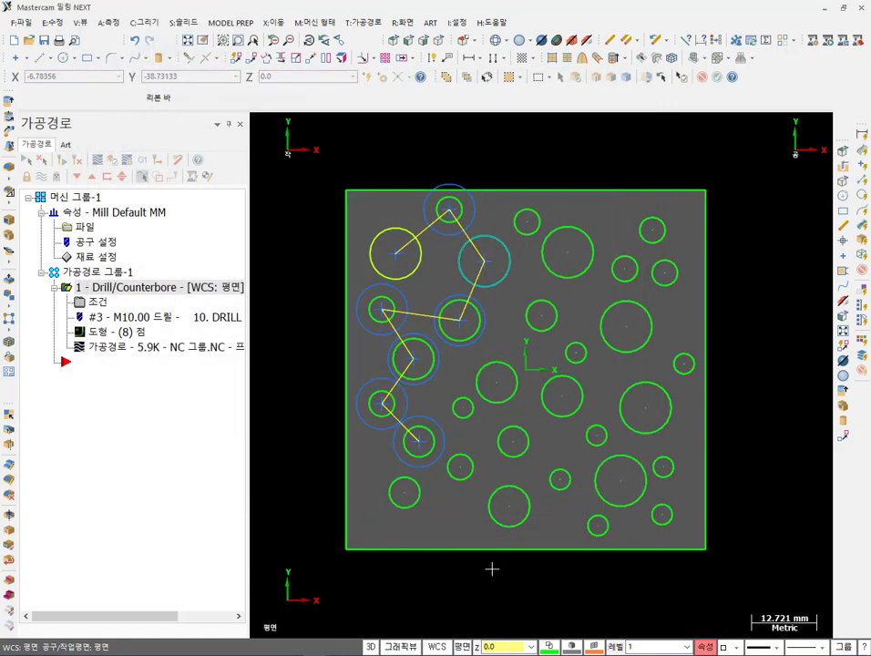
Open the drill toolpath's geometry and remove all eight drill points before reselecting.
{"action": "middle_click_drag", "start_coordinate": [499, 568], "coordinate": [466, 502]}
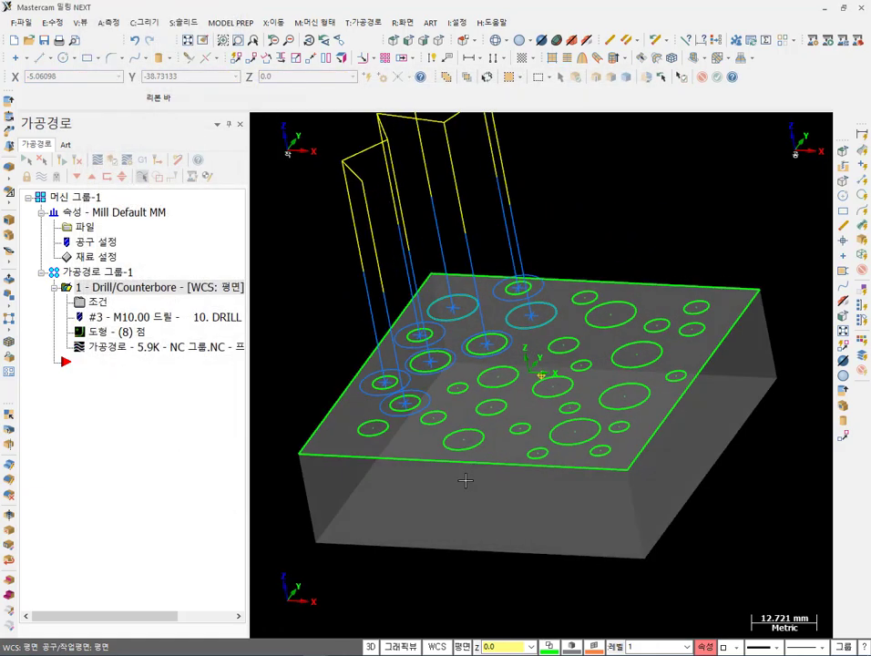
{"action": "middle_click_drag", "start_coordinate": [466, 436], "coordinate": [491, 409]}
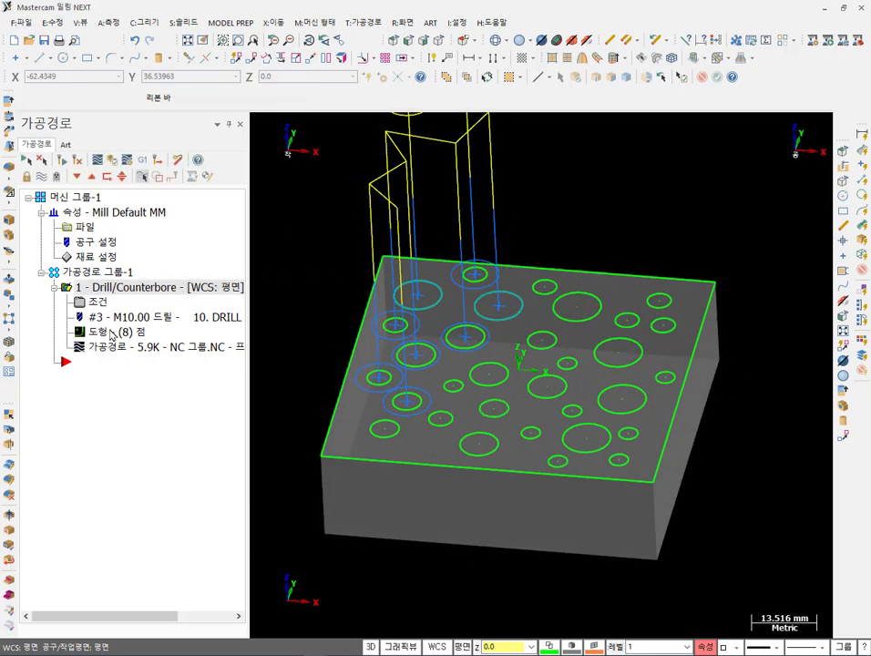
{"action": "left_click", "coordinate": [100, 332]}
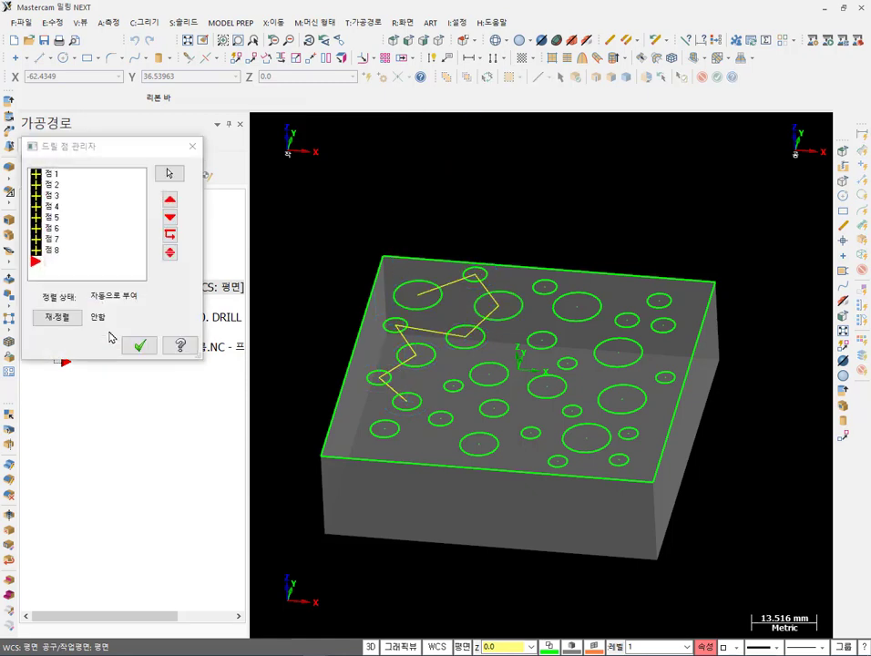
{"action": "right_click", "coordinate": [100, 222]}
{"action": "left_click", "coordinate": [169, 242]}
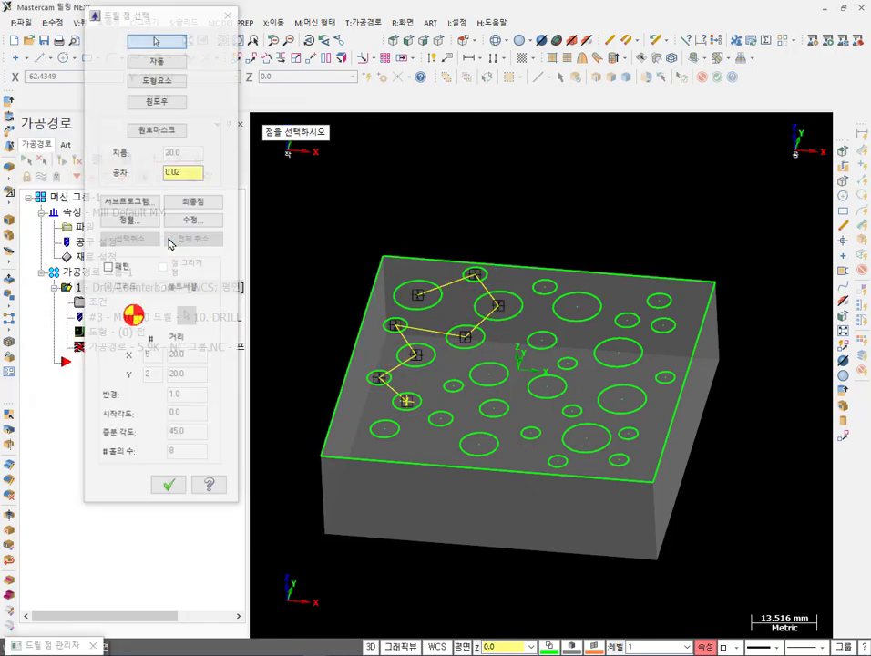
Try the automatic drill point selection, leave it without picking points, and accept the emptied drill point list.
{"action": "middle_click_drag", "start_coordinate": [307, 260], "coordinate": [365, 208]}
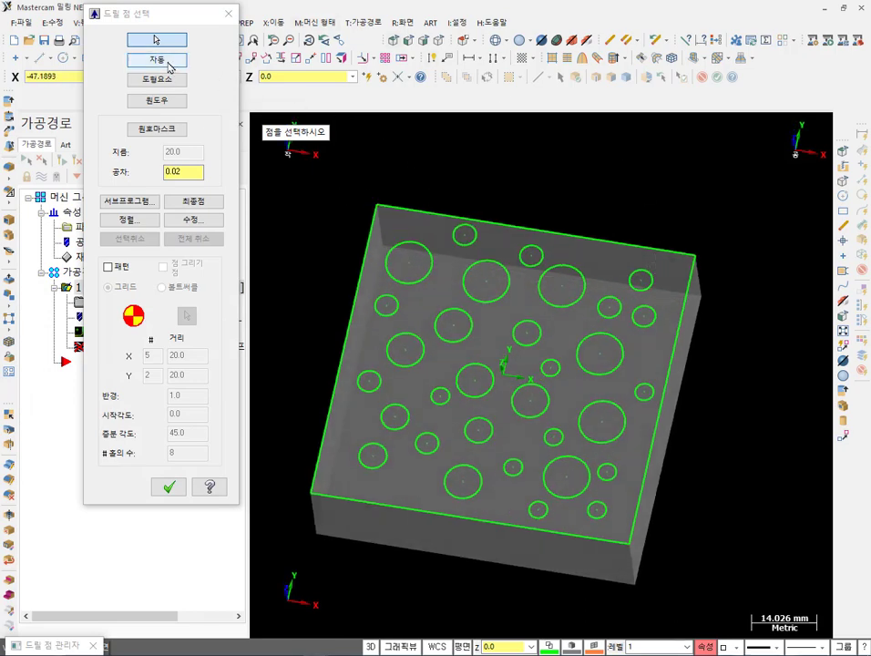
{"action": "left_click", "coordinate": [169, 65]}
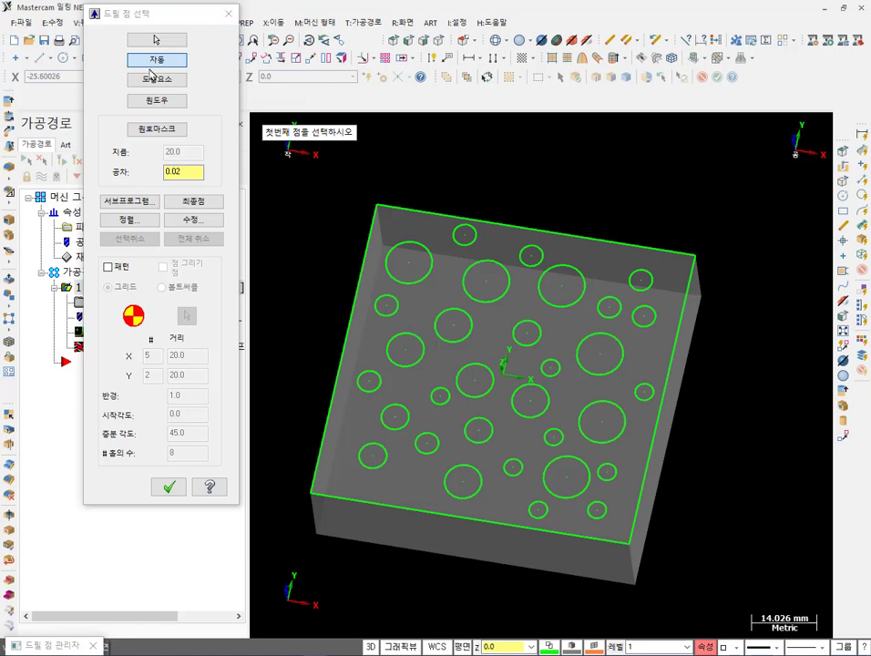
{"action": "left_click", "coordinate": [227, 14]}
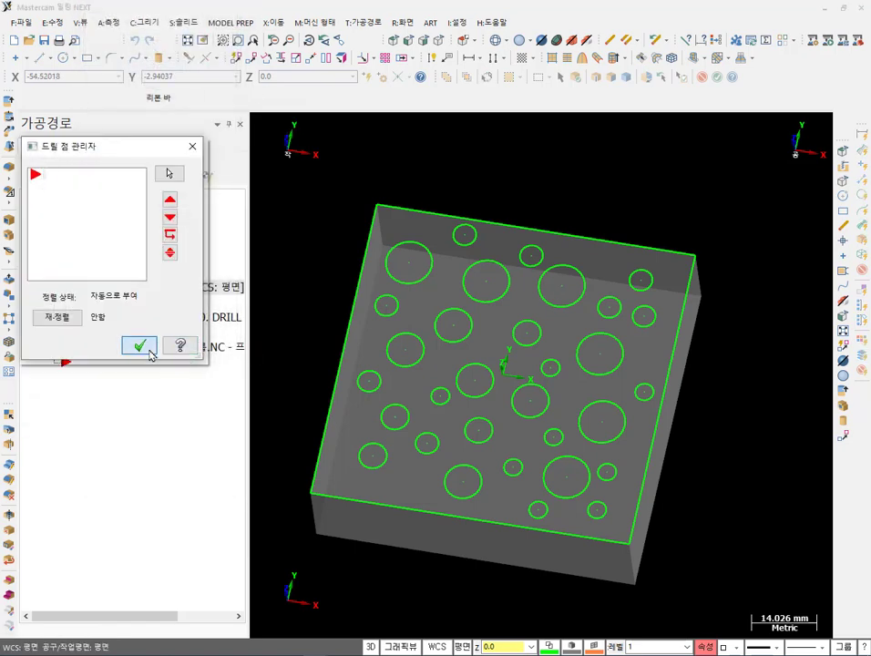
{"action": "left_click", "coordinate": [144, 347]}
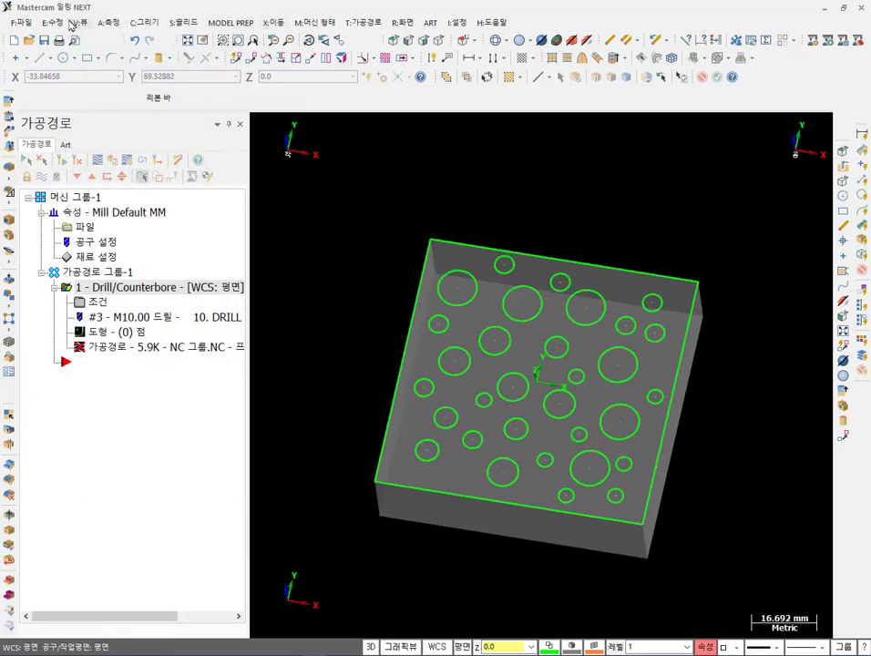
Create centre points with the small arcs command, using a maximum radius of 4 mm on all circles.
{"action": "left_click", "coordinate": [143, 23]}
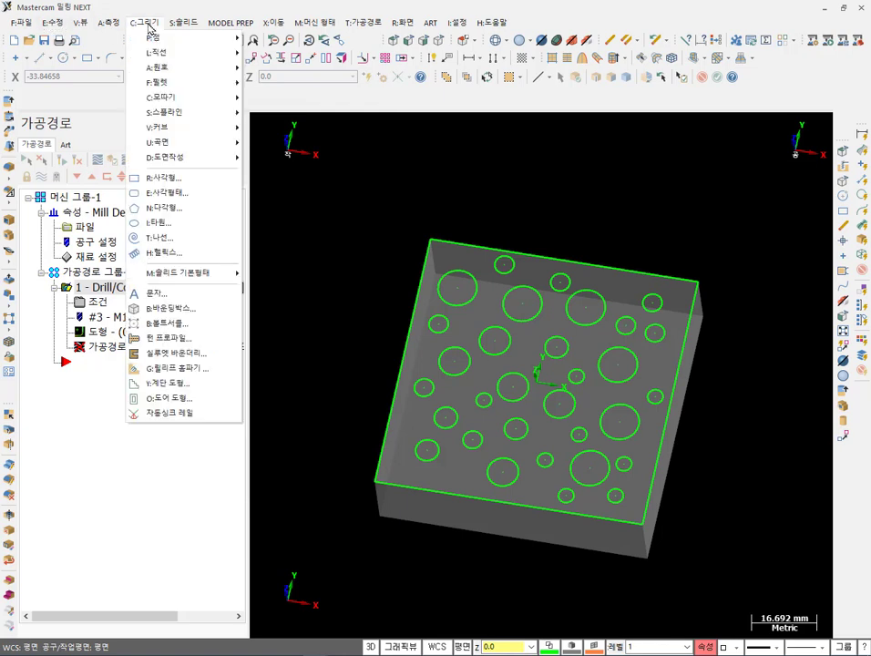
{"action": "mouse_move", "coordinate": [160, 38]}
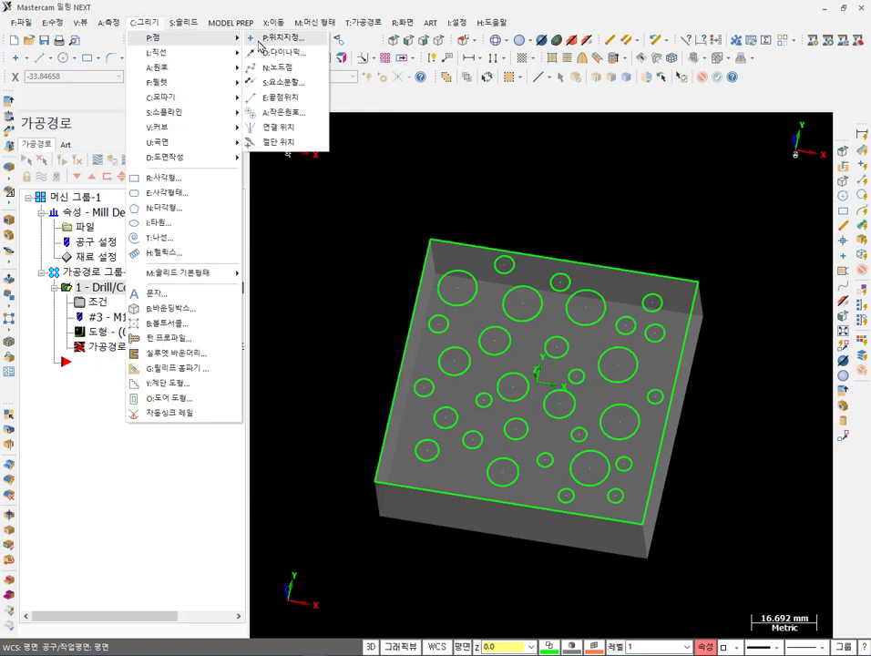
{"action": "left_click", "coordinate": [290, 112]}
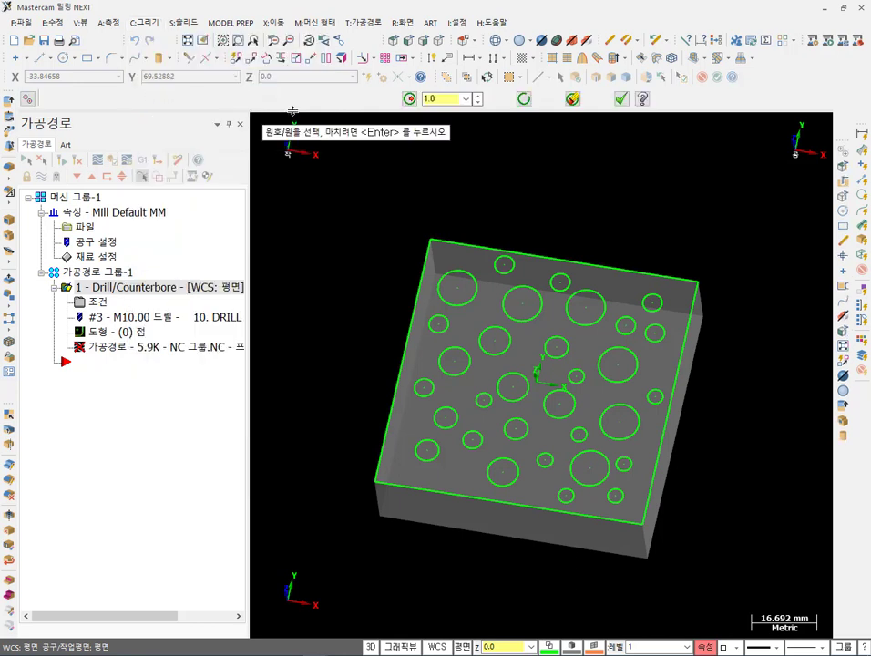
{"action": "double_click", "coordinate": [444, 98]}
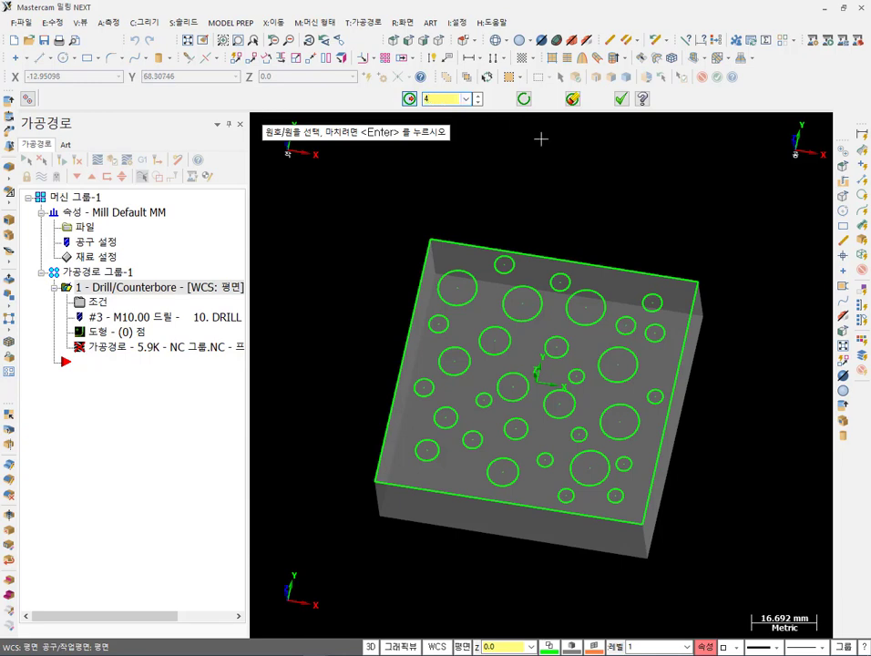
{"action": "left_click_drag", "start_coordinate": [360, 200], "coordinate": [778, 593]}
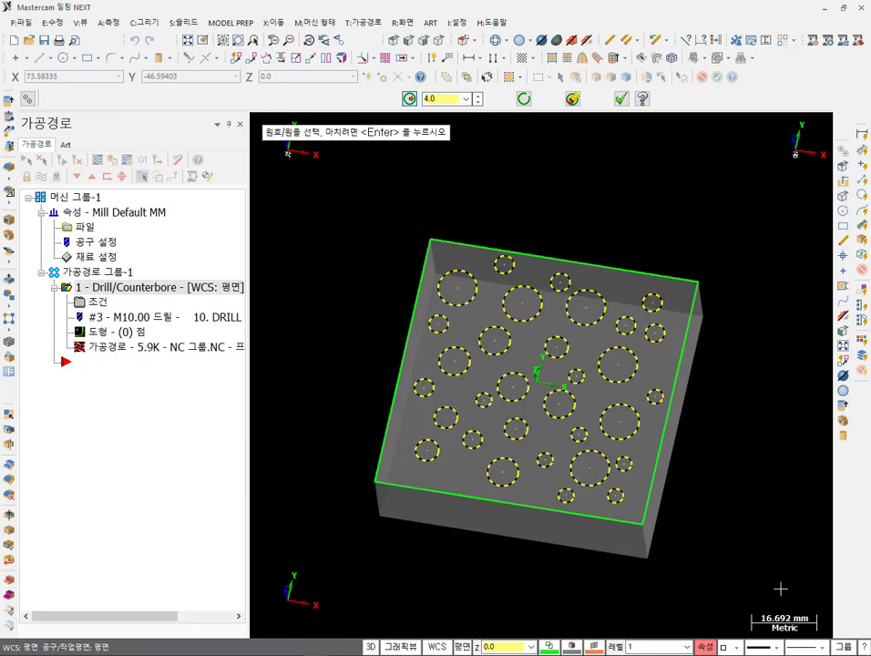
{"action": "left_click", "coordinate": [621, 100]}
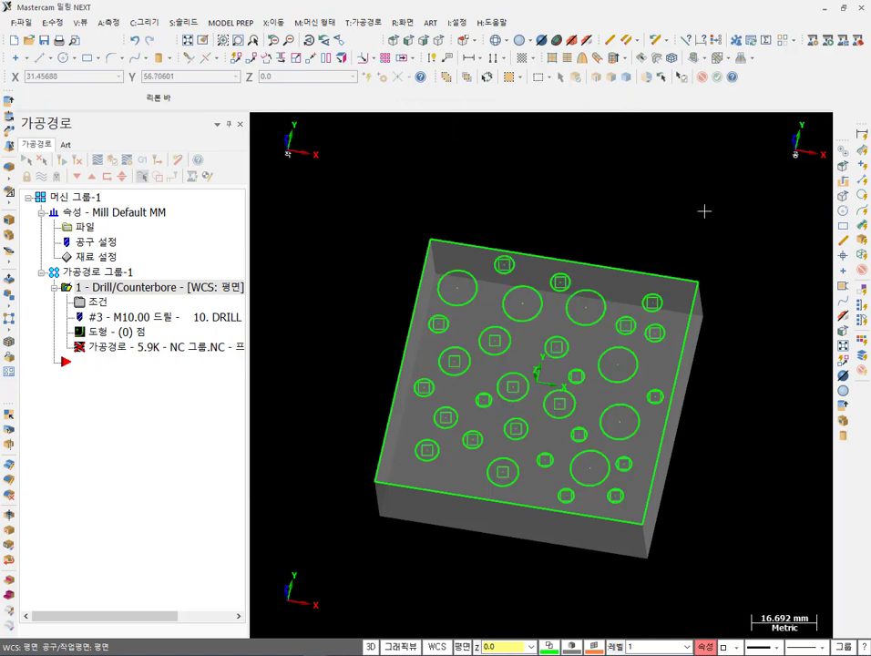
Change the point style to a cross and apply it to all the circle centre points.
{"action": "left_click", "coordinate": [728, 647]}
{"action": "left_click", "coordinate": [731, 569]}
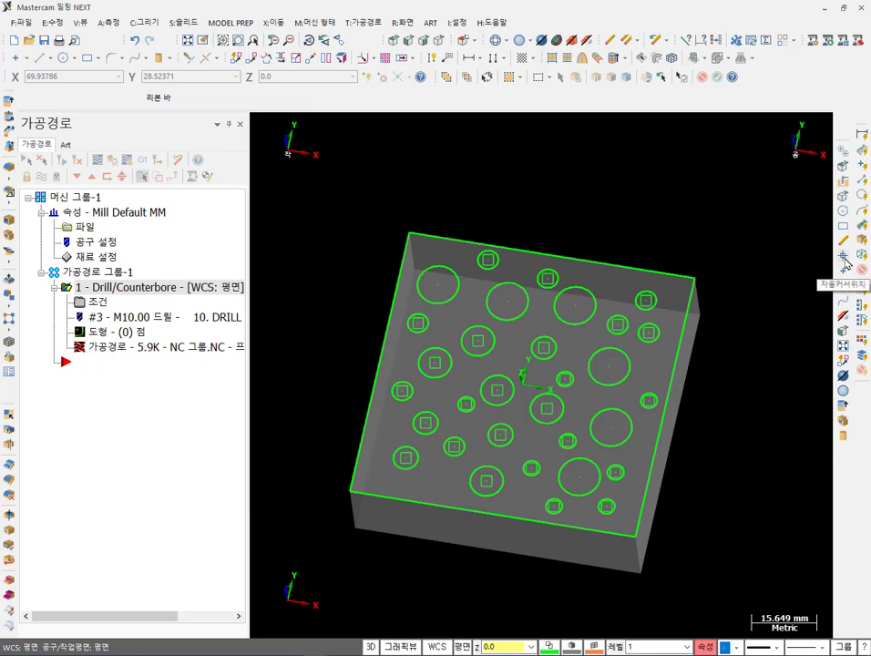
{"action": "left_click_drag", "start_coordinate": [754, 563], "coordinate": [314, 144]}
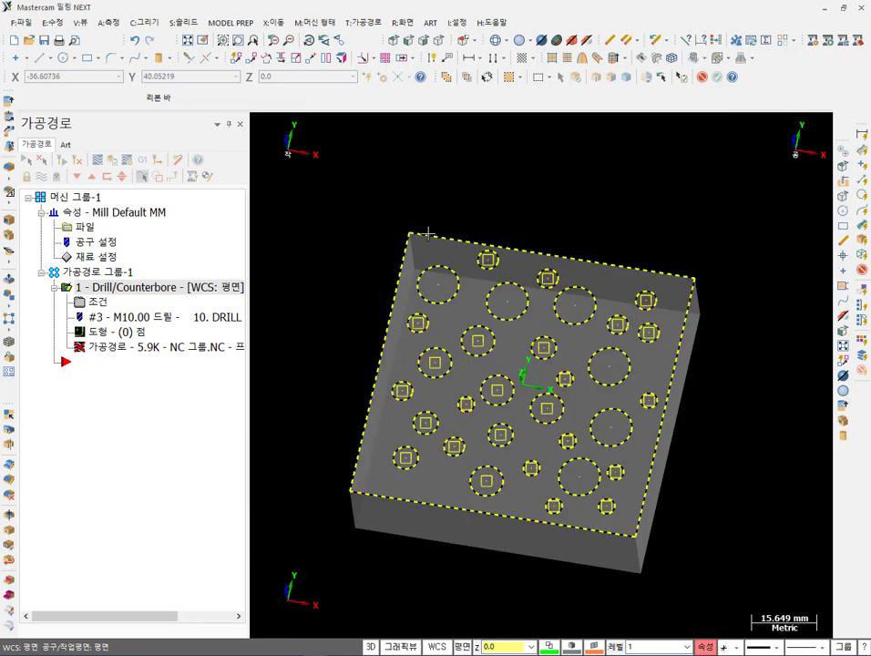
{"action": "left_click", "coordinate": [724, 648]}
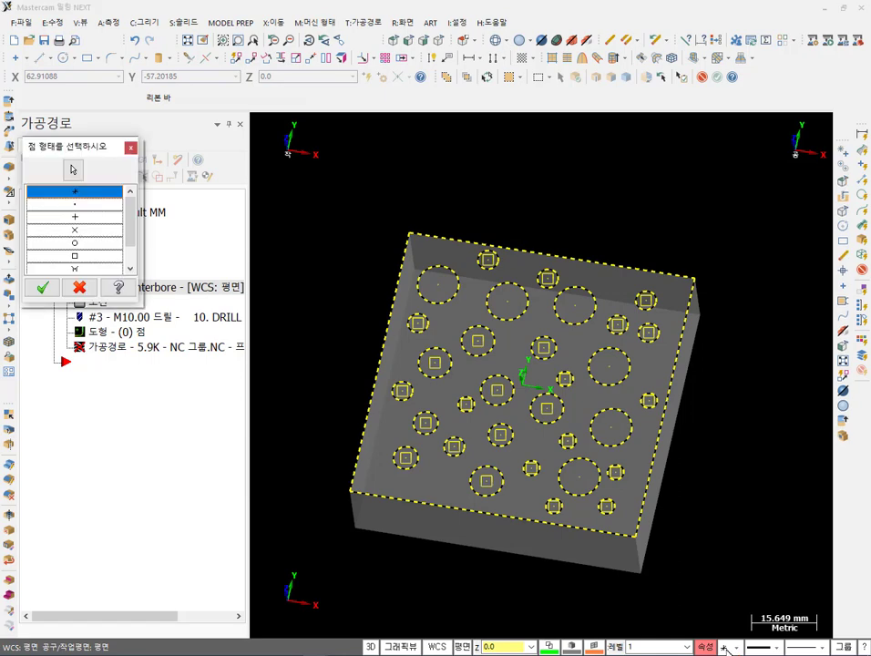
{"action": "left_click", "coordinate": [42, 287]}
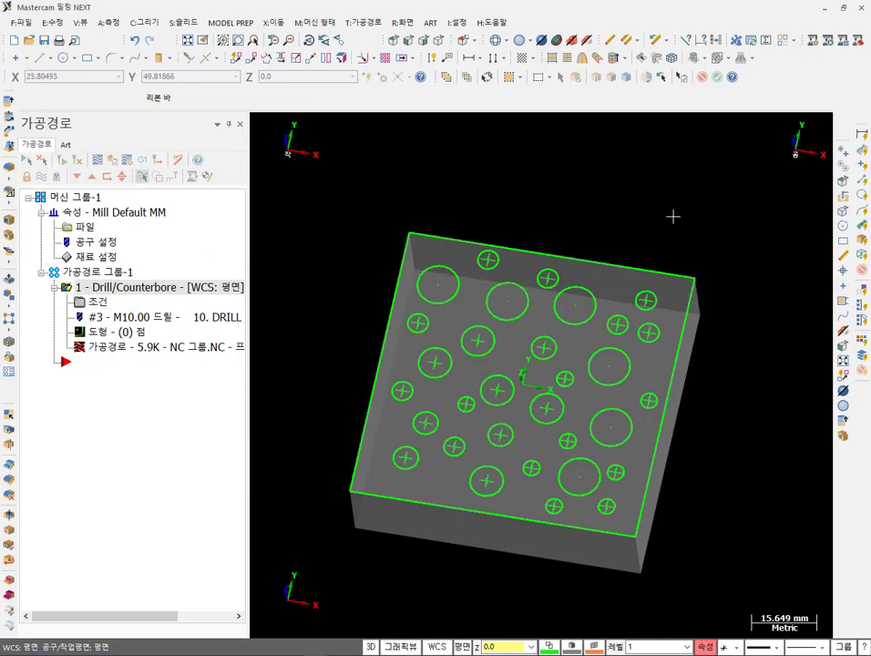
{"action": "middle_click_drag", "start_coordinate": [670, 214], "coordinate": [613, 160]}
{"action": "key", "text": "alt+1"}
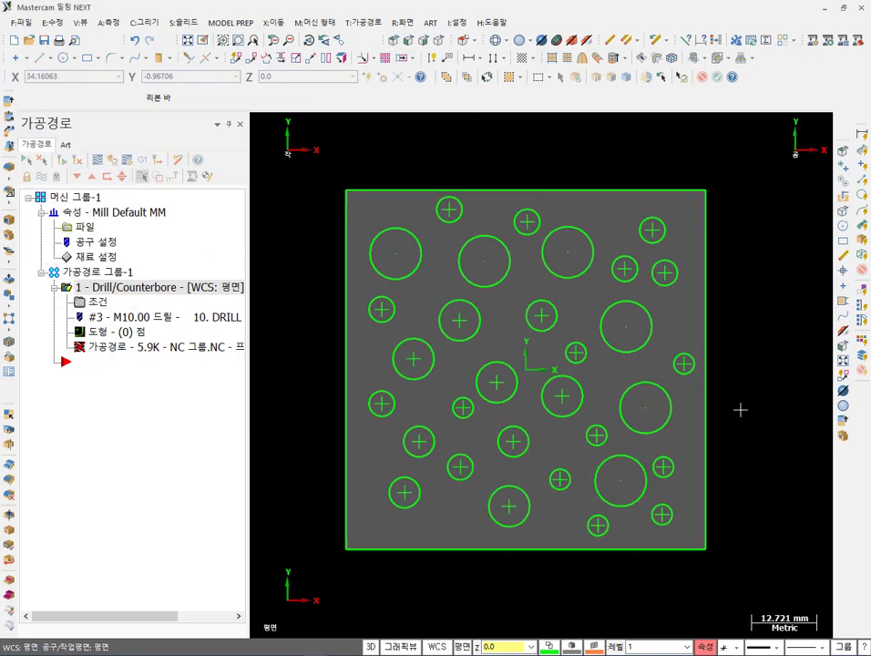
{"action": "left_click", "coordinate": [601, 324]}
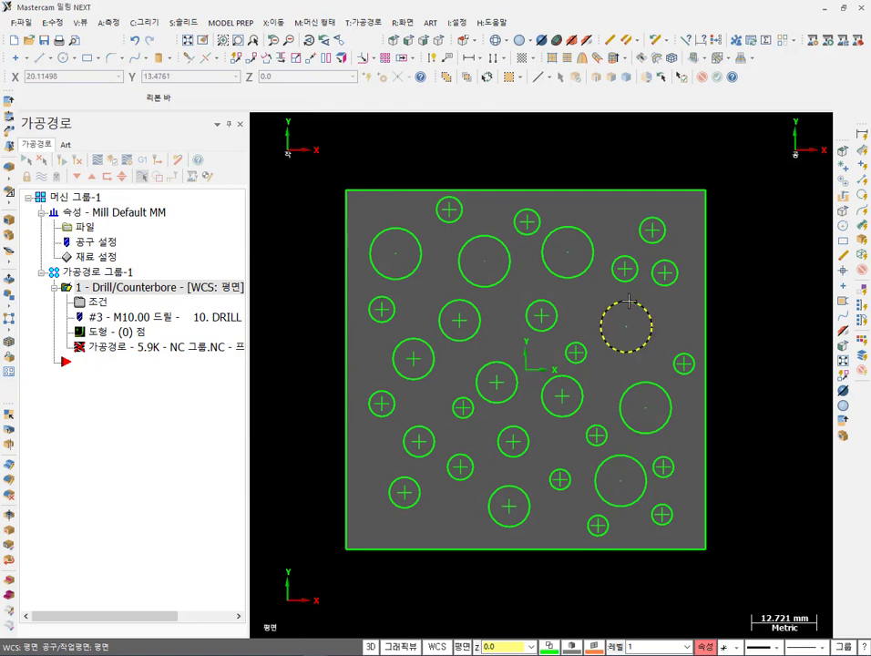
{"action": "key", "text": "Escape"}
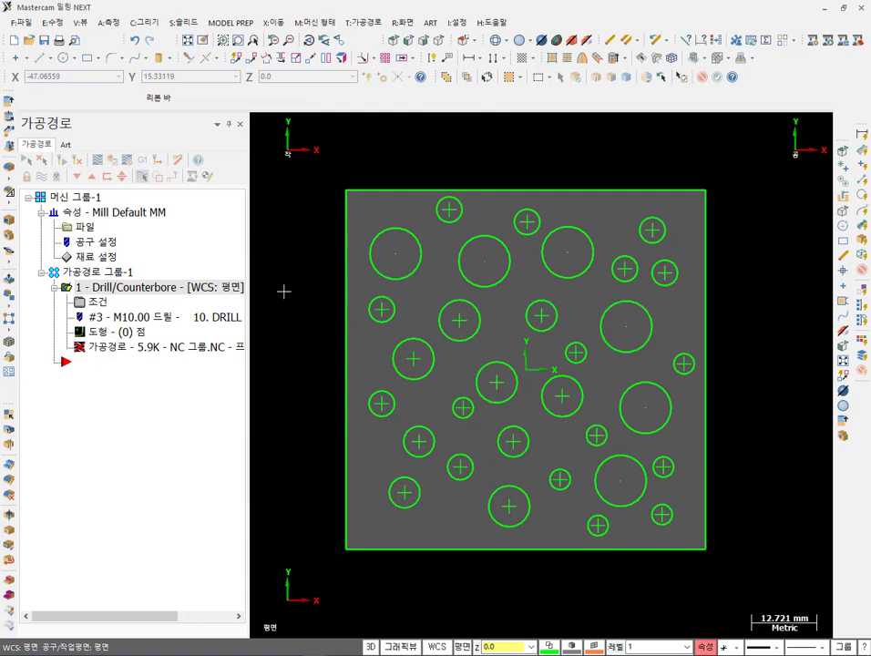
Reselect the toolpath's drill points automatically, using the centres of the two uppermost small circles and the lowest small circle.
{"action": "left_click", "coordinate": [95, 331]}
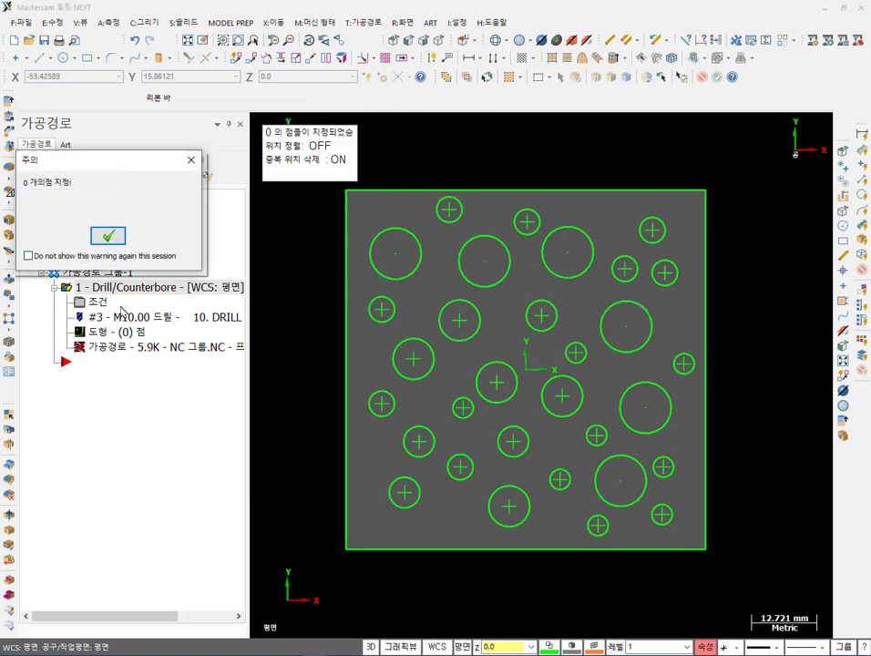
{"action": "left_click", "coordinate": [114, 238]}
{"action": "right_click", "coordinate": [105, 209]}
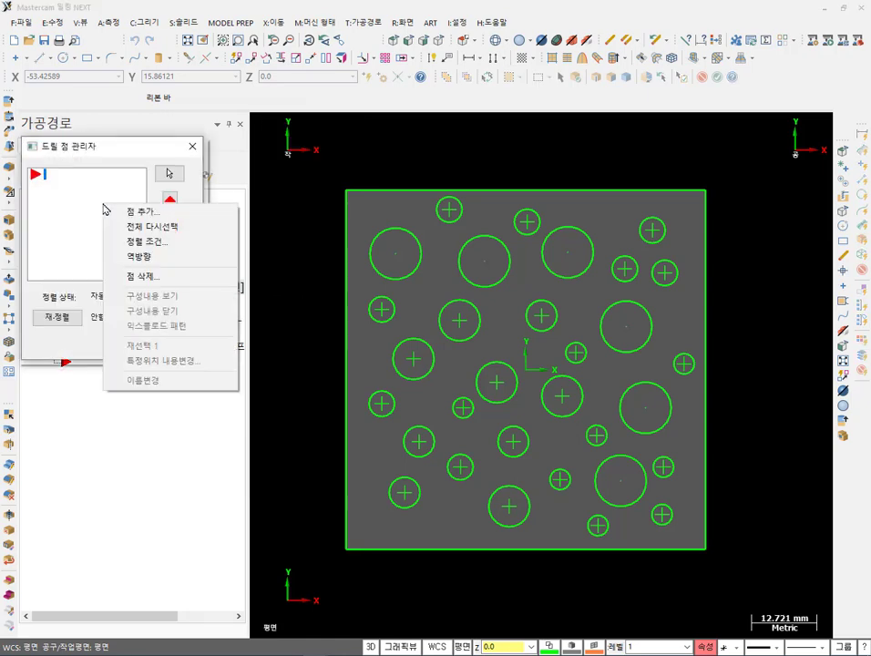
{"action": "left_click", "coordinate": [162, 226]}
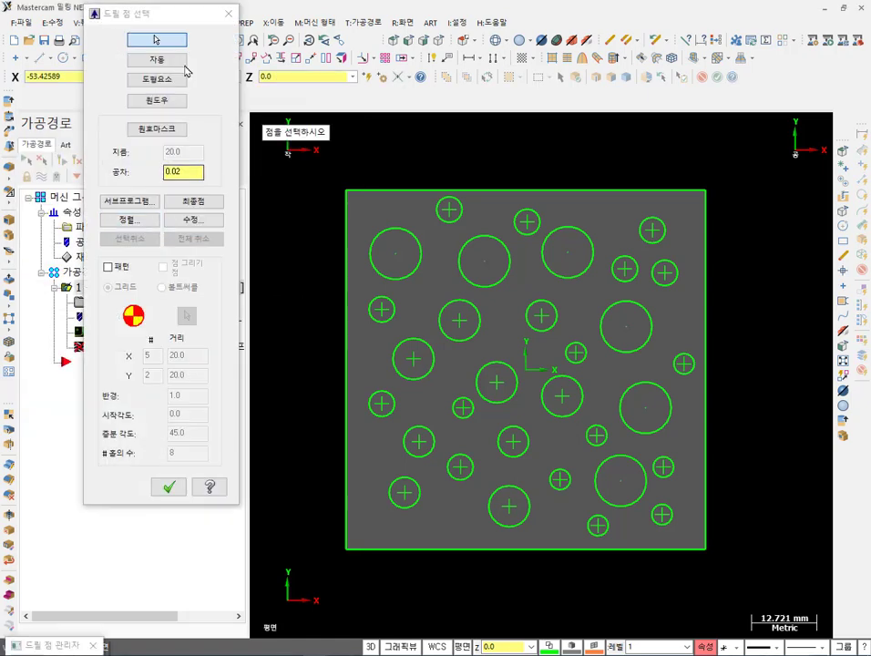
{"action": "left_click", "coordinate": [160, 61]}
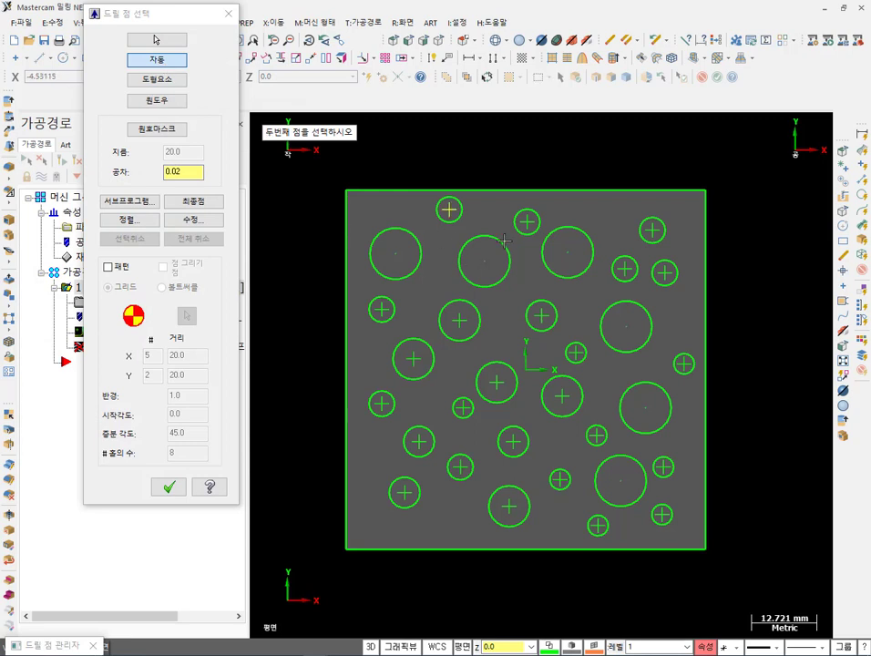
{"action": "left_click", "coordinate": [527, 221]}
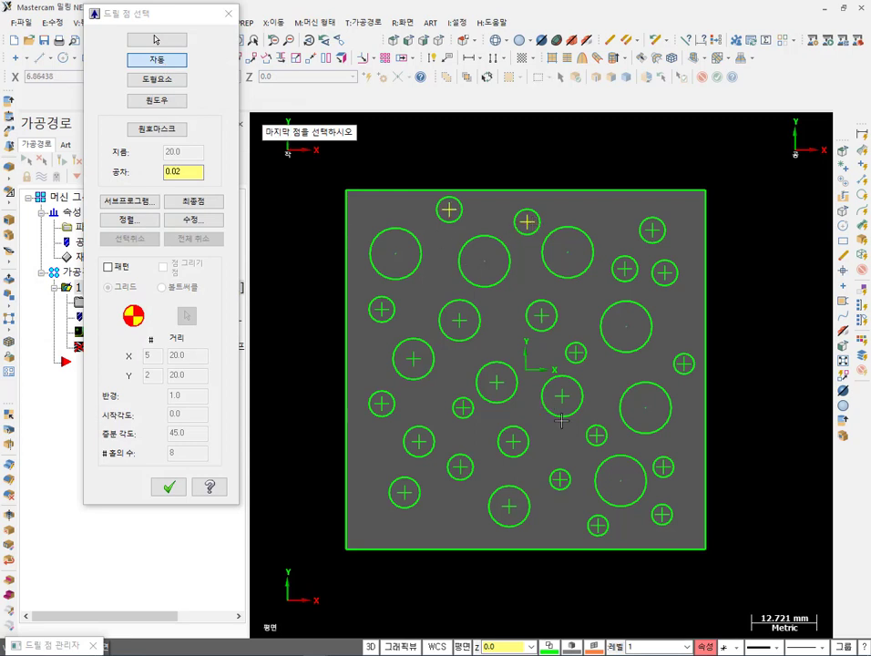
{"action": "left_click", "coordinate": [597, 525]}
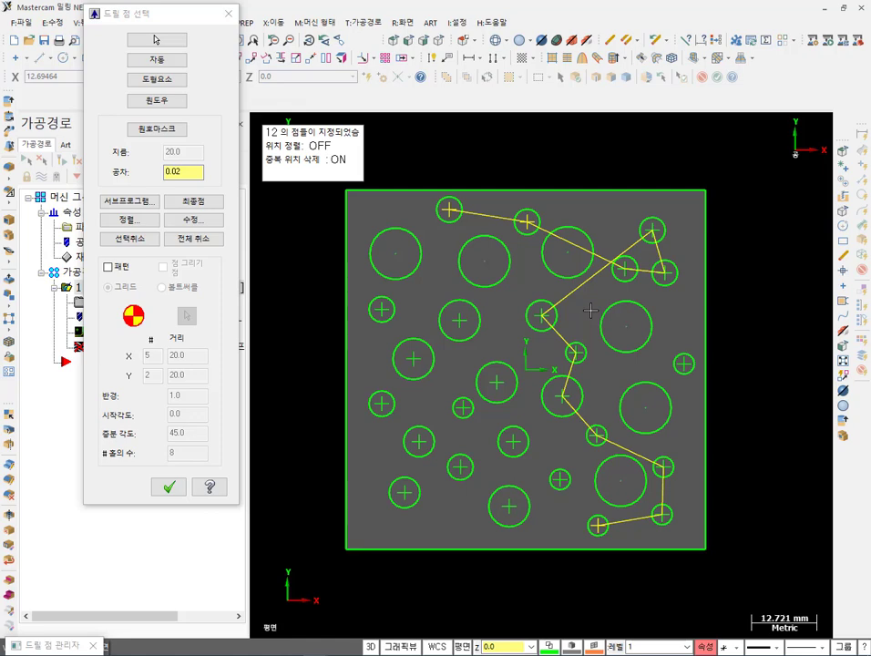
{"action": "left_click", "coordinate": [168, 486]}
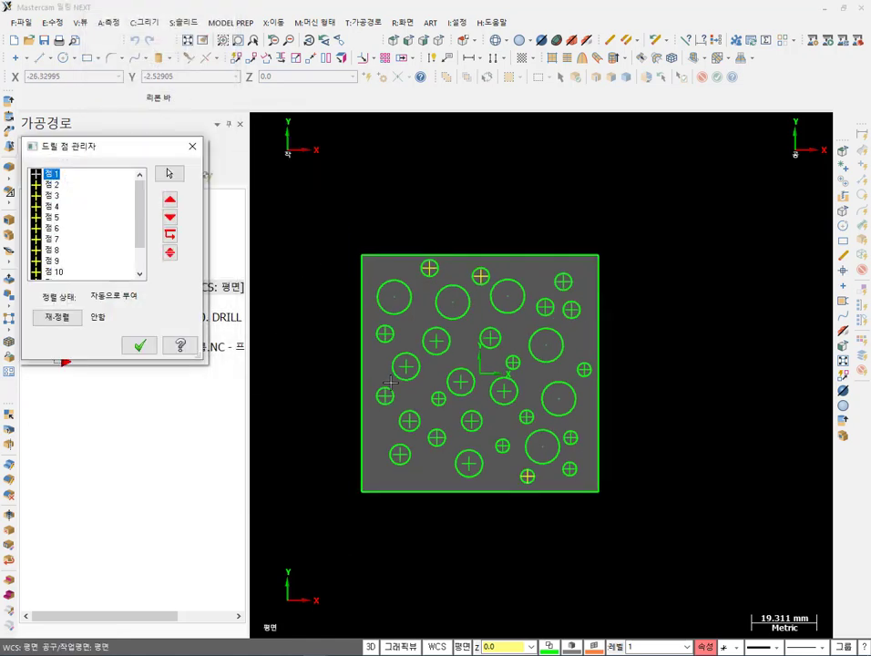
{"action": "left_click", "coordinate": [169, 173]}
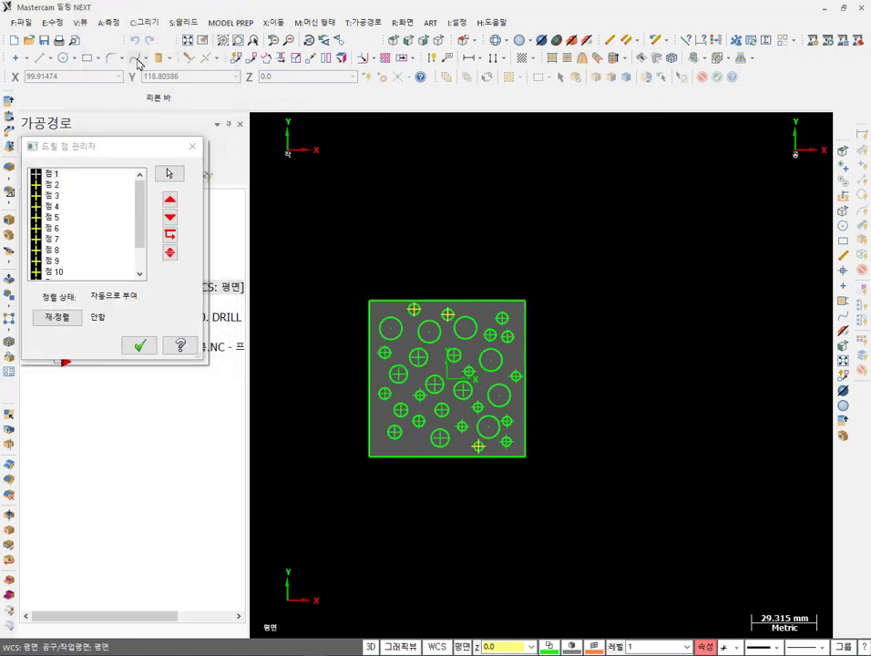
Draw an S-shaped manual spline through freely placed points beside the square, running from above it down to its lower side.
{"action": "left_click", "coordinate": [440, 236]}
{"action": "left_click", "coordinate": [559, 233]}
{"action": "left_click", "coordinate": [603, 366]}
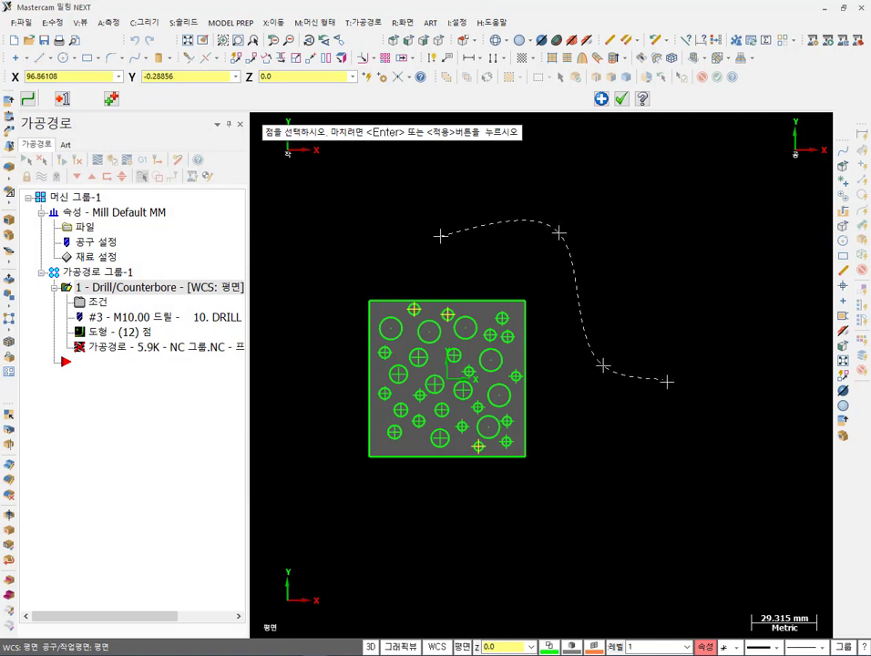
{"action": "left_click", "coordinate": [688, 392]}
{"action": "left_click", "coordinate": [656, 492]}
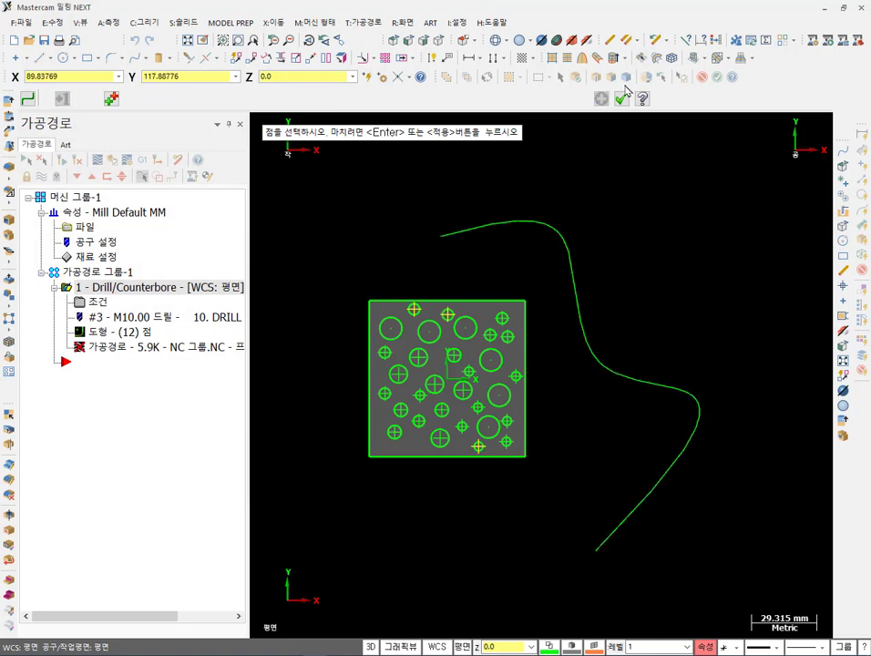
{"action": "key", "text": "Return"}
Create 50 evenly spaced points along the spline with the segment points command.
{"action": "left_click", "coordinate": [541, 226]}
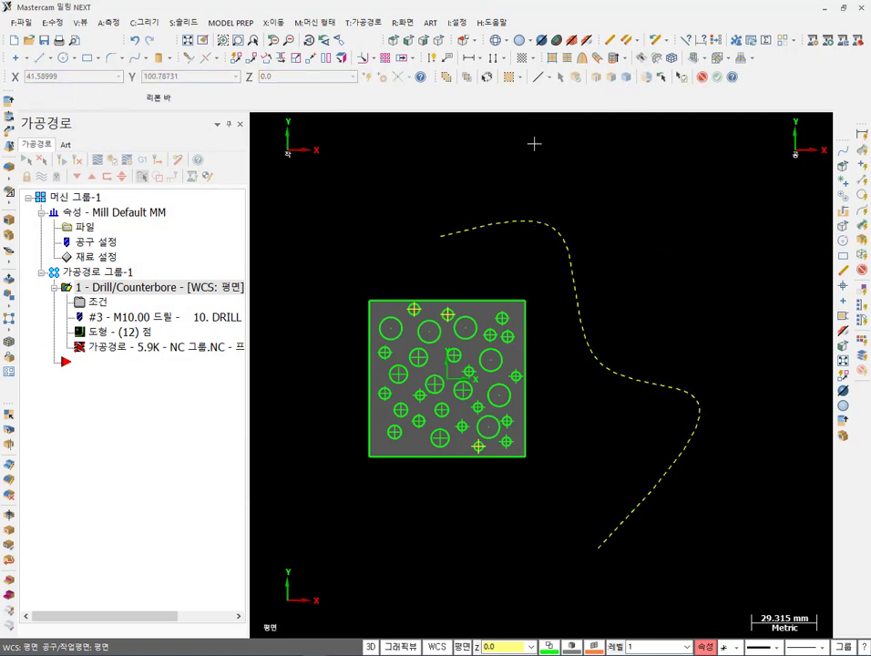
{"action": "left_click", "coordinate": [146, 22]}
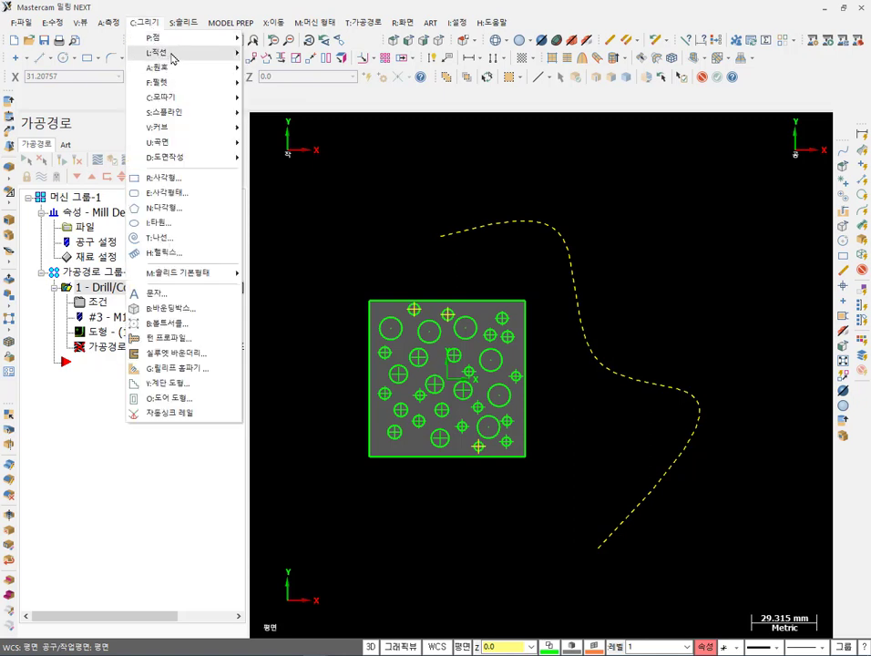
{"action": "mouse_move", "coordinate": [207, 38]}
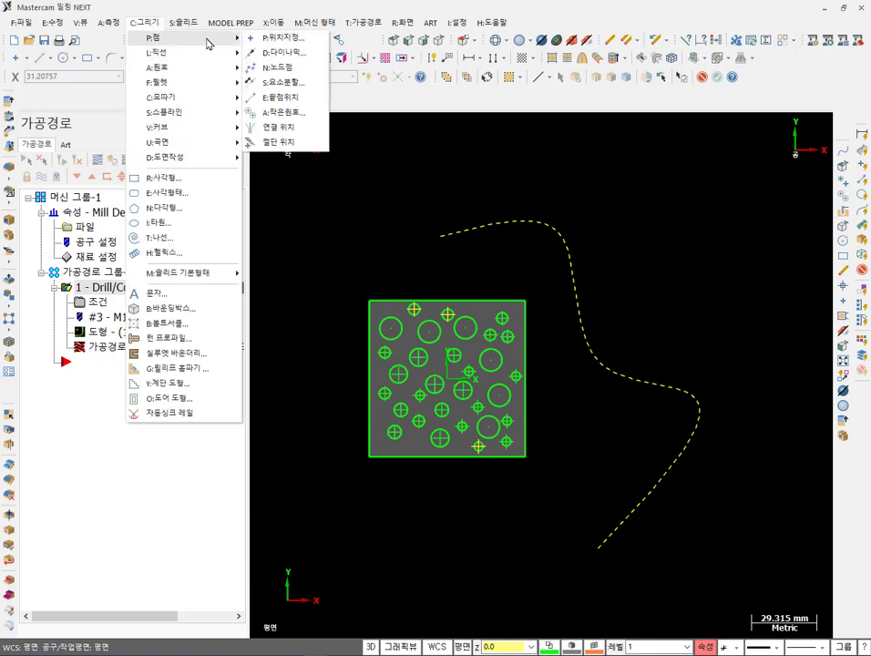
{"action": "left_click", "coordinate": [293, 83]}
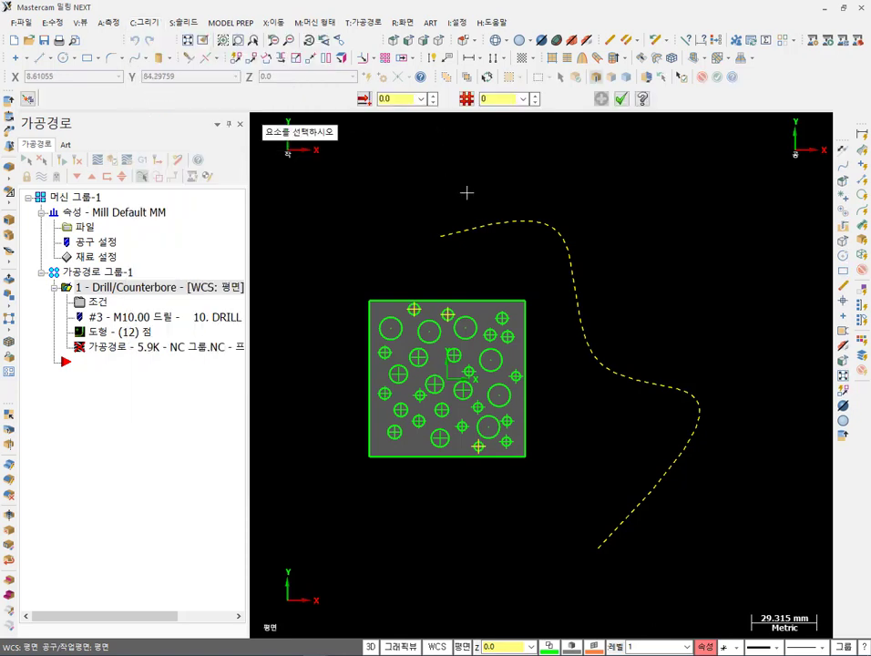
{"action": "left_click", "coordinate": [501, 99]}
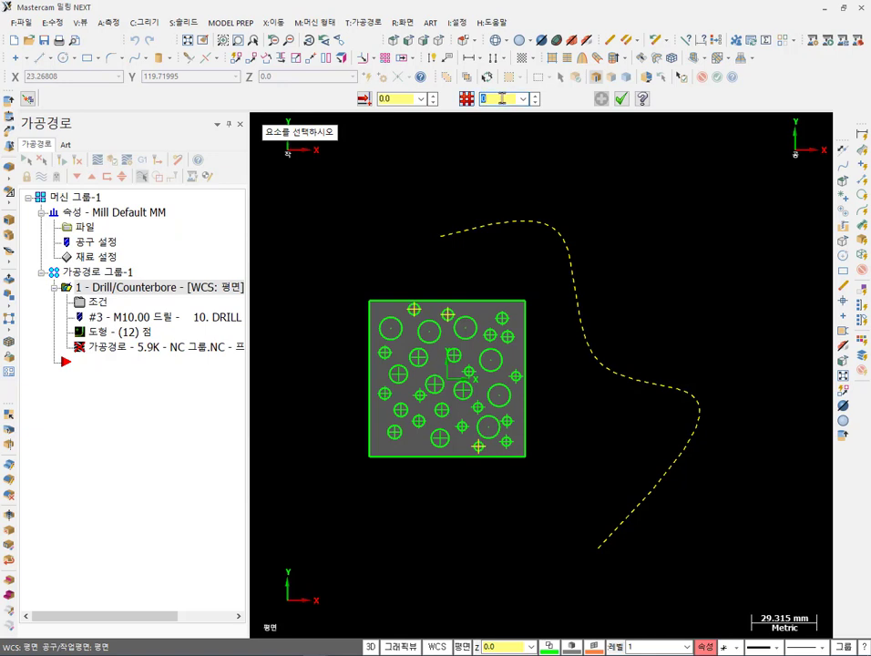
{"action": "type", "text": "50"}
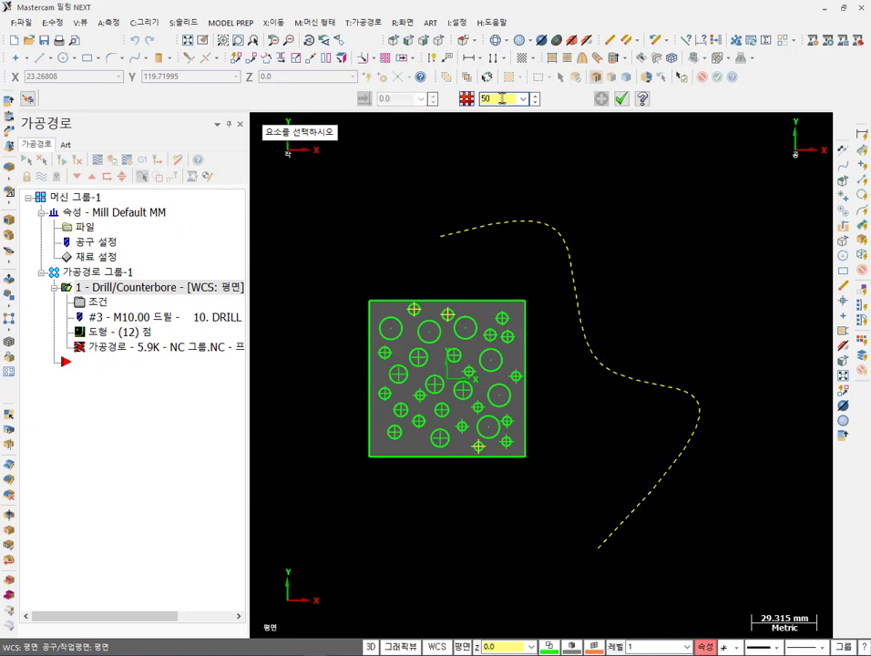
{"action": "left_click", "coordinate": [521, 226]}
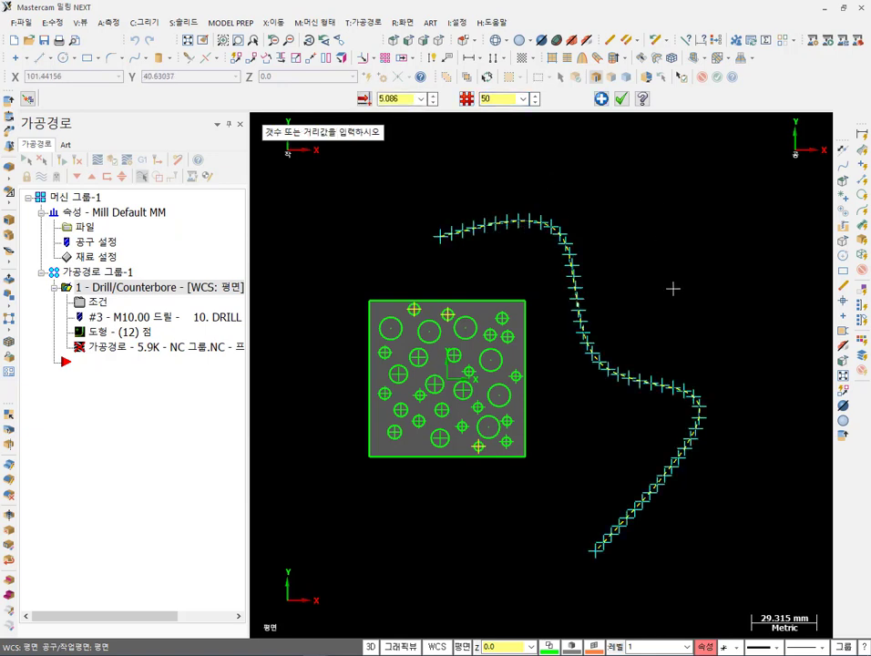
{"action": "scroll", "coordinate": [670, 287], "scroll_direction": "up", "scroll_amount": 1}
{"action": "scroll", "coordinate": [536, 302], "scroll_direction": "down", "scroll_amount": 1}
{"action": "left_click", "coordinate": [620, 98]}
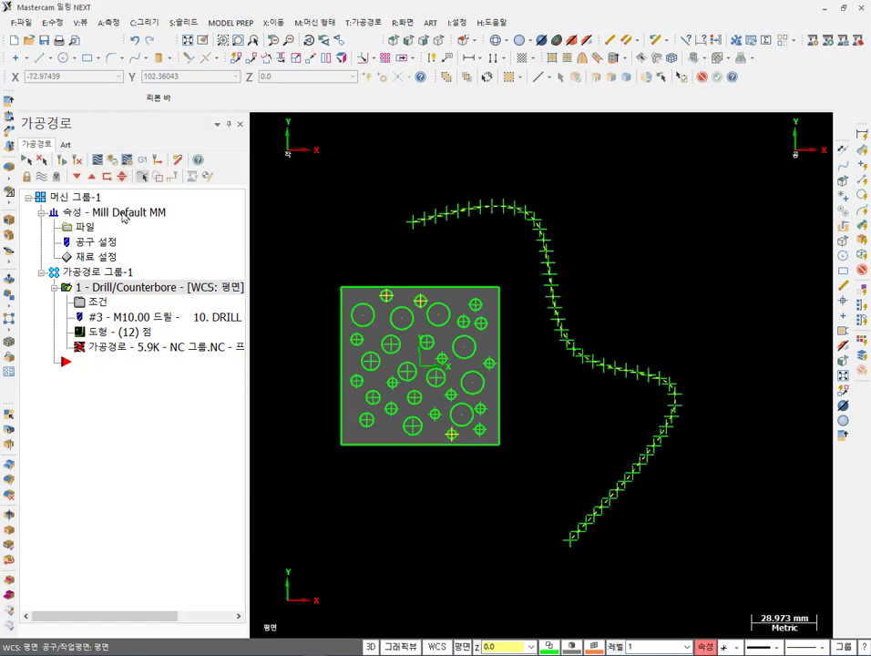
Replace all drill points by automatic selection, using the spline's first, second and last points, and accept the list.
{"action": "left_click", "coordinate": [112, 337]}
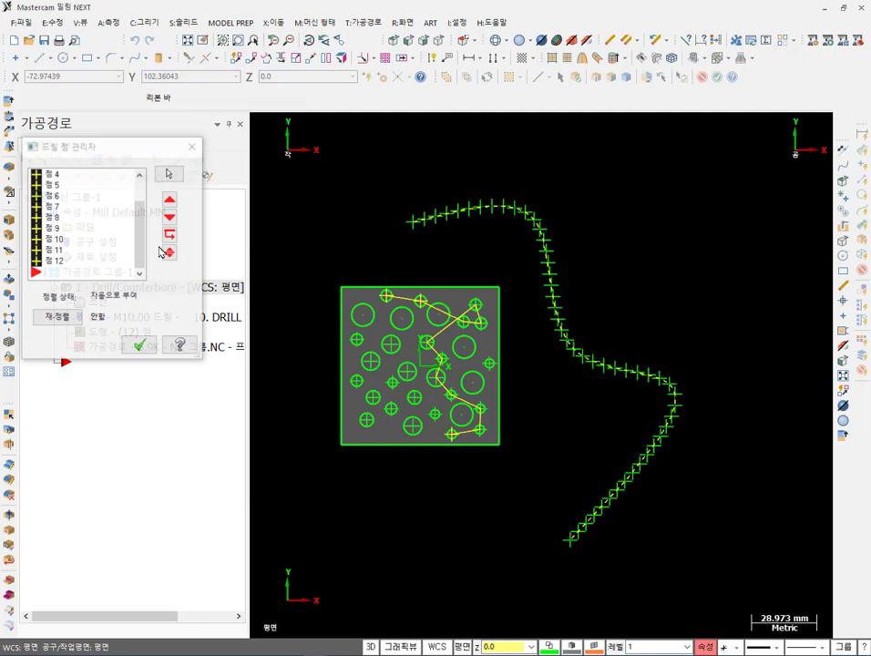
{"action": "right_click", "coordinate": [102, 204]}
{"action": "left_click", "coordinate": [158, 235]}
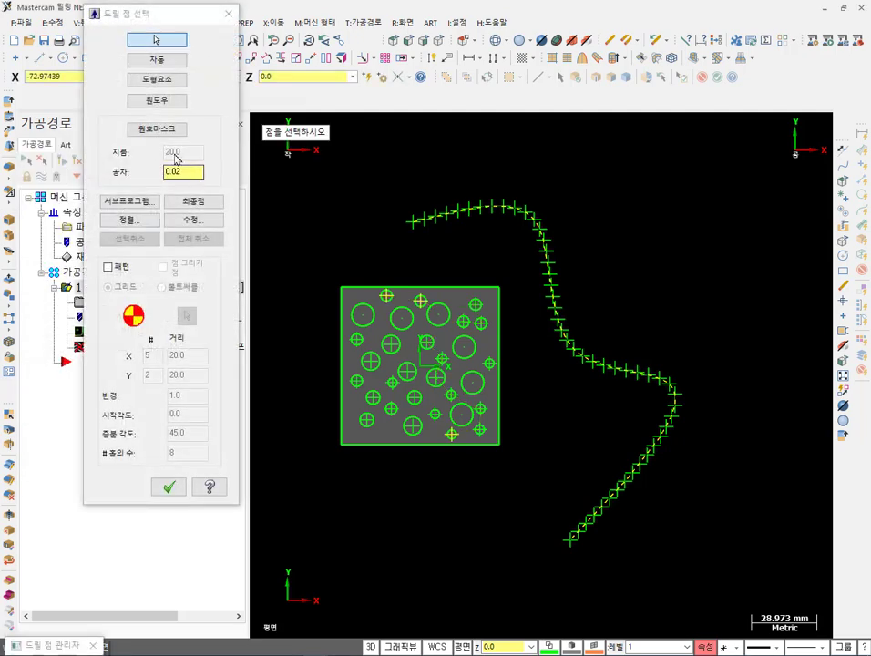
{"action": "left_click", "coordinate": [156, 61]}
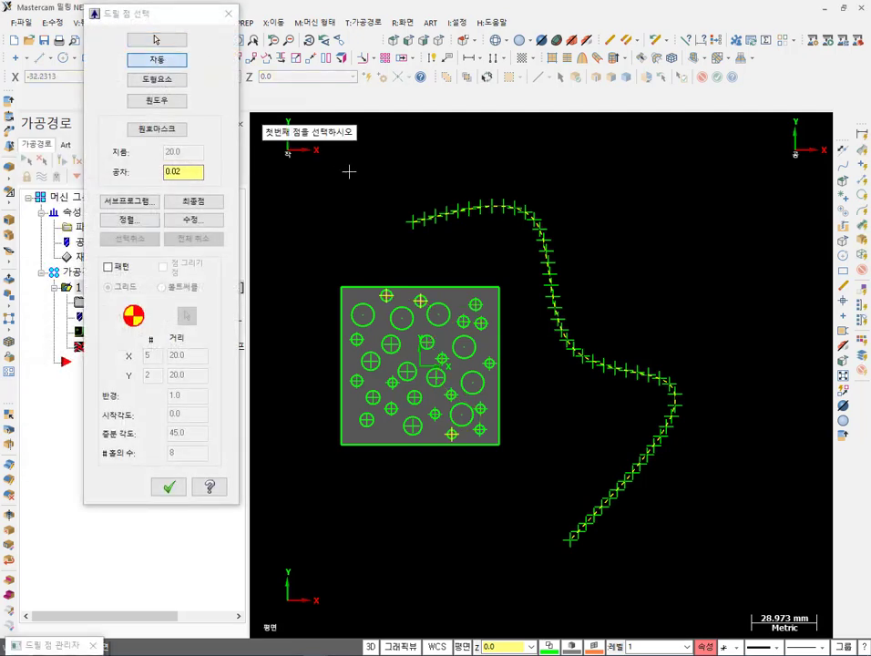
{"action": "left_click", "coordinate": [420, 221]}
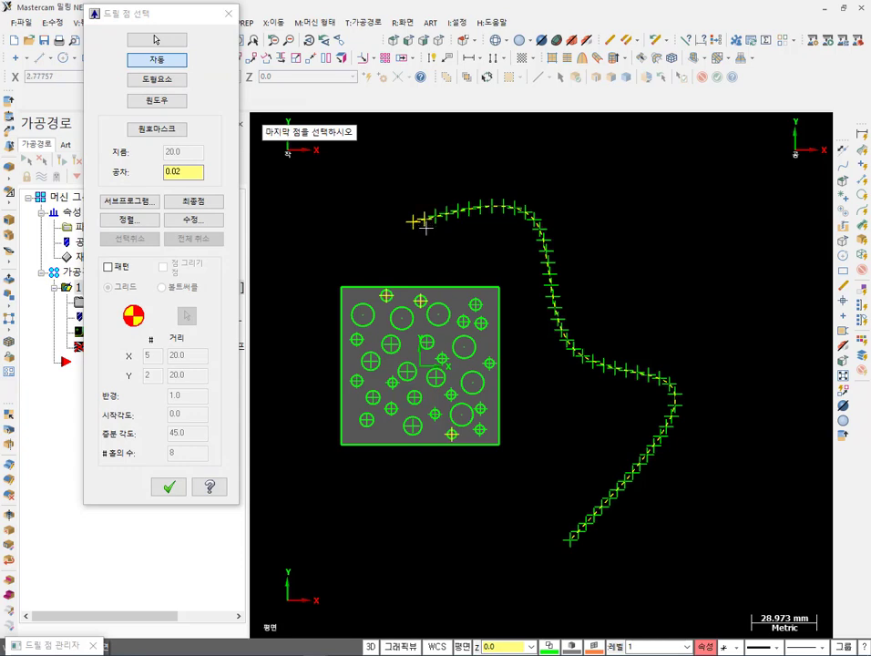
{"action": "left_click", "coordinate": [572, 544]}
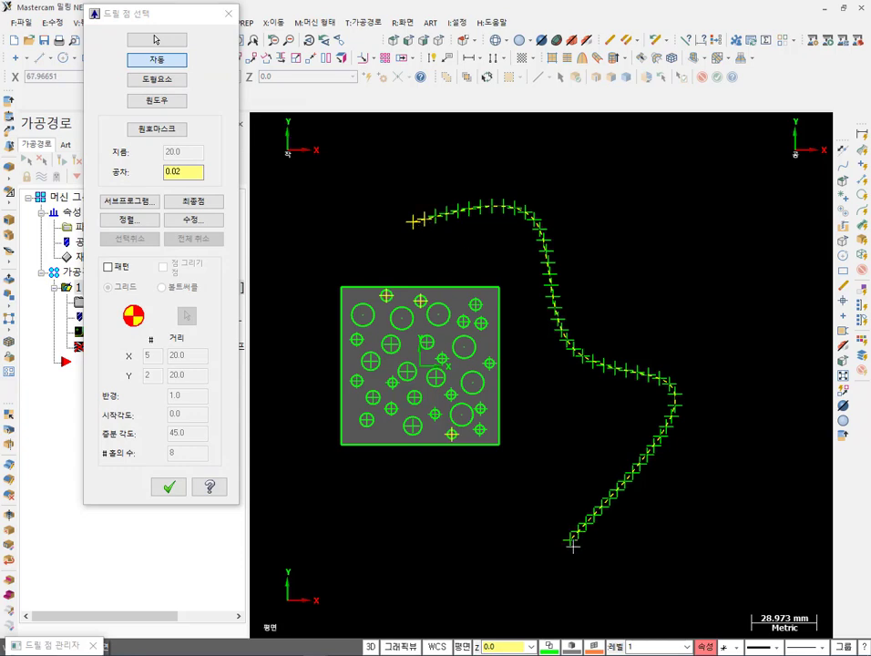
{"action": "left_click", "coordinate": [171, 489]}
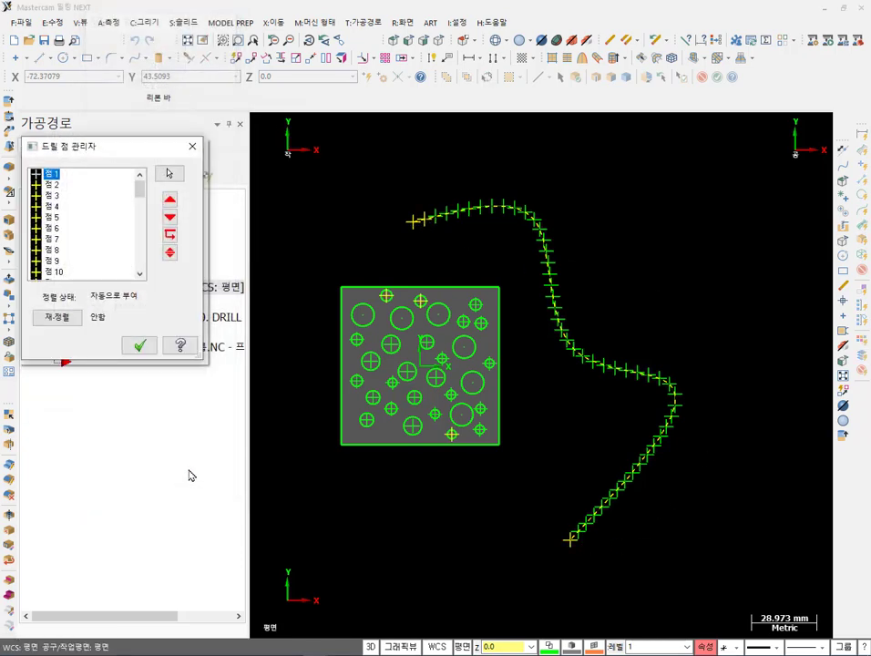
{"action": "left_click", "coordinate": [144, 350]}
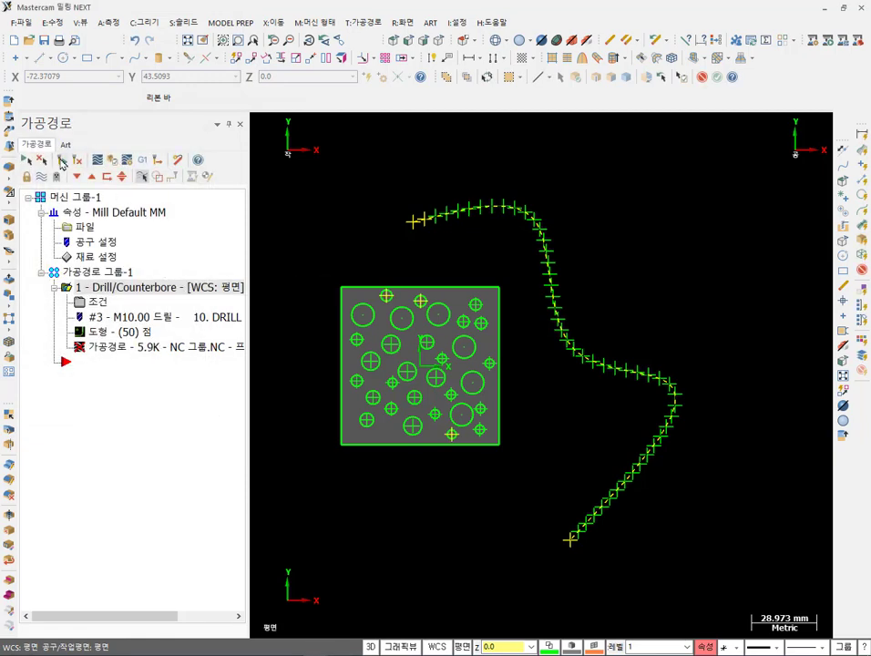
Regenerate the drill toolpath, examine the drill moves along the spline from several angles, and return to the top view.
{"action": "scroll", "coordinate": [690, 363], "scroll_direction": "down", "scroll_amount": 1}
{"action": "middle_click_drag", "start_coordinate": [689, 363], "coordinate": [702, 324]}
{"action": "scroll", "coordinate": [703, 325], "scroll_direction": "up", "scroll_amount": 1}
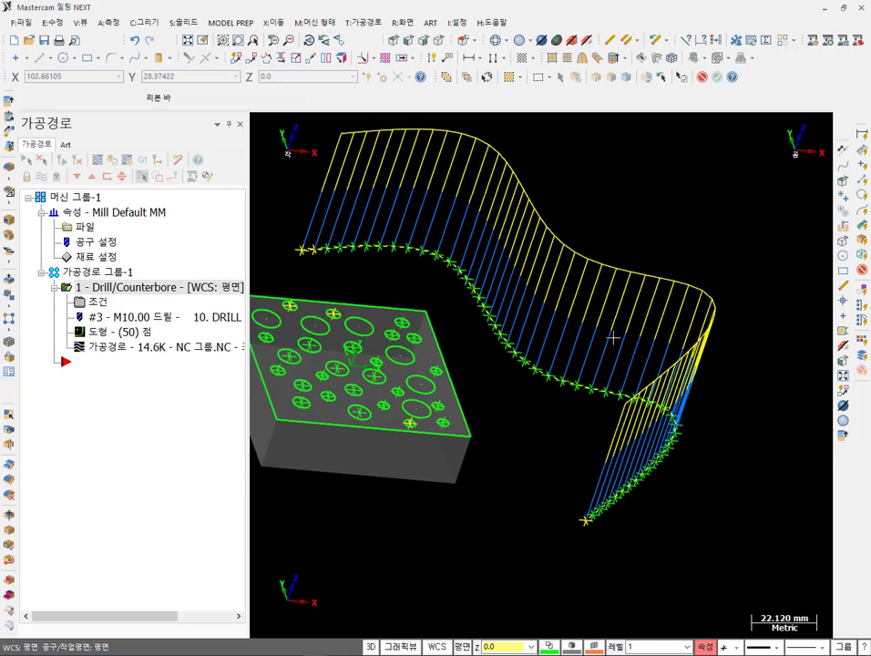
{"action": "middle_click_drag", "start_coordinate": [592, 319], "coordinate": [601, 310]}
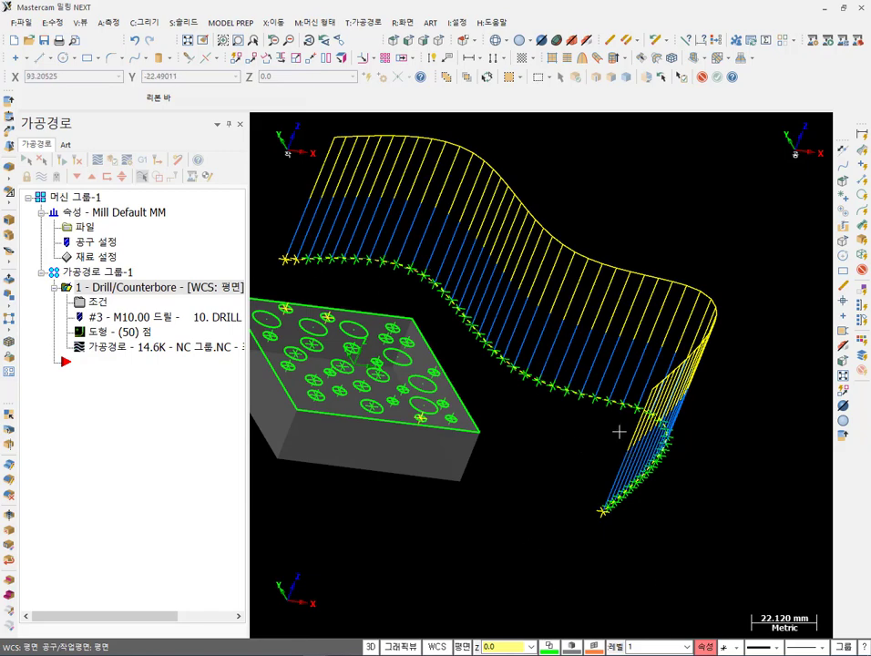
{"action": "scroll", "coordinate": [632, 512], "scroll_direction": "up", "scroll_amount": 2}
{"action": "middle_click_drag", "start_coordinate": [632, 512], "coordinate": [565, 497]}
{"action": "scroll", "coordinate": [710, 484], "scroll_direction": "down", "scroll_amount": 1}
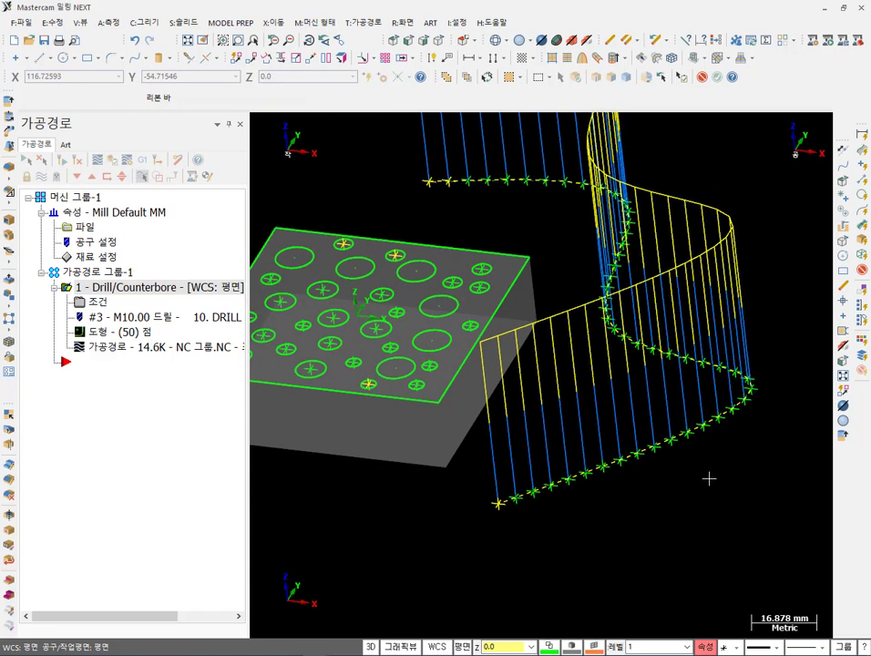
{"action": "scroll", "coordinate": [706, 465], "scroll_direction": "down", "scroll_amount": 2}
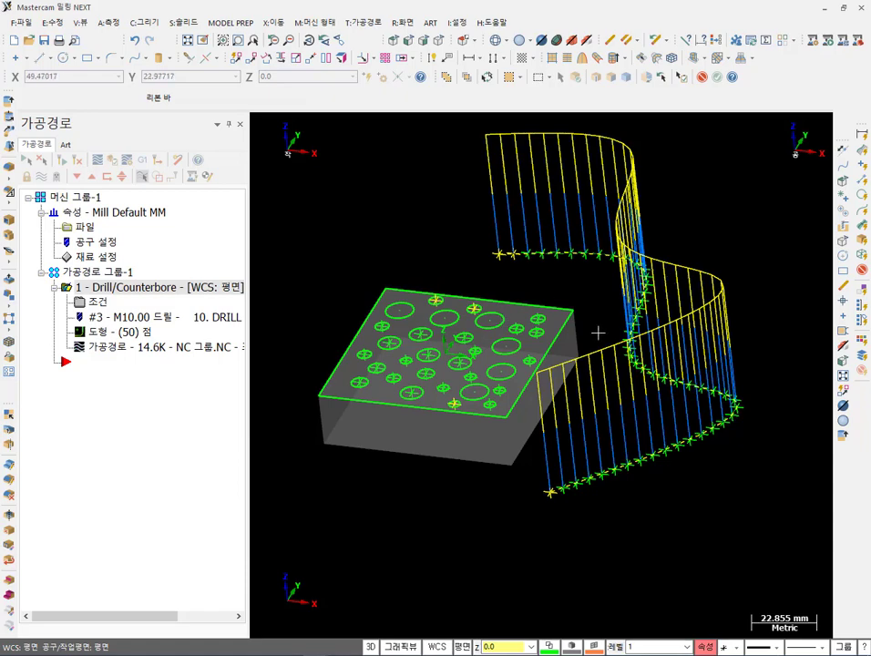
{"action": "middle_click_drag", "start_coordinate": [597, 332], "coordinate": [478, 243]}
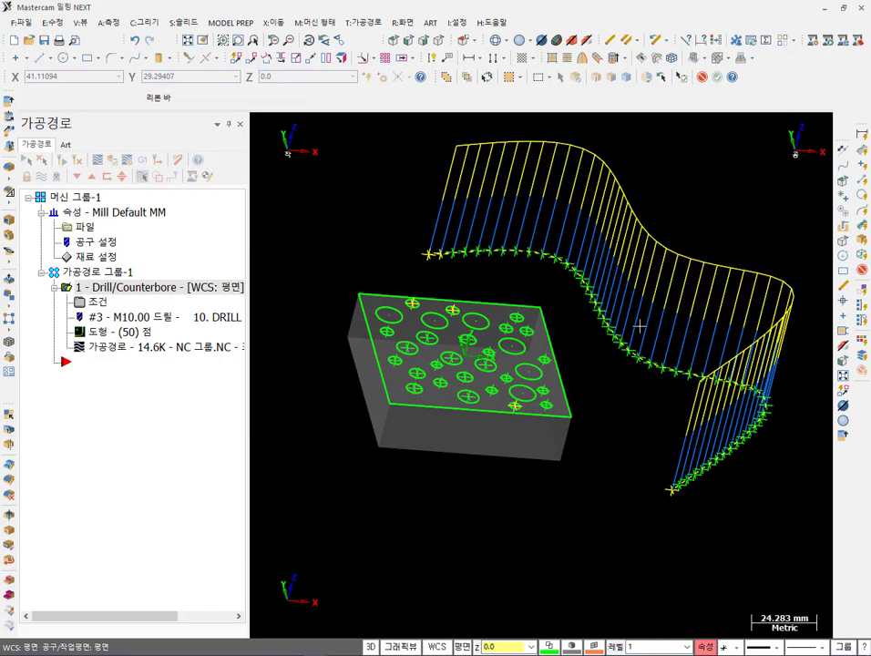
{"action": "scroll", "coordinate": [430, 255], "scroll_direction": "down", "scroll_amount": 1}
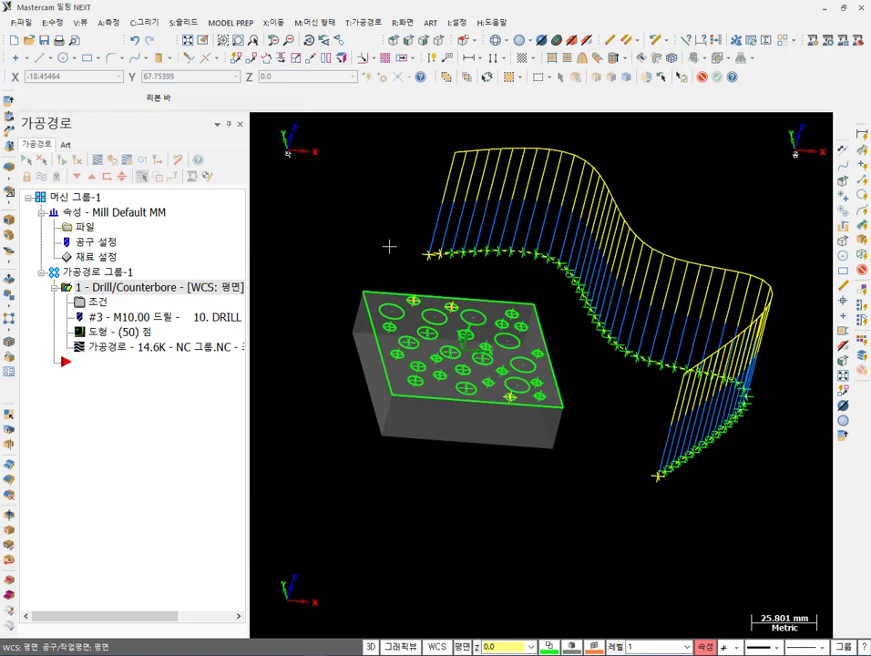
{"action": "left_click", "coordinate": [408, 41]}
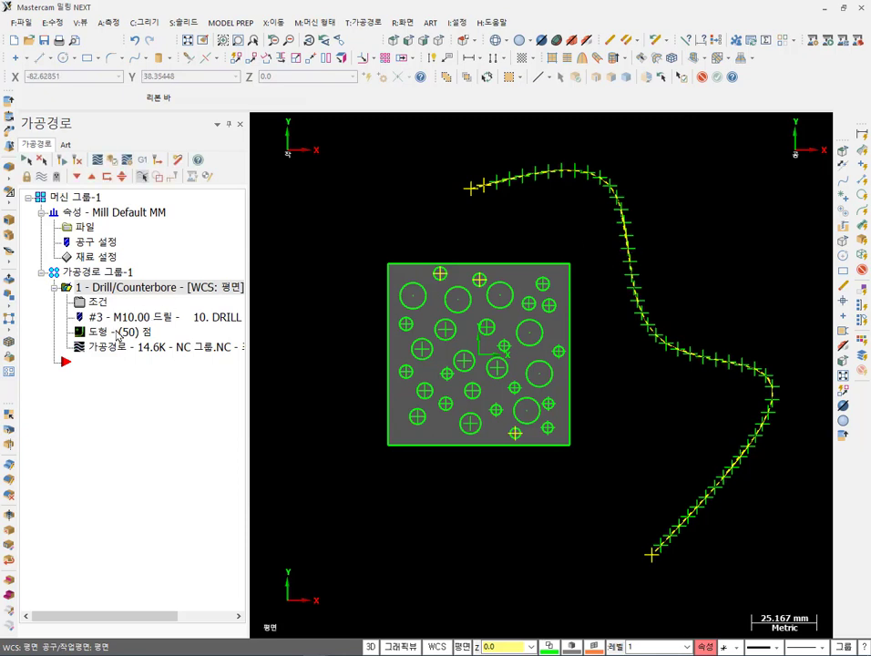
{"action": "scroll", "coordinate": [580, 358], "scroll_direction": "up", "scroll_amount": 2}
{"action": "scroll", "coordinate": [580, 358], "scroll_direction": "down", "scroll_amount": 1}
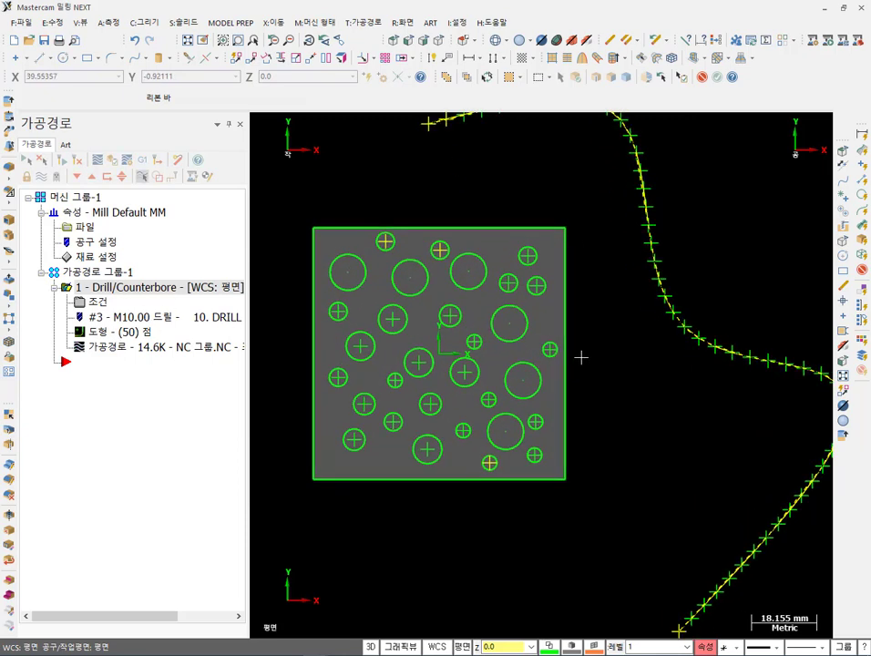
{"action": "scroll", "coordinate": [581, 358], "scroll_direction": "down", "scroll_amount": 1}
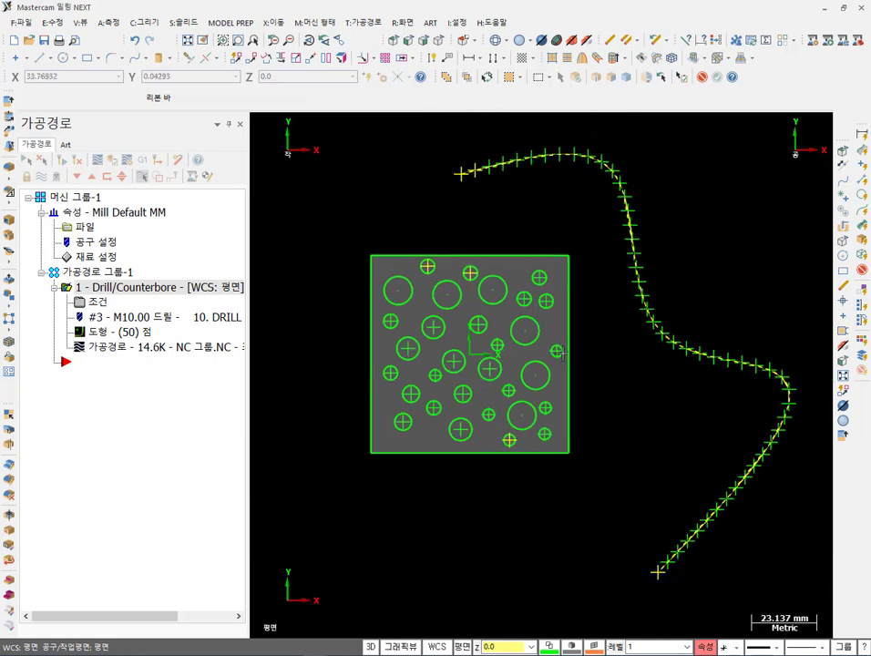
{"action": "left_click", "coordinate": [534, 373]}
{"action": "key", "text": "Escape"}
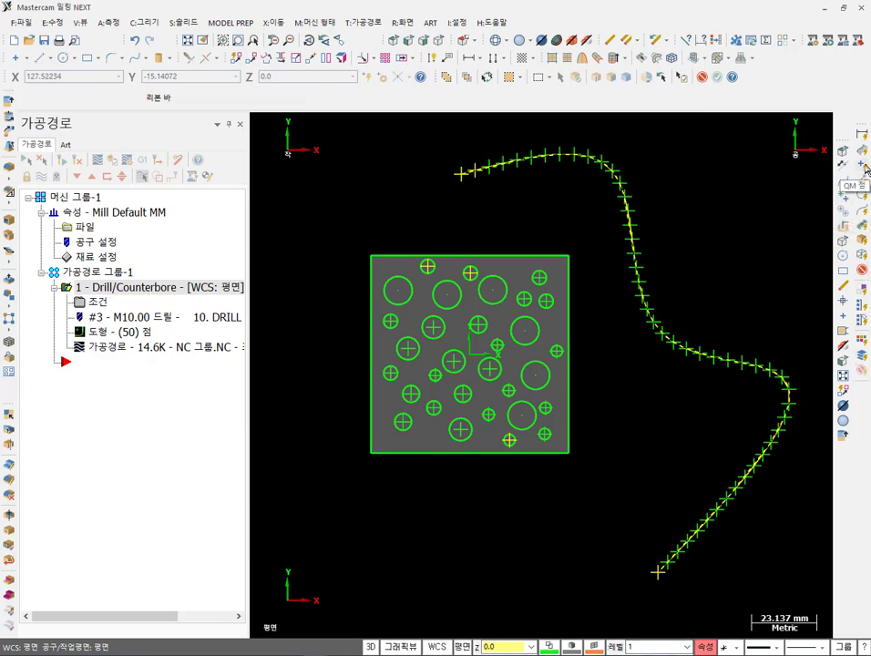
Delete all points together with the spline, including those linked to the toolpath, and fit the view to the square.
{"action": "left_click", "coordinate": [865, 169]}
{"action": "key", "text": "Delete"}
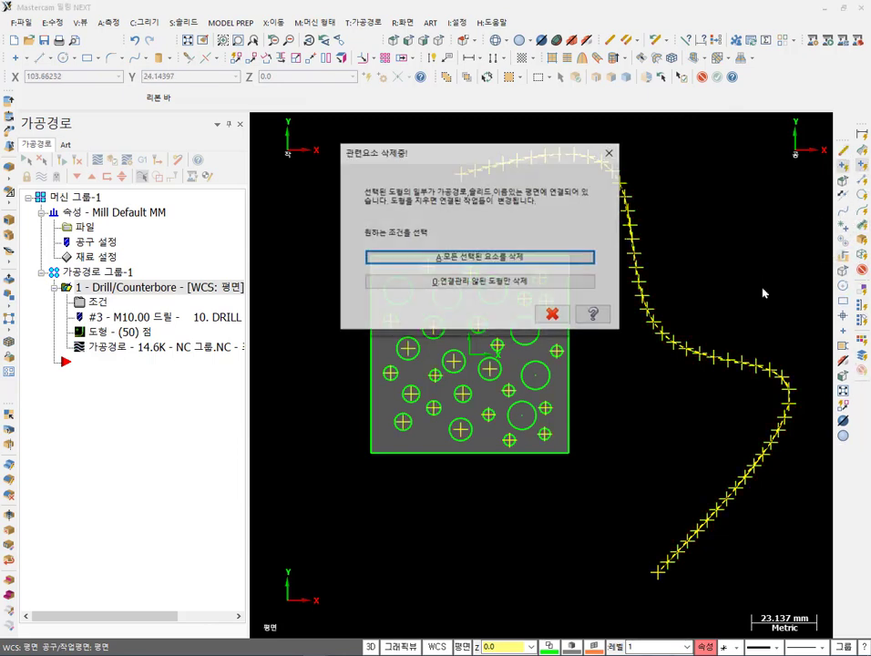
{"action": "left_click", "coordinate": [540, 257]}
{"action": "key", "text": "alt+F1"}
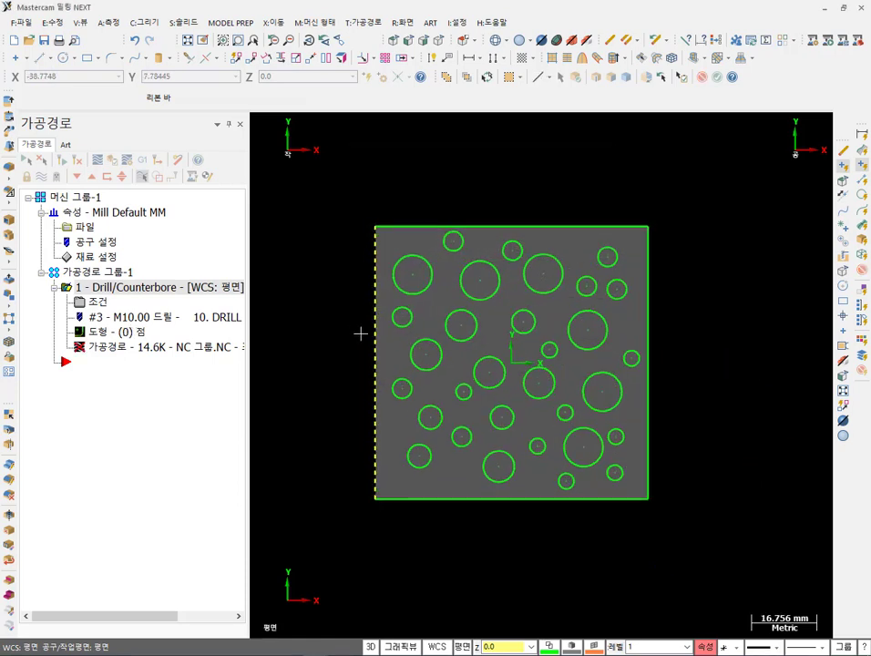
Try to reselect all drill points by entity, enclosing the square and all its circles in one window.
{"action": "left_click", "coordinate": [109, 337]}
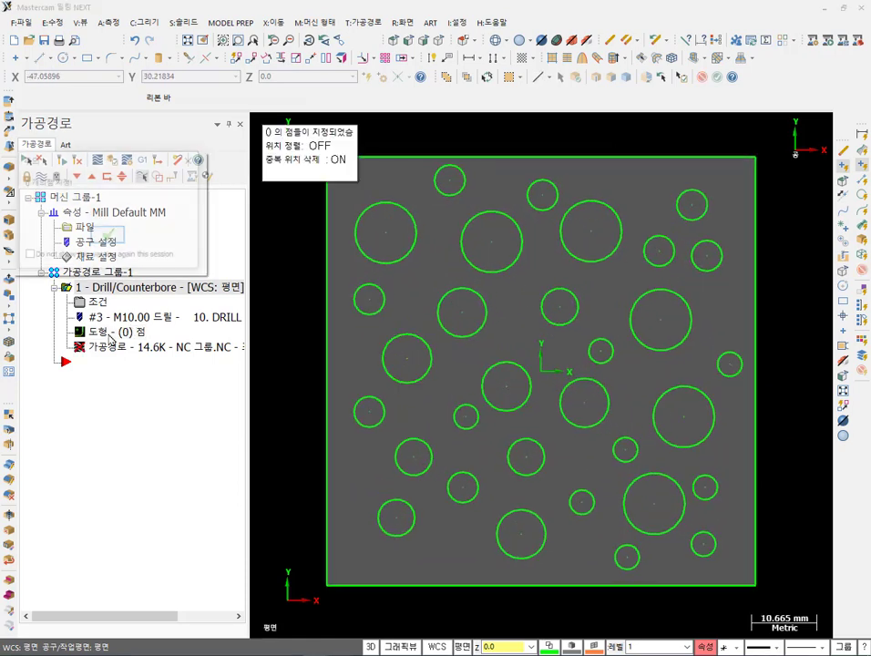
{"action": "left_click", "coordinate": [111, 231]}
{"action": "right_click", "coordinate": [107, 211]}
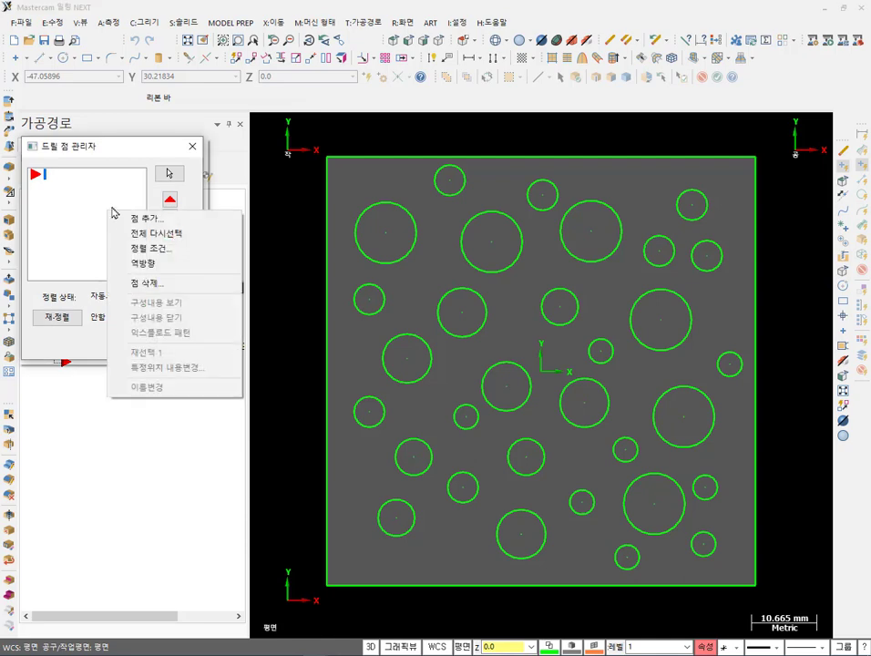
{"action": "left_click", "coordinate": [151, 233]}
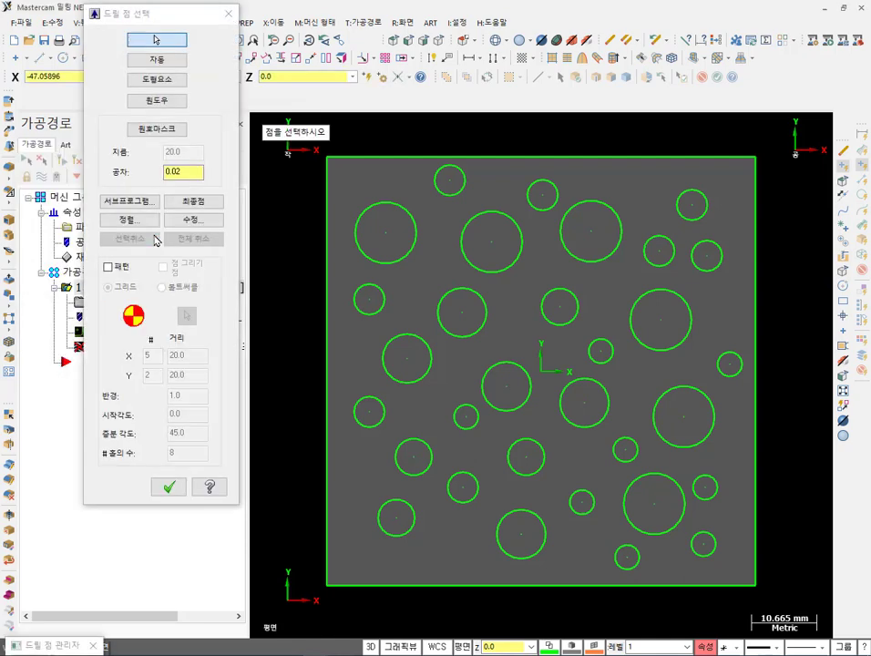
{"action": "left_click", "coordinate": [164, 83]}
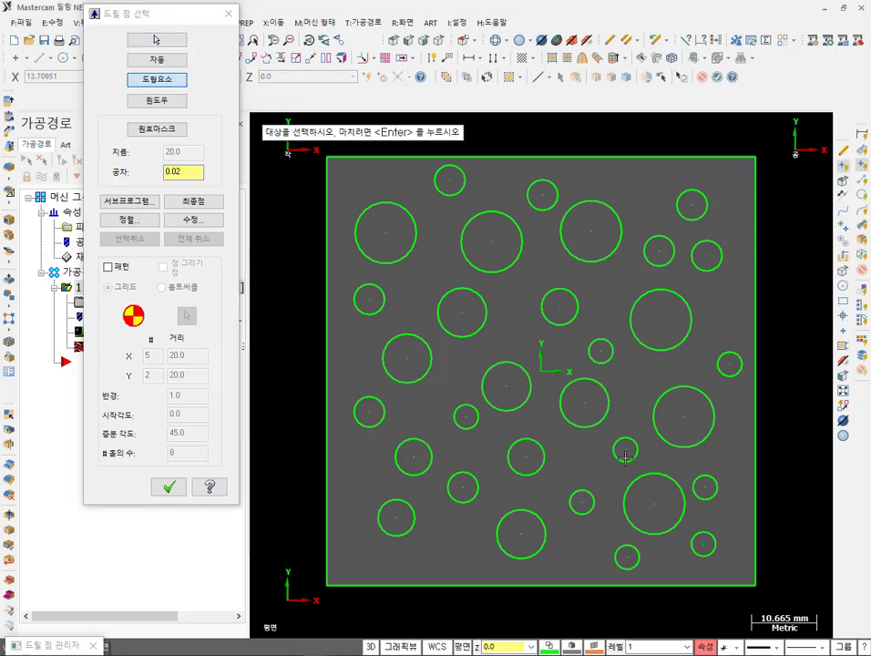
{"action": "scroll", "coordinate": [530, 355], "scroll_direction": "down", "scroll_amount": 2}
{"action": "left_click_drag", "start_coordinate": [365, 230], "coordinate": [751, 558]}
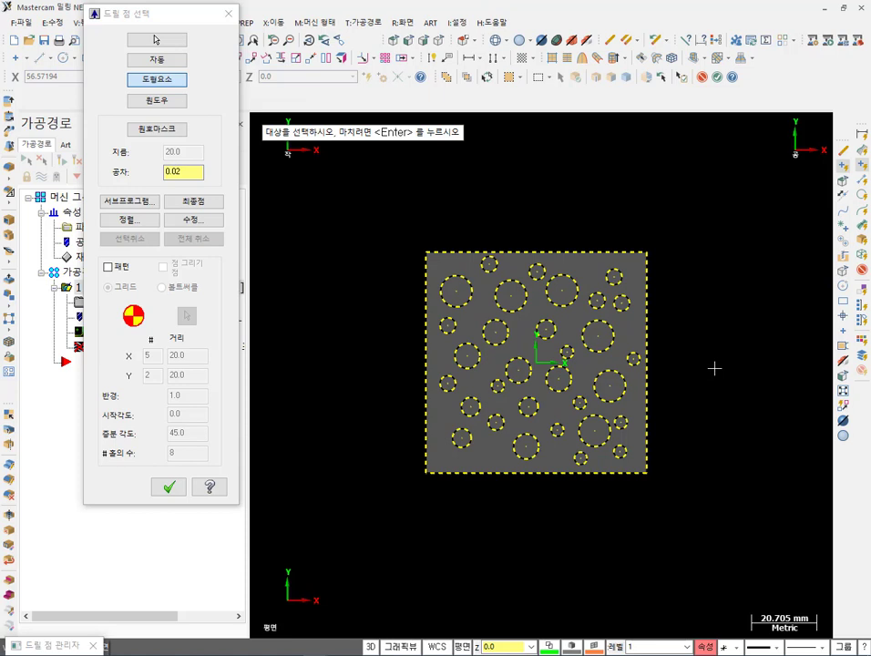
{"action": "scroll", "coordinate": [588, 364], "scroll_direction": "up", "scroll_amount": 2}
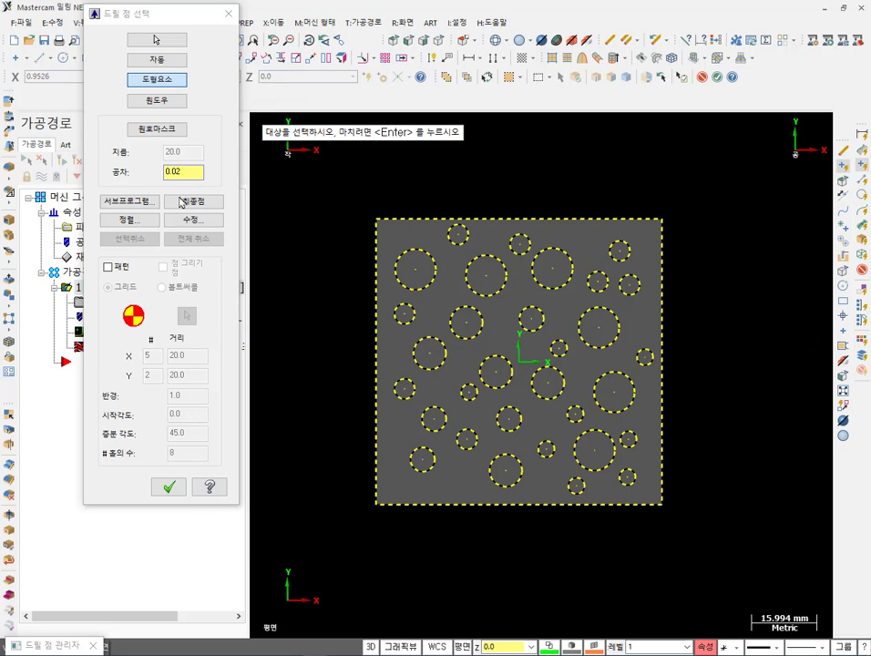
{"action": "key", "text": "Return"}
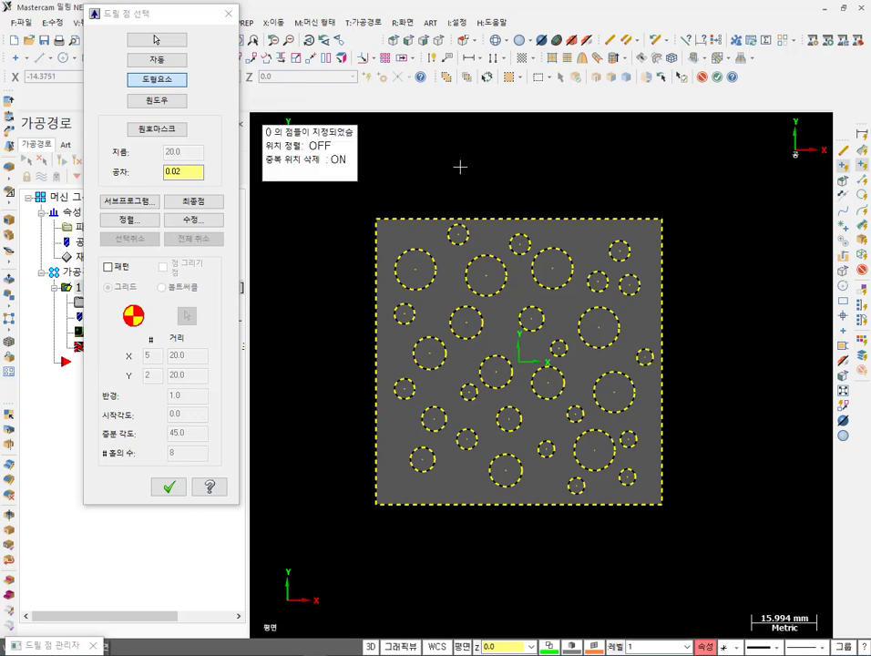
Reselect all drill points by entity, limiting the selection to every circle in the square.
{"action": "right_click", "coordinate": [102, 214]}
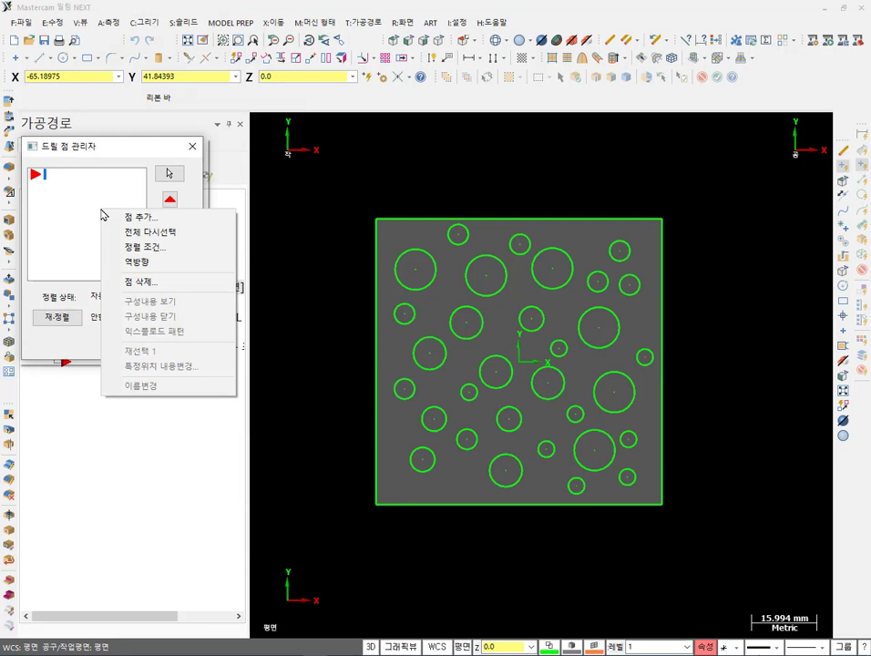
{"action": "left_click", "coordinate": [150, 233]}
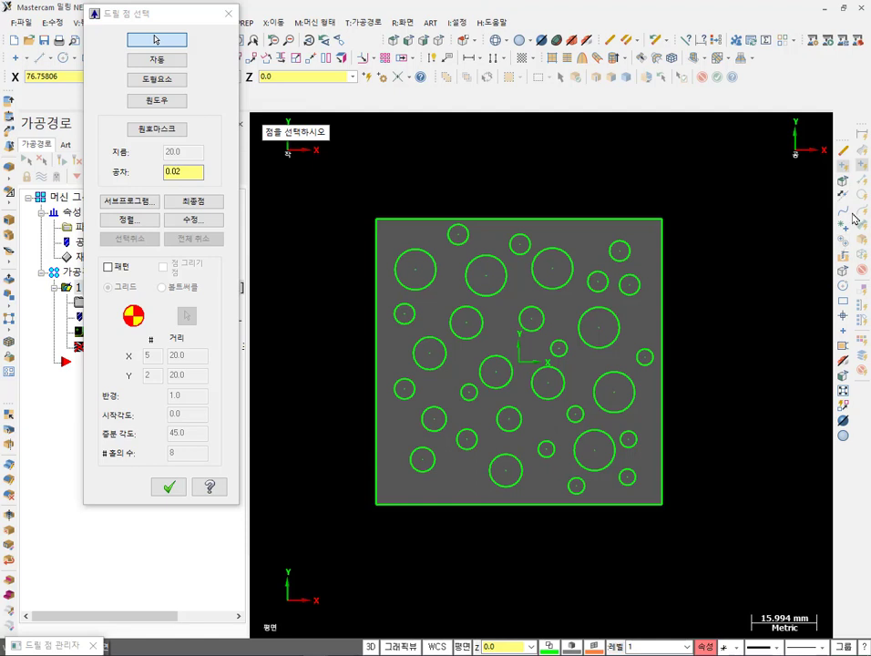
{"action": "left_click", "coordinate": [157, 79]}
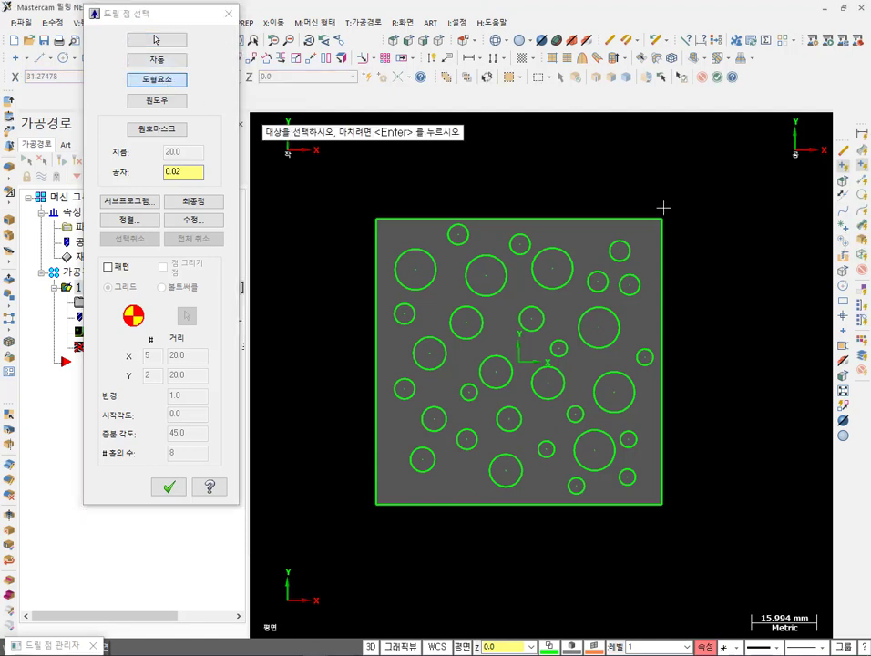
{"action": "left_click", "coordinate": [862, 198]}
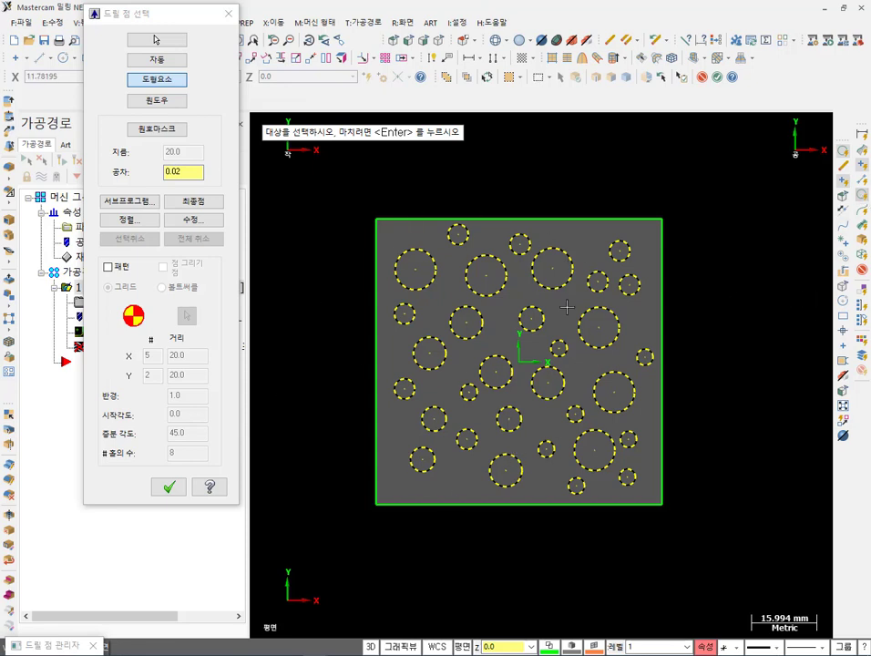
{"action": "left_click", "coordinate": [168, 488]}
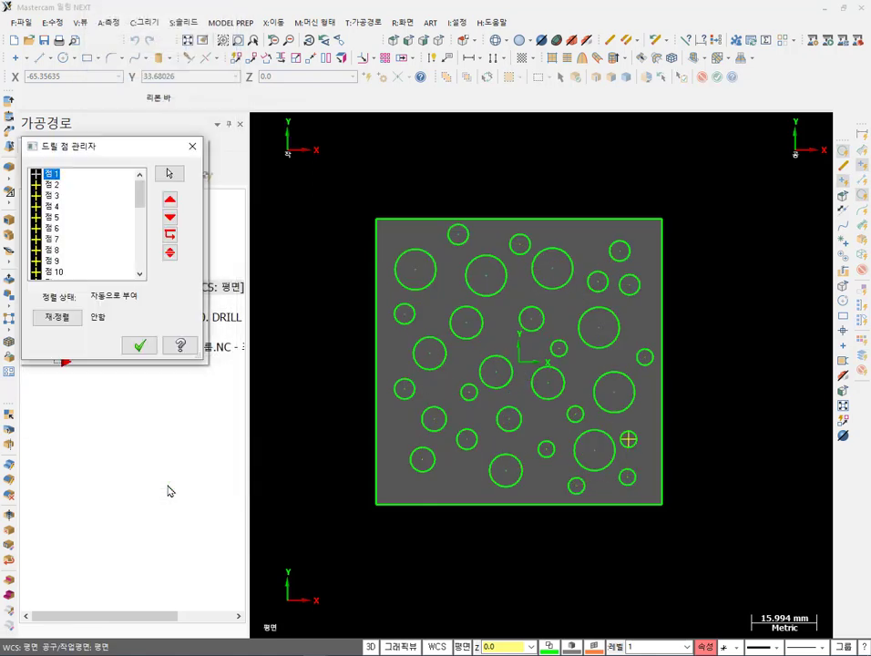
Accept the drill point list and regenerate the drill toolpath, viewing its moves over the circles in 3D.
{"action": "left_click", "coordinate": [141, 346]}
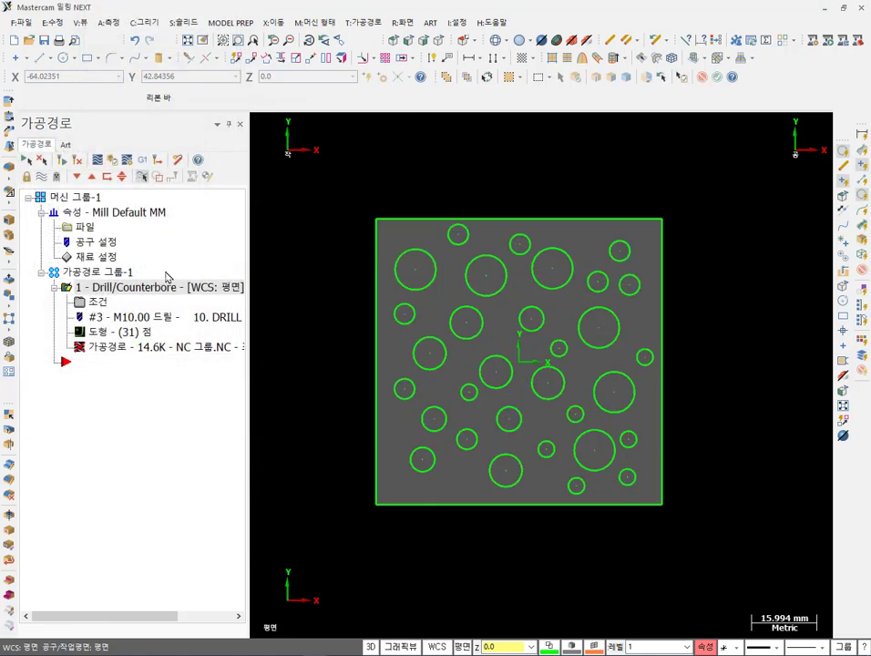
{"action": "left_click", "coordinate": [324, 40]}
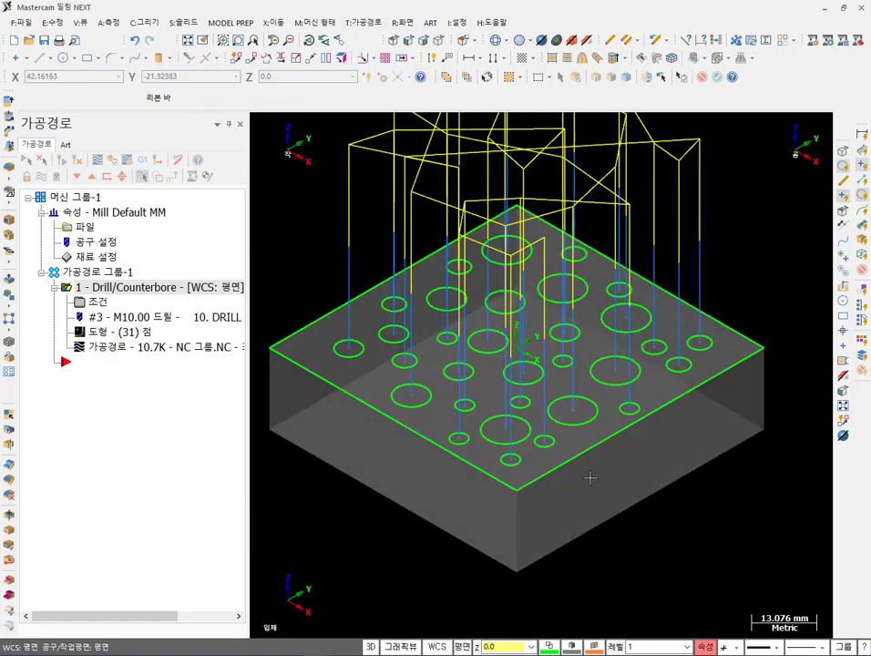
{"action": "mouse_move", "coordinate": [580, 449]}
{"action": "middle_mouse_down"}
{"action": "mouse_move", "coordinate": [622, 453]}
{"action": "mouse_move", "coordinate": [657, 441]}
{"action": "mouse_move", "coordinate": [579, 450]}
{"action": "middle_mouse_up"}
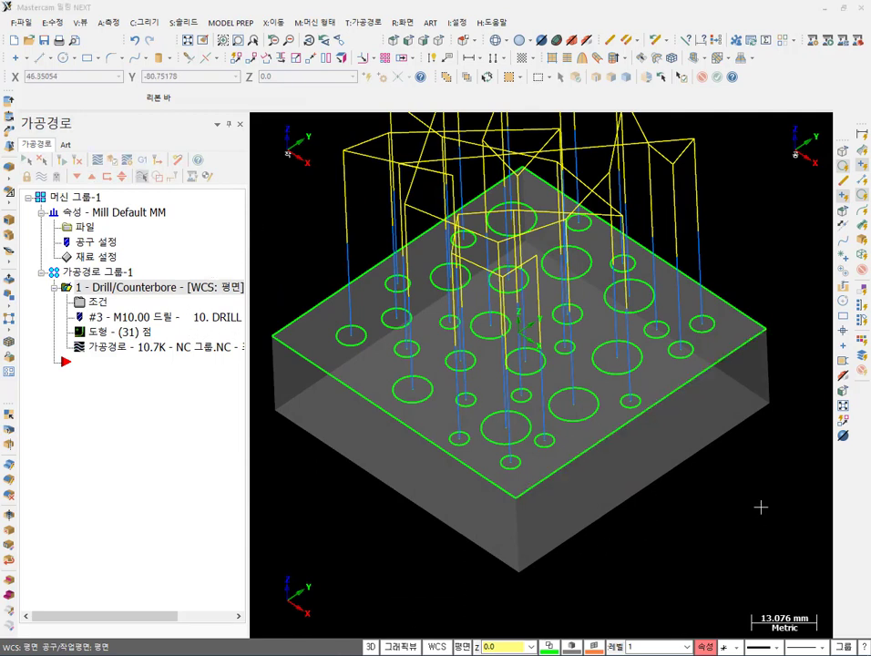
Switch to the Acrobat textbook, read the entity option among the drill point selection methods on page 152, and return to Mastercam.
{"action": "key", "text": "alt+Tab"}
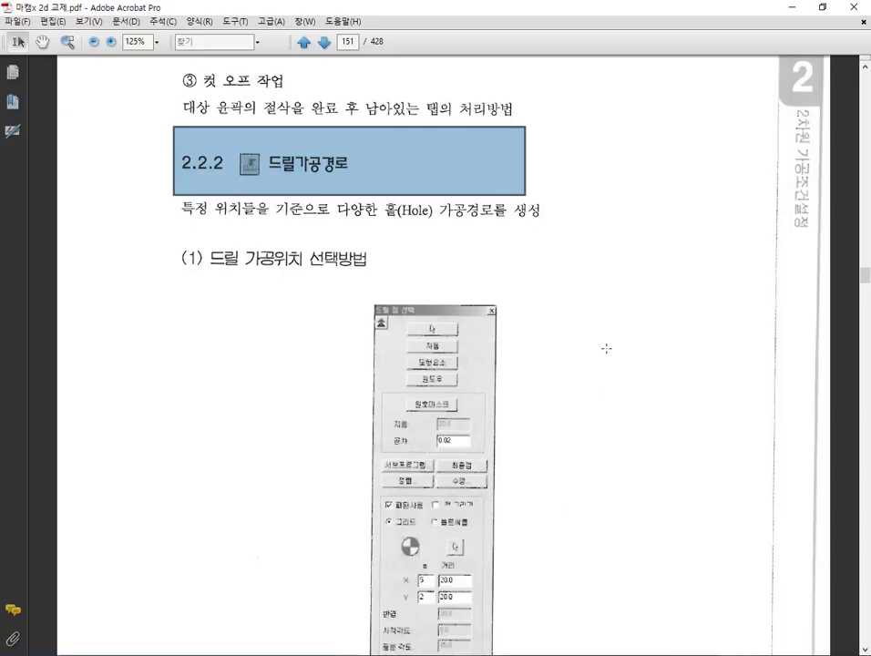
{"action": "scroll", "coordinate": [511, 235], "scroll_direction": "down", "scroll_amount": 2}
{"action": "scroll", "coordinate": [444, 365], "scroll_direction": "down", "scroll_amount": 15}
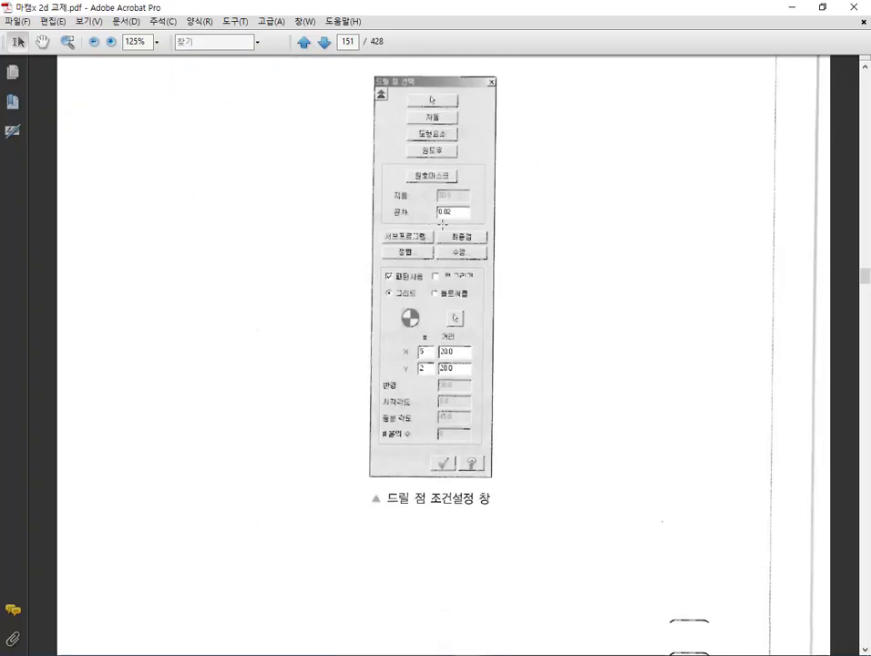
{"action": "scroll", "coordinate": [435, 365], "scroll_direction": "down", "scroll_amount": 2}
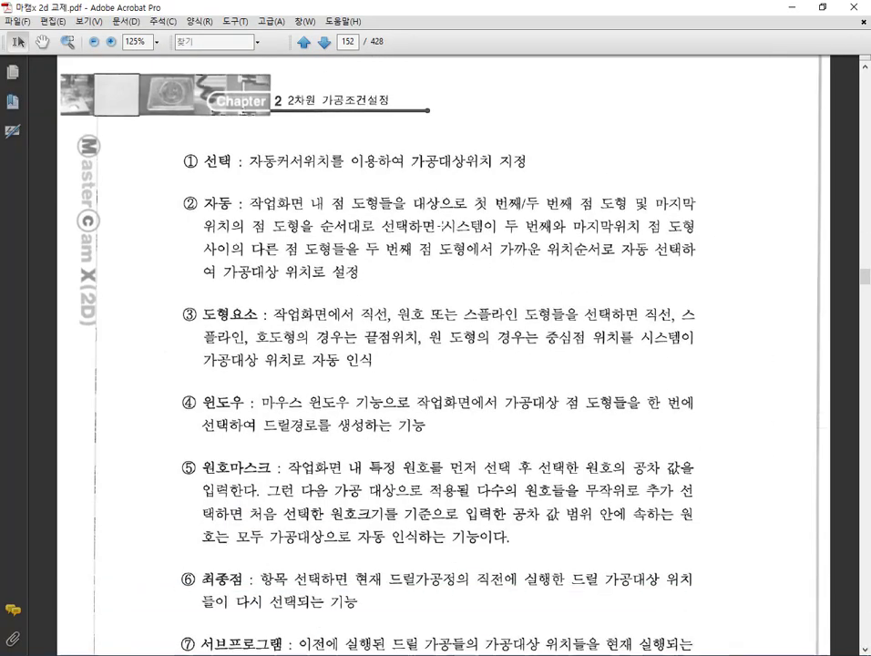
{"action": "left_click_drag", "start_coordinate": [169, 253], "coordinate": [714, 339]}
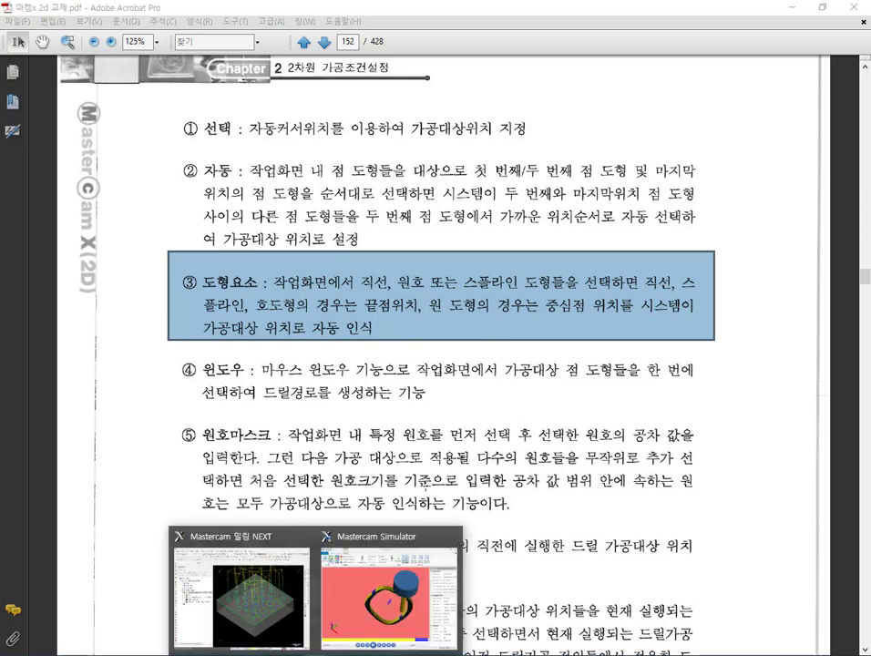
{"action": "left_click", "coordinate": [272, 595]}
Hide the drill toolpath display and return to the top view of the square.
{"action": "scroll", "coordinate": [507, 367], "scroll_direction": "down", "scroll_amount": 3}
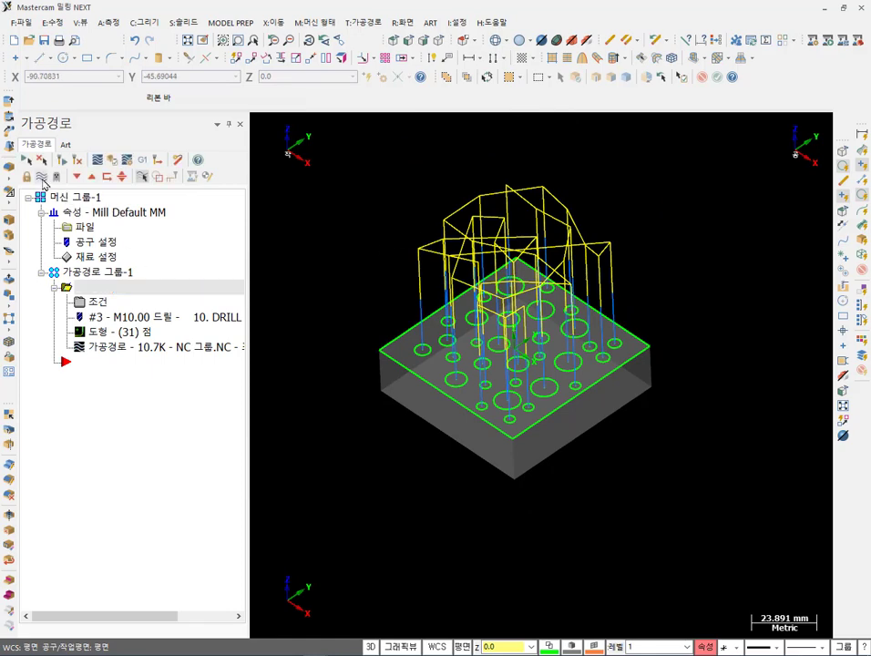
{"action": "left_click", "coordinate": [41, 176]}
{"action": "scroll", "coordinate": [545, 263], "scroll_direction": "up", "scroll_amount": 2}
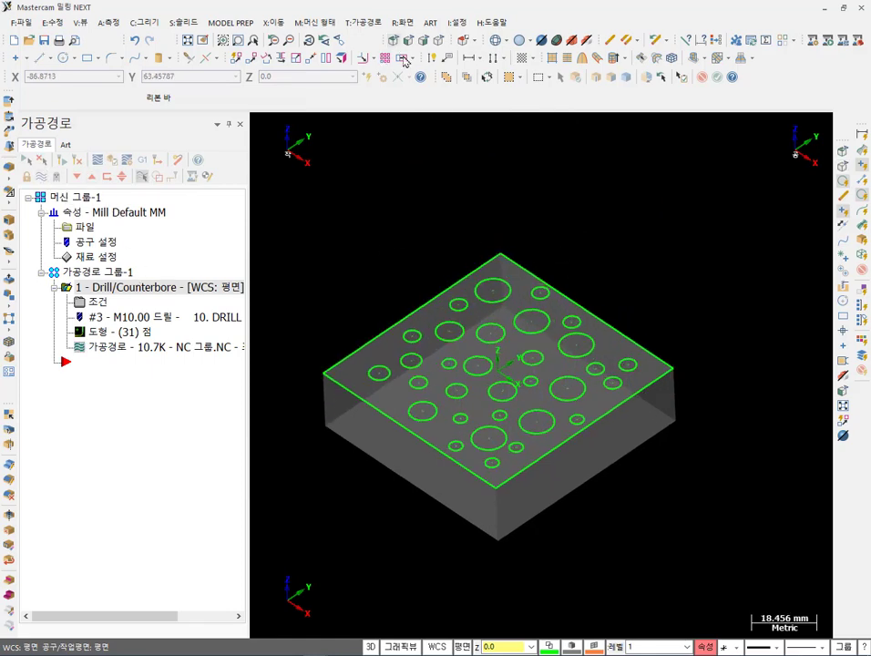
{"action": "key", "text": "alt+1"}
{"action": "scroll", "coordinate": [384, 517], "scroll_direction": "down", "scroll_amount": 2}
{"action": "scroll", "coordinate": [638, 196], "scroll_direction": "up", "scroll_amount": 2}
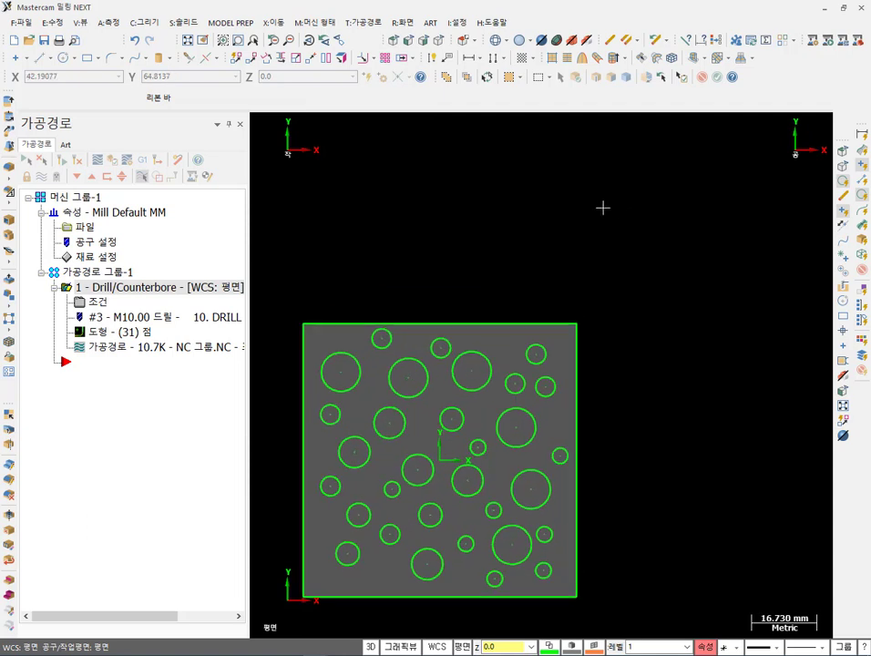
Draw a freehand zigzag chain of connected lines starting above the square and running down beside it to the level of its lower edge.
{"action": "left_click", "coordinate": [39, 57]}
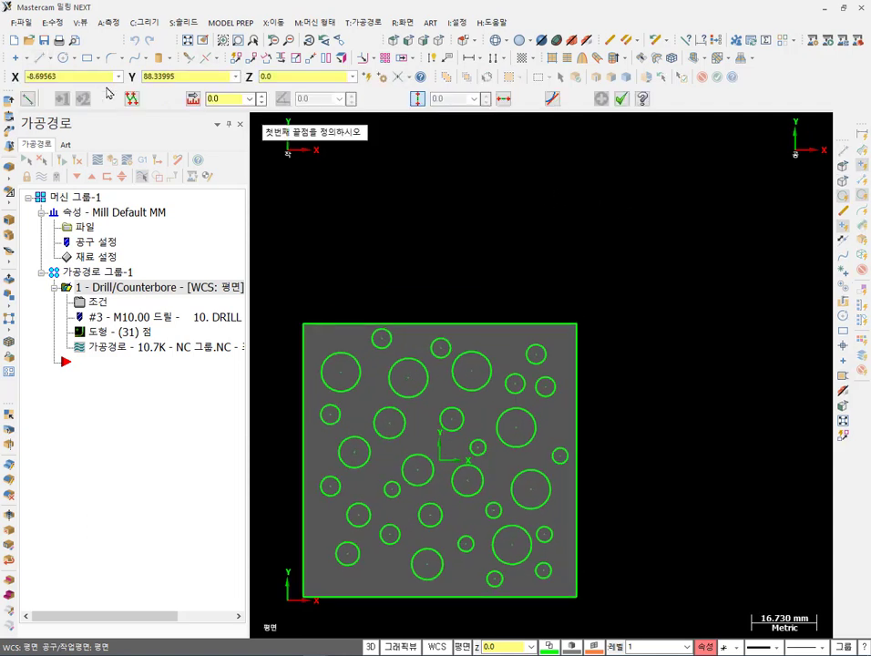
{"action": "left_click", "coordinate": [443, 257]}
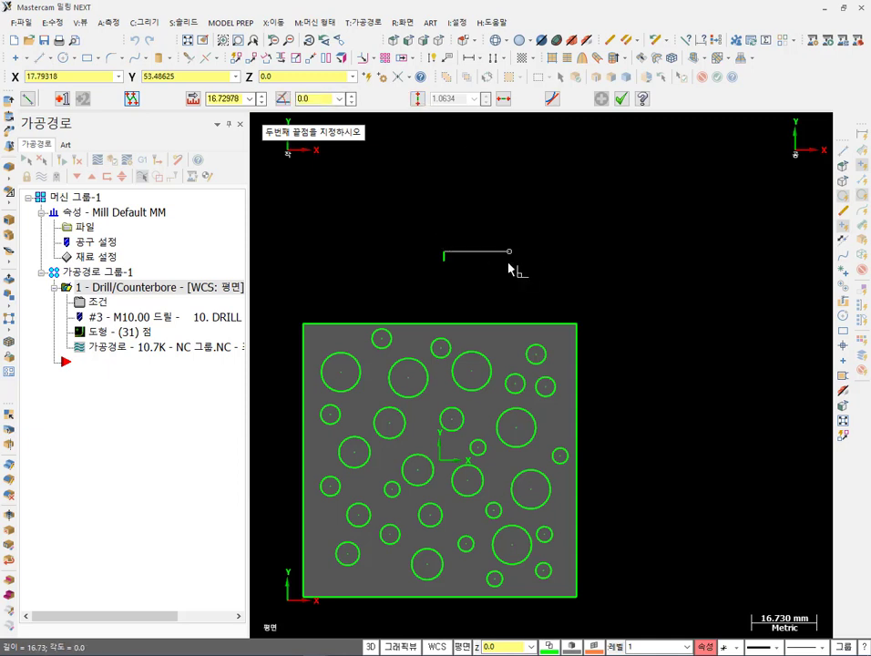
{"action": "left_click", "coordinate": [473, 252]}
{"action": "left_click", "coordinate": [505, 265]}
{"action": "left_click", "coordinate": [521, 285]}
{"action": "left_click", "coordinate": [561, 285]}
{"action": "left_click", "coordinate": [597, 269]}
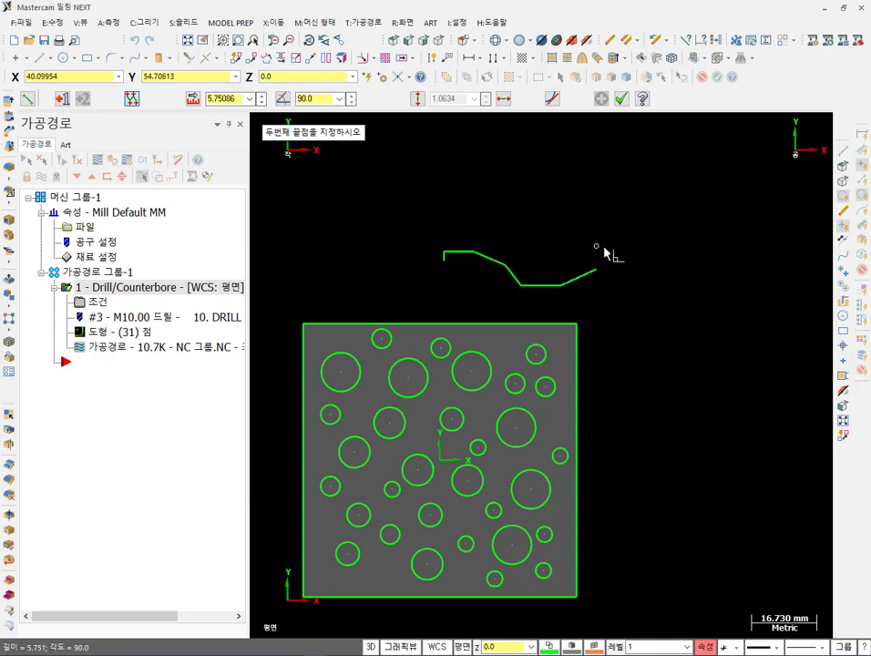
{"action": "left_click", "coordinate": [596, 244]}
{"action": "left_click", "coordinate": [626, 216]}
{"action": "left_click", "coordinate": [657, 217]}
{"action": "left_click", "coordinate": [670, 277]}
{"action": "left_click", "coordinate": [672, 318]}
{"action": "left_click", "coordinate": [647, 357]}
{"action": "left_click", "coordinate": [647, 391]}
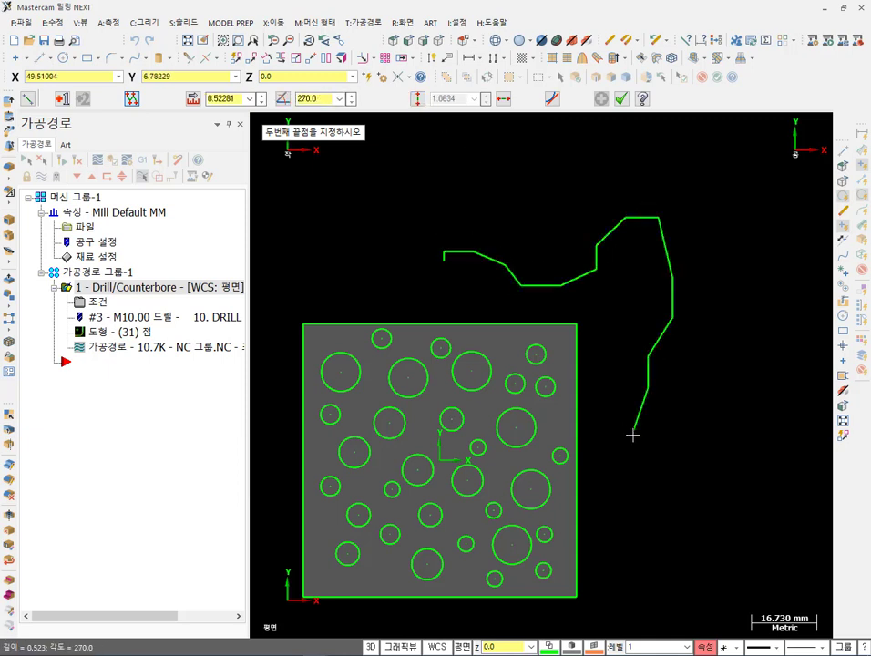
{"action": "left_click", "coordinate": [634, 432]}
{"action": "left_click", "coordinate": [726, 499]}
{"action": "left_click", "coordinate": [726, 546]}
{"action": "left_click", "coordinate": [653, 596]}
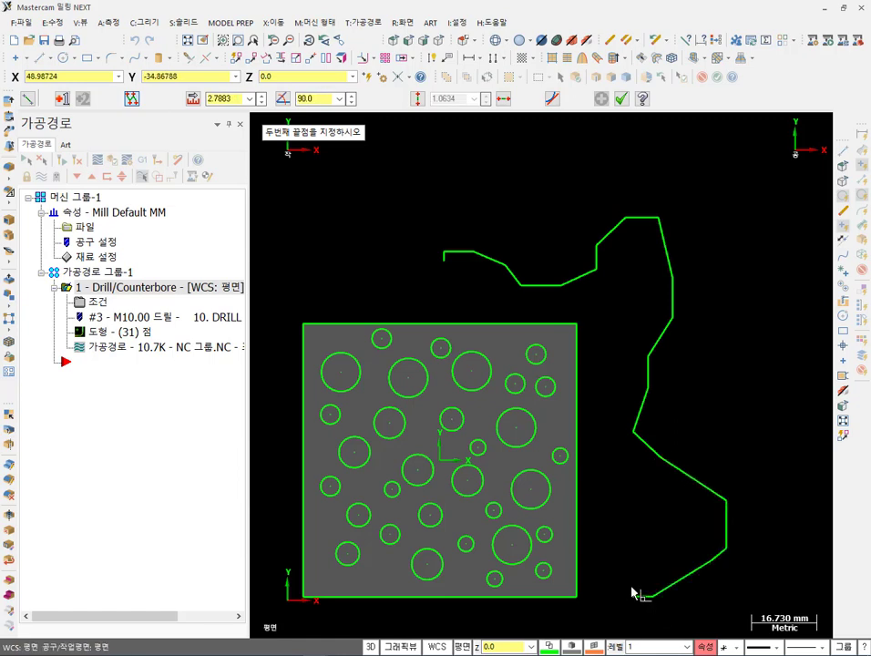
{"action": "left_click", "coordinate": [630, 596]}
{"action": "left_click", "coordinate": [620, 99]}
{"action": "scroll", "coordinate": [638, 169], "scroll_direction": "down", "scroll_amount": 3}
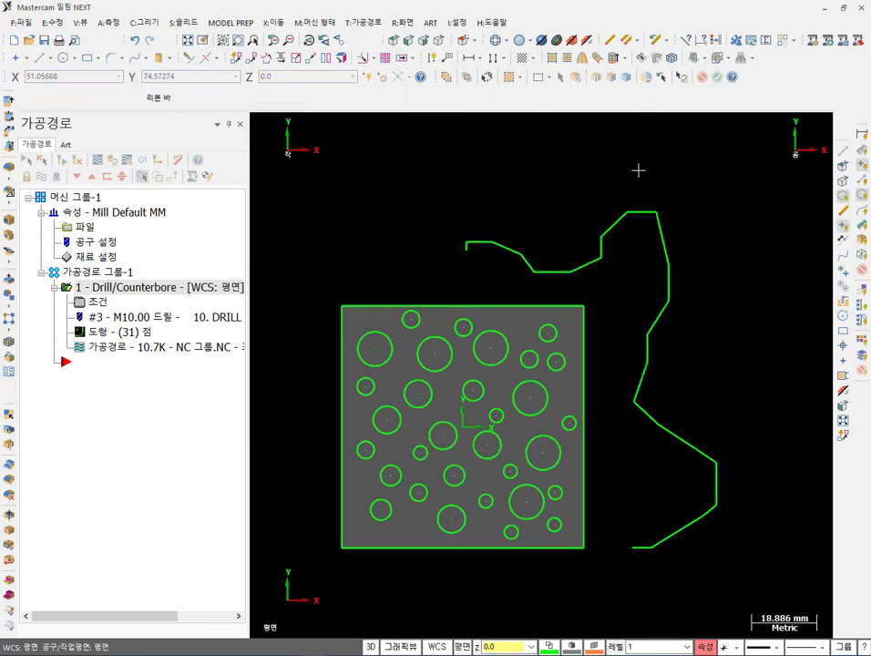
Reselect all drill points by entity, using the whole chain of connected lines beside the square.
{"action": "left_click", "coordinate": [118, 331]}
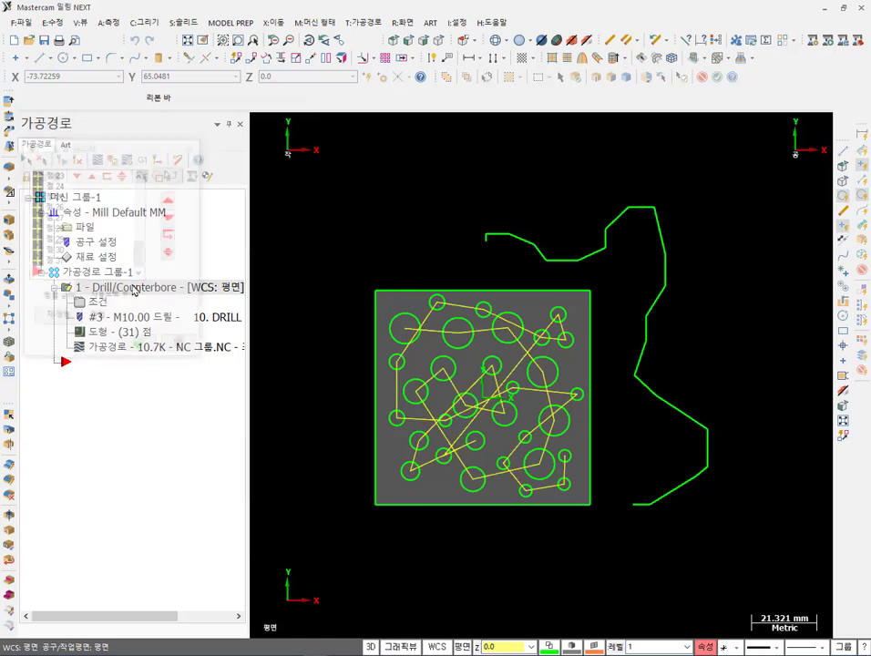
{"action": "right_click", "coordinate": [104, 205]}
{"action": "left_click", "coordinate": [146, 237]}
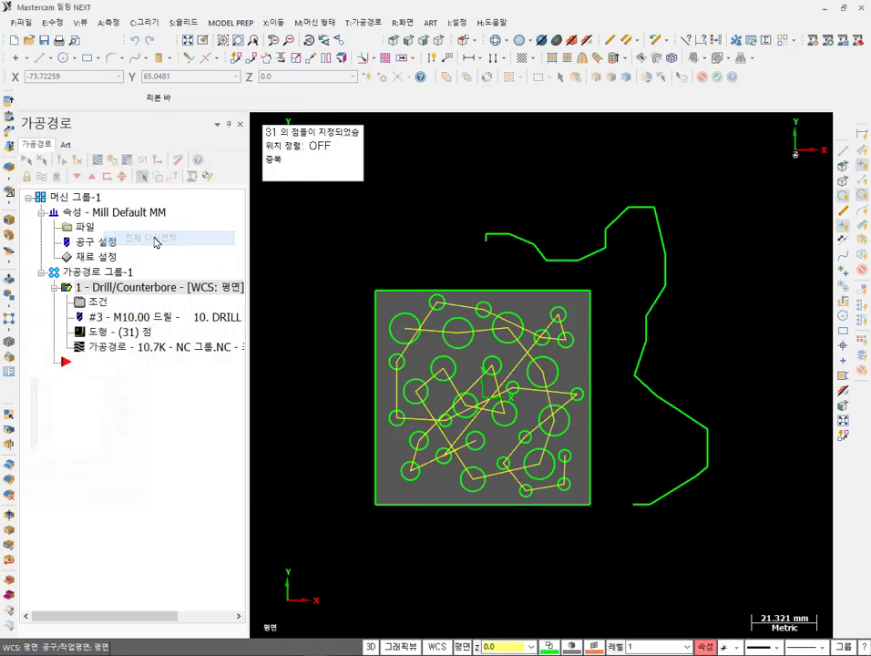
{"action": "left_click", "coordinate": [161, 80]}
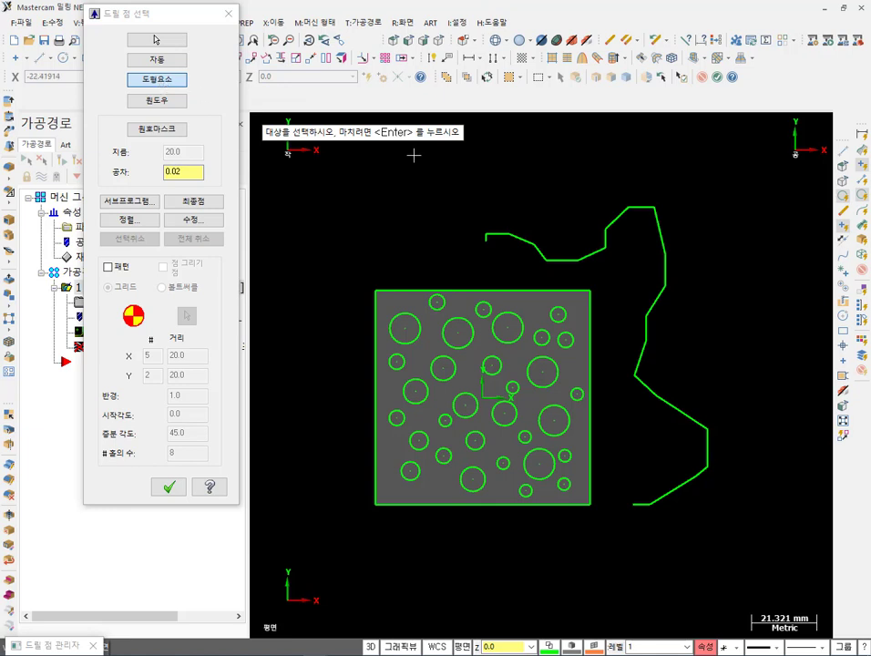
{"action": "left_click", "coordinate": [487, 239]}
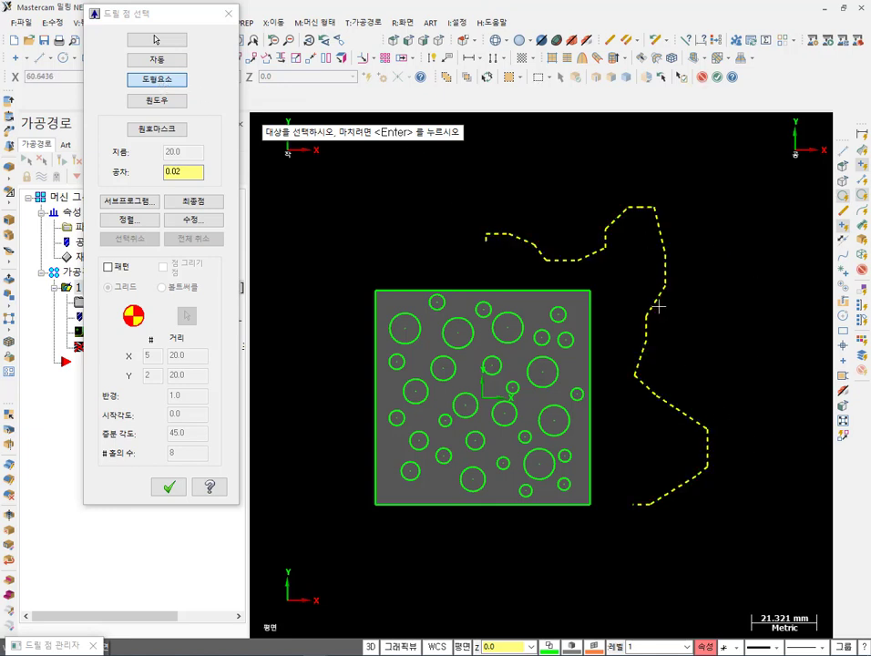
{"action": "left_click", "coordinate": [168, 486]}
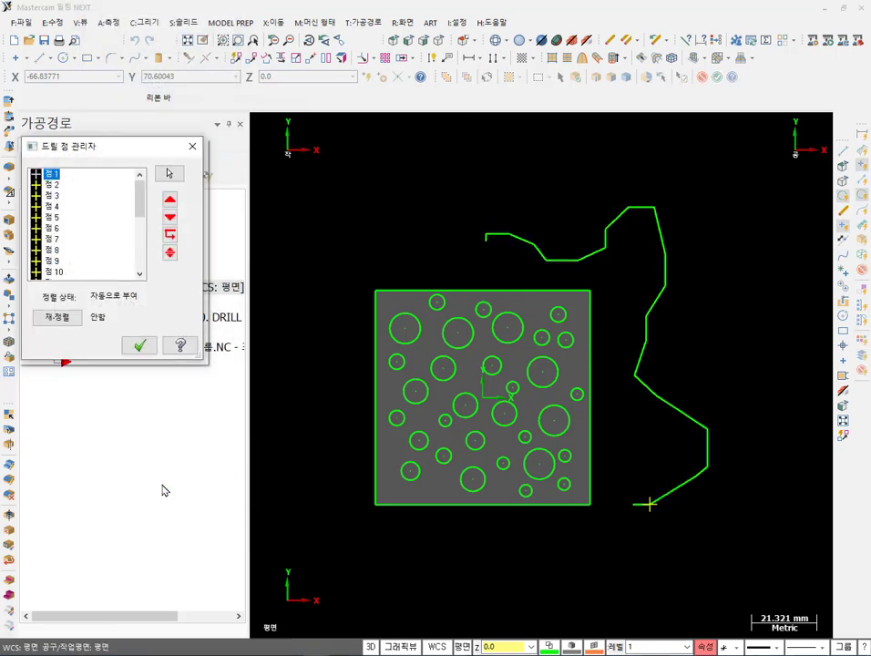
Accept the drill points taken from the line chain and examine the drill moves along it in a 3D view.
{"action": "left_click", "coordinate": [138, 346]}
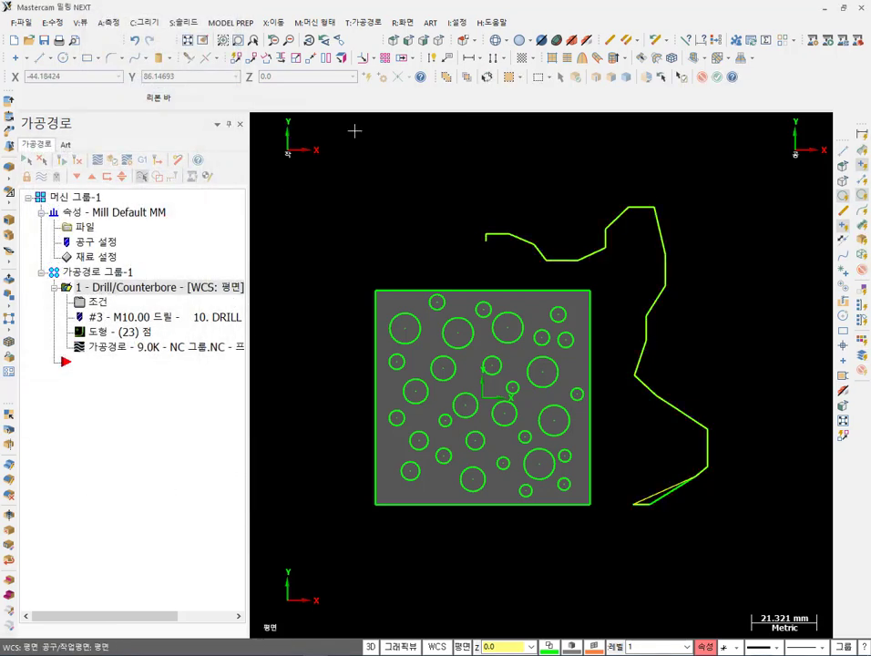
{"action": "left_click", "coordinate": [326, 36]}
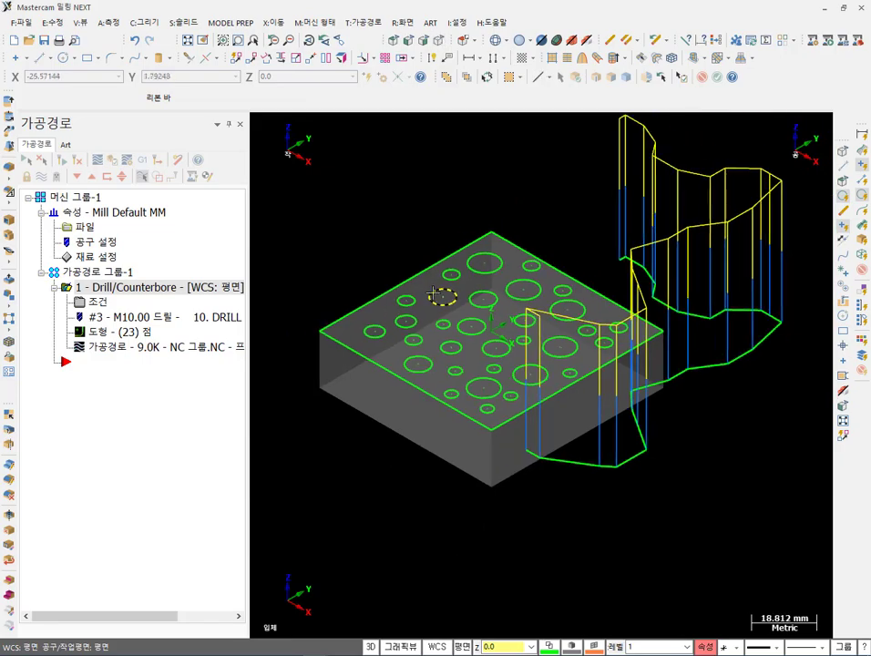
{"action": "scroll", "coordinate": [547, 437], "scroll_direction": "down", "scroll_amount": 3}
{"action": "middle_click_drag", "start_coordinate": [546, 437], "coordinate": [677, 468]}
{"action": "scroll", "coordinate": [526, 314], "scroll_direction": "up", "scroll_amount": 4}
{"action": "middle_click_drag", "start_coordinate": [526, 314], "coordinate": [364, 223]}
{"action": "scroll", "coordinate": [570, 266], "scroll_direction": "down", "scroll_amount": 2}
{"action": "middle_click_drag", "start_coordinate": [570, 266], "coordinate": [563, 394]}
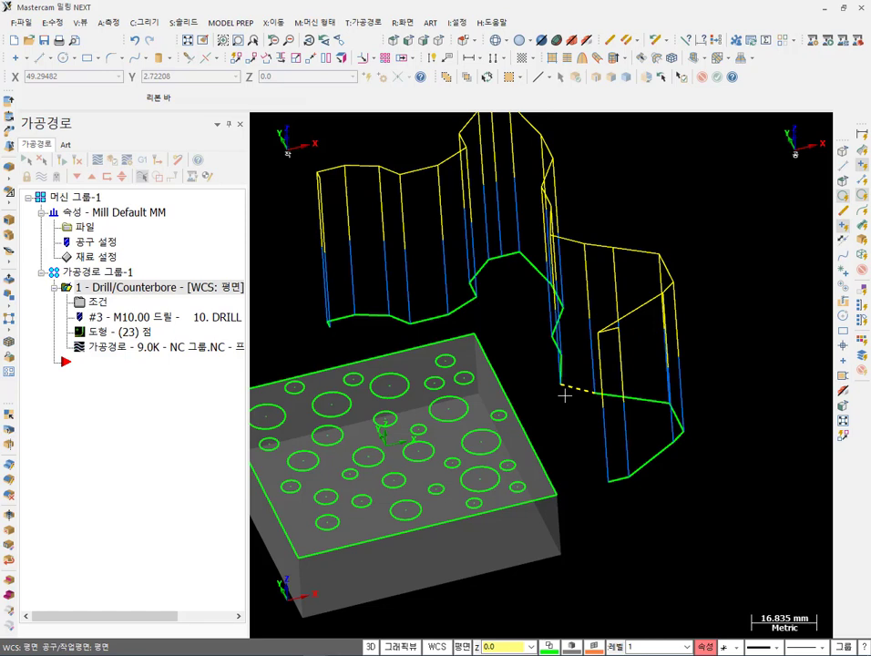
{"action": "scroll", "coordinate": [570, 397], "scroll_direction": "down", "scroll_amount": 2}
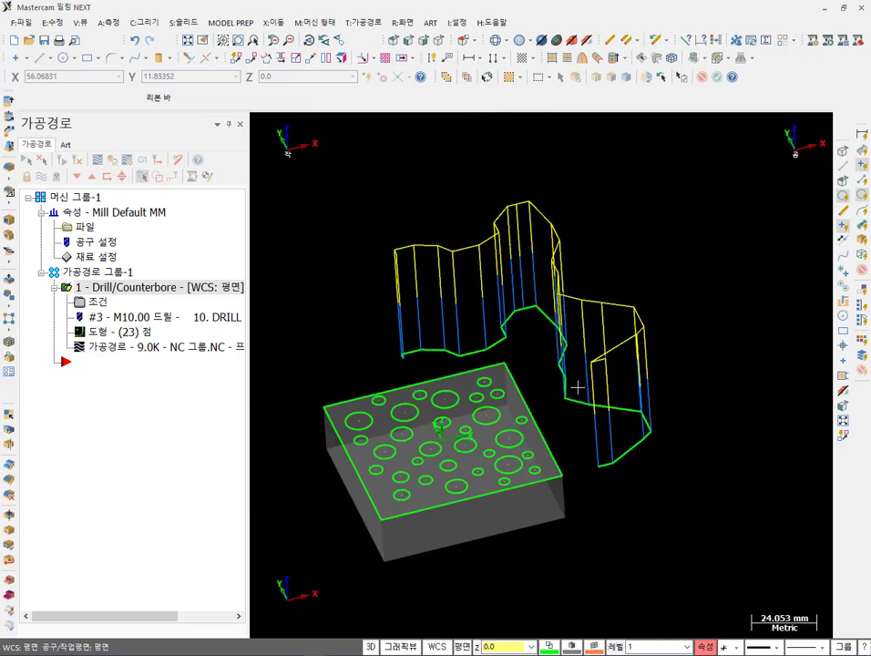
{"action": "mouse_move", "coordinate": [622, 370]}
{"action": "middle_mouse_down"}
{"action": "mouse_move", "coordinate": [626, 397]}
{"action": "mouse_move", "coordinate": [601, 328]}
{"action": "middle_mouse_up"}
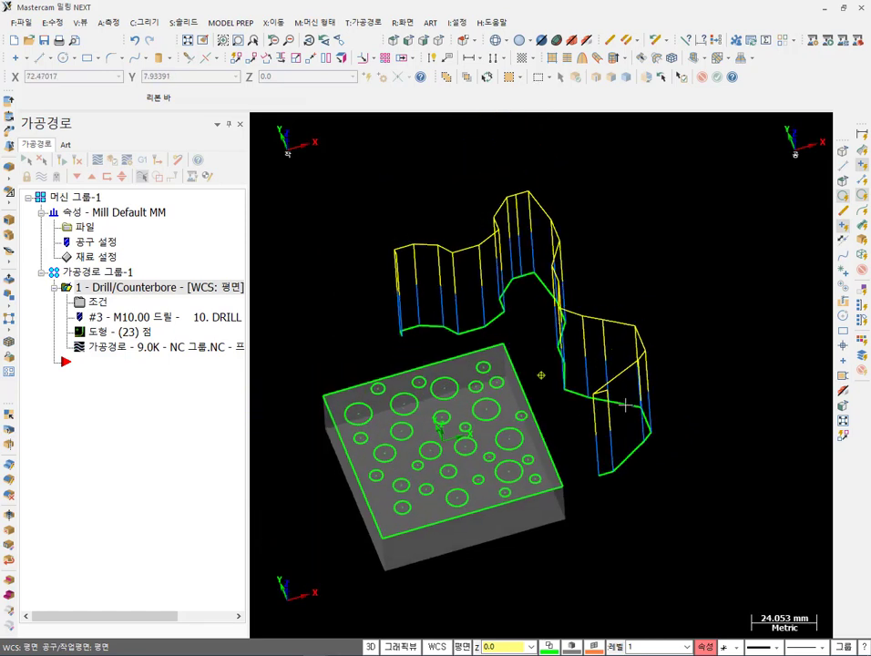
In the top view, draw a freehand spline through six points, arching outside the line chain down to about the square's lower edge.
{"action": "left_click", "coordinate": [291, 39]}
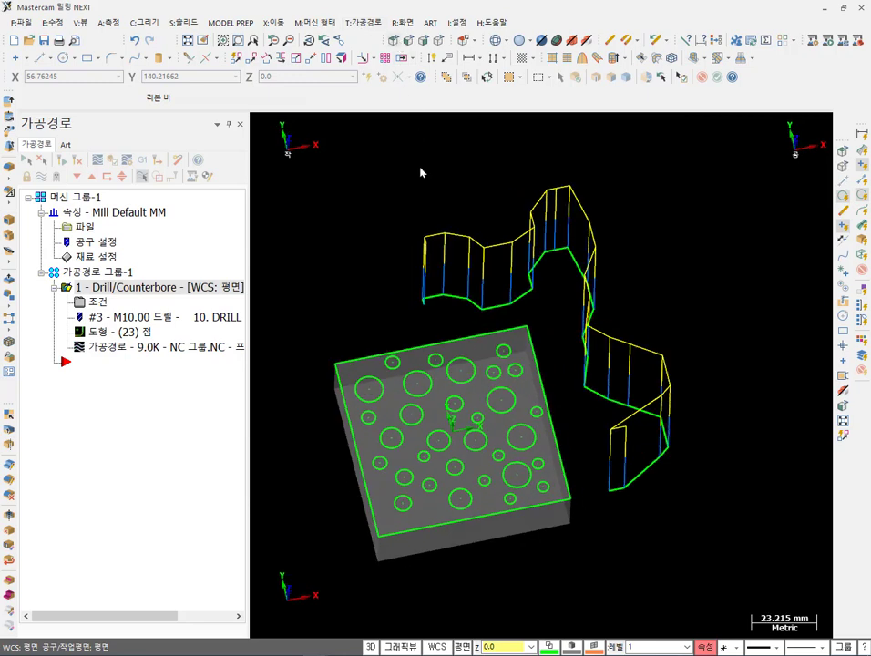
{"action": "left_click", "coordinate": [135, 59]}
{"action": "left_click", "coordinate": [432, 241]}
{"action": "left_click", "coordinate": [550, 225]}
{"action": "left_click", "coordinate": [643, 276]}
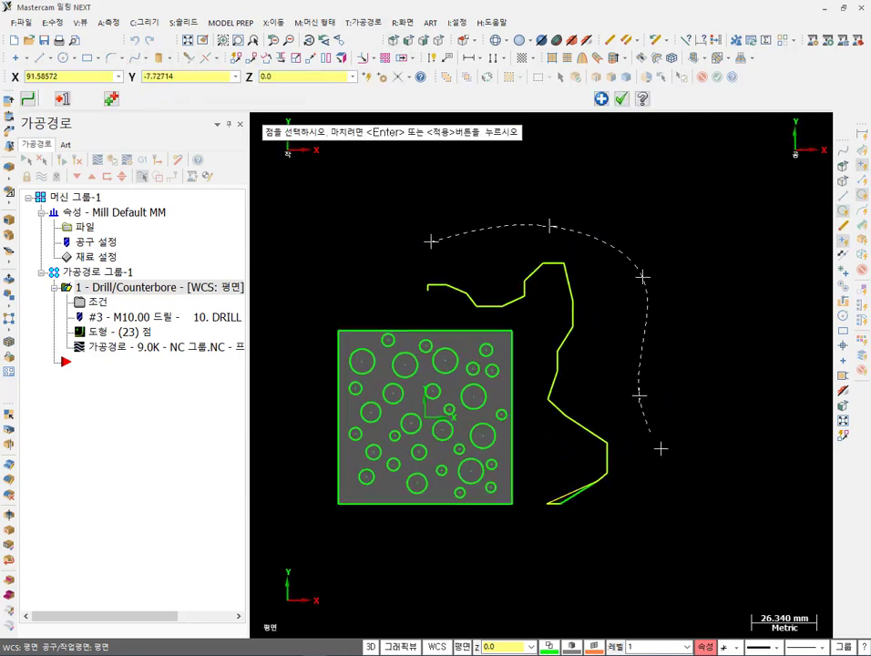
{"action": "left_click", "coordinate": [639, 394]}
{"action": "left_click", "coordinate": [679, 477]}
{"action": "left_click", "coordinate": [680, 499]}
{"action": "key", "text": "Return"}
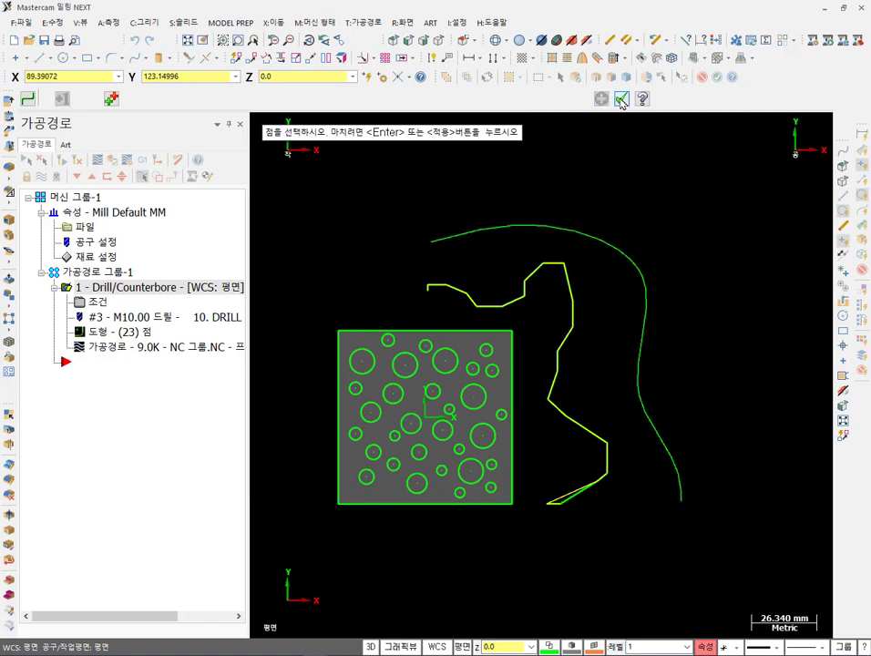
{"action": "left_click", "coordinate": [622, 102]}
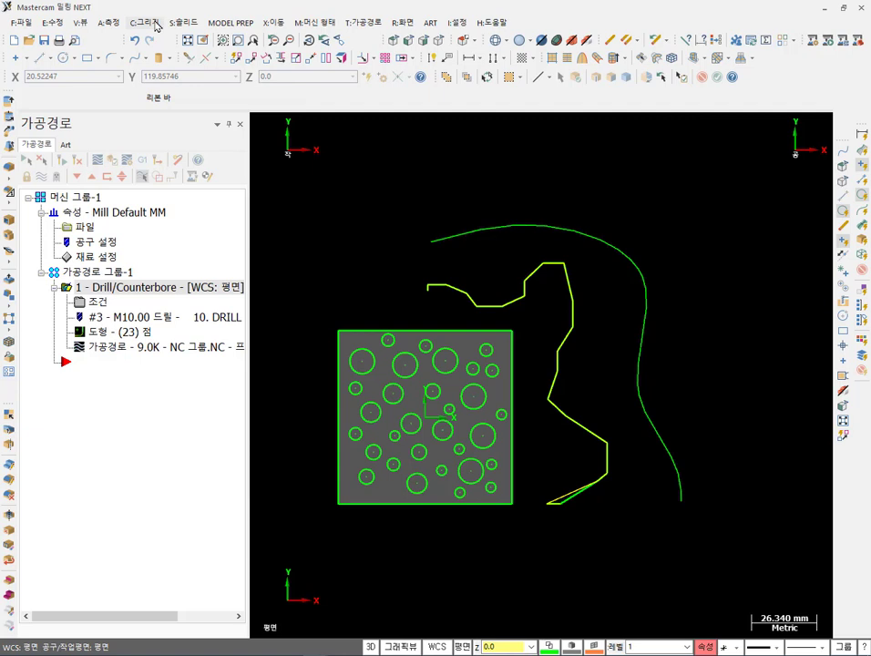
Break the new spline into many line segments with a tolerance of 0.02, deleting the original curve.
{"action": "left_click", "coordinate": [58, 23]}
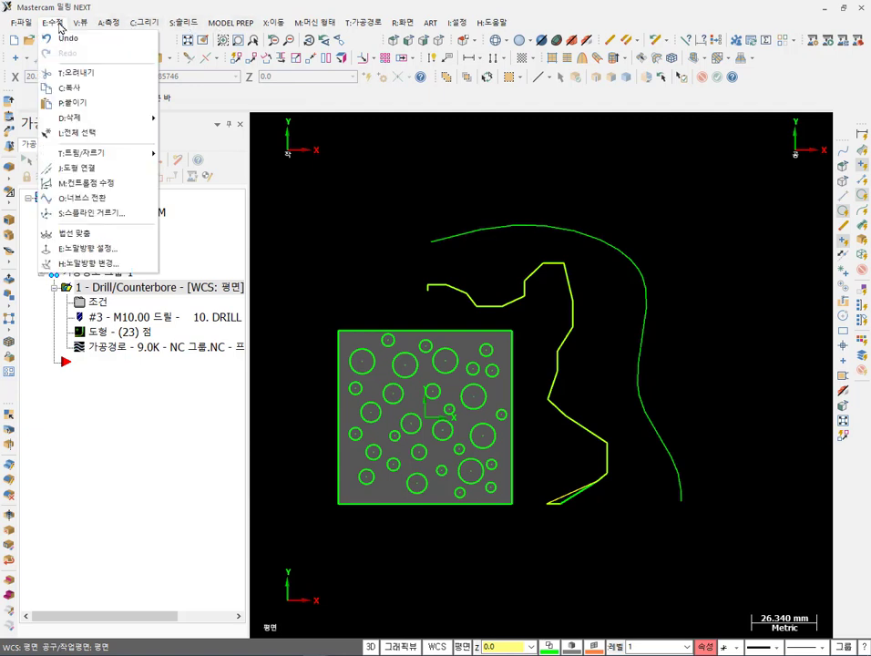
{"action": "mouse_move", "coordinate": [91, 157]}
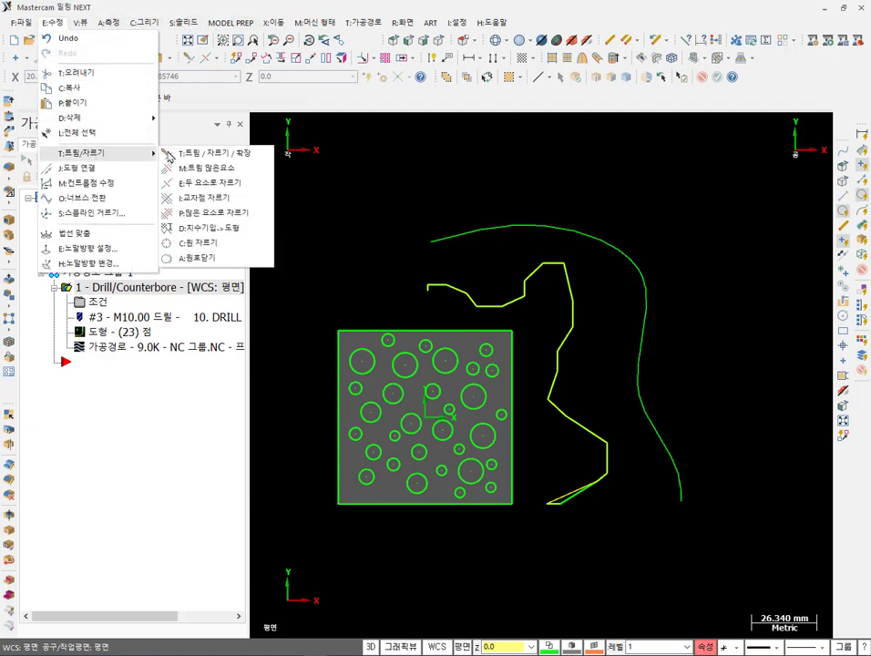
{"action": "left_click", "coordinate": [195, 212]}
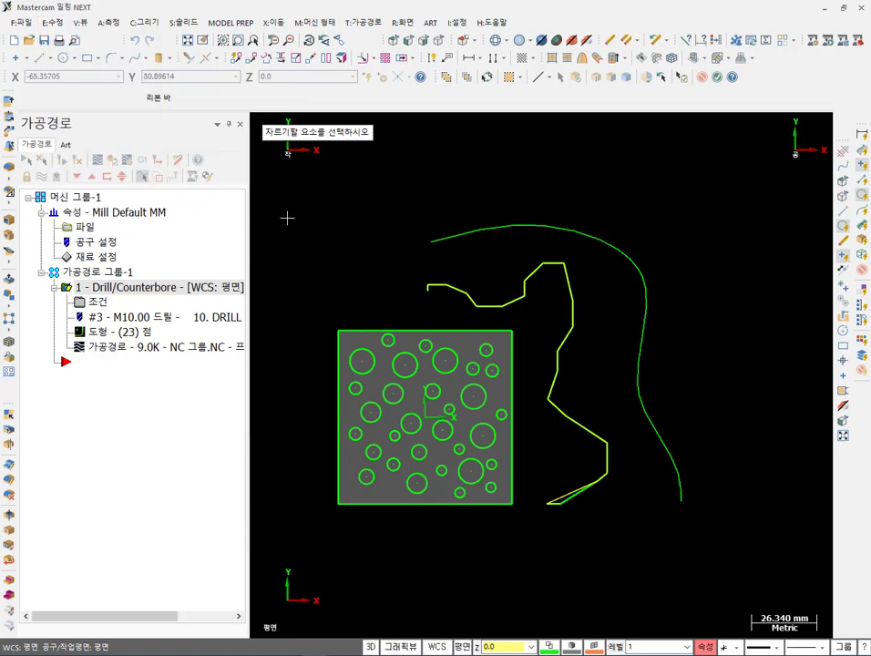
{"action": "left_click", "coordinate": [443, 239]}
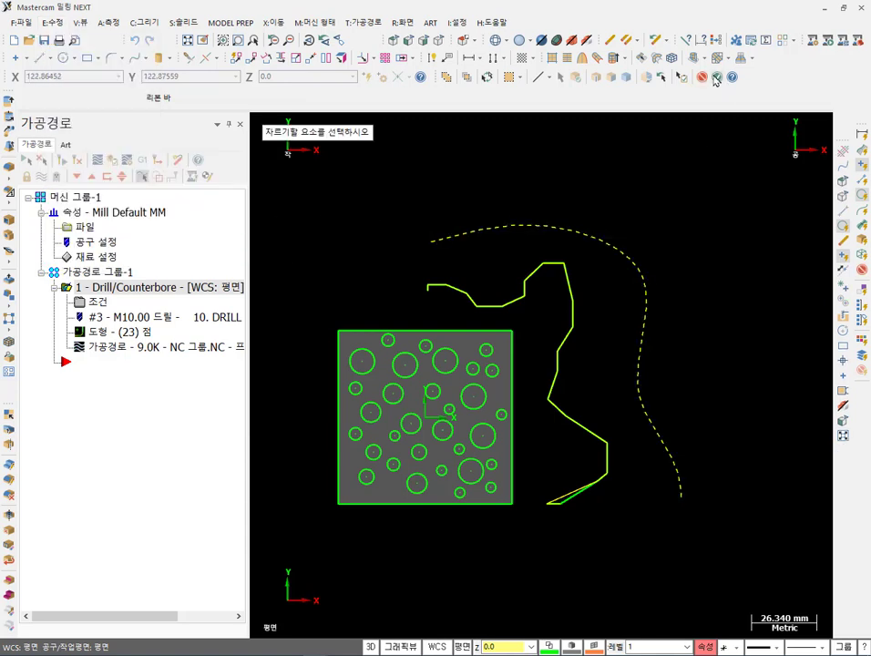
{"action": "left_click", "coordinate": [716, 79]}
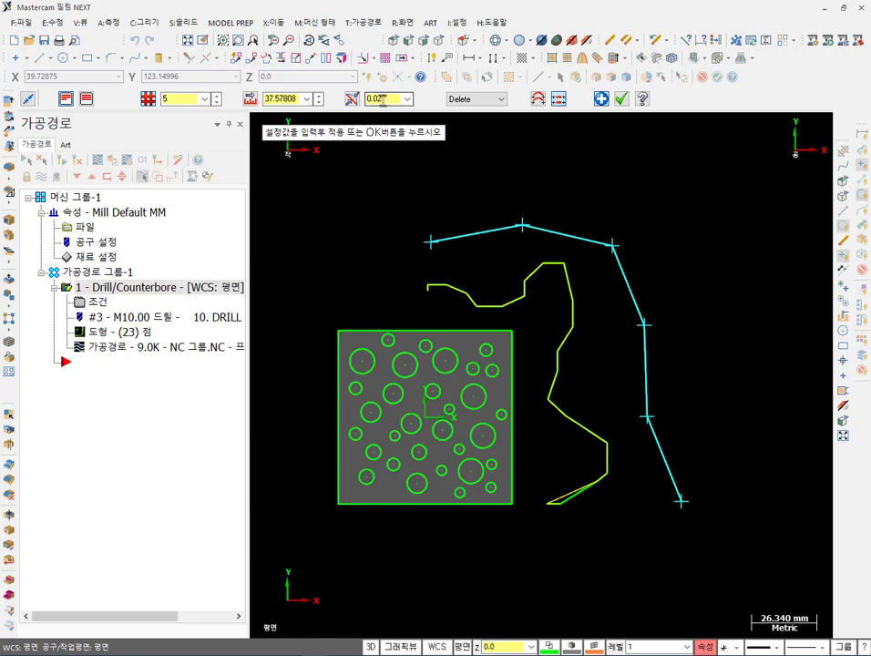
{"action": "scroll", "coordinate": [674, 291], "scroll_direction": "up", "scroll_amount": 1}
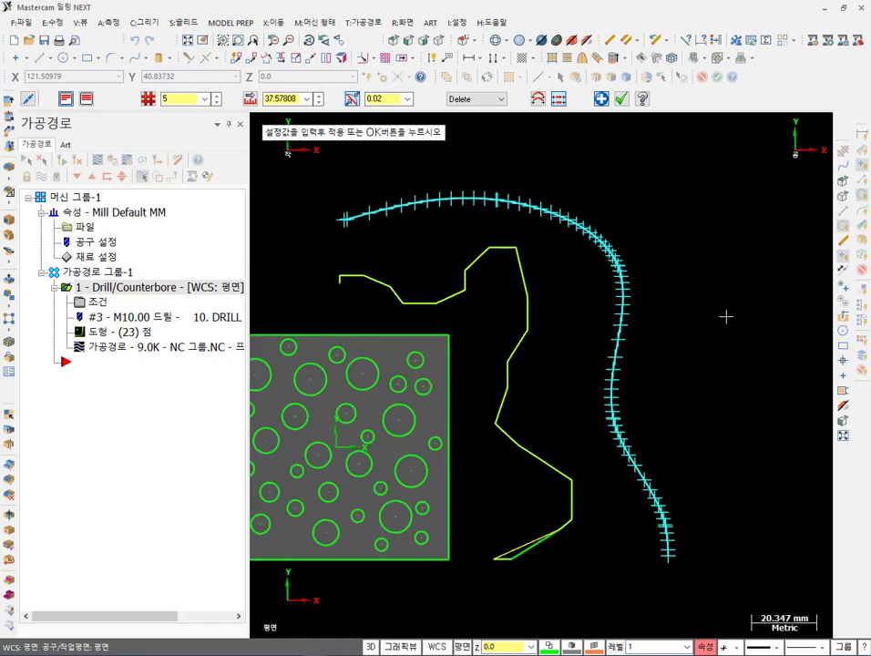
{"action": "scroll", "coordinate": [408, 194], "scroll_direction": "up", "scroll_amount": 3}
{"action": "scroll", "coordinate": [411, 194], "scroll_direction": "up", "scroll_amount": 5}
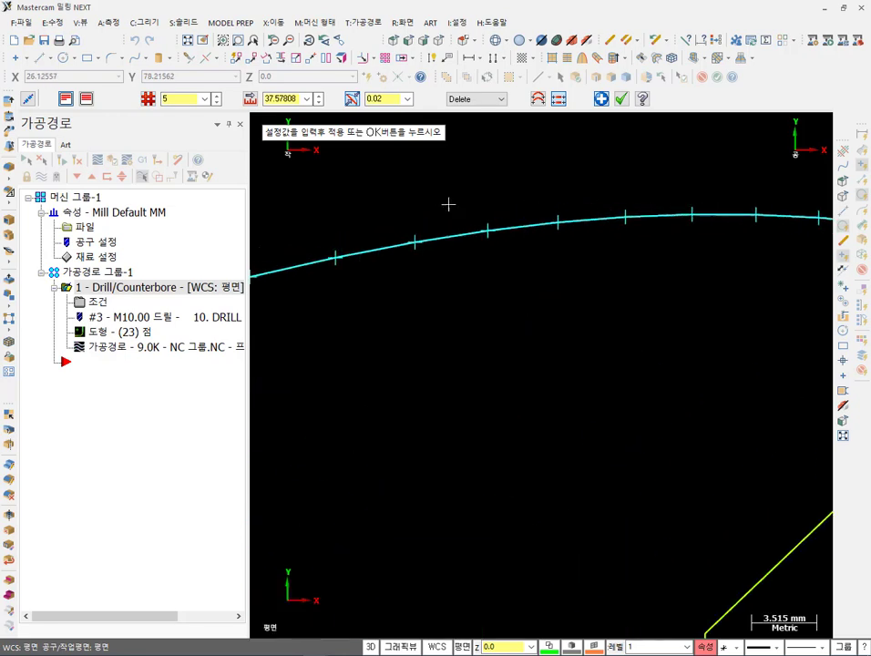
{"action": "left_click", "coordinate": [621, 99]}
Reselect all drill points by entity, using the whole broken curve outside the line chain, and regenerate the drill toolpath.
{"action": "scroll", "coordinate": [432, 219], "scroll_direction": "down", "scroll_amount": 7}
{"action": "scroll", "coordinate": [527, 189], "scroll_direction": "down", "scroll_amount": 3}
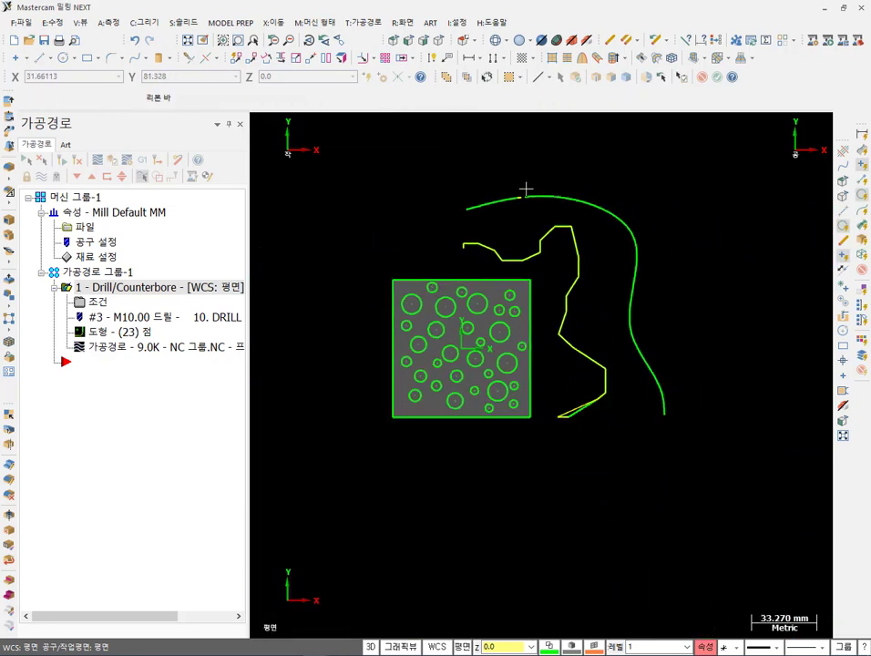
{"action": "left_click", "coordinate": [108, 333]}
{"action": "right_click", "coordinate": [105, 198]}
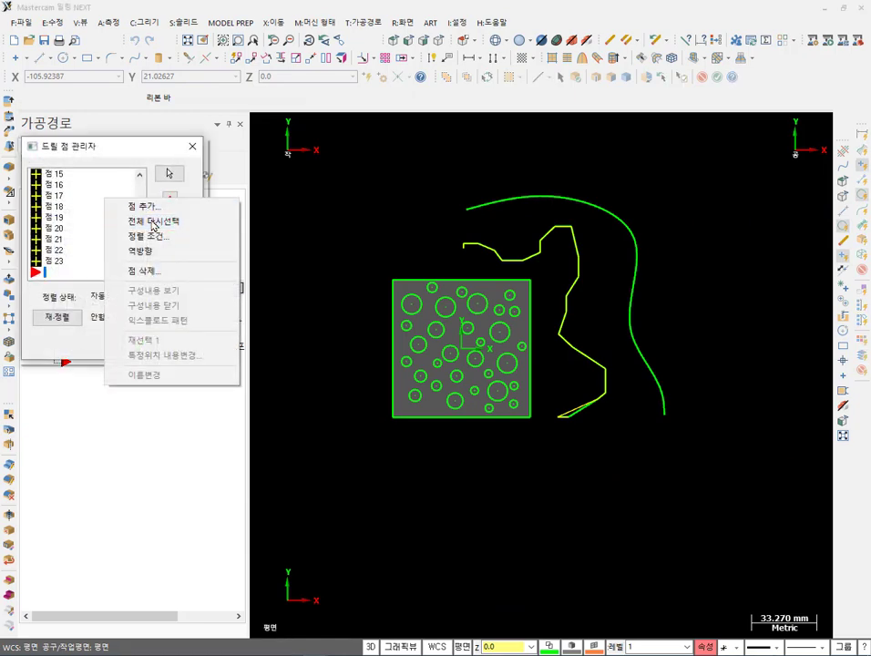
{"action": "left_click", "coordinate": [152, 223]}
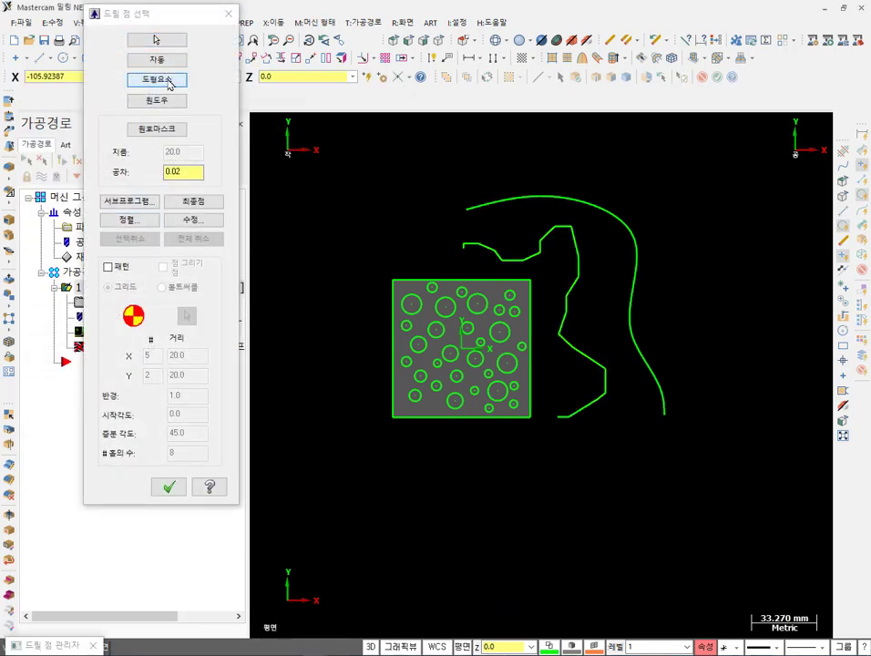
{"action": "left_click", "coordinate": [164, 80]}
{"action": "left_click", "coordinate": [491, 201]}
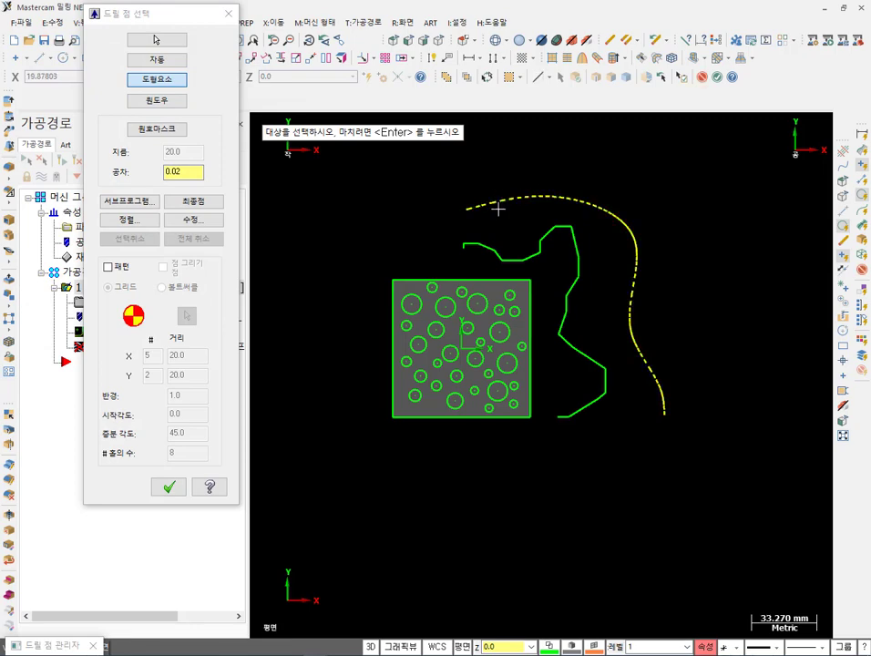
{"action": "left_click", "coordinate": [168, 487]}
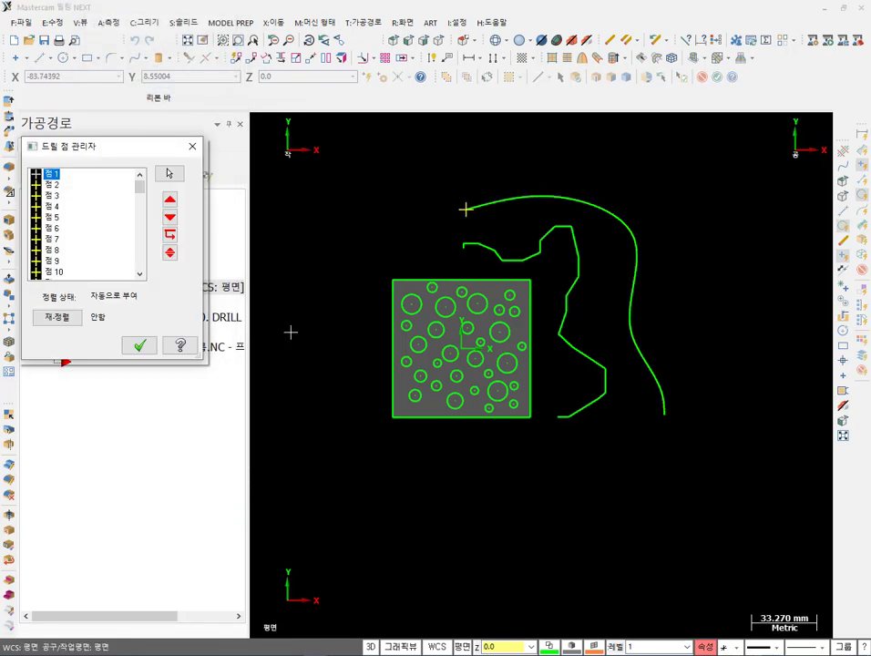
{"action": "left_click", "coordinate": [139, 345]}
{"action": "left_click", "coordinate": [62, 162]}
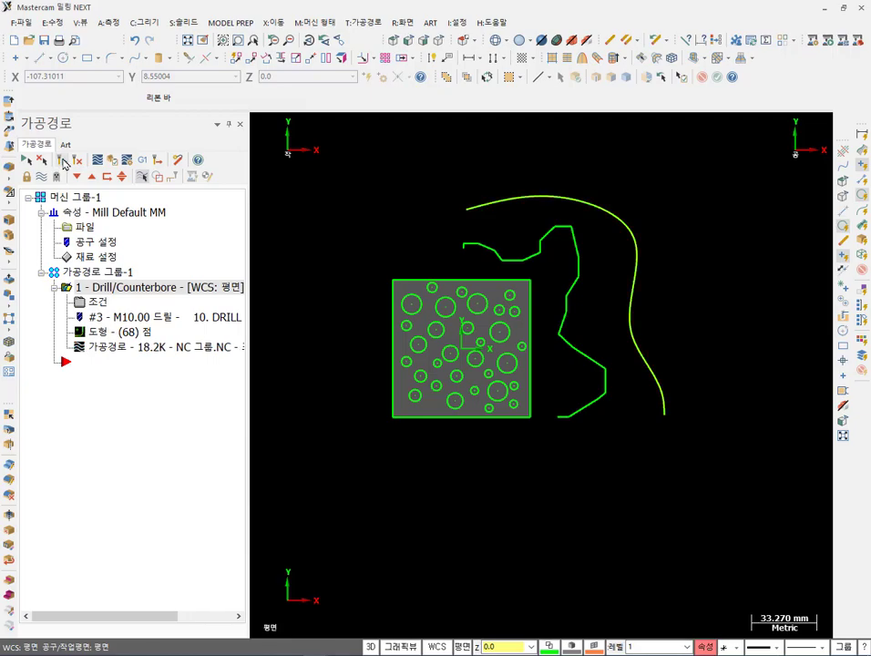
Examine the spacing of the drill moves along the segmented curve in the isometric view, up close and from several angles.
{"action": "left_click", "coordinate": [438, 40]}
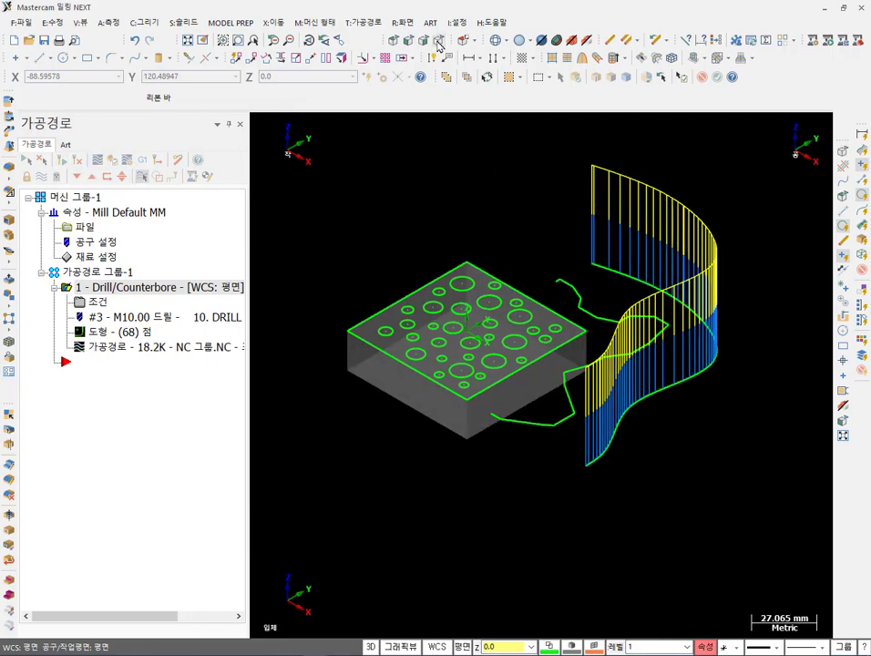
{"action": "scroll", "coordinate": [732, 386], "scroll_direction": "up", "scroll_amount": 3}
{"action": "middle_click_drag", "start_coordinate": [732, 385], "coordinate": [608, 383]}
{"action": "scroll", "coordinate": [609, 383], "scroll_direction": "up", "scroll_amount": 3}
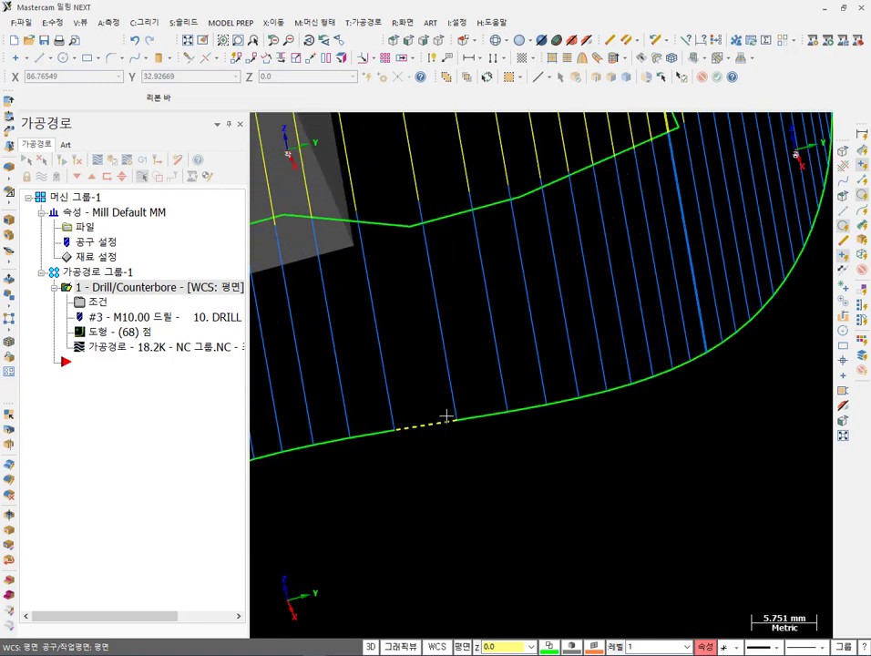
{"action": "scroll", "coordinate": [672, 402], "scroll_direction": "up", "scroll_amount": 3}
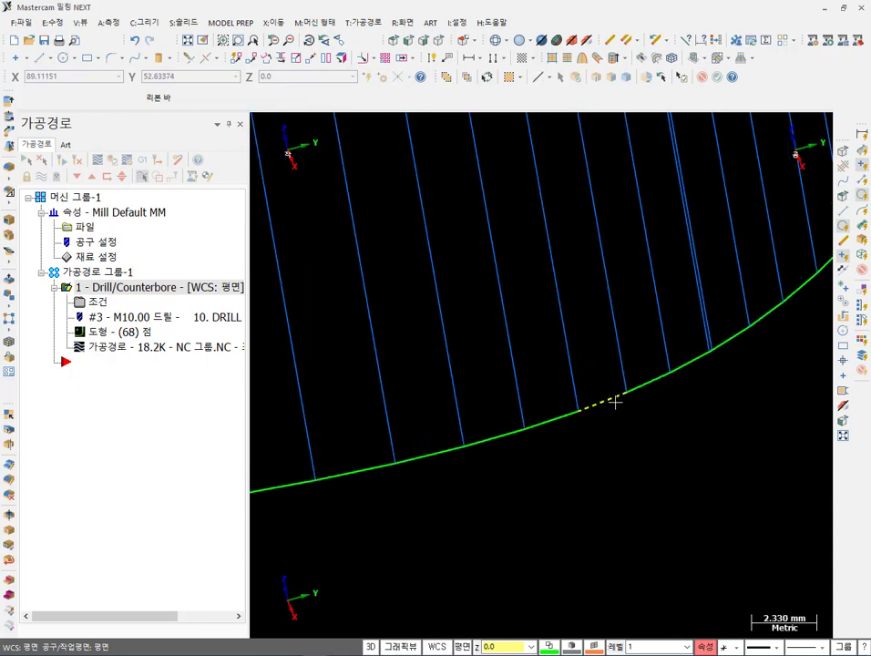
{"action": "scroll", "coordinate": [617, 398], "scroll_direction": "down", "scroll_amount": 3}
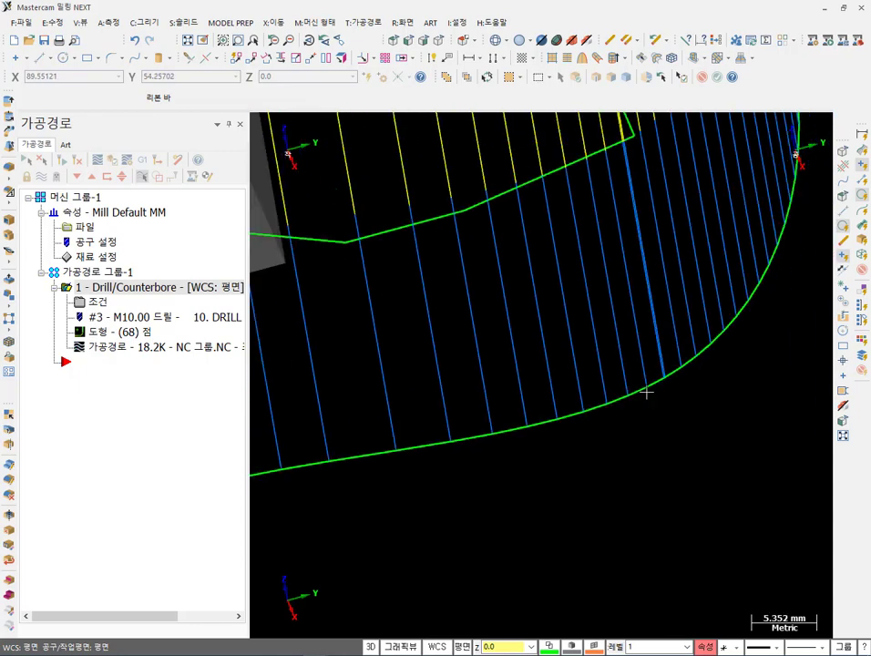
{"action": "middle_click_drag", "start_coordinate": [644, 393], "coordinate": [628, 341]}
{"action": "scroll", "coordinate": [628, 340], "scroll_direction": "down", "scroll_amount": 2}
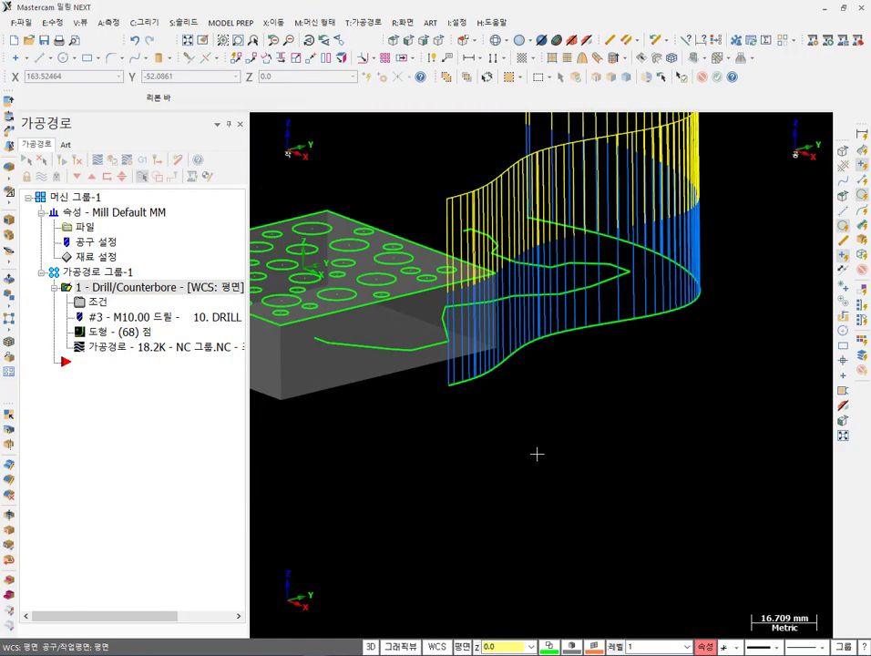
{"action": "middle_click_drag", "start_coordinate": [537, 452], "coordinate": [659, 478]}
{"action": "scroll", "coordinate": [438, 289], "scroll_direction": "down", "scroll_amount": 2}
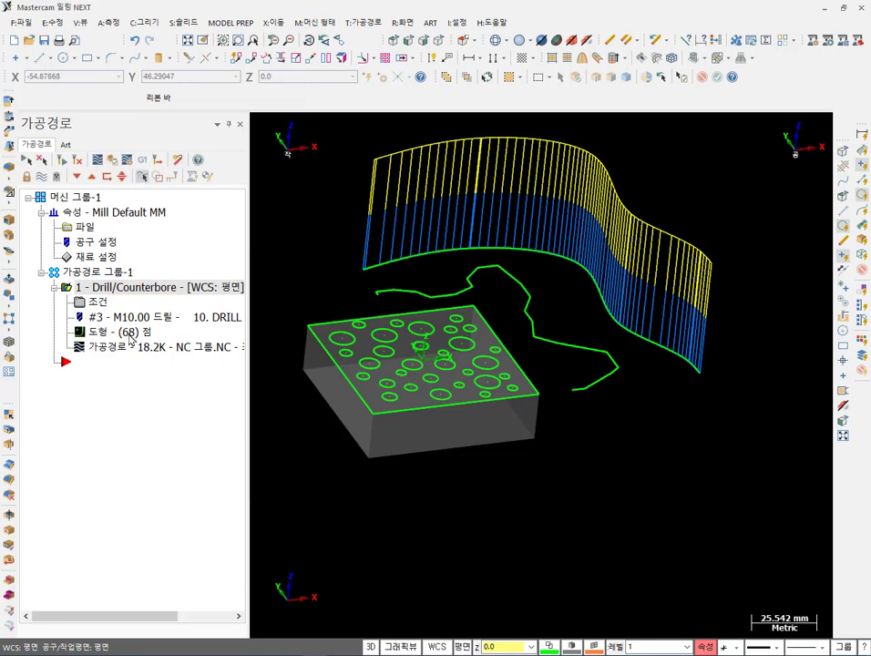
{"action": "scroll", "coordinate": [577, 372], "scroll_direction": "down", "scroll_amount": 1}
Return to the top view and delete both the segmented curve and the line chain, including the entities linked to the toolpath.
{"action": "left_click", "coordinate": [395, 41]}
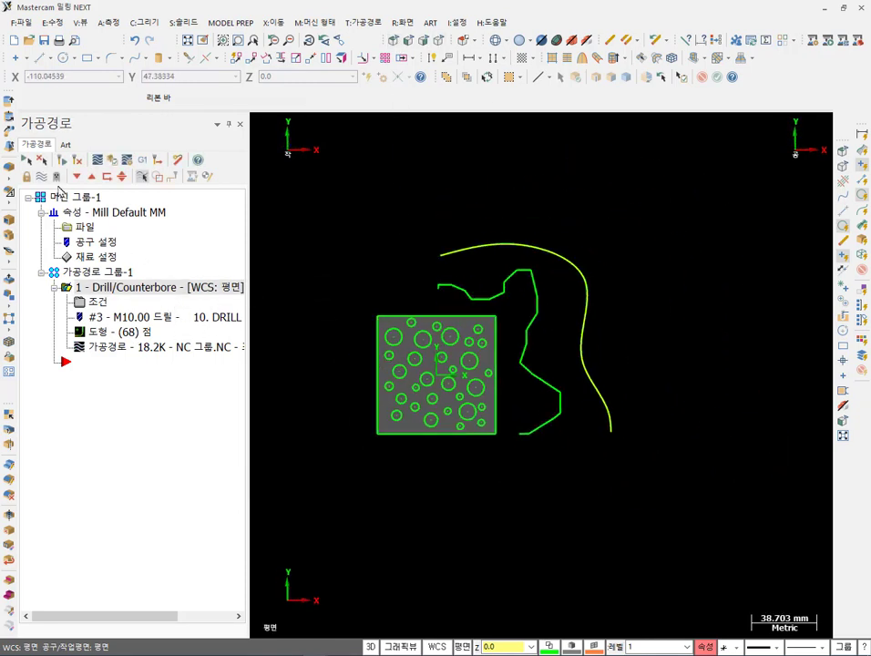
{"action": "left_click", "coordinate": [464, 247]}
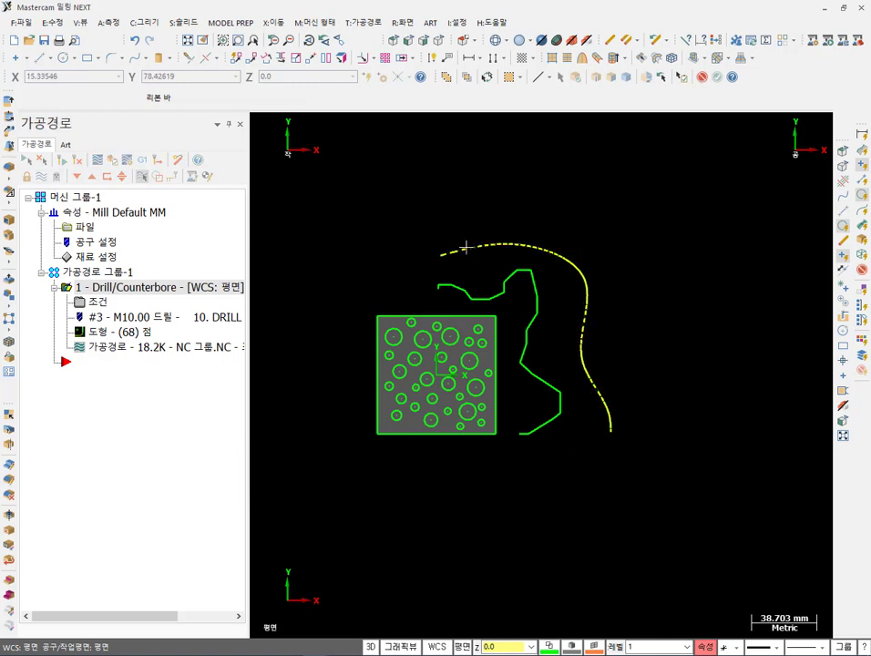
{"action": "left_click", "coordinate": [485, 296]}
{"action": "key", "text": "Delete"}
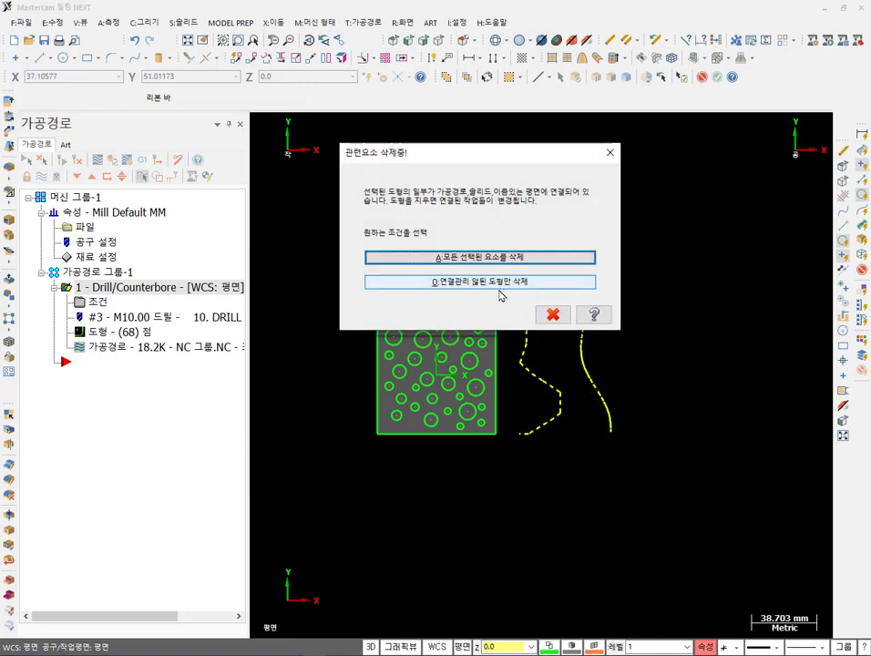
{"action": "left_click", "coordinate": [477, 255]}
{"action": "scroll", "coordinate": [353, 365], "scroll_direction": "up", "scroll_amount": 2}
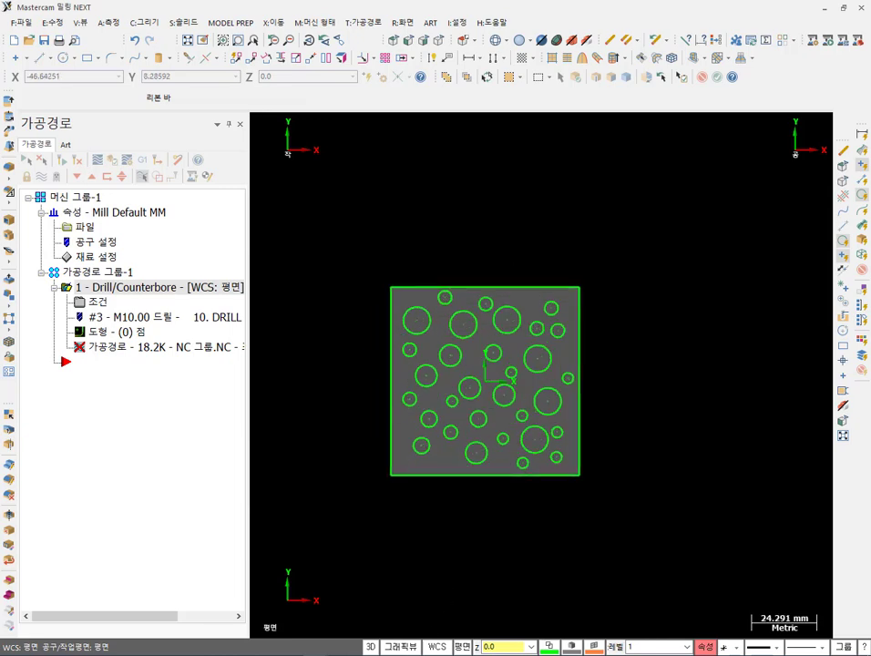
Switch to the Acrobat textbook, read the drill point selection methods on page 152, and return to Mastercam.
{"action": "key", "text": "alt+Tab"}
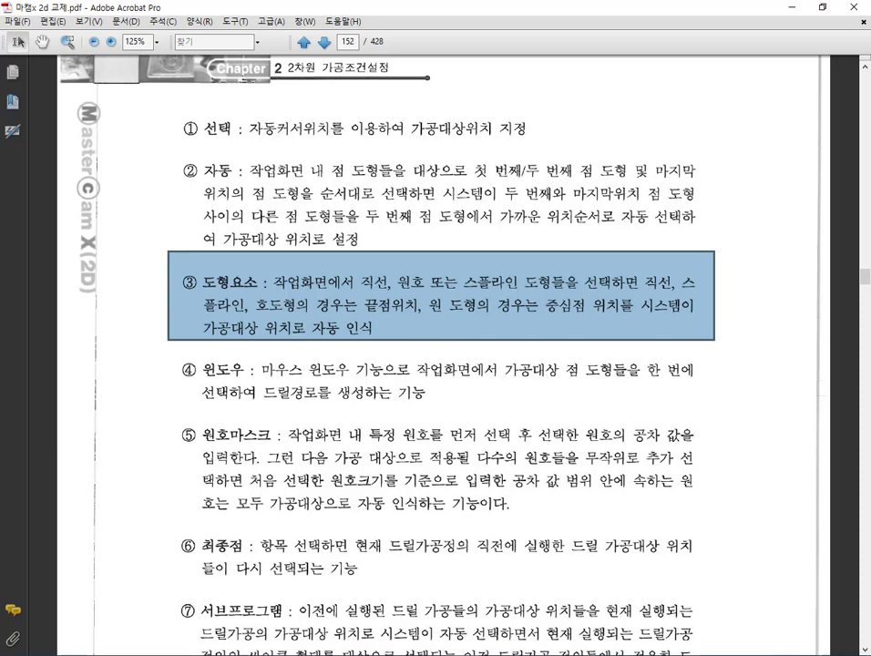
{"action": "mouse_move", "coordinate": [316, 654]}
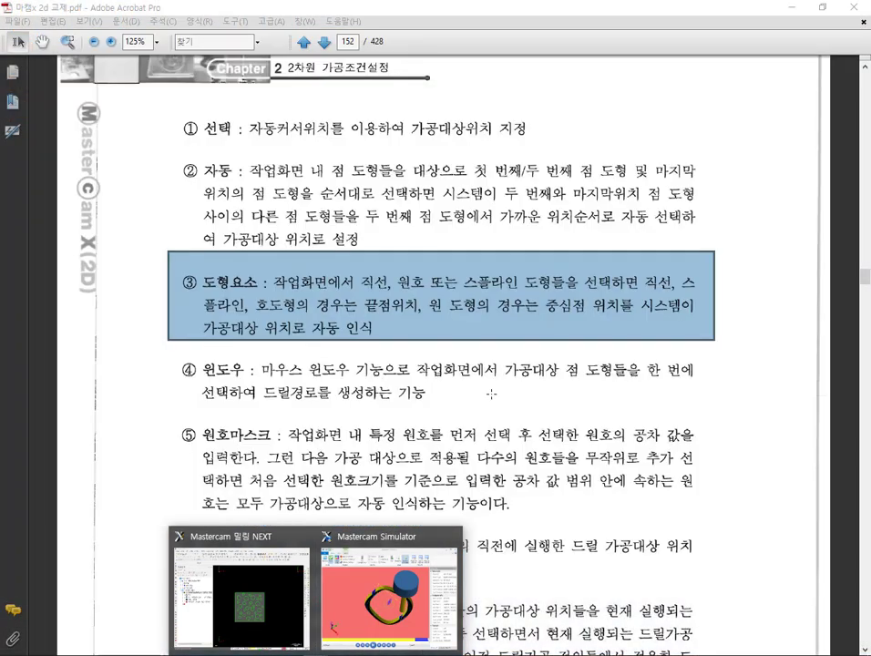
{"action": "left_click", "coordinate": [241, 597]}
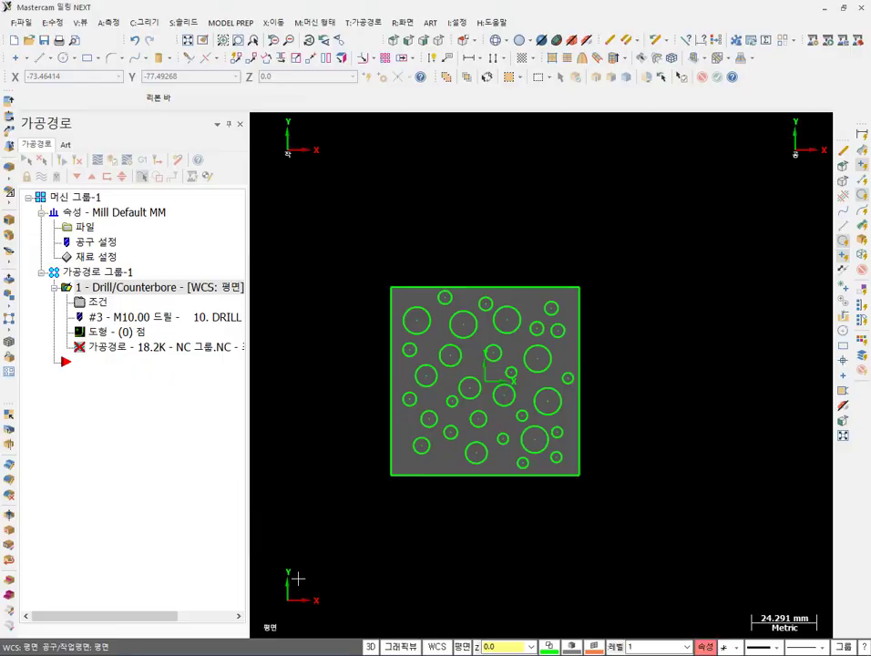
Sketch an open polar arc with a radius of about 3.1 mm just above the square's upper edge.
{"action": "scroll", "coordinate": [553, 236], "scroll_direction": "up", "scroll_amount": 2}
{"action": "scroll", "coordinate": [553, 236], "scroll_direction": "up", "scroll_amount": 3}
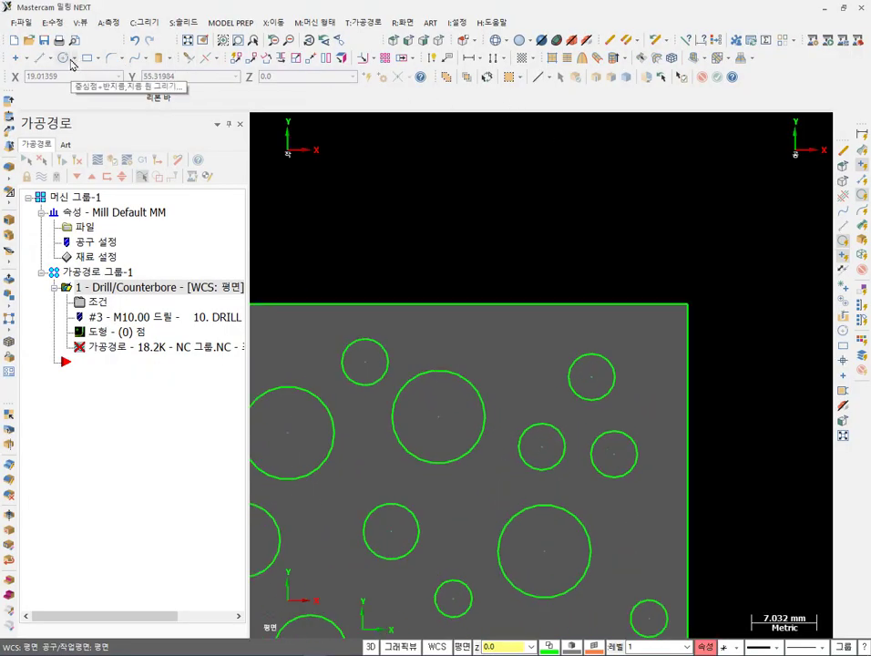
{"action": "left_click", "coordinate": [70, 60]}
{"action": "left_click", "coordinate": [73, 58]}
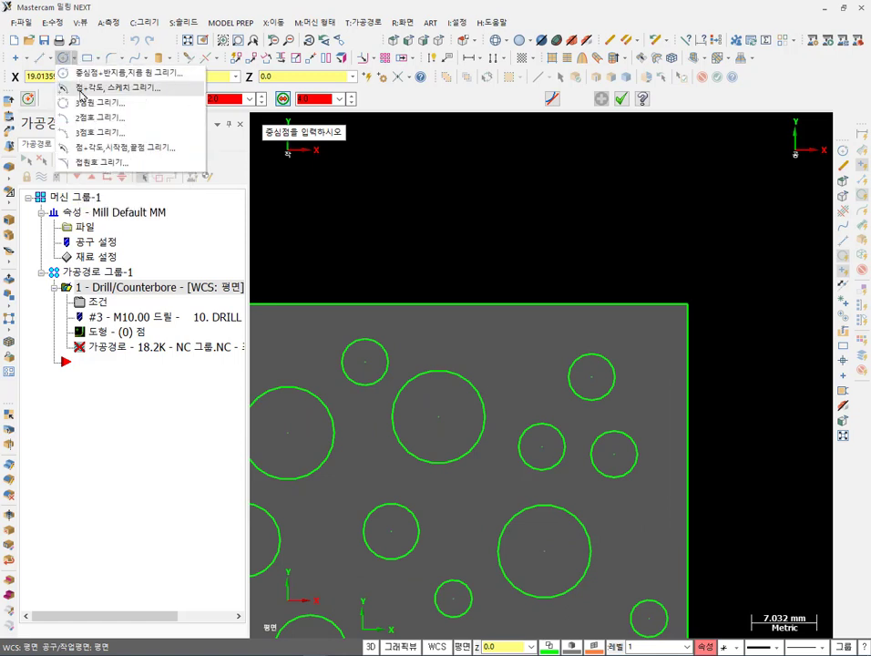
{"action": "left_click", "coordinate": [86, 87]}
{"action": "left_click", "coordinate": [552, 257]}
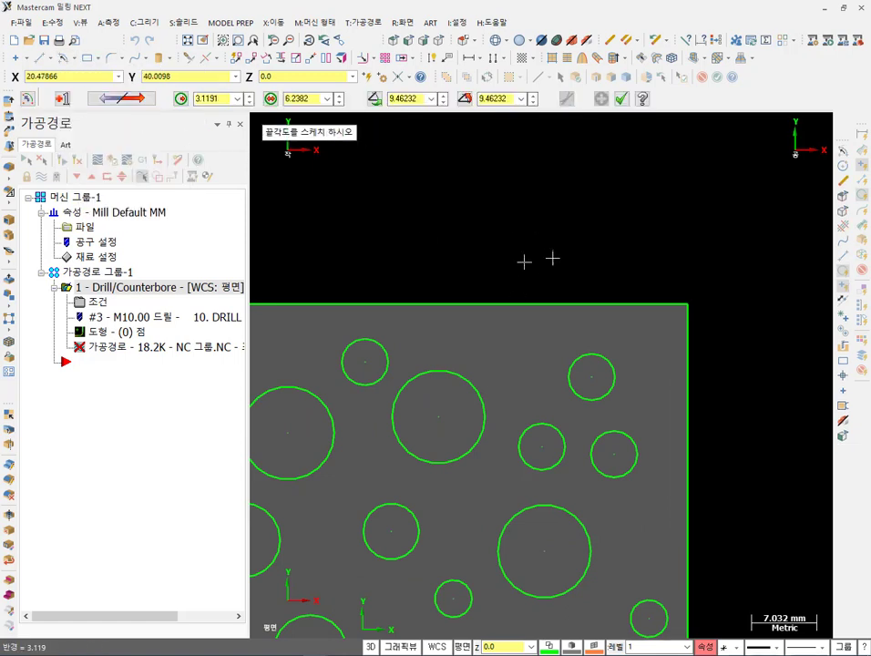
{"action": "left_click", "coordinate": [503, 296]}
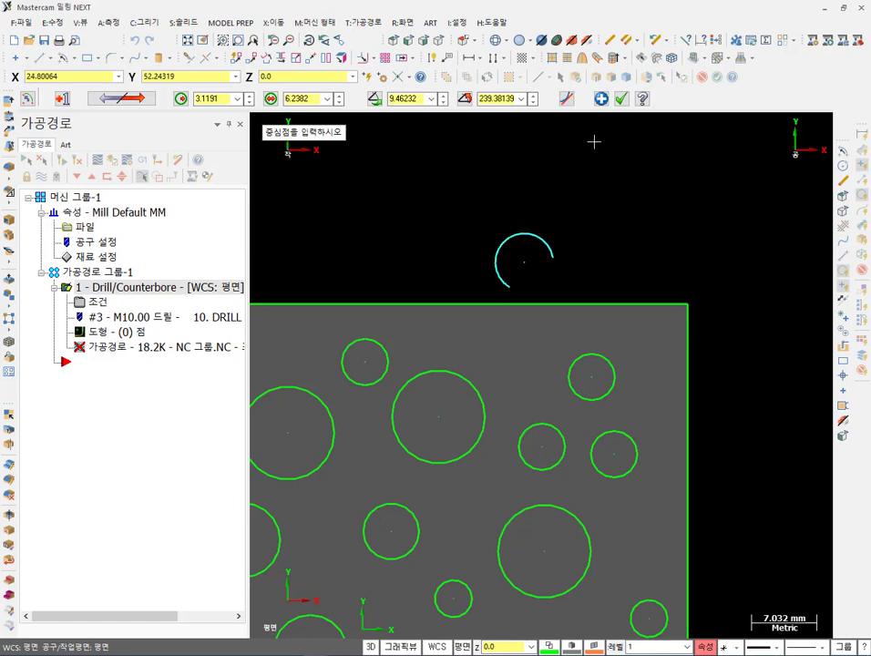
{"action": "left_click", "coordinate": [621, 98]}
Delete the open arc above the square and fit all geometry in the view.
{"action": "scroll", "coordinate": [519, 246], "scroll_direction": "up", "scroll_amount": 6}
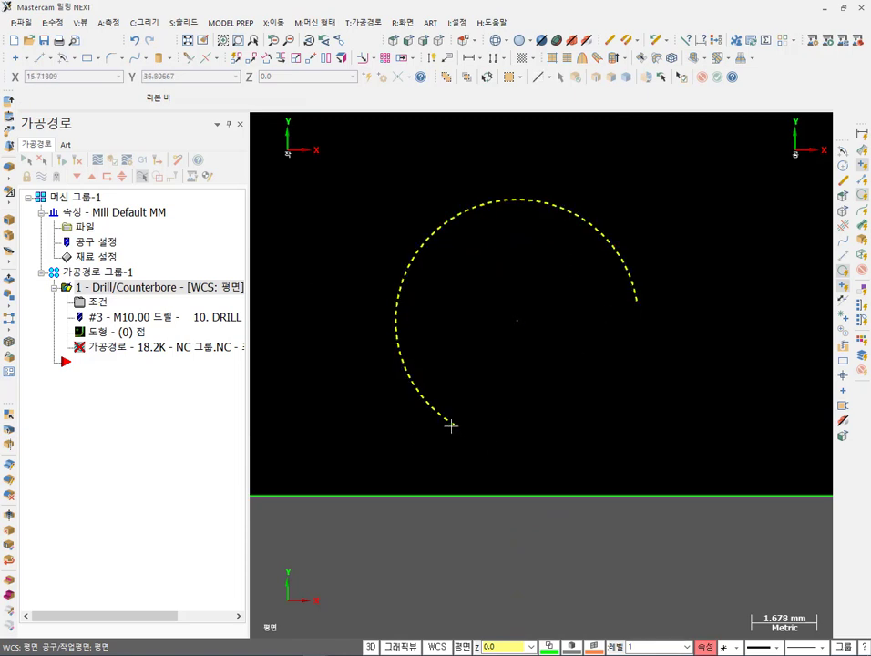
{"action": "scroll", "coordinate": [550, 346], "scroll_direction": "down", "scroll_amount": 1}
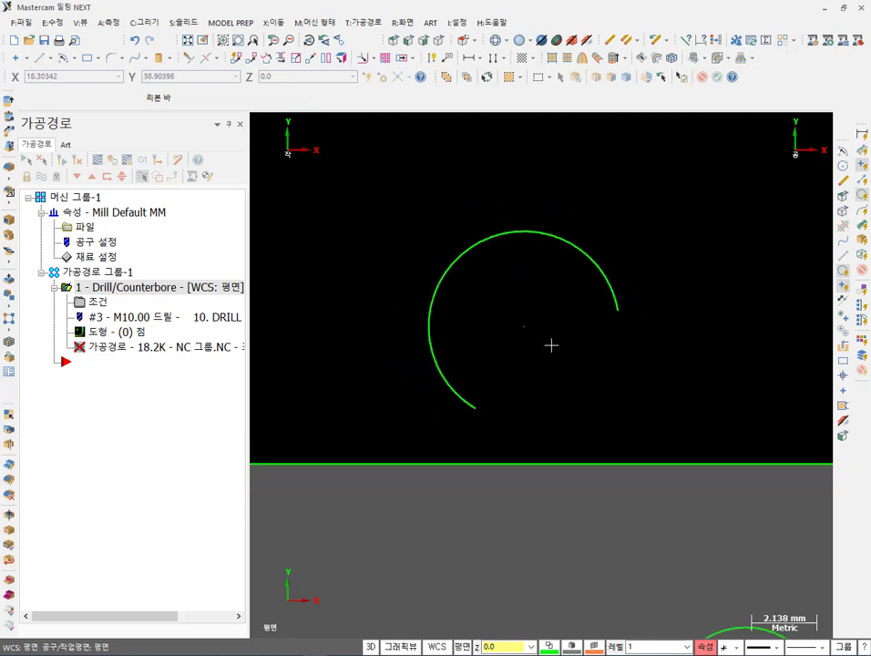
{"action": "left_click", "coordinate": [607, 248]}
{"action": "key", "text": "Delete"}
{"action": "scroll", "coordinate": [544, 225], "scroll_direction": "down", "scroll_amount": 2}
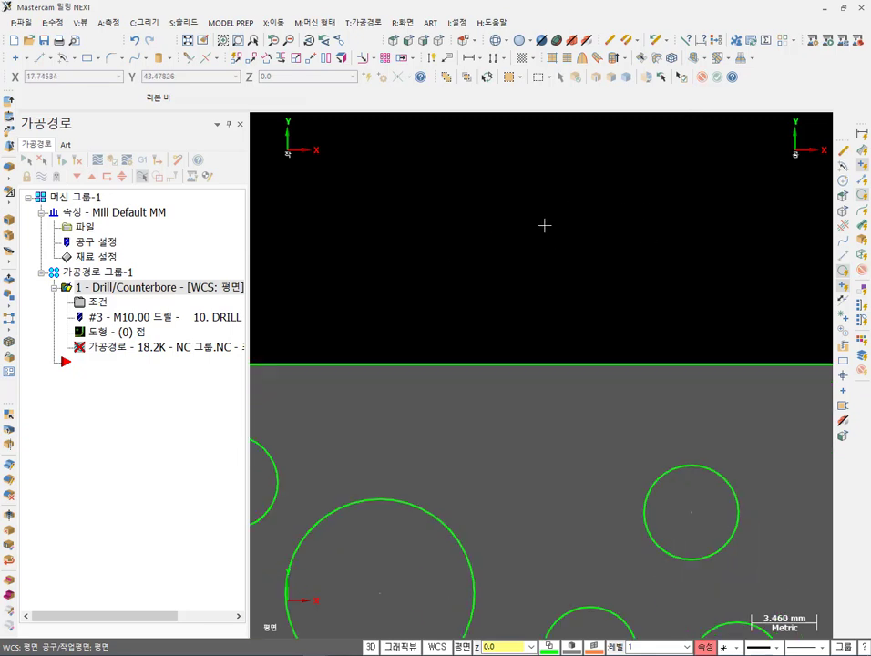
{"action": "scroll", "coordinate": [667, 259], "scroll_direction": "down", "scroll_amount": 7}
{"action": "key", "text": "alt+F1"}
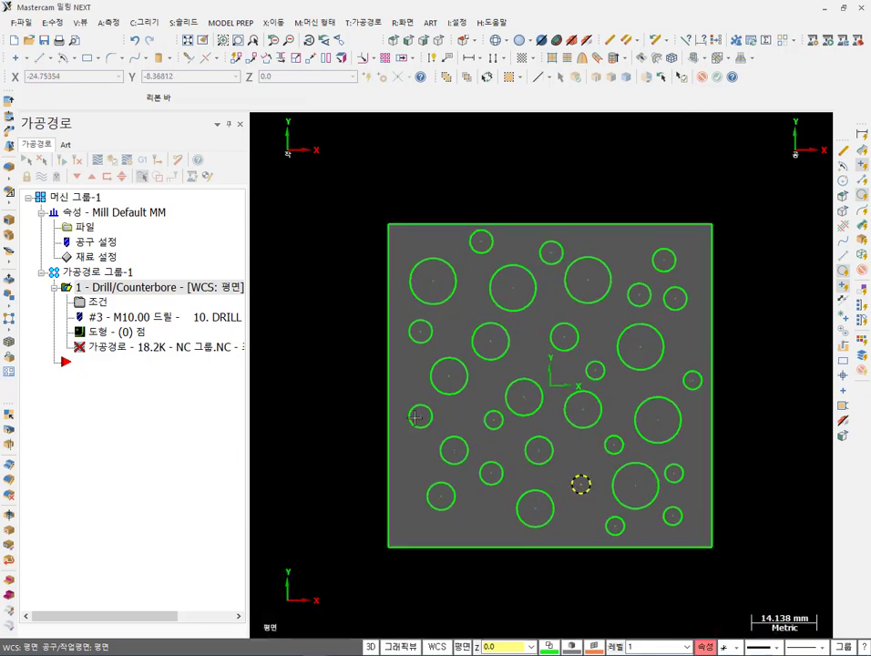
{"action": "left_click", "coordinate": [116, 331]}
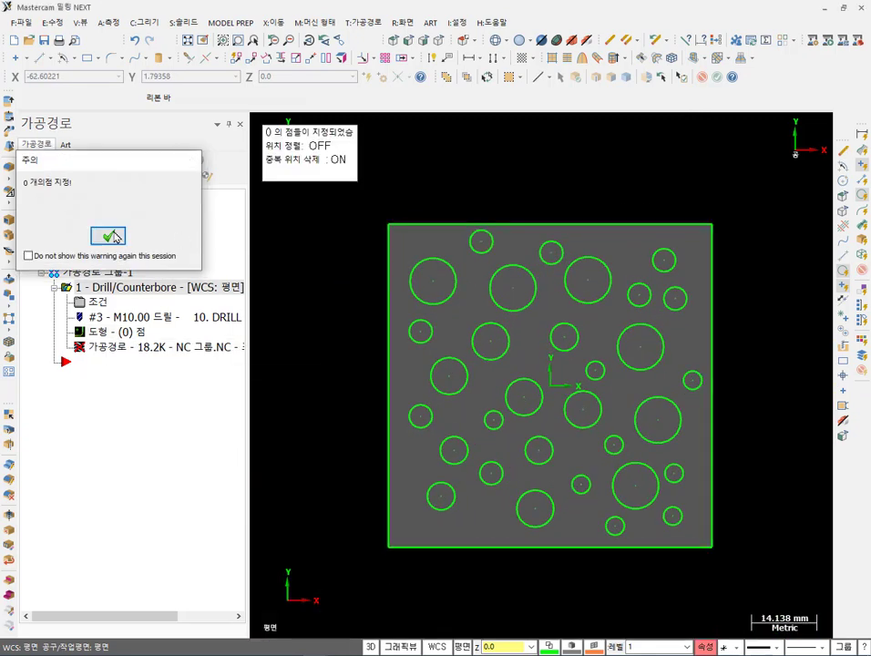
{"action": "left_click", "coordinate": [109, 236]}
{"action": "right_click", "coordinate": [106, 212]}
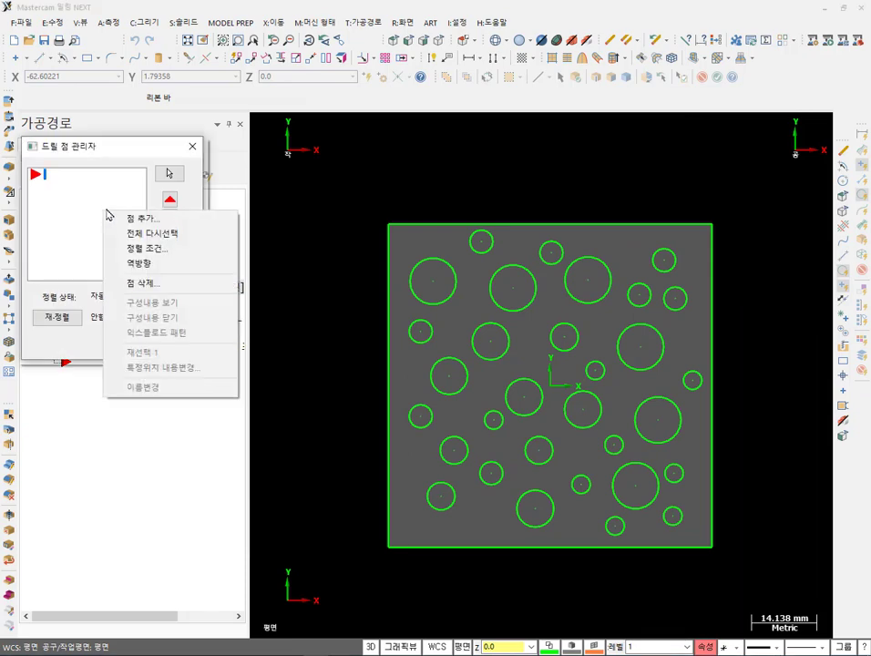
{"action": "left_click", "coordinate": [148, 241]}
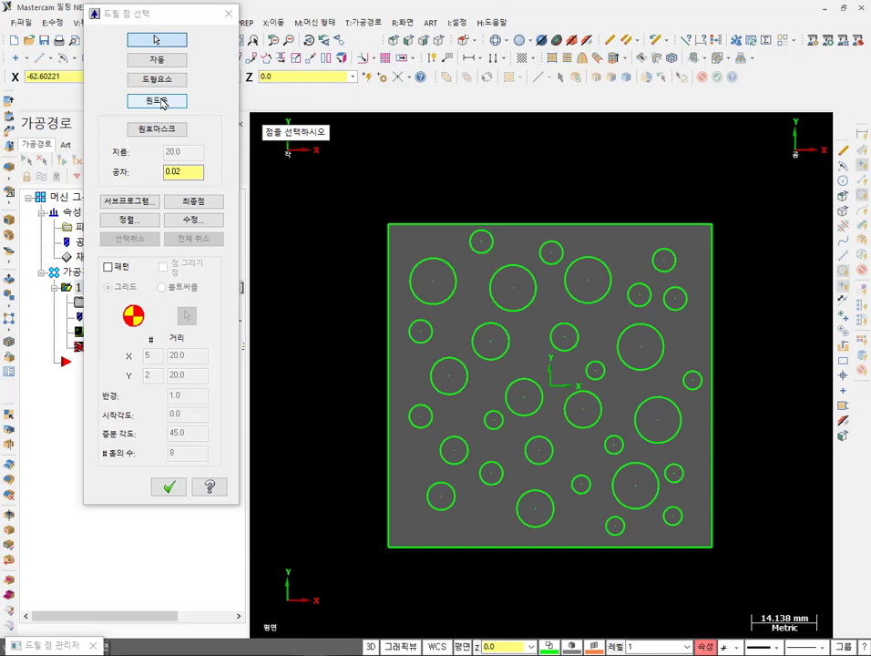
{"action": "left_click", "coordinate": [167, 488]}
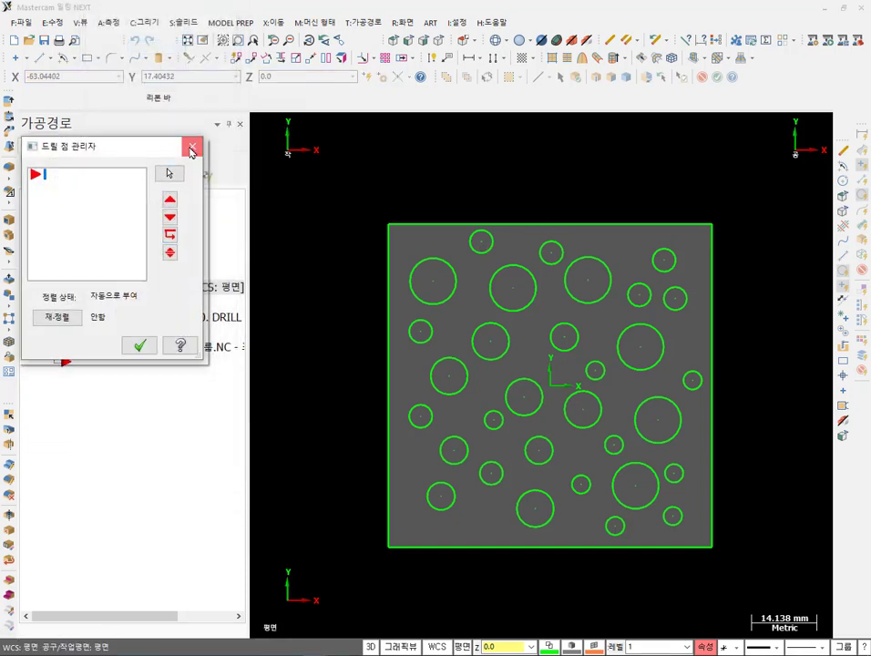
{"action": "left_click", "coordinate": [192, 146]}
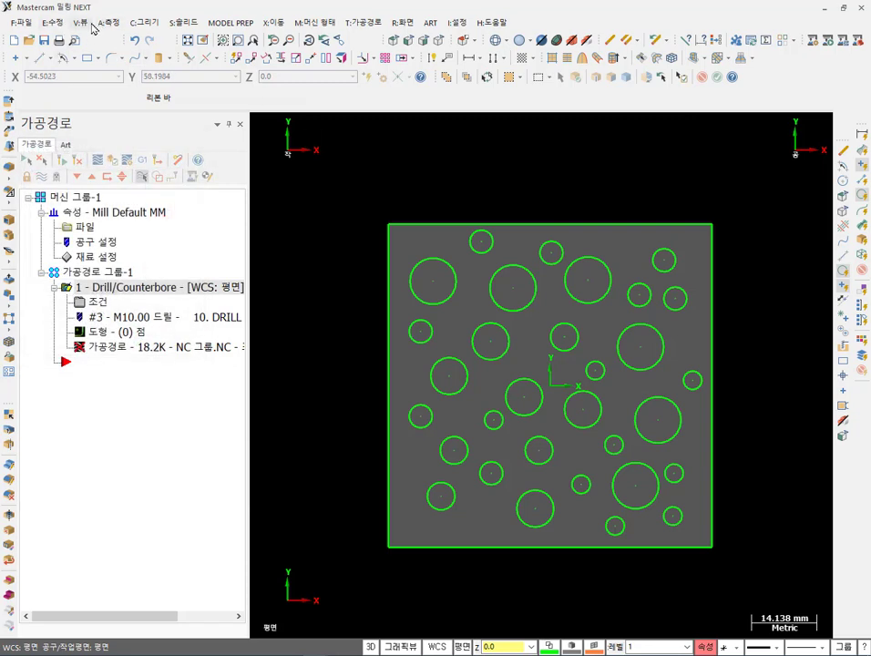
Create center points for all circles in the square up to the 4.0 mm radius limit, using the small arcs point command.
{"action": "left_click", "coordinate": [139, 22]}
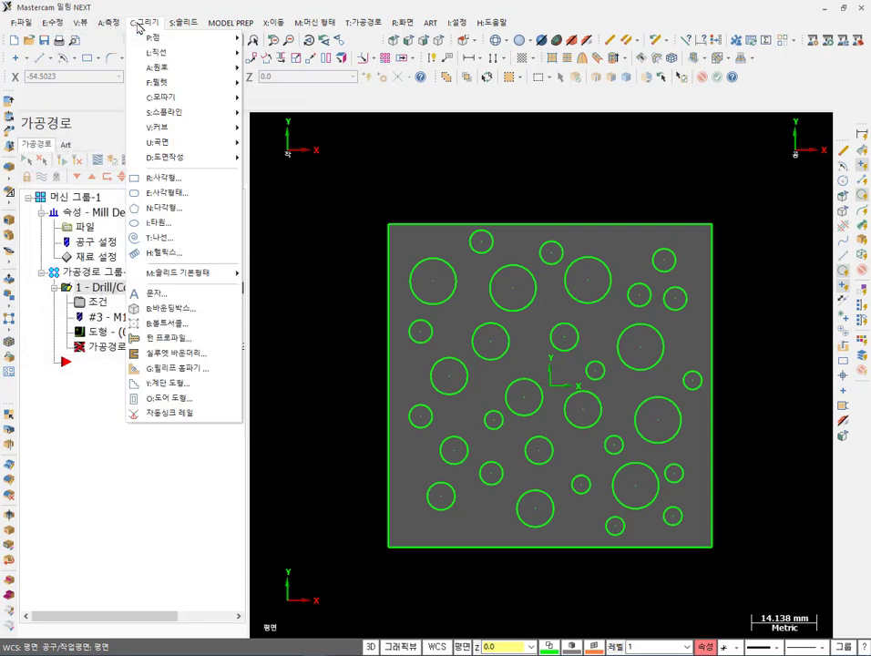
{"action": "mouse_move", "coordinate": [177, 46]}
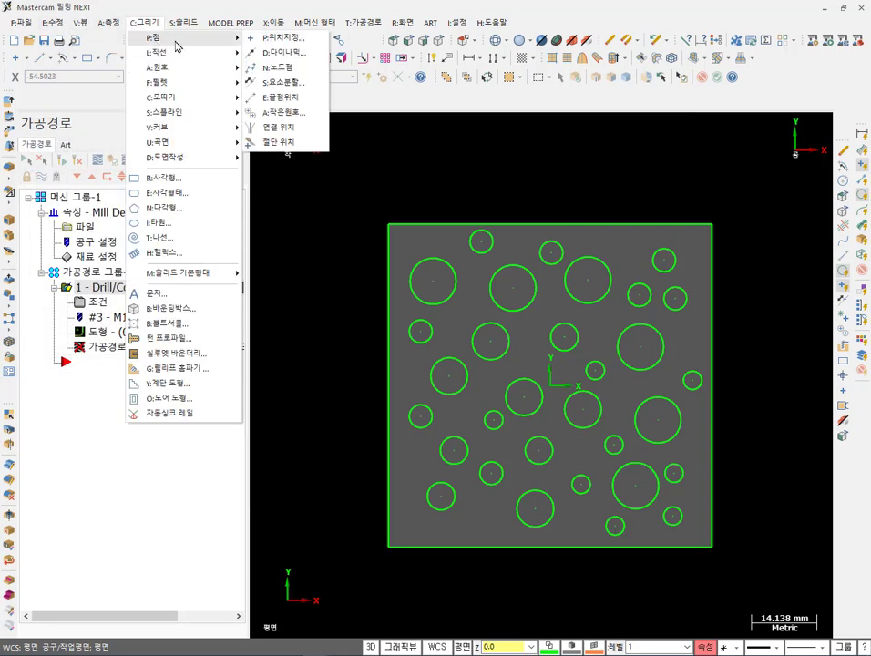
{"action": "left_click", "coordinate": [288, 112]}
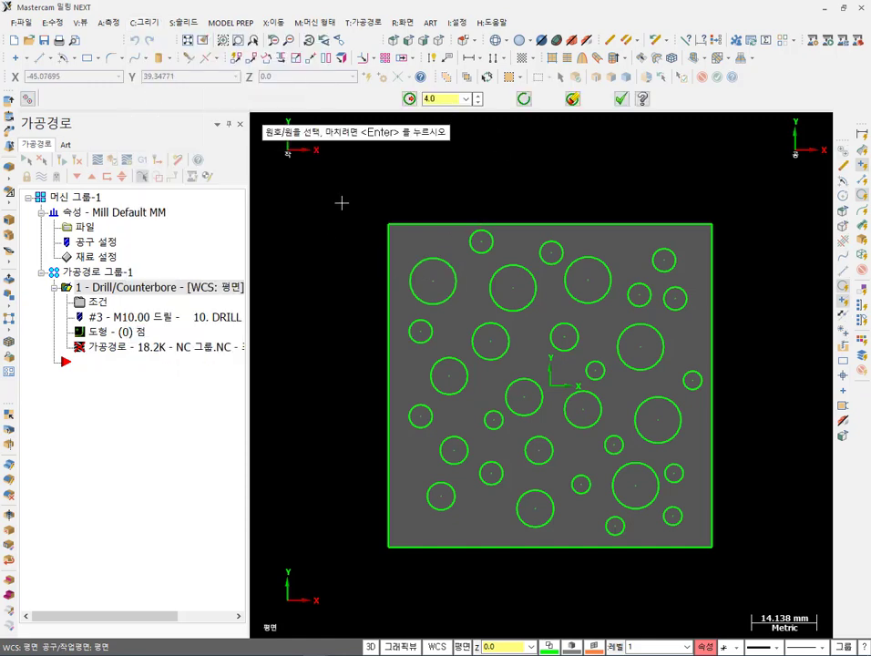
{"action": "left_click_drag", "start_coordinate": [340, 186], "coordinate": [744, 572]}
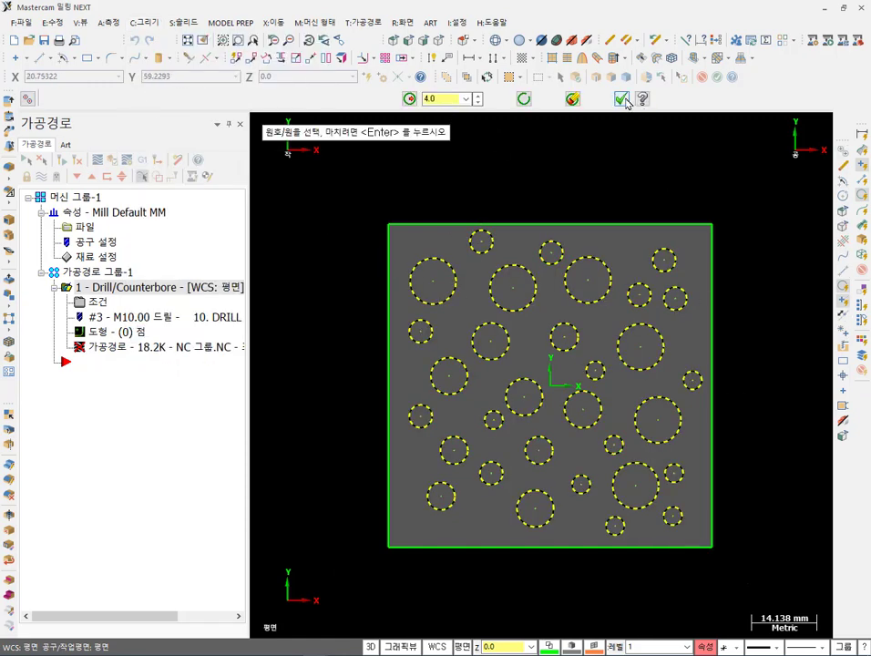
{"action": "left_click", "coordinate": [620, 98]}
{"action": "scroll", "coordinate": [478, 272], "scroll_direction": "down", "scroll_amount": 1}
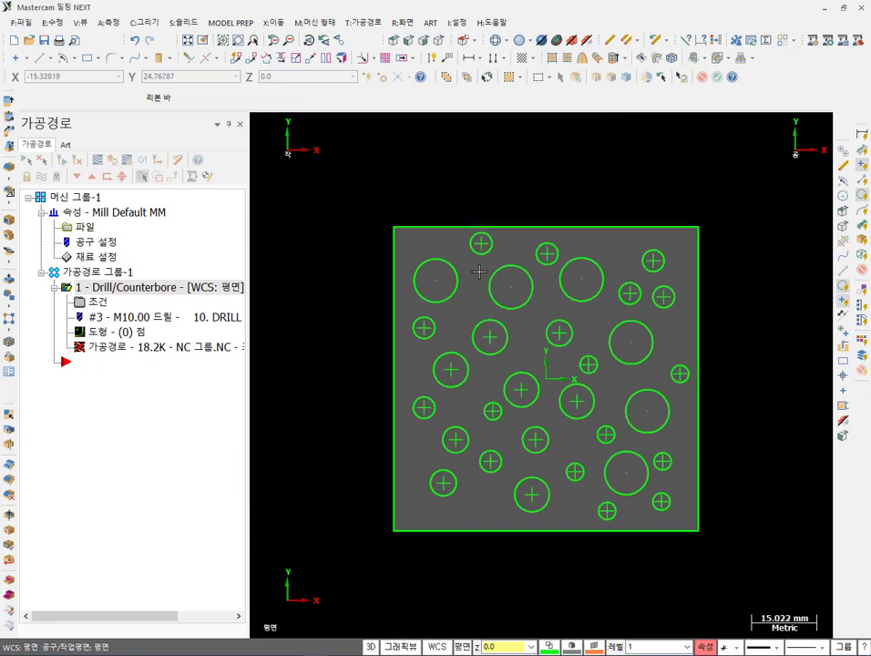
Reselect all drill points of the drill toolpath with a window enclosing the whole square.
{"action": "left_click", "coordinate": [118, 331]}
{"action": "left_click", "coordinate": [108, 236]}
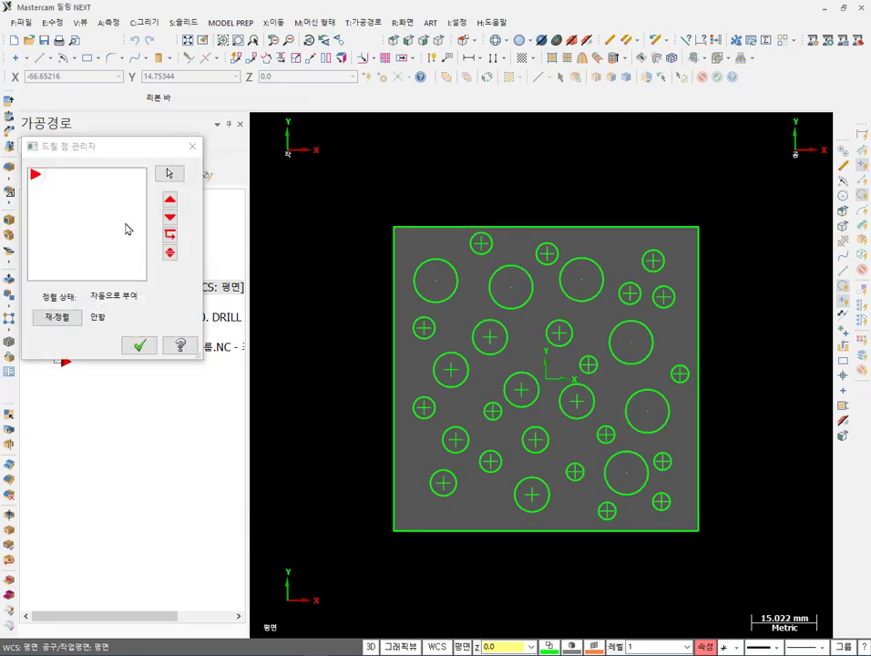
{"action": "right_click", "coordinate": [84, 218]}
{"action": "left_click", "coordinate": [128, 237]}
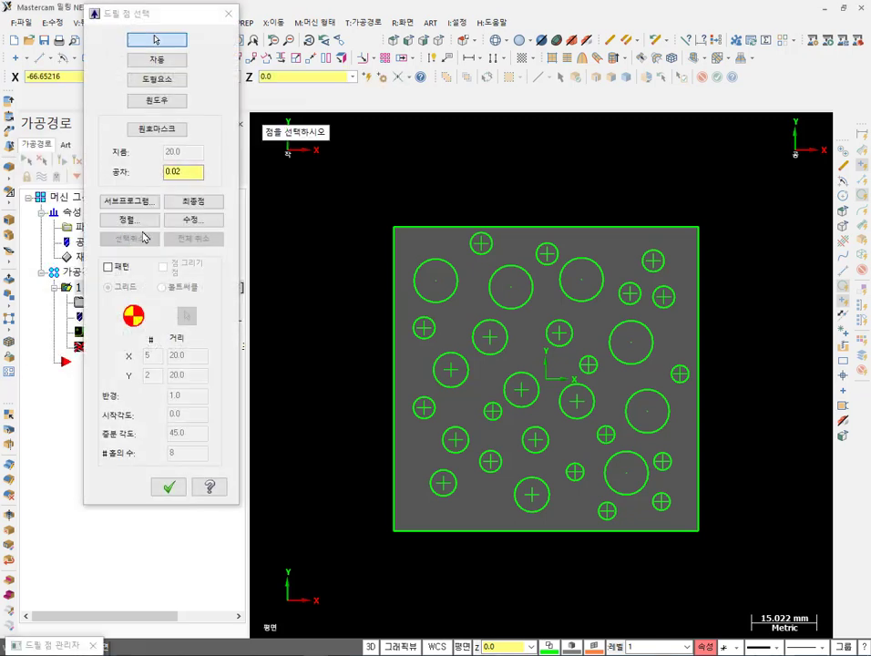
{"action": "left_click", "coordinate": [155, 101]}
{"action": "left_click", "coordinate": [332, 181]}
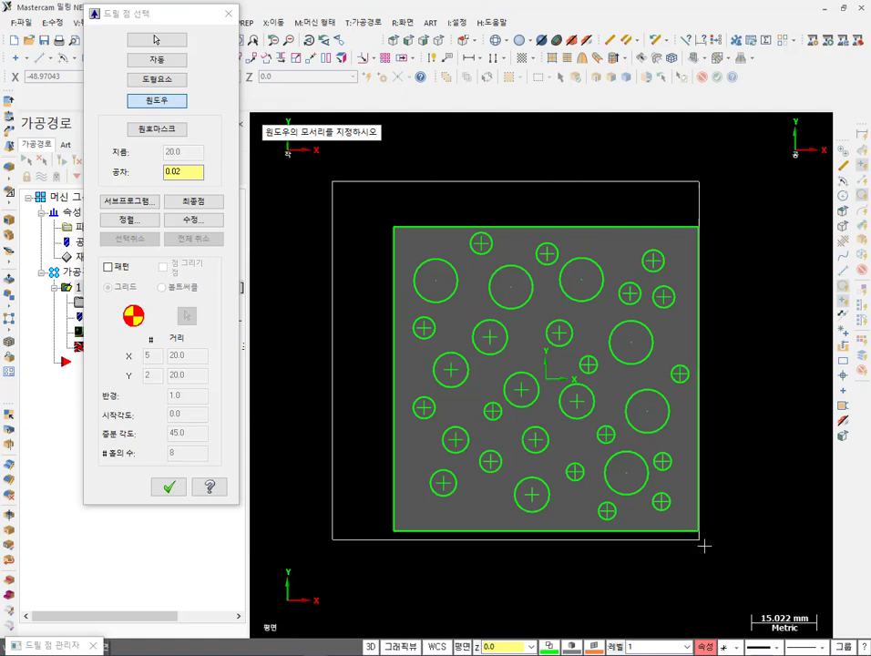
{"action": "left_click", "coordinate": [740, 571]}
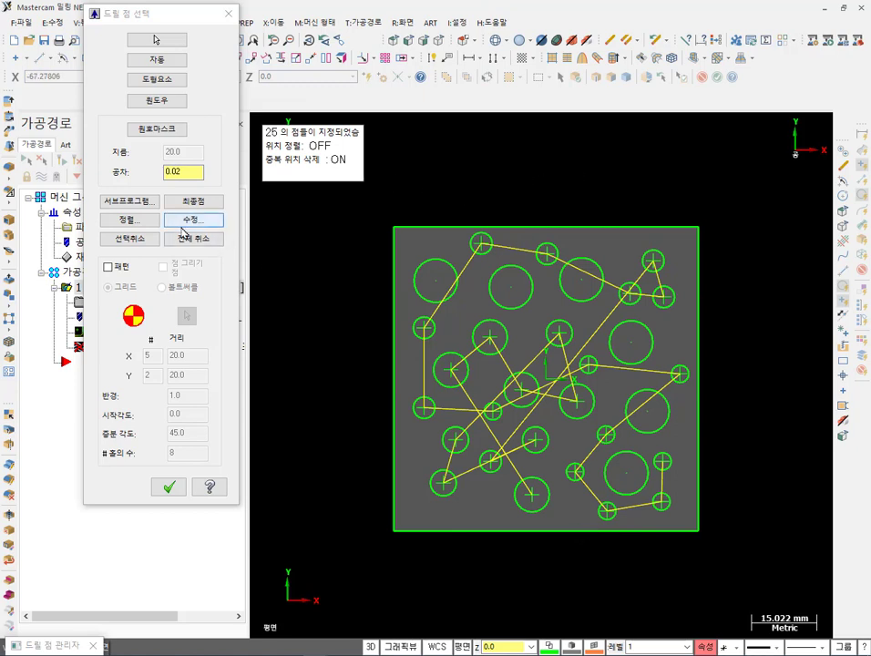
{"action": "scroll", "coordinate": [681, 374], "scroll_direction": "down", "scroll_amount": 1}
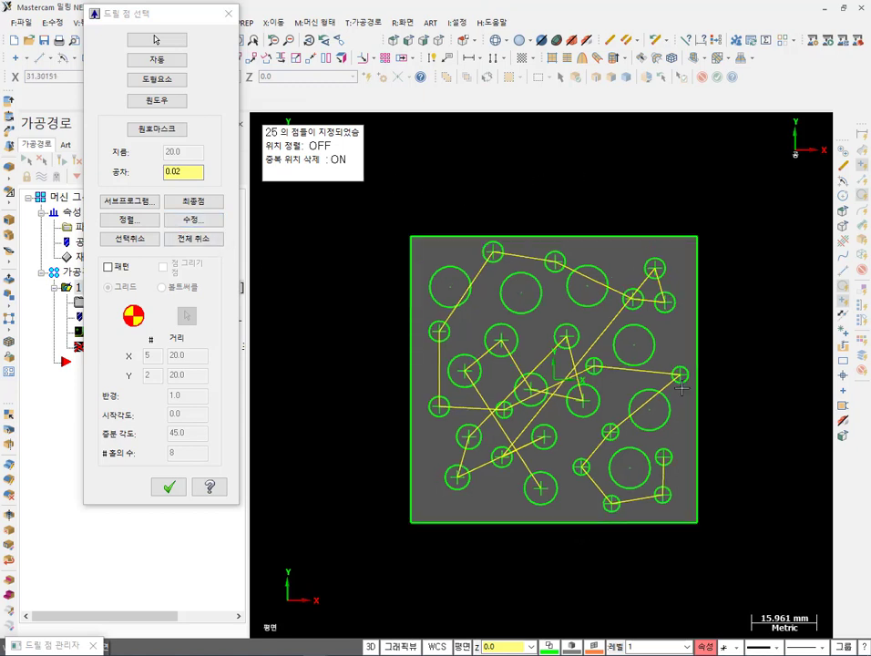
{"action": "scroll", "coordinate": [680, 375], "scroll_direction": "up", "scroll_amount": 2}
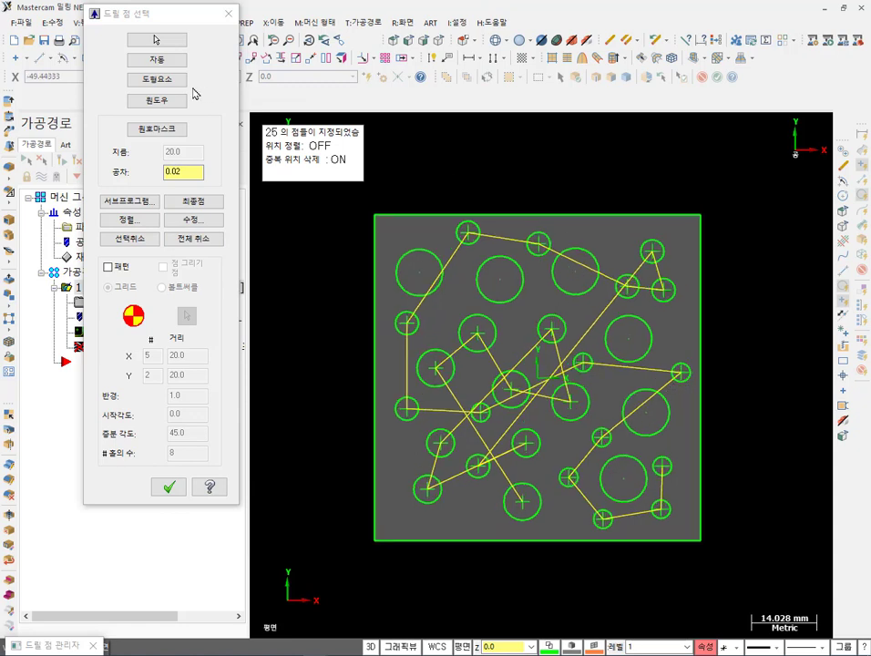
Sort the drill points with the 2D point-to-point method, starting from the small circle near the square's upper-left corner, and accept the selection.
{"action": "left_click", "coordinate": [143, 222]}
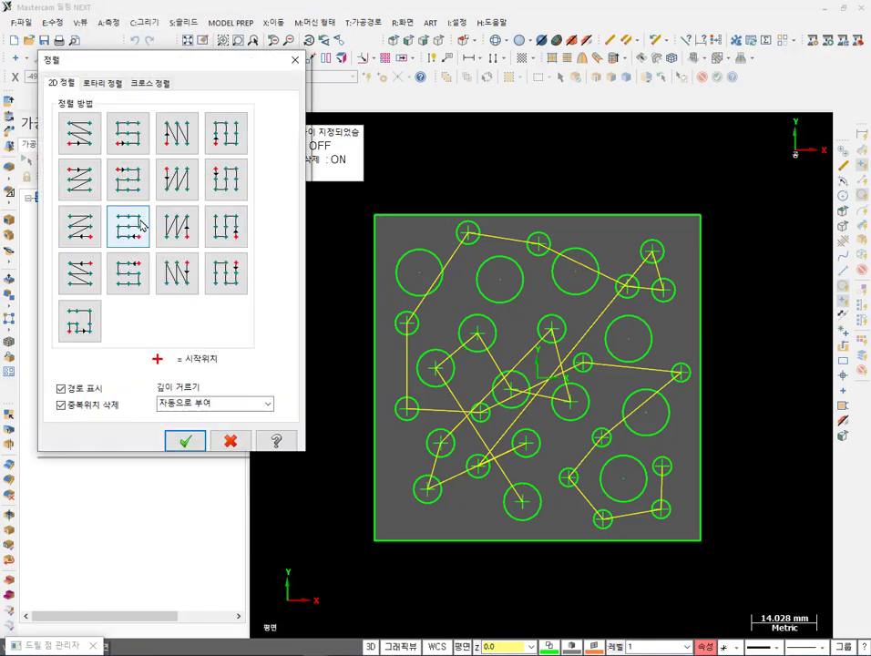
{"action": "left_click_drag", "start_coordinate": [180, 67], "coordinate": [181, 206]}
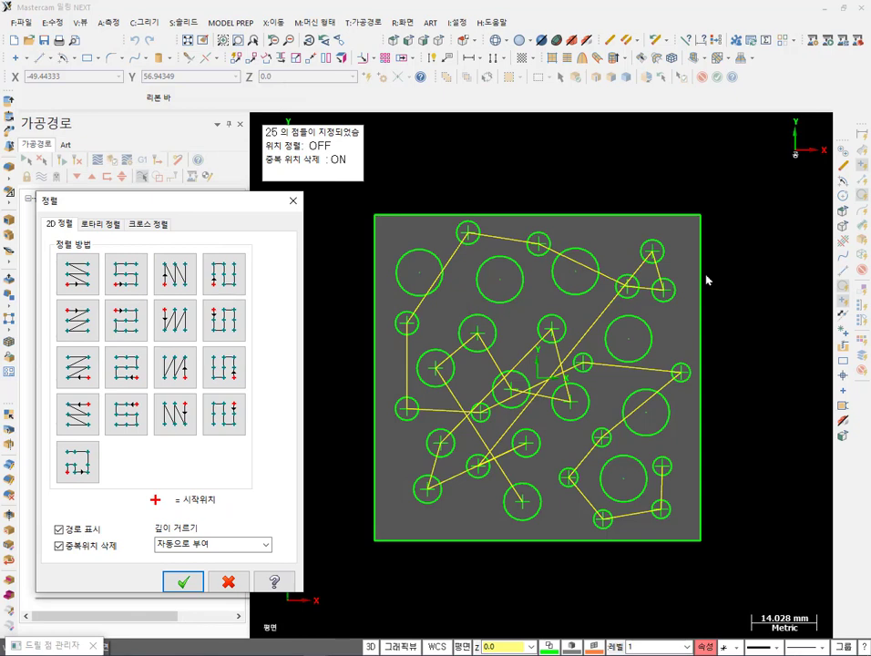
{"action": "left_click", "coordinate": [78, 467]}
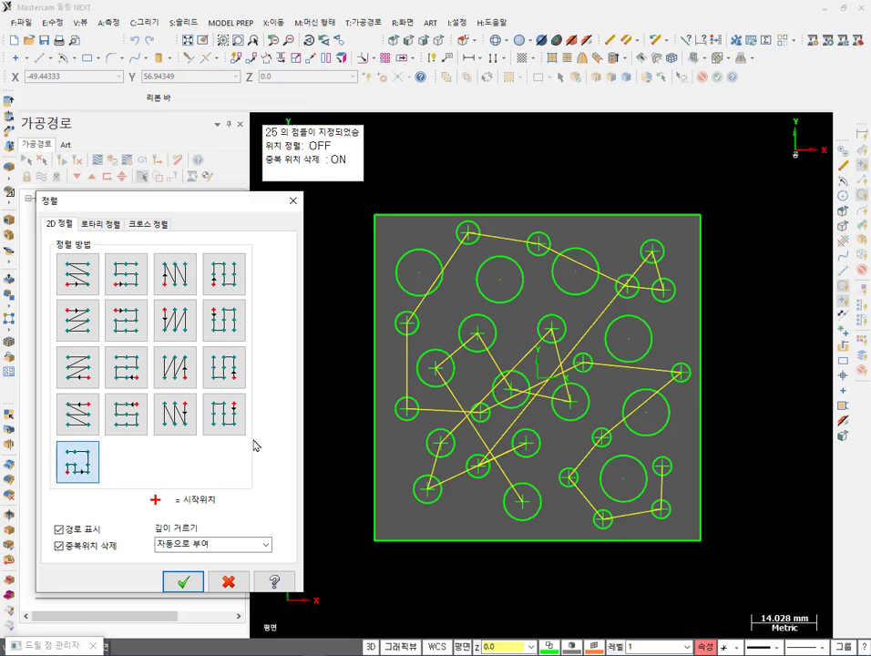
{"action": "left_click", "coordinate": [183, 581]}
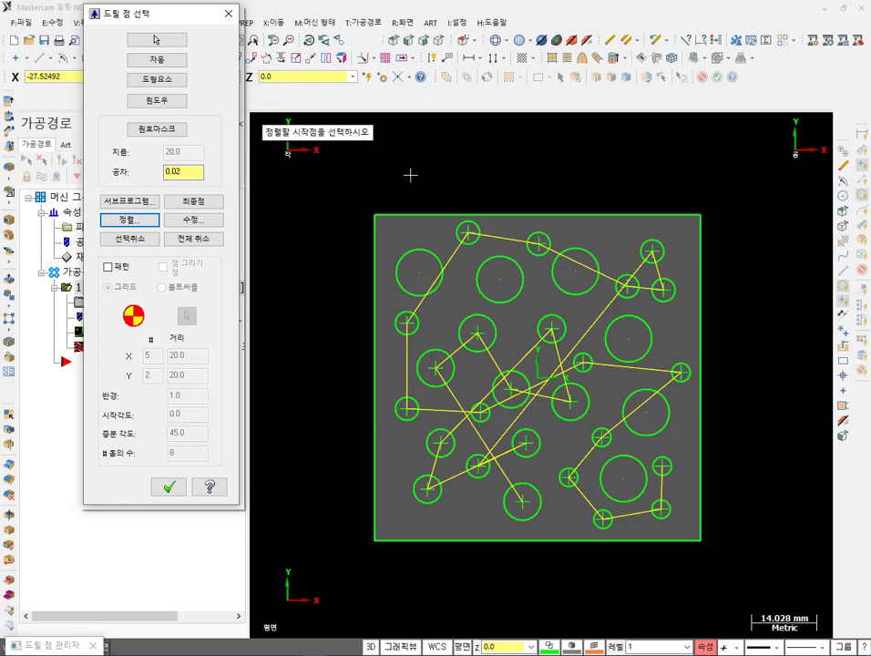
{"action": "left_click", "coordinate": [468, 232]}
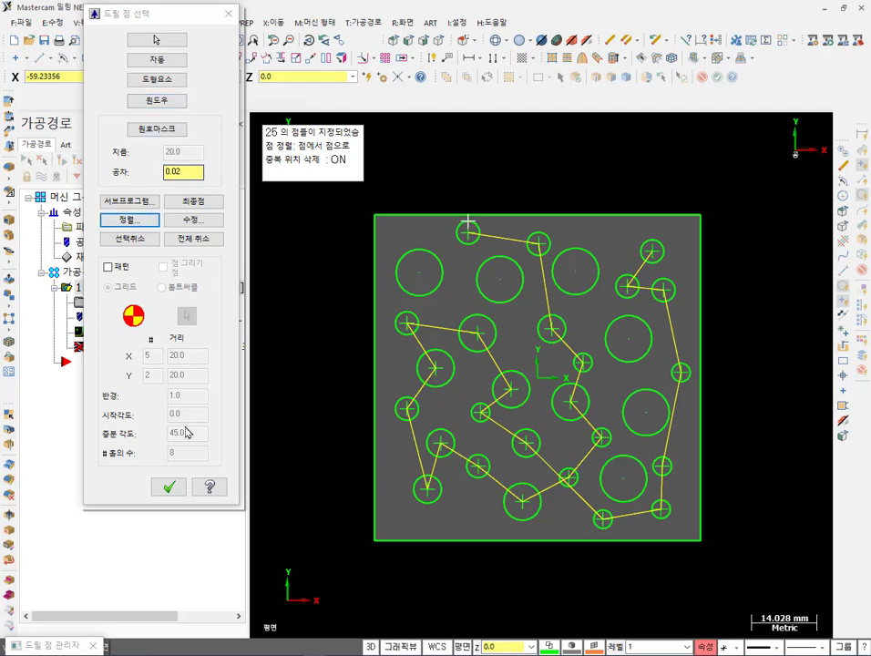
{"action": "left_click", "coordinate": [171, 491]}
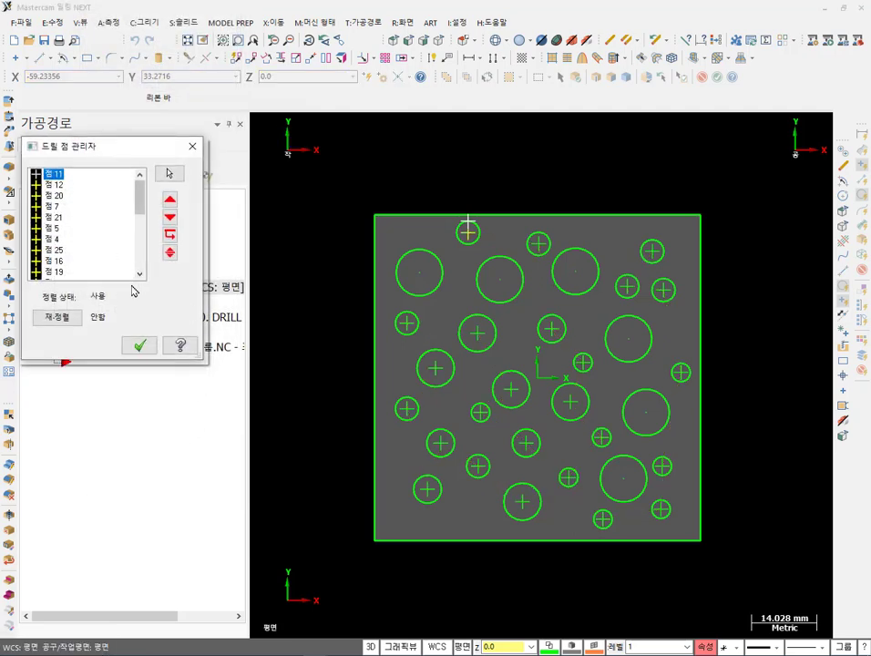
Start reselecting all drill points with an arc mask, using a 6 mm diameter circle below the square's centre as the reference arc.
{"action": "right_click", "coordinate": [107, 228]}
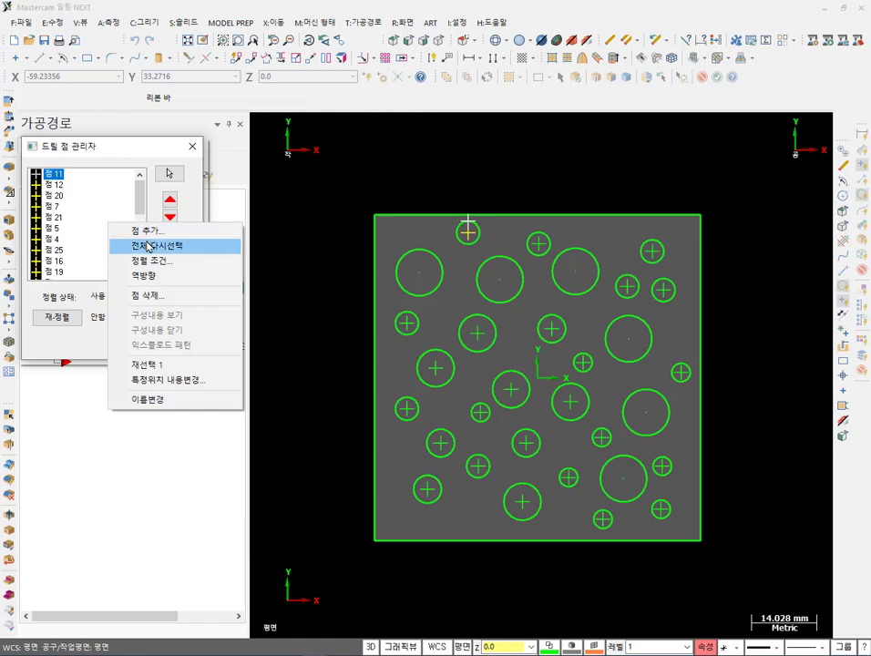
{"action": "left_click", "coordinate": [147, 246]}
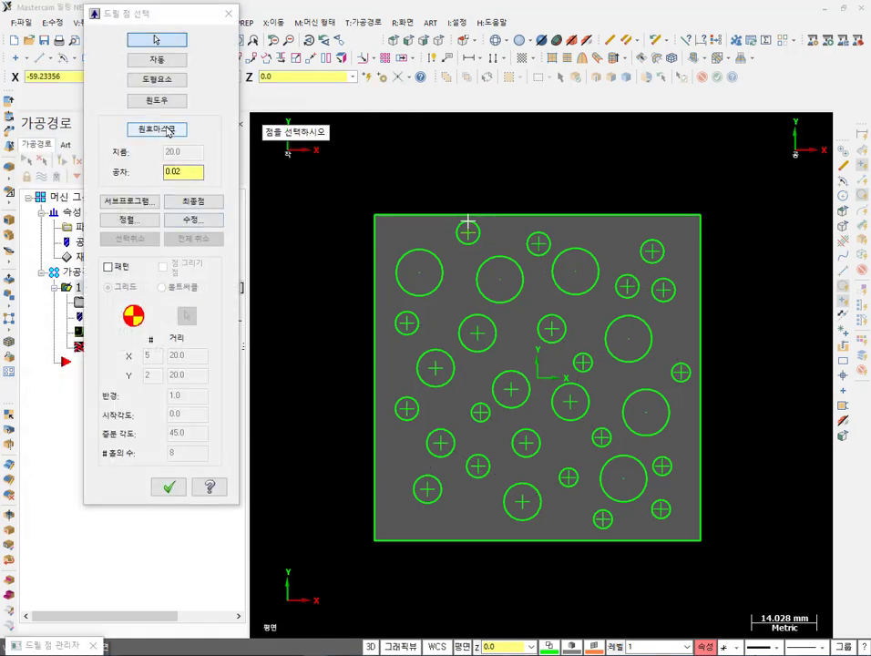
{"action": "left_click", "coordinate": [168, 131]}
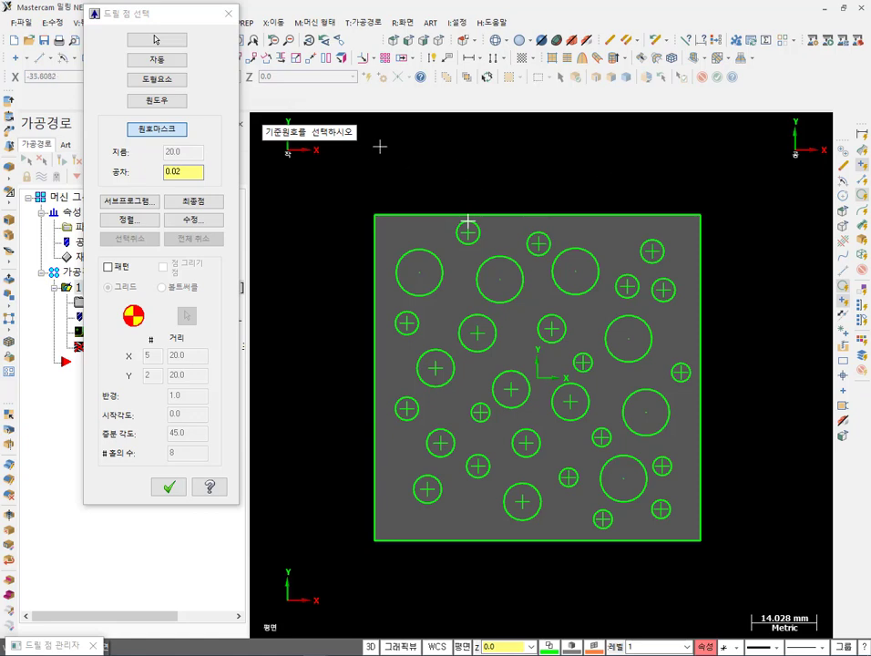
{"action": "scroll", "coordinate": [605, 200], "scroll_direction": "down", "scroll_amount": 1}
{"action": "scroll", "coordinate": [614, 202], "scroll_direction": "up", "scroll_amount": 2}
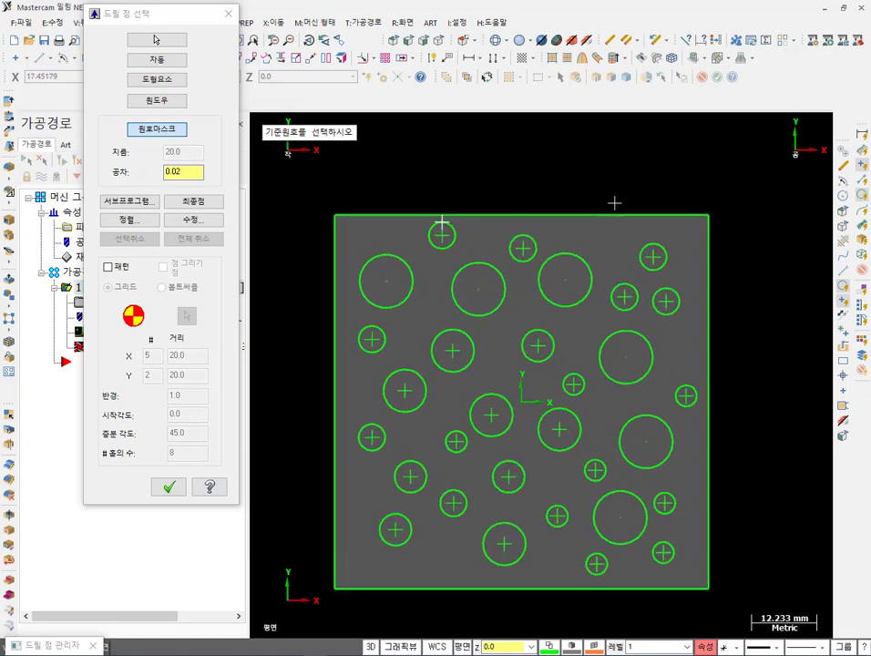
{"action": "scroll", "coordinate": [614, 202], "scroll_direction": "down", "scroll_amount": 1}
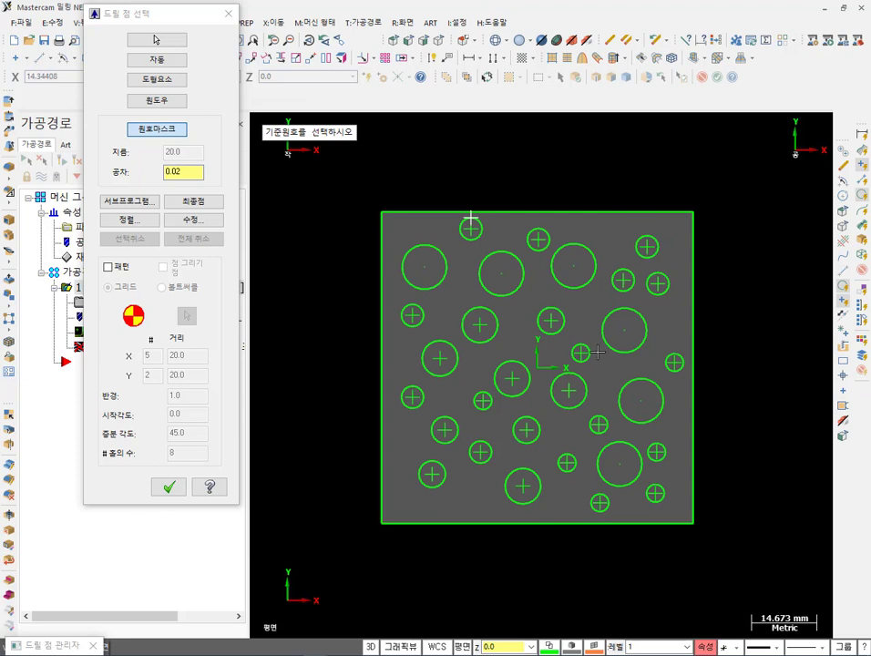
{"action": "left_click", "coordinate": [541, 435]}
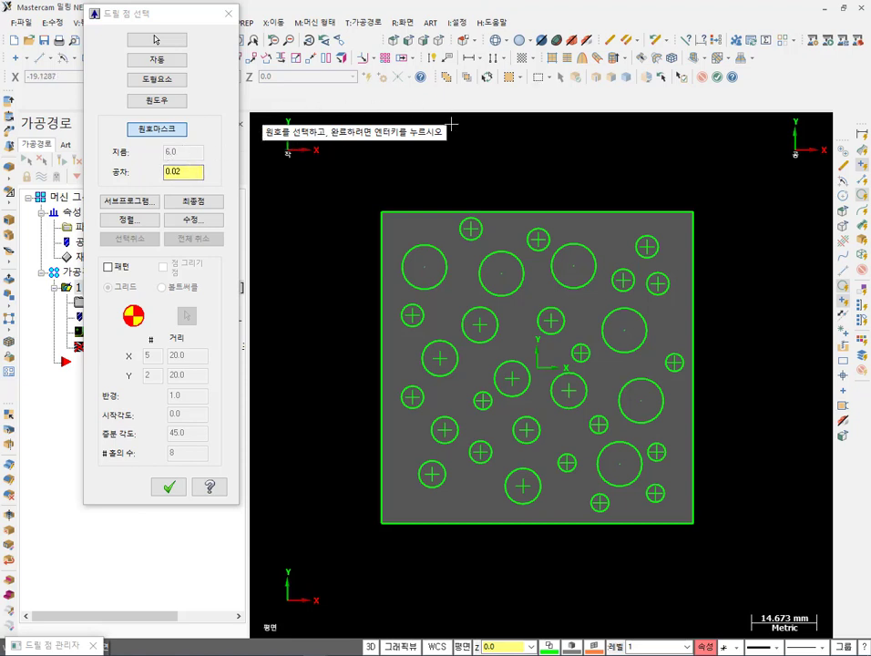
Window all circles in the square for the arc mask and start the point sorting just above the square's upper edge.
{"action": "left_click_drag", "start_coordinate": [341, 190], "coordinate": [756, 582]}
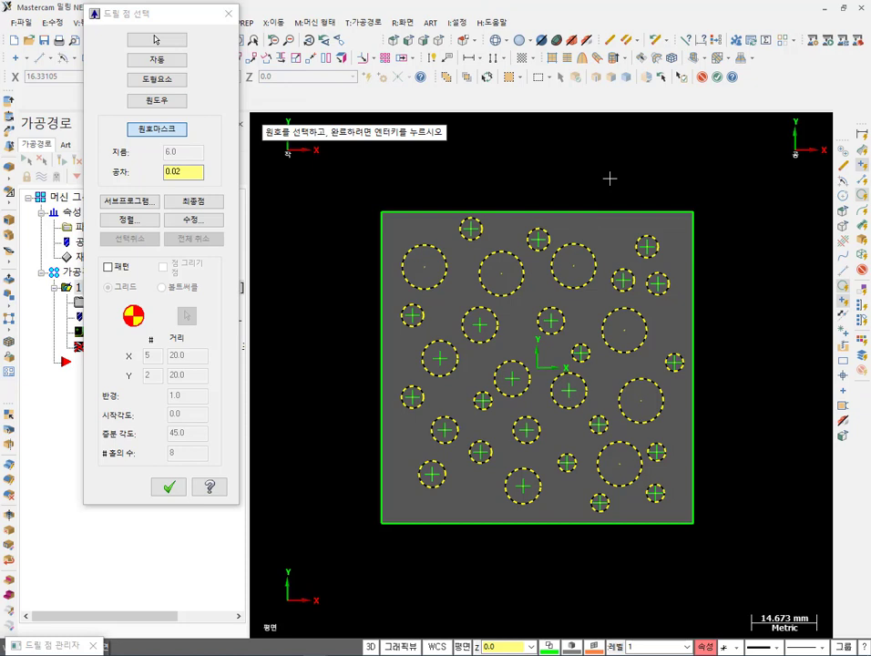
{"action": "key", "text": "Return"}
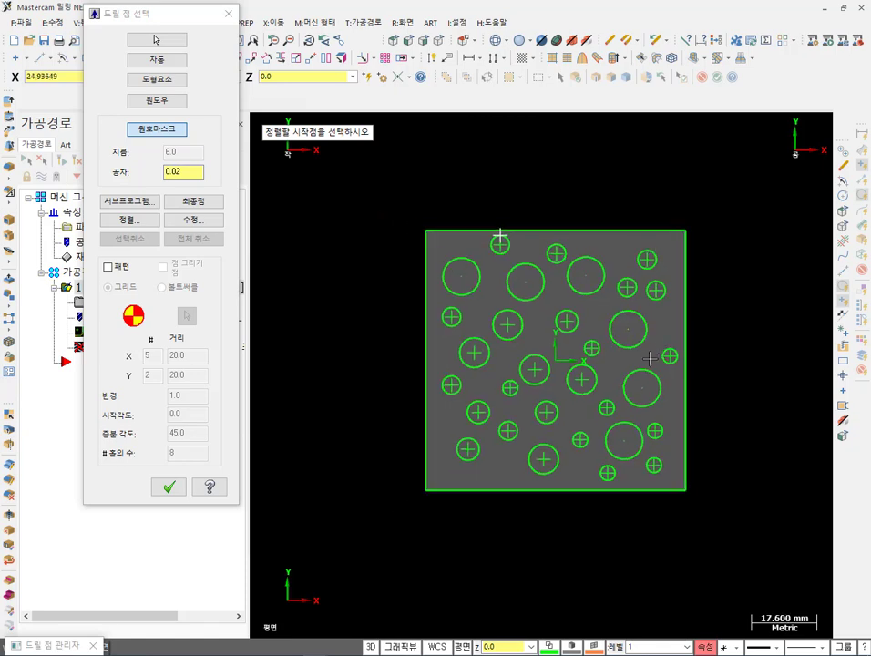
{"action": "middle_click_drag", "start_coordinate": [610, 179], "coordinate": [565, 319]}
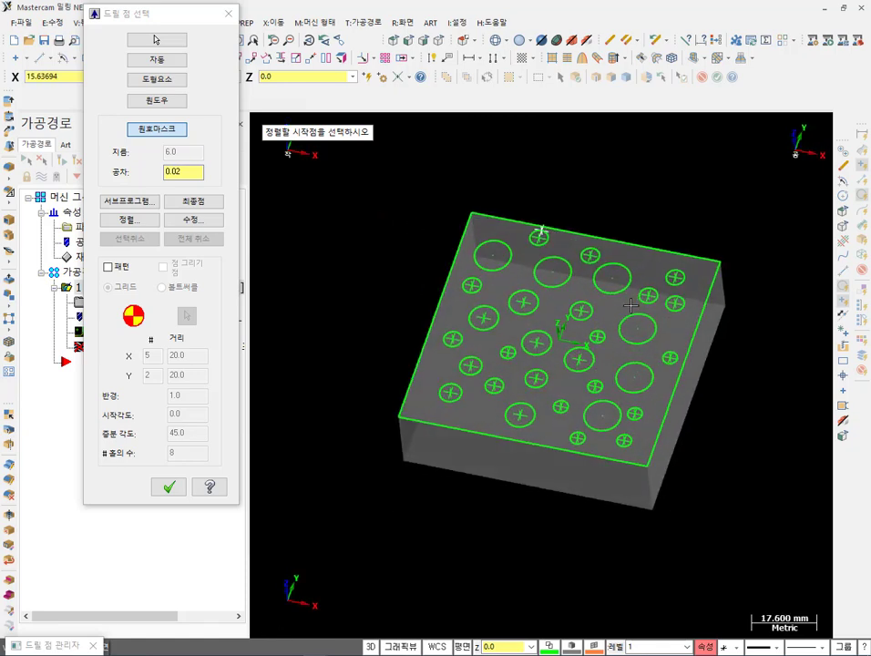
{"action": "scroll", "coordinate": [700, 395], "scroll_direction": "up", "scroll_amount": 1}
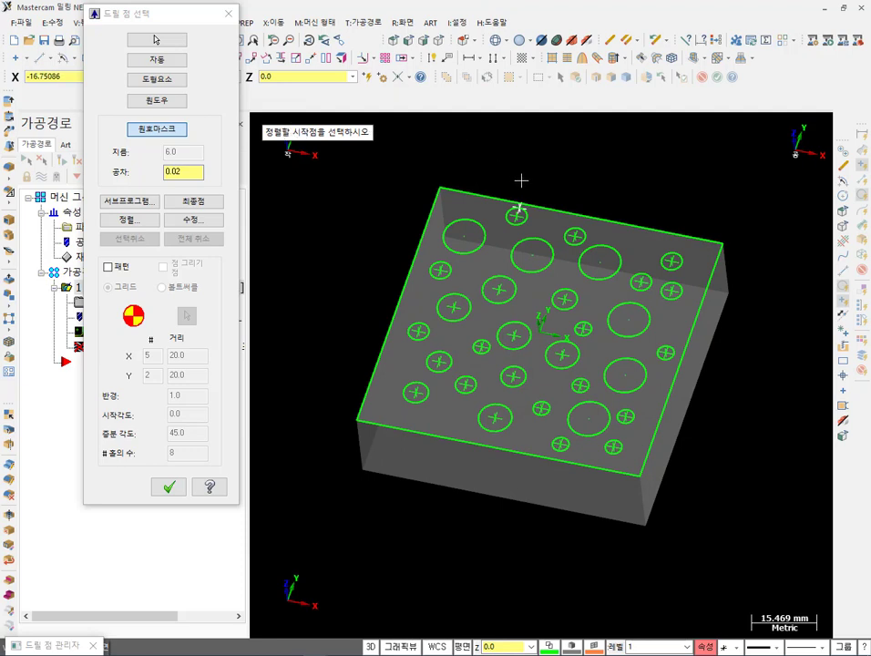
{"action": "left_click", "coordinate": [530, 185]}
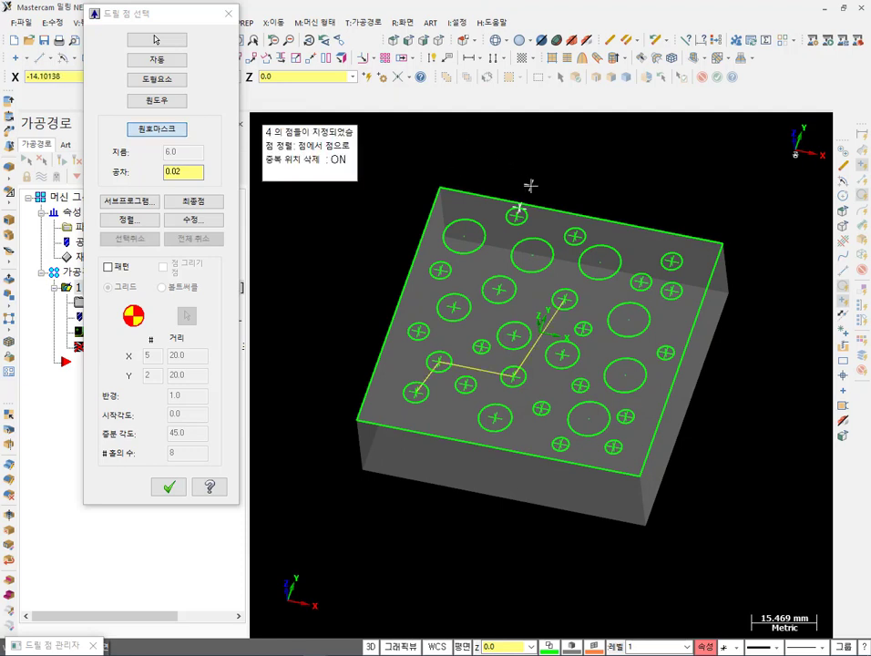
Examine which circles the 6 mm arc mask picked and the sorted path connecting them.
{"action": "scroll", "coordinate": [636, 394], "scroll_direction": "up", "scroll_amount": 1}
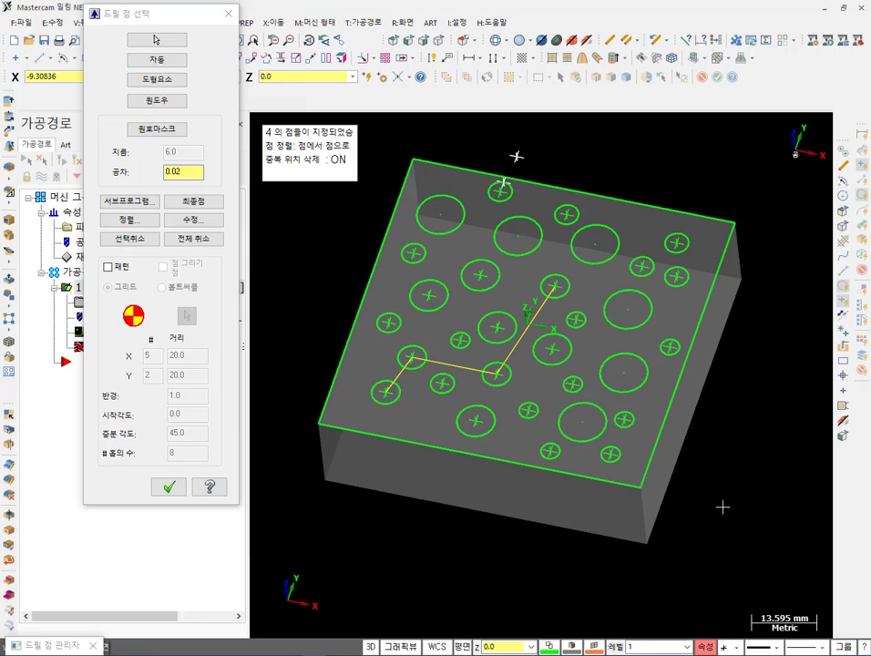
{"action": "scroll", "coordinate": [732, 442], "scroll_direction": "down", "scroll_amount": 1}
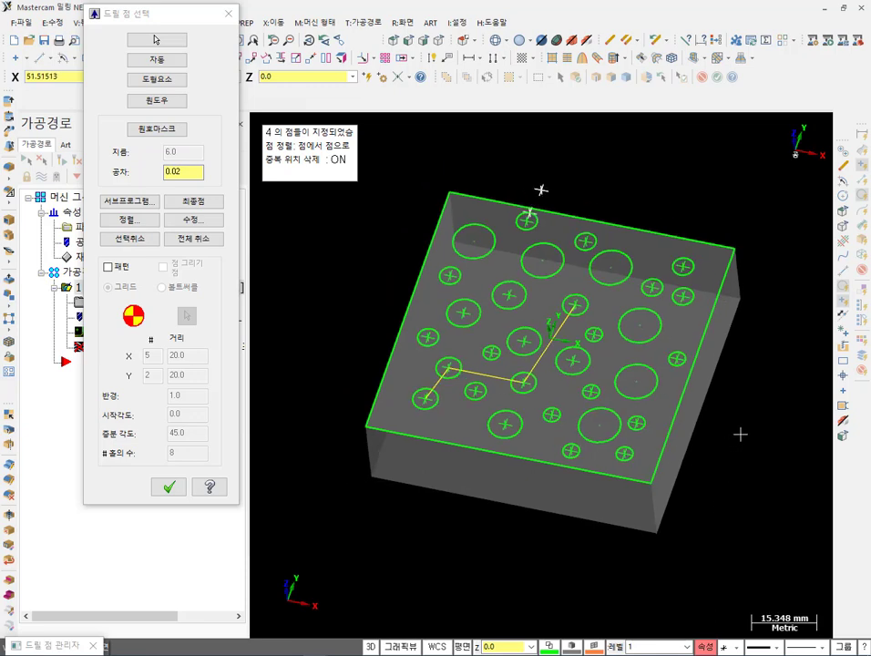
{"action": "middle_click_drag", "start_coordinate": [738, 434], "coordinate": [737, 469]}
{"action": "scroll", "coordinate": [459, 317], "scroll_direction": "up", "scroll_amount": 3}
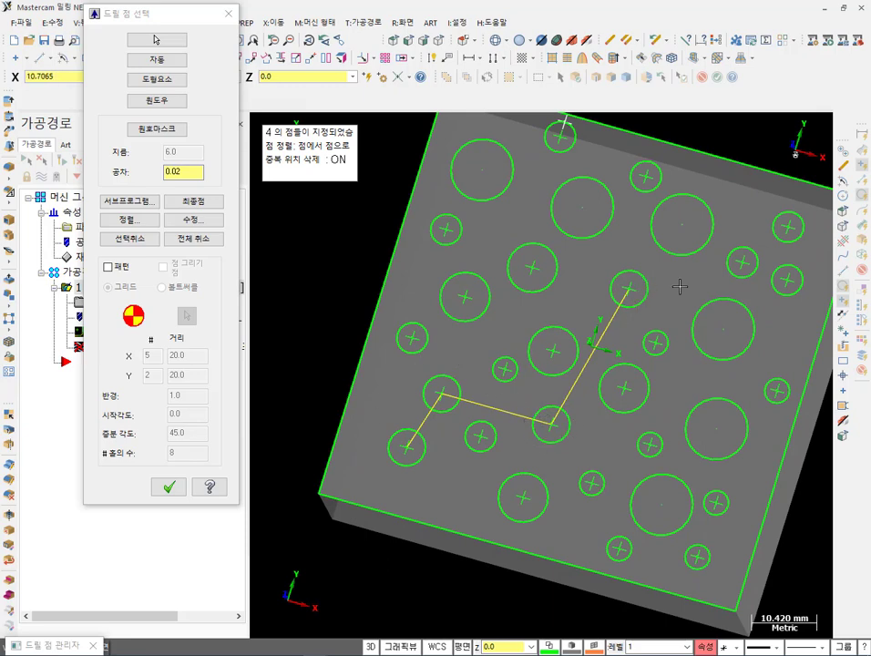
{"action": "scroll", "coordinate": [661, 157], "scroll_direction": "up", "scroll_amount": 2}
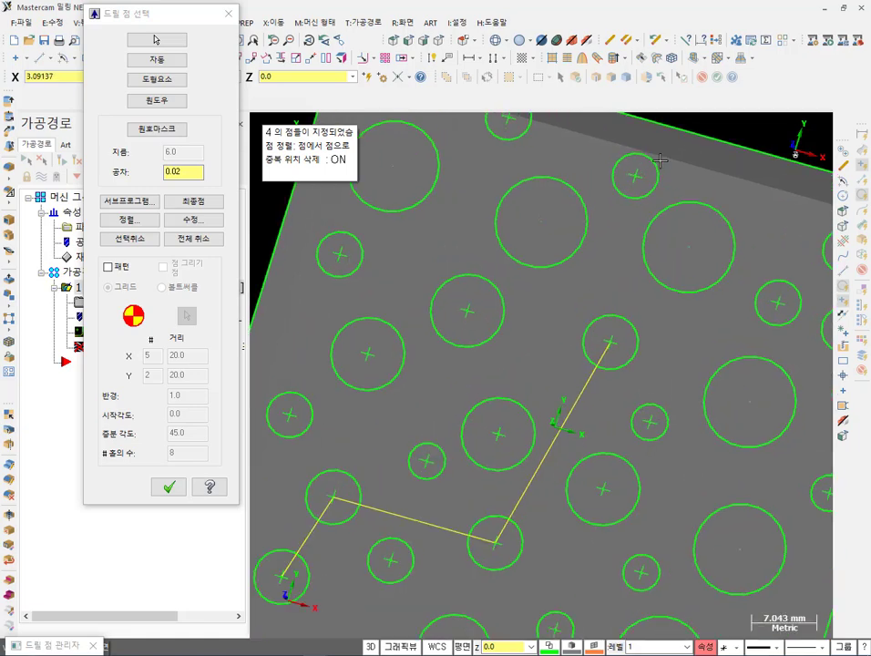
{"action": "scroll", "coordinate": [607, 239], "scroll_direction": "down", "scroll_amount": 3}
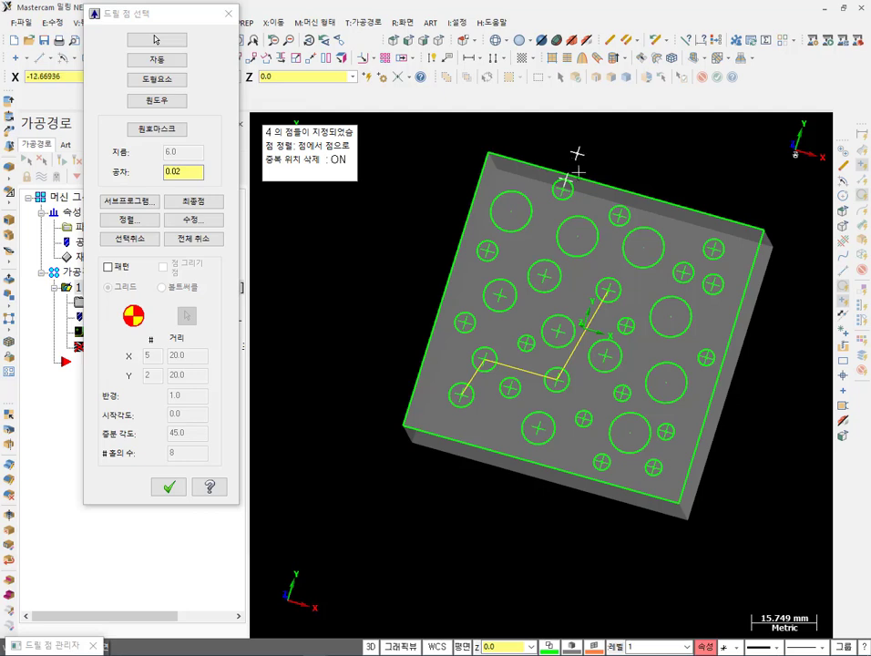
{"action": "scroll", "coordinate": [444, 372], "scroll_direction": "up", "scroll_amount": 1}
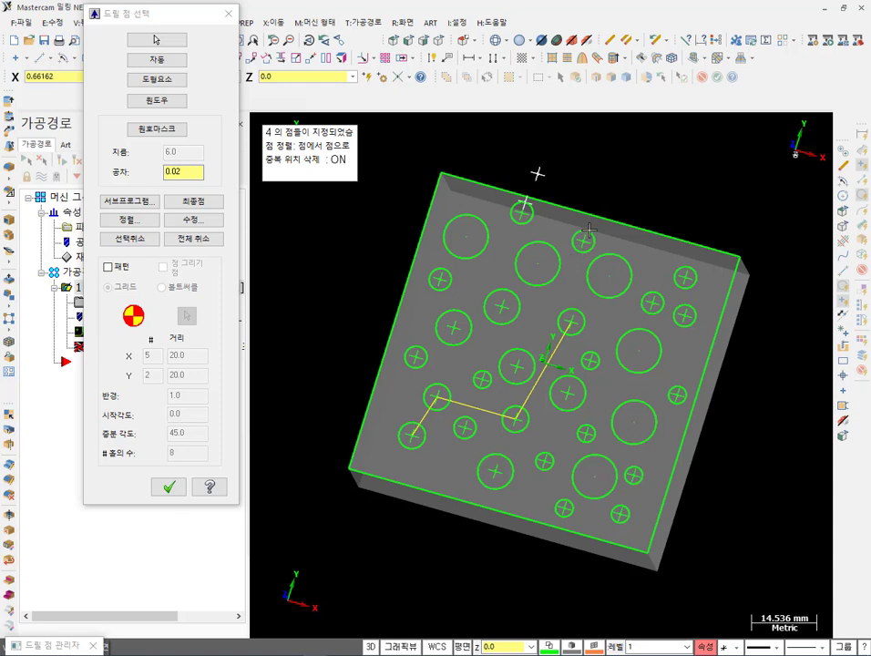
{"action": "scroll", "coordinate": [593, 234], "scroll_direction": "up", "scroll_amount": 2}
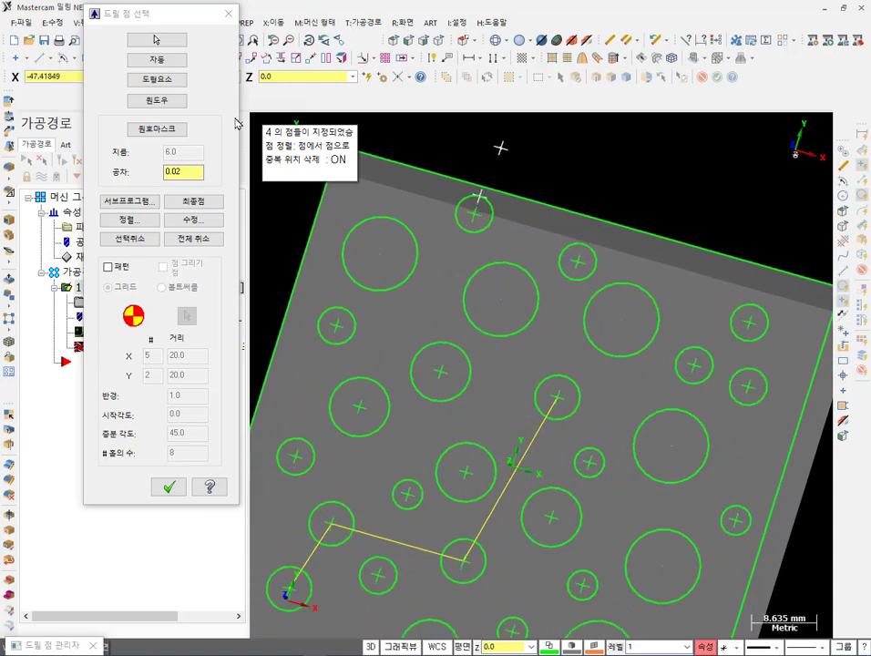
Add the 5 mm diameter circles with another arc mask over the whole square, starting the sorting near its upper edge.
{"action": "left_click", "coordinate": [157, 130]}
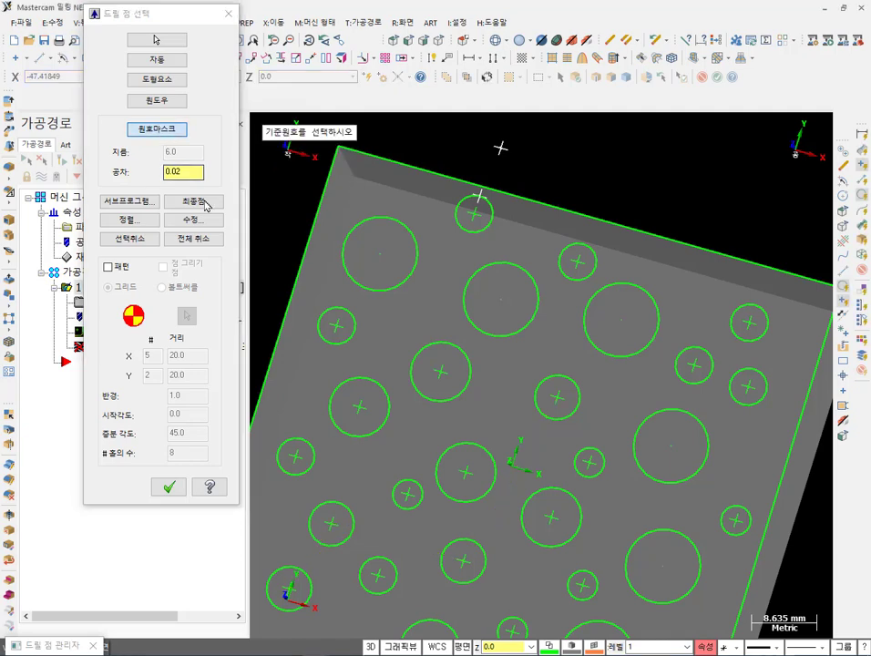
{"action": "left_click", "coordinate": [578, 282]}
{"action": "scroll", "coordinate": [577, 266], "scroll_direction": "down", "scroll_amount": 3}
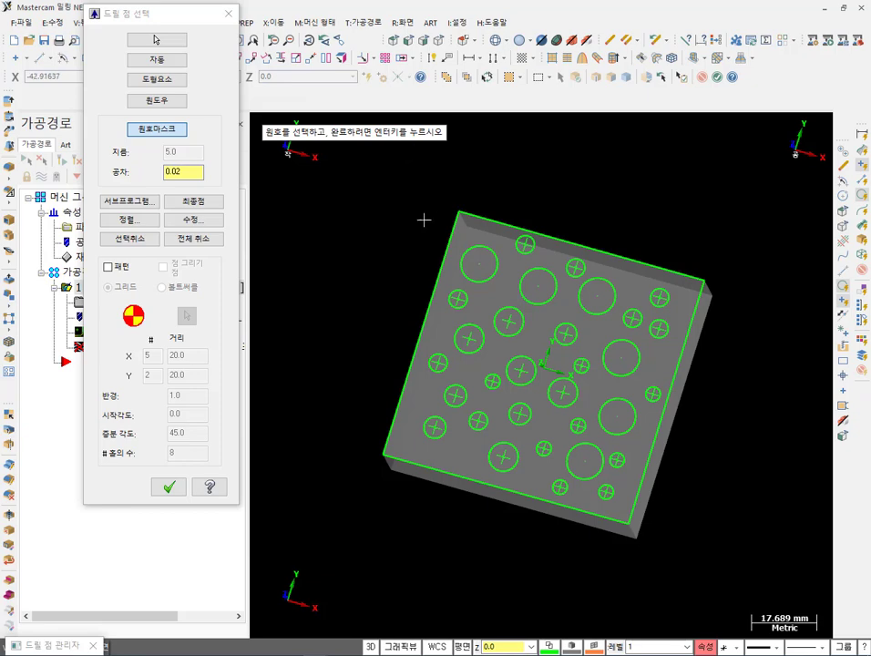
{"action": "left_click_drag", "start_coordinate": [273, 150], "coordinate": [752, 571]}
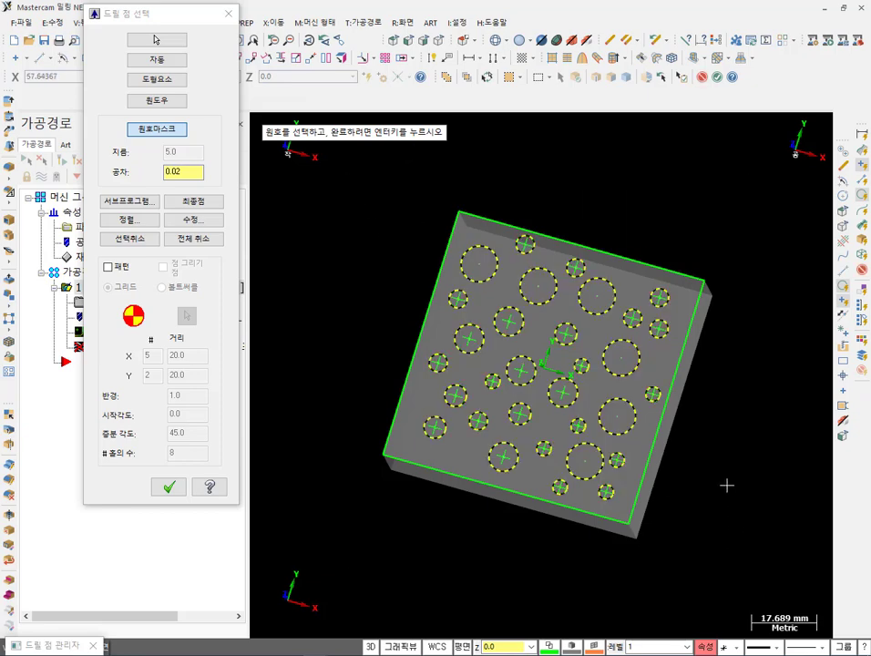
{"action": "key", "text": "Return"}
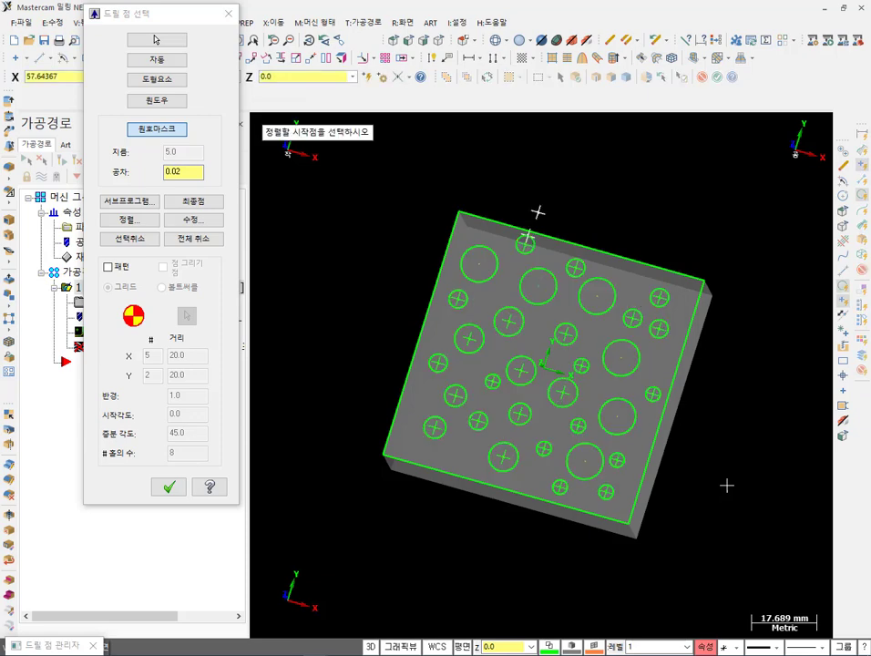
{"action": "left_click", "coordinate": [538, 286]}
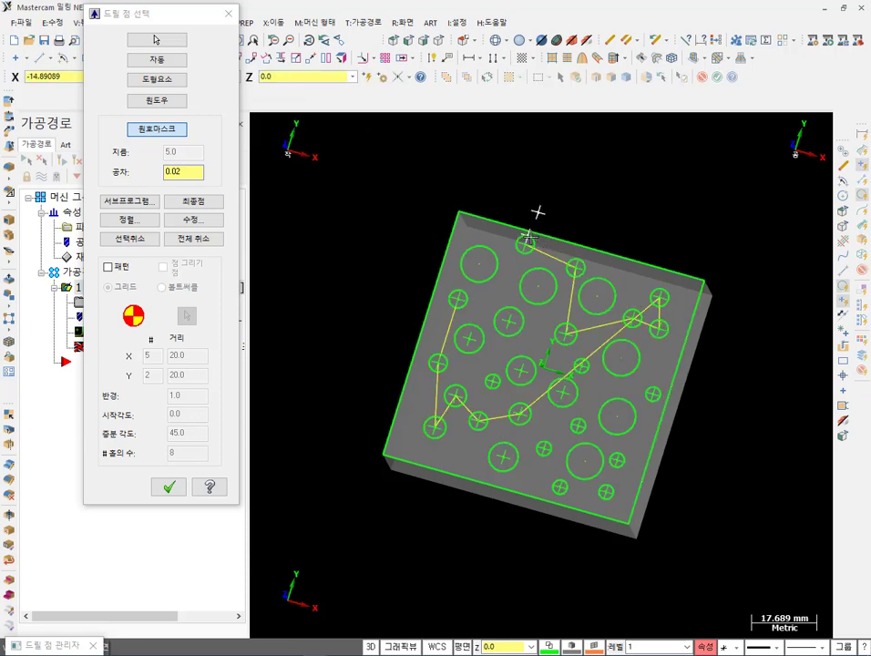
Add the centres of the large upper-left and lower-right circles manually as individual drill points.
{"action": "key", "text": "alt+7"}
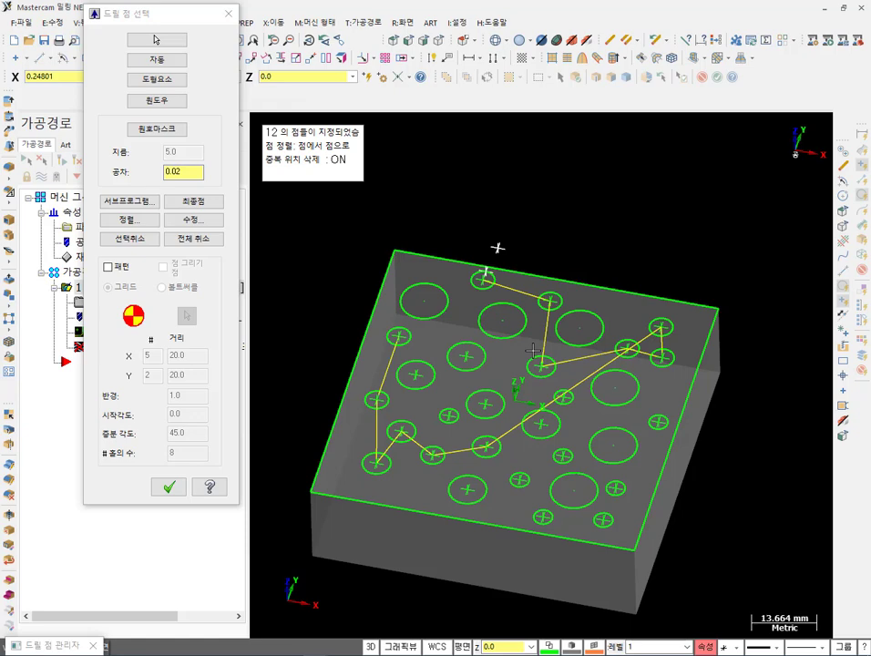
{"action": "scroll", "coordinate": [570, 399], "scroll_direction": "down", "scroll_amount": 1}
{"action": "scroll", "coordinate": [570, 399], "scroll_direction": "up", "scroll_amount": 1}
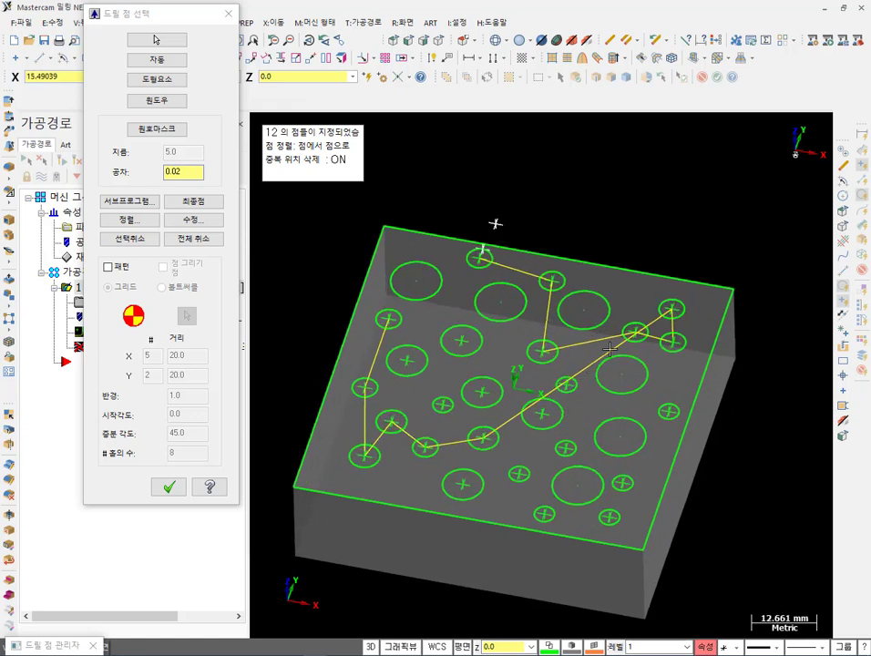
{"action": "scroll", "coordinate": [694, 220], "scroll_direction": "down", "scroll_amount": 1}
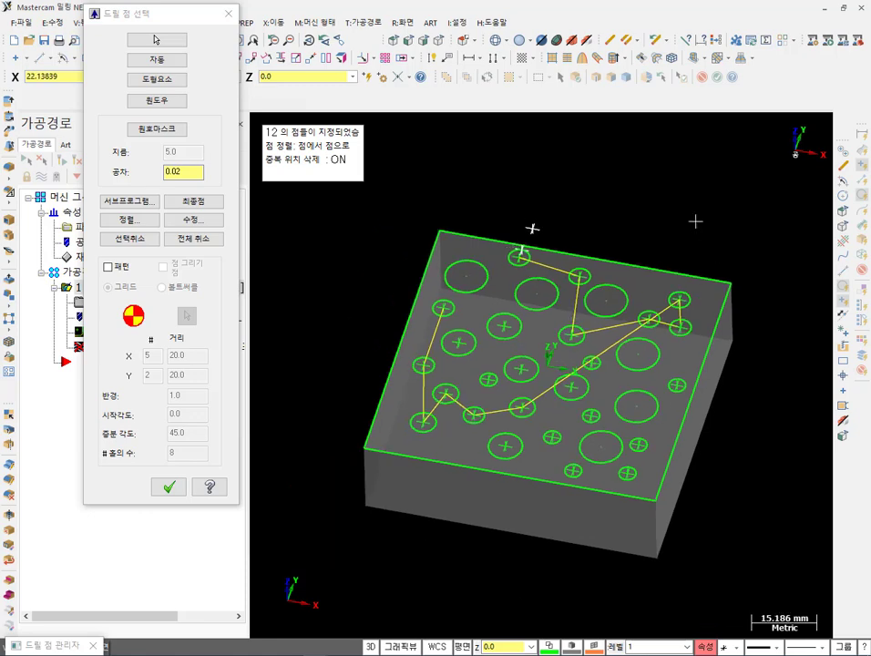
{"action": "middle_click_drag", "start_coordinate": [694, 220], "coordinate": [695, 246]}
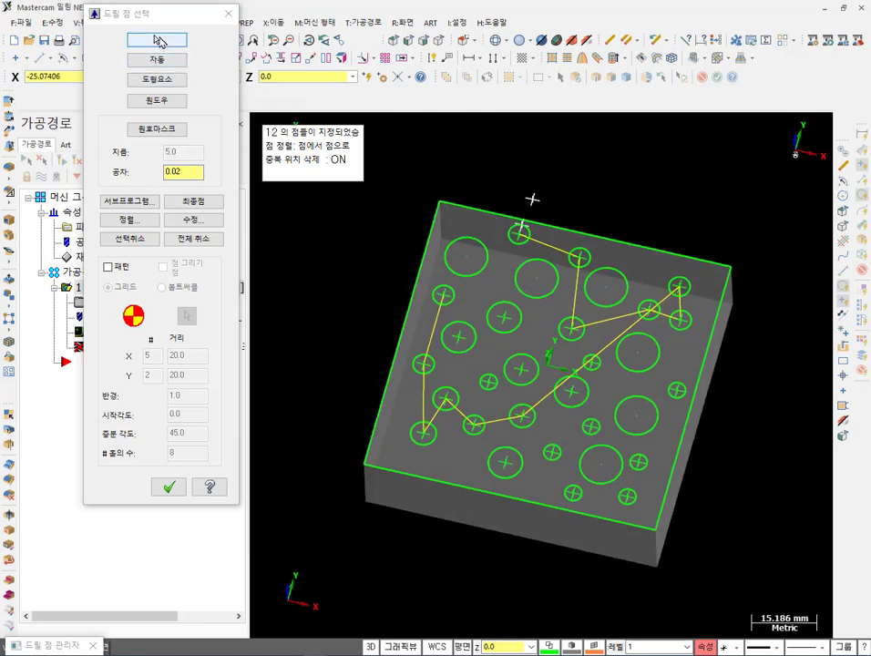
{"action": "left_click", "coordinate": [157, 40]}
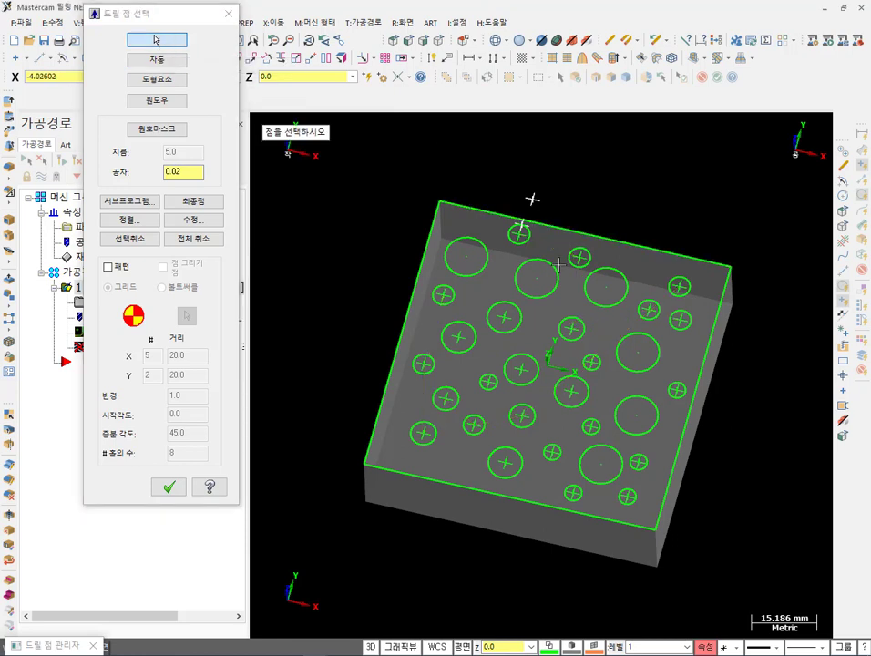
{"action": "left_click", "coordinate": [465, 252]}
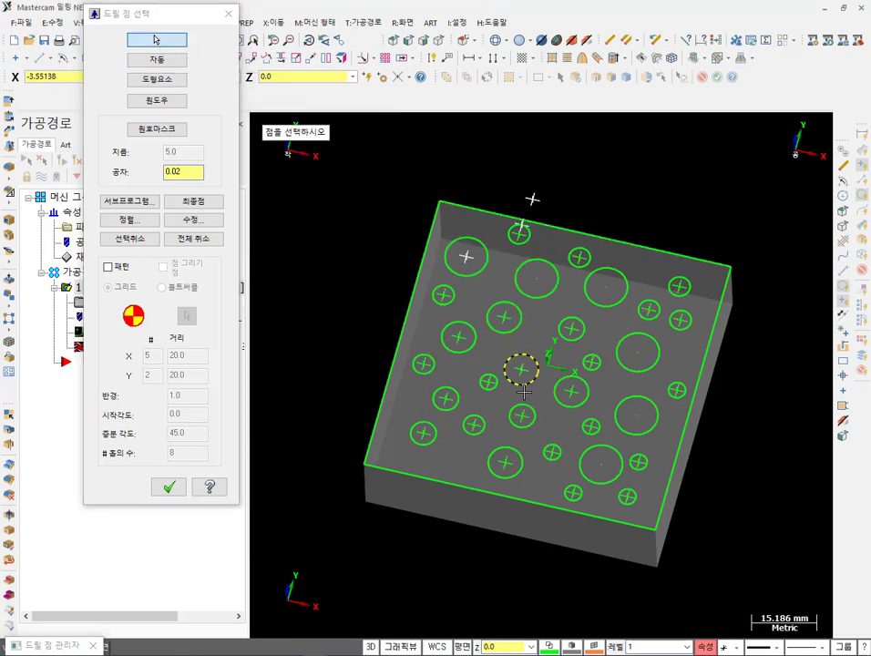
{"action": "left_click", "coordinate": [600, 463]}
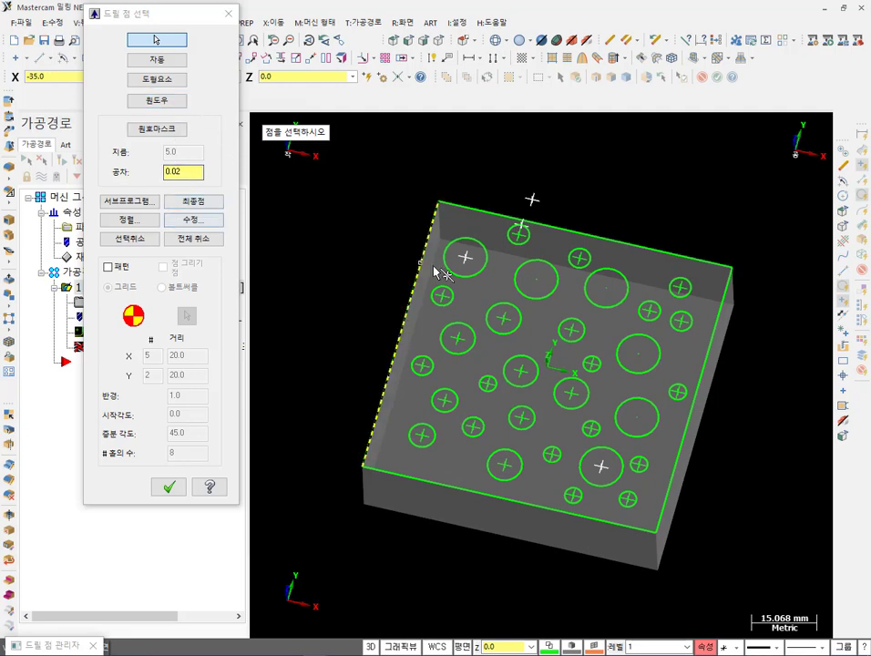
Accept the drill point selection and the drill point manager, and regenerate the drill toolpath.
{"action": "scroll", "coordinate": [547, 285], "scroll_direction": "up", "scroll_amount": 1}
{"action": "middle_click_drag", "start_coordinate": [547, 285], "coordinate": [544, 228]}
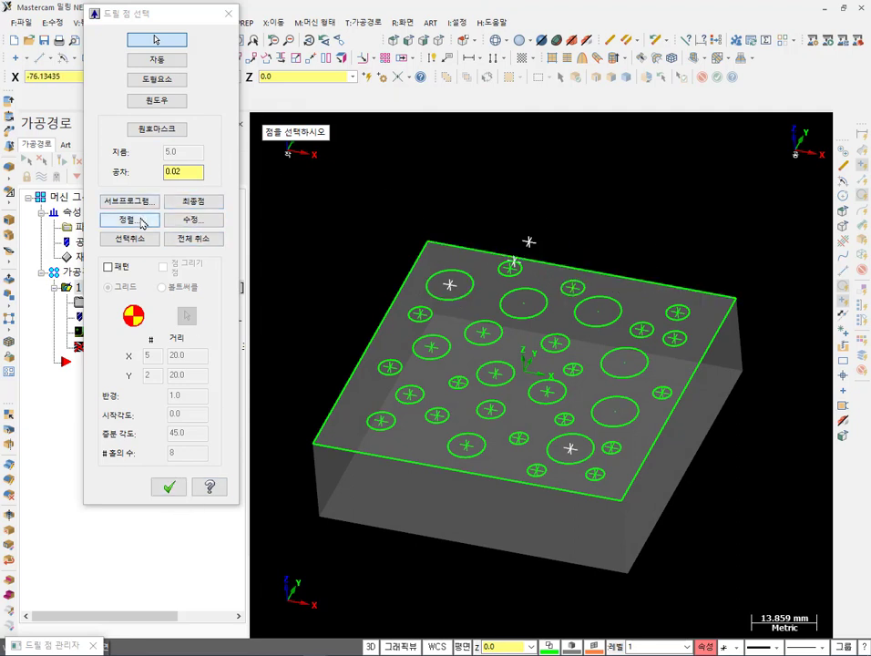
{"action": "left_click", "coordinate": [169, 488]}
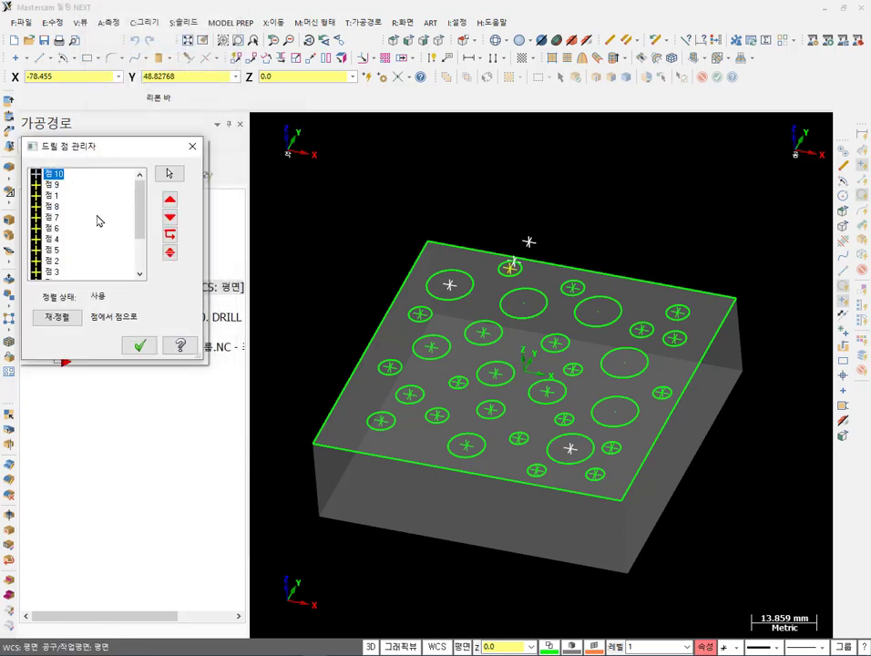
{"action": "left_click", "coordinate": [139, 345]}
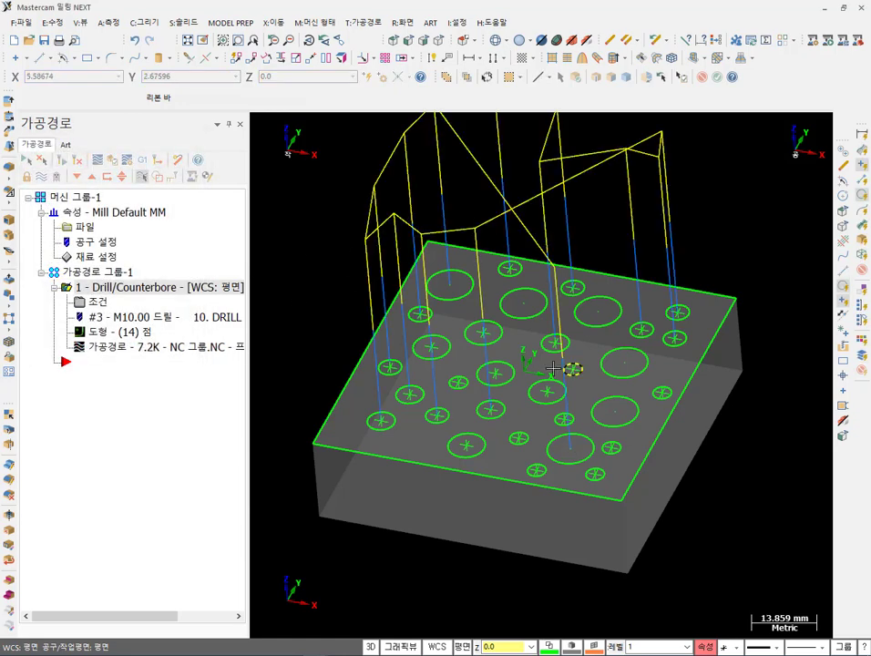
{"action": "middle_click_drag", "start_coordinate": [553, 368], "coordinate": [428, 275]}
{"action": "scroll", "coordinate": [424, 292], "scroll_direction": "up", "scroll_amount": 1}
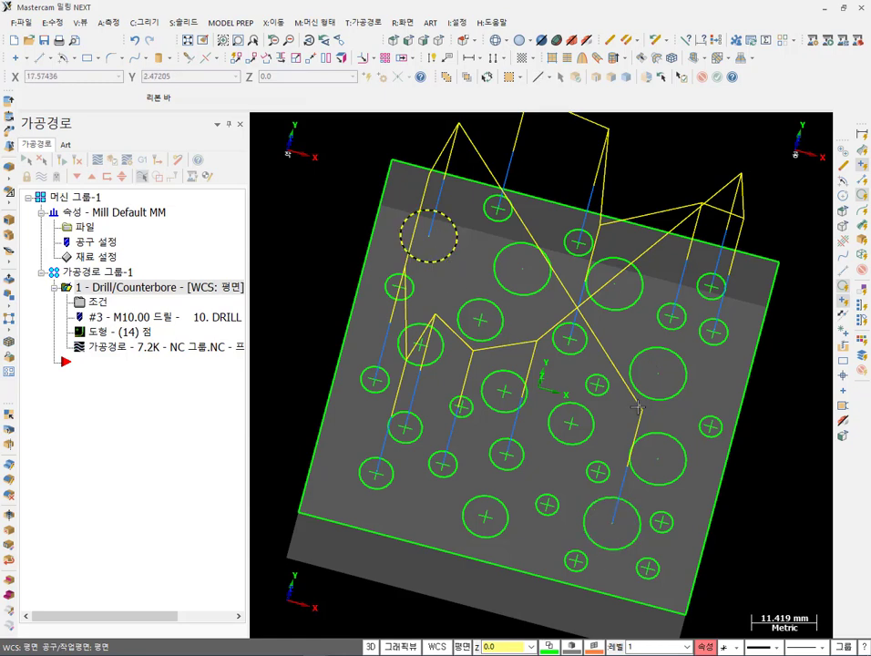
{"action": "key", "text": "alt+7"}
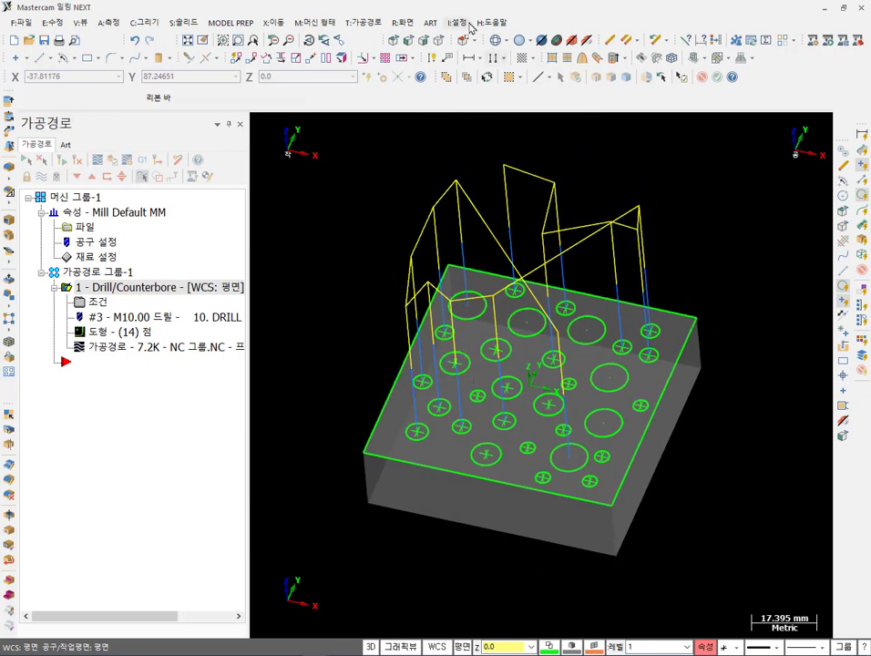
Open the drill toolpath's point manager from its parameters, starting the point sorting just above the square's upper edge.
{"action": "key", "text": "alt+1"}
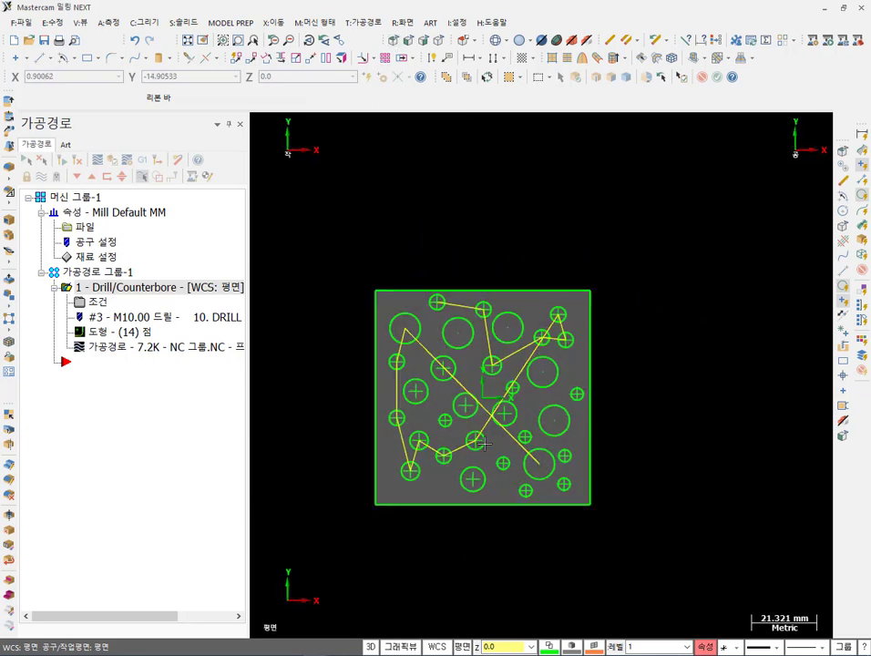
{"action": "scroll", "coordinate": [485, 444], "scroll_direction": "up", "scroll_amount": 2}
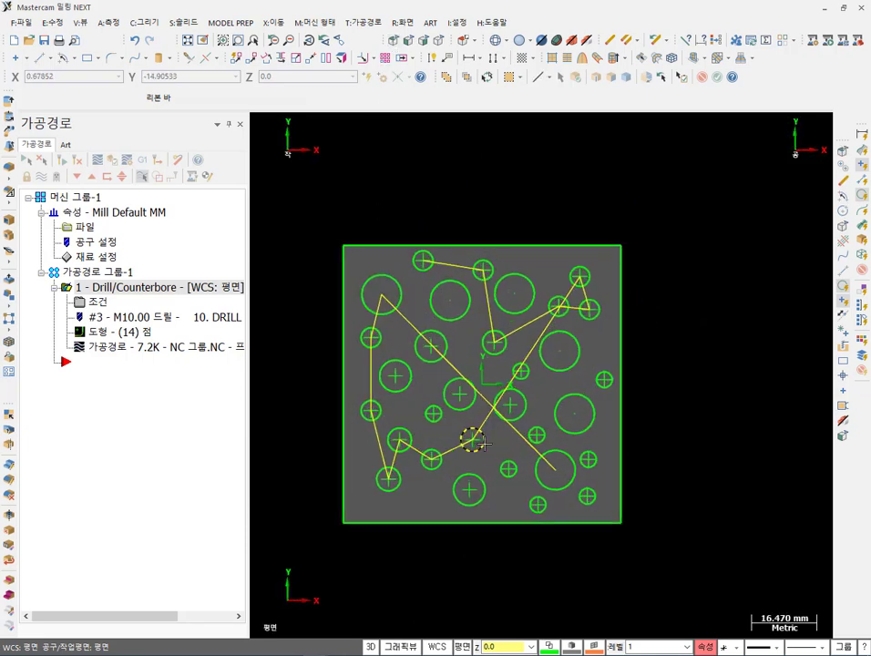
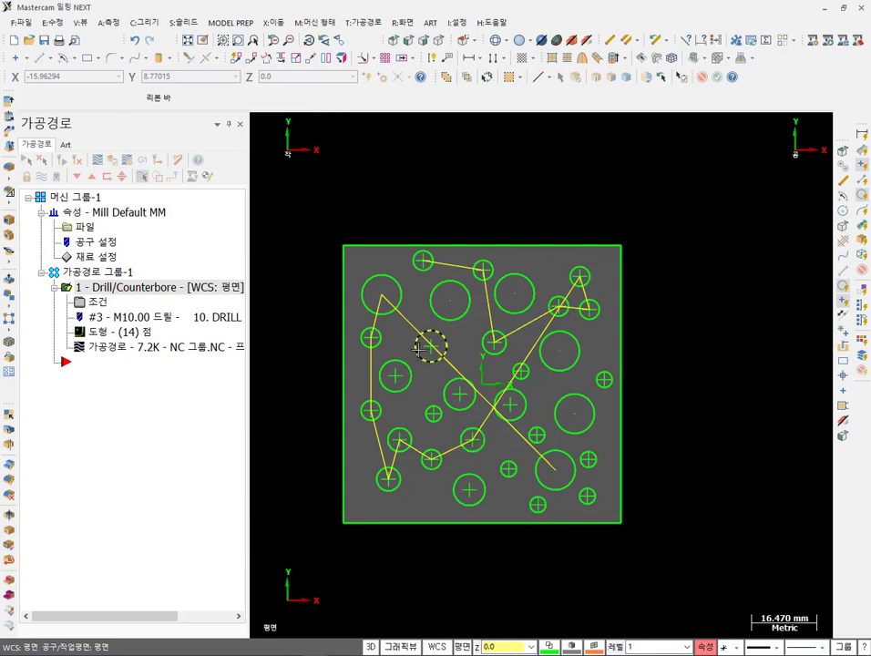
{"action": "left_click", "coordinate": [97, 302]}
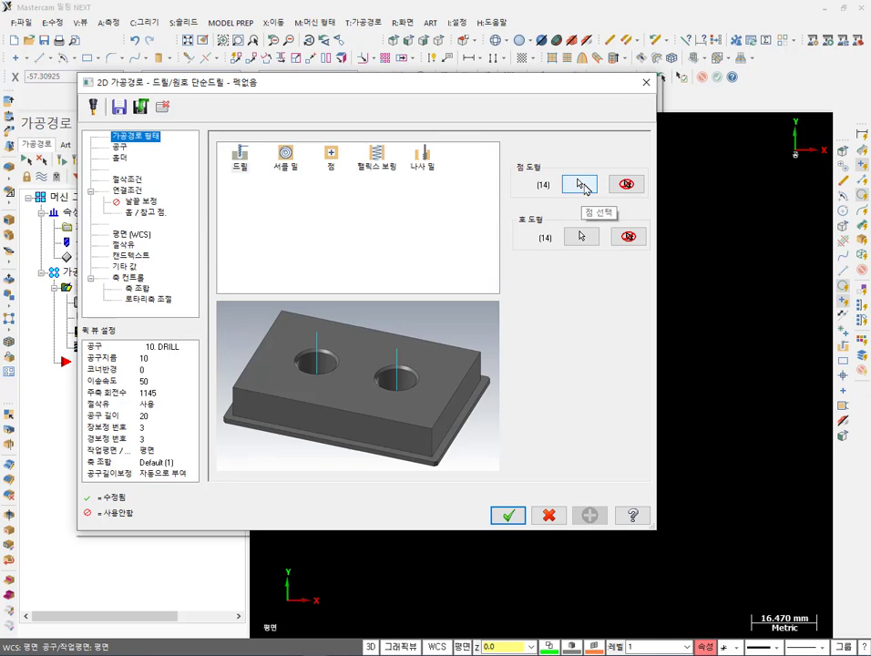
{"action": "left_click", "coordinate": [581, 185]}
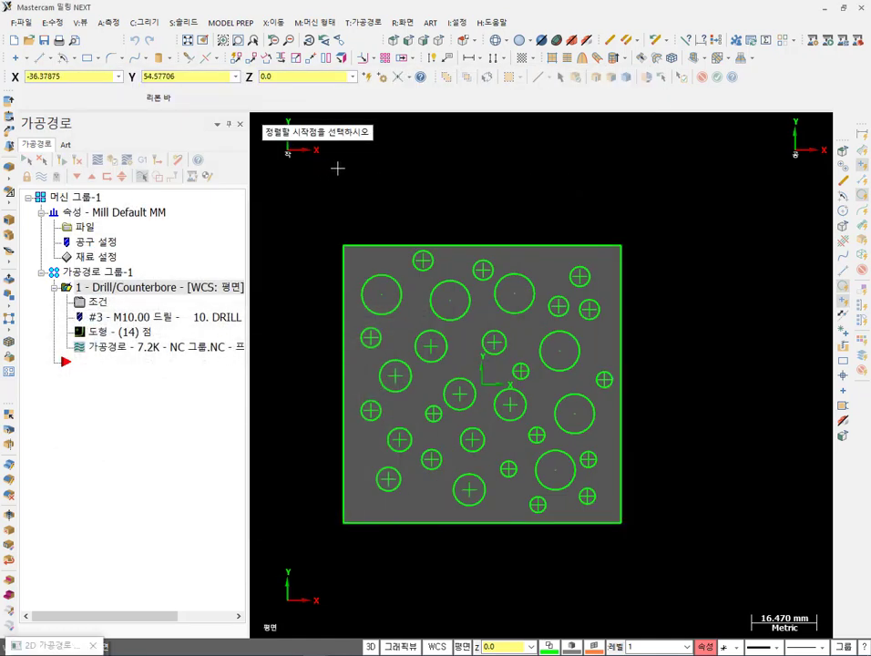
{"action": "left_click", "coordinate": [453, 228]}
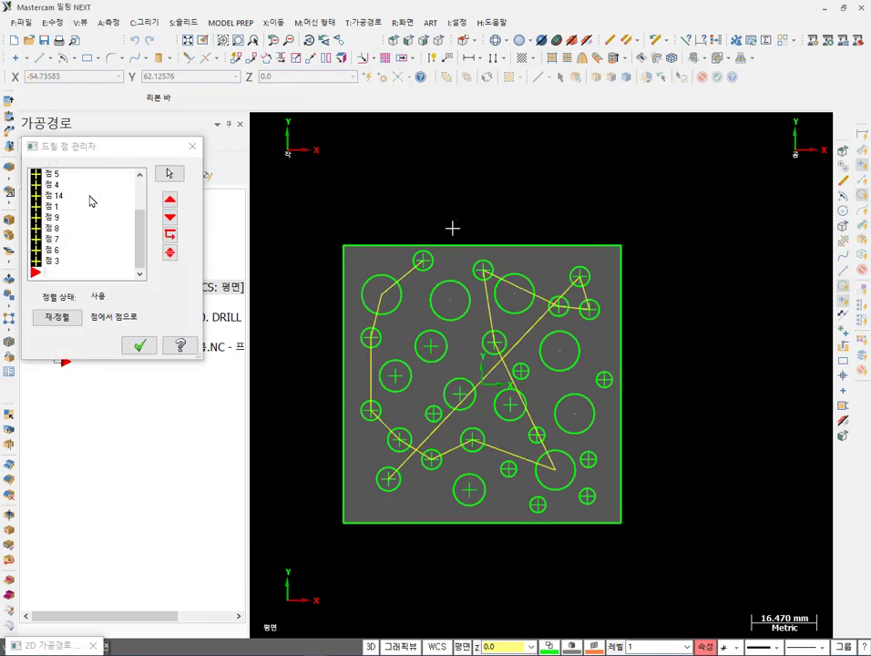
Reselect all drill points with a window around the whole square, starting the sorting above its upper edge near the upper-left corner.
{"action": "right_click", "coordinate": [96, 199]}
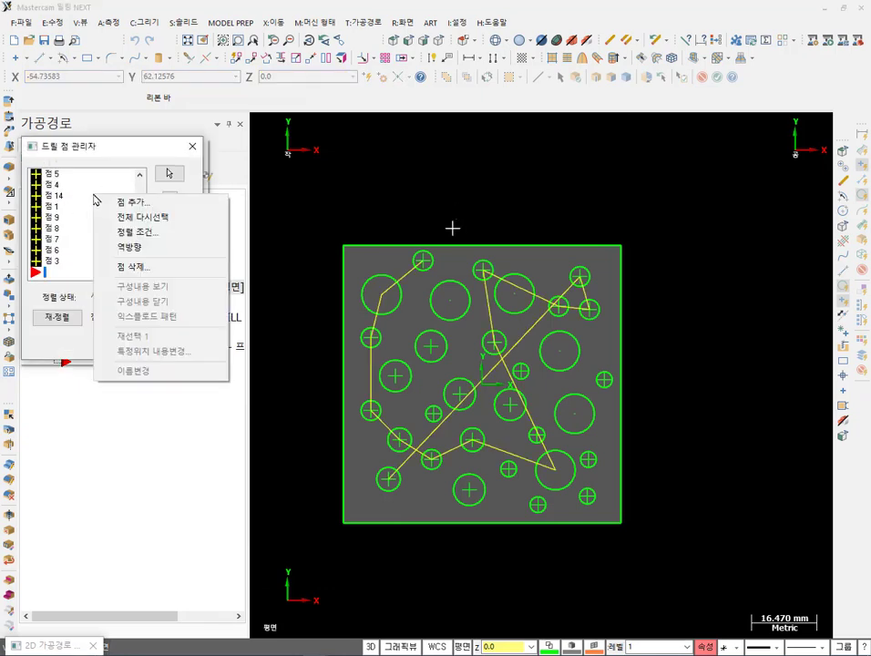
{"action": "left_click", "coordinate": [155, 219]}
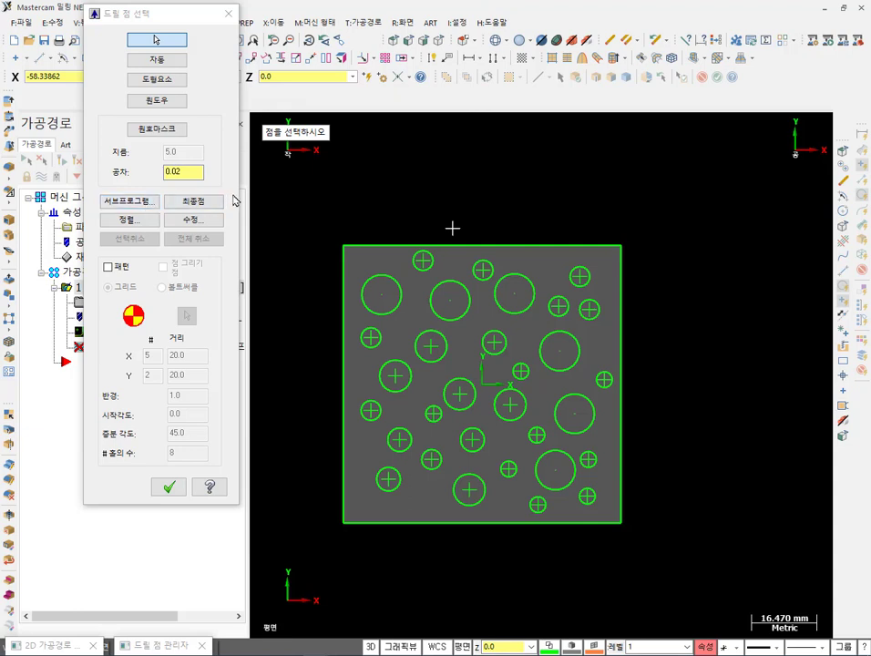
{"action": "left_click", "coordinate": [159, 100]}
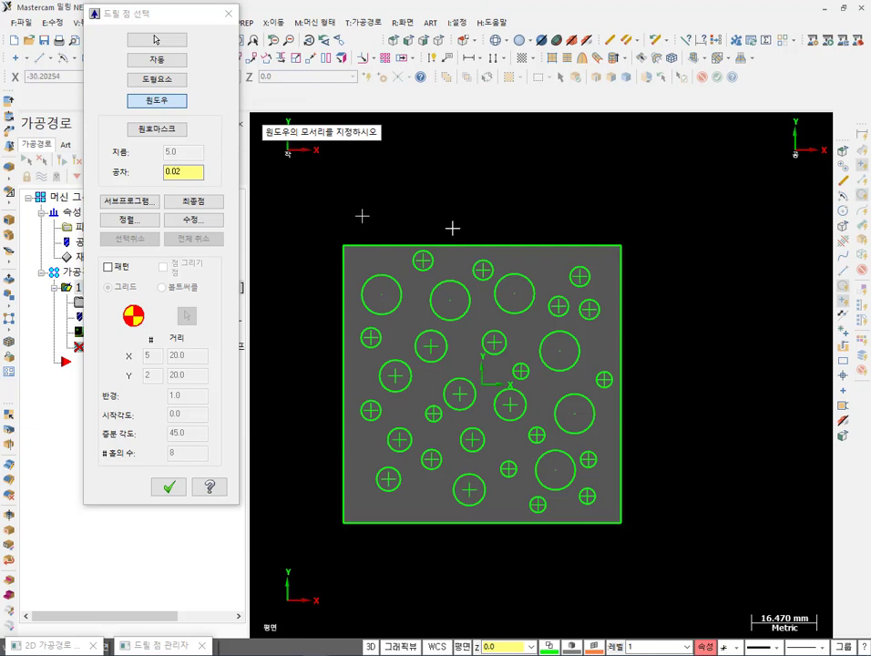
{"action": "left_click", "coordinate": [302, 178]}
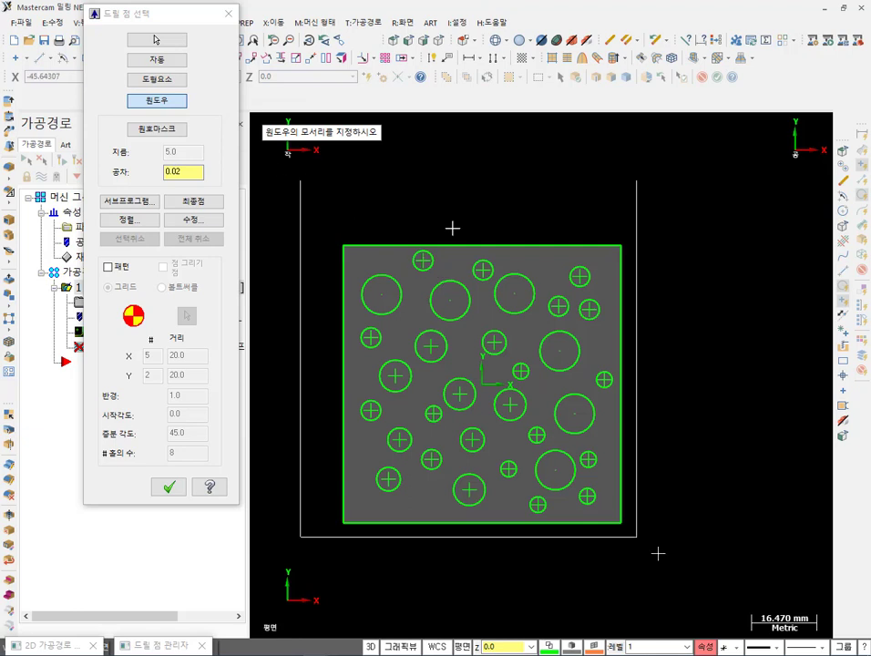
{"action": "left_click", "coordinate": [743, 602]}
{"action": "left_click", "coordinate": [379, 214]}
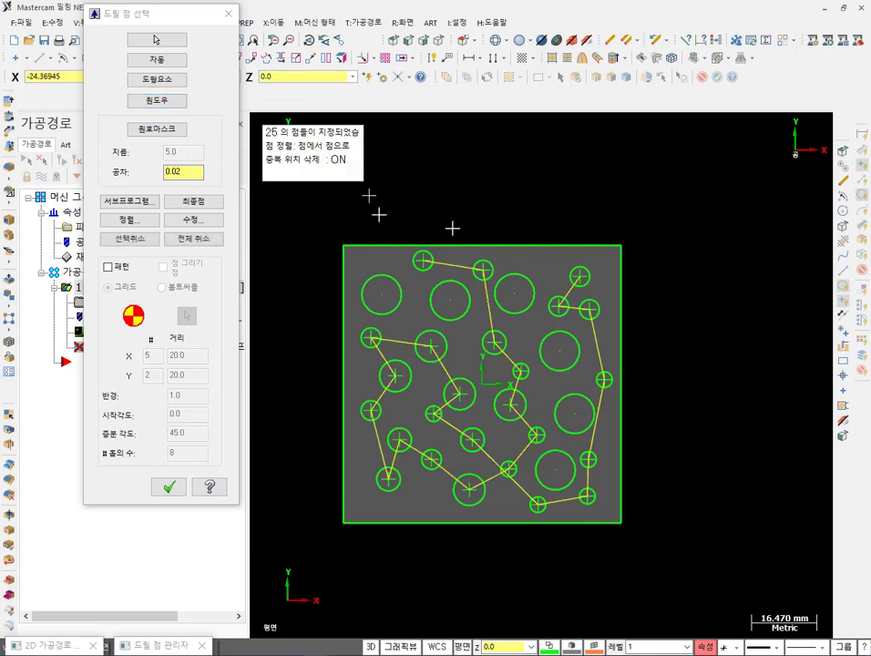
Accept the reselected drill points and the toolpath parameters, and regenerate the drill toolpath.
{"action": "left_click", "coordinate": [169, 486]}
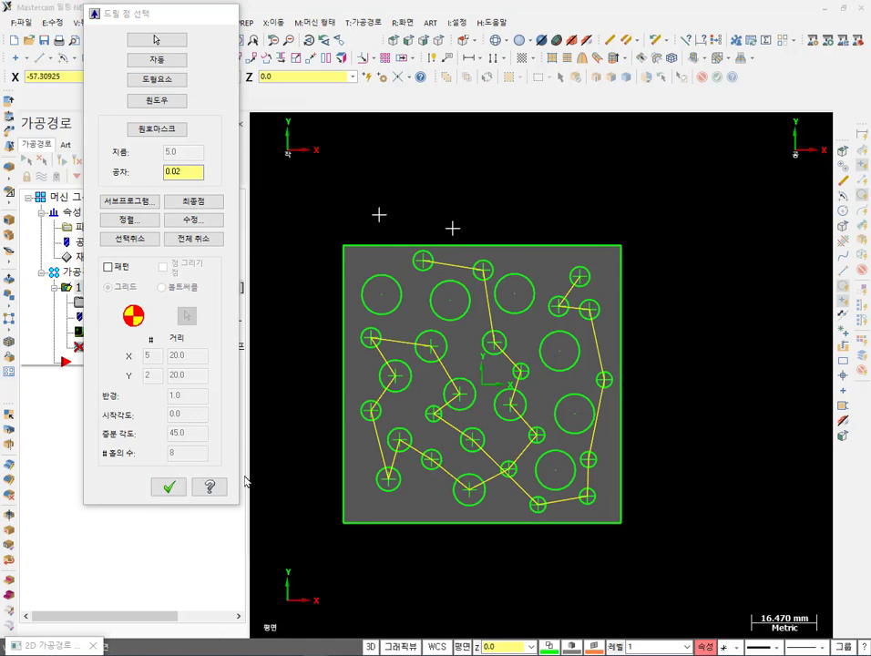
{"action": "left_click", "coordinate": [139, 345]}
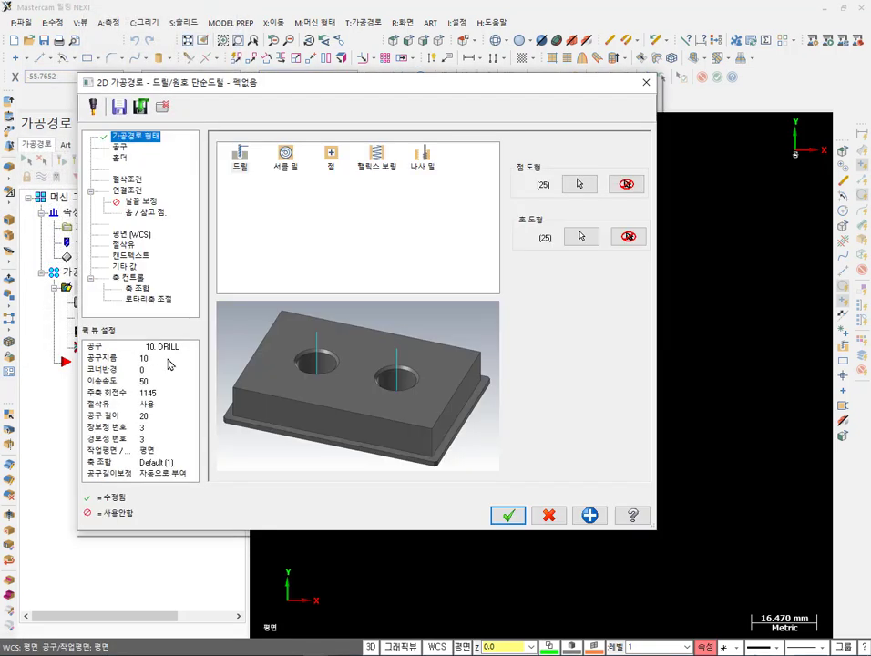
{"action": "left_click", "coordinate": [509, 516]}
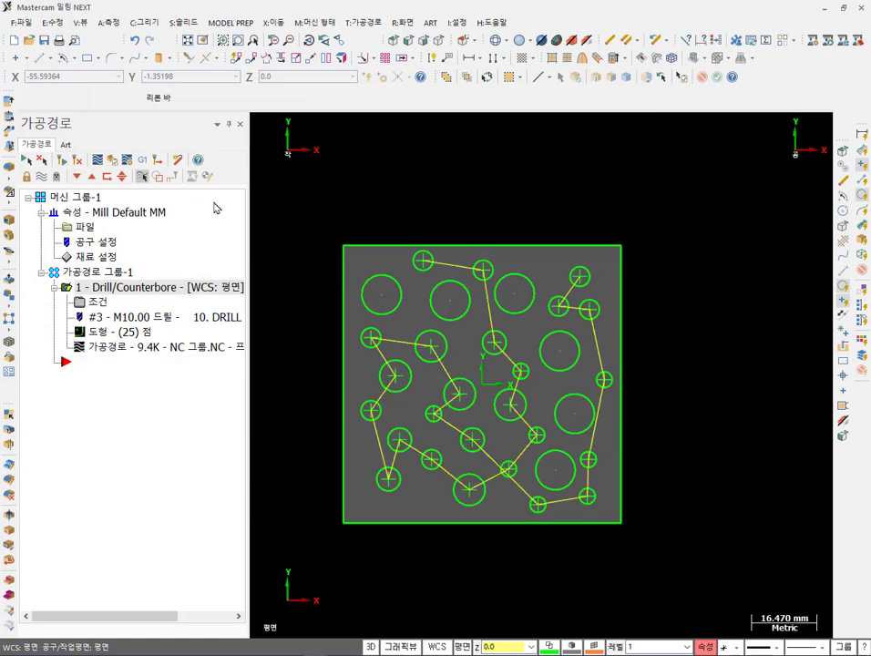
Copy the drill toolpath operation and place the copy after the original.
{"action": "scroll", "coordinate": [610, 283], "scroll_direction": "down", "scroll_amount": 1}
{"action": "middle_click_drag", "start_coordinate": [610, 284], "coordinate": [591, 255]}
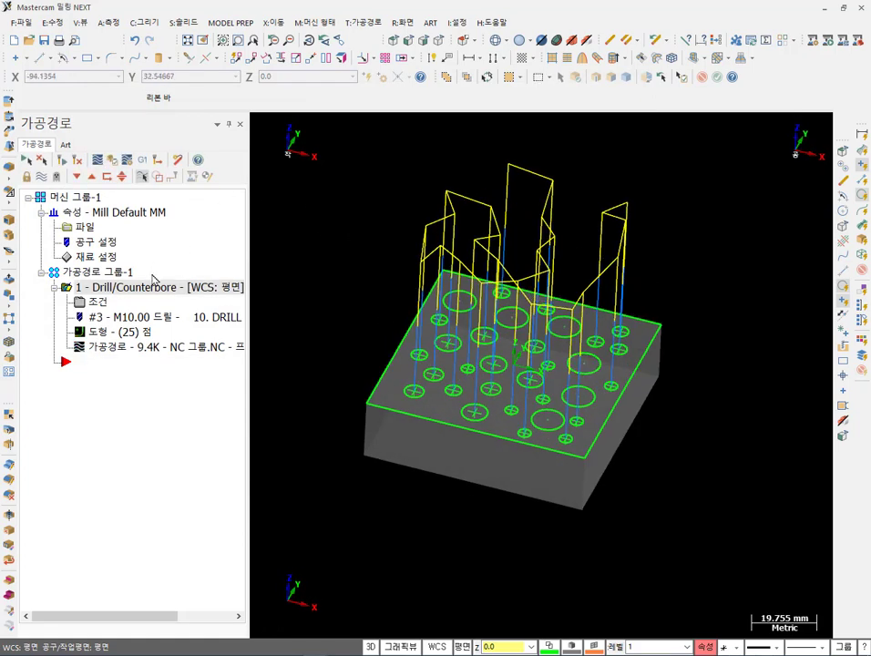
{"action": "right_click_drag", "start_coordinate": [71, 360], "coordinate": [112, 395]}
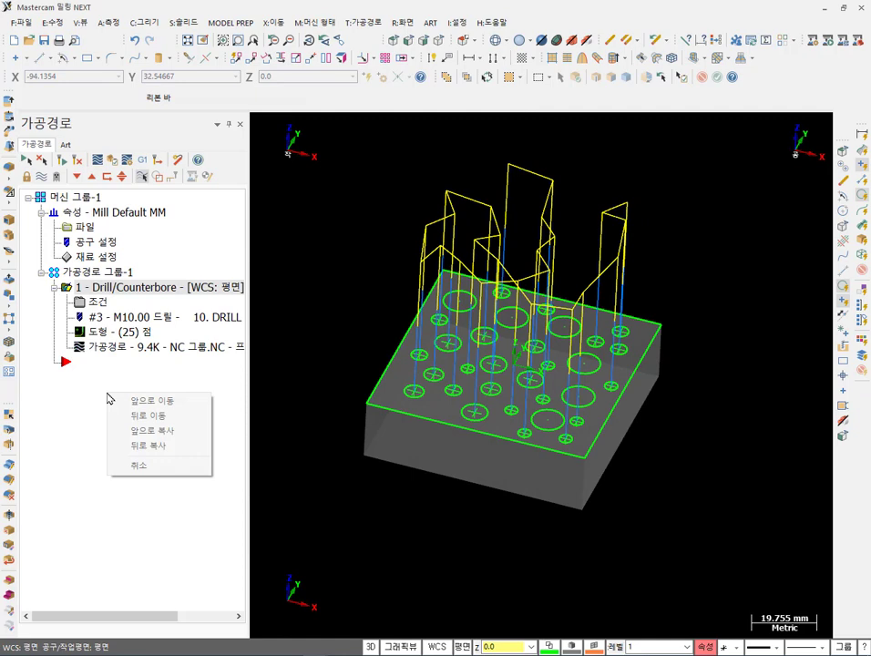
{"action": "left_click", "coordinate": [155, 447]}
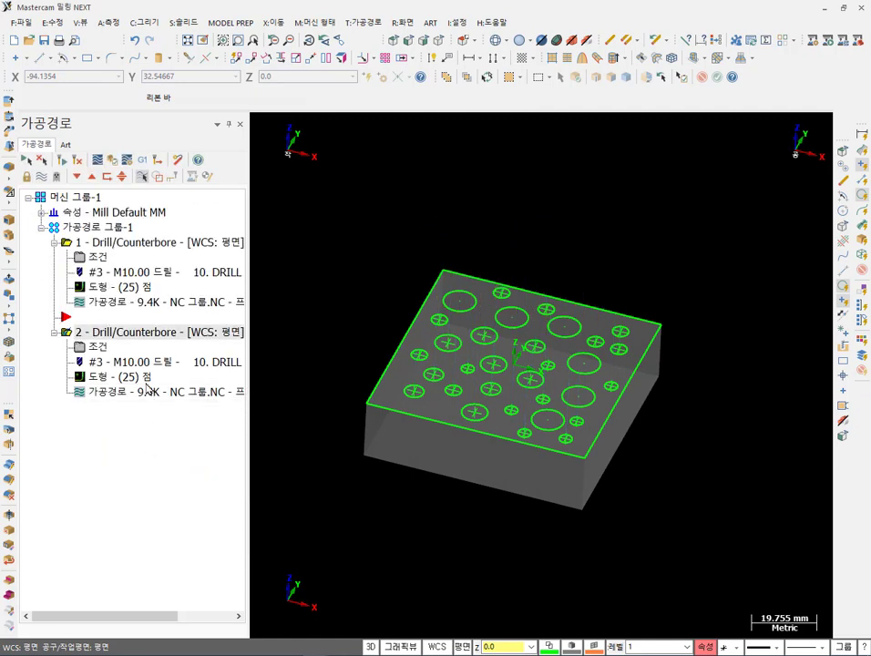
Switch the copied drill toolpath's tool to the 10 mm ball endmill, keeping its geometry, and accept the parameters.
{"action": "left_click", "coordinate": [97, 348]}
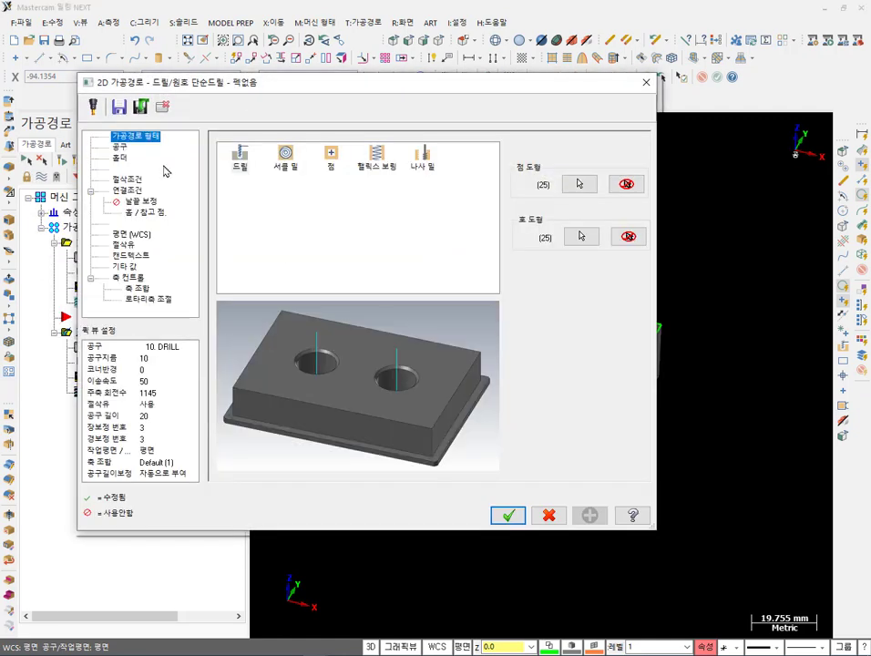
{"action": "left_click", "coordinate": [297, 175]}
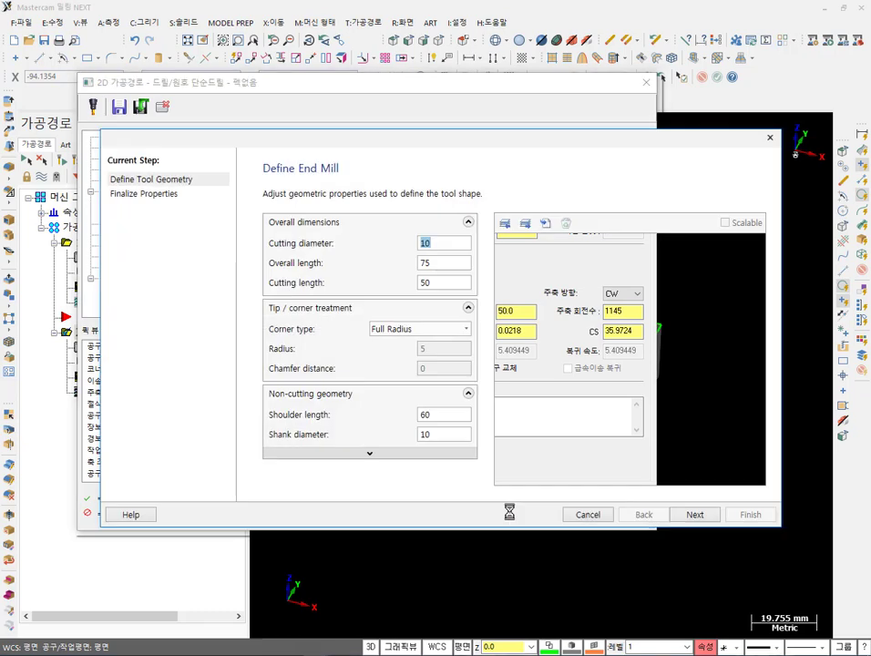
{"action": "left_click", "coordinate": [749, 515]}
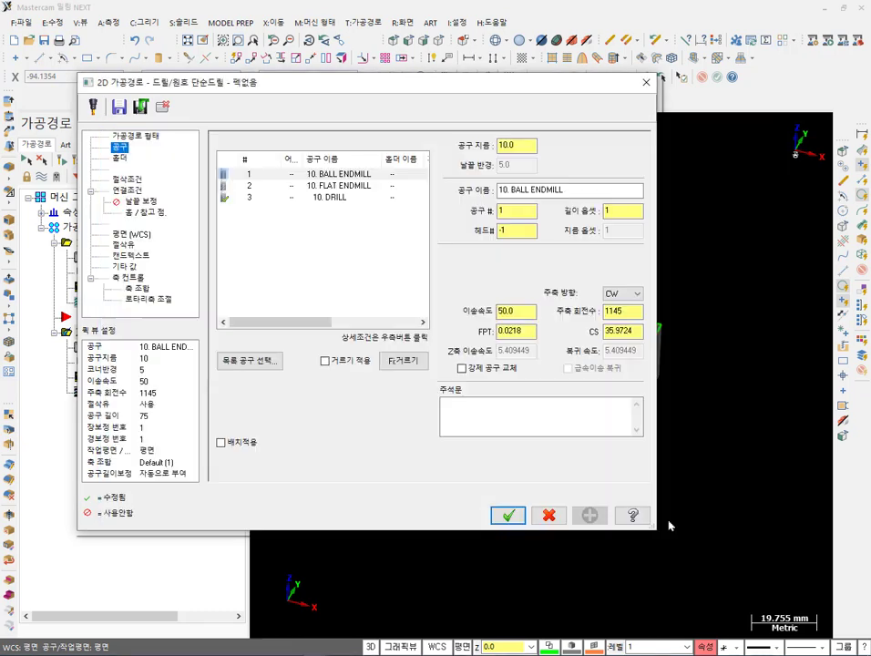
{"action": "left_click", "coordinate": [503, 515]}
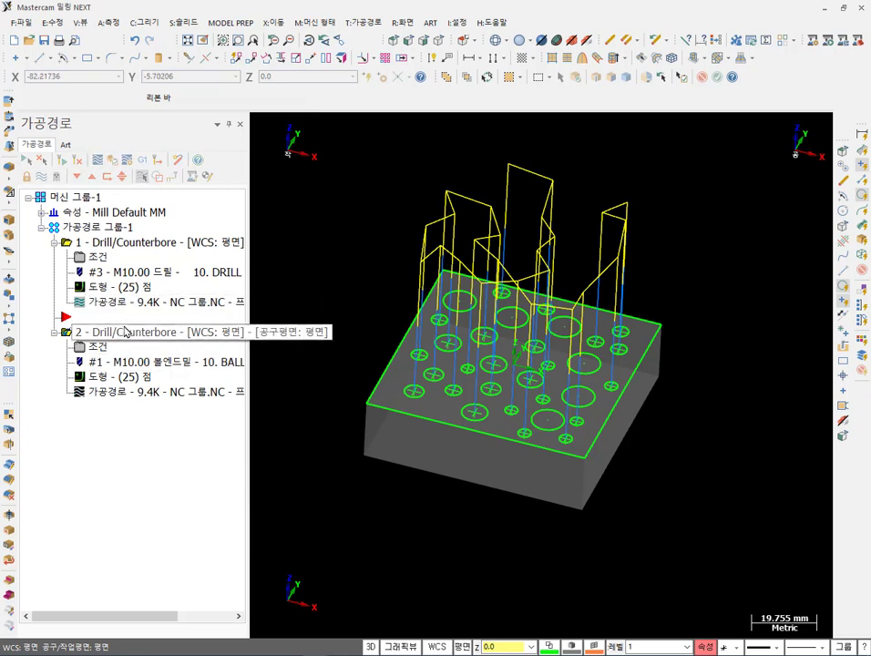
Review the copied toolpath's drill point list and its reselection options, leaving the points as they are.
{"action": "left_click", "coordinate": [107, 377]}
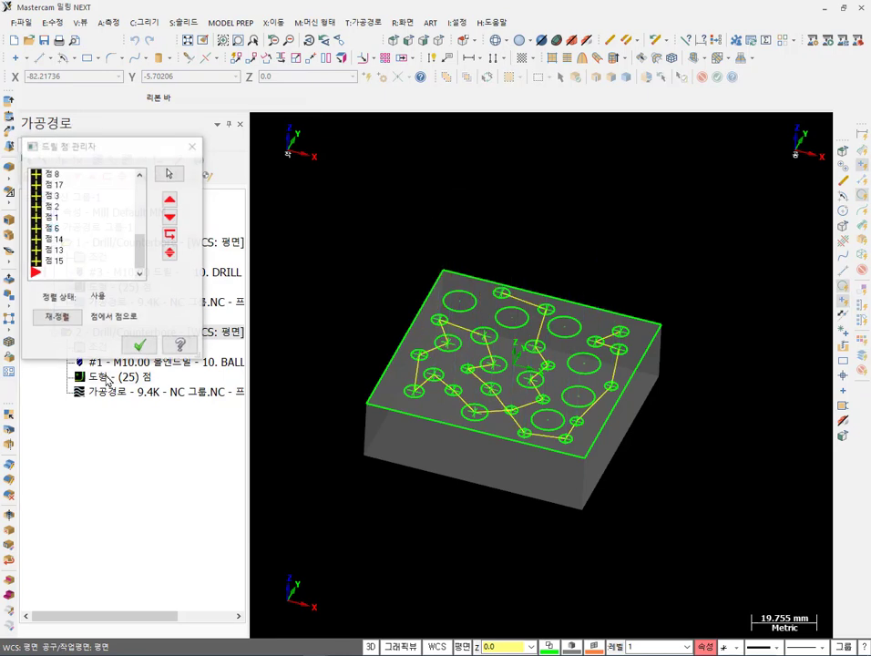
{"action": "left_click", "coordinate": [93, 230]}
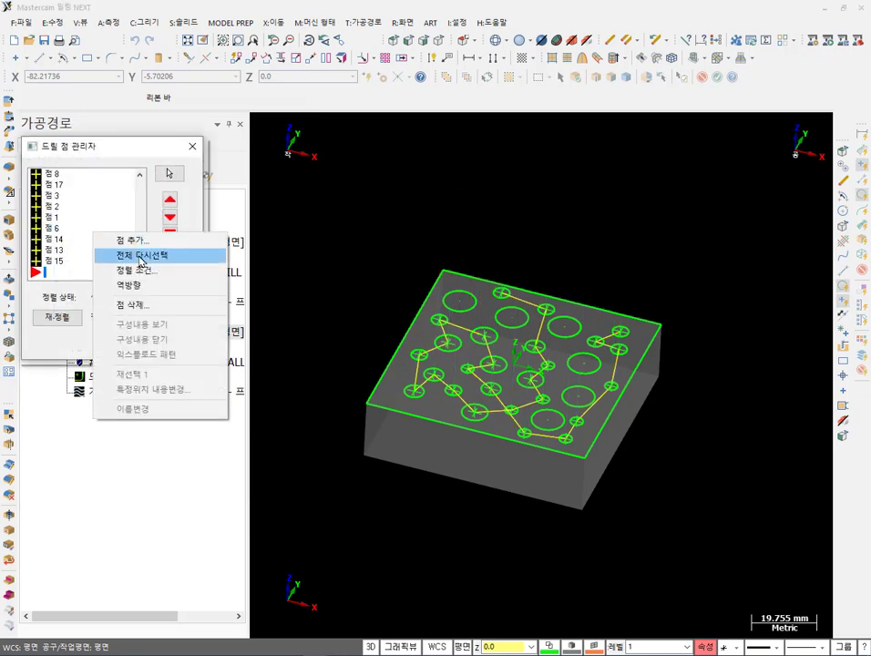
{"action": "left_click", "coordinate": [194, 146]}
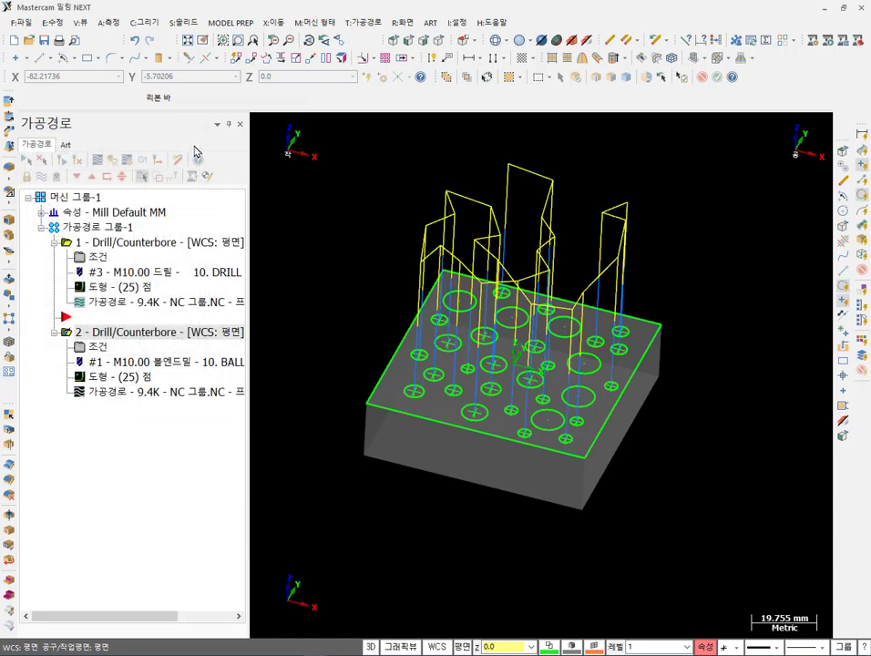
Open the linking parameters of the copied drill toolpath to examine its heights, depth and subprogram option.
{"action": "left_click", "coordinate": [98, 347]}
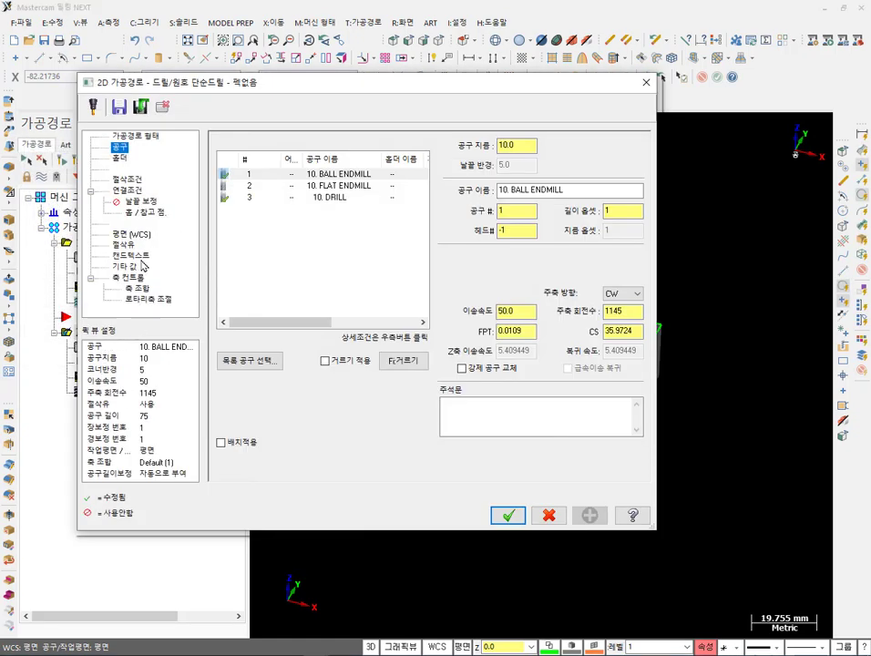
{"action": "left_click", "coordinate": [129, 190]}
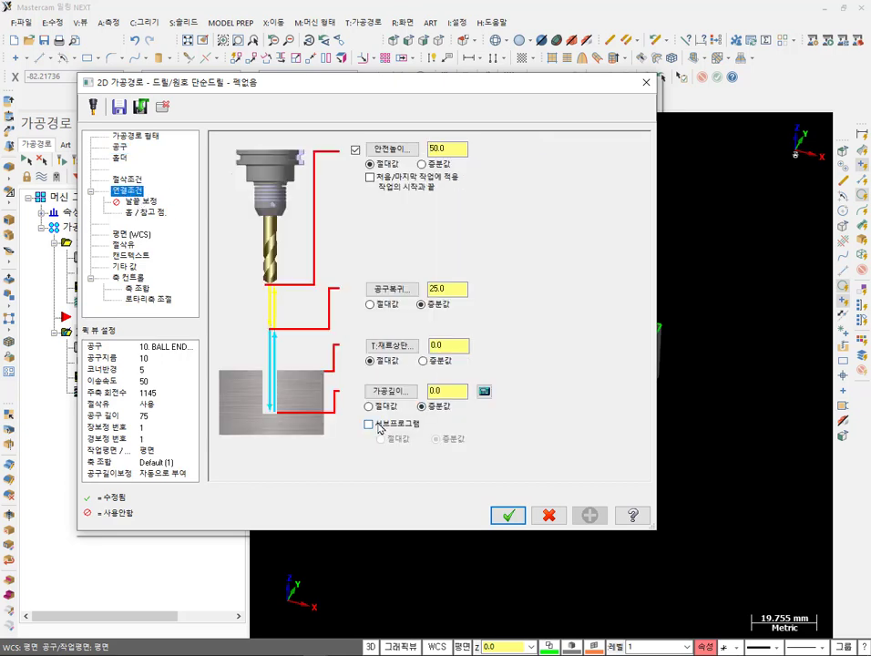
Review the second drill operation's parameter pages, including cutting conditions, holder, tool, toolpath type, tip compensation, reference points, planes and canned text.
{"action": "left_click", "coordinate": [127, 179]}
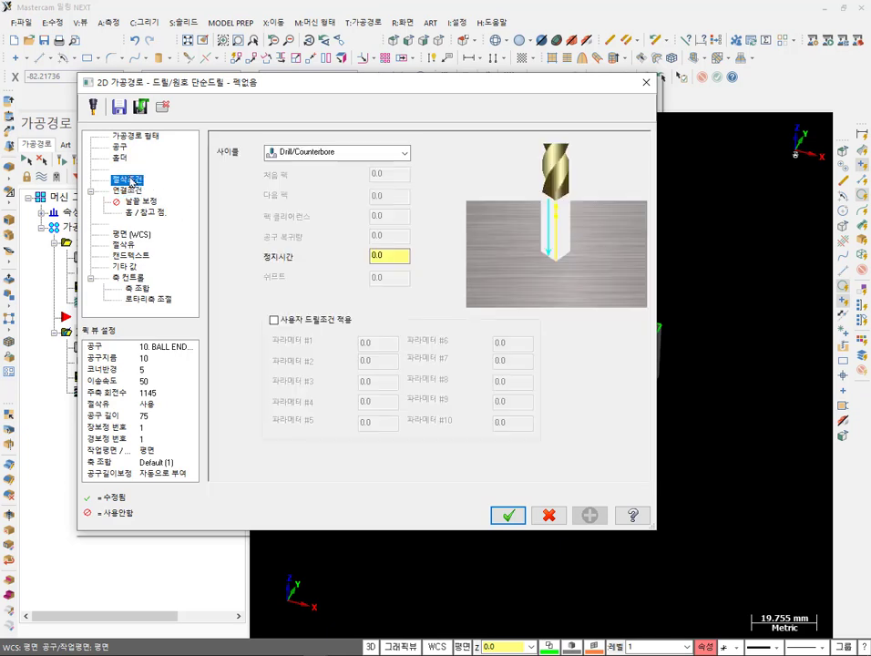
{"action": "left_click", "coordinate": [121, 158]}
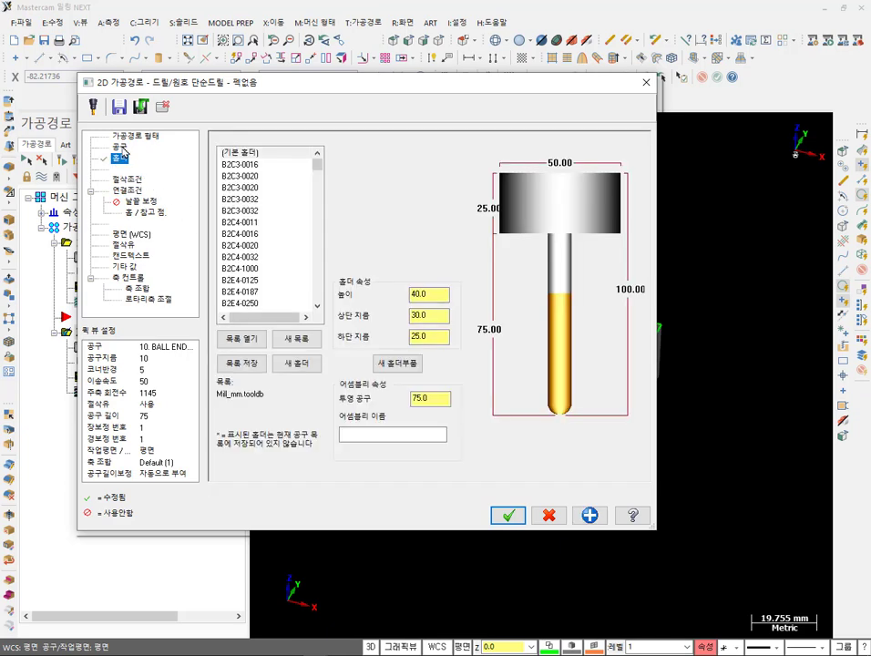
{"action": "left_click", "coordinate": [123, 146]}
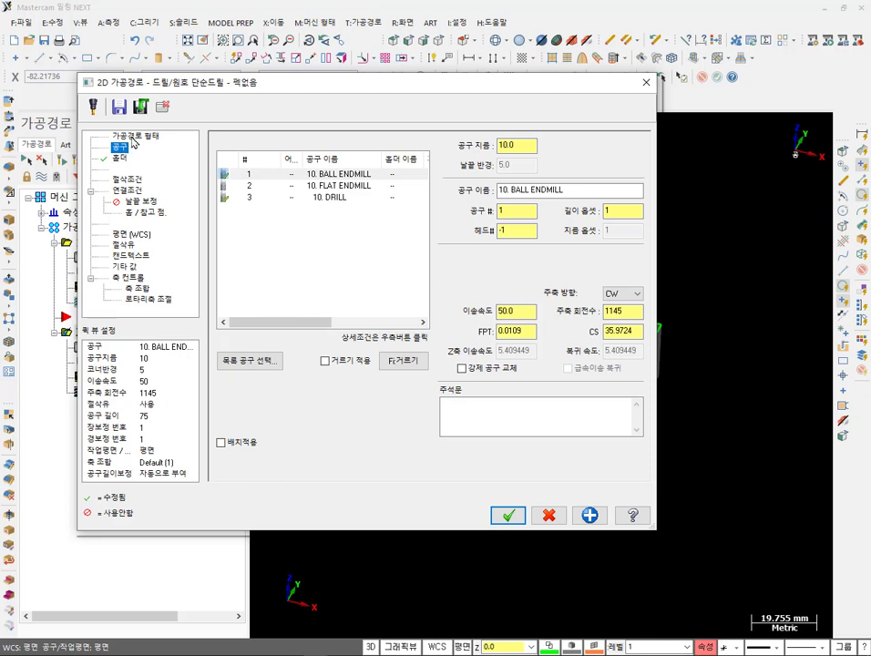
{"action": "left_click", "coordinate": [135, 137]}
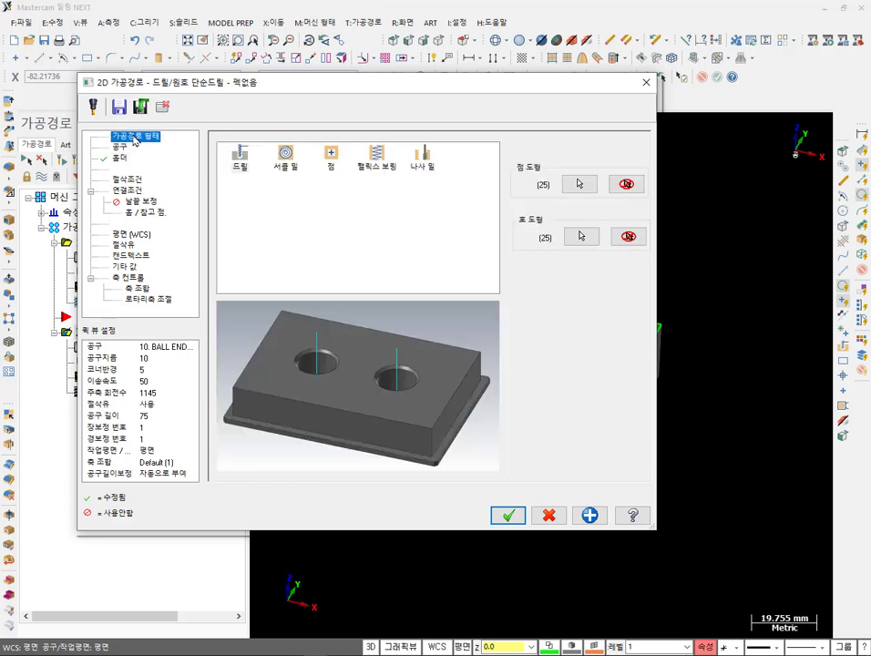
{"action": "left_click", "coordinate": [128, 191]}
{"action": "left_click", "coordinate": [139, 201]}
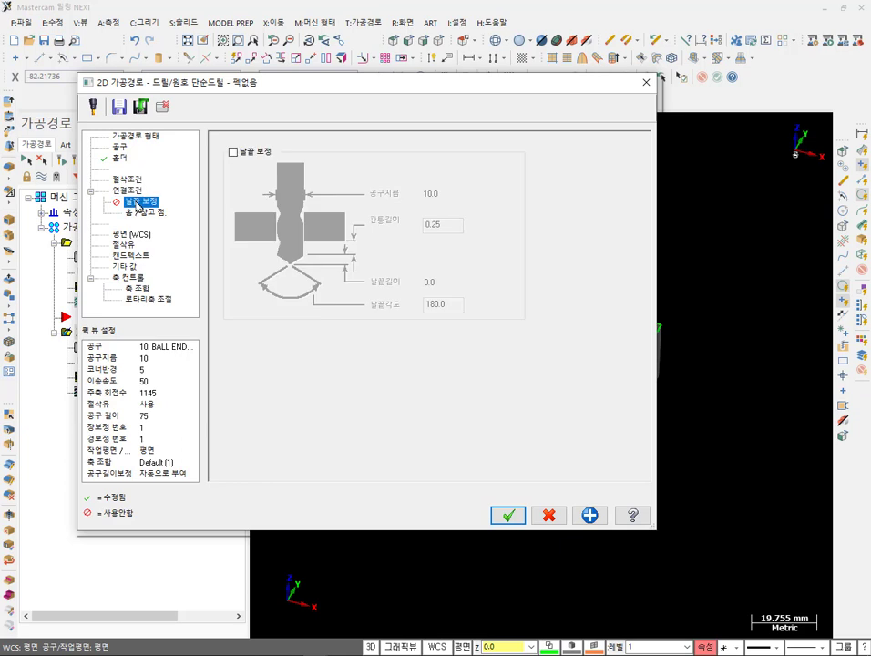
{"action": "left_click", "coordinate": [143, 212]}
{"action": "left_click", "coordinate": [132, 236]}
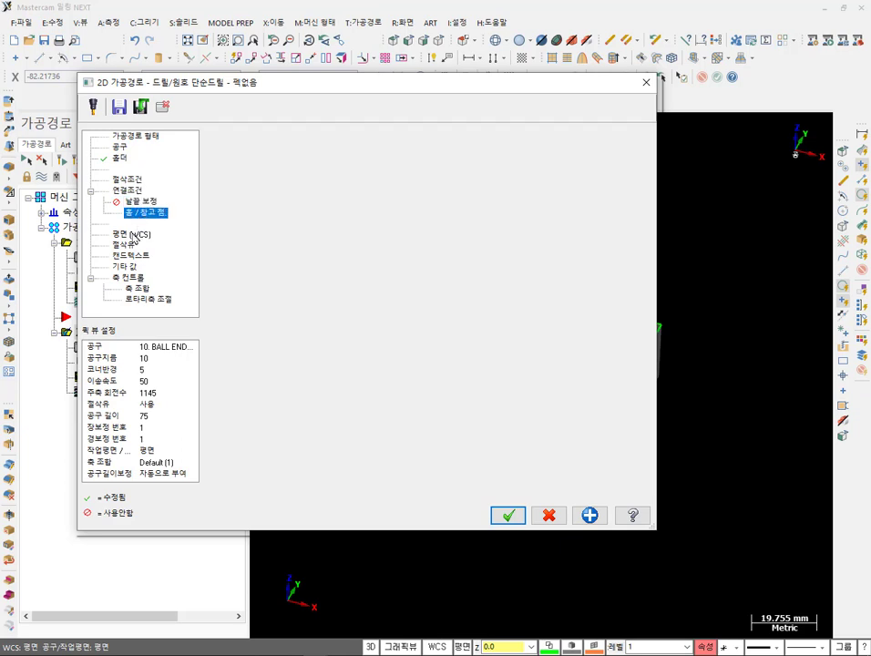
{"action": "left_click", "coordinate": [131, 256]}
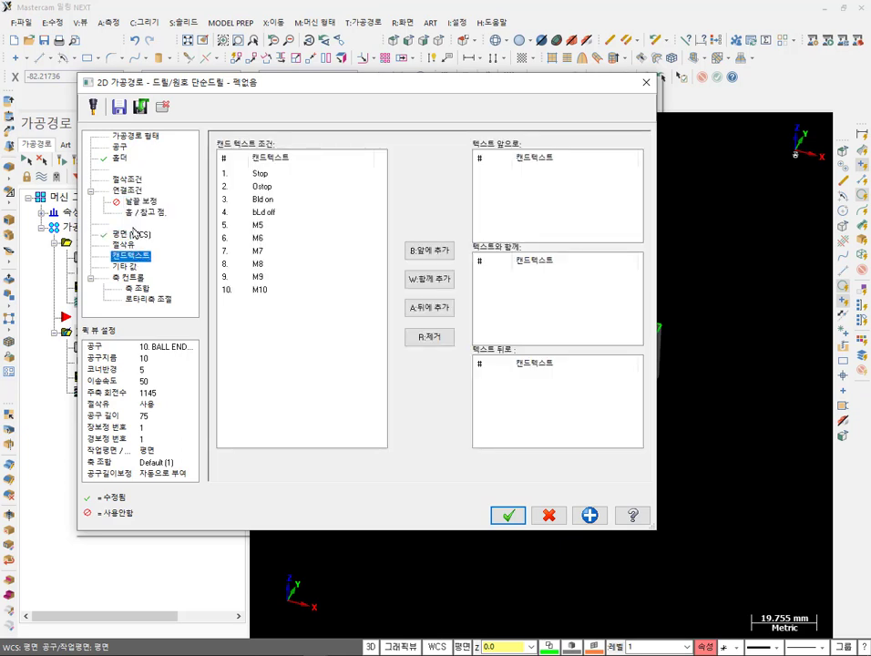
Enable the subprogram option in the second drill operation's linking parameters, keeping it incremental, and regenerate its toolpath.
{"action": "left_click", "coordinate": [129, 191]}
{"action": "left_click", "coordinate": [369, 424]}
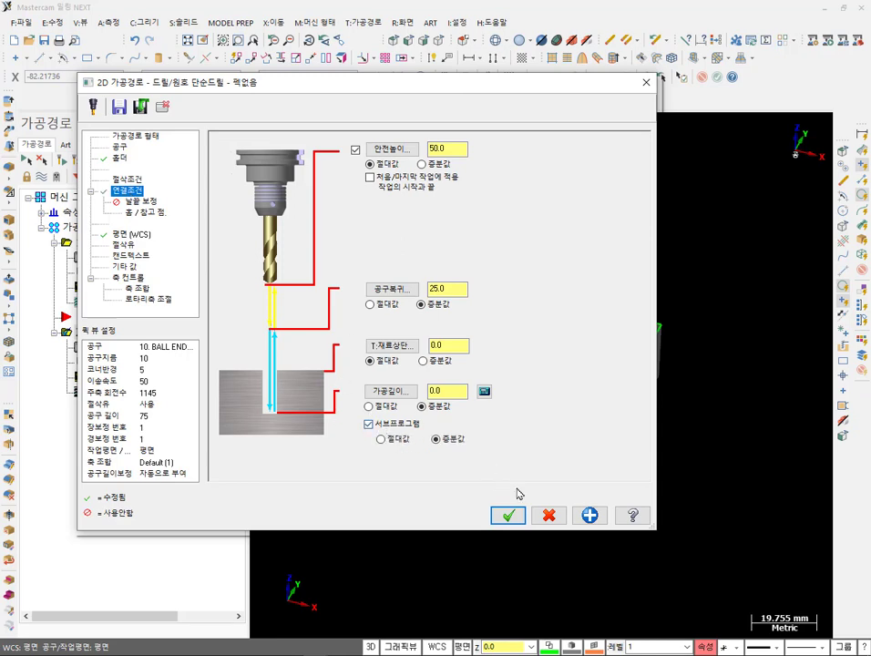
{"action": "left_click", "coordinate": [509, 516]}
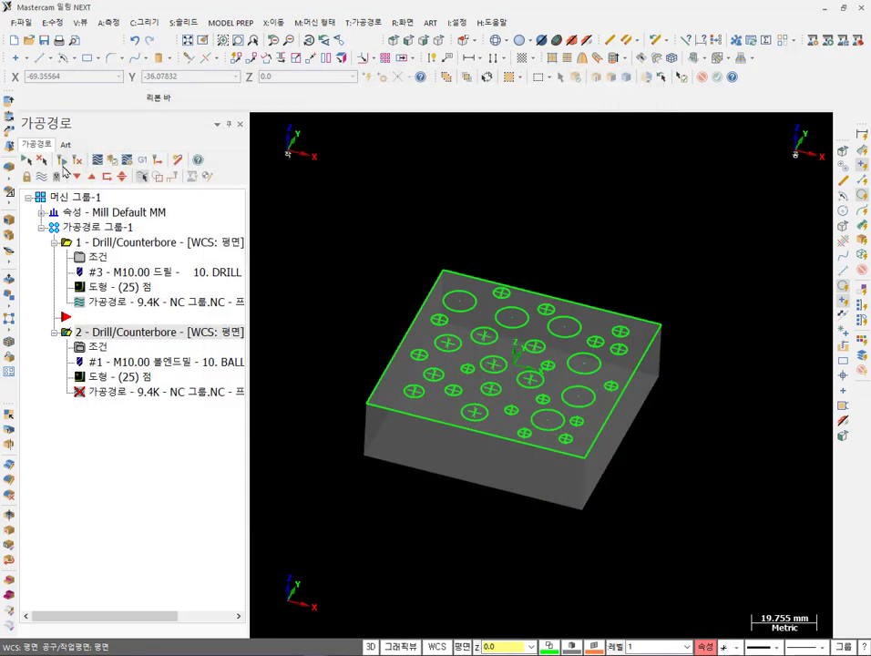
{"action": "left_click", "coordinate": [60, 158]}
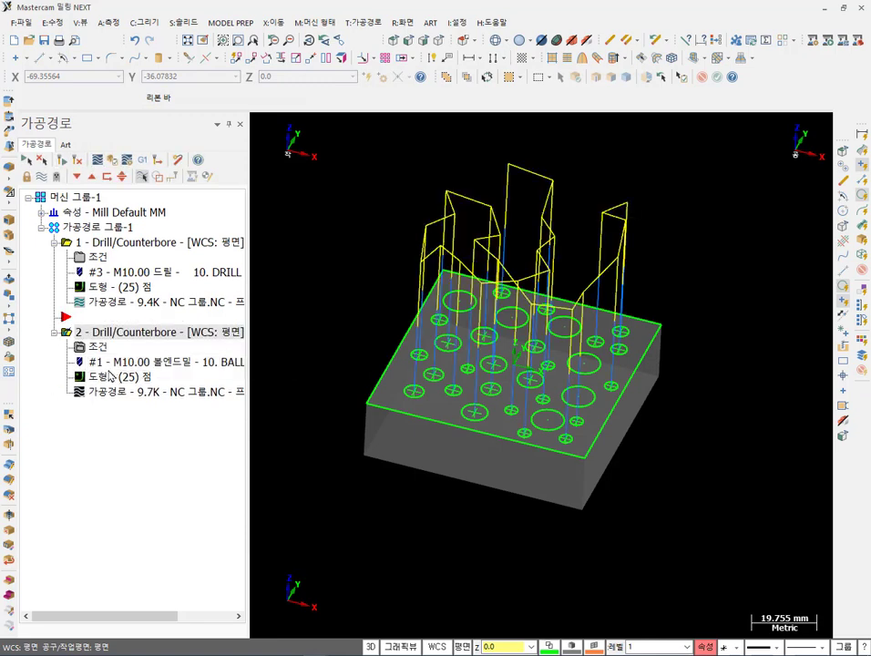
Post-process the second drill operation, overwriting NC 그룹.NC, and reload the file in CIMCO Edit.
{"action": "left_click", "coordinate": [142, 159]}
{"action": "left_click", "coordinate": [634, 399]}
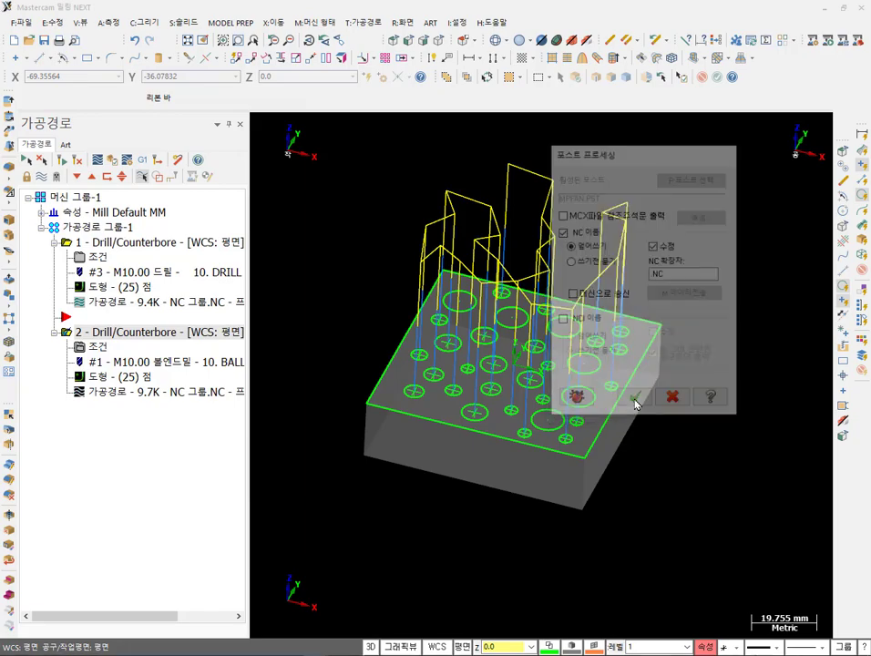
{"action": "left_click", "coordinate": [533, 414]}
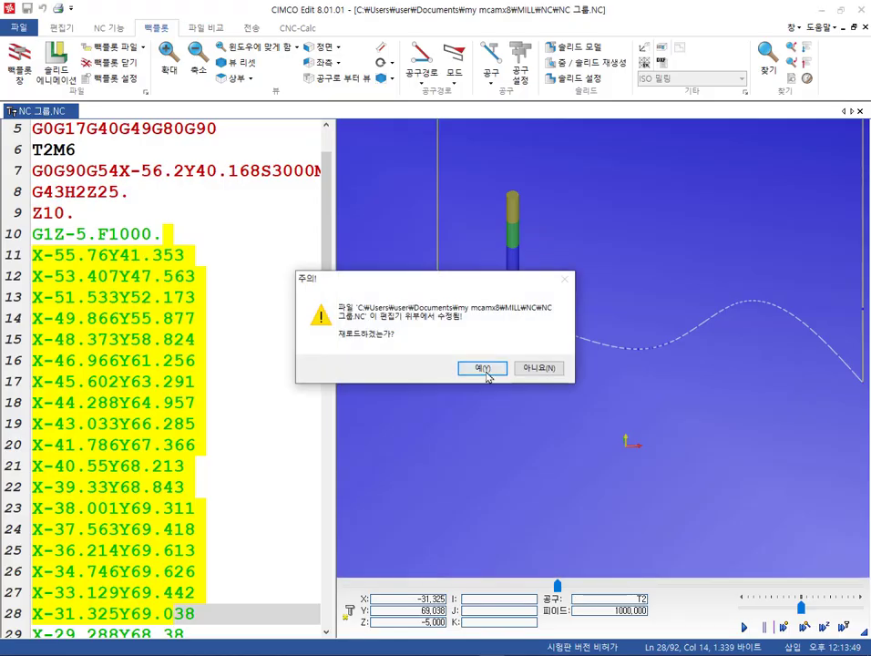
{"action": "left_click", "coordinate": [485, 369]}
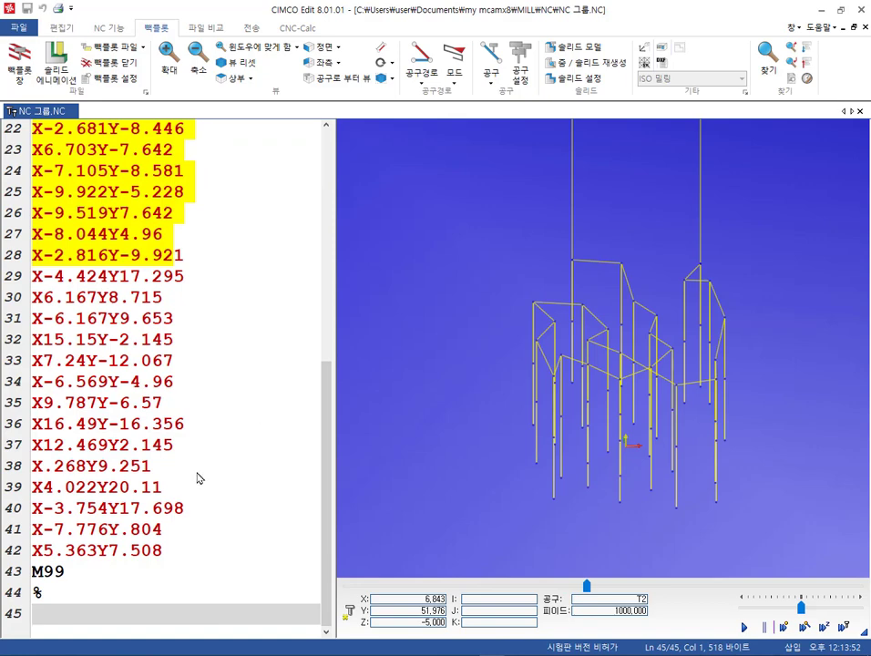
Examine where the subprogram begins and ends in the NC code, at O1001 and M99.
{"action": "left_click", "coordinate": [235, 576]}
{"action": "left_click", "coordinate": [33, 571]}
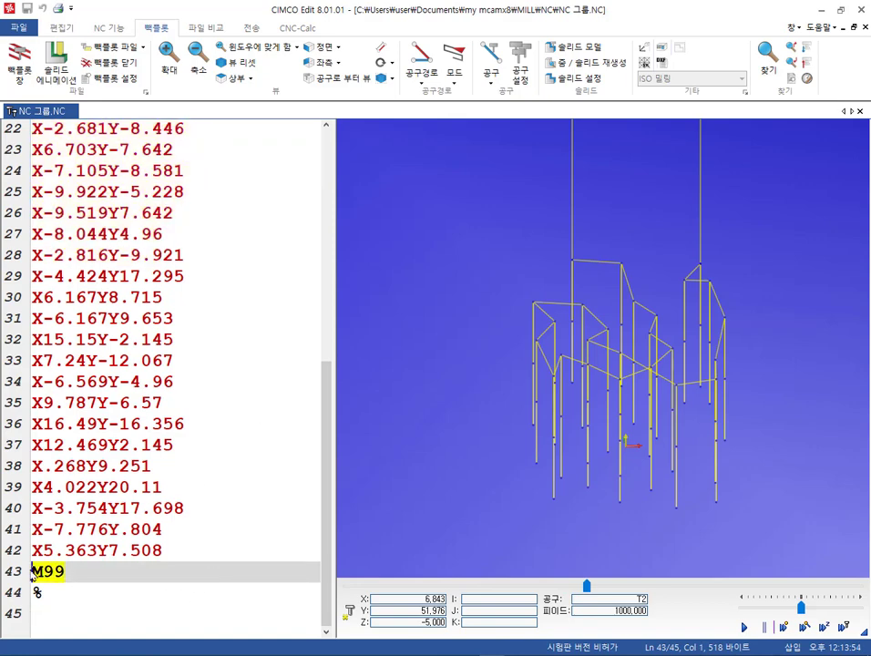
{"action": "scroll", "coordinate": [284, 365], "scroll_direction": "up", "scroll_amount": 7}
{"action": "scroll", "coordinate": [285, 304], "scroll_direction": "down", "scroll_amount": 2}
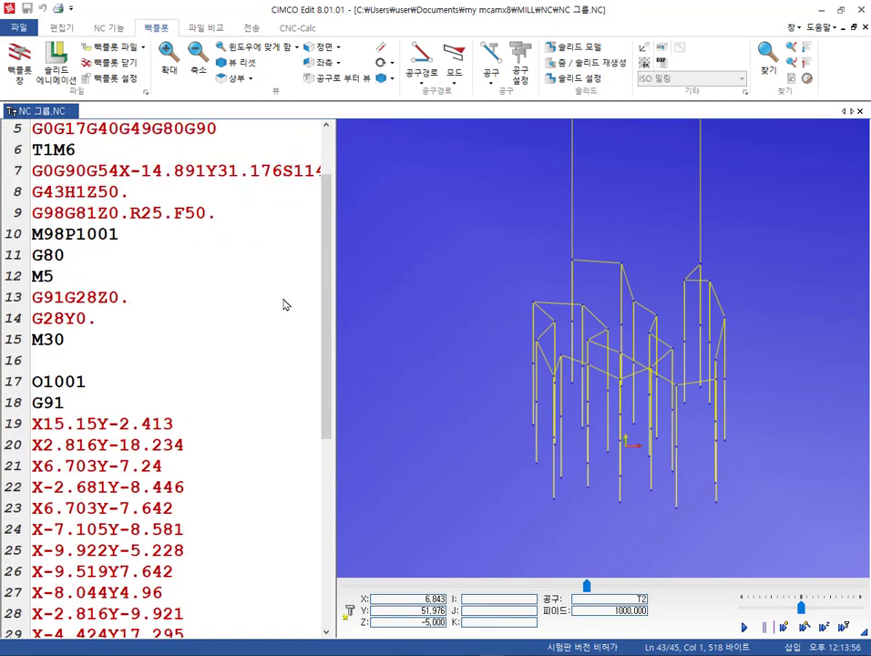
{"action": "left_click", "coordinate": [34, 382]}
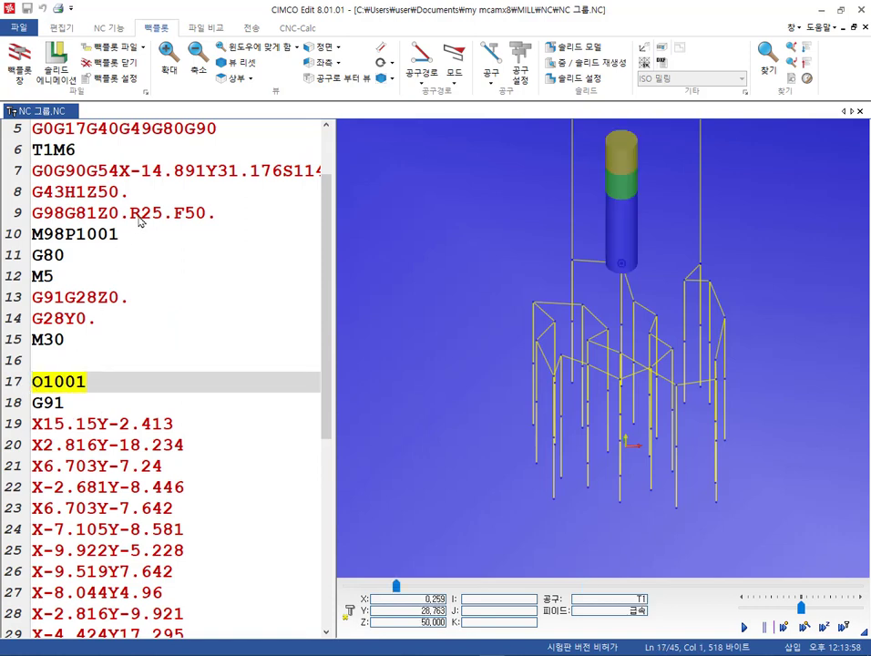
Examine the G98G81 drilling cycle line and the M98P1001 subprogram call in the main program.
{"action": "left_click", "coordinate": [217, 215]}
{"action": "left_click", "coordinate": [164, 215]}
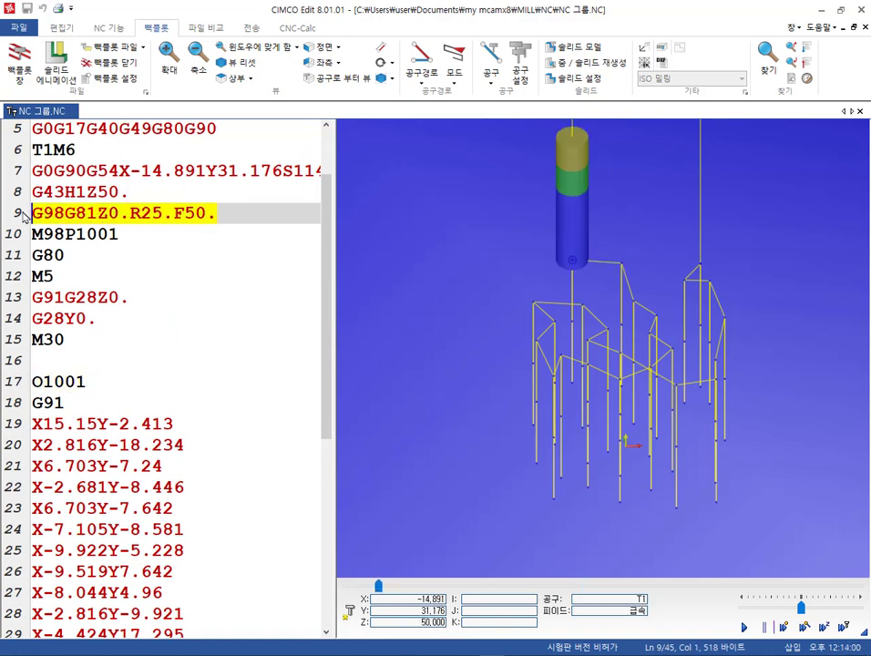
{"action": "left_click", "coordinate": [74, 235]}
{"action": "key", "text": "Home"}
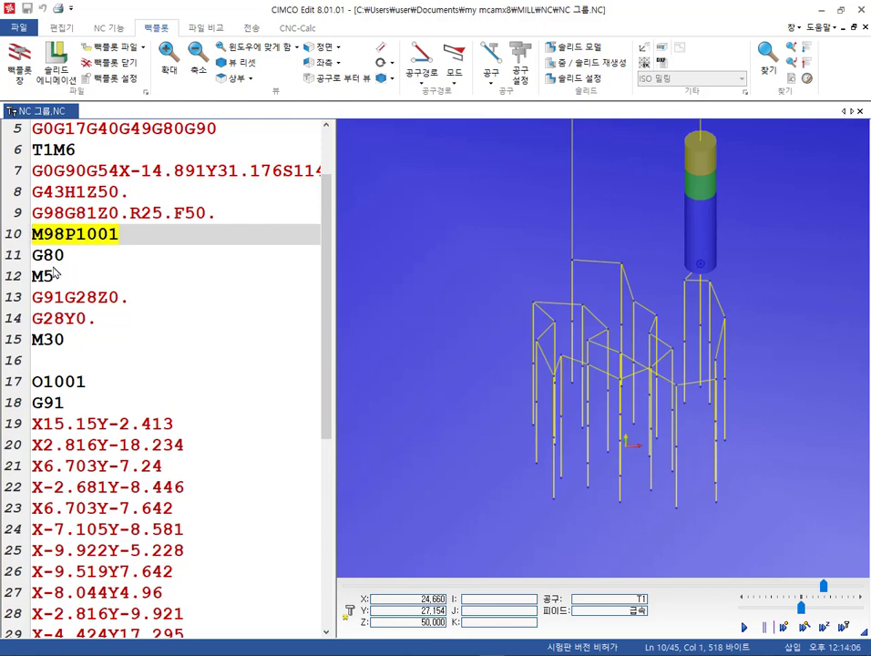
{"action": "left_click", "coordinate": [141, 192]}
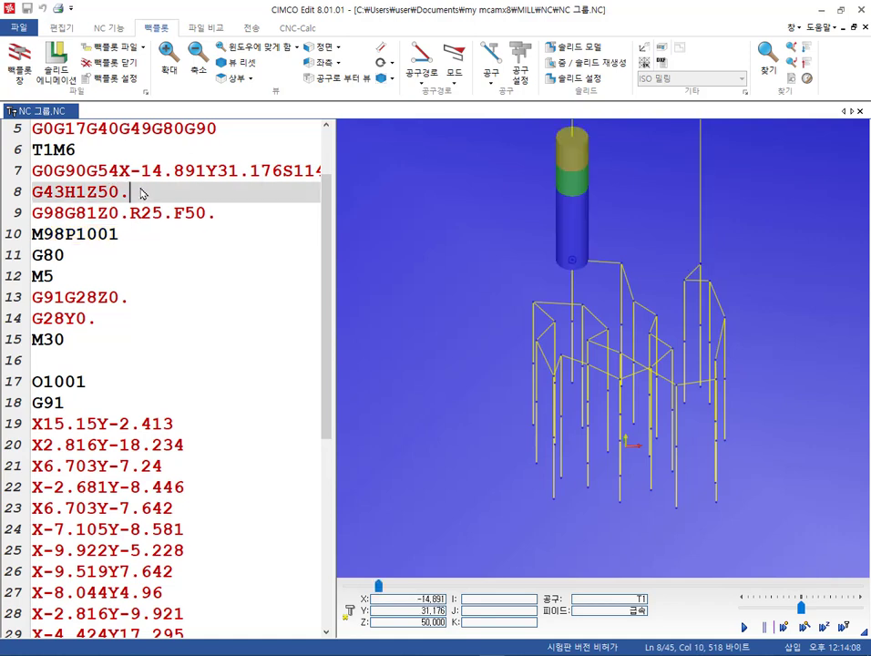
{"action": "left_click", "coordinate": [33, 235]}
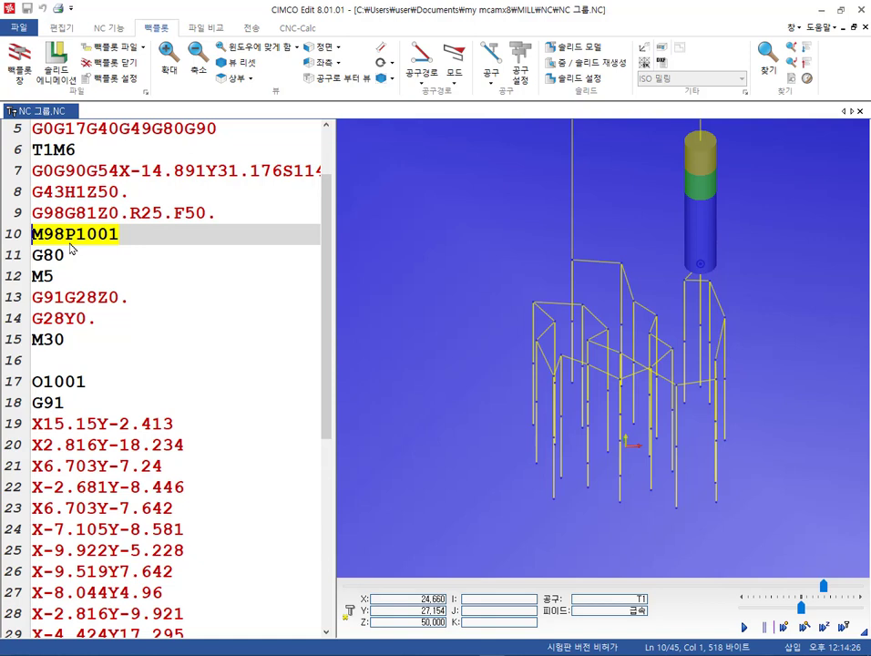
{"action": "left_click", "coordinate": [142, 241]}
{"action": "left_click", "coordinate": [23, 235]}
Examine the subprogram's coordinate lines under G91 and compare them with the M98P1001 call in the main program.
{"action": "scroll", "coordinate": [165, 182], "scroll_direction": "down", "scroll_amount": 6}
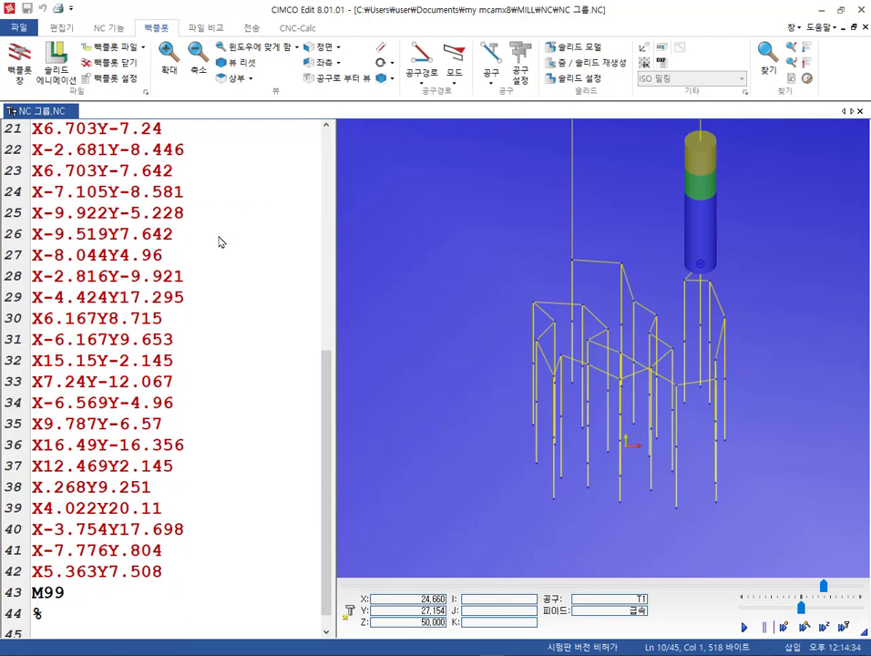
{"action": "left_click_drag", "start_coordinate": [32, 571], "coordinate": [32, 129]}
{"action": "scroll", "coordinate": [120, 271], "scroll_direction": "up", "scroll_amount": 3}
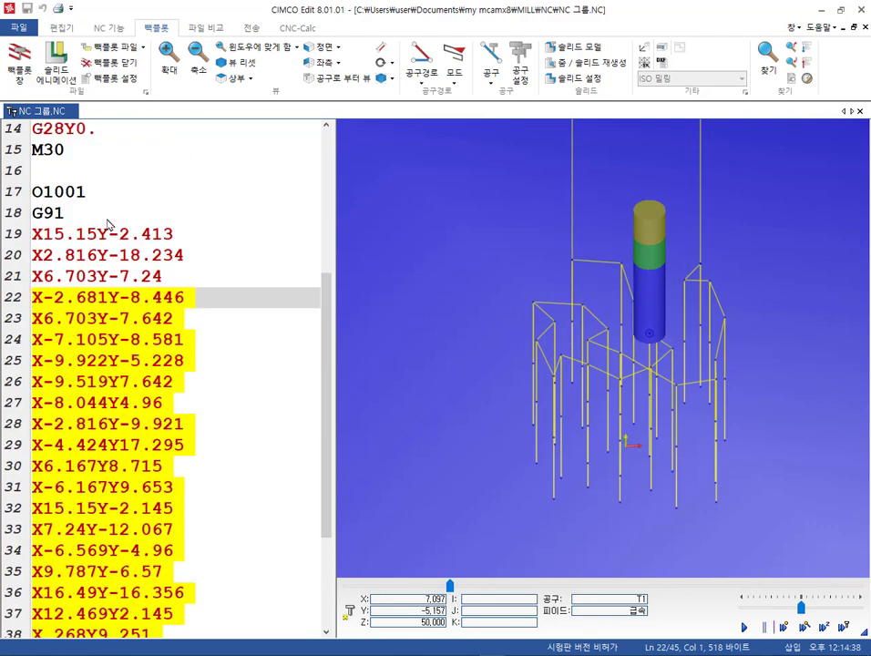
{"action": "left_click", "coordinate": [146, 217]}
{"action": "left_click", "coordinate": [196, 276]}
{"action": "left_click", "coordinate": [227, 297]}
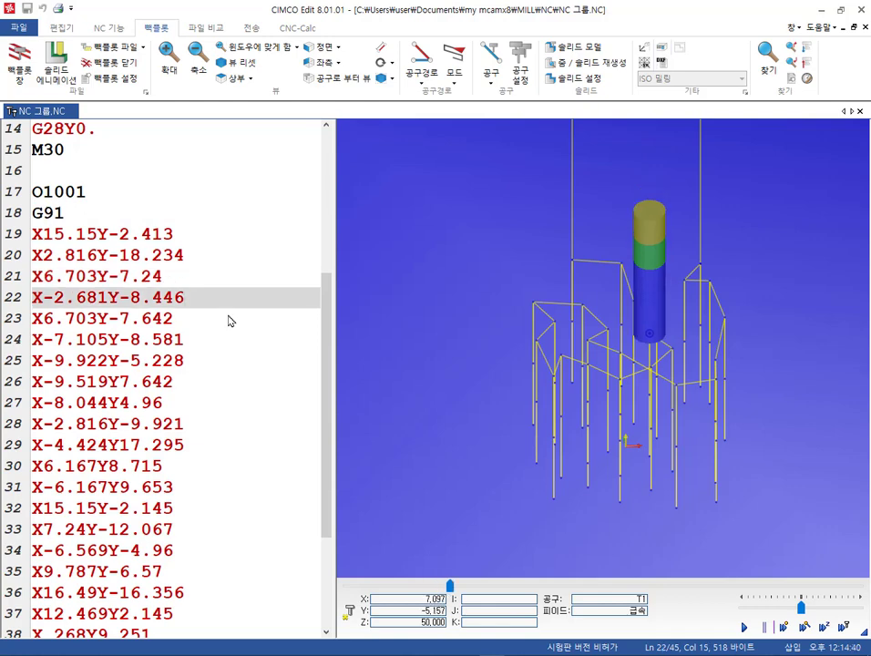
{"action": "left_click", "coordinate": [76, 222]}
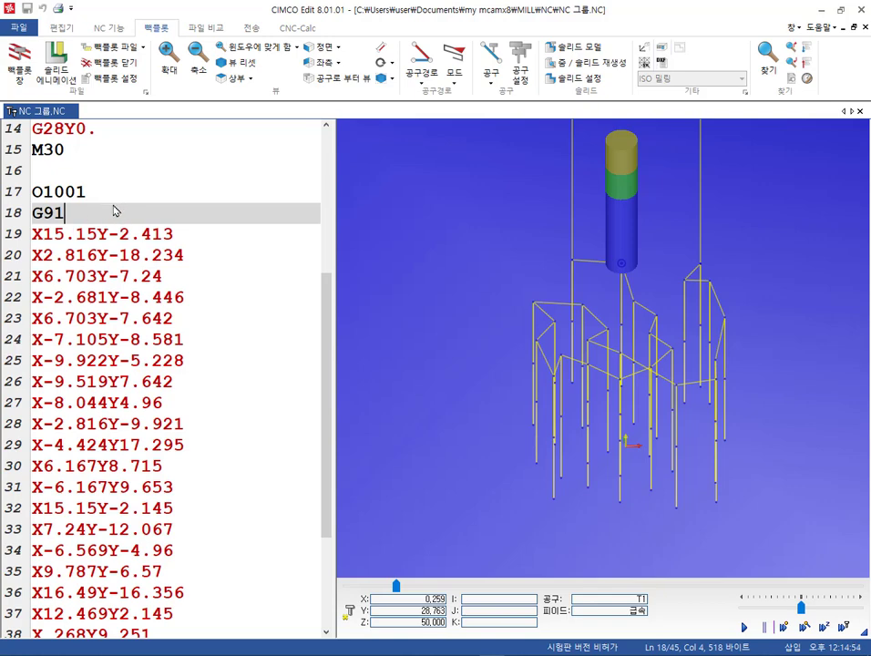
{"action": "scroll", "coordinate": [114, 211], "scroll_direction": "up", "scroll_amount": 5}
{"action": "left_click", "coordinate": [127, 331]}
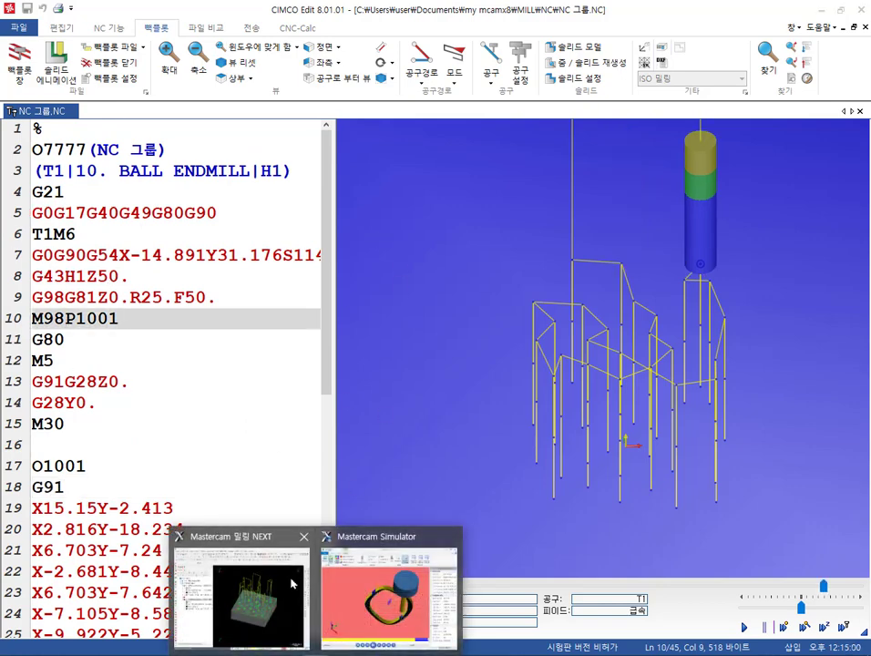
Switch to Mastercam, enable the first drill operation's subprogram, and set both drill operations' subprograms to absolute values.
{"action": "left_click", "coordinate": [273, 583]}
{"action": "left_click", "coordinate": [98, 257]}
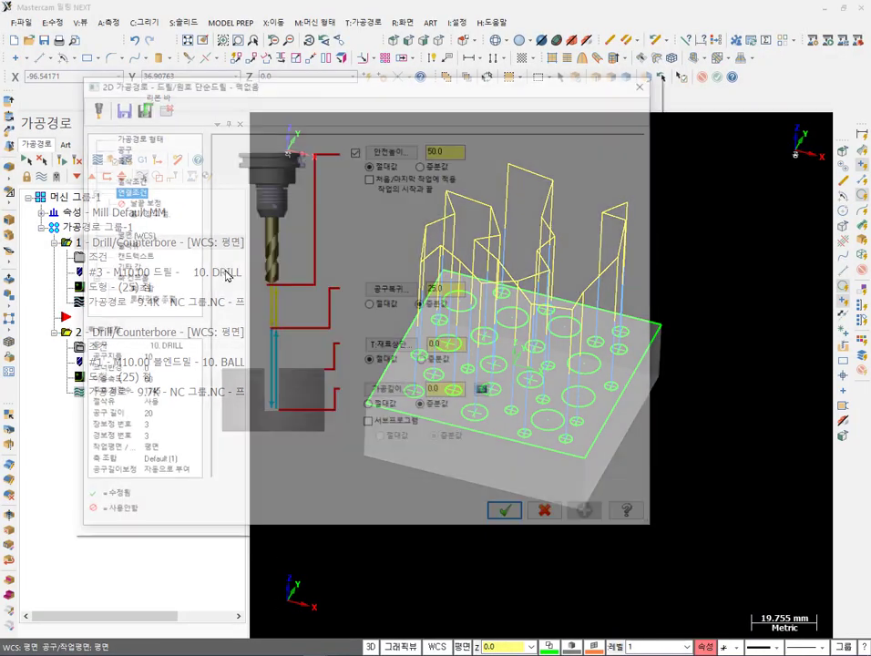
{"action": "left_click", "coordinate": [369, 424]}
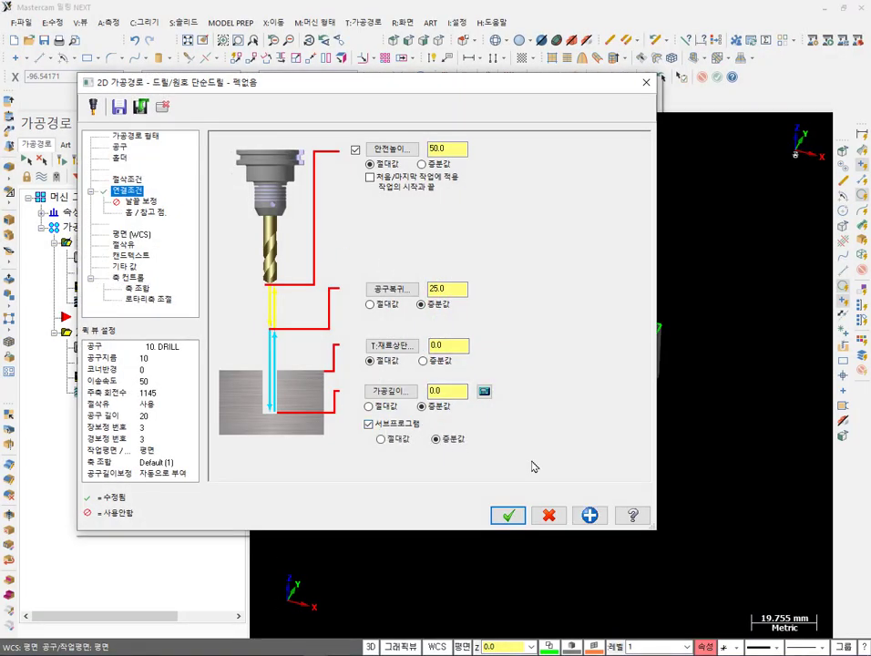
{"action": "left_click", "coordinate": [381, 438]}
{"action": "left_click", "coordinate": [507, 515]}
{"action": "left_click", "coordinate": [84, 350]}
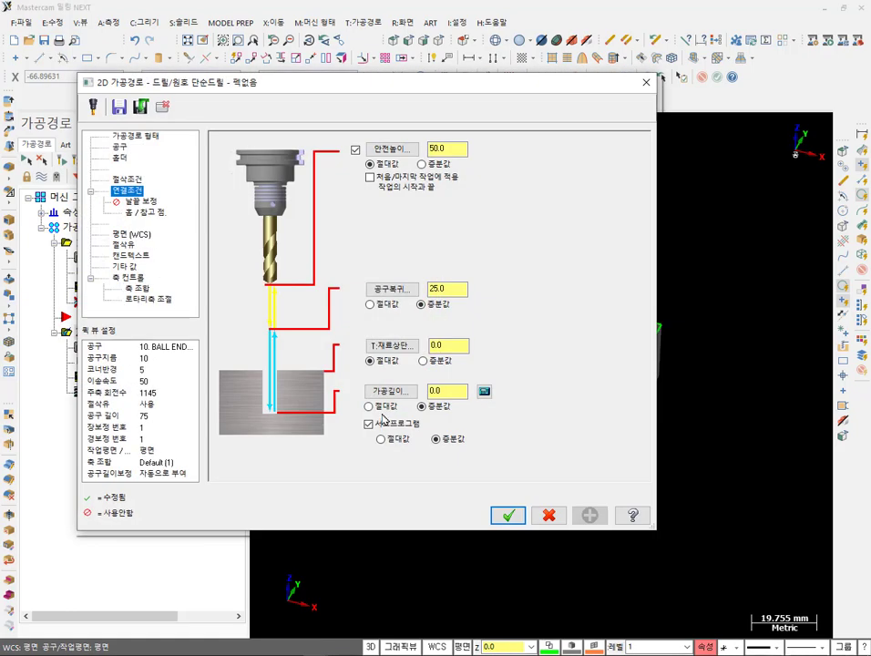
{"action": "left_click", "coordinate": [506, 516]}
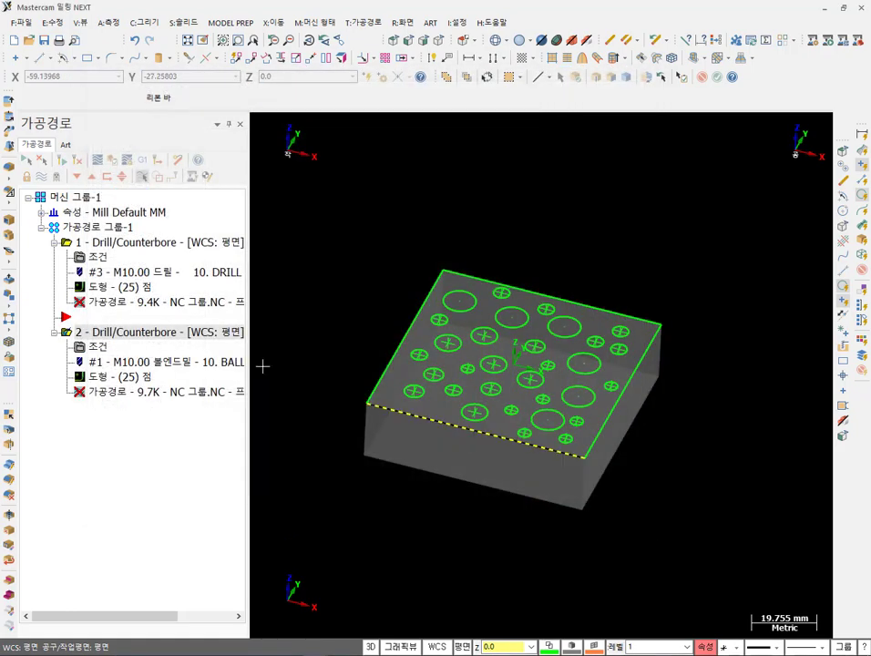
Regenerate both drill toolpaths in the toolpath group and post them to NC 그룹.NC, reloading the file in CIMCO Edit.
{"action": "left_click", "coordinate": [100, 228]}
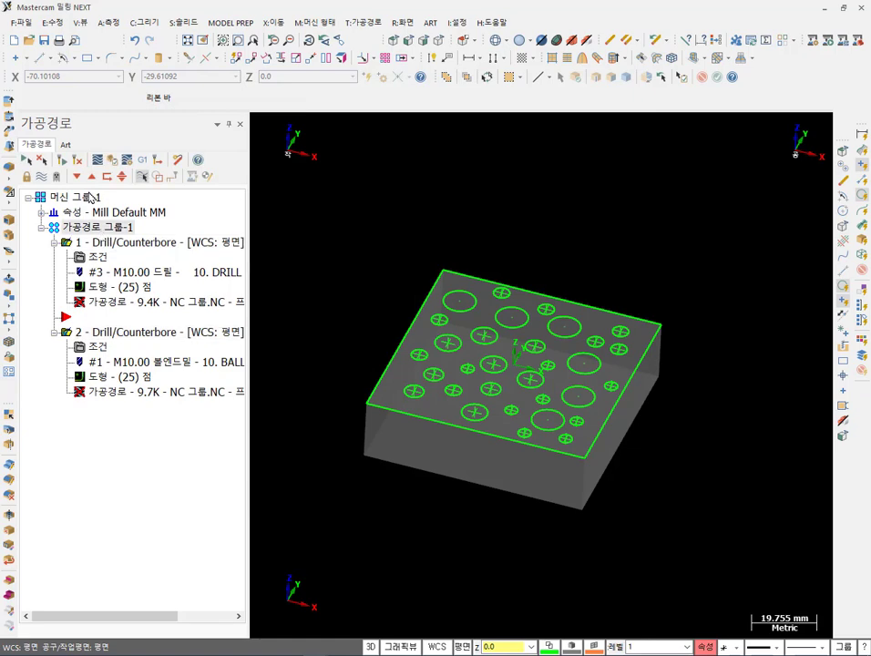
{"action": "left_click", "coordinate": [61, 160]}
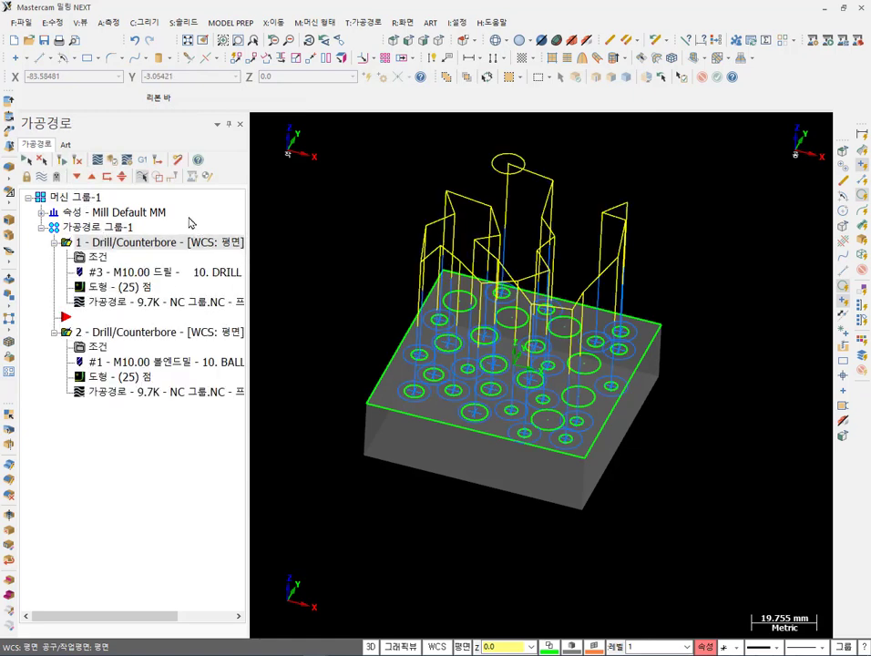
{"action": "left_click", "coordinate": [142, 159]}
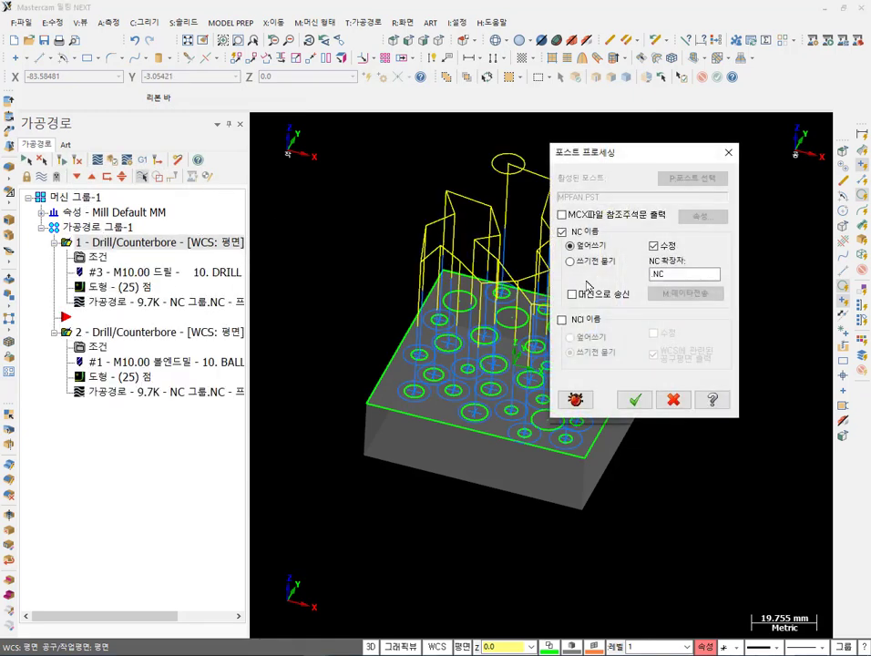
{"action": "left_click", "coordinate": [634, 399]}
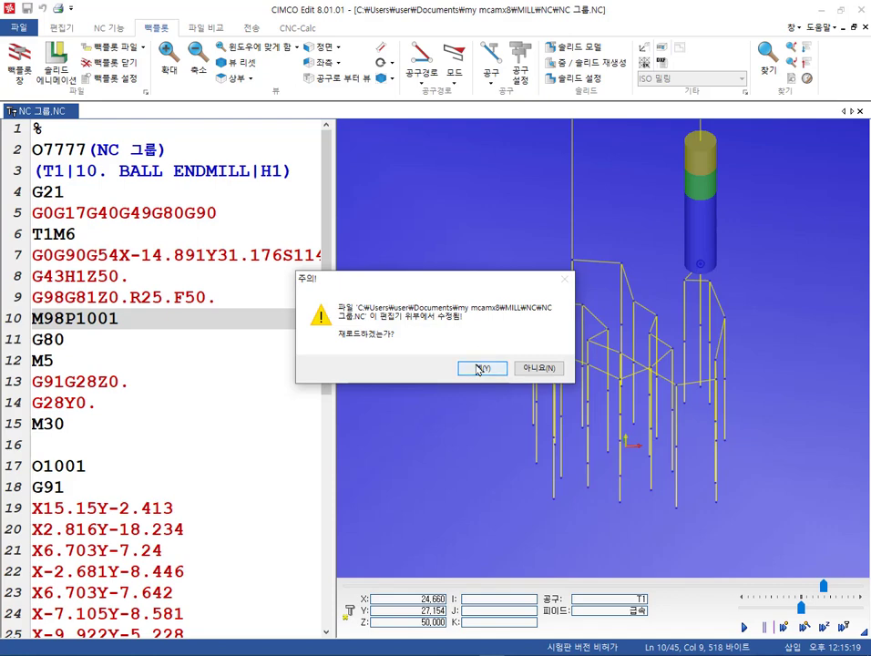
{"action": "left_click", "coordinate": [482, 368]}
Examine the coordinates of subprogram O1001 and the second operation's M98P1001 call in the reloaded NC code.
{"action": "scroll", "coordinate": [257, 550], "scroll_direction": "up", "scroll_amount": 4}
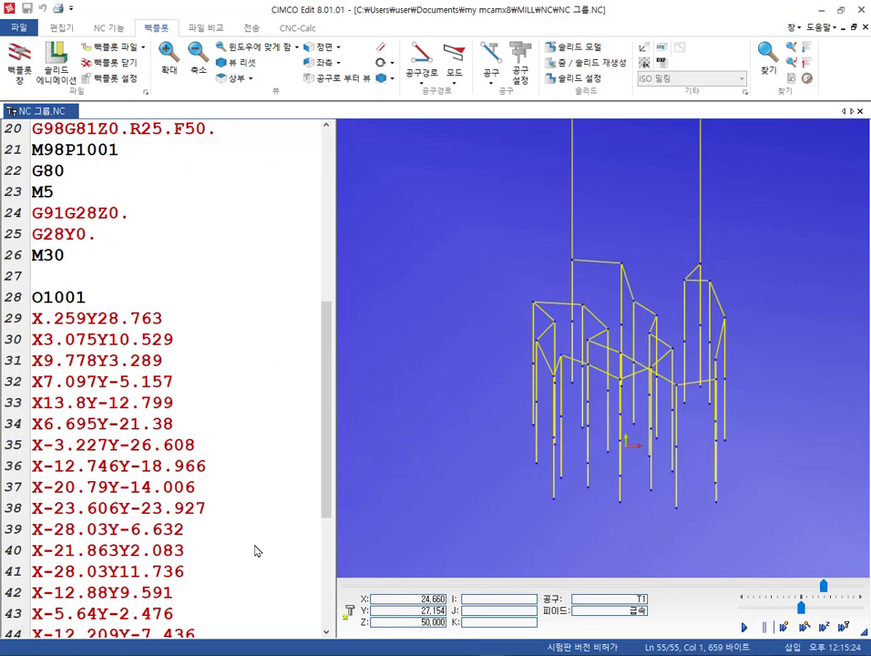
{"action": "scroll", "coordinate": [243, 310], "scroll_direction": "up", "scroll_amount": 3}
{"action": "left_click", "coordinate": [175, 317]}
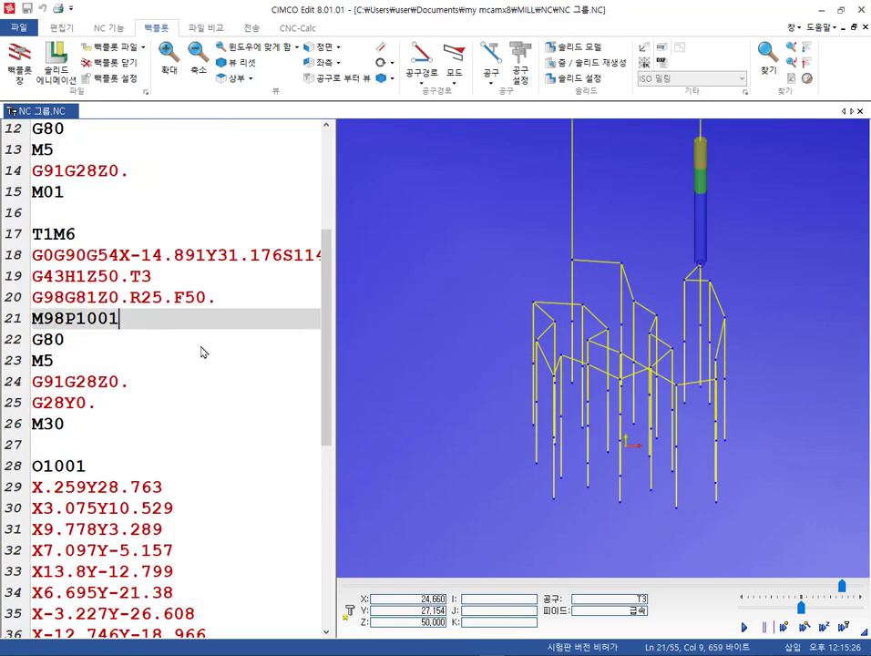
Examine the T3 and T1 operation blocks in the main program and compare their M98P1001 subprogram calls.
{"action": "scroll", "coordinate": [202, 353], "scroll_direction": "up", "scroll_amount": 3}
{"action": "scroll", "coordinate": [203, 353], "scroll_direction": "up", "scroll_amount": 1}
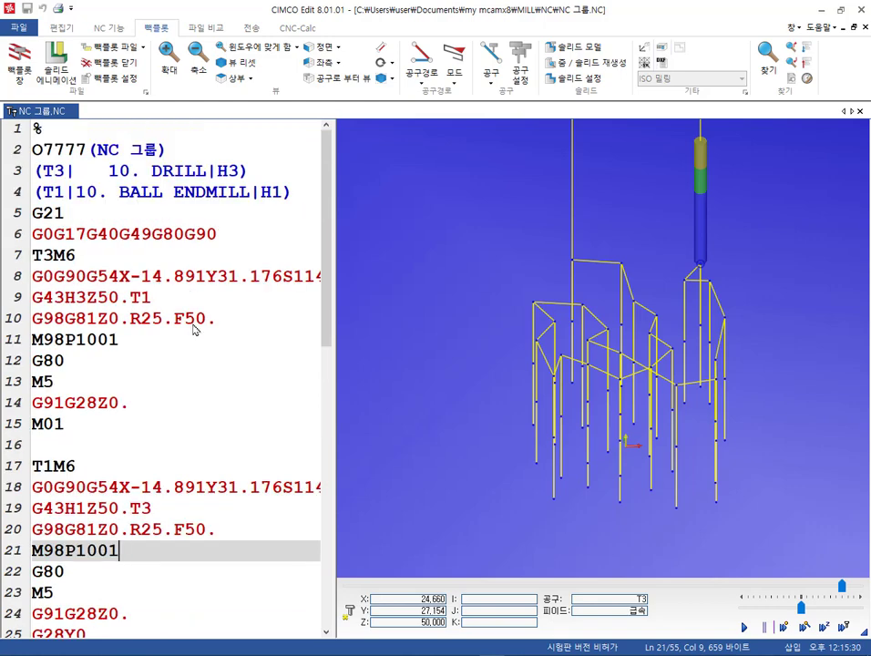
{"action": "scroll", "coordinate": [194, 326], "scroll_direction": "down", "scroll_amount": 2}
{"action": "left_click_drag", "start_coordinate": [135, 364], "coordinate": [5, 129]}
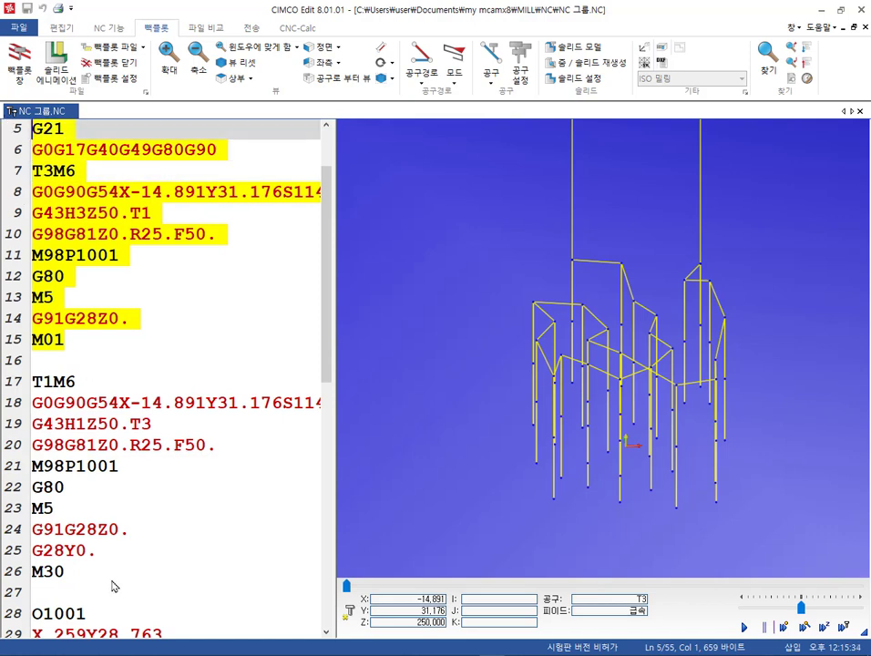
{"action": "left_click_drag", "start_coordinate": [113, 583], "coordinate": [33, 361]}
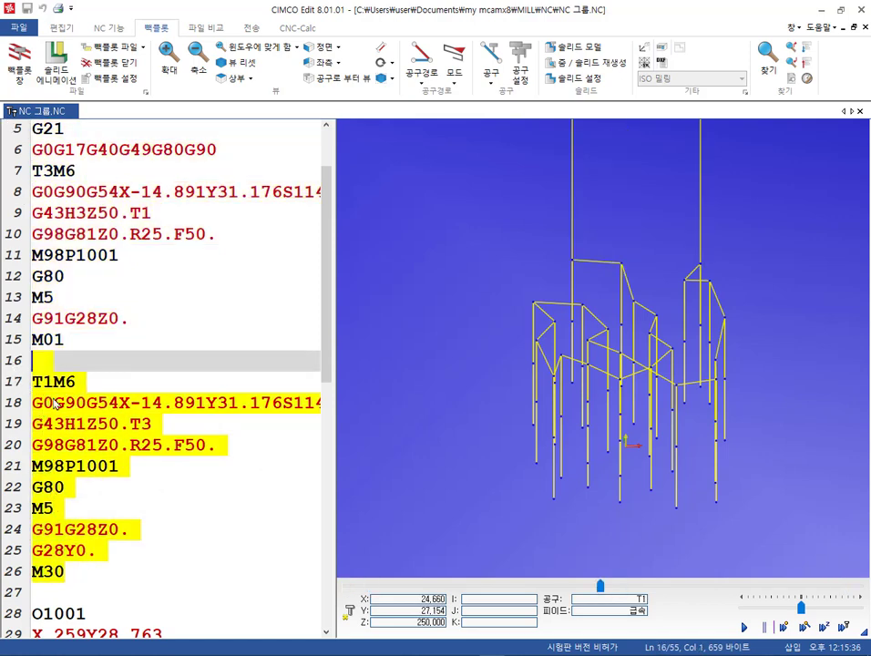
{"action": "left_click", "coordinate": [122, 255]}
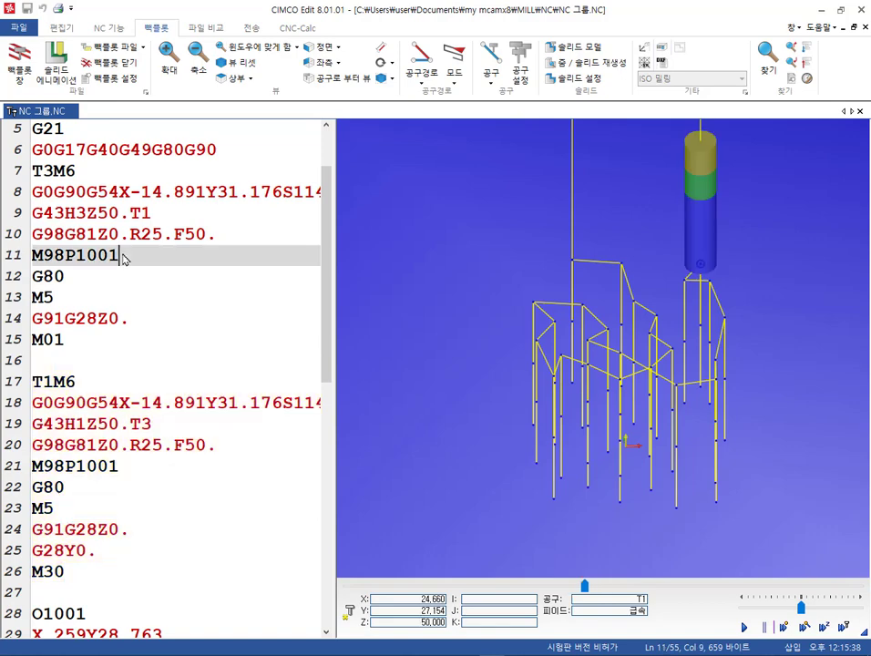
{"action": "left_click_drag", "start_coordinate": [130, 252], "coordinate": [3, 238]}
{"action": "left_click", "coordinate": [150, 468]}
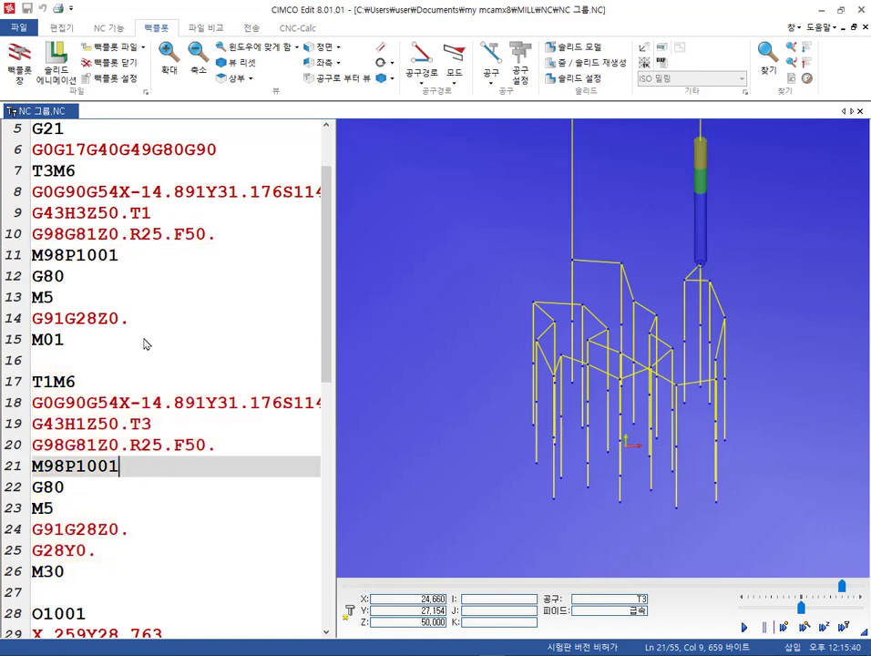
{"action": "left_click", "coordinate": [139, 258]}
{"action": "left_click", "coordinate": [135, 468]}
Review the O1001 coordinate lines through M99, checking them against the M98P1001 calls on lines 11 and 21.
{"action": "scroll", "coordinate": [134, 492], "scroll_direction": "down", "scroll_amount": 9}
{"action": "left_click_drag", "start_coordinate": [130, 571], "coordinate": [28, 149]}
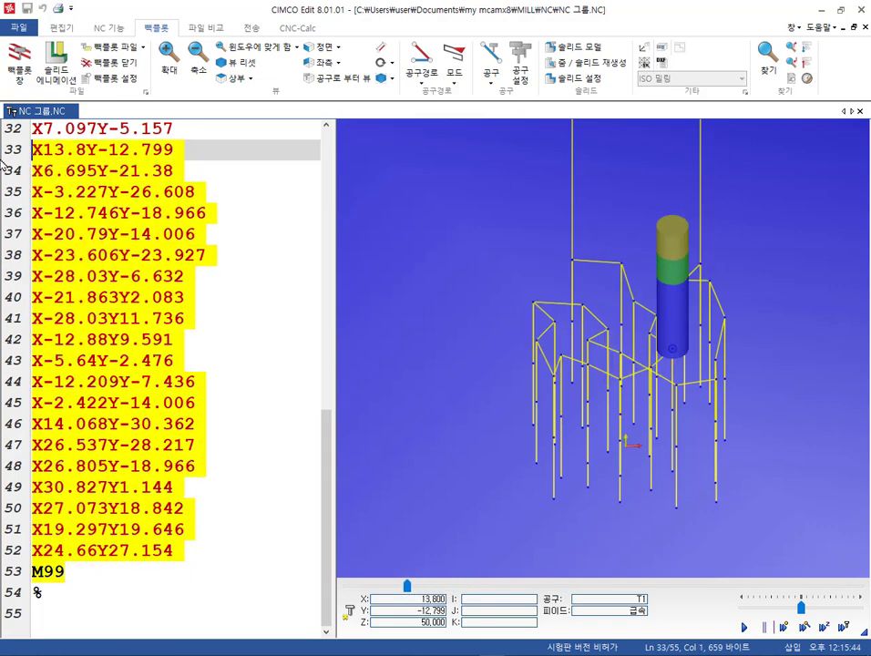
{"action": "scroll", "coordinate": [173, 360], "scroll_direction": "up", "scroll_amount": 2}
{"action": "scroll", "coordinate": [128, 339], "scroll_direction": "up", "scroll_amount": 5}
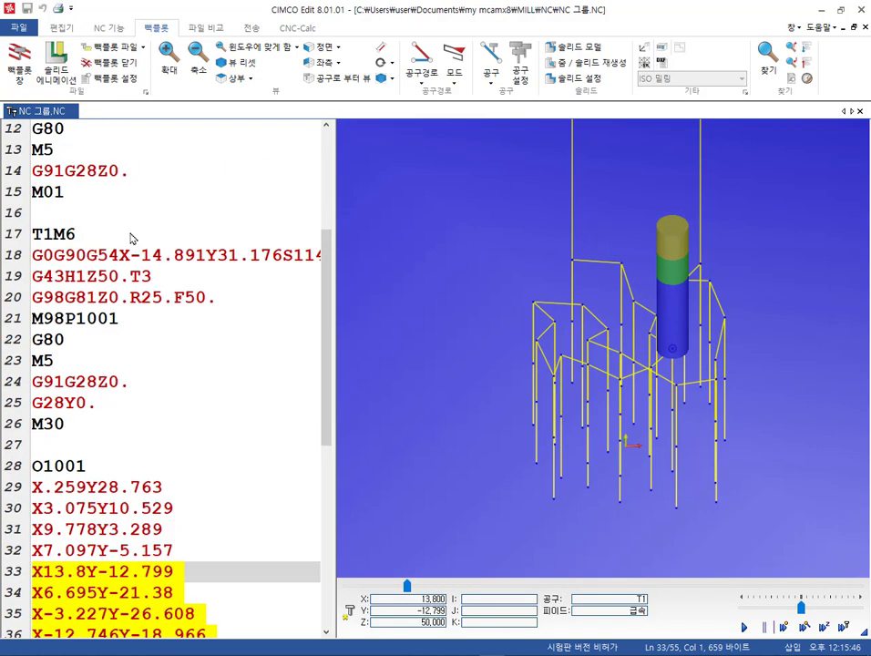
{"action": "scroll", "coordinate": [130, 219], "scroll_direction": "up", "scroll_amount": 3}
{"action": "left_click", "coordinate": [158, 279]}
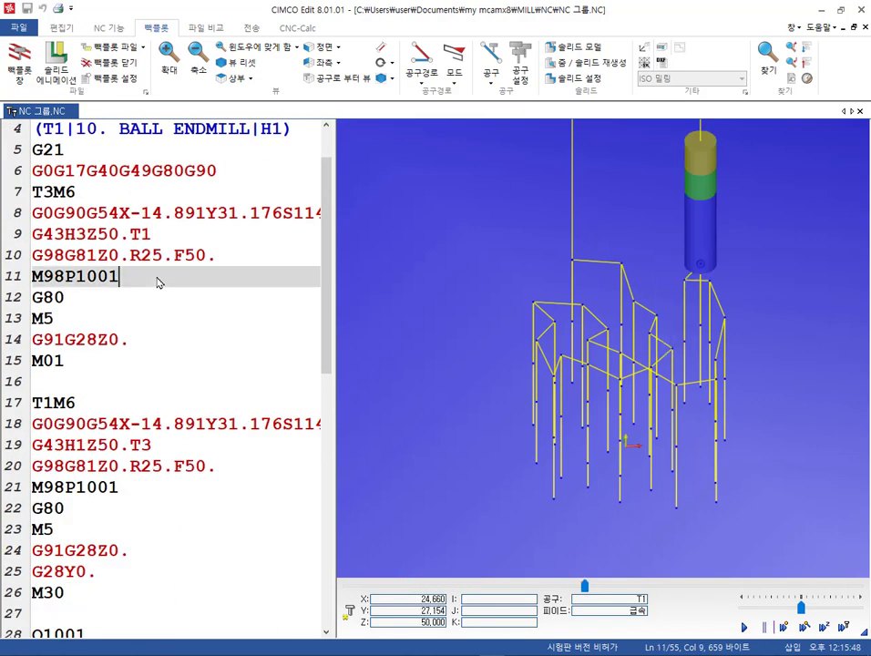
{"action": "left_click", "coordinate": [156, 487]}
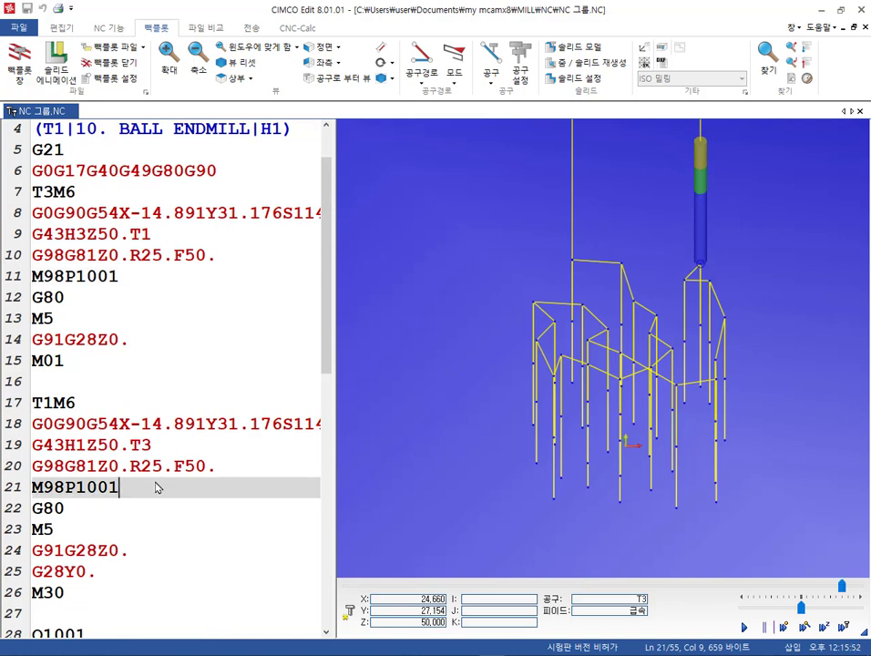
{"action": "left_click", "coordinate": [133, 278]}
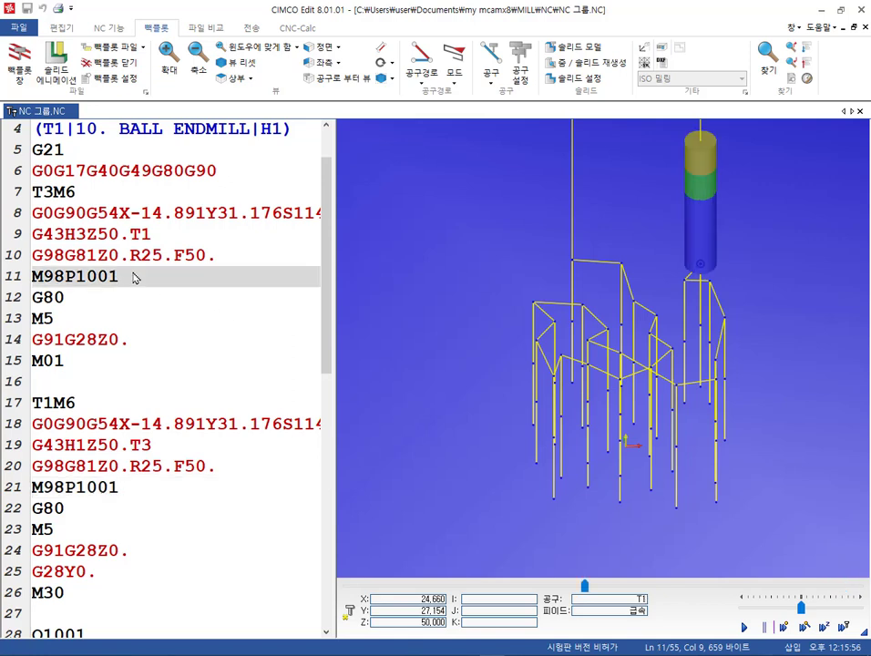
{"action": "left_click", "coordinate": [127, 488]}
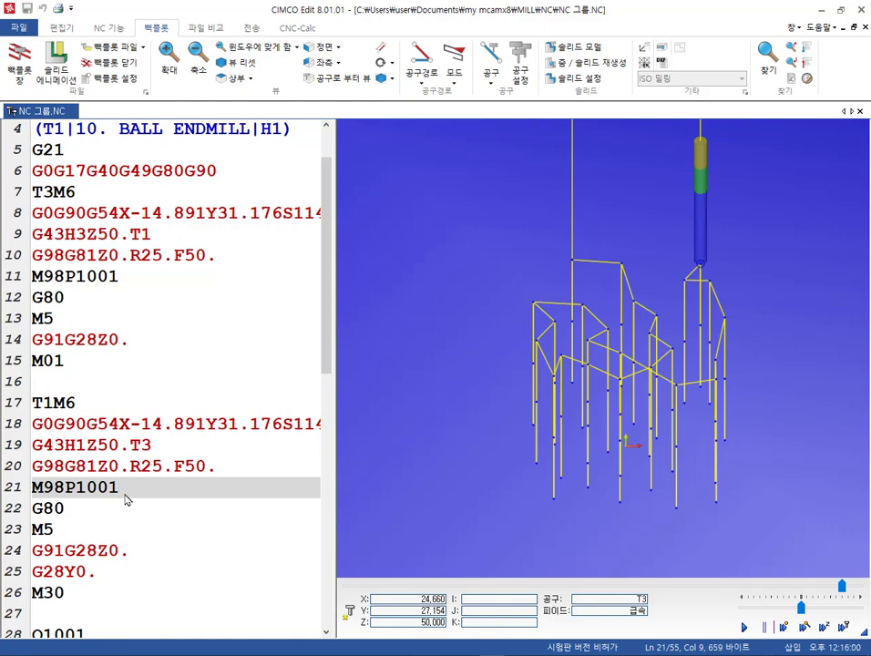
Examine the whole O1001 subprogram from its header on line 28 through M99.
{"action": "scroll", "coordinate": [164, 472], "scroll_direction": "down", "scroll_amount": 7}
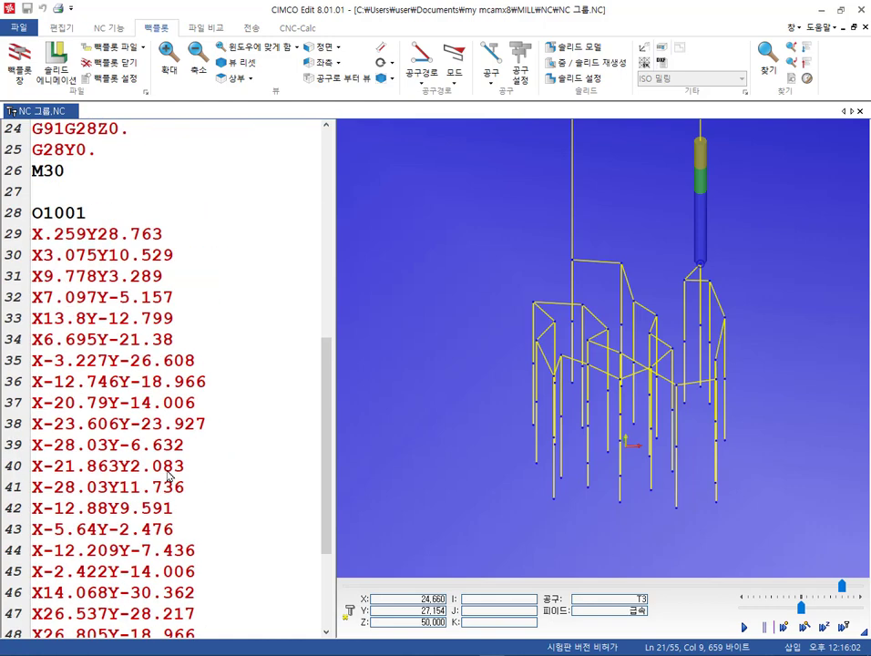
{"action": "scroll", "coordinate": [169, 476], "scroll_direction": "down", "scroll_amount": 3}
{"action": "left_click", "coordinate": [217, 412]}
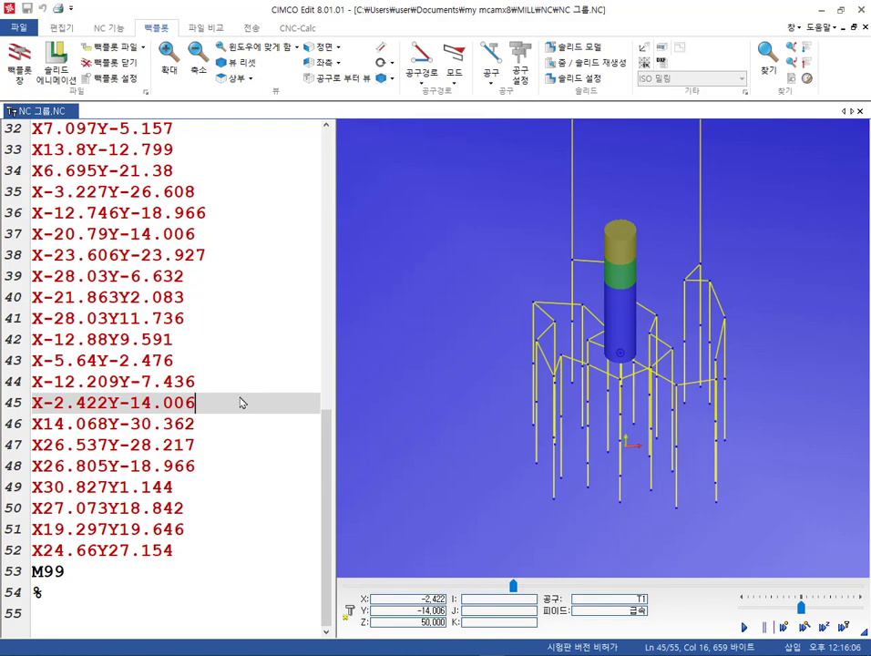
{"action": "scroll", "coordinate": [331, 530], "scroll_direction": "up", "scroll_amount": 7}
{"action": "scroll", "coordinate": [310, 526], "scroll_direction": "up", "scroll_amount": 4}
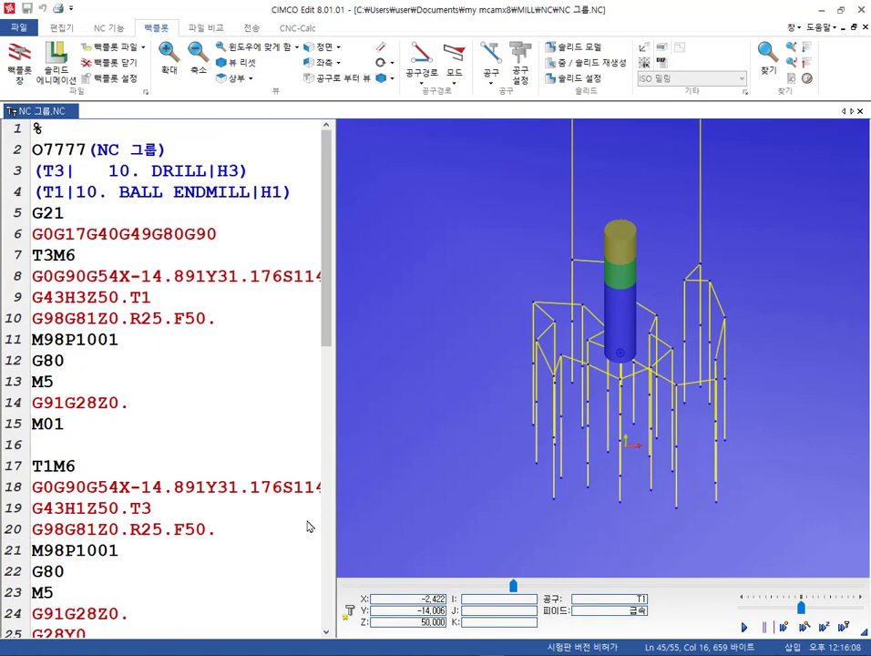
{"action": "scroll", "coordinate": [296, 474], "scroll_direction": "down", "scroll_amount": 5}
{"action": "left_click", "coordinate": [285, 425]}
{"action": "left_click", "coordinate": [241, 445]}
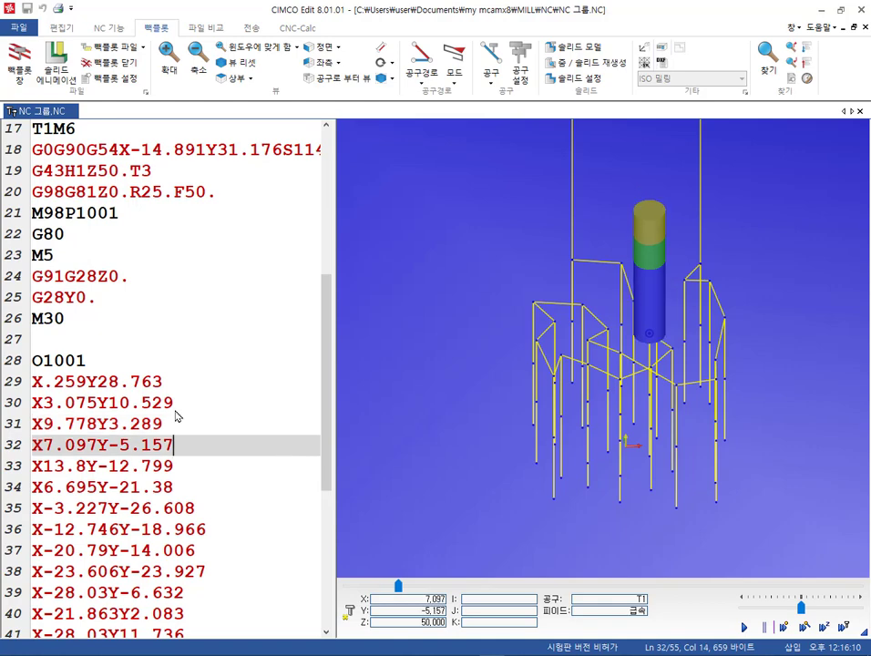
{"action": "left_click", "coordinate": [32, 360]}
{"action": "left_click_drag", "start_coordinate": [33, 360], "coordinate": [133, 578]}
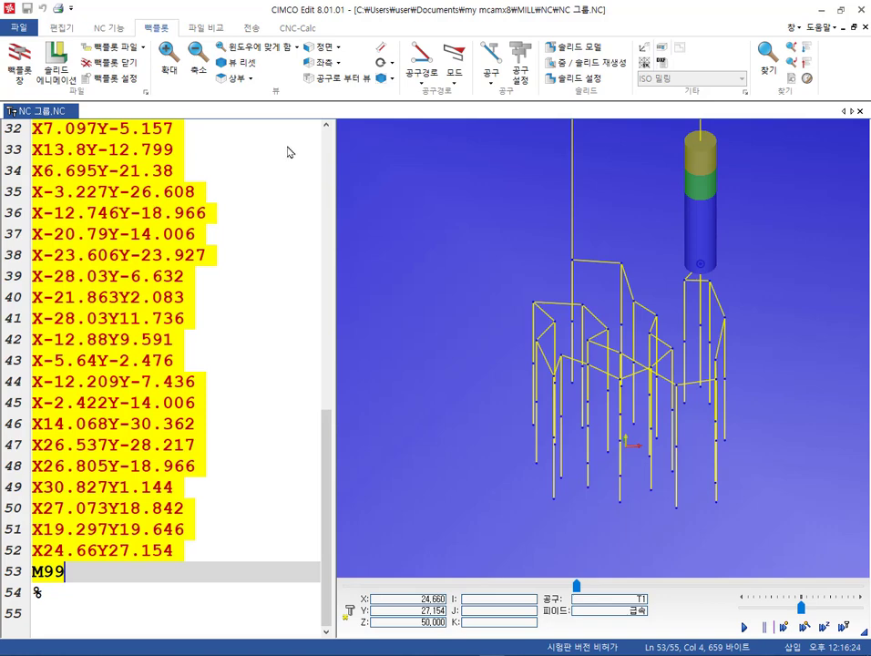
Trace the first M98P1001 call to the O1001 subprogram and back to the end of the T3 operation.
{"action": "scroll", "coordinate": [246, 255], "scroll_direction": "up", "scroll_amount": 4}
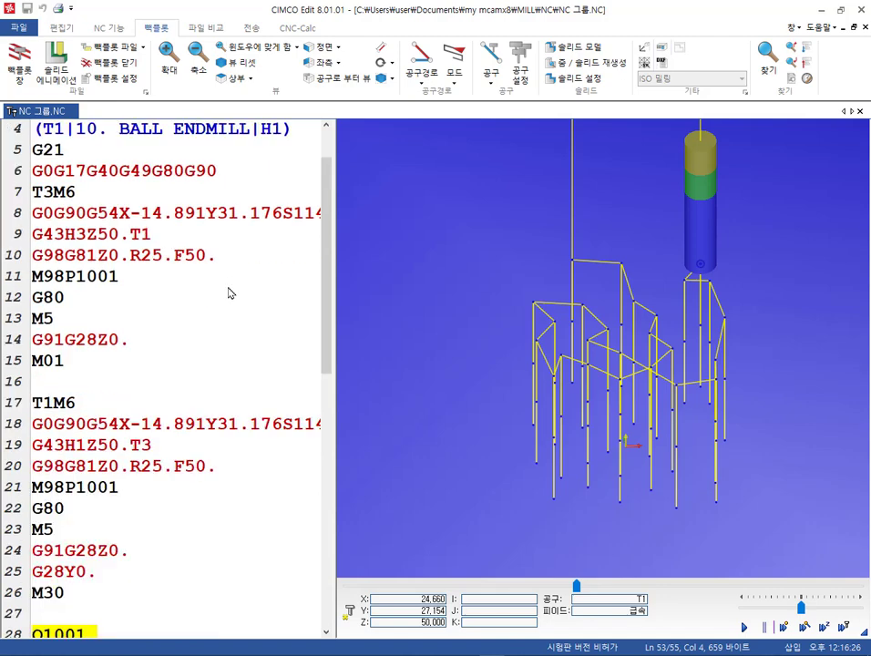
{"action": "left_click", "coordinate": [25, 280]}
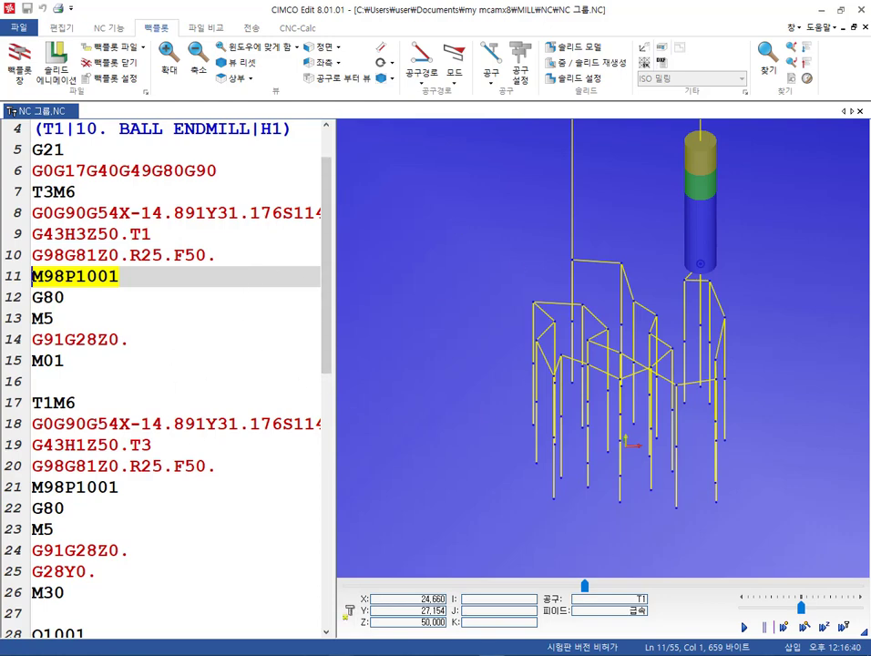
{"action": "mouse_move", "coordinate": [314, 655]}
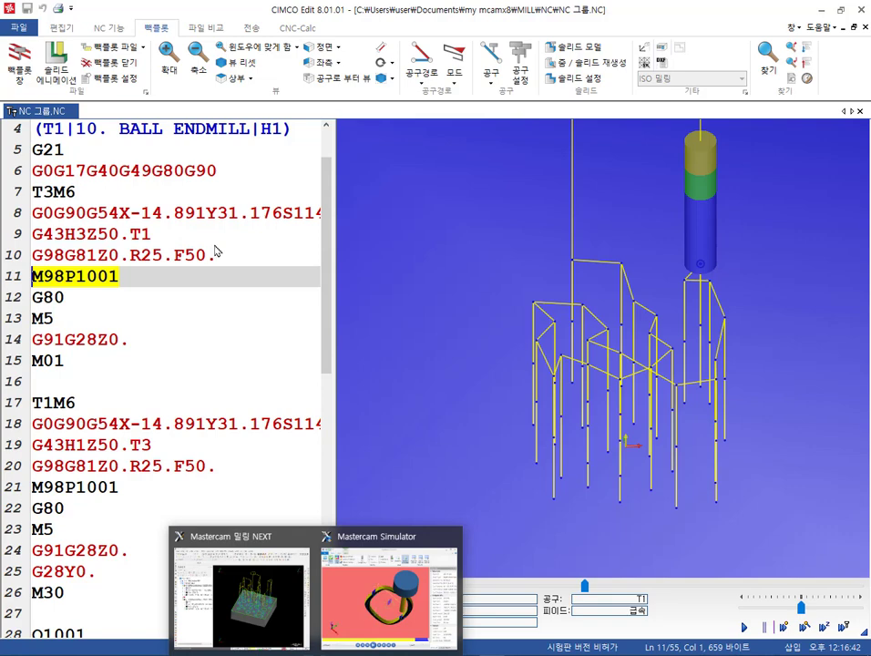
{"action": "left_click", "coordinate": [204, 300]}
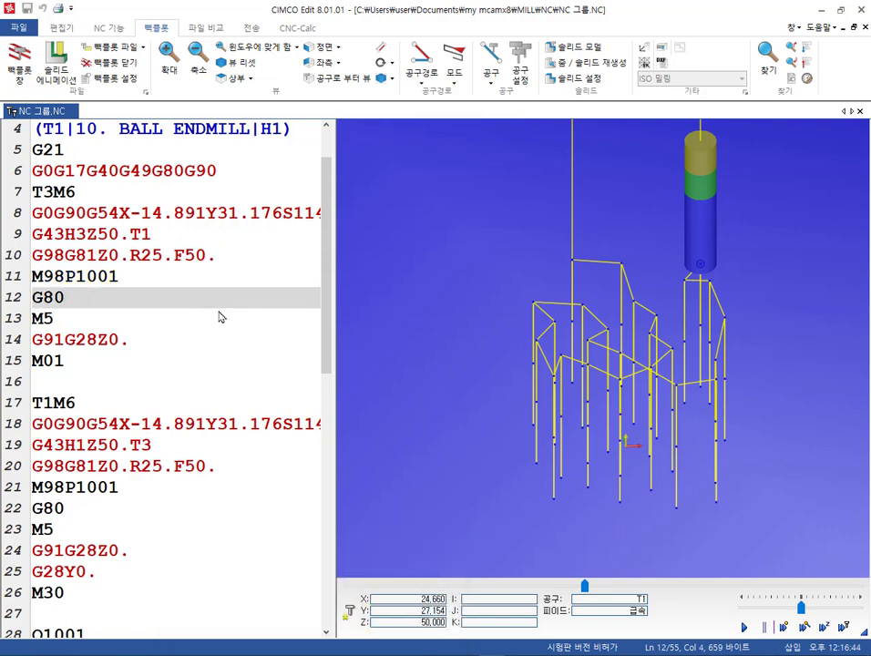
{"action": "scroll", "coordinate": [221, 316], "scroll_direction": "down", "scroll_amount": 5}
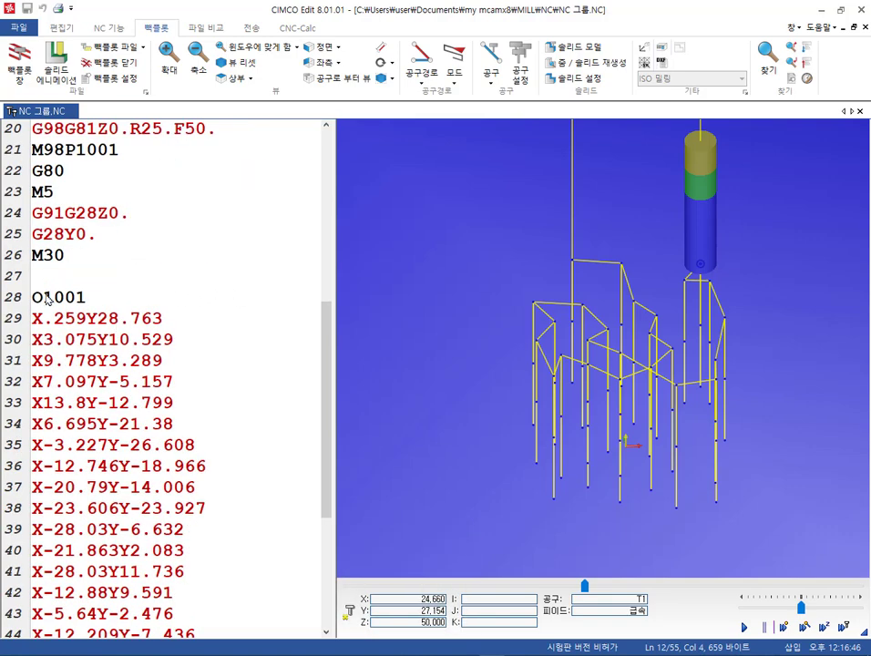
{"action": "left_click_drag", "start_coordinate": [32, 314], "coordinate": [205, 596]}
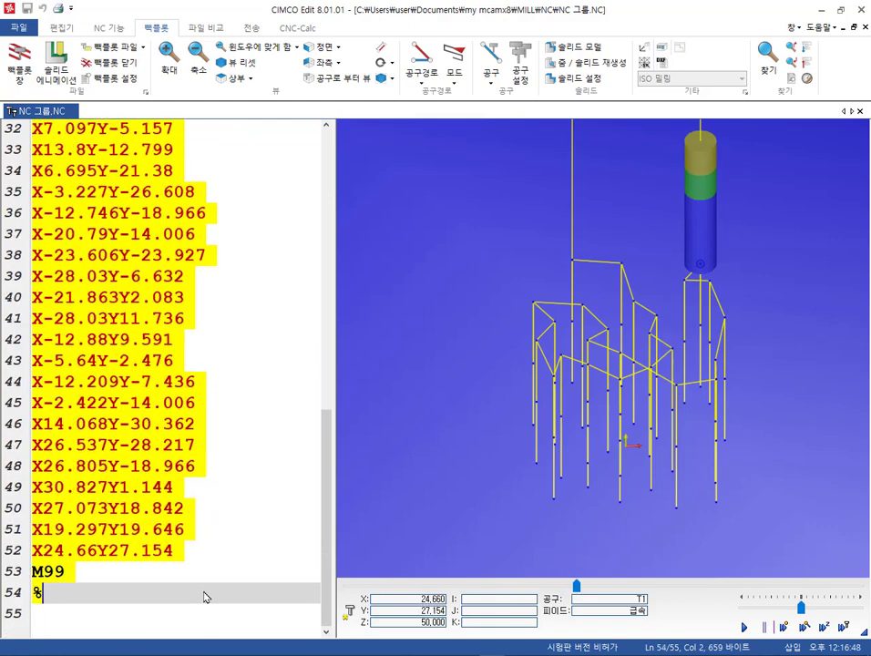
{"action": "scroll", "coordinate": [112, 417], "scroll_direction": "up", "scroll_amount": 4}
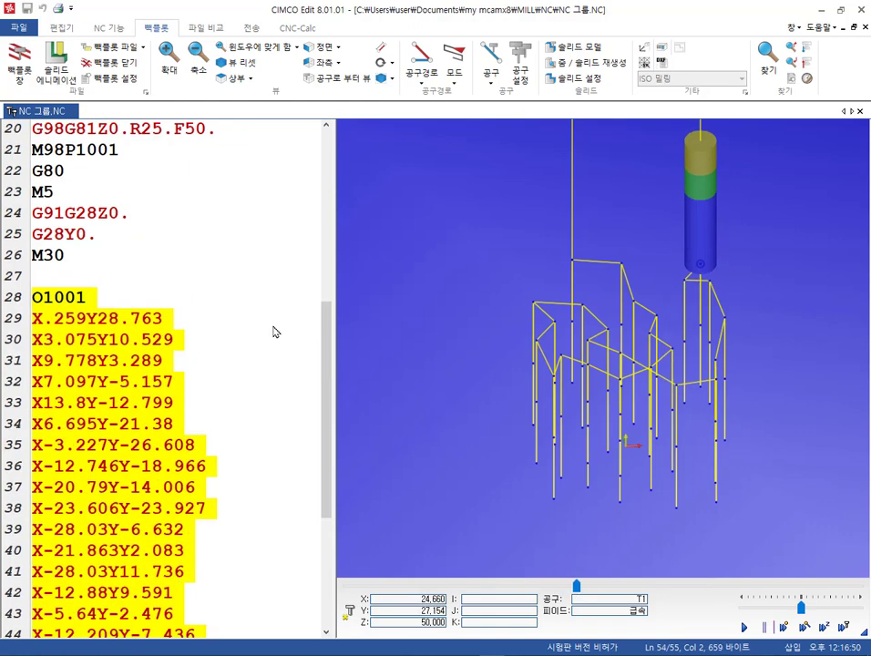
{"action": "scroll", "coordinate": [238, 338], "scroll_direction": "up", "scroll_amount": 5}
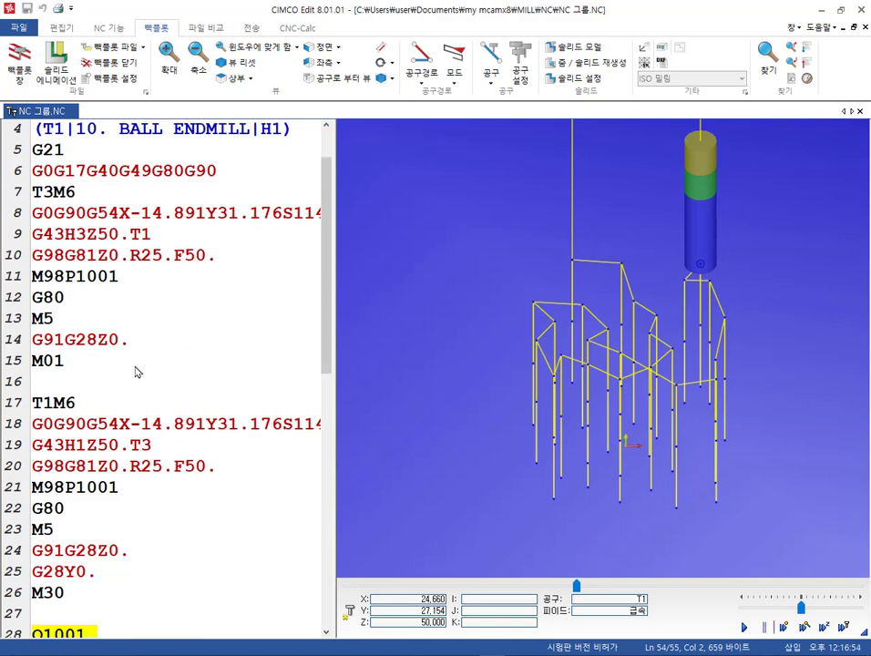
{"action": "left_click", "coordinate": [234, 356]}
Switch to Mastercam and restart the drill point selection for the first Drill/Counterbore operation, discarding all its current points.
{"action": "mouse_move", "coordinate": [327, 651]}
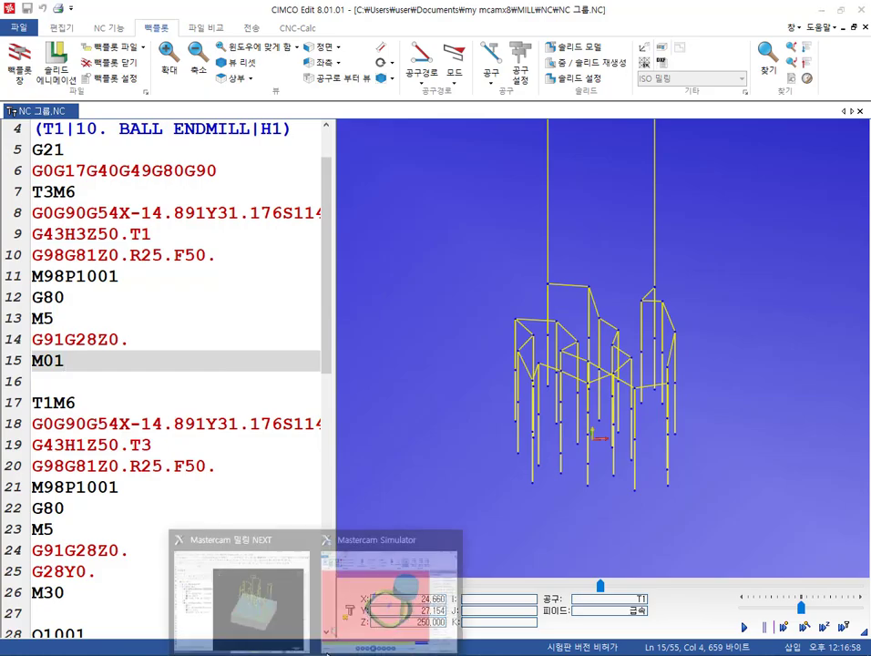
{"action": "left_click", "coordinate": [241, 587]}
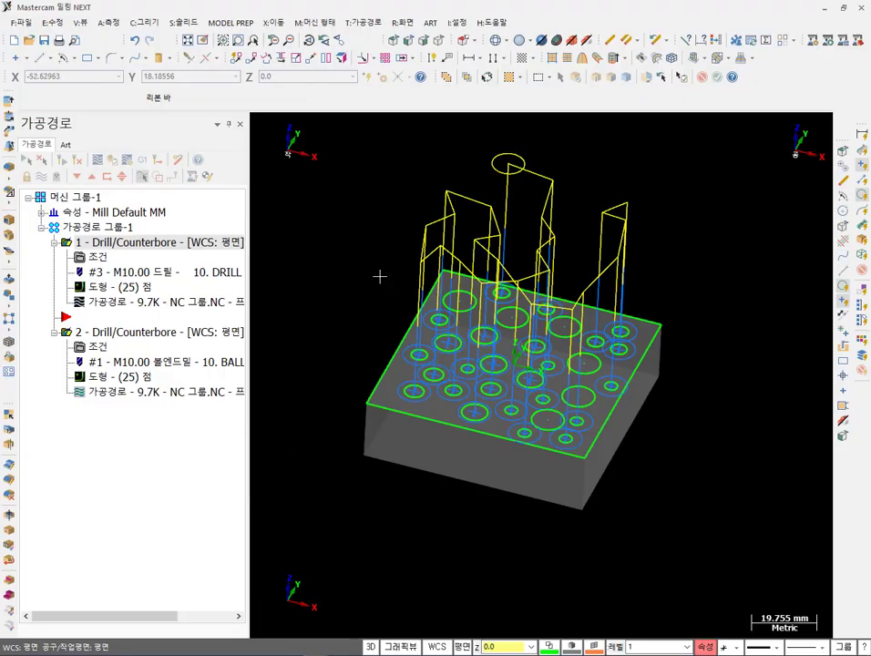
{"action": "left_click", "coordinate": [98, 258]}
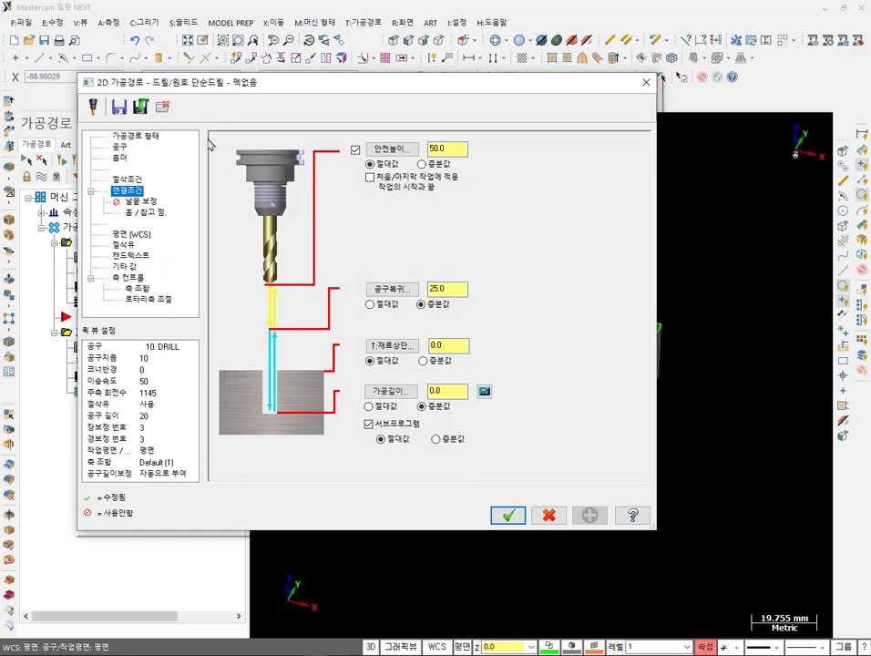
{"action": "left_click", "coordinate": [142, 136]}
{"action": "left_click", "coordinate": [580, 185]}
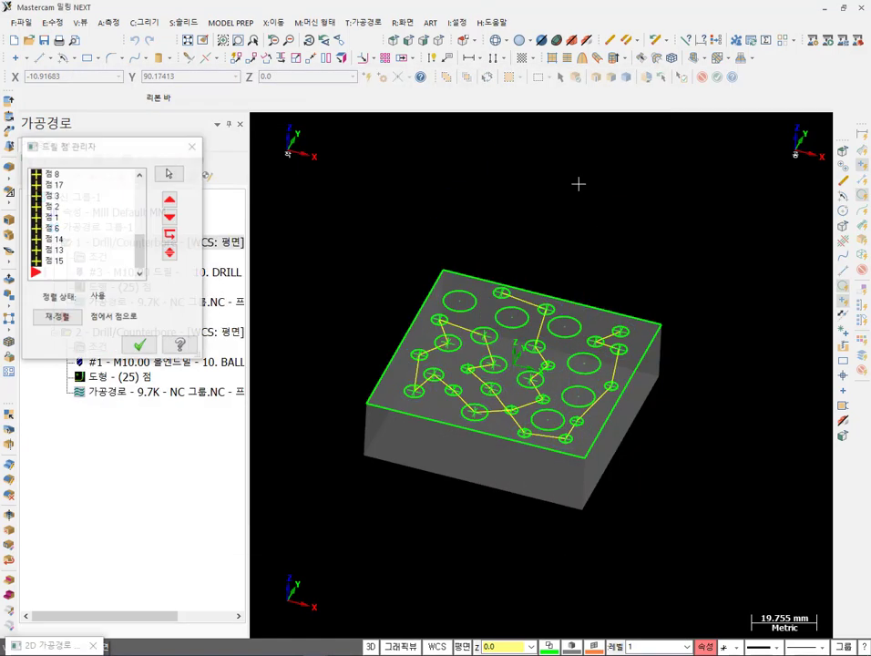
{"action": "right_click", "coordinate": [118, 234]}
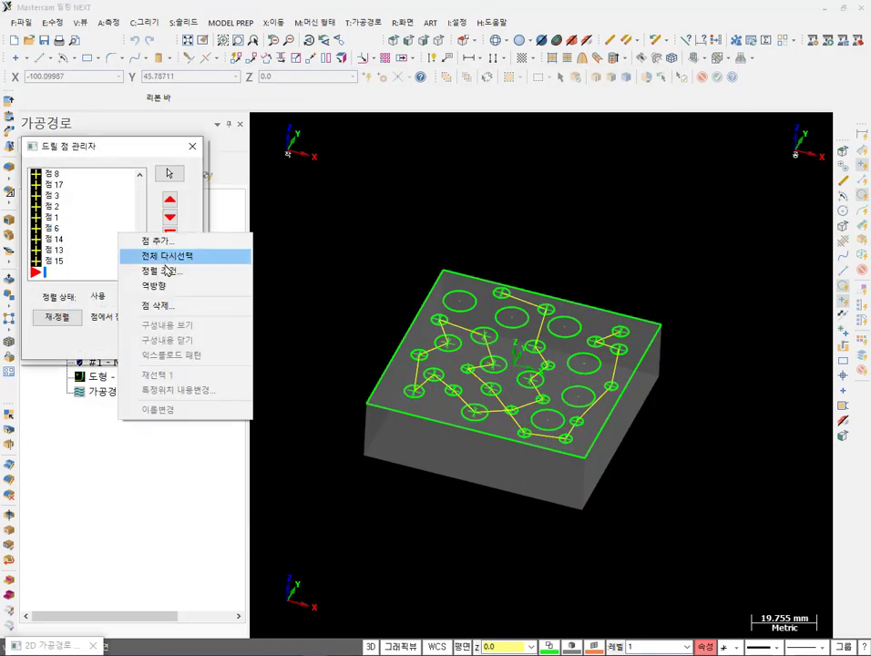
{"action": "left_click", "coordinate": [165, 255]}
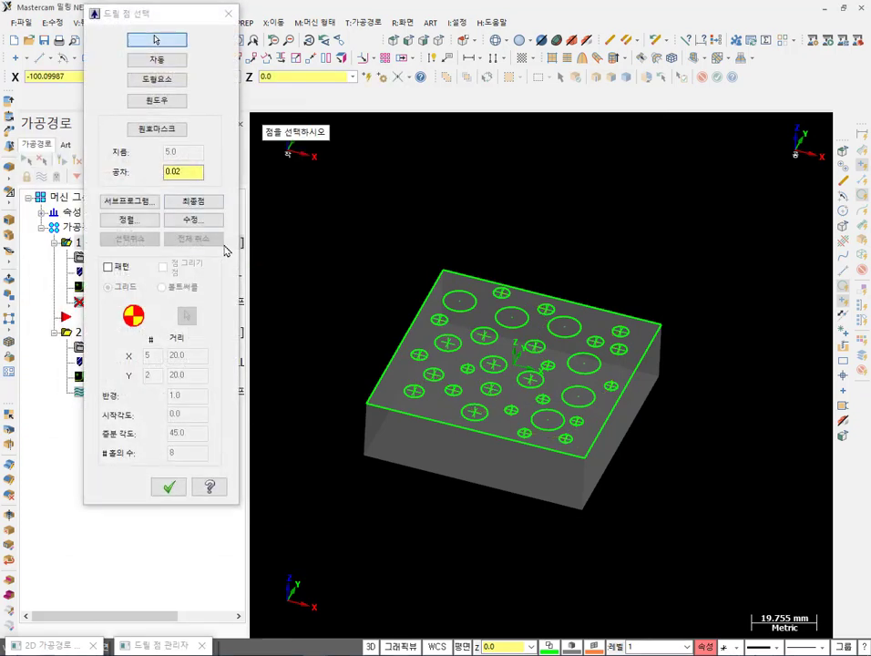
Reuse the points of operation 2 - Drill/Counterbore as an incremental subprogram for the first operation and accept the point list.
{"action": "left_click", "coordinate": [145, 201]}
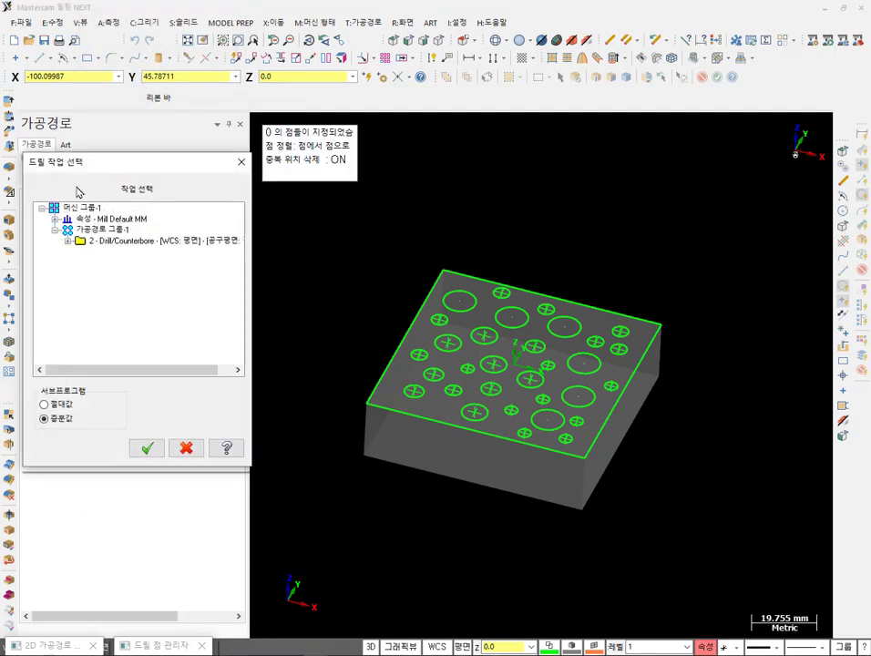
{"action": "left_click_drag", "start_coordinate": [151, 164], "coordinate": [584, 190]}
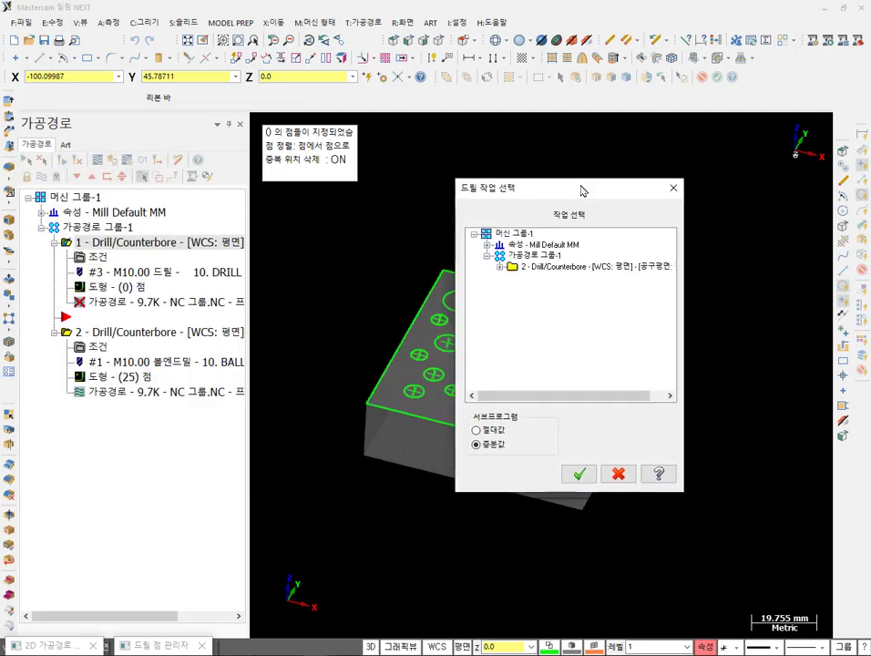
{"action": "double_click", "coordinate": [512, 267]}
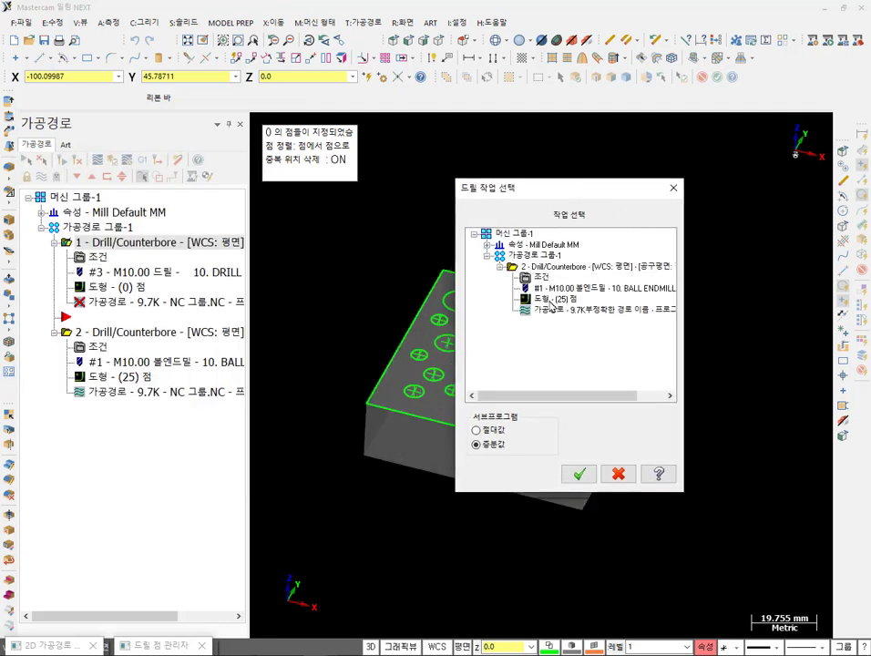
{"action": "left_click", "coordinate": [556, 267]}
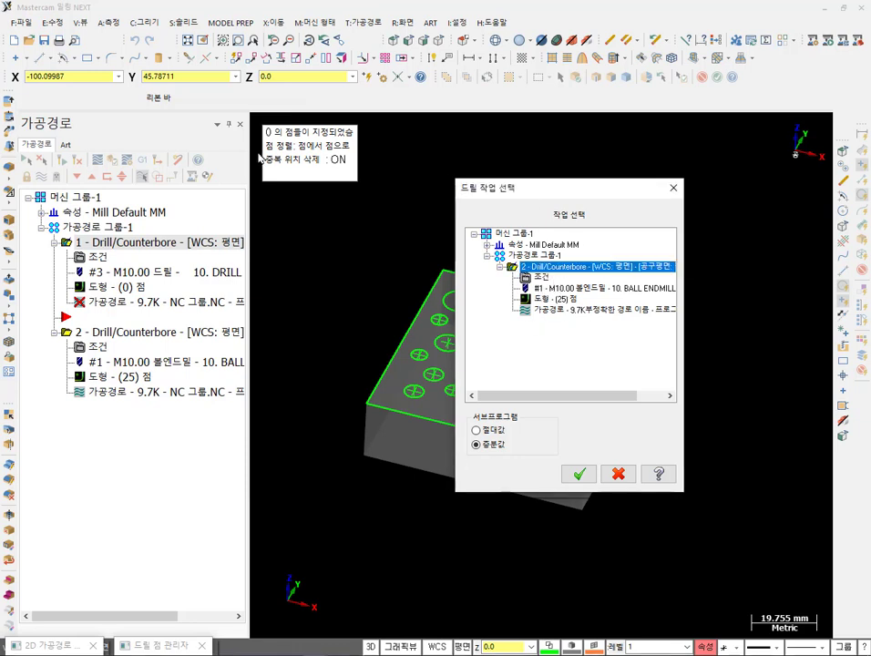
{"action": "left_click", "coordinate": [578, 474]}
{"action": "left_click", "coordinate": [140, 344]}
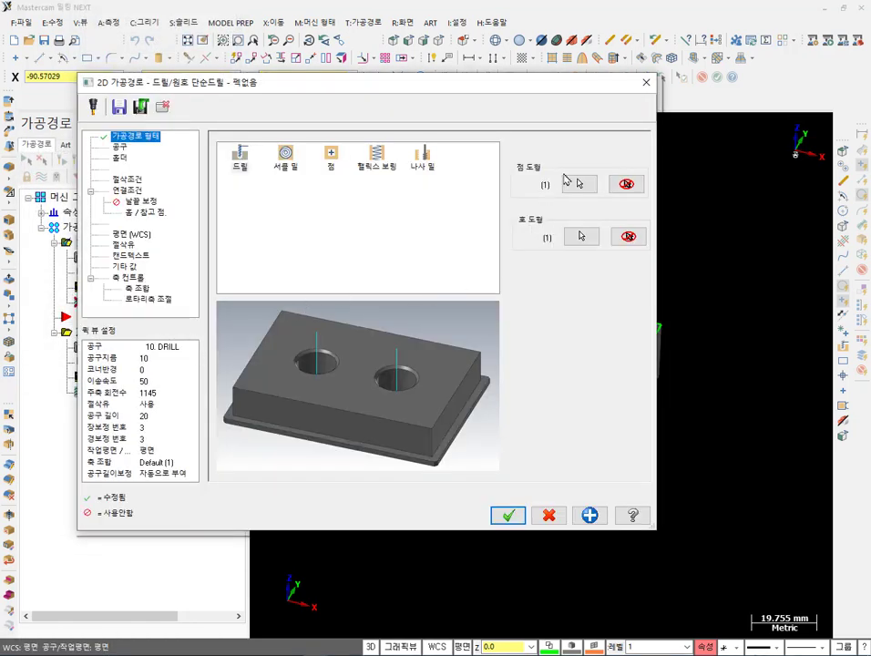
Accept the first Drill/Counterbore operation's parameters, regenerate its toolpath and compare it with the toolpath of the second operation.
{"action": "left_click", "coordinate": [508, 515]}
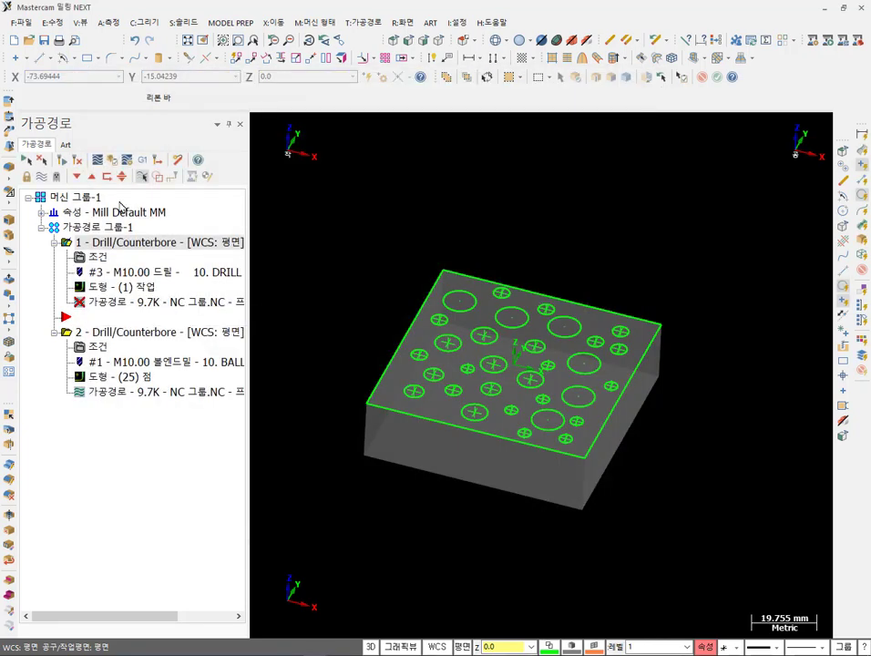
{"action": "left_click", "coordinate": [62, 161]}
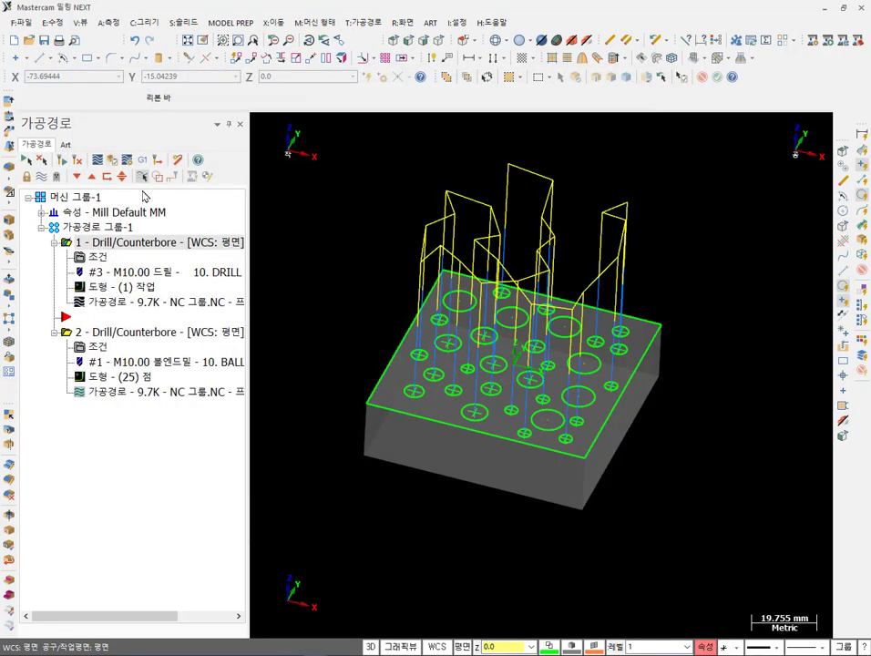
{"action": "left_click", "coordinate": [116, 336]}
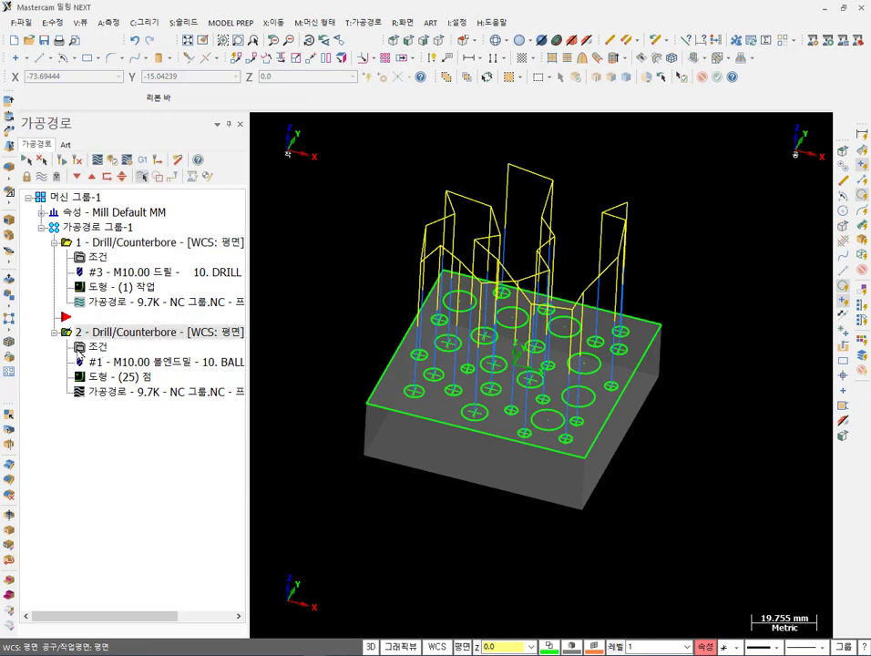
{"action": "left_click", "coordinate": [105, 251]}
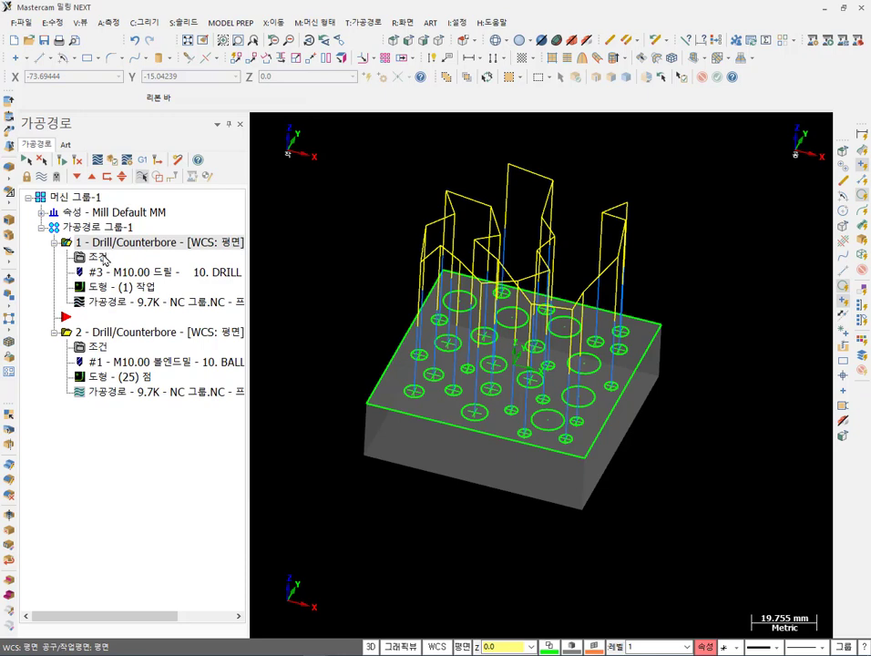
Try to reselect all drill points of the first Drill/Counterbore operation, and discard the parameter changes.
{"action": "left_click", "coordinate": [102, 257]}
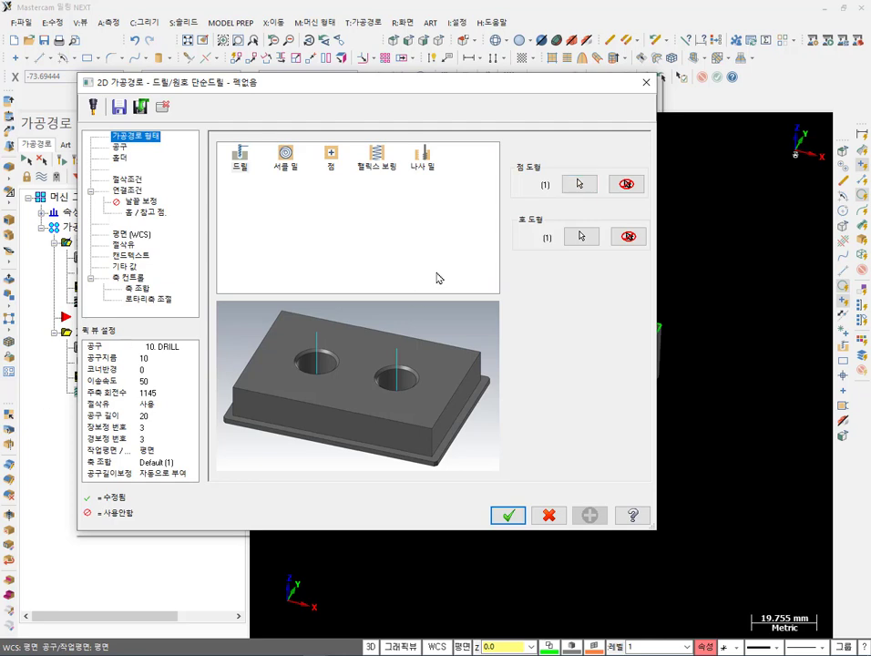
{"action": "left_click", "coordinate": [579, 184]}
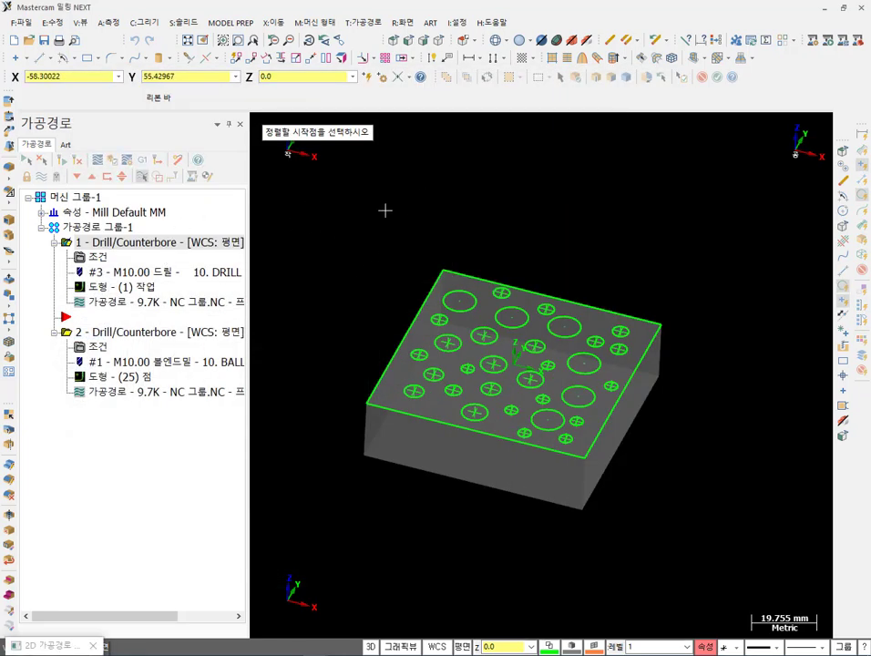
{"action": "left_click", "coordinate": [497, 247]}
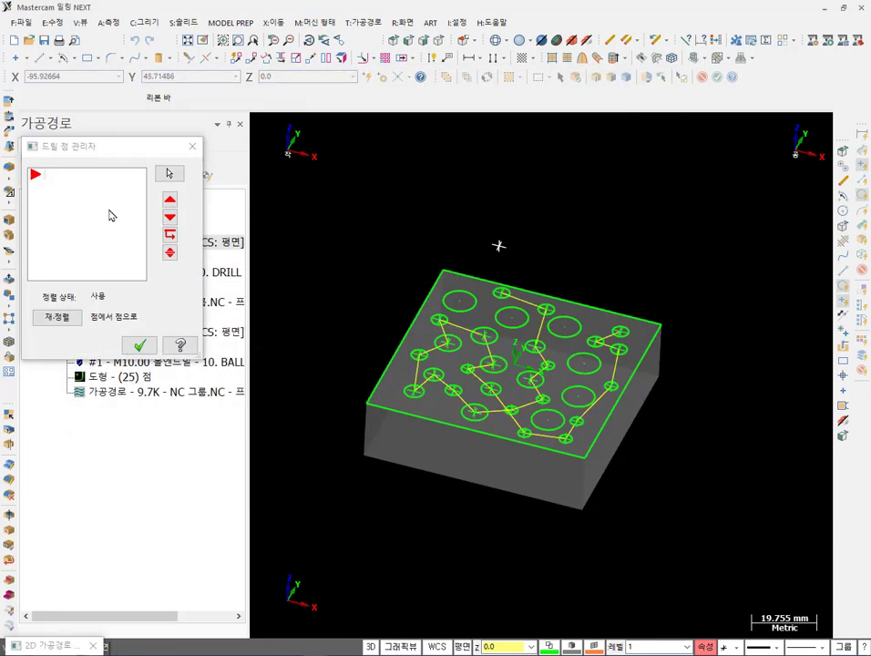
{"action": "right_click", "coordinate": [81, 188]}
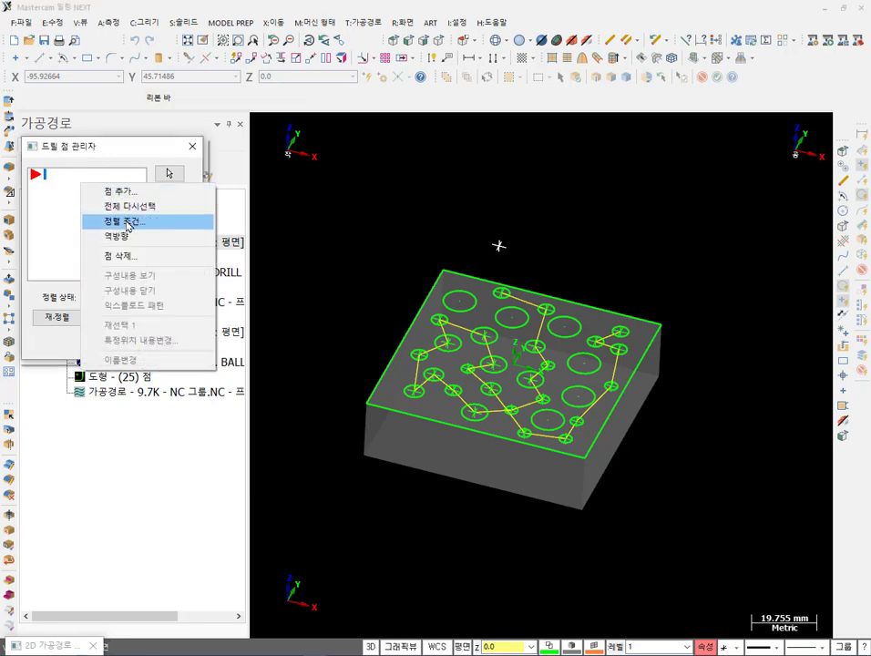
{"action": "left_click", "coordinate": [141, 209]}
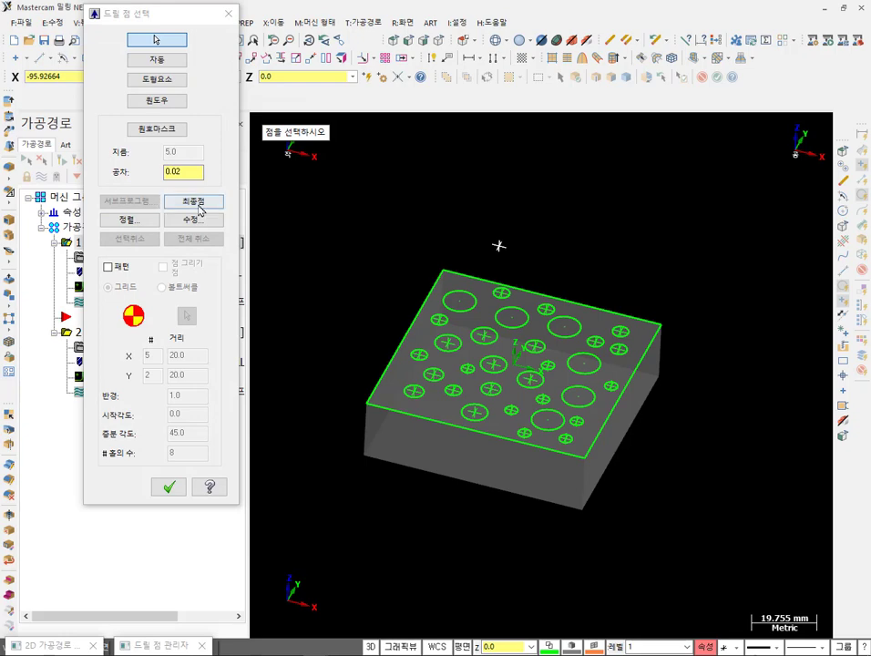
{"action": "left_click", "coordinate": [171, 489]}
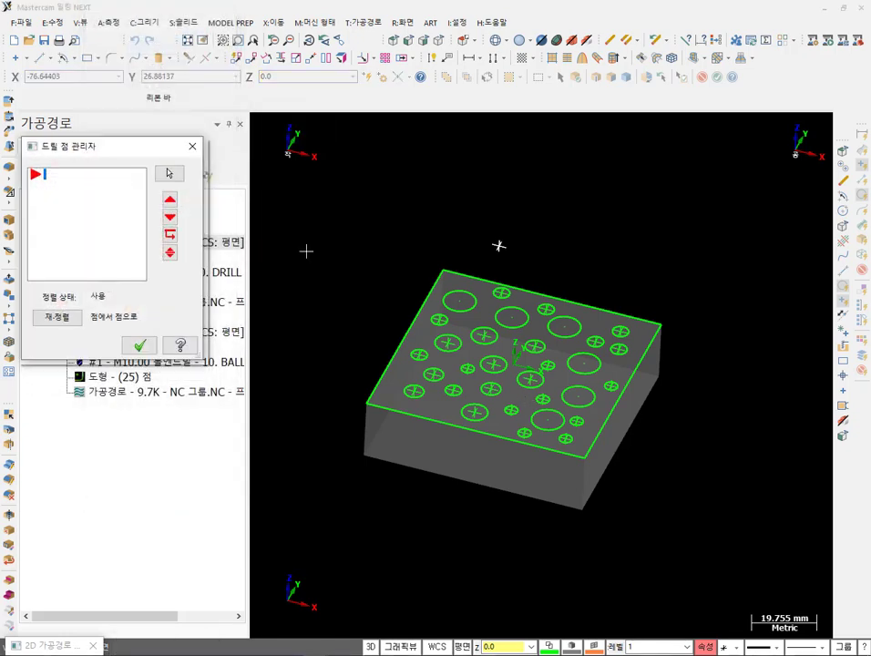
{"action": "left_click", "coordinate": [140, 346]}
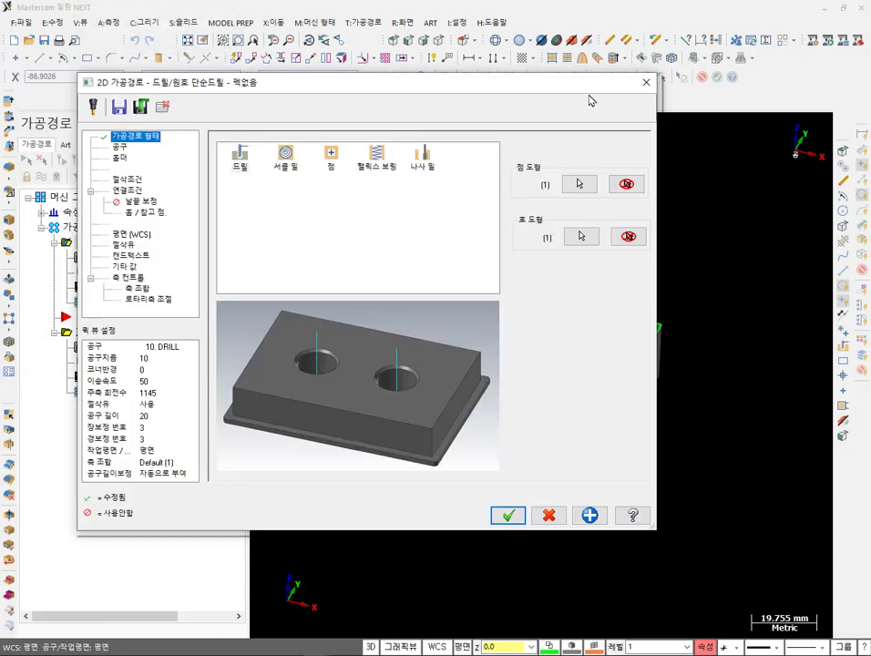
{"action": "left_click", "coordinate": [646, 82]}
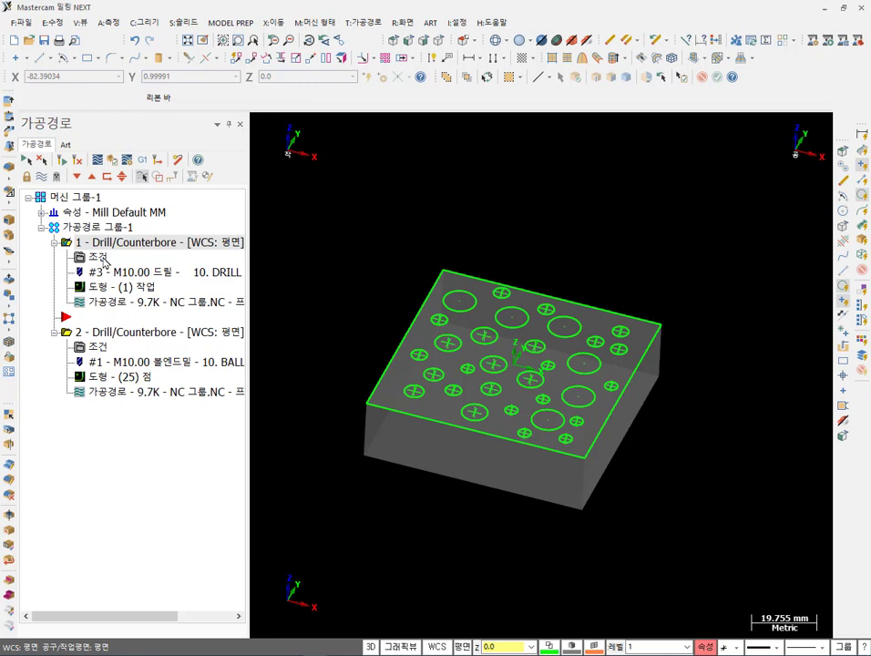
Display operation 2's toolpath, try restarting the first operation's point selection without picking any points, and accept its parameters.
{"action": "left_click", "coordinate": [91, 332]}
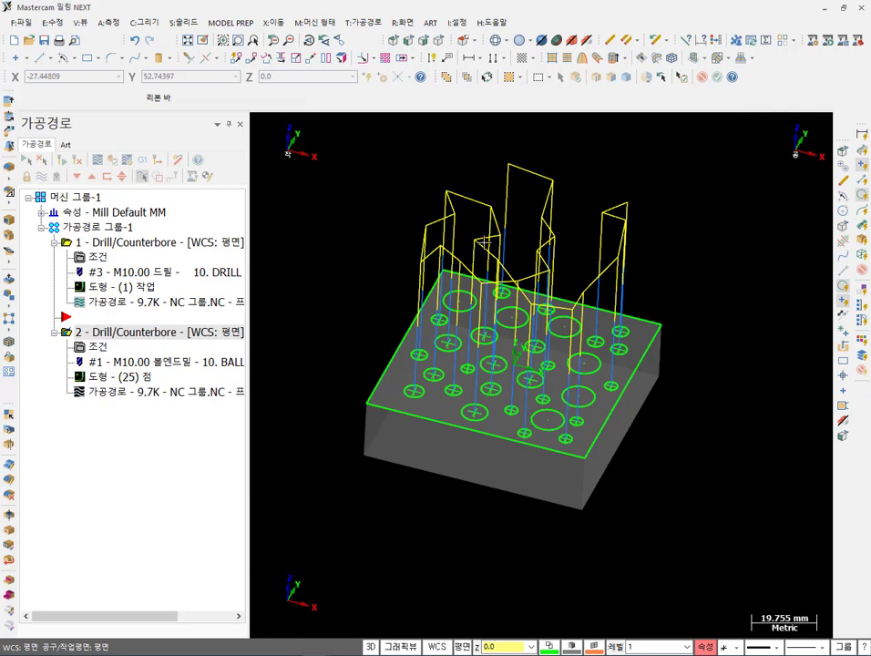
{"action": "left_click", "coordinate": [99, 257]}
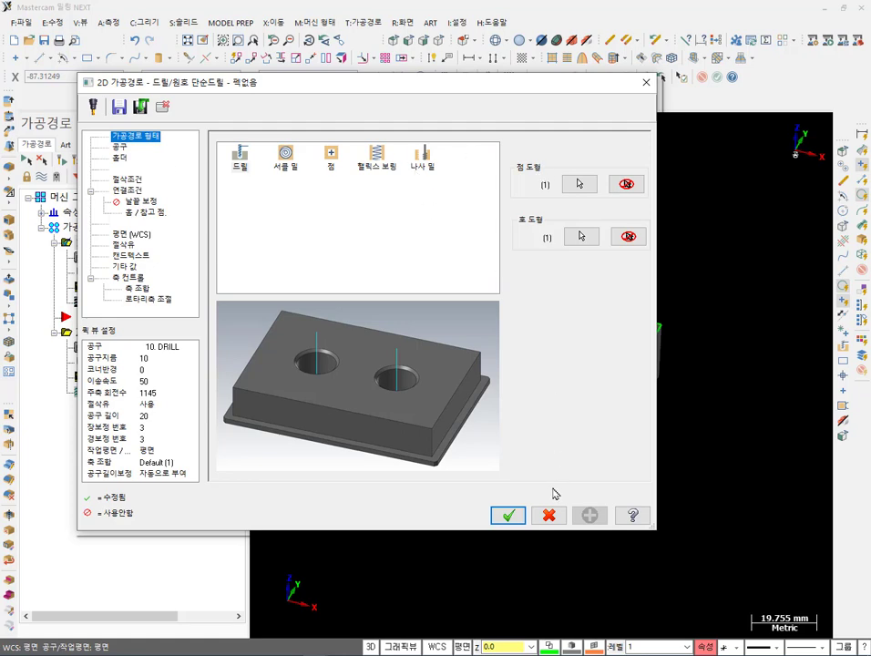
{"action": "left_click", "coordinate": [579, 184]}
{"action": "right_click", "coordinate": [104, 207]}
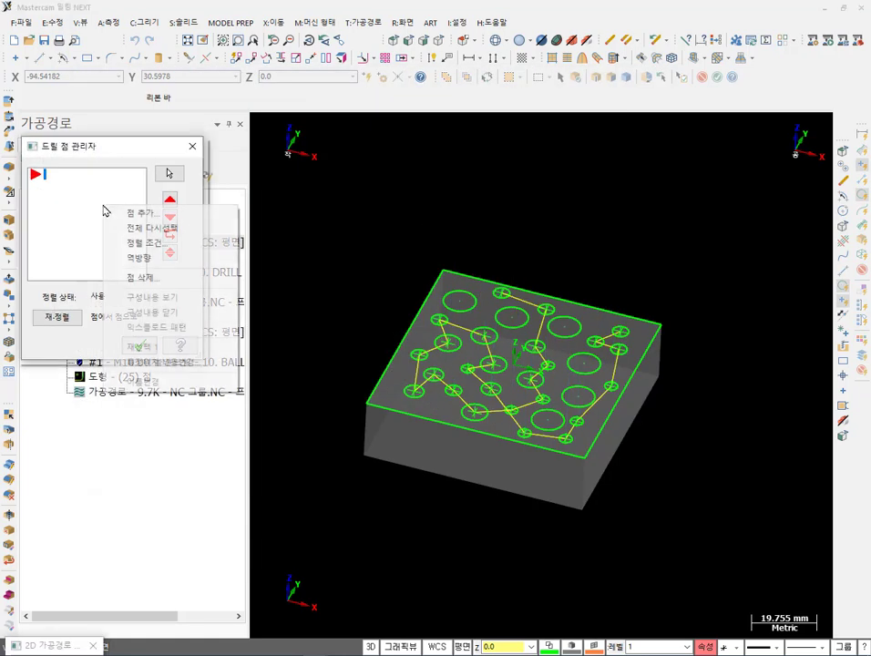
{"action": "left_click", "coordinate": [169, 229]}
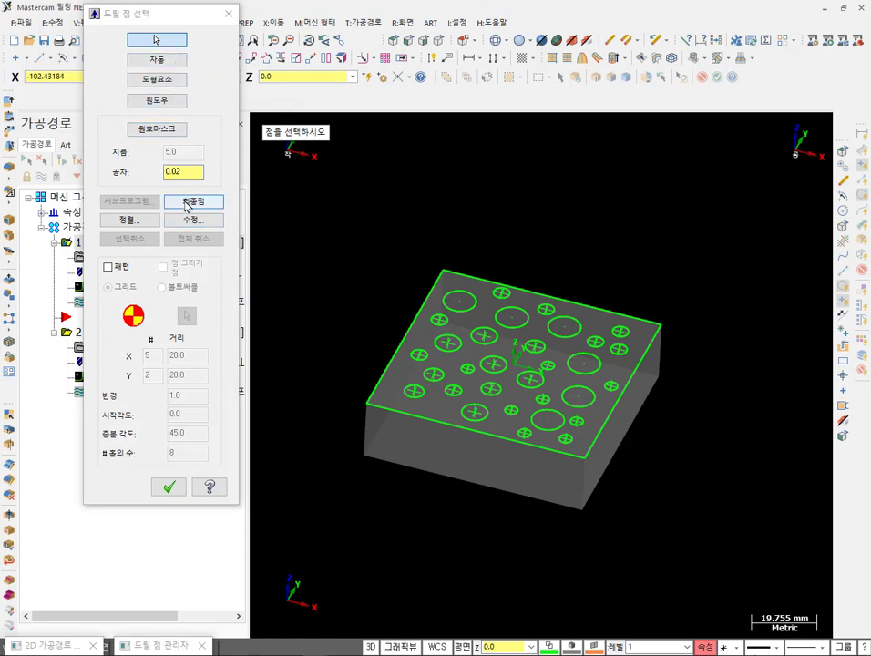
{"action": "left_click", "coordinate": [228, 14]}
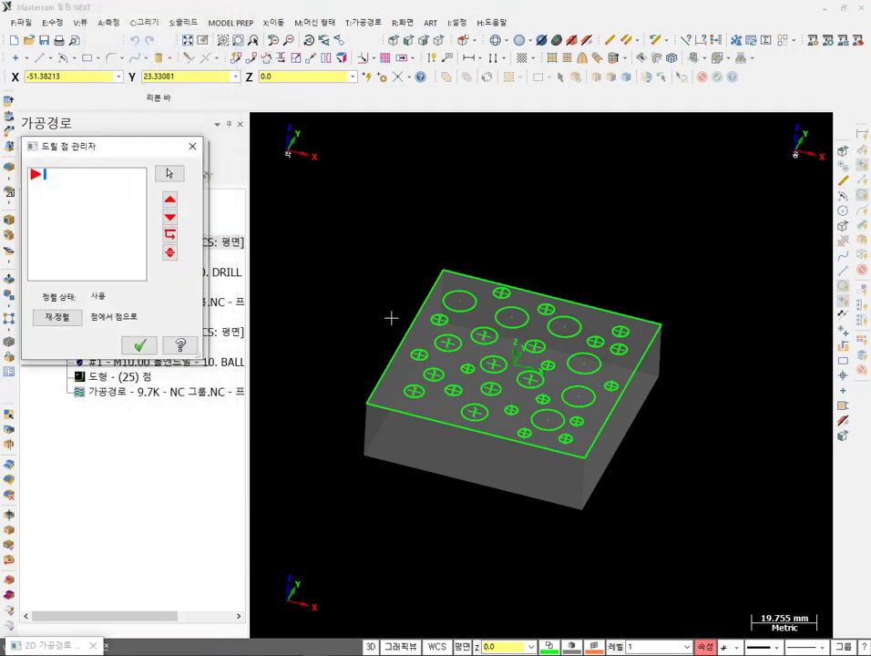
{"action": "left_click", "coordinate": [192, 146]}
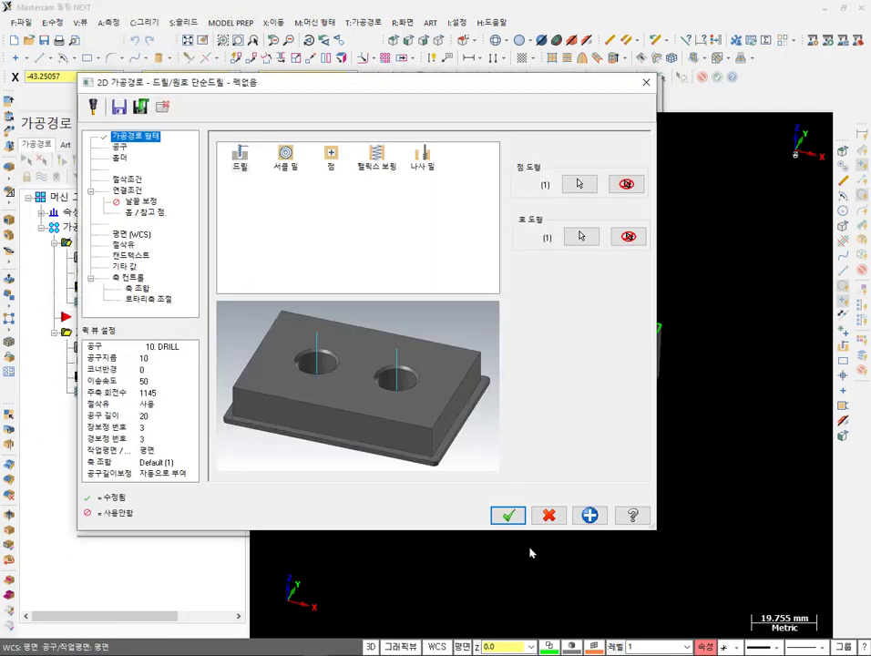
{"action": "left_click", "coordinate": [507, 516]}
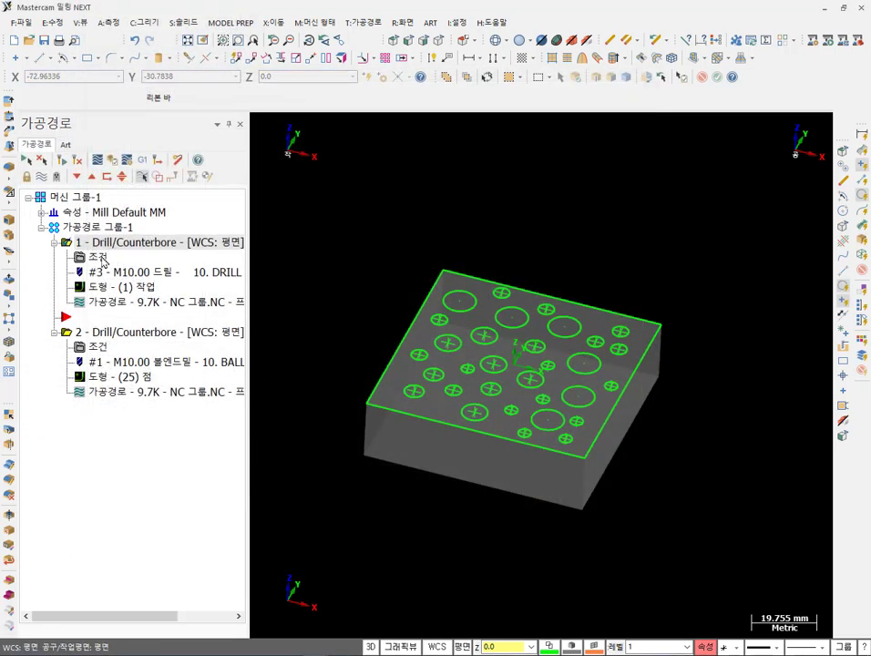
Delete the first Drill/Counterbore operation with the 10 mm drill and move the insert position below the remaining operation.
{"action": "key", "text": "Delete"}
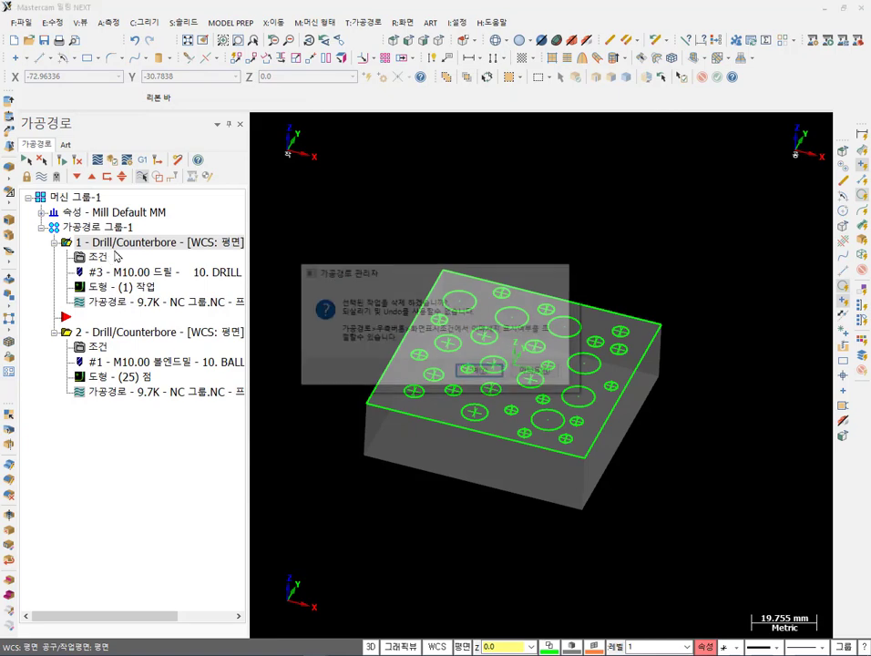
{"action": "left_click", "coordinate": [426, 374]}
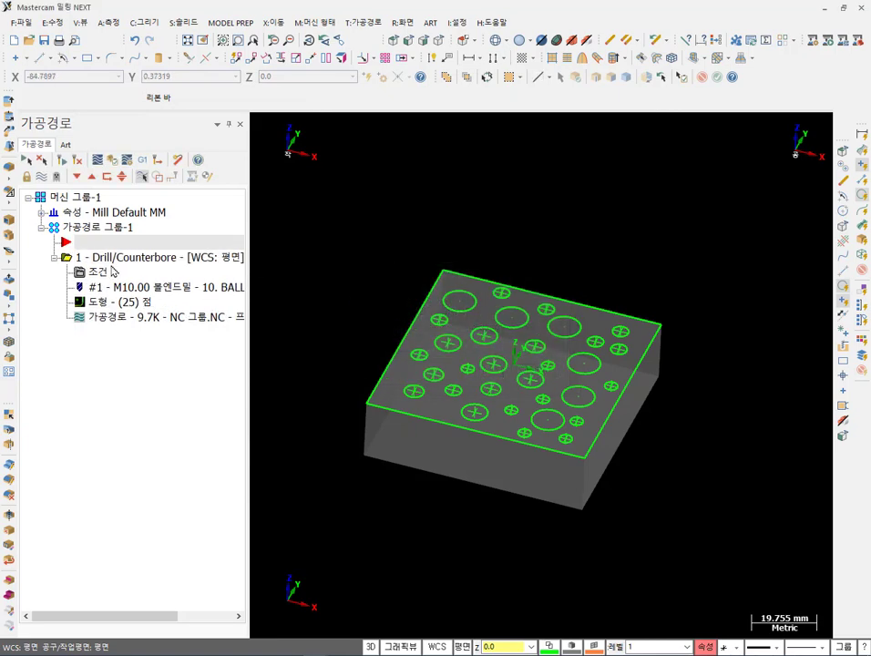
{"action": "left_click", "coordinate": [77, 177]}
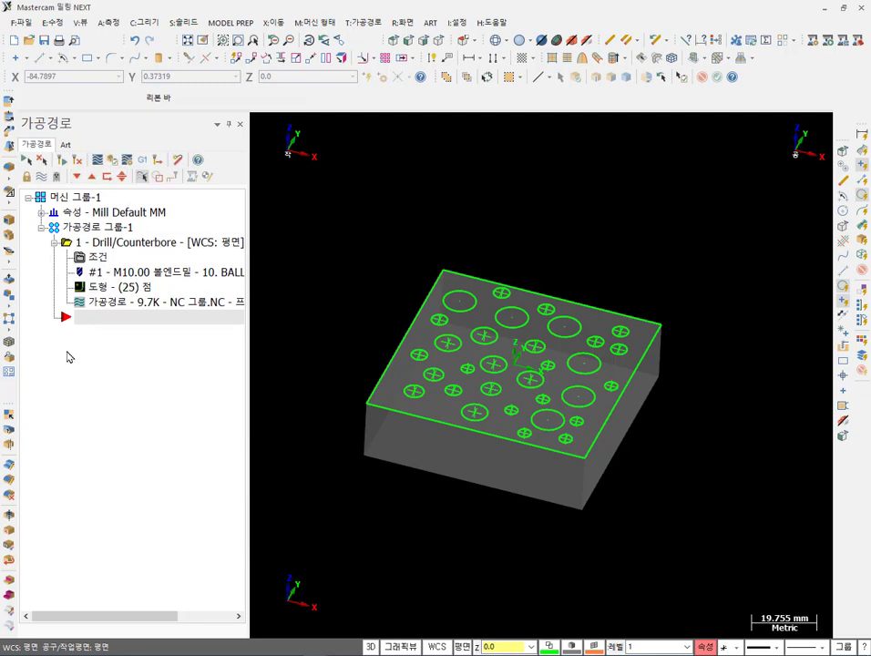
Disable the subprogram option in the linking parameters of the remaining Drill/Counterbore operation and regenerate its toolpath.
{"action": "left_click", "coordinate": [100, 257]}
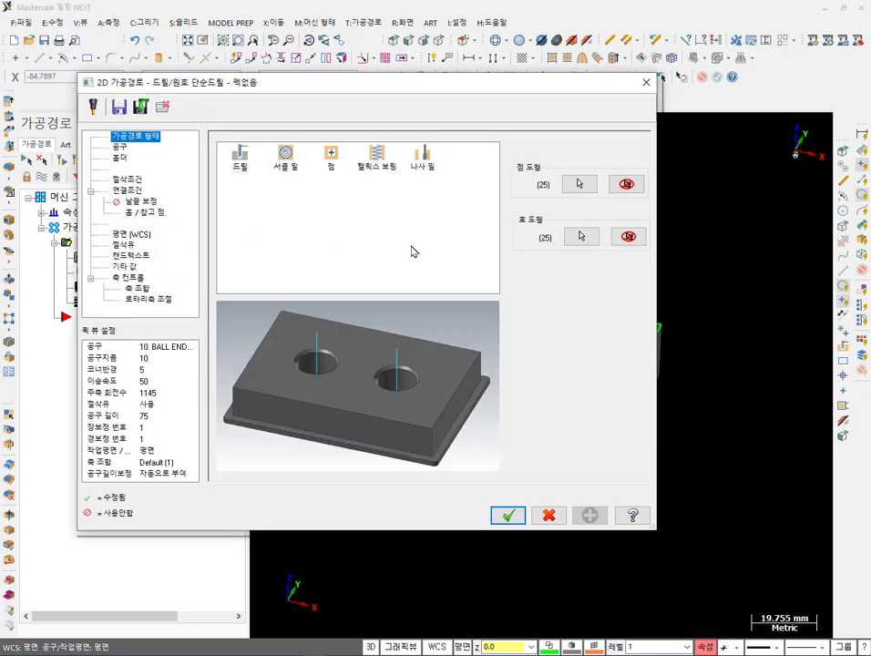
{"action": "left_click", "coordinate": [130, 180]}
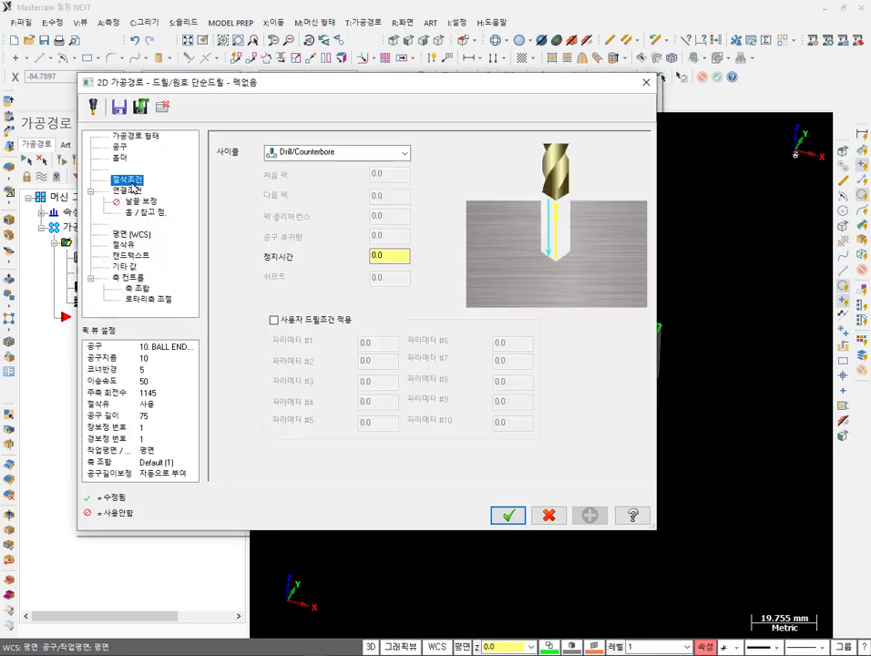
{"action": "left_click", "coordinate": [132, 190]}
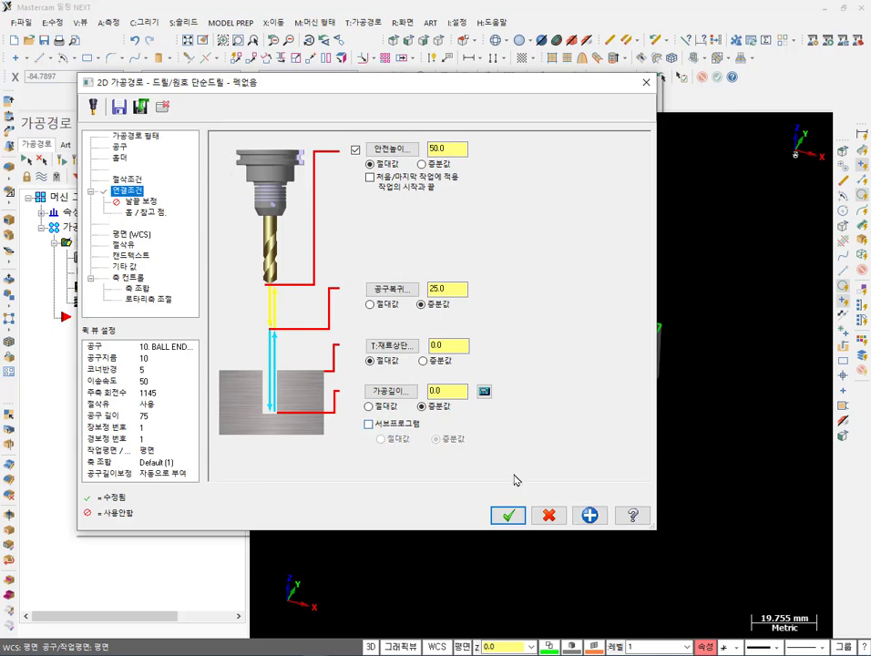
{"action": "left_click", "coordinate": [508, 516]}
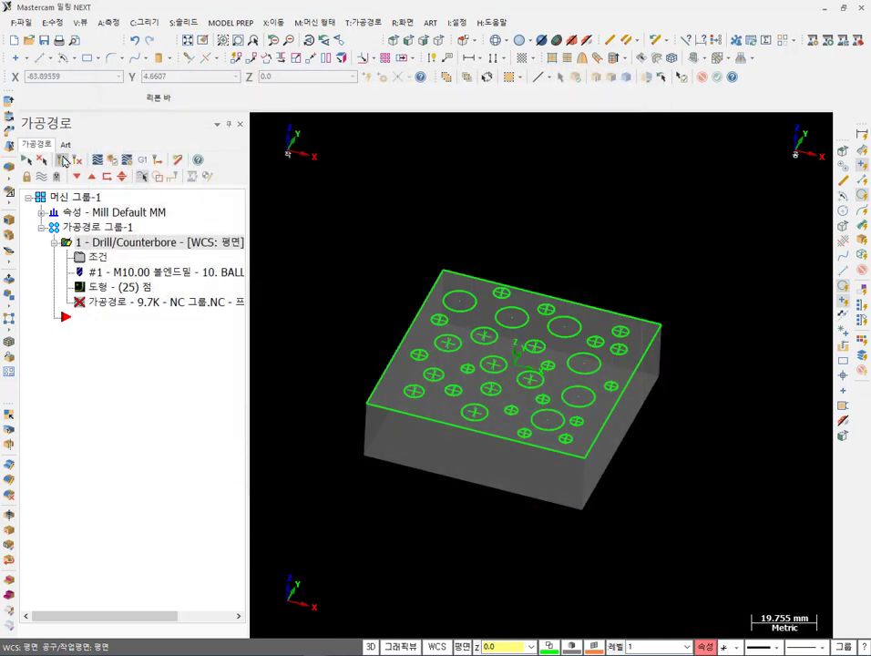
{"action": "left_click", "coordinate": [62, 159]}
Create a second Drill/Counterbore operation that reuses the last selected drill points, keeping the default parameters.
{"action": "scroll", "coordinate": [482, 335], "scroll_direction": "up", "scroll_amount": 1}
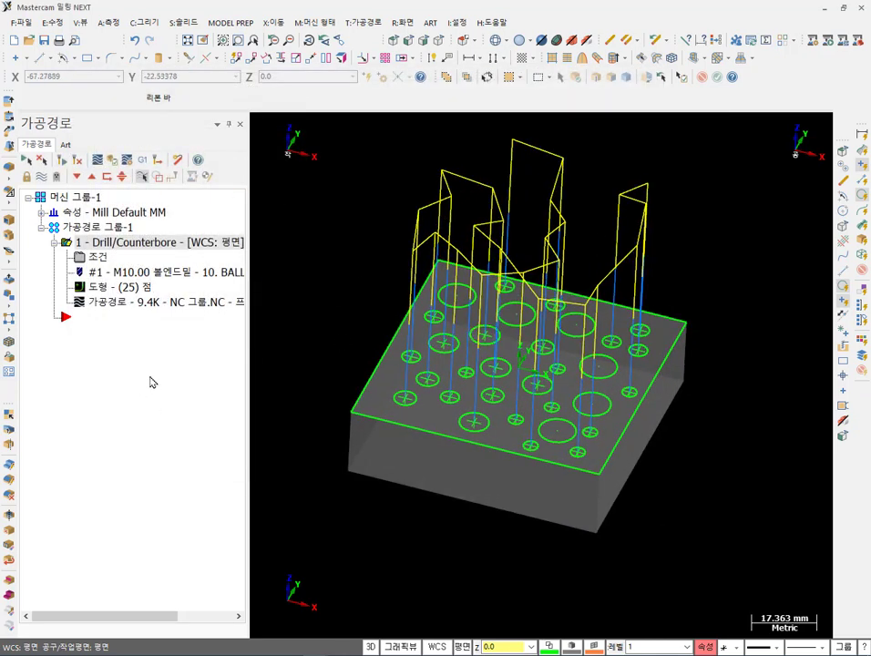
{"action": "left_click", "coordinate": [375, 23]}
{"action": "left_click", "coordinate": [383, 52]}
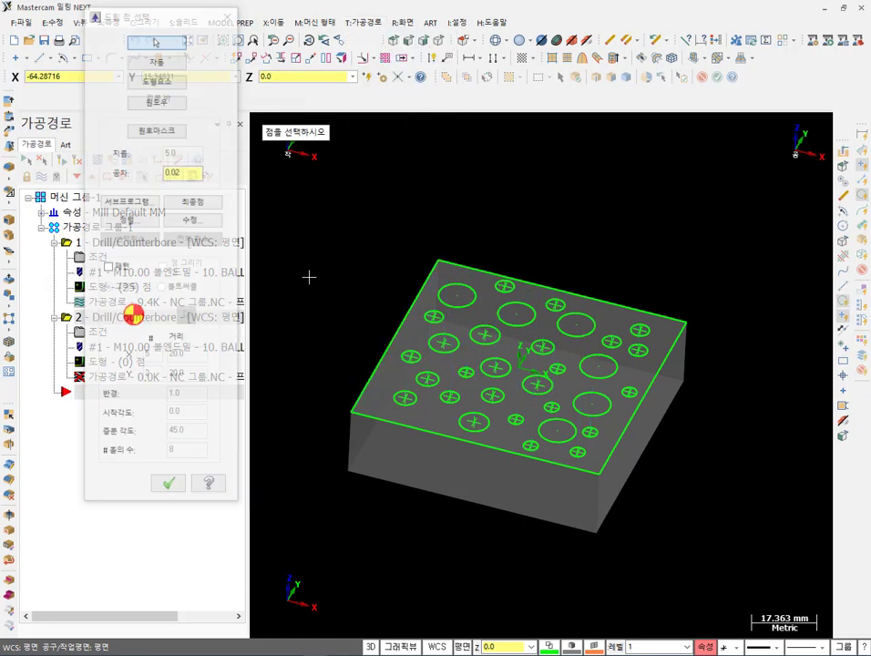
{"action": "left_click_drag", "start_coordinate": [165, 18], "coordinate": [354, 123]}
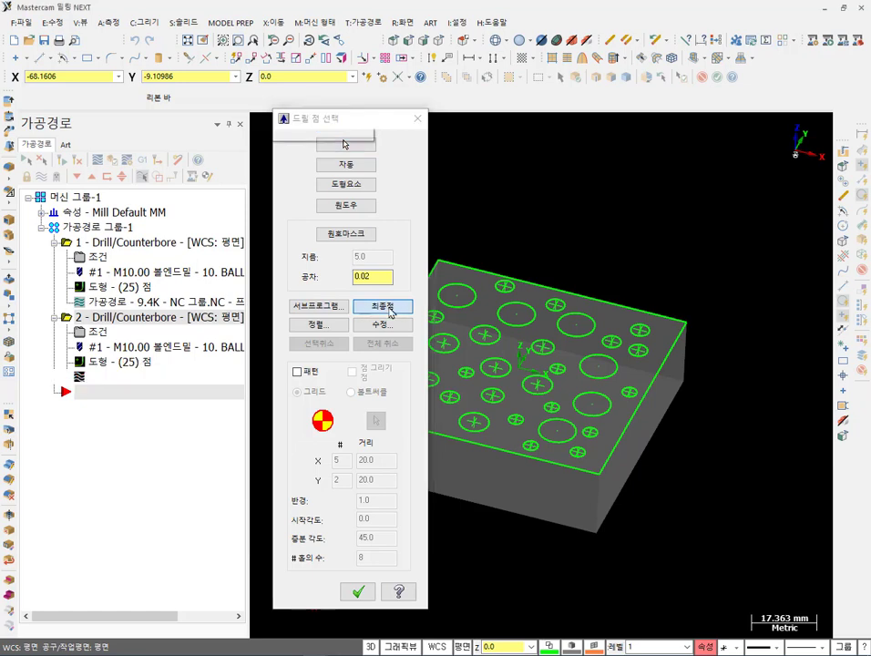
{"action": "left_click", "coordinate": [358, 591]}
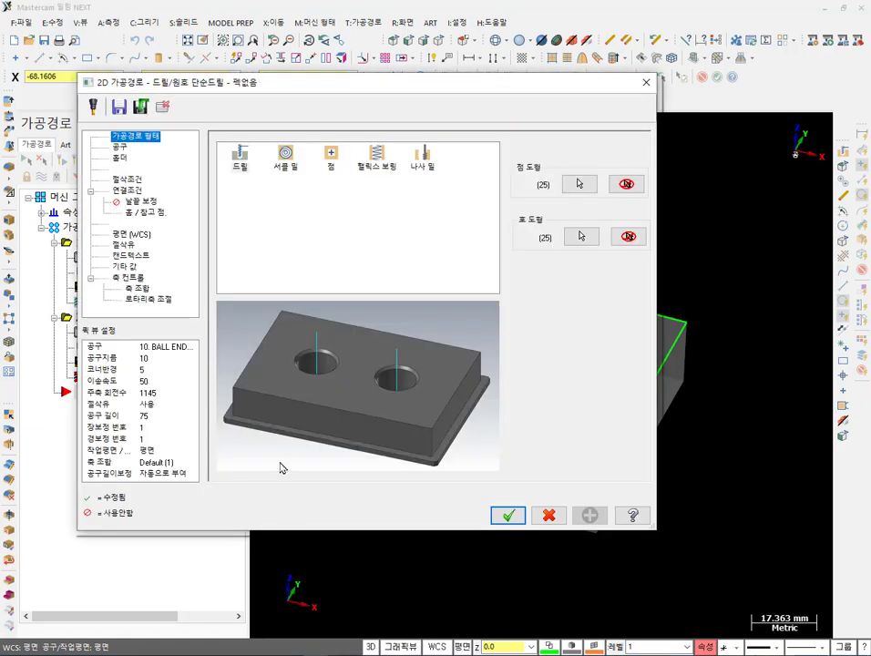
{"action": "left_click", "coordinate": [507, 513]}
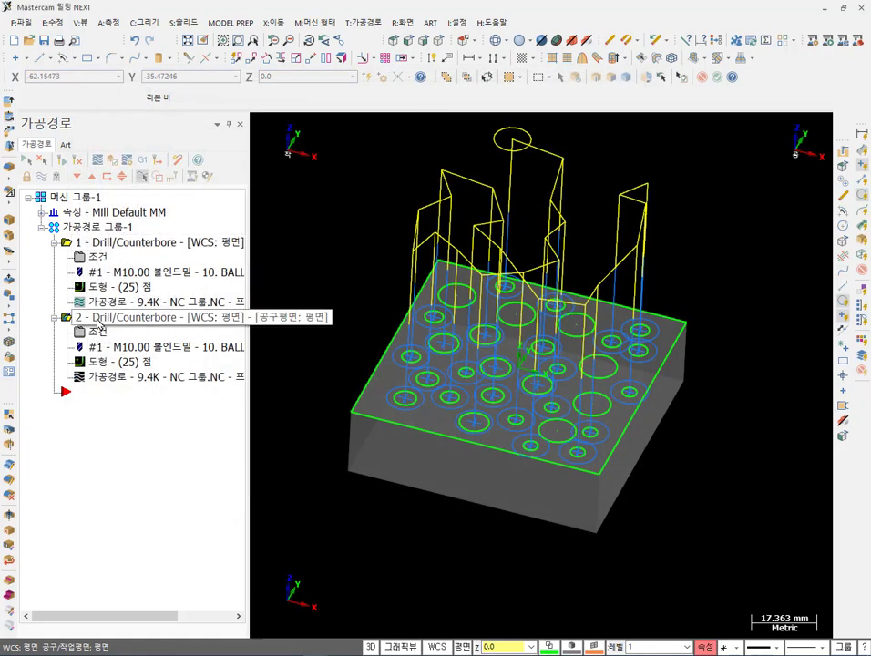
Compare the toolpaths of the first and second Drill/Counterbore operations and examine the second one closely around the plate's holes.
{"action": "left_click", "coordinate": [106, 243]}
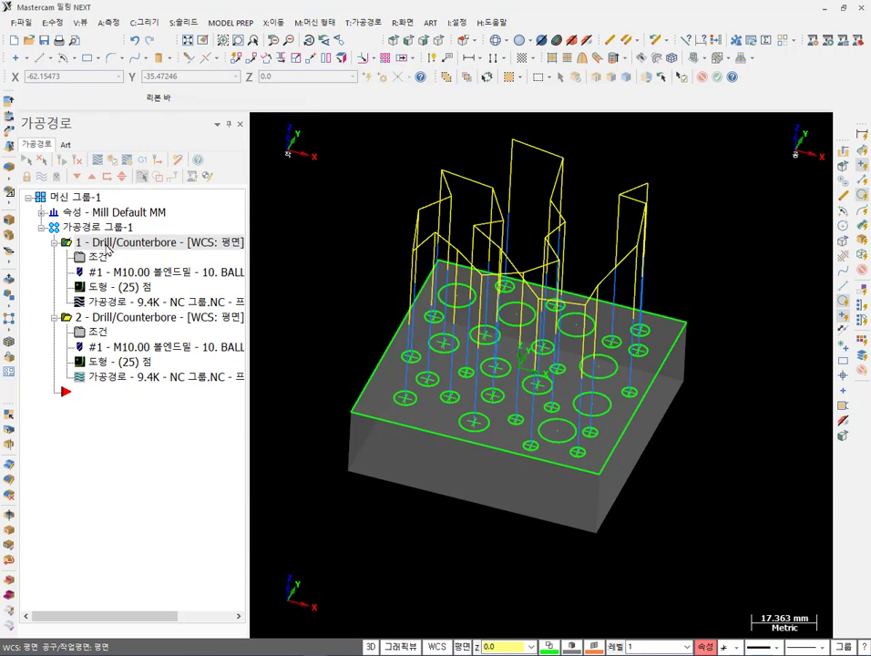
{"action": "left_click", "coordinate": [139, 321]}
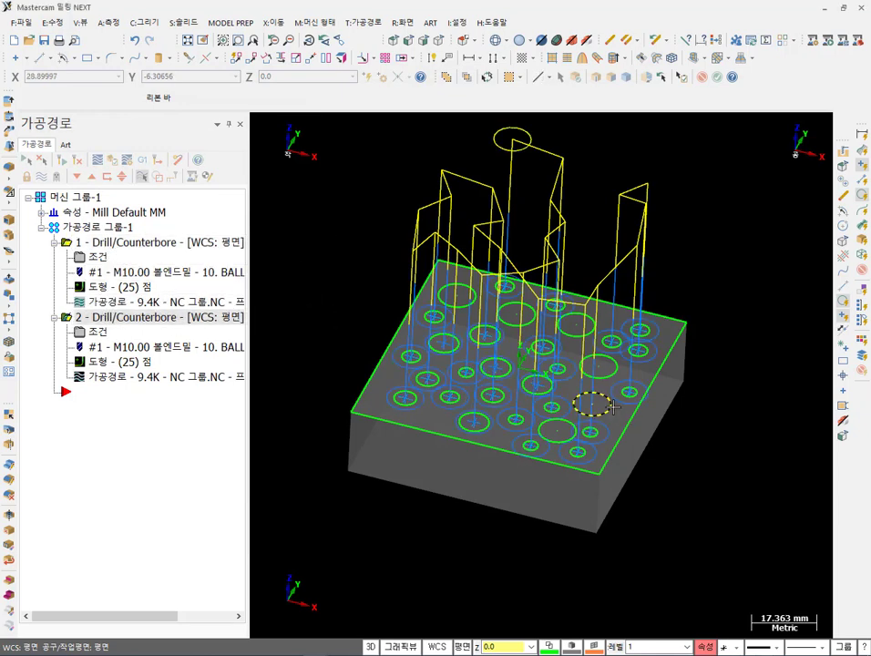
{"action": "scroll", "coordinate": [612, 407], "scroll_direction": "up", "scroll_amount": 7}
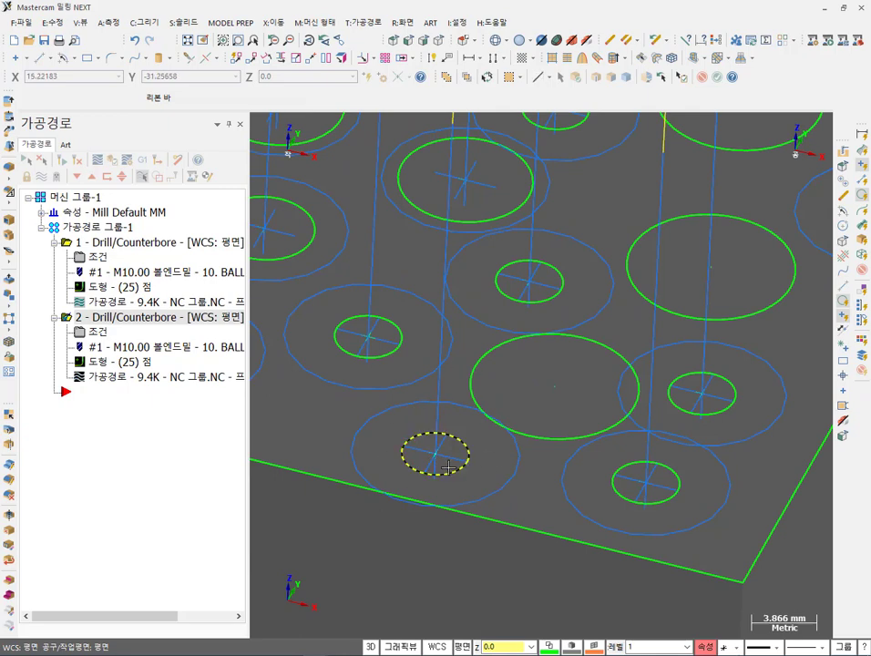
{"action": "scroll", "coordinate": [375, 466], "scroll_direction": "up", "scroll_amount": 2}
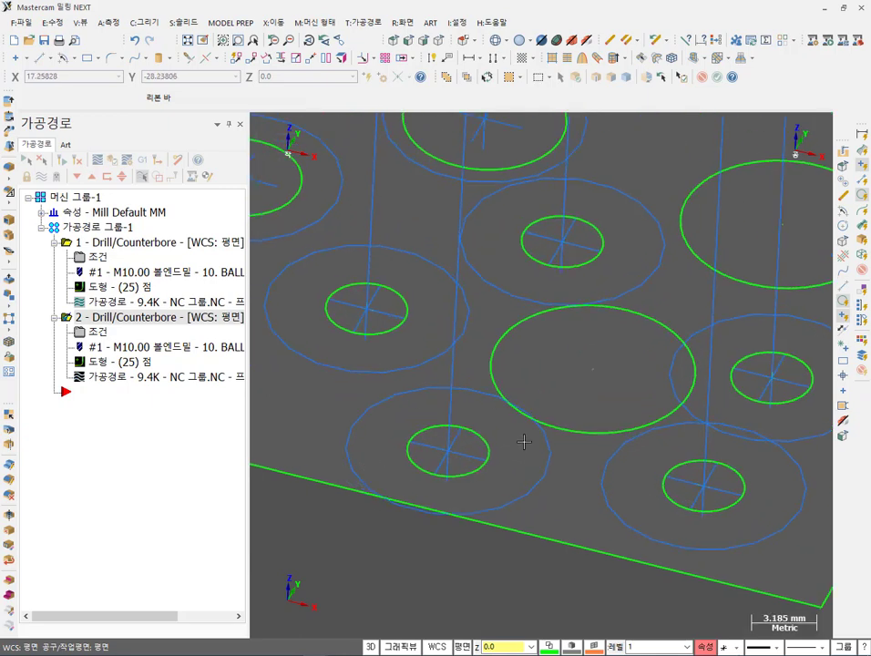
Backplot the second Drill/Counterbore toolpath and examine the ball end mill at the small hole near the plate's front edge.
{"action": "left_click", "coordinate": [98, 159]}
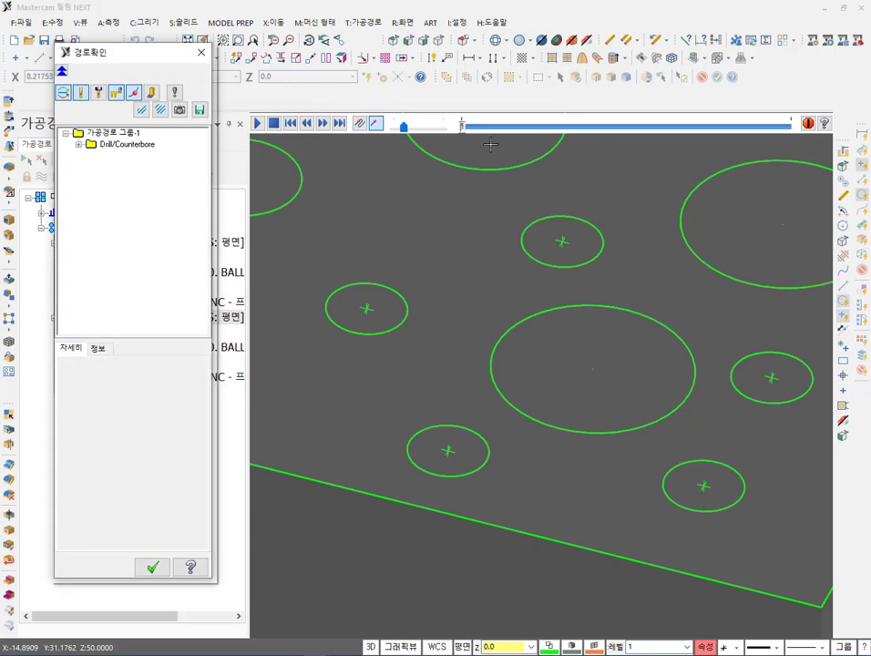
{"action": "left_click_drag", "start_coordinate": [462, 132], "coordinate": [723, 160]}
{"action": "key", "text": "Left"}
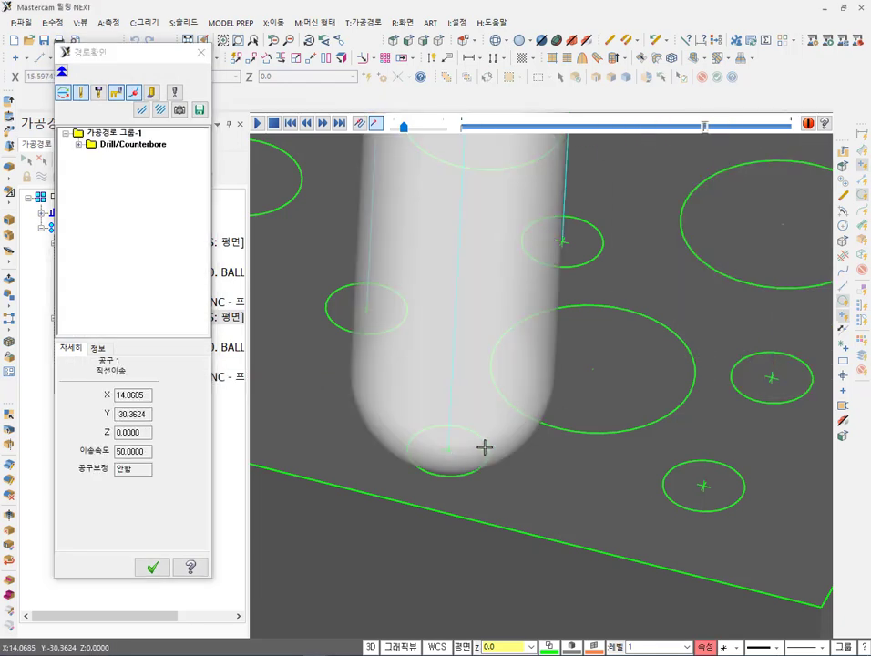
{"action": "scroll", "coordinate": [480, 447], "scroll_direction": "up", "scroll_amount": 3}
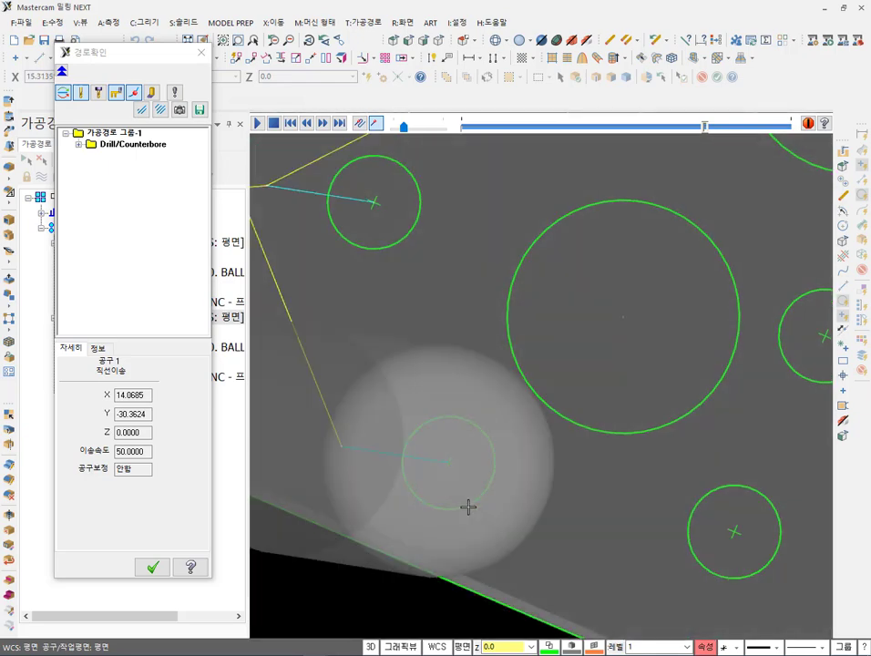
{"action": "middle_click_drag", "start_coordinate": [468, 506], "coordinate": [473, 506]}
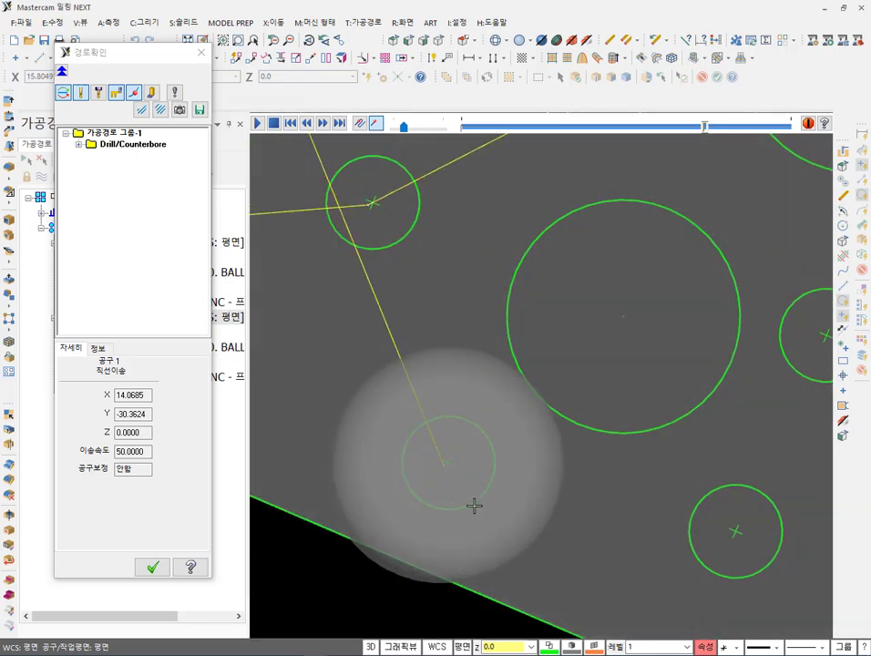
{"action": "left_click", "coordinate": [153, 567]}
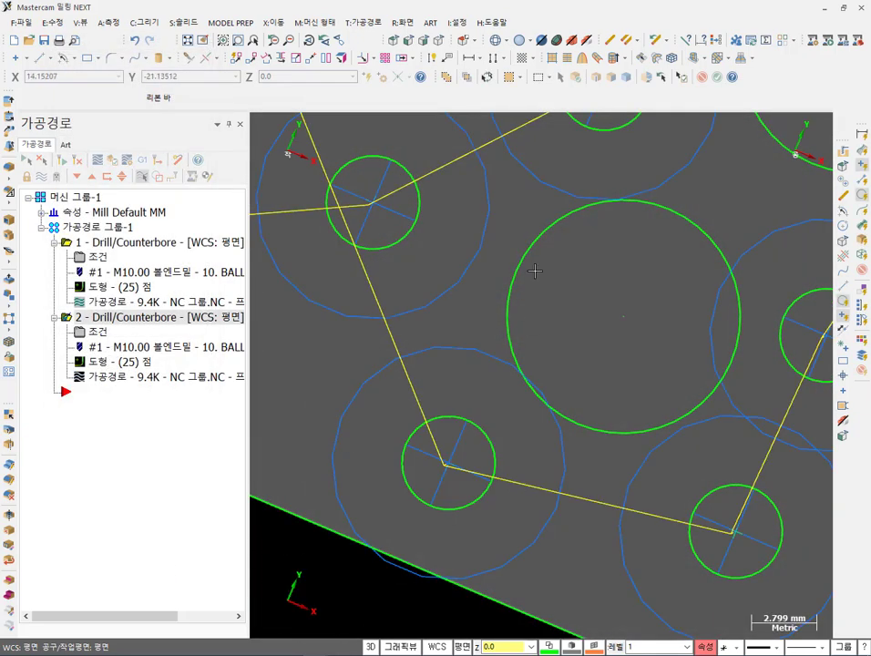
{"action": "middle_click_drag", "start_coordinate": [479, 326], "coordinate": [461, 334]}
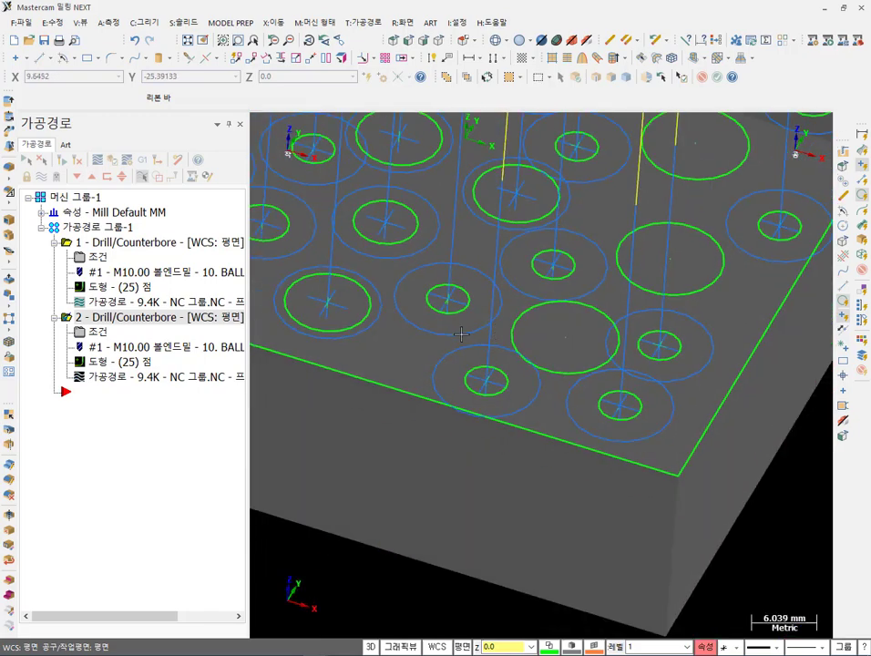
Restart the point selection of the second Drill/Counterbore operation and review the available 2D sorting methods.
{"action": "left_click", "coordinate": [101, 334]}
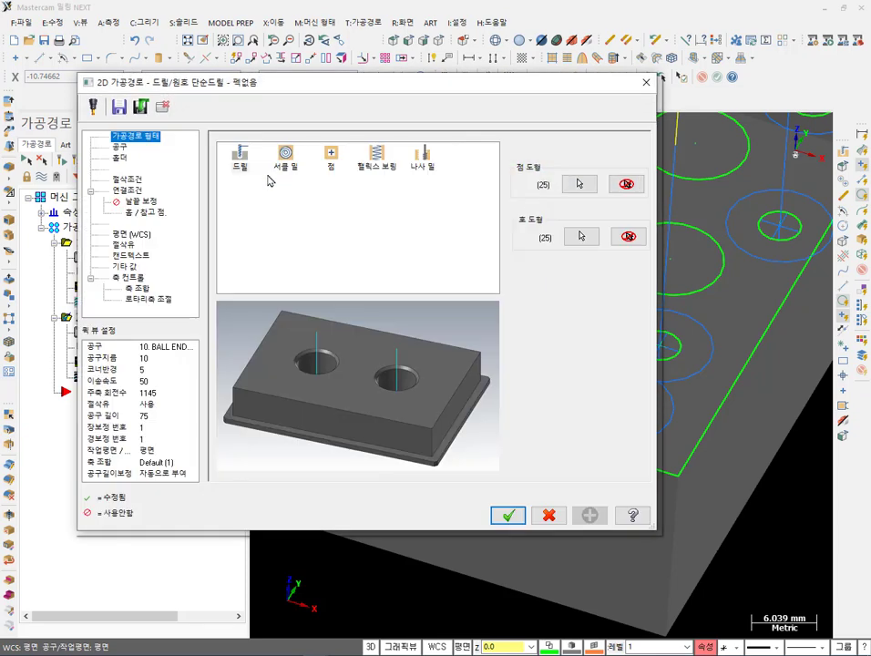
{"action": "left_click", "coordinate": [578, 184]}
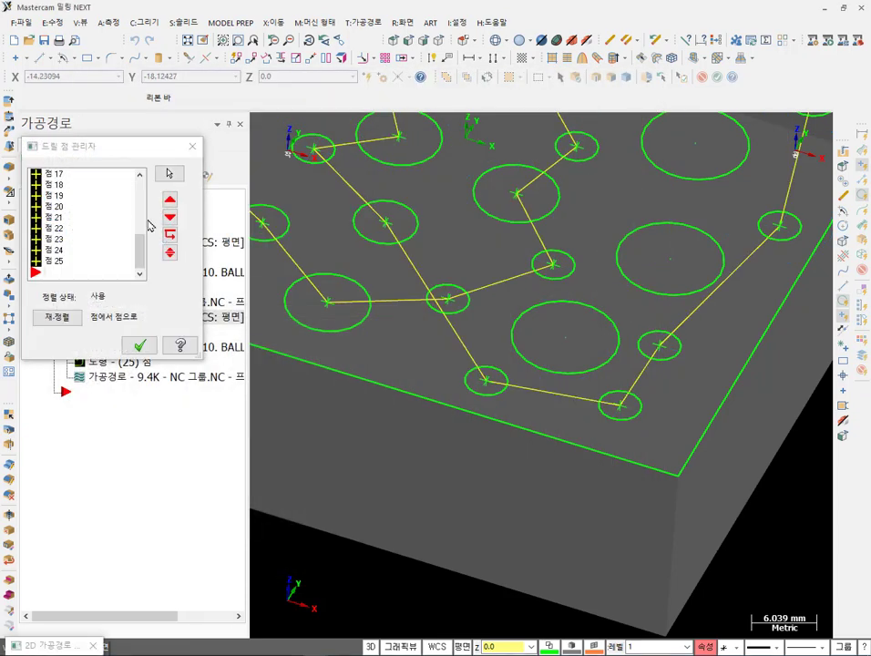
{"action": "right_click", "coordinate": [116, 212]}
{"action": "left_click", "coordinate": [177, 234]}
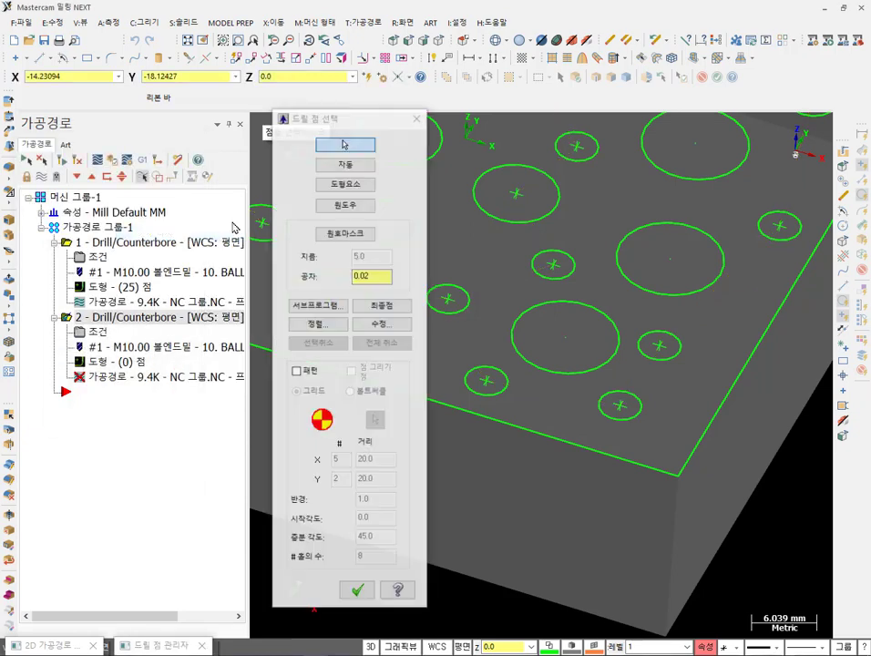
{"action": "left_click", "coordinate": [310, 324]}
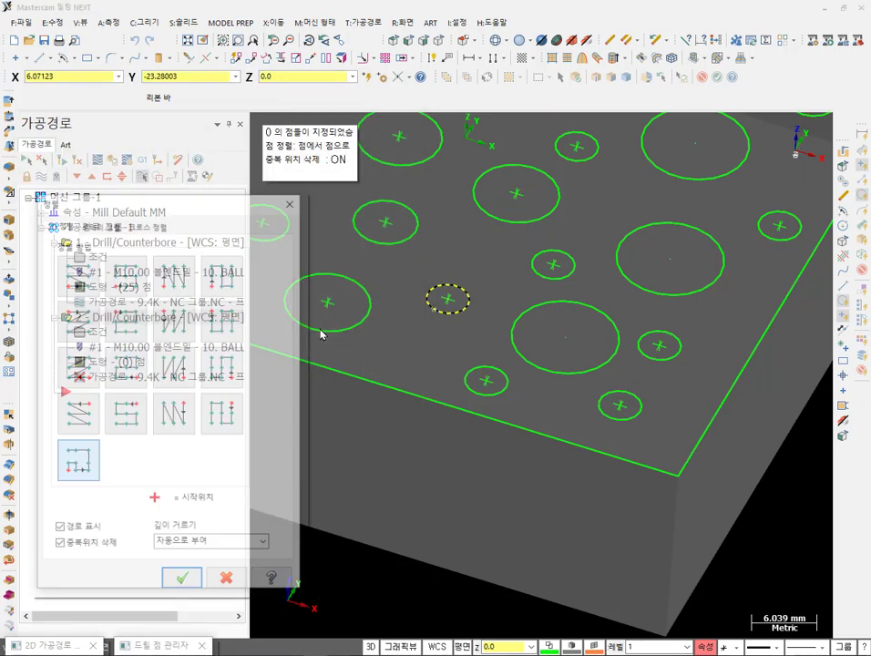
{"action": "left_click_drag", "start_coordinate": [230, 217], "coordinate": [604, 212]}
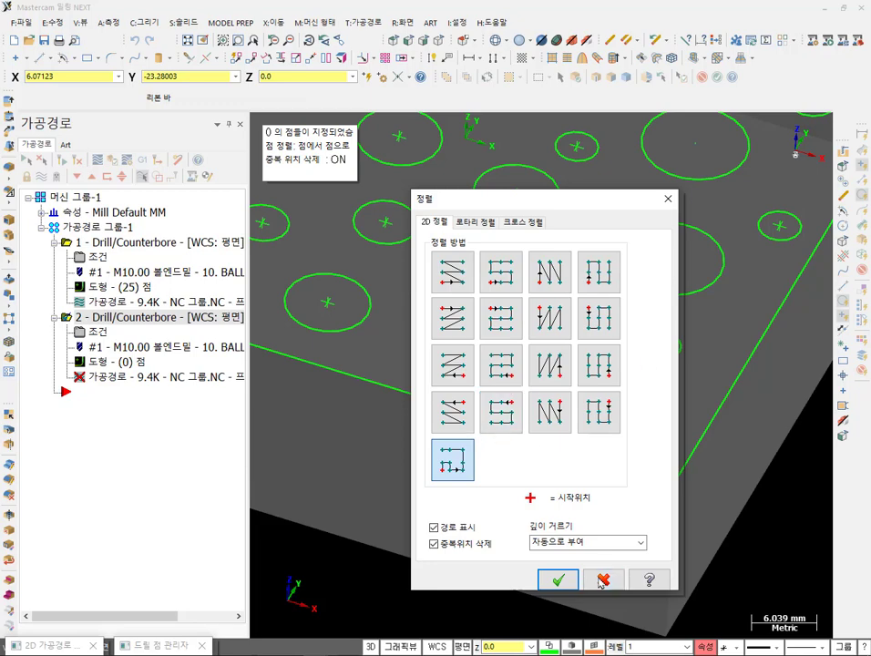
Accept the point-to-point sorting and leave the second operation's point selection and parameters without picking any drill points.
{"action": "left_click", "coordinate": [558, 579]}
{"action": "scroll", "coordinate": [510, 460], "scroll_direction": "down", "scroll_amount": 2}
{"action": "left_click", "coordinate": [369, 587]}
{"action": "scroll", "coordinate": [537, 392], "scroll_direction": "down", "scroll_amount": 3}
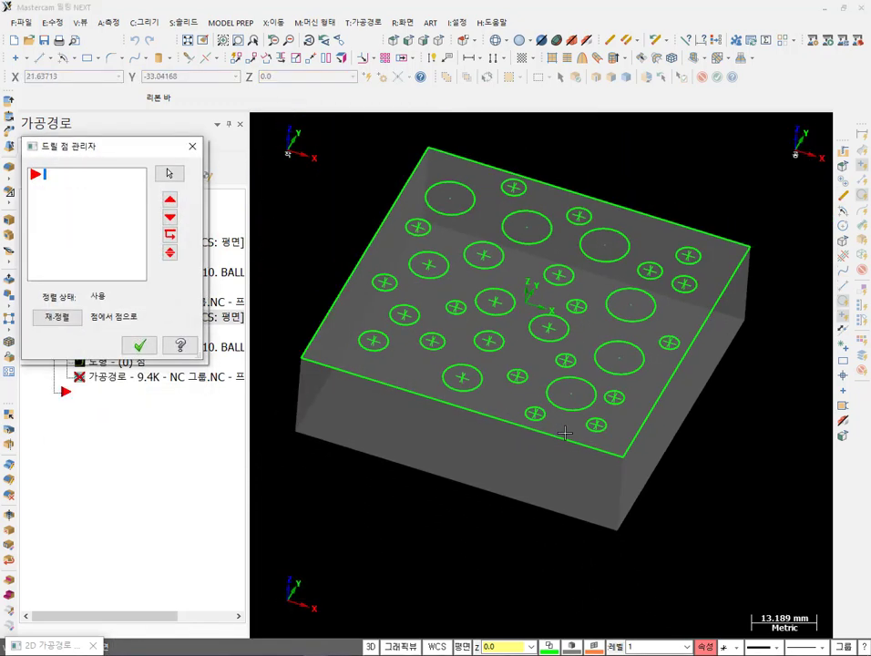
{"action": "middle_click_drag", "start_coordinate": [547, 391], "coordinate": [594, 385]}
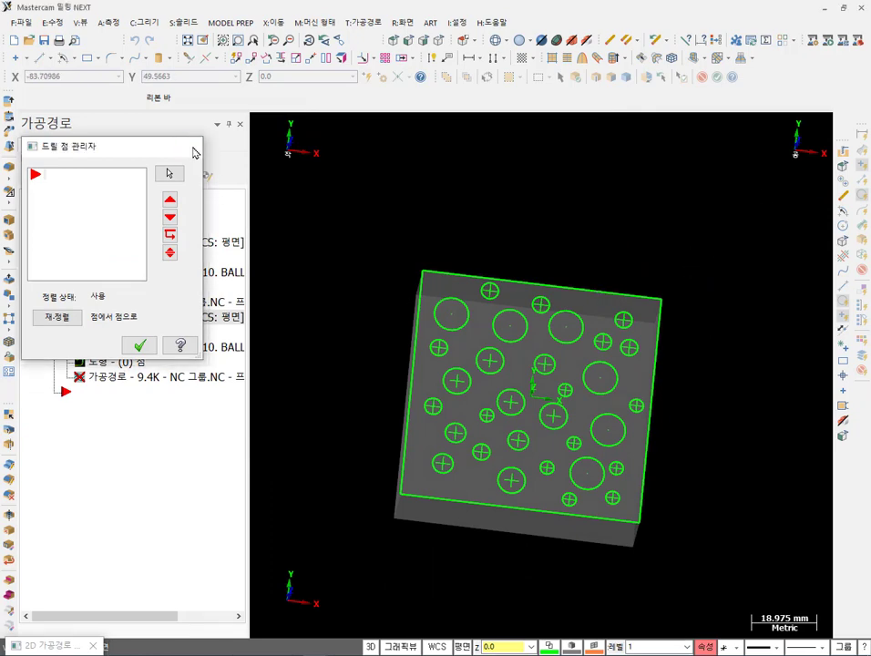
{"action": "left_click", "coordinate": [192, 147]}
{"action": "left_click", "coordinate": [549, 516]}
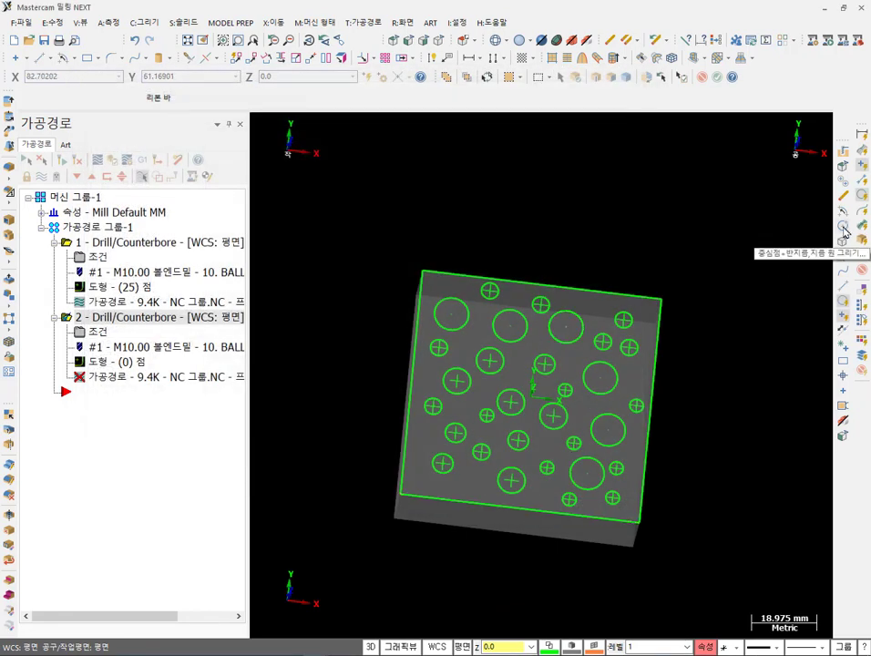
Select all the hole circles on the plate and delete them.
{"action": "left_click", "coordinate": [865, 195]}
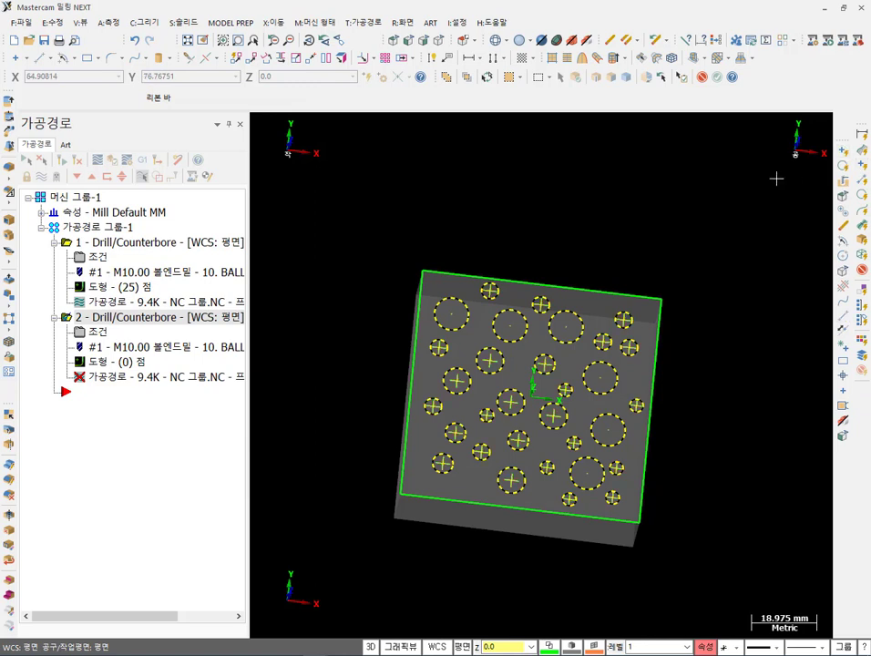
{"action": "key", "text": "Delete"}
{"action": "left_click", "coordinate": [528, 257]}
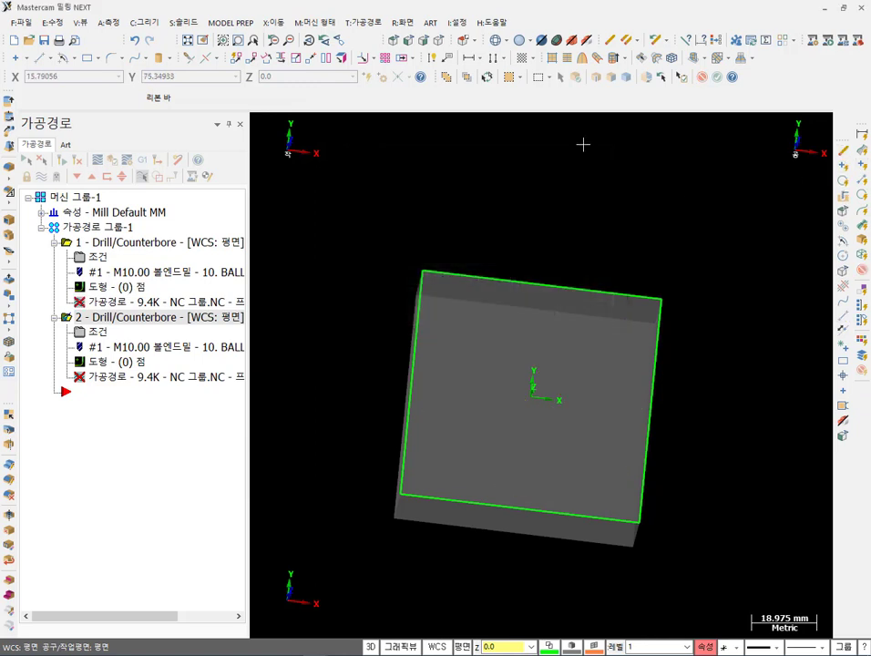
Draw a circle of radius 4 mm in the plan view, centred 15 mm in X and Y from the plate's lower-left corner.
{"action": "left_click", "coordinate": [394, 41]}
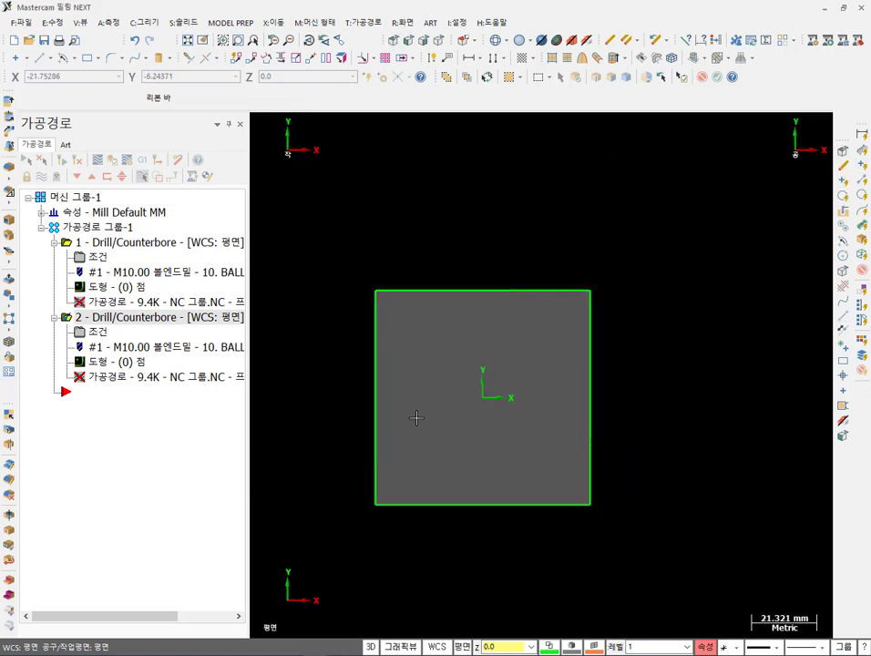
{"action": "scroll", "coordinate": [439, 414], "scroll_direction": "up", "scroll_amount": 2}
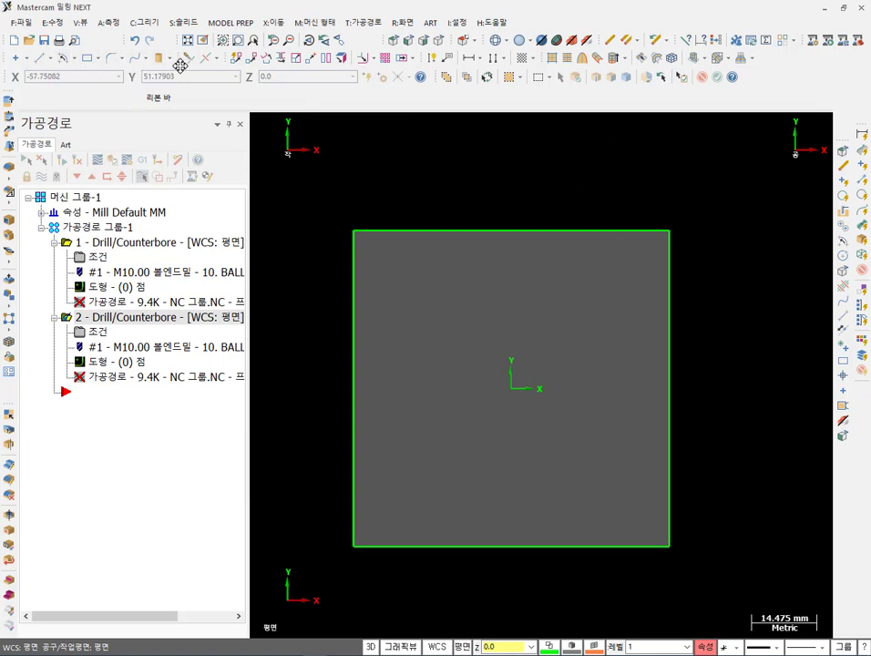
{"action": "left_click", "coordinate": [75, 59]}
{"action": "left_click", "coordinate": [91, 72]}
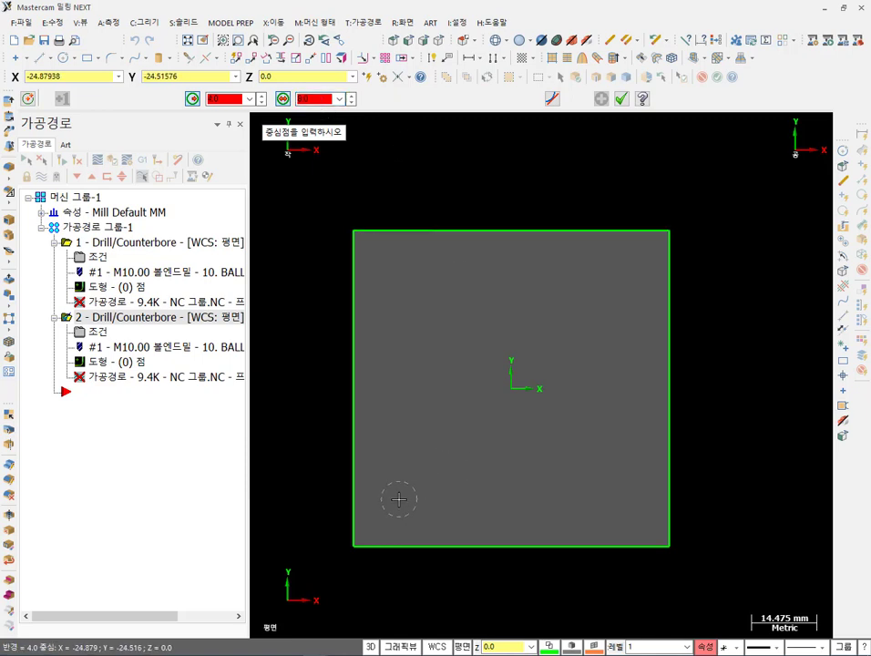
{"action": "left_click", "coordinate": [352, 546]}
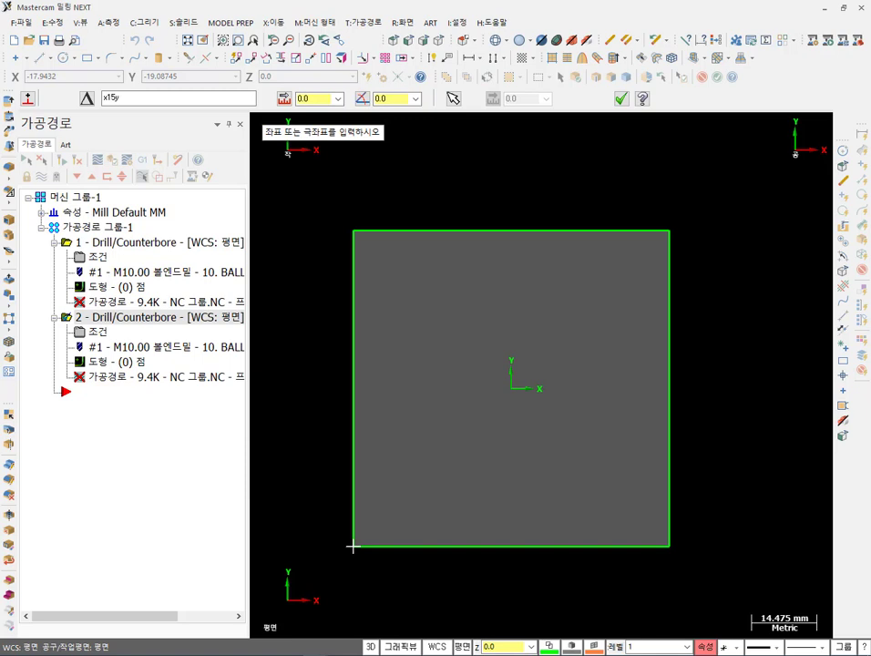
{"action": "key", "text": "Return"}
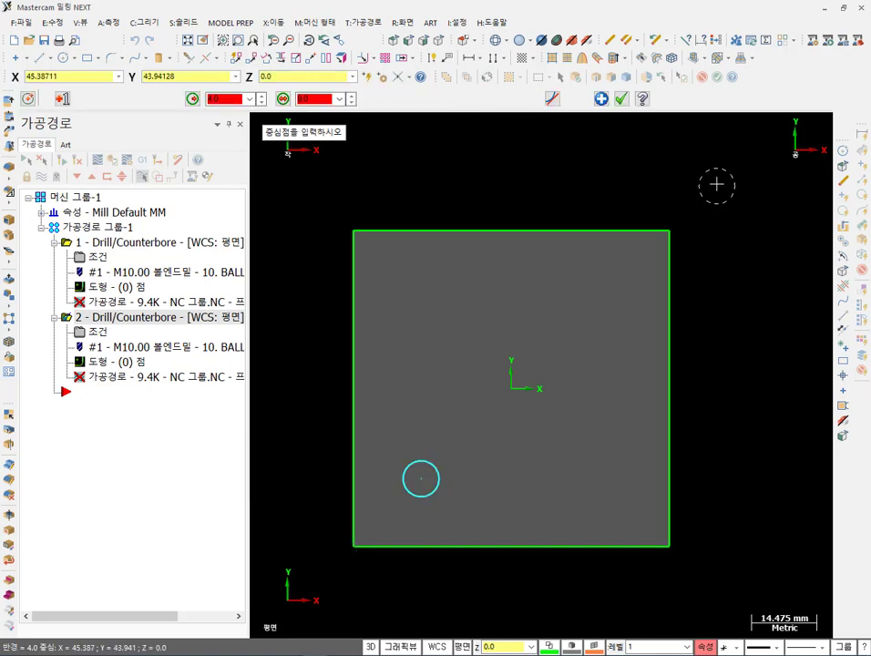
{"action": "key", "text": "Escape"}
Start a linear array of the circle with 10 mm spacing in both directions.
{"action": "left_click", "coordinate": [439, 477]}
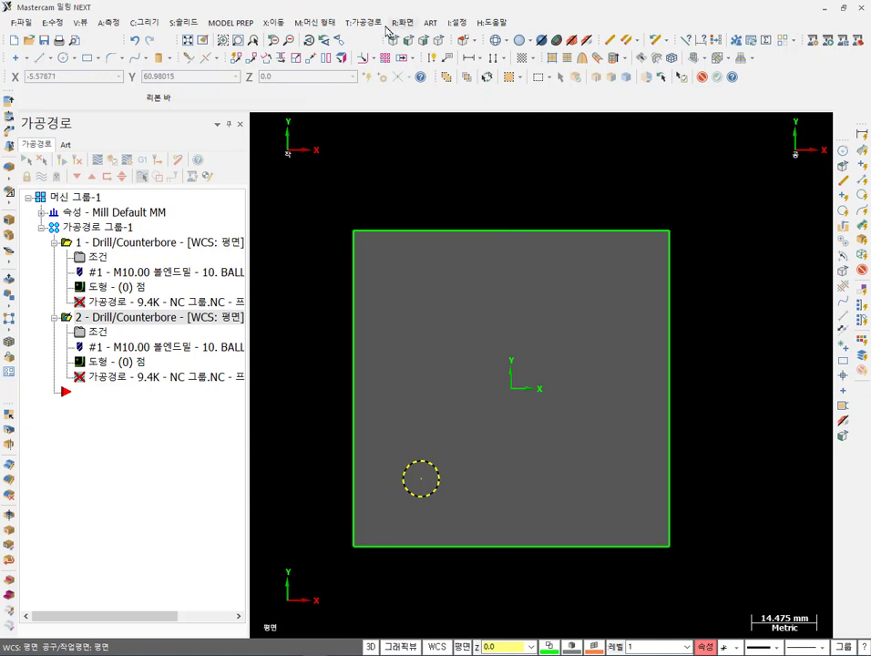
{"action": "left_click", "coordinate": [274, 22]}
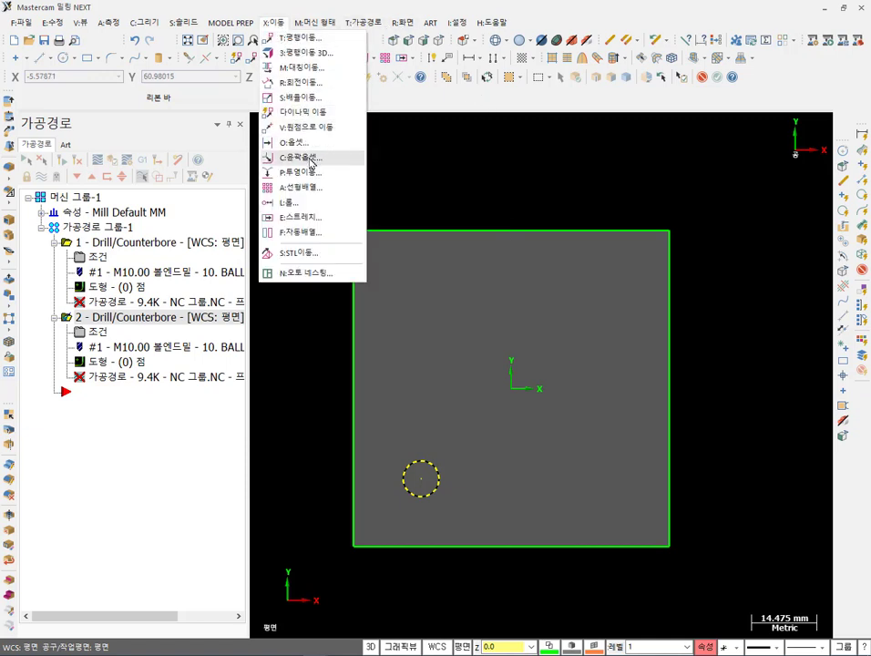
{"action": "left_click", "coordinate": [302, 187]}
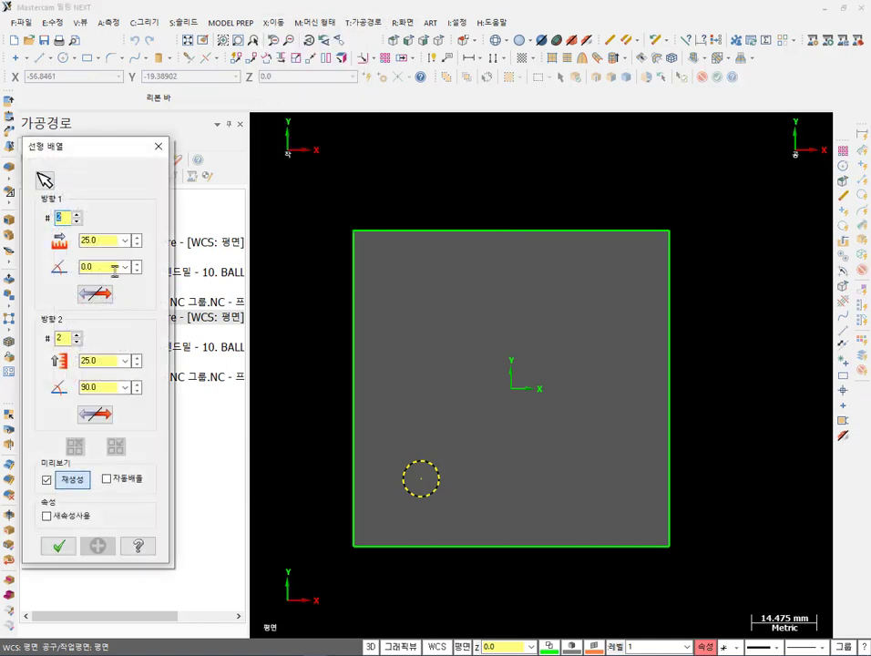
{"action": "double_click", "coordinate": [104, 240]}
{"action": "key", "text": "Return"}
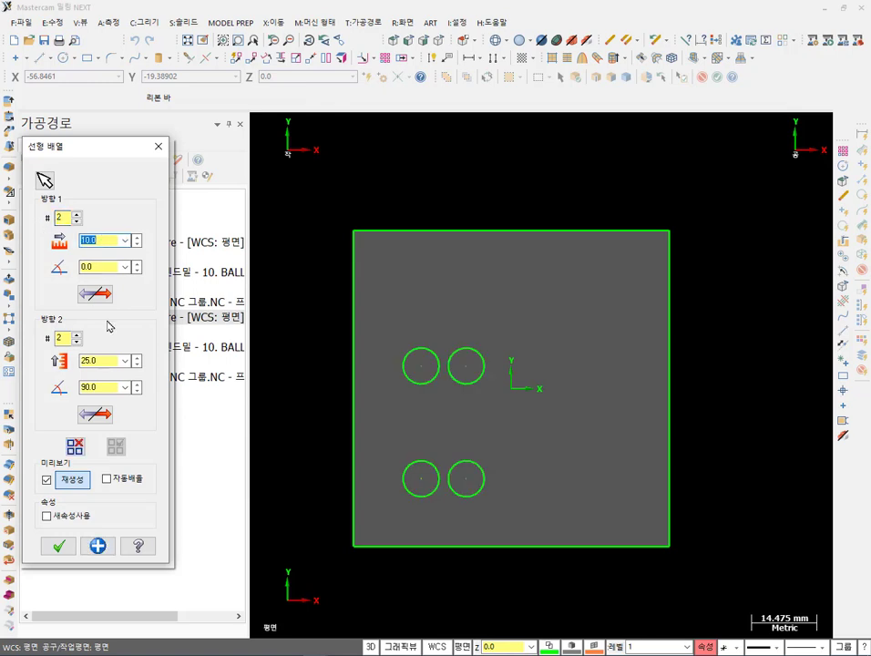
{"action": "double_click", "coordinate": [106, 361]}
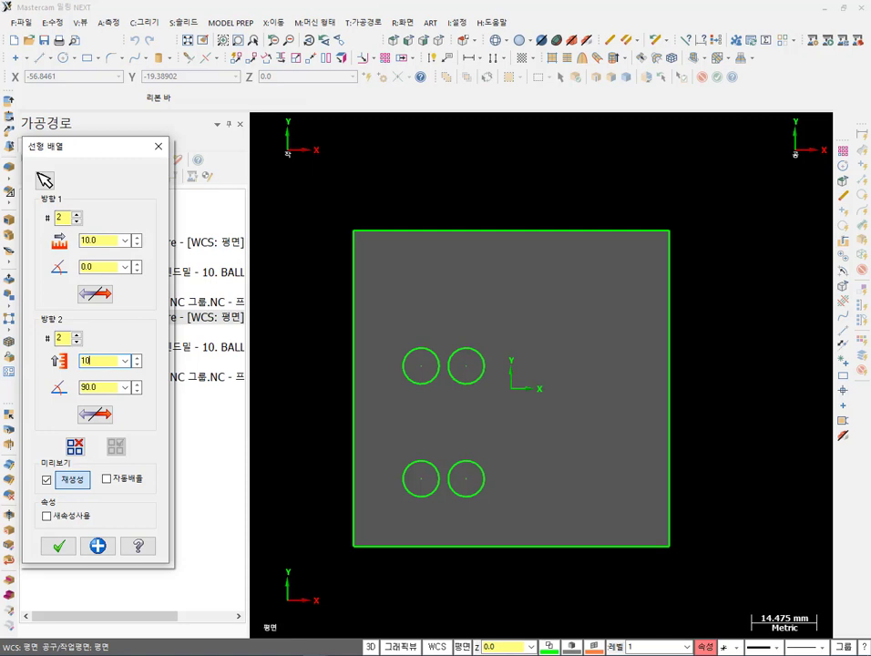
{"action": "key", "text": "Return"}
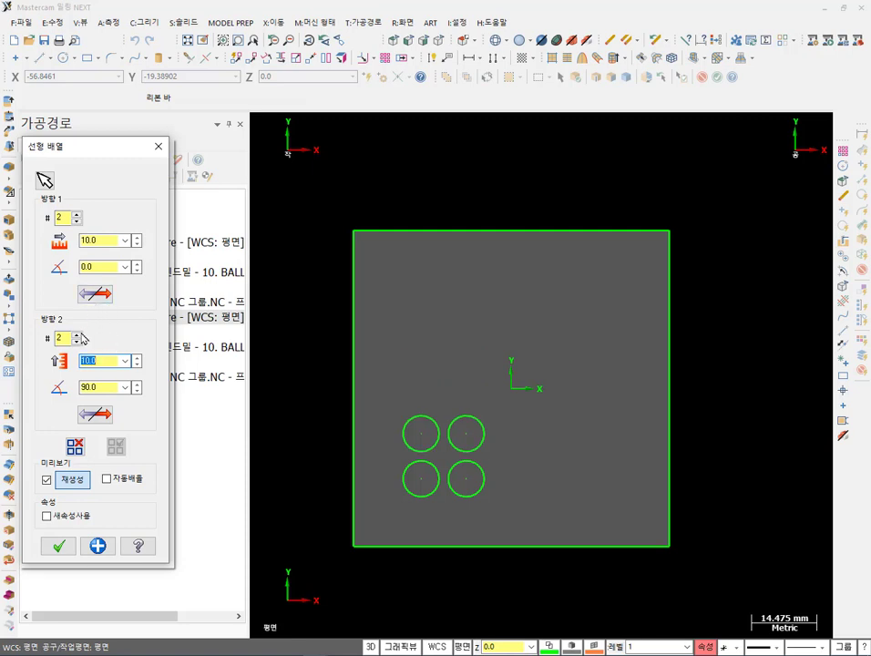
Set the array to 5 copies in each direction and create the circle grid.
{"action": "left_click", "coordinate": [78, 335]}
{"action": "left_click", "coordinate": [77, 334]}
{"action": "left_click", "coordinate": [78, 334]}
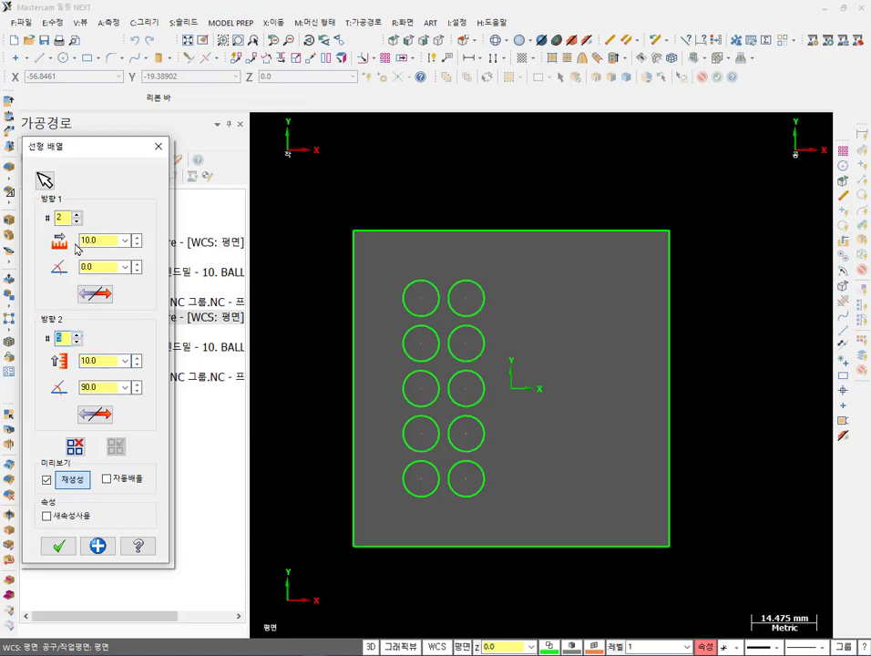
{"action": "left_click", "coordinate": [78, 215]}
{"action": "left_click", "coordinate": [78, 215]}
{"action": "left_click", "coordinate": [78, 215]}
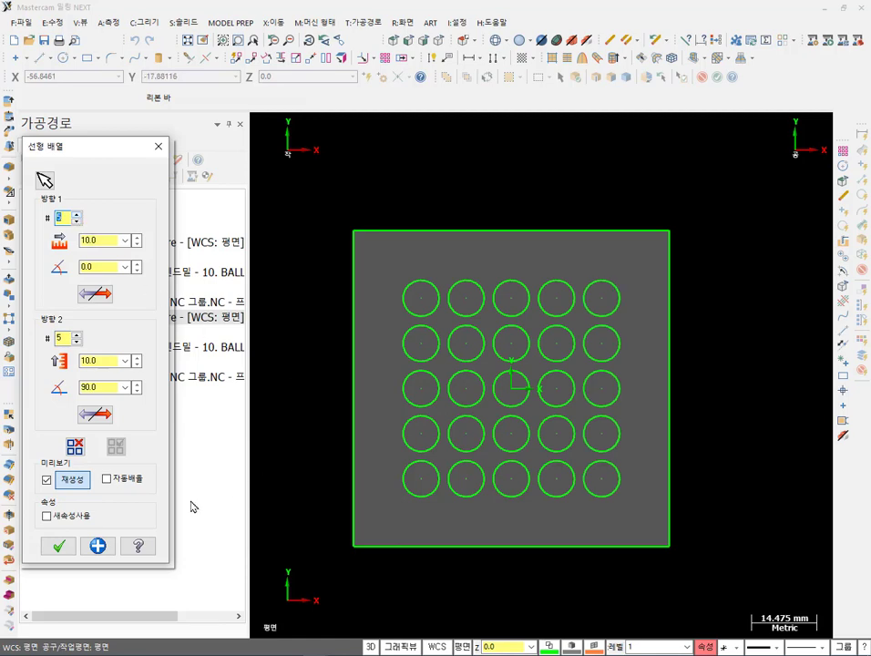
{"action": "left_click", "coordinate": [60, 547]}
Reselect all points of the first drill operation by entity, picking every circle of the 5 by 5 grid.
{"action": "scroll", "coordinate": [524, 505], "scroll_direction": "up", "scroll_amount": 2}
{"action": "mouse_move", "coordinate": [525, 505]}
{"action": "middle_mouse_down"}
{"action": "mouse_move", "coordinate": [510, 464]}
{"action": "mouse_move", "coordinate": [463, 419]}
{"action": "mouse_move", "coordinate": [510, 497]}
{"action": "middle_mouse_up"}
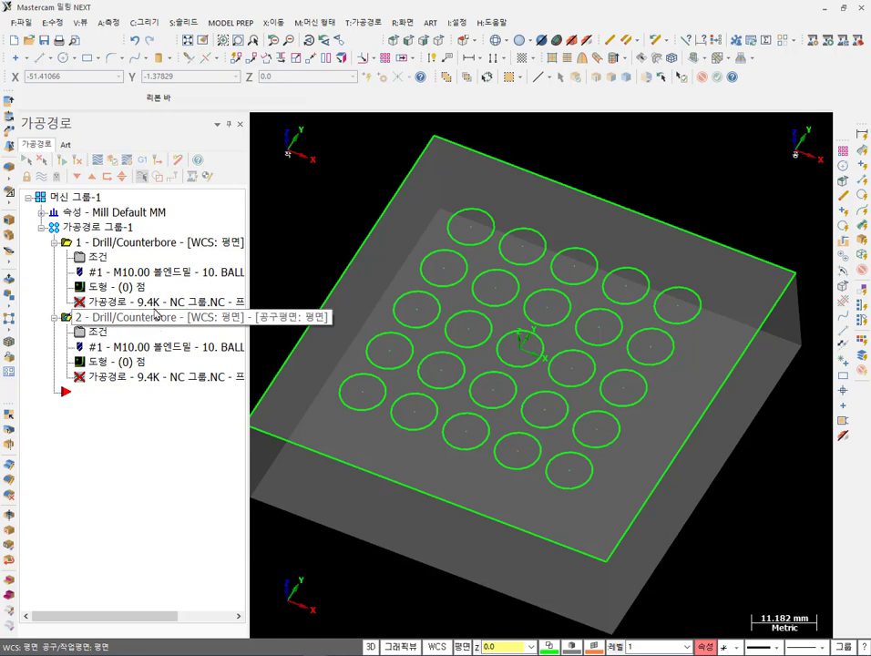
{"action": "left_click", "coordinate": [104, 288]}
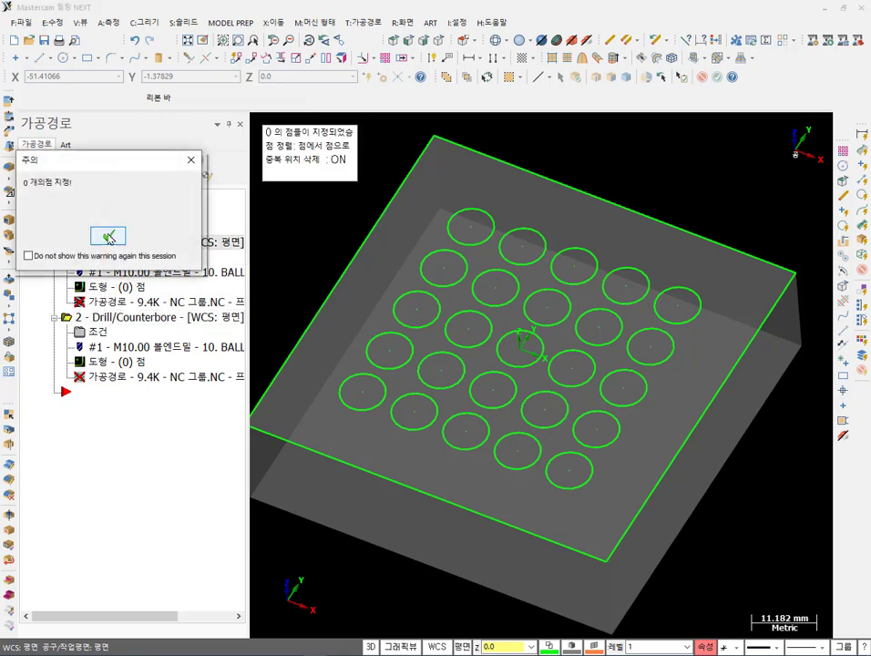
{"action": "left_click", "coordinate": [103, 217]}
{"action": "right_click", "coordinate": [98, 216]}
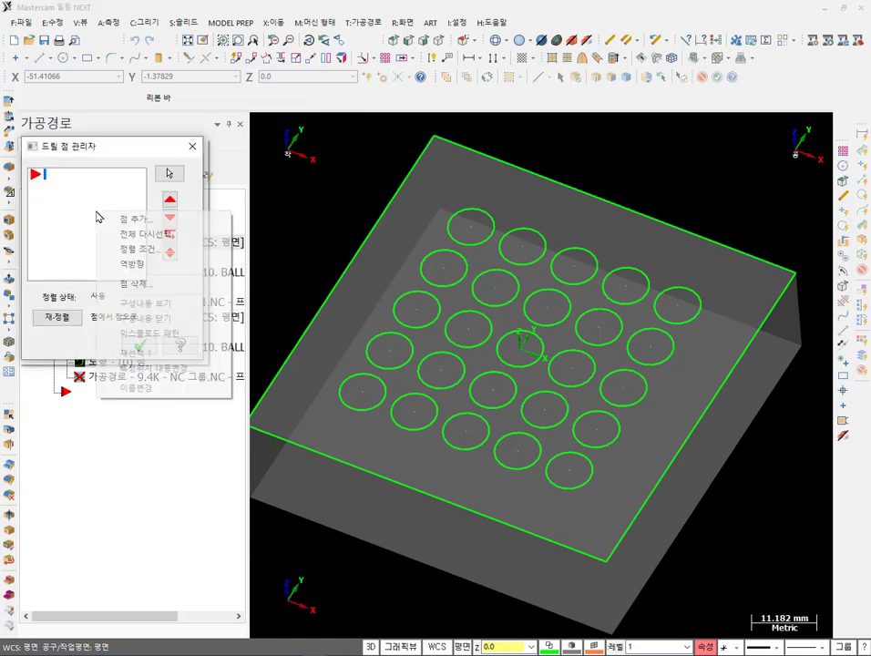
{"action": "left_click", "coordinate": [167, 239]}
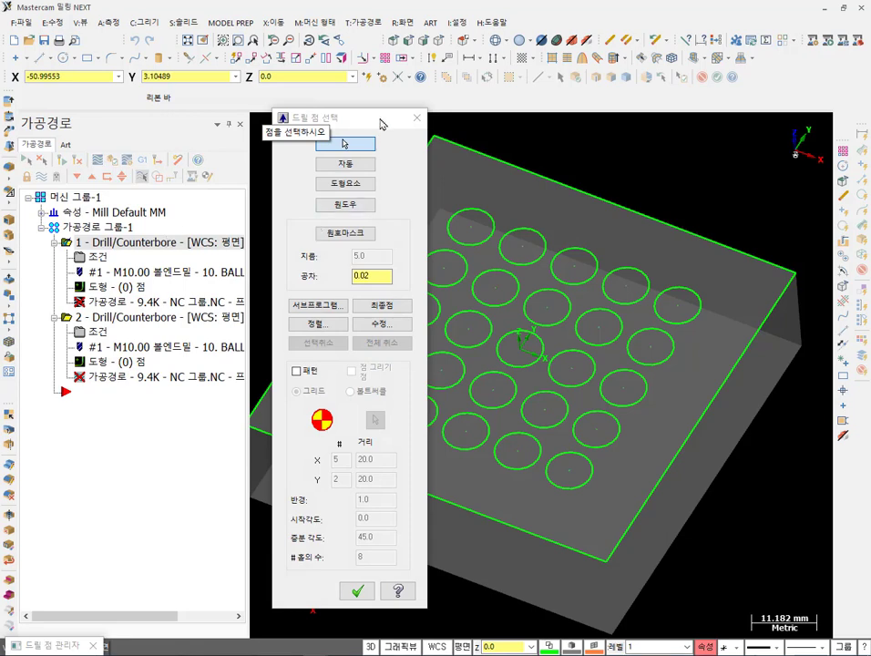
{"action": "left_click_drag", "start_coordinate": [380, 123], "coordinate": [151, 103]}
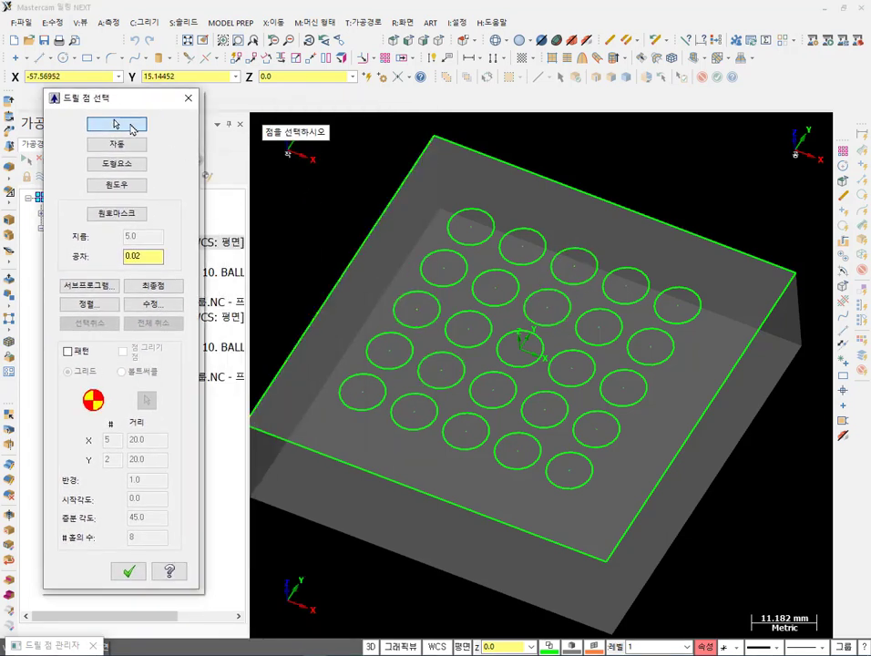
{"action": "left_click", "coordinate": [128, 167]}
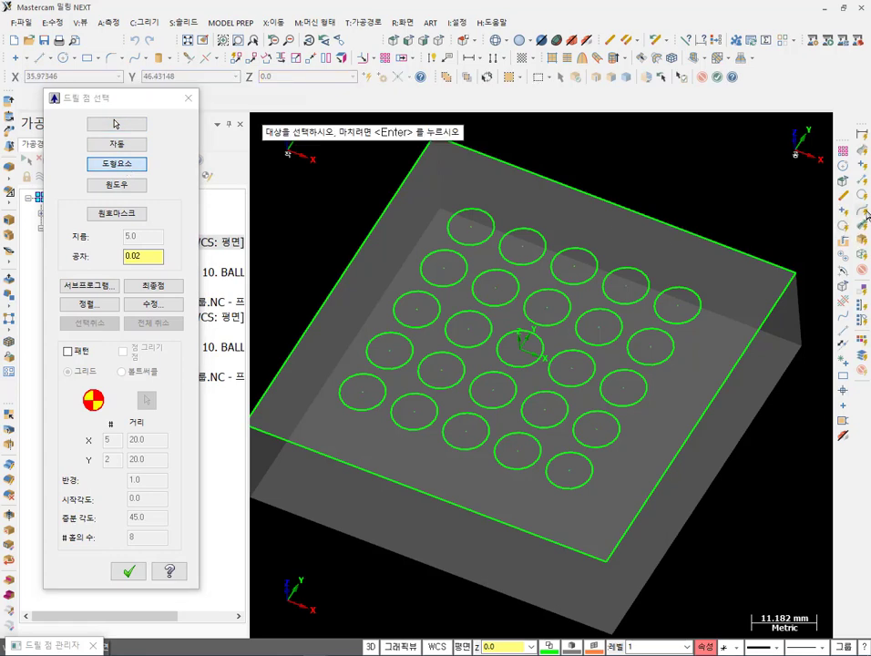
{"action": "key", "text": "ctrl+a"}
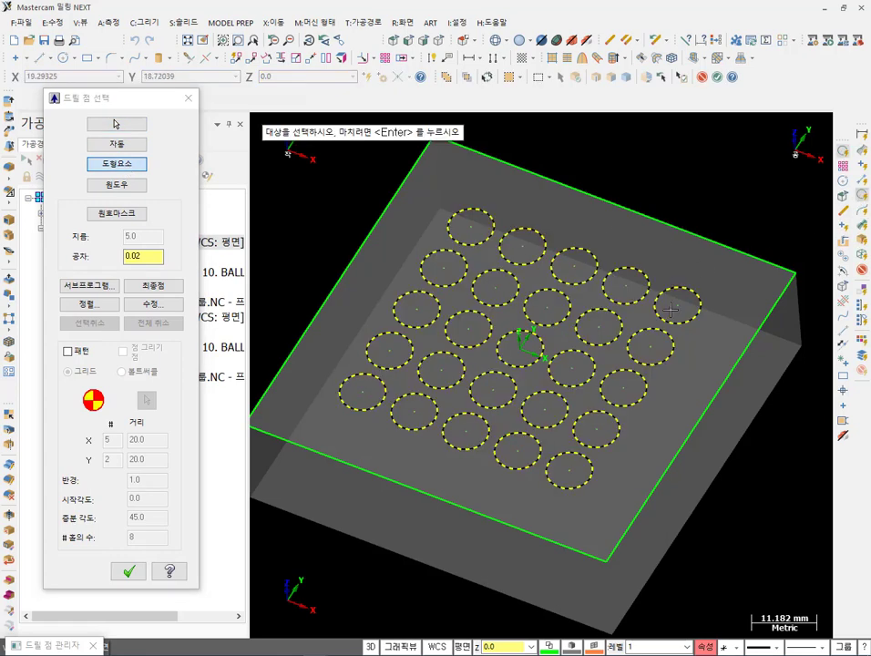
{"action": "left_click", "coordinate": [126, 573]}
{"action": "left_click", "coordinate": [124, 575]}
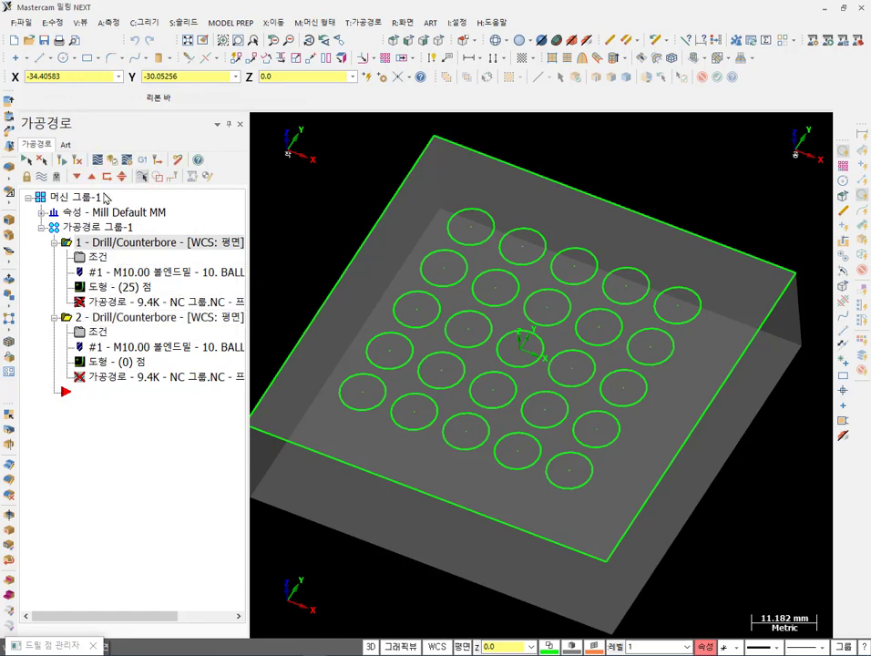
{"action": "left_click", "coordinate": [63, 160]}
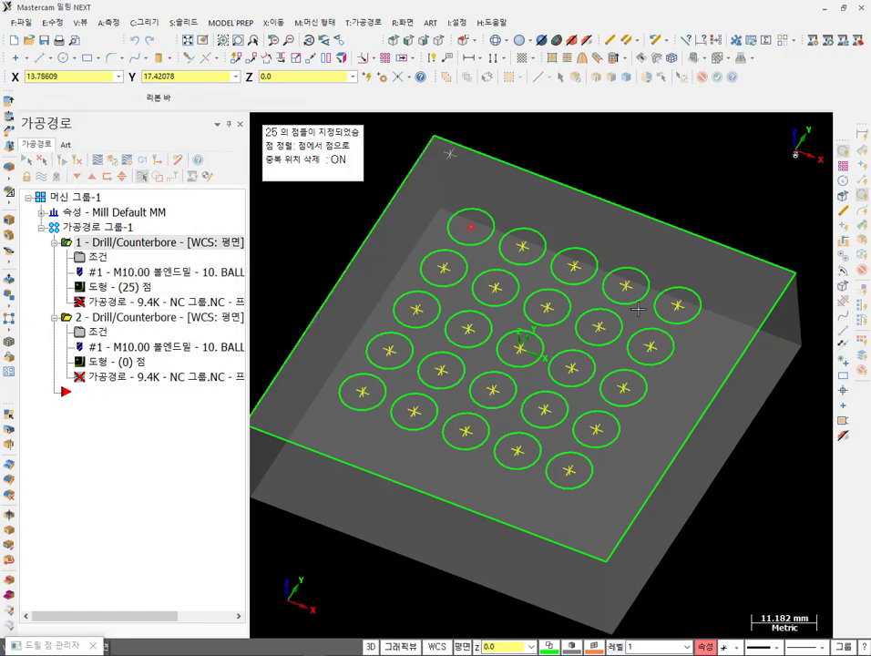
Re-sort the drill points point to point in the plan view, starting from the grid's upper-left hole.
{"action": "left_click", "coordinate": [384, 39]}
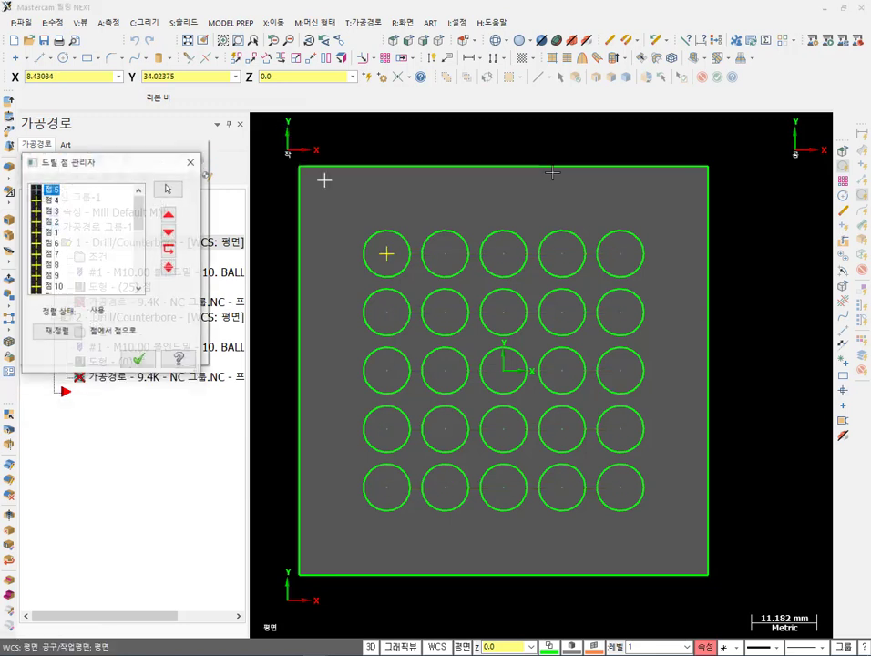
{"action": "left_click", "coordinate": [73, 317]}
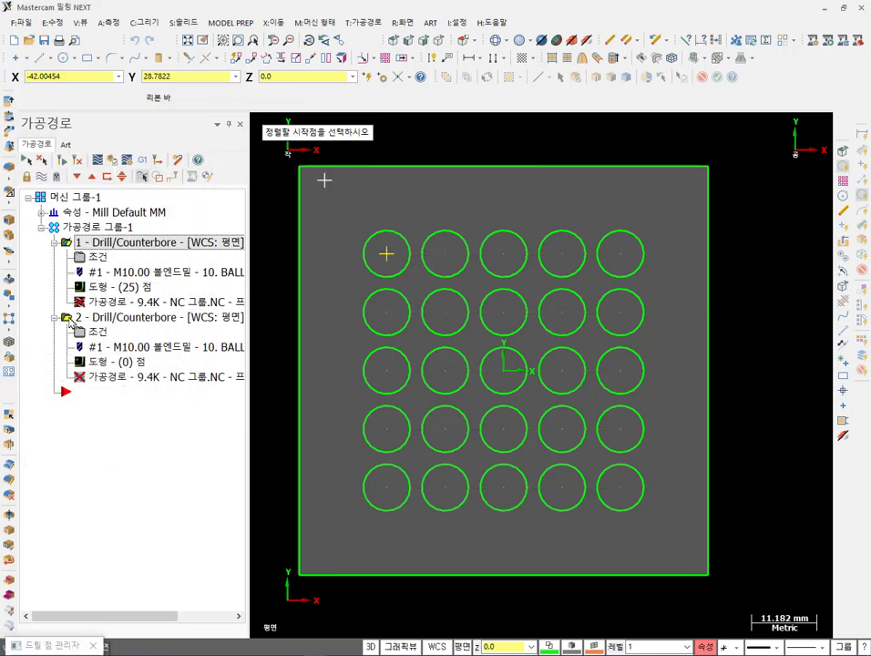
{"action": "left_click", "coordinate": [389, 244]}
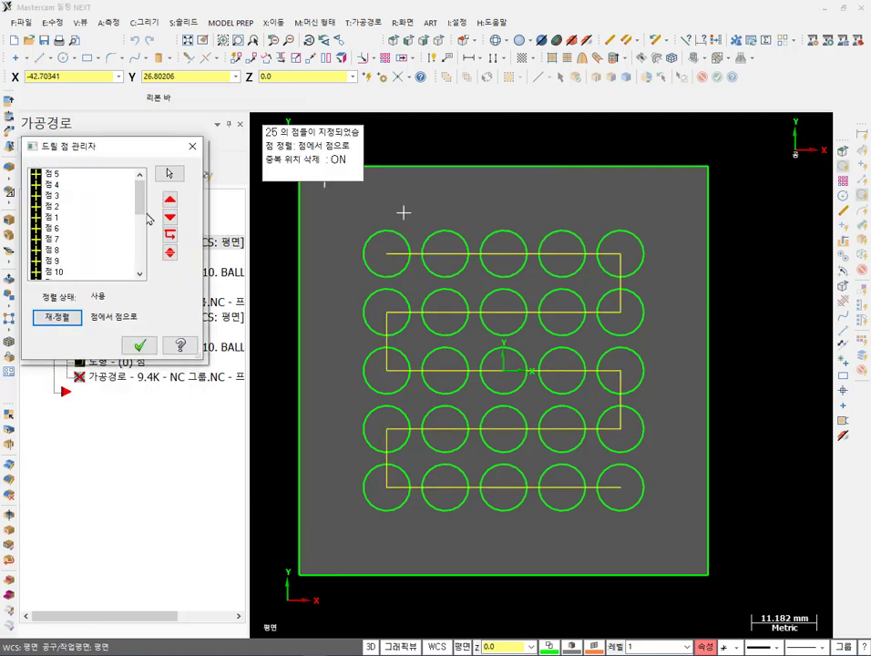
Sort the drill points with the 2D pattern YZIG- X+.
{"action": "right_click", "coordinate": [91, 215]}
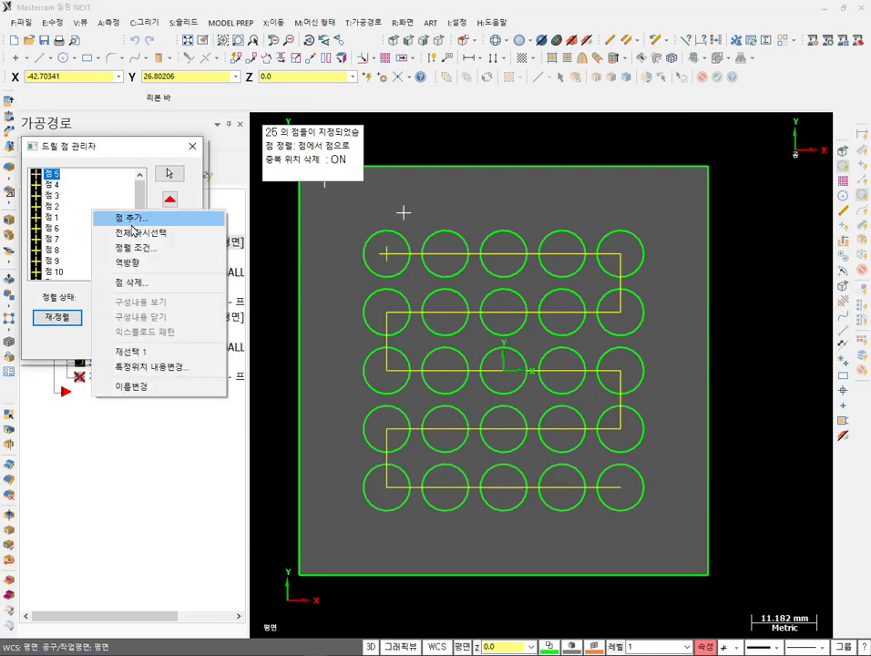
{"action": "left_click", "coordinate": [135, 248]}
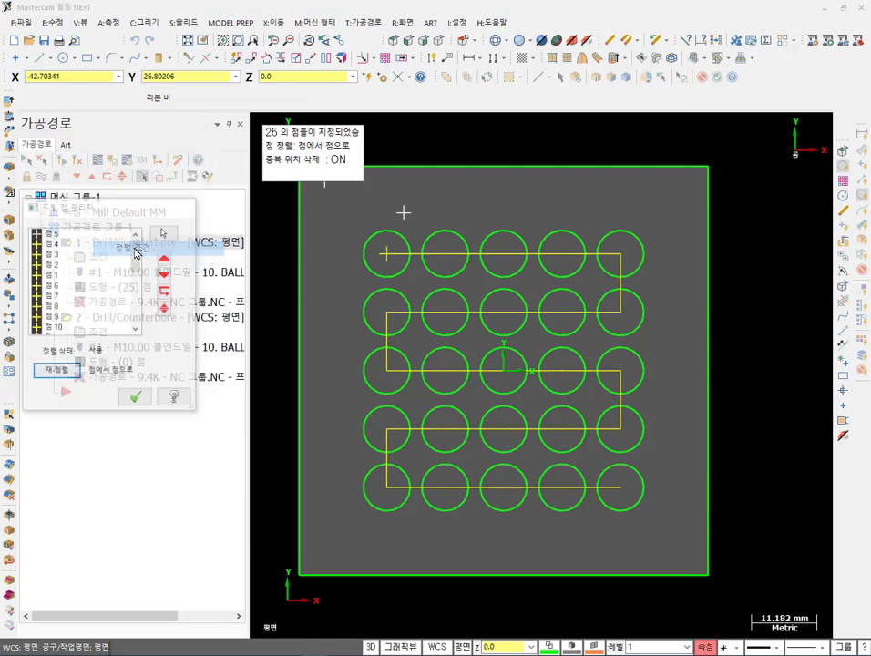
{"action": "left_click_drag", "start_coordinate": [589, 212], "coordinate": [200, 232]}
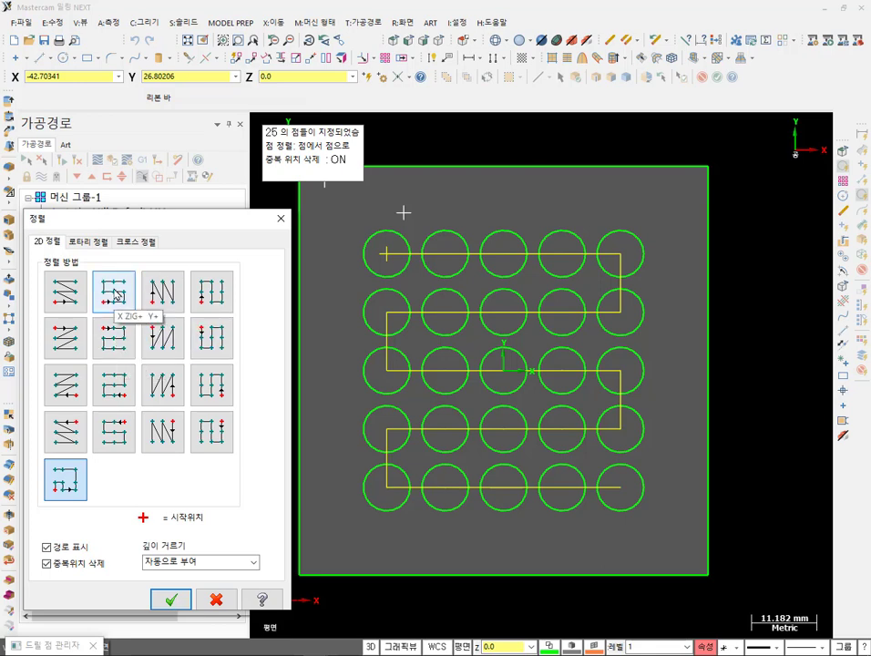
{"action": "left_click", "coordinate": [213, 340]}
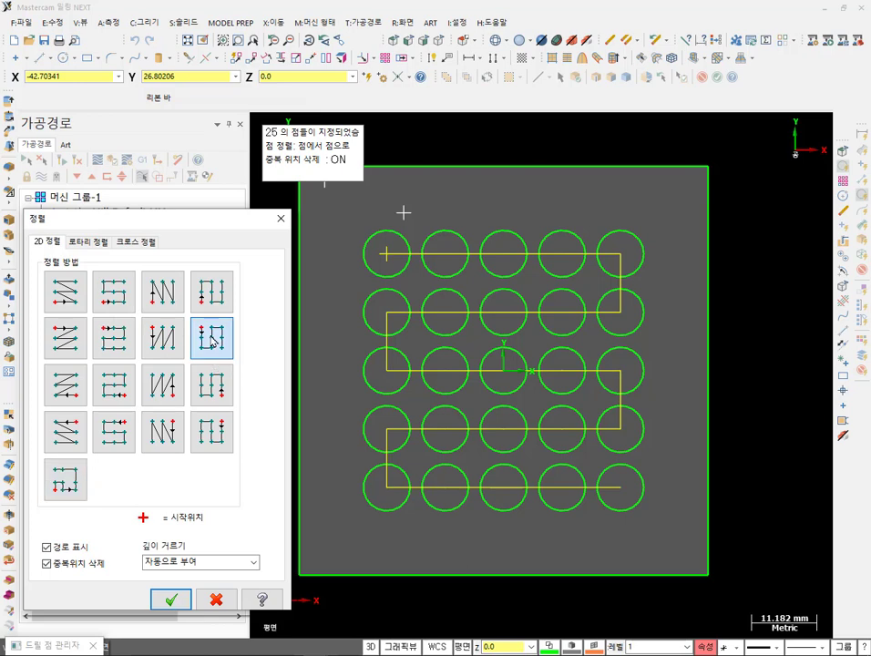
{"action": "left_click", "coordinate": [171, 598]}
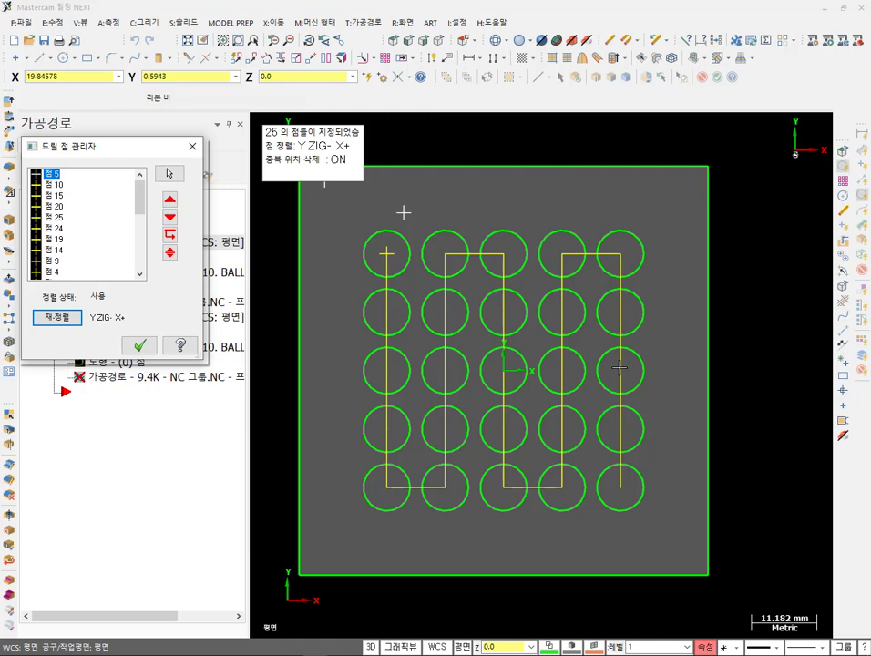
Change the drill points' 2D sort pattern to Y- X+.
{"action": "right_click", "coordinate": [112, 219]}
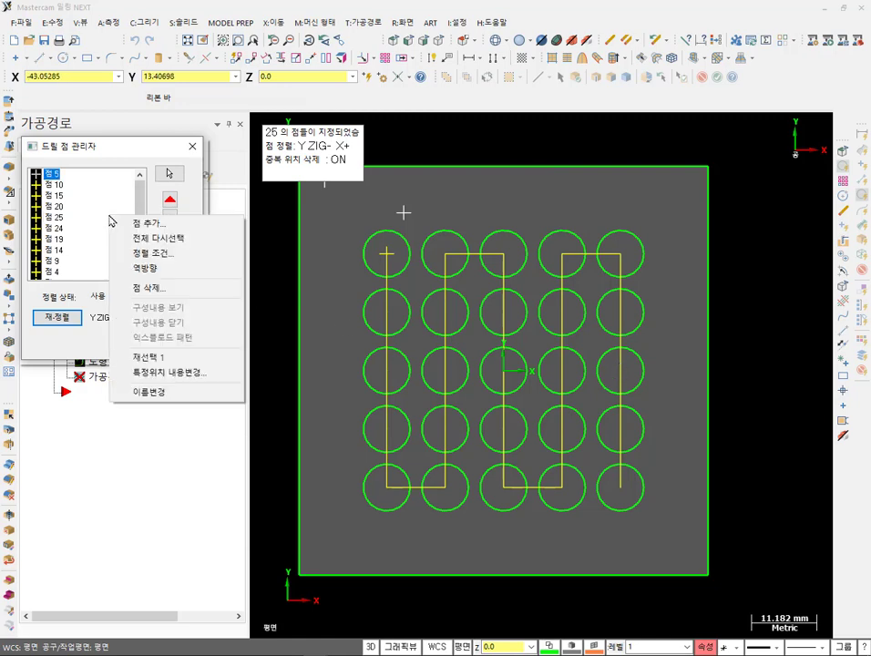
{"action": "left_click", "coordinate": [159, 252]}
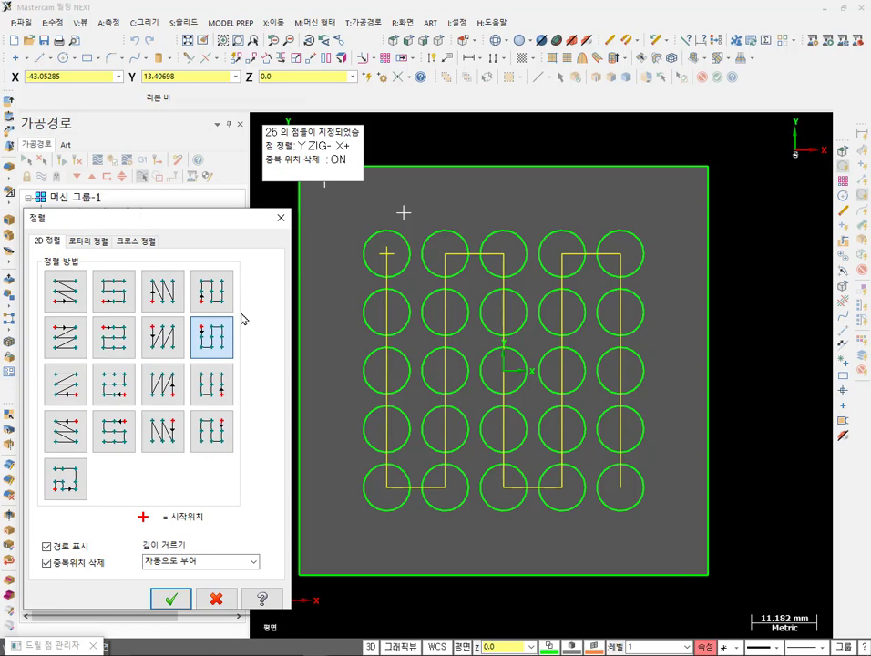
{"action": "left_click", "coordinate": [166, 342]}
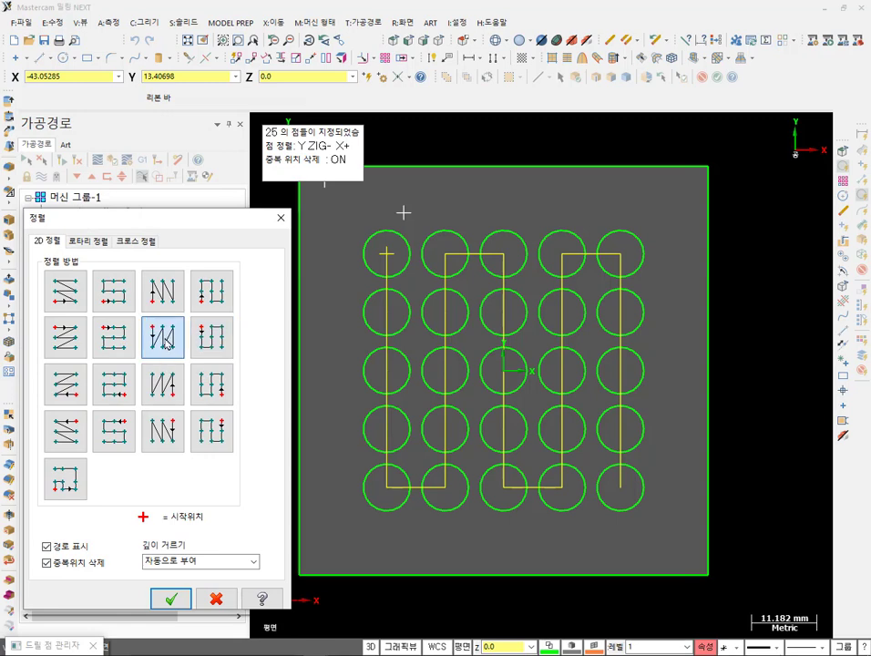
{"action": "left_click", "coordinate": [164, 598]}
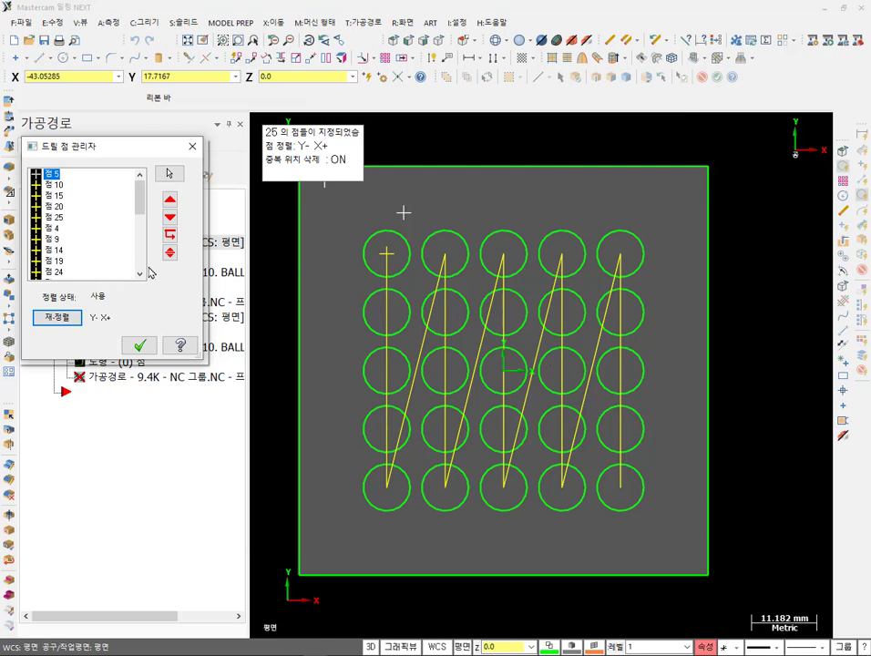
Sort the drill points point to point, starting from the grid's lower-left hole, and accept the point list.
{"action": "right_click", "coordinate": [104, 235]}
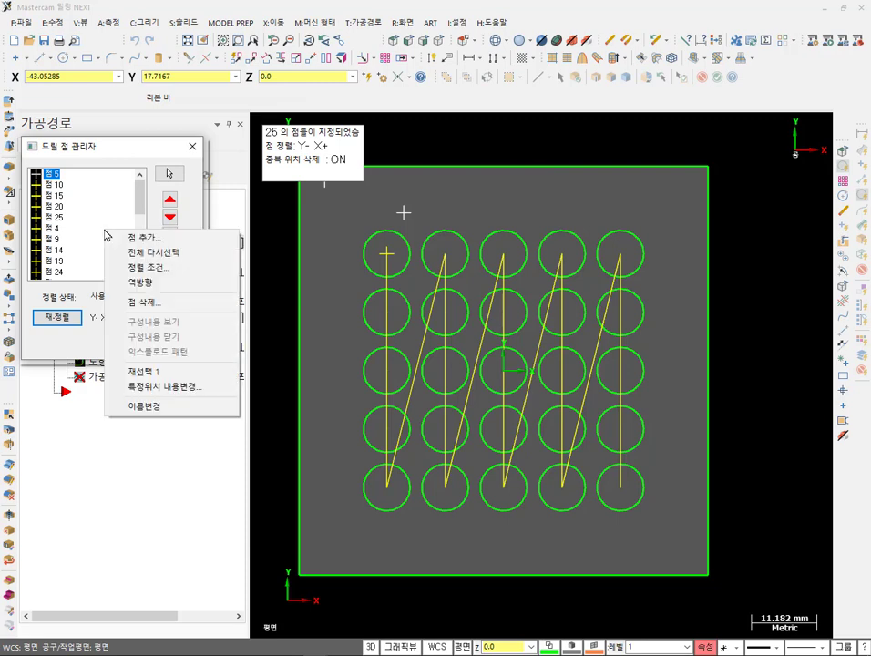
{"action": "left_click", "coordinate": [153, 266]}
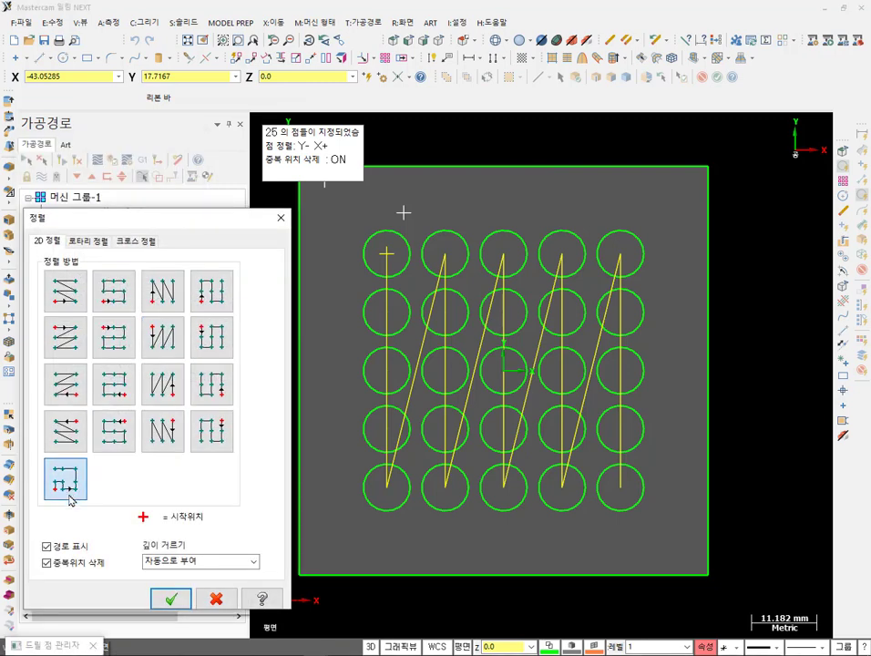
{"action": "left_click", "coordinate": [170, 598]}
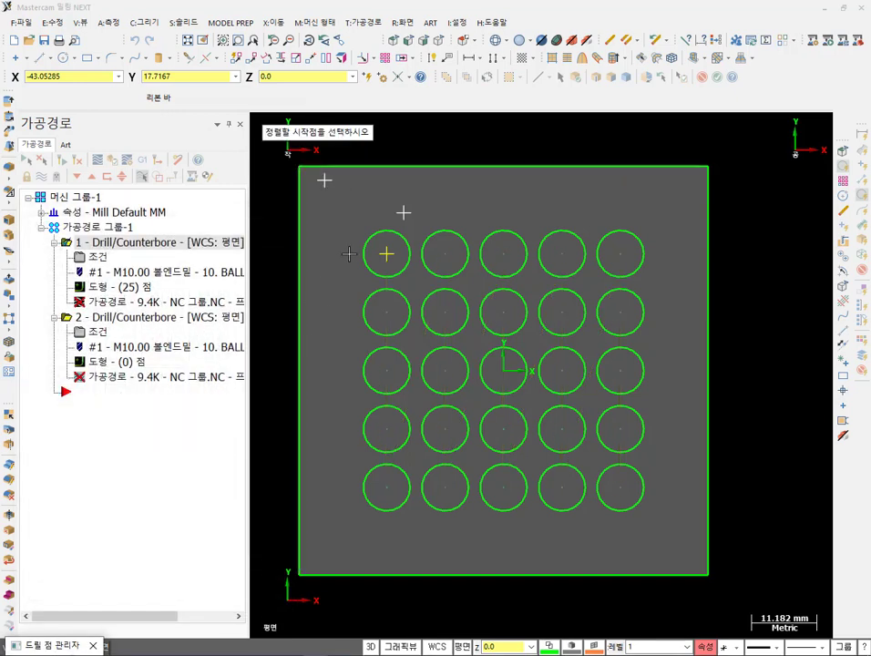
{"action": "left_click", "coordinate": [386, 254]}
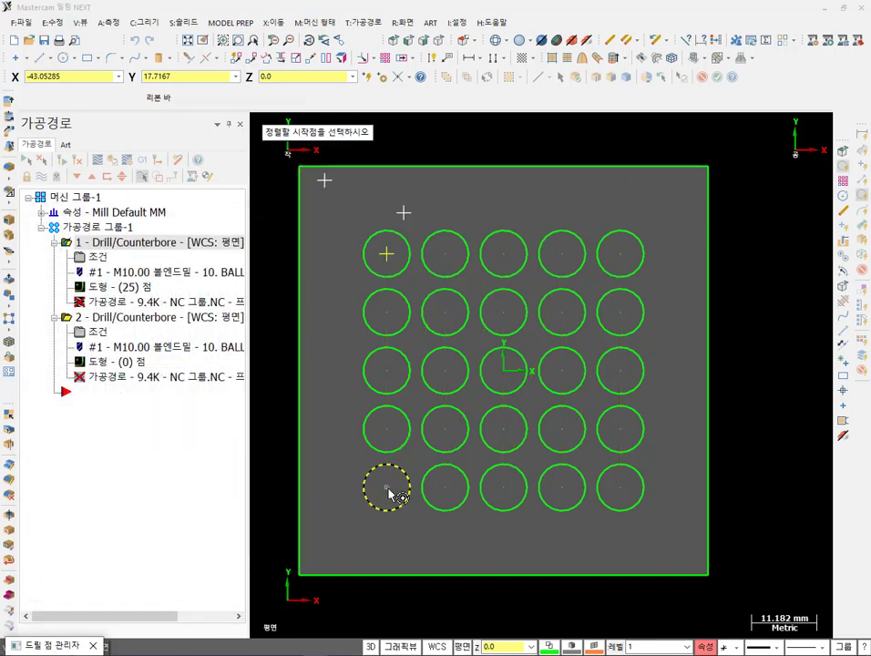
{"action": "left_click", "coordinate": [388, 492]}
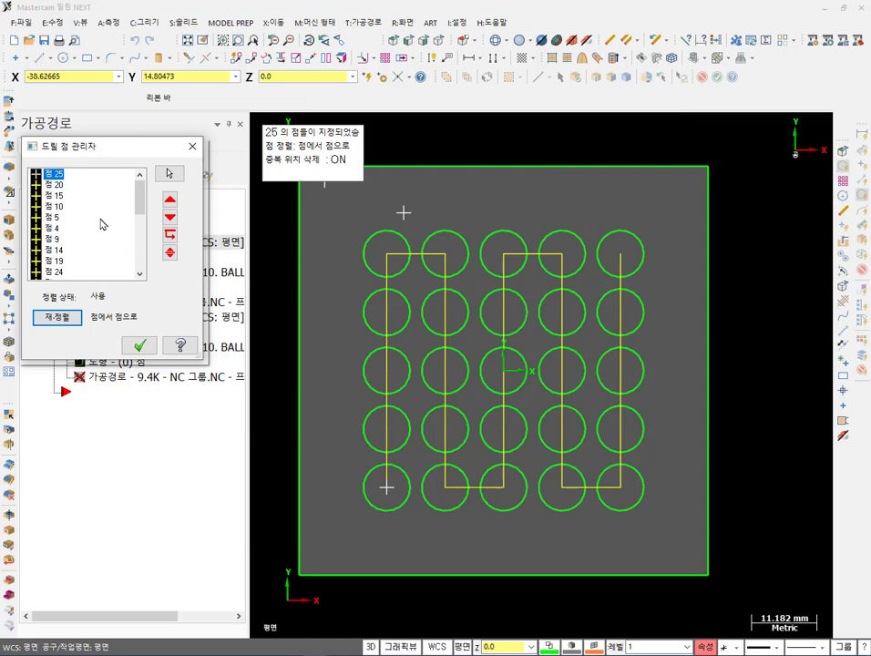
{"action": "key", "text": "shift+F10"}
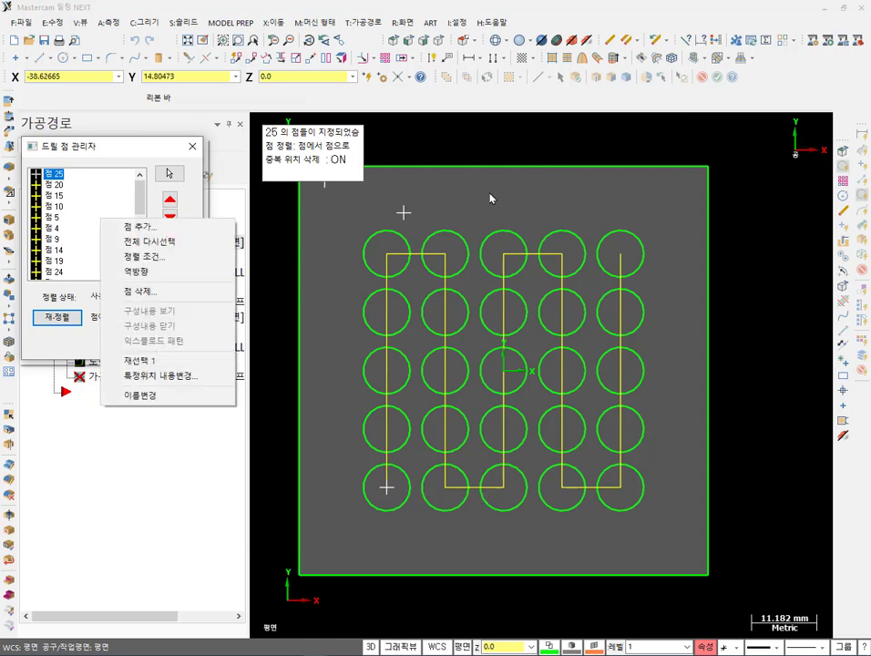
{"action": "key", "text": "Escape"}
{"action": "key", "text": "Return"}
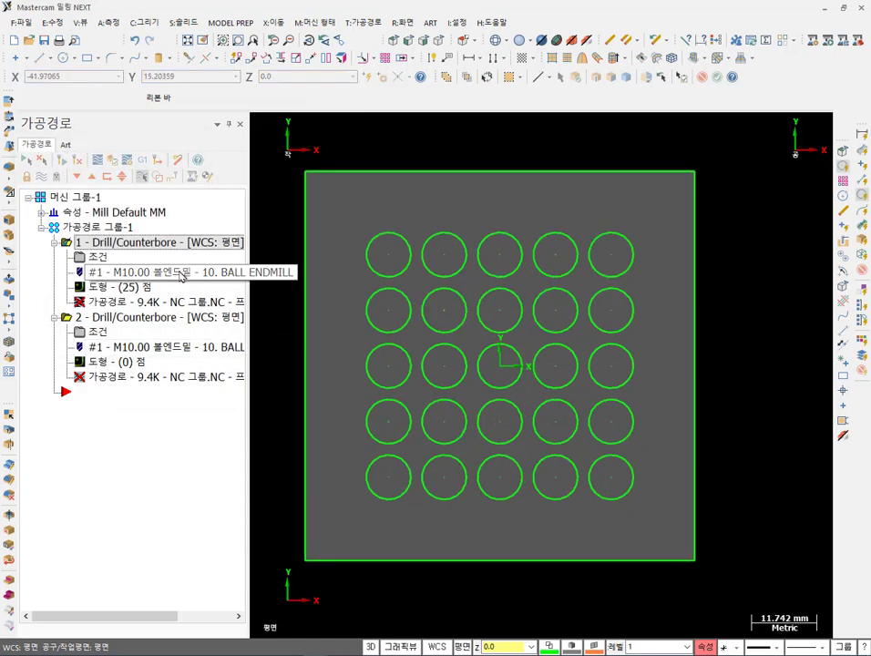
{"action": "left_click", "coordinate": [127, 286]}
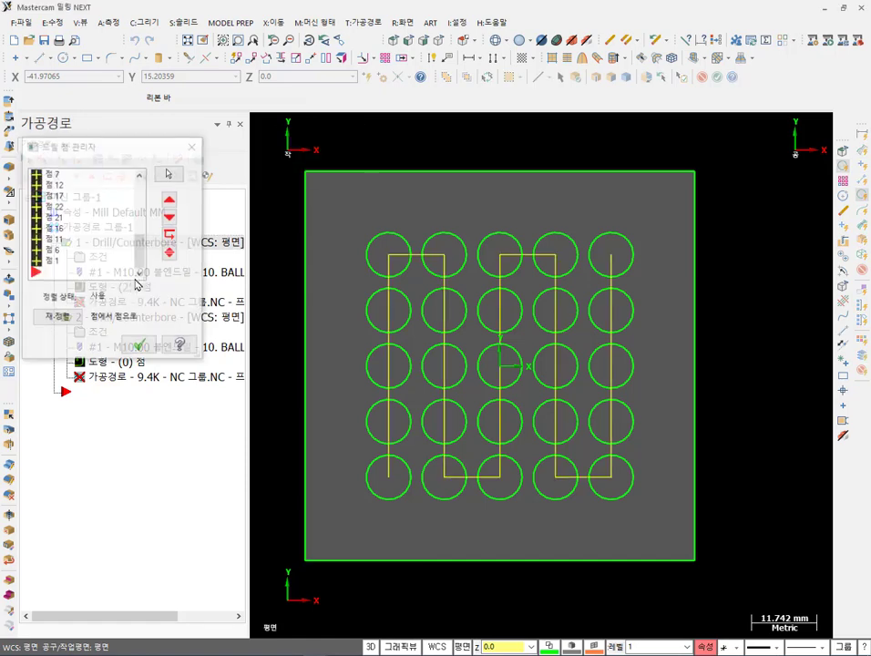
{"action": "right_click", "coordinate": [103, 201]}
{"action": "left_click", "coordinate": [146, 221]}
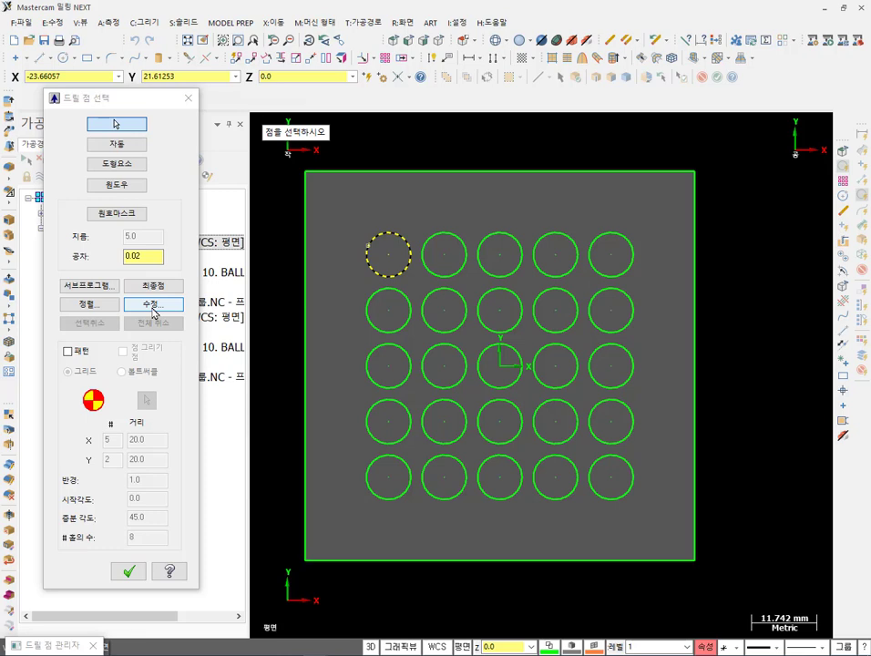
{"action": "left_click", "coordinate": [153, 305]}
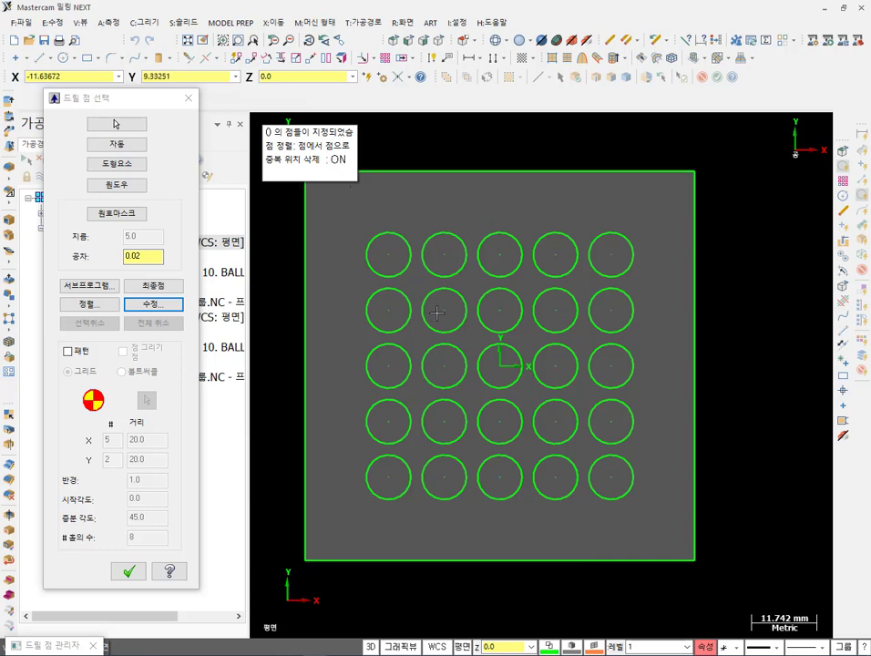
{"action": "left_click", "coordinate": [129, 570]}
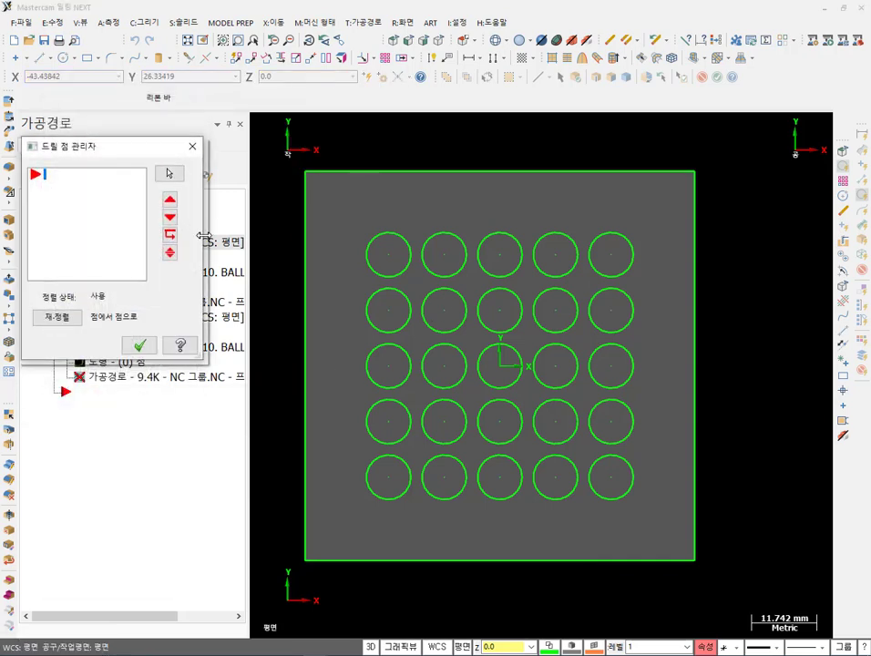
Reselect all circles of the 5 by 5 grid as drill points by entity, starting from the upper-left hole, and accept the point list.
{"action": "right_click", "coordinate": [80, 223]}
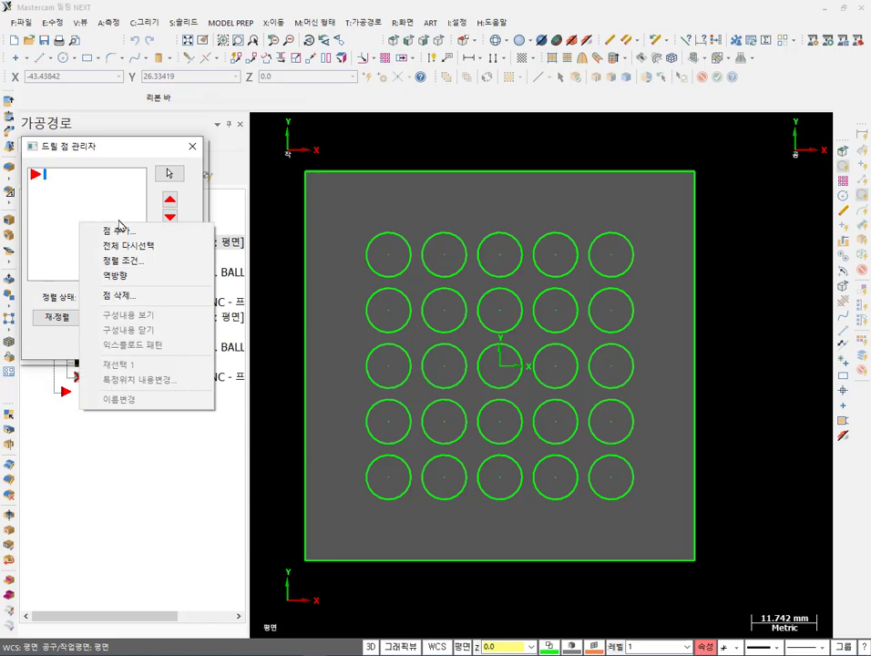
{"action": "left_click", "coordinate": [139, 248]}
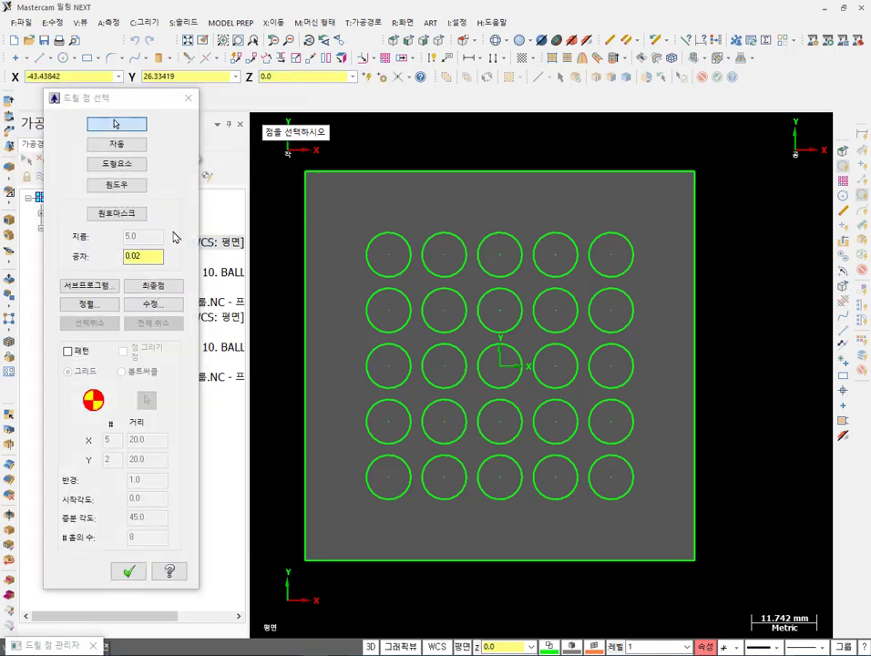
{"action": "left_click", "coordinate": [117, 164]}
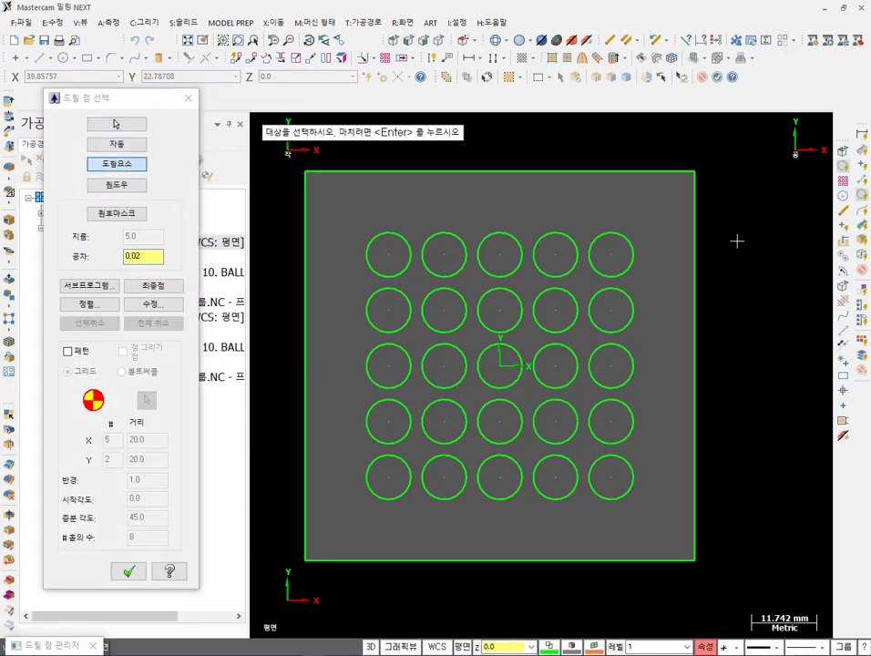
{"action": "key", "text": "ctrl+a"}
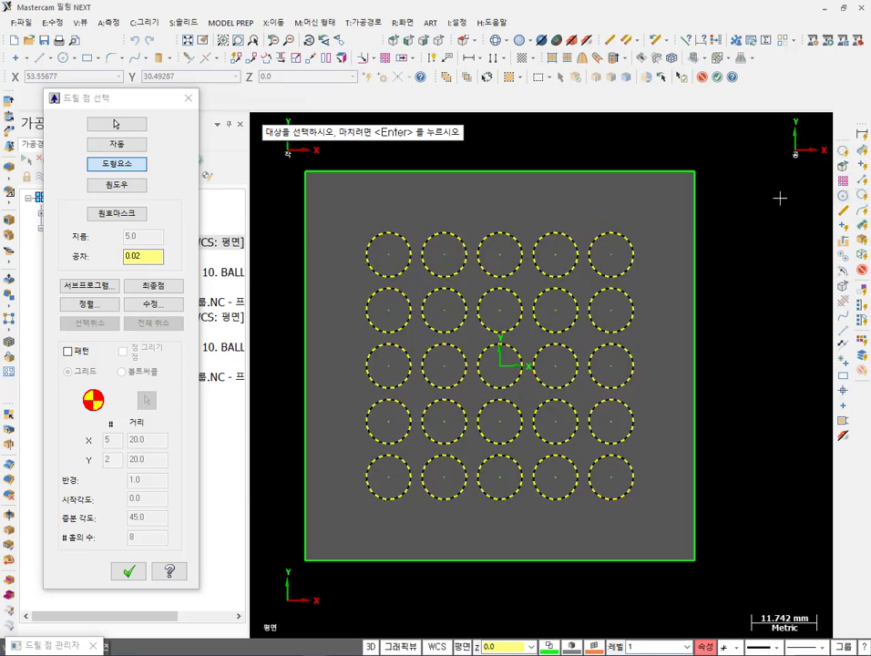
{"action": "left_click", "coordinate": [129, 571]}
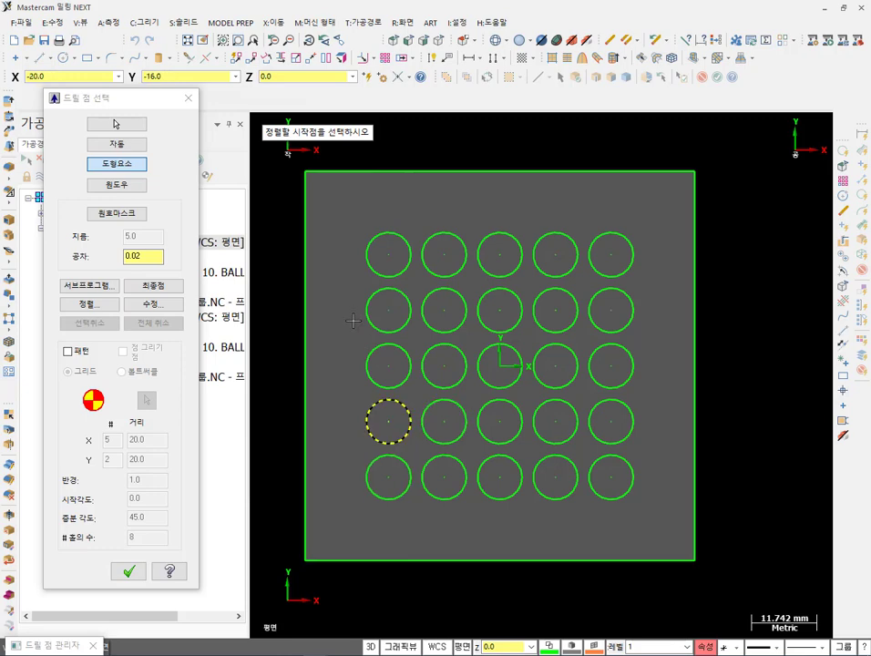
{"action": "left_click", "coordinate": [388, 253]}
{"action": "left_click", "coordinate": [127, 571]}
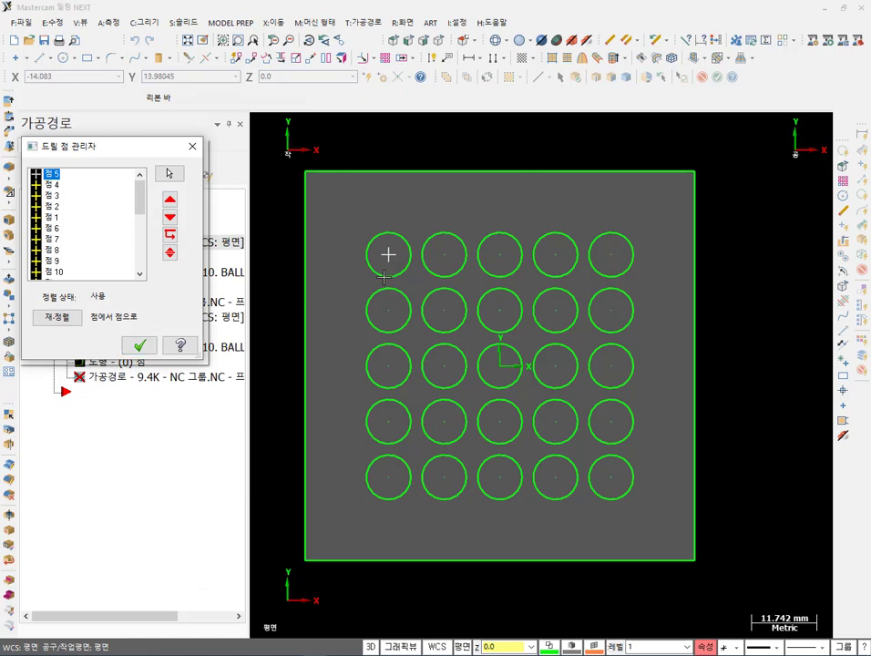
{"action": "right_click", "coordinate": [100, 199]}
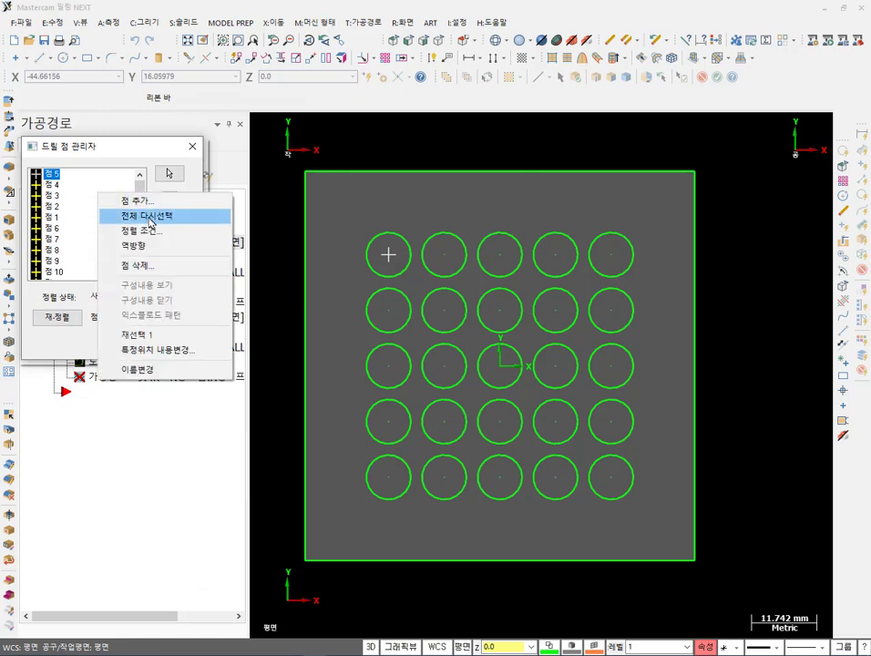
{"action": "left_click", "coordinate": [85, 233]}
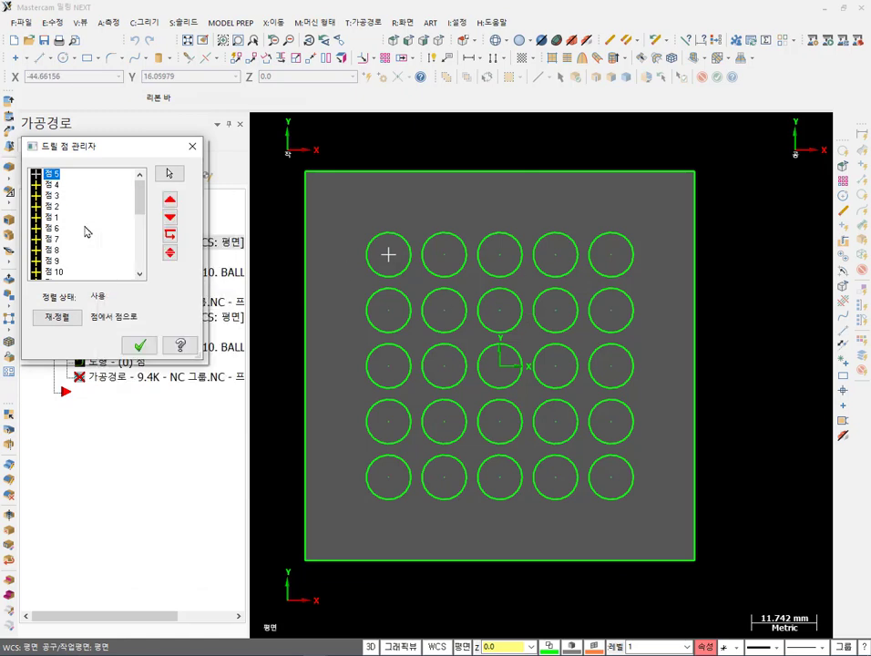
{"action": "left_click", "coordinate": [139, 345]}
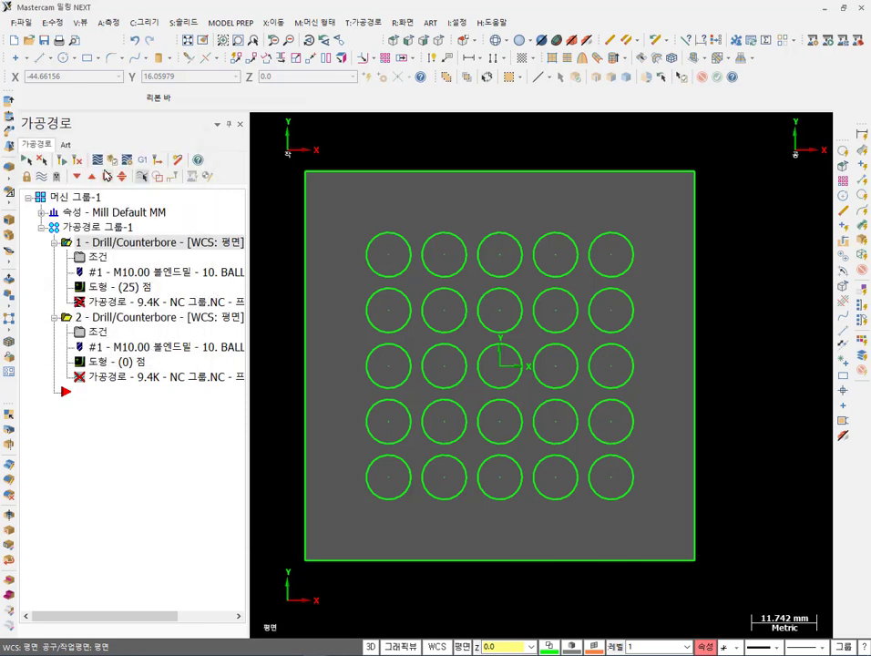
Reopen the first drill operation's point list and examine the options offered for the list and for point 25.
{"action": "left_click", "coordinate": [105, 284]}
{"action": "right_click", "coordinate": [101, 201]}
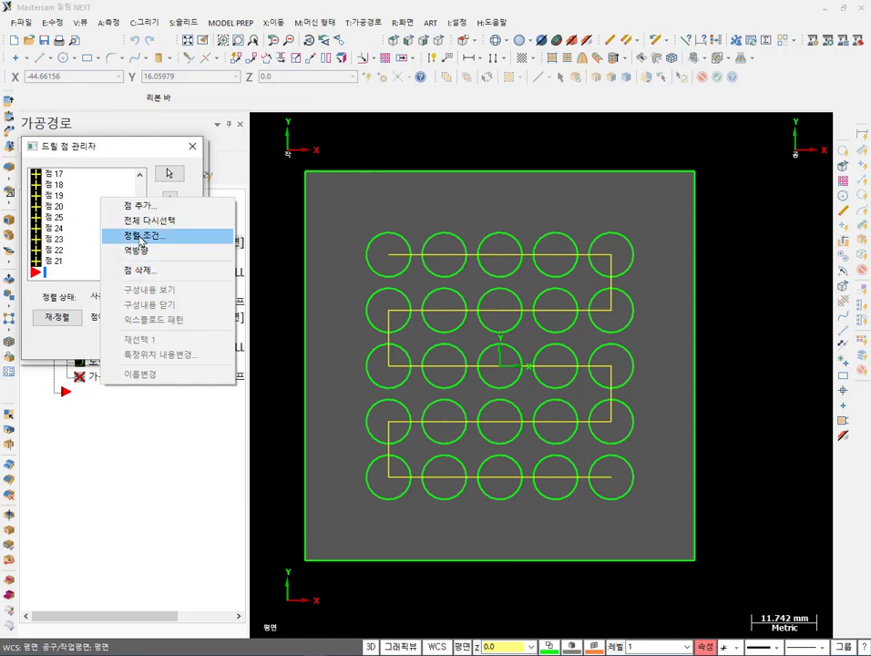
{"action": "left_click", "coordinate": [98, 193]}
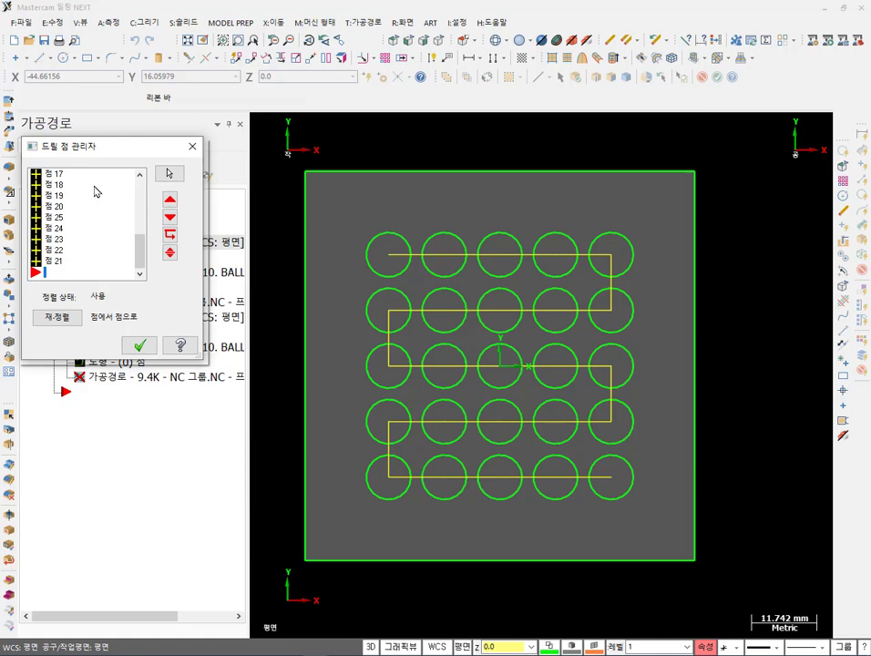
{"action": "left_click", "coordinate": [54, 219]}
{"action": "right_click", "coordinate": [55, 219]}
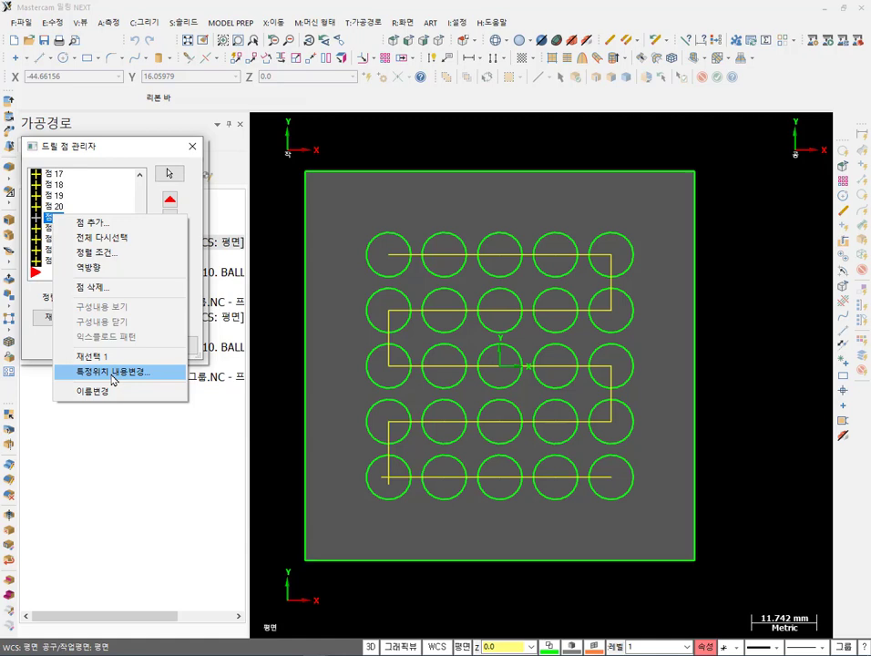
{"action": "left_click", "coordinate": [118, 270]}
Reselect only the grid's upper-left hole as drill point, view its individual drill parameters without changing them, and accept the point list.
{"action": "right_click", "coordinate": [100, 218]}
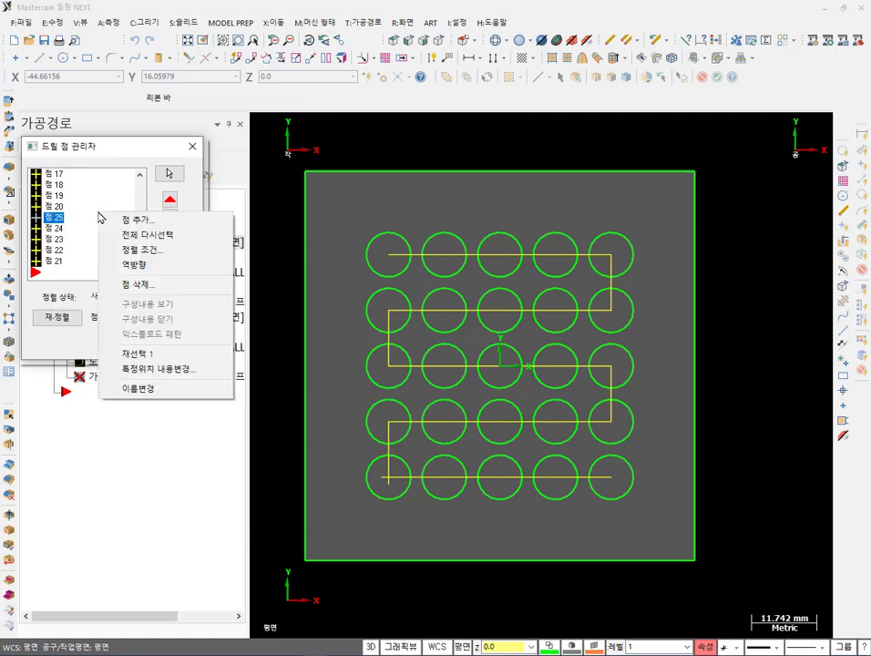
{"action": "left_click", "coordinate": [146, 235]}
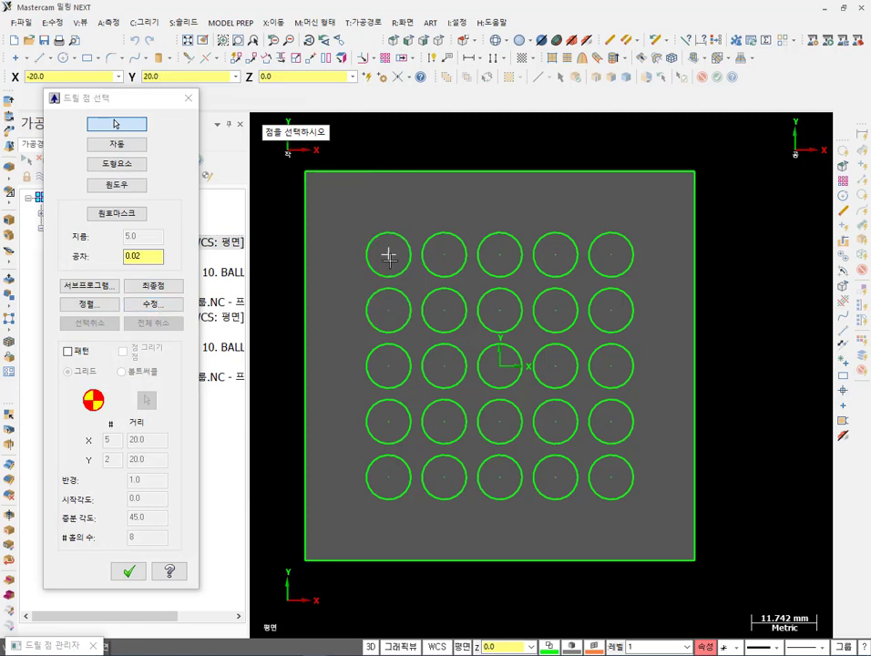
{"action": "left_click", "coordinate": [154, 304]}
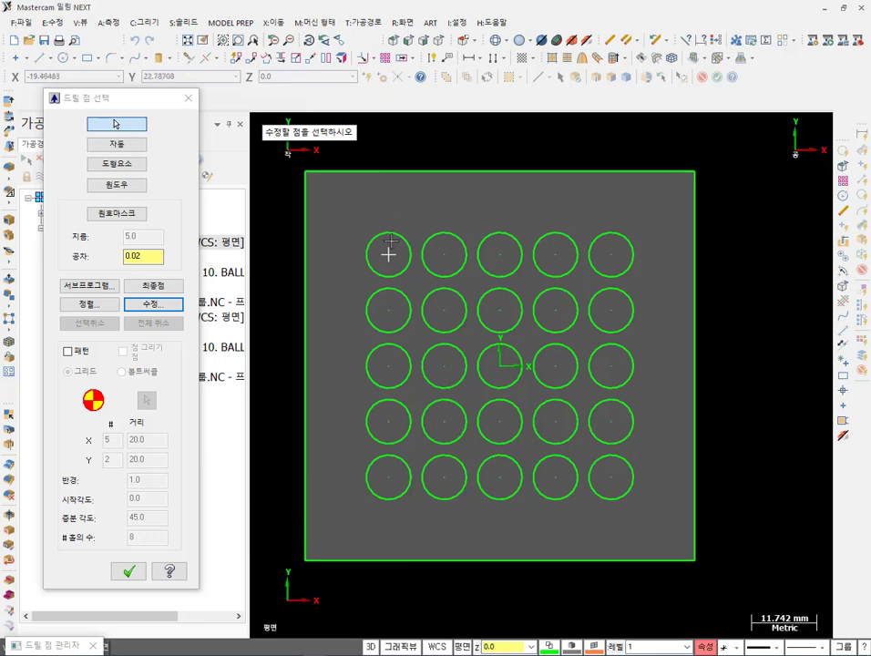
{"action": "left_click", "coordinate": [388, 254]}
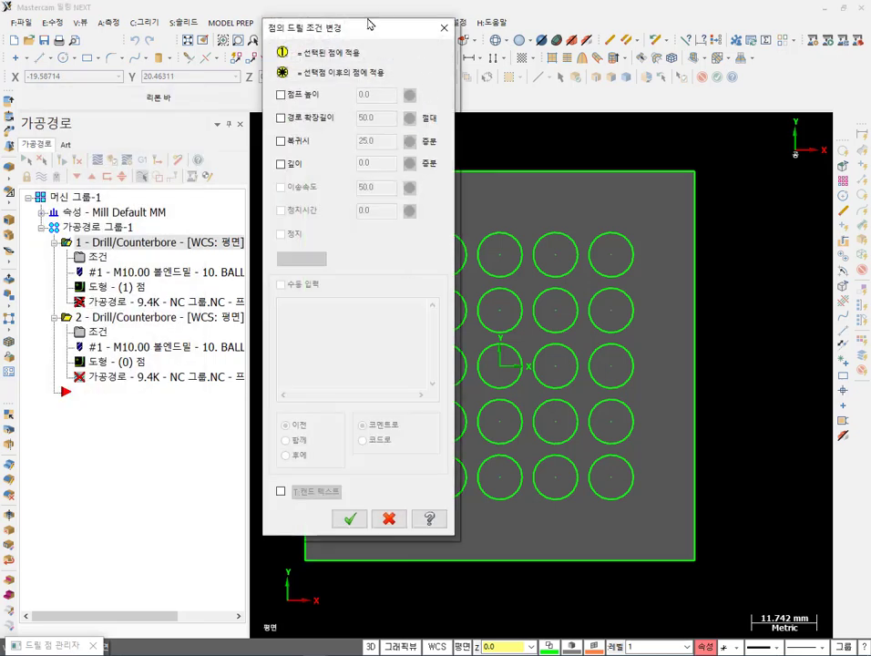
{"action": "left_click_drag", "start_coordinate": [368, 31], "coordinate": [717, 56]}
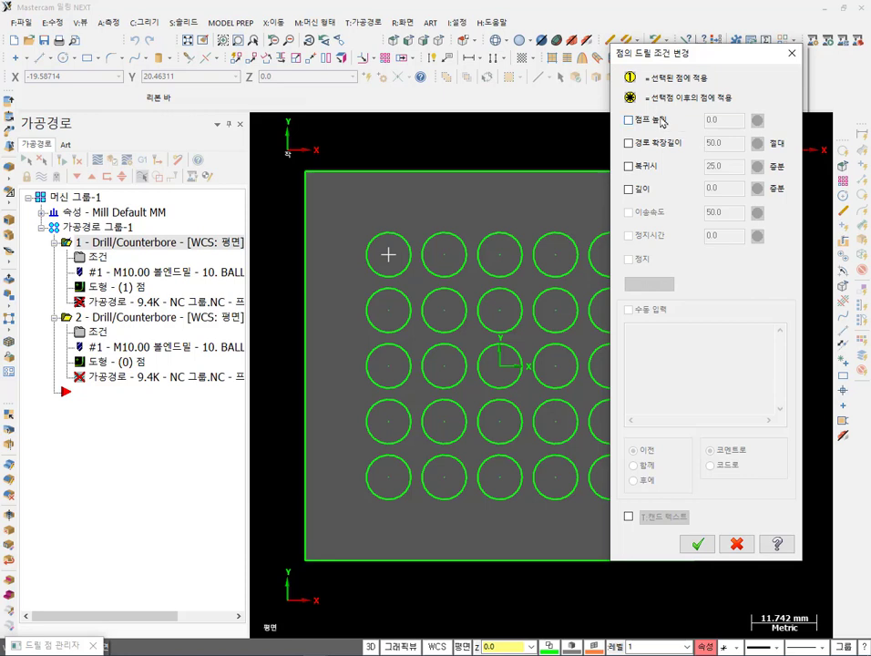
{"action": "left_click", "coordinate": [737, 544]}
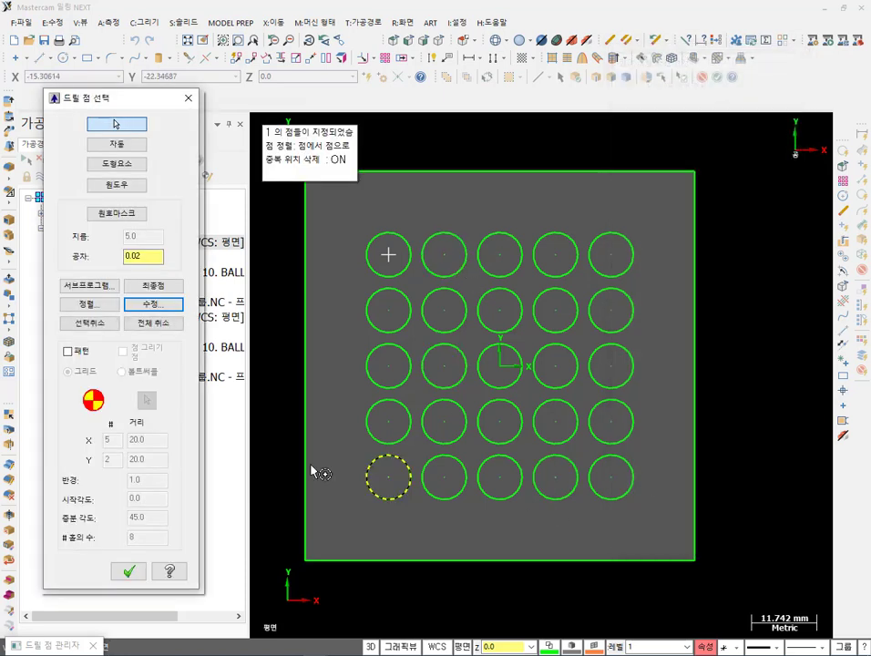
{"action": "left_click", "coordinate": [137, 573]}
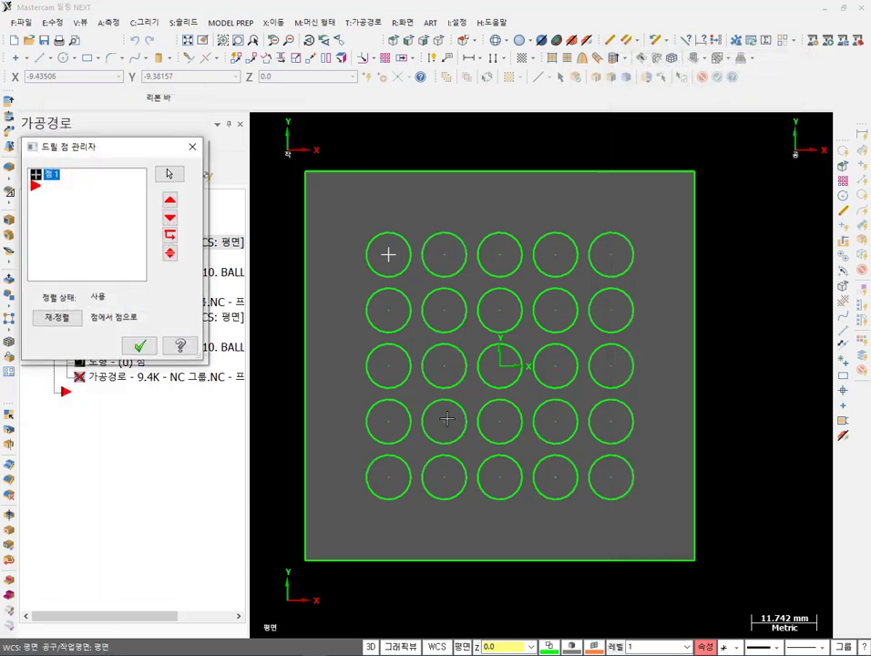
{"action": "left_click", "coordinate": [143, 347]}
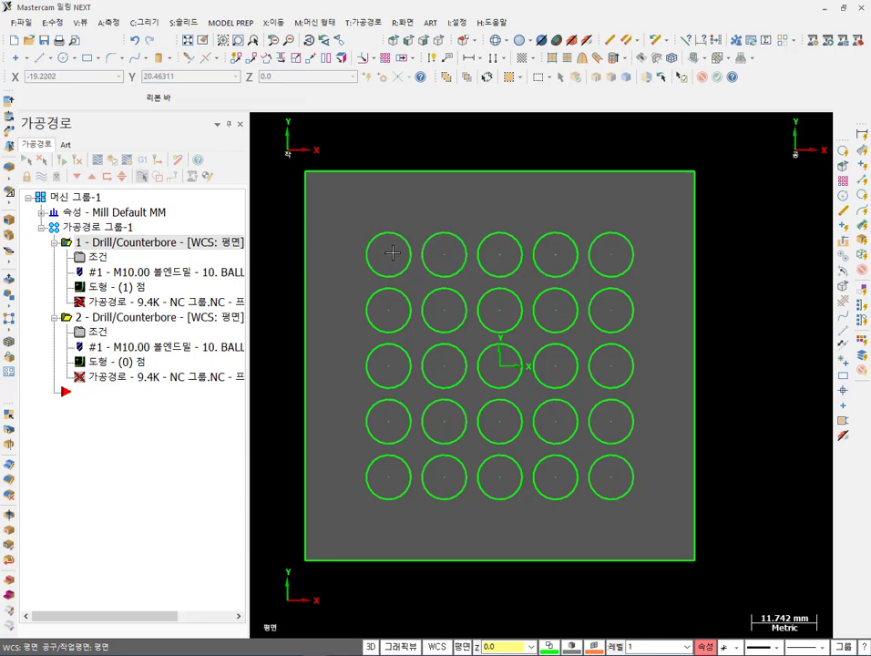
{"action": "left_click", "coordinate": [390, 480]}
{"action": "key", "text": "Escape"}
Start reselecting all drill points from the first Drill/Counterbore operation's toolpath parameters.
{"action": "scroll", "coordinate": [466, 269], "scroll_direction": "down", "scroll_amount": 1}
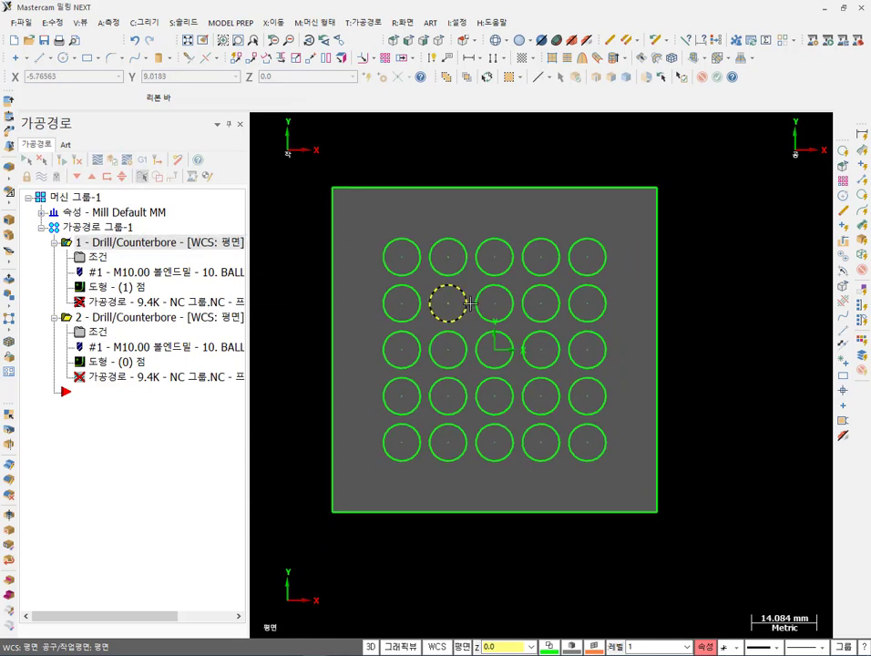
{"action": "key", "text": "alt+7"}
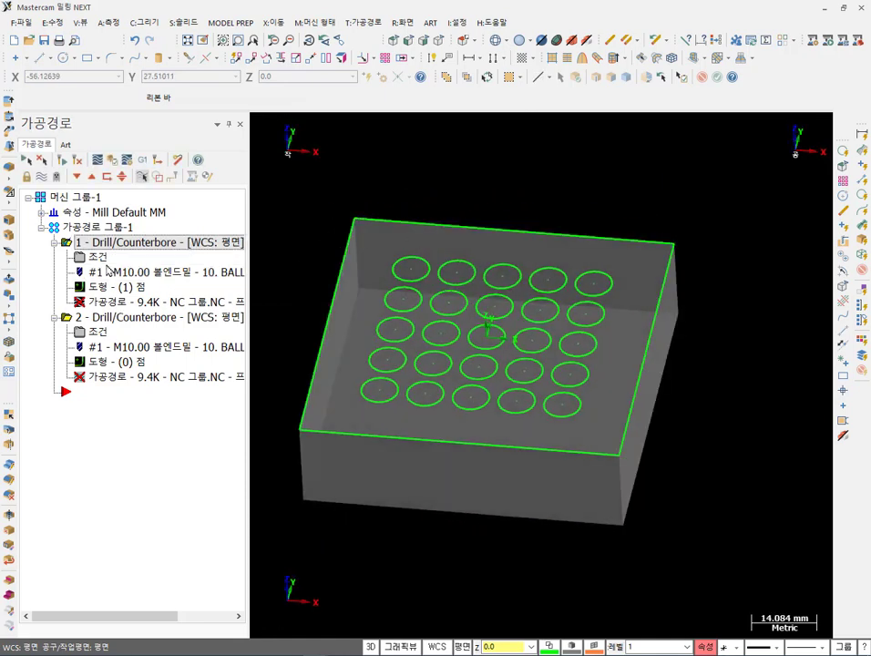
{"action": "left_click", "coordinate": [106, 259]}
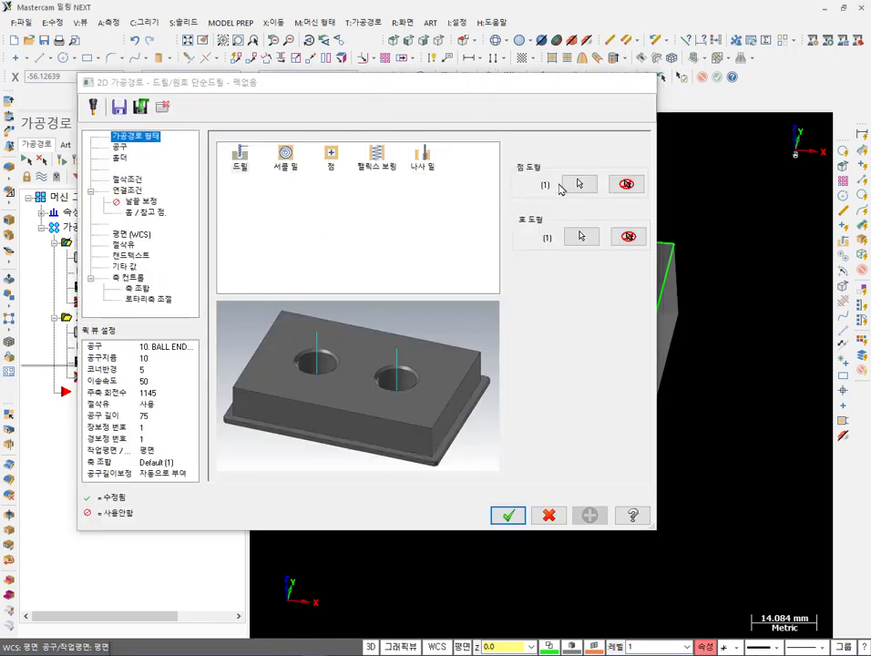
{"action": "left_click", "coordinate": [577, 185]}
{"action": "right_click", "coordinate": [84, 218]}
{"action": "left_click", "coordinate": [137, 236]}
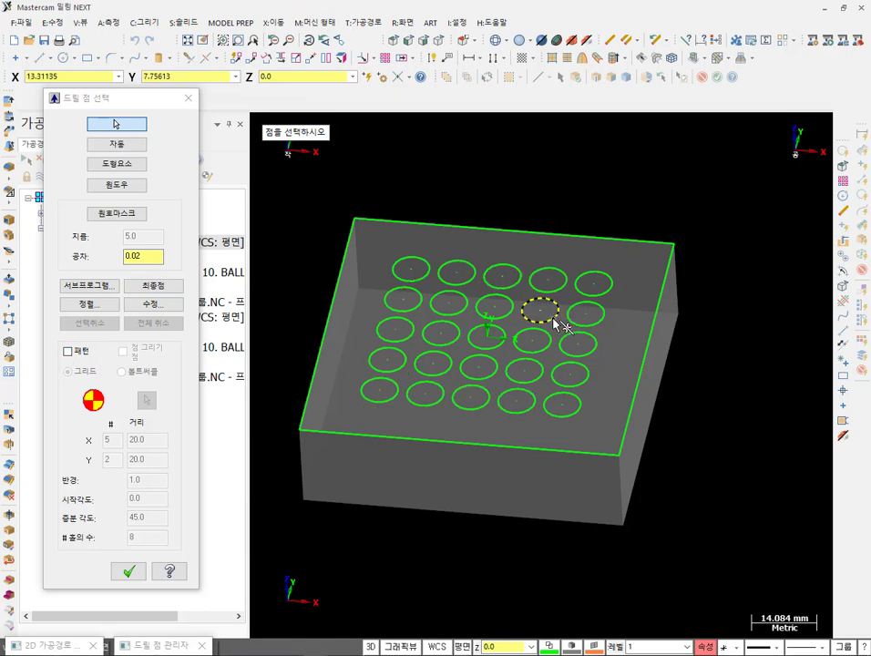
Check the AutoCursor snap settings, then leave the point selection and the operation parameters without picking any holes.
{"action": "right_click", "coordinate": [531, 187]}
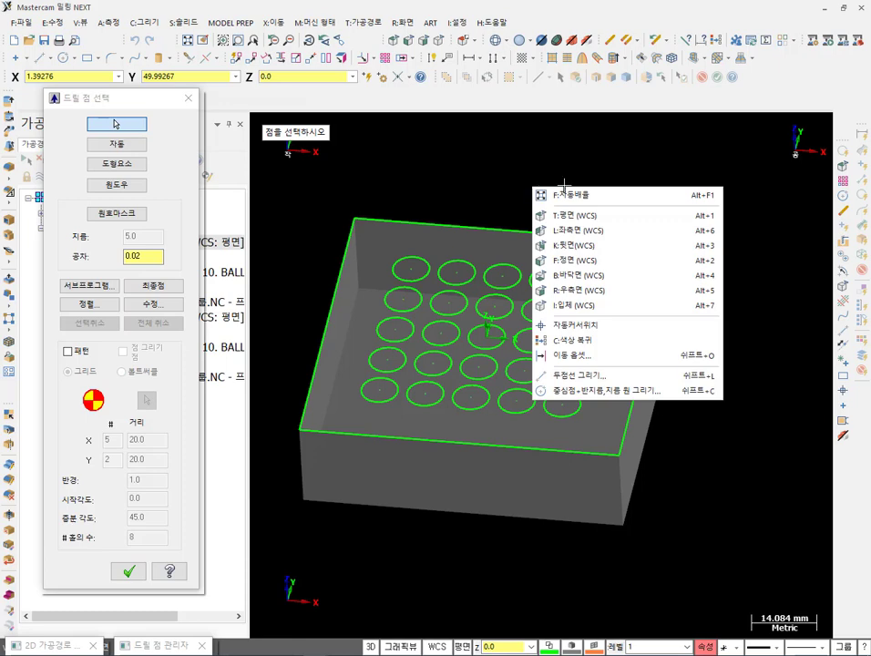
{"action": "left_click", "coordinate": [588, 325]}
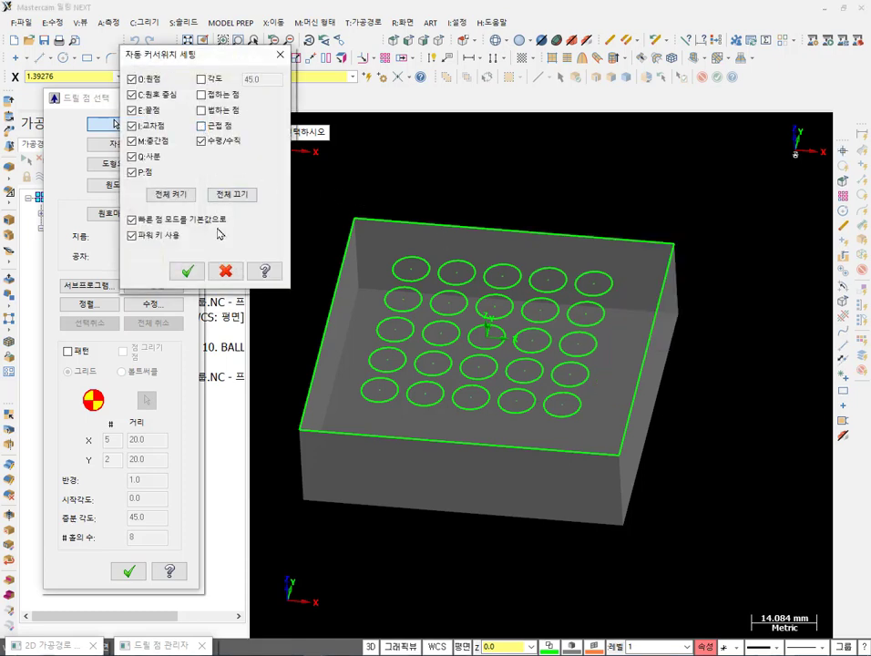
{"action": "left_click", "coordinate": [187, 271]}
{"action": "scroll", "coordinate": [496, 209], "scroll_direction": "up", "scroll_amount": 1}
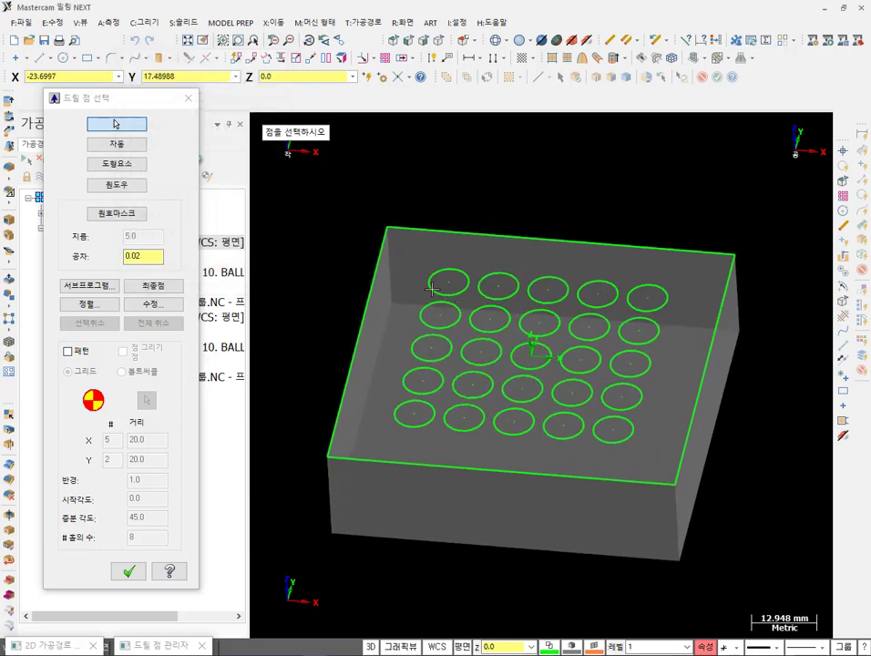
{"action": "left_click", "coordinate": [187, 98]}
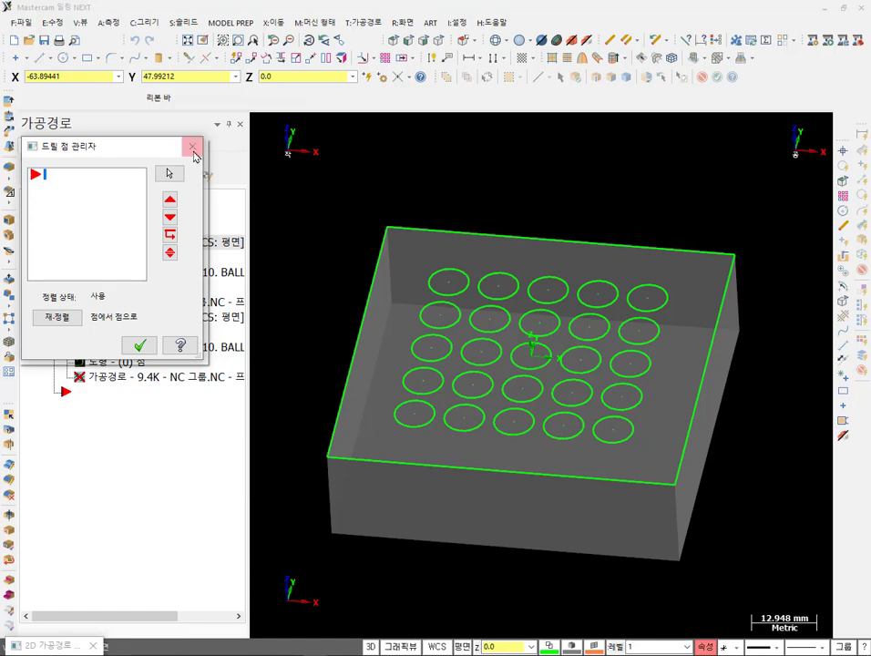
{"action": "left_click", "coordinate": [193, 146]}
{"action": "left_click", "coordinate": [549, 516]}
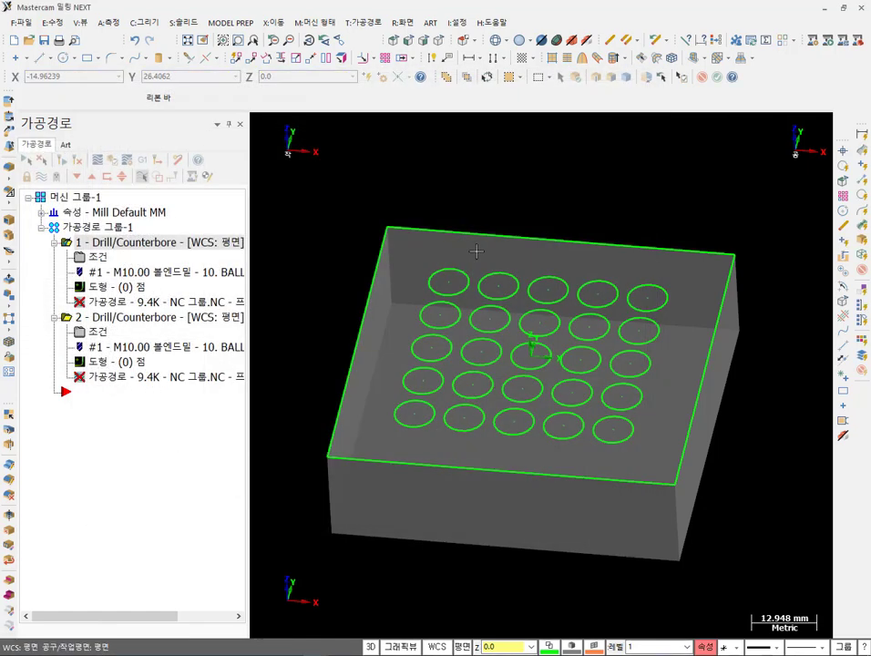
Delete all circles of the hole grid from the block and return to the plan view.
{"action": "left_click", "coordinate": [863, 197]}
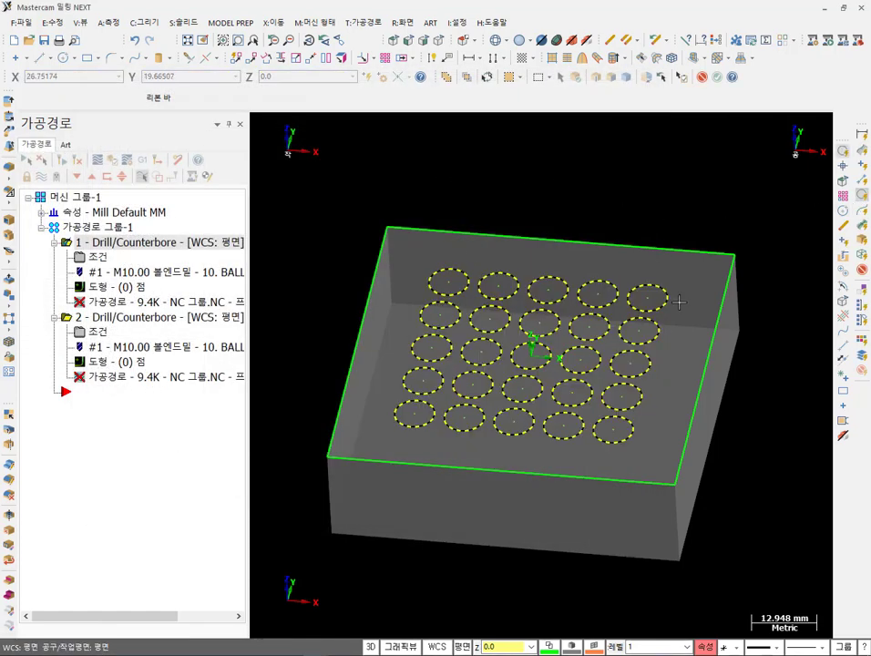
{"action": "key", "text": "Delete"}
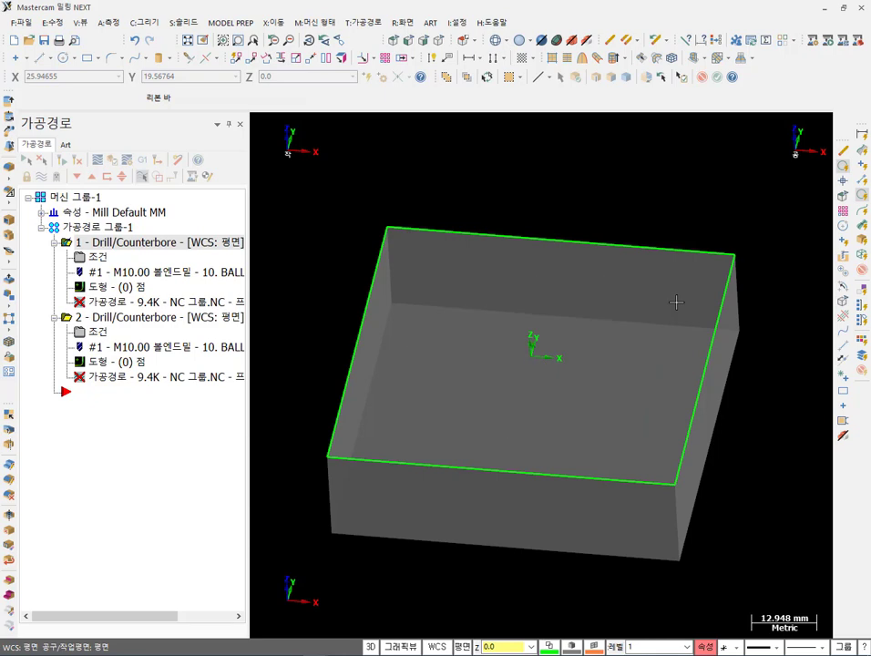
{"action": "left_click", "coordinate": [396, 40]}
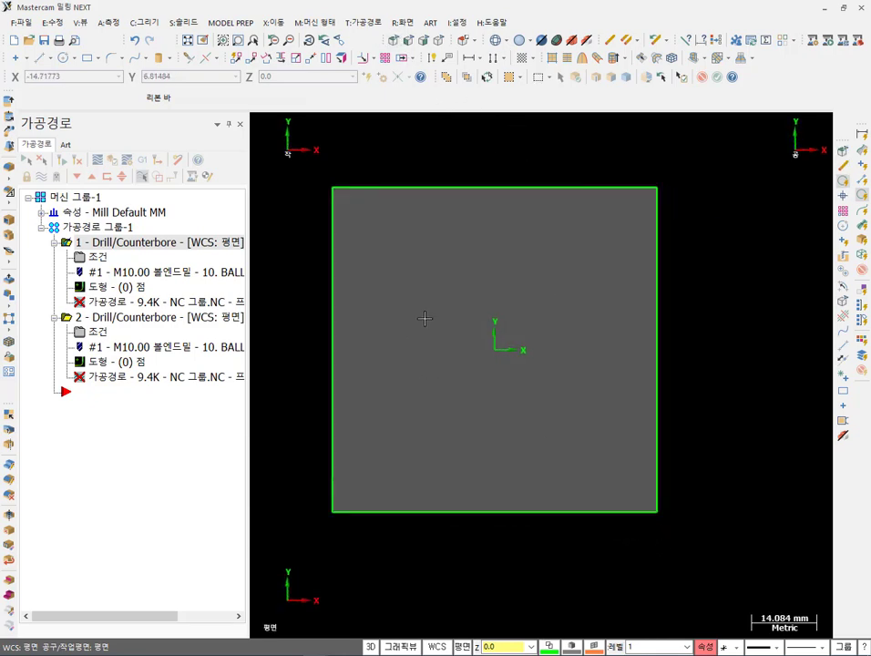
Start adding drill points to the first Drill/Counterbore operation as a grid pattern instead of picked geometry.
{"action": "left_click", "coordinate": [95, 282]}
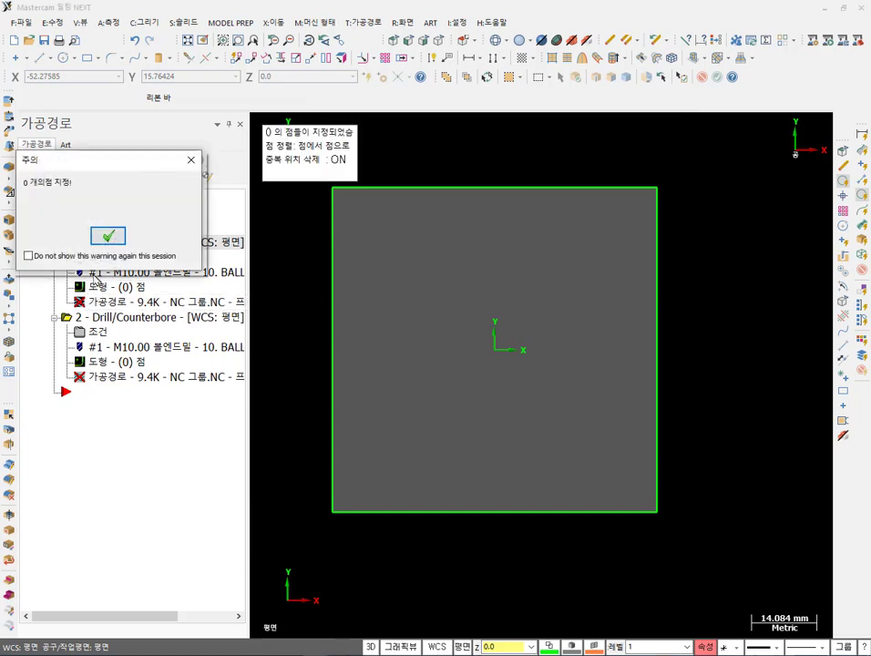
{"action": "left_click", "coordinate": [109, 236]}
{"action": "right_click", "coordinate": [84, 213]}
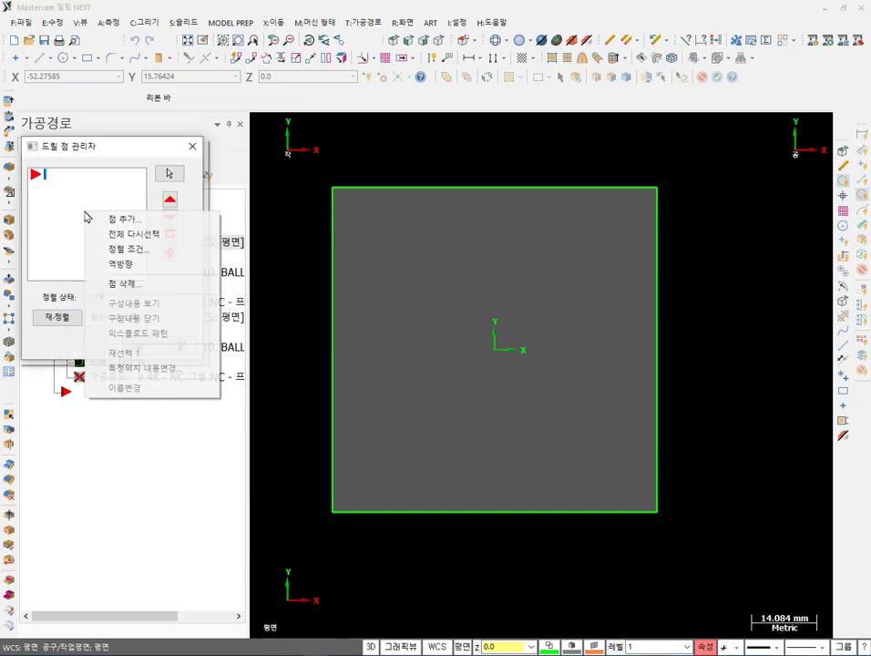
{"action": "left_click", "coordinate": [133, 218]}
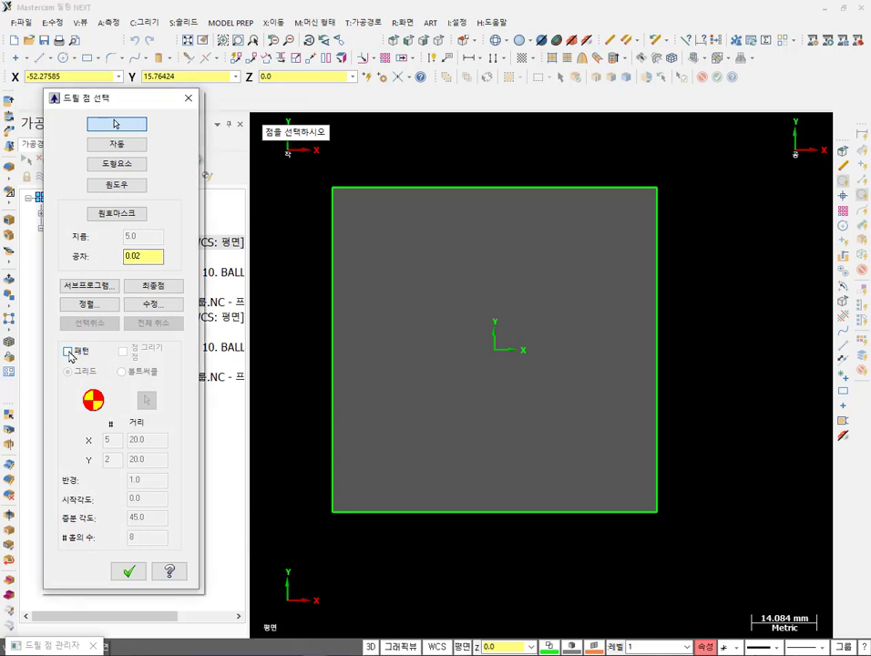
{"action": "left_click", "coordinate": [68, 352]}
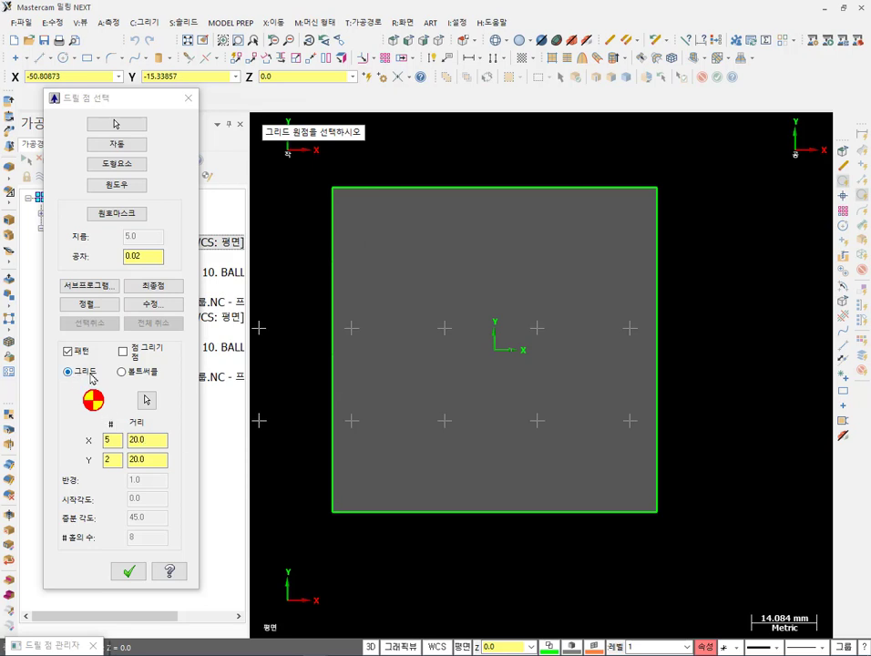
Set the grid pattern's spacing to 15 mm in both X and Y.
{"action": "left_click", "coordinate": [151, 440]}
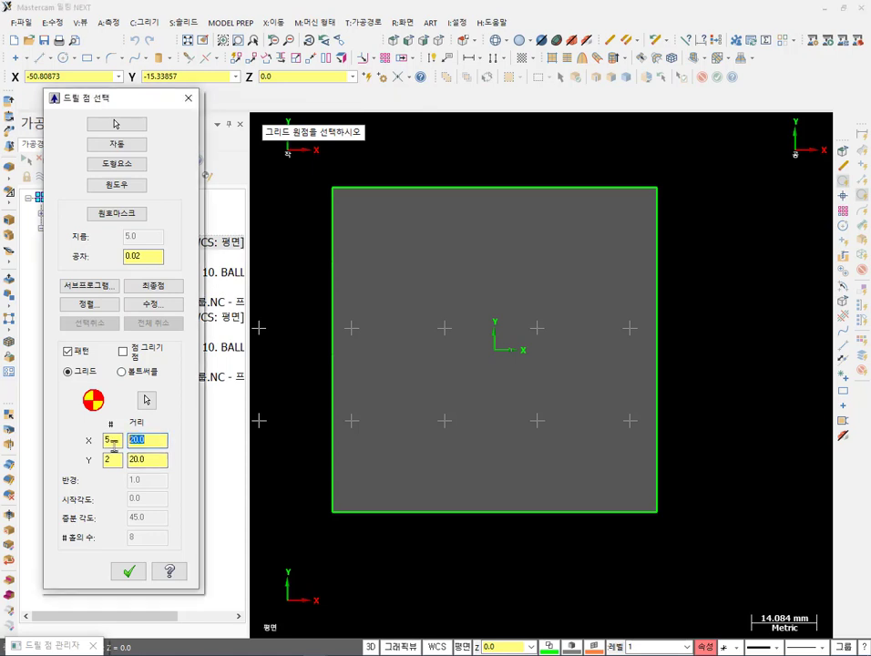
{"action": "type", "text": "15.0"}
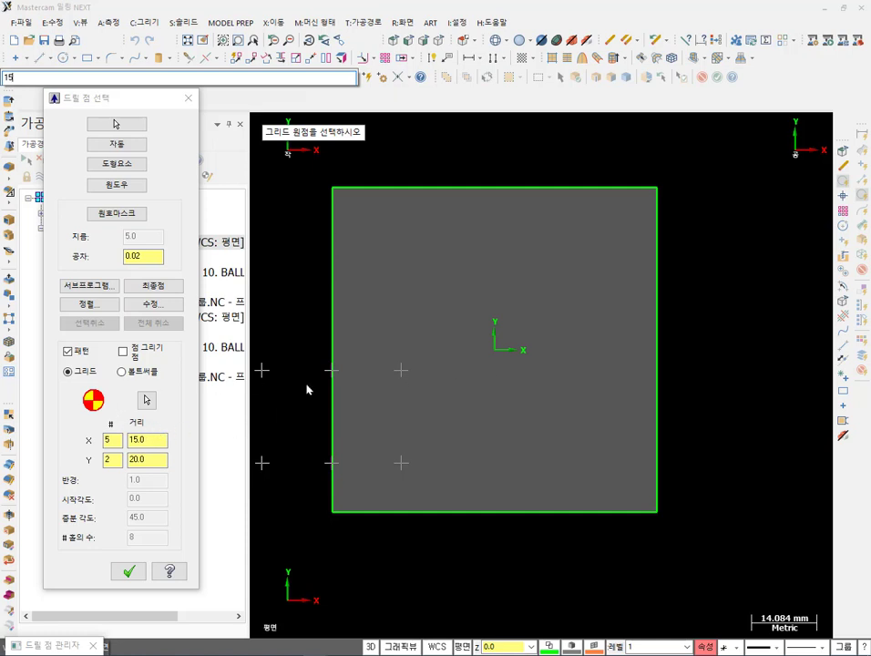
{"action": "left_click", "coordinate": [152, 459]}
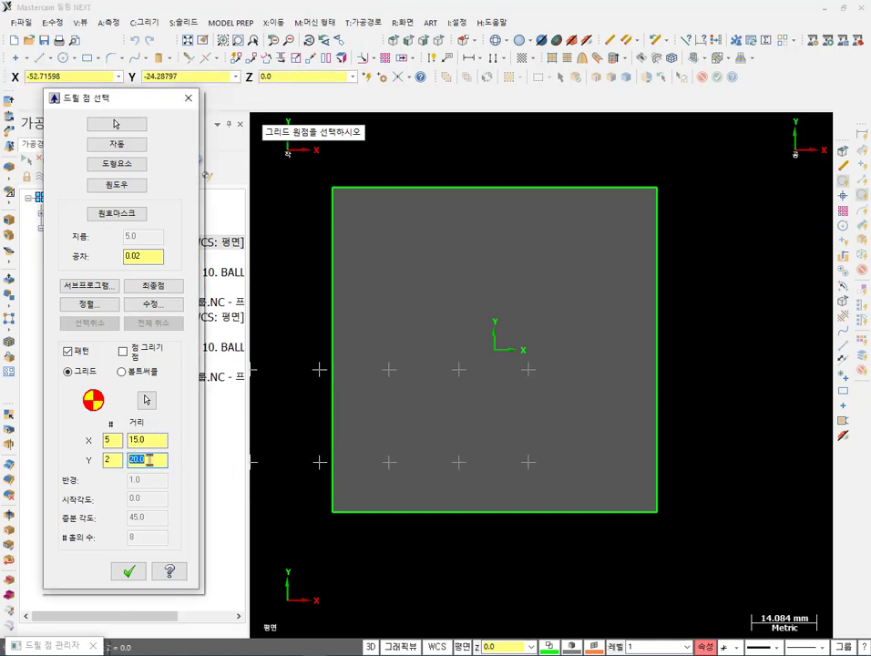
{"action": "type", "text": "15"}
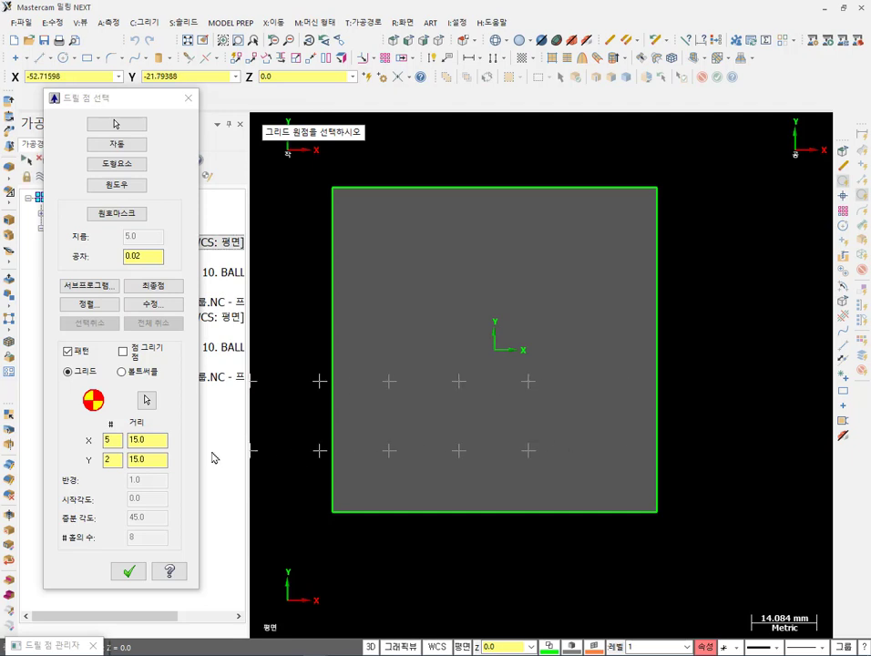
Set the grid pattern to 6 by 6 points with 10 mm spacing in both X and Y.
{"action": "left_click", "coordinate": [158, 441]}
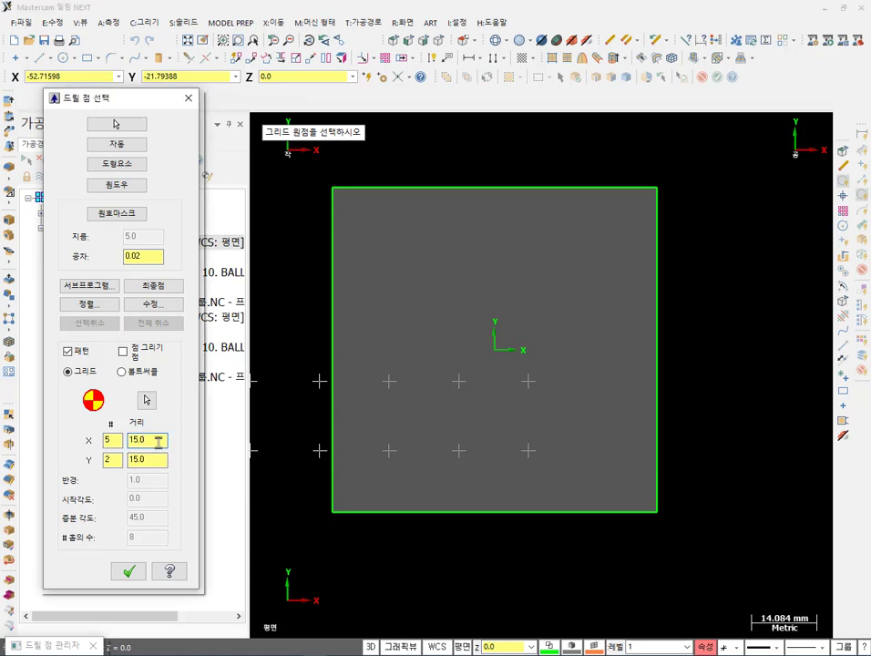
{"action": "double_click", "coordinate": [157, 440]}
{"action": "type", "text": "15."}
{"action": "type", "text": "0"}
{"action": "left_click", "coordinate": [160, 458]}
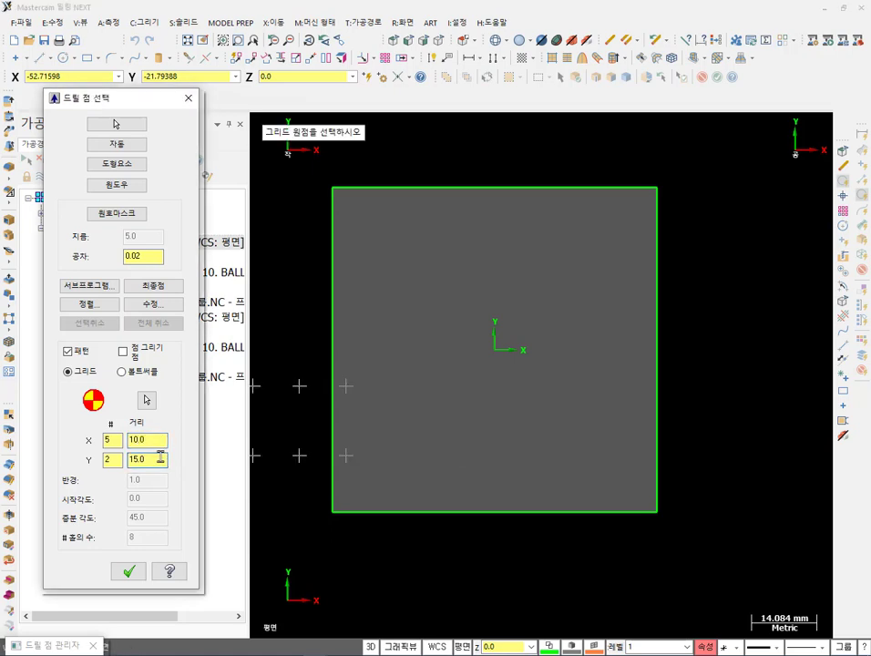
{"action": "type", "text": "10"}
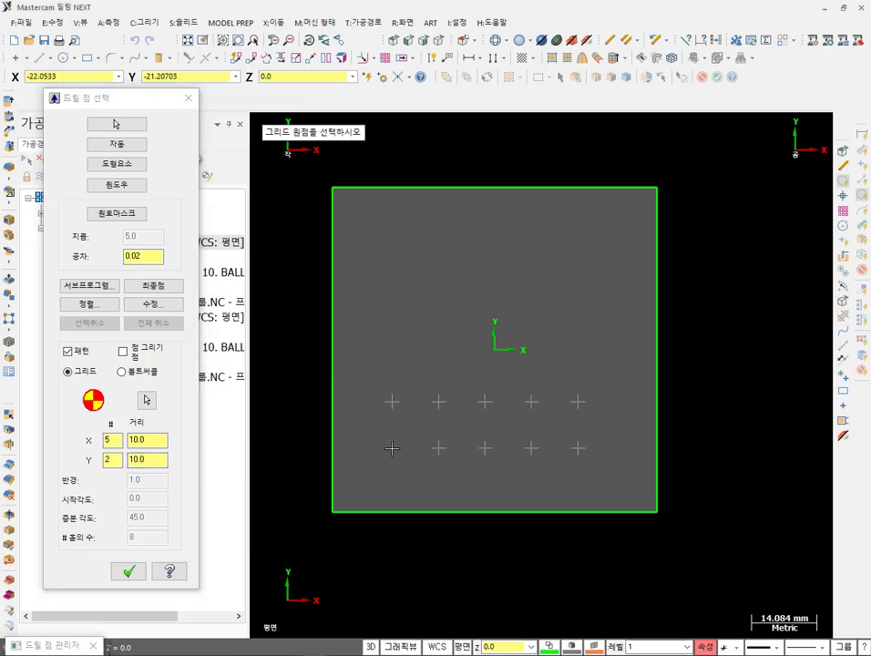
{"action": "double_click", "coordinate": [112, 439]}
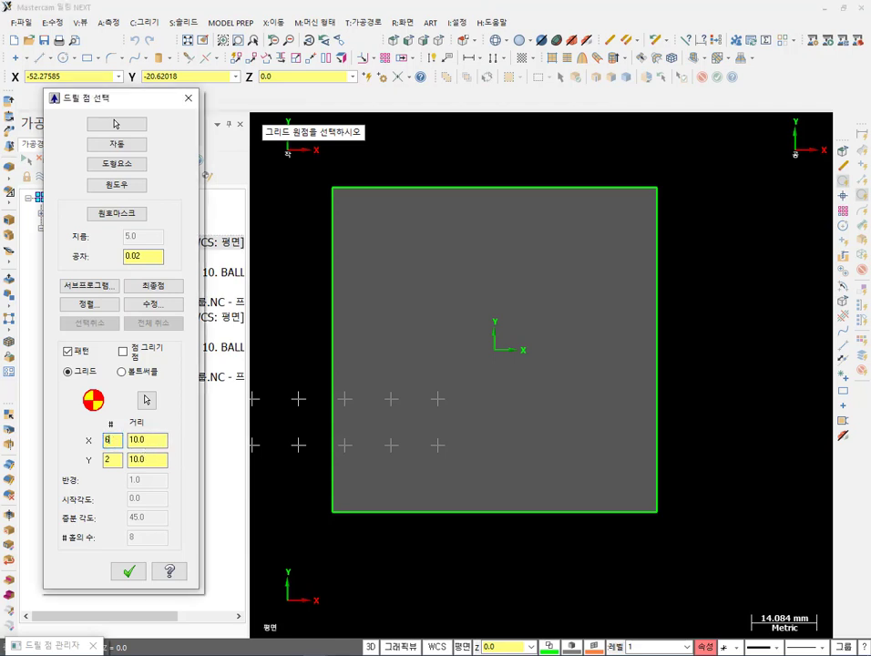
{"action": "type", "text": "6"}
{"action": "double_click", "coordinate": [107, 460]}
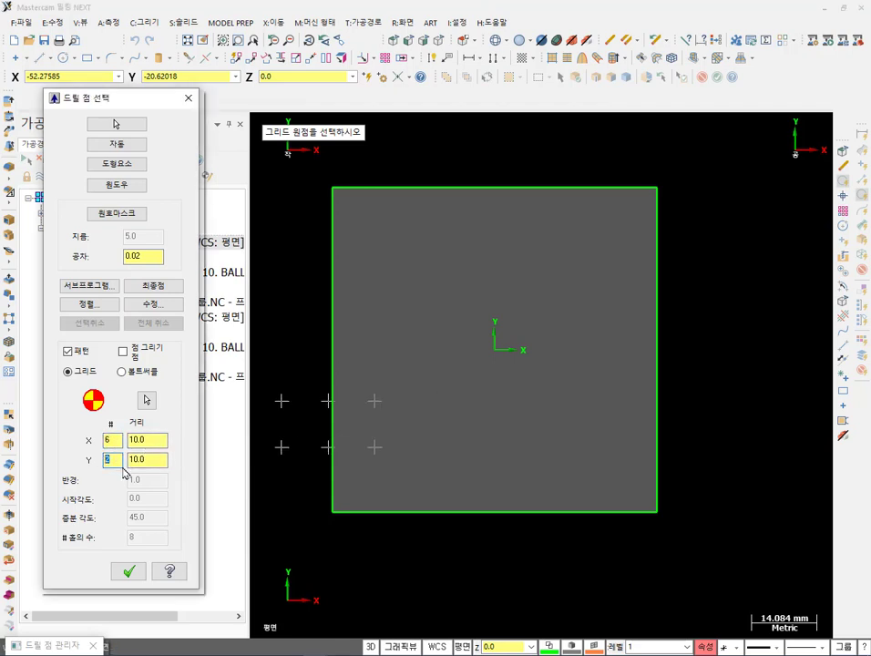
{"action": "type", "text": "6"}
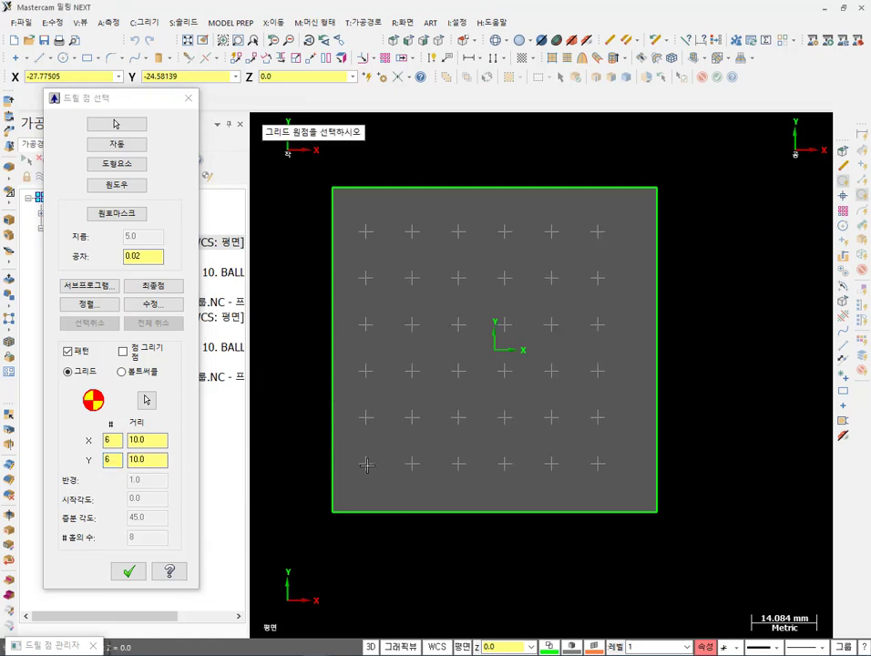
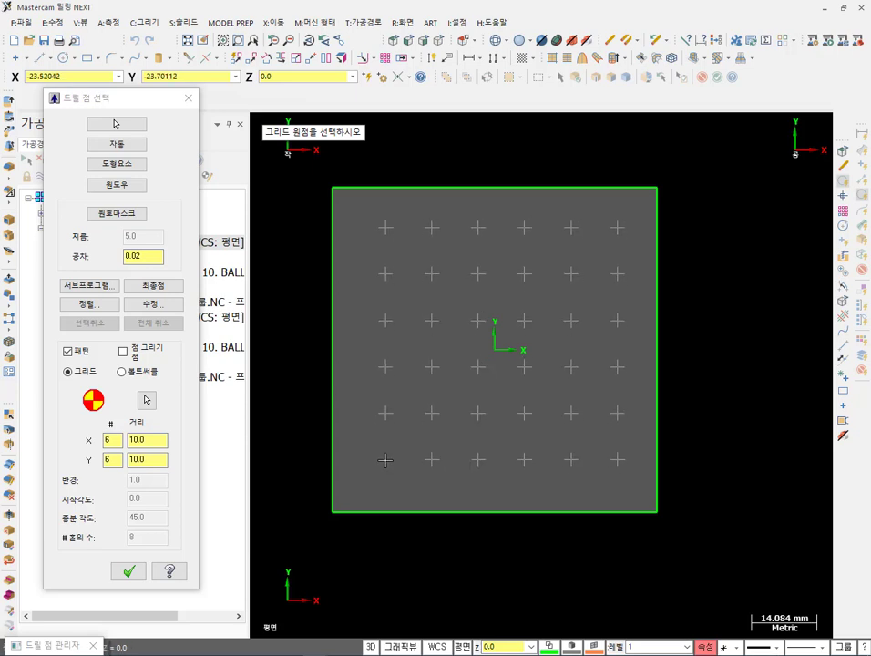
Place the grid origin at X-20, Y-20, referenced from the block's lower-left corner, and use it as the sorting start point.
{"action": "left_click", "coordinate": [333, 514]}
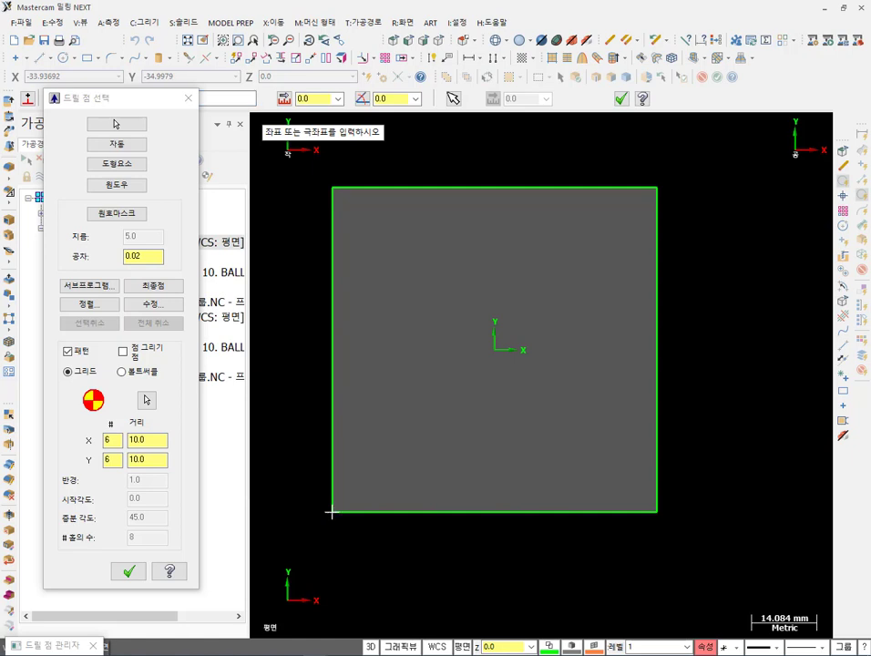
{"action": "key", "text": "Escape"}
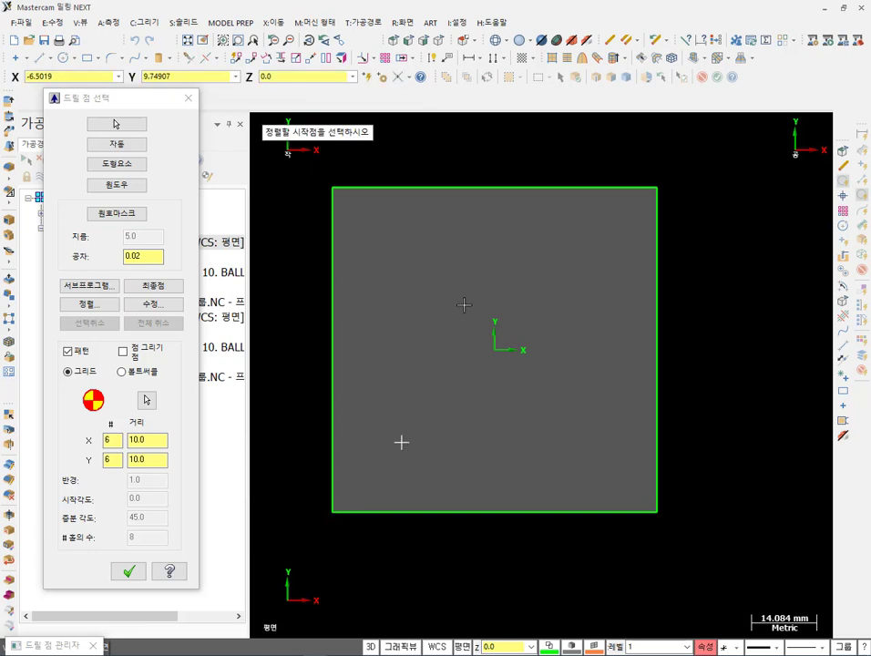
{"action": "left_click", "coordinate": [401, 443]}
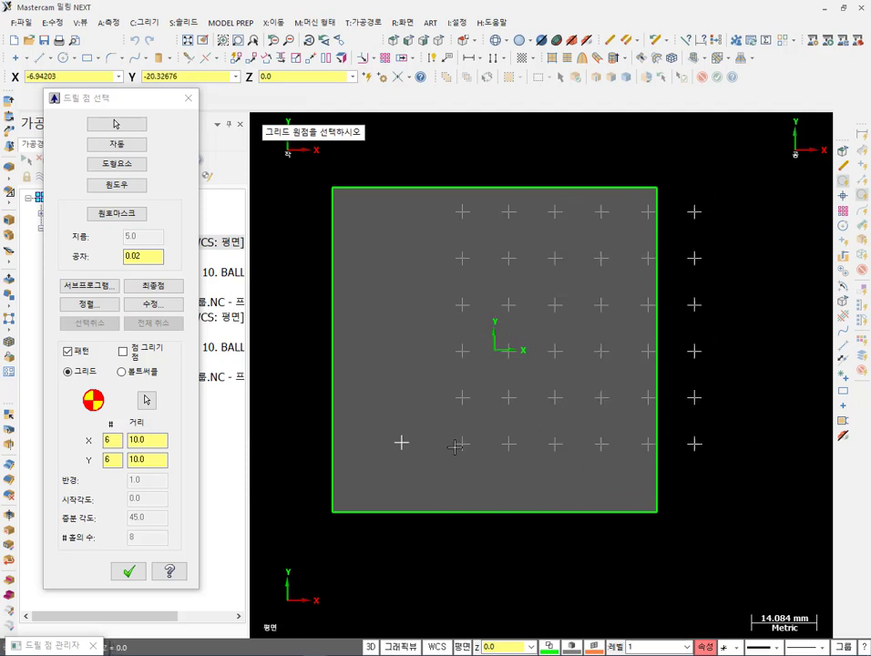
Accept the grid pattern as the drill points and regenerate the first operation's toolpath.
{"action": "left_click", "coordinate": [145, 569]}
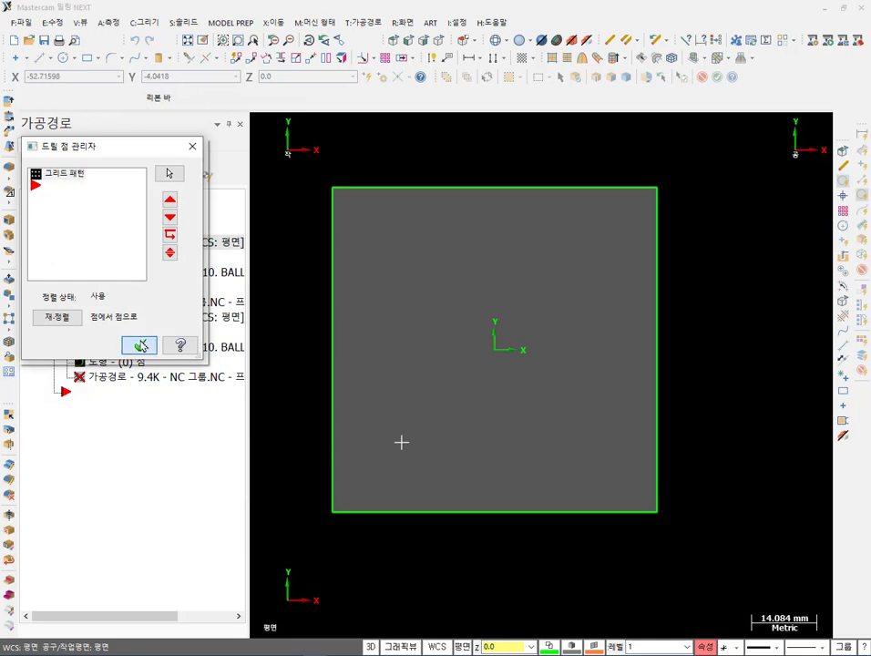
{"action": "left_click", "coordinate": [143, 344]}
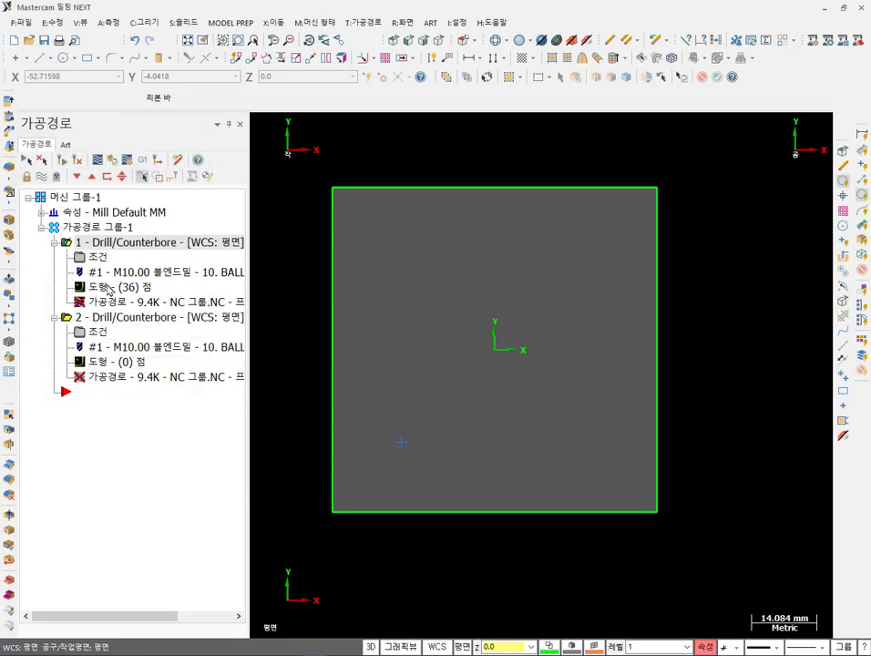
{"action": "left_click", "coordinate": [61, 161]}
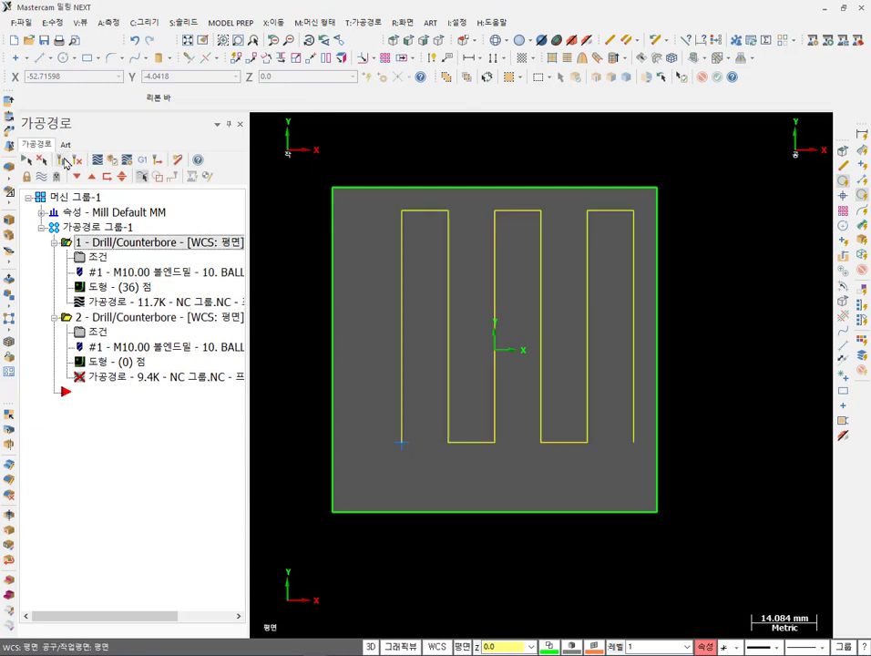
Backplot the first drill operation through to its end and inspect the path in isometric view.
{"action": "scroll", "coordinate": [505, 468], "scroll_direction": "down", "scroll_amount": 1}
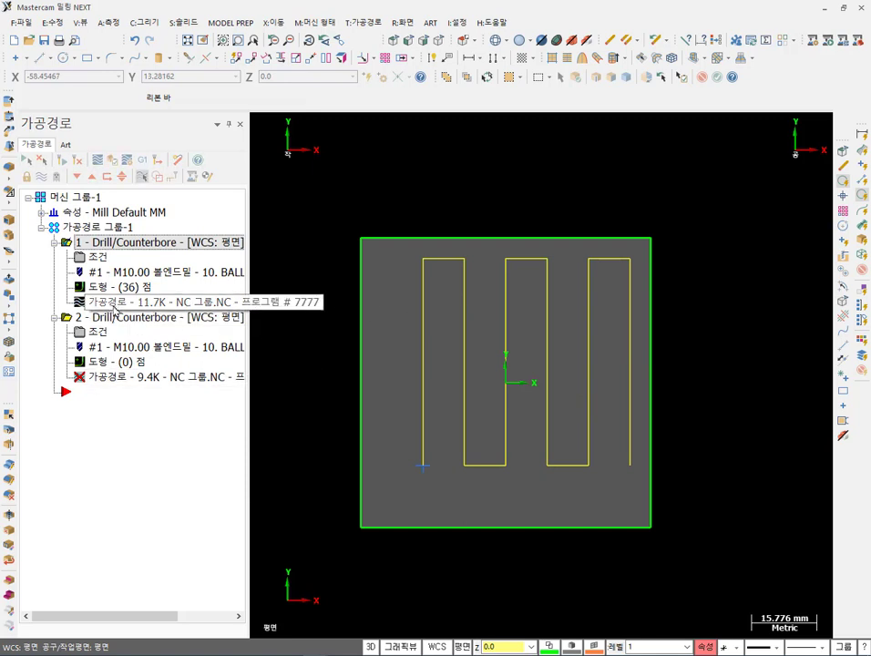
{"action": "key", "text": "alt+t"}
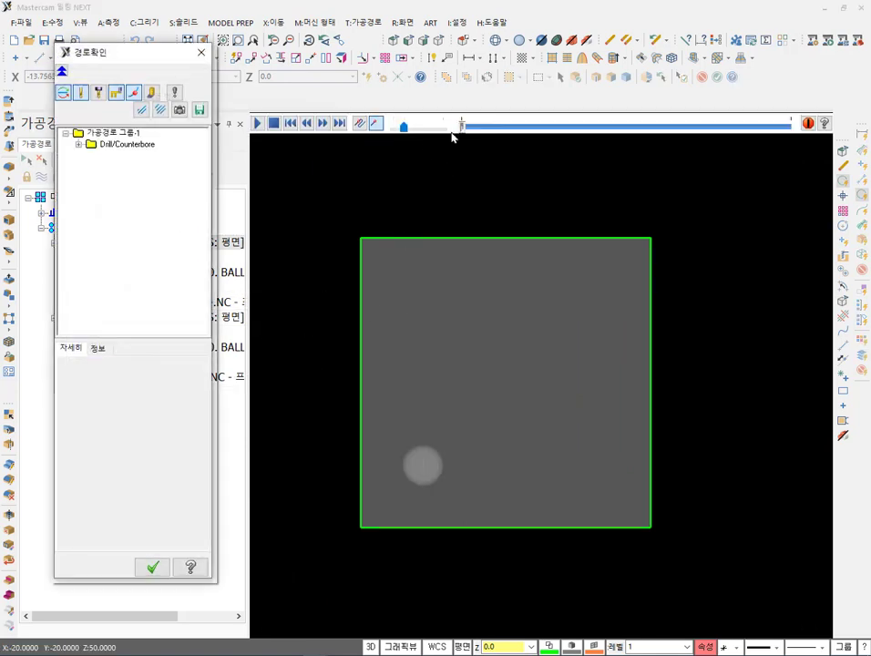
{"action": "mouse_move", "coordinate": [462, 127]}
{"action": "left_mouse_down"}
{"action": "mouse_move", "coordinate": [566, 132]}
{"action": "mouse_move", "coordinate": [797, 187]}
{"action": "left_mouse_up"}
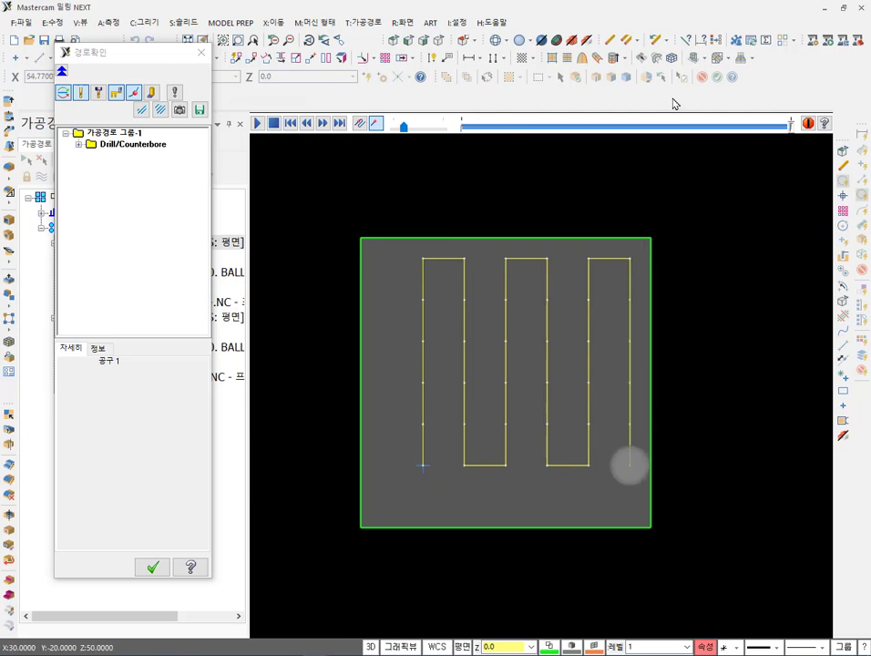
{"action": "left_click", "coordinate": [330, 36]}
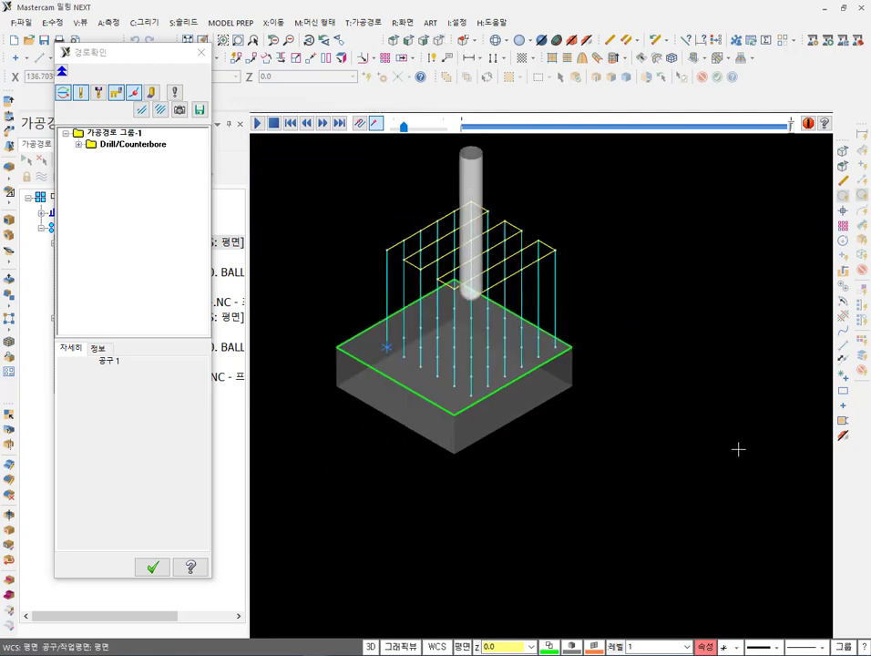
{"action": "scroll", "coordinate": [449, 339], "scroll_direction": "up", "scroll_amount": 4}
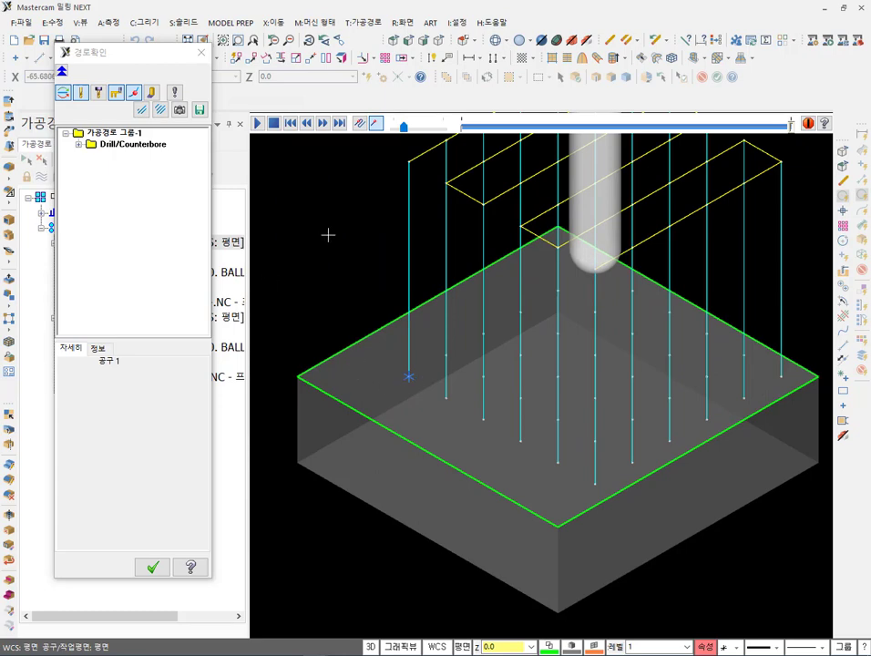
{"action": "scroll", "coordinate": [405, 359], "scroll_direction": "up", "scroll_amount": 1}
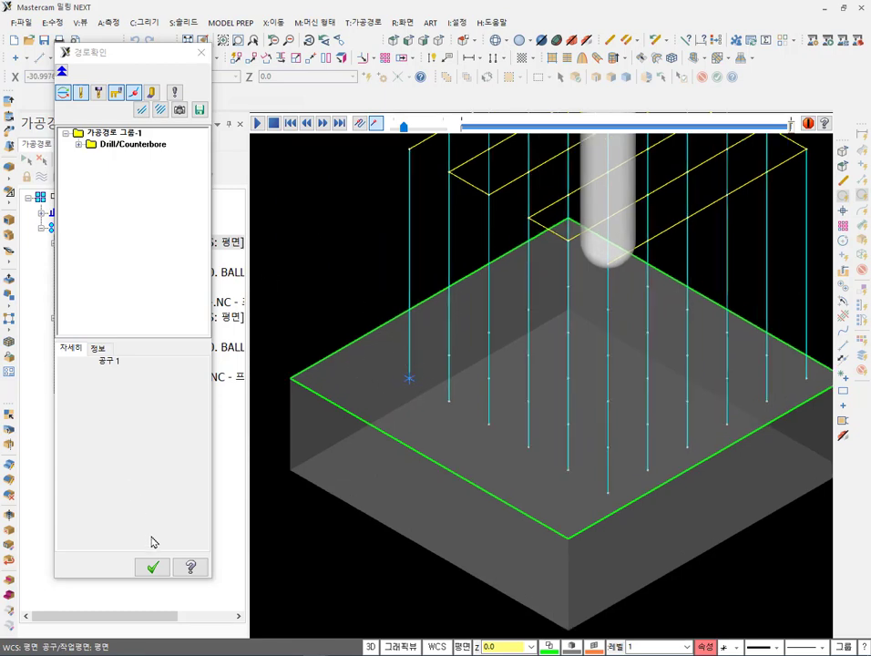
{"action": "left_click", "coordinate": [153, 567]}
Open the first operation's drill points and expand the grid pattern to review its individual points through the end of the list.
{"action": "left_click", "coordinate": [109, 288]}
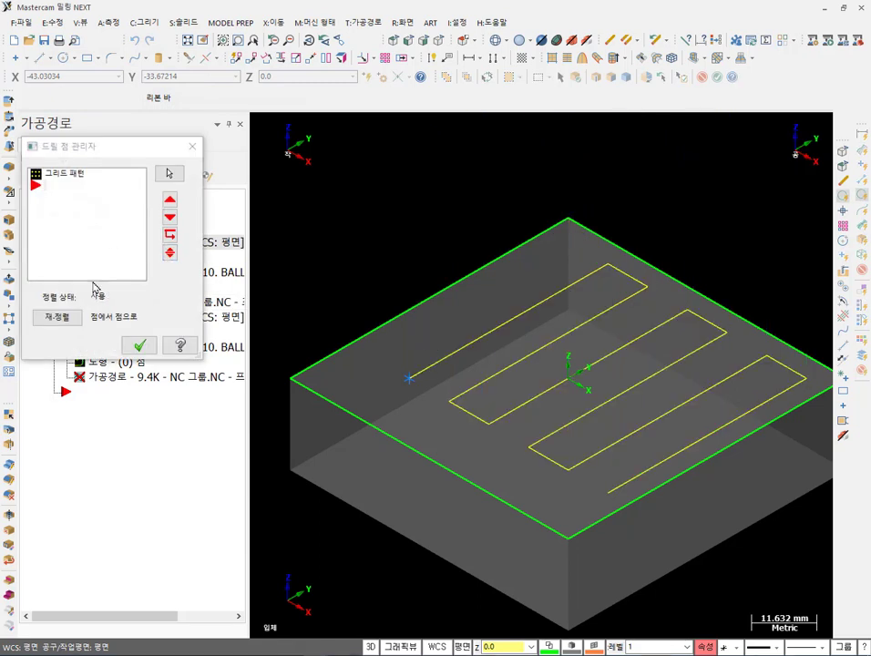
{"action": "left_click", "coordinate": [77, 177]}
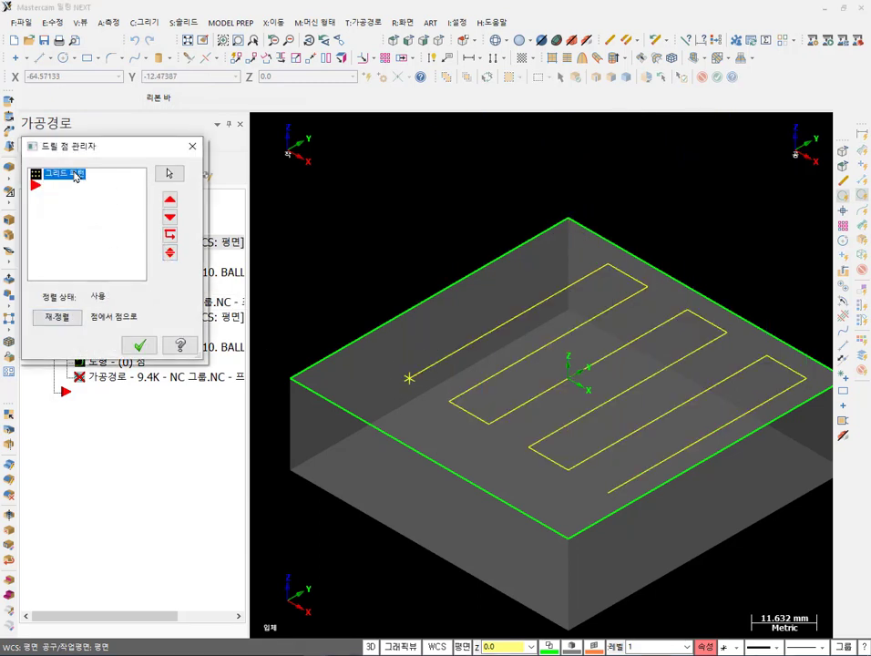
{"action": "right_click", "coordinate": [76, 177]}
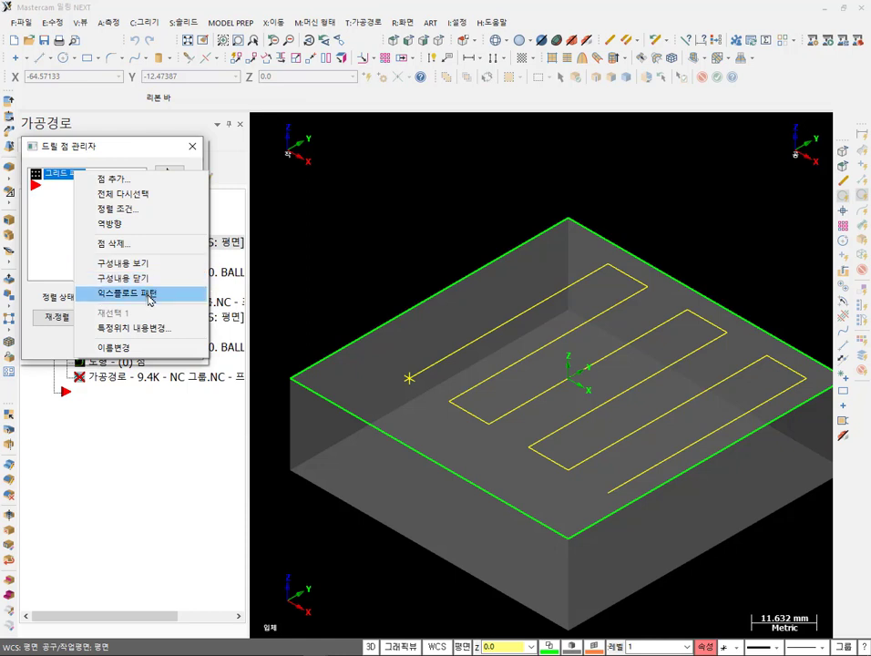
{"action": "left_click", "coordinate": [120, 264]}
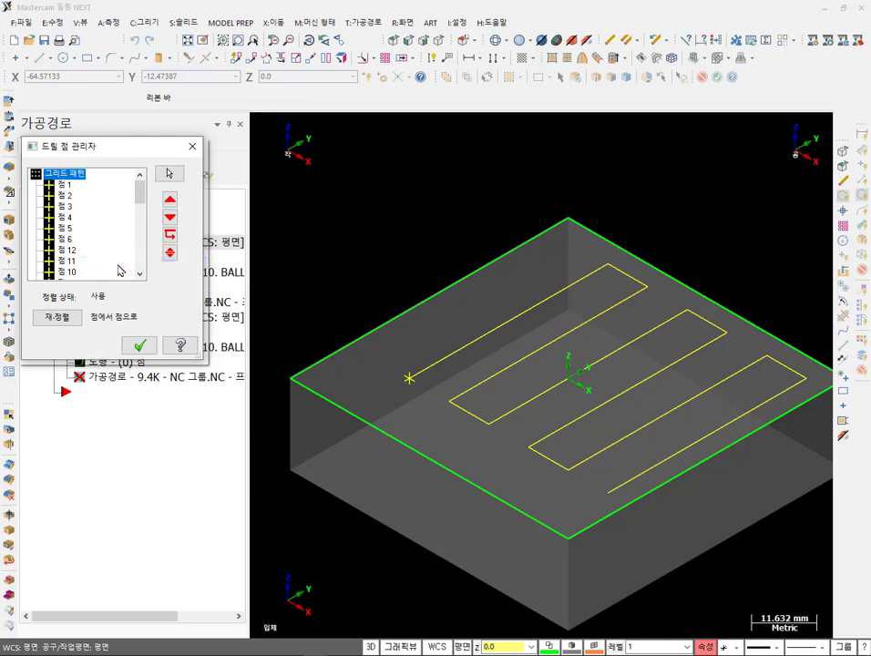
{"action": "left_click_drag", "start_coordinate": [139, 190], "coordinate": [124, 288]}
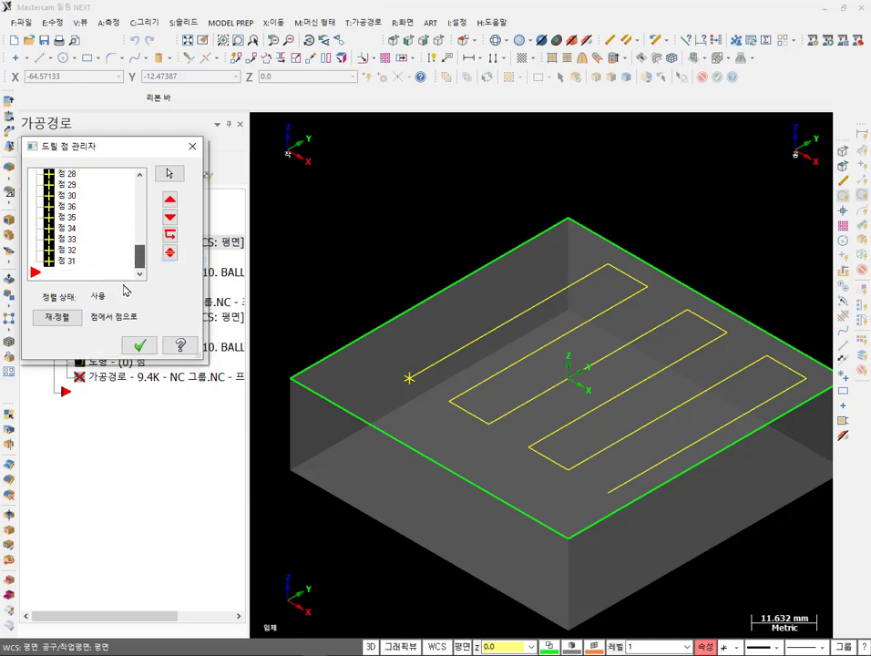
Start reselecting all of the first operation's drill points, defining them with a grid pattern.
{"action": "right_click", "coordinate": [110, 217]}
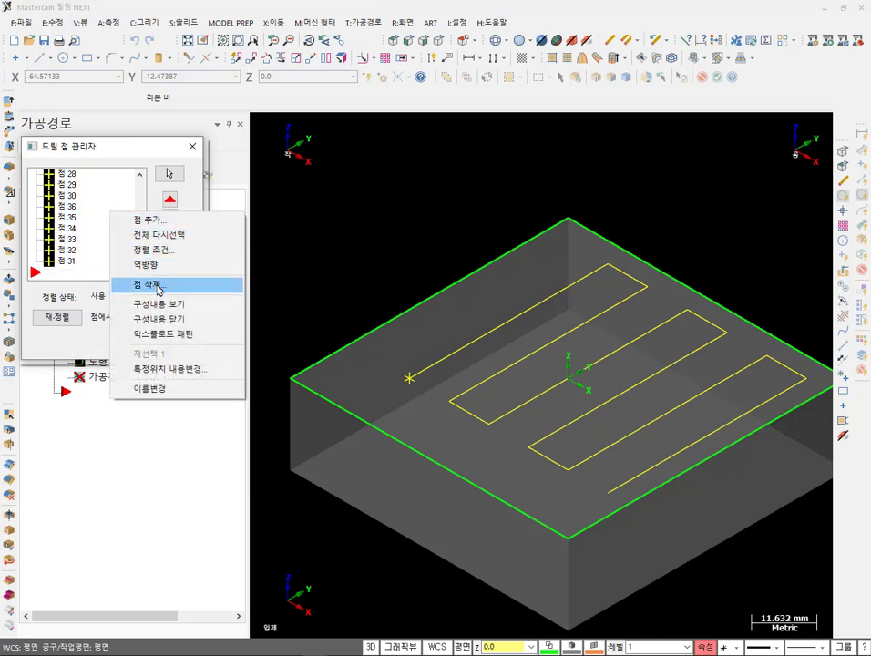
{"action": "left_click", "coordinate": [107, 194]}
{"action": "right_click", "coordinate": [106, 192]}
{"action": "left_click", "coordinate": [158, 213]}
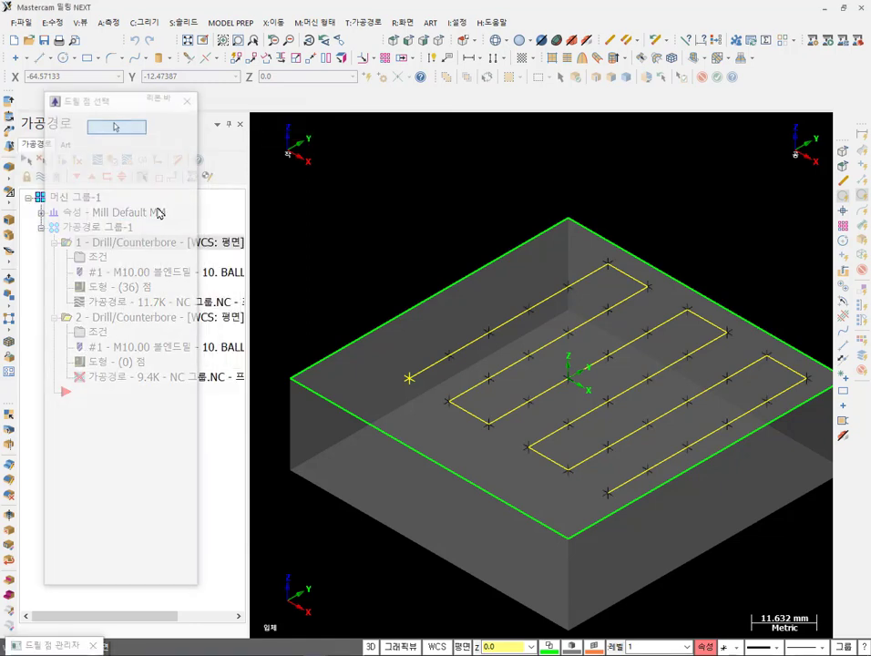
{"action": "left_click", "coordinate": [67, 352]}
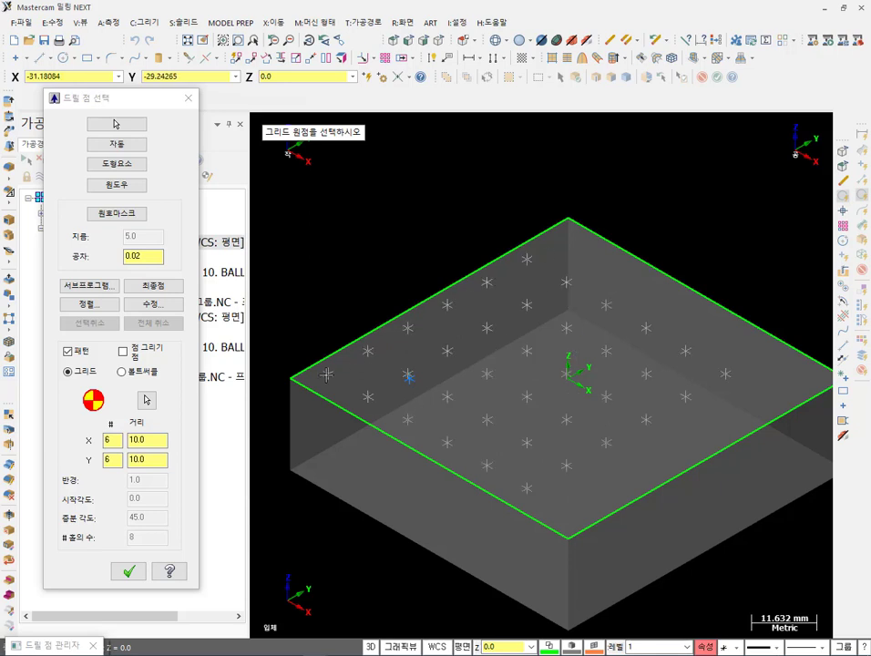
Place the grid origin relative to the block's left corner, use it as the sorting start point, and enable drawing points at the pattern positions.
{"action": "left_click", "coordinate": [290, 379]}
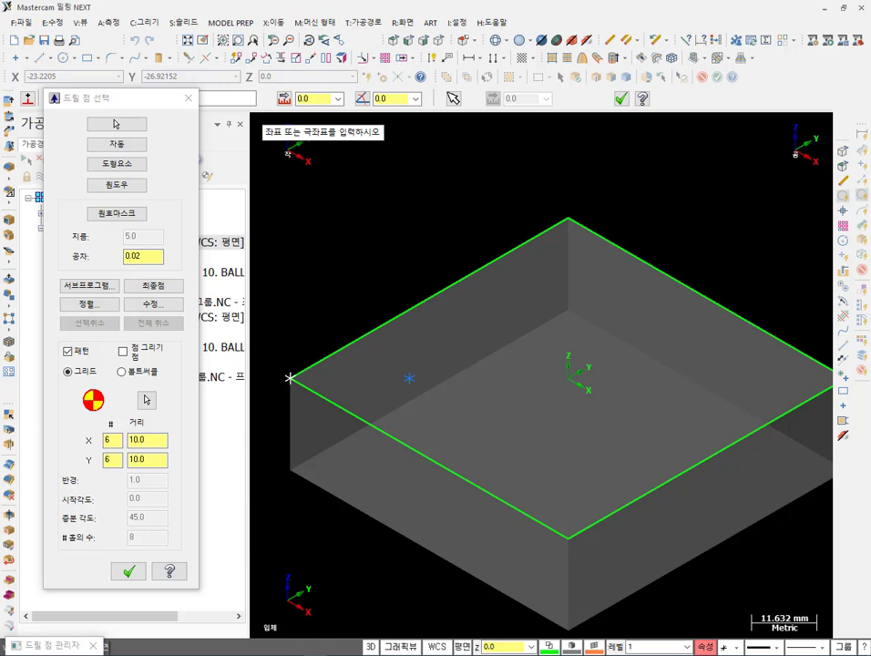
{"action": "left_click", "coordinate": [369, 378]}
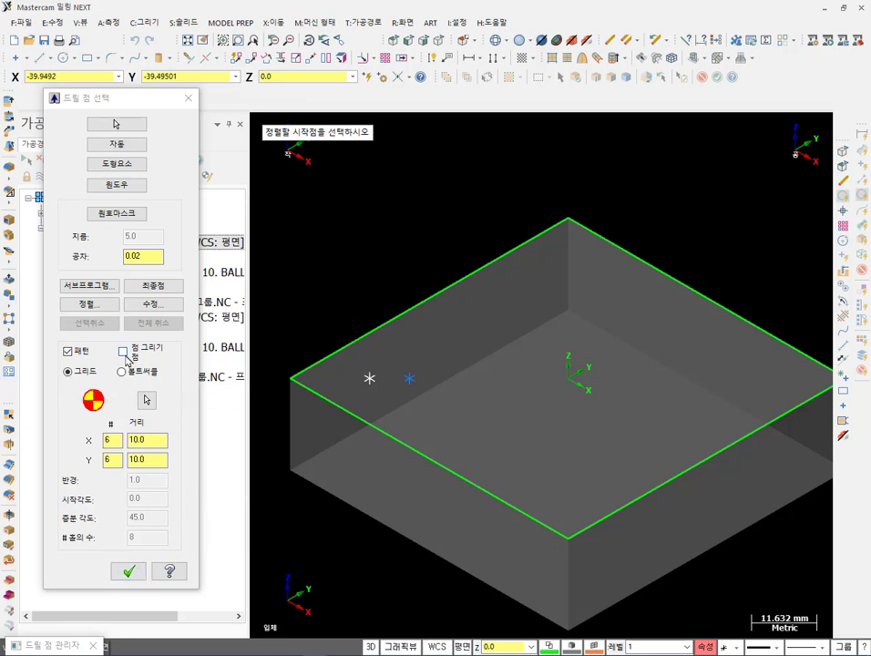
{"action": "left_click", "coordinate": [124, 352]}
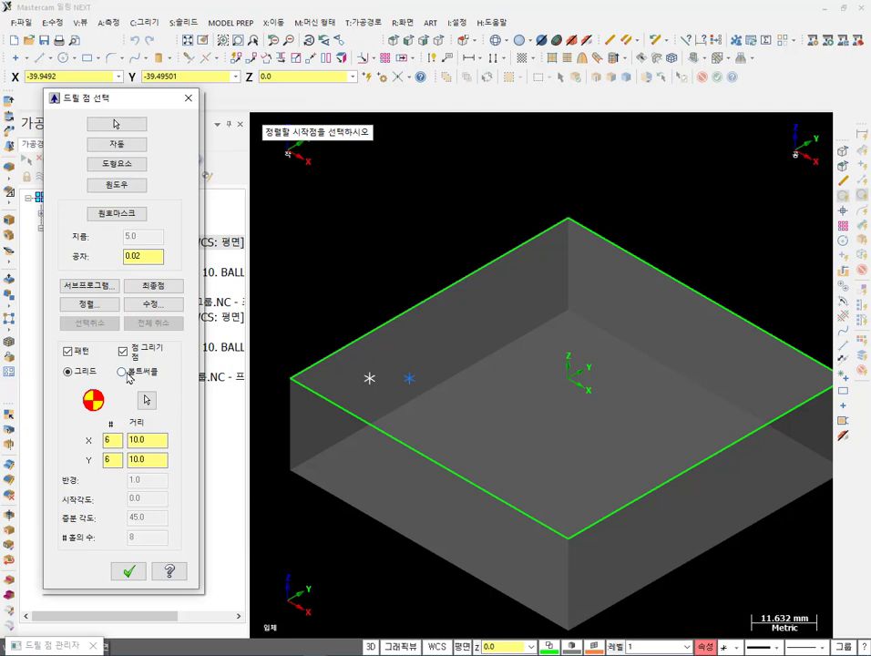
Switch the pattern to a bolt circle, set its radius to 5, and preview its placement over the block.
{"action": "left_click", "coordinate": [122, 372]}
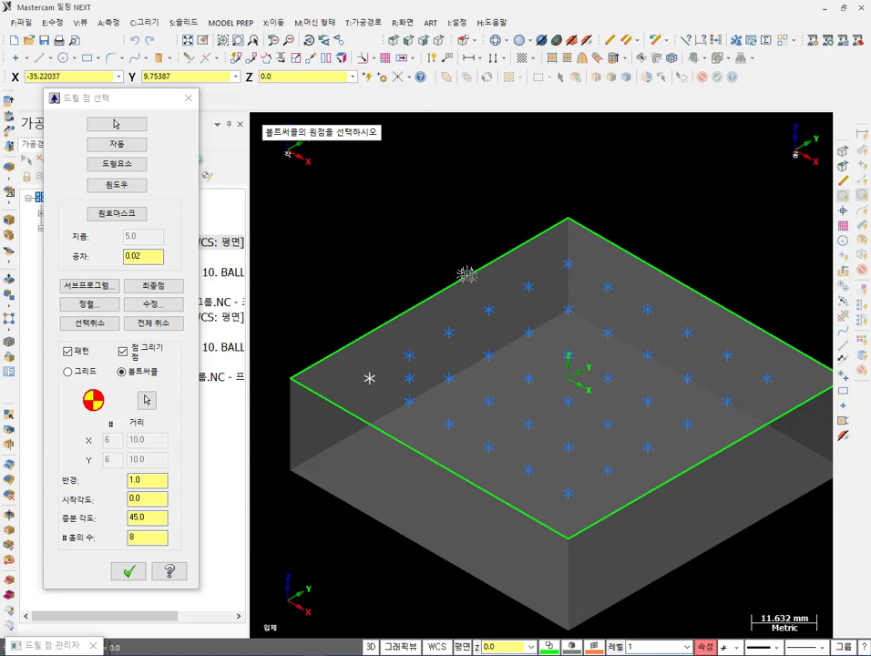
{"action": "middle_click_drag", "start_coordinate": [466, 273], "coordinate": [474, 337]}
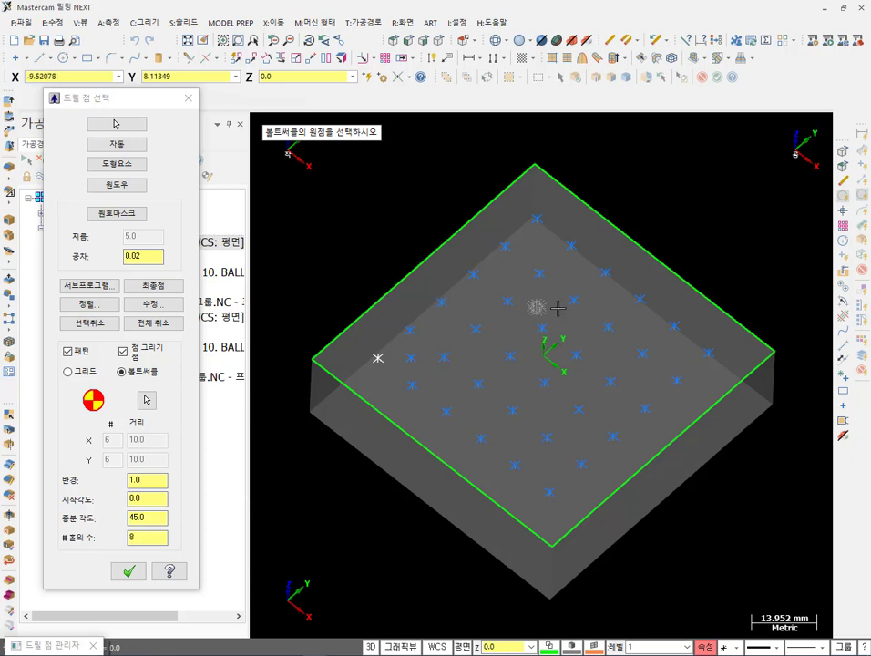
{"action": "left_click", "coordinate": [153, 483]}
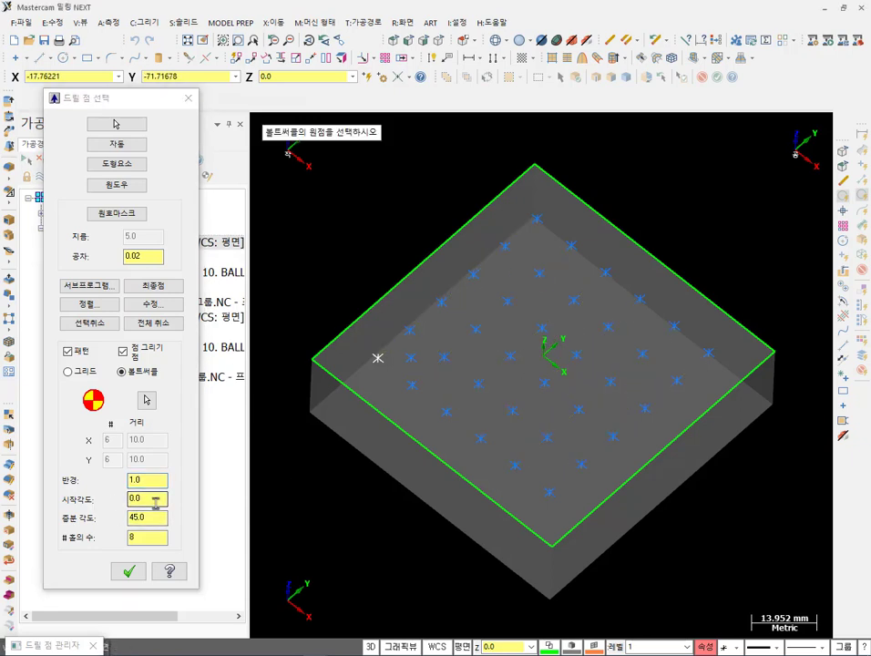
{"action": "left_click", "coordinate": [155, 518]}
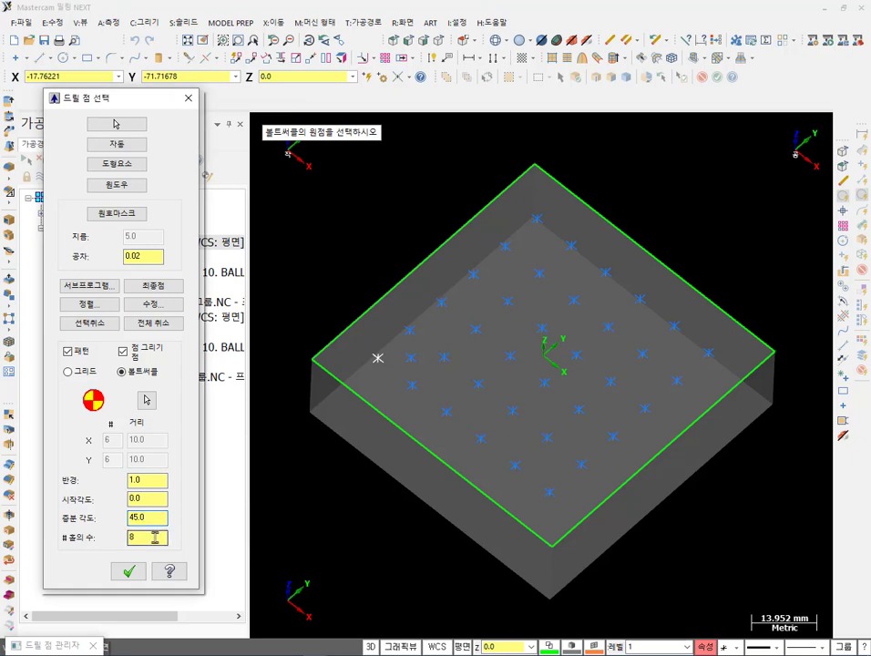
{"action": "left_click", "coordinate": [157, 478]}
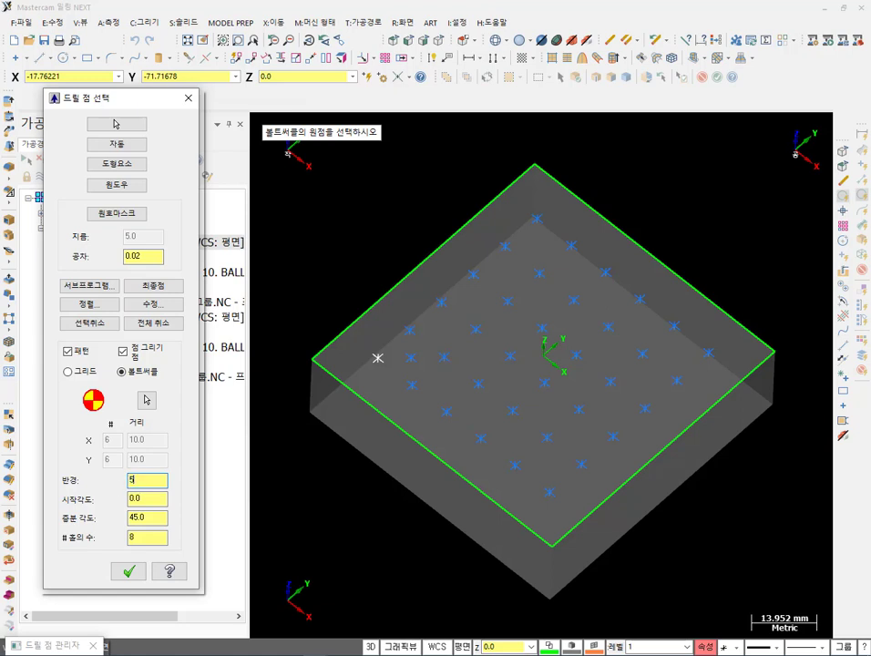
{"action": "type", "text": "5"}
{"action": "key", "text": "Return"}
{"action": "scroll", "coordinate": [446, 382], "scroll_direction": "up", "scroll_amount": 2}
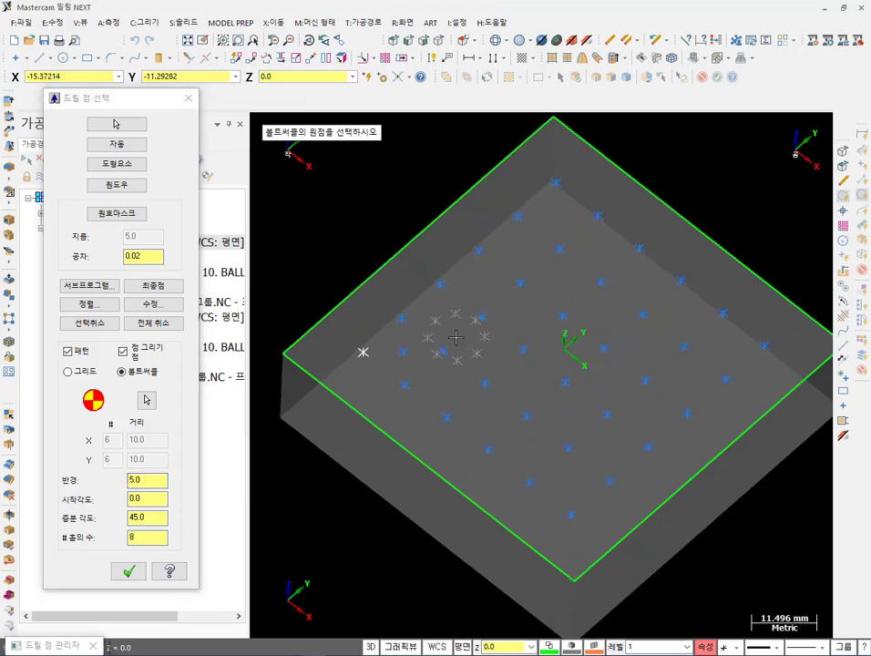
{"action": "left_click", "coordinate": [125, 381]}
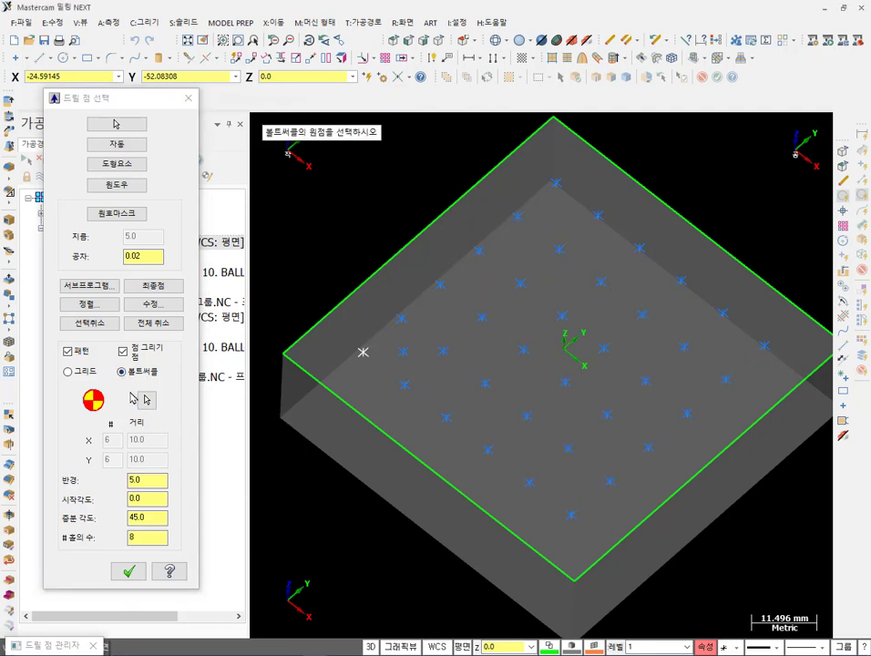
{"action": "left_click", "coordinate": [158, 517]}
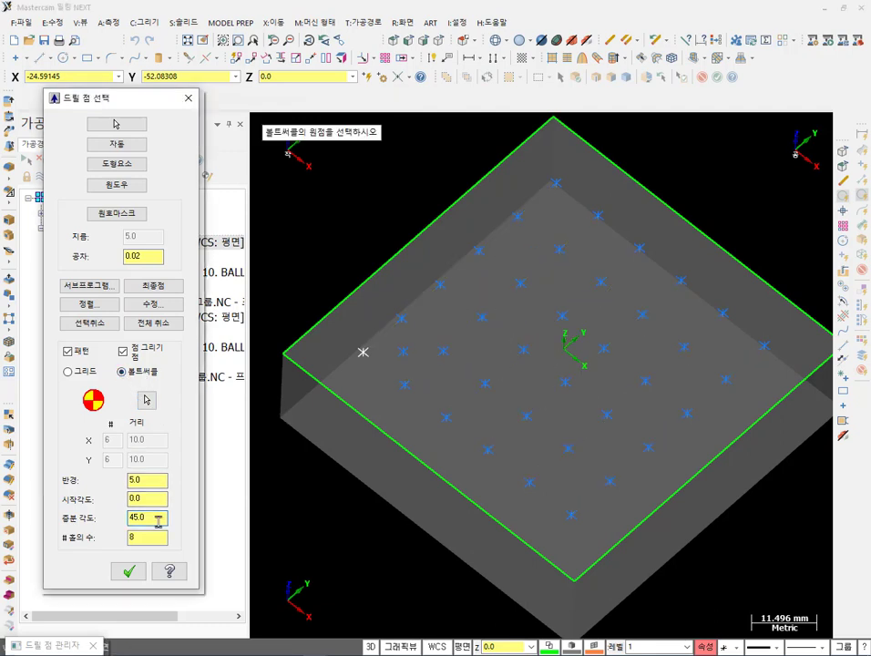
{"action": "left_click", "coordinate": [123, 352]}
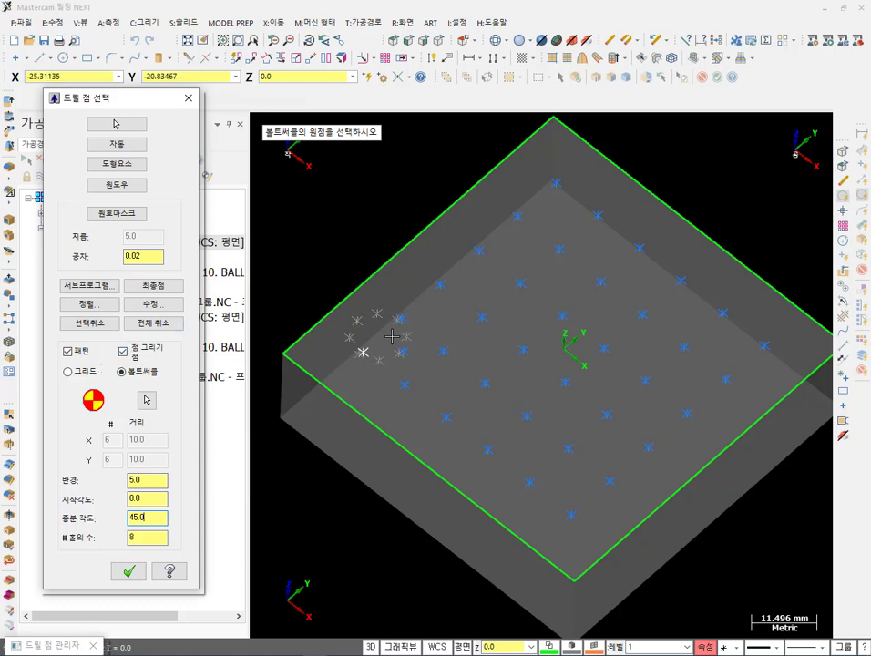
Accept the grid drill points, regenerate the first operation's toolpath, and inspect it against the block.
{"action": "left_click", "coordinate": [127, 572]}
{"action": "left_click", "coordinate": [134, 344]}
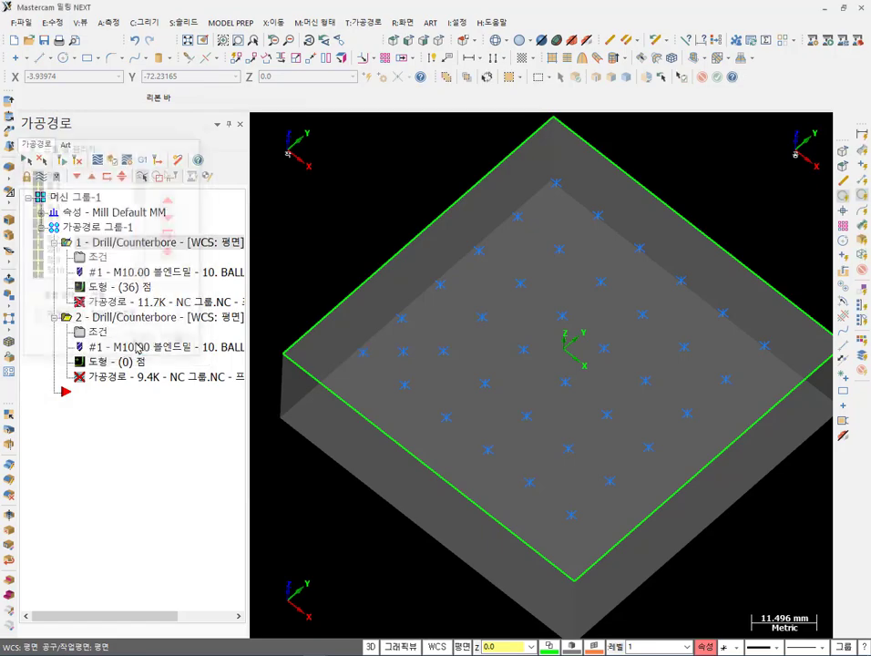
{"action": "left_click", "coordinate": [57, 177]}
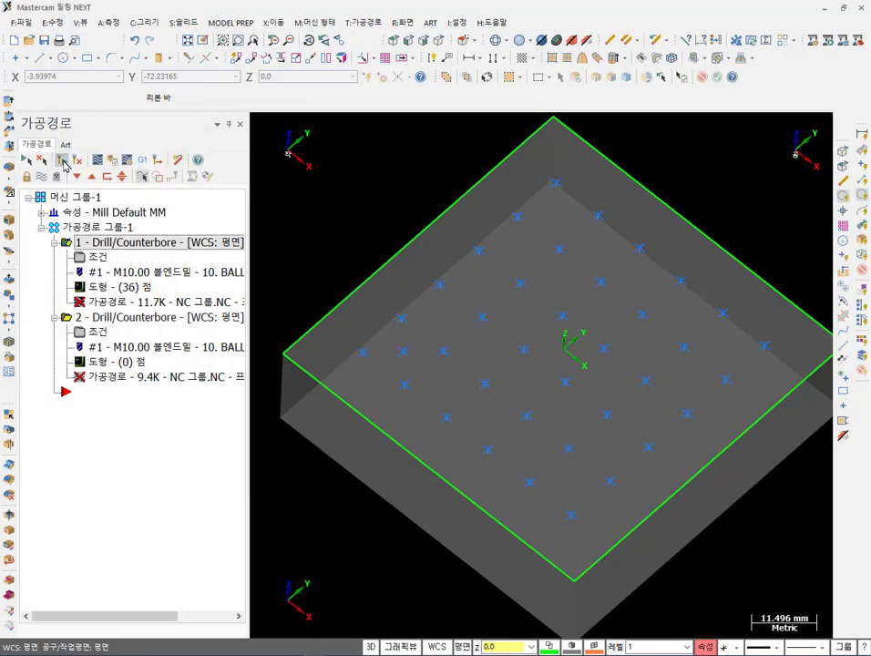
{"action": "middle_click_drag", "start_coordinate": [565, 524], "coordinate": [572, 454]}
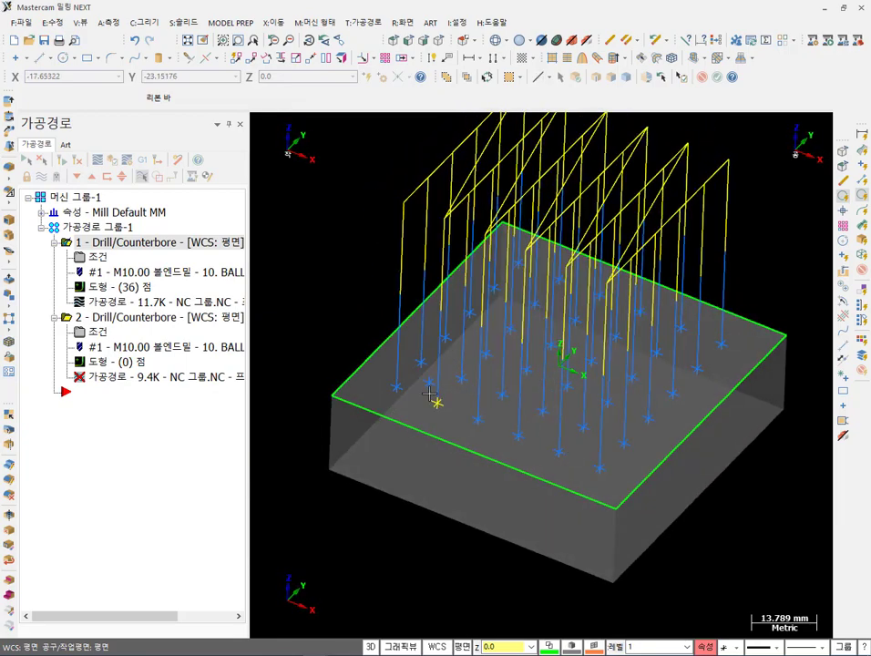
{"action": "middle_click_drag", "start_coordinate": [600, 262], "coordinate": [490, 371]}
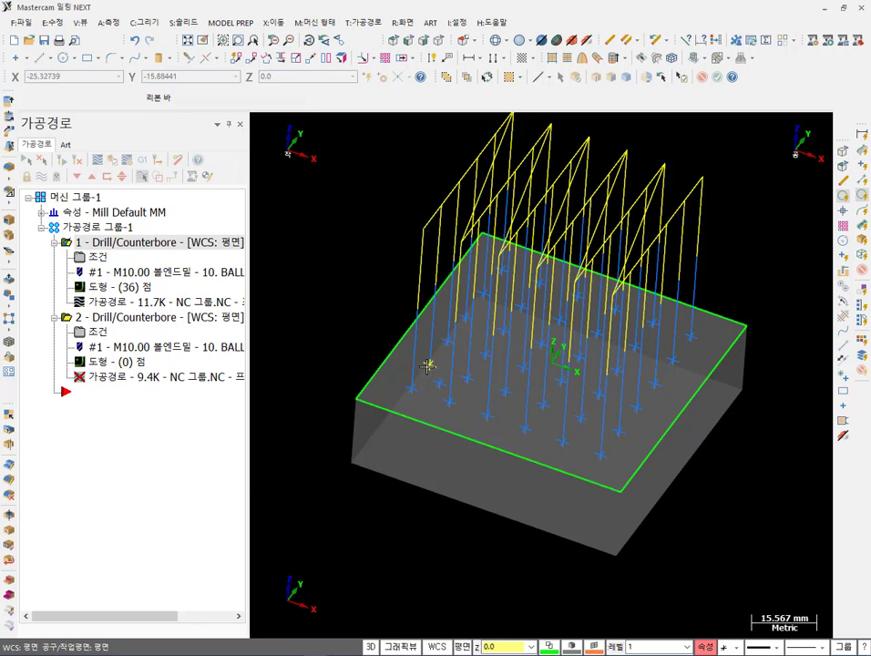
Reselect all of the first operation's drill points as an 8-hole bolt circle of radius 5 at 45° increments, centred on the origin.
{"action": "left_click", "coordinate": [110, 286]}
{"action": "right_click", "coordinate": [120, 185]}
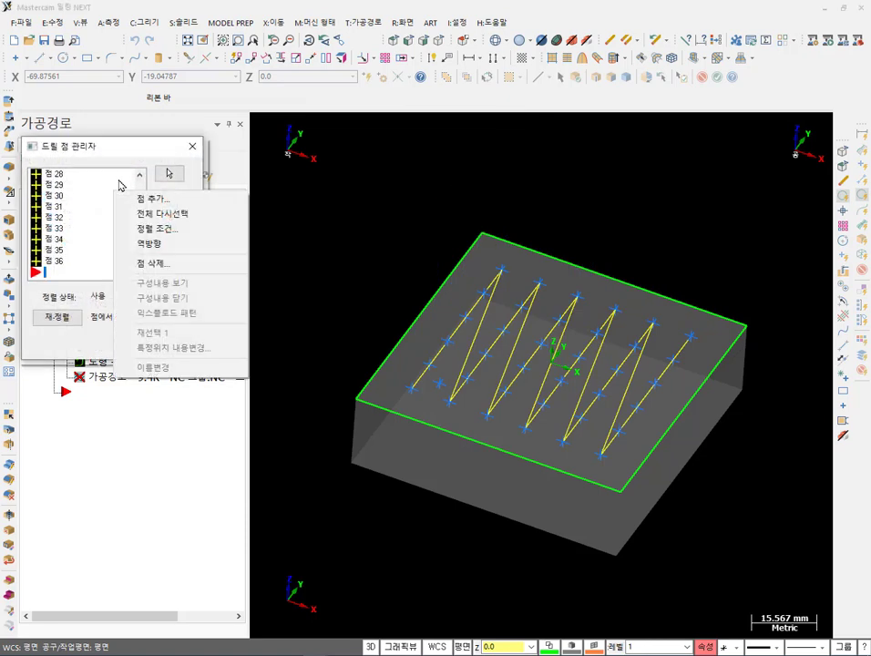
{"action": "left_click", "coordinate": [127, 213]}
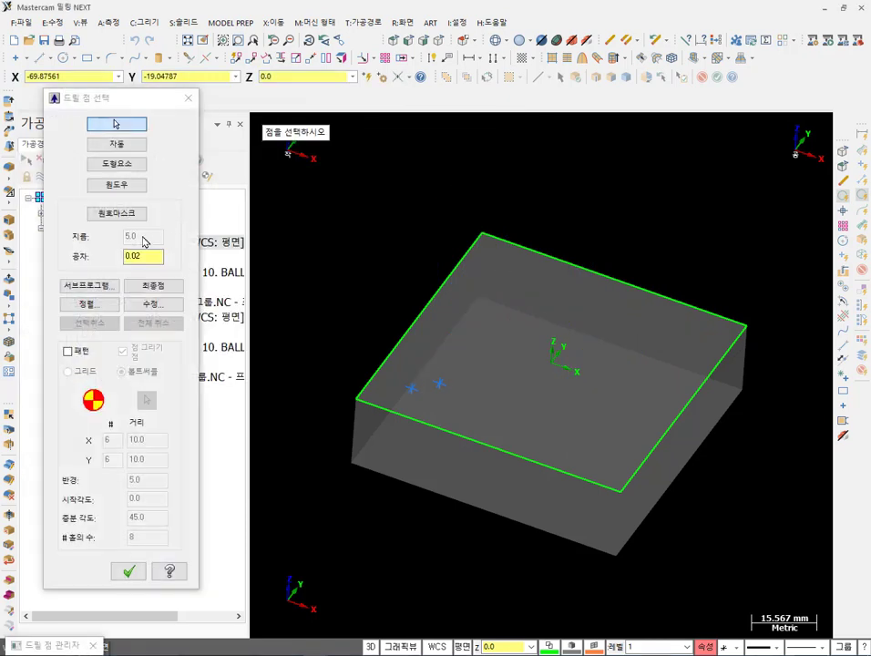
{"action": "left_click", "coordinate": [68, 351]}
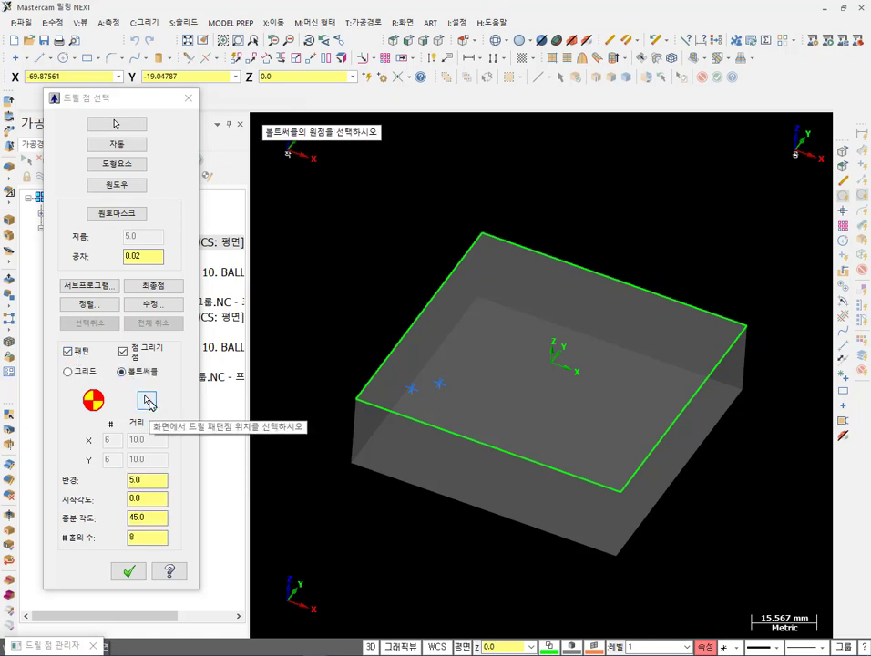
{"action": "left_click", "coordinate": [148, 402]}
{"action": "left_click", "coordinate": [549, 365]}
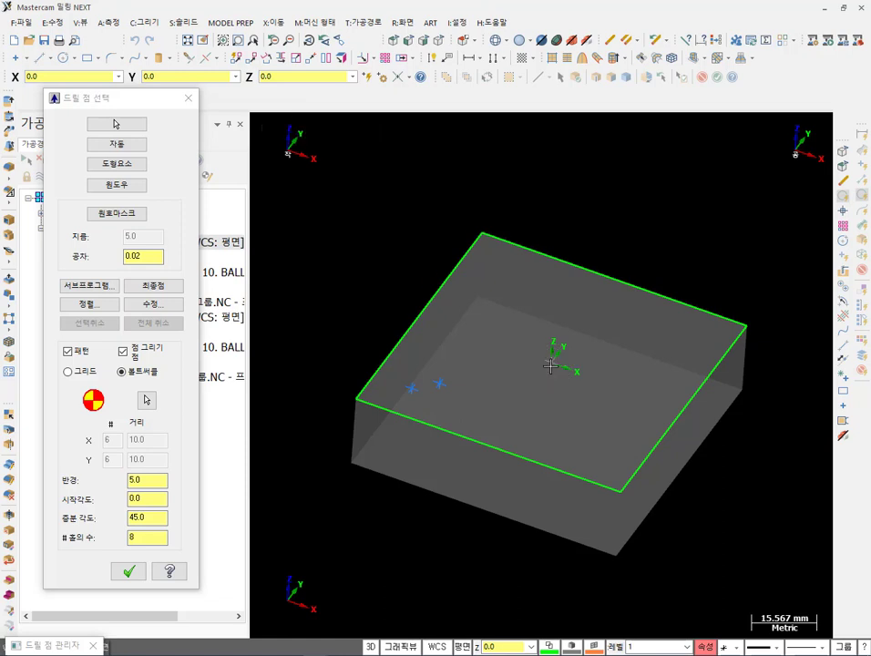
{"action": "left_click", "coordinate": [157, 480]}
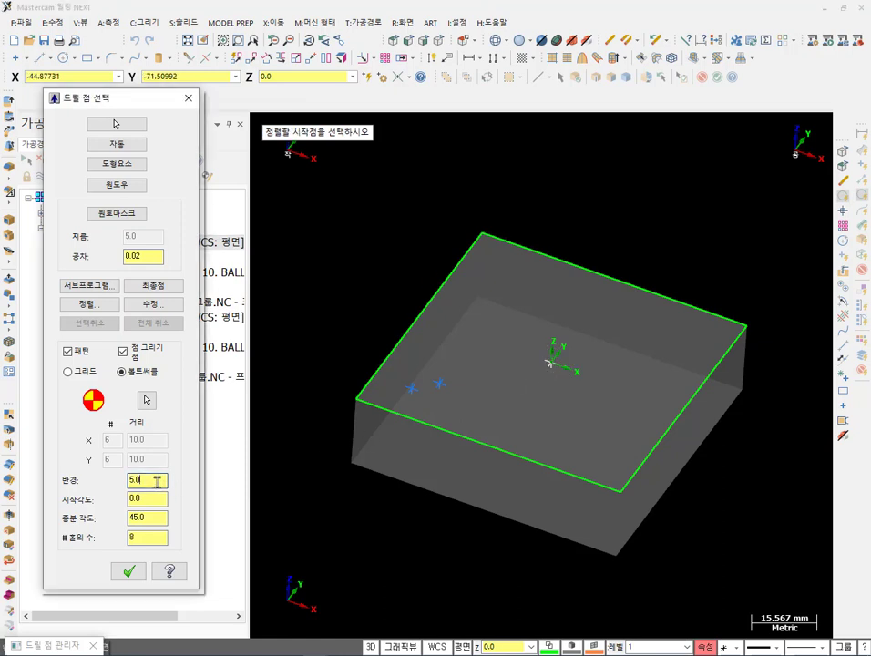
{"action": "left_click", "coordinate": [157, 497]}
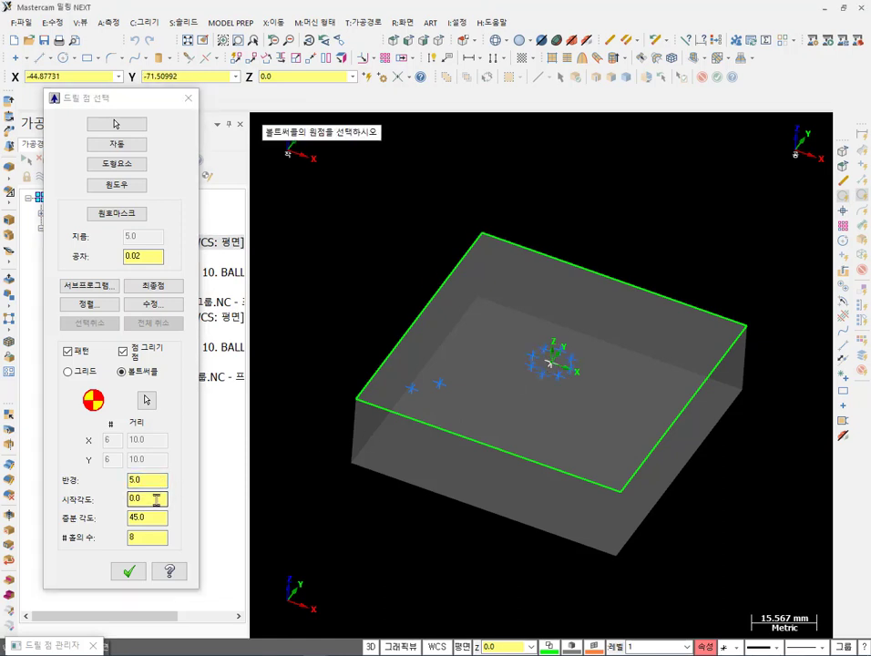
{"action": "left_click", "coordinate": [157, 517]}
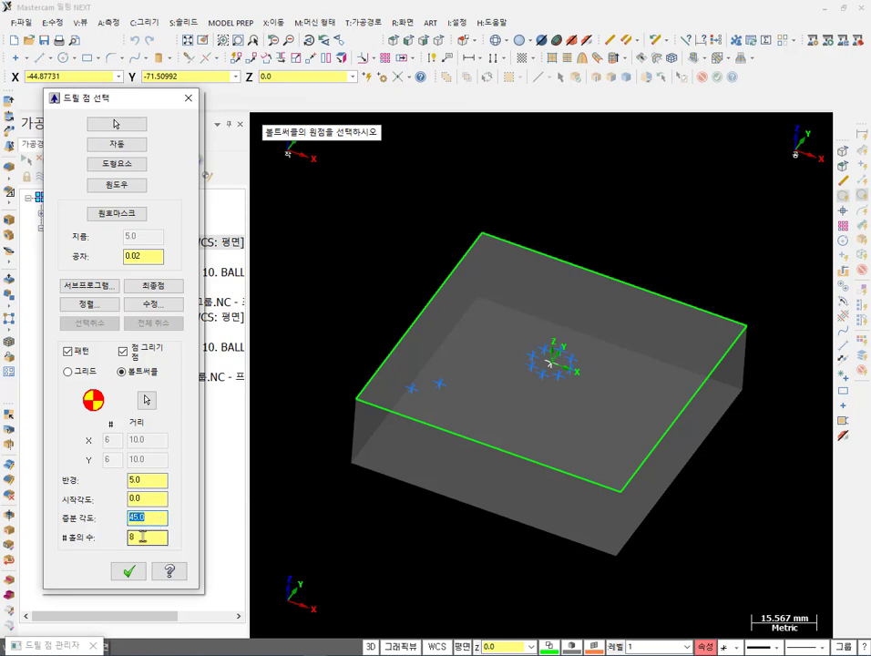
Set the bolt circle's radius to 30 and its incremental angle to 10 degrees.
{"action": "left_click", "coordinate": [148, 479]}
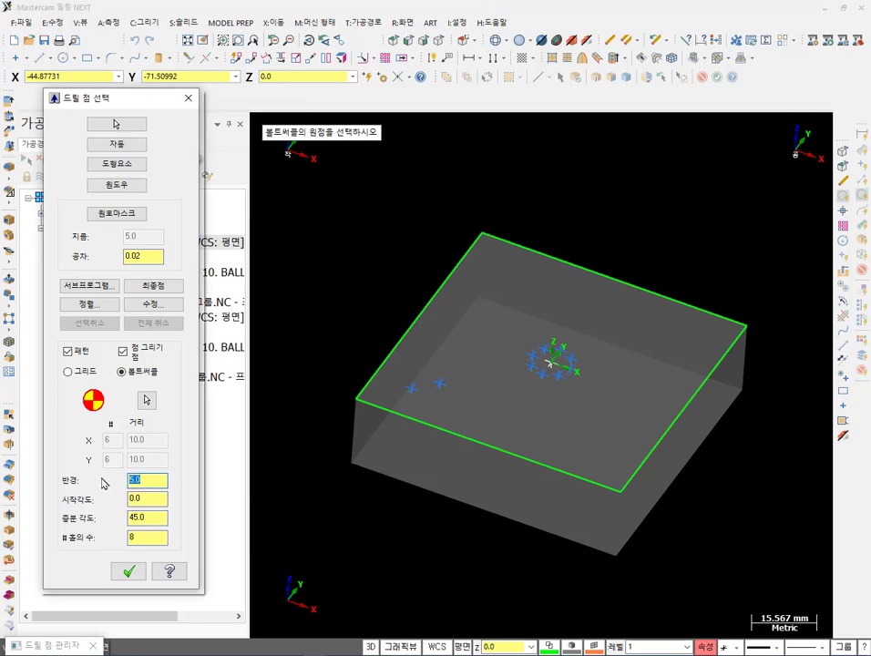
{"action": "type", "text": "30"}
{"action": "key", "text": "Return"}
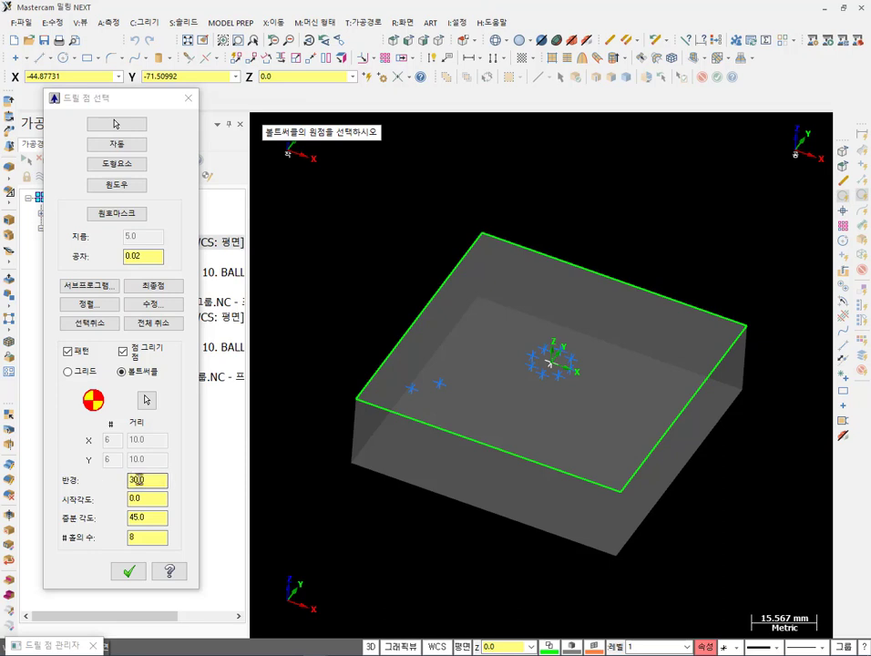
{"action": "left_click", "coordinate": [151, 497]}
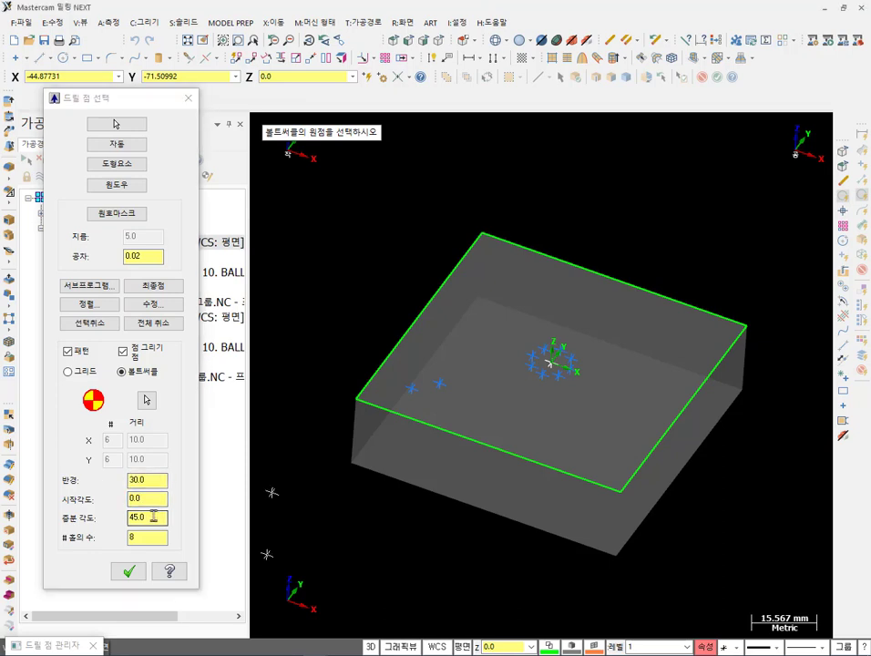
{"action": "double_click", "coordinate": [153, 517]}
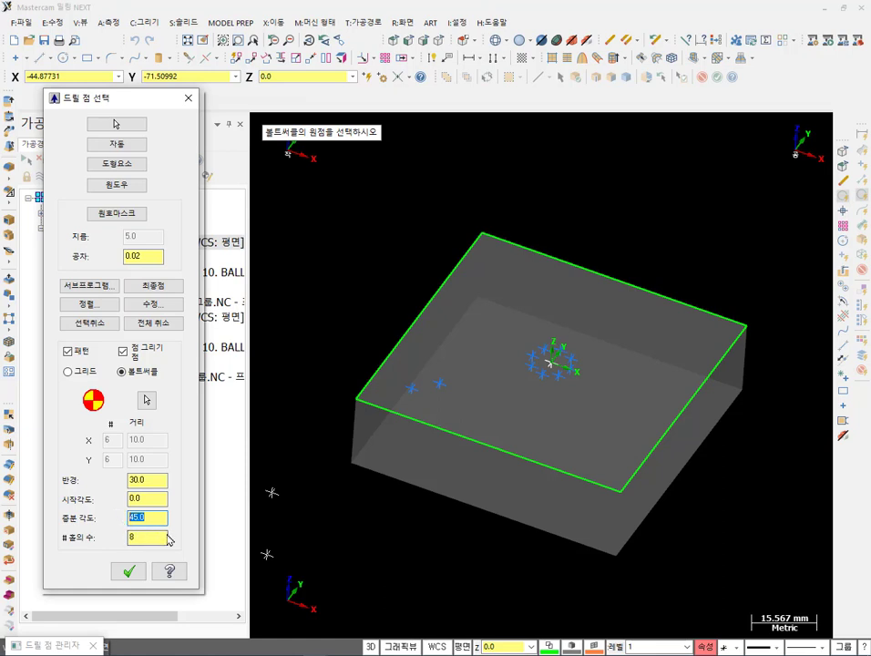
{"action": "type", "text": "10"}
{"action": "key", "text": "Return"}
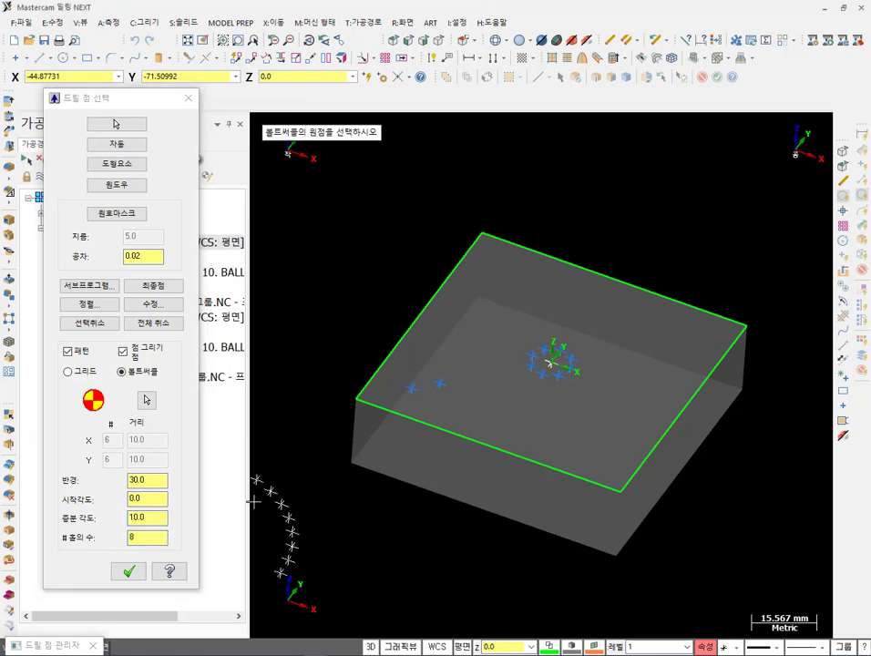
Try 35 holes for the bolt circle and preview the pattern around the origin.
{"action": "double_click", "coordinate": [153, 536]}
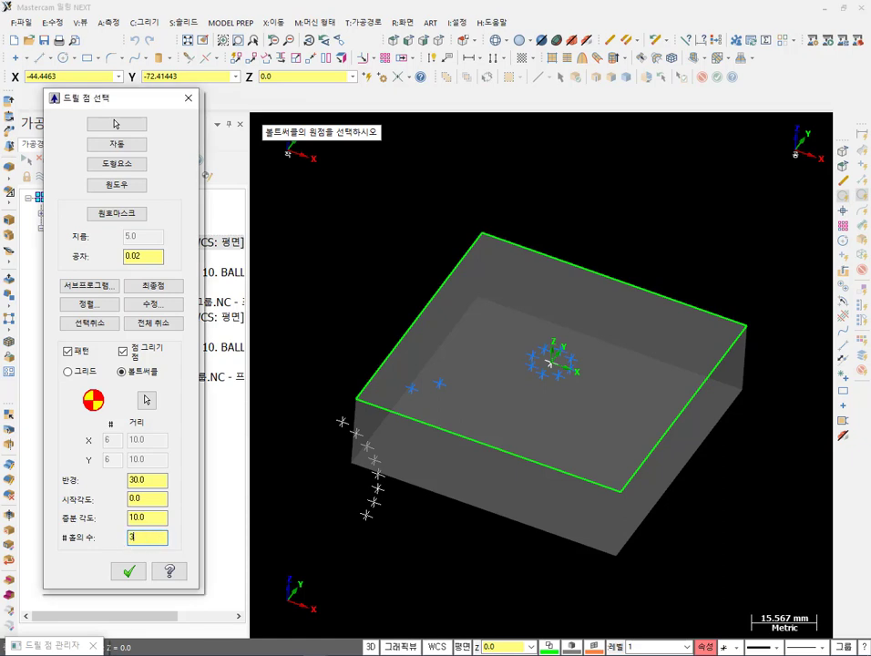
{"action": "type", "text": "35"}
{"action": "key", "text": "Return"}
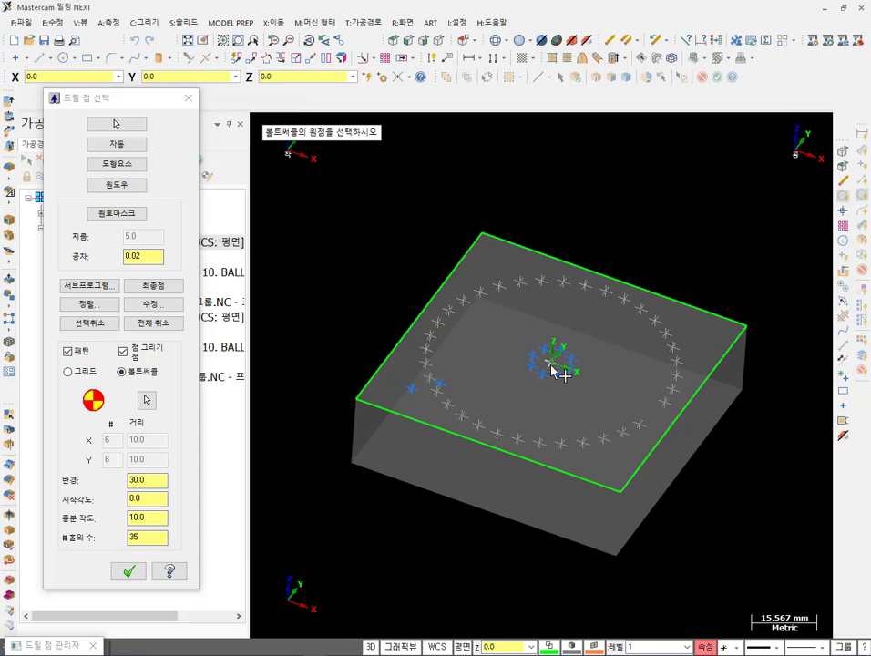
Set the bolt circle's number of holes to 36.
{"action": "double_click", "coordinate": [146, 537]}
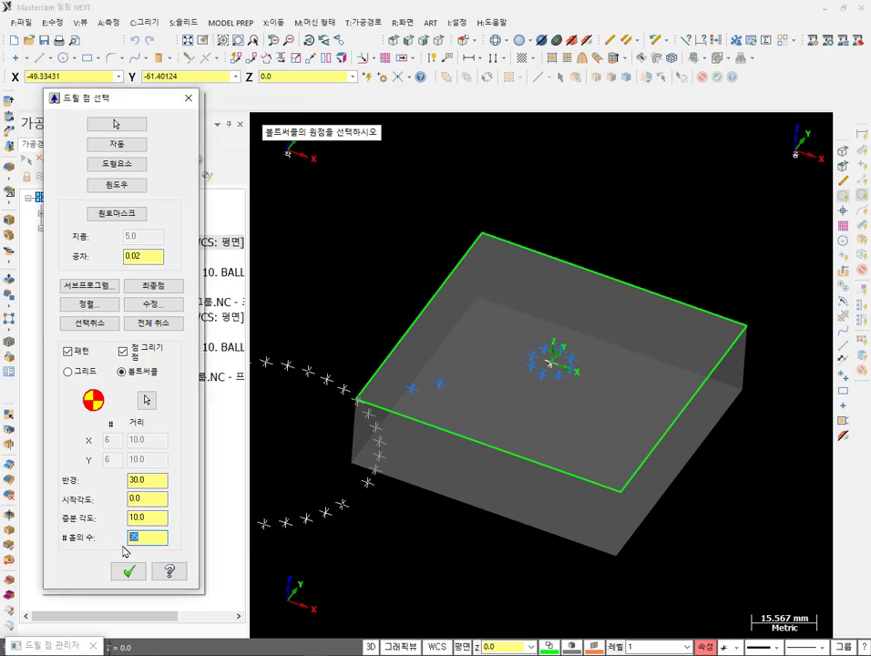
{"action": "type", "text": "36"}
{"action": "key", "text": "Return"}
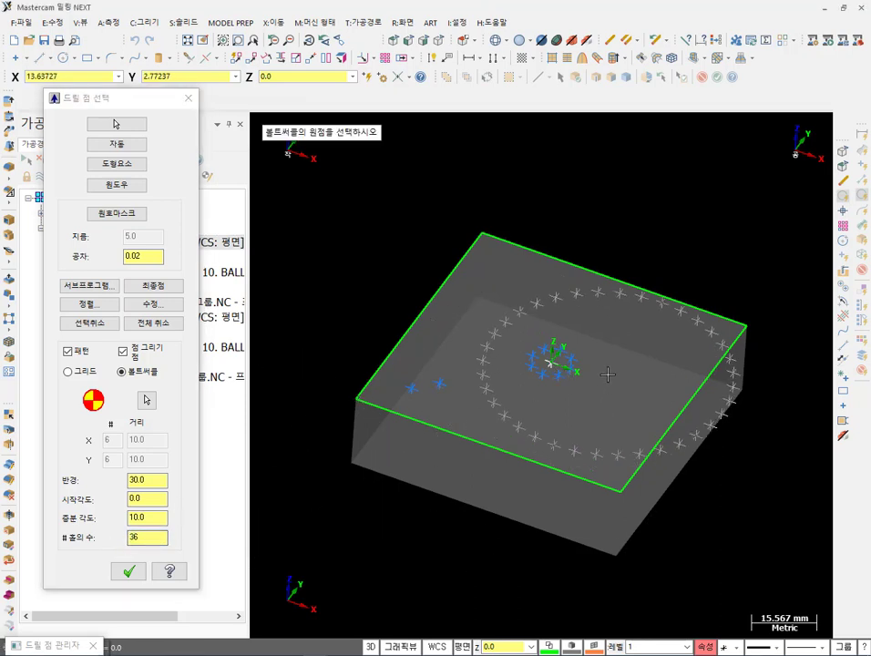
Centre the 36-hole bolt circle on the origin and accept it as additional drill points for the first operation.
{"action": "left_click", "coordinate": [557, 366]}
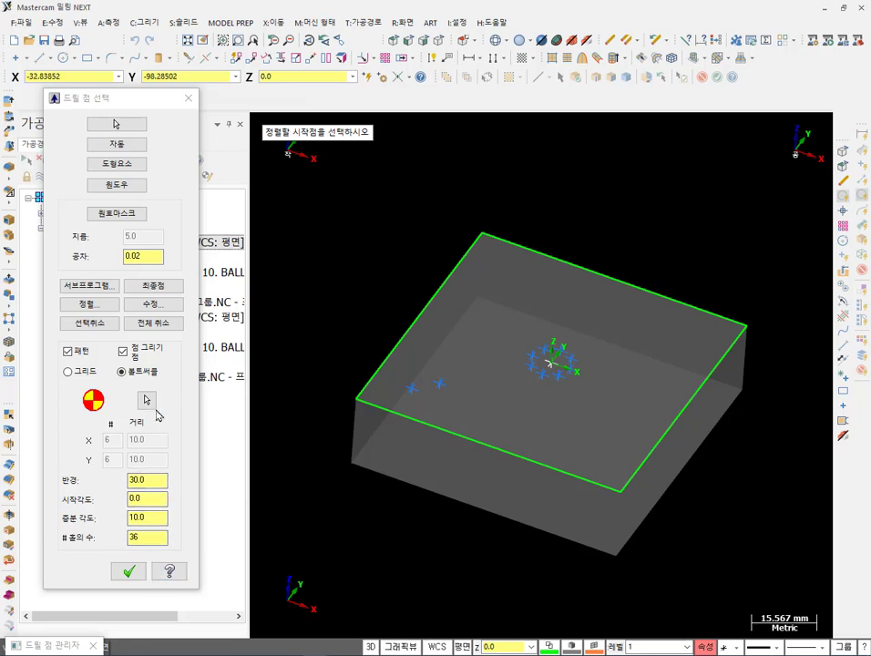
{"action": "left_click", "coordinate": [128, 571]}
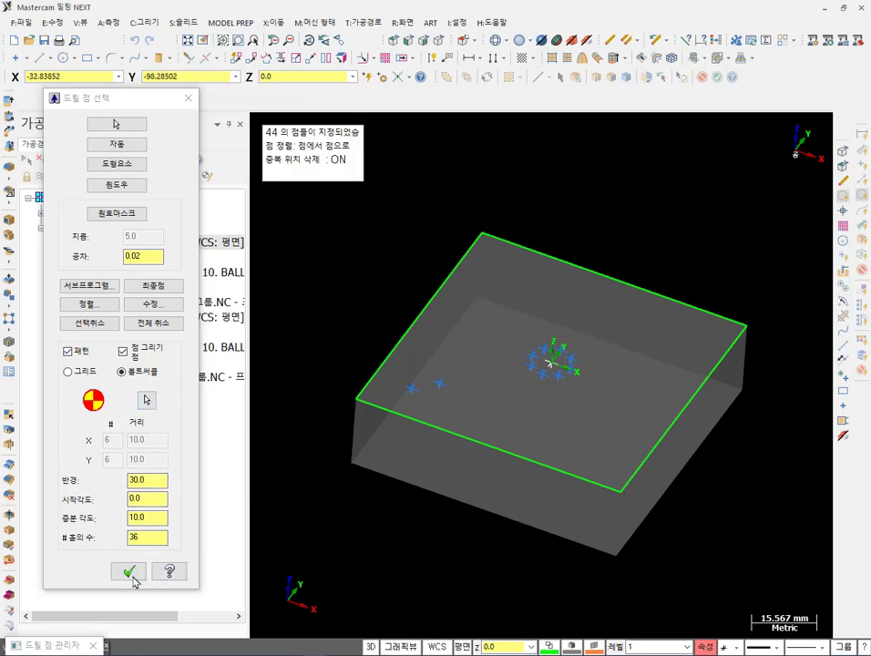
{"action": "scroll", "coordinate": [618, 371], "scroll_direction": "up", "scroll_amount": 2}
{"action": "middle_click_drag", "start_coordinate": [619, 372], "coordinate": [612, 406]}
{"action": "scroll", "coordinate": [406, 297], "scroll_direction": "up", "scroll_amount": 2}
{"action": "scroll", "coordinate": [406, 297], "scroll_direction": "up", "scroll_amount": 1}
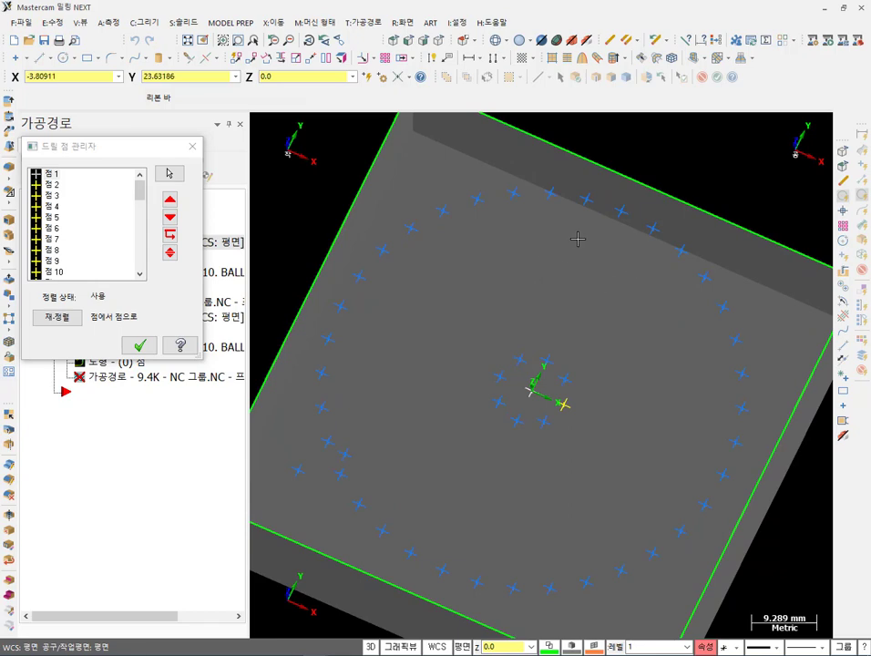
{"action": "scroll", "coordinate": [568, 239], "scroll_direction": "down", "scroll_amount": 2}
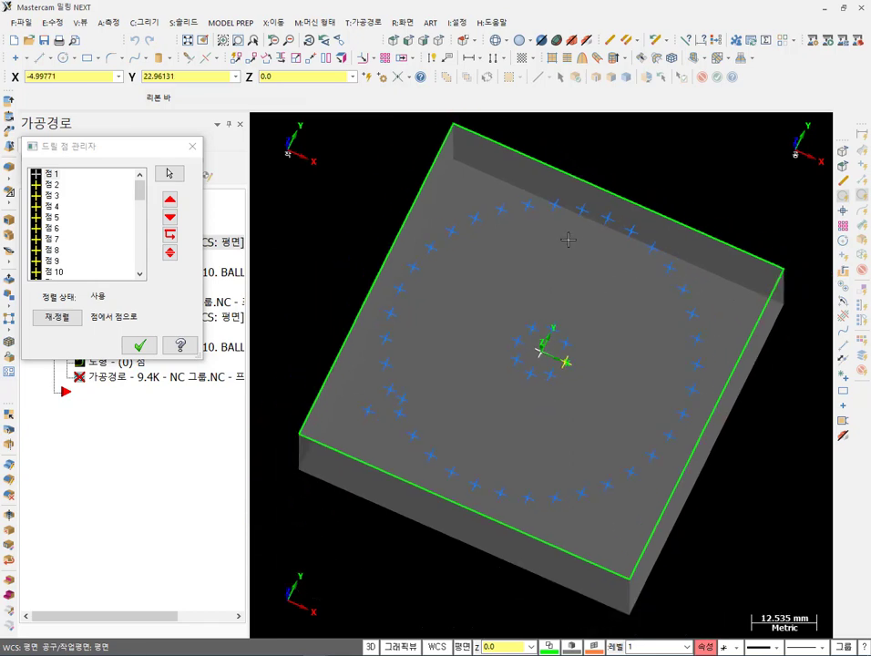
Close the drill point list, regenerate the first drill operation's toolpath and inspect it around both bolt circles.
{"action": "left_click", "coordinate": [139, 345]}
{"action": "left_click", "coordinate": [60, 161]}
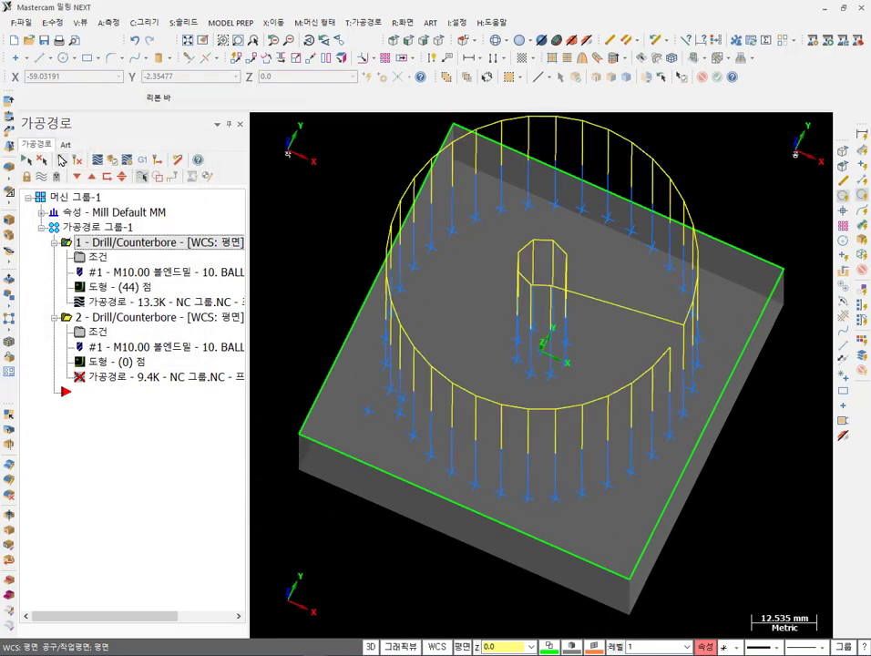
{"action": "scroll", "coordinate": [596, 342], "scroll_direction": "up", "scroll_amount": 3}
{"action": "middle_click_drag", "start_coordinate": [591, 351], "coordinate": [641, 357]}
{"action": "scroll", "coordinate": [640, 357], "scroll_direction": "up", "scroll_amount": 5}
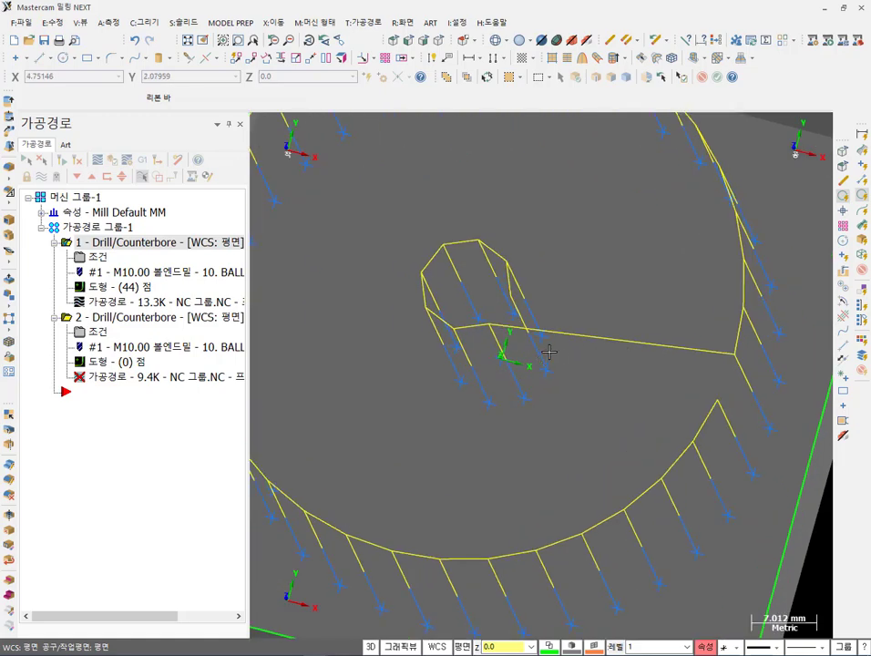
{"action": "scroll", "coordinate": [587, 334], "scroll_direction": "down", "scroll_amount": 6}
{"action": "middle_click_drag", "start_coordinate": [588, 334], "coordinate": [301, 322]}
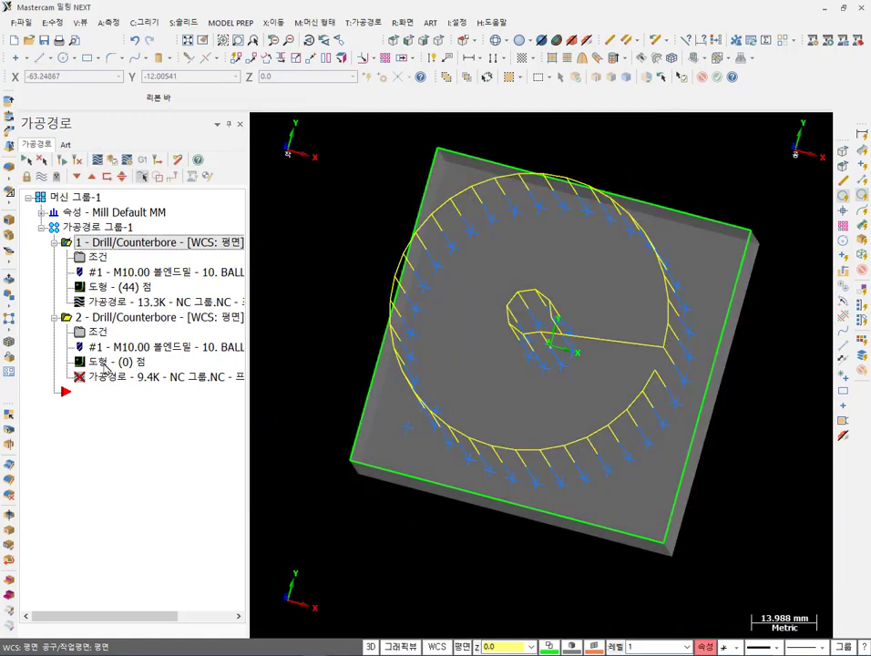
Delete the inner bolt circle's eight drill points from the first operation one by one.
{"action": "double_click", "coordinate": [104, 286]}
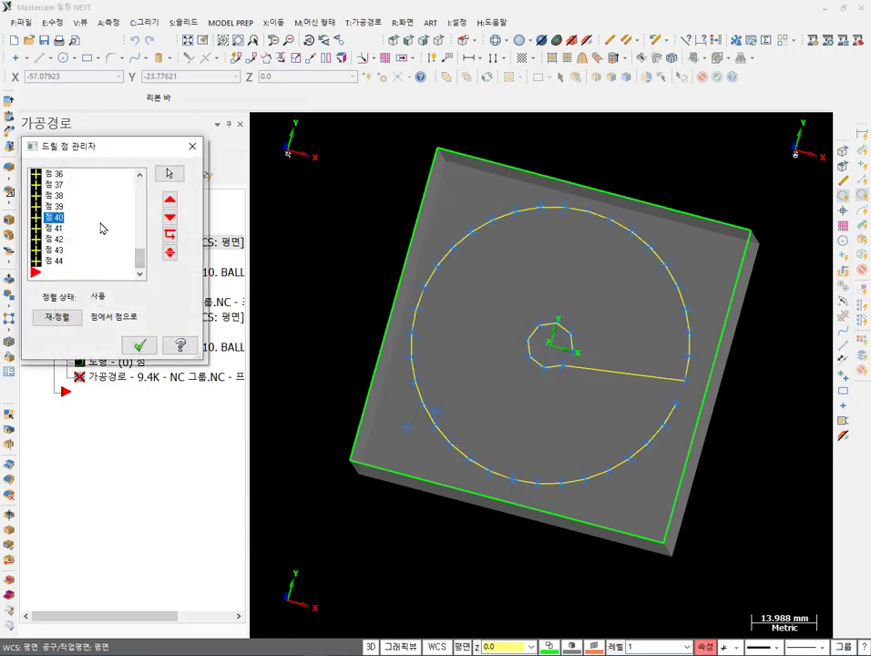
{"action": "right_click", "coordinate": [103, 226]}
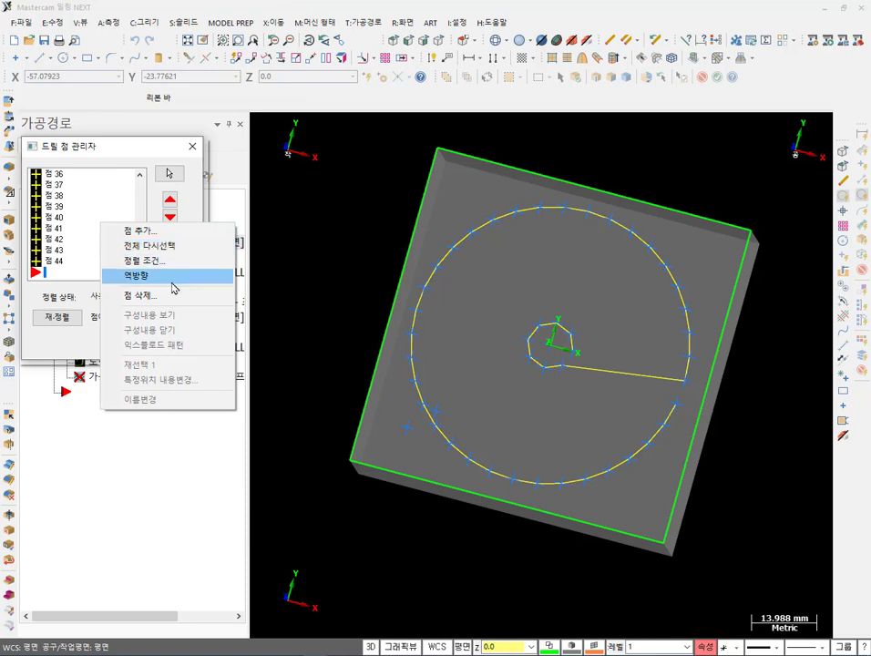
{"action": "left_click", "coordinate": [140, 296]}
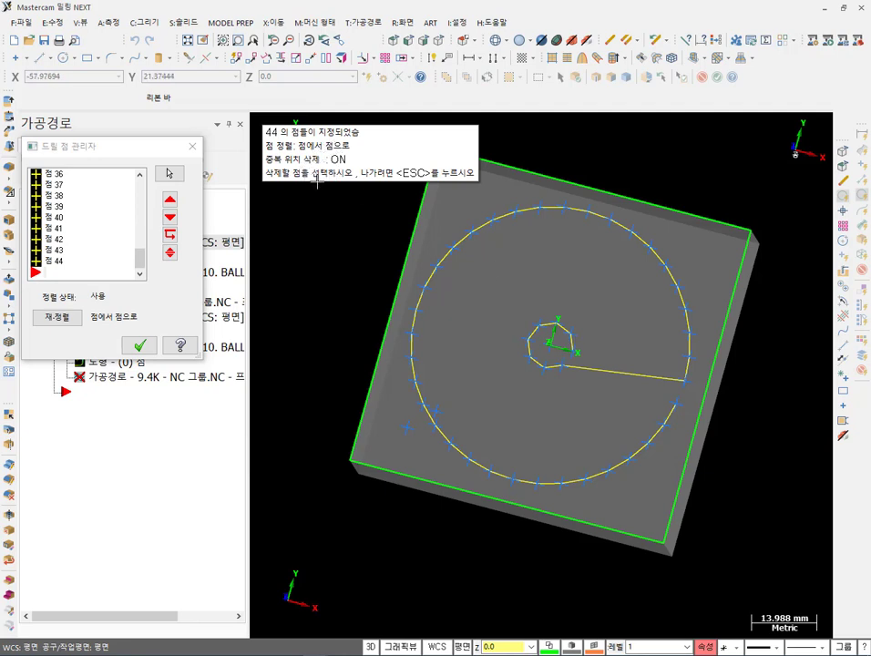
{"action": "scroll", "coordinate": [560, 328], "scroll_direction": "up", "scroll_amount": 4}
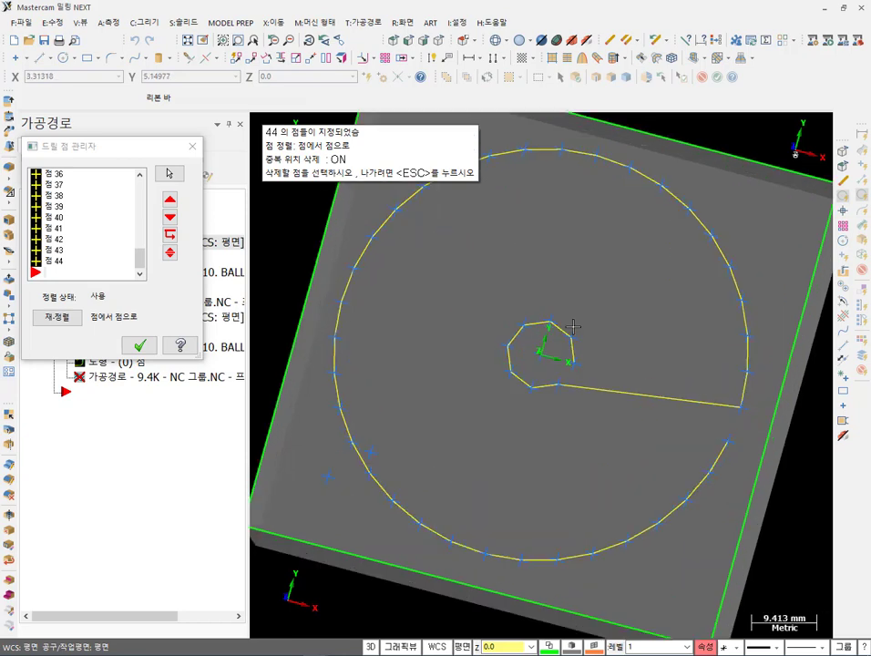
{"action": "left_click", "coordinate": [549, 411]}
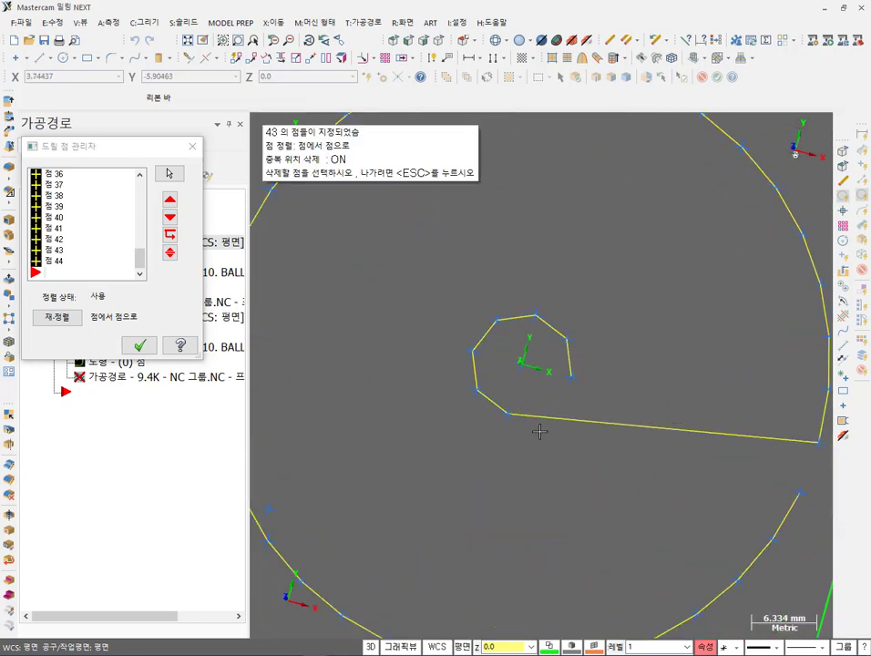
{"action": "left_click", "coordinate": [508, 414]}
{"action": "left_click", "coordinate": [476, 394]}
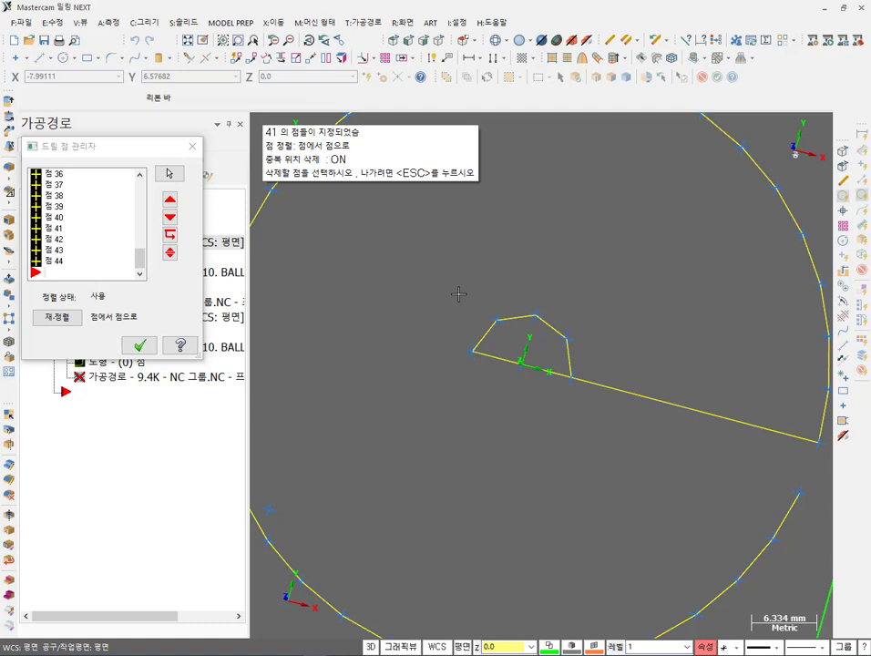
{"action": "left_click", "coordinate": [472, 350]}
{"action": "left_click", "coordinate": [497, 319]}
{"action": "left_click", "coordinate": [535, 316]}
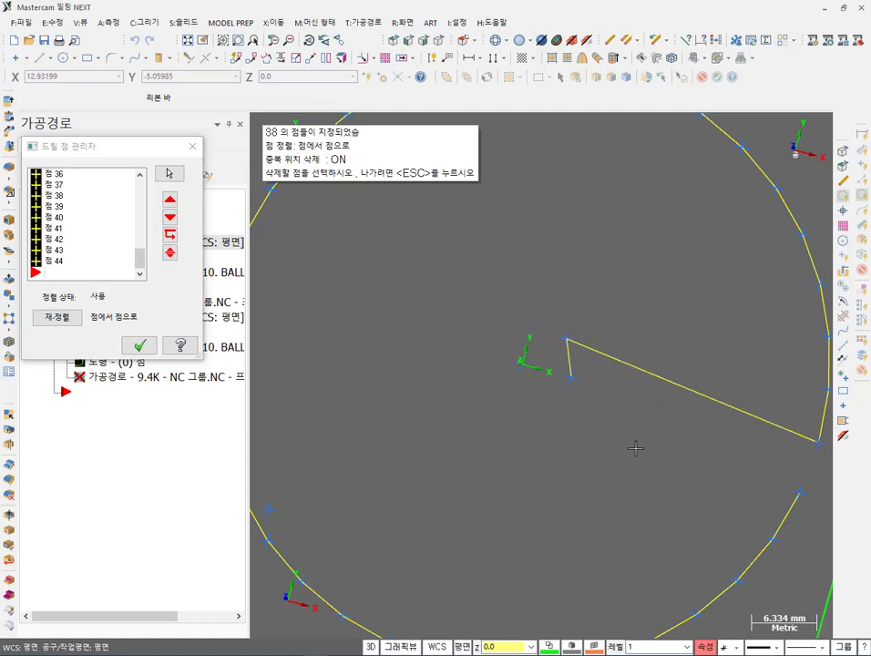
{"action": "left_click", "coordinate": [567, 339]}
{"action": "left_click", "coordinate": [571, 376]}
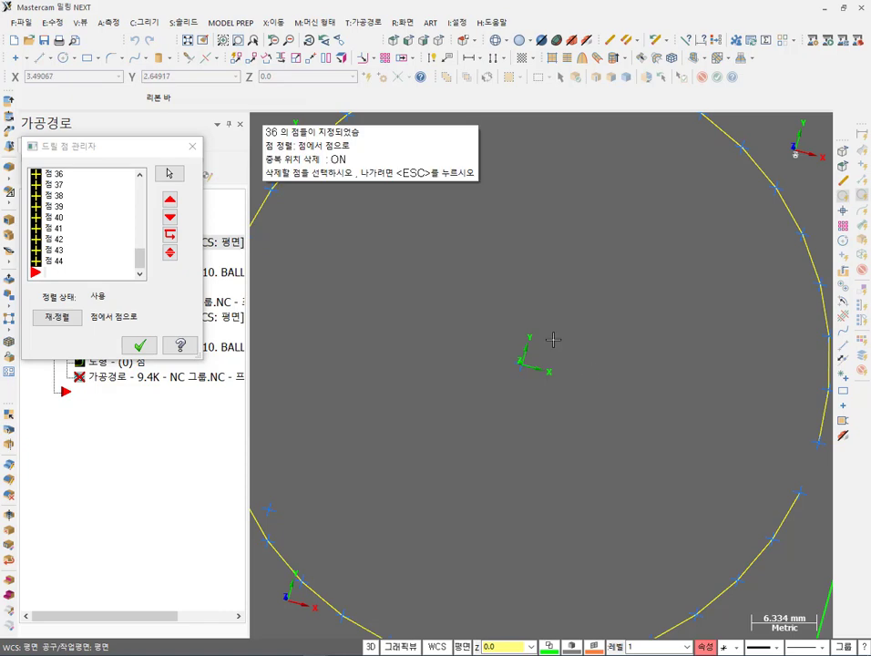
Delete the outer bolt circle's drill points except for seven consecutive points along the arc on the positive X and Y side.
{"action": "scroll", "coordinate": [548, 327], "scroll_direction": "down", "scroll_amount": 2}
{"action": "scroll", "coordinate": [548, 326], "scroll_direction": "down", "scroll_amount": 1}
{"action": "middle_click_drag", "start_coordinate": [555, 350], "coordinate": [570, 282]}
{"action": "scroll", "coordinate": [553, 301], "scroll_direction": "up", "scroll_amount": 2}
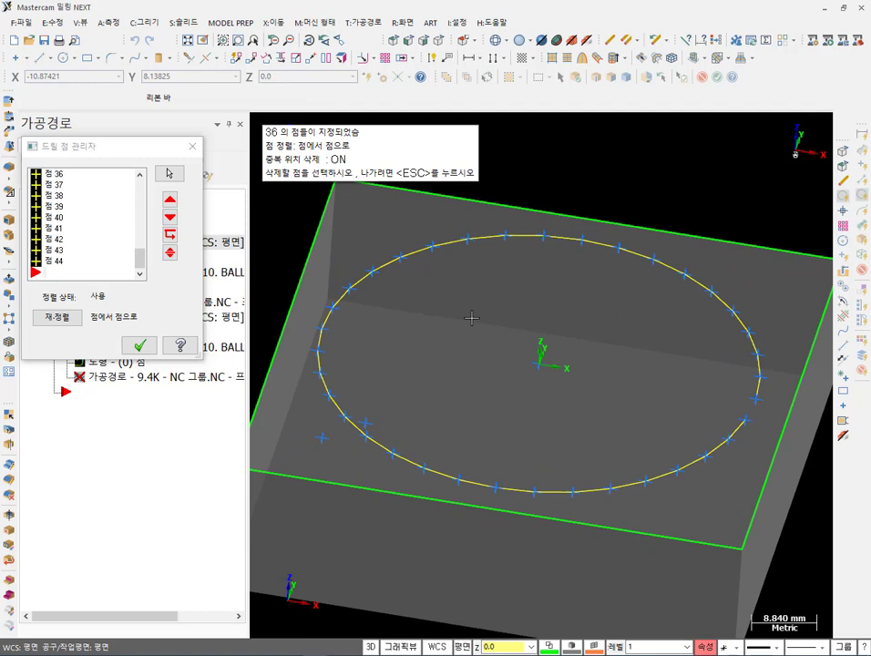
{"action": "mouse_move", "coordinate": [750, 421]}
{"action": "left_mouse_down"}
{"action": "mouse_move", "coordinate": [688, 482]}
{"action": "mouse_move", "coordinate": [639, 497]}
{"action": "mouse_move", "coordinate": [508, 495]}
{"action": "mouse_move", "coordinate": [390, 446]}
{"action": "mouse_move", "coordinate": [337, 382]}
{"action": "mouse_move", "coordinate": [339, 337]}
{"action": "mouse_move", "coordinate": [383, 304]}
{"action": "mouse_move", "coordinate": [514, 279]}
{"action": "mouse_move", "coordinate": [608, 294]}
{"action": "left_mouse_up"}
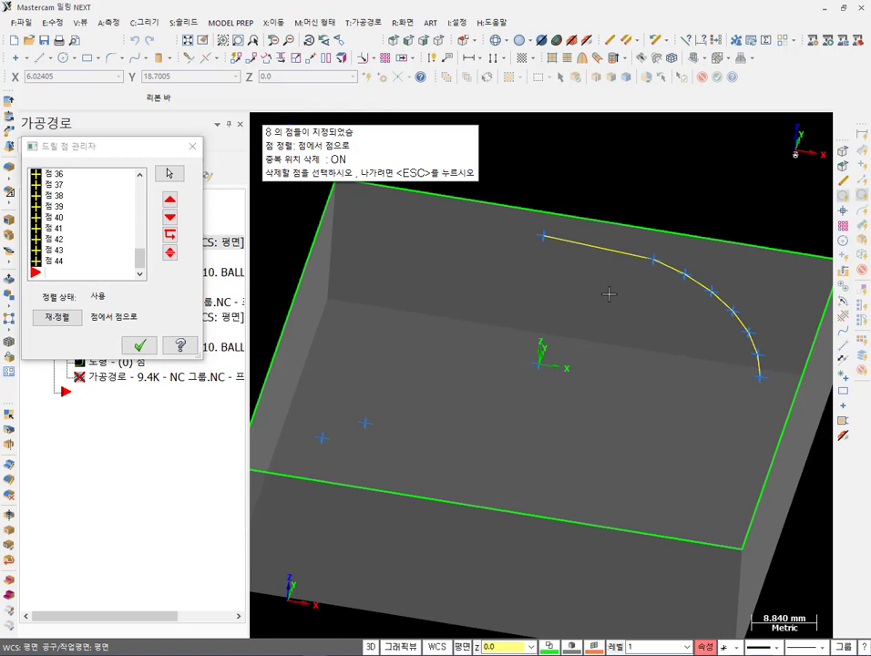
{"action": "left_click", "coordinate": [543, 235]}
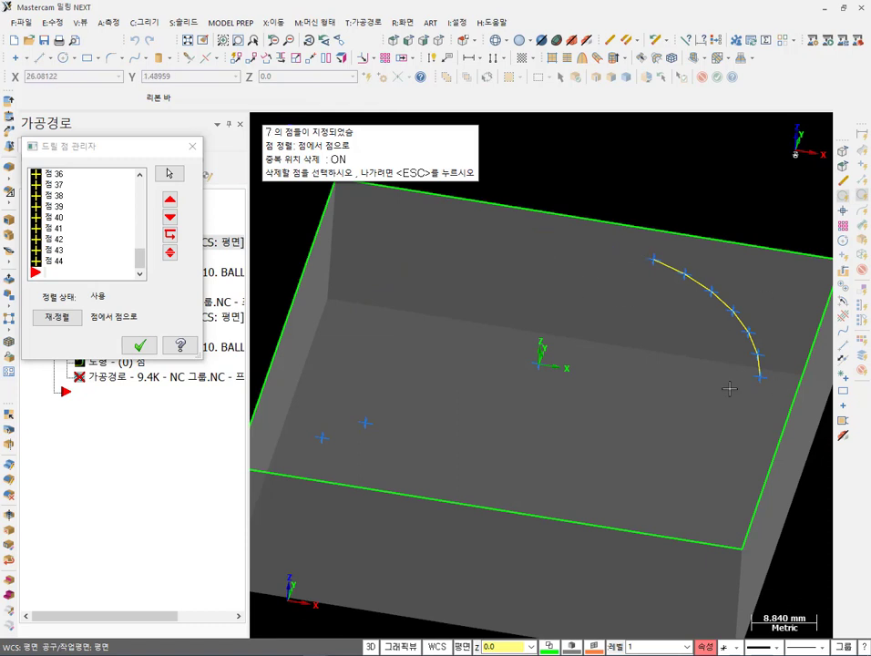
Accept the reduced drill point list, regenerate the first operation's toolpath and examine the remaining drill moves.
{"action": "left_click", "coordinate": [139, 347]}
{"action": "left_click", "coordinate": [61, 161]}
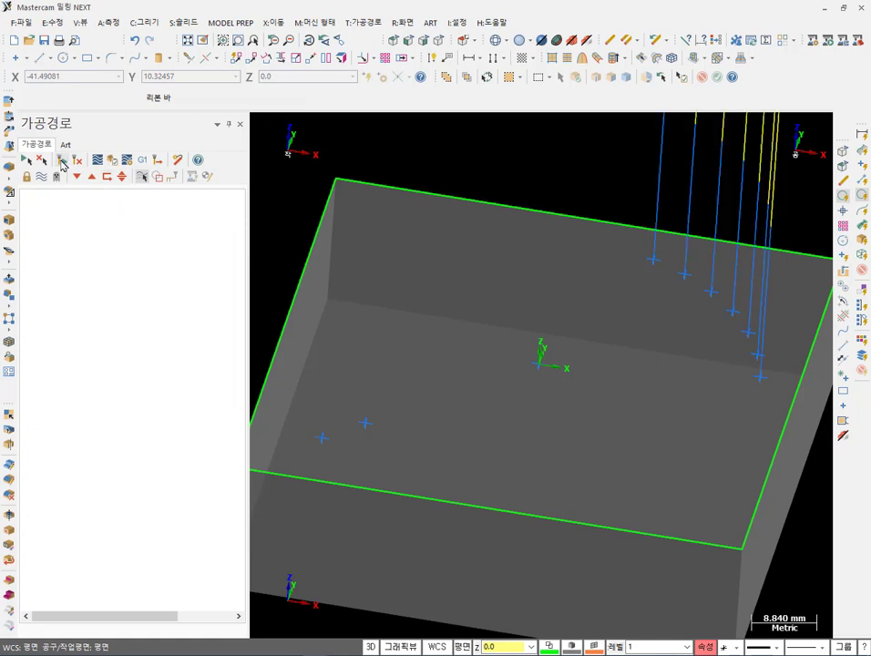
{"action": "middle_click_drag", "start_coordinate": [461, 370], "coordinate": [587, 402]}
{"action": "scroll", "coordinate": [615, 365], "scroll_direction": "down", "scroll_amount": 1}
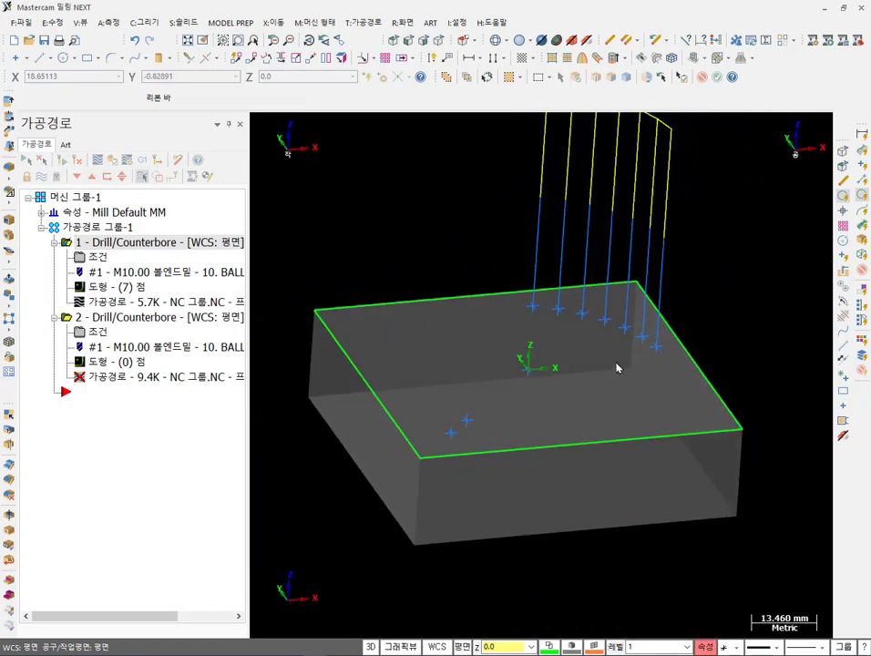
{"action": "scroll", "coordinate": [591, 284], "scroll_direction": "up", "scroll_amount": 3}
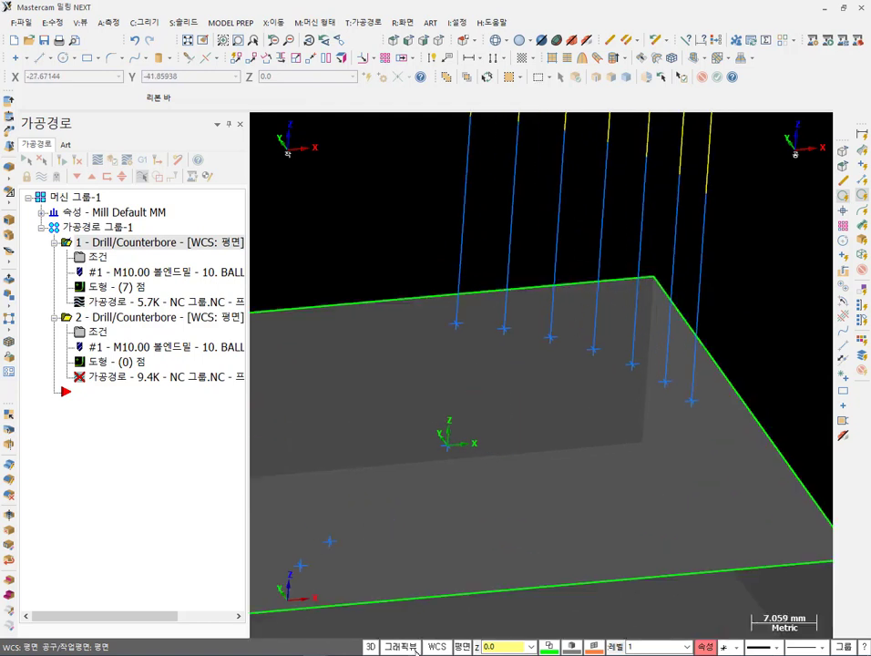
Empty the first operation's drill point list by reselecting all points without picking any new ones.
{"action": "left_click", "coordinate": [212, 245]}
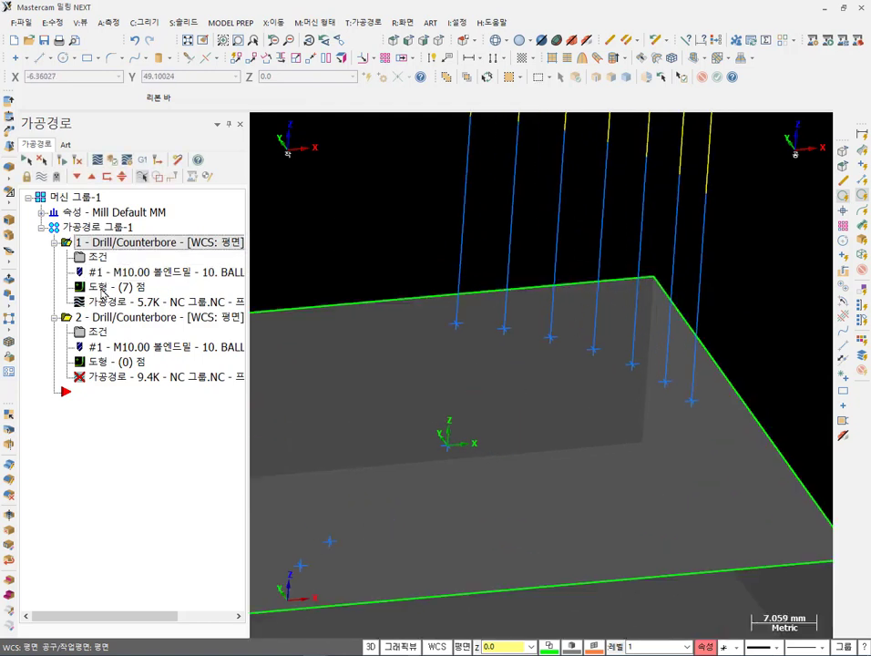
{"action": "left_click", "coordinate": [95, 259]}
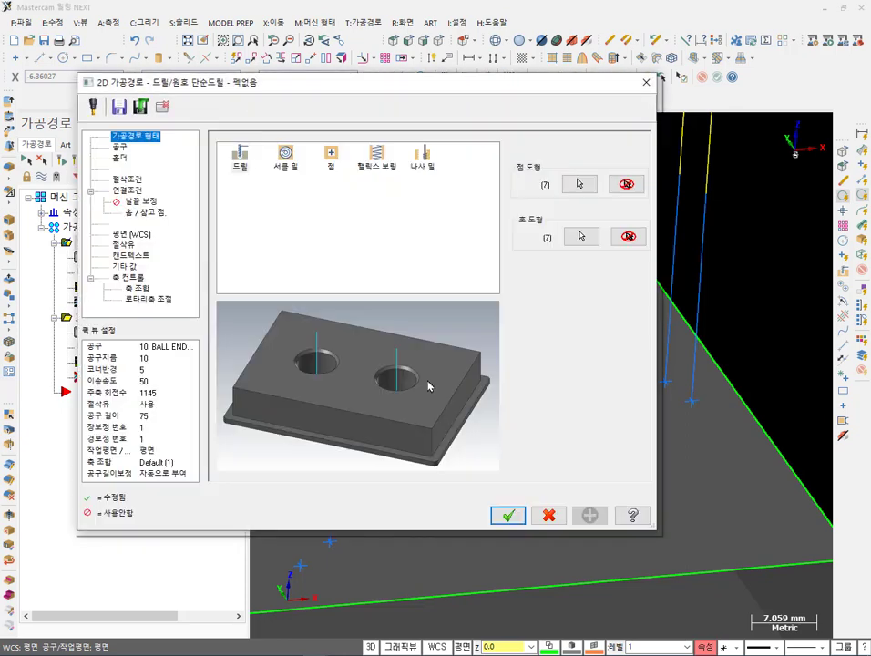
{"action": "left_click", "coordinate": [625, 184]}
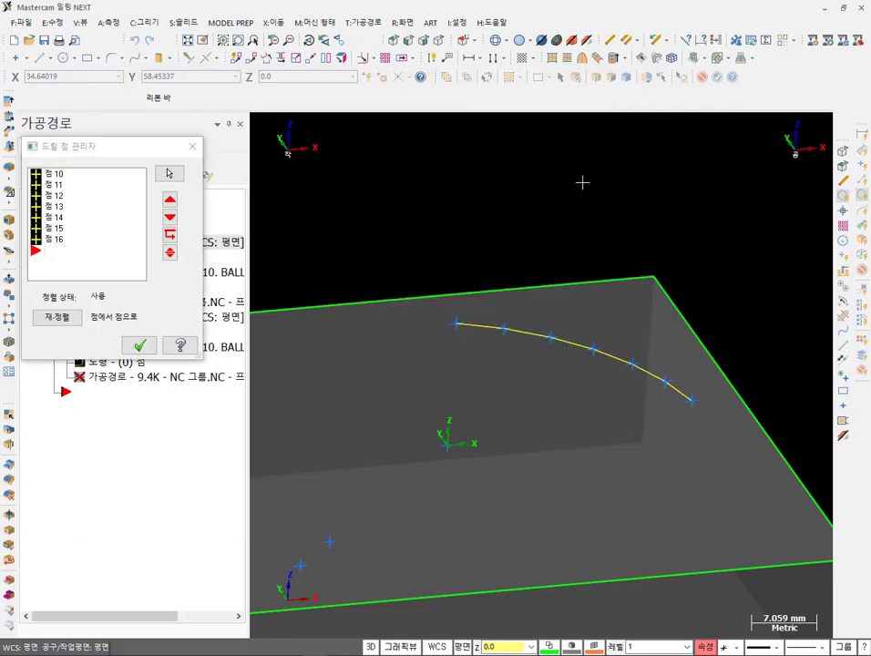
{"action": "right_click", "coordinate": [90, 214]}
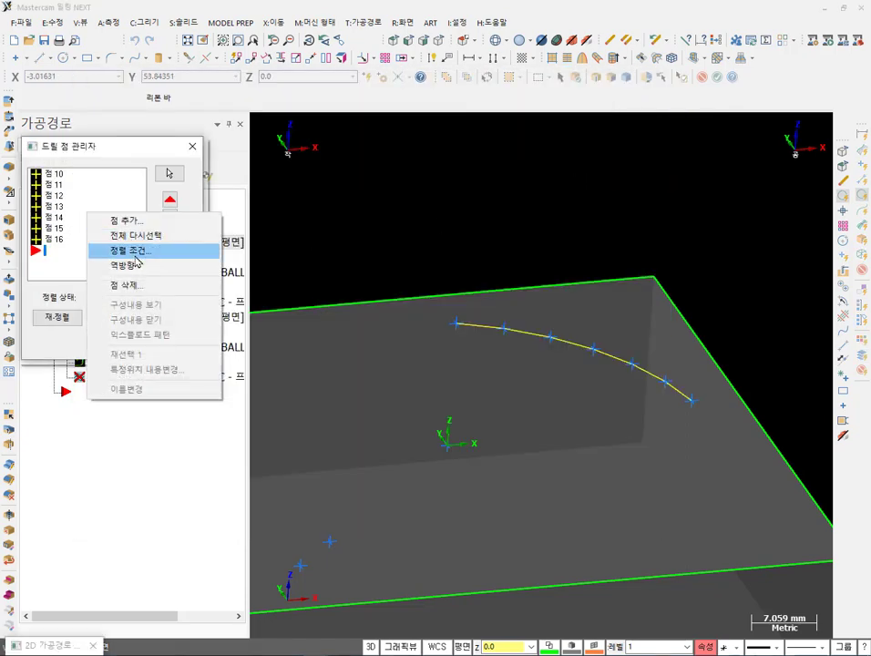
{"action": "left_click", "coordinate": [126, 236]}
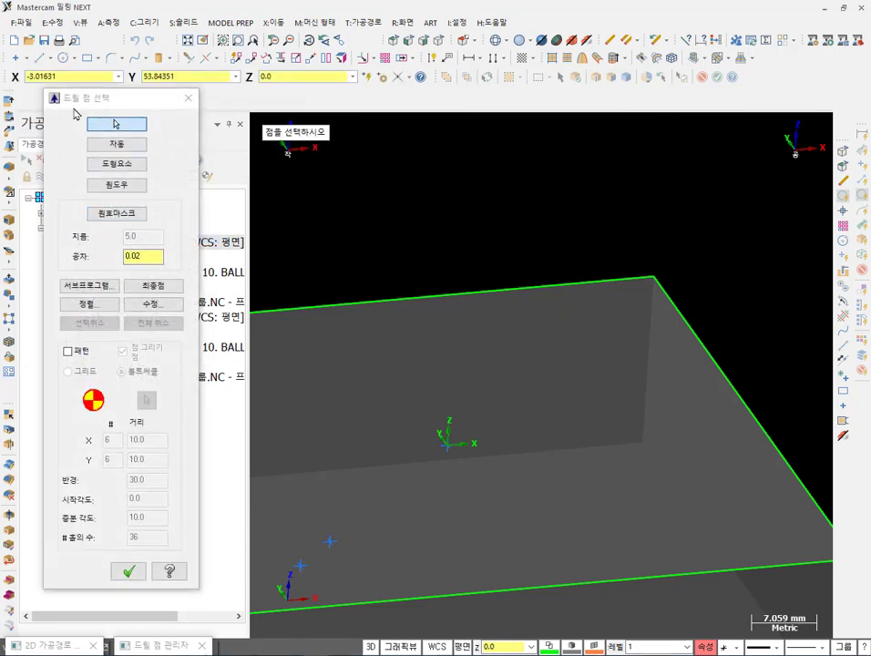
{"action": "left_click", "coordinate": [188, 98]}
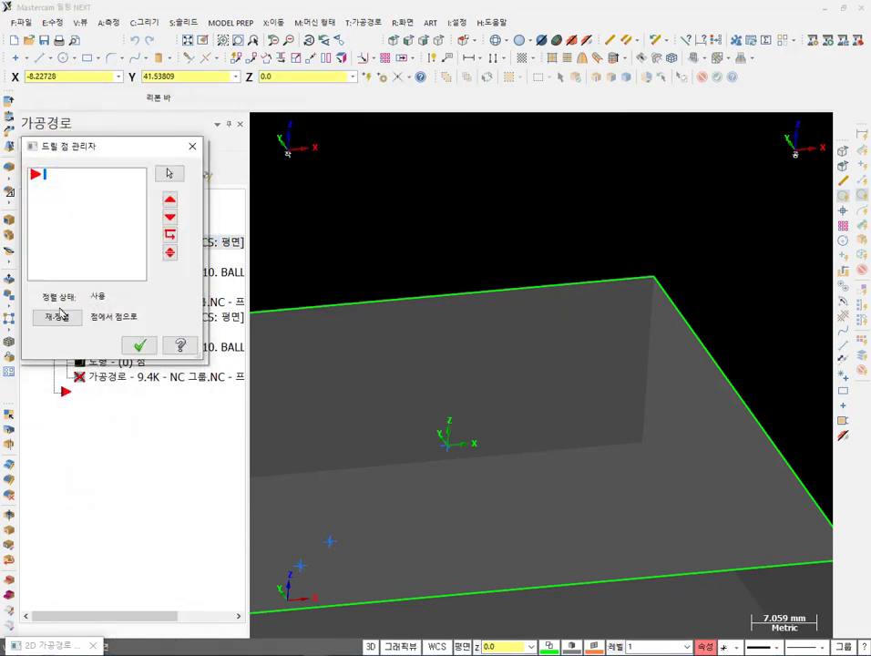
{"action": "left_click", "coordinate": [138, 345]}
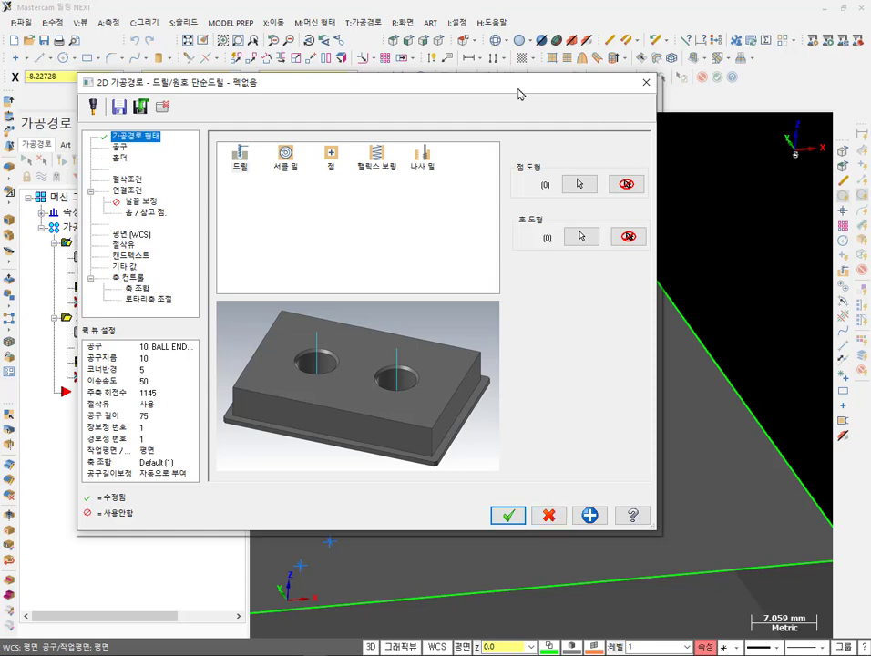
Add the point at the origin as the first operation's only drill point.
{"action": "left_click_drag", "start_coordinate": [504, 82], "coordinate": [573, 141]}
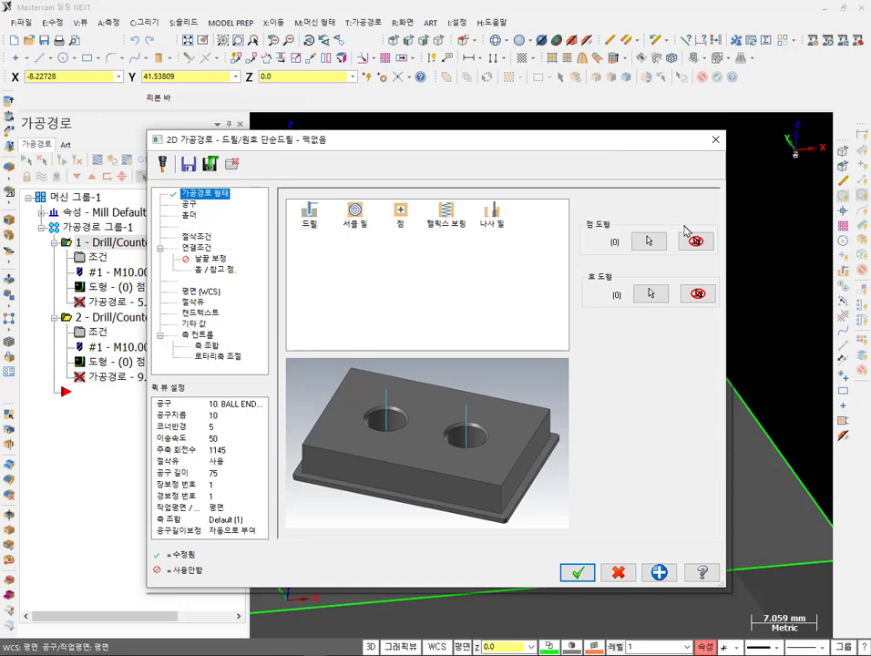
{"action": "left_click", "coordinate": [649, 241]}
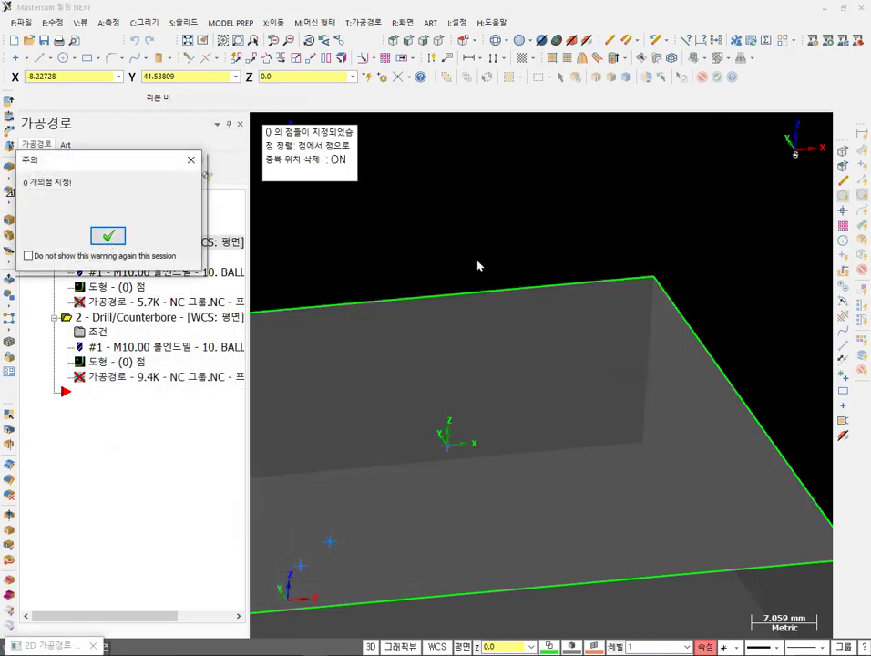
{"action": "left_click", "coordinate": [111, 288]}
{"action": "right_click", "coordinate": [142, 205]}
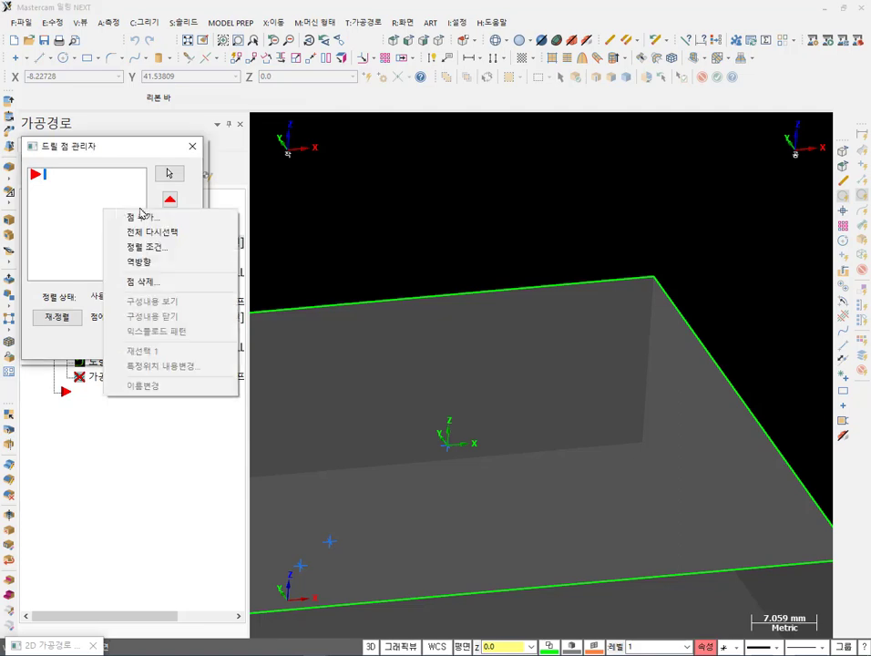
{"action": "left_click", "coordinate": [170, 217]}
{"action": "left_click", "coordinate": [449, 445]}
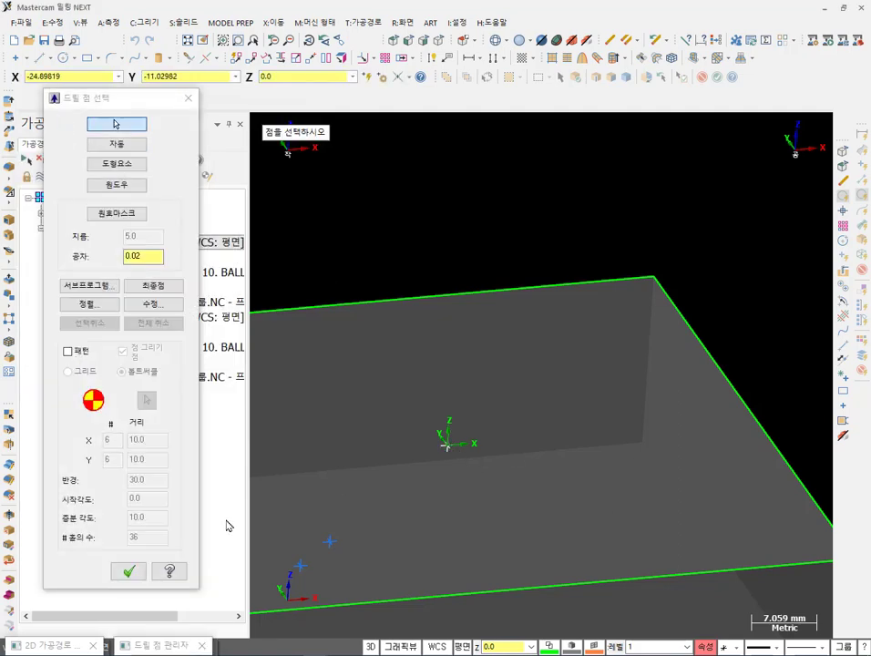
{"action": "left_click", "coordinate": [128, 571]}
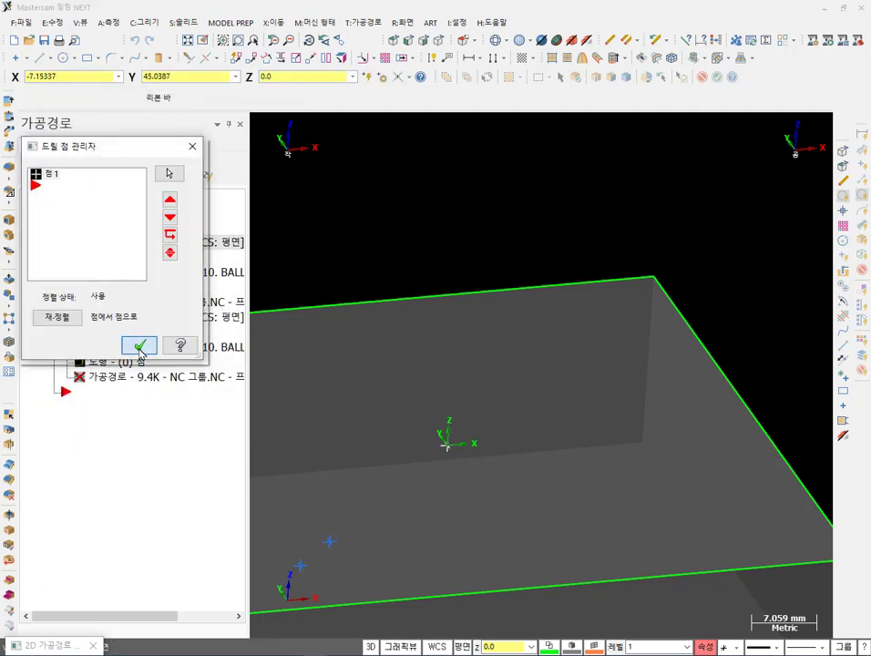
{"action": "left_click", "coordinate": [141, 350]}
Choose tool number 3, the 10. DRILL, for the first drill operation.
{"action": "left_click", "coordinate": [189, 204]}
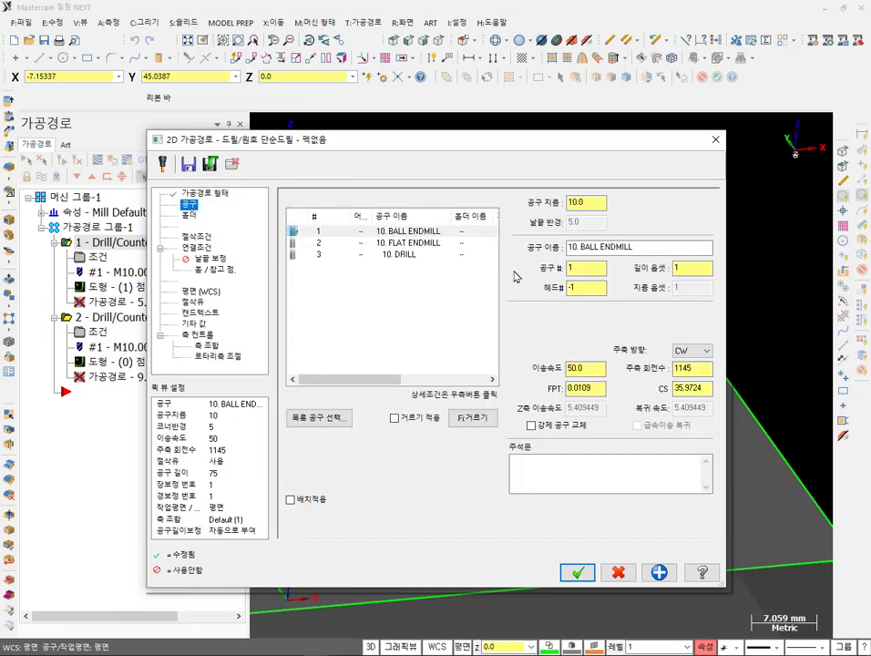
{"action": "left_click", "coordinate": [406, 244]}
{"action": "left_click", "coordinate": [406, 255]}
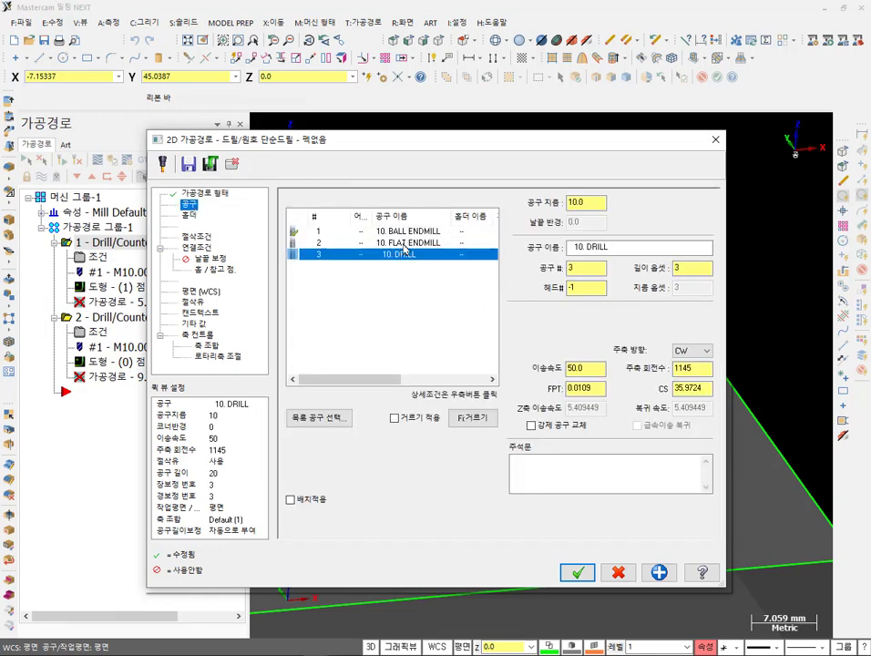
Keep the 10. DRILL tool selected and choose the Drill/Counterbore cycle in the first operation's cut parameters.
{"action": "key", "text": "Up"}
{"action": "left_click", "coordinate": [404, 256]}
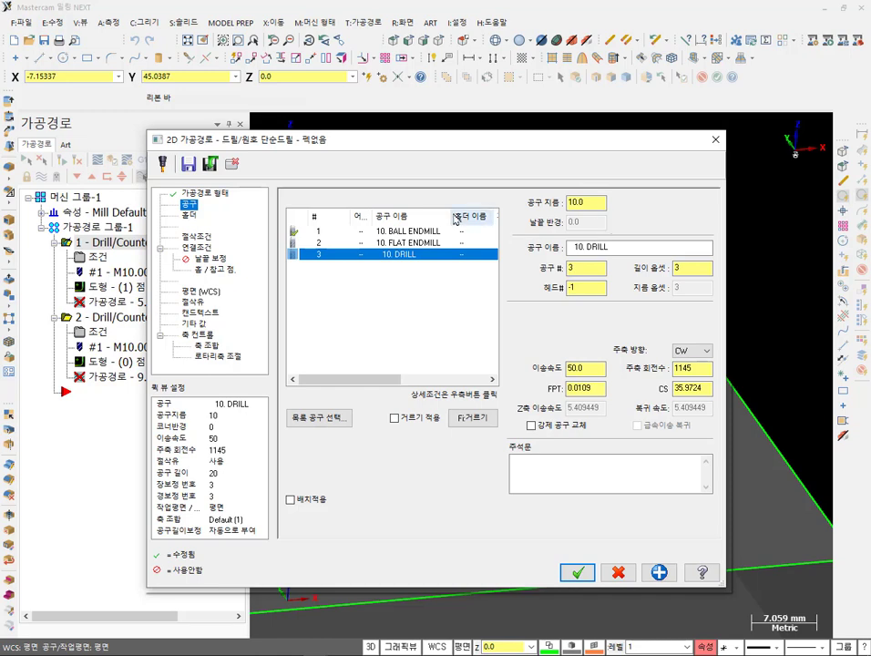
{"action": "left_click", "coordinate": [197, 237]}
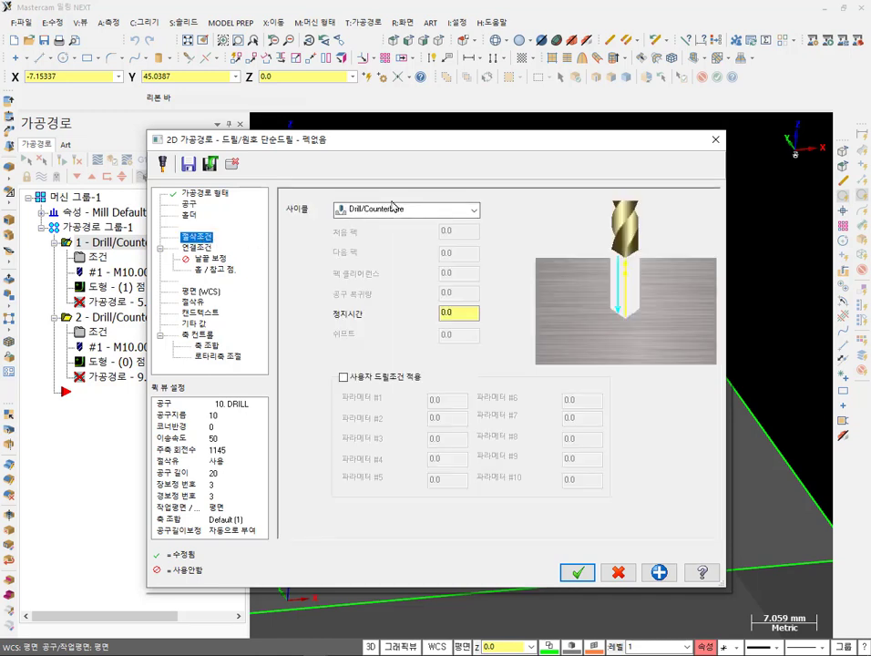
{"action": "left_click", "coordinate": [419, 211]}
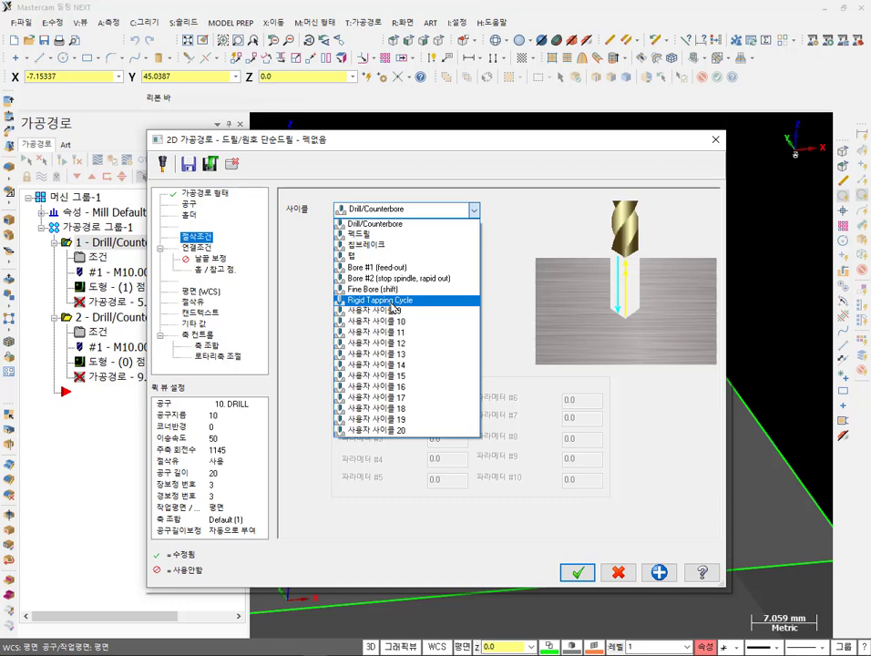
{"action": "left_click", "coordinate": [383, 227]}
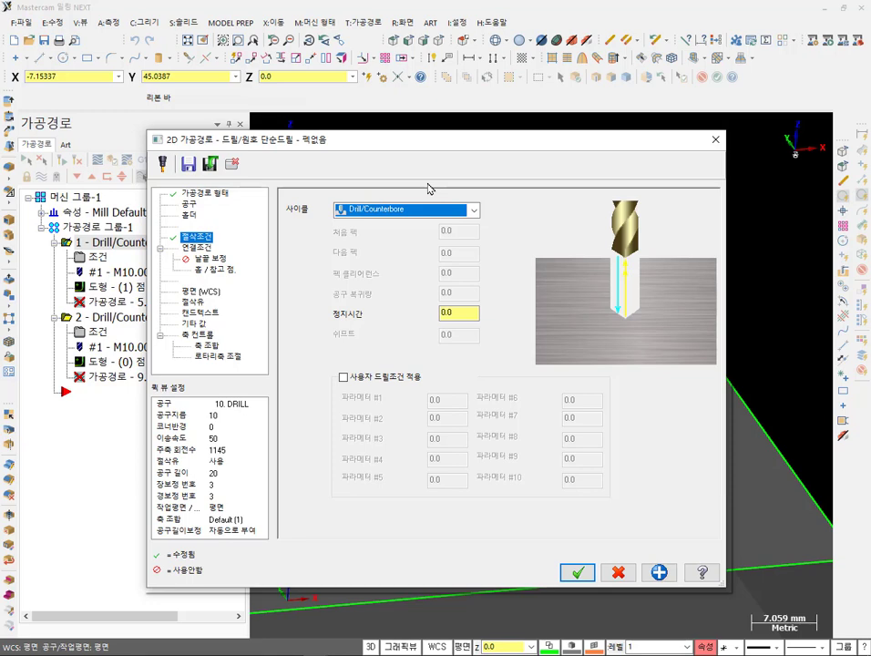
{"action": "left_click", "coordinate": [458, 312]}
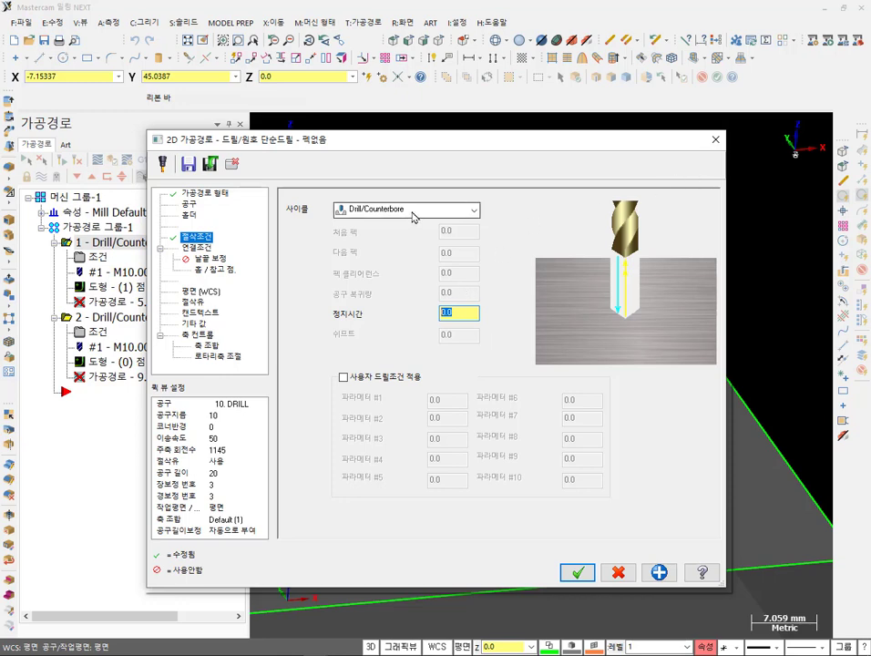
{"action": "left_click", "coordinate": [461, 313]}
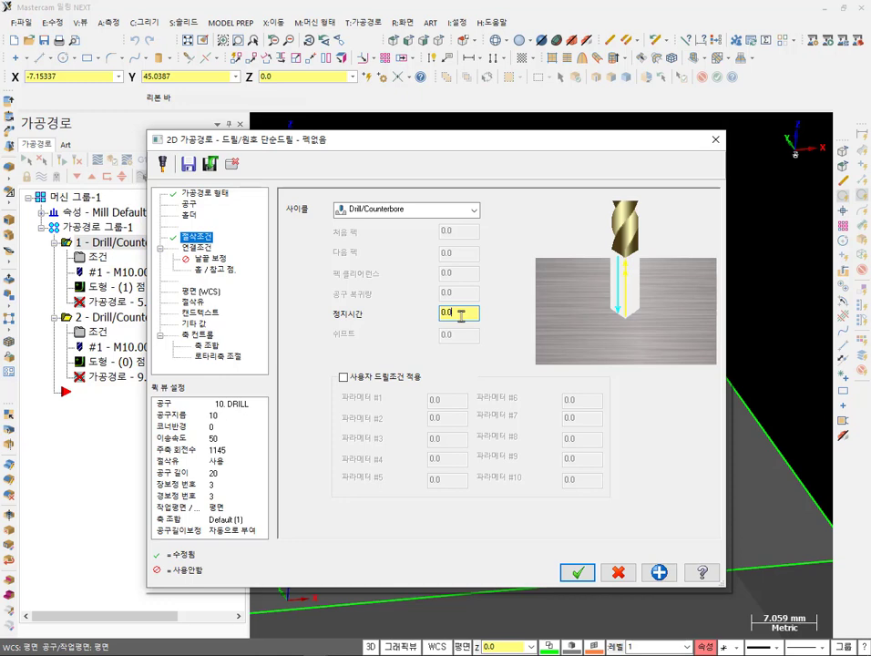
Set the first operation's drilling depth to an absolute value of -10, accept the parameters and regenerate its toolpath.
{"action": "left_click", "coordinate": [196, 247]}
{"action": "left_click", "coordinate": [439, 463]}
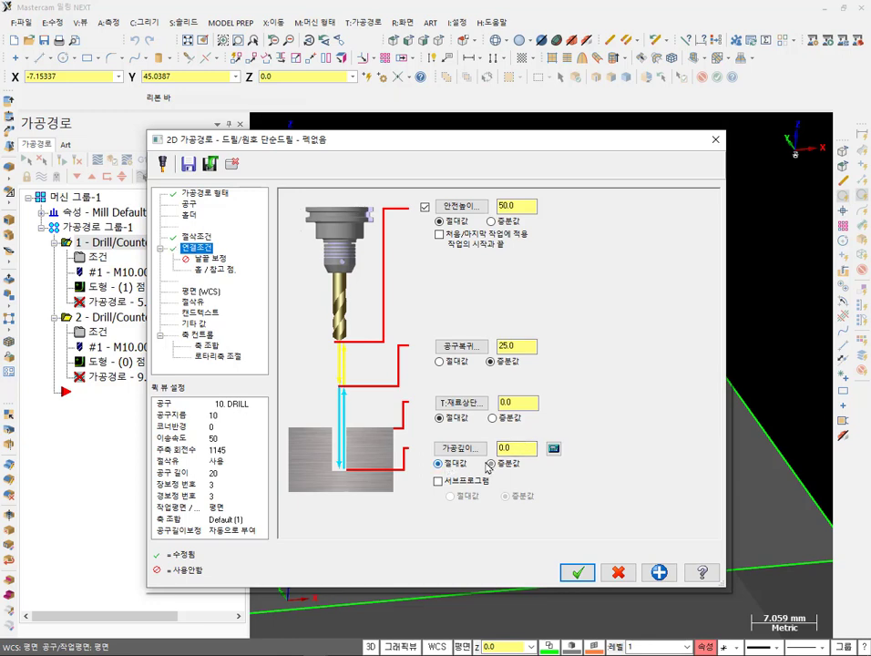
{"action": "left_click", "coordinate": [514, 447]}
{"action": "type", "text": "-10"}
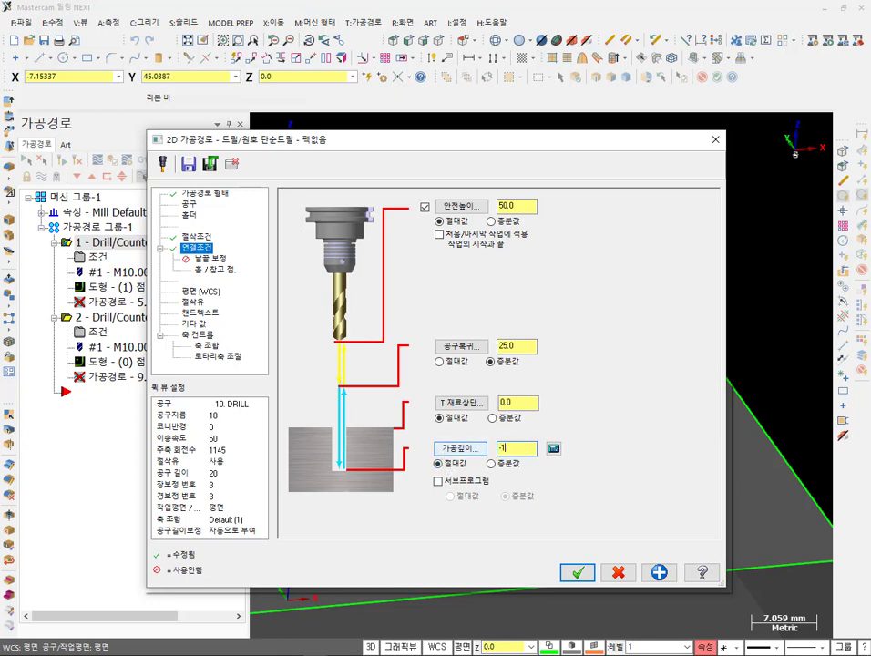
{"action": "left_click", "coordinate": [577, 572]}
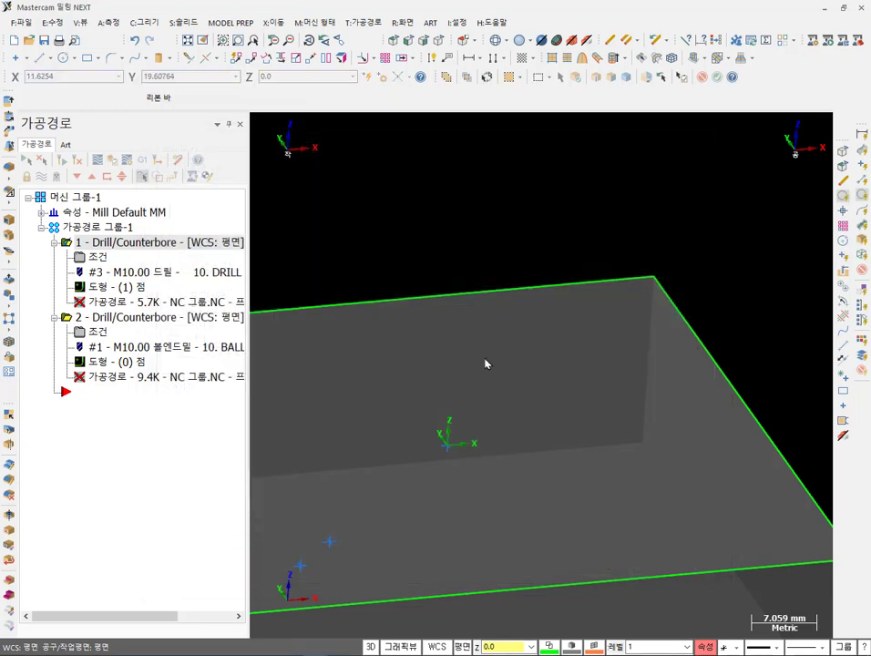
{"action": "left_click", "coordinate": [77, 160]}
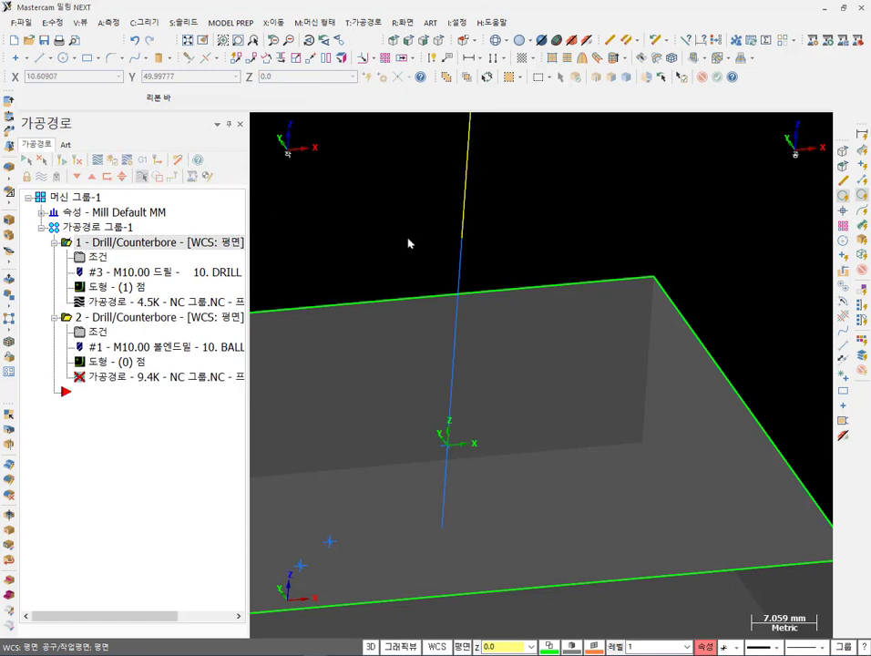
Add the point at the origin as the second operation's only drill point and accept the point list.
{"action": "left_click", "coordinate": [131, 319]}
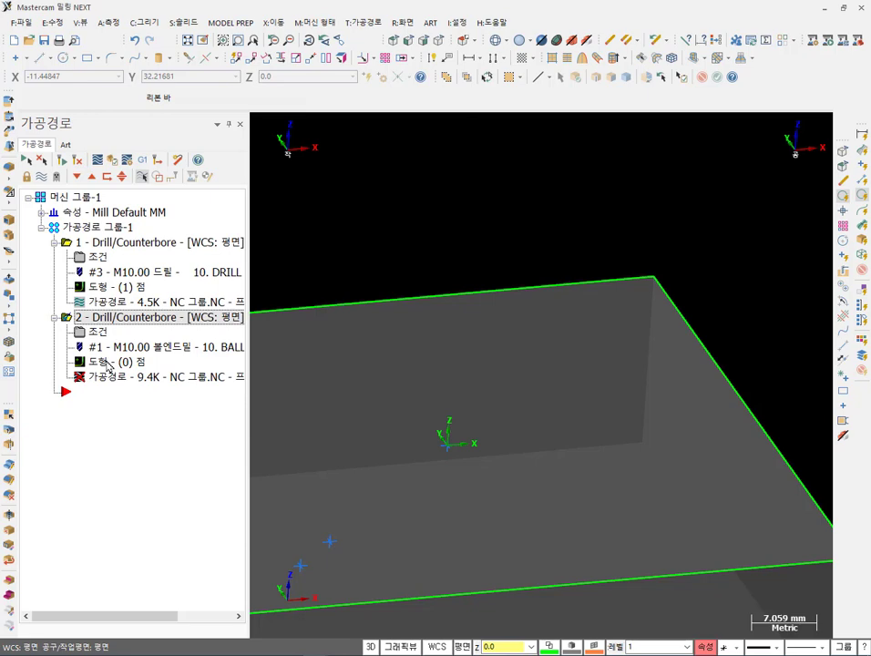
{"action": "left_click", "coordinate": [106, 363]}
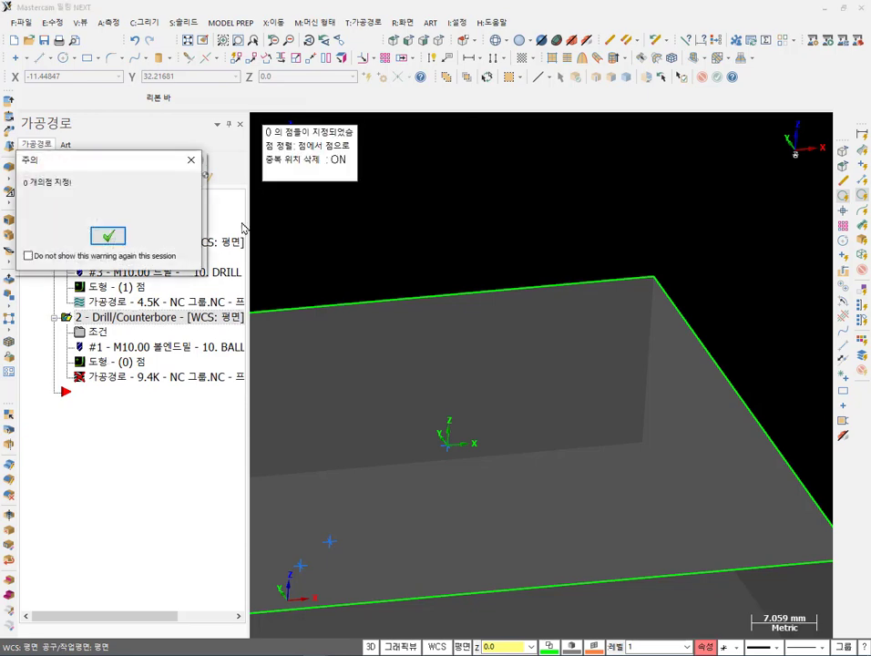
{"action": "left_click", "coordinate": [116, 236]}
{"action": "right_click", "coordinate": [130, 218]}
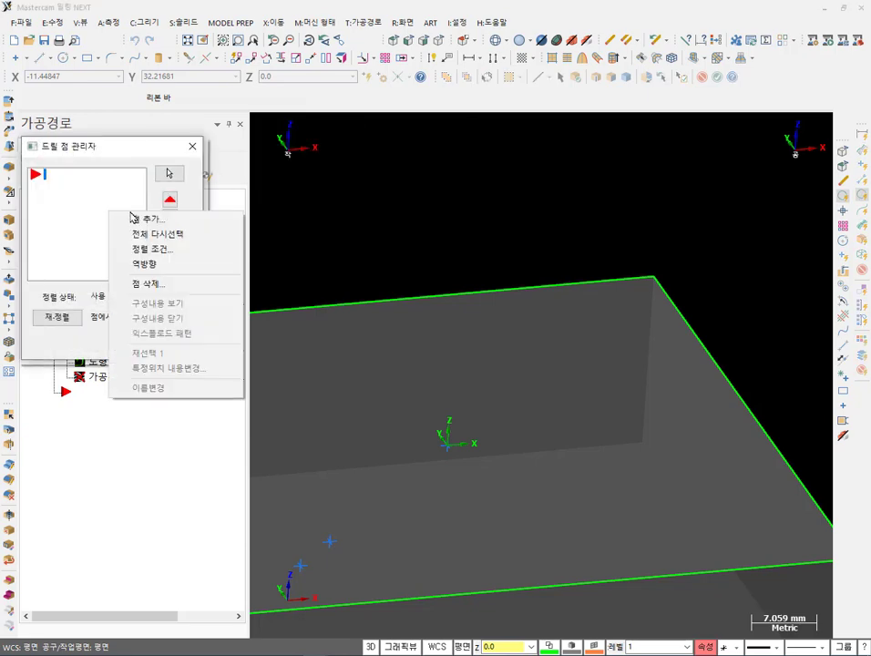
{"action": "left_click", "coordinate": [141, 219]}
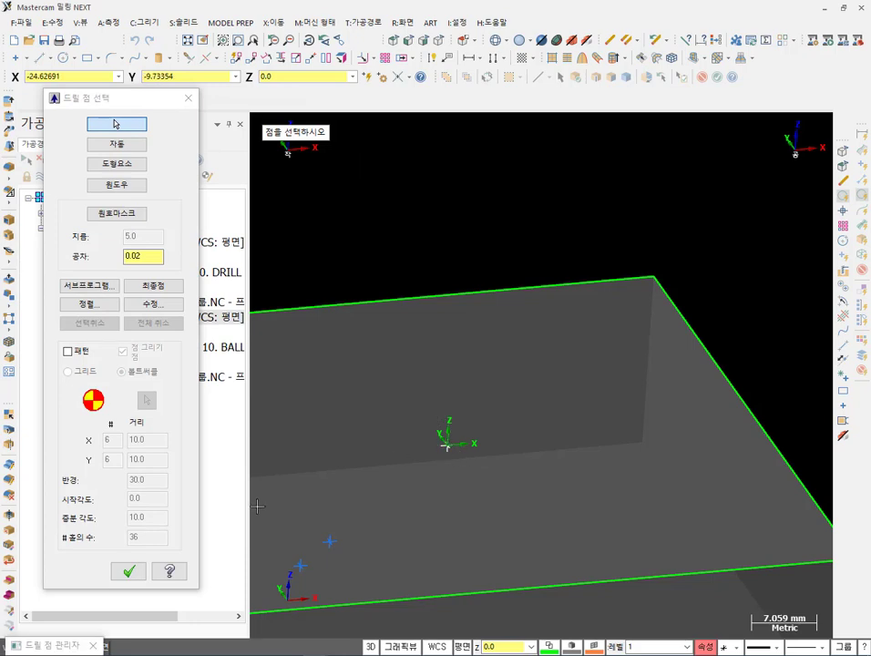
{"action": "key", "text": "Return"}
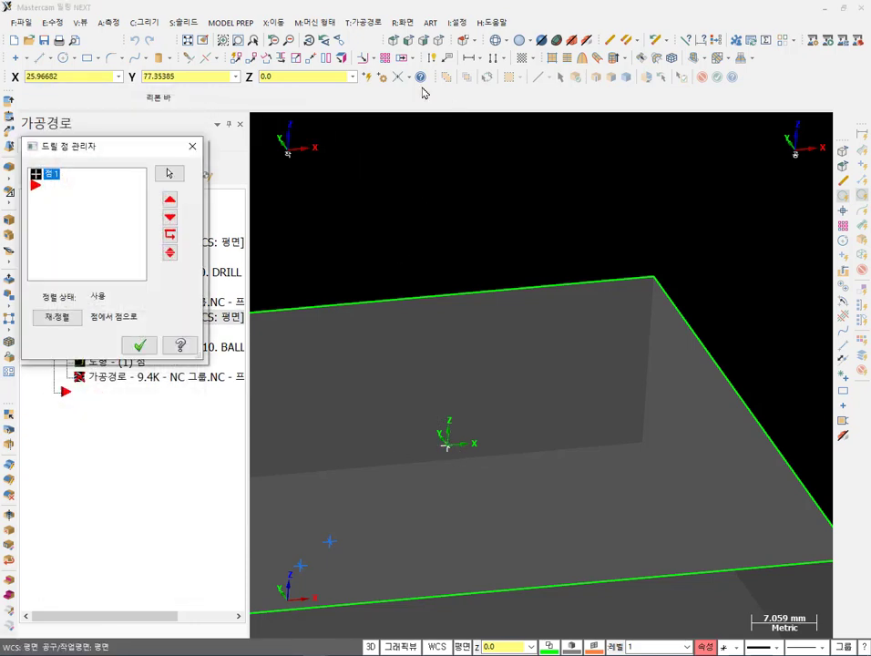
{"action": "left_click", "coordinate": [141, 346]}
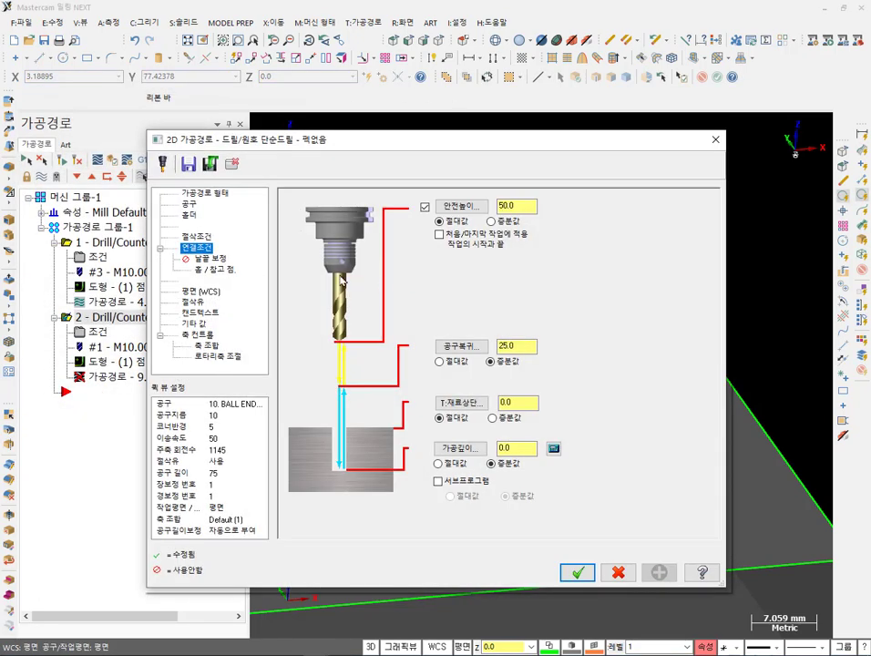
Set the second operation's dwell time to 500, accept the parameters and regenerate its toolpath.
{"action": "left_click", "coordinate": [197, 236]}
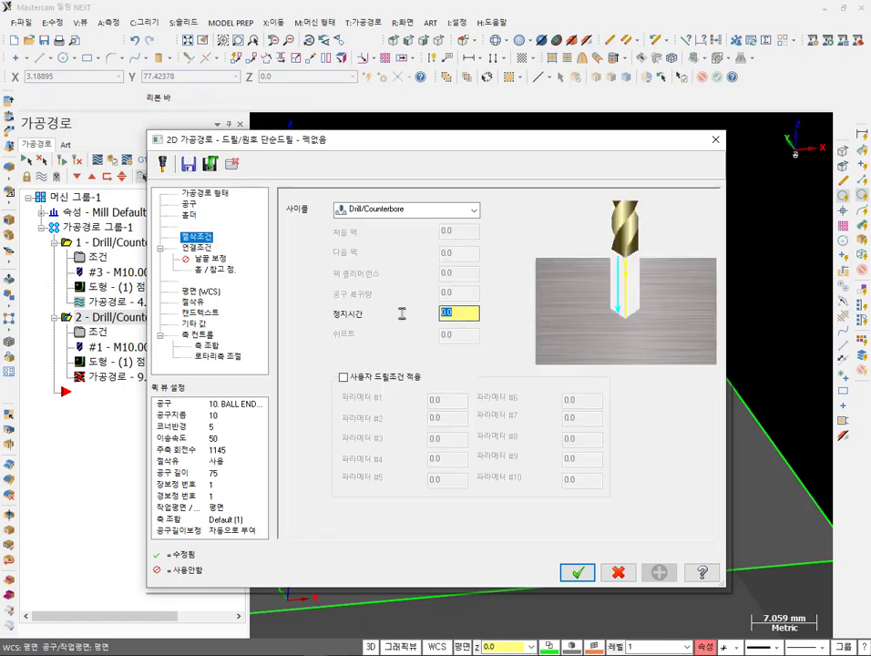
{"action": "type", "text": "500"}
{"action": "left_click", "coordinate": [577, 571]}
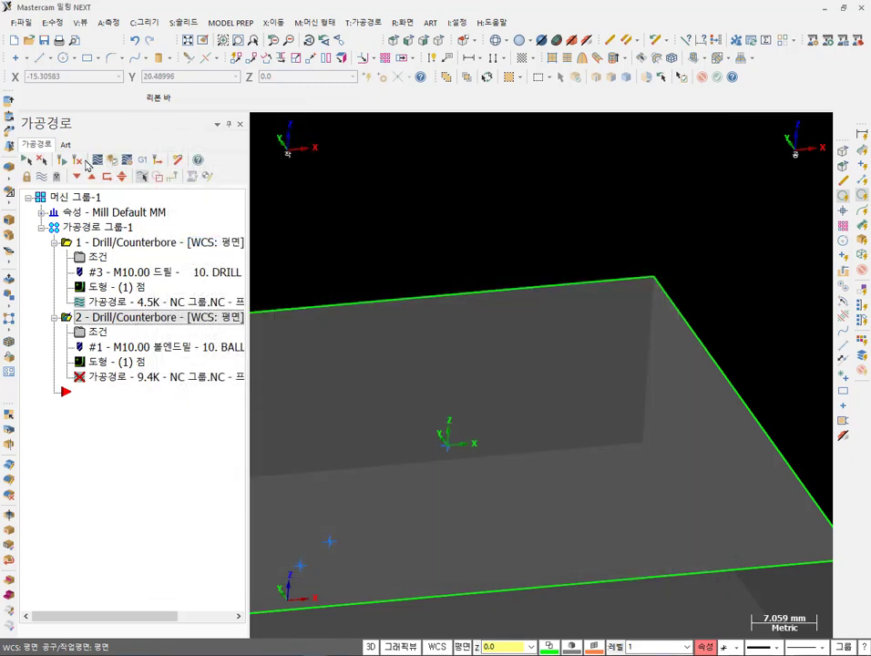
Post all operations of toolpath group 1 to the existing NC file and reload it in CIMCO Edit.
{"action": "left_click", "coordinate": [92, 228]}
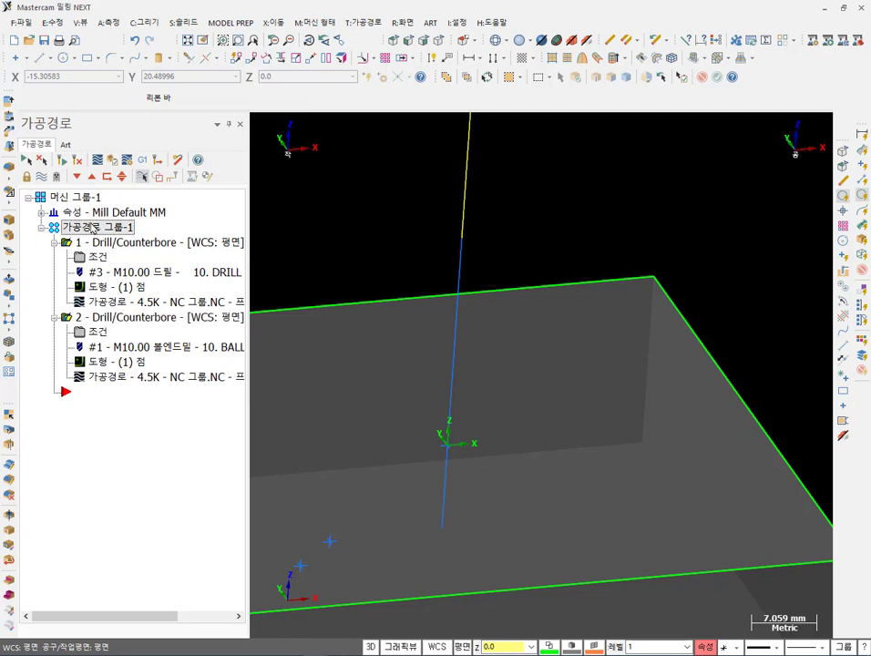
{"action": "left_click", "coordinate": [142, 160]}
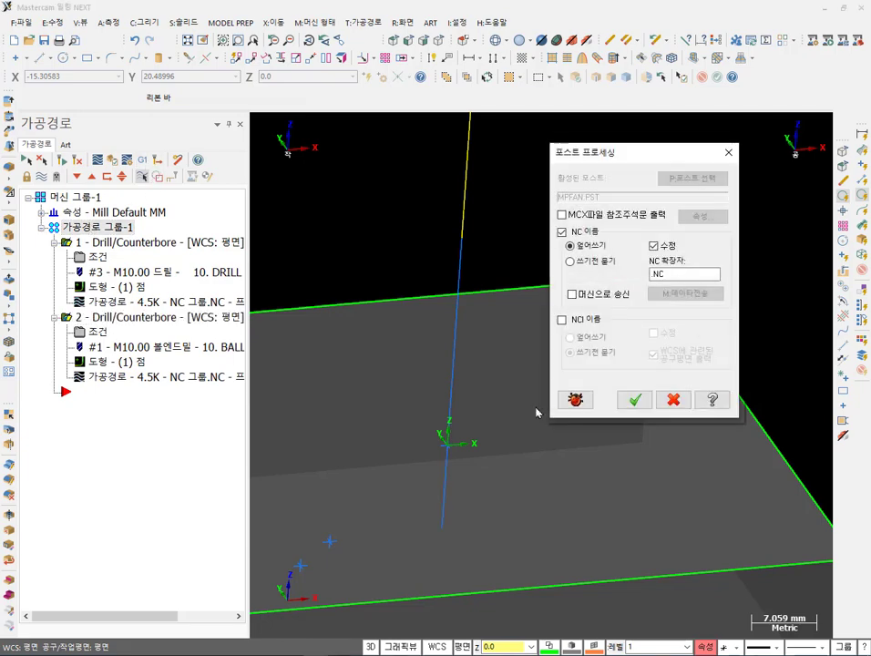
{"action": "left_click", "coordinate": [634, 399]}
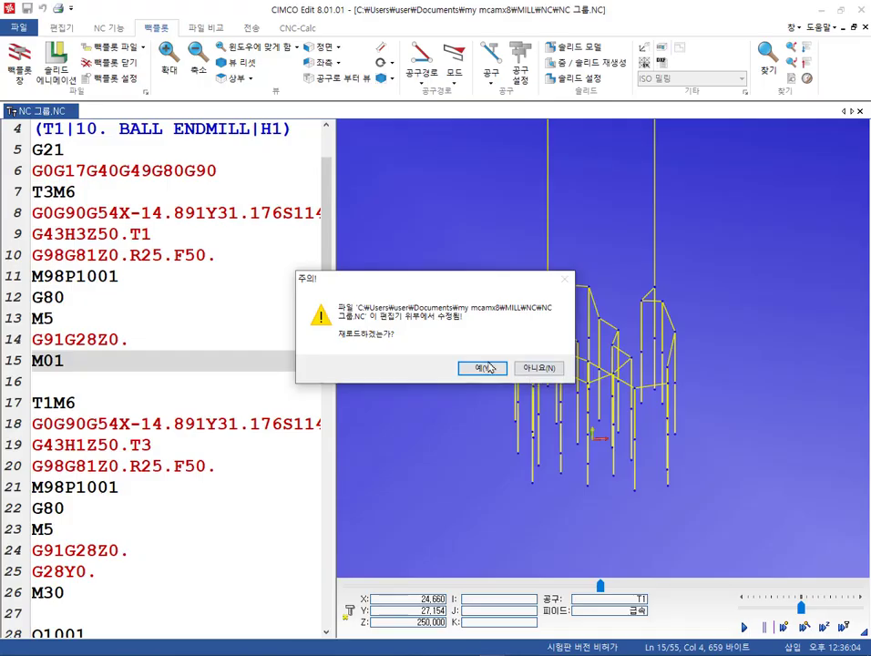
{"action": "left_click", "coordinate": [490, 367]}
Compare the first operation's G81 cycle line with the second operation's G82 cycle line in the posted program.
{"action": "left_click", "coordinate": [241, 320]}
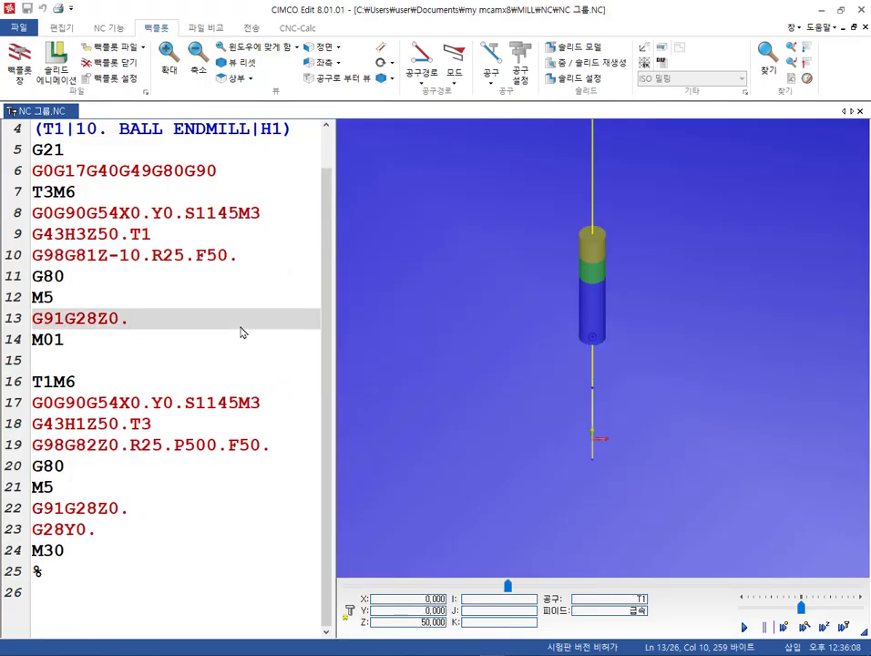
{"action": "left_click", "coordinate": [107, 257]}
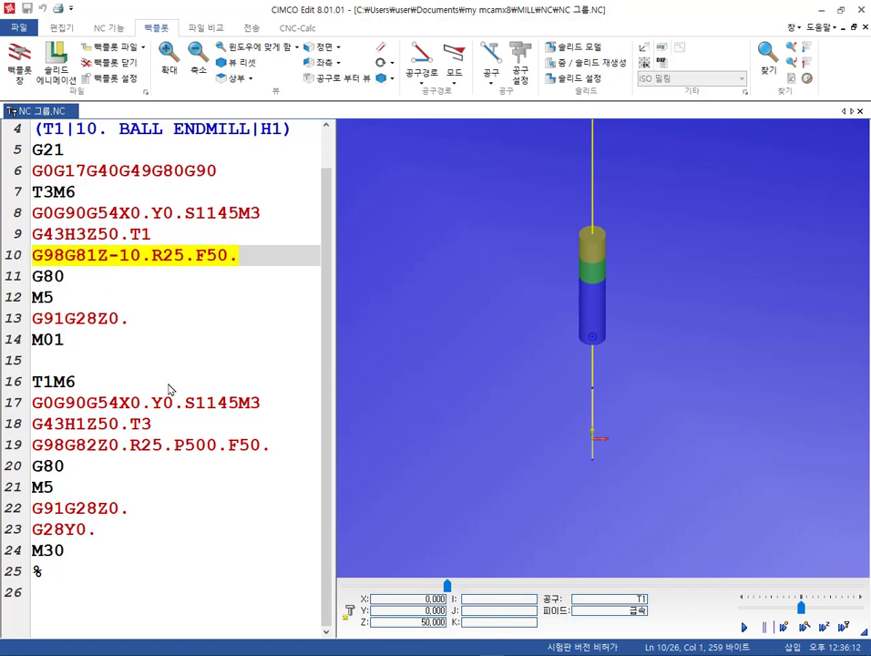
{"action": "left_click", "coordinate": [120, 444]}
{"action": "left_click", "coordinate": [24, 443]}
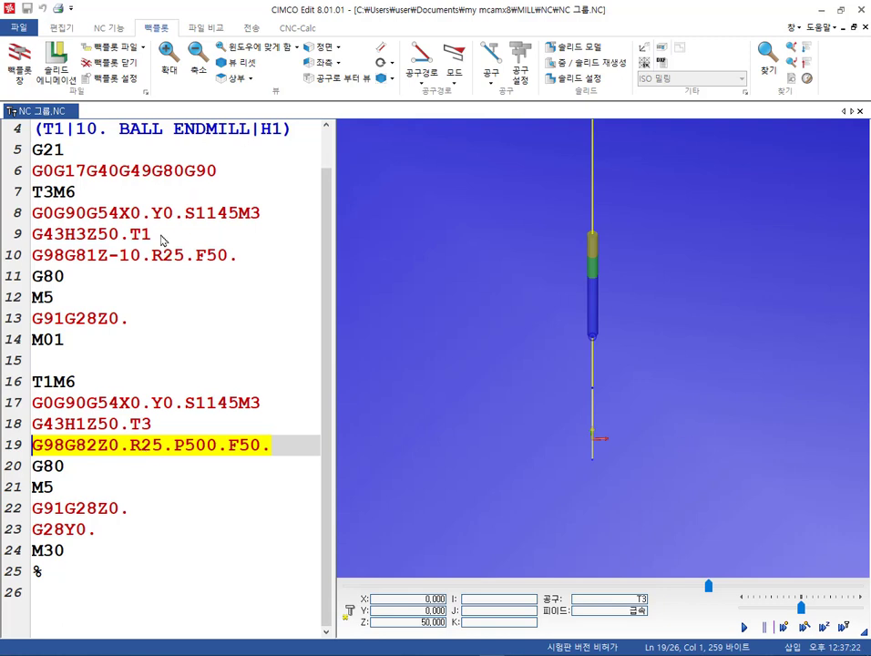
Examine the next-tool call in the first operation and the Z depth words of the G81 and G82 lines.
{"action": "left_click", "coordinate": [130, 234]}
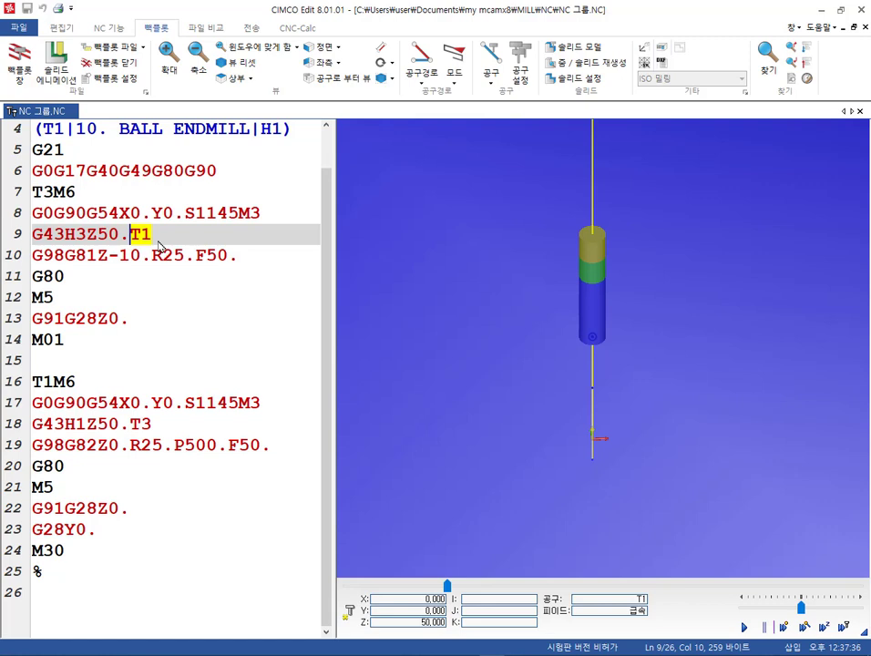
{"action": "left_click", "coordinate": [166, 240]}
{"action": "left_click", "coordinate": [248, 264]}
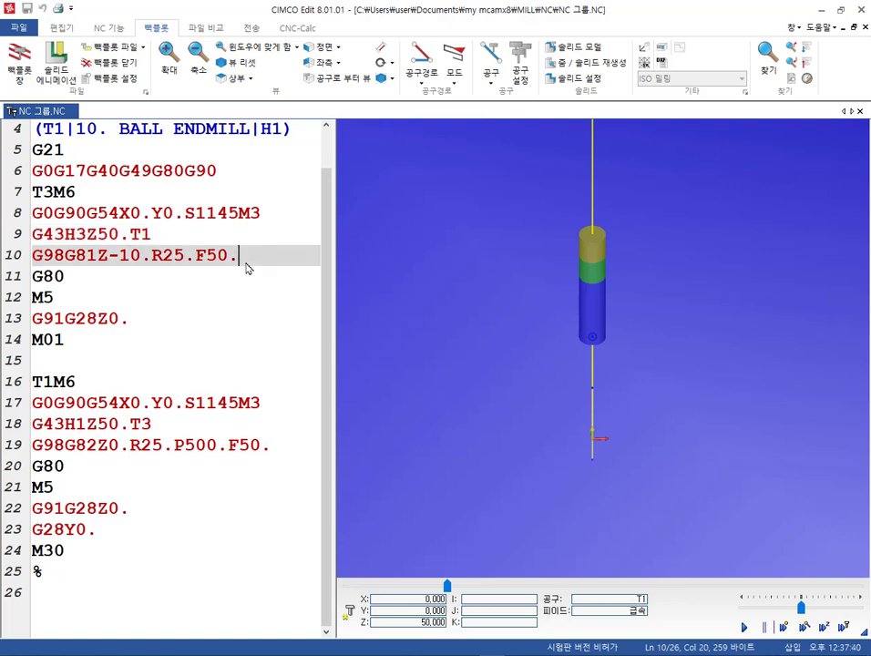
{"action": "left_click_drag", "start_coordinate": [99, 254], "coordinate": [151, 265]}
{"action": "left_click", "coordinate": [97, 424]}
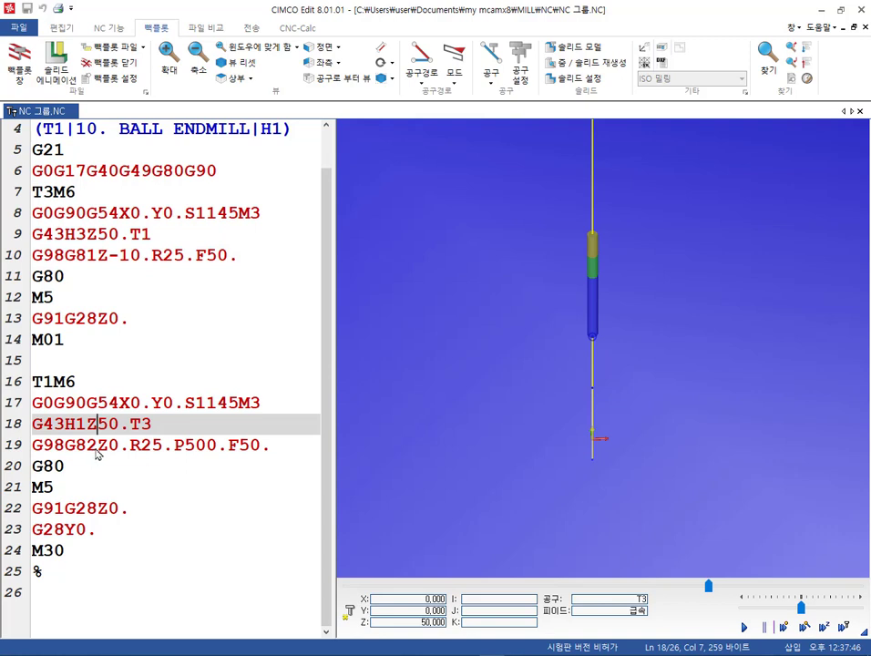
{"action": "left_click_drag", "start_coordinate": [97, 454], "coordinate": [128, 457]}
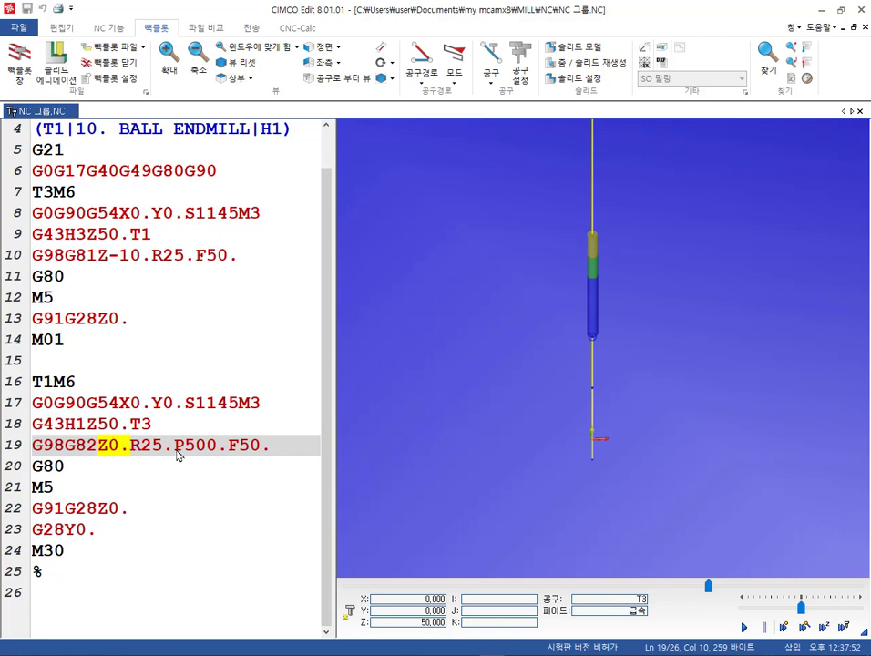
Examine the P dwell word and its decimal point in the second operation's G82 line.
{"action": "left_click_drag", "start_coordinate": [178, 455], "coordinate": [226, 461]}
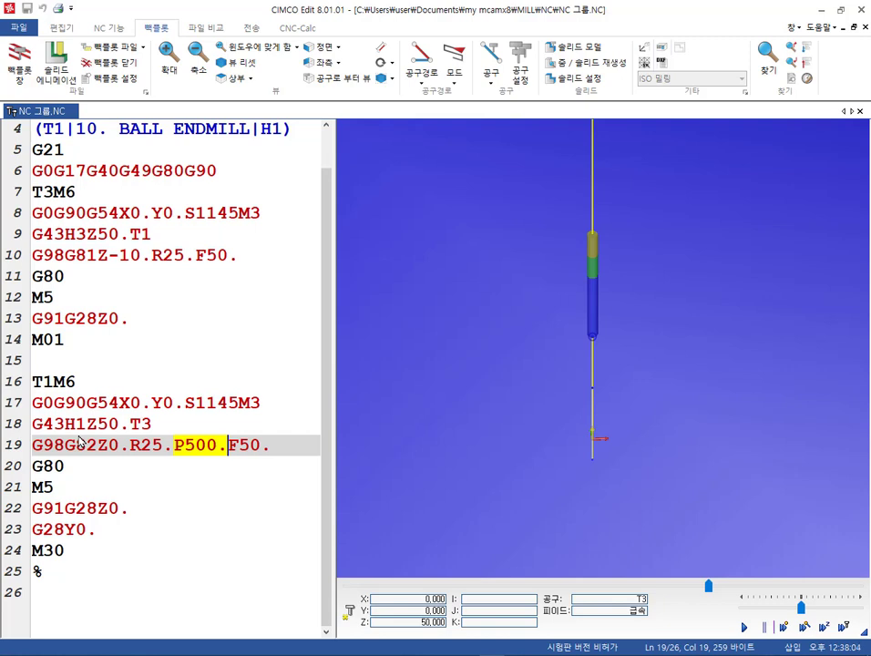
{"action": "left_click", "coordinate": [177, 451]}
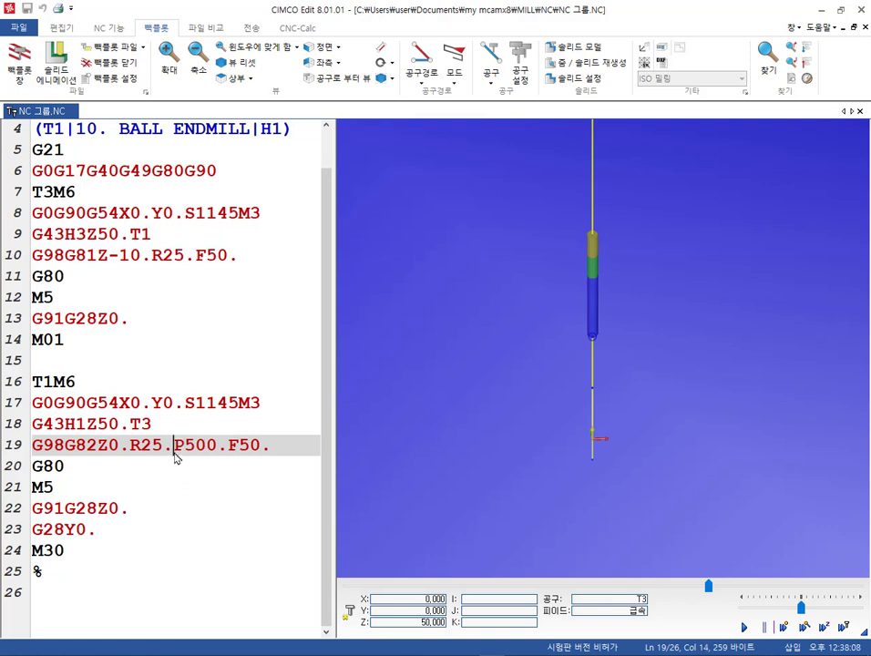
{"action": "left_click_drag", "start_coordinate": [176, 453], "coordinate": [180, 454]}
{"action": "left_click_drag", "start_coordinate": [218, 451], "coordinate": [229, 452]}
{"action": "left_click", "coordinate": [248, 450]}
{"action": "left_click_drag", "start_coordinate": [220, 455], "coordinate": [223, 462]}
{"action": "left_click", "coordinate": [268, 445]}
{"action": "left_click", "coordinate": [246, 455]}
{"action": "left_click", "coordinate": [218, 455]}
{"action": "left_click", "coordinate": [159, 234]}
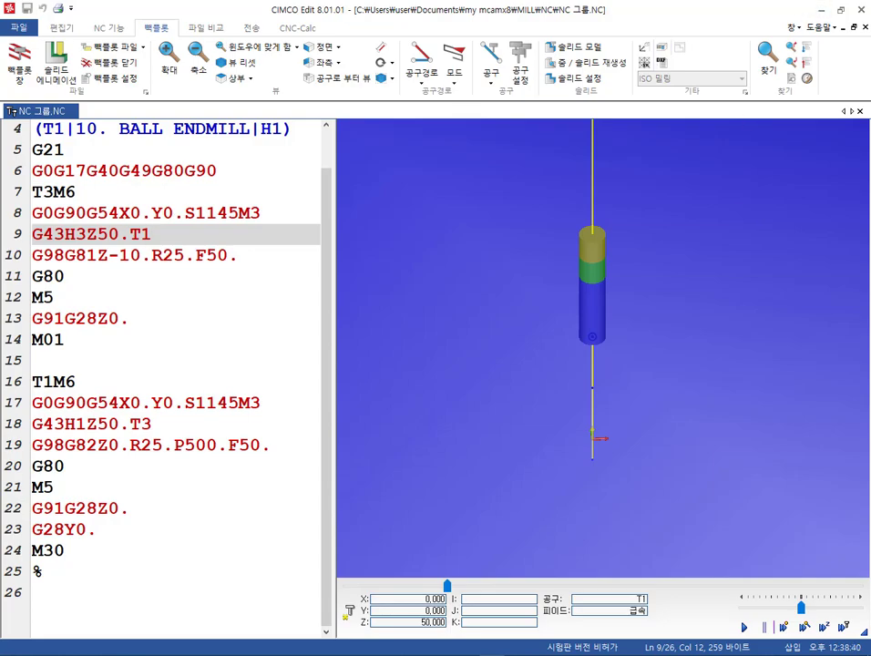
Switch to Mastercam and open the control definition from the Mill Default MM machine definition of machine group 1.
{"action": "left_click", "coordinate": [235, 614]}
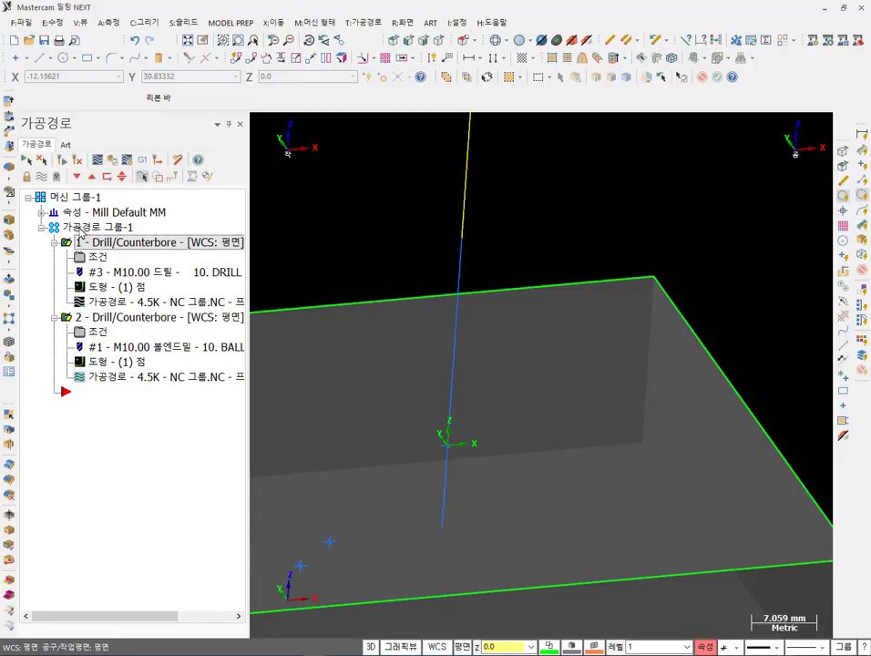
{"action": "left_click", "coordinate": [41, 211]}
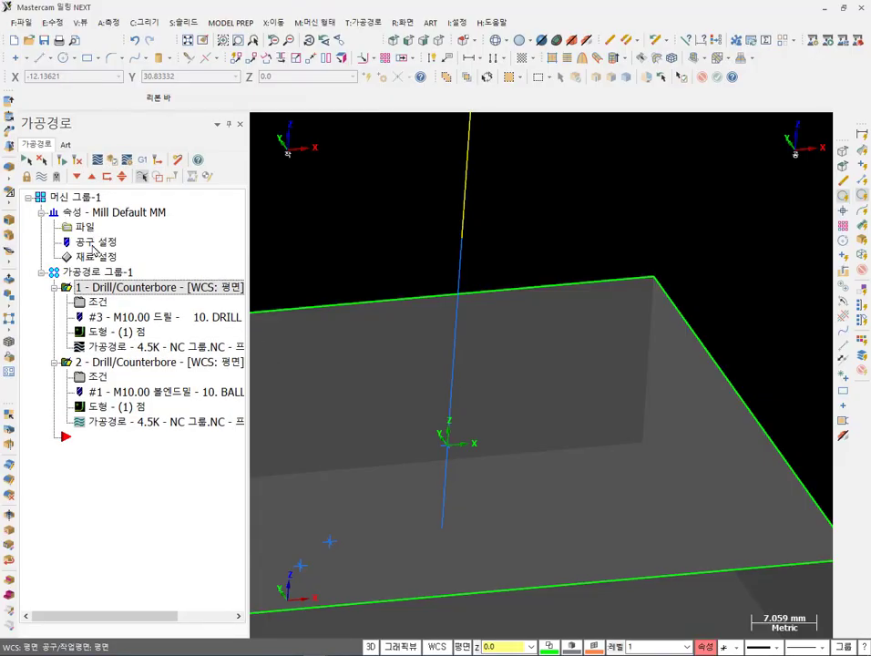
{"action": "left_click", "coordinate": [84, 226]}
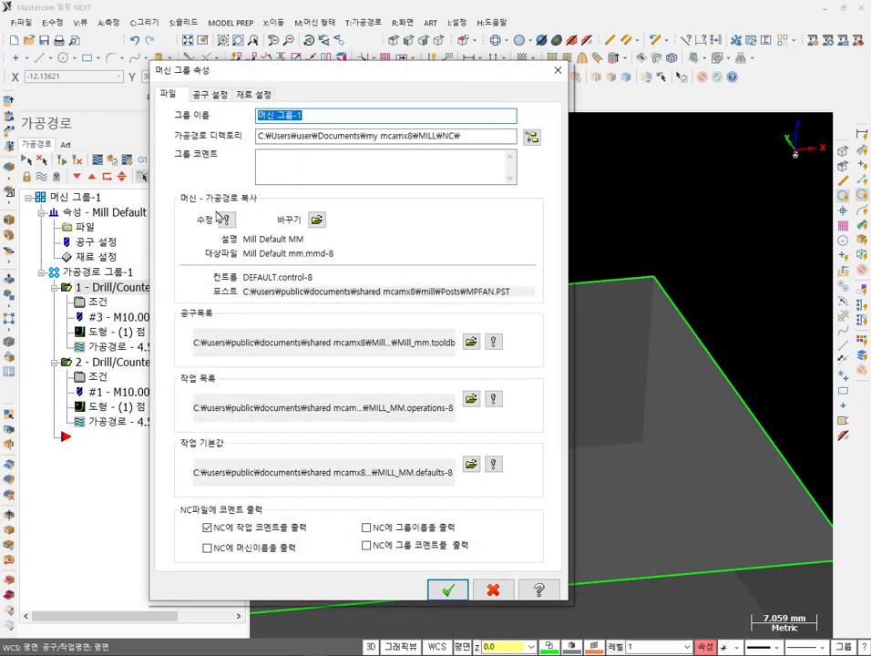
{"action": "left_click", "coordinate": [226, 220]}
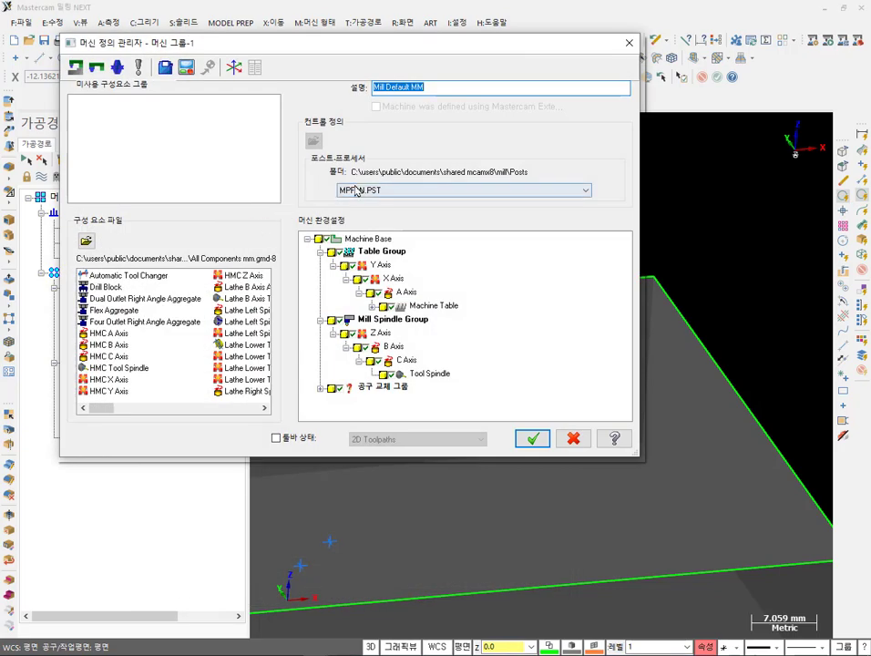
{"action": "left_click", "coordinate": [185, 67]}
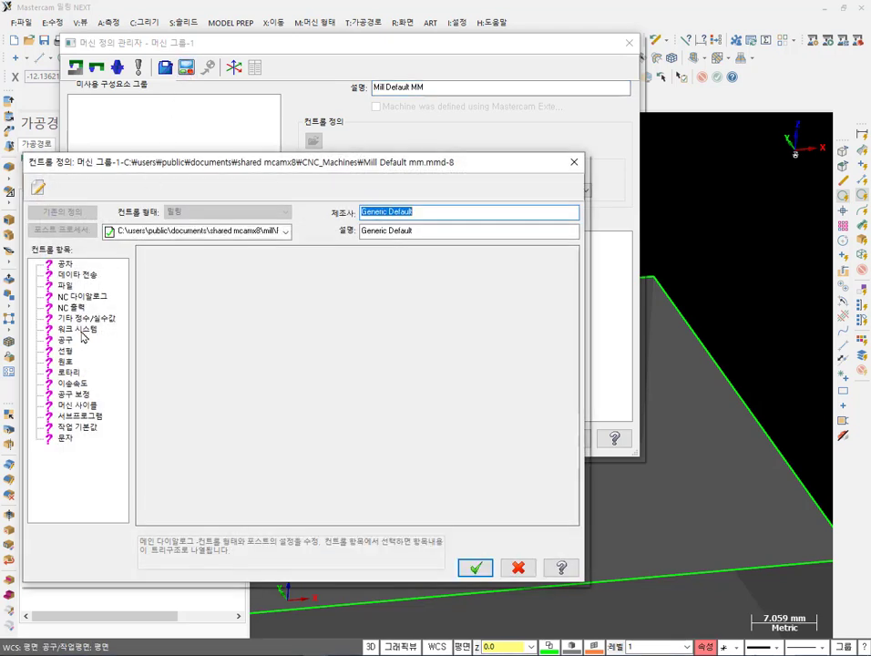
Turn off the staged-tool routine option in the control definition's mill tool settings and save the changes to the machine group.
{"action": "left_click", "coordinate": [65, 340]}
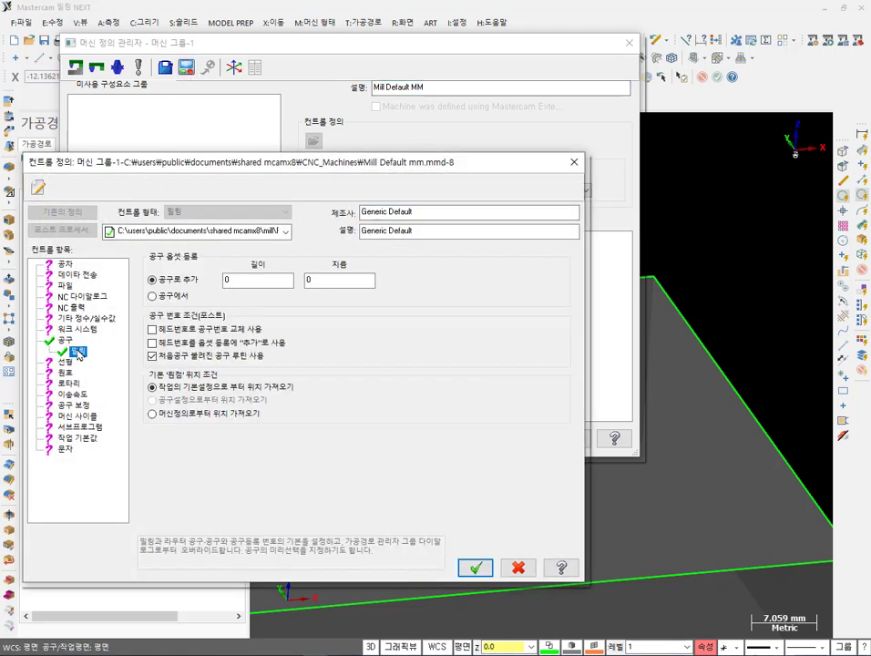
{"action": "left_click", "coordinate": [152, 356]}
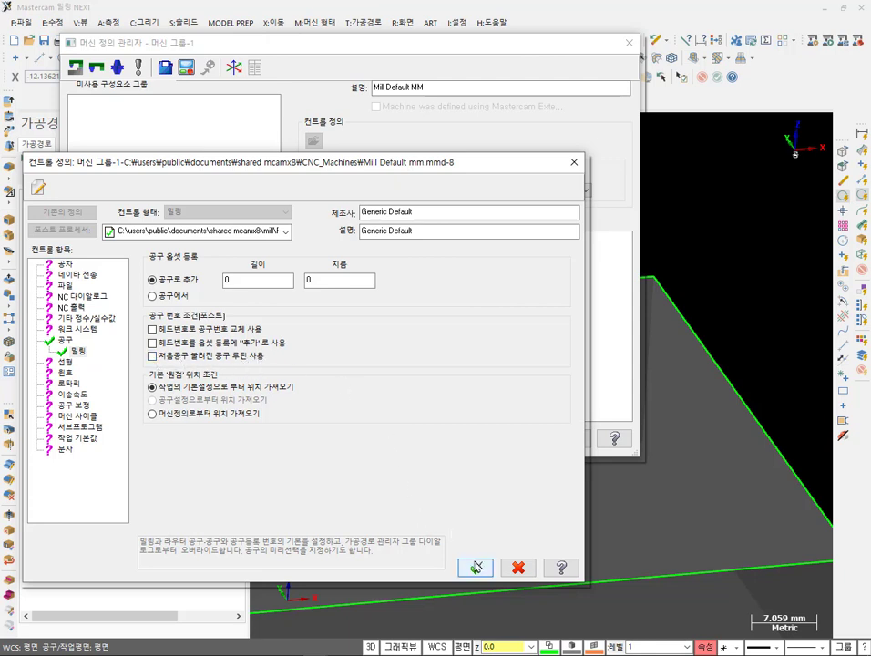
{"action": "left_click", "coordinate": [473, 567]}
{"action": "left_click", "coordinate": [481, 363]}
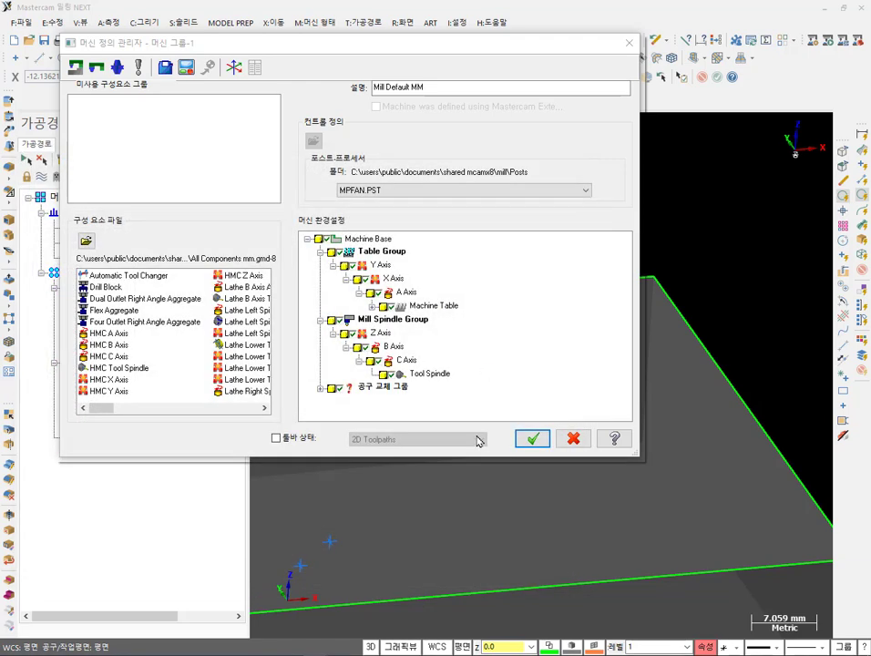
{"action": "left_click", "coordinate": [531, 437]}
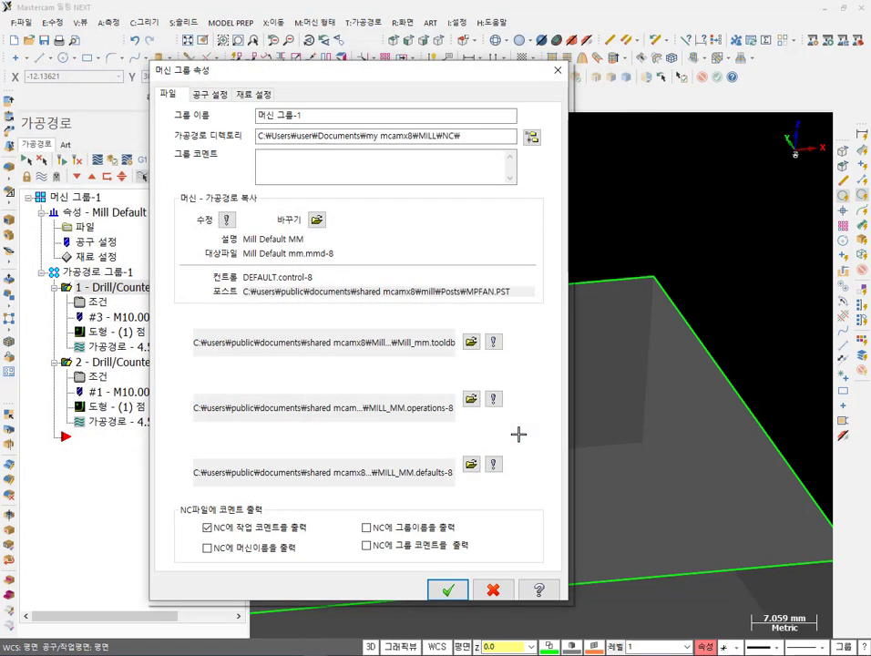
{"action": "left_click", "coordinate": [448, 588]}
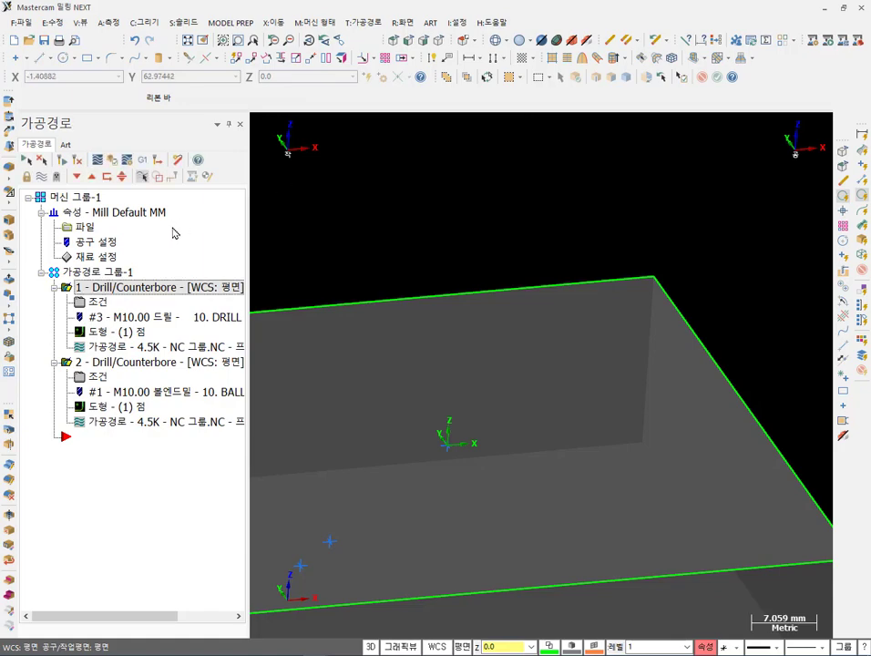
Check the post processor folder and file assigned in the machine definition of machine group 1.
{"action": "left_click", "coordinate": [86, 226]}
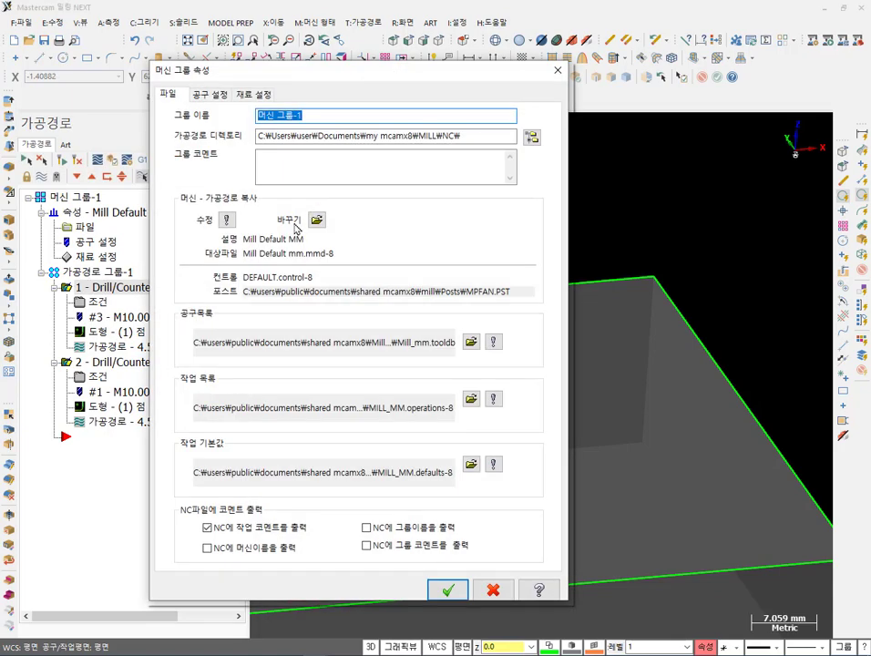
{"action": "left_click", "coordinate": [226, 218]}
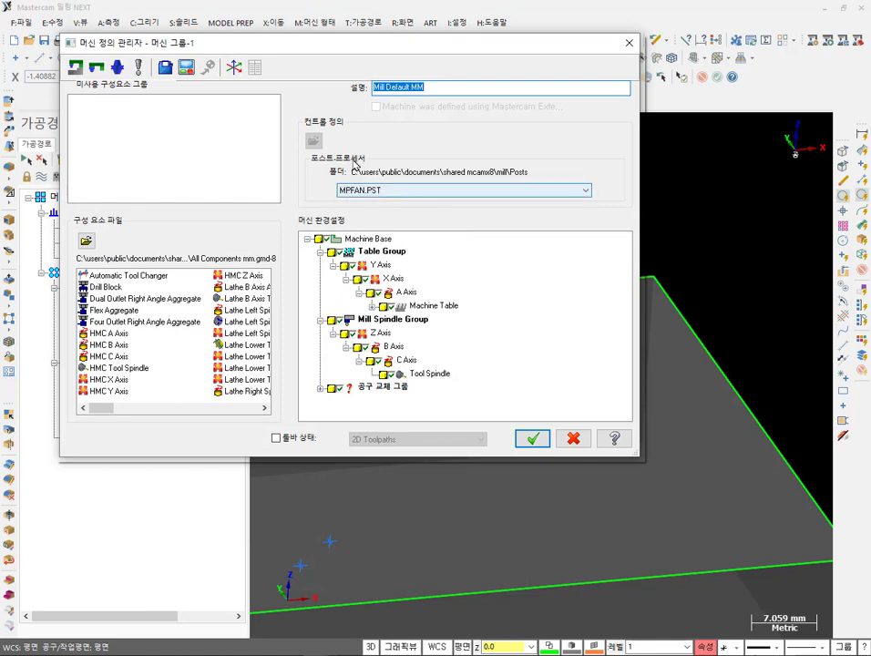
{"action": "left_click", "coordinate": [531, 438]}
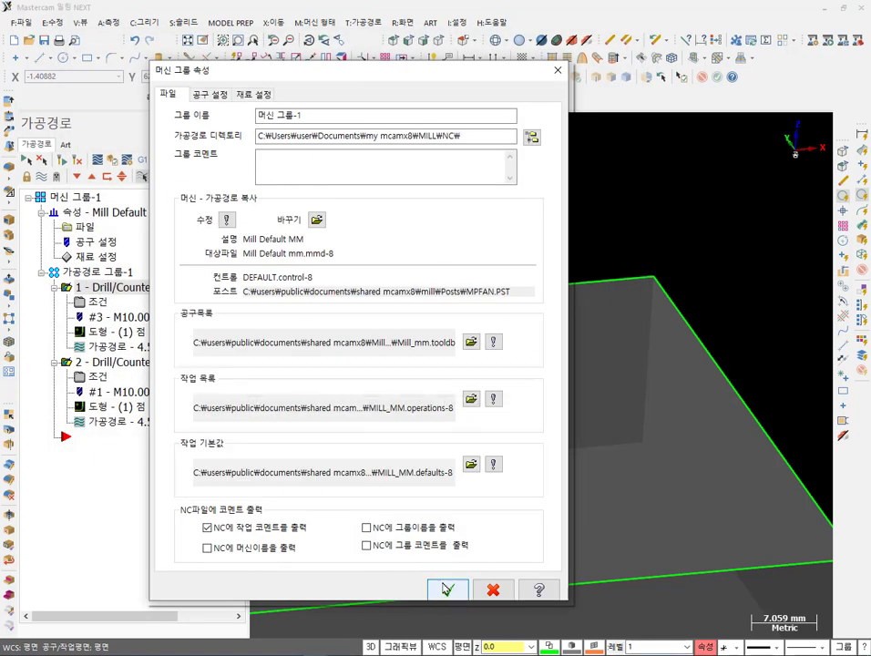
{"action": "key", "text": "Return"}
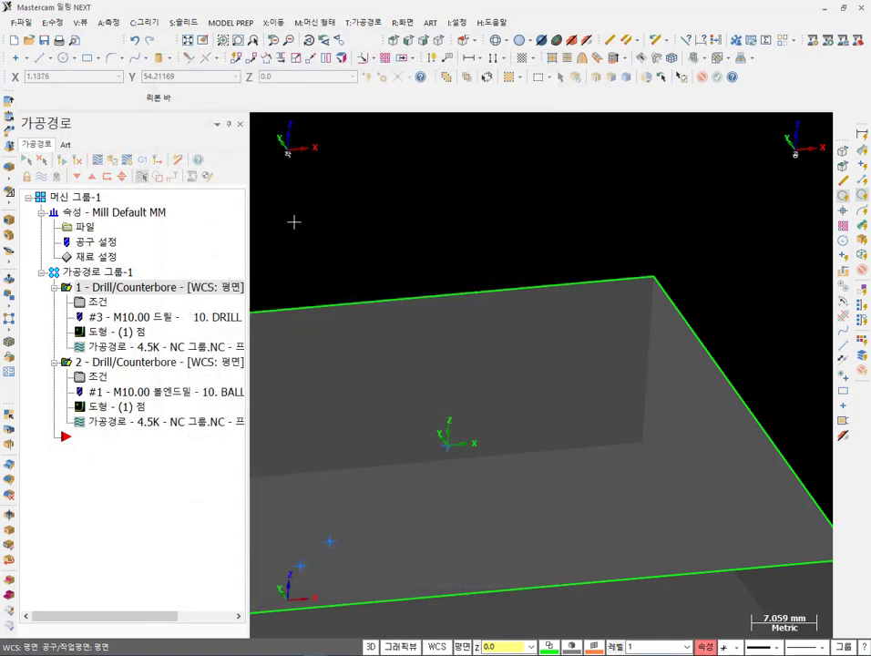
Start opening an external file for editing and browse to the public documents folder (공용 문서) on the C: drive.
{"action": "left_click", "coordinate": [30, 23]}
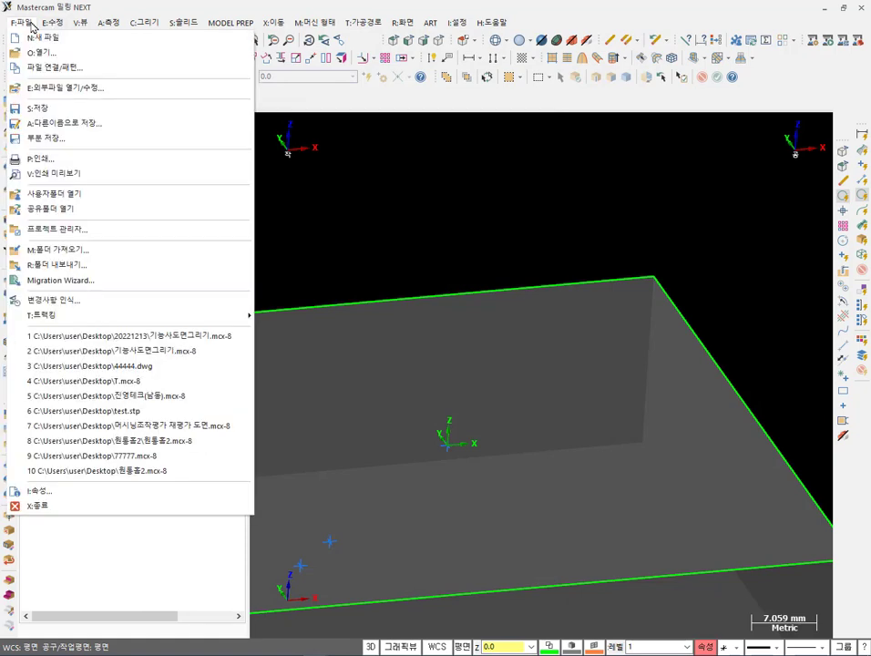
{"action": "left_click", "coordinate": [55, 88]}
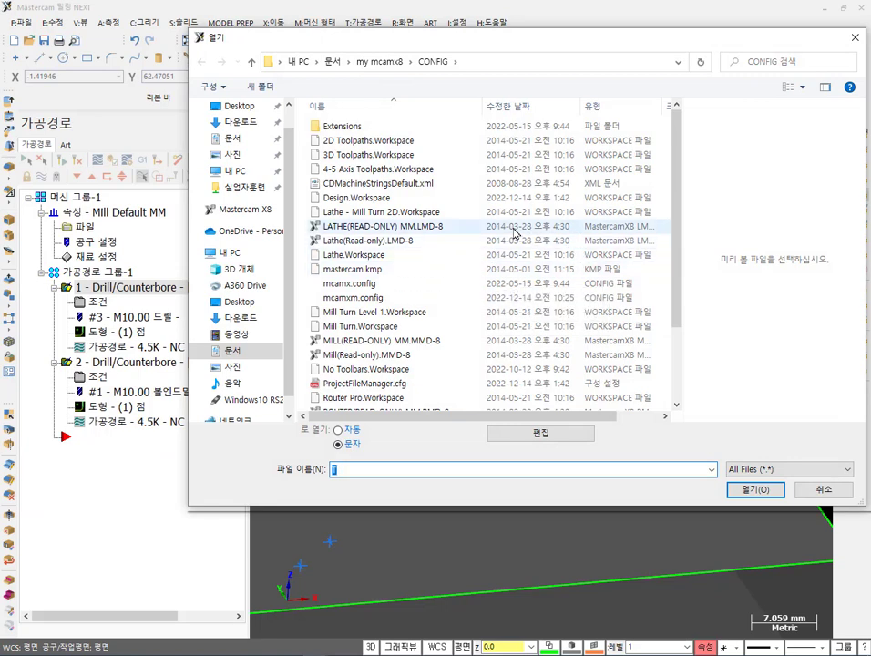
{"action": "mouse_move", "coordinate": [678, 182]}
{"action": "left_mouse_down"}
{"action": "mouse_move", "coordinate": [678, 241]}
{"action": "mouse_move", "coordinate": [677, 178]}
{"action": "left_mouse_up"}
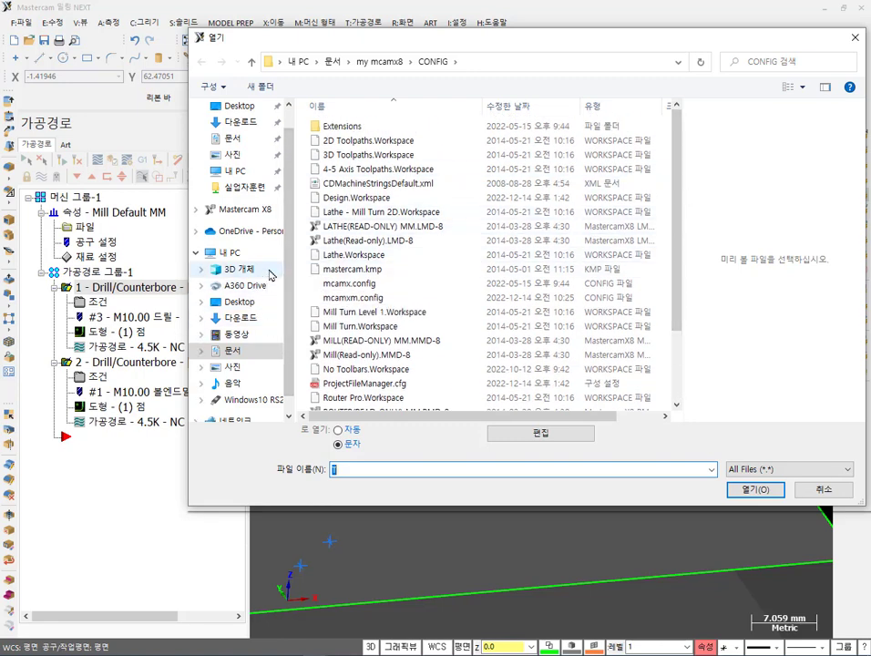
{"action": "left_click", "coordinate": [259, 399]}
{"action": "scroll", "coordinate": [389, 326], "scroll_direction": "down", "scroll_amount": 4}
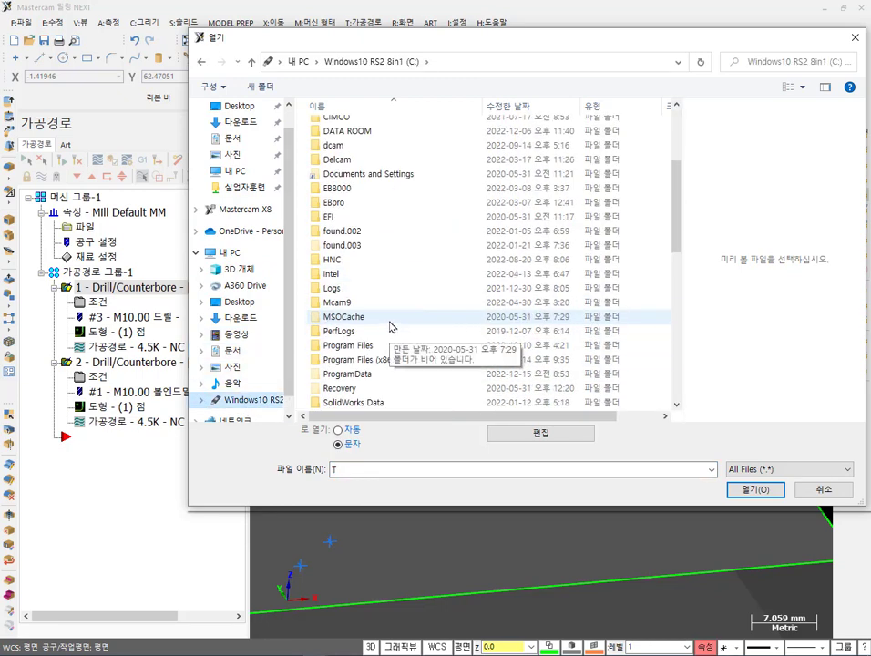
{"action": "scroll", "coordinate": [389, 326], "scroll_direction": "down", "scroll_amount": 5}
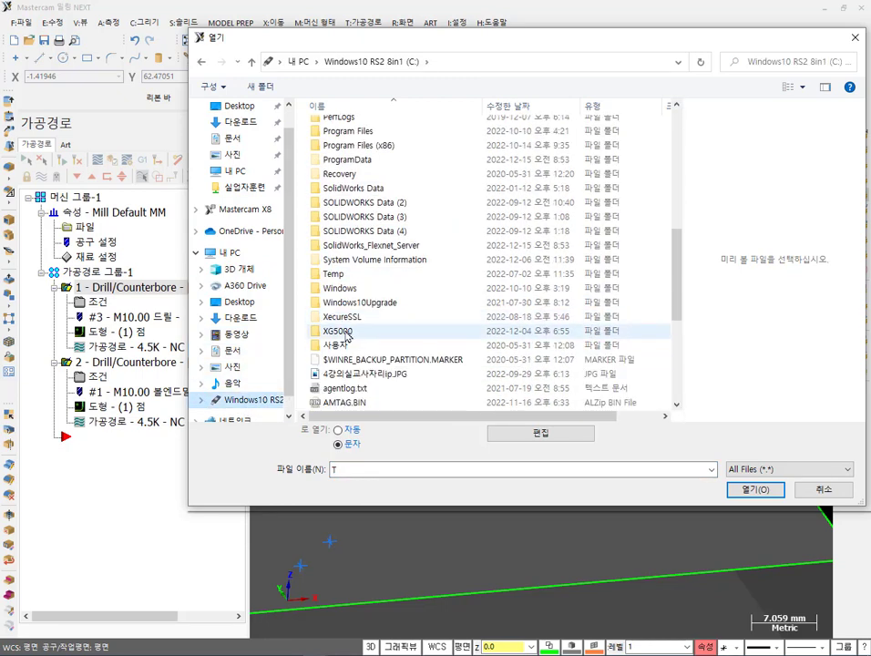
{"action": "double_click", "coordinate": [337, 345]}
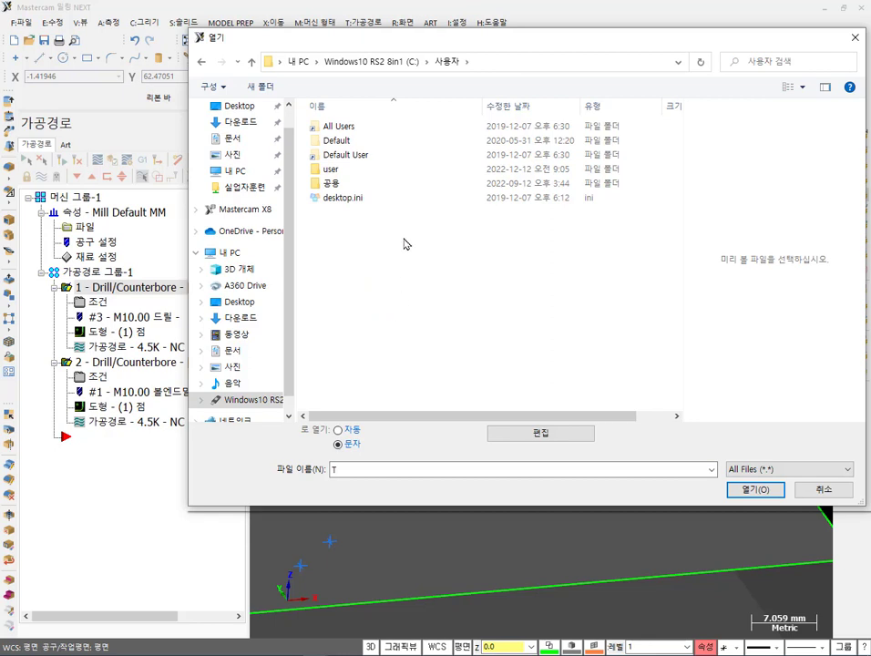
{"action": "double_click", "coordinate": [331, 184]}
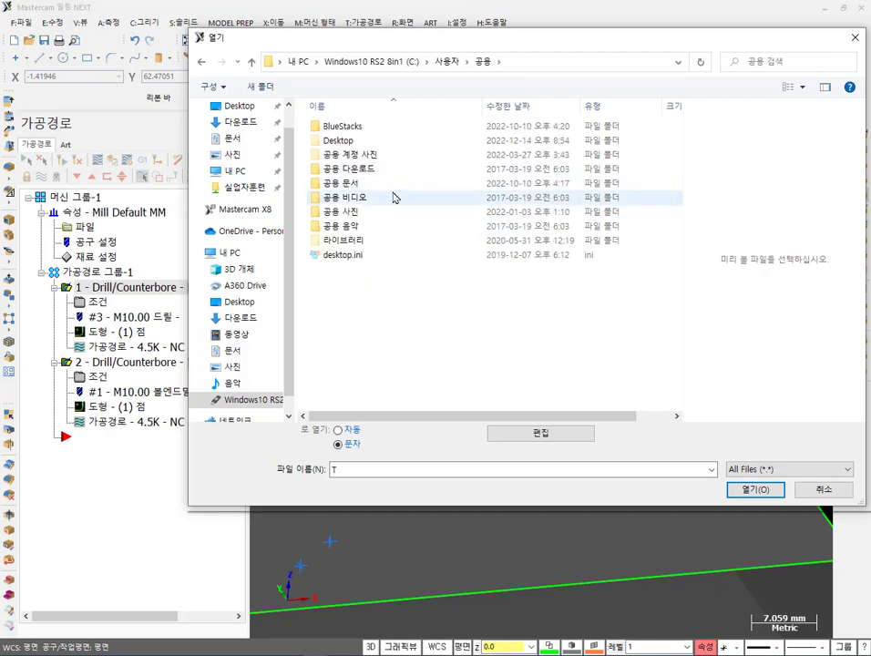
{"action": "double_click", "coordinate": [357, 183]}
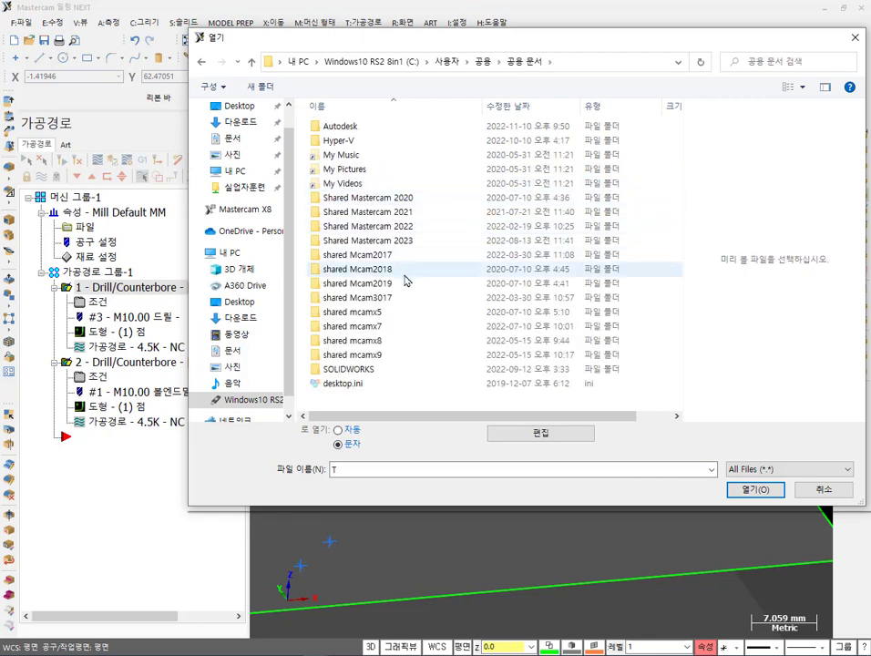
Open the post processor MPFAN.pst from shared mcamx8\mill\Posts in CIMCO Edit.
{"action": "double_click", "coordinate": [367, 343]}
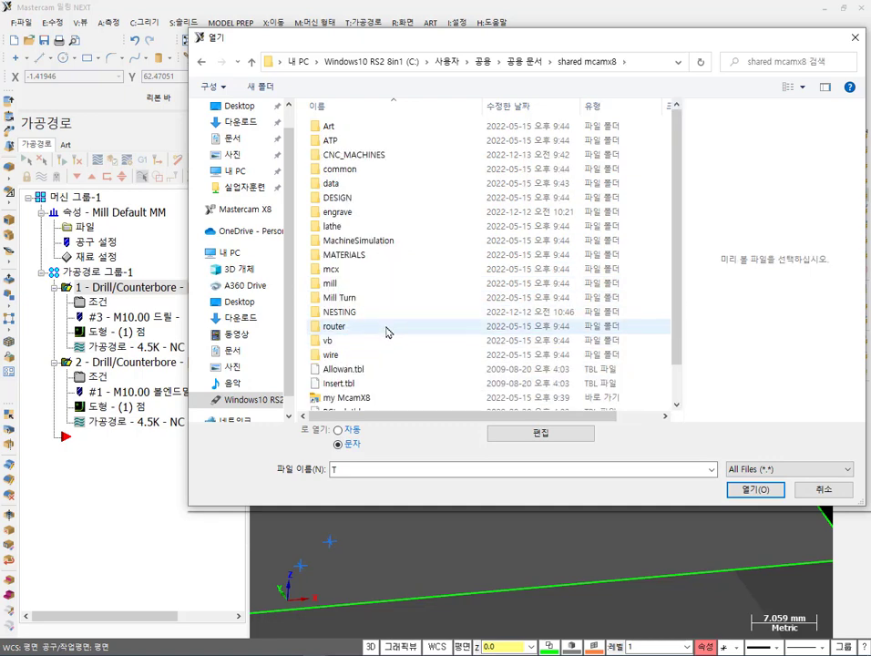
{"action": "double_click", "coordinate": [330, 285]}
{"action": "double_click", "coordinate": [345, 160]}
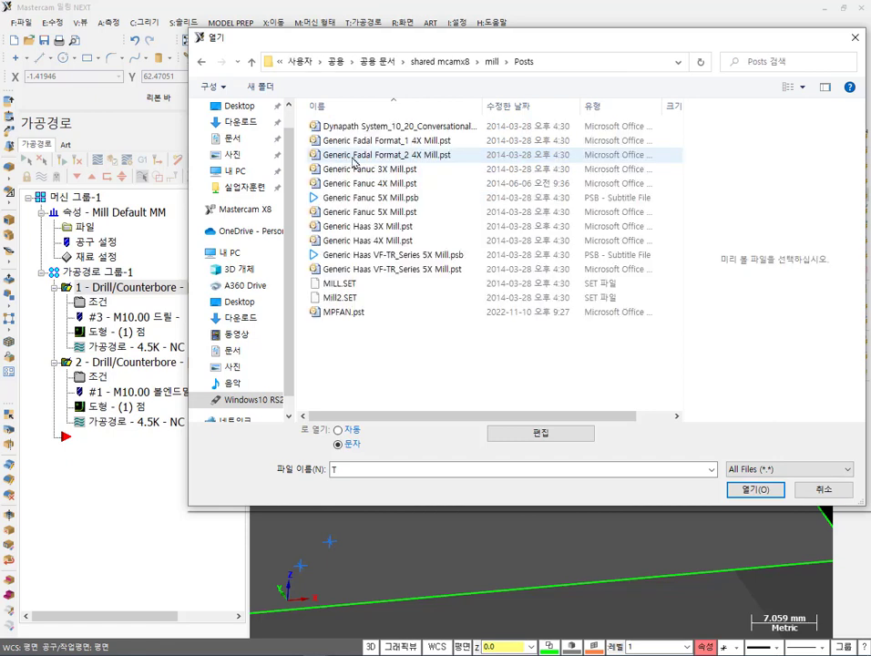
{"action": "left_click", "coordinate": [359, 315]}
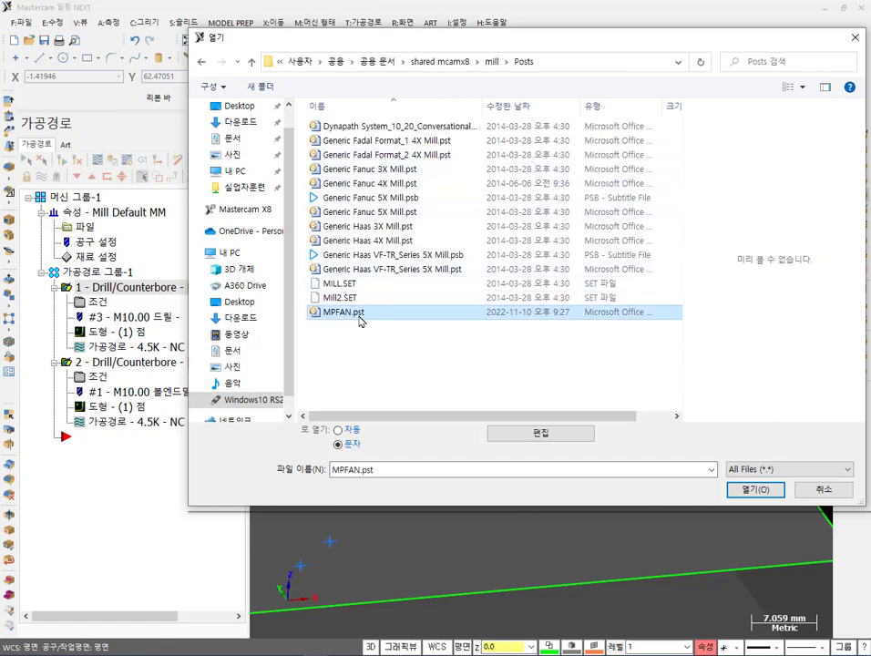
{"action": "left_click", "coordinate": [746, 490]}
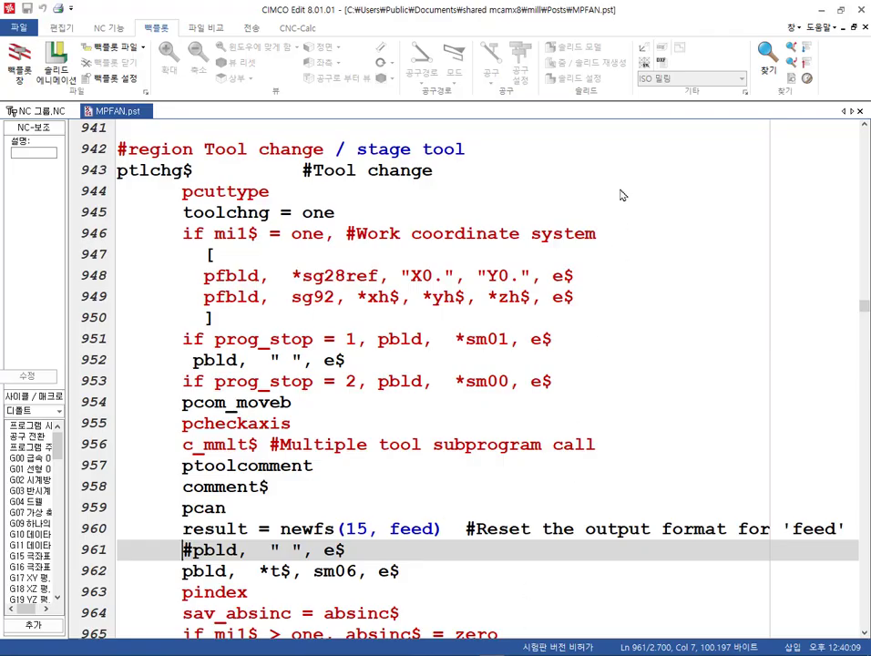
Look through MPFAN.pst for the Format assignments region with the toolchange and NC output variable formats.
{"action": "left_click", "coordinate": [706, 193]}
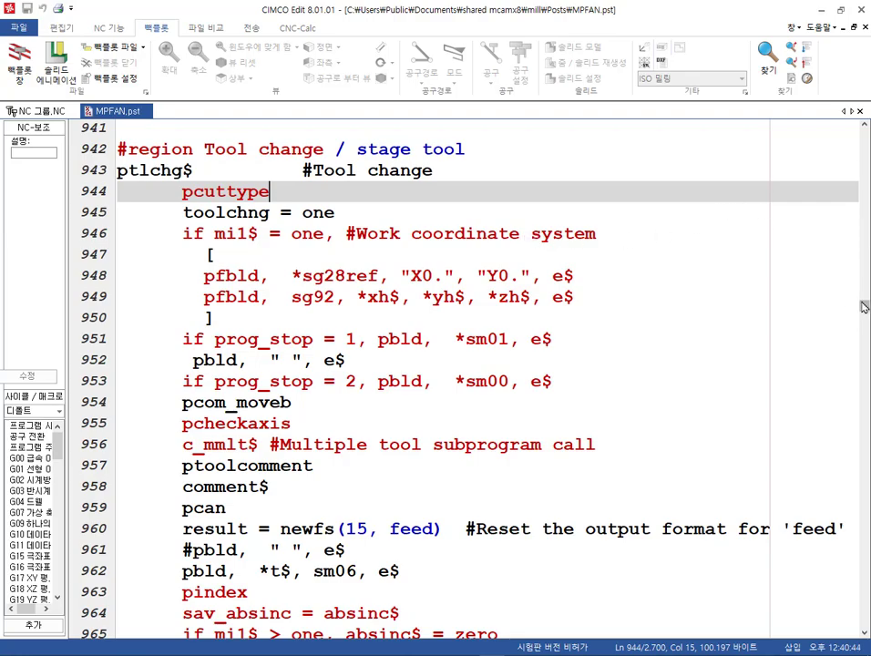
{"action": "scroll", "coordinate": [865, 310], "scroll_direction": "up", "scroll_amount": 1}
{"action": "left_click_drag", "start_coordinate": [865, 309], "coordinate": [866, 216]}
{"action": "scroll", "coordinate": [400, 274], "scroll_direction": "down", "scroll_amount": 20}
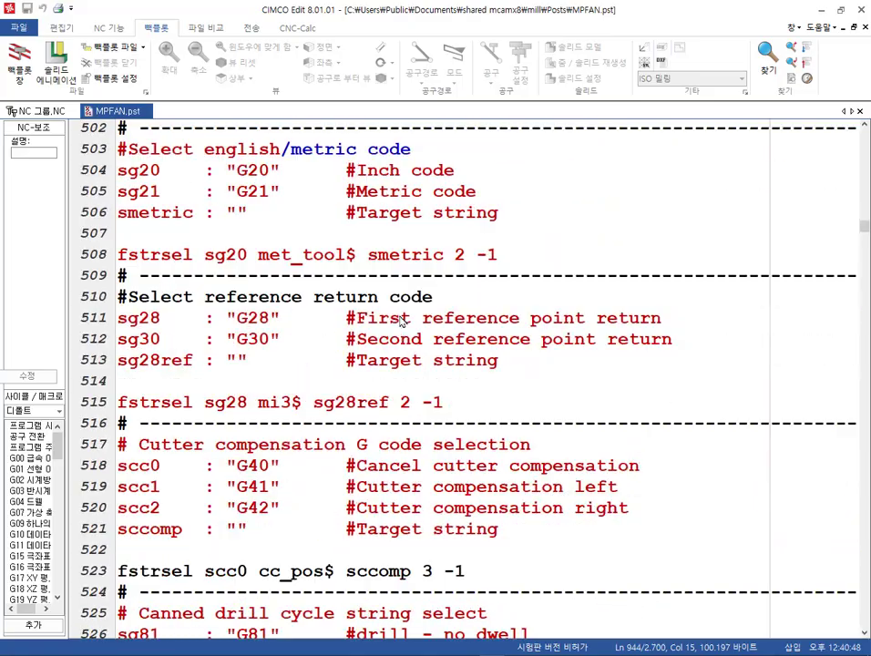
{"action": "scroll", "coordinate": [401, 318], "scroll_direction": "down", "scroll_amount": 20}
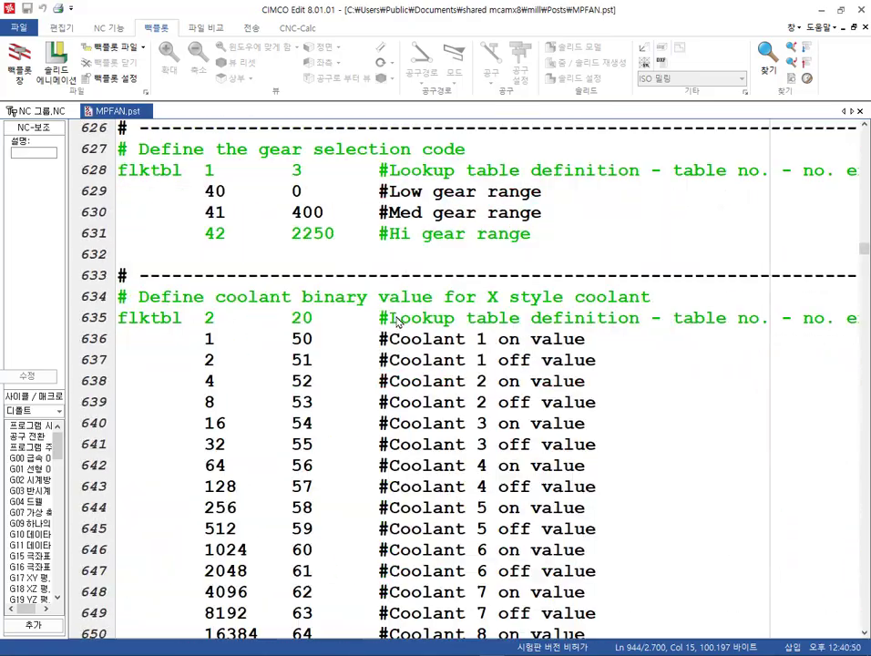
{"action": "scroll", "coordinate": [397, 322], "scroll_direction": "down", "scroll_amount": 20}
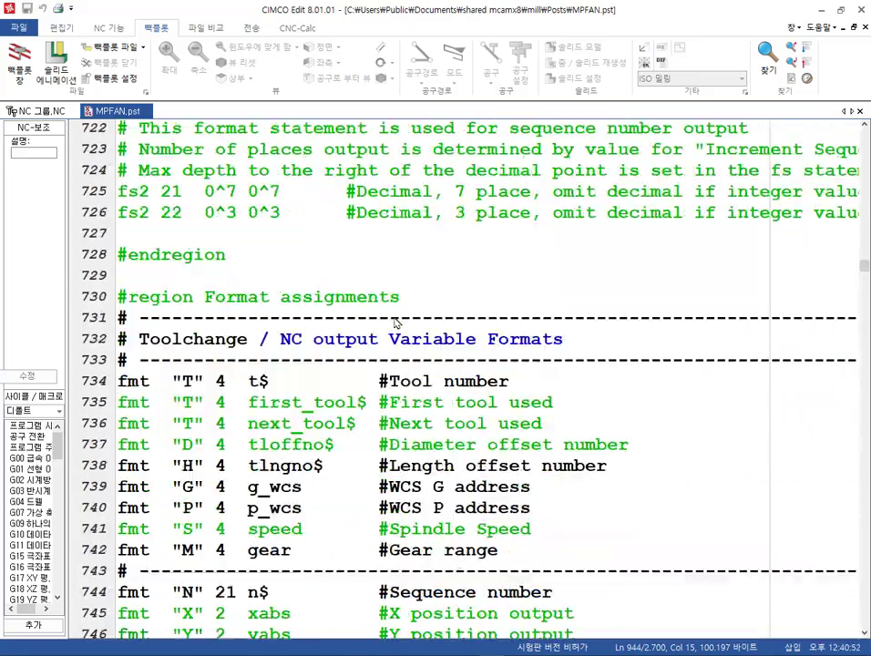
Examine the G and P address format lines for g_wcs and p_wcs in the post.
{"action": "left_click", "coordinate": [151, 128]}
{"action": "left_click", "coordinate": [151, 149]}
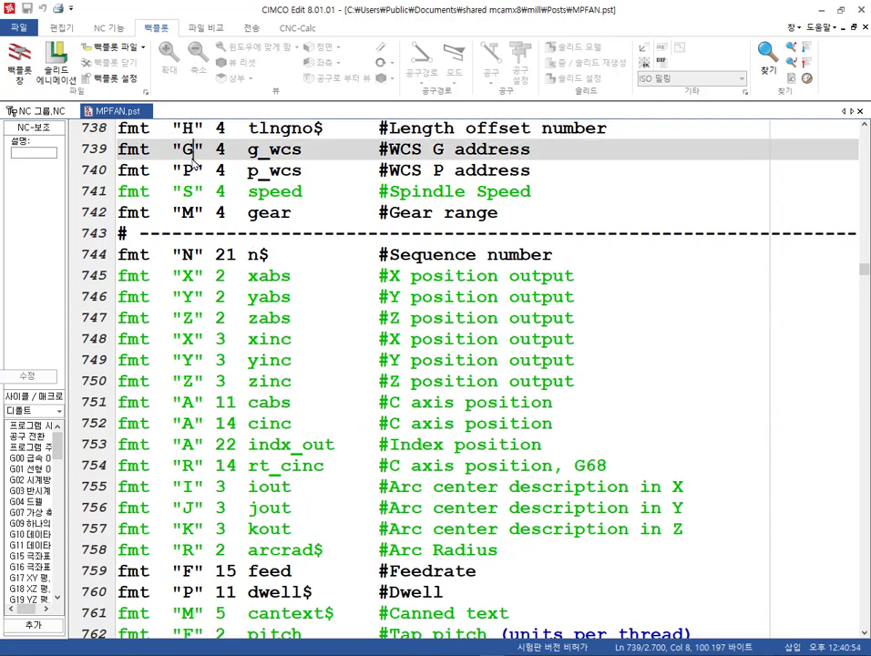
{"action": "left_click", "coordinate": [198, 178]}
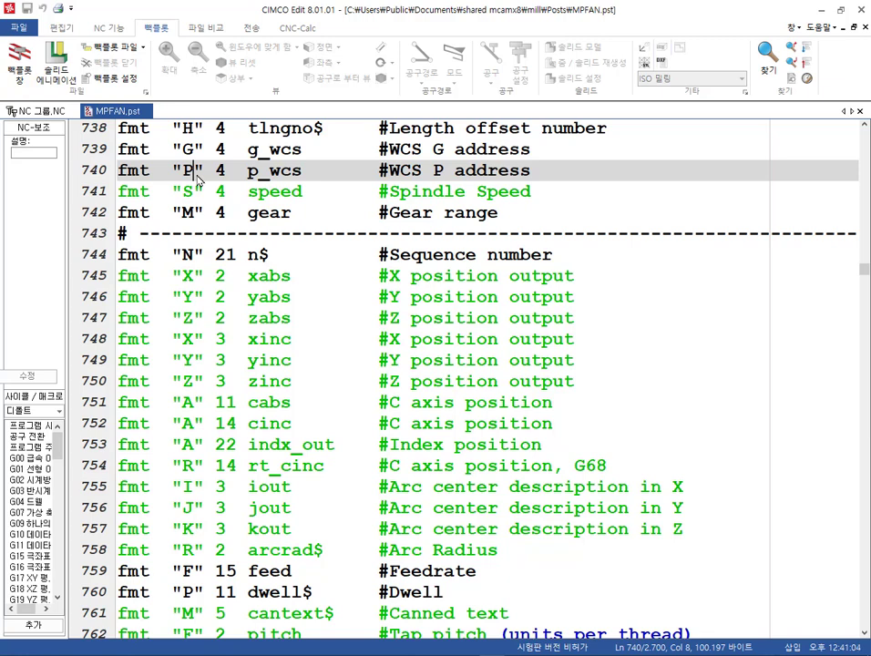
{"action": "left_click_drag", "start_coordinate": [269, 170], "coordinate": [317, 178]}
{"action": "left_click", "coordinate": [404, 170]}
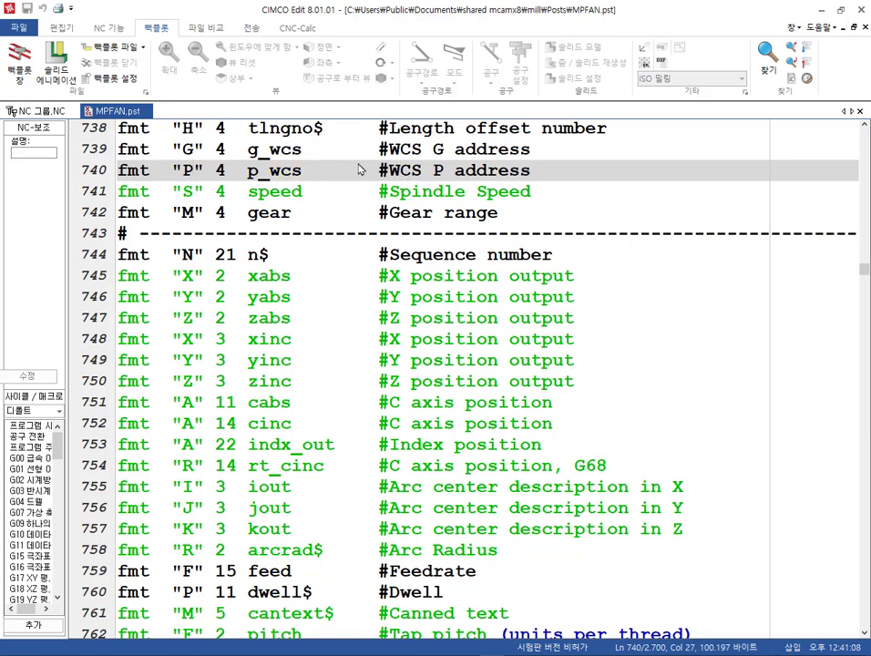
Find the P address format line for dwell$ and highlight the word dwell in it.
{"action": "scroll", "coordinate": [251, 201], "scroll_direction": "down", "scroll_amount": 3}
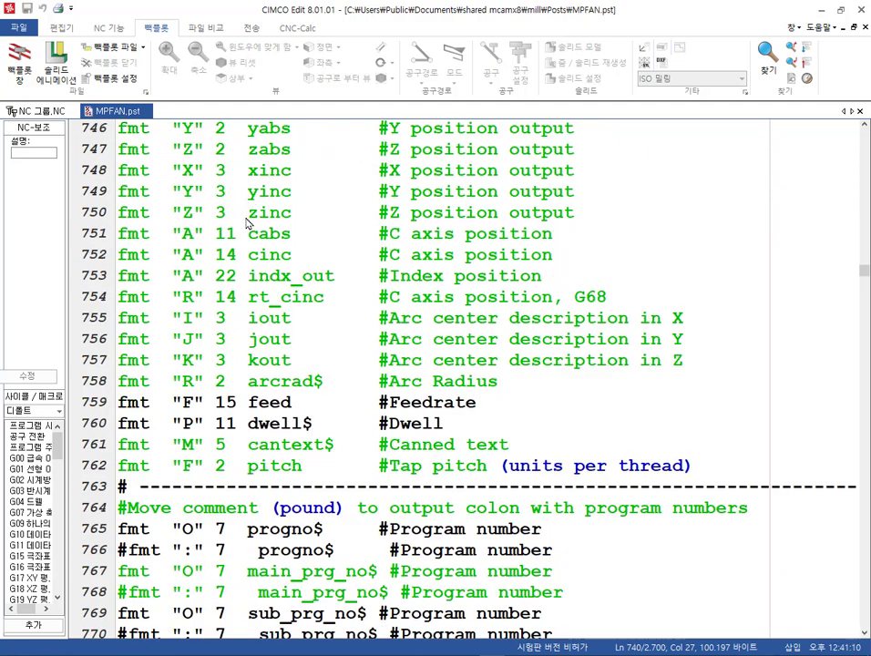
{"action": "scroll", "coordinate": [246, 222], "scroll_direction": "down", "scroll_amount": 2}
{"action": "left_click", "coordinate": [248, 344]}
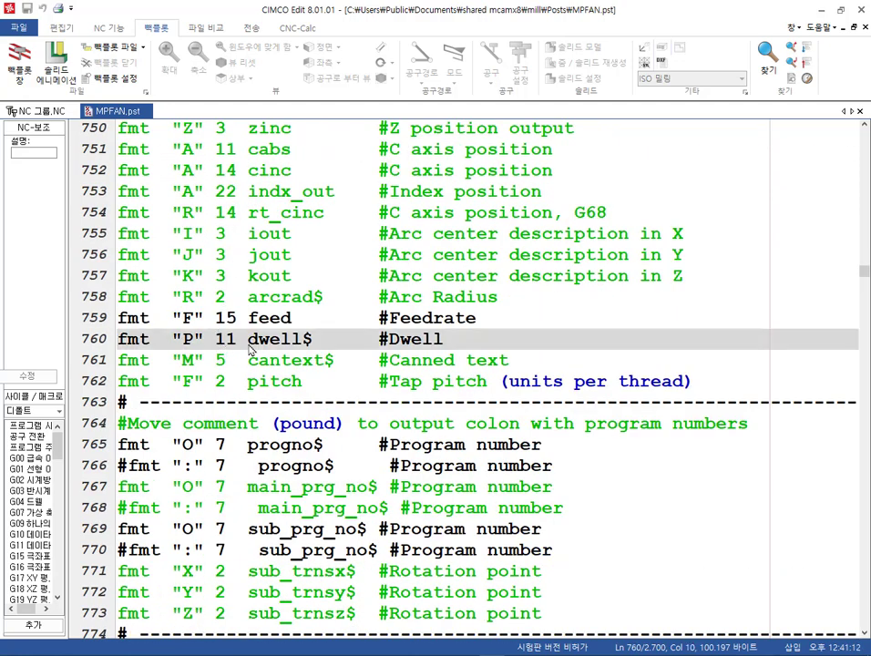
{"action": "left_click_drag", "start_coordinate": [248, 344], "coordinate": [300, 344]}
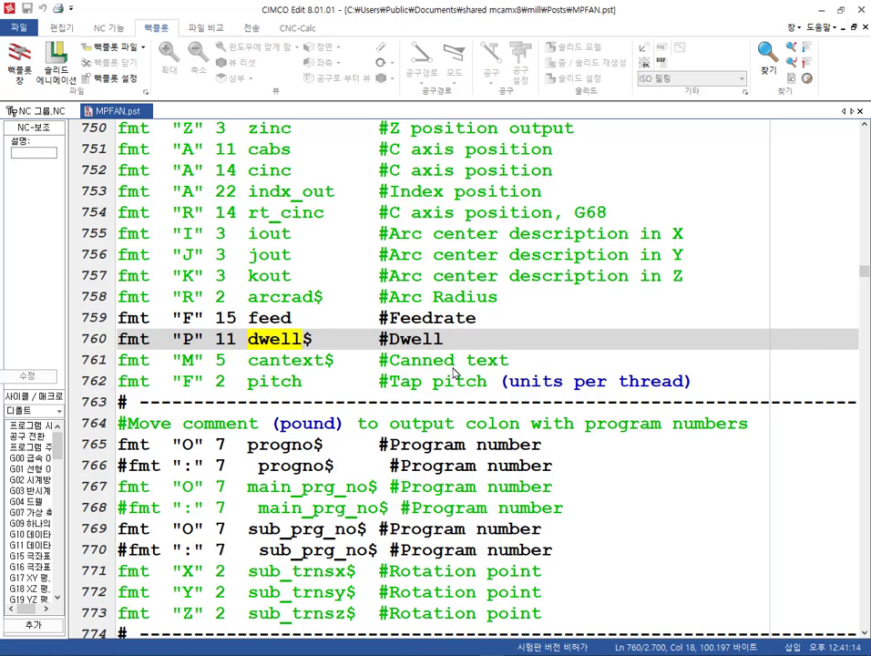